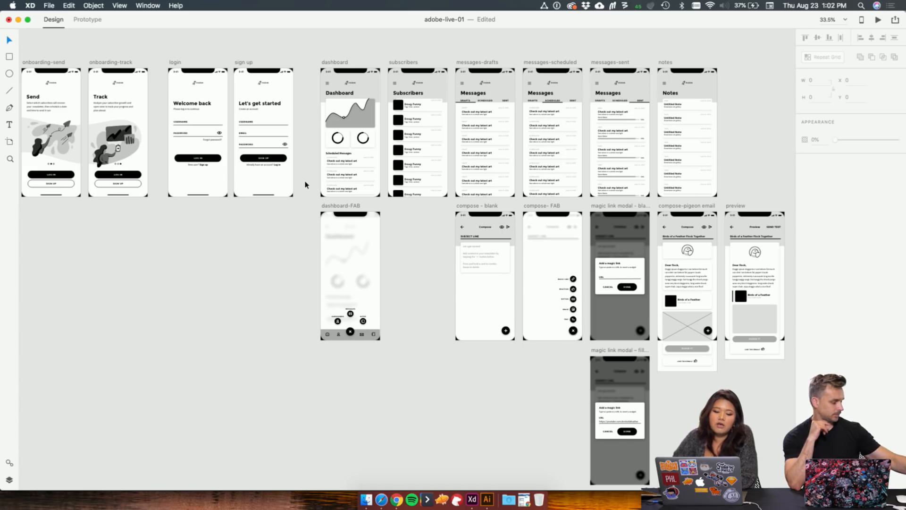
Step: Examine the wireframe artboards, from the dashboard and message screens back to the login, sign up and three onboarding screens
scroll(304, 185, up, 5)
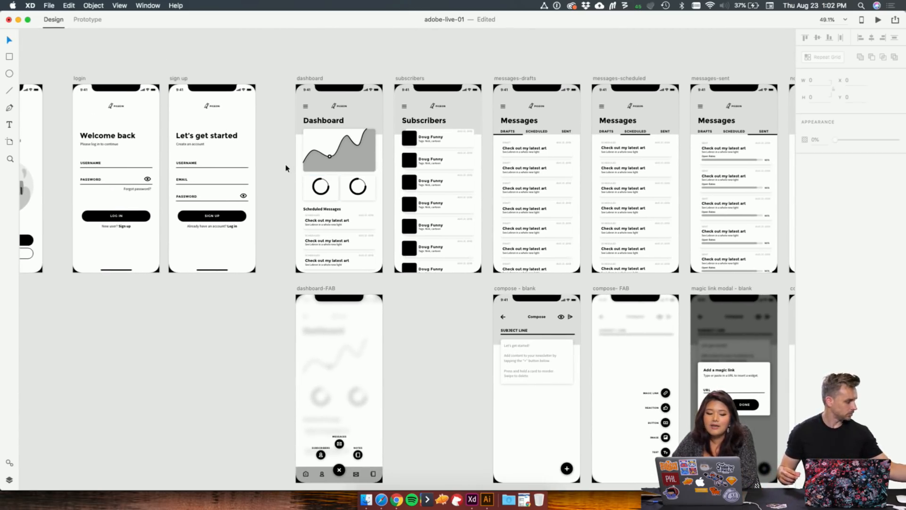
scroll(278, 144, up, 2)
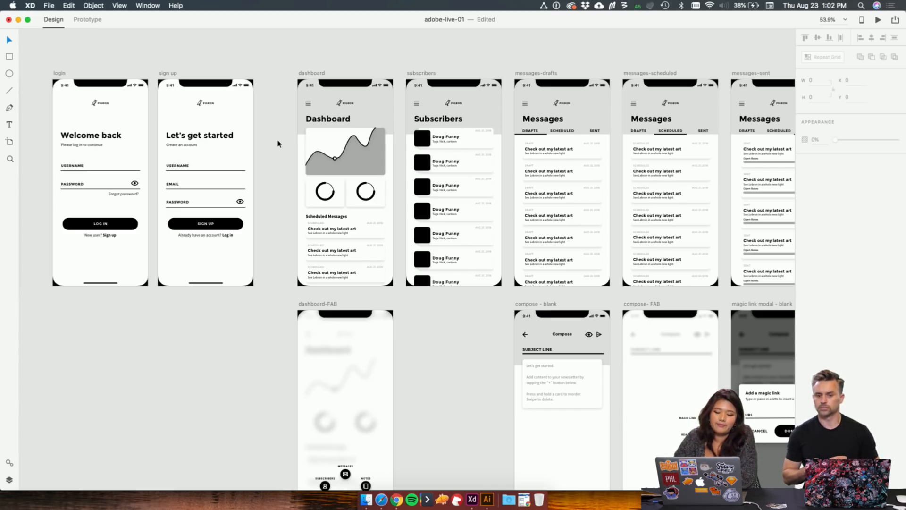
scroll(187, 341, left, 10)
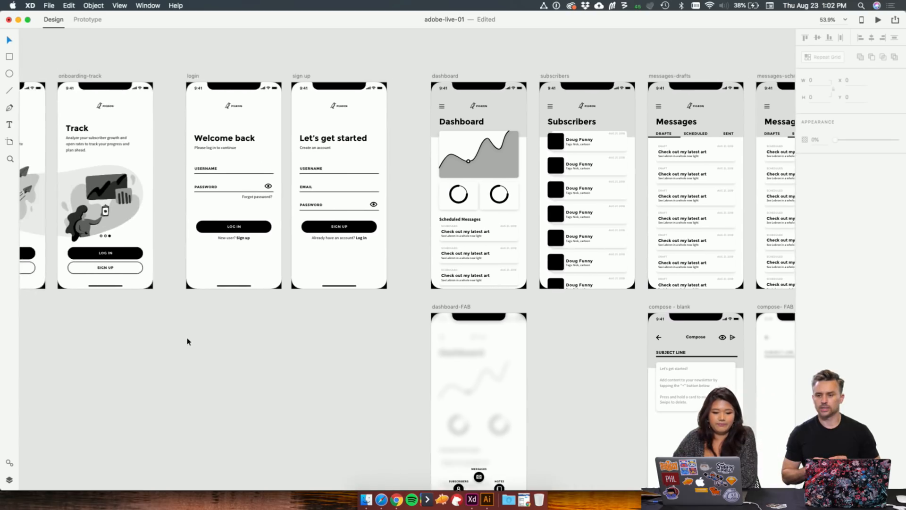
scroll(187, 341, left, 5)
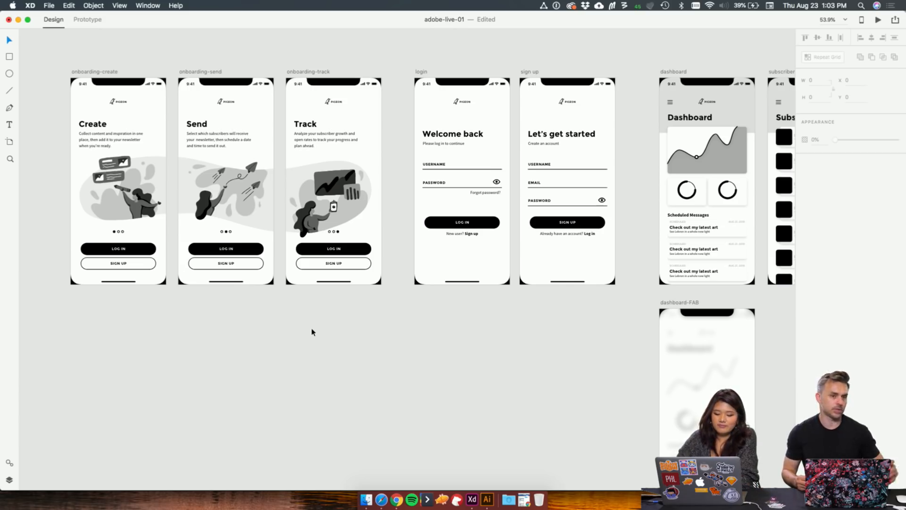
scroll(371, 367, up, 2)
scroll(371, 367, left, 2)
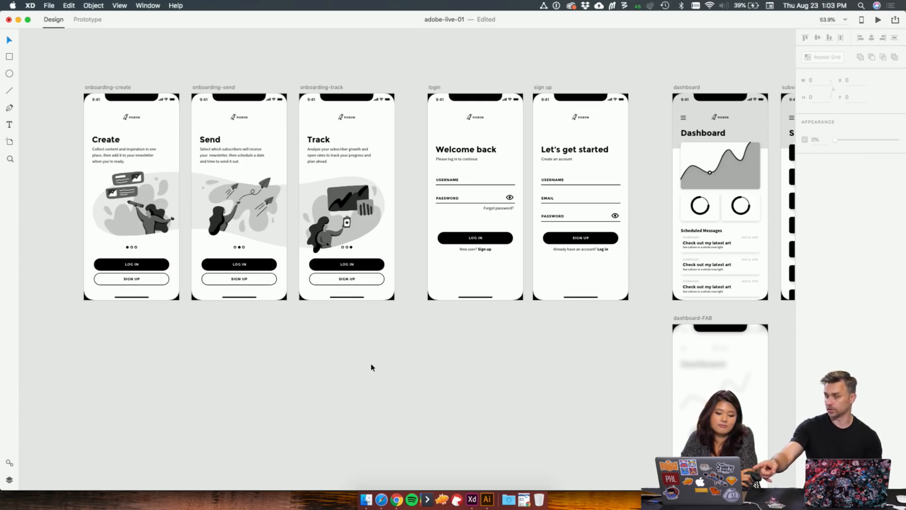
scroll(297, 361, up, 5)
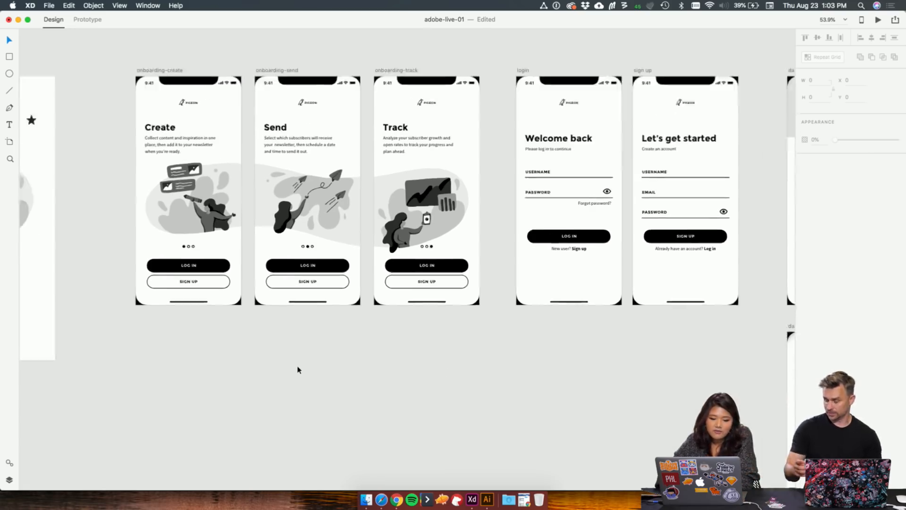
scroll(298, 369, up, 5)
scroll(145, 279, up, 5)
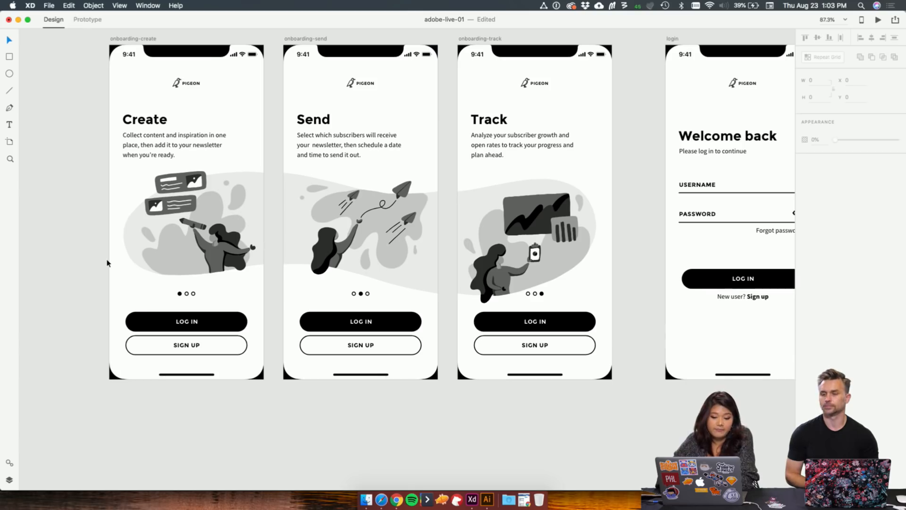
scroll(107, 263, left, 1)
scroll(108, 263, left, 5)
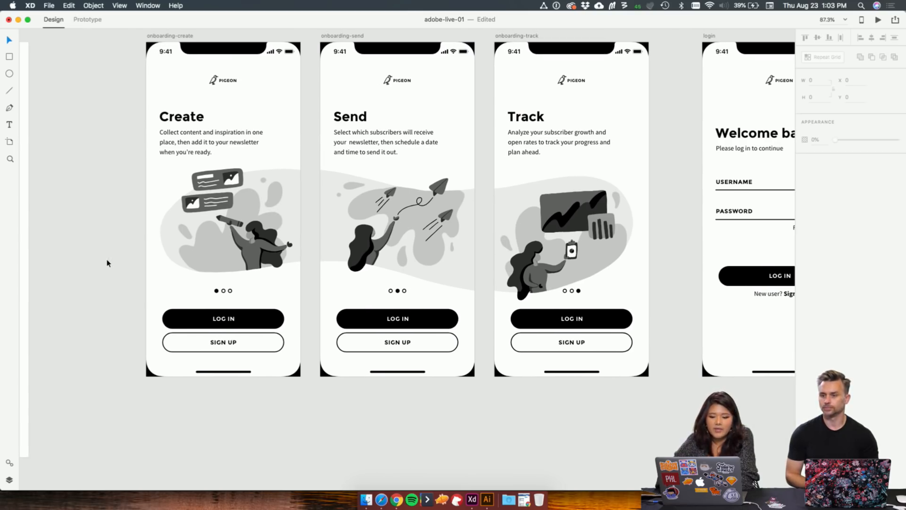
scroll(107, 263, right, 1)
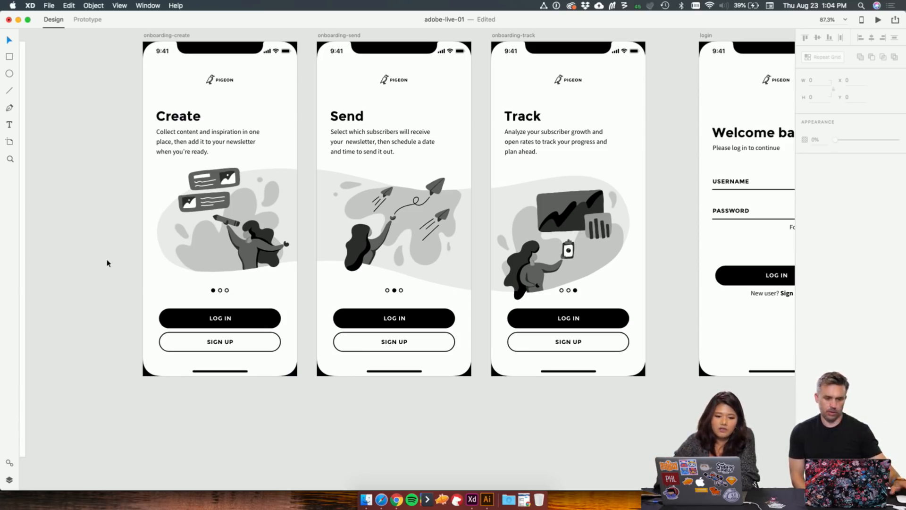
Step: Review the line-sketch illustration on its own artboard and the finished illustration, icons and text on the Assets artboard
scroll(107, 263, left, 10)
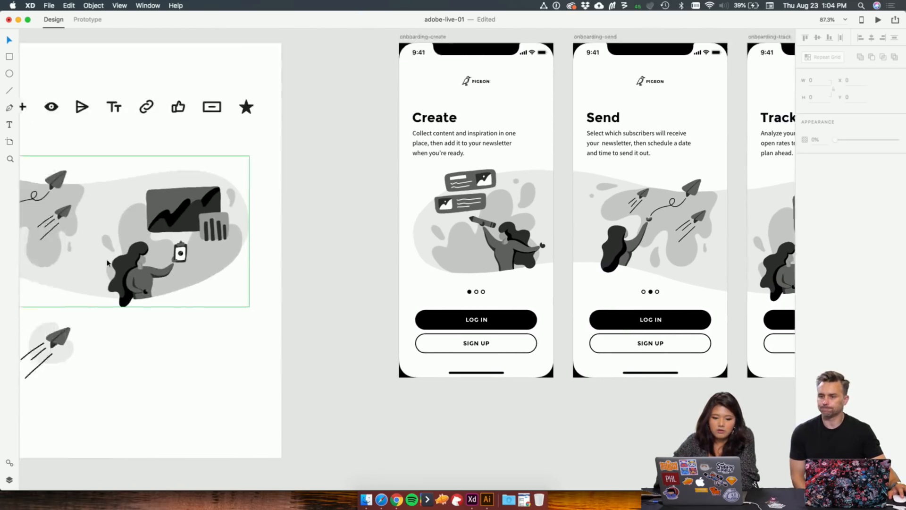
scroll(107, 263, left, 20)
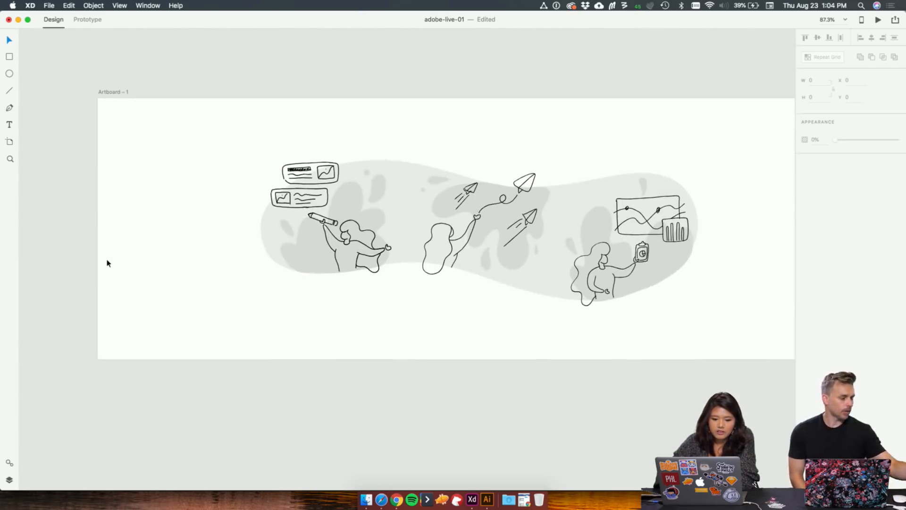
scroll(107, 263, up, 5)
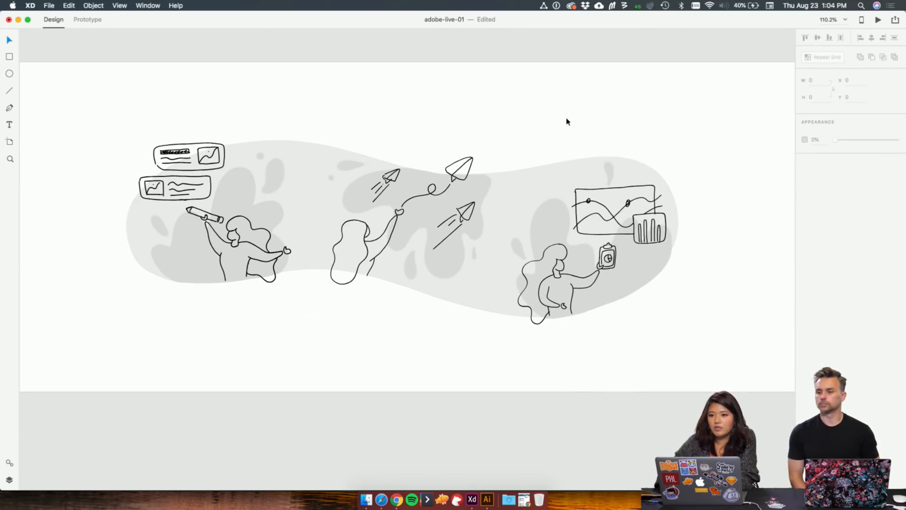
scroll(567, 122, right, 15)
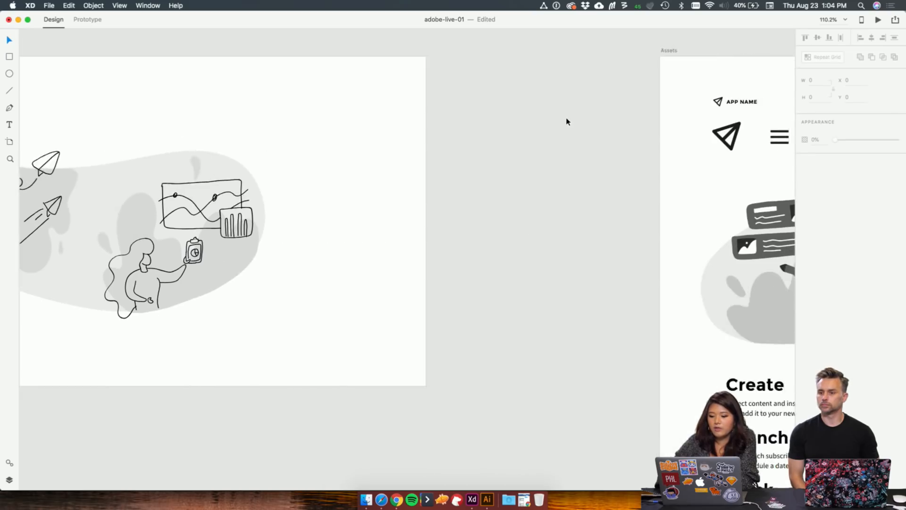
scroll(566, 122, right, 20)
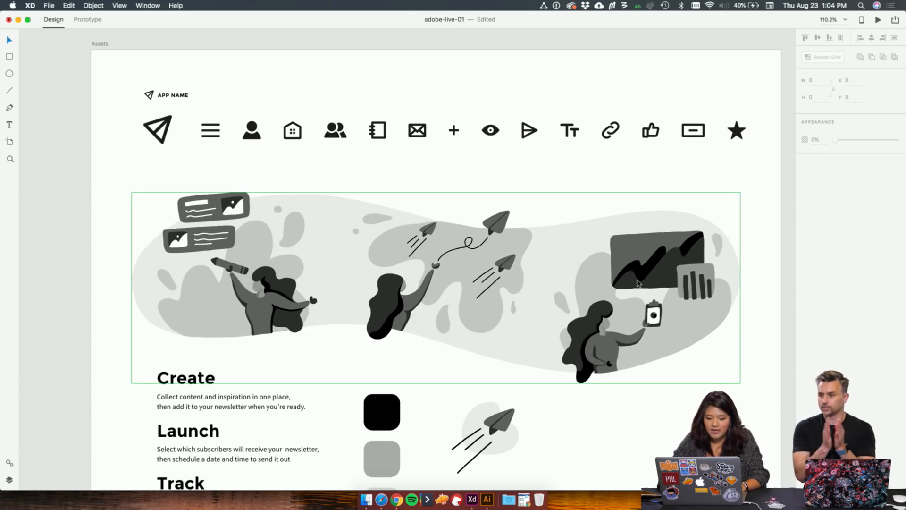
scroll(598, 435, right, 2)
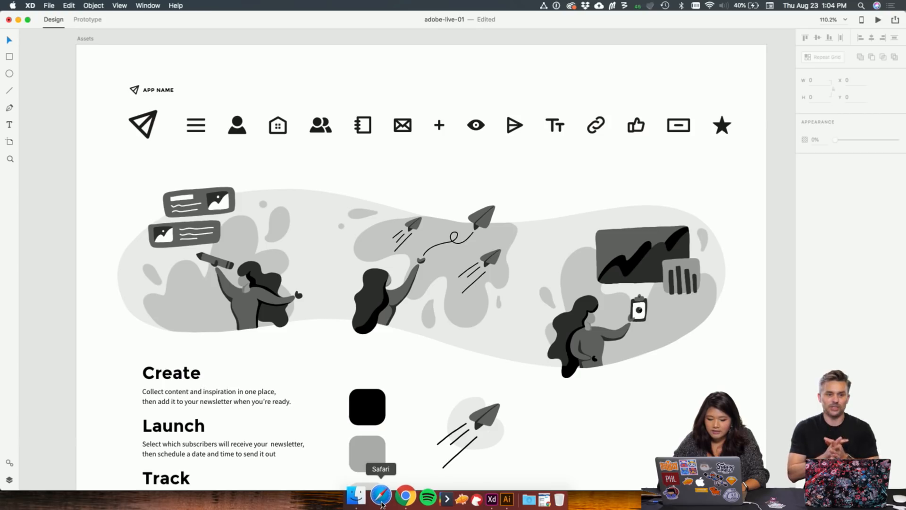
Step: Switch to Safari and inspect the base colour entry on the ColorSpace palette generator page
click(365, 497)
scroll(656, 255, up, 15)
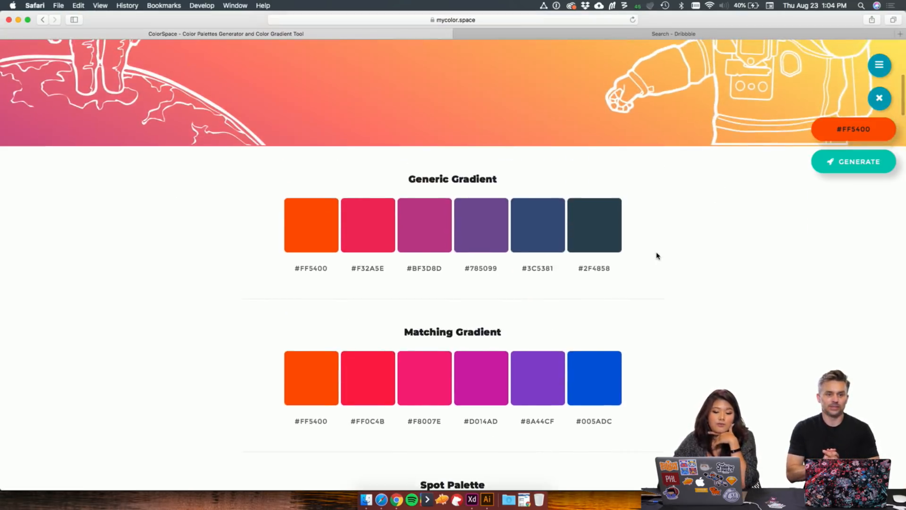
scroll(656, 255, up, 2)
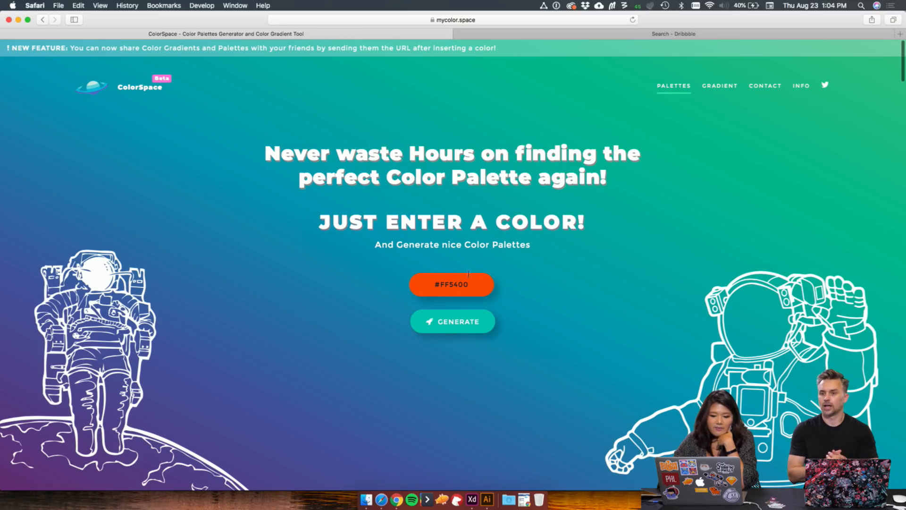
double_click(456, 285)
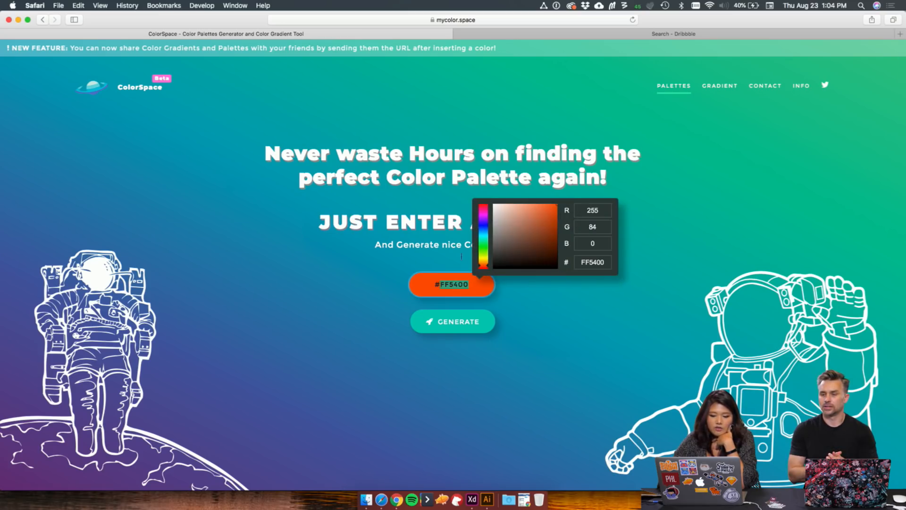
click(526, 308)
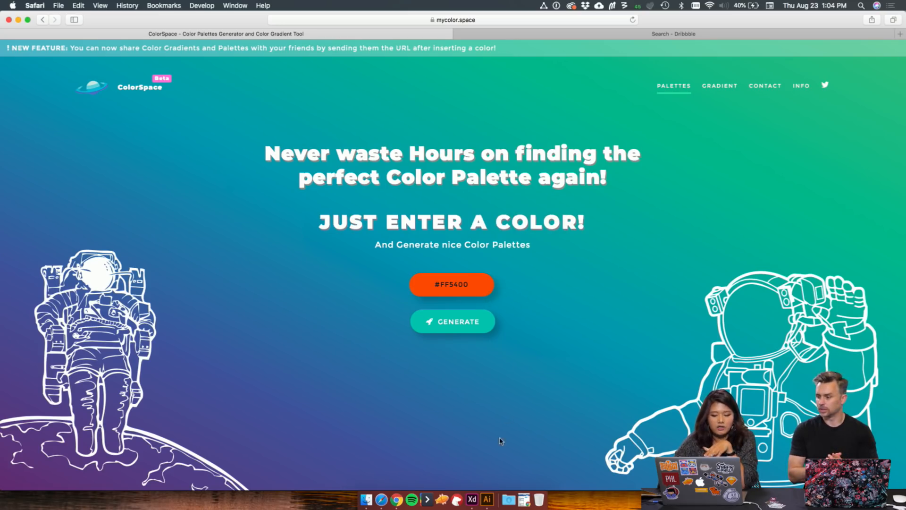
Step: Return to Adobe XD and examine the Pigeon logo on the onboarding-create artboard up close
click(473, 499)
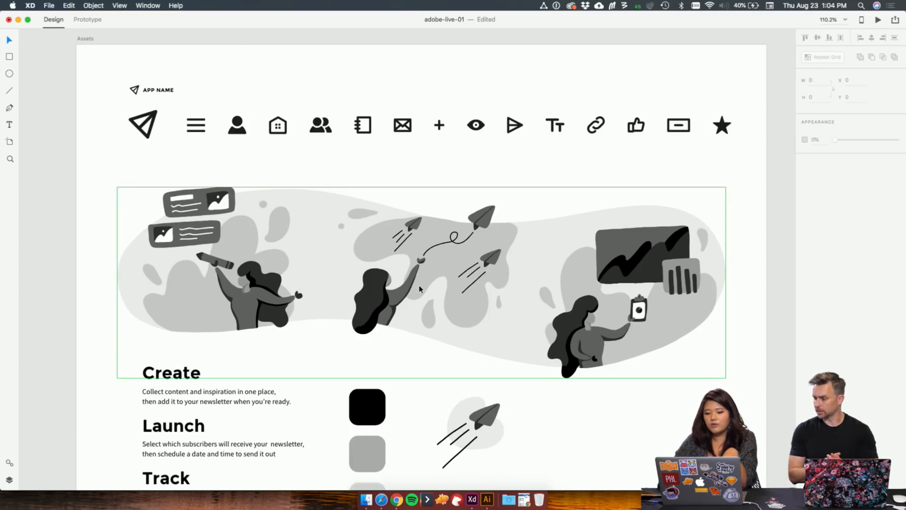
scroll(421, 288, right, 12)
scroll(425, 133, up, 6)
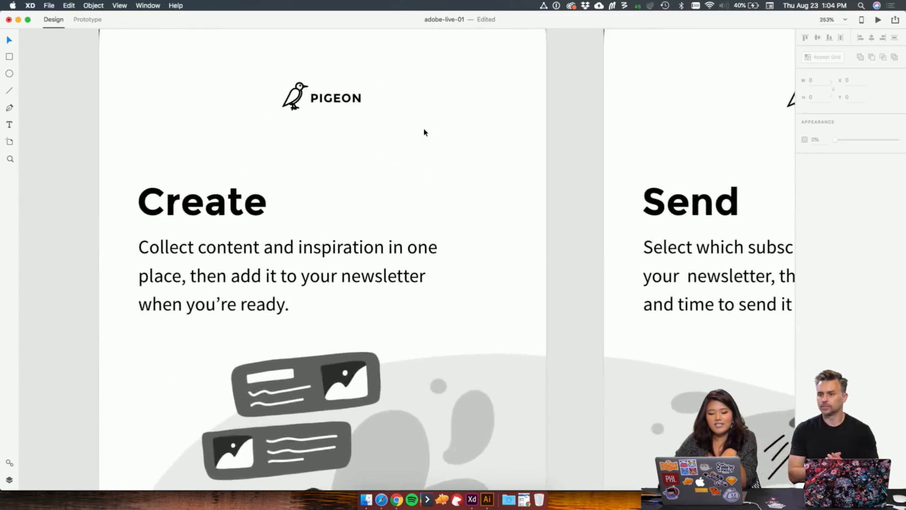
scroll(423, 132, up, 3)
scroll(338, 99, up, 3)
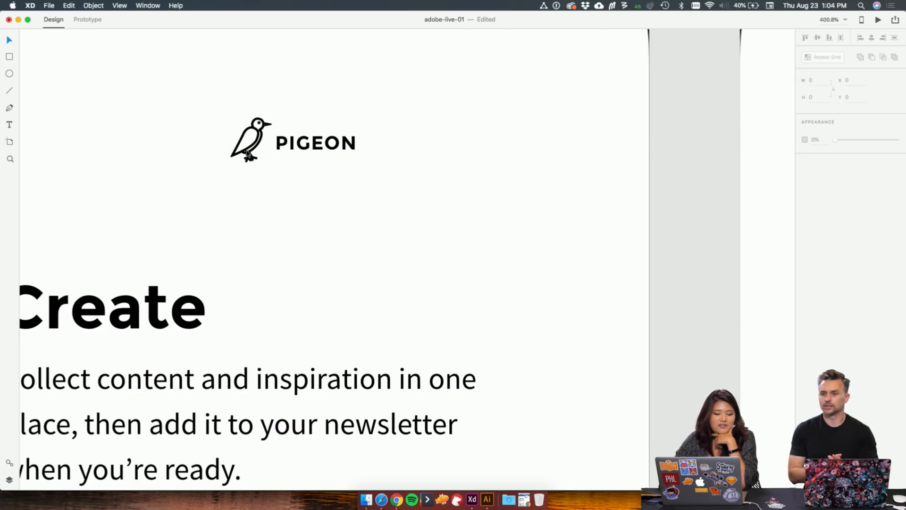
scroll(306, 272, down, 2)
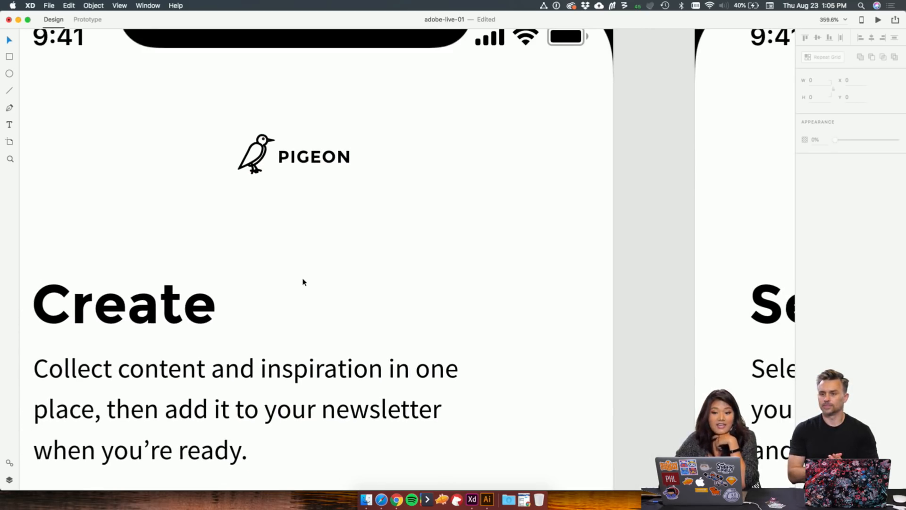
scroll(294, 269, down, 3)
scroll(295, 267, up, 1)
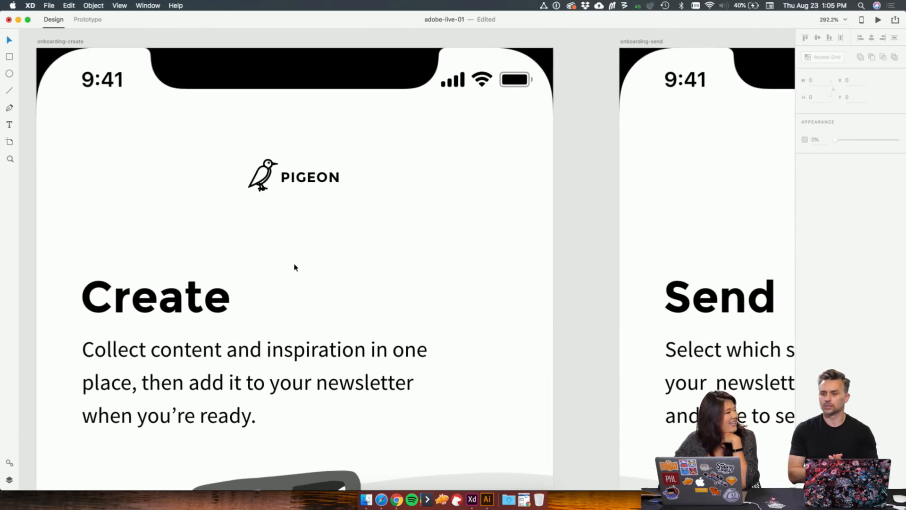
scroll(318, 214, up, 1)
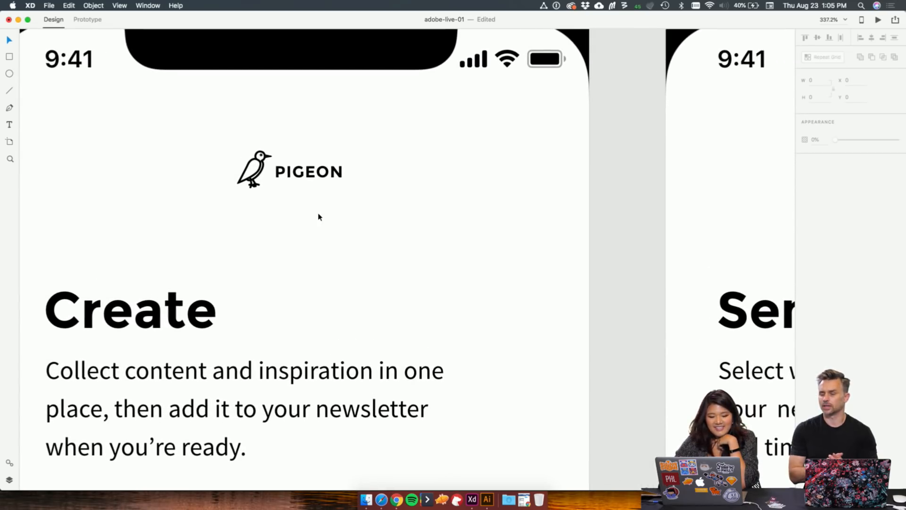
Step: Show the document's saved colours, character styles and symbols alongside the onboarding-create artboard
click(10, 464)
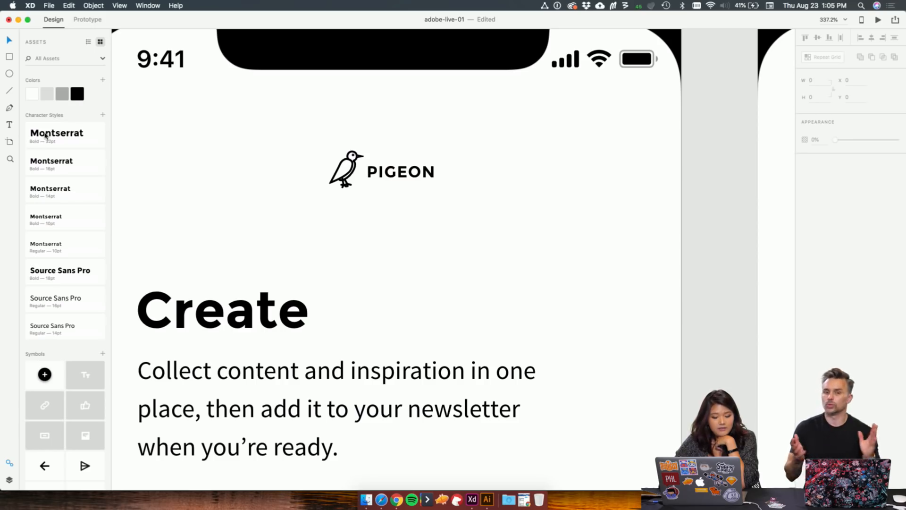
scroll(367, 210, down, 1)
scroll(366, 209, left, 1)
scroll(366, 211, down, 1)
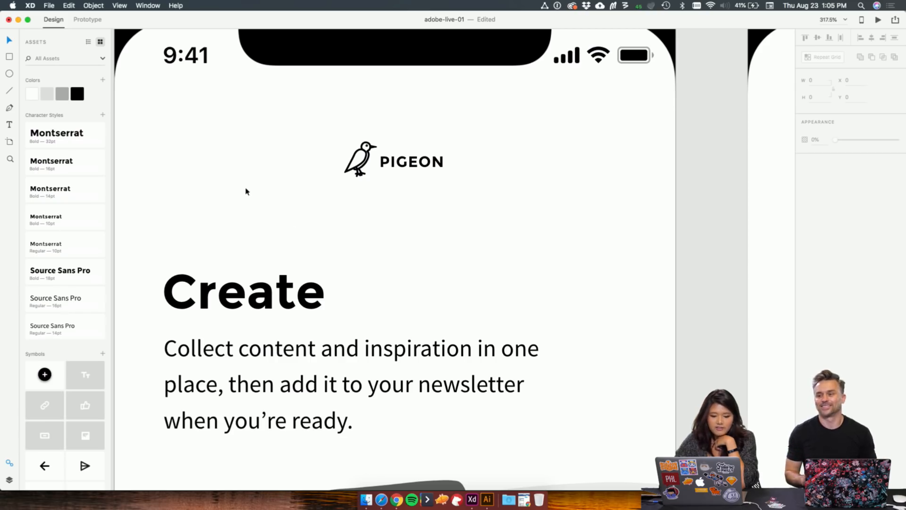
scroll(378, 239, down, 8)
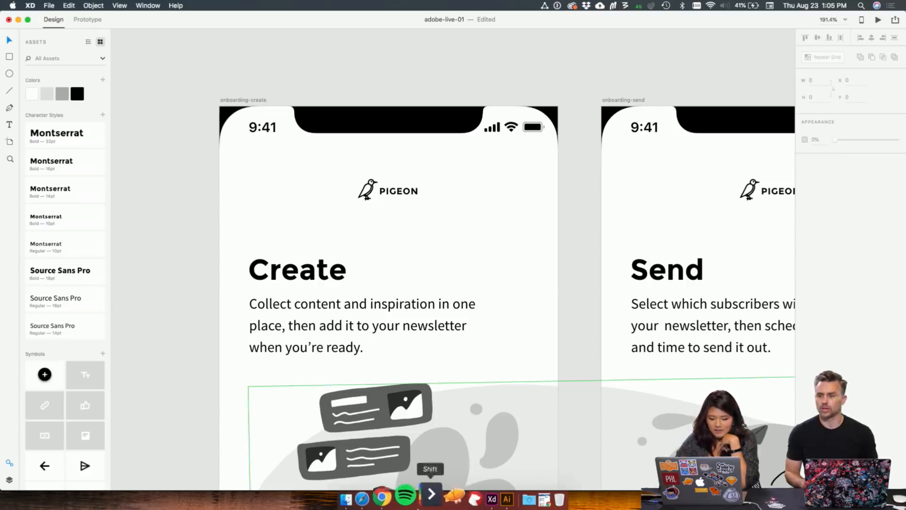
Step: Switch to Safari and examine the ColorSpace gradients and palettes for #FF5400, through the Spot, Twisted Spot and Classy palettes
click(383, 504)
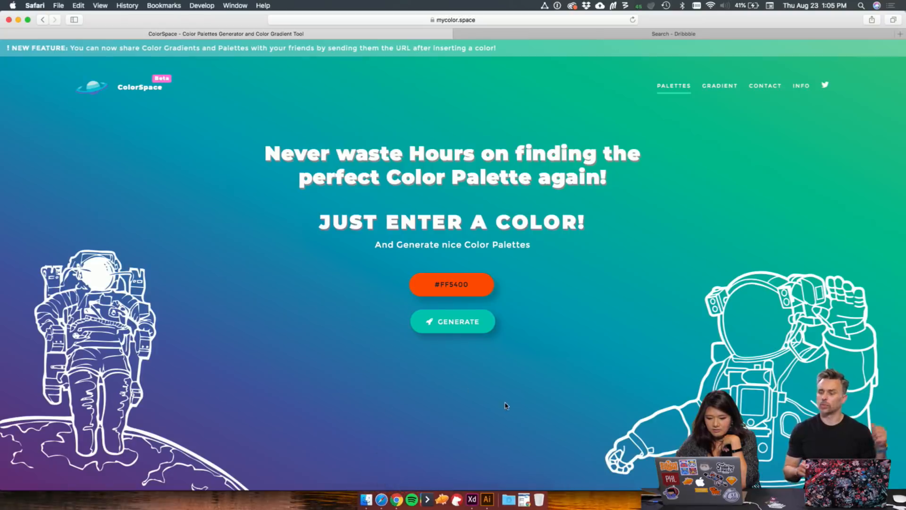
scroll(505, 405, down, 3)
scroll(506, 405, down, 4)
scroll(506, 406, up, 2)
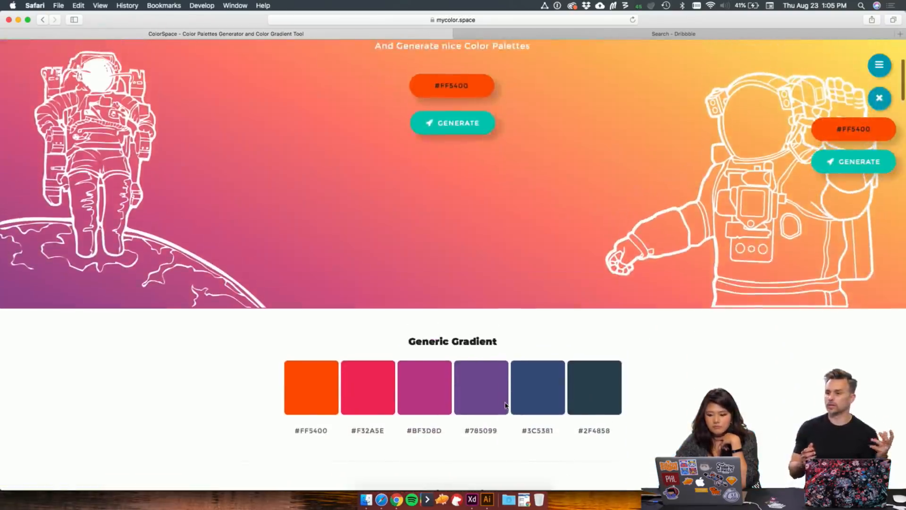
scroll(576, 402, down, 1)
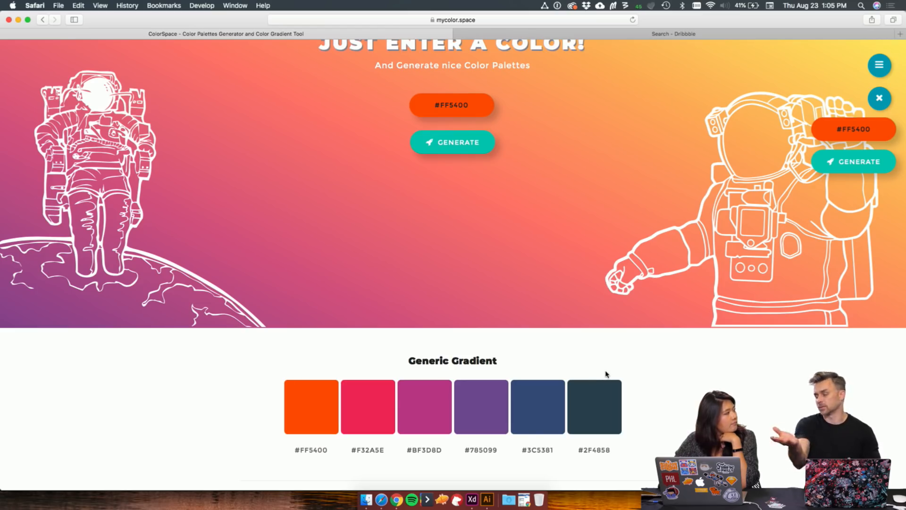
scroll(607, 374, down, 5)
scroll(645, 428, down, 3)
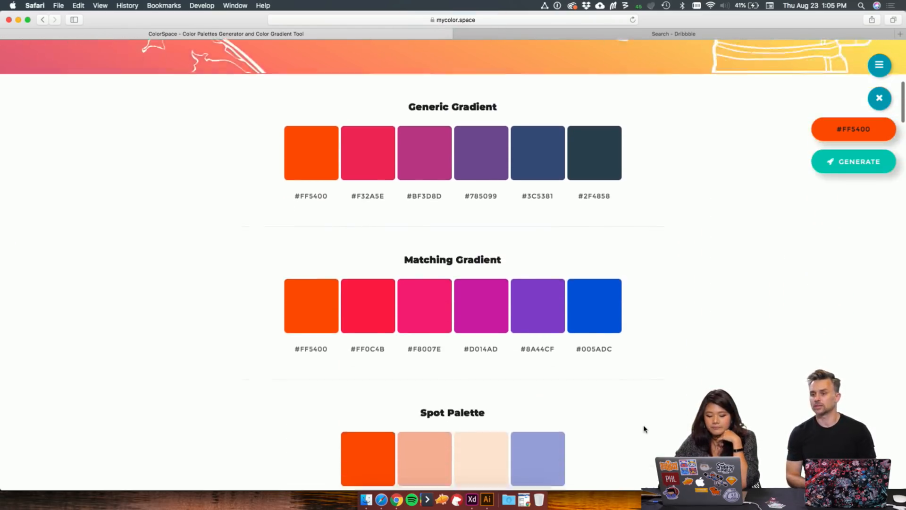
scroll(645, 428, down, 1)
scroll(645, 429, up, 3)
scroll(645, 429, down, 8)
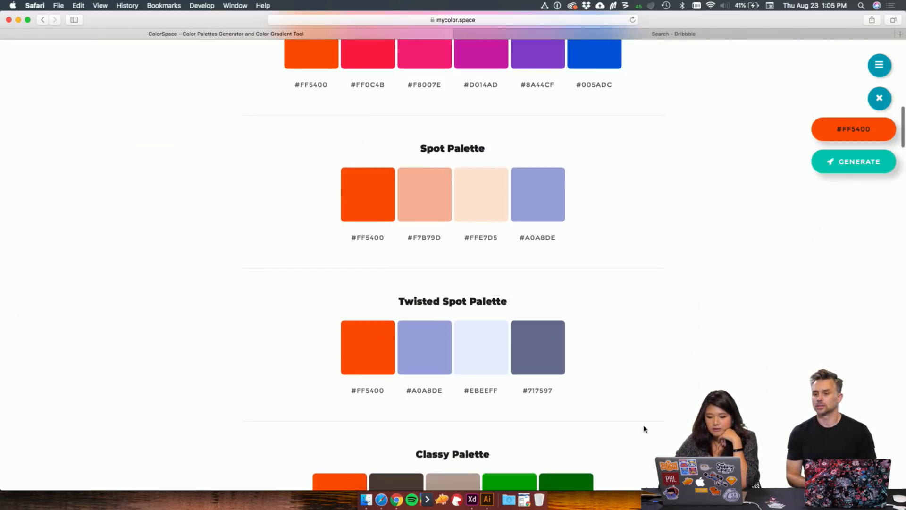
scroll(645, 429, down, 3)
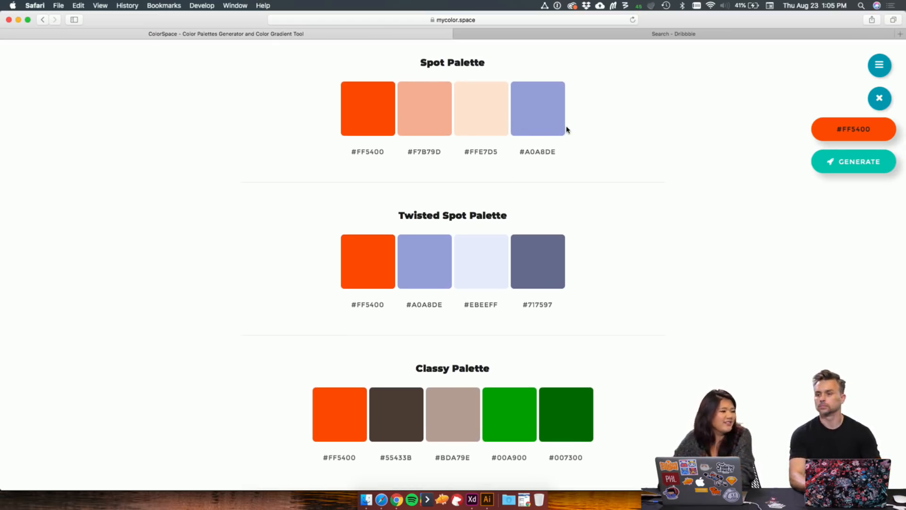
scroll(651, 197, down, 1)
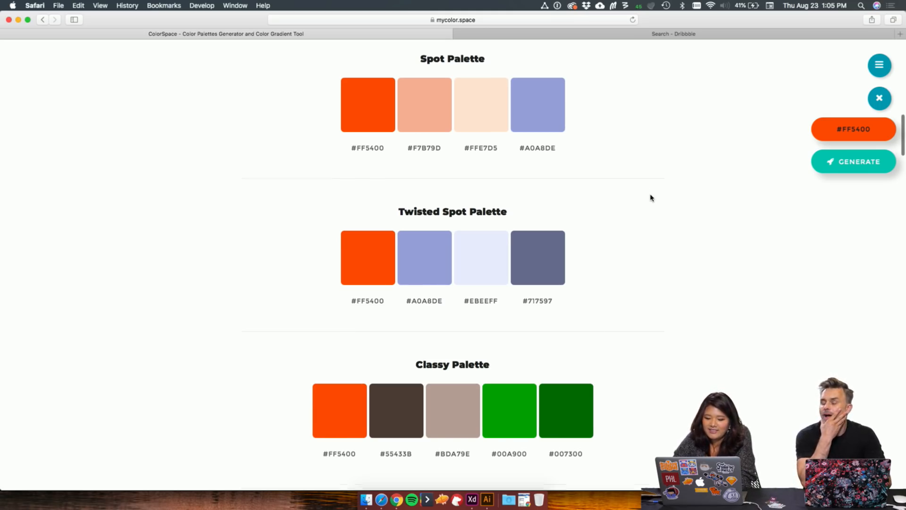
Step: Examine the remaining ColorSpace palettes for #FF5400, from Classy through Switch, Matching, Squash and Threedom to the Neighbor Palette
scroll(651, 197, down, 2)
scroll(651, 197, up, 3)
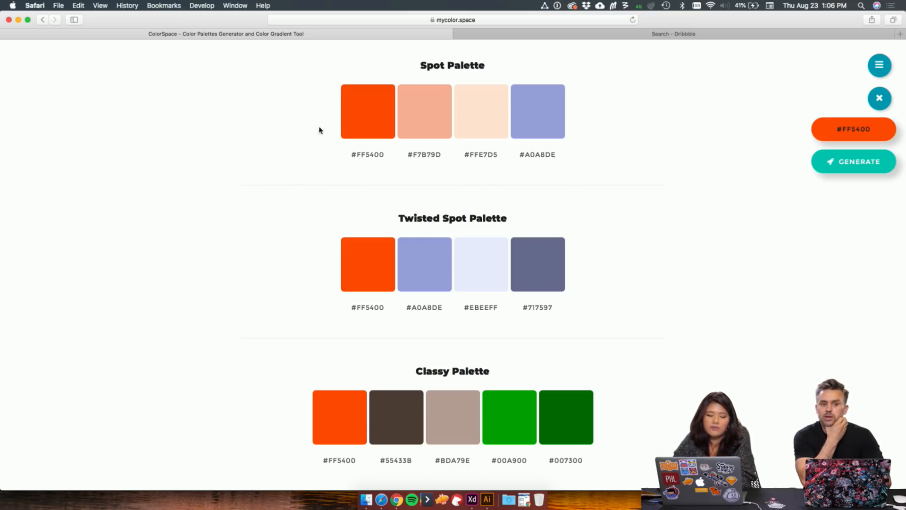
scroll(275, 153, down, 4)
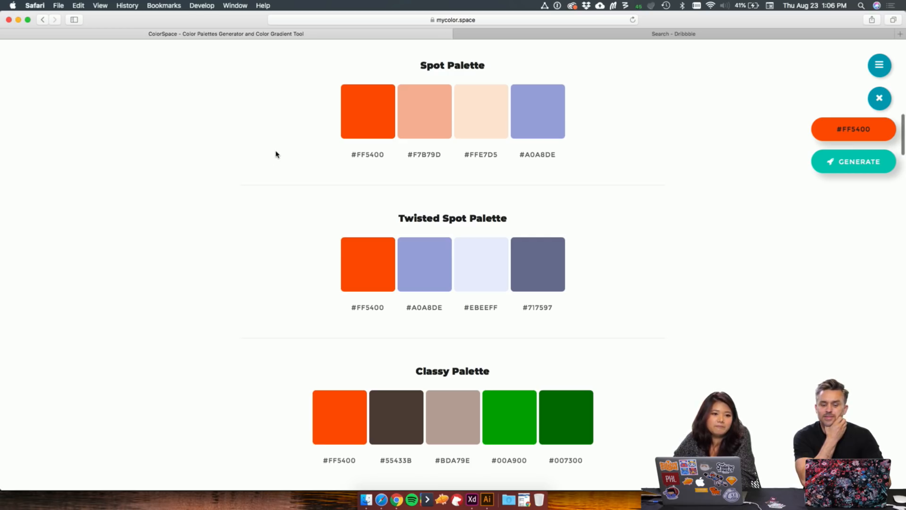
scroll(250, 320, down, 15)
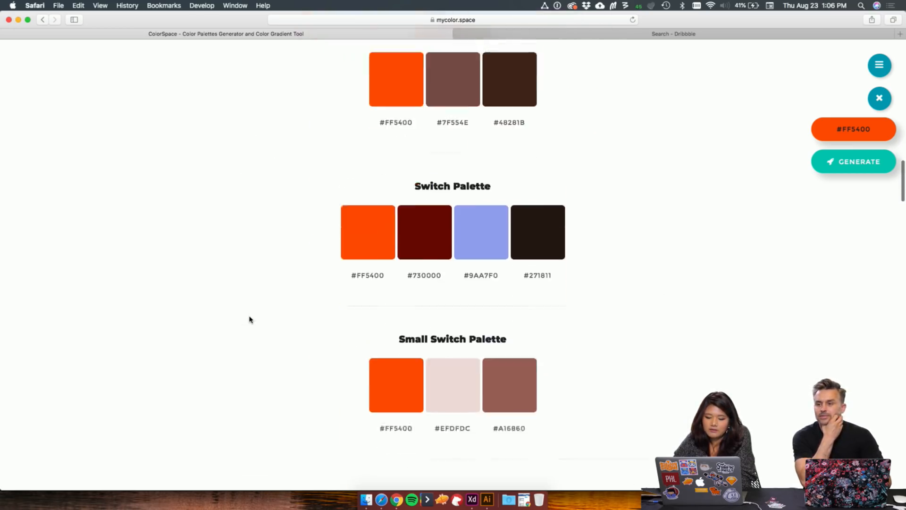
scroll(205, 392, down, 8)
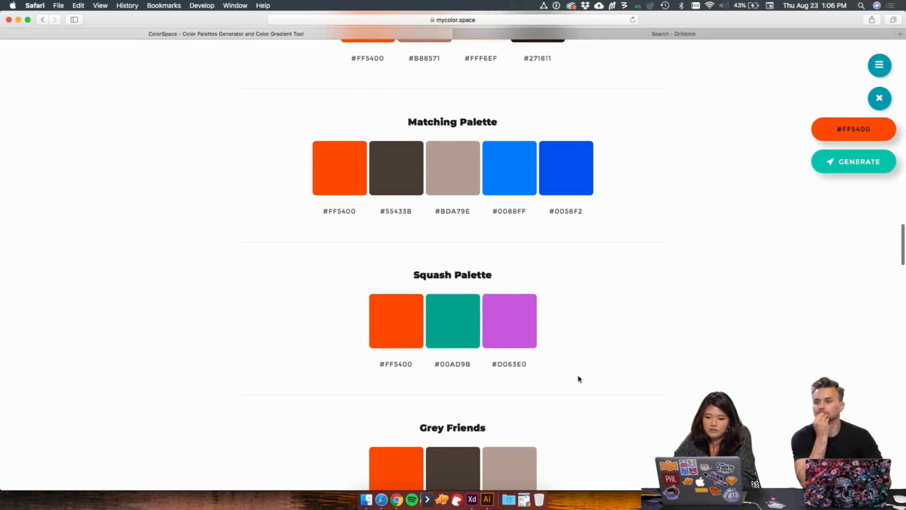
scroll(633, 324, down, 4)
scroll(632, 324, down, 2)
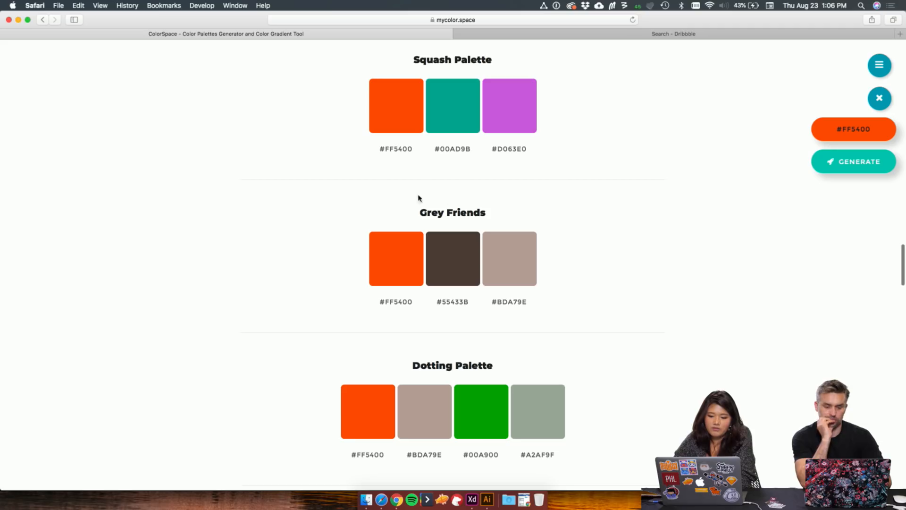
scroll(601, 307, down, 3)
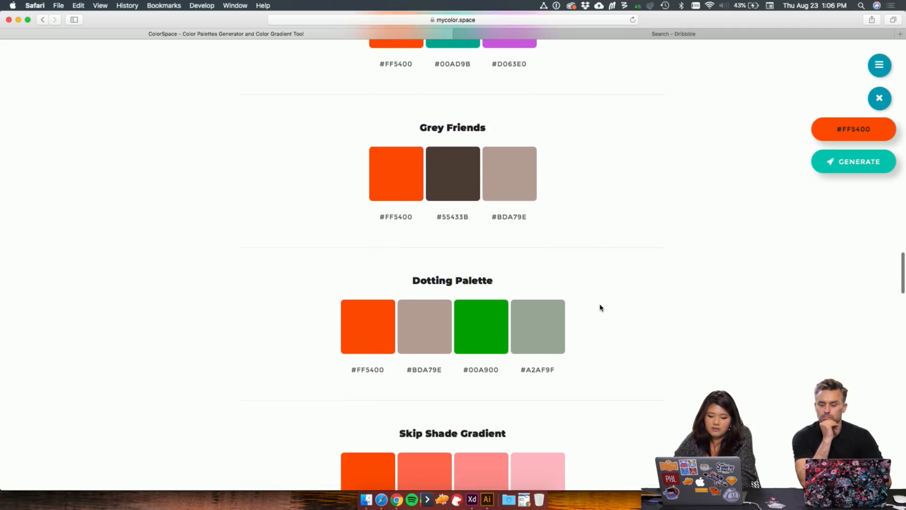
scroll(575, 381, down, 4)
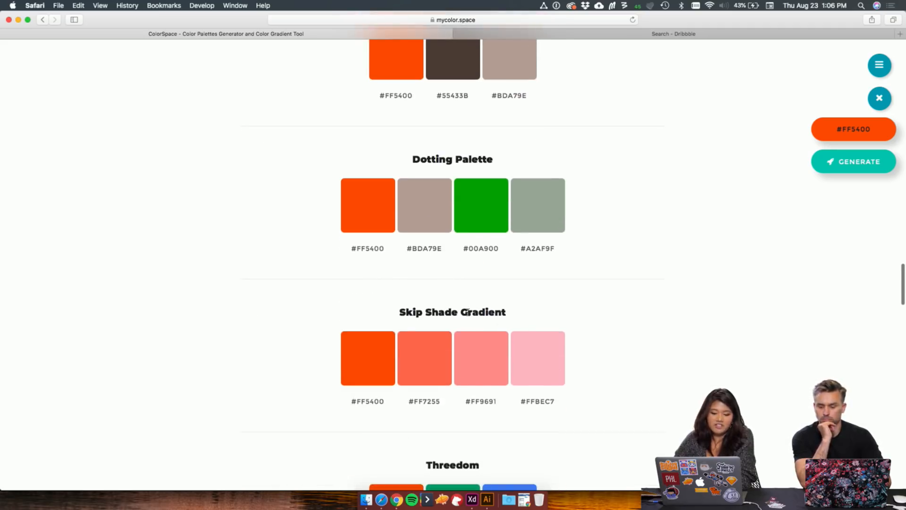
scroll(616, 359, down, 7)
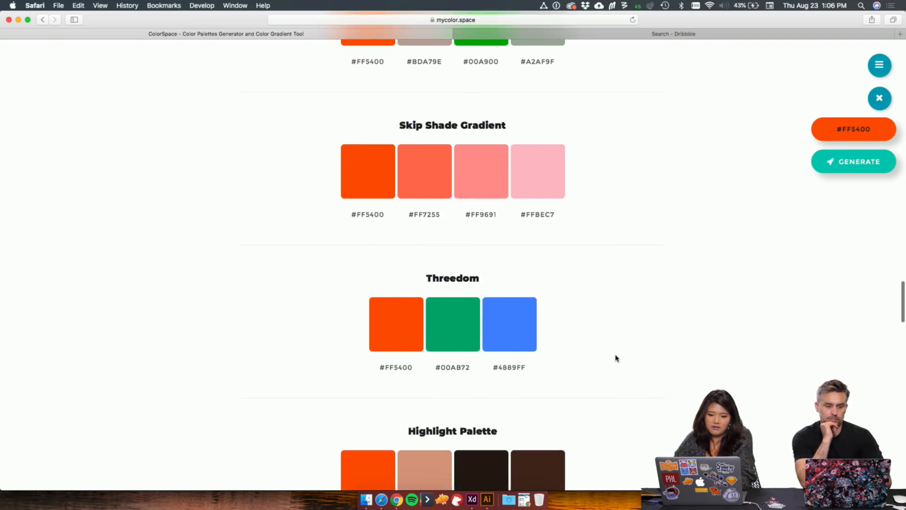
scroll(616, 359, down, 18)
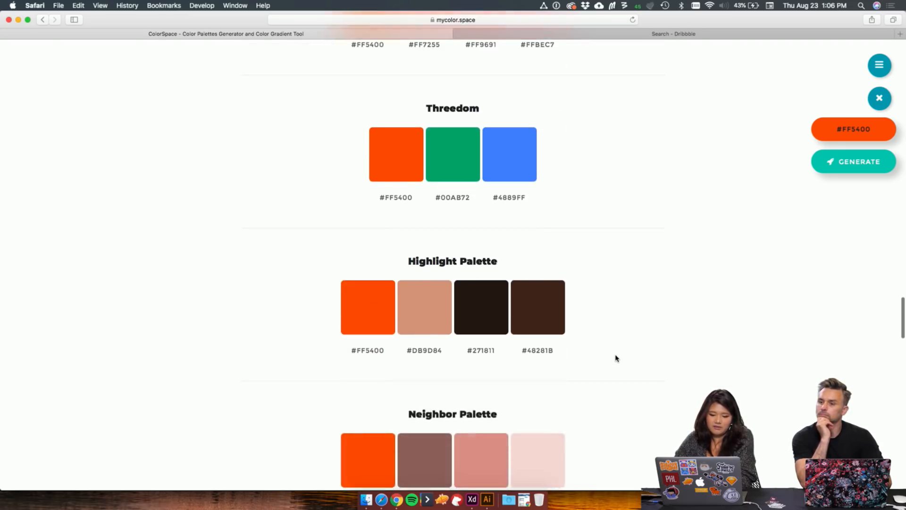
Step: Copy the hex code #FFE7D5 from the Spot Palette, switch to Illustrator and select the onboarding illustration's light grey background shape
scroll(616, 358, up, 20)
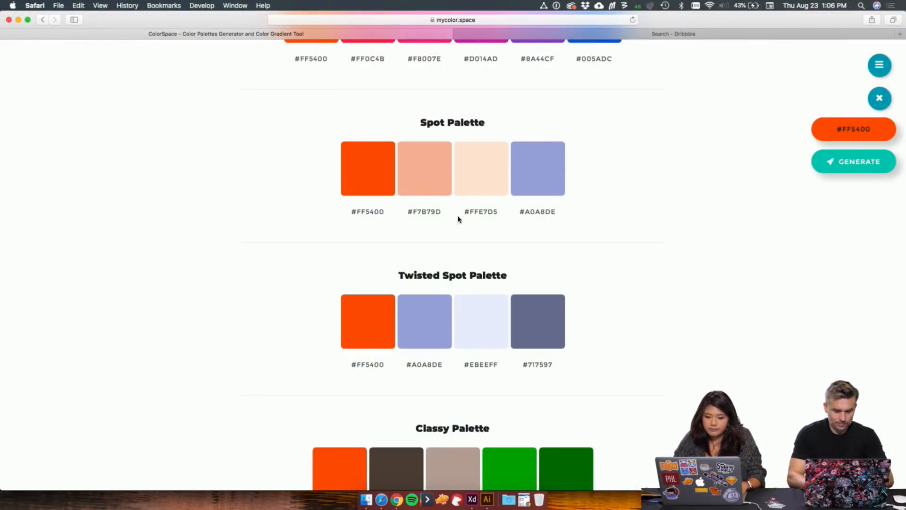
click(495, 214)
drag(497, 215, 471, 215)
key(super+c)
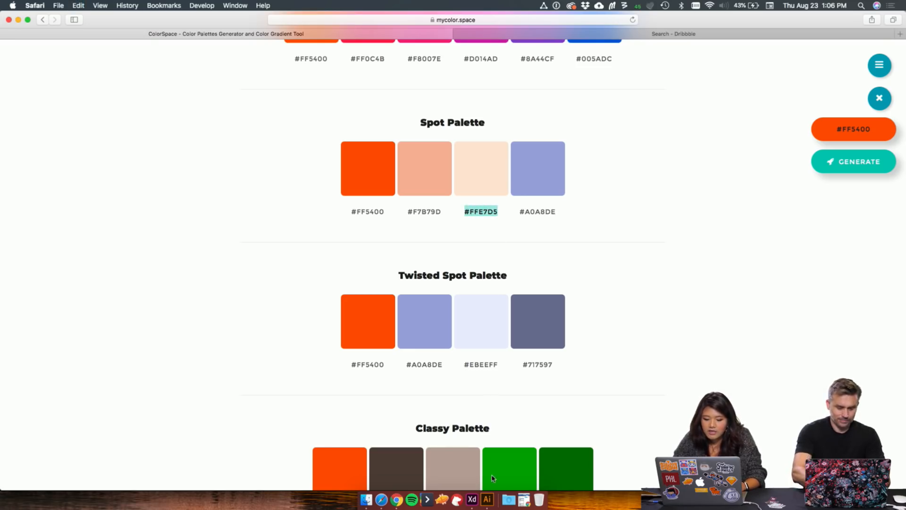
click(488, 500)
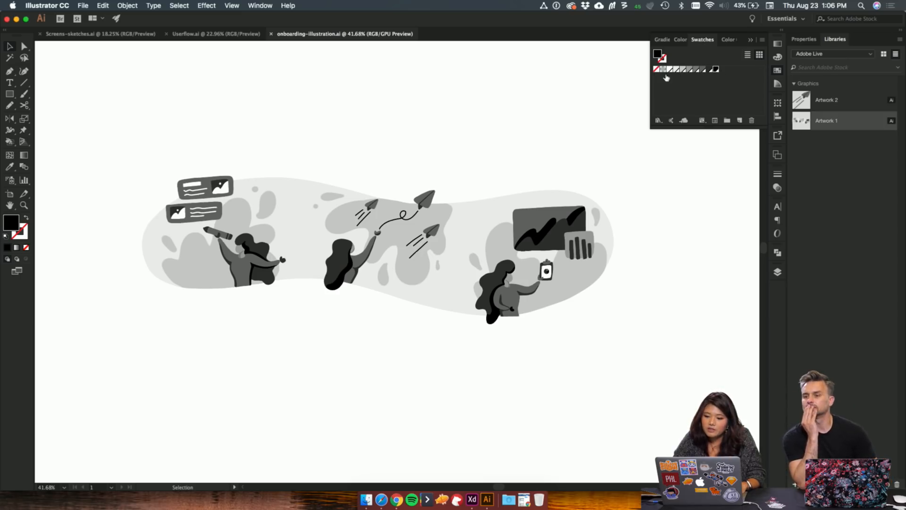
click(491, 221)
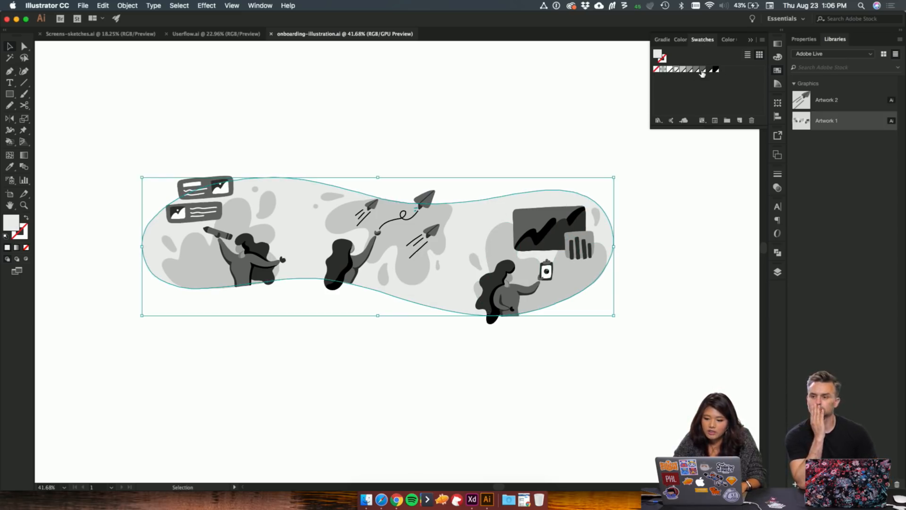
Step: Try the Spot Color type and the CMYK colour mode on the background shape's light grey swatch
double_click(677, 70)
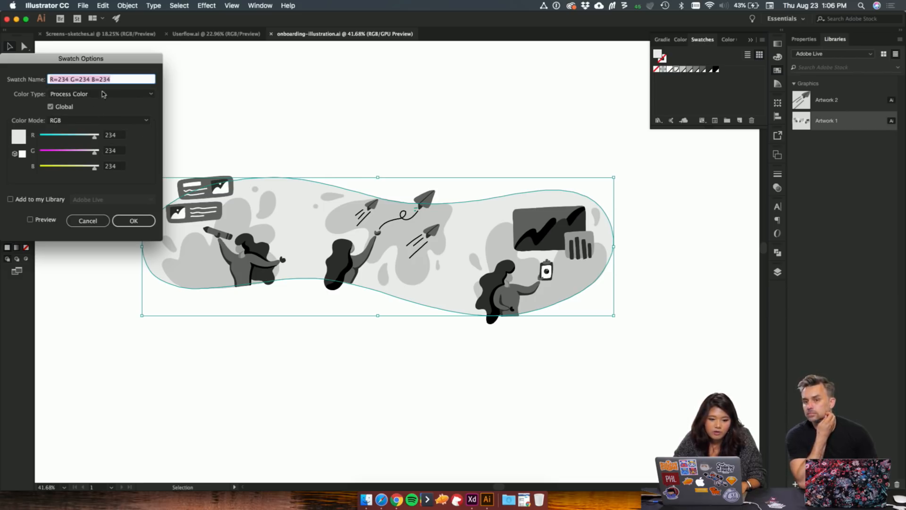
click(84, 121)
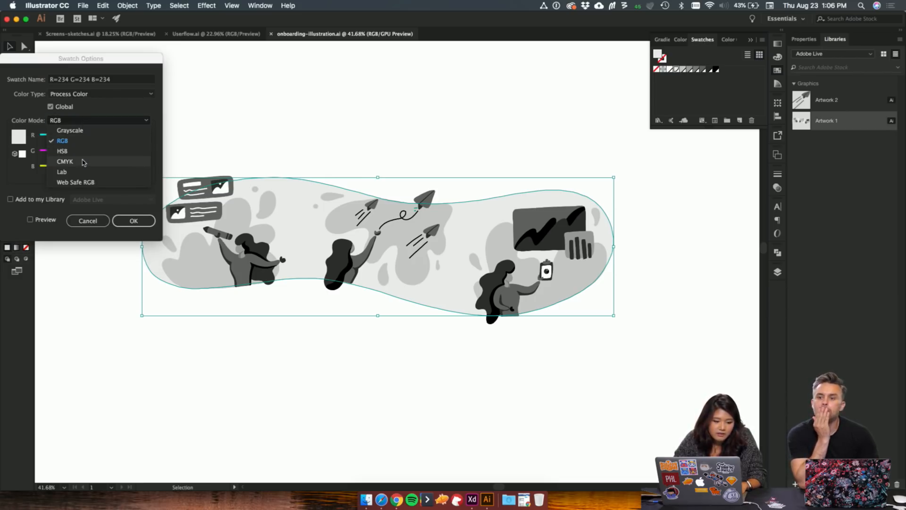
click(95, 110)
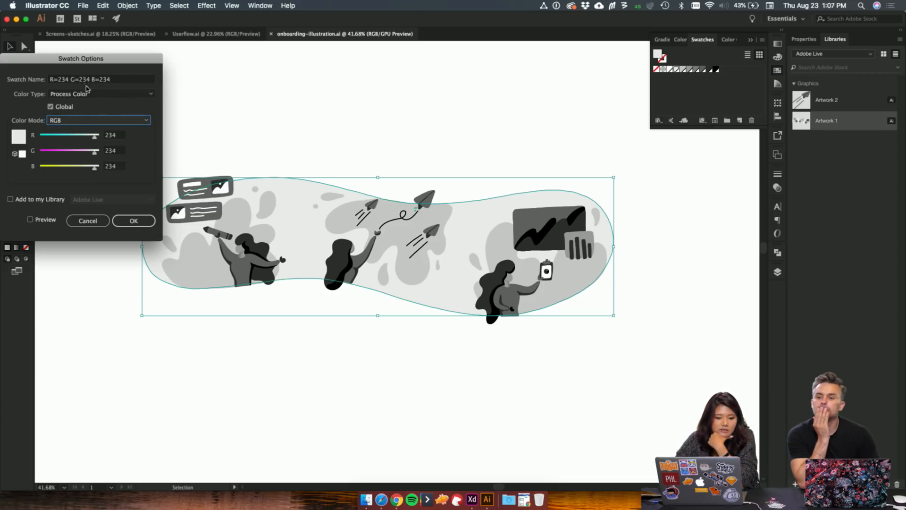
click(87, 122)
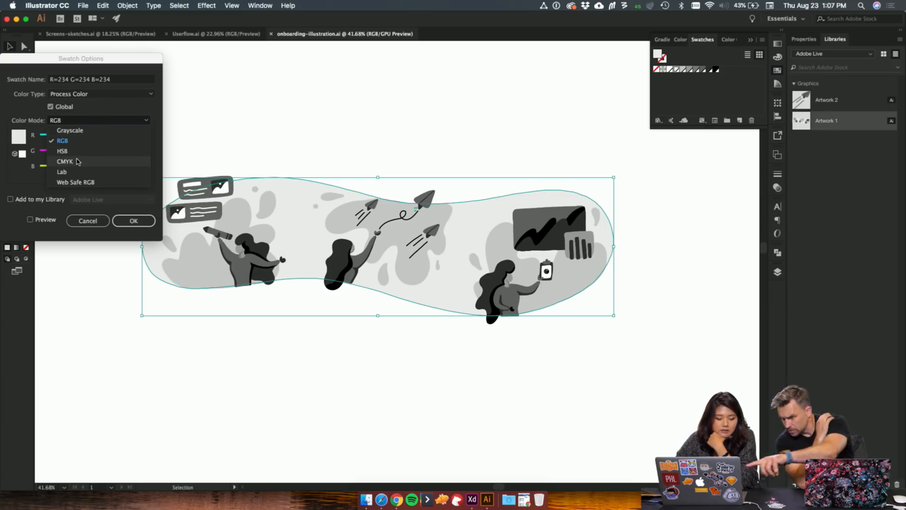
click(83, 107)
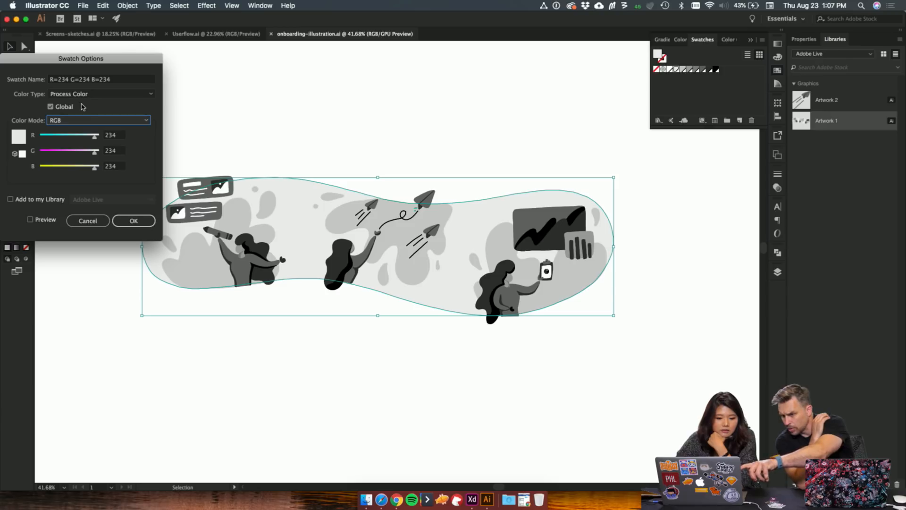
click(77, 95)
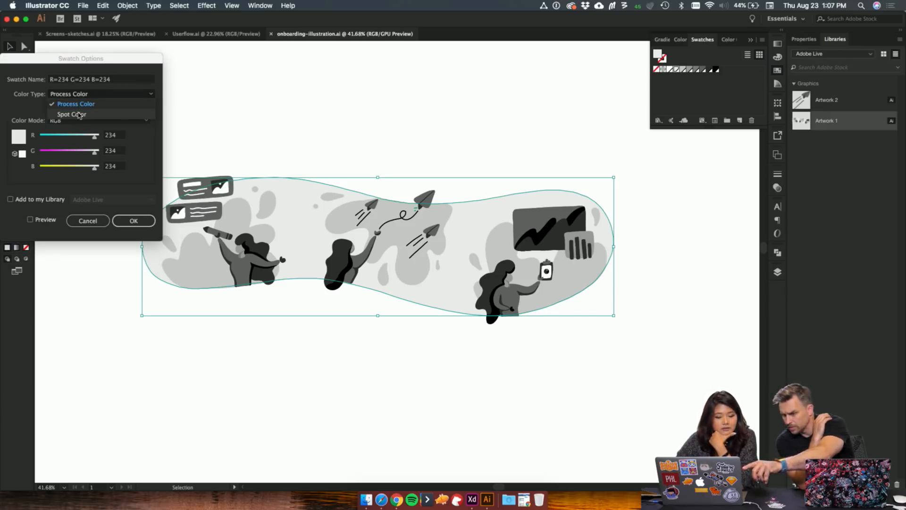
click(79, 115)
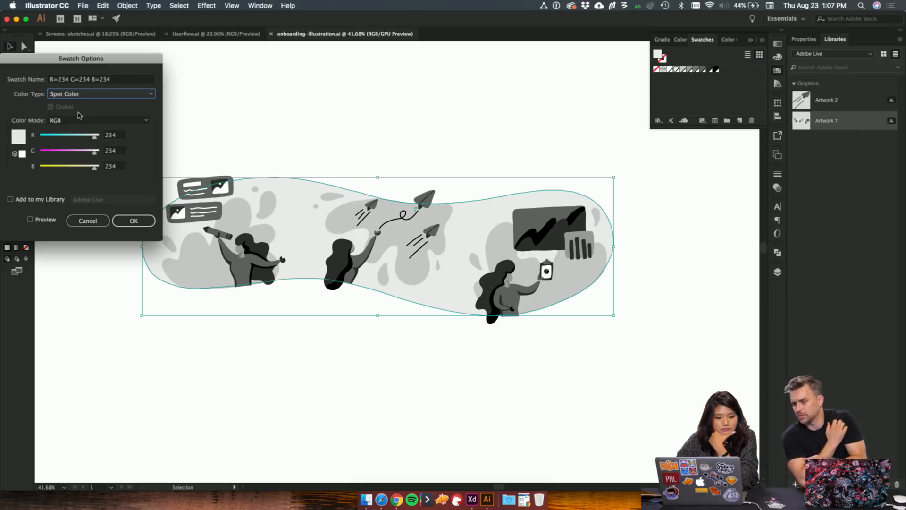
click(94, 97)
click(85, 104)
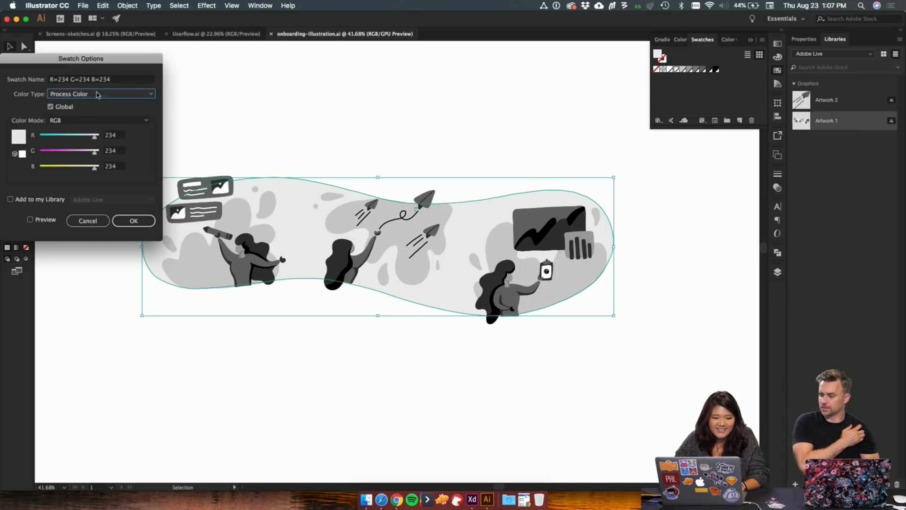
click(97, 120)
click(76, 162)
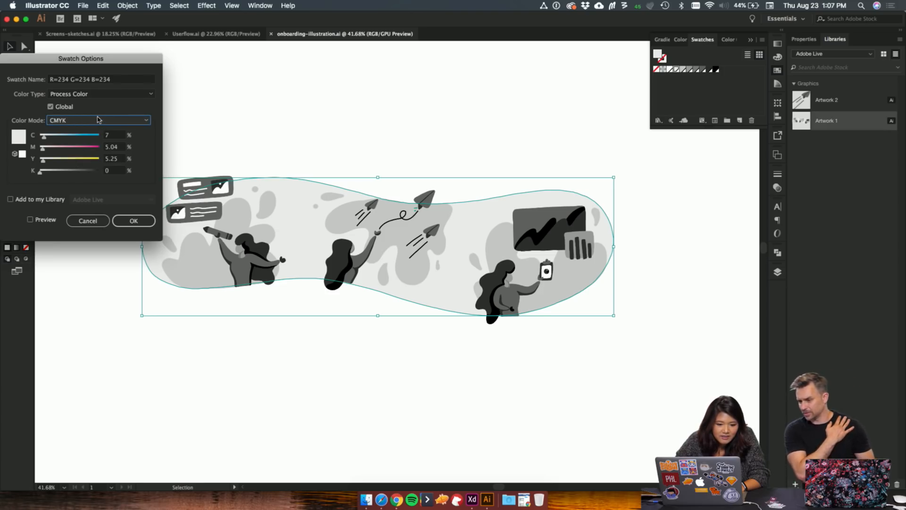
click(88, 220)
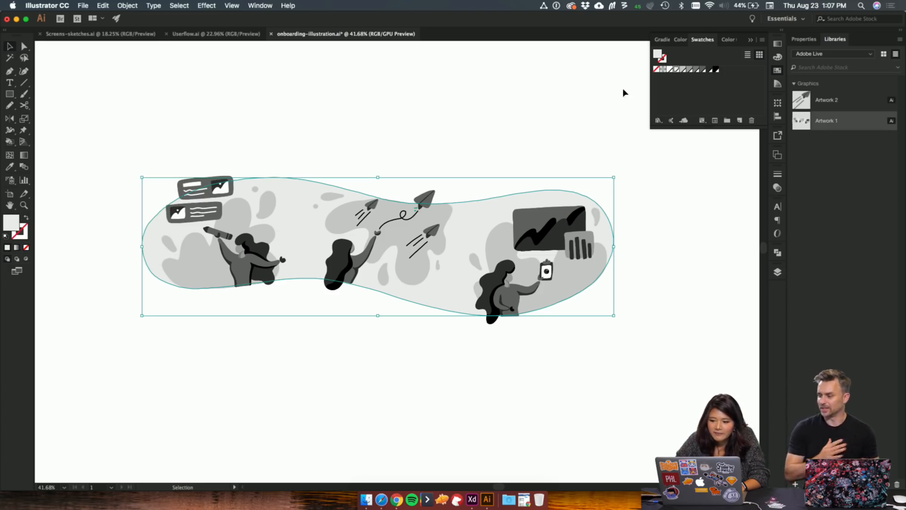
double_click(676, 70)
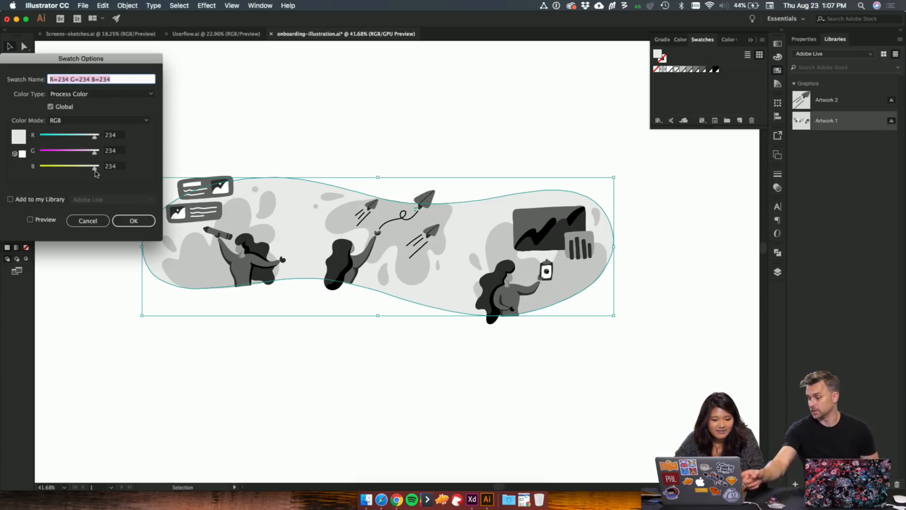
click(87, 220)
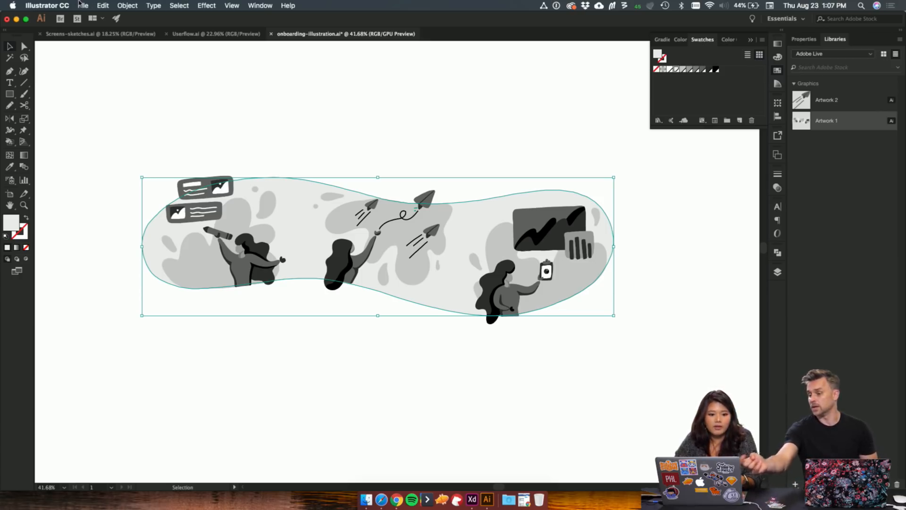
click(100, 6)
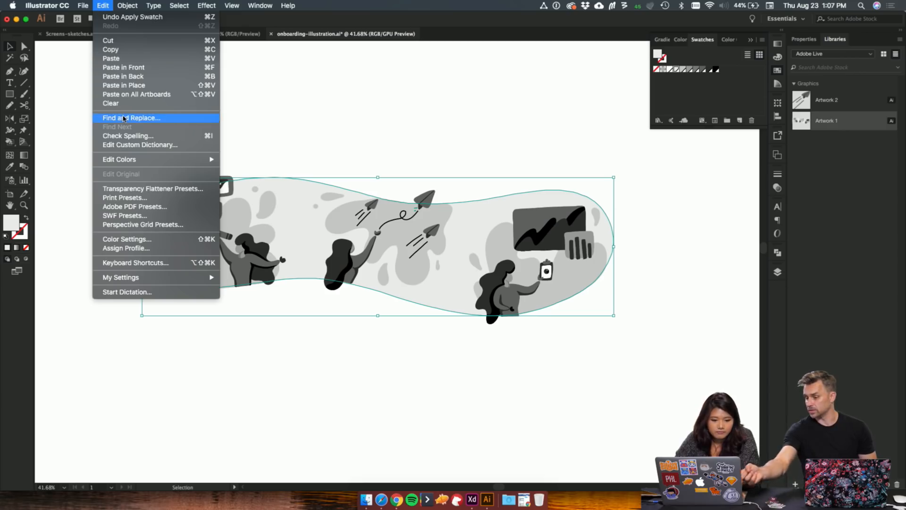
mouse_move(139, 163)
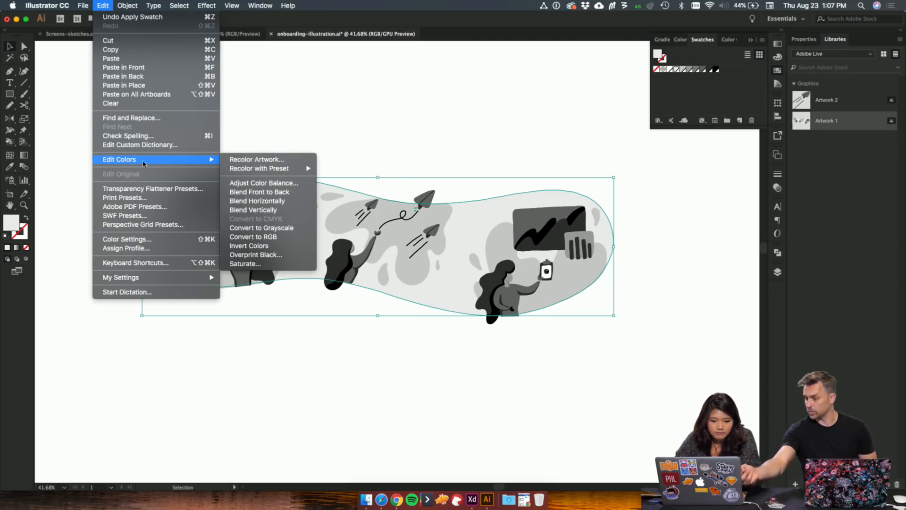
click(257, 160)
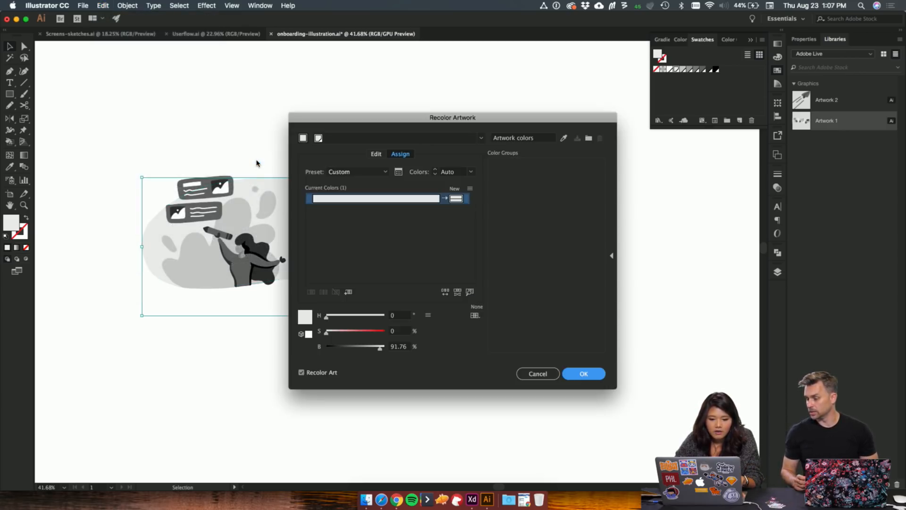
drag(417, 120, 627, 150)
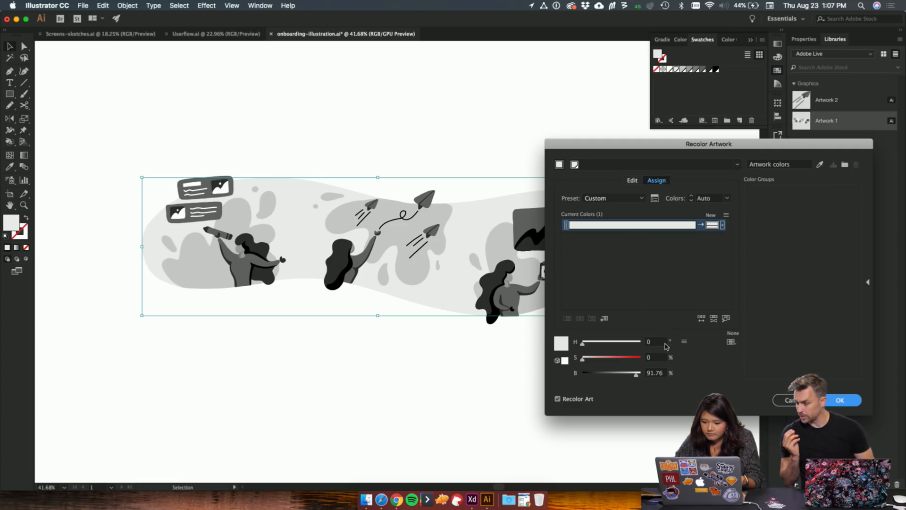
click(795, 400)
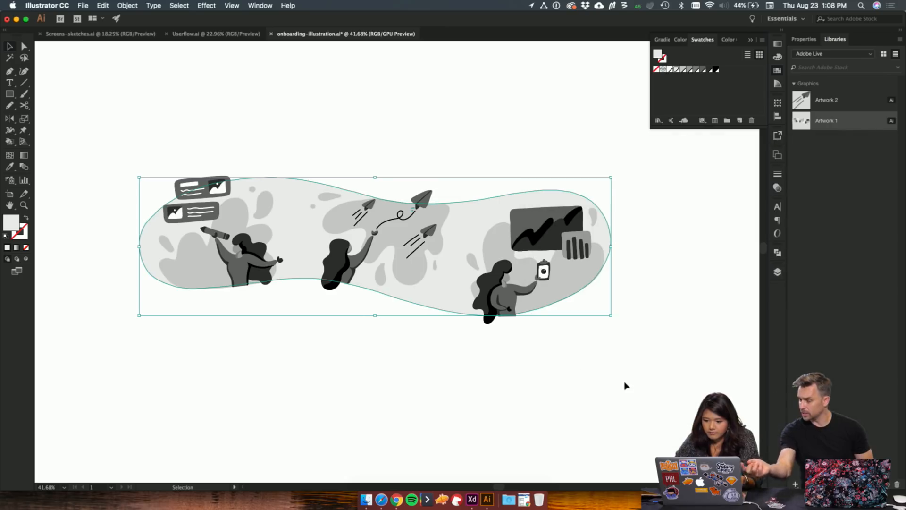
Step: Select all artwork on the BG layer and isolate its large light grey compound path
scroll(623, 385, right, 2)
click(778, 272)
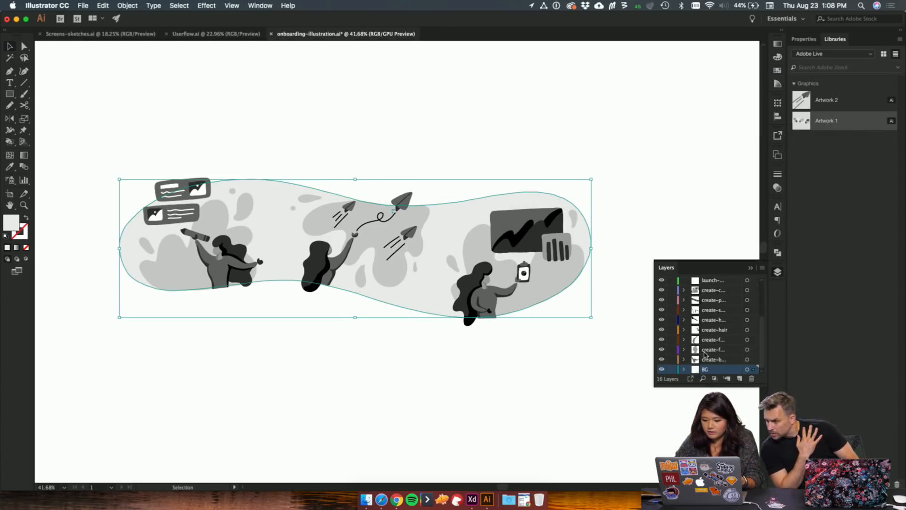
click(748, 370)
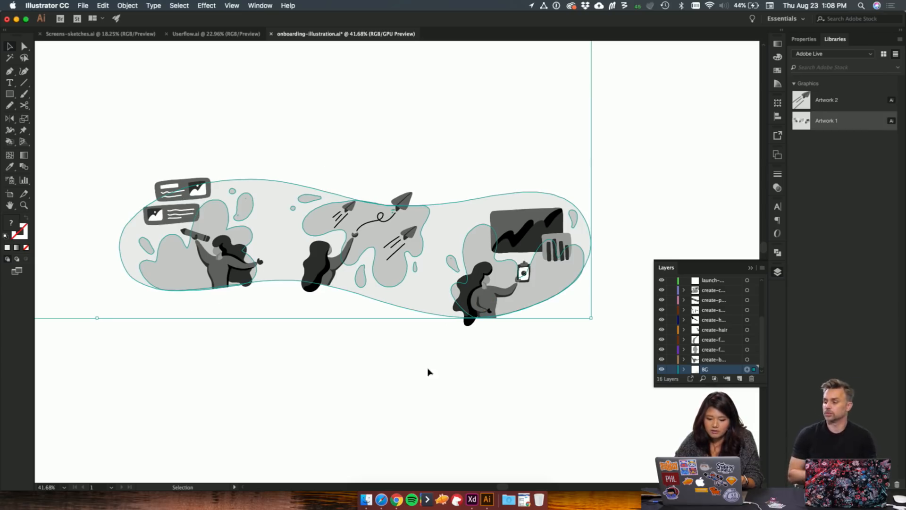
double_click(429, 303)
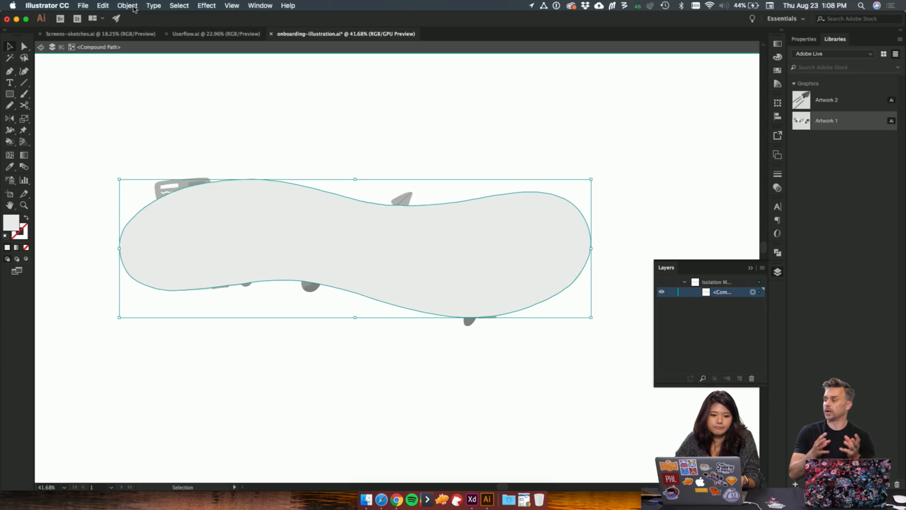
click(108, 5)
mouse_move(142, 164)
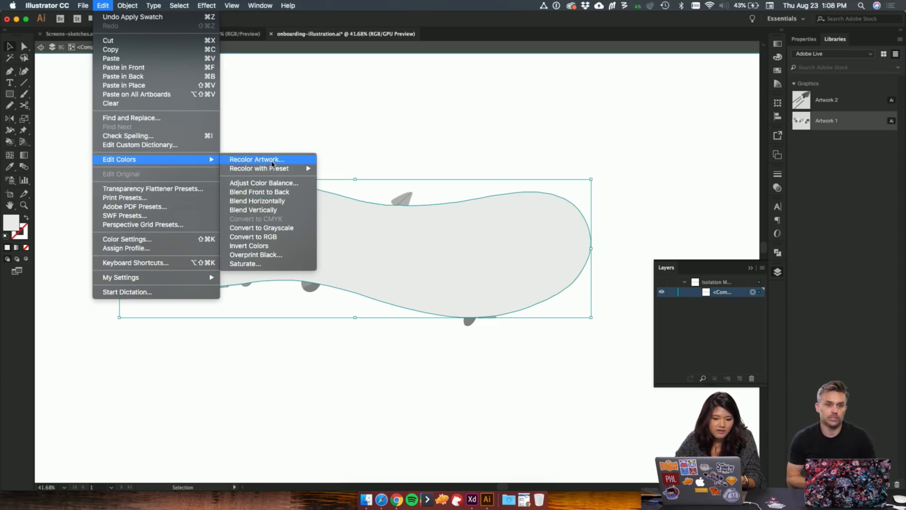
click(363, 139)
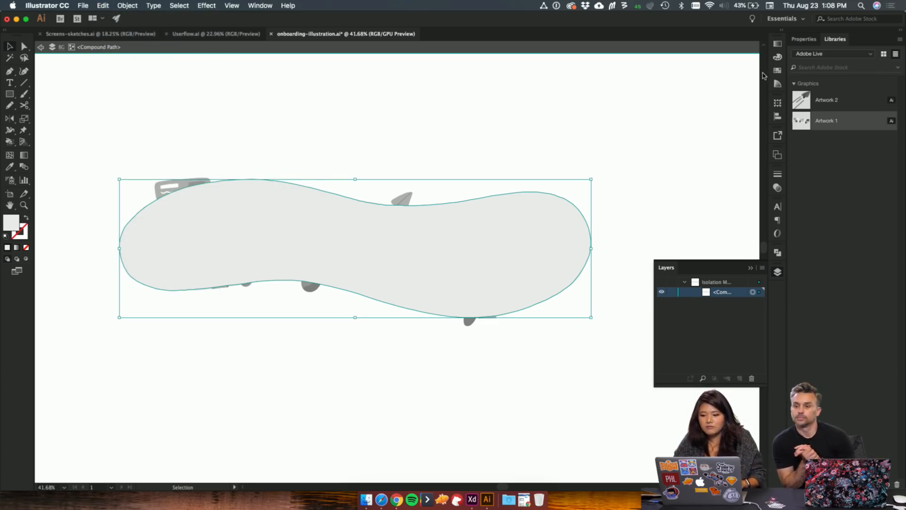
Step: Open the light grey swatch's options, switch to Safari and copy the hex code #FFE7D5 from the Spot Palette
click(778, 71)
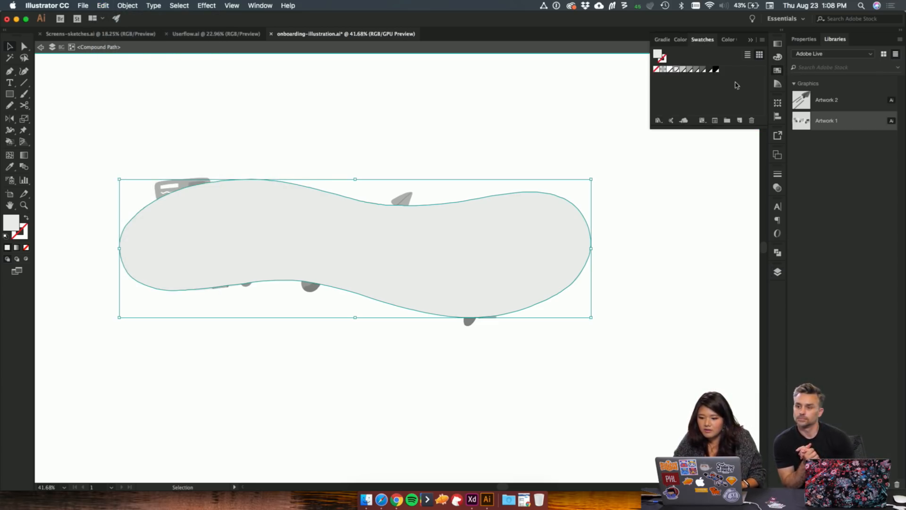
click(678, 74)
double_click(677, 73)
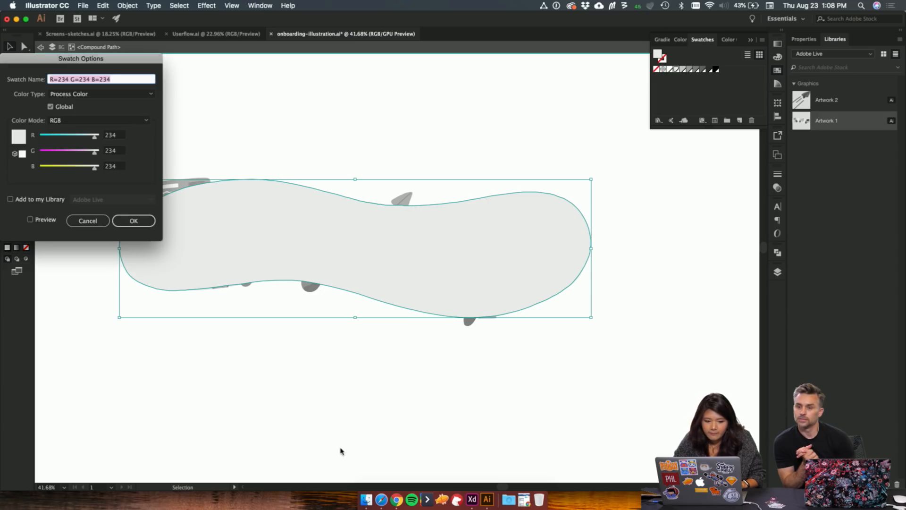
click(384, 497)
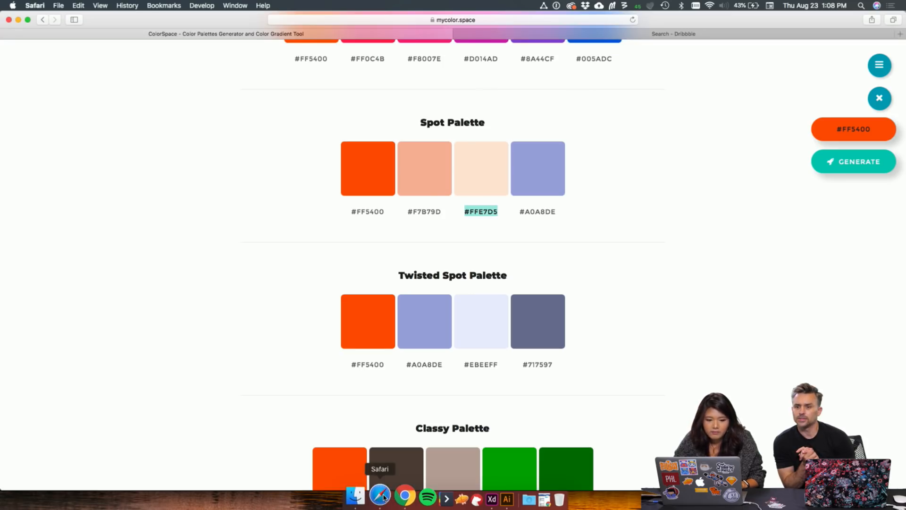
click(497, 212)
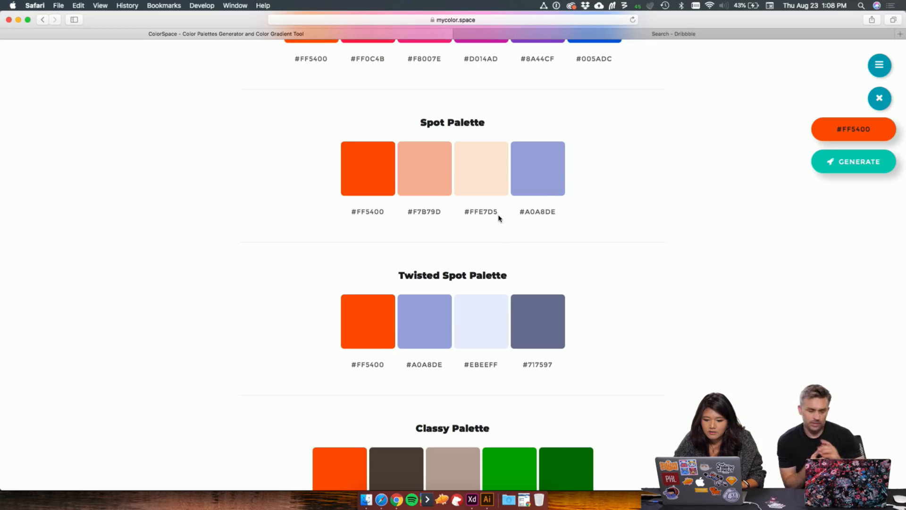
drag(498, 216, 466, 213)
key(super+c)
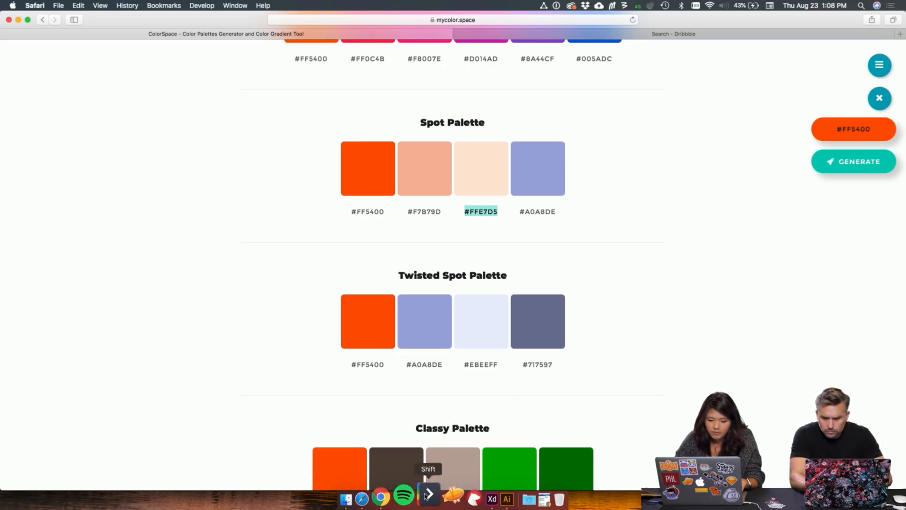
Step: Return to Illustrator, try #FFE7D5 as the light grey swatch's name, and cancel the swatch edit, leaving isolation mode
click(487, 500)
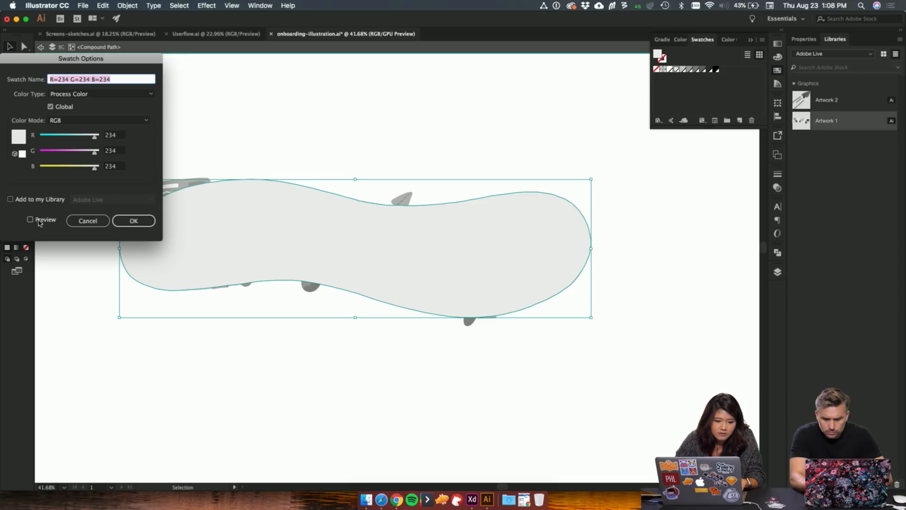
key(super+v)
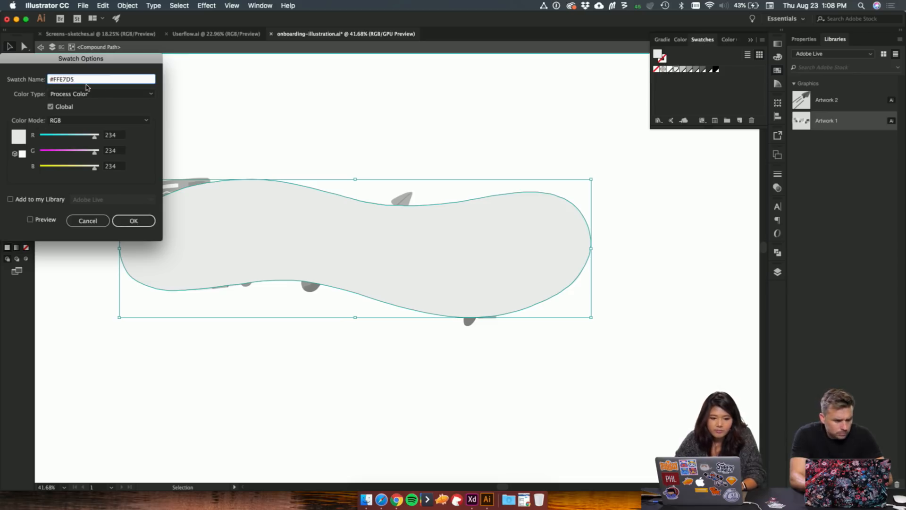
click(110, 93)
click(159, 94)
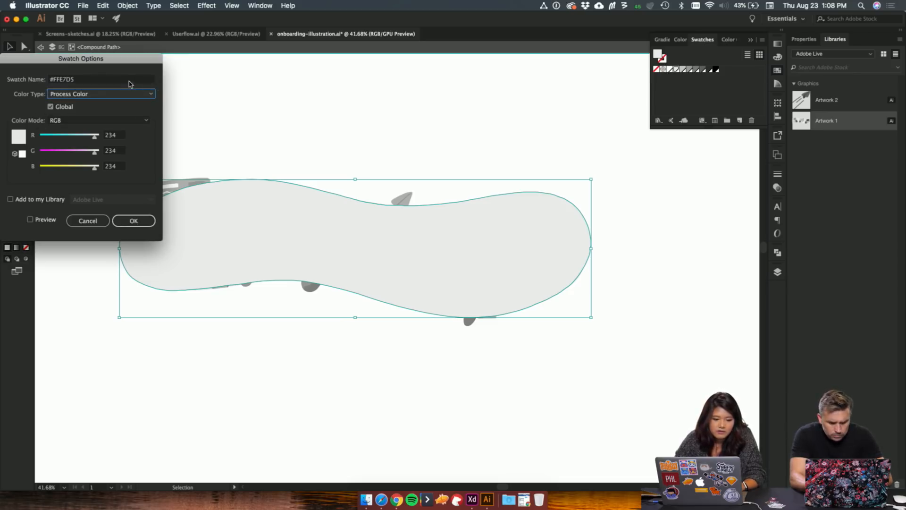
click(130, 82)
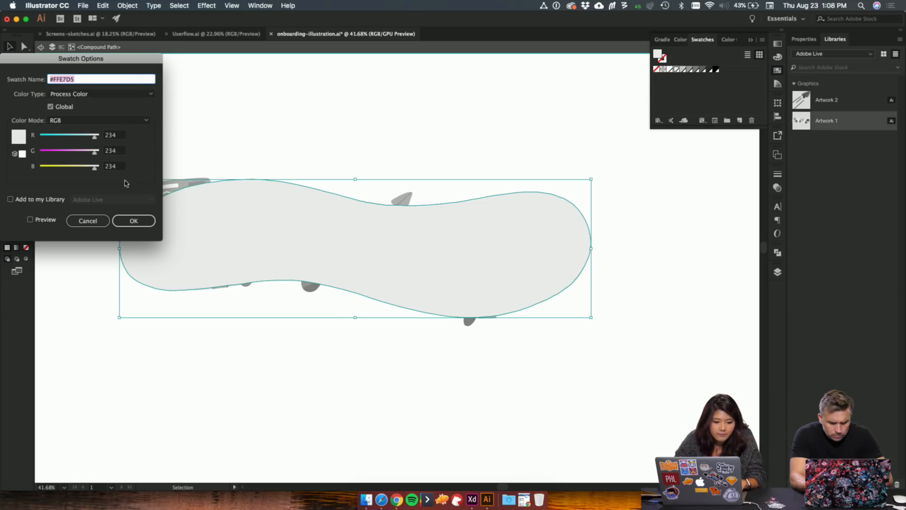
click(81, 220)
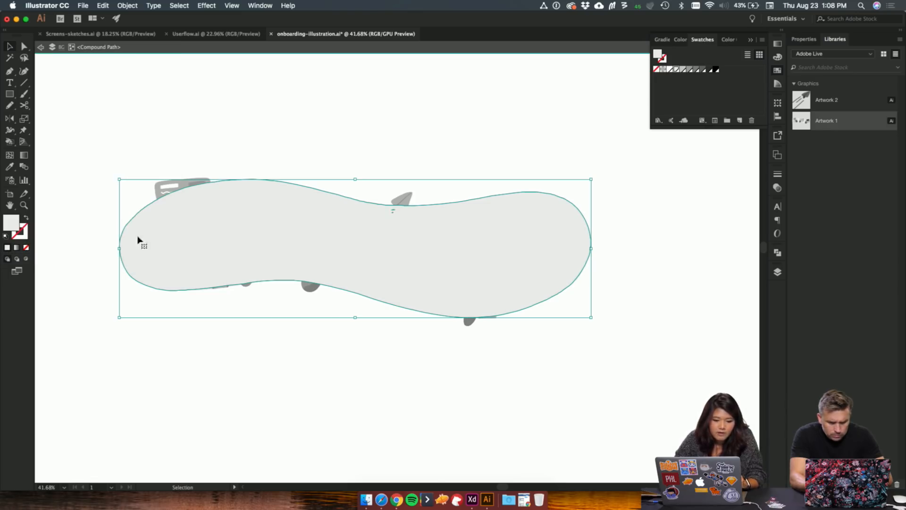
click(102, 210)
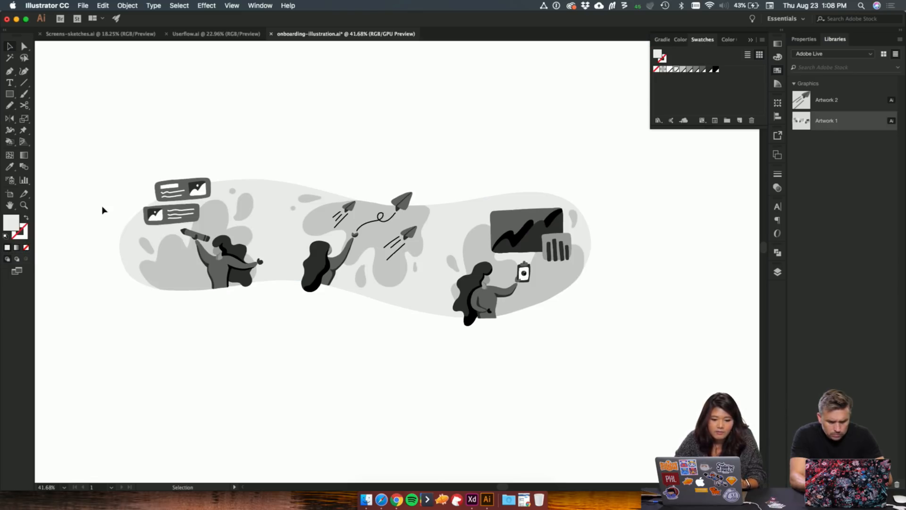
Step: Switch to Adobe XD and examine the greyscale app artboards from onboarding and login through dashboard, subscribers and messages
click(472, 499)
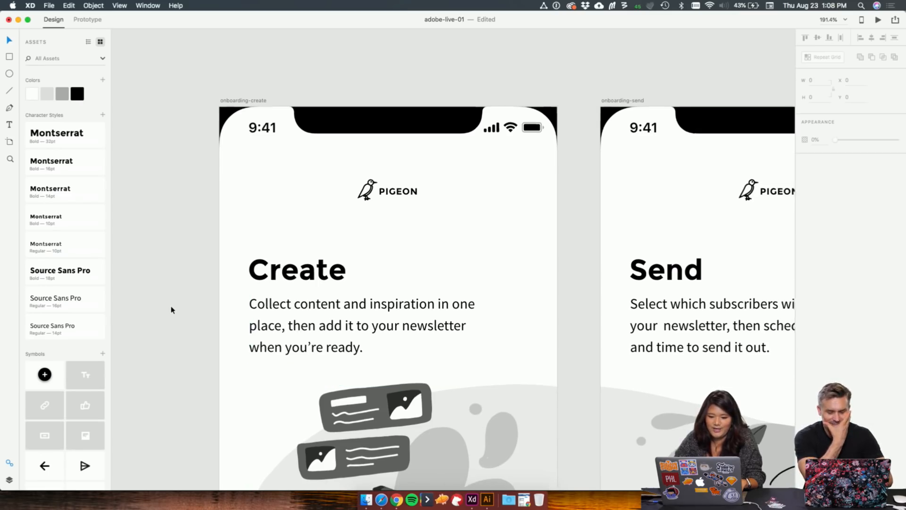
scroll(172, 306, down, 3)
scroll(172, 308, down, 5)
scroll(171, 310, down, 3)
scroll(172, 309, down, 3)
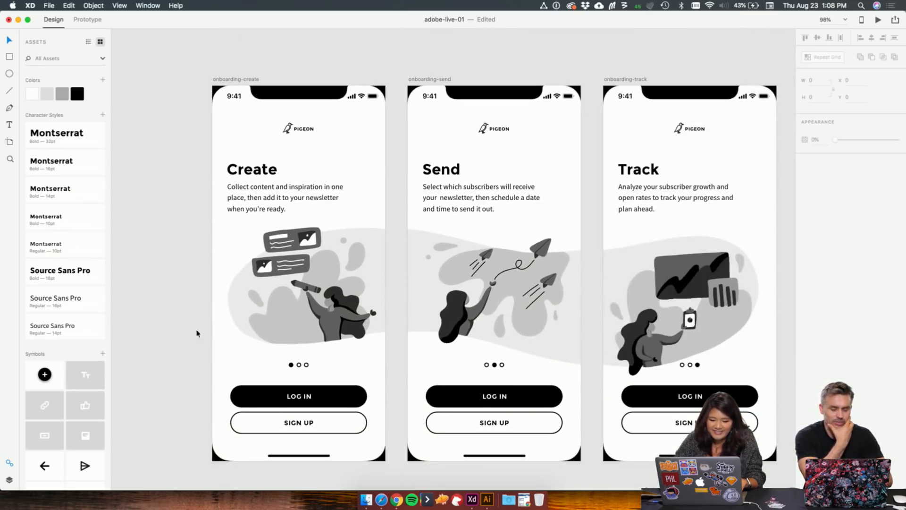
scroll(170, 348, down, 2)
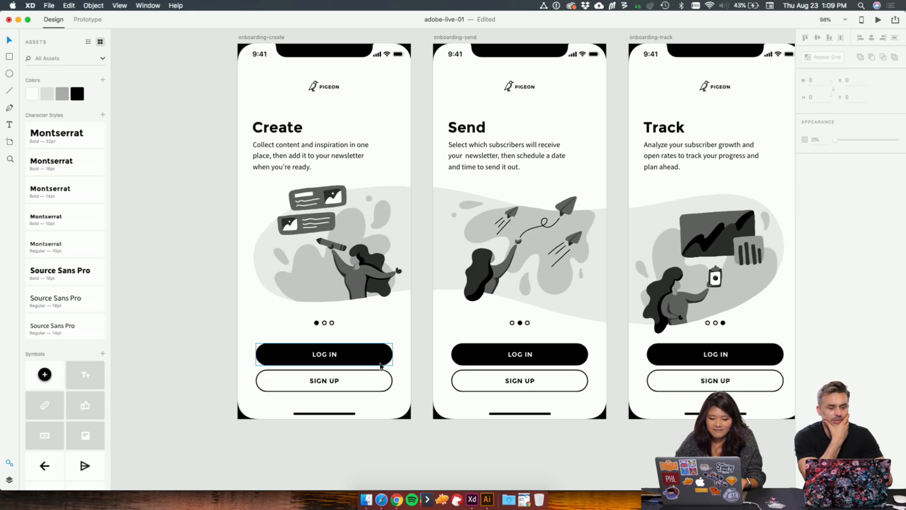
scroll(360, 350, down, 2)
scroll(306, 344, right, 10)
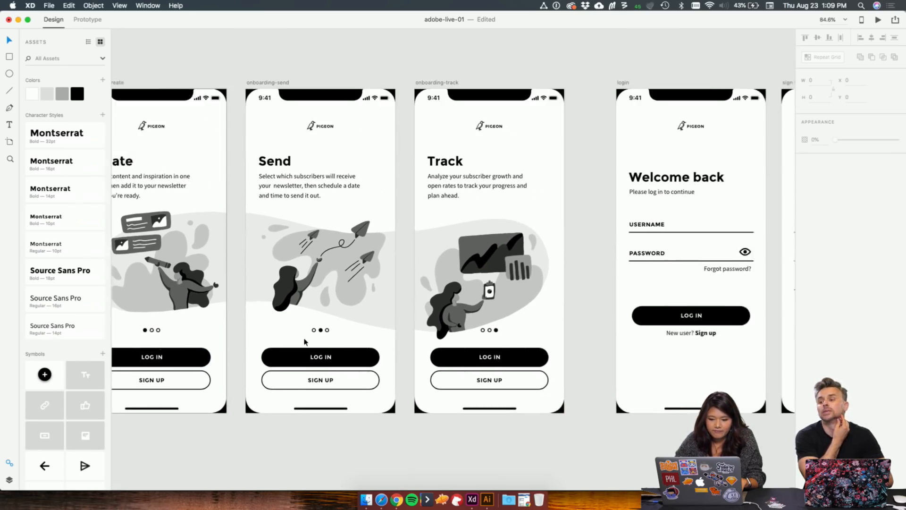
scroll(304, 342, right, 15)
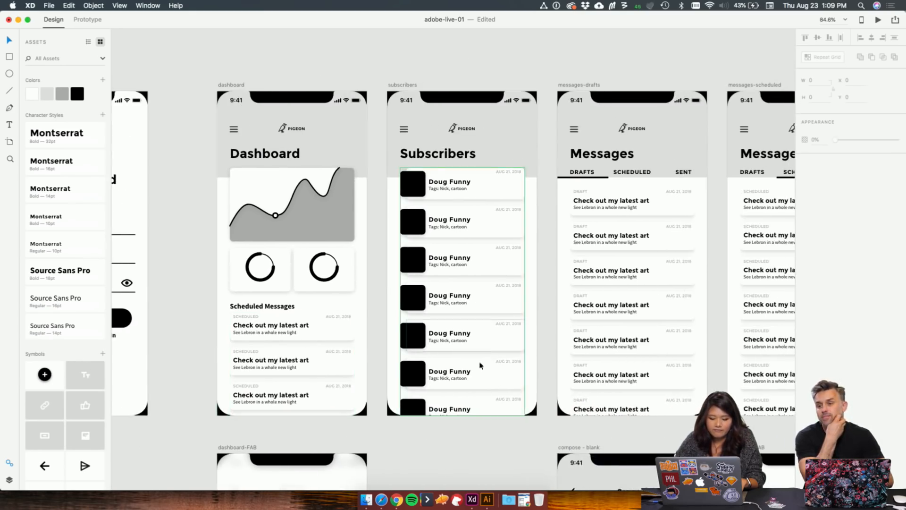
Step: Switch to Safari and copy the periwinkle hex code #A0A8DE from the Spot Palette
click(381, 499)
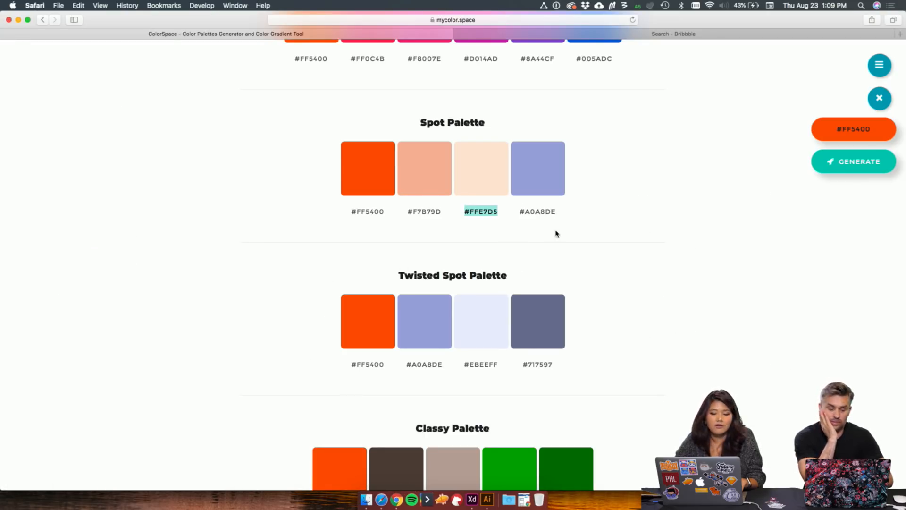
click(593, 230)
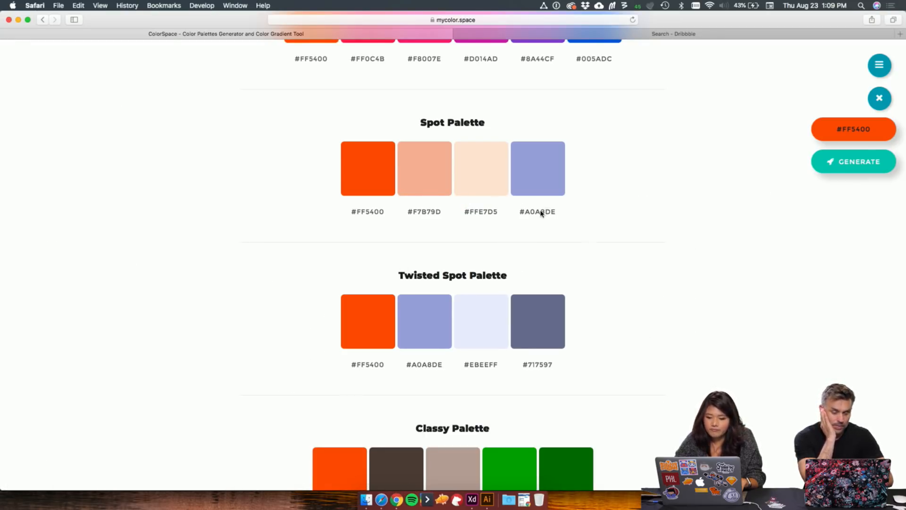
click(487, 214)
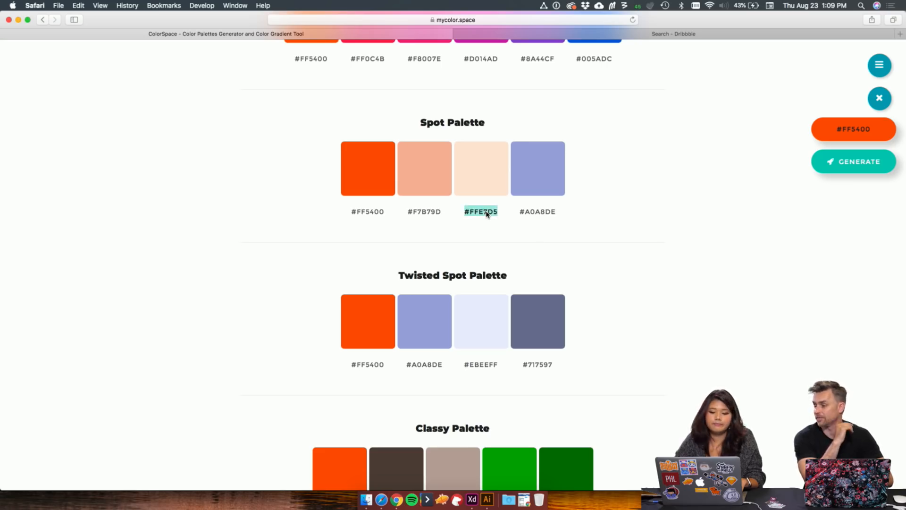
click(545, 213)
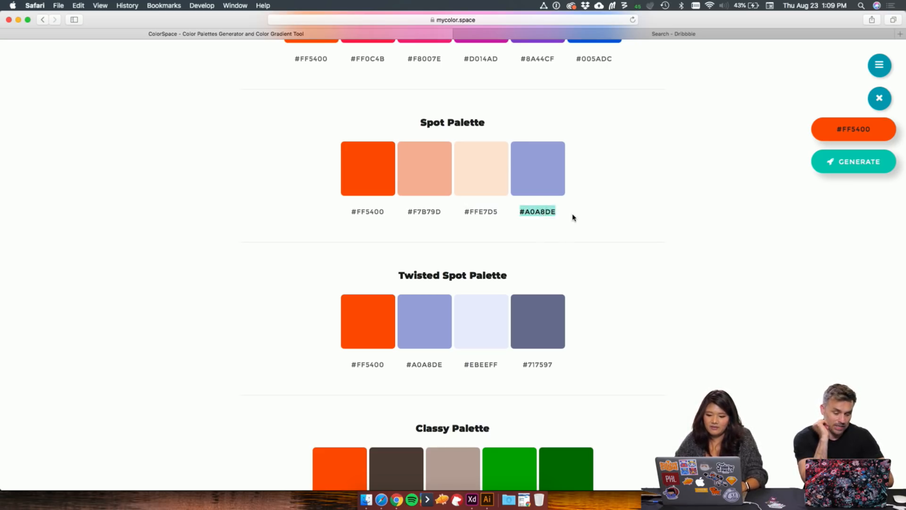
drag(558, 214, 524, 215)
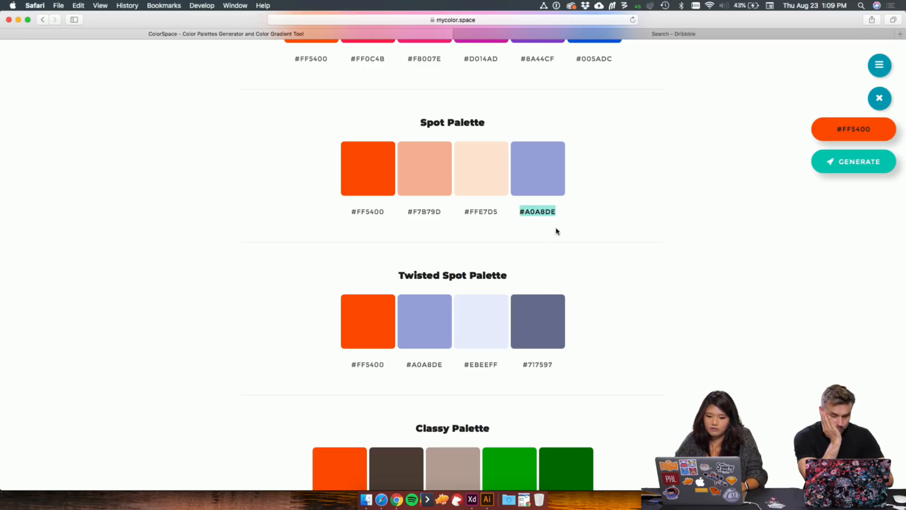
click(500, 373)
drag(483, 369, 465, 368)
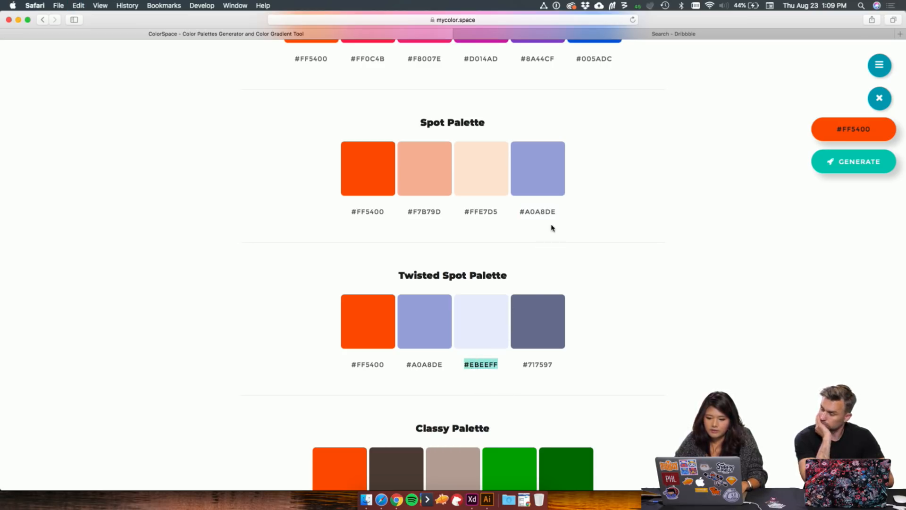
drag(556, 217, 525, 216)
key(super+c)
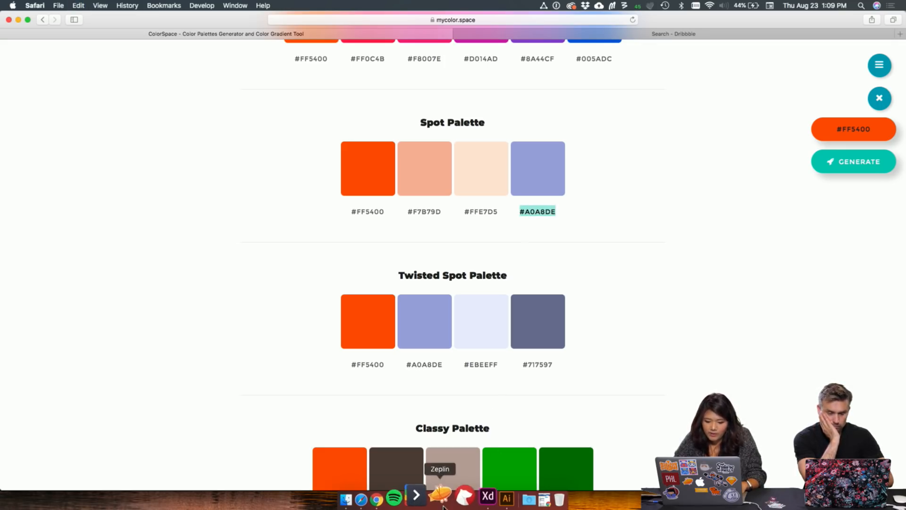
Step: Switch to Adobe XD and change the light grey colour in the document's assets to #A0A8DE
click(472, 499)
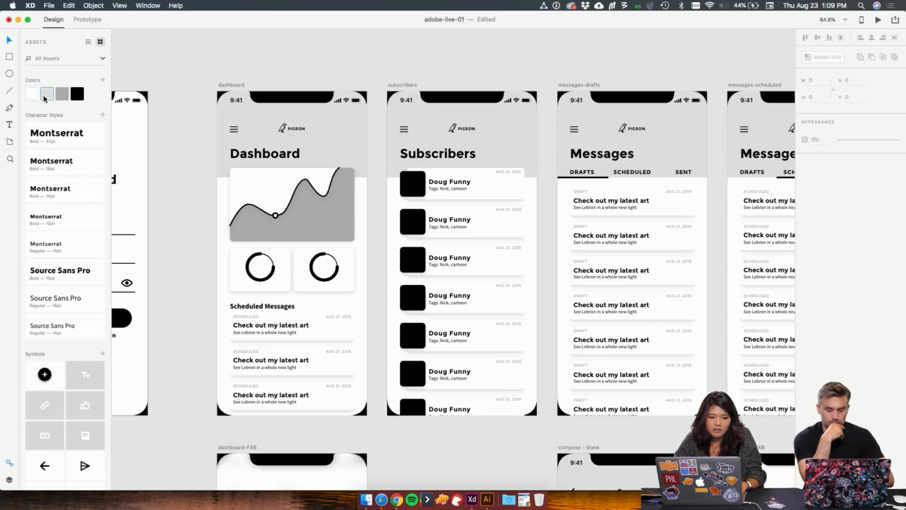
right_click(46, 98)
click(56, 102)
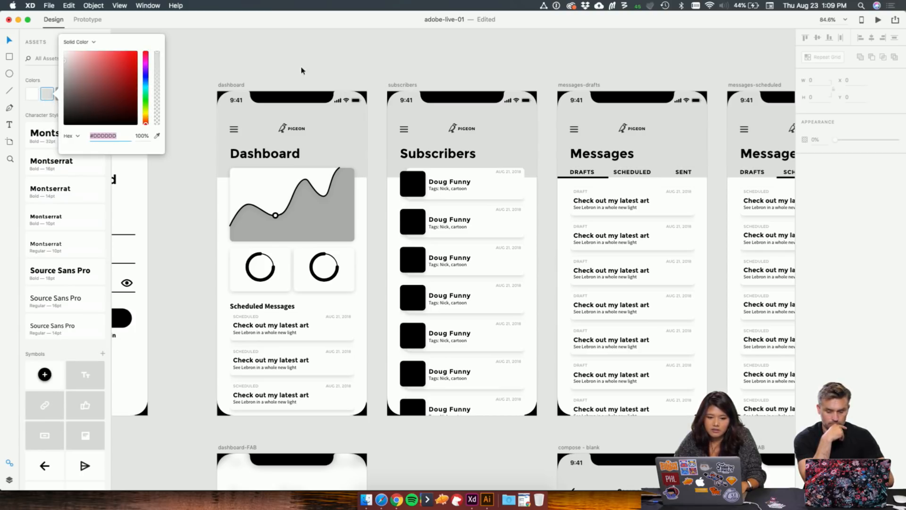
scroll(304, 71, down, 3)
scroll(303, 72, down, 10)
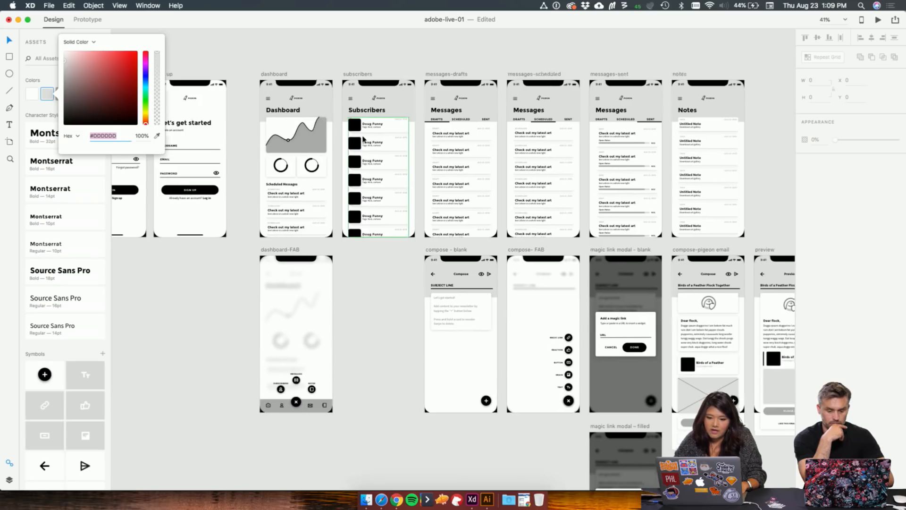
scroll(348, 138, right, 2)
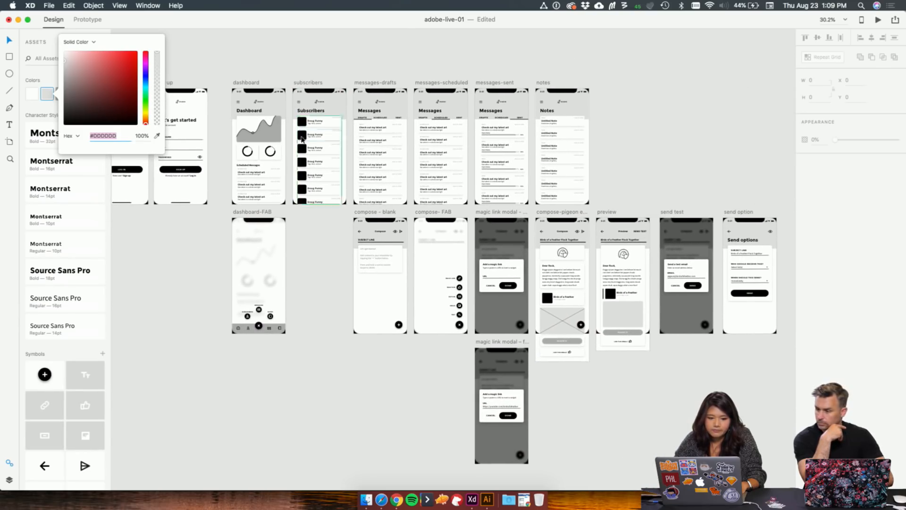
click(121, 137)
drag(120, 138, 93, 136)
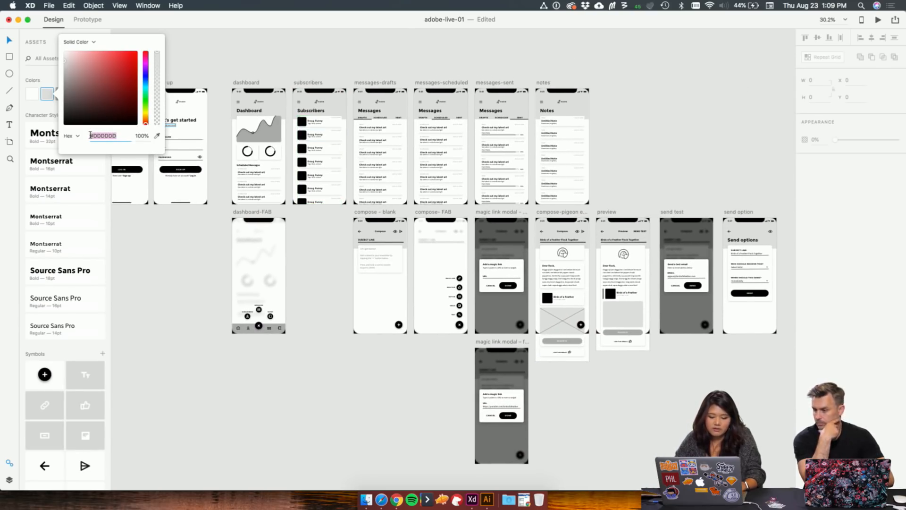
text(A0ABDE)
key(Return)
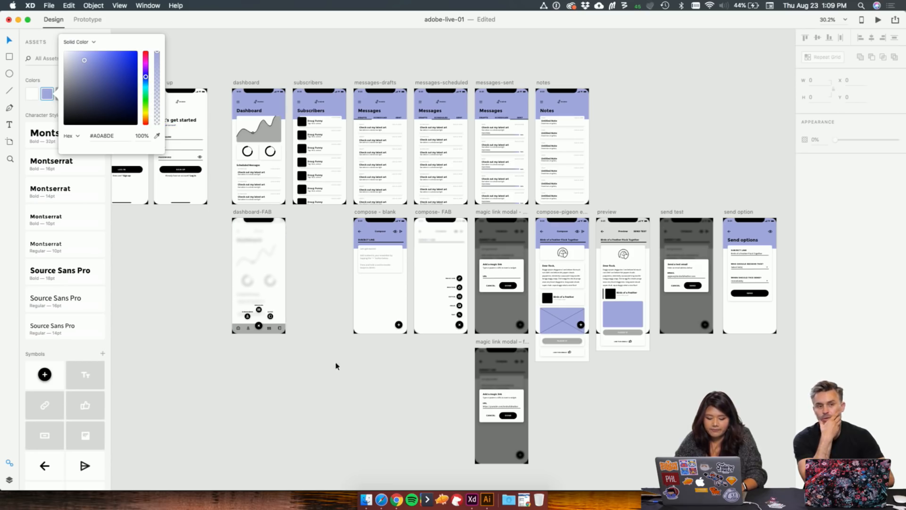
click(331, 356)
Step: Set the fill of the Dashboard heading on the dashboard artboard to white, #FFFFFF
scroll(321, 267, up, 5)
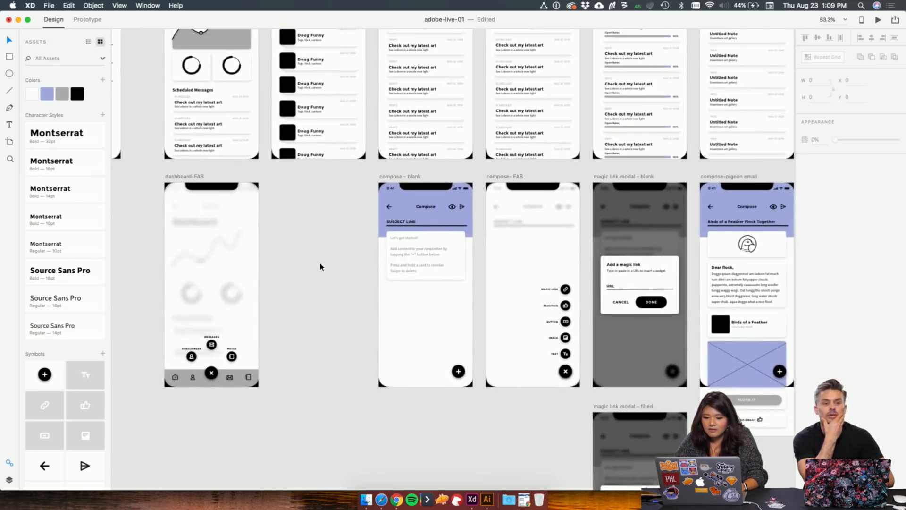
scroll(335, 302, up, 2)
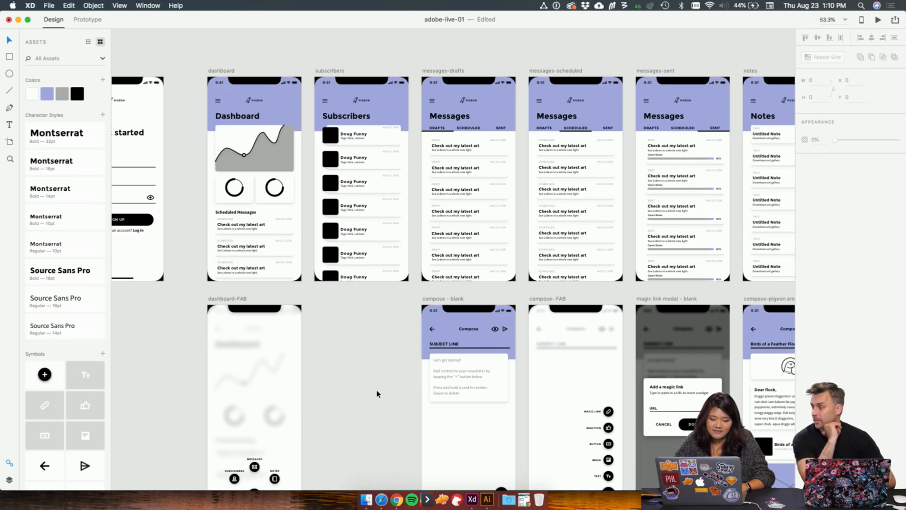
scroll(377, 394, up, 4)
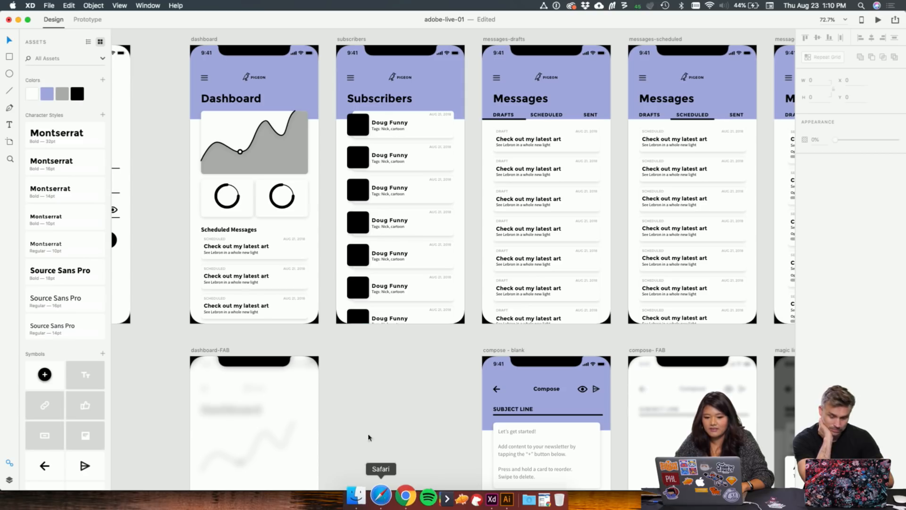
click(246, 101)
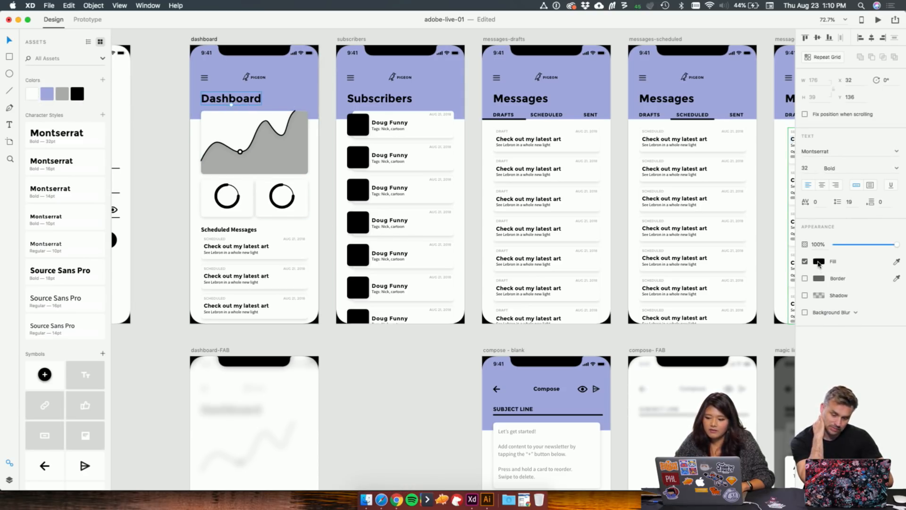
click(820, 262)
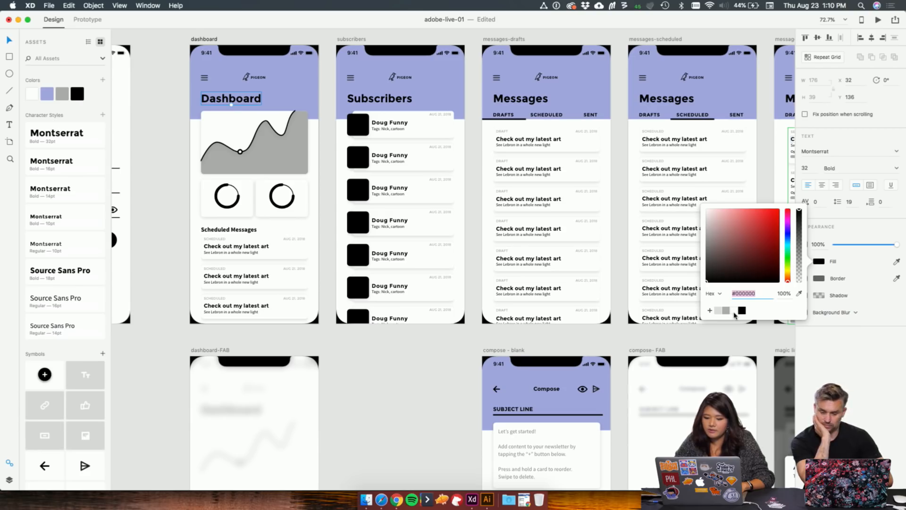
text(ffffff)
key(Return)
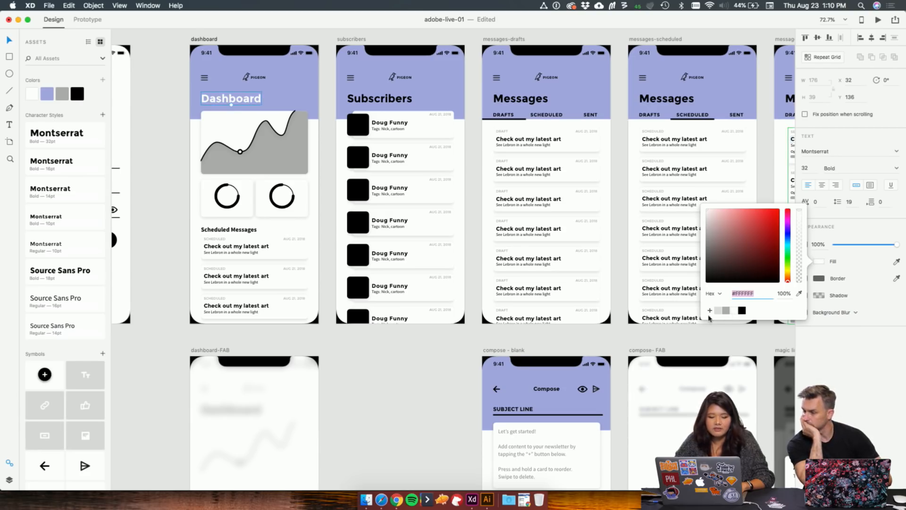
Step: Set the fill of the PIGEON text in the dashboard's logo symbol to white, #FFFFFF
click(425, 386)
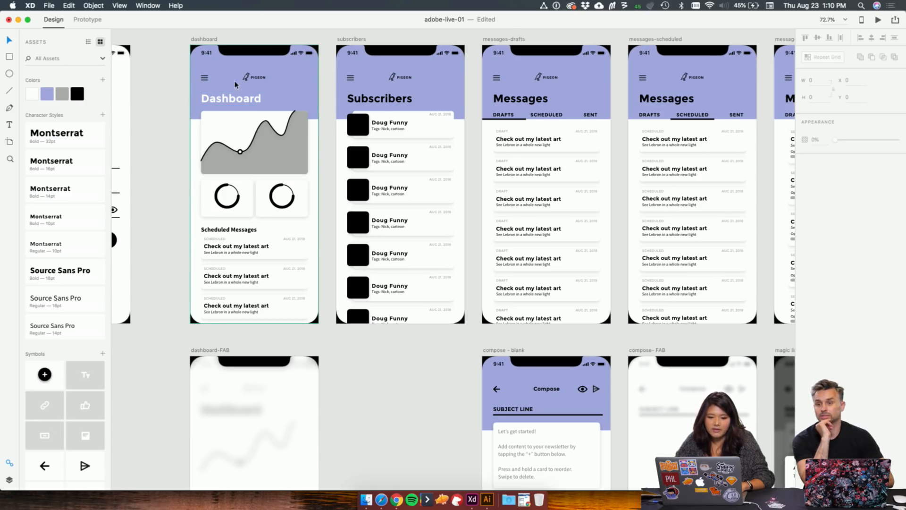
scroll(262, 83, up, 1)
scroll(262, 83, up, 3)
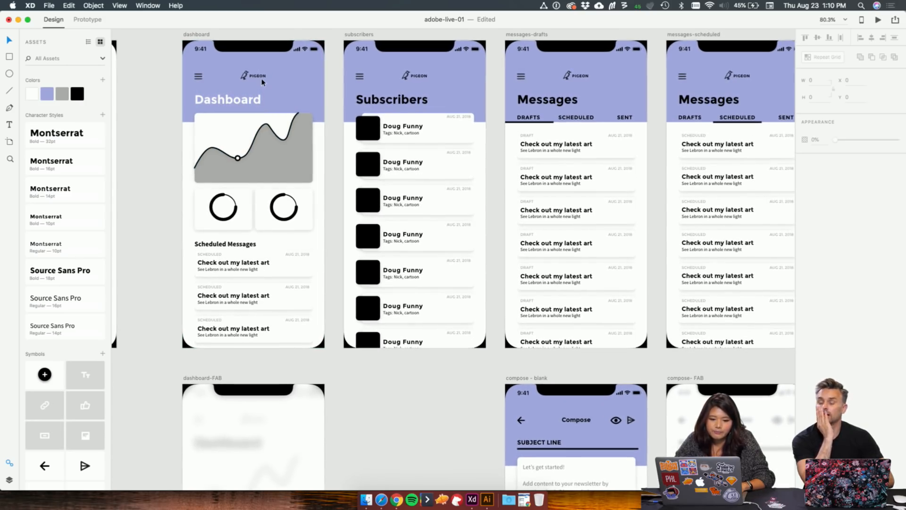
click(261, 78)
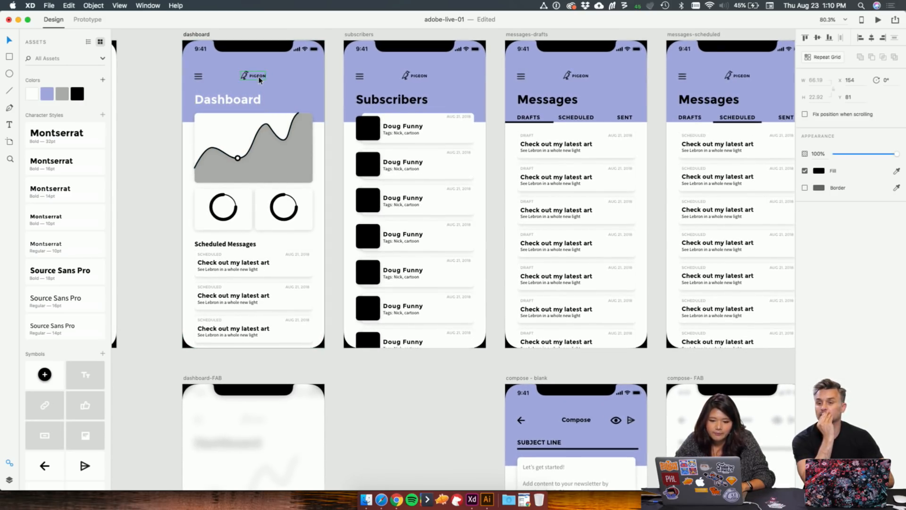
click(8, 480)
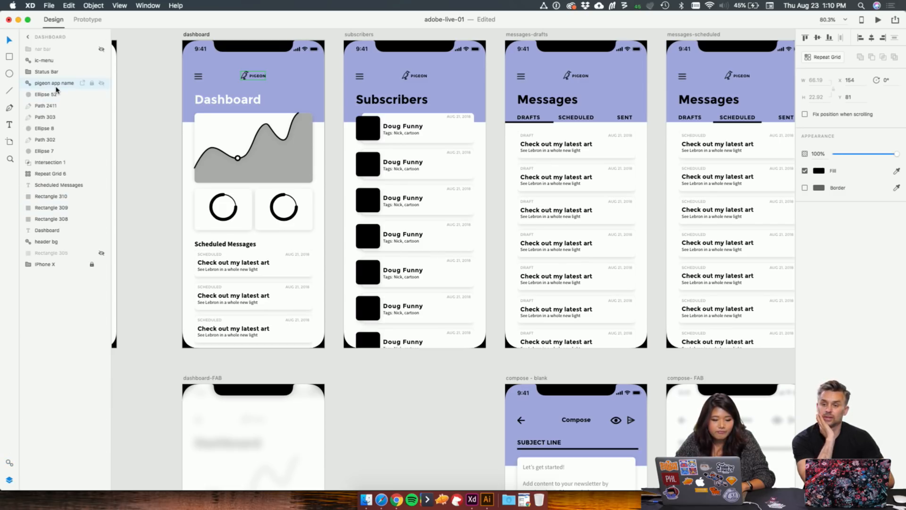
click(53, 105)
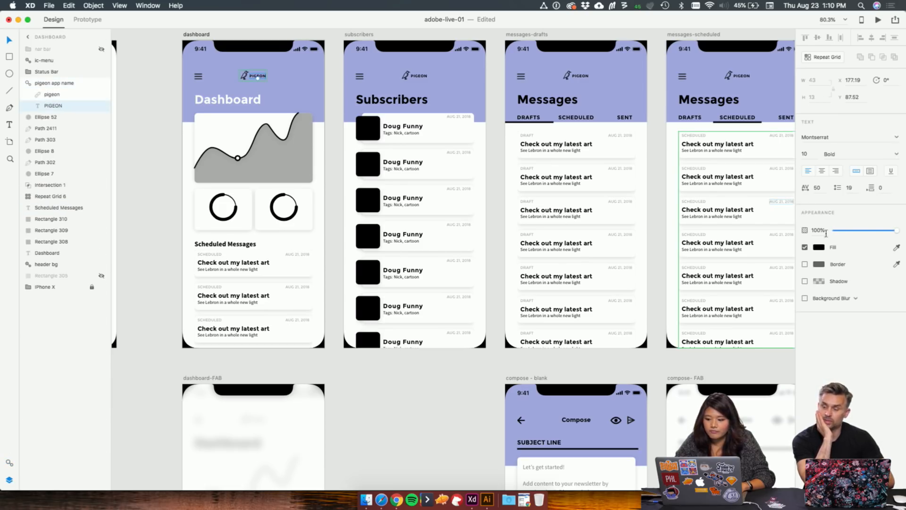
click(820, 247)
click(736, 297)
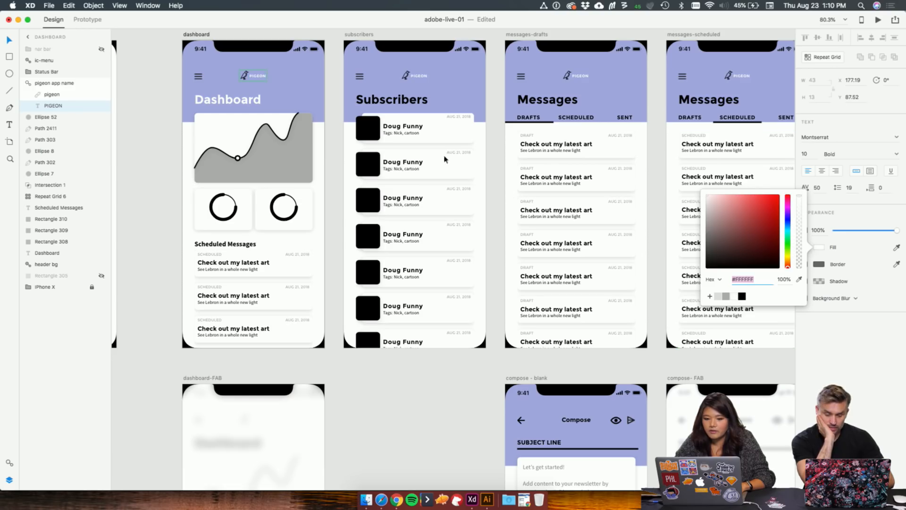
Step: Unlink the pigeon graphic in the dashboard's logo symbol and select the group nested inside it
click(247, 81)
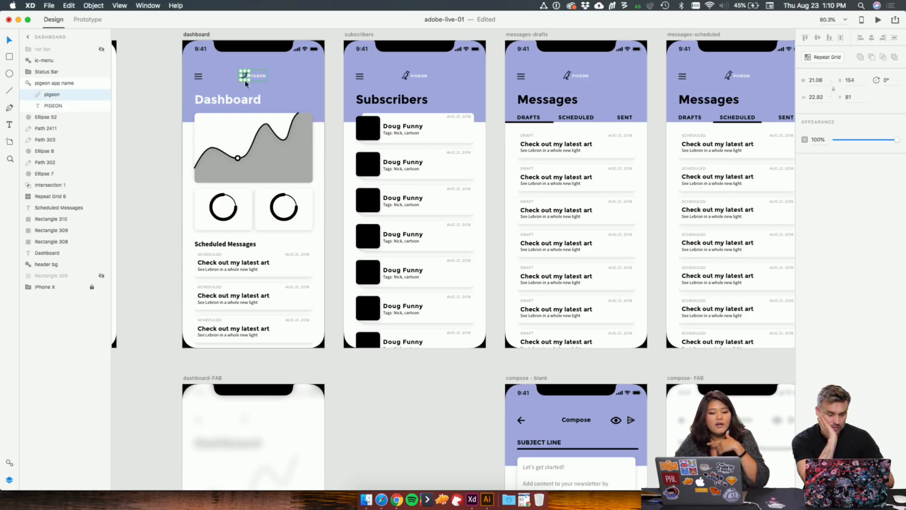
scroll(252, 105, up, 5)
scroll(260, 72, up, 5)
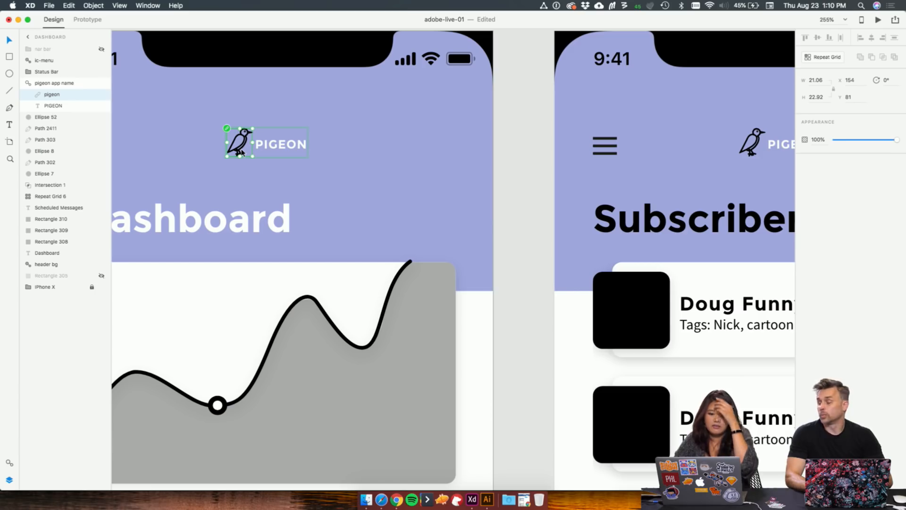
right_click(242, 152)
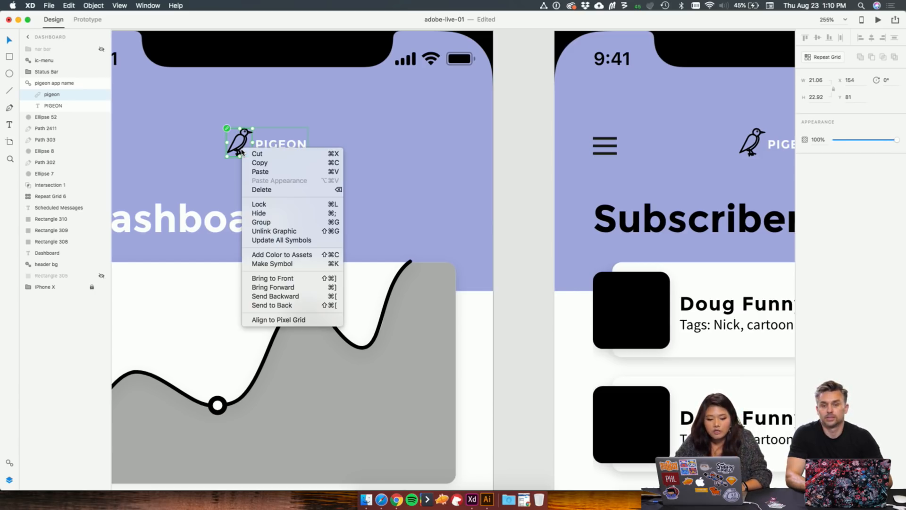
click(293, 230)
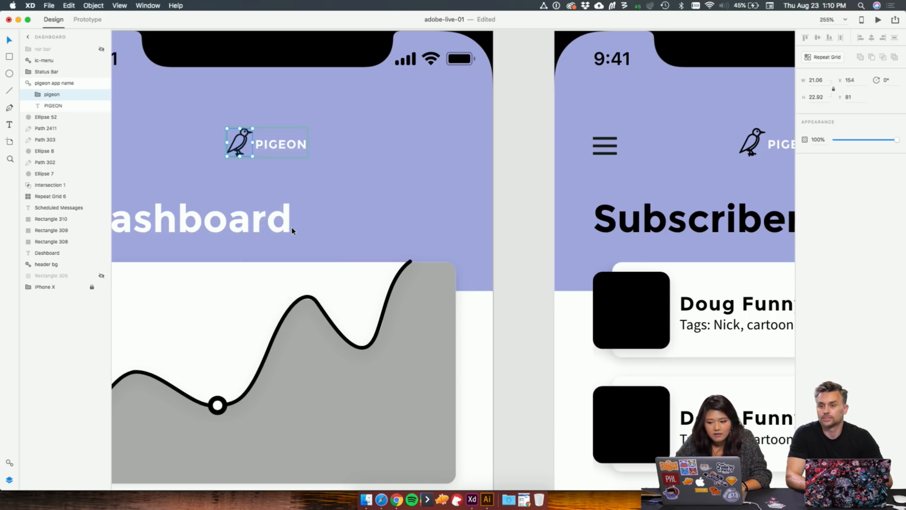
scroll(368, 175, down, 5)
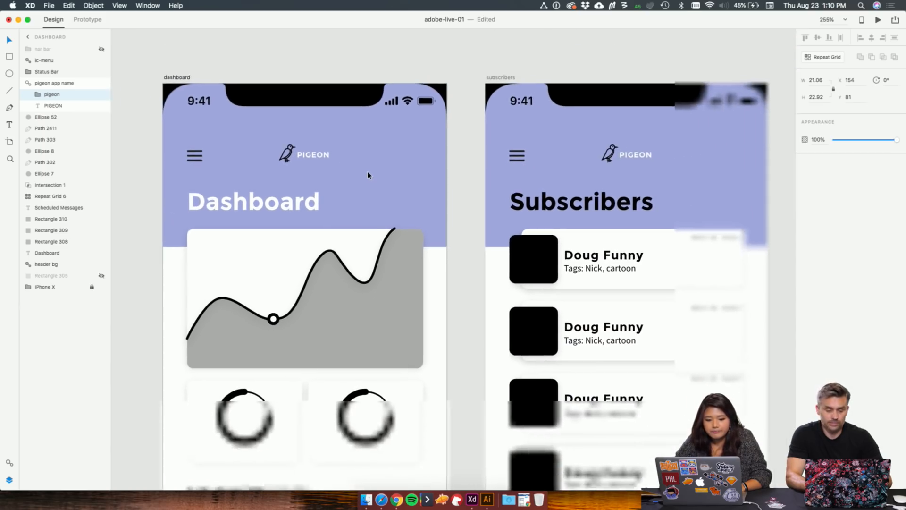
scroll(368, 175, up, 5)
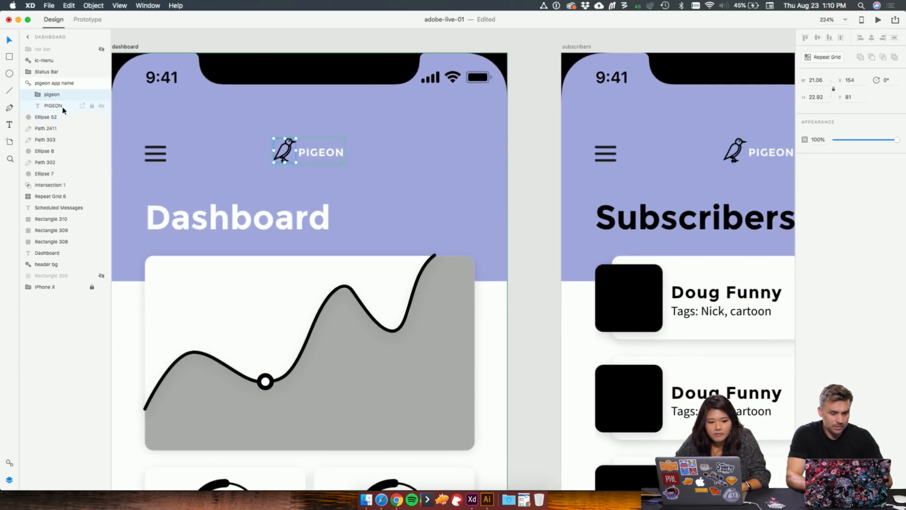
click(38, 94)
click(61, 106)
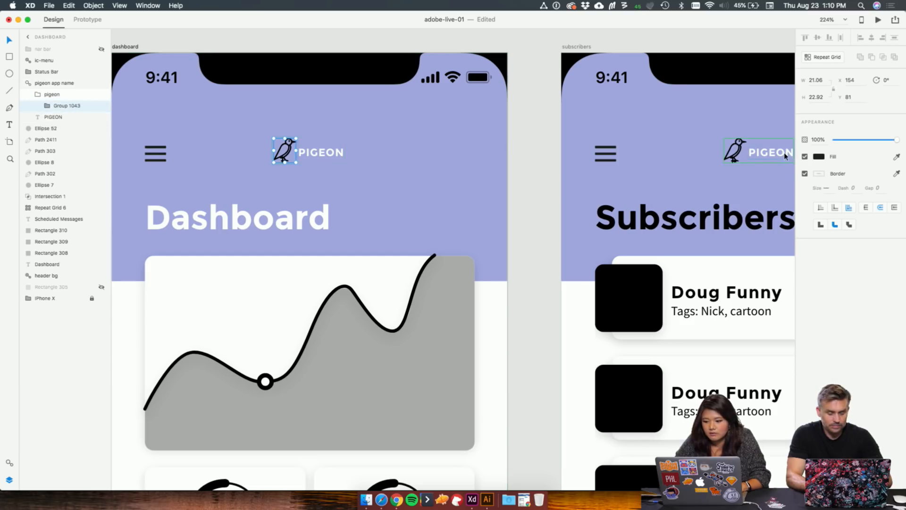
Step: Try filling the whole pigeon group with white, #FFFFFF, inspect the bird up close, and undo the fill
click(820, 157)
click(735, 212)
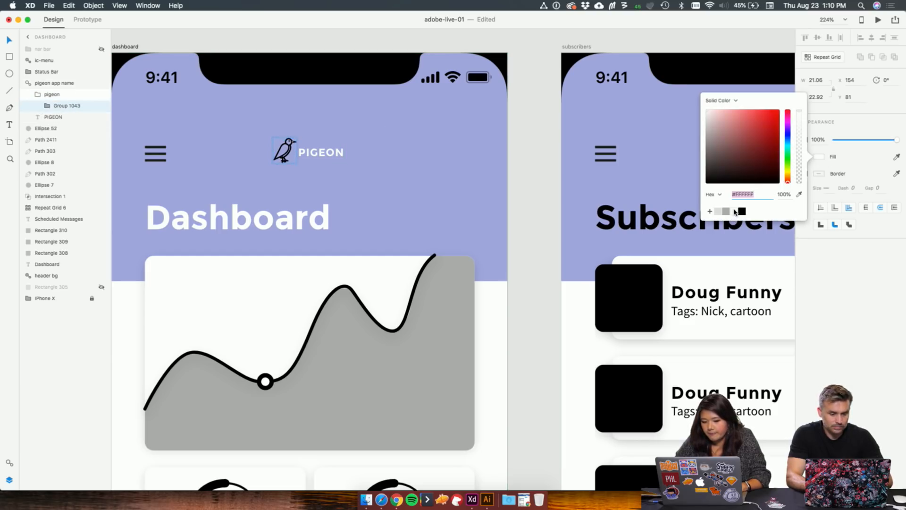
scroll(334, 181, up, 5)
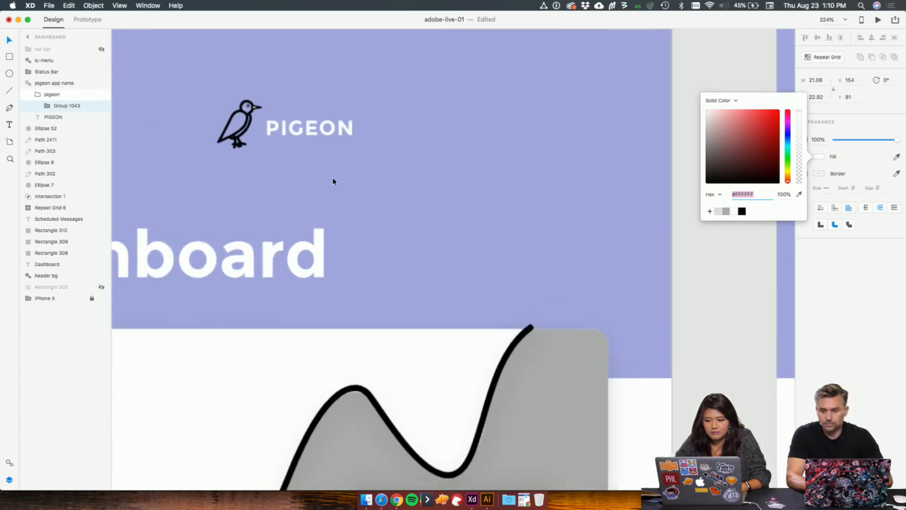
scroll(334, 181, up, 5)
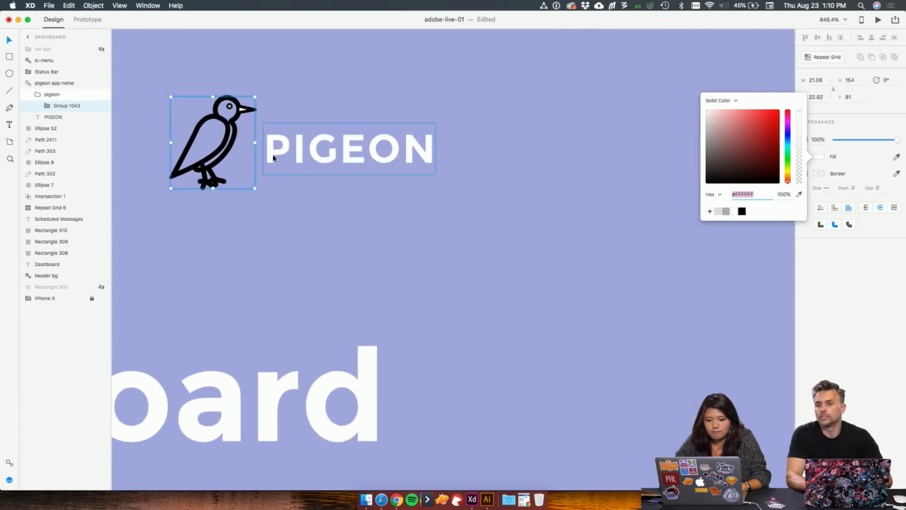
scroll(273, 158, up, 5)
scroll(231, 137, up, 3)
scroll(230, 137, left, 5)
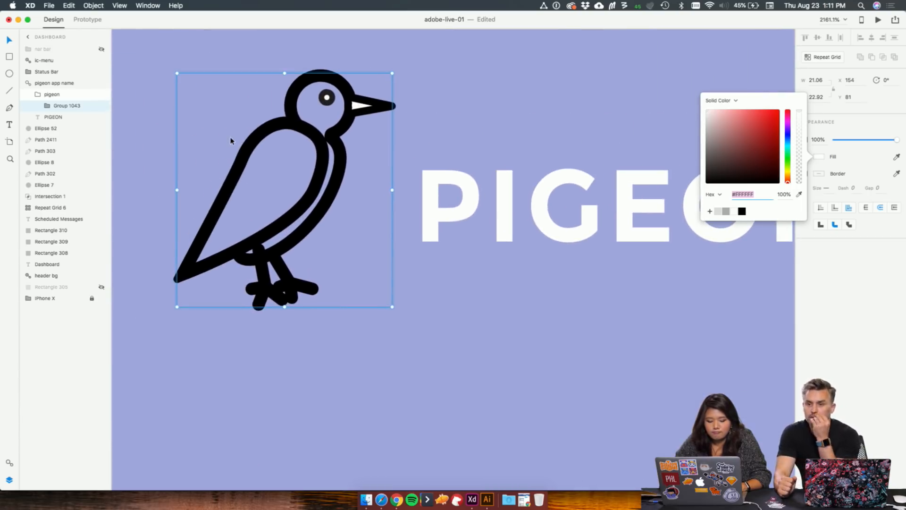
click(467, 112)
key(super+z)
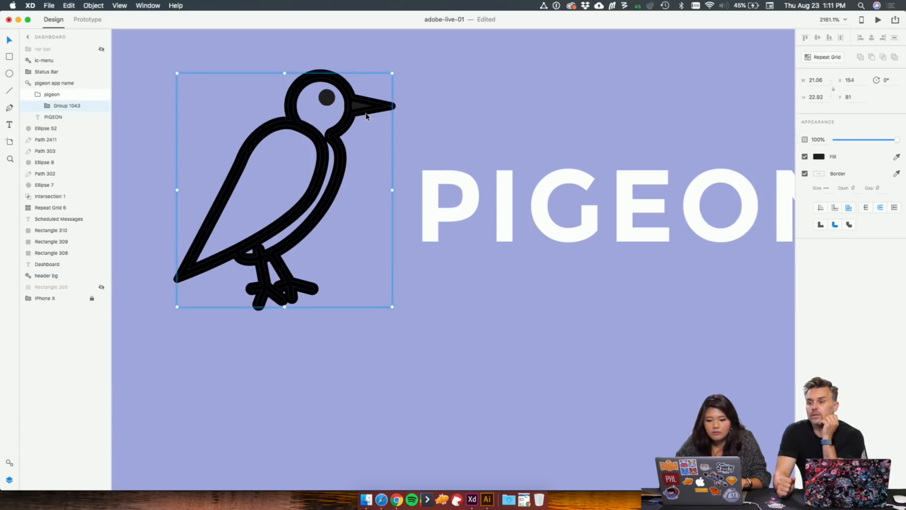
Step: Set both the fill and the border of the bird's outline path to white, #FFFFFF
click(47, 105)
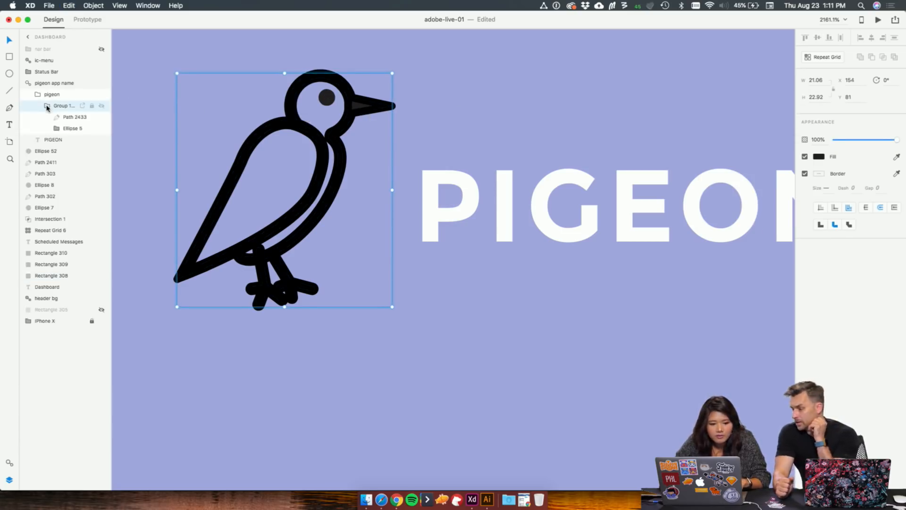
click(65, 117)
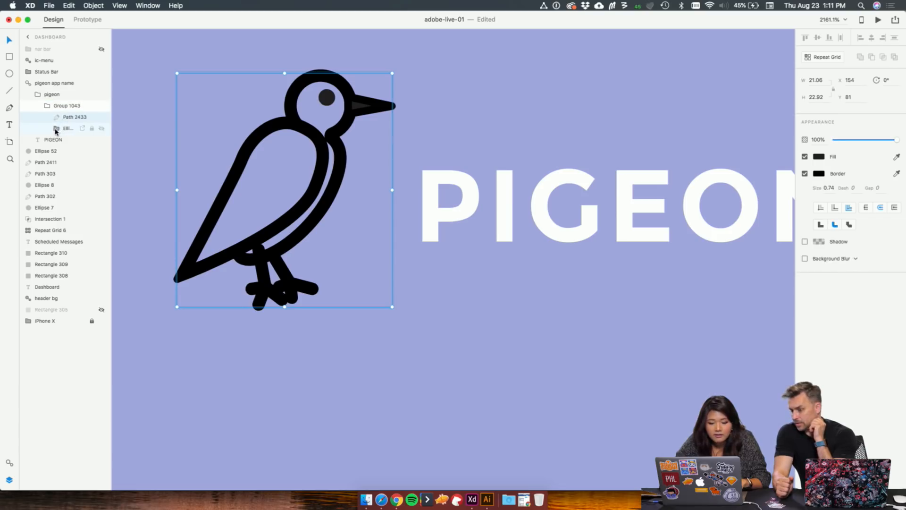
click(819, 157)
click(735, 212)
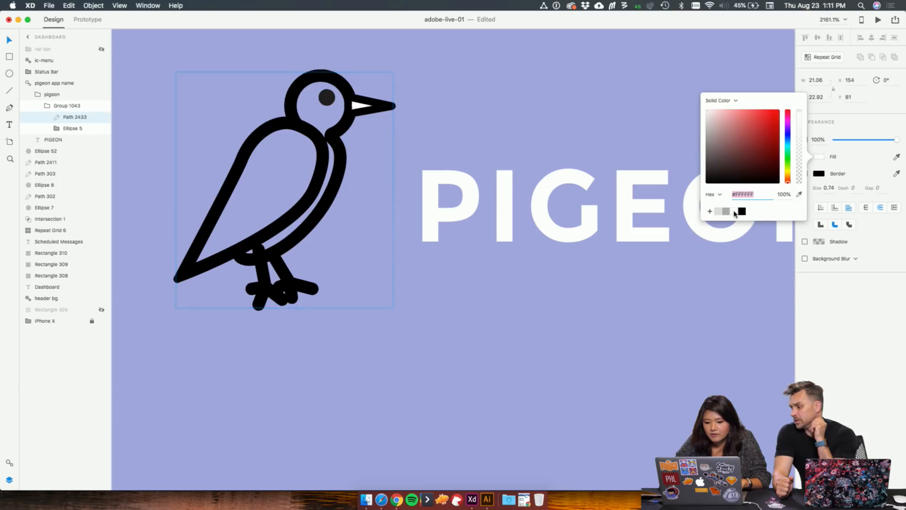
click(820, 174)
click(737, 221)
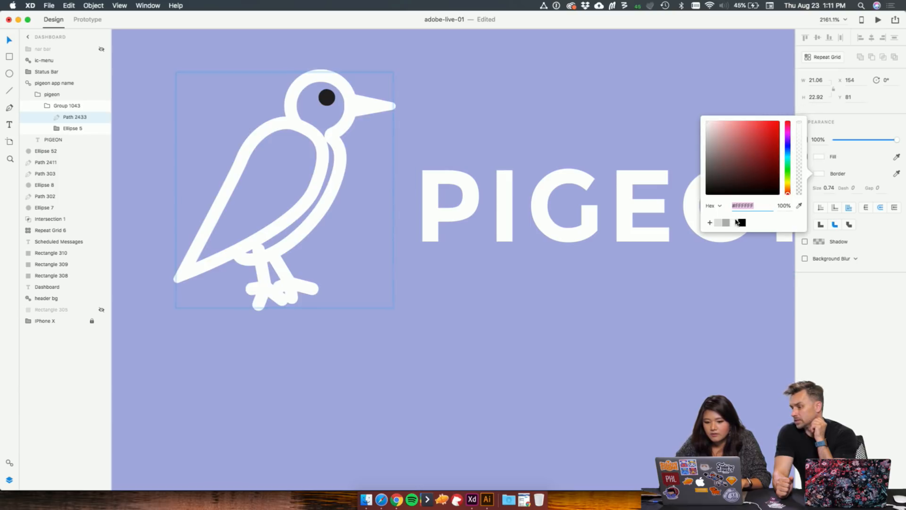
Step: Set the fill and border of the bird's eye ellipse to white
click(326, 96)
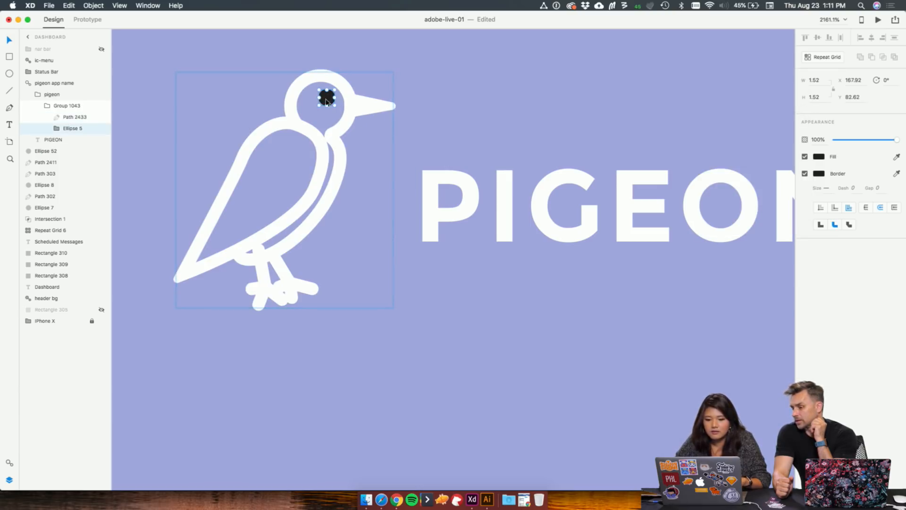
click(825, 159)
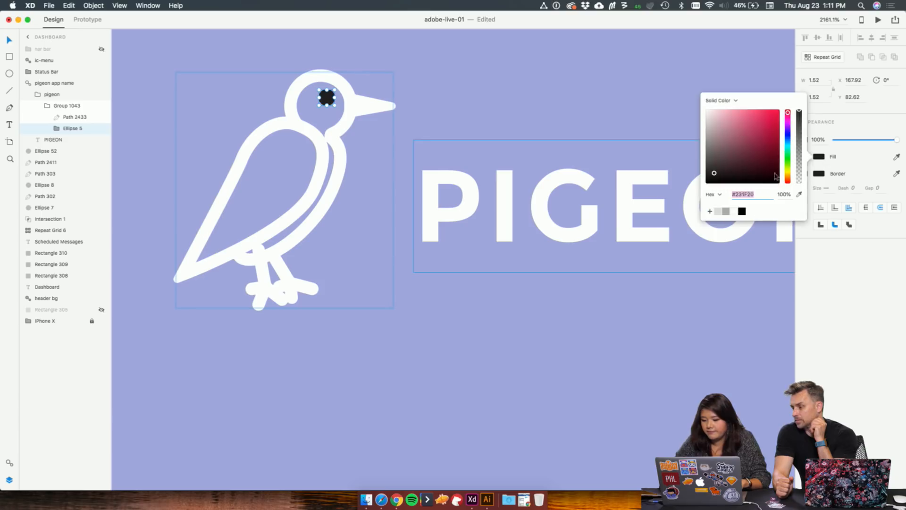
click(734, 212)
click(820, 175)
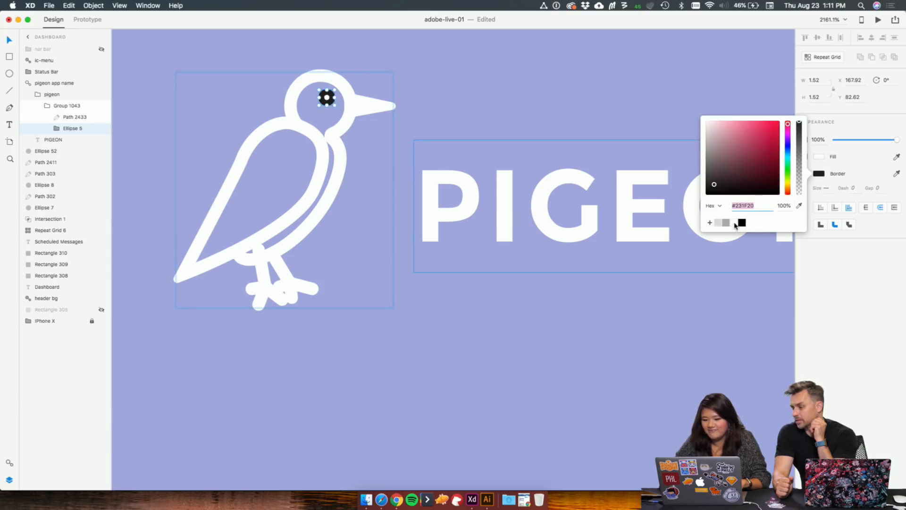
click(590, 399)
key(super+minus)
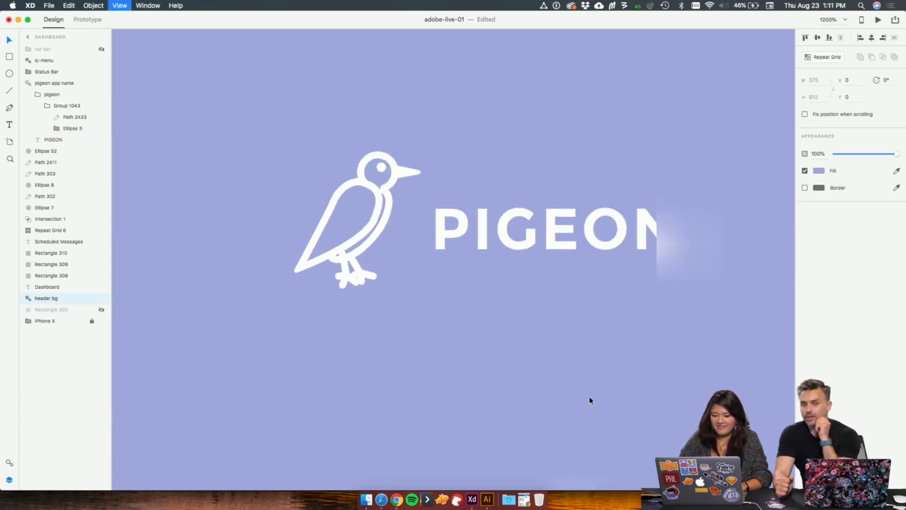
key(super+minus)
key(super+minus)
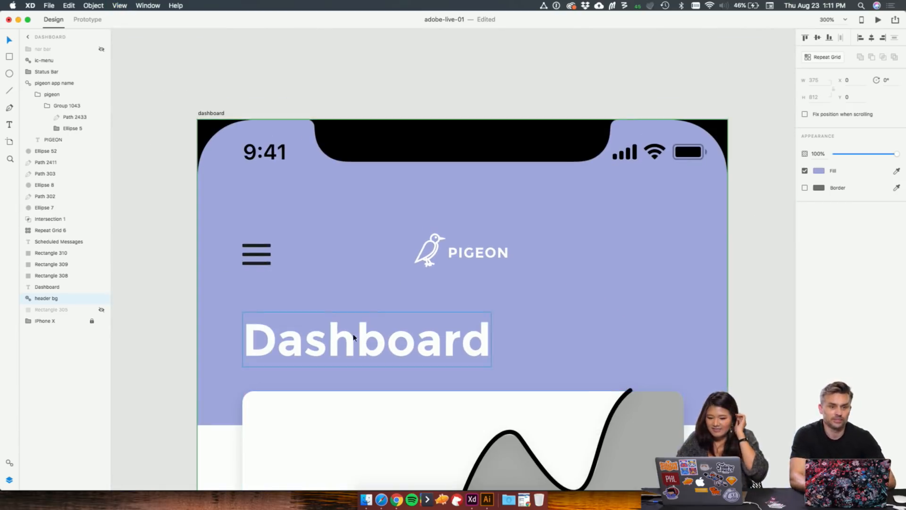
Step: Set the fill of the hamburger menu icon symbol on the dashboard artboard to white, #FFFFFF
click(259, 258)
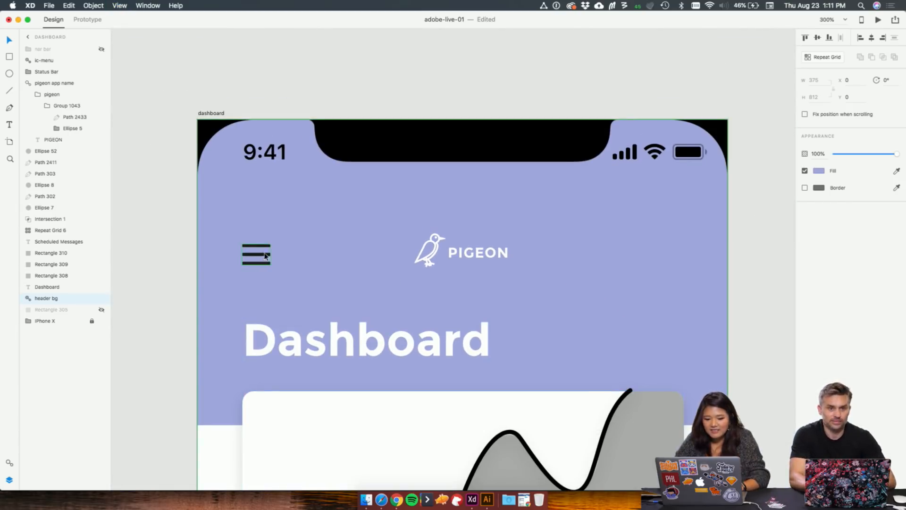
click(819, 171)
click(735, 226)
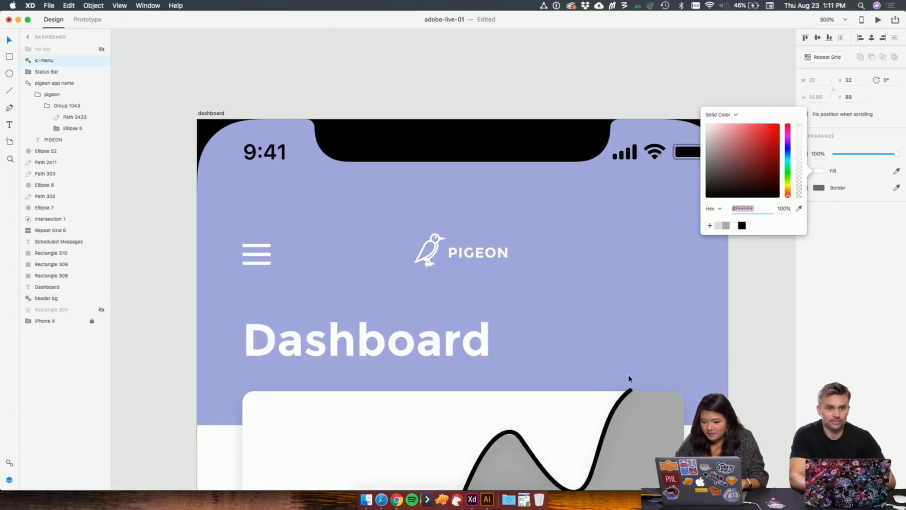
click(666, 324)
key(super+1)
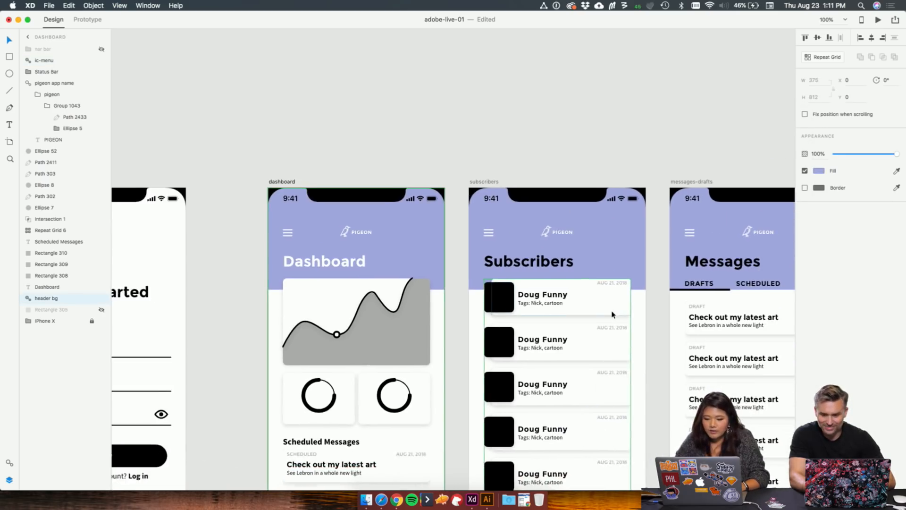
Step: Set the fill of the Subscribers heading on the subscribers artboard to white
scroll(611, 314, right, 5)
click(663, 259)
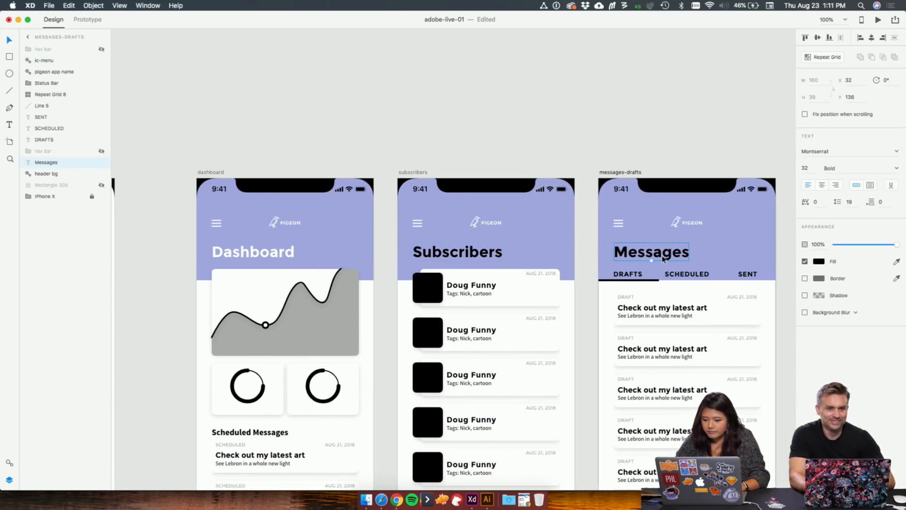
click(478, 256)
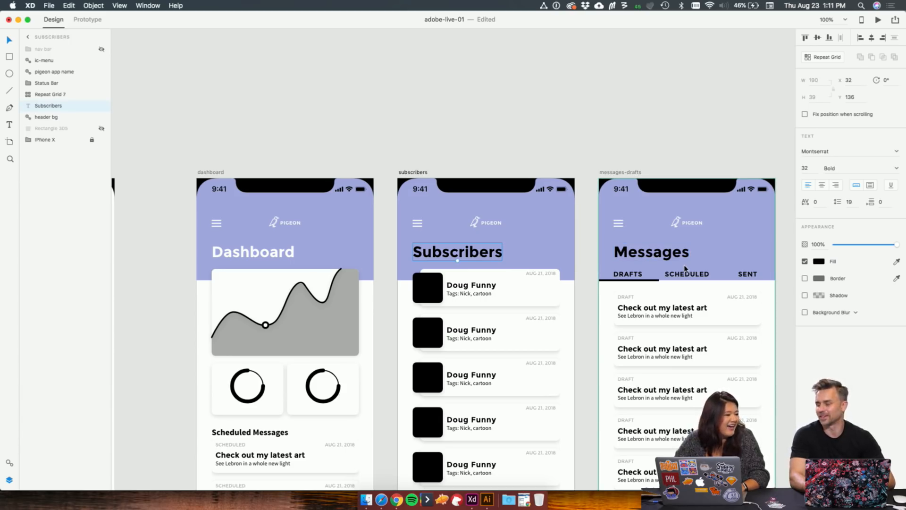
click(822, 264)
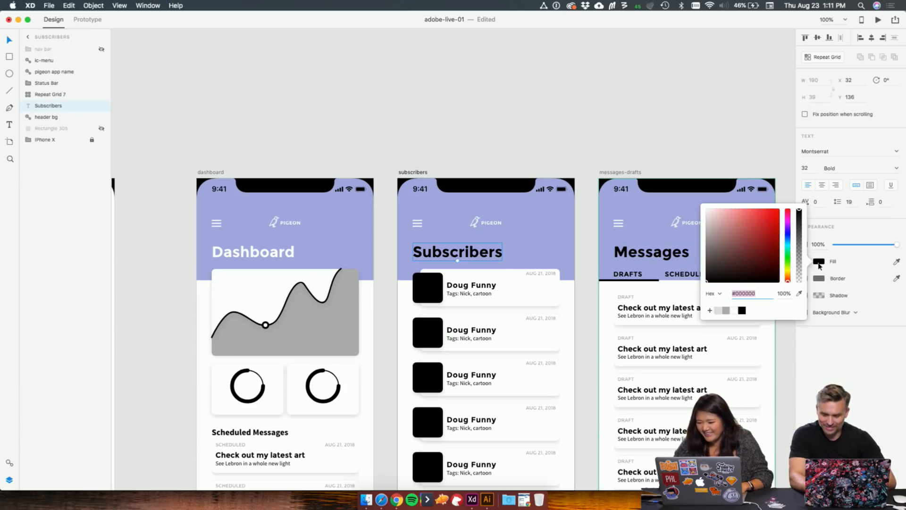
Step: Set the fill of the Messages heading on the messages-drafts artboard to white
click(679, 250)
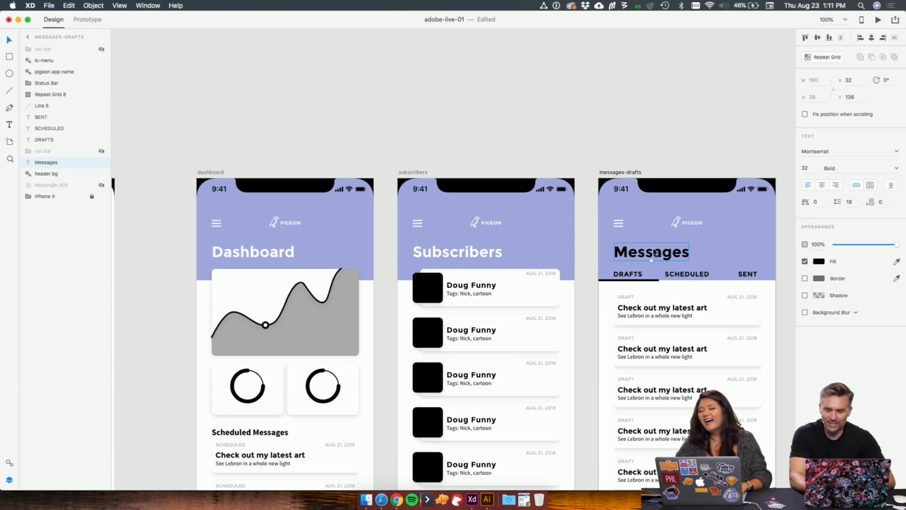
click(819, 261)
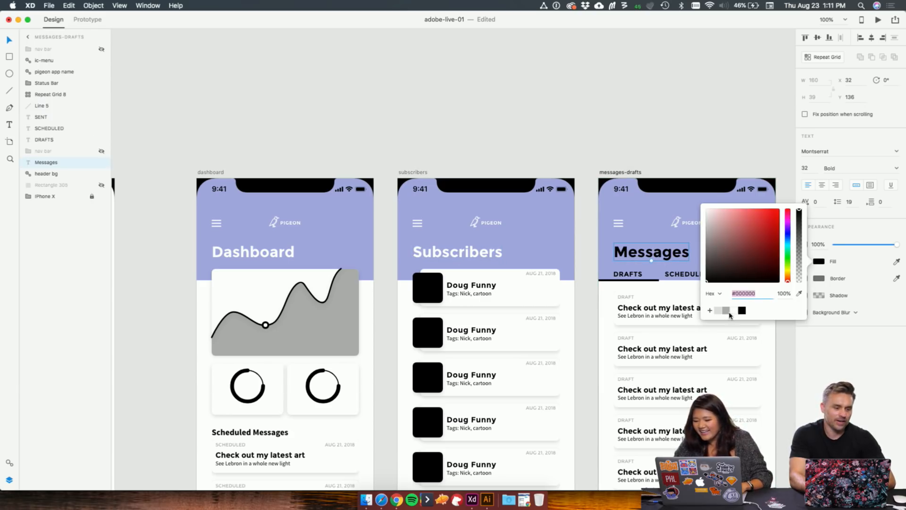
click(644, 148)
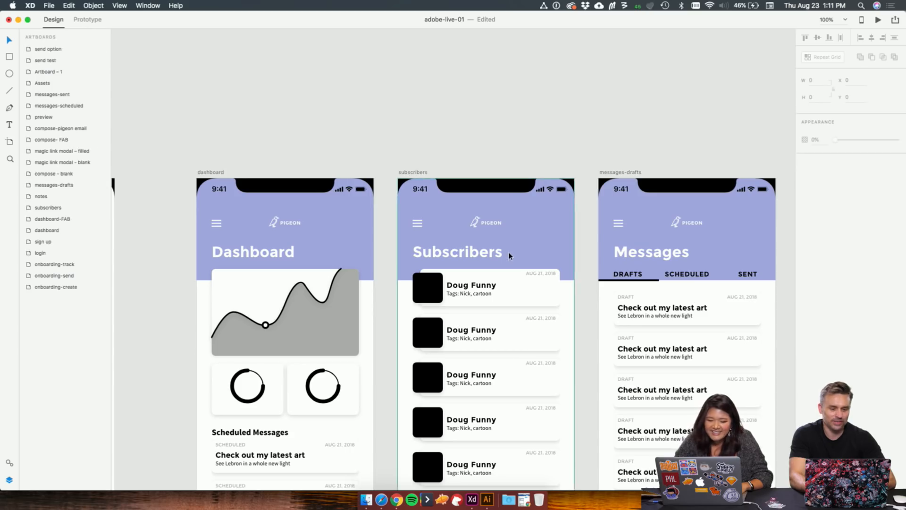
Step: Switch to Safari and review the generated palettes on mycolor.space, highlighting the #005ADC code in the Matching Gradient palette
scroll(510, 257, down, 5)
scroll(510, 257, left, 3)
scroll(510, 257, up, 3)
scroll(510, 256, right, 1)
click(479, 106)
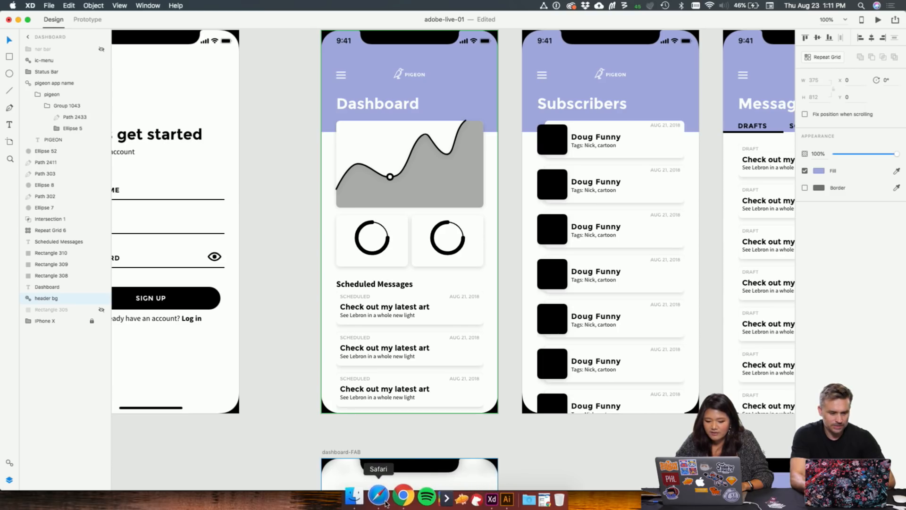
click(386, 502)
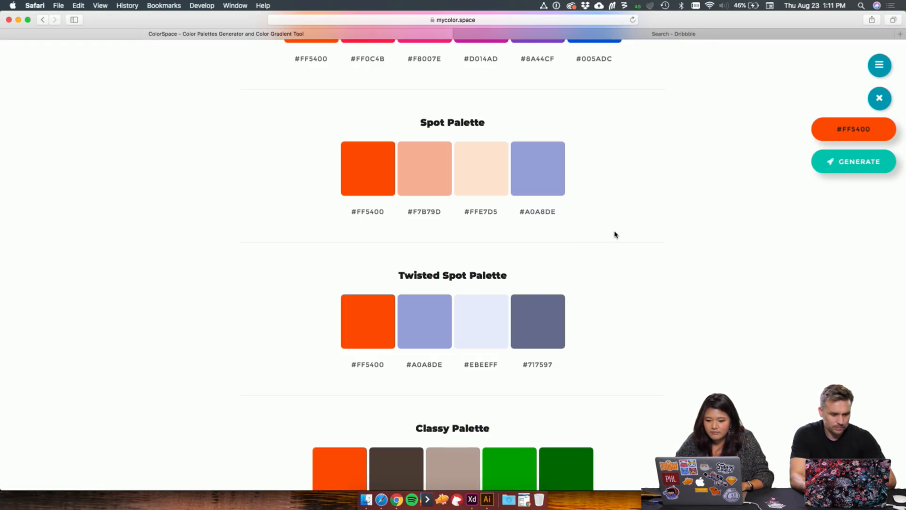
scroll(615, 235, up, 2)
scroll(615, 233, up, 2)
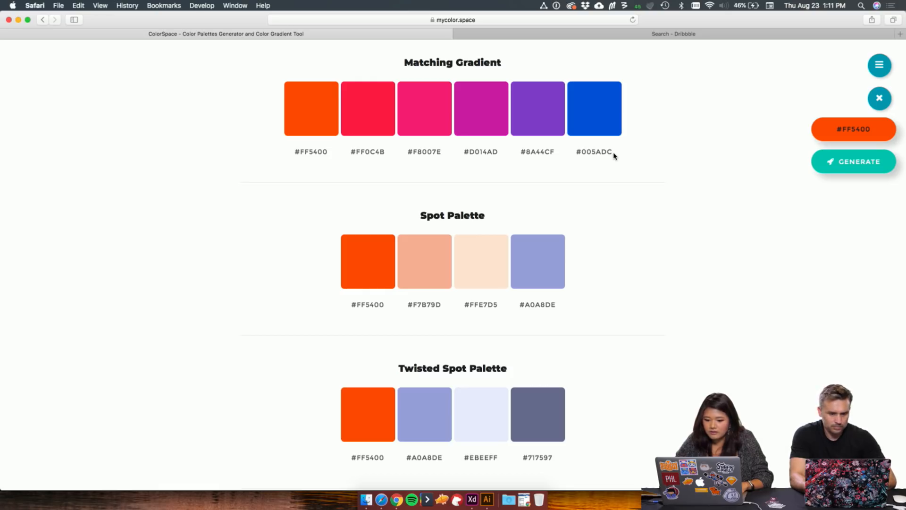
drag(613, 153, 583, 154)
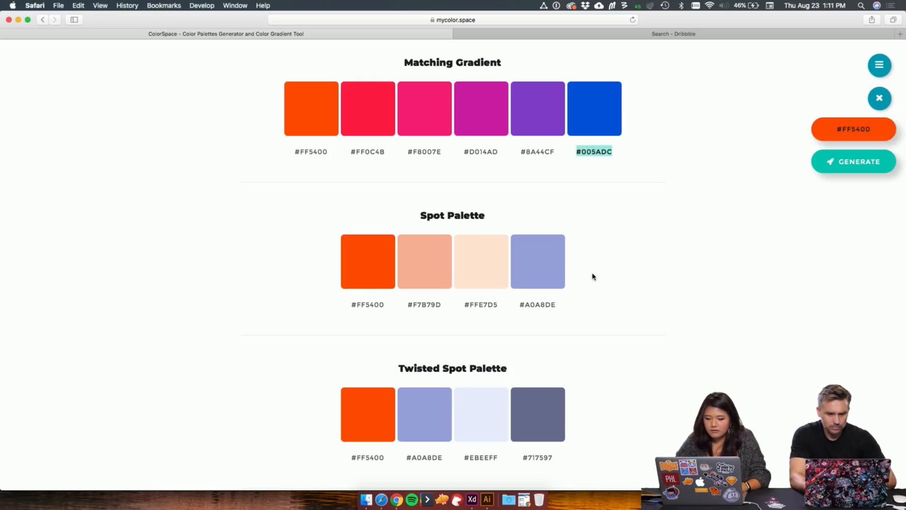
click(594, 320)
scroll(593, 320, down, 3)
scroll(593, 320, up, 3)
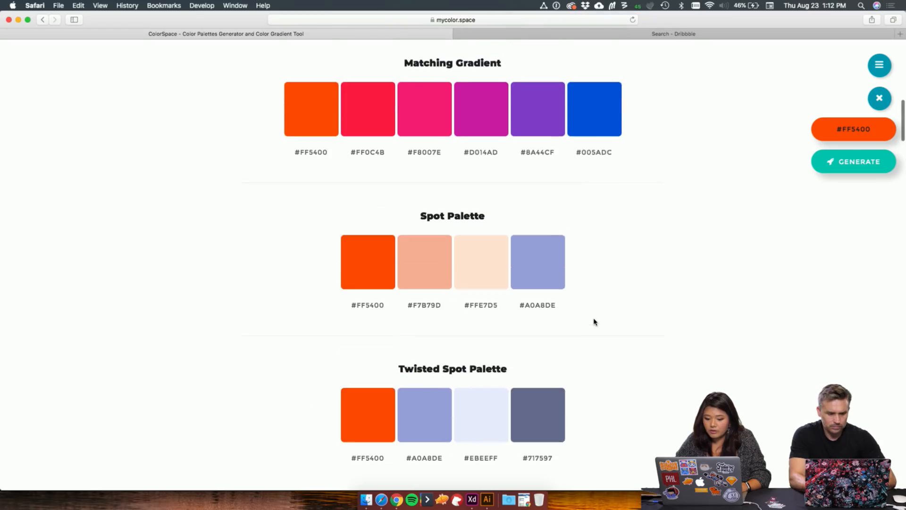
scroll(600, 270, up, 3)
scroll(599, 270, down, 2)
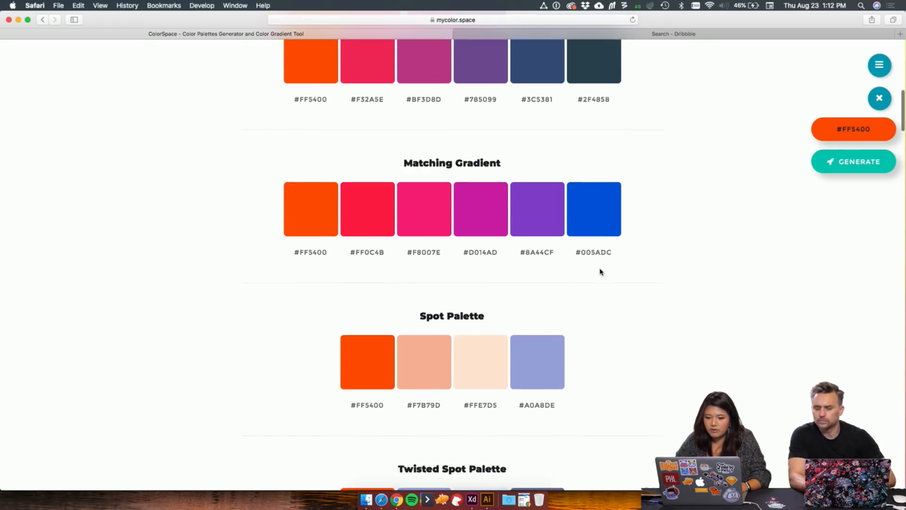
Step: Switch back to Adobe XD and change the periwinkle #A0A8DE colour asset from a solid colour to a linear gradient
click(473, 500)
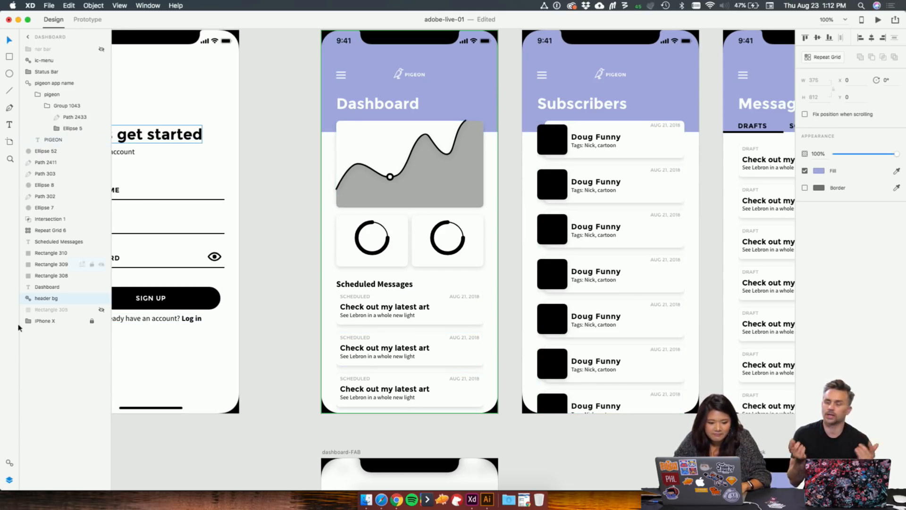
click(10, 461)
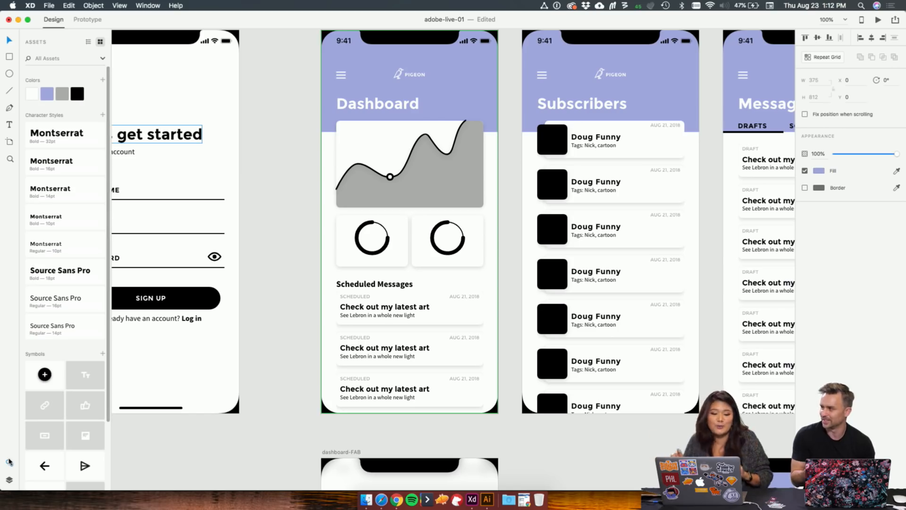
right_click(50, 94)
click(64, 98)
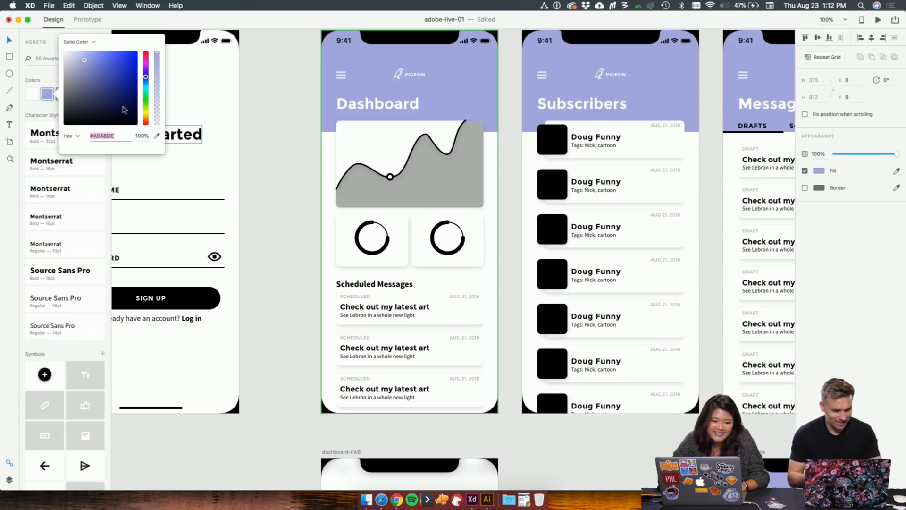
click(86, 43)
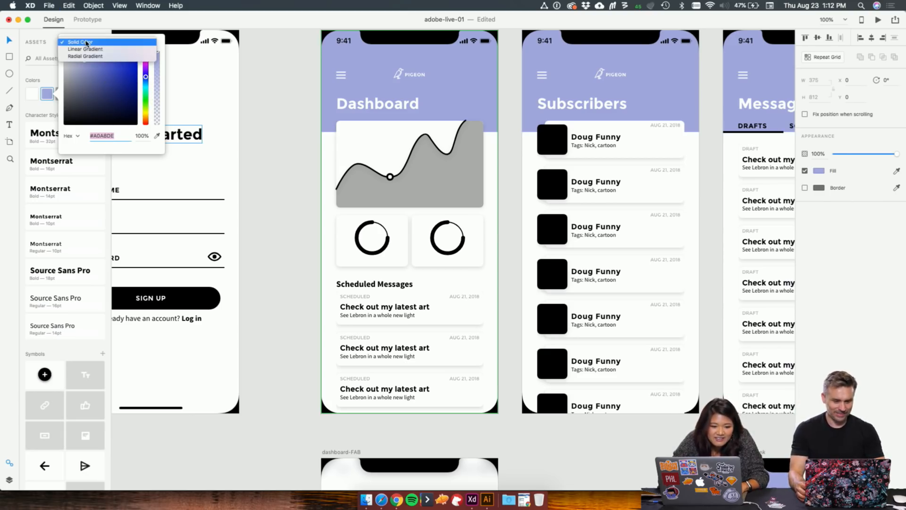
click(85, 49)
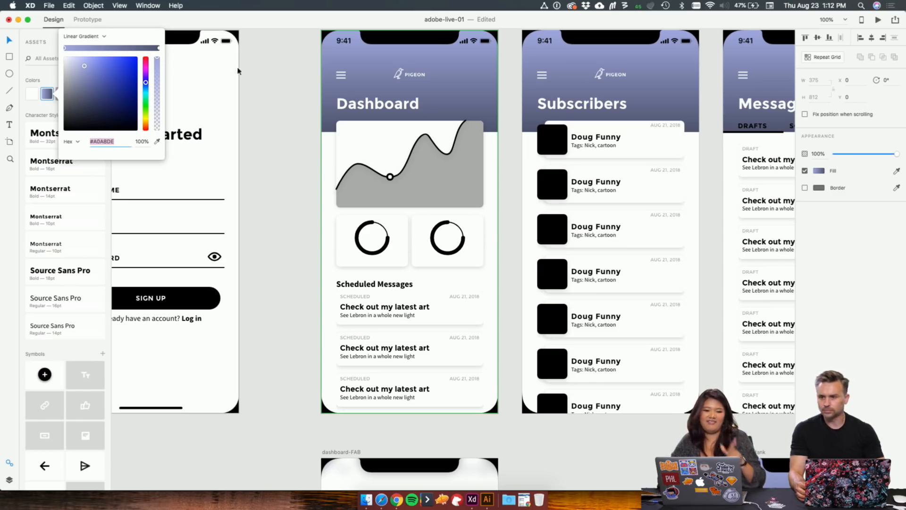
Step: Set the end stop of the colour asset's linear gradient to a brighter blue, #576AED
click(159, 49)
mouse_move(85, 100)
mouse_down()
mouse_move(174, 51)
mouse_move(106, 66)
mouse_move(67, 105)
mouse_move(109, 63)
mouse_up()
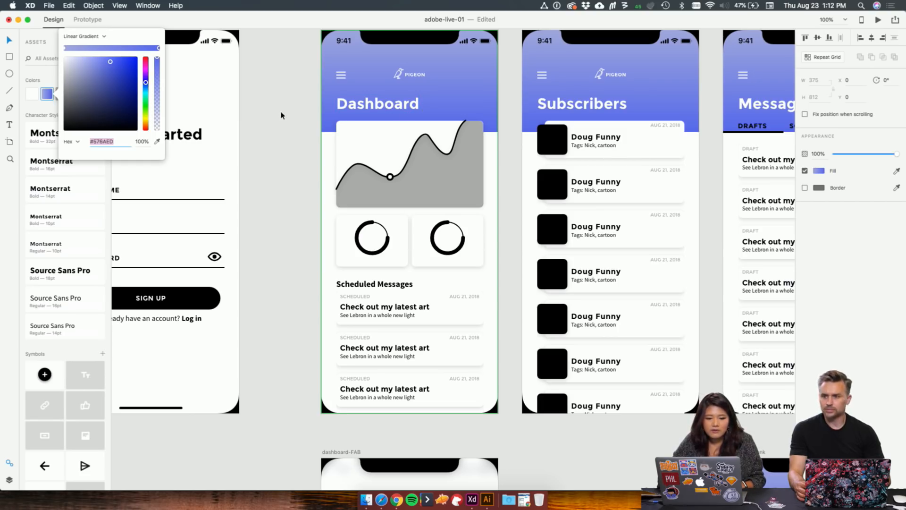
click(267, 124)
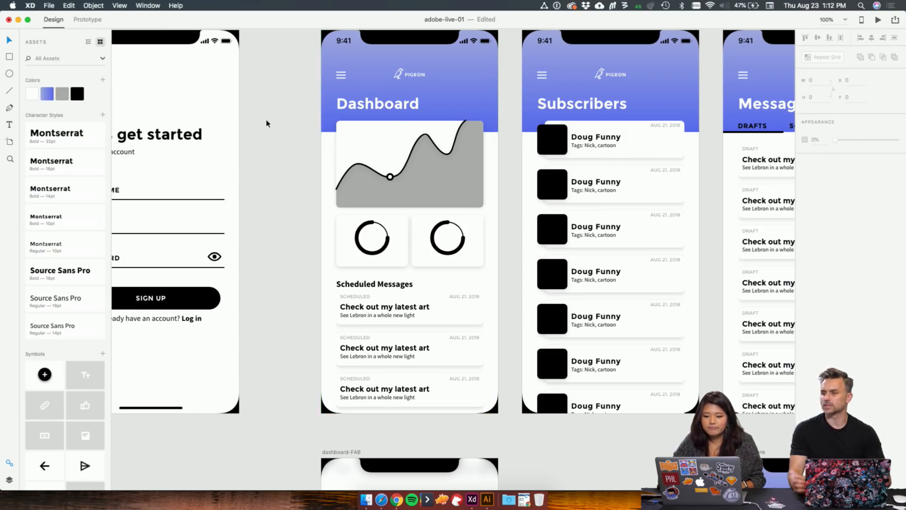
Step: Unhide the navigation bar group on the dashboard artboard
scroll(279, 182, right, 1)
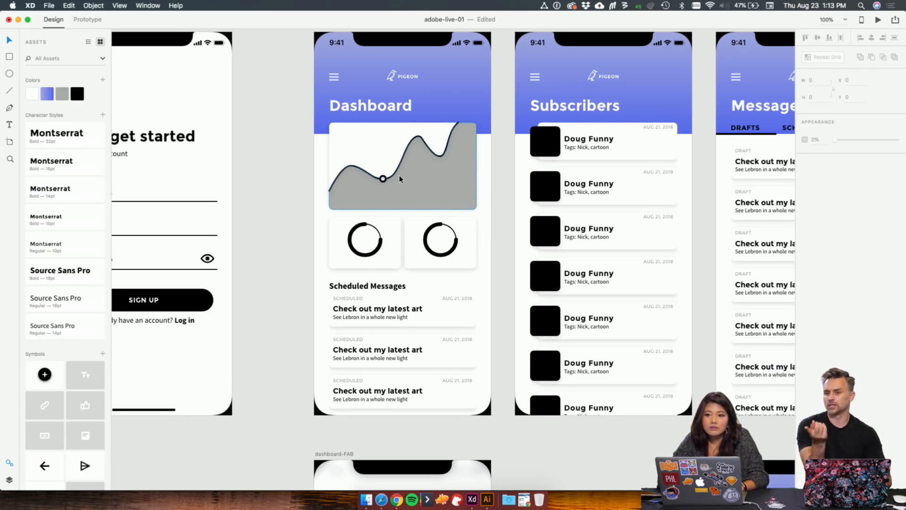
scroll(456, 203, up, 1)
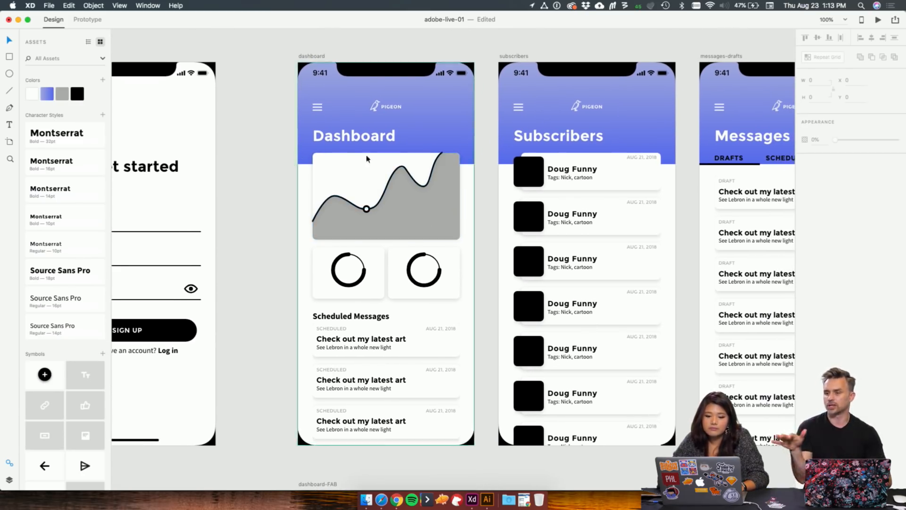
scroll(373, 165, down, 5)
scroll(373, 166, right, 3)
scroll(378, 172, down, 5)
scroll(381, 170, up, 4)
click(407, 219)
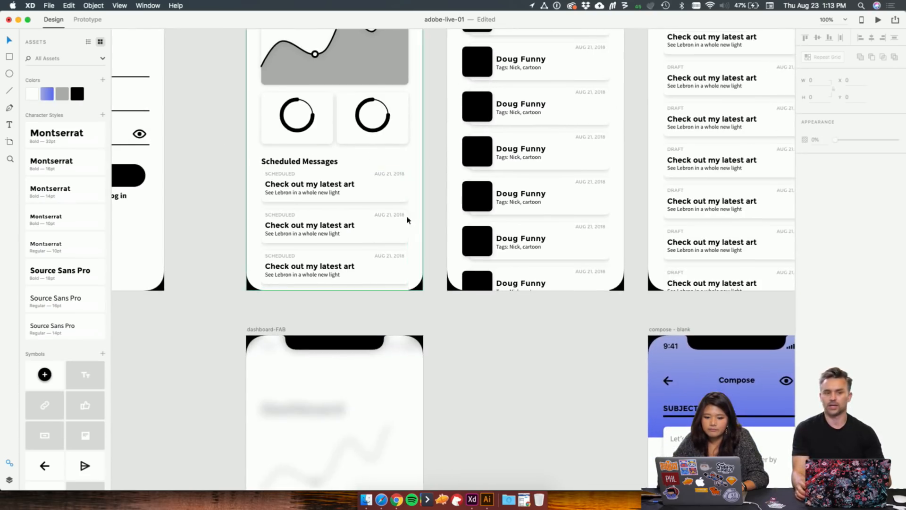
click(10, 479)
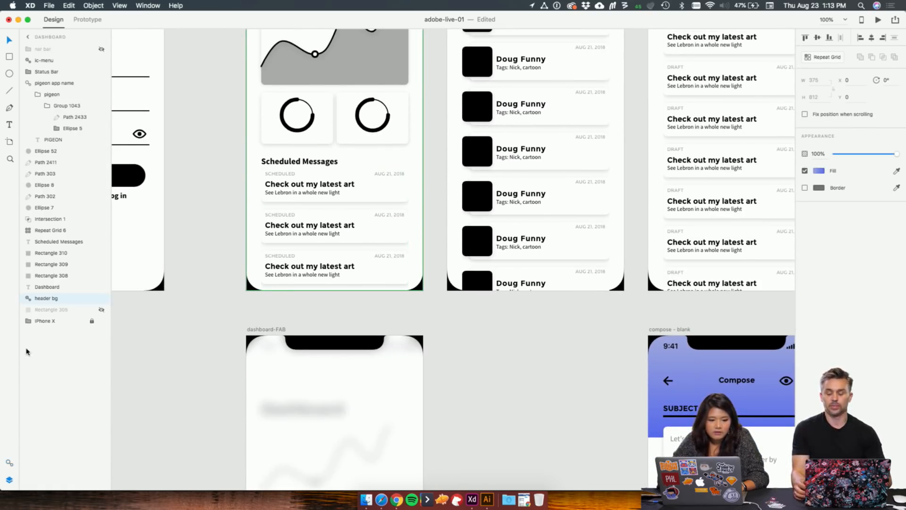
click(101, 49)
Step: Unhide the upper nav bar group on the subscribers, messages-drafts and messages-scheduled artboards
scroll(556, 183, down, 5)
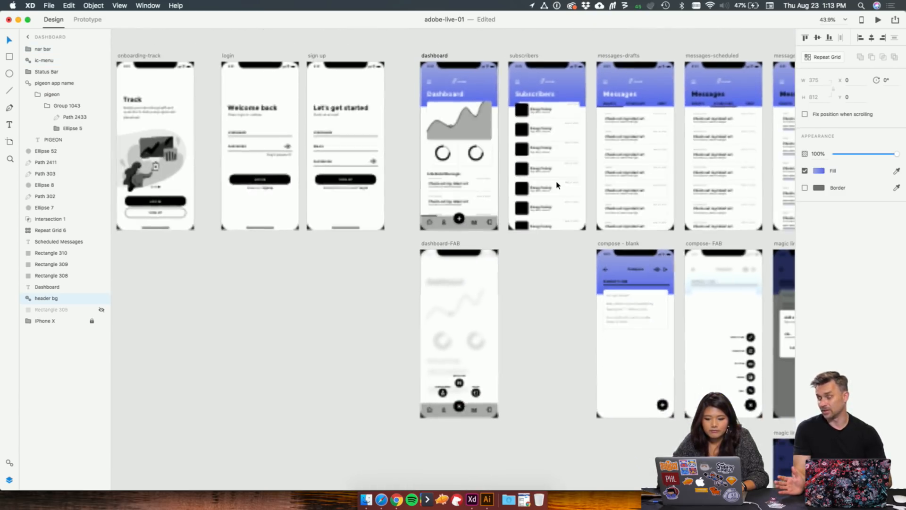
scroll(557, 185, right, 10)
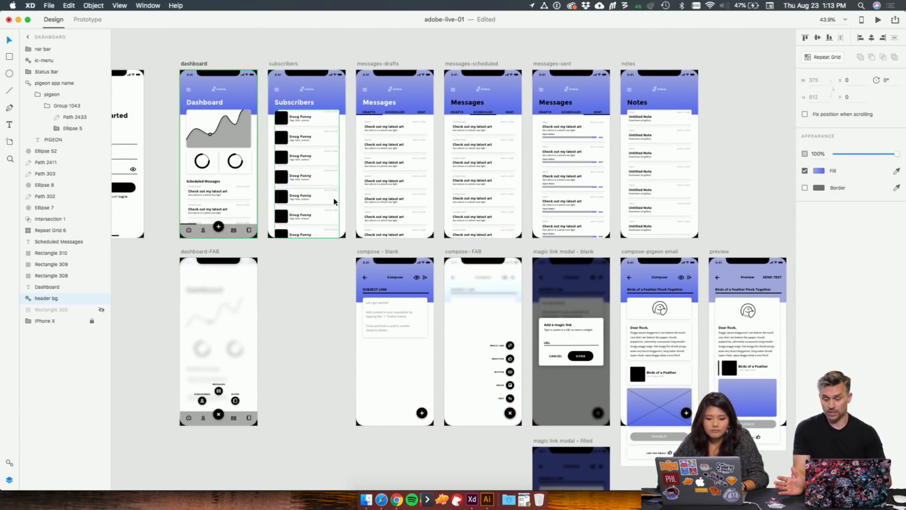
click(334, 202)
click(102, 50)
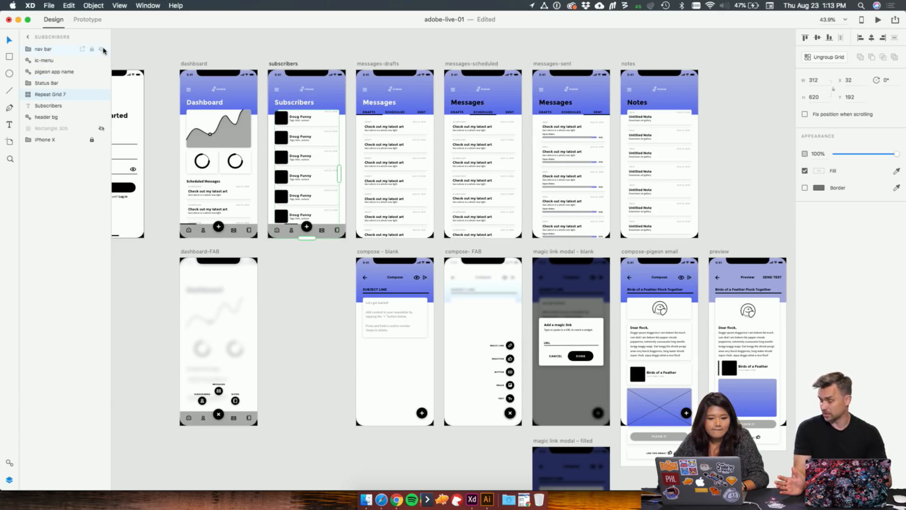
click(386, 179)
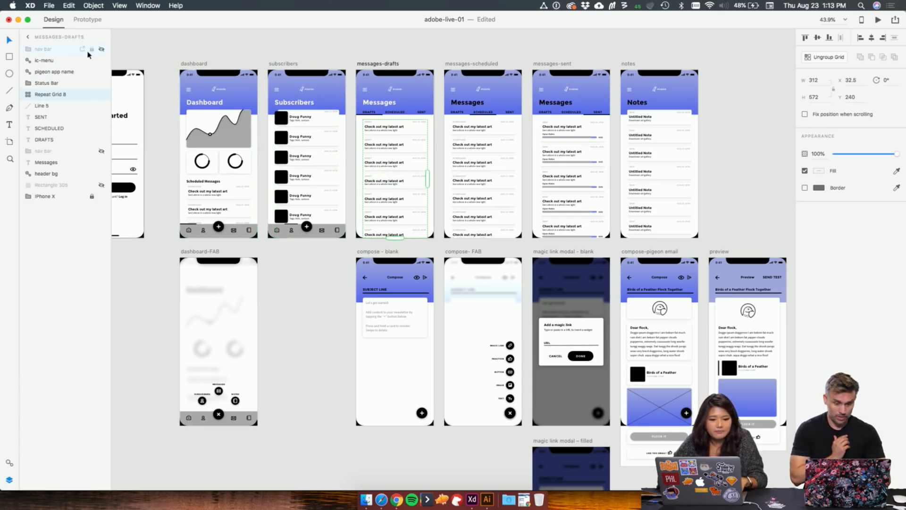
click(103, 50)
click(496, 182)
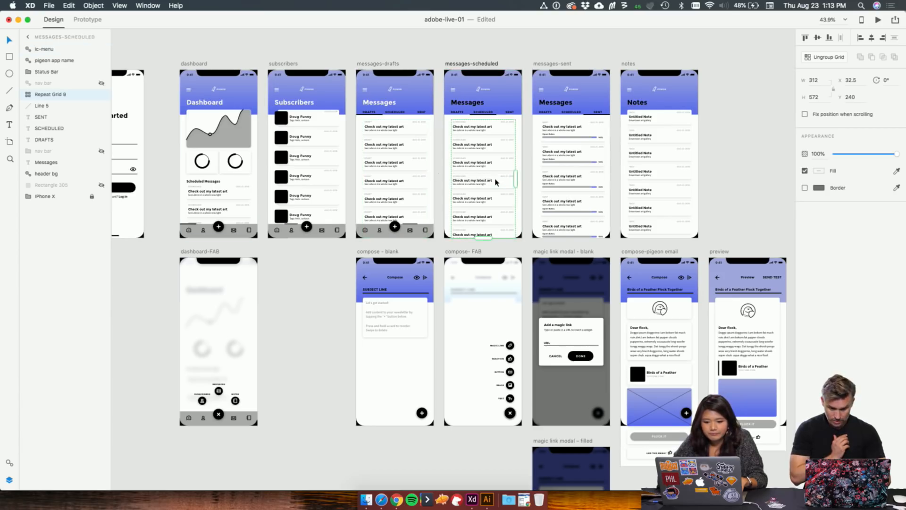
click(100, 84)
Step: Unhide messages-sent's middle nav bar group and move it to the top of the layer order, and unhide the nav bar on notes
click(579, 174)
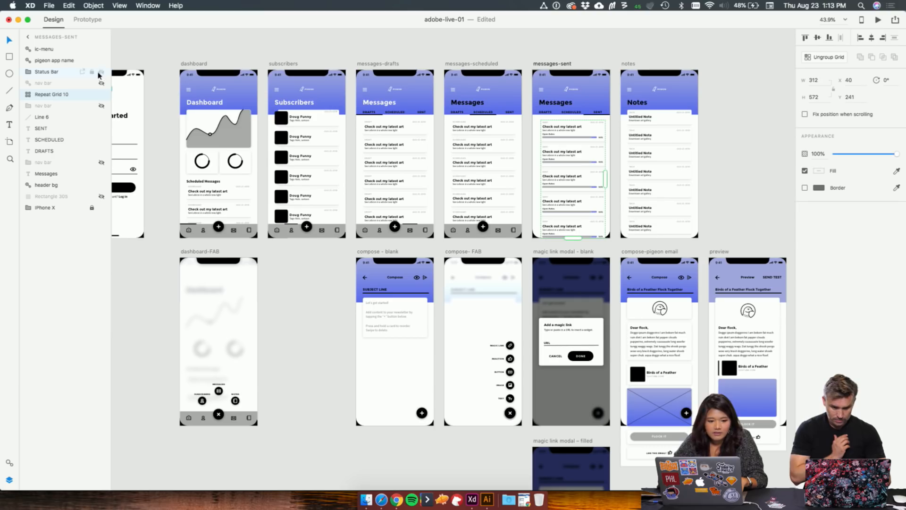
click(101, 106)
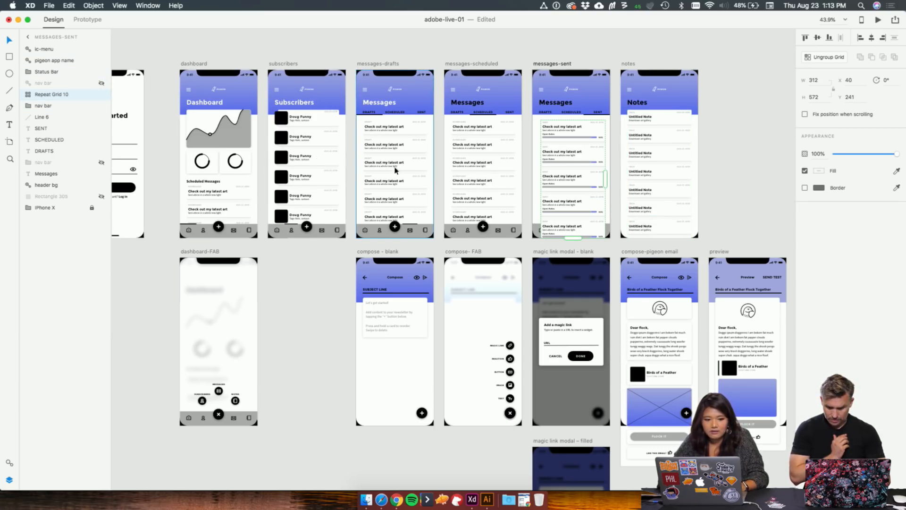
drag(48, 109, 48, 48)
click(665, 202)
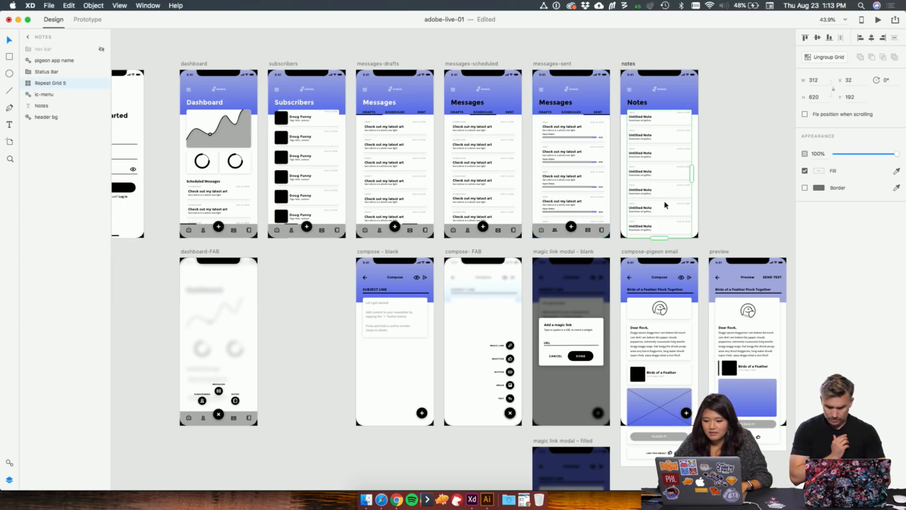
click(101, 49)
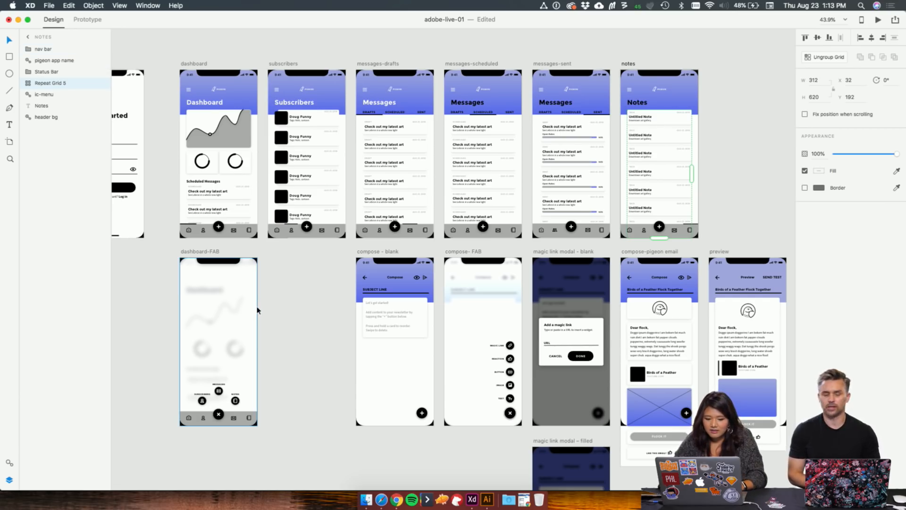
Step: Apply the grey colour asset as the fill of the dashboard's whole navigation bar group
scroll(342, 307, up, 2)
scroll(342, 307, left, 2)
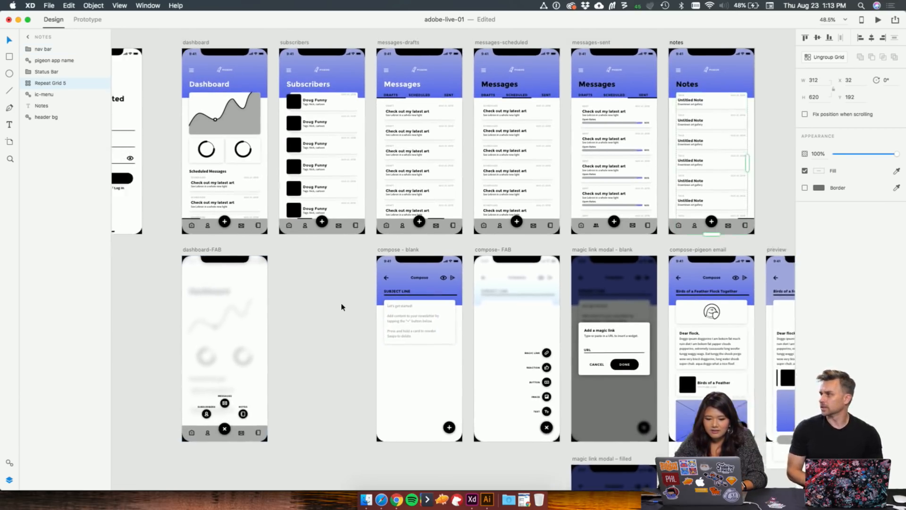
click(281, 245)
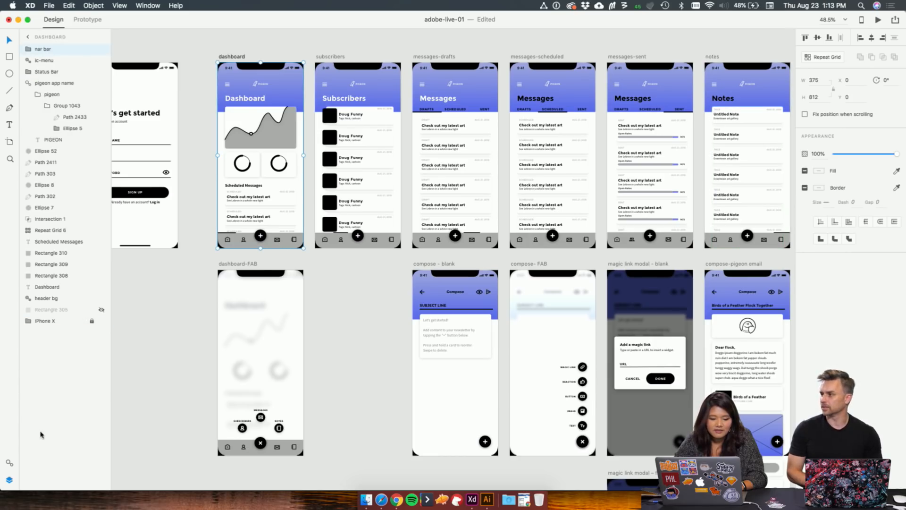
click(8, 463)
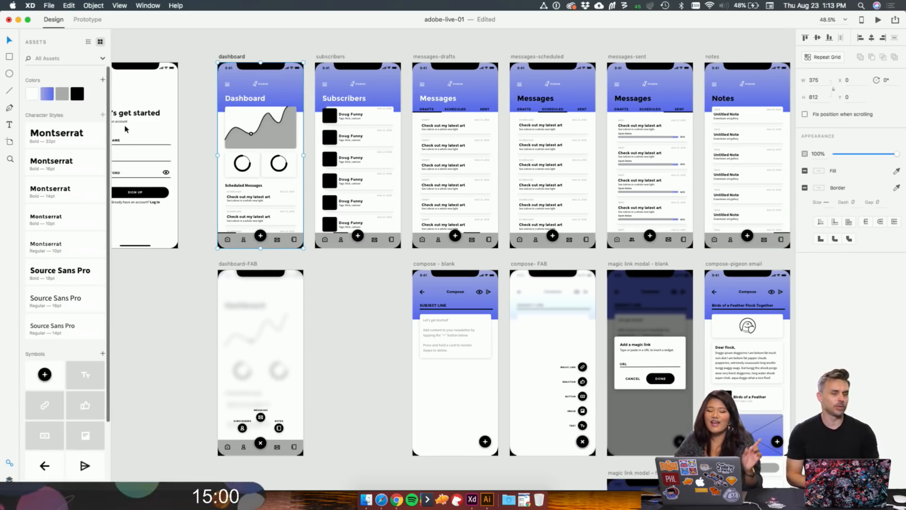
click(61, 94)
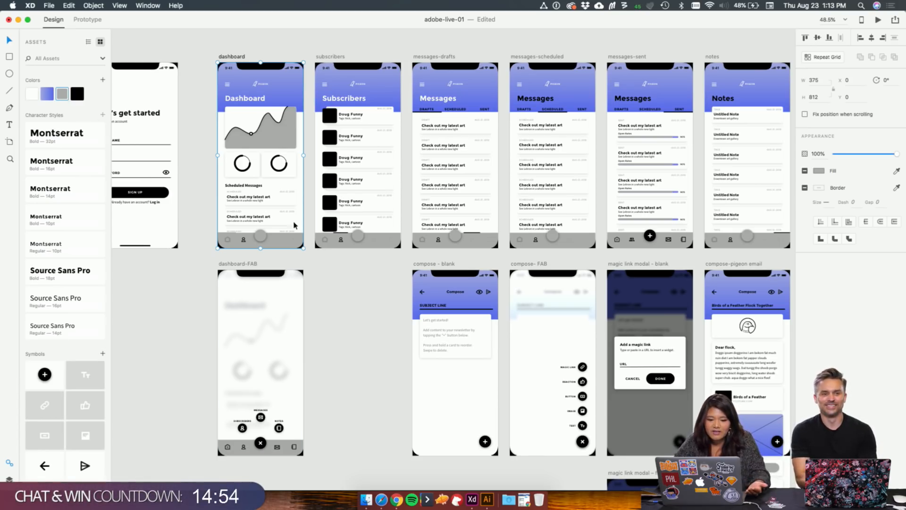
click(372, 320)
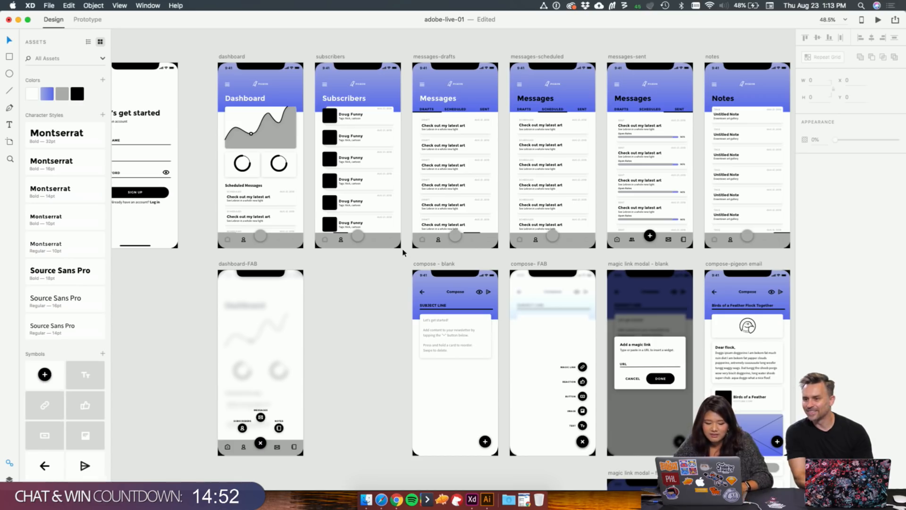
scroll(446, 285, up, 5)
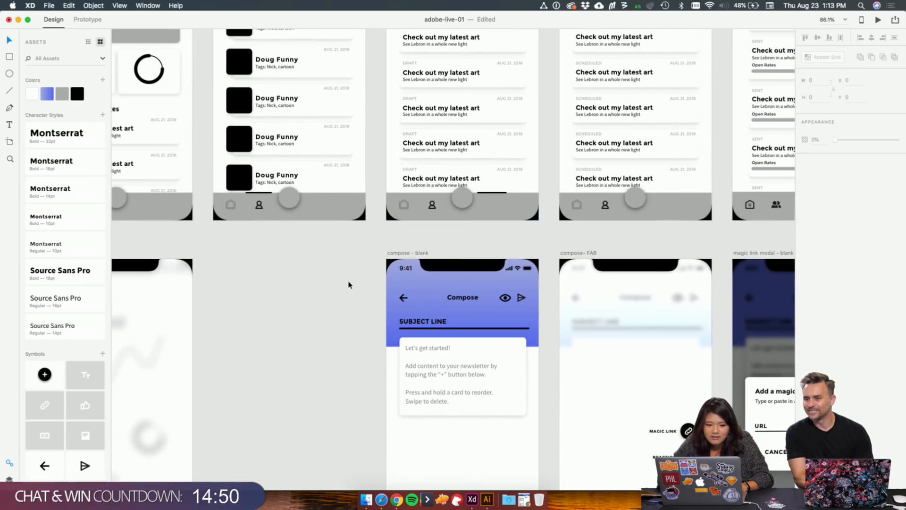
Step: Undo the grey fill applied to the dashboard's whole navigation bar group
key(super+z)
click(315, 312)
scroll(312, 256, up, 1)
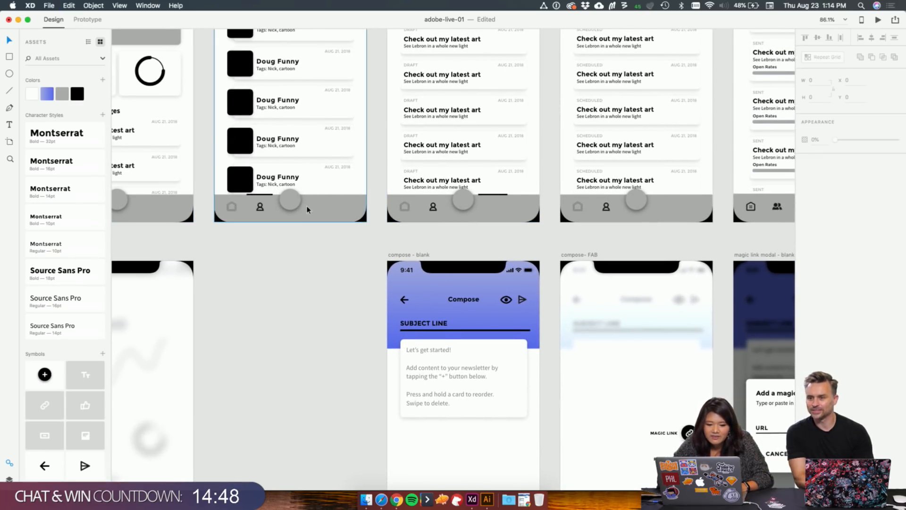
key(super+shift+z)
scroll(311, 318, left, 5)
scroll(311, 318, up, 1)
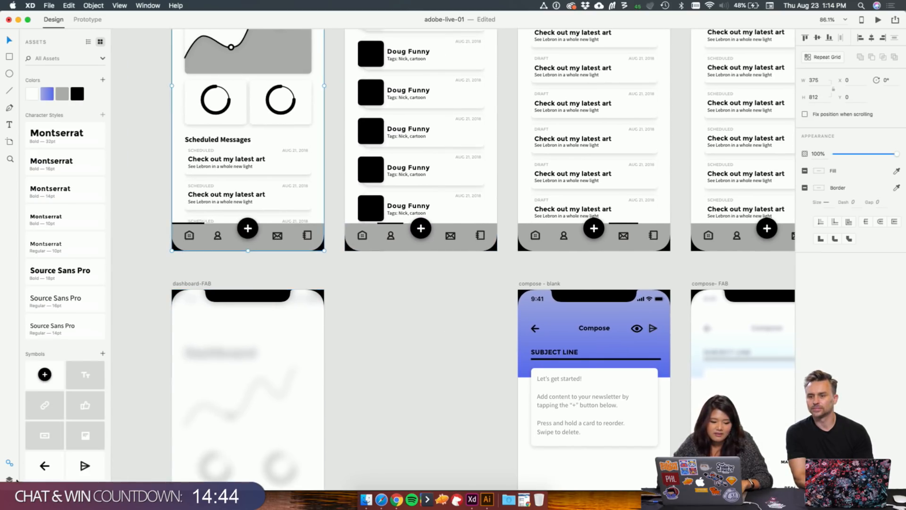
click(9, 479)
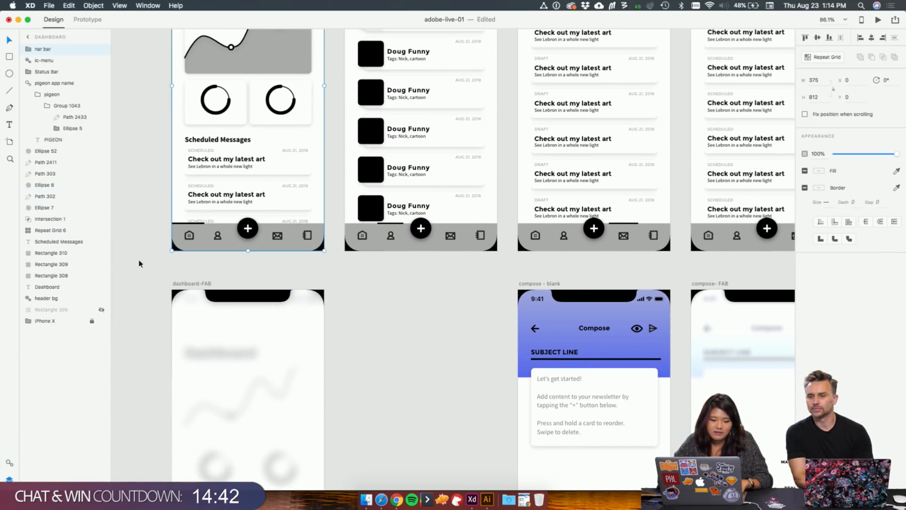
click(9, 463)
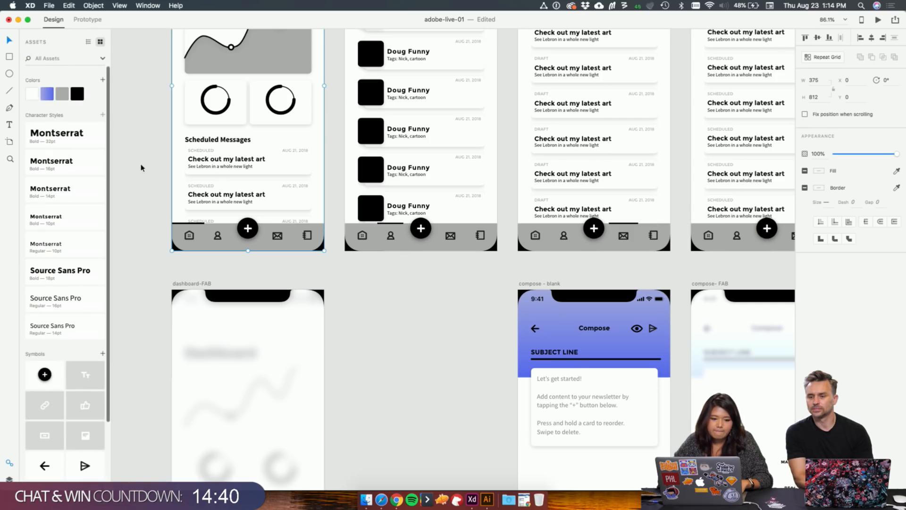
scroll(154, 201, down, 3)
scroll(236, 215, up, 3)
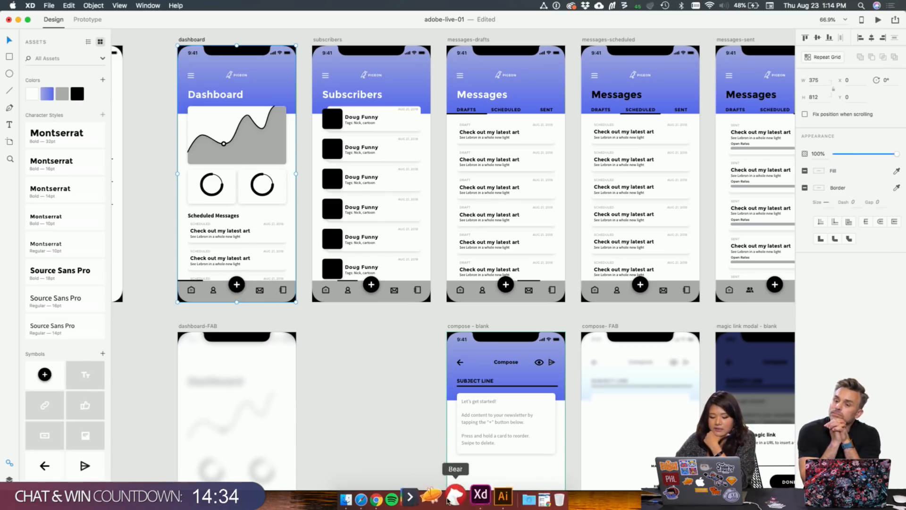
Step: Switch to the ColorSpace page in Safari and examine the palettes generated from #FF5400 for a secondary colour
right_click(399, 499)
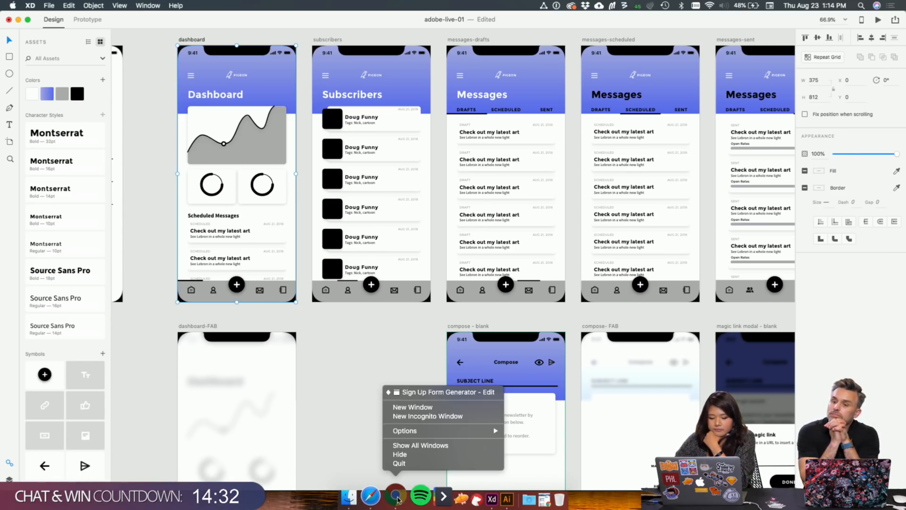
click(372, 505)
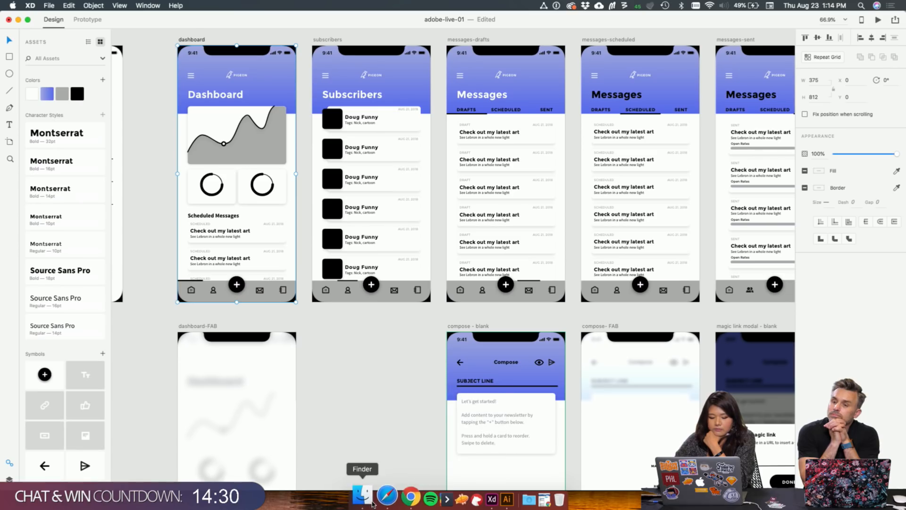
click(383, 504)
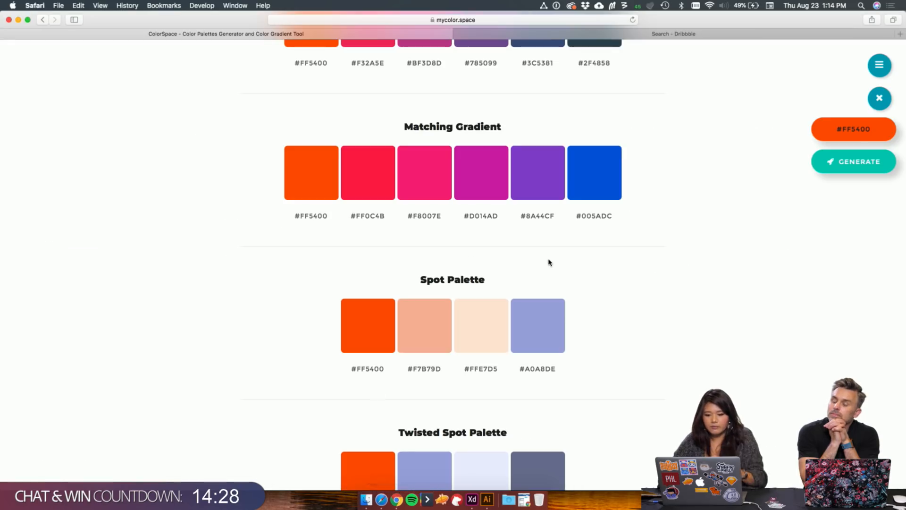
scroll(593, 286, down, 5)
scroll(593, 287, down, 3)
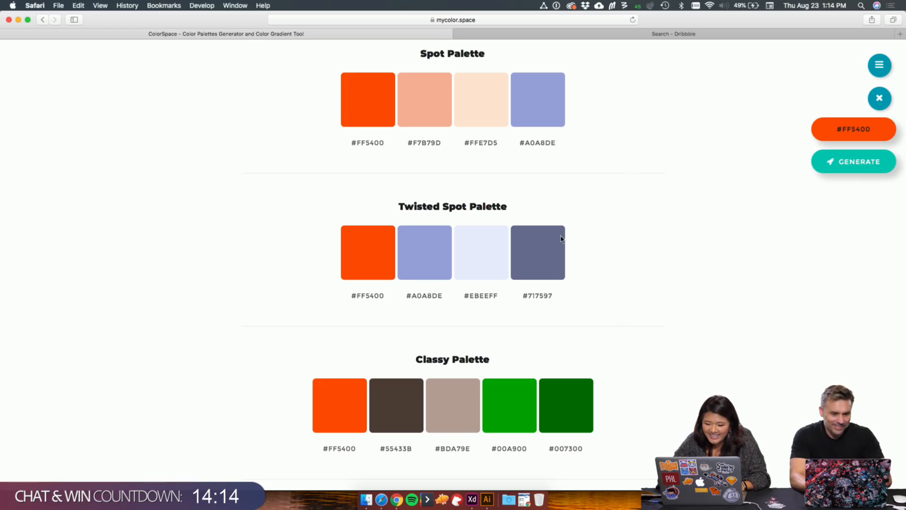
scroll(562, 254, down, 7)
scroll(562, 254, up, 4)
scroll(562, 255, up, 5)
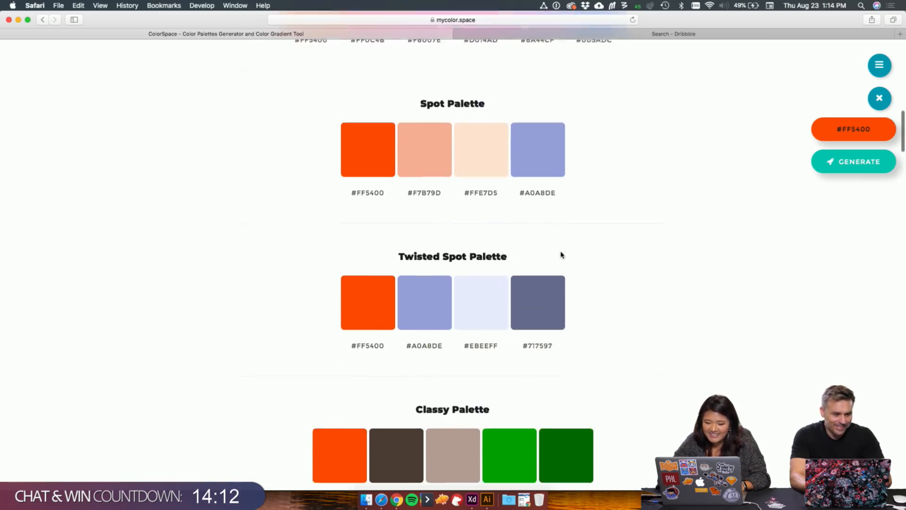
Step: Copy #A0A8DE from the Spot Palette and generate a new set of palettes from it as the base colour
drag(557, 217, 527, 220)
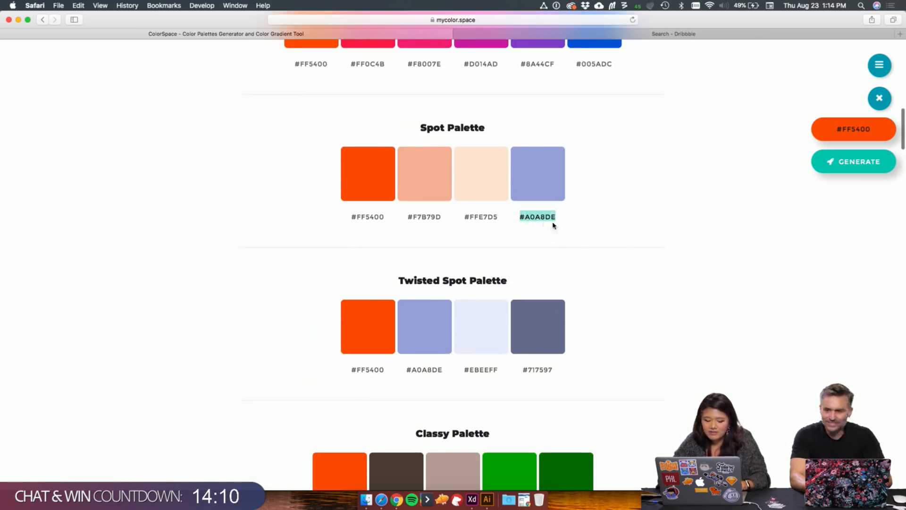
scroll(551, 222, up, 15)
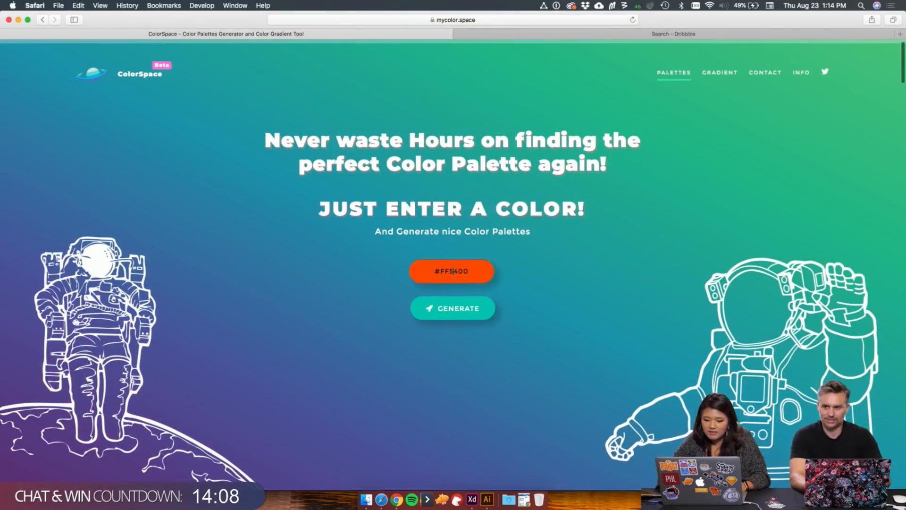
click(454, 272)
text(#A0A8DE)
key(super+a)
text(#A0A8DE)
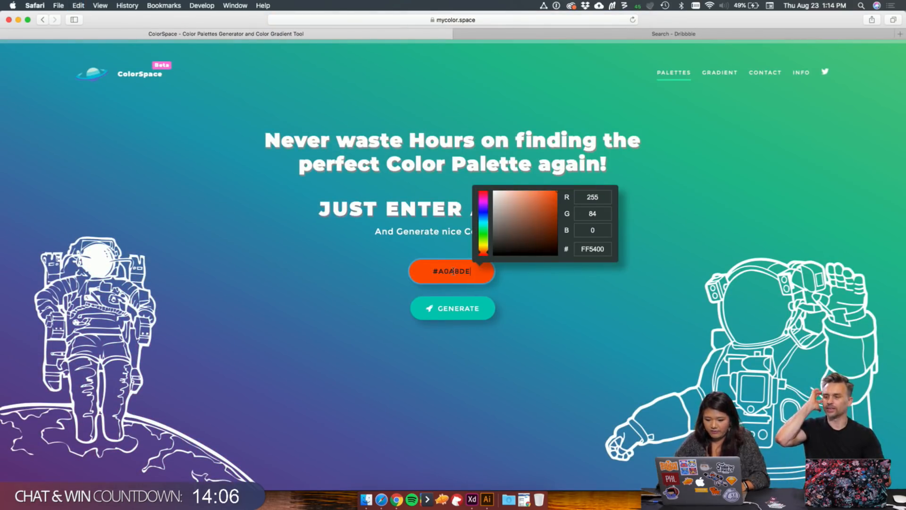
key(Return)
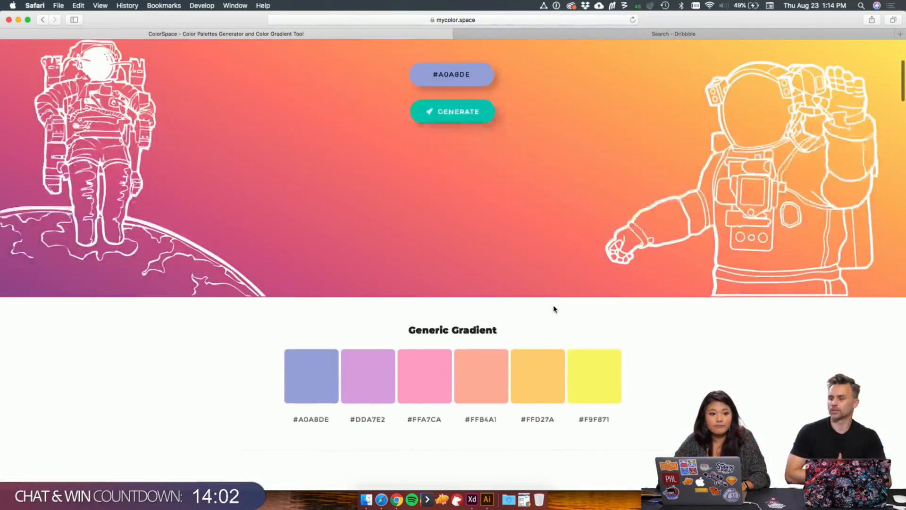
Step: Examine the palettes generated from #A0A8DE, from Generic Gradient through Small Switch Palette, for matching accent colours
scroll(620, 304, down, 3)
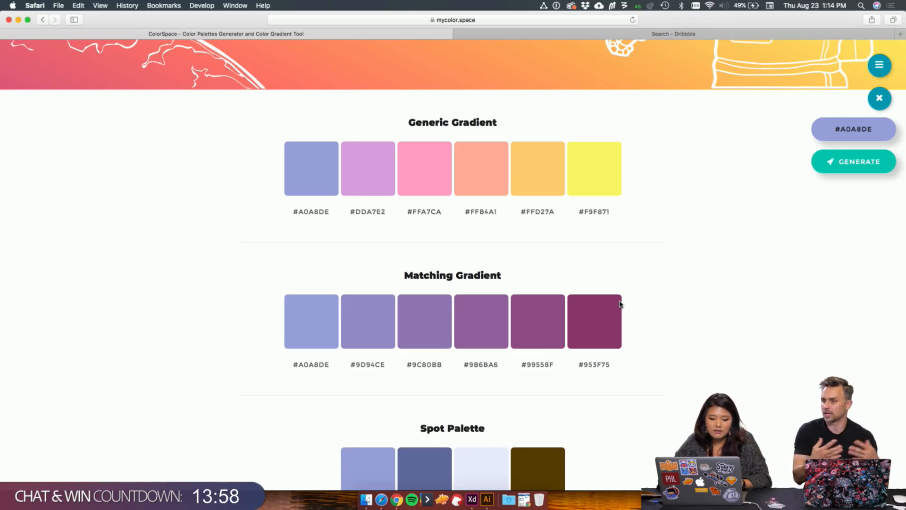
scroll(662, 285, down, 5)
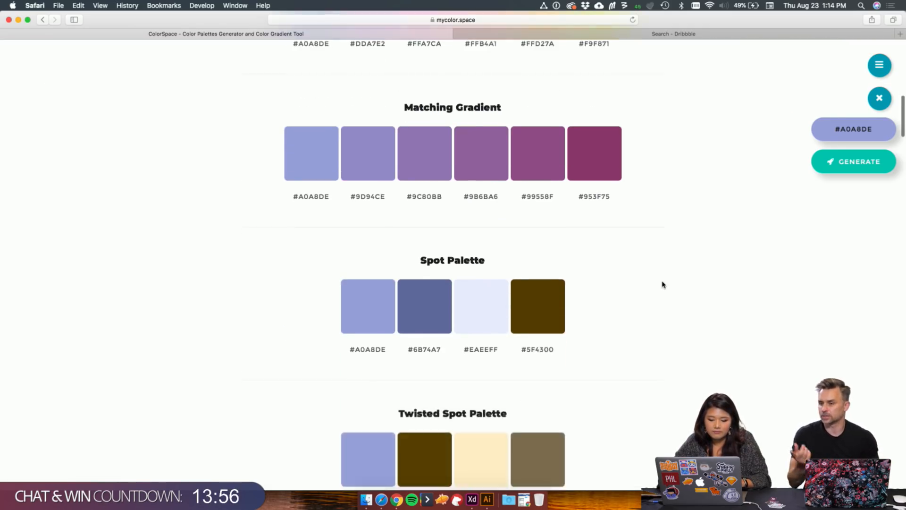
scroll(664, 286, up, 4)
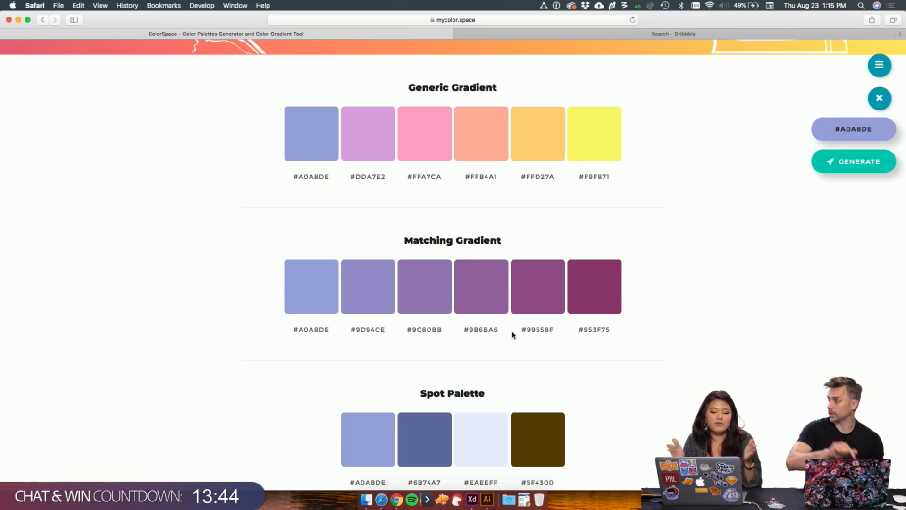
scroll(513, 336, down, 8)
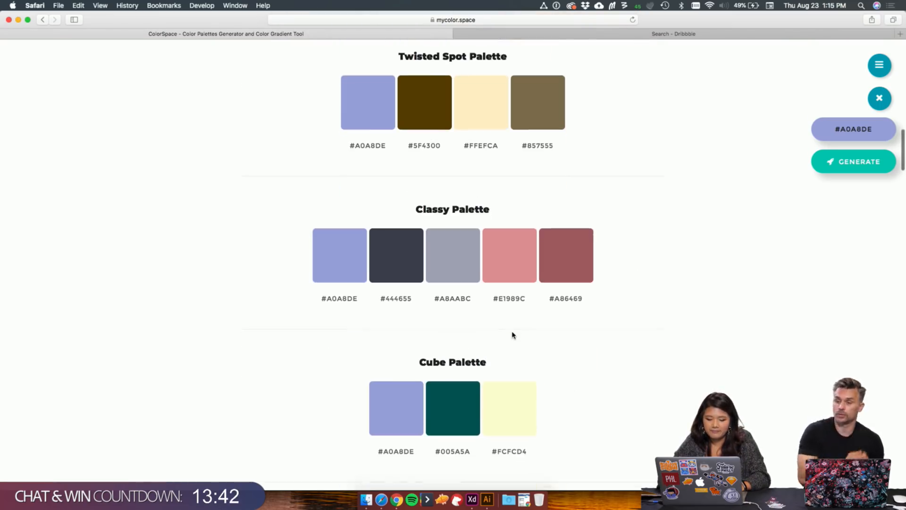
scroll(638, 302, down, 5)
scroll(637, 302, down, 2)
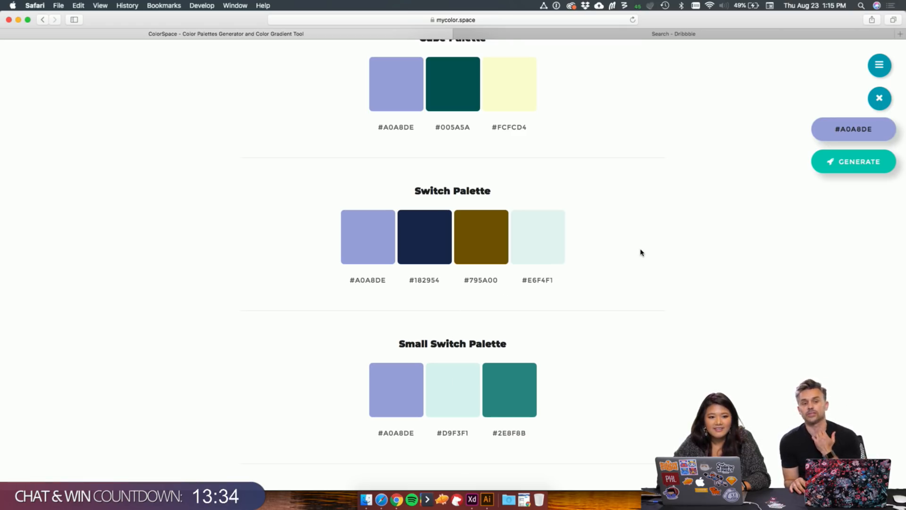
scroll(642, 252, up, 10)
scroll(641, 253, up, 8)
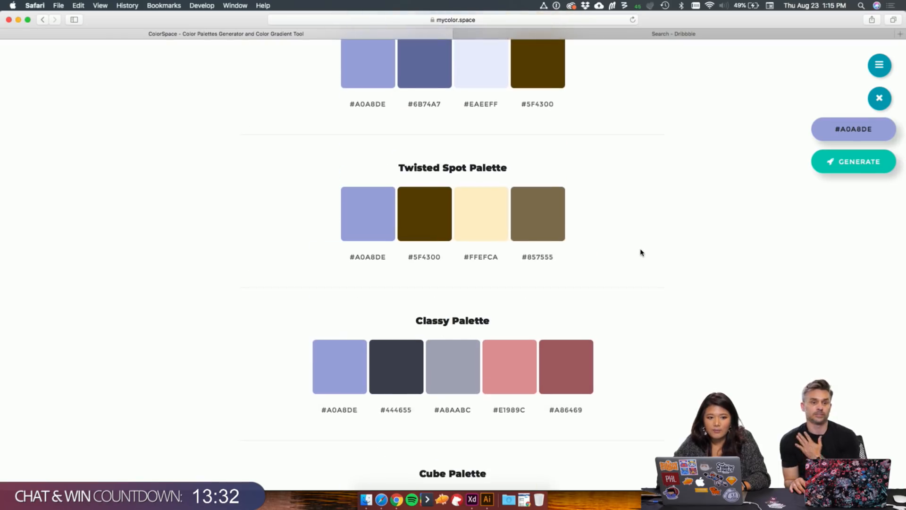
scroll(641, 253, up, 2)
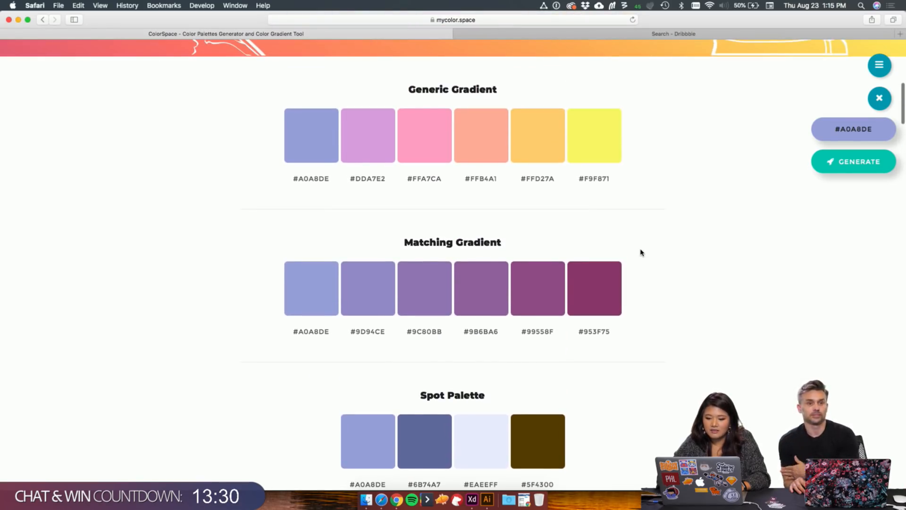
Step: Copy the hex code #A0A8DE from the Matching Gradient palette and switch back to Adobe XD
drag(329, 334, 293, 333)
key(super+c)
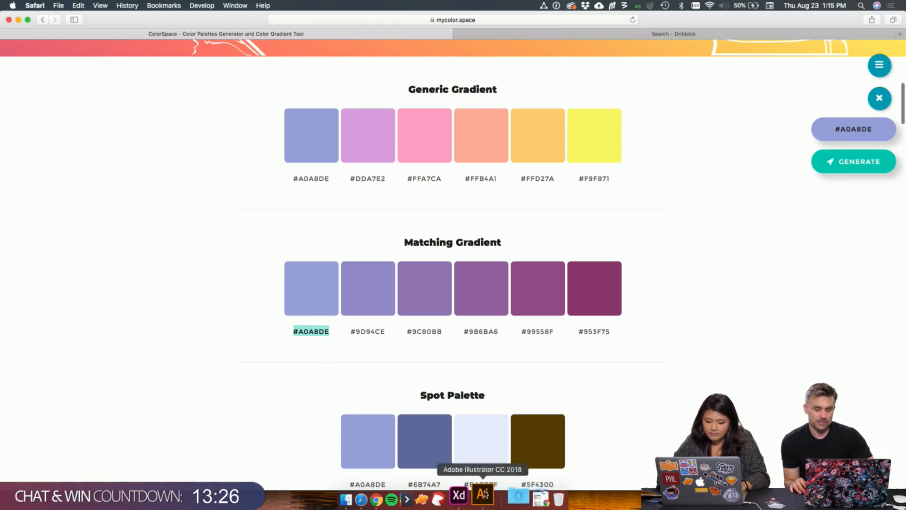
click(474, 494)
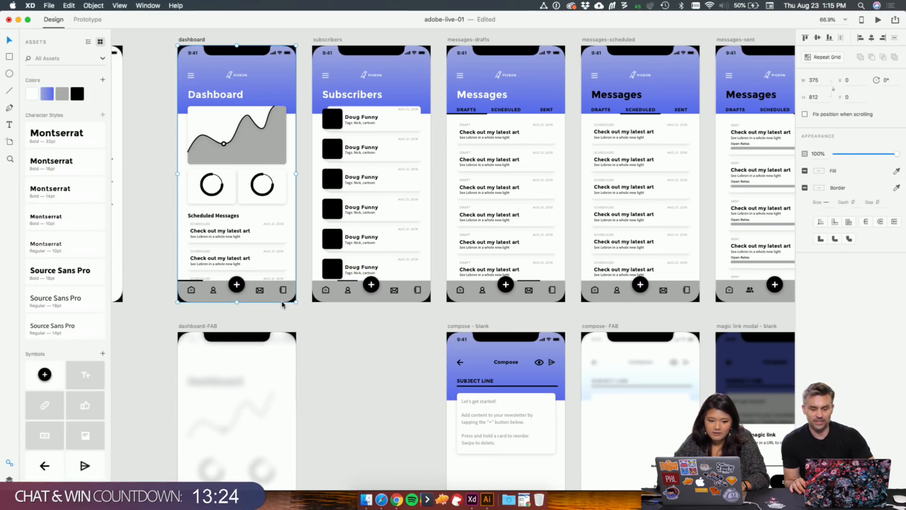
Step: Edit the grey colour asset without any artboard selected and set its hex value to #A0A8DE
right_click(63, 94)
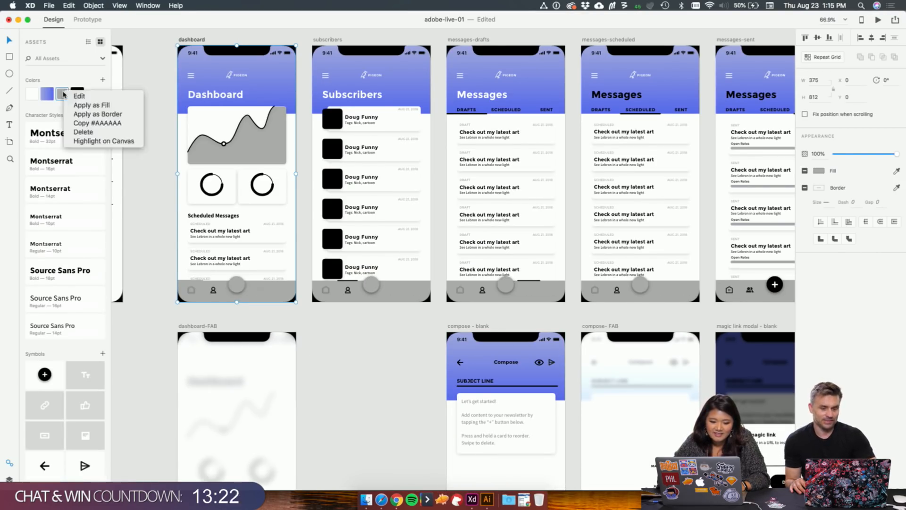
click(134, 231)
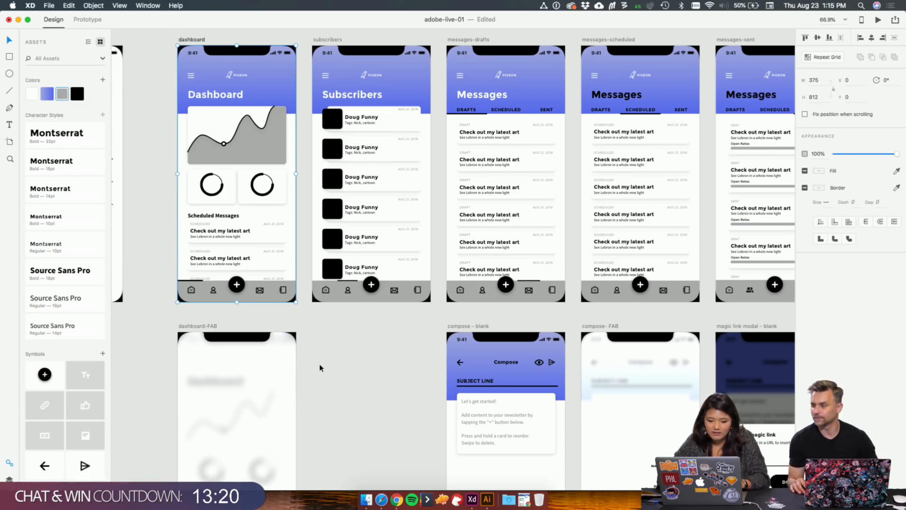
click(341, 344)
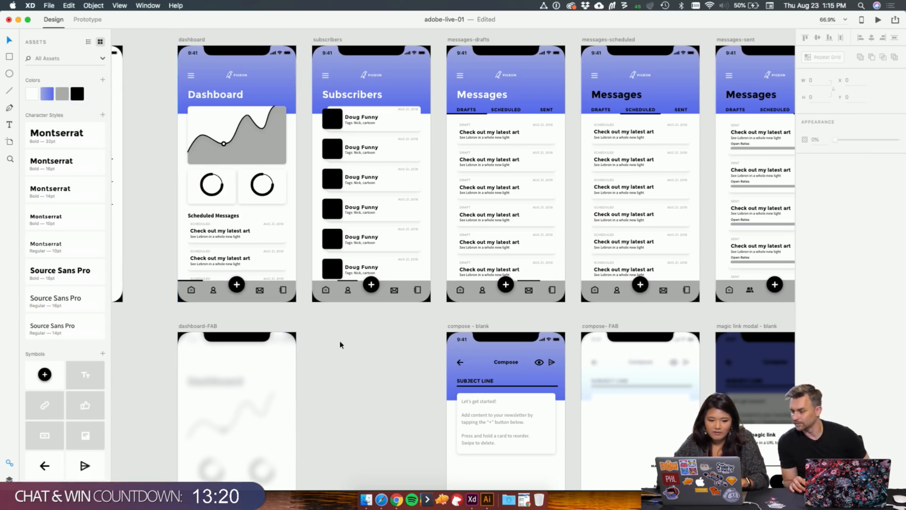
right_click(66, 98)
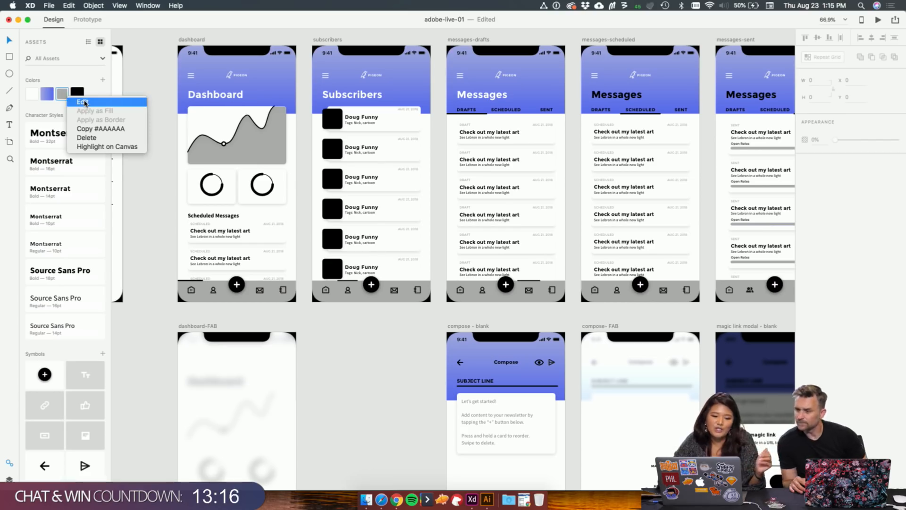
click(85, 103)
key(super+v)
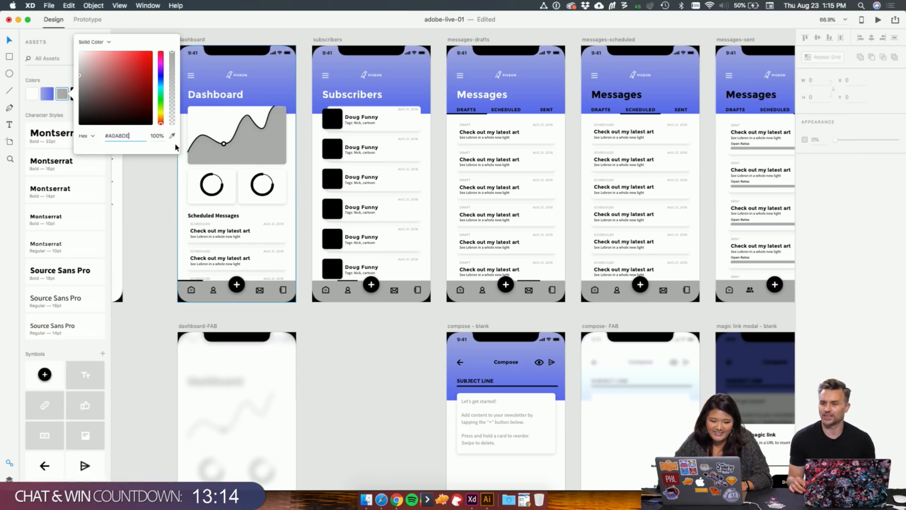
key(Return)
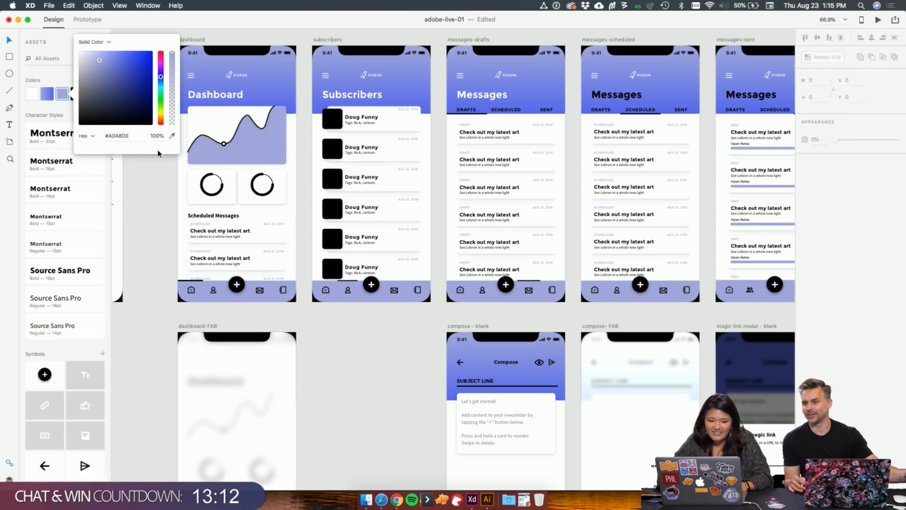
Step: Try a more saturated blue for the edited colour asset and settle on the pale periwinkle #D9DEFF
drag(100, 61, 120, 54)
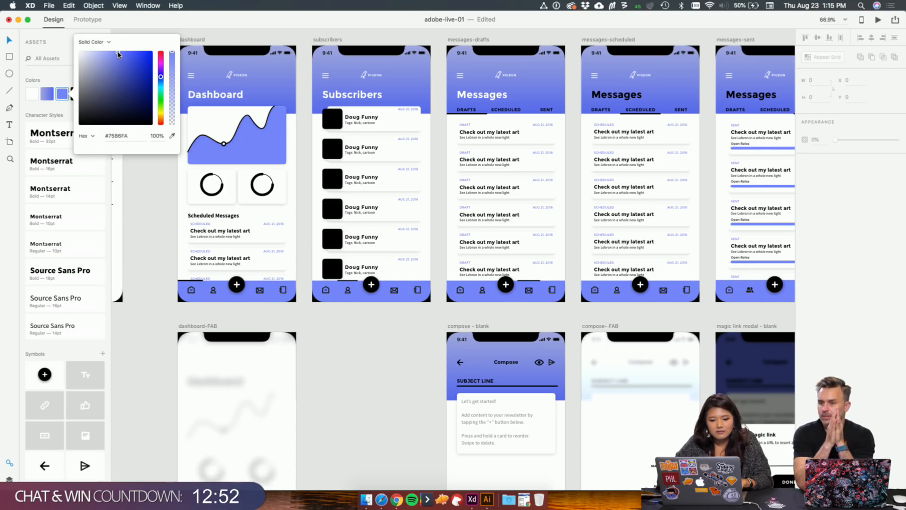
drag(118, 55, 90, 53)
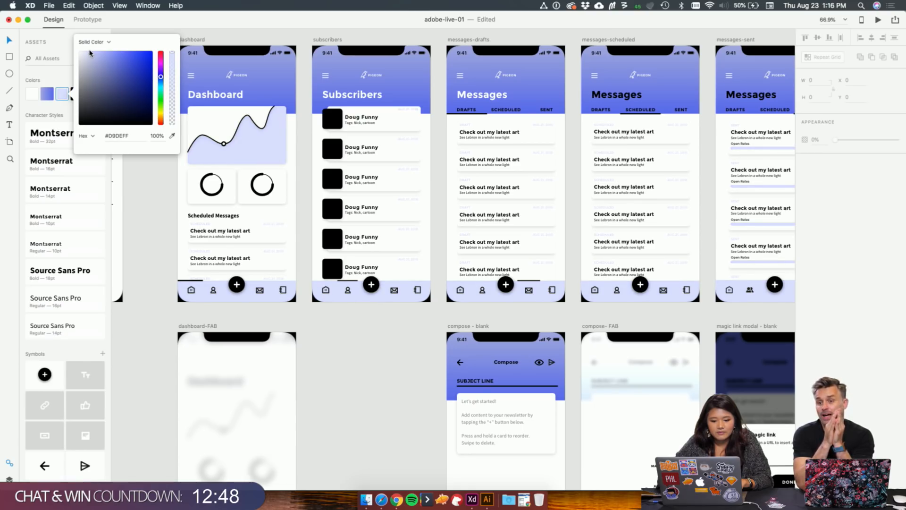
drag(90, 53, 91, 54)
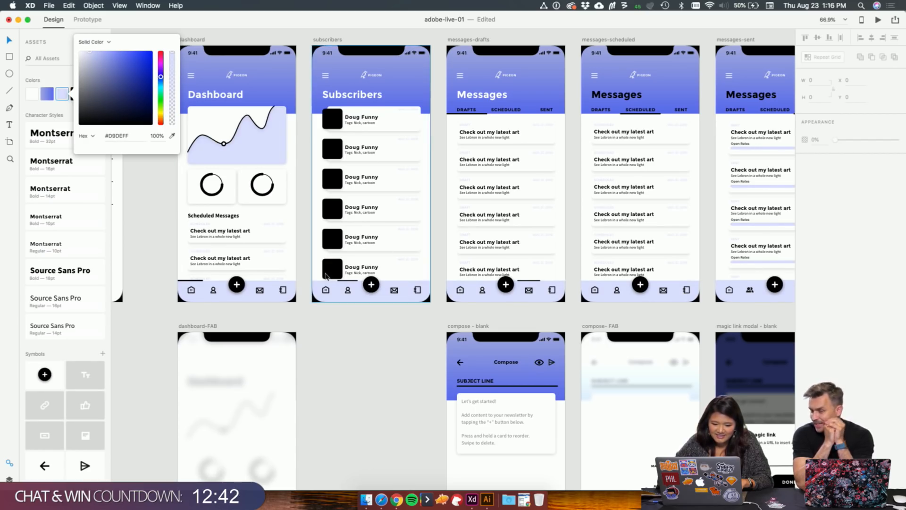
click(336, 319)
Step: Switch to ColorSpace in Safari and copy the mint hex code #6DFACD from the Skip Gradient palette
scroll(293, 317, up, 5)
scroll(293, 317, down, 2)
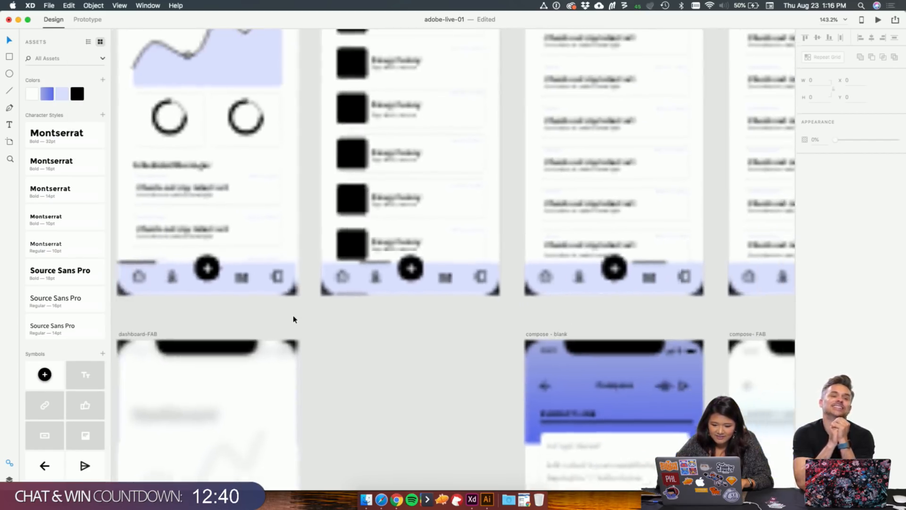
scroll(294, 318, left, 3)
scroll(294, 318, up, 2)
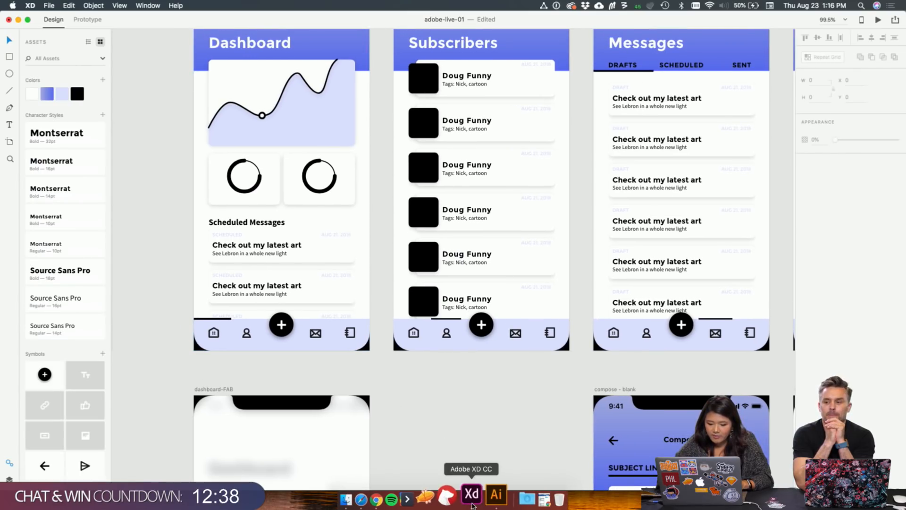
click(380, 501)
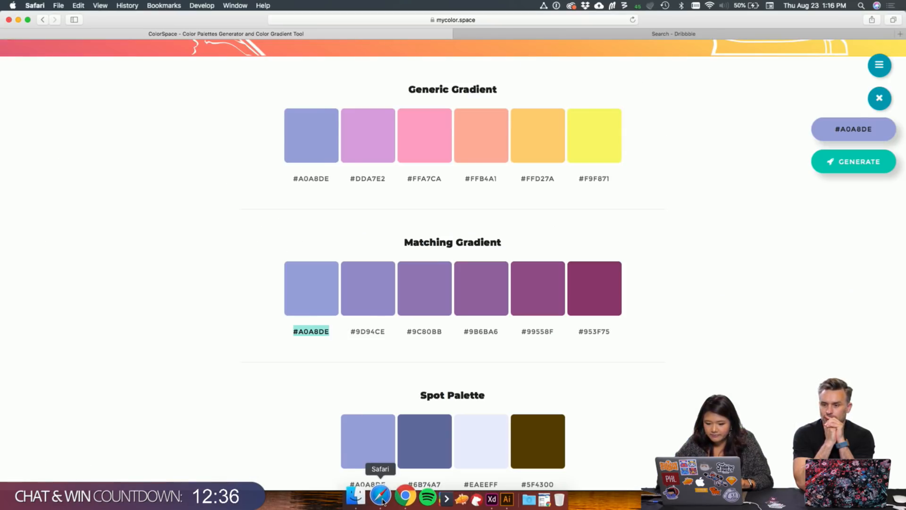
scroll(590, 332, down, 5)
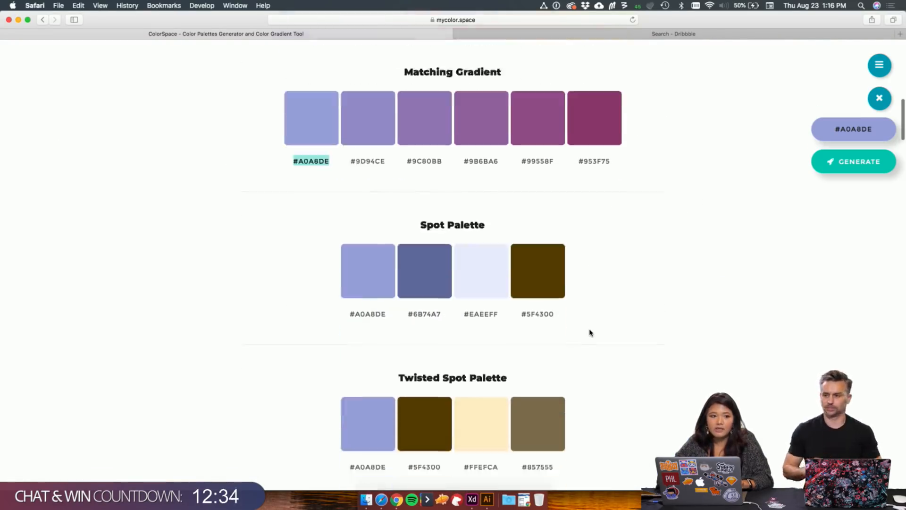
scroll(590, 333, down, 15)
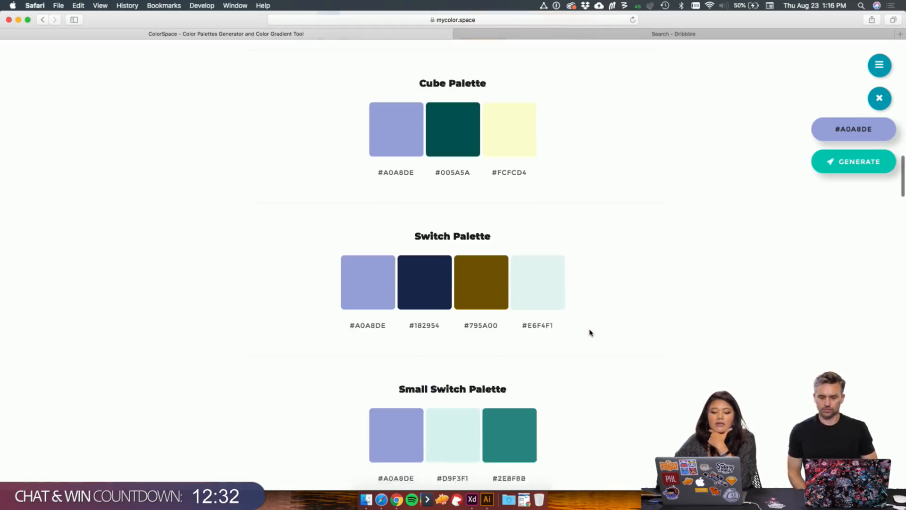
scroll(590, 333, down, 7)
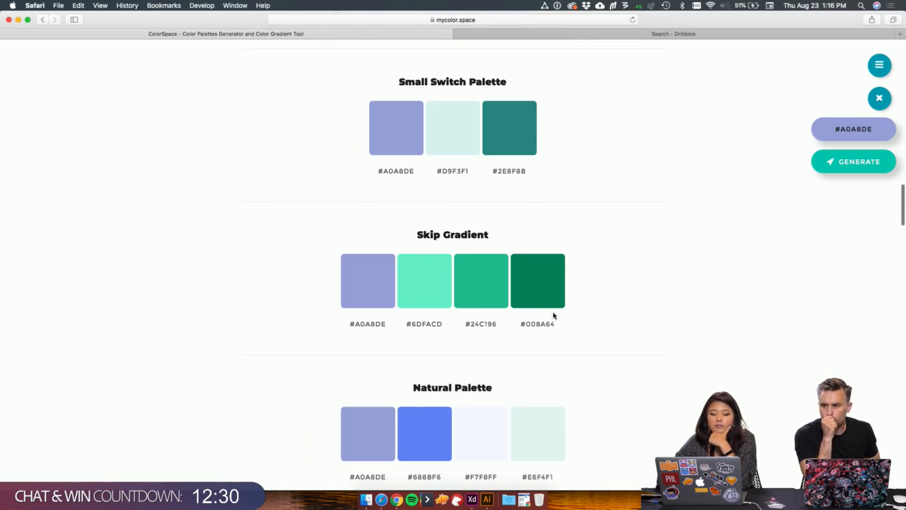
drag(442, 325, 406, 326)
key(super+c)
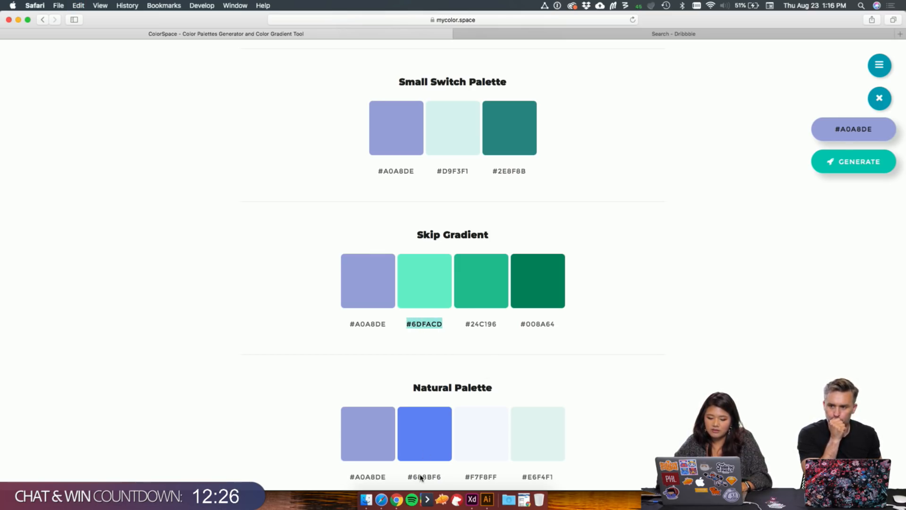
Step: Switch back to Adobe XD and try #6DFACD as the hex value of the black colour asset
click(472, 499)
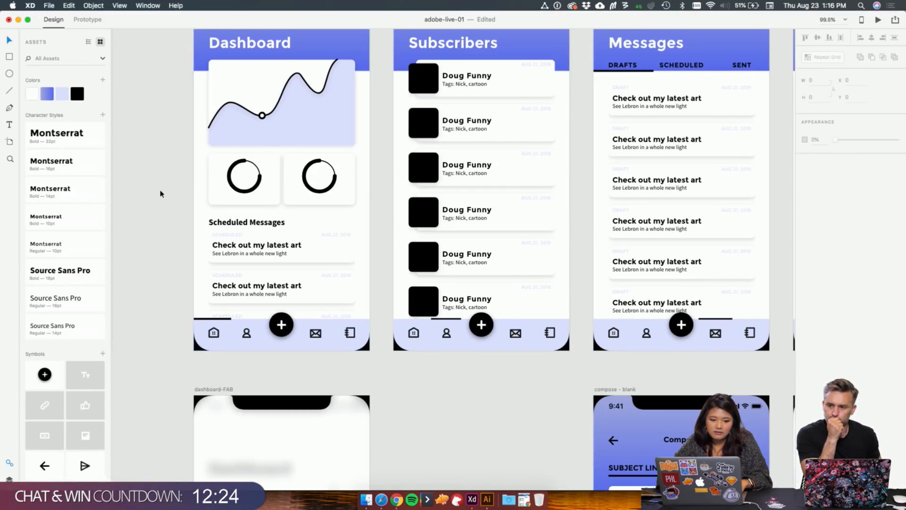
right_click(78, 95)
click(91, 99)
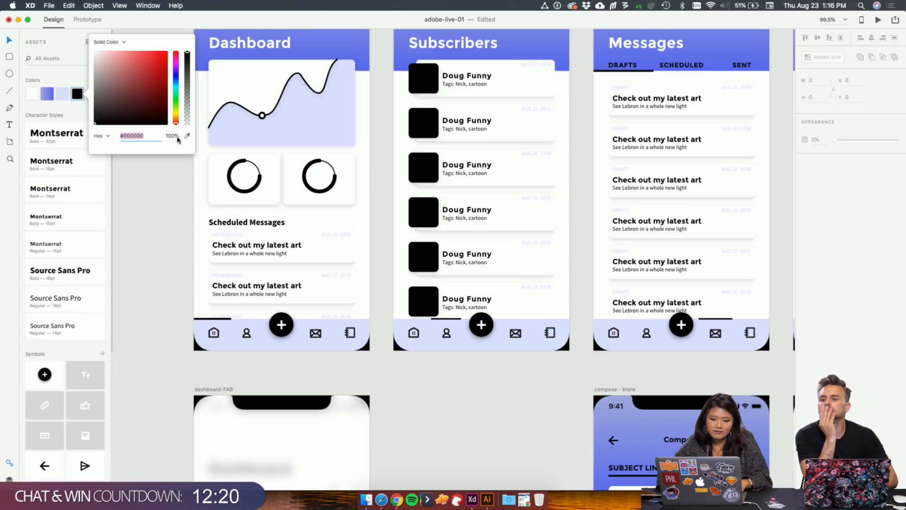
key(super+v)
key(Return)
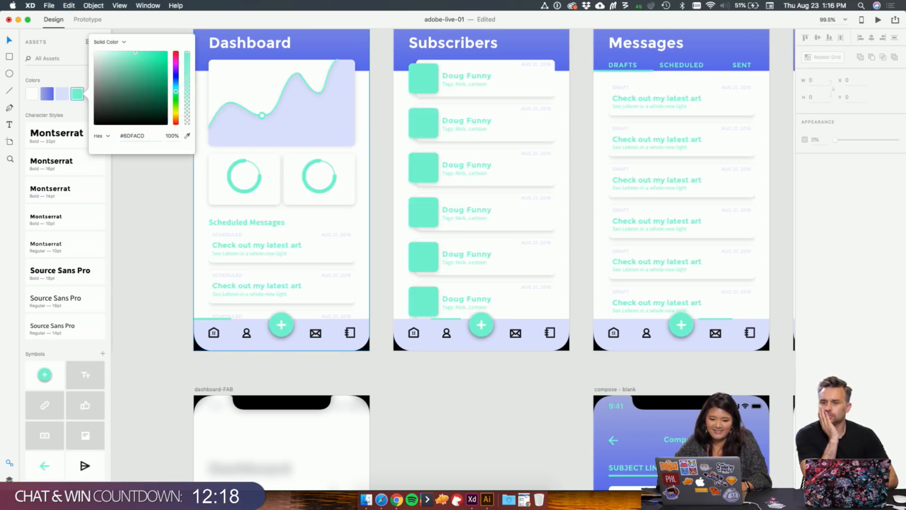
click(157, 246)
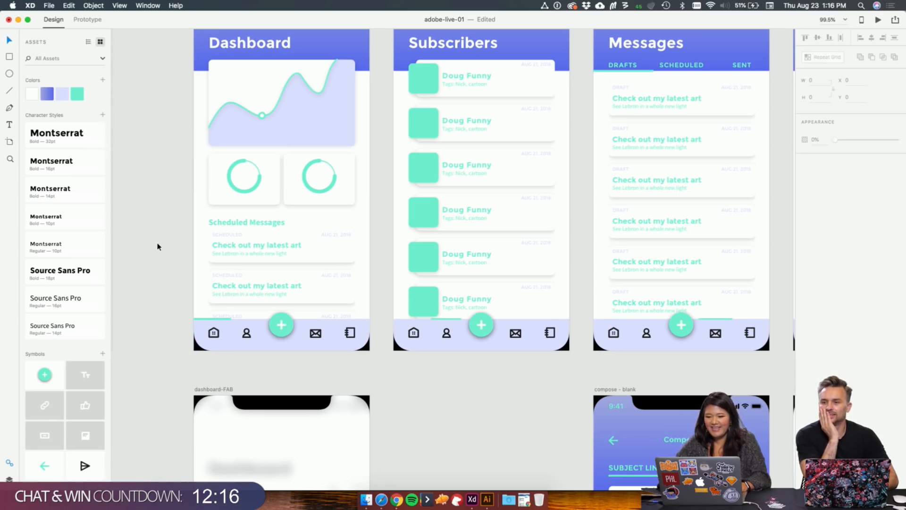
scroll(157, 247, down, 5)
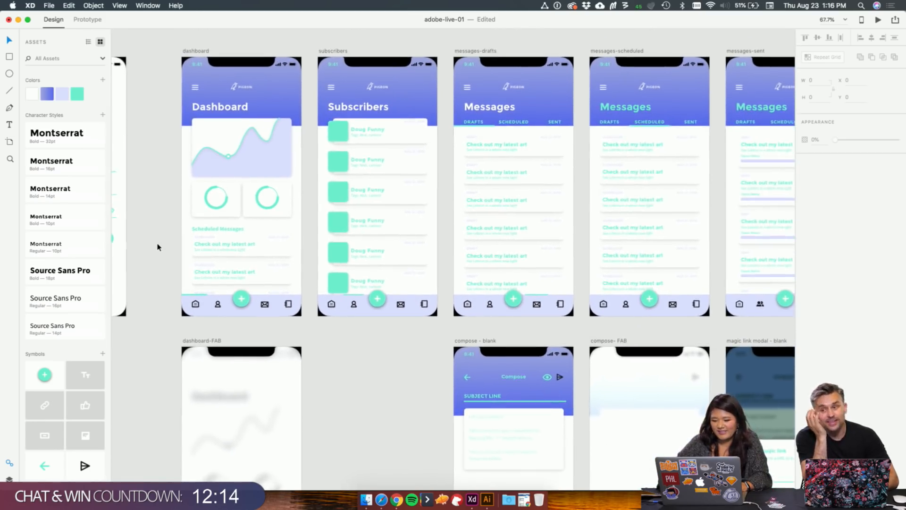
scroll(158, 246, up, 3)
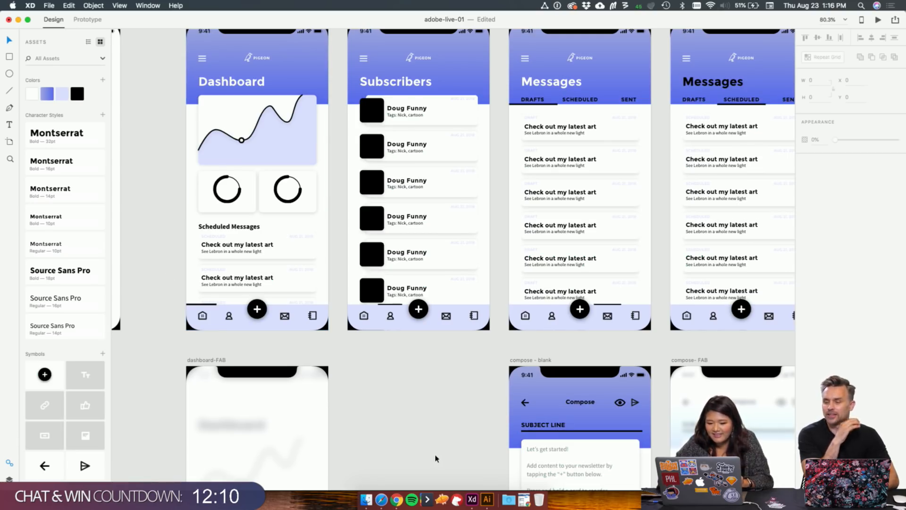
scroll(430, 425, up, 3)
scroll(429, 426, left, 2)
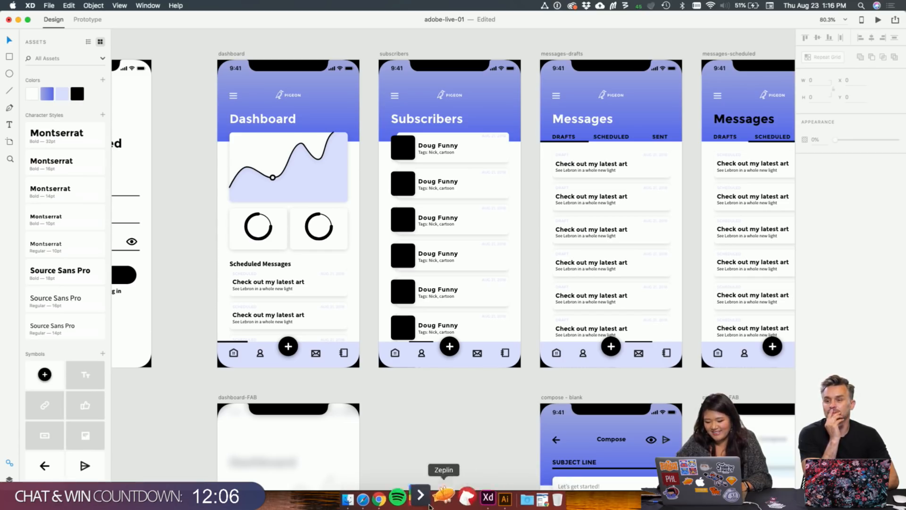
Step: Return to ColorSpace in Safari, examine the #A0A8DE palettes for another accent, and select #444655 in Grey Friends
click(381, 500)
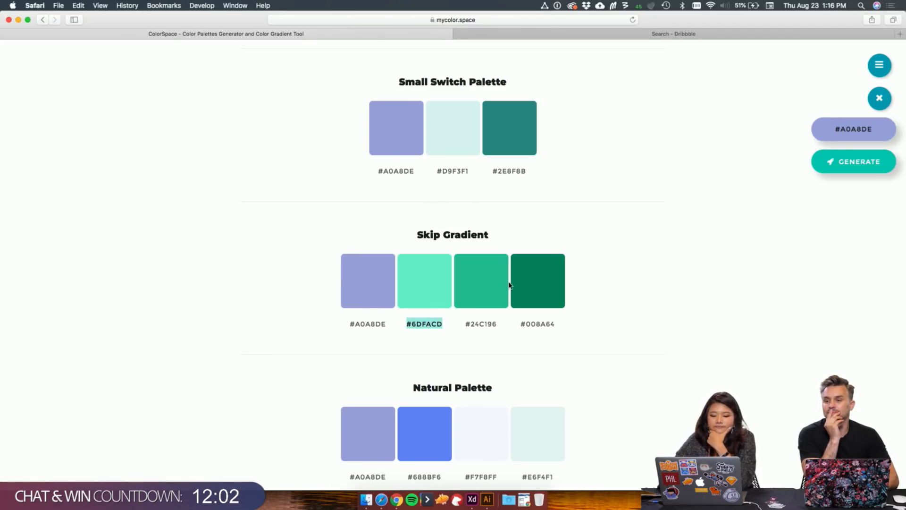
scroll(500, 236, up, 3)
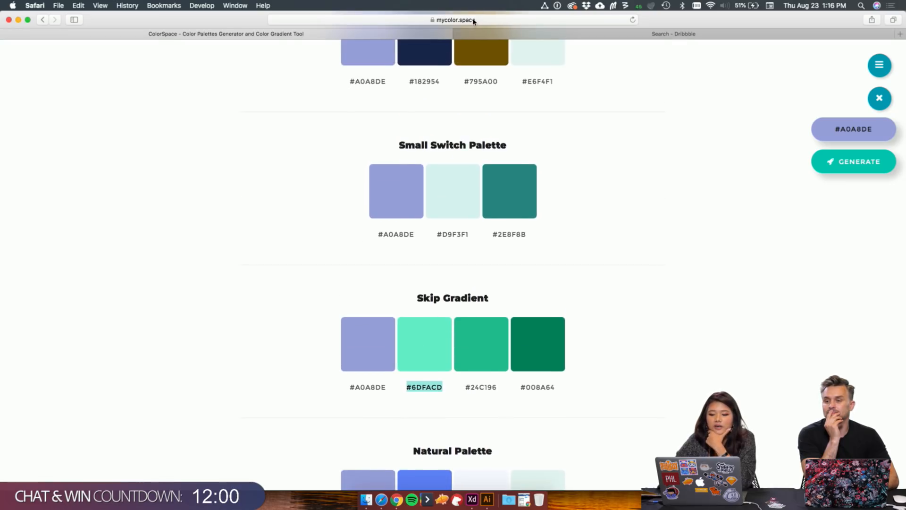
scroll(484, 55, up, 15)
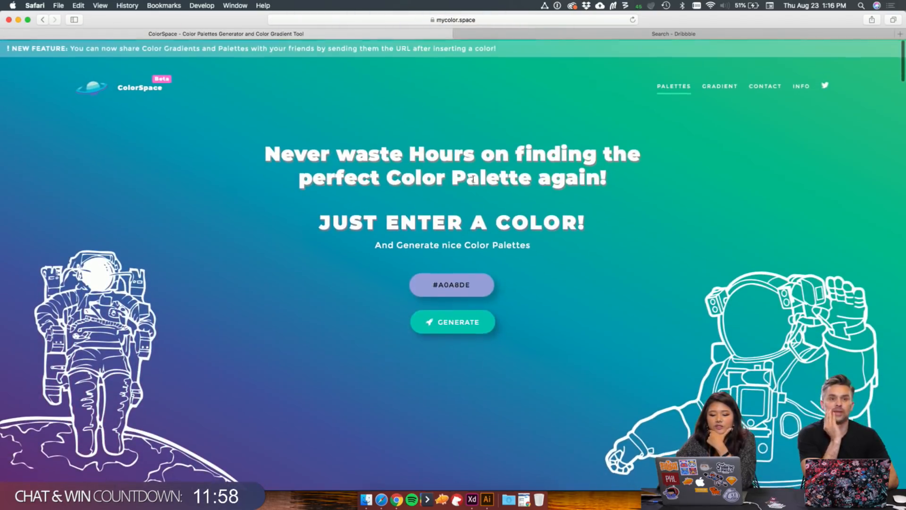
click(474, 285)
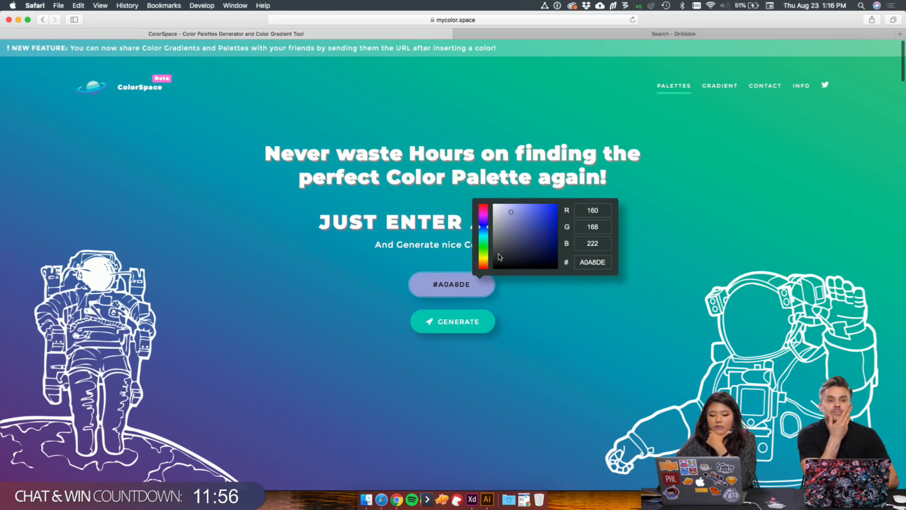
scroll(537, 334, down, 10)
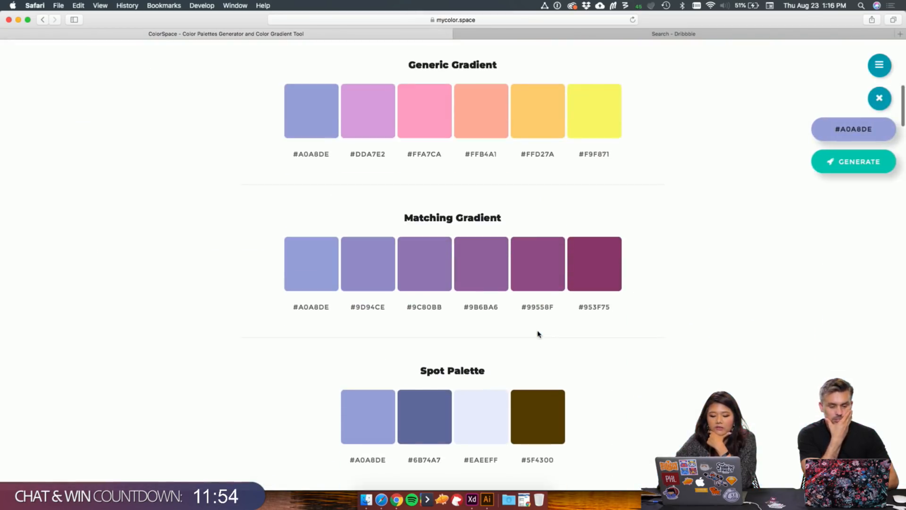
scroll(642, 380, down, 2)
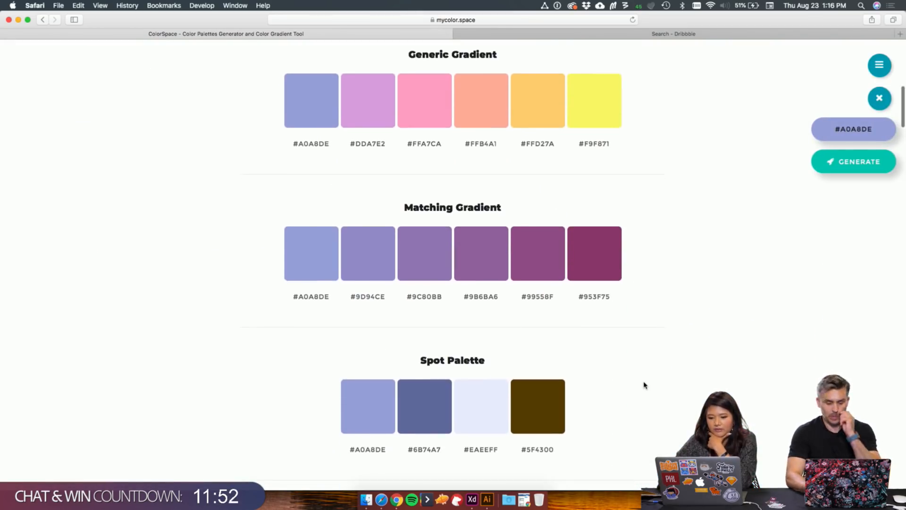
scroll(644, 385, down, 20)
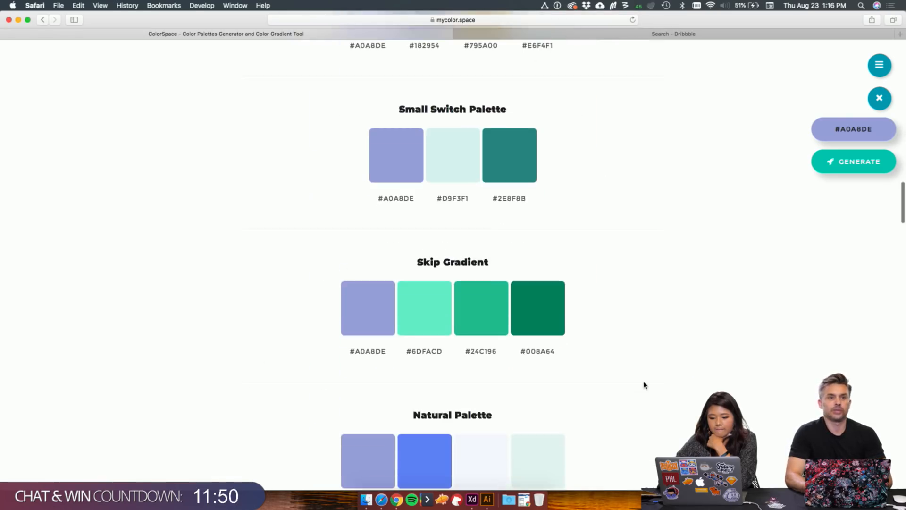
scroll(644, 385, down, 20)
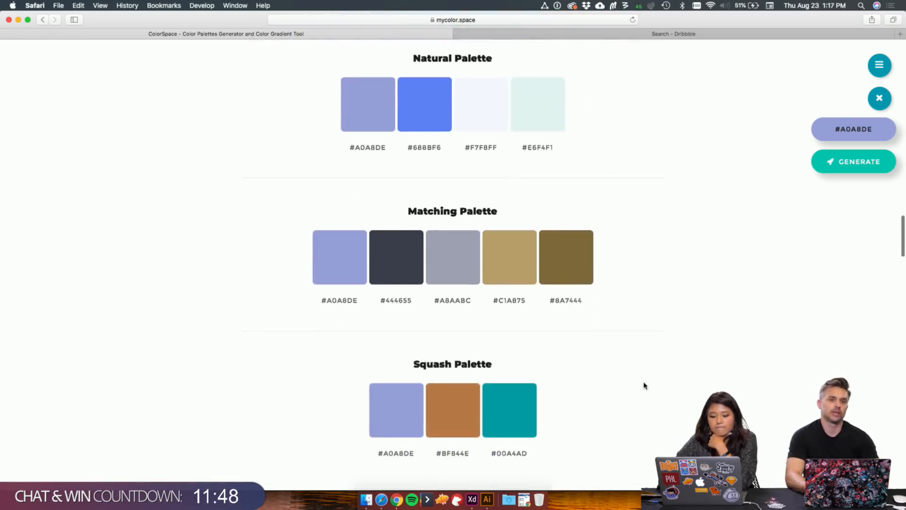
scroll(645, 384, down, 10)
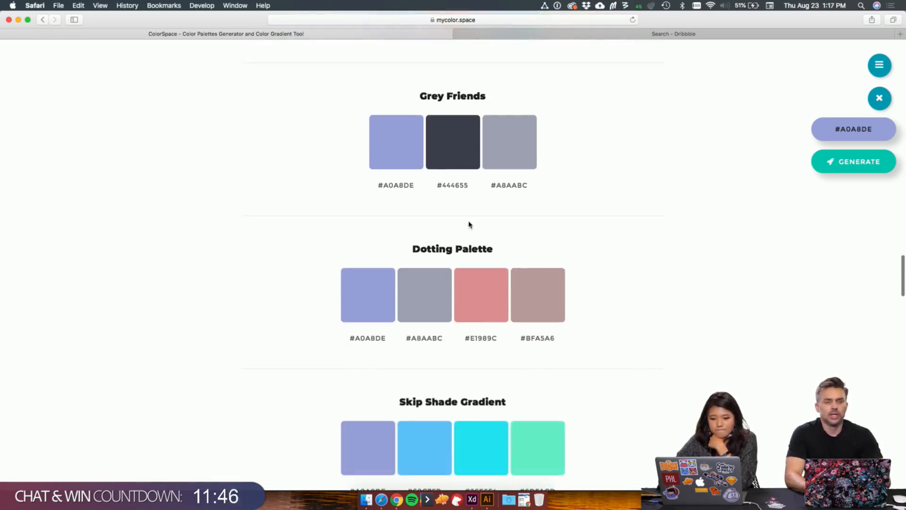
click(457, 186)
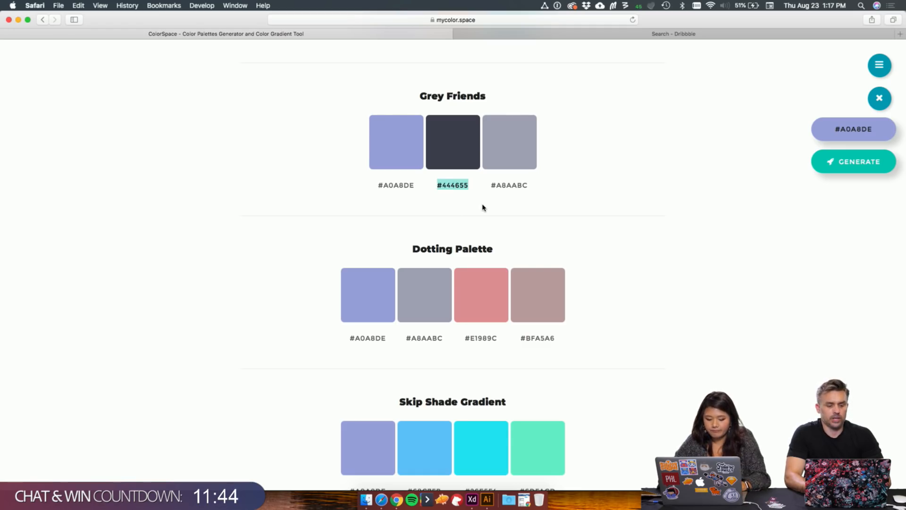
Step: Copy the cyan hex code #26E5F4 from the Skip Shade Gradient palette
scroll(492, 281, down, 12)
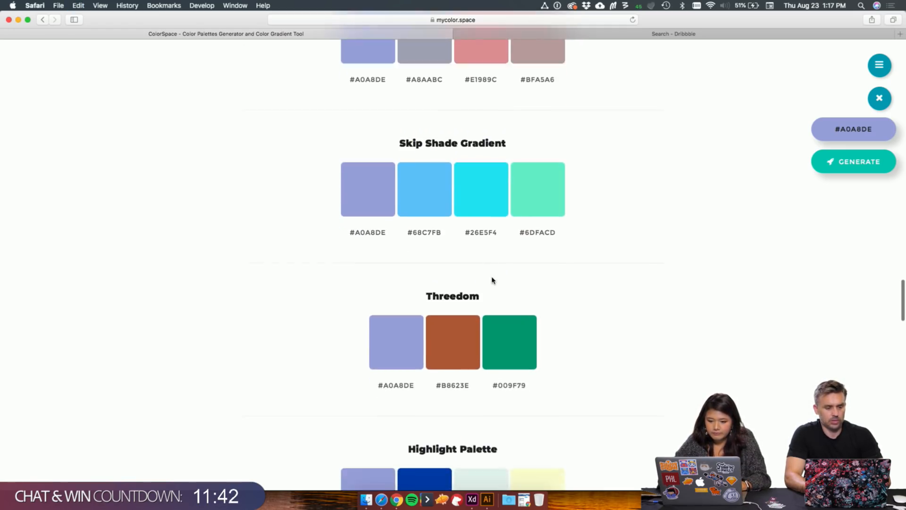
scroll(492, 281, down, 2)
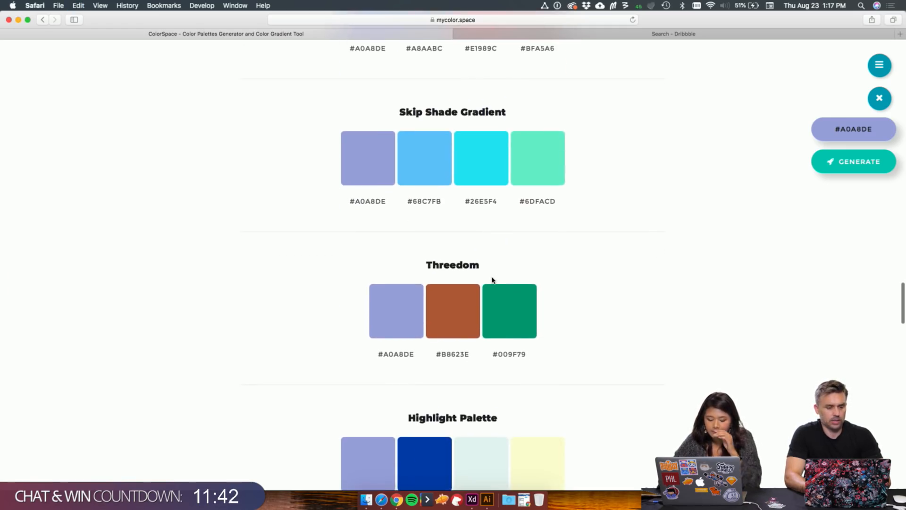
click(483, 202)
key(super+c)
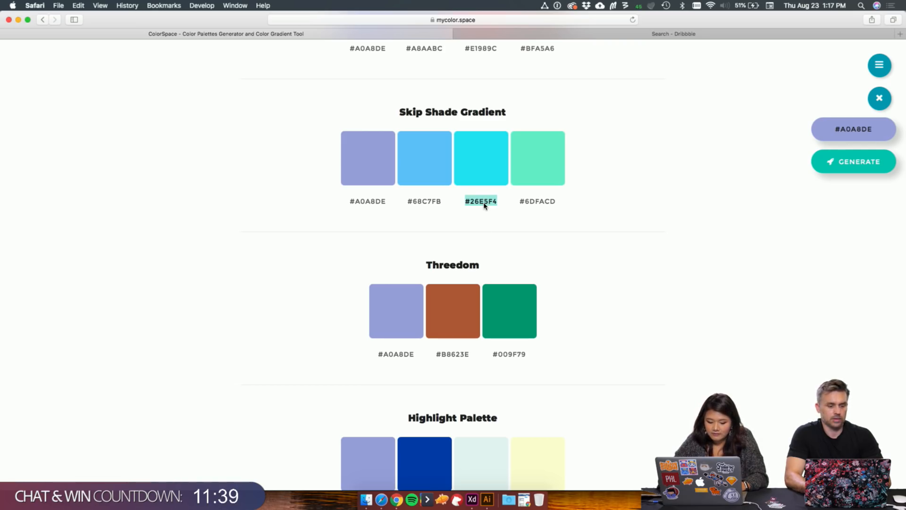
Step: Switch back to Adobe XD, try #26E5F4 on the black colour asset, and undo that change
click(473, 496)
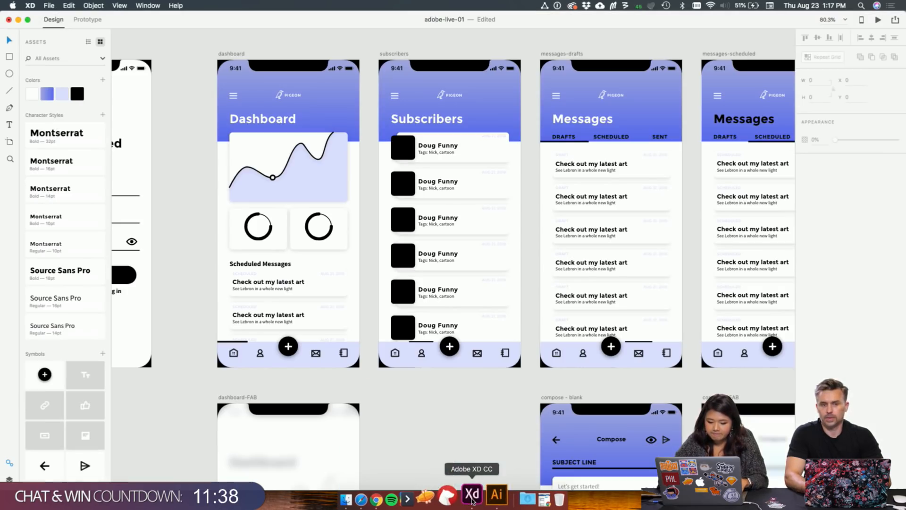
right_click(80, 98)
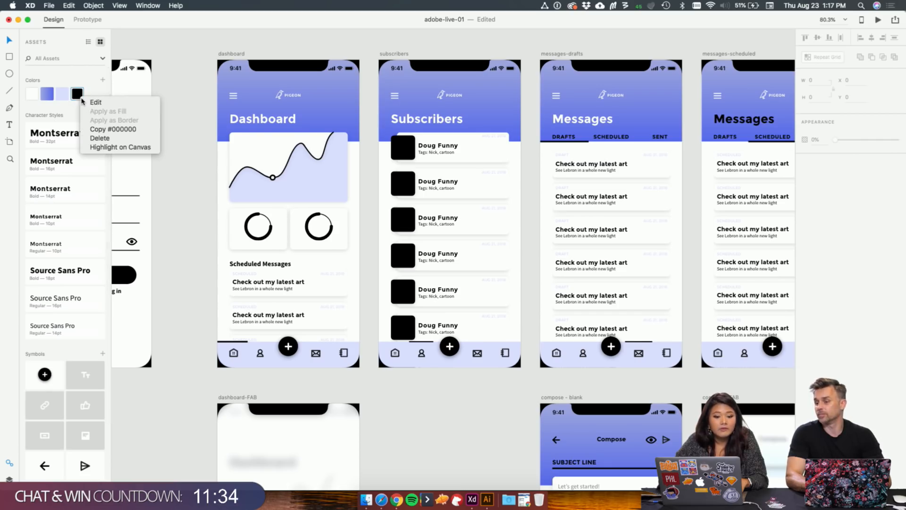
click(94, 103)
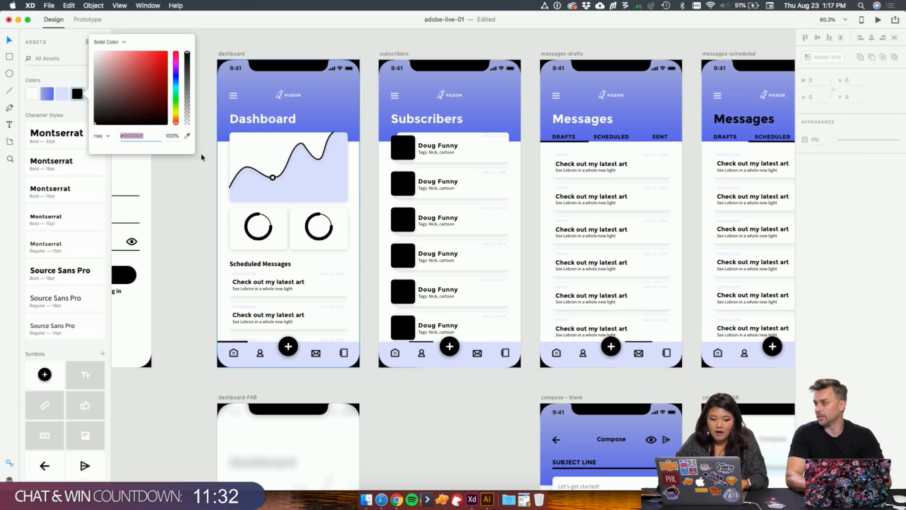
key(super+v)
key(Return)
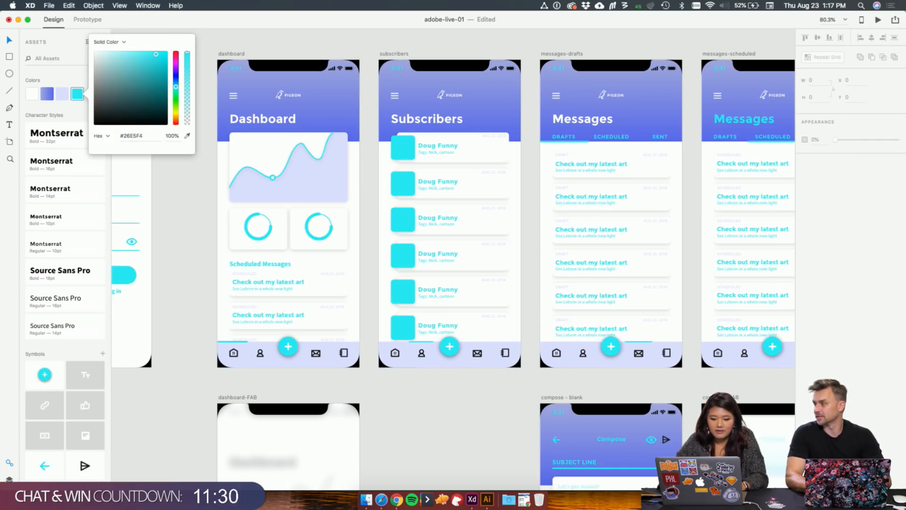
key(super+z)
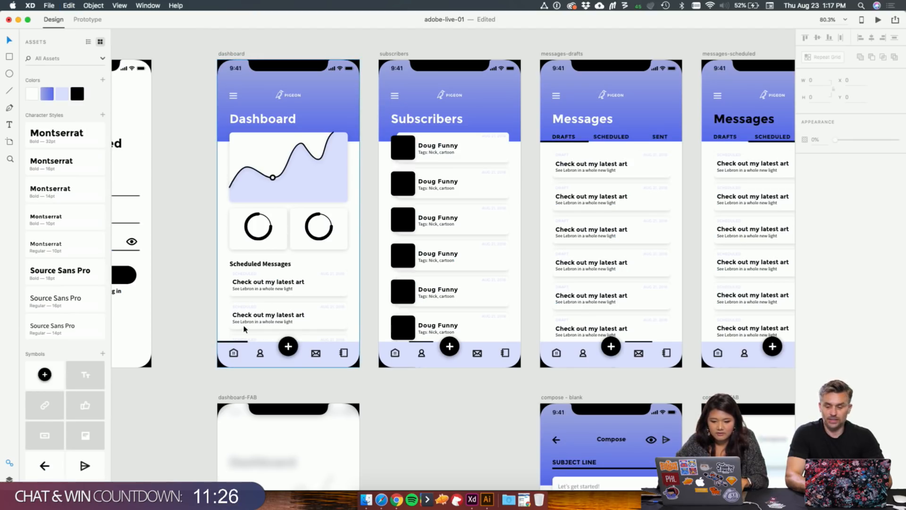
Step: Examine the recoloured dashboard and subscribers screens up close and alongside the neighbouring artboards
scroll(248, 295, down, 1)
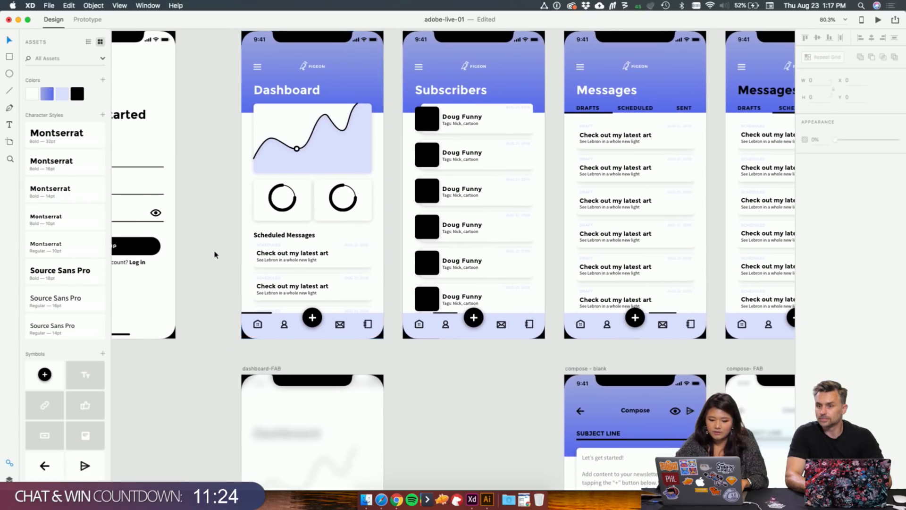
scroll(216, 256, up, 2)
scroll(313, 226, up, 5)
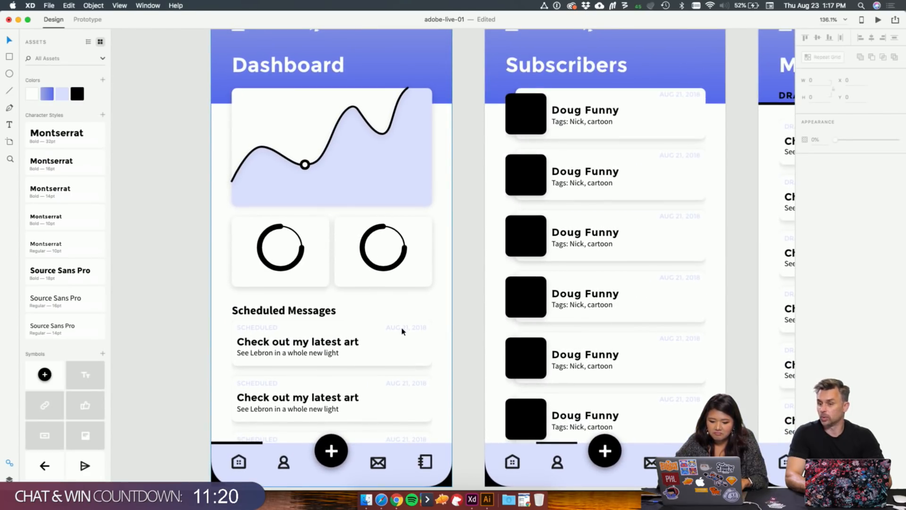
click(402, 332)
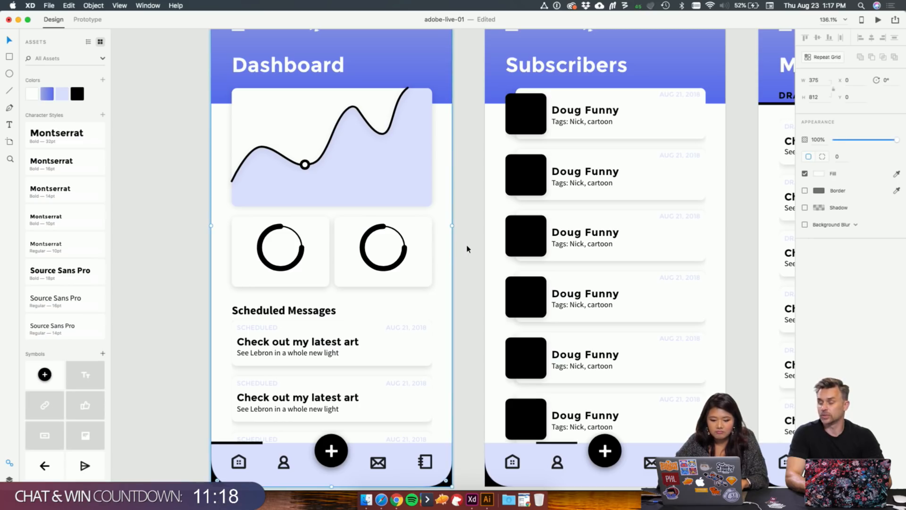
click(159, 288)
scroll(159, 288, up, 2)
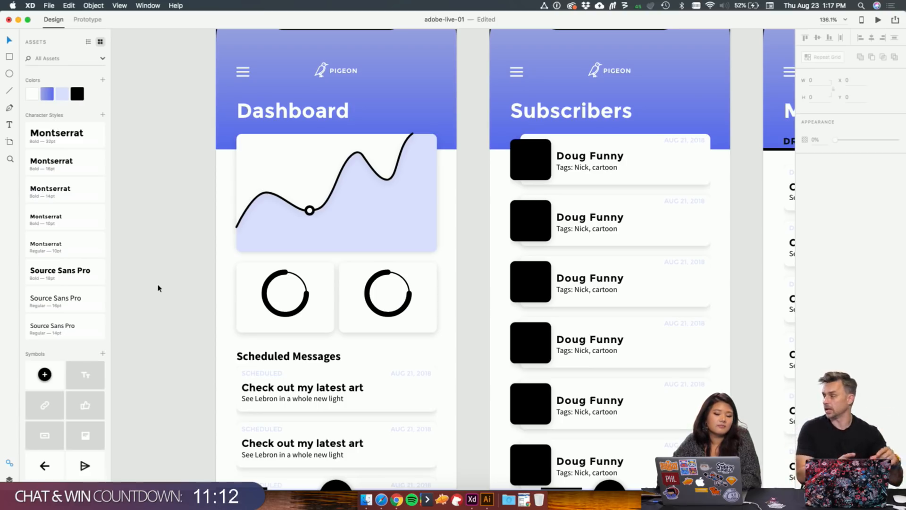
key(super+minus)
key(super+minus)
key(super+minus)
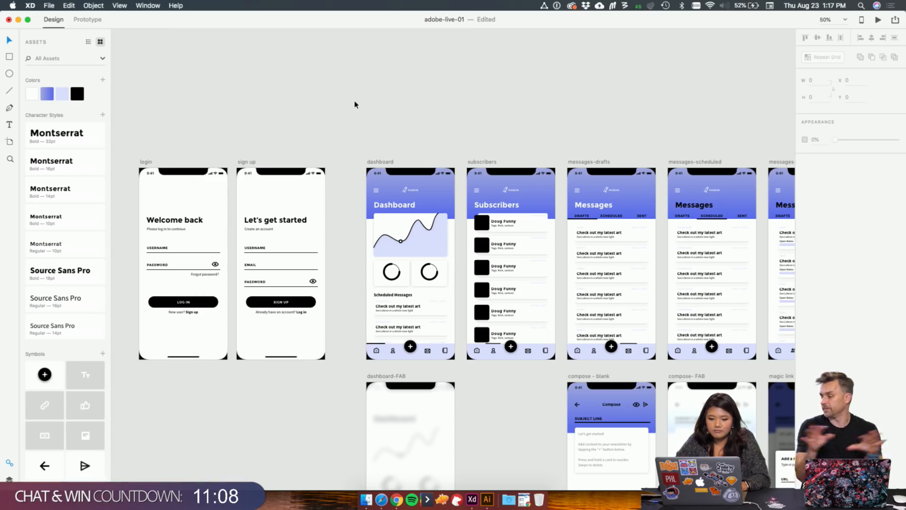
Step: Save the adobe-live-01 document
key(super+s)
scroll(337, 163, left, 1)
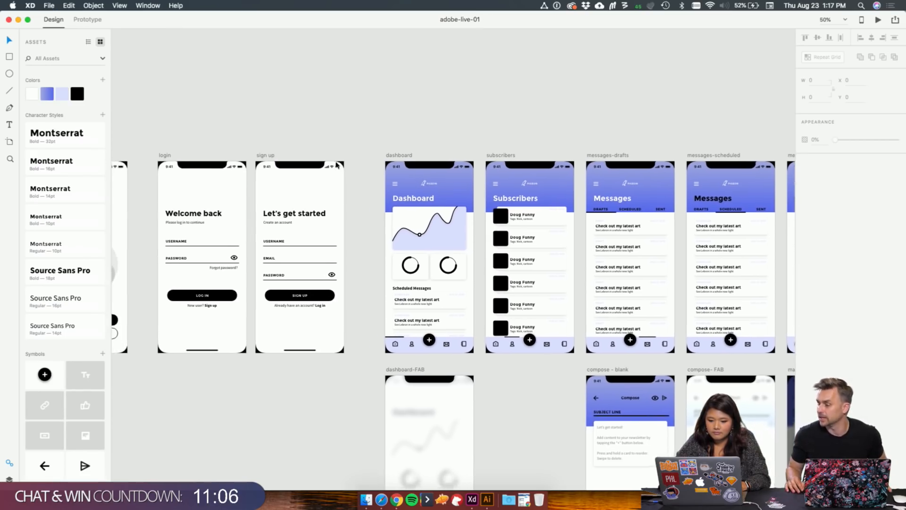
scroll(352, 163, right, 2)
scroll(351, 164, up, 2)
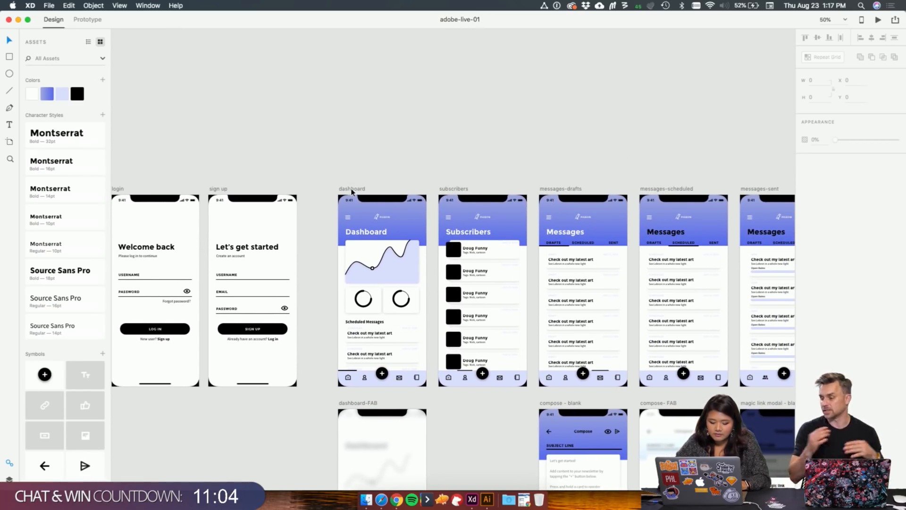
Step: Try placing the dashboard artboard above the row of screens, and undo that change
drag(351, 190, 355, 33)
key(super+z)
click(307, 70)
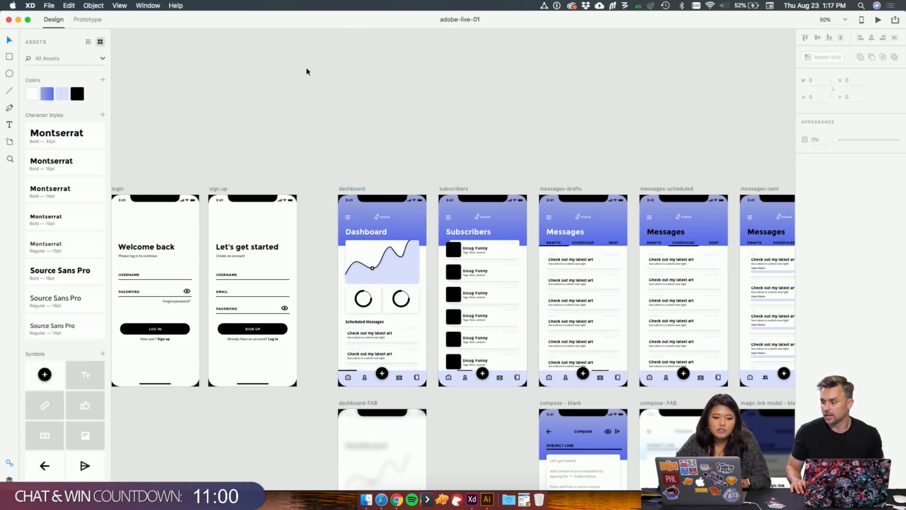
Step: Open the recent document adobe-live-02 and enlarge its window to fill the screen
click(50, 10)
mouse_move(71, 35)
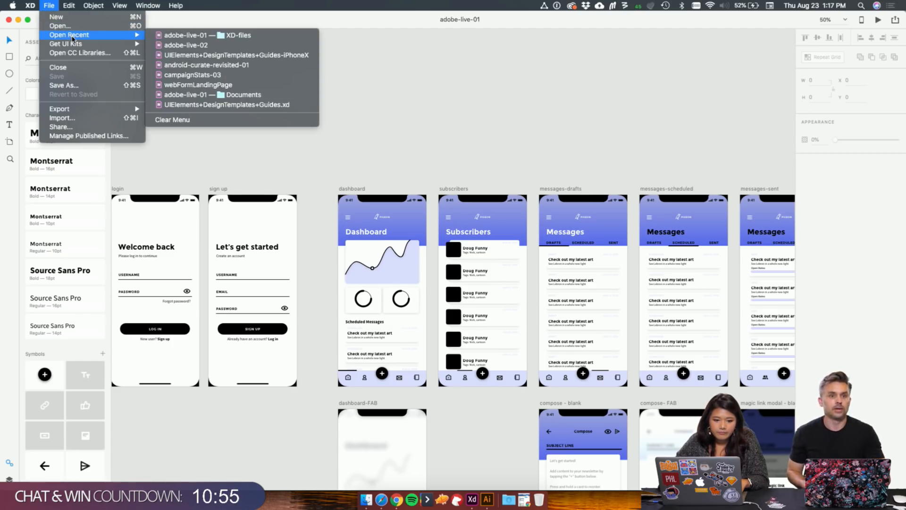
click(179, 46)
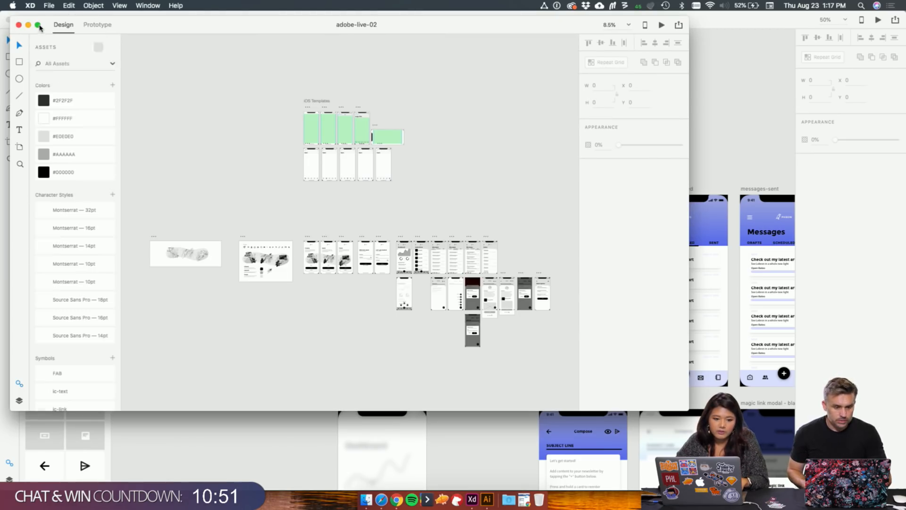
mouse_move(38, 26)
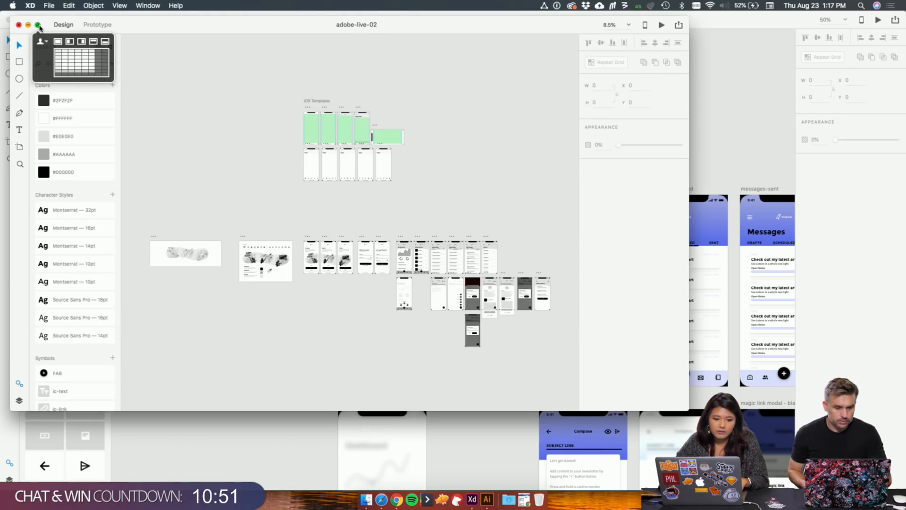
click(58, 43)
Step: Examine the greyscale dashboard, subscribers and messages screens in adobe-live-02, and close that document
scroll(350, 232, up, 5)
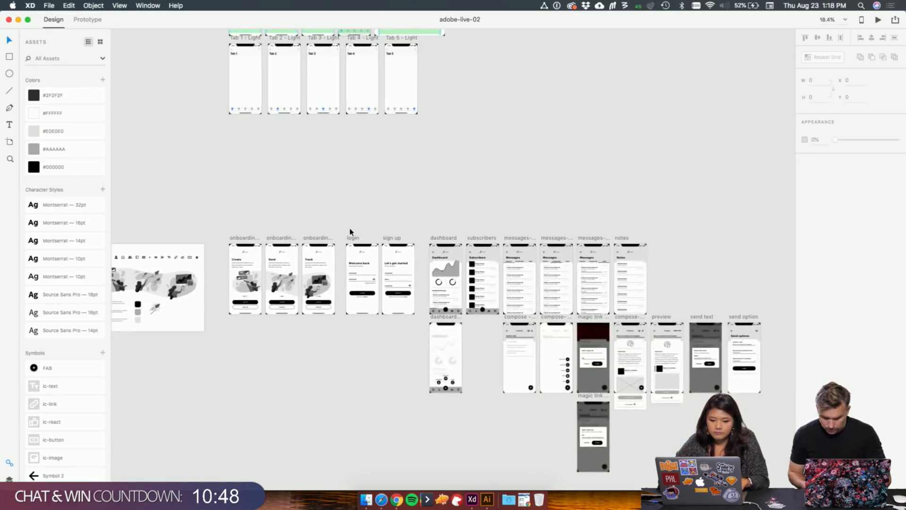
scroll(350, 232, up, 10)
scroll(683, 286, right, 5)
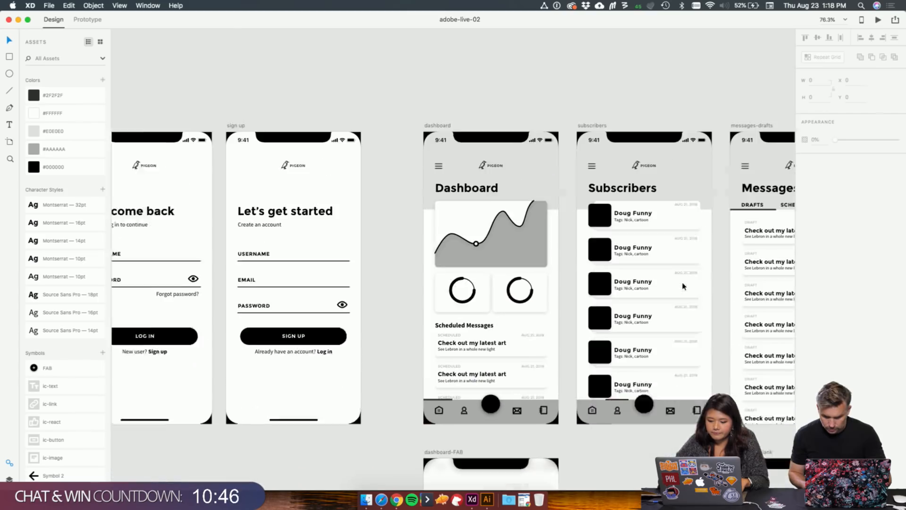
scroll(683, 286, right, 3)
scroll(683, 286, down, 1)
scroll(510, 419, down, 4)
scroll(509, 419, right, 2)
scroll(520, 419, up, 2)
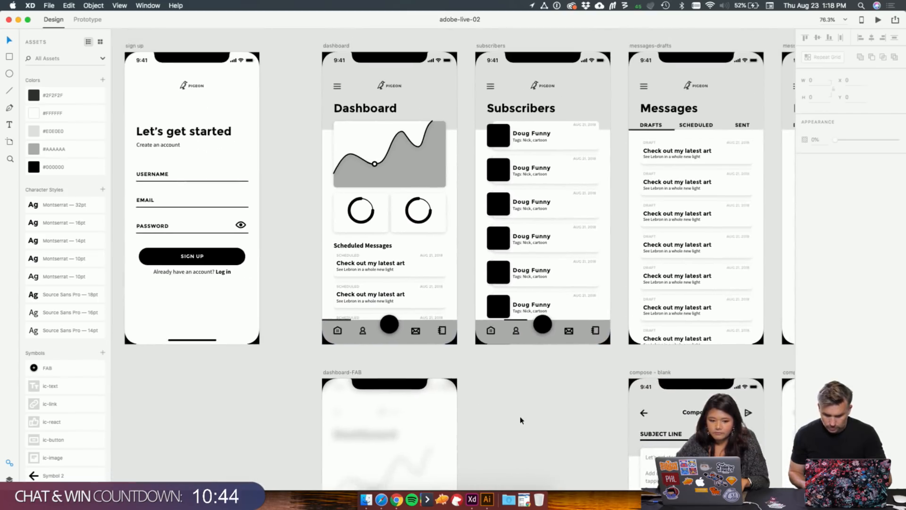
click(446, 386)
click(485, 379)
scroll(484, 378, up, 2)
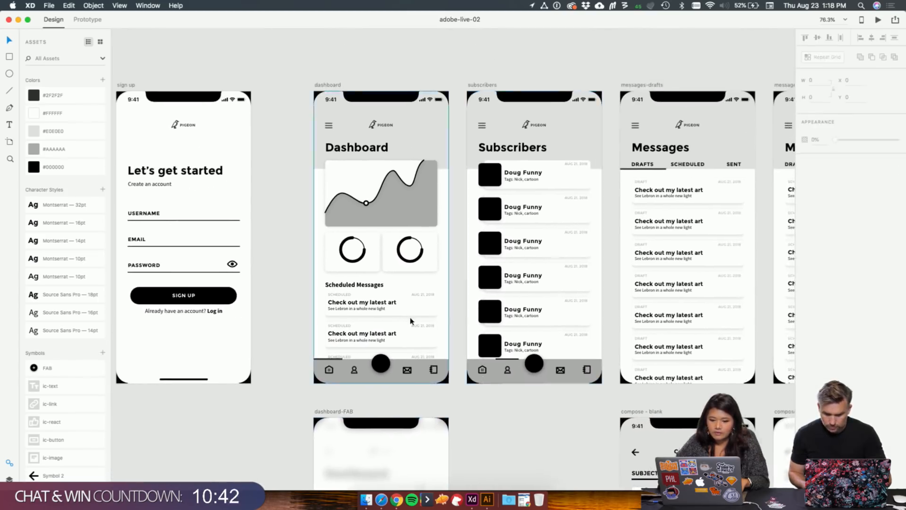
scroll(411, 321, up, 3)
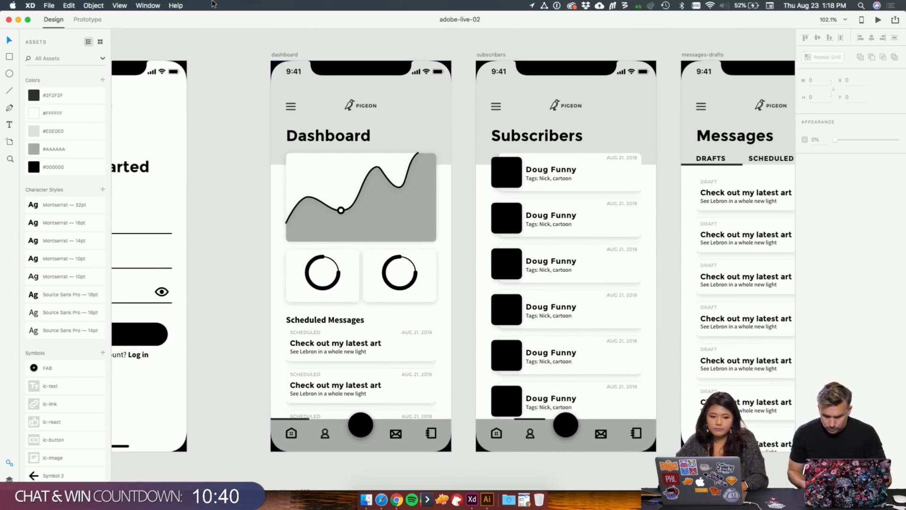
click(18, 19)
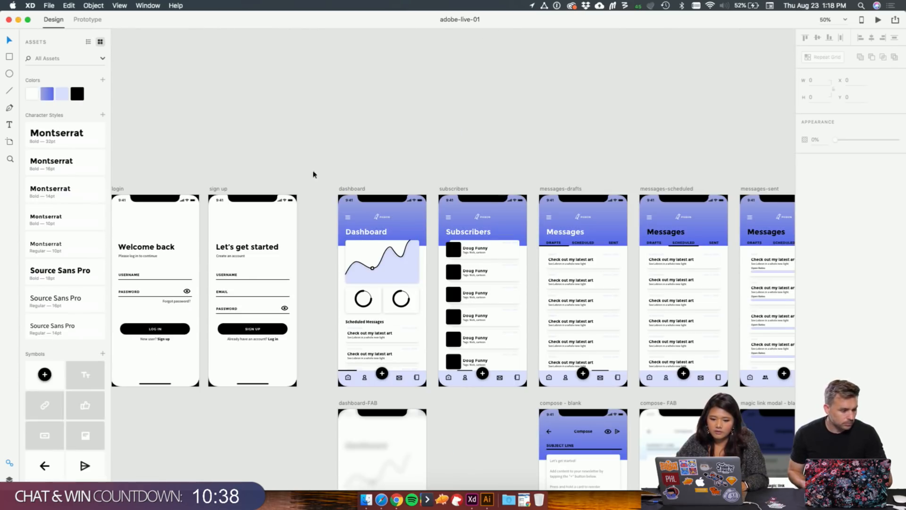
Step: Duplicate the dashboard artboard and place the copy directly above the original at Y -1067
click(356, 190)
drag(356, 190, 378, 20)
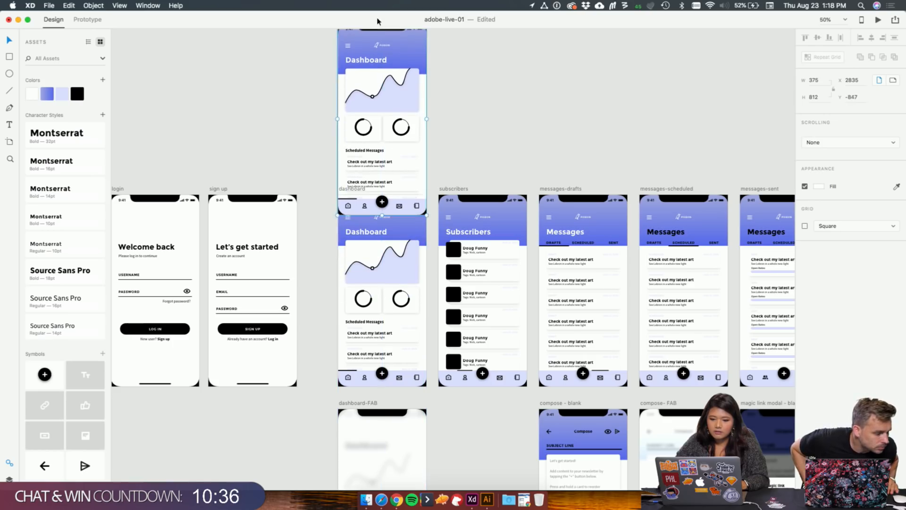
scroll(414, 81, up, 3)
scroll(414, 80, up, 3)
key(shift+Up)
key(shift+Up)
key(shift+Up)
key(shift+Up)
key(shift+Up)
key(shift+Up)
key(shift+Up)
key(shift+Up)
key(shift+Up)
key(shift+Up)
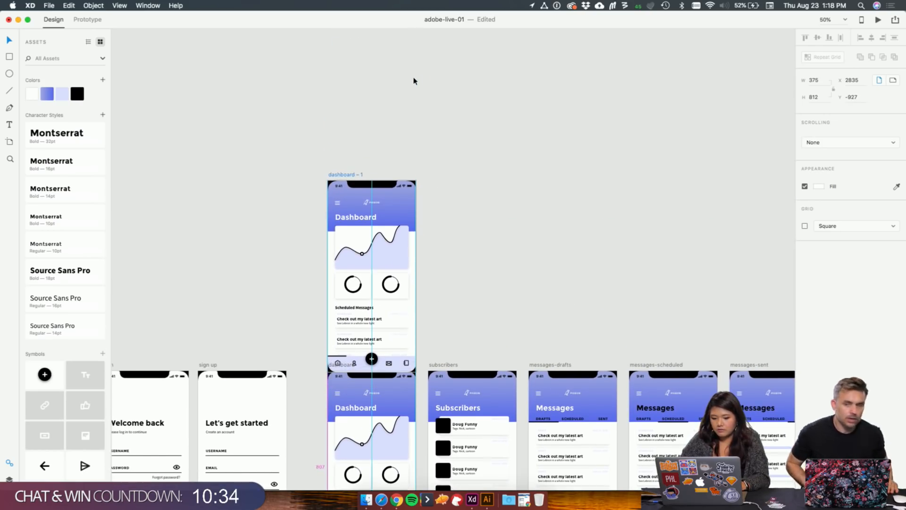
key(shift+Up)
key(shift+Up)
key(shift+Up)
key(shift+Up)
key(shift+Up)
key(shift+Up)
key(shift+Up)
key(shift+Up)
key(shift+Up)
key(shift+Up)
key(shift+Up)
key(shift+Up)
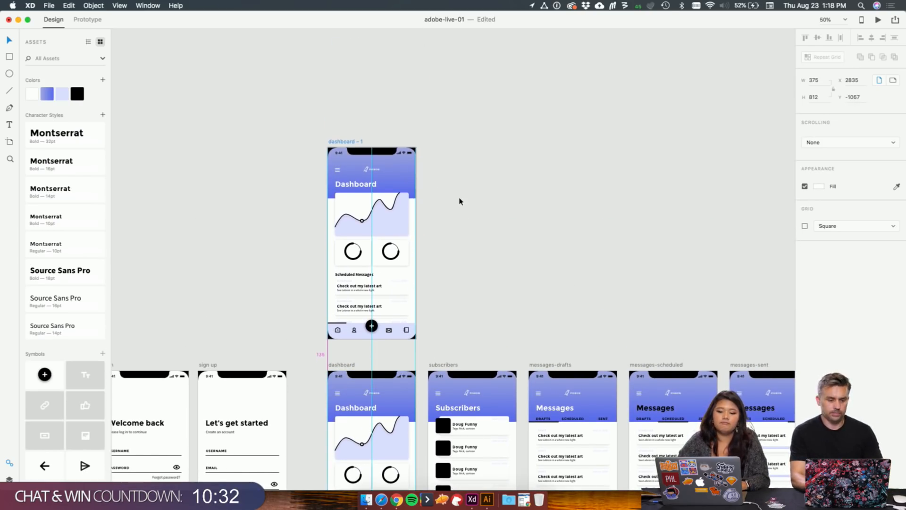
click(460, 202)
Step: Hide the nav bar group in the duplicated dashboard artboard
click(412, 214)
click(9, 478)
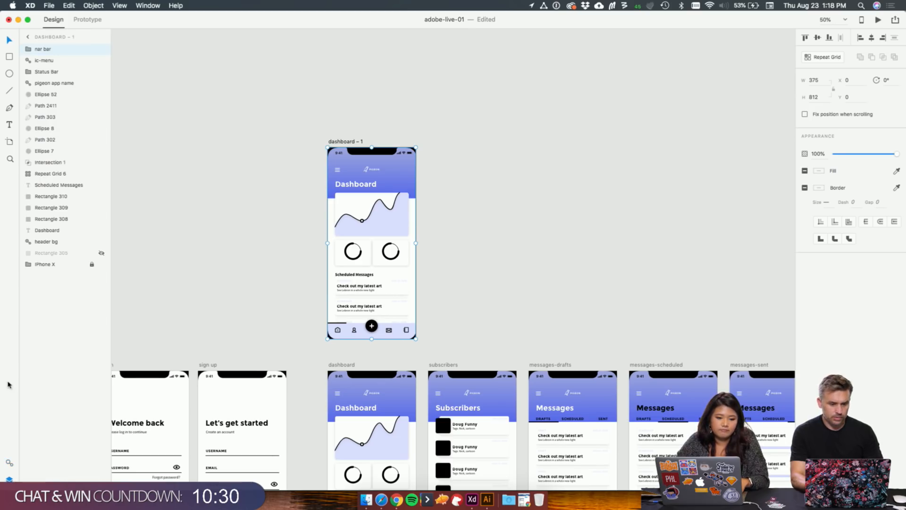
click(102, 50)
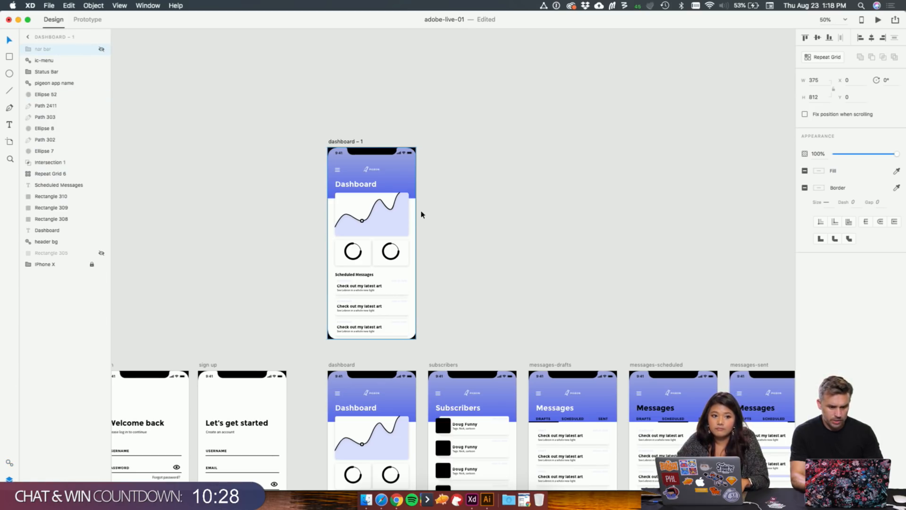
scroll(404, 204, up, 5)
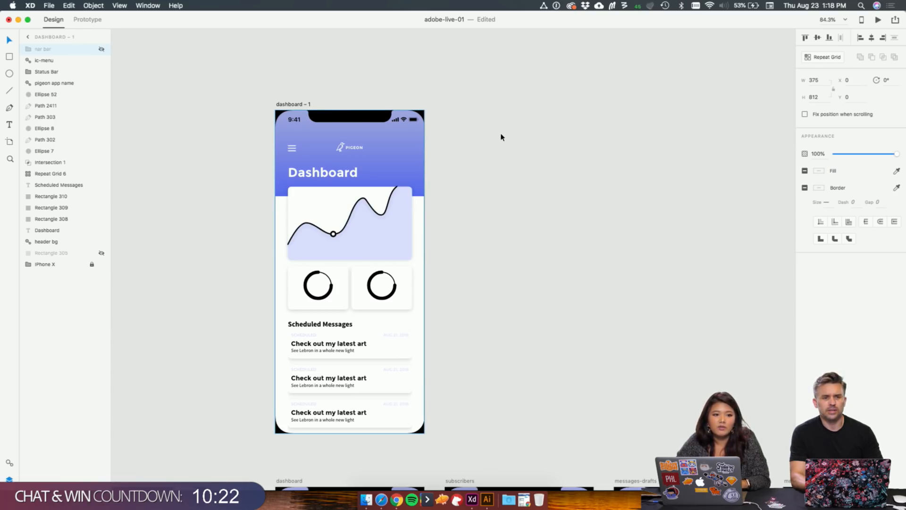
scroll(501, 137, down, 5)
scroll(508, 179, down, 5)
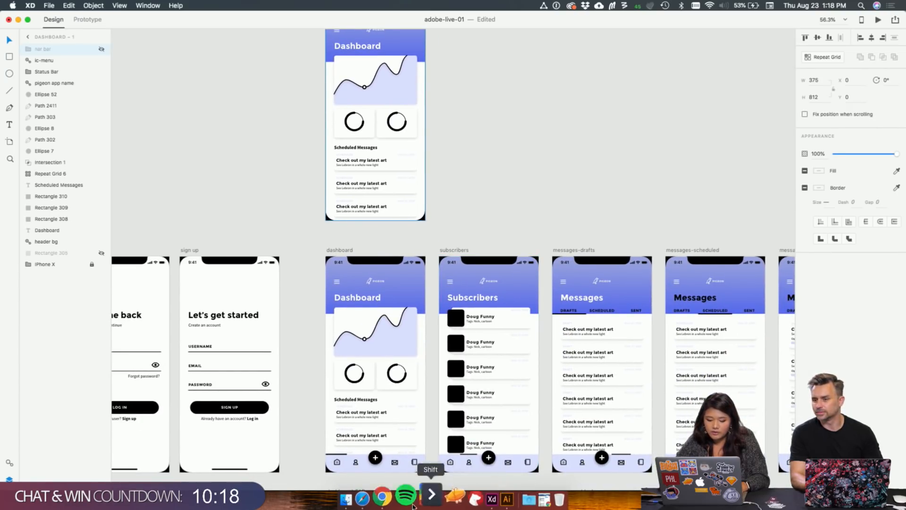
Step: Switch to ColorSpace in Safari and select the hex code #A0A8DE in the Skip Shade Gradient palette
click(363, 496)
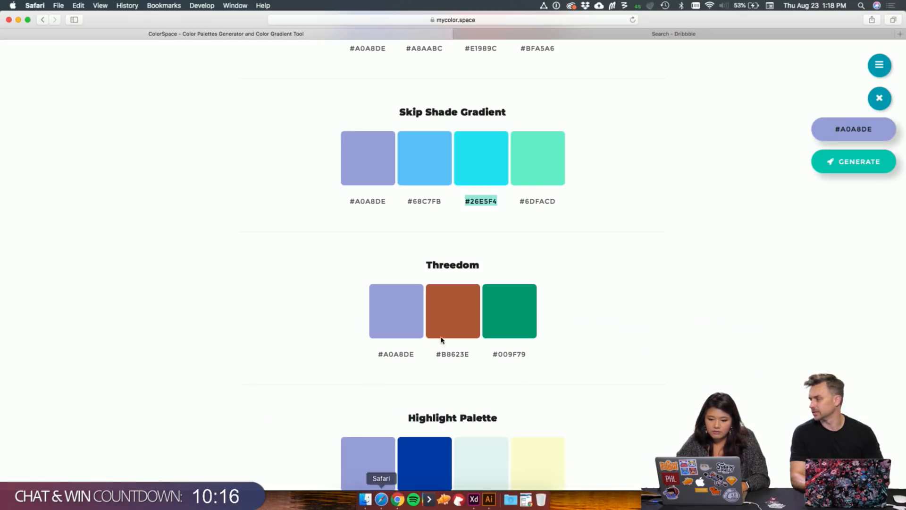
drag(386, 204, 359, 206)
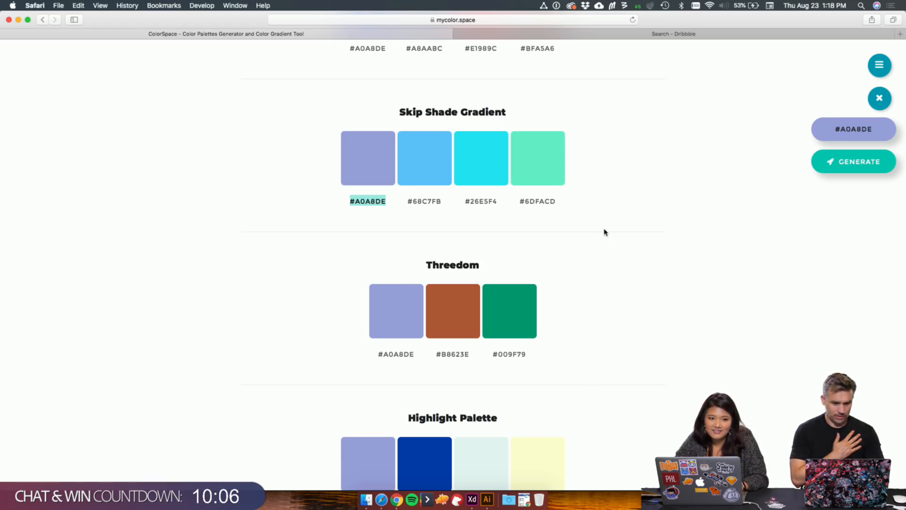
scroll(520, 301, down, 1)
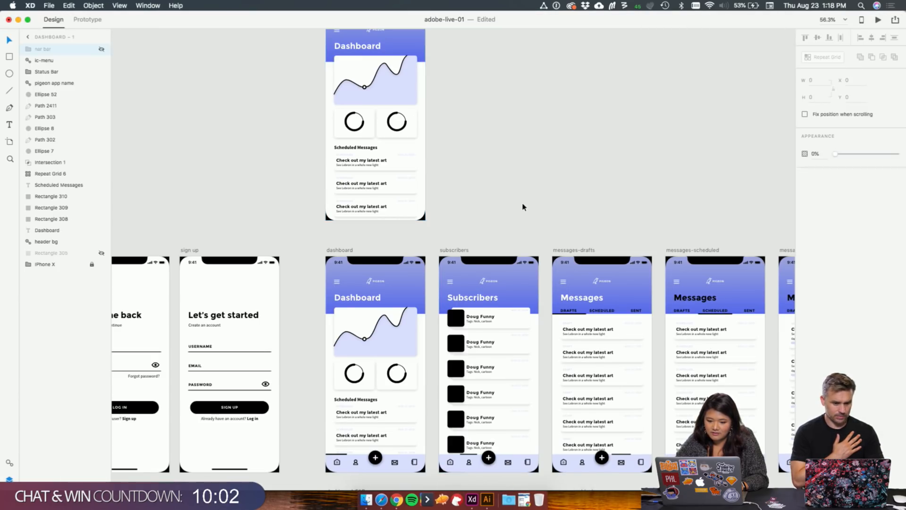
Step: Switch back to Adobe XD and examine the dashboard copy and the login and sign up screens
click(491, 208)
scroll(490, 210, up, 5)
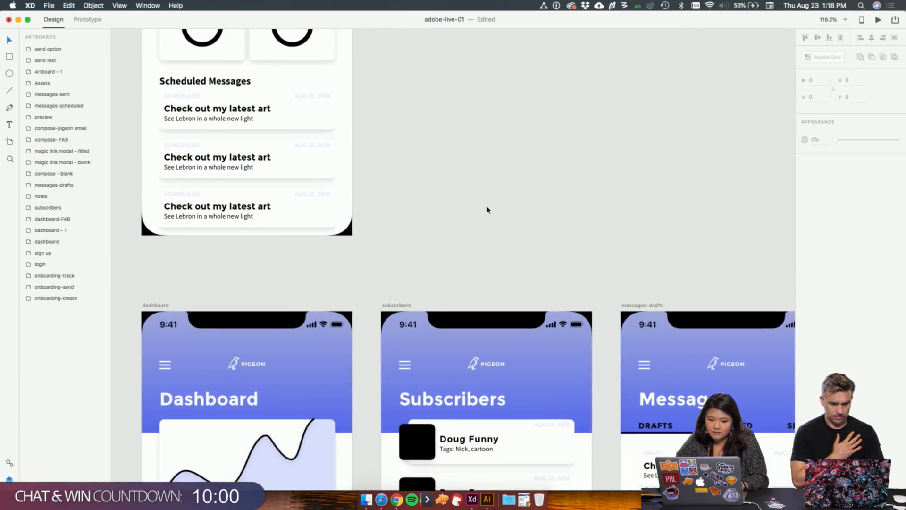
scroll(373, 168, up, 3)
scroll(437, 178, up, 4)
scroll(397, 136, left, 2)
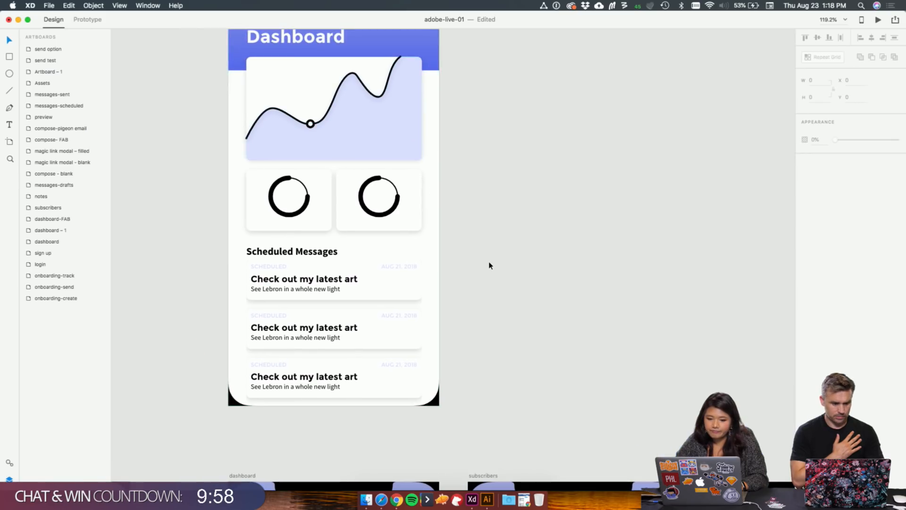
scroll(488, 263, up, 3)
scroll(487, 263, down, 10)
scroll(489, 265, left, 8)
scroll(490, 265, up, 2)
scroll(489, 265, right, 3)
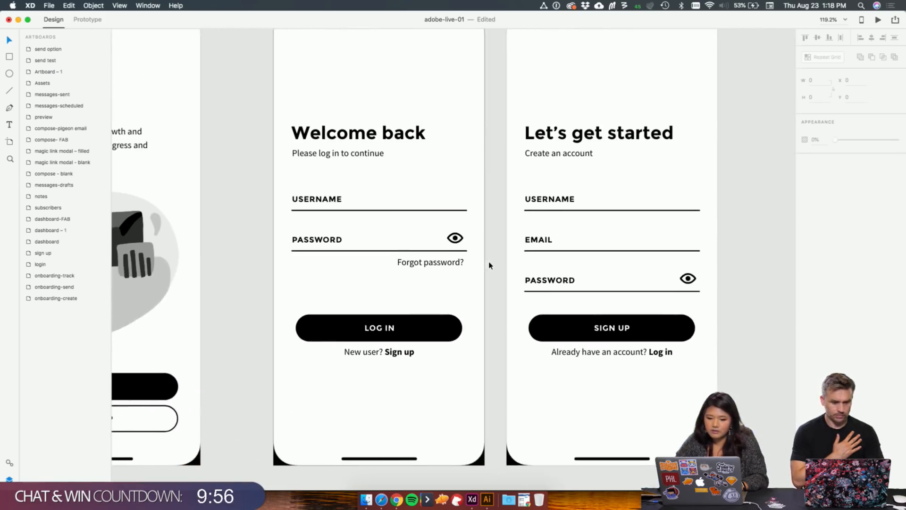
Step: Fill the SIGN UP button and the LOG IN button with the blue gradient colour asset
scroll(406, 143, up, 3)
scroll(406, 143, right, 2)
click(409, 360)
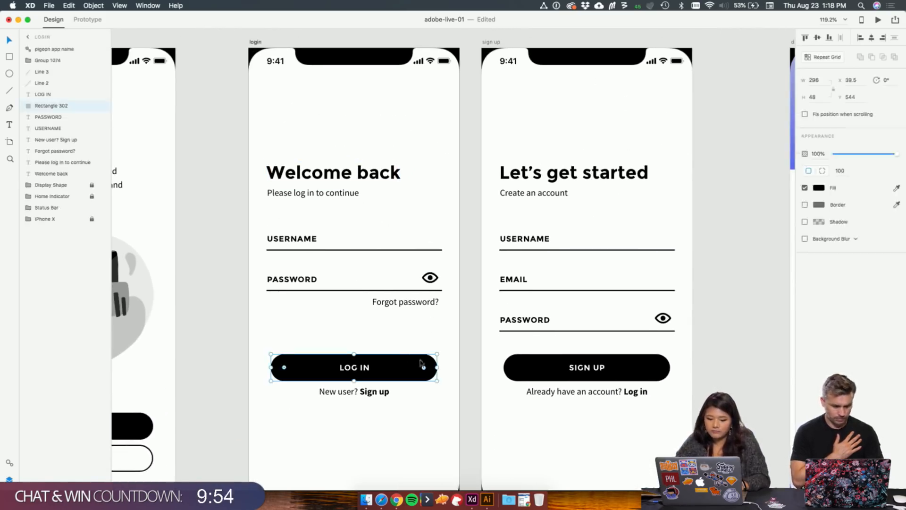
click(524, 373)
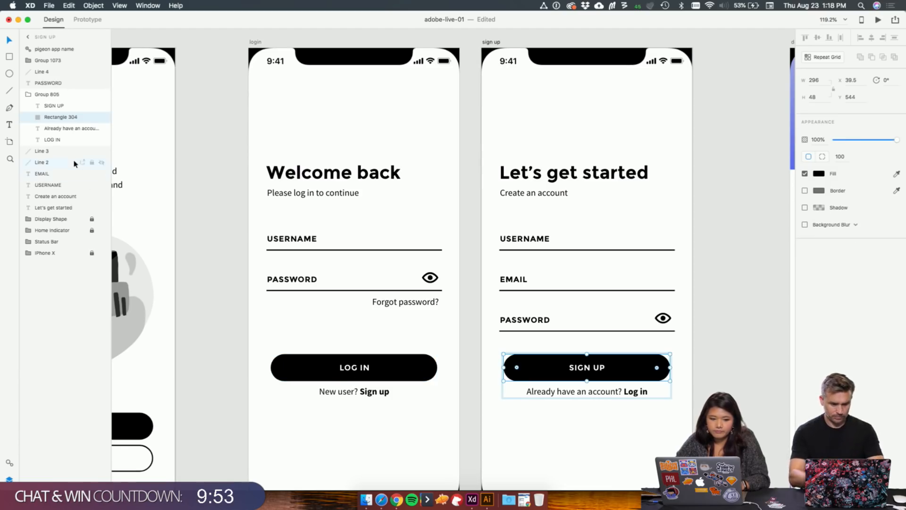
click(9, 462)
click(47, 94)
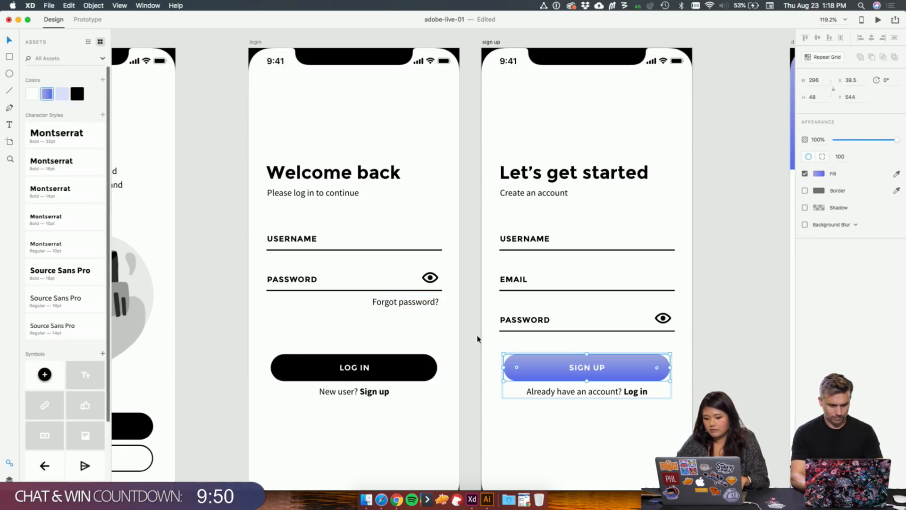
scroll(490, 348, right, 3)
click(351, 365)
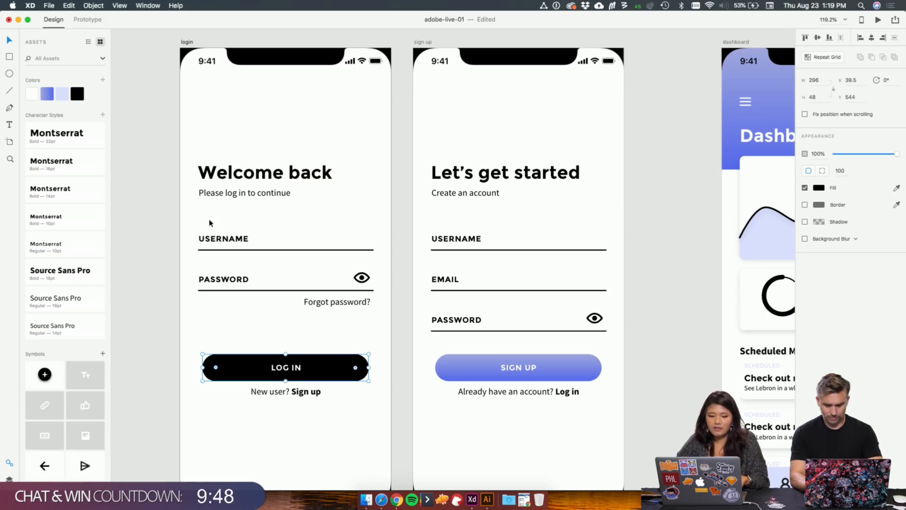
click(47, 94)
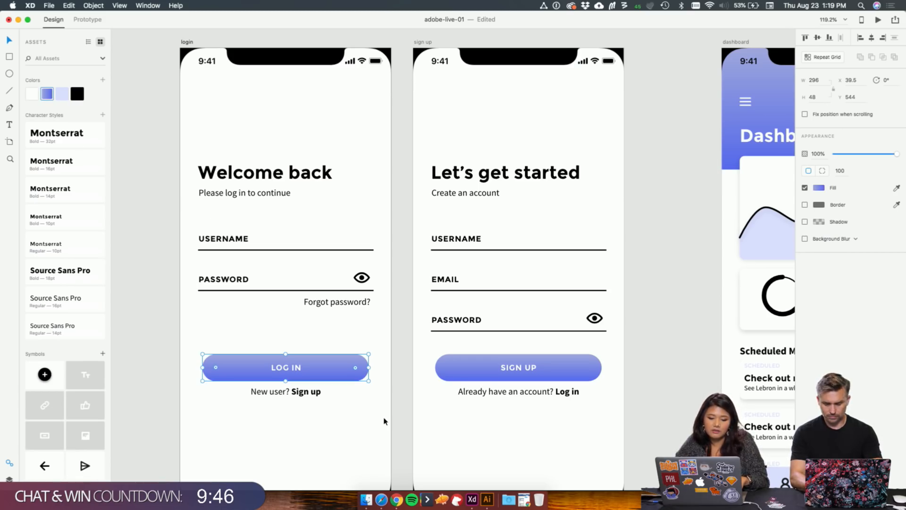
Step: Fill the LOG IN buttons on the Track, Send and Create onboarding screens with the blue gradient colour asset
scroll(342, 261, left, 10)
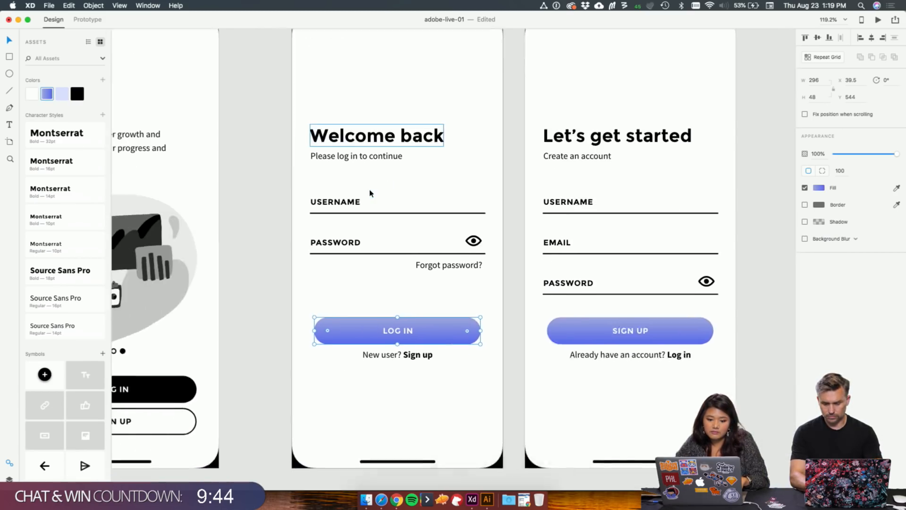
scroll(370, 193, left, 10)
scroll(676, 348, down, 3)
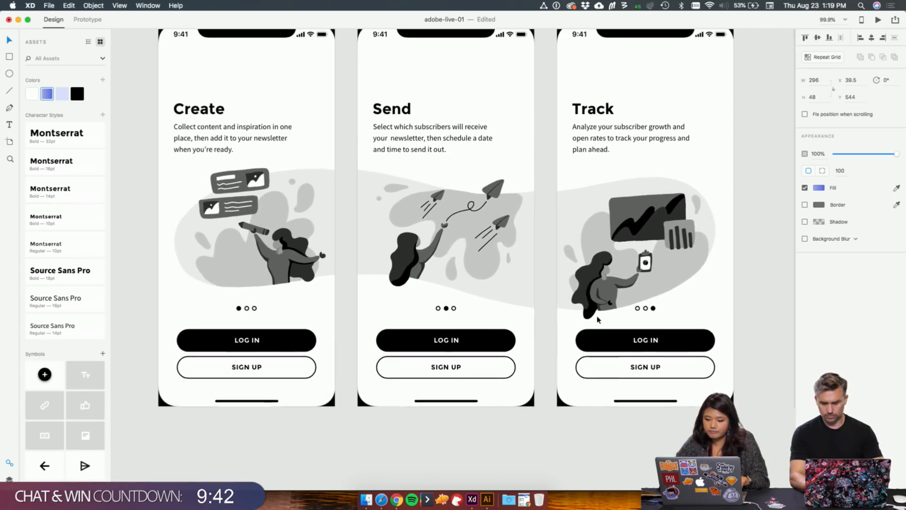
click(676, 349)
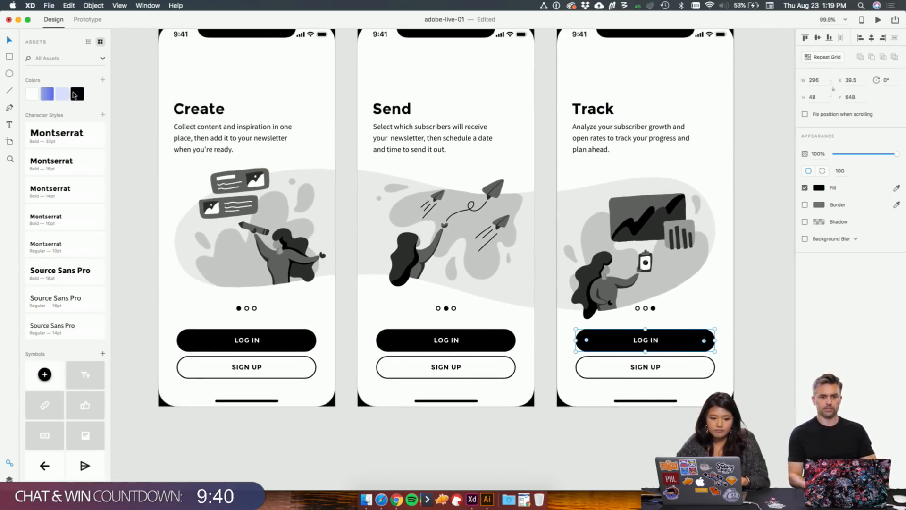
click(47, 96)
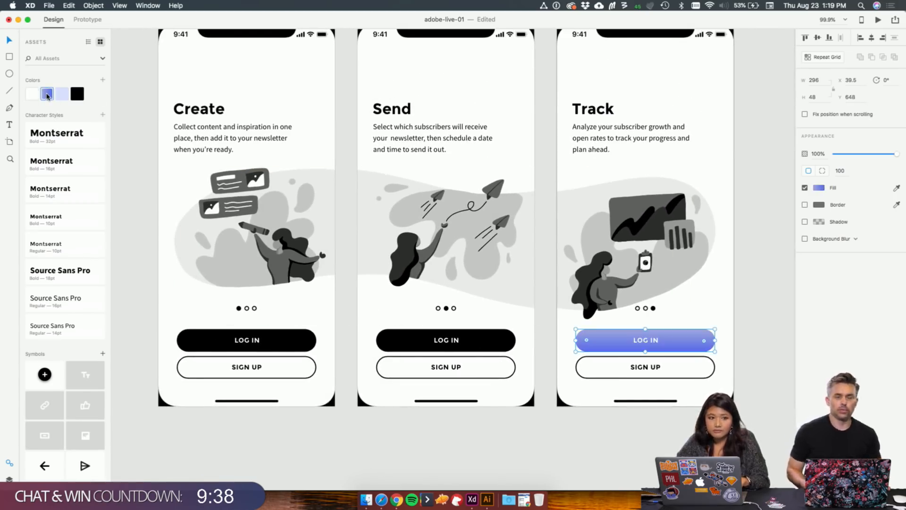
click(401, 344)
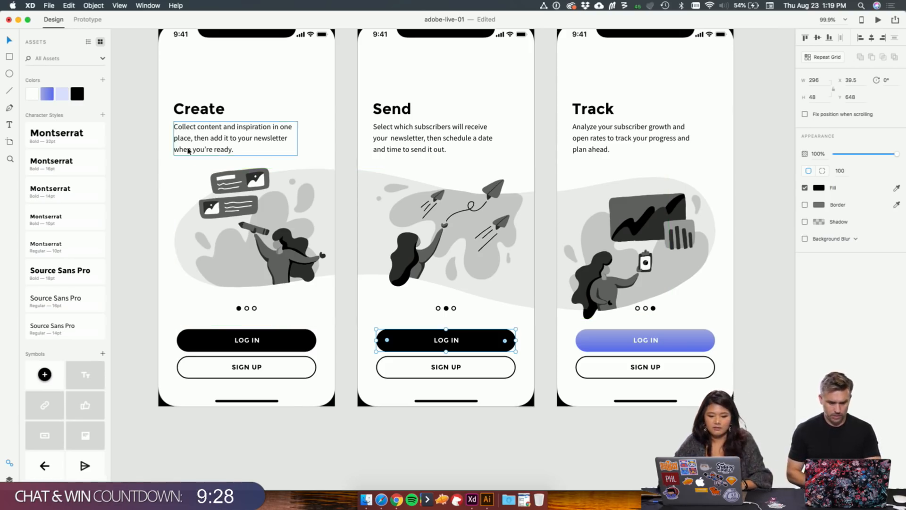
click(46, 94)
click(285, 350)
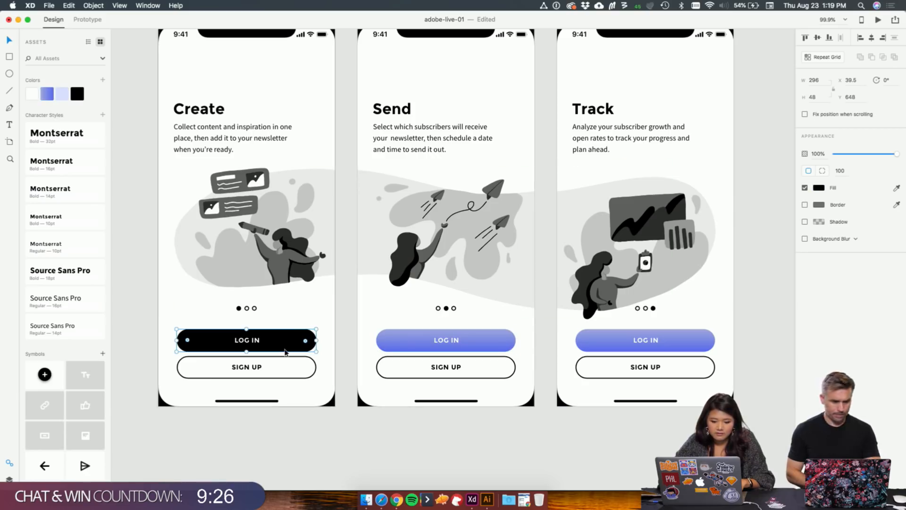
click(46, 96)
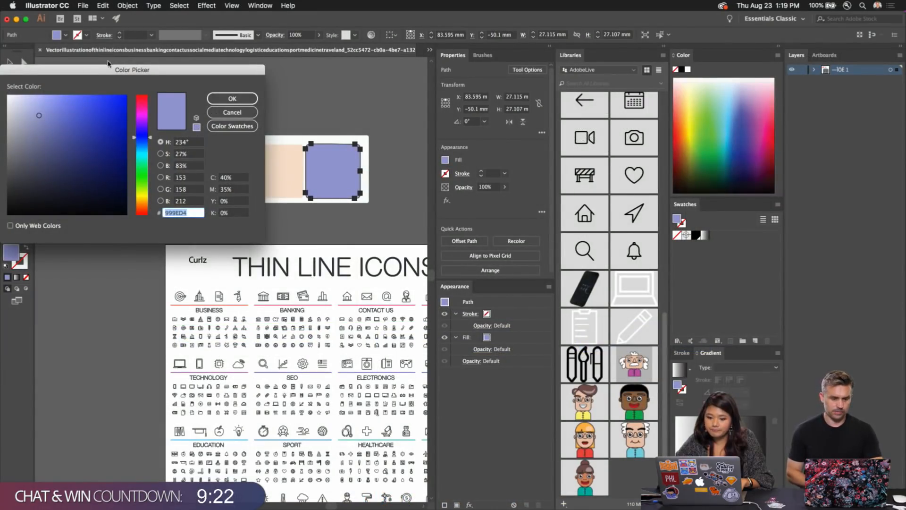
Step: Switch to Illustrator and read the periwinkle square's hex code in the Color Picker, then cancel it
drag(105, 72, 497, 79)
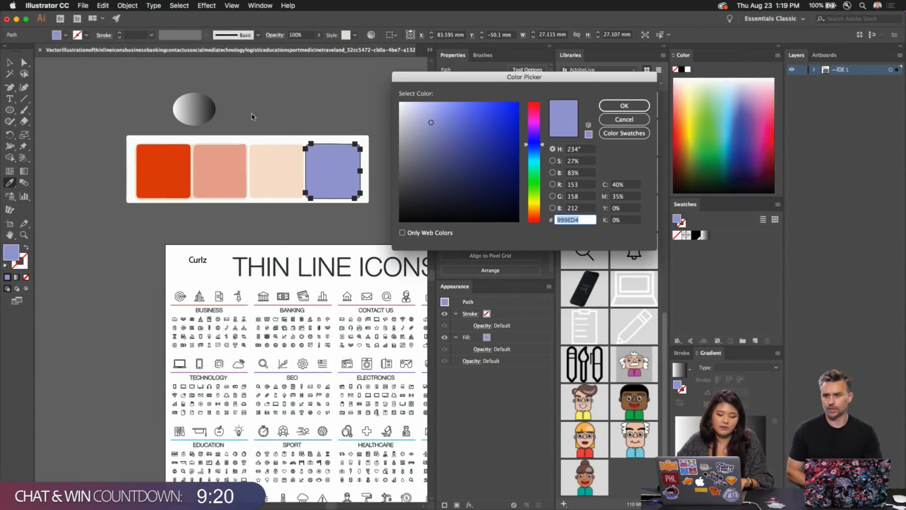
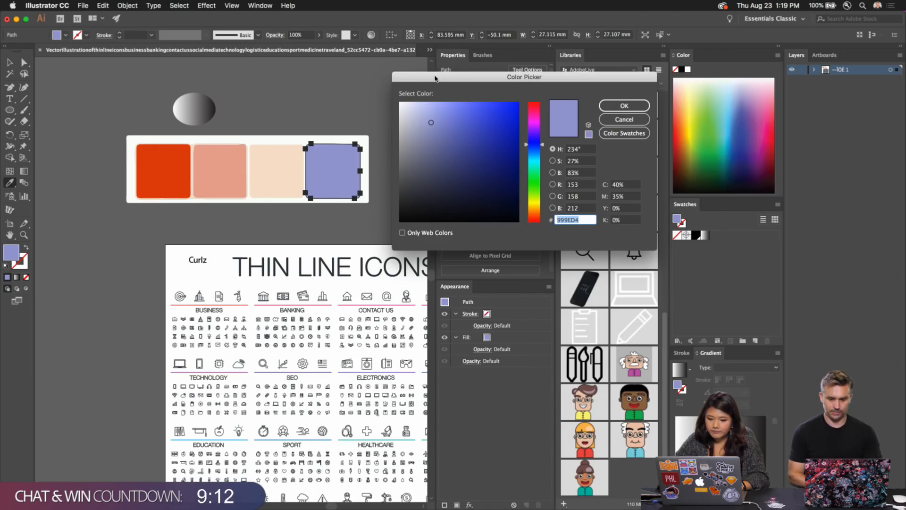
mouse_move(436, 74)
mouse_down()
mouse_move(391, 72)
mouse_move(427, 86)
mouse_up()
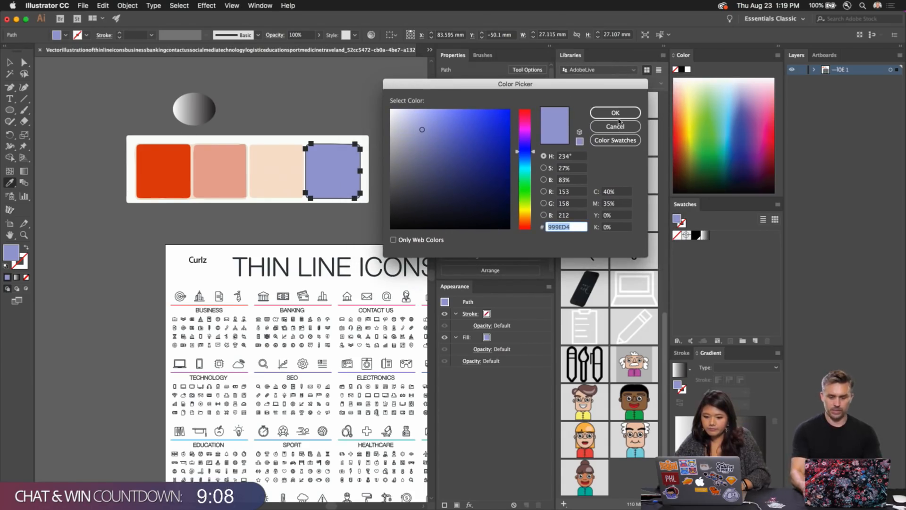
click(618, 127)
Step: Delete the black-and-white gradient ellipse above the colour palette
click(5, 63)
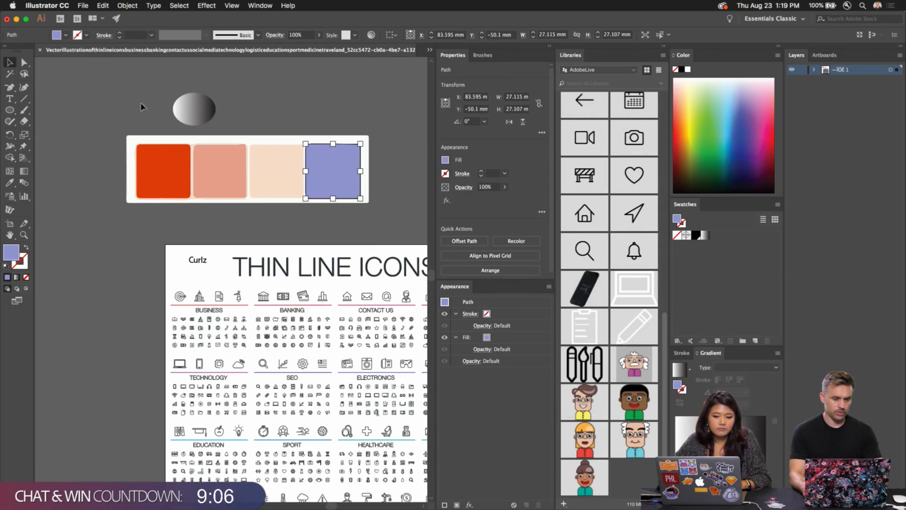
click(185, 111)
key(Delete)
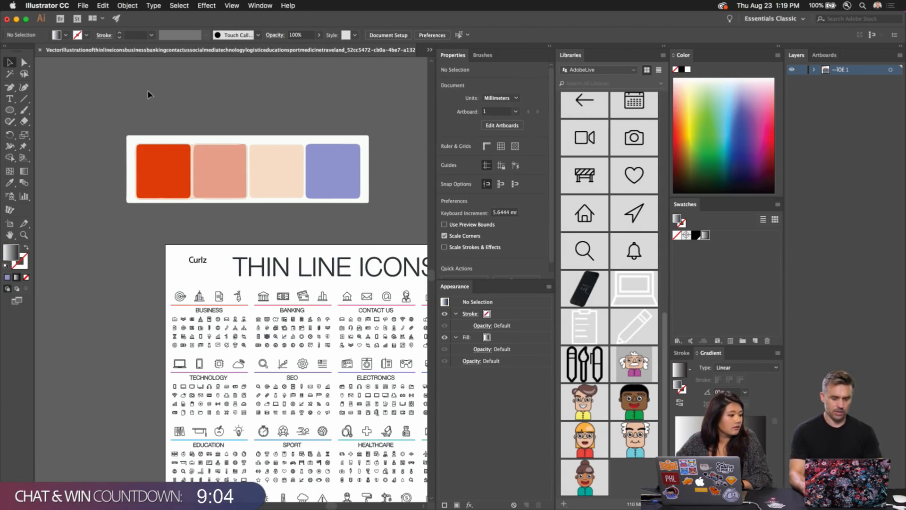
Step: Move the periwinkle and orange-red squares out of the palette and set them apart in the empty space above it
scroll(148, 94, down, 3)
scroll(148, 95, up, 7)
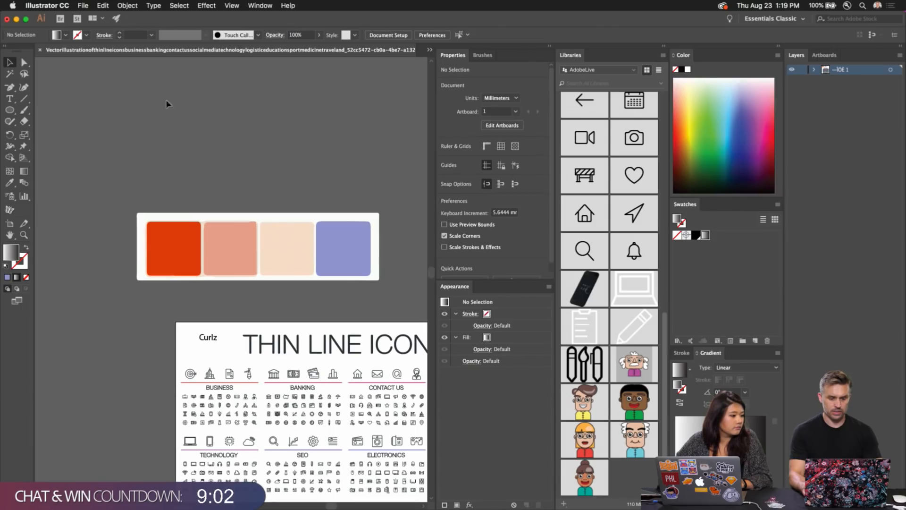
drag(353, 256, 171, 120)
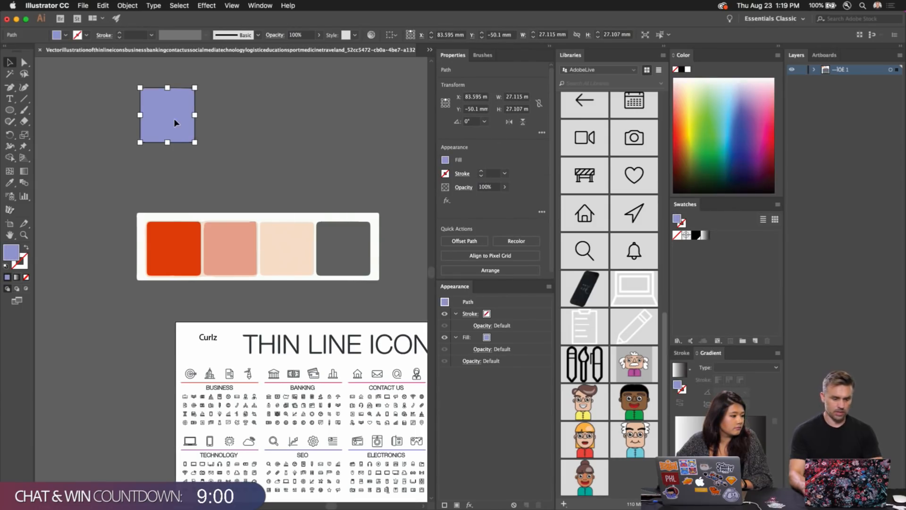
click(169, 266)
drag(169, 265, 387, 129)
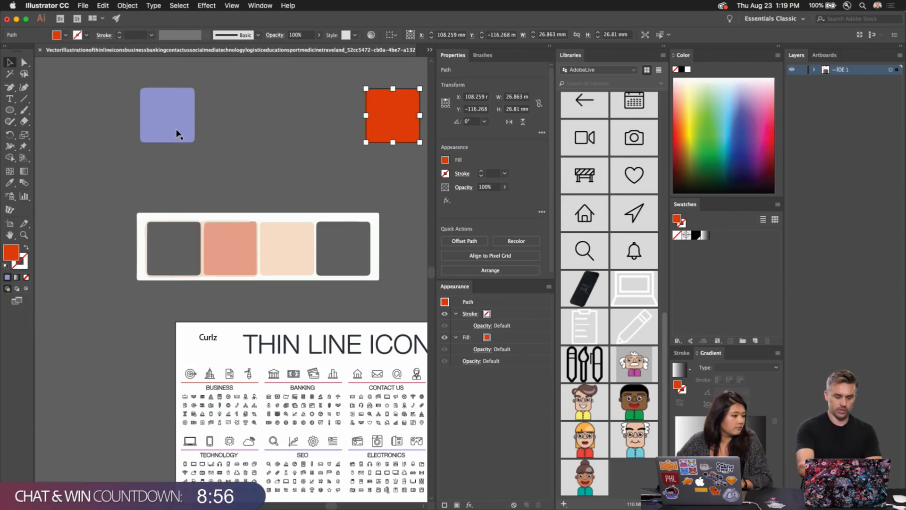
Step: Blend the periwinkle square into the orange-red square with the Blend tool
shift+click(176, 134)
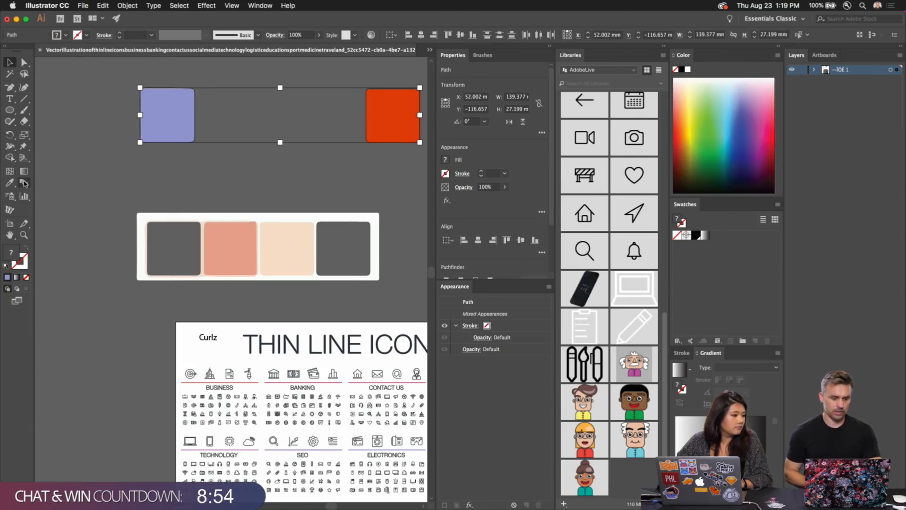
click(24, 183)
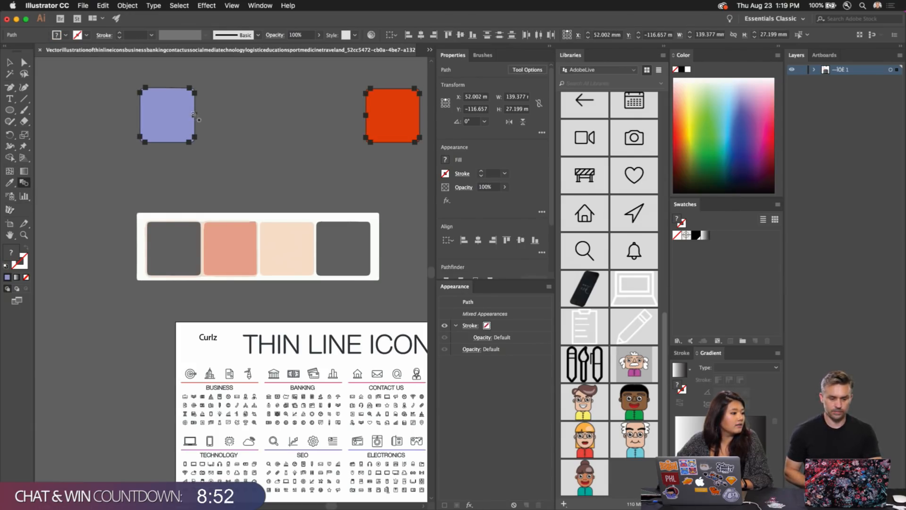
click(196, 116)
click(368, 116)
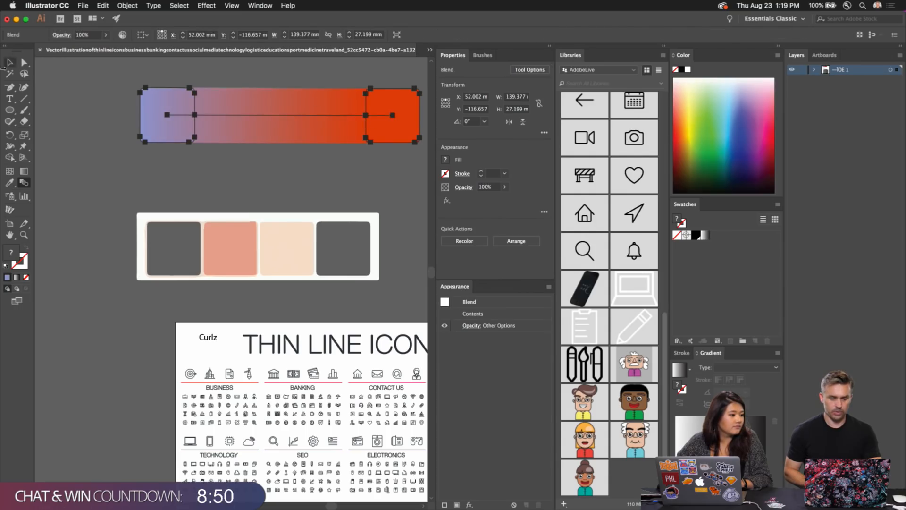
Step: Preview the blend with Specified Steps spacing set to 3, then cancel the options and deselect the blend
click(10, 62)
double_click(25, 183)
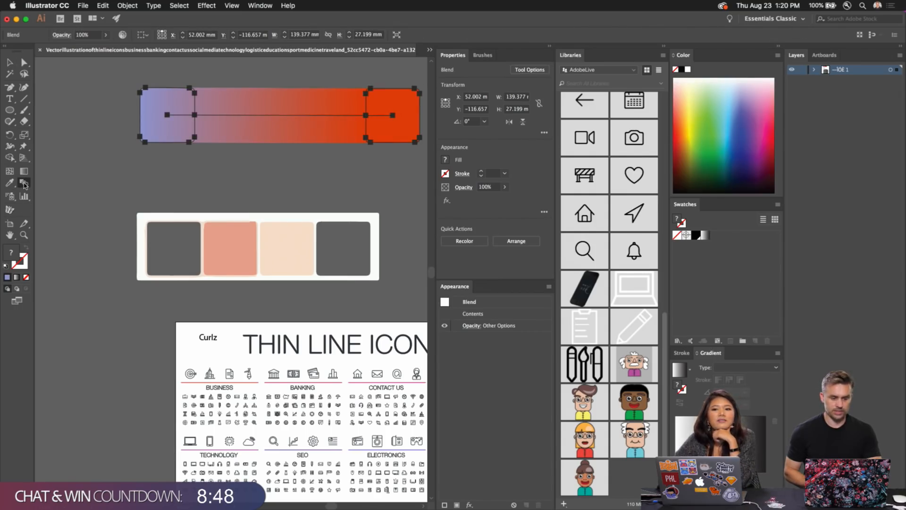
drag(605, 209, 260, 156)
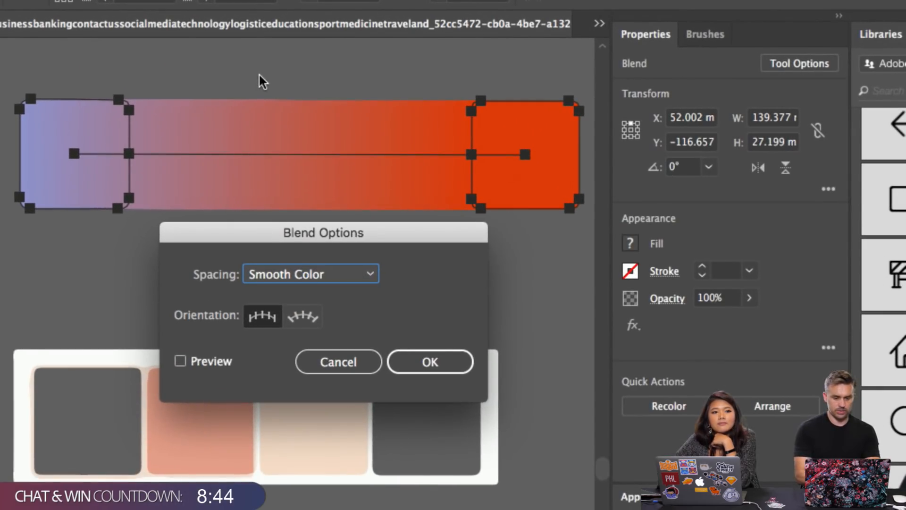
click(283, 194)
click(313, 315)
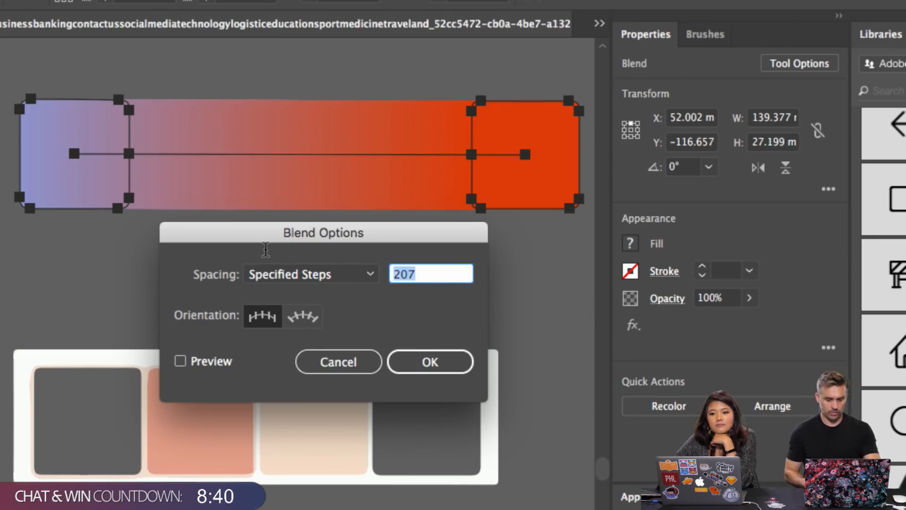
text(3)
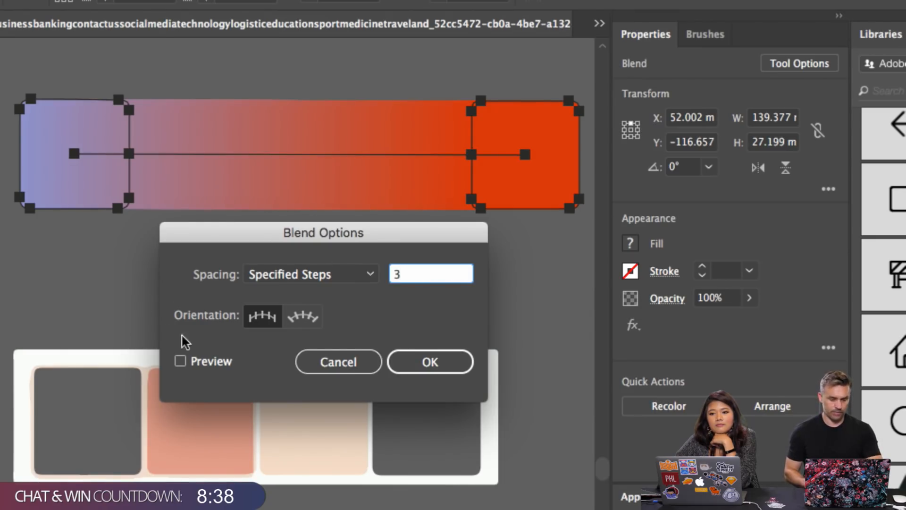
click(181, 361)
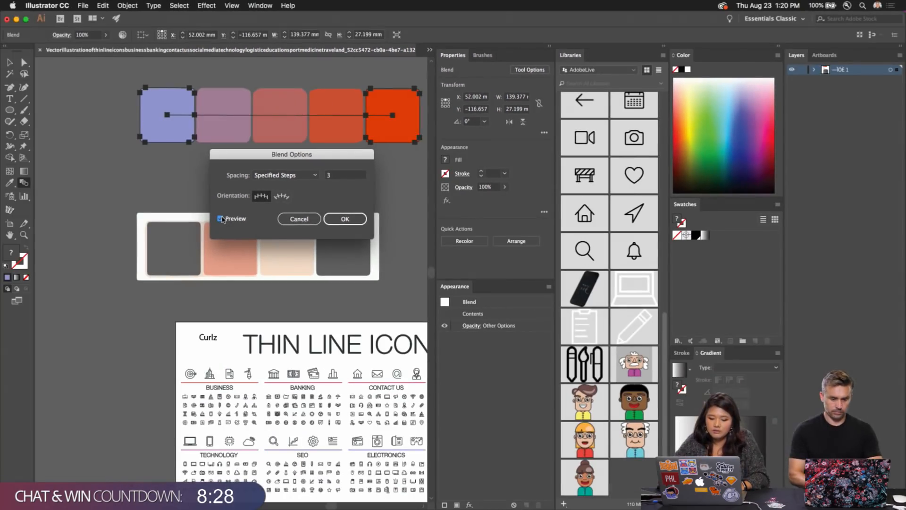
click(299, 219)
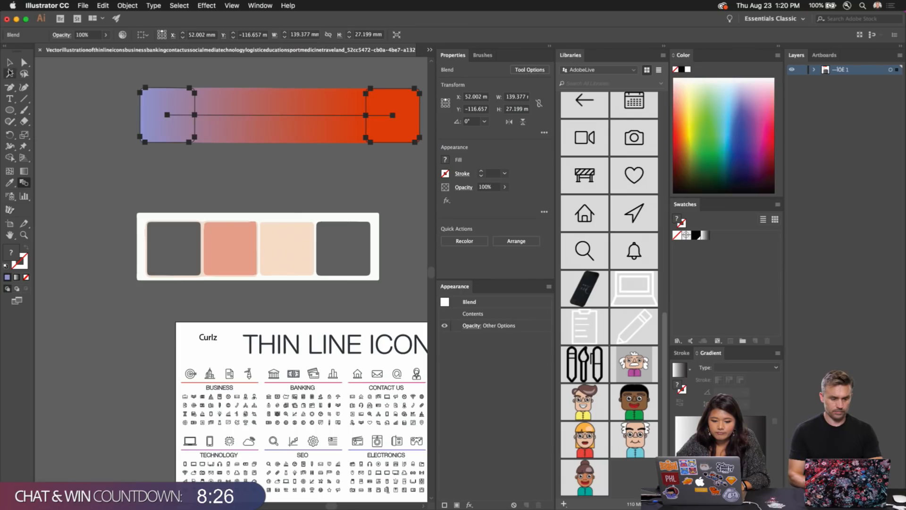
click(98, 138)
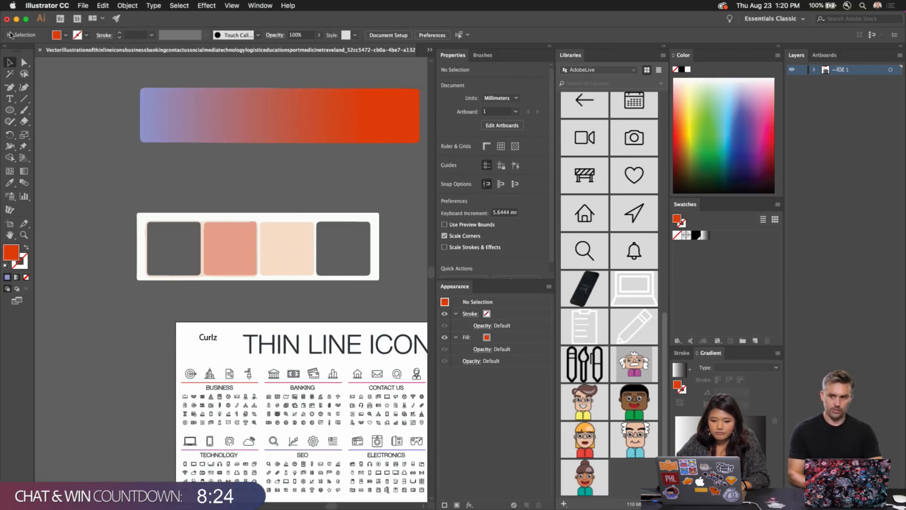
Step: Switch to Chrome, glance at WebGradients, and bring up the Adobe Color wheel
click(396, 501)
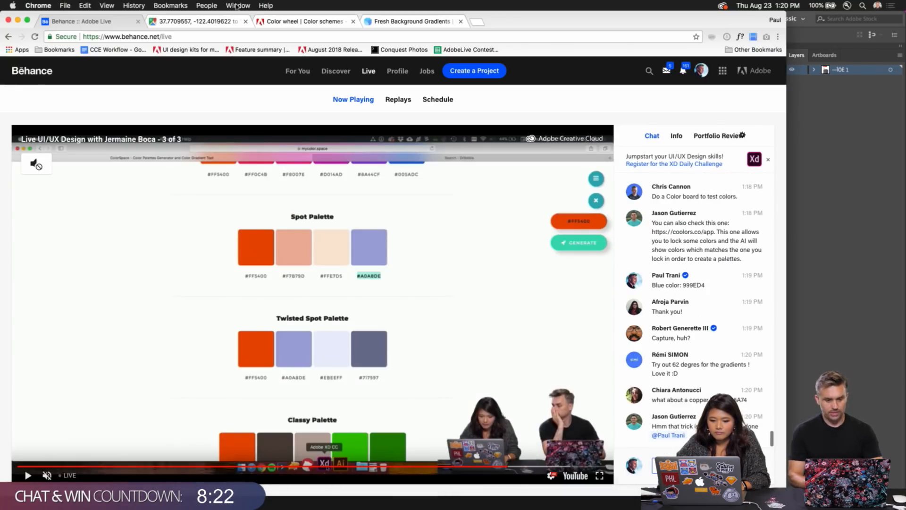
click(381, 26)
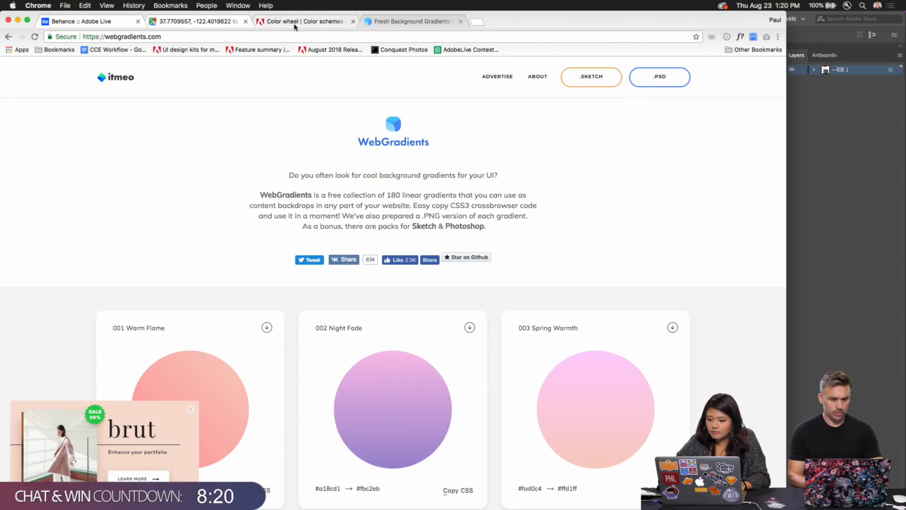
click(294, 26)
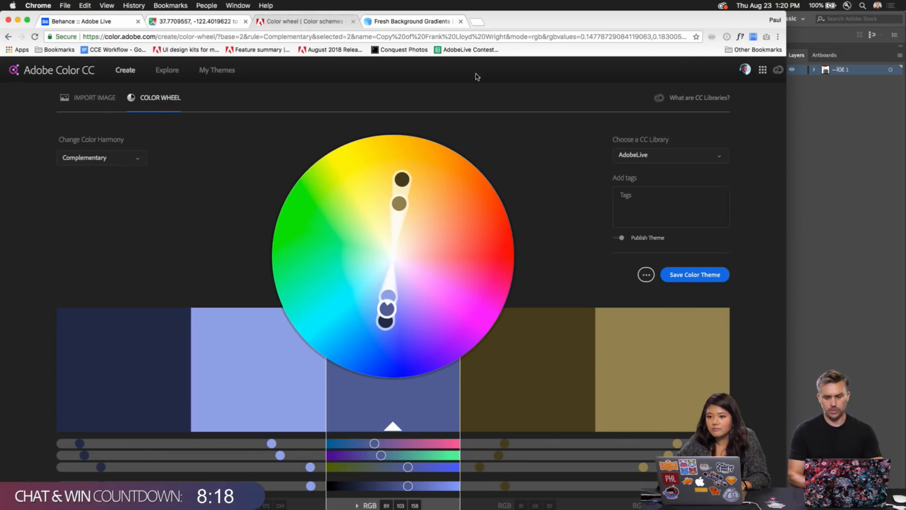
Step: Rotate the colour wheel's dark brown base towards green and keep the colour harmony on Complementary
drag(402, 180, 319, 273)
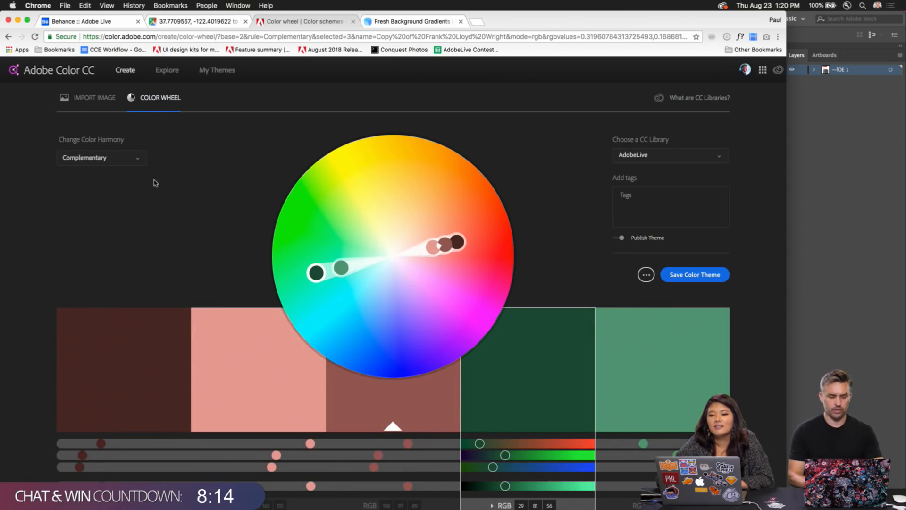
click(100, 163)
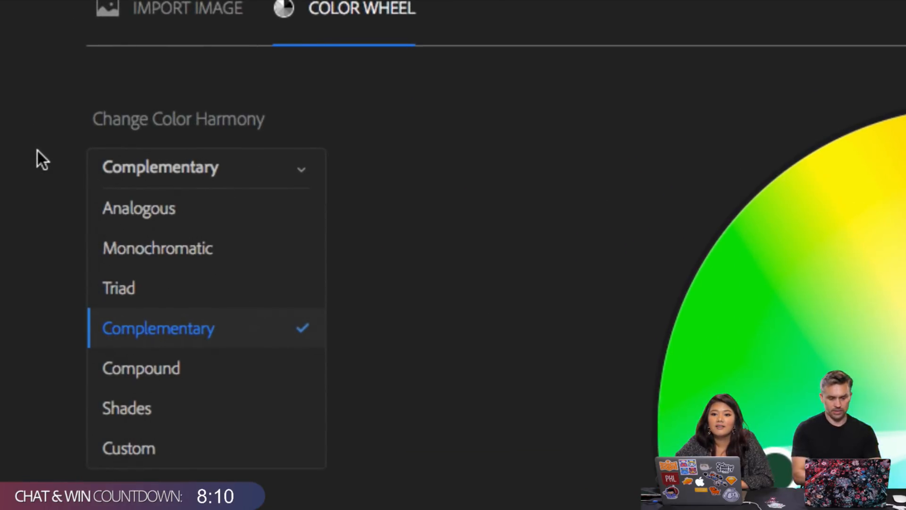
click(169, 338)
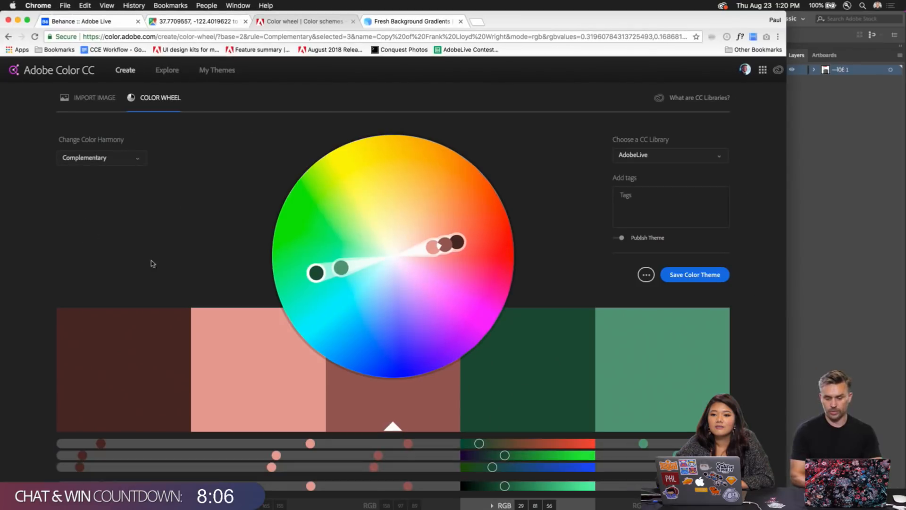
mouse_move(458, 237)
mouse_down()
mouse_move(466, 300)
mouse_move(449, 232)
mouse_move(461, 252)
mouse_up()
Step: Browse Adobe Color's most popular themes and save the yellow, white, mint, blue and red theme "color" to the guest's shared library
click(167, 71)
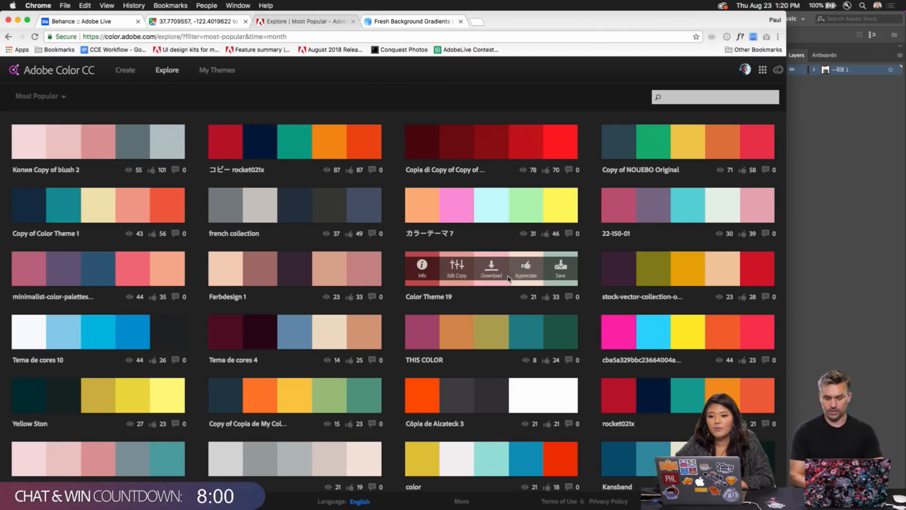
mouse_move(501, 236)
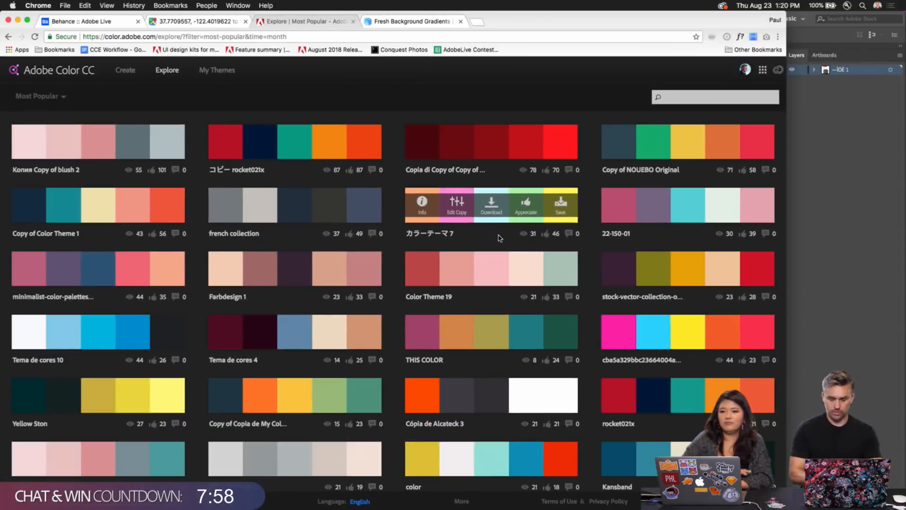
mouse_move(509, 424)
mouse_move(513, 467)
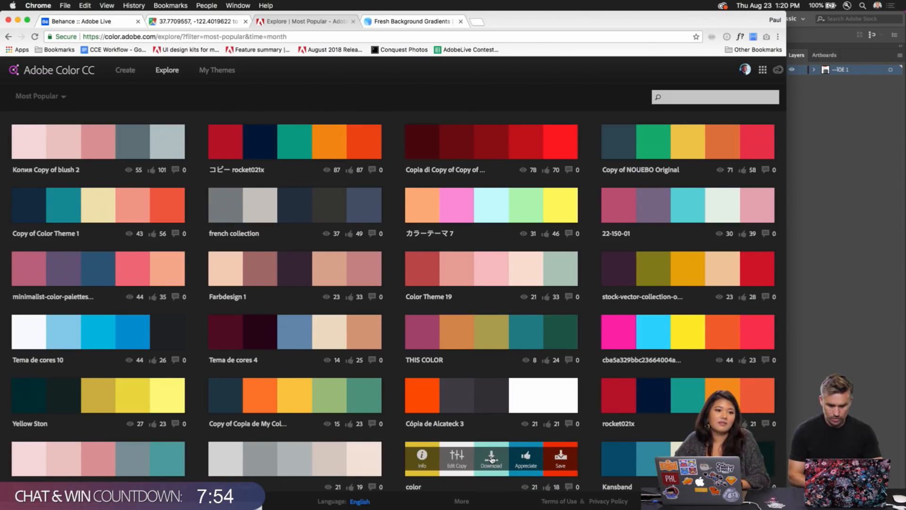
click(575, 464)
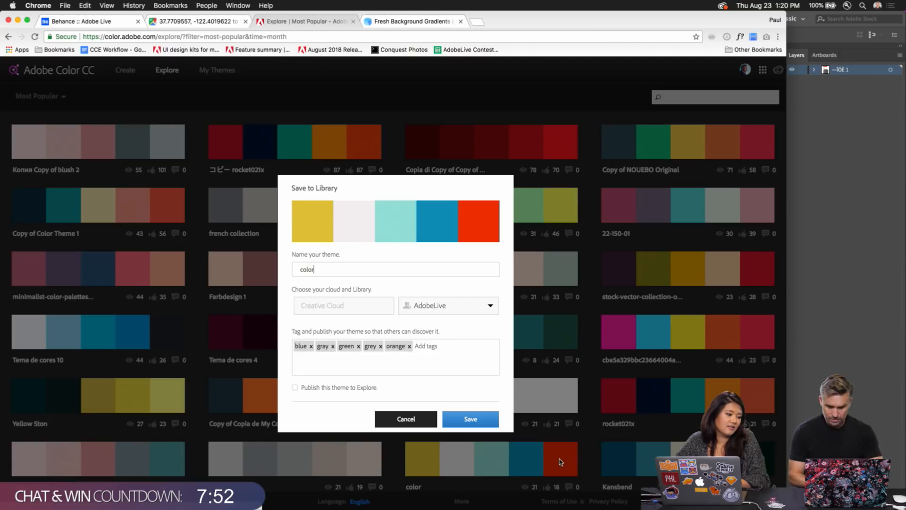
click(432, 308)
click(422, 339)
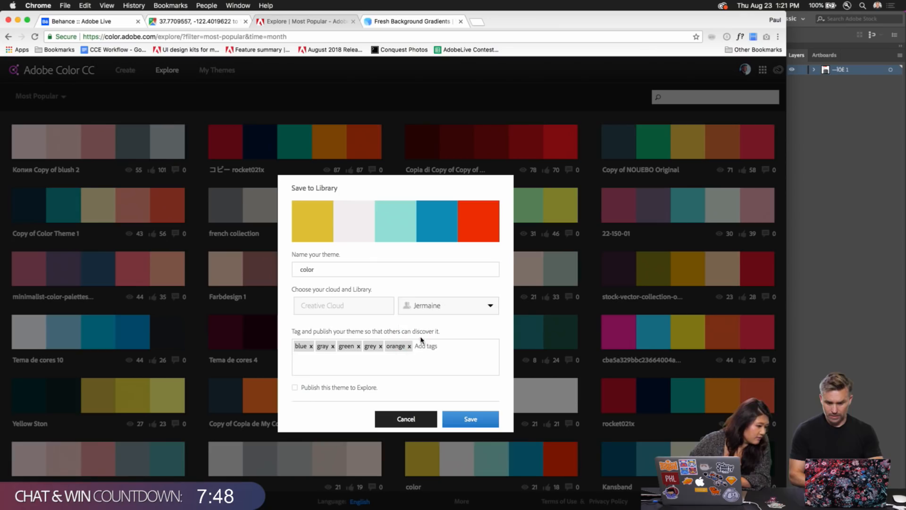
click(466, 420)
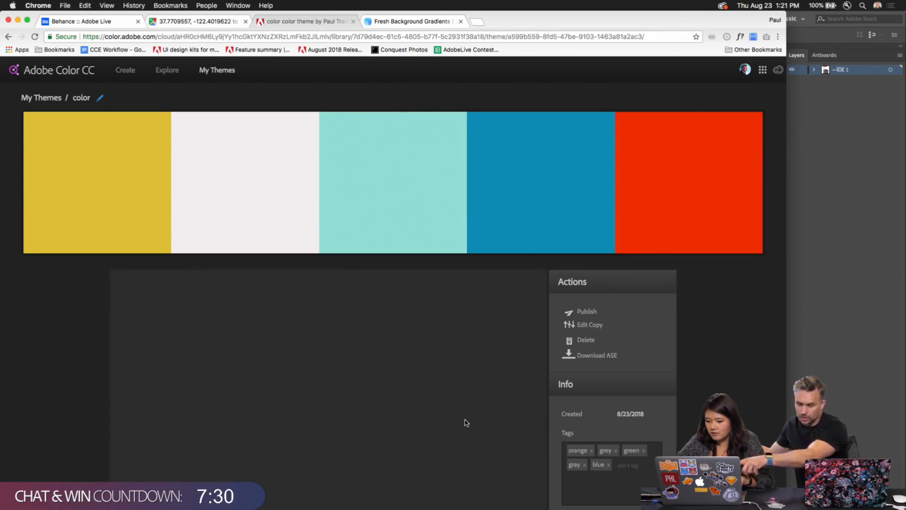
Step: Switch to Illustrator, show the shared library and add its "color" theme to the document's swatches
click(803, 313)
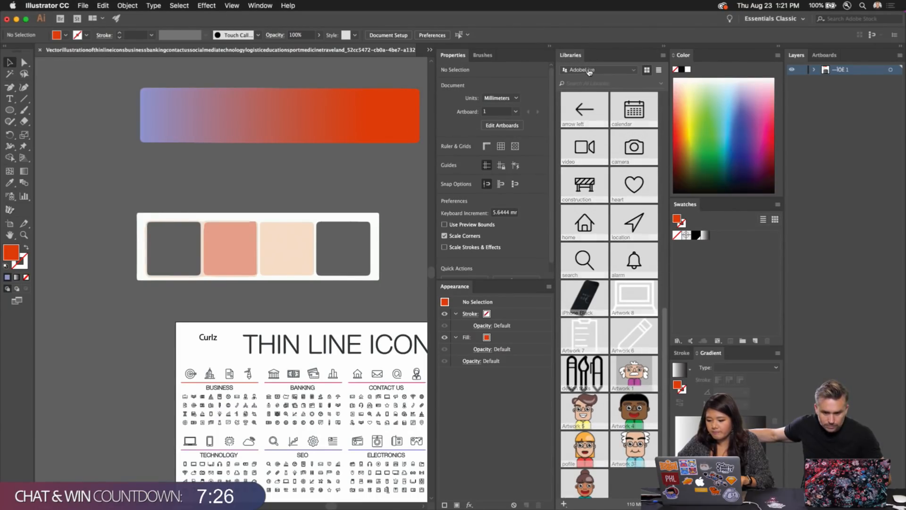
click(586, 72)
click(582, 88)
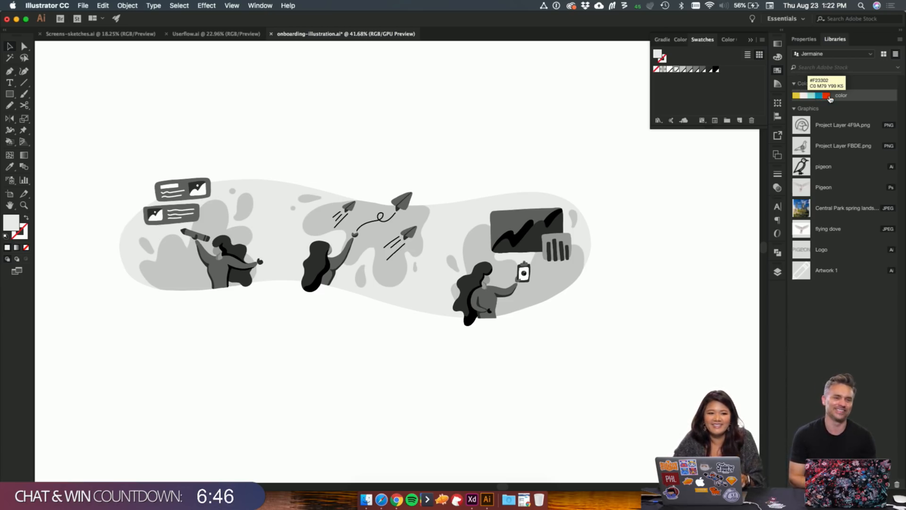
right_click(840, 98)
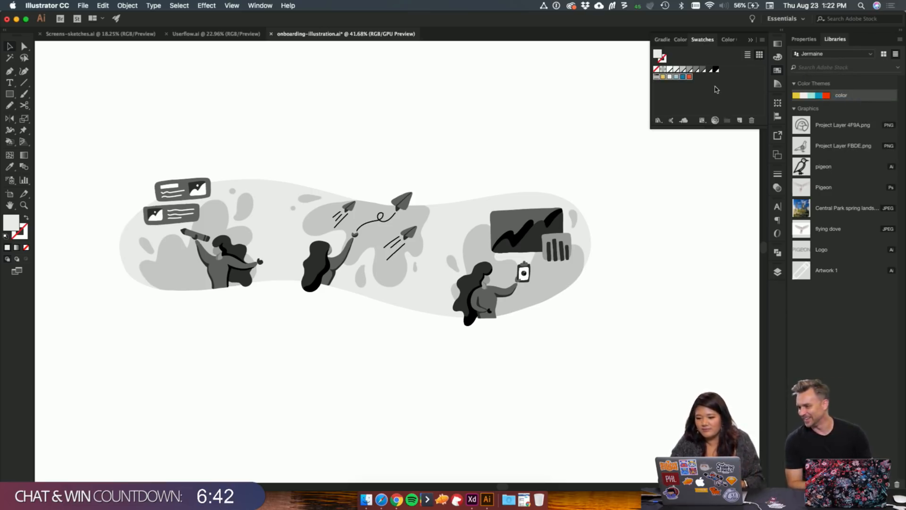
Step: Try the new orange-red and yellow swatches as fill, settle on the light blue one and get its hex code 99cada
click(690, 77)
click(689, 77)
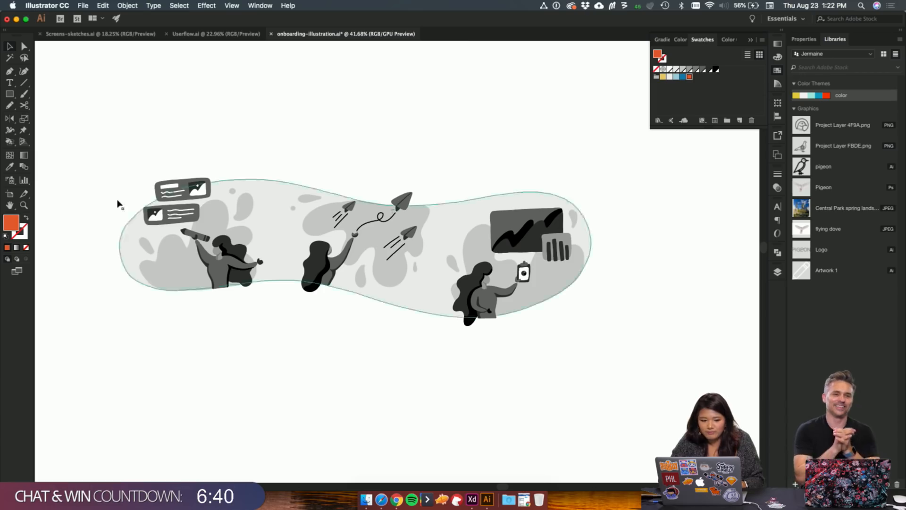
click(678, 77)
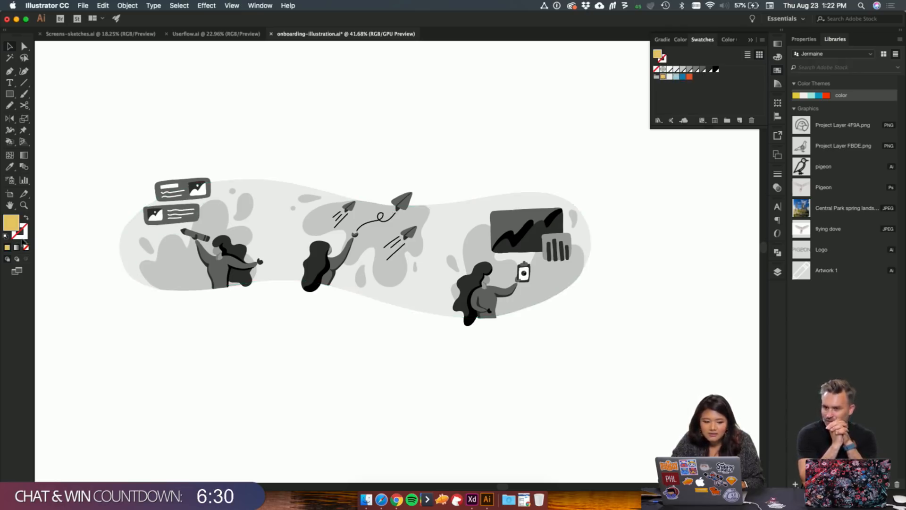
click(677, 77)
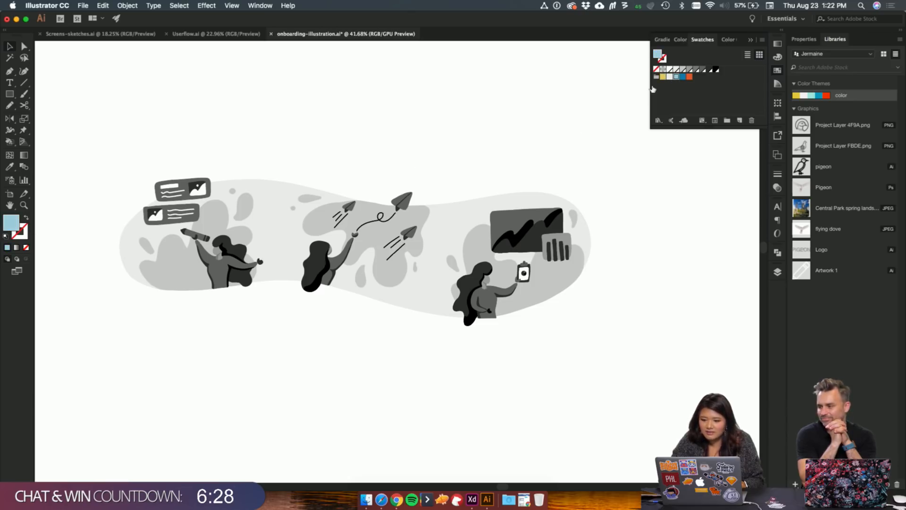
double_click(12, 224)
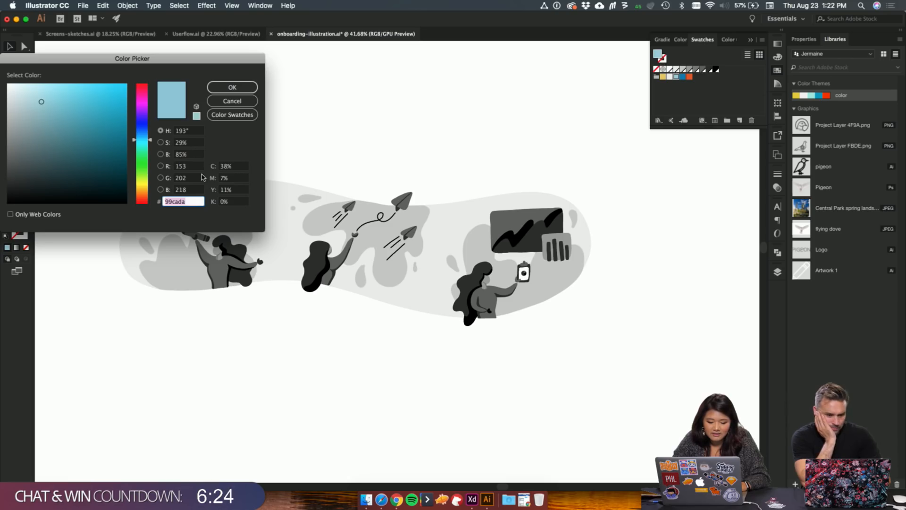
key(Return)
Step: Switch to XD, close the Creative Cloud Libraries window and fill the dashboard navigation bar's background rectangle with #99CADA
click(472, 499)
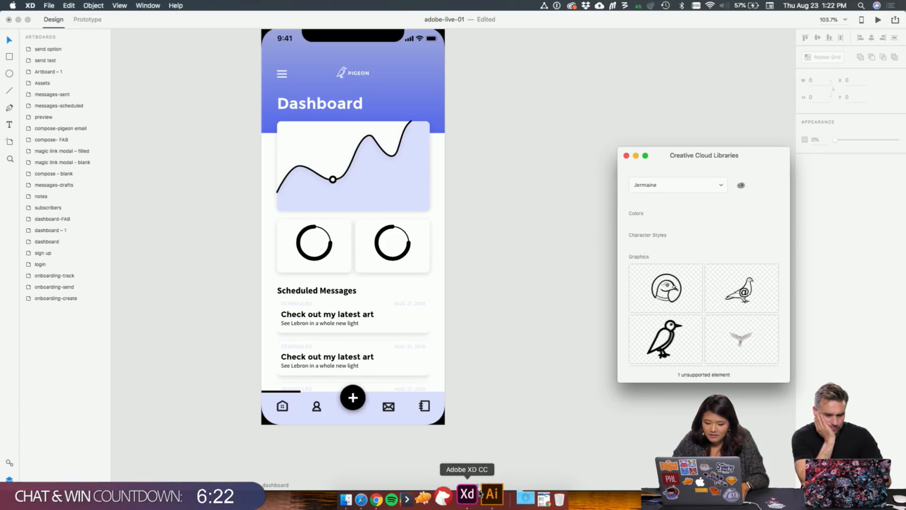
click(378, 420)
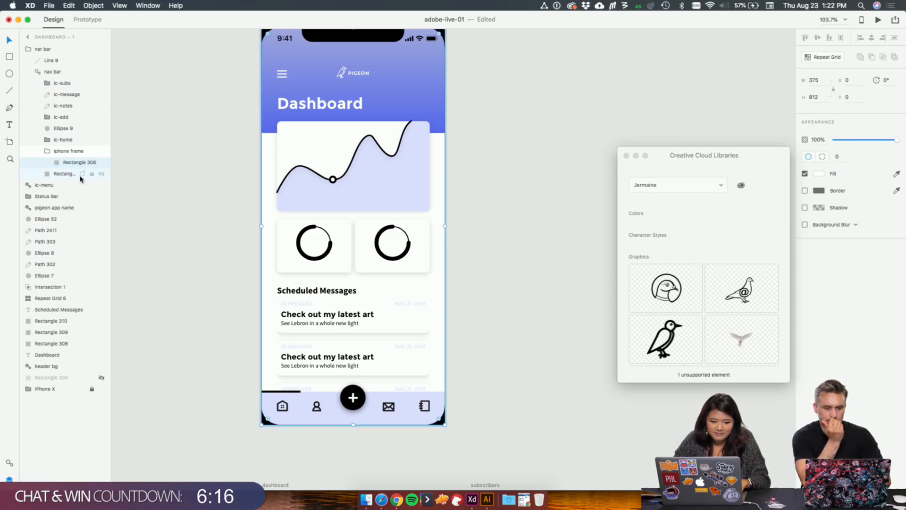
click(82, 175)
click(817, 175)
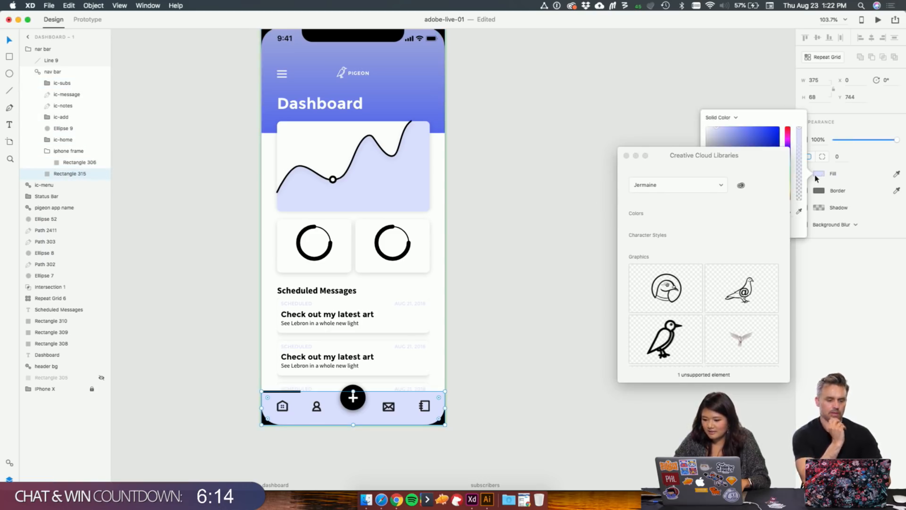
click(627, 156)
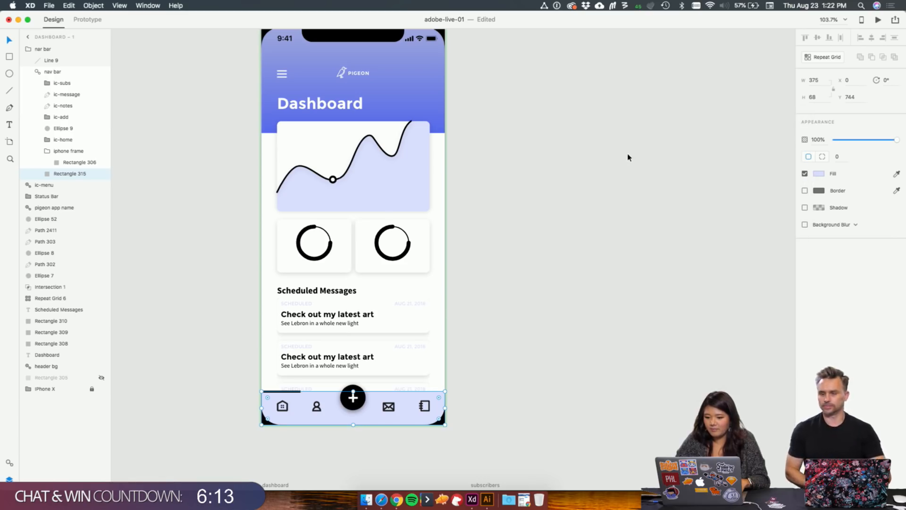
click(819, 175)
text(#99CADA)
key(Return)
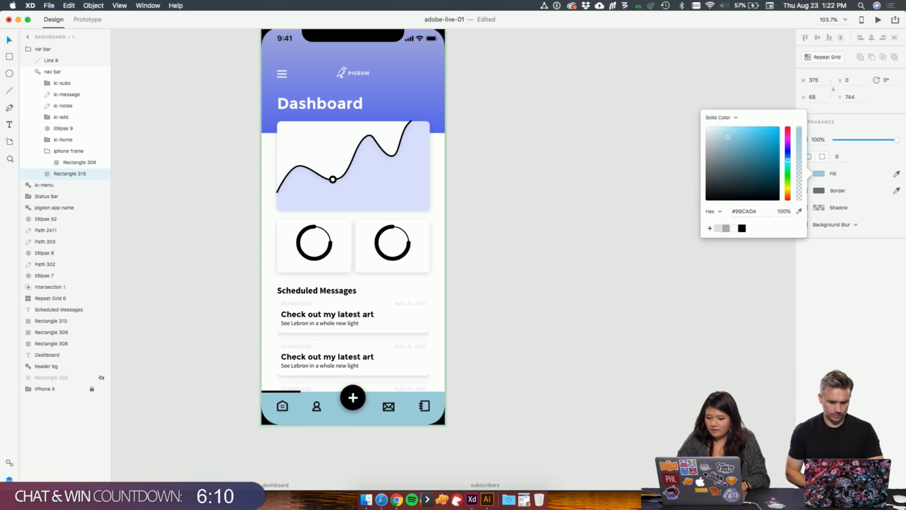
click(555, 292)
Step: Select the dashboard navigation bar's background rectangle for another fill change
scroll(514, 255, up, 2)
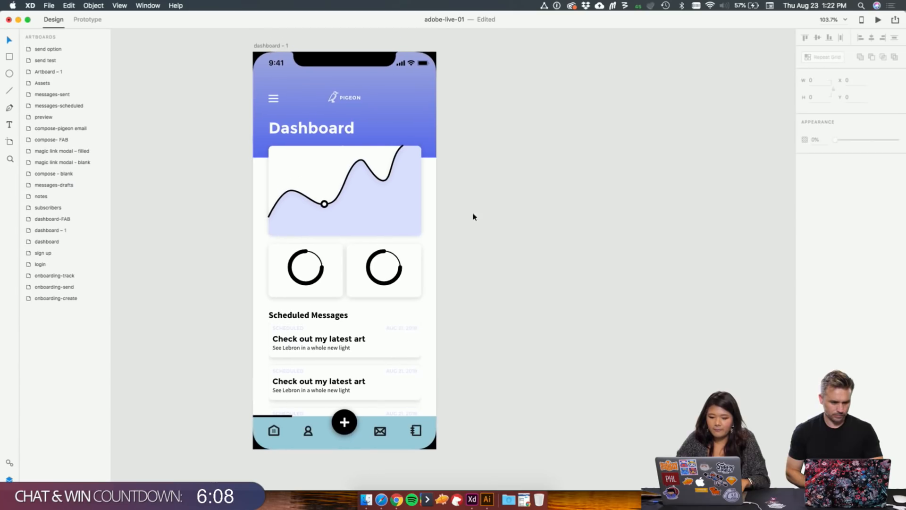
super+click(429, 126)
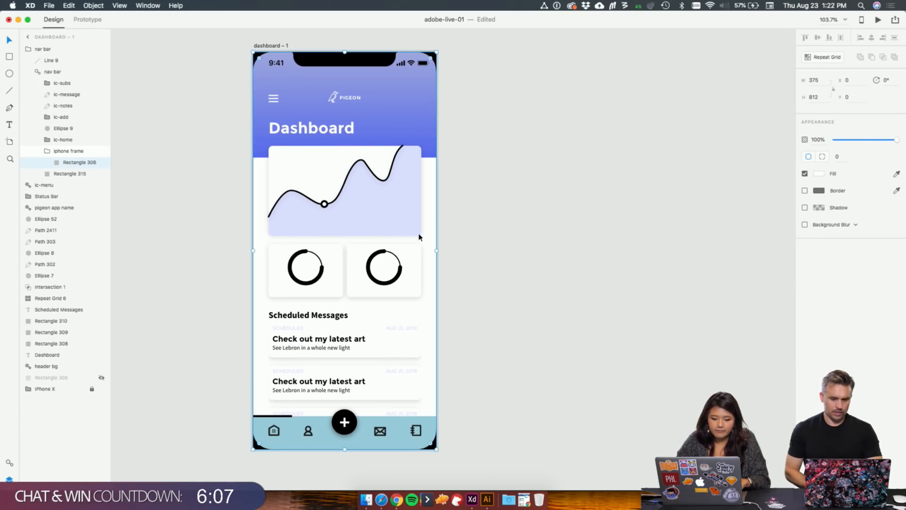
super+click(353, 420)
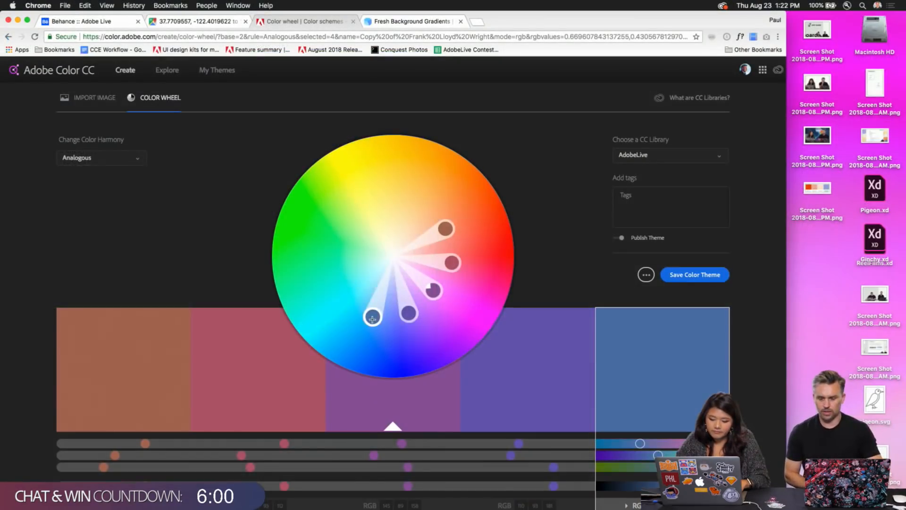
Step: In Adobe Color, widen the Analogous harmony towards green and import Screen Shot 2018-08-23 at 1.06.46 PM.png from the desktop as colour source
drag(349, 331, 304, 283)
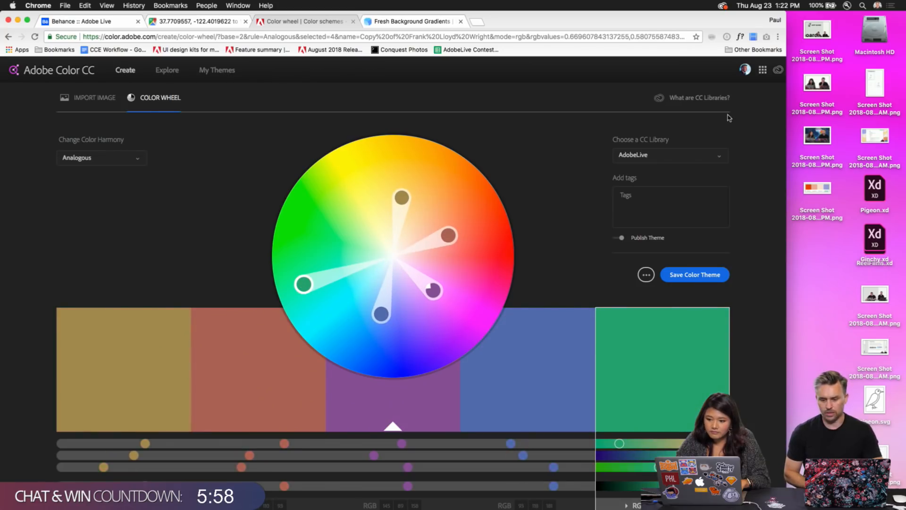
click(86, 99)
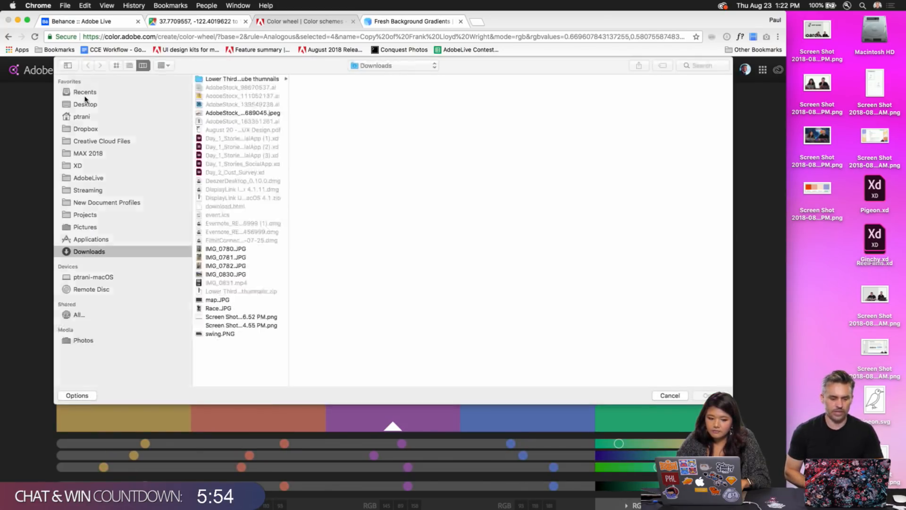
click(81, 105)
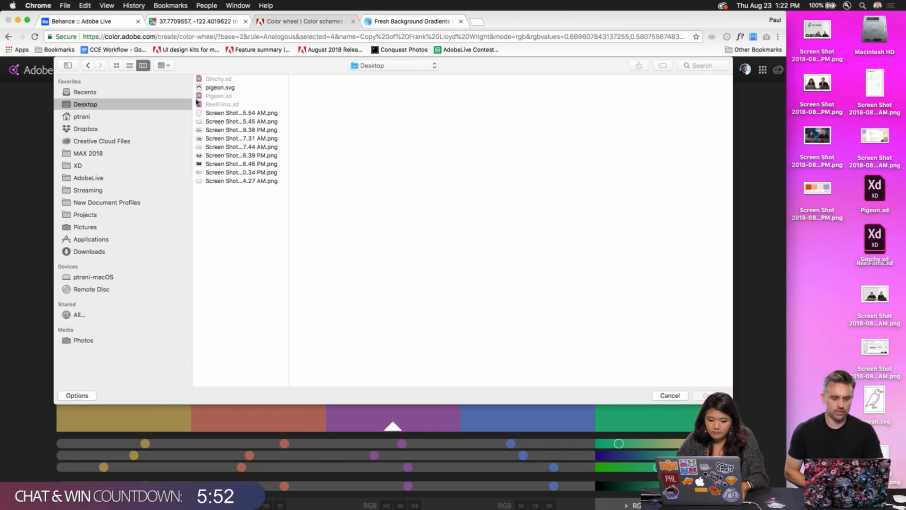
click(214, 164)
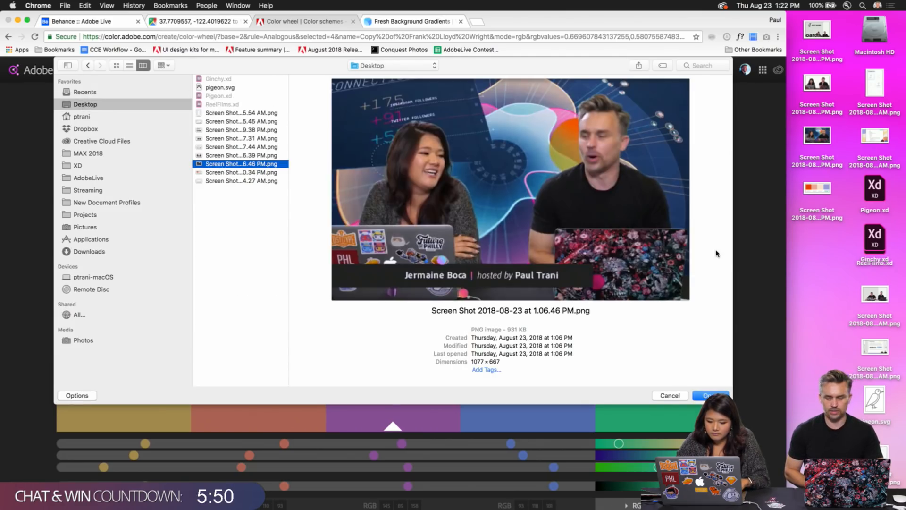
click(706, 395)
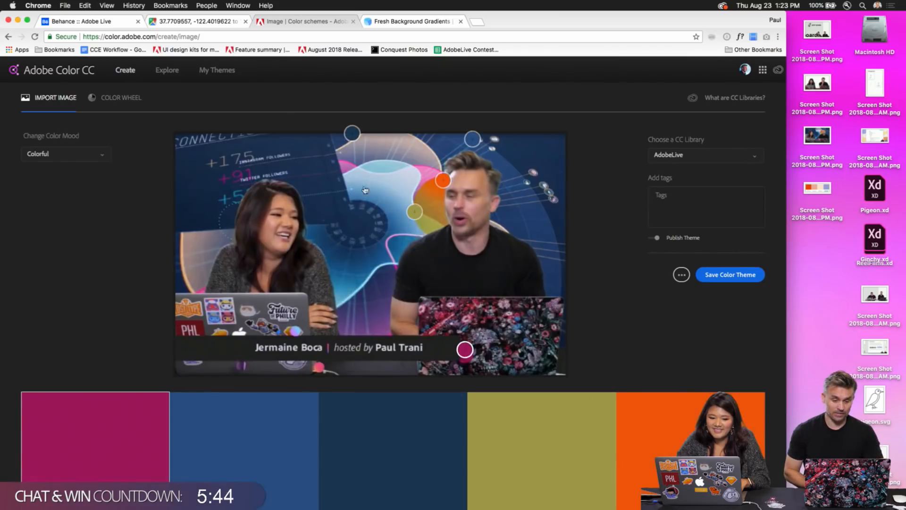
Step: Move the orange sampler slightly within the image's orange area and the medium blue sampler onto the light blue shape
scroll(607, 288, down, 3)
scroll(607, 288, down, 1)
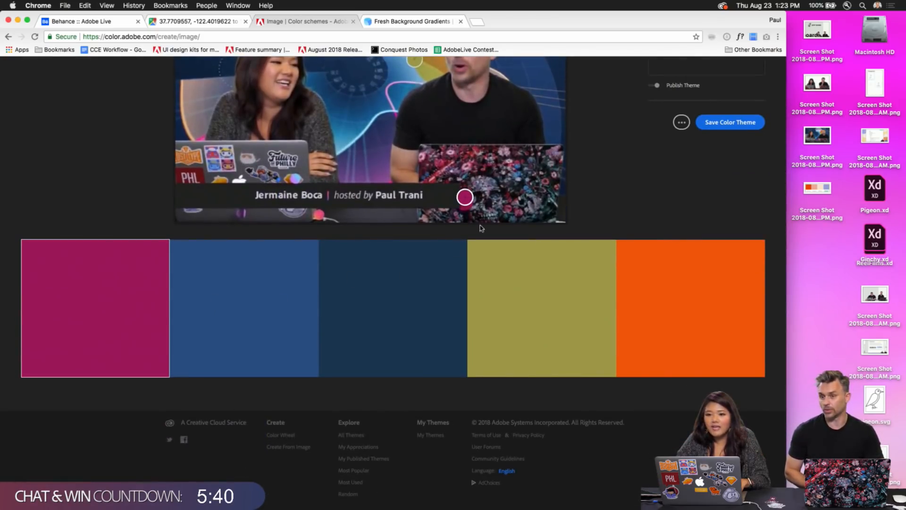
scroll(499, 217, up, 3)
drag(445, 137, 437, 144)
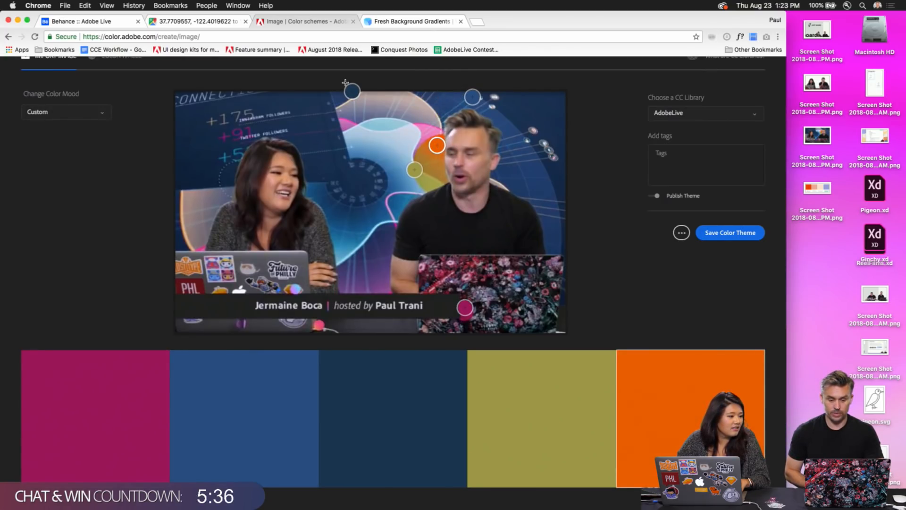
drag(475, 92, 390, 154)
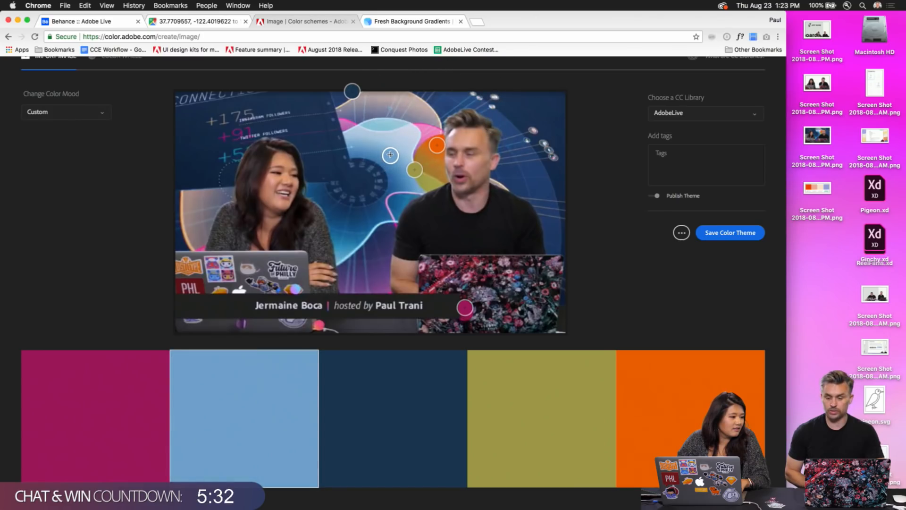
Step: Tag the extracted theme with the two hosts' first names and save it to the AdobeLive library
click(689, 163)
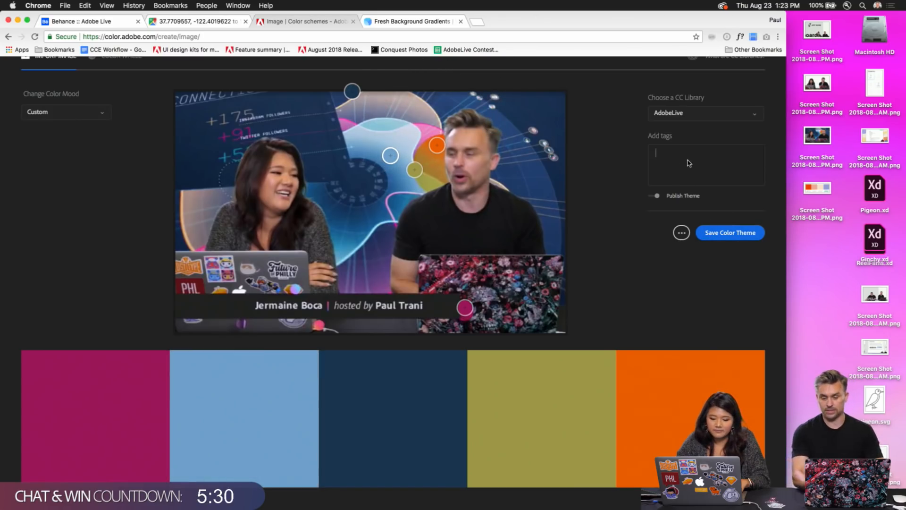
text(Paul)
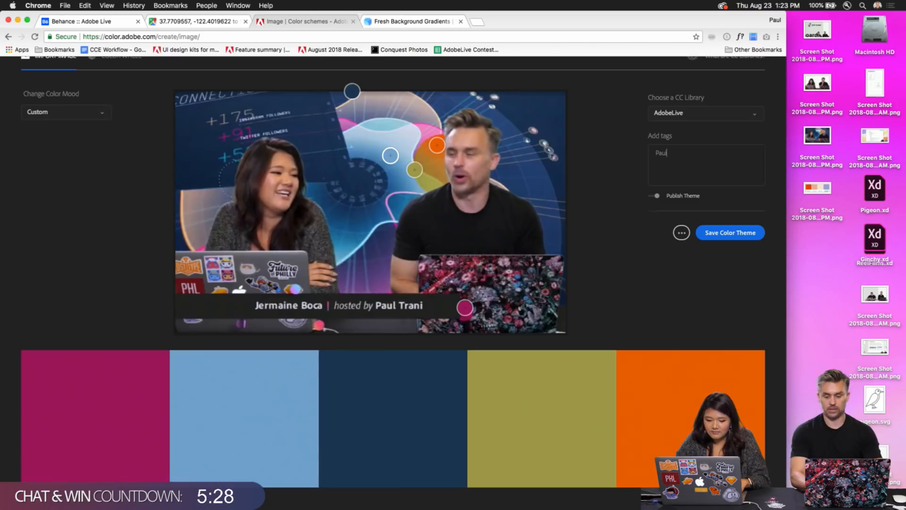
text( and Jermai)
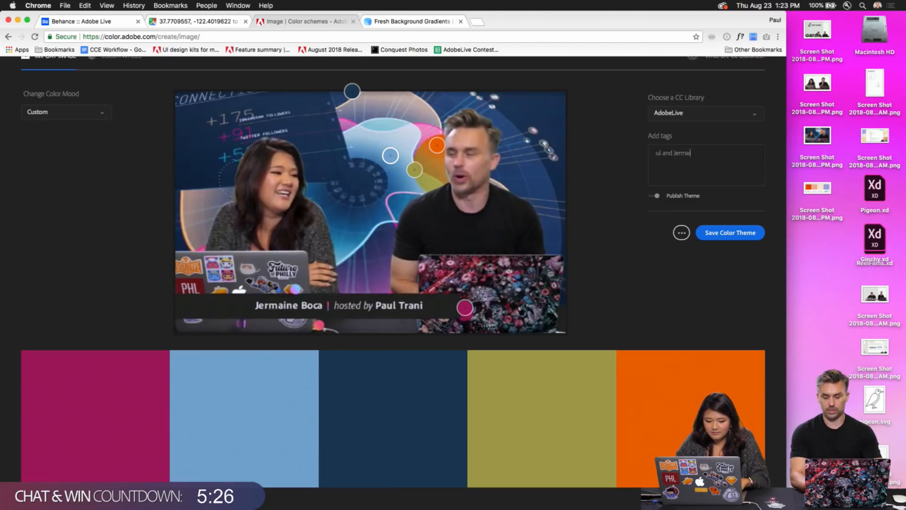
text(ne)
key(Return)
click(723, 233)
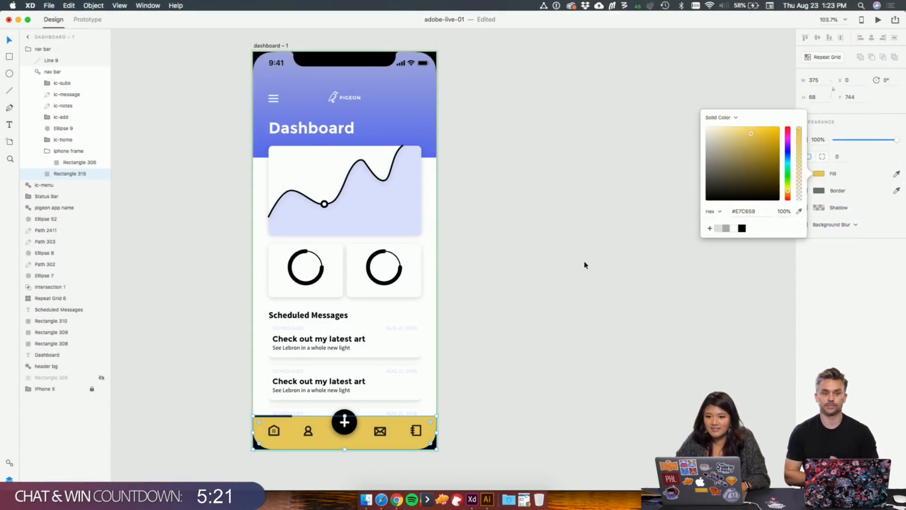
Step: Deselect the navigation bar and examine the yellow bars against the blue headers on the dashboard, subscribers and messages artboards
click(585, 265)
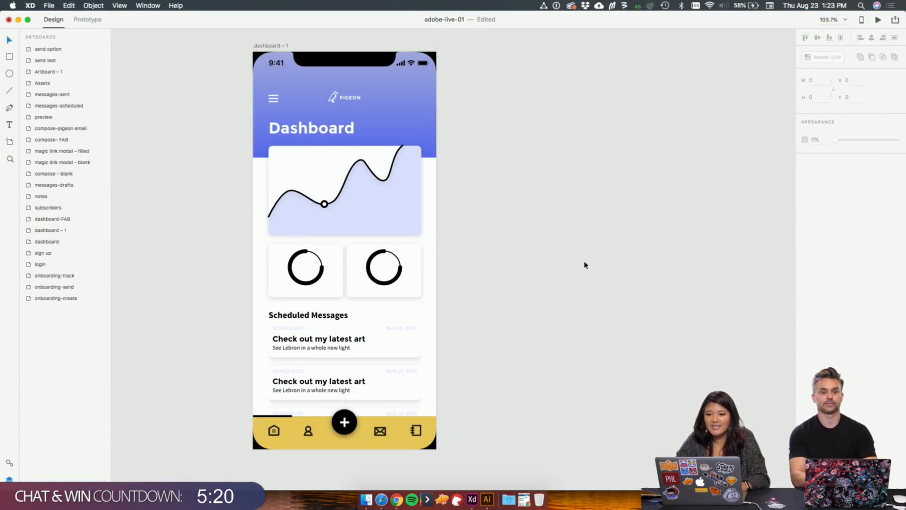
click(427, 128)
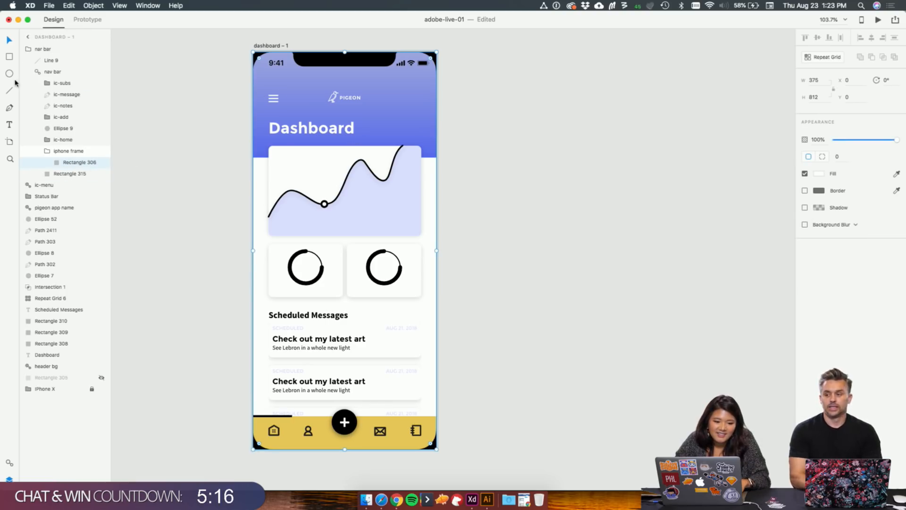
click(513, 271)
scroll(514, 270, down, 3)
scroll(514, 270, up, 2)
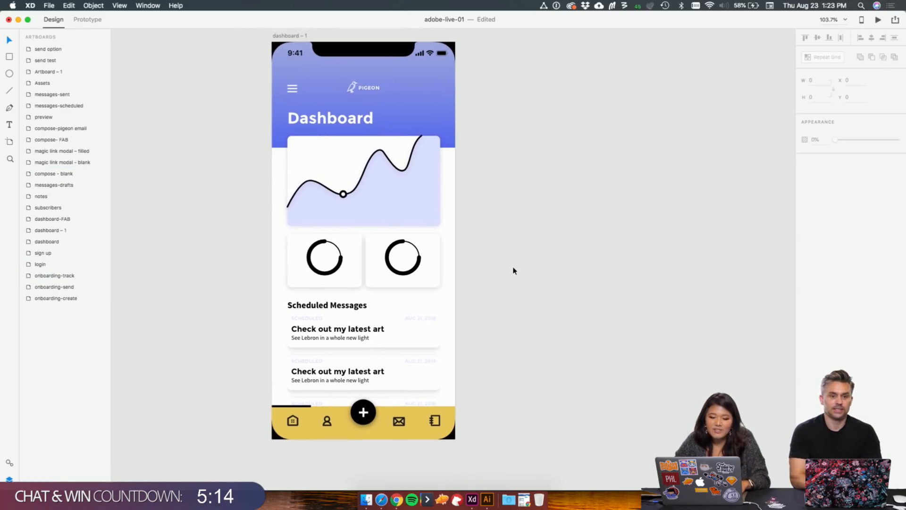
scroll(514, 271, up, 1)
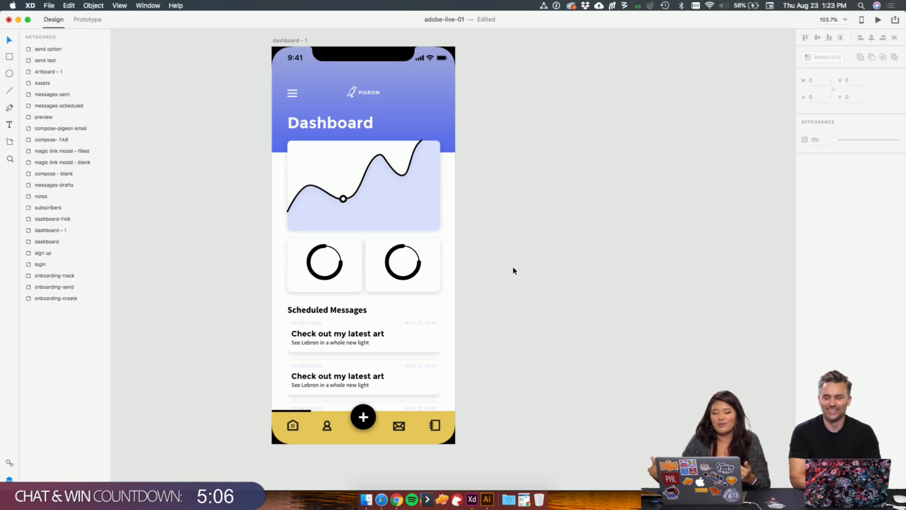
scroll(514, 271, down, 5)
scroll(514, 271, down, 5)
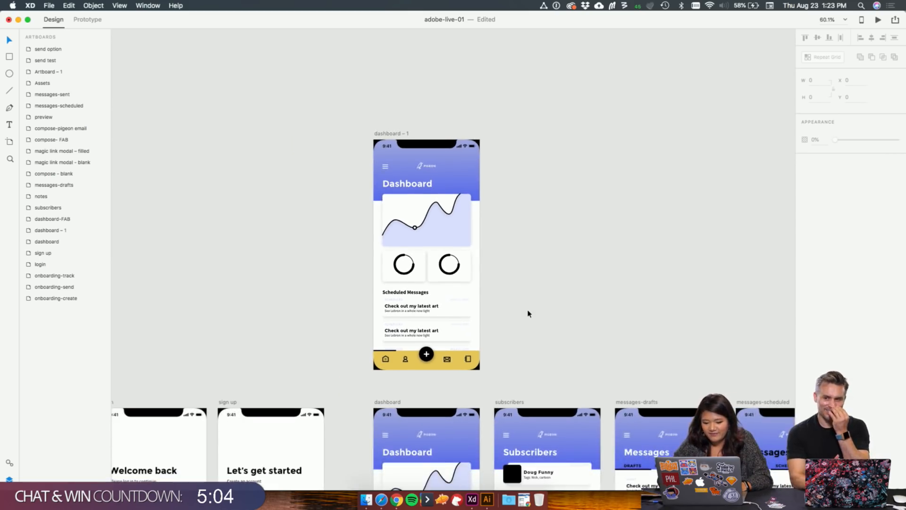
scroll(528, 313, down, 5)
scroll(528, 313, down, 4)
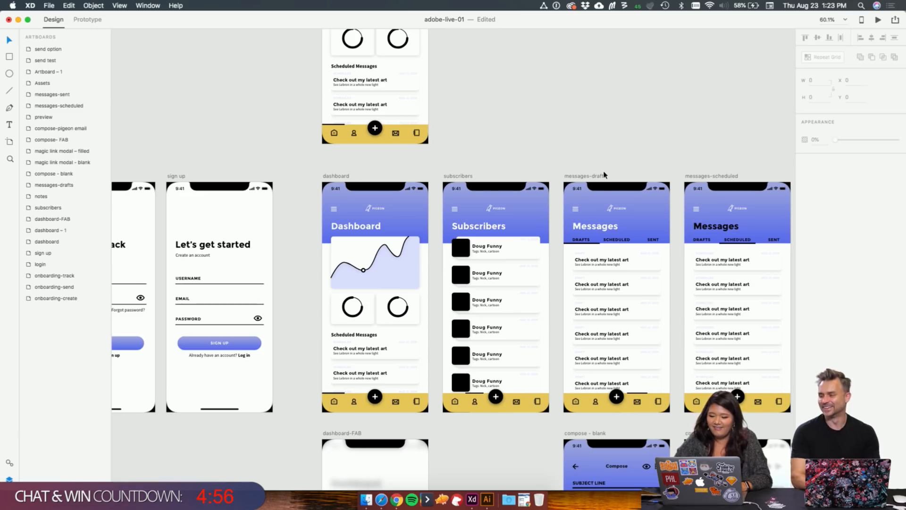
scroll(550, 174, up, 5)
scroll(575, 141, up, 2)
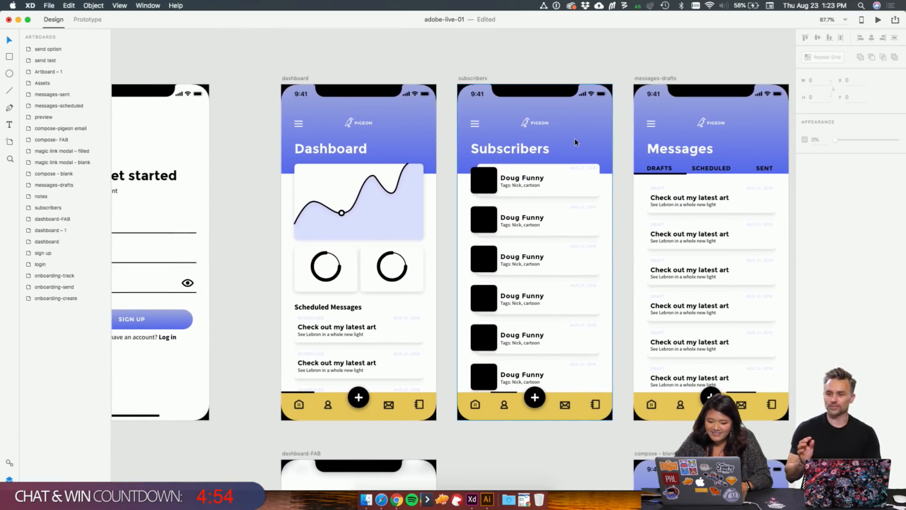
scroll(448, 214, up, 1)
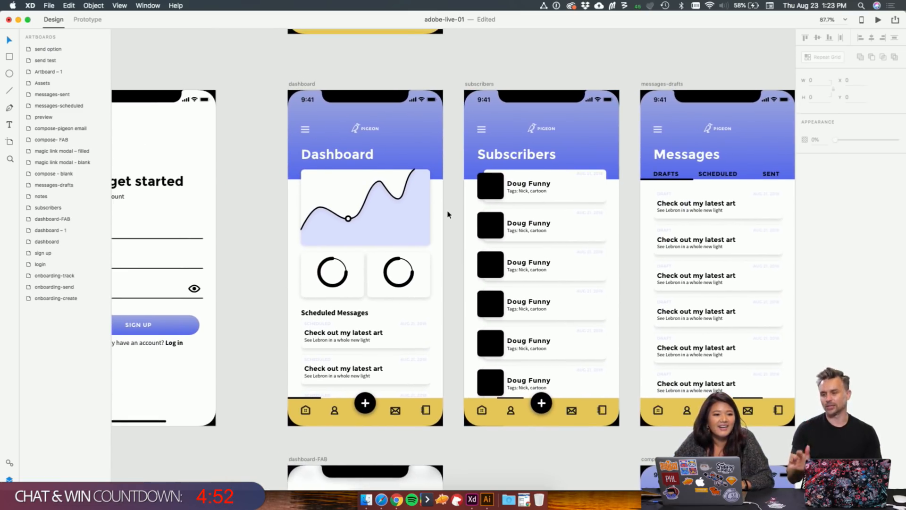
Step: Undo the last two fill colour changes on the nav bar shared by the app screens
key(super+z)
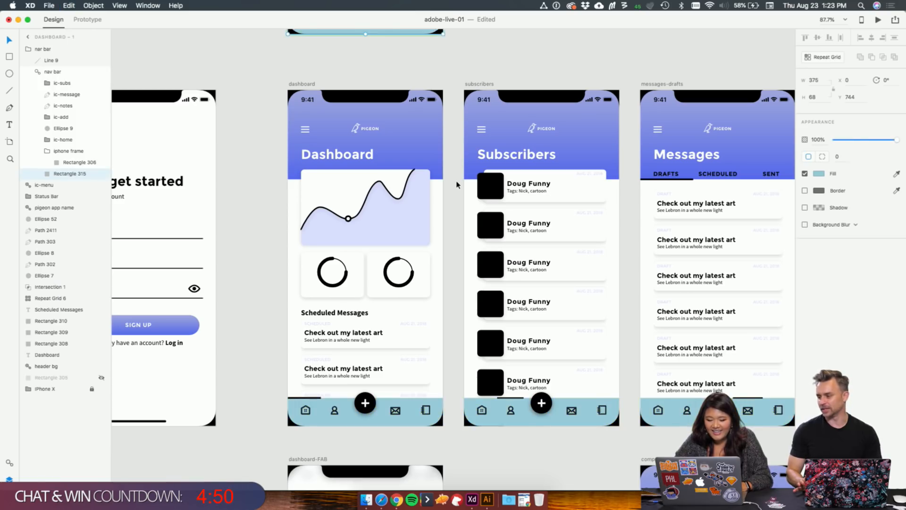
scroll(457, 185, up, 10)
click(507, 235)
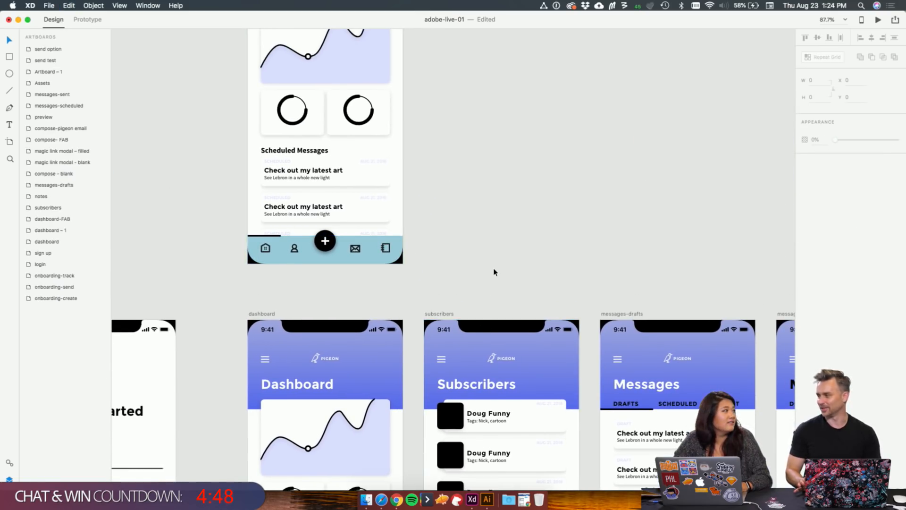
scroll(491, 267, up, 10)
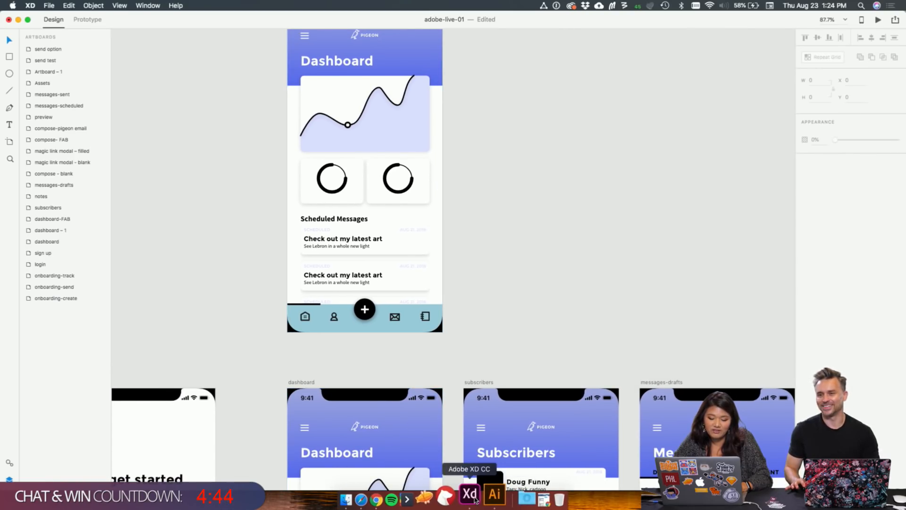
scroll(491, 213, up, 3)
scroll(422, 58, up, 5)
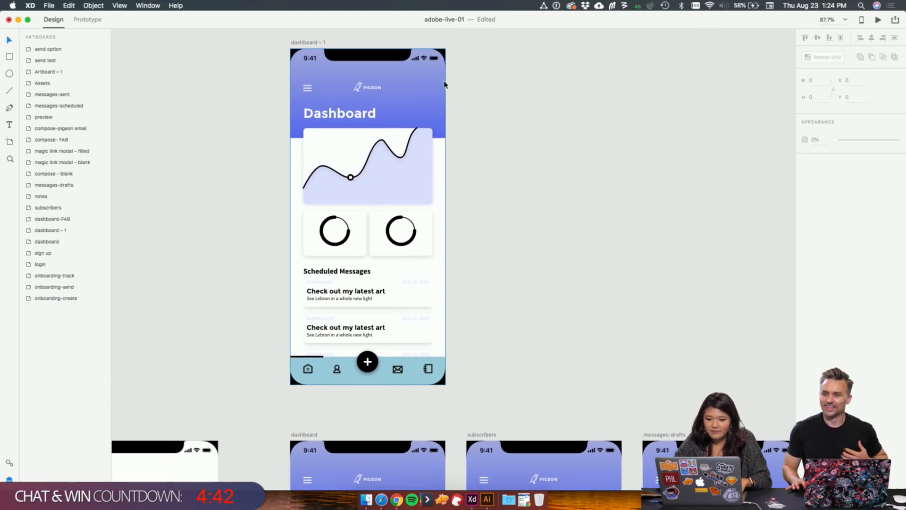
scroll(448, 399, left, 2)
scroll(455, 405, up, 1)
scroll(444, 399, left, 1)
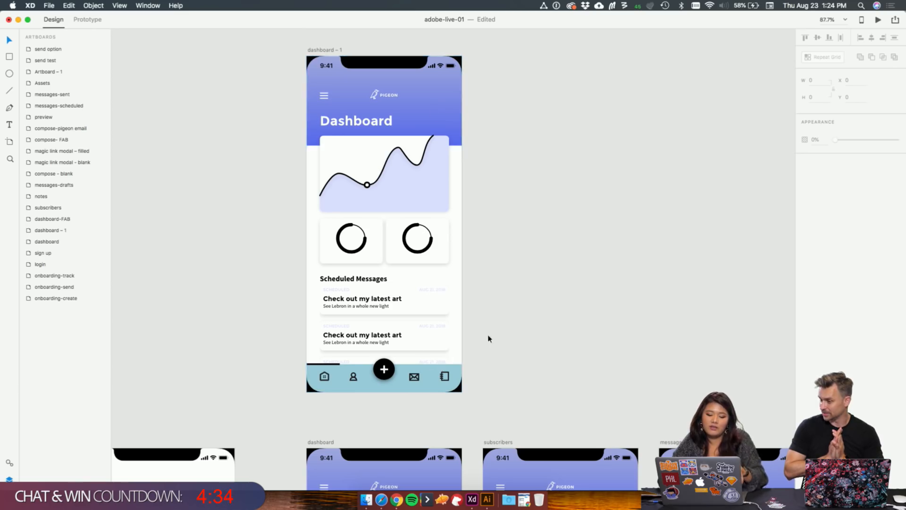
scroll(529, 320, down, 9)
key(super+z)
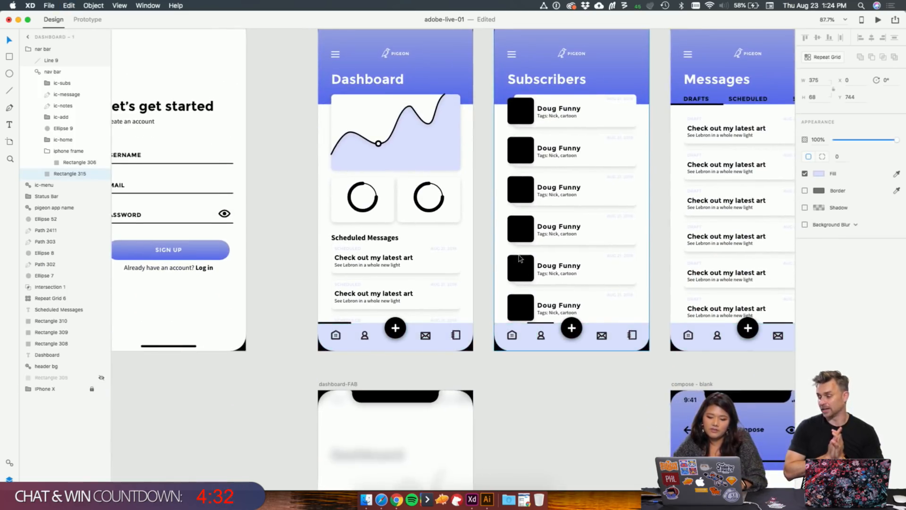
scroll(519, 258, up, 3)
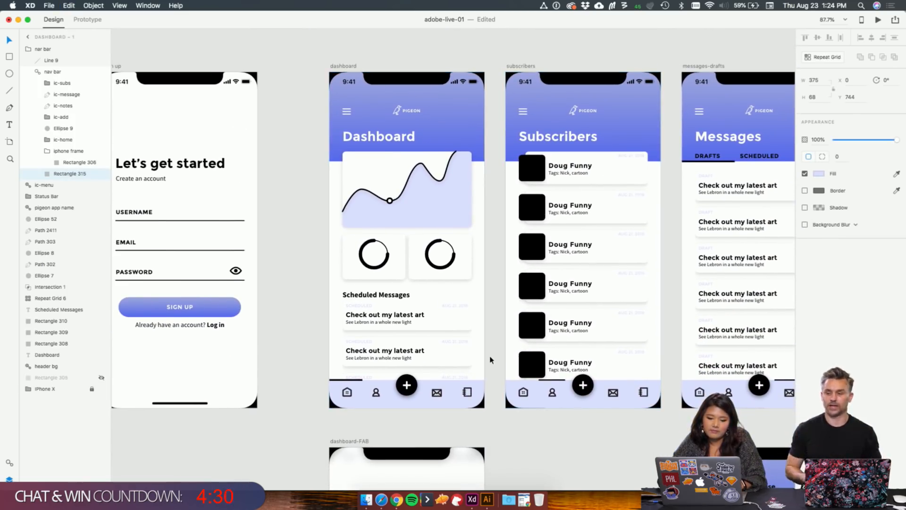
Step: Switch to the browser, look through the mycolor.space palettes generated for #A0A8DE, and return to Adobe XD
click(457, 308)
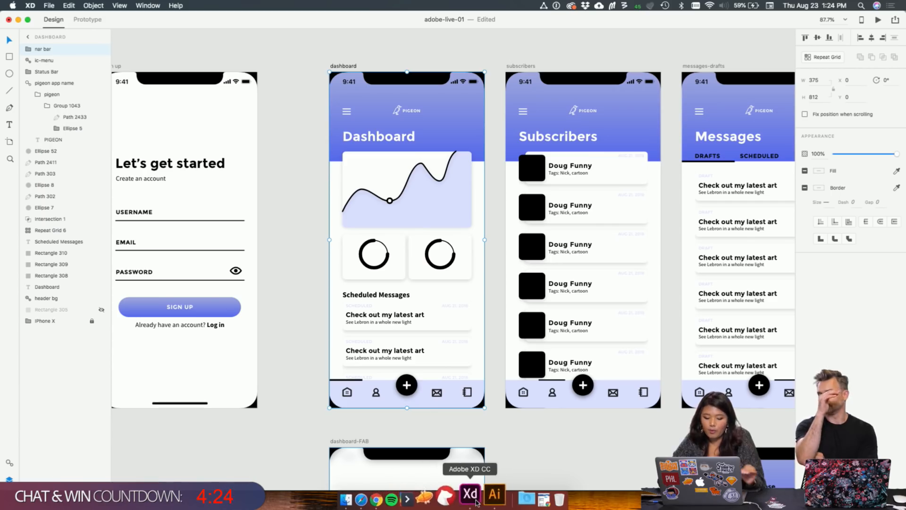
click(378, 502)
scroll(543, 236, down, 1)
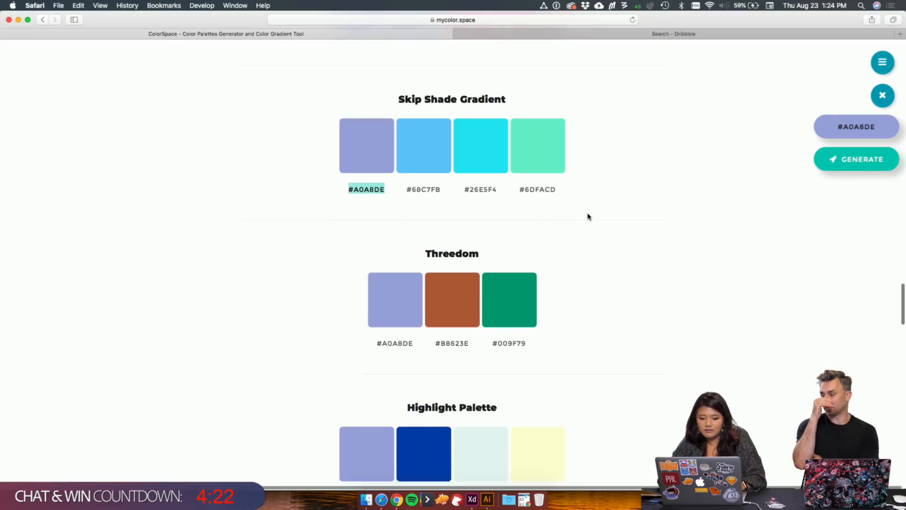
scroll(589, 216, down, 6)
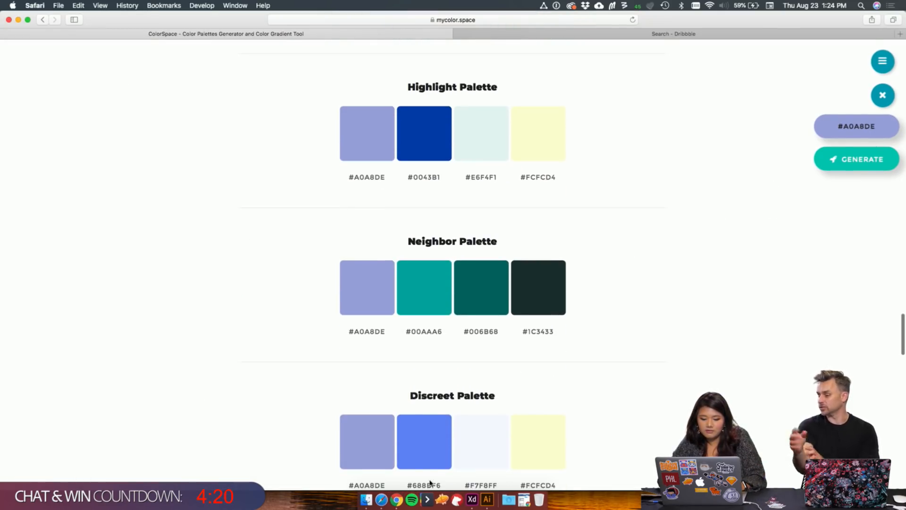
click(474, 499)
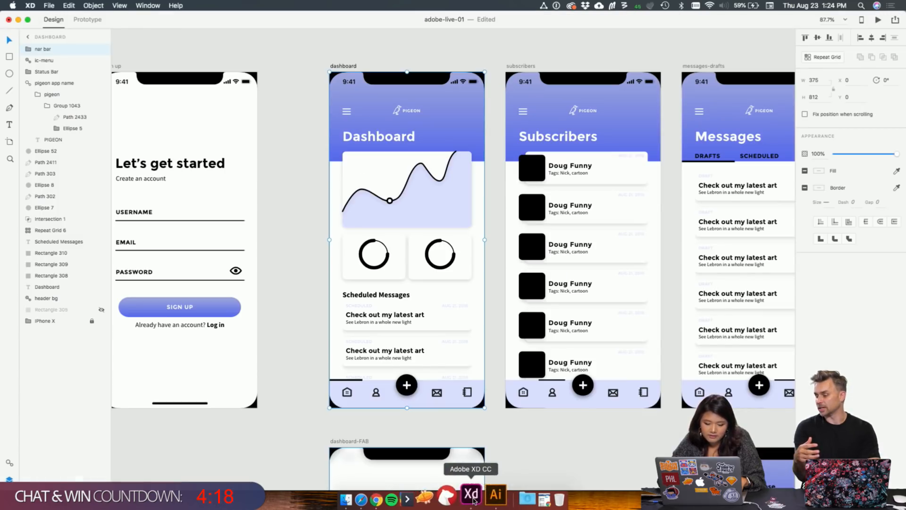
Step: Hide the iphone frame group inside the nav bar on the dashboard artboard
click(411, 393)
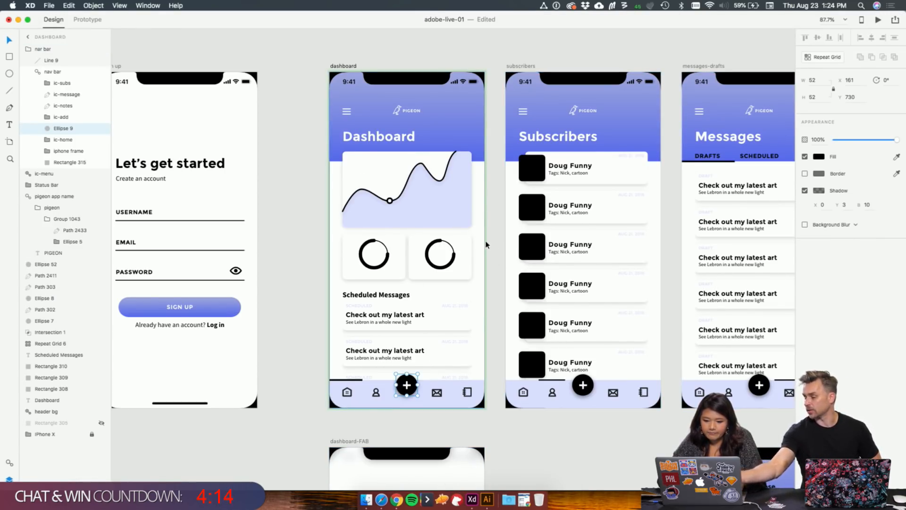
click(448, 206)
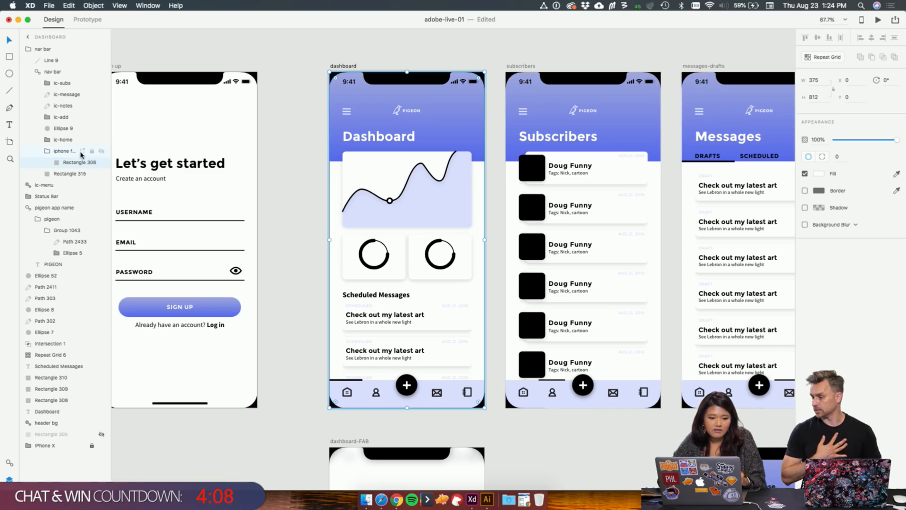
click(101, 152)
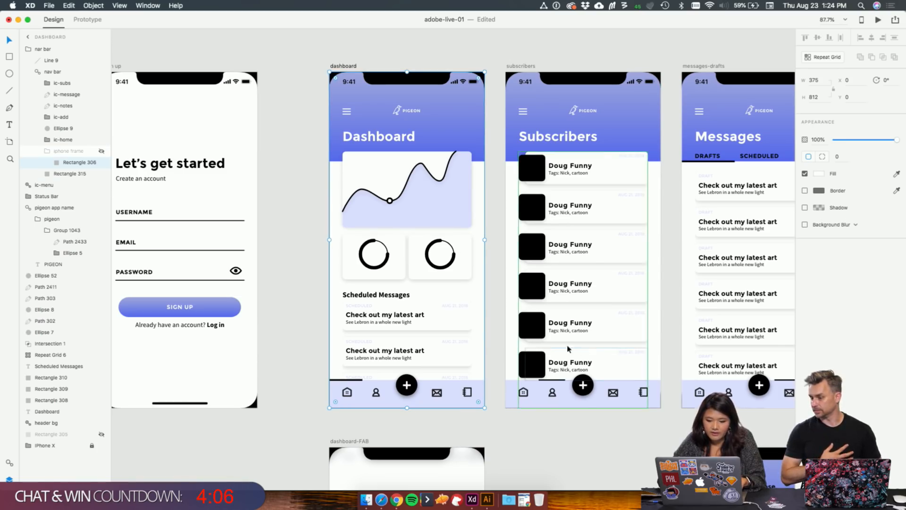
click(488, 314)
click(435, 404)
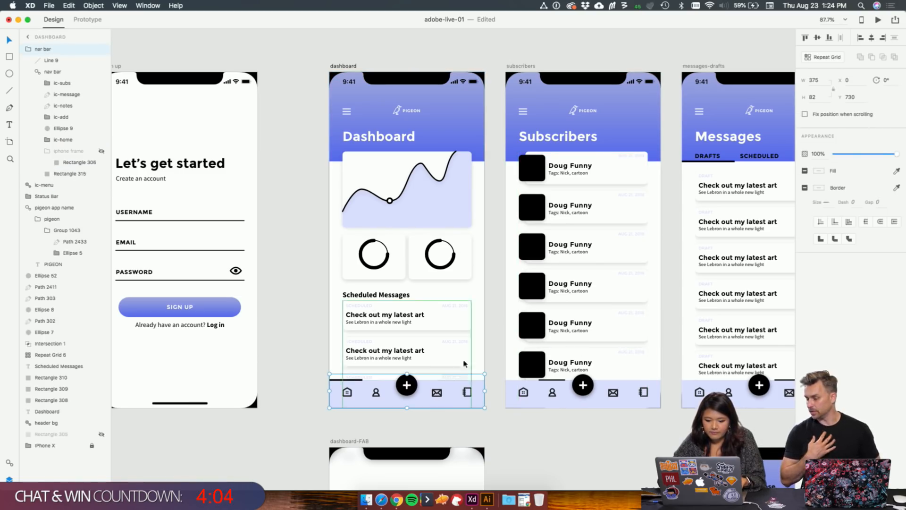
click(496, 306)
Step: Try a light blue fill, #D9F3FF, on the dashboard's chart area and undo it
double_click(445, 225)
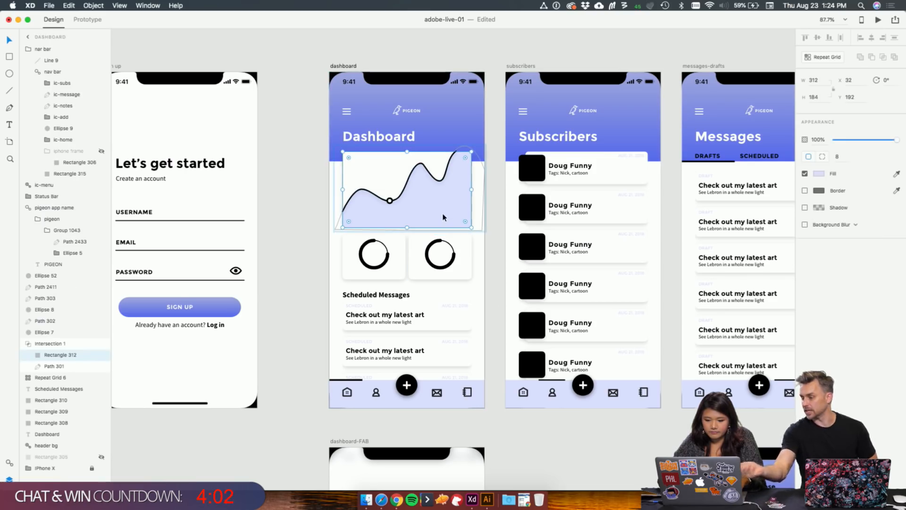
click(820, 174)
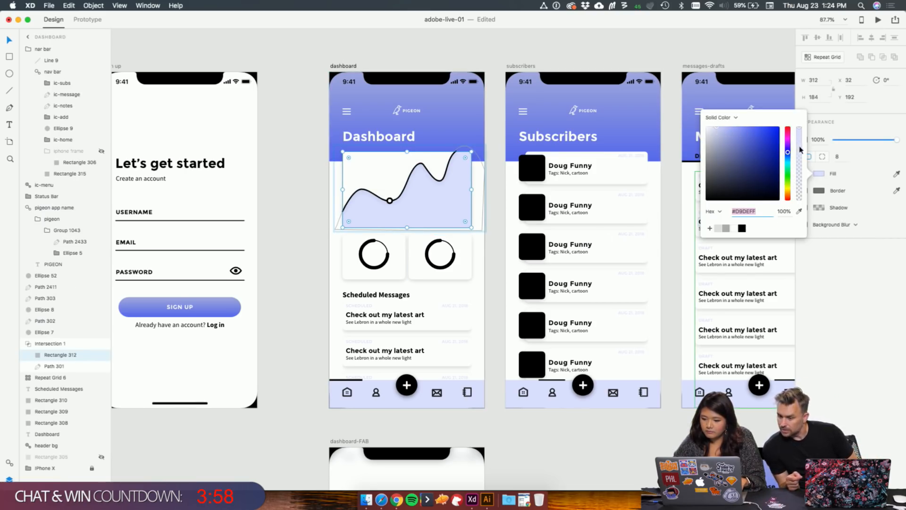
drag(788, 152, 789, 162)
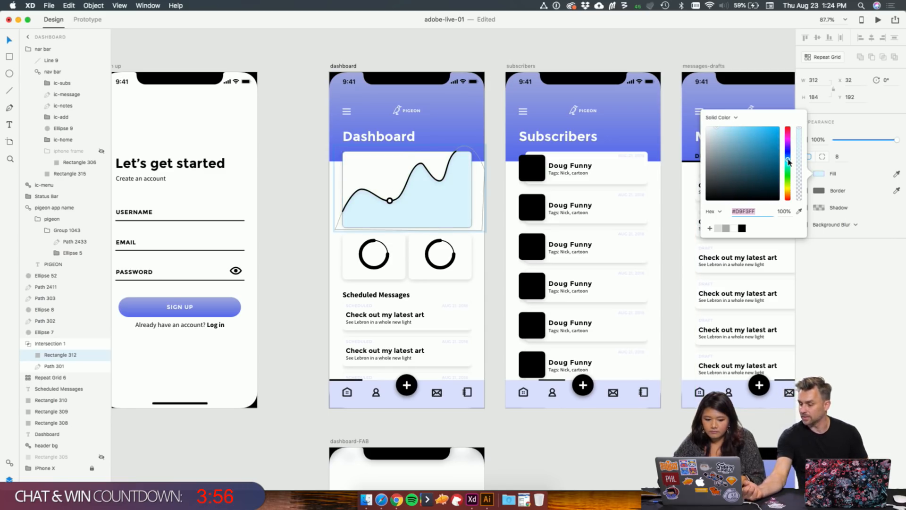
click(668, 124)
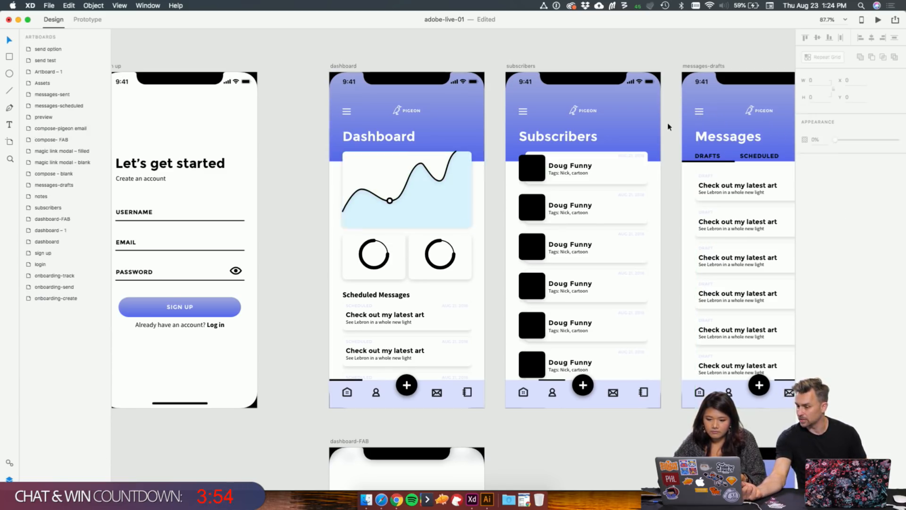
key(super+z)
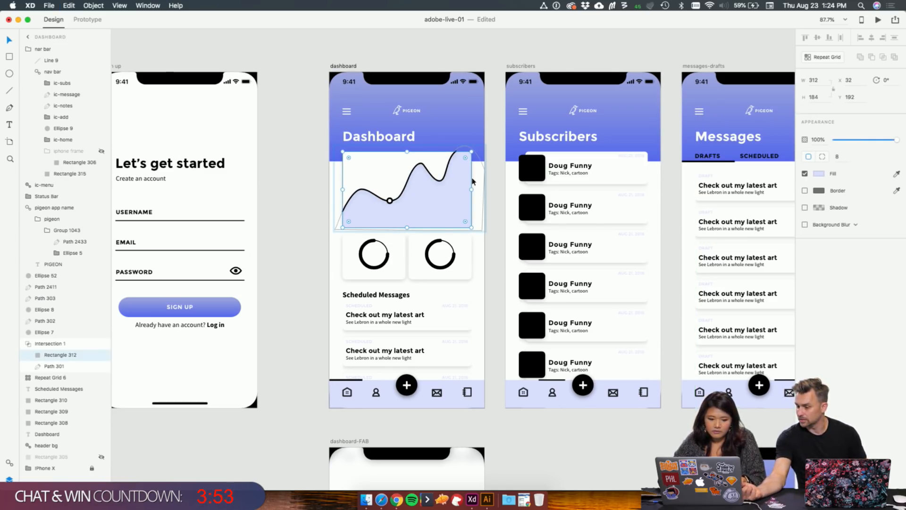
Step: Change the fill of Path 301 in the dashboard's chart area to light purple, #CC88F7
click(51, 366)
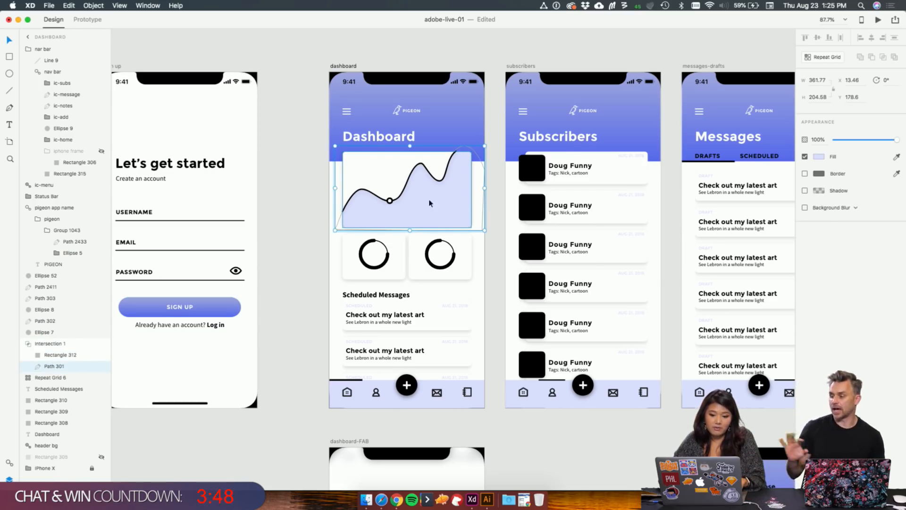
click(819, 156)
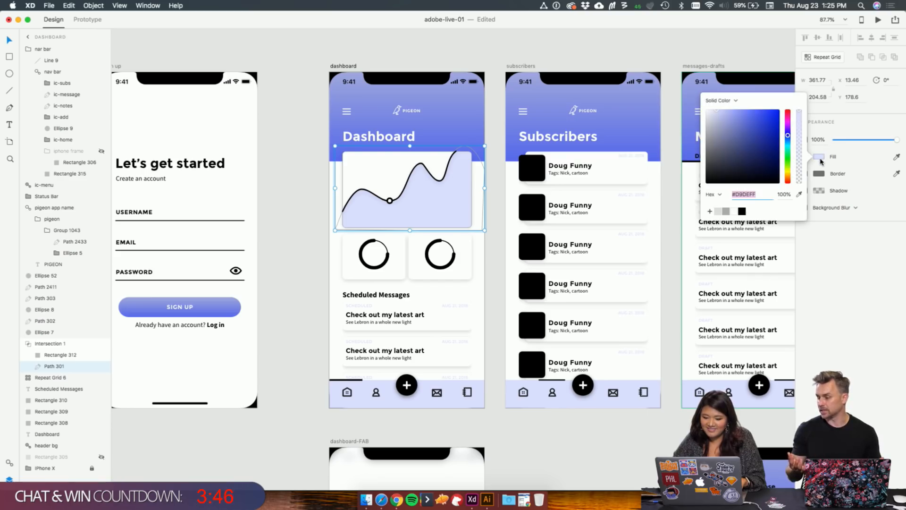
mouse_move(789, 136)
mouse_down()
mouse_move(792, 109)
mouse_move(788, 165)
mouse_move(799, 110)
mouse_up()
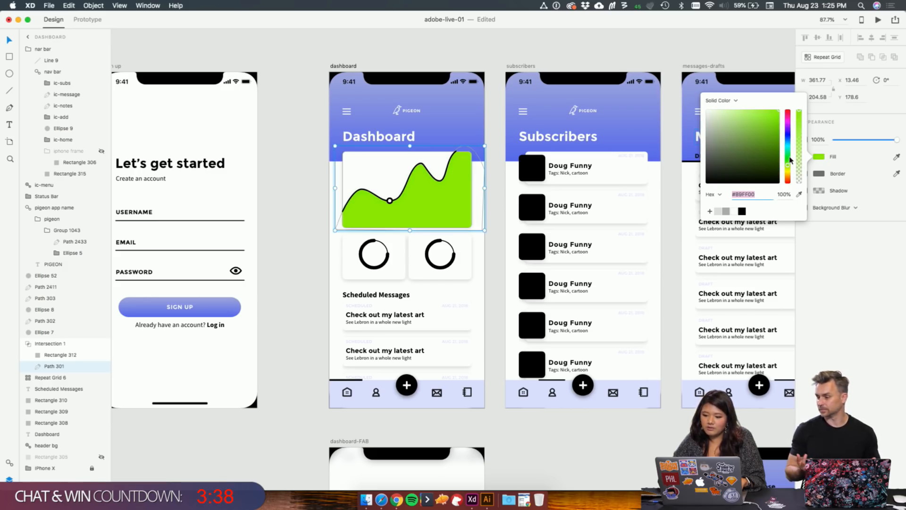
drag(790, 163, 743, 113)
drag(791, 128, 791, 127)
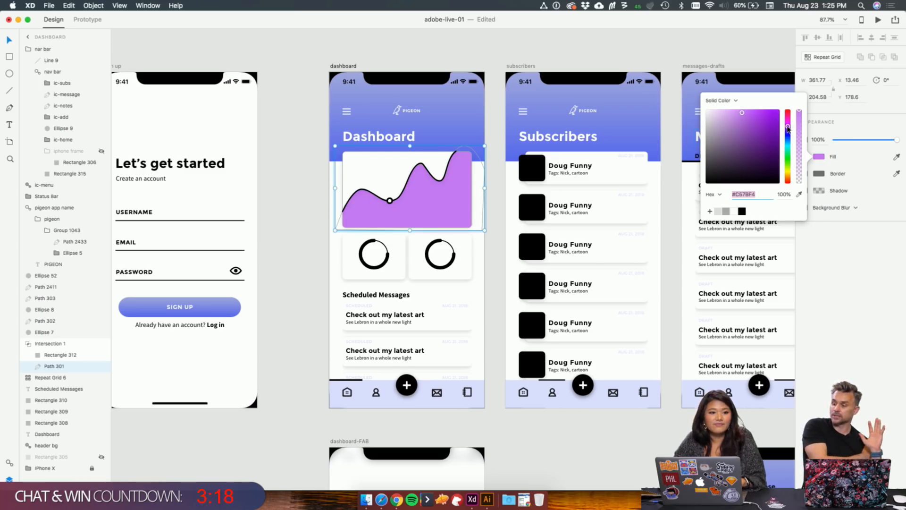
click(741, 110)
drag(741, 110, 739, 112)
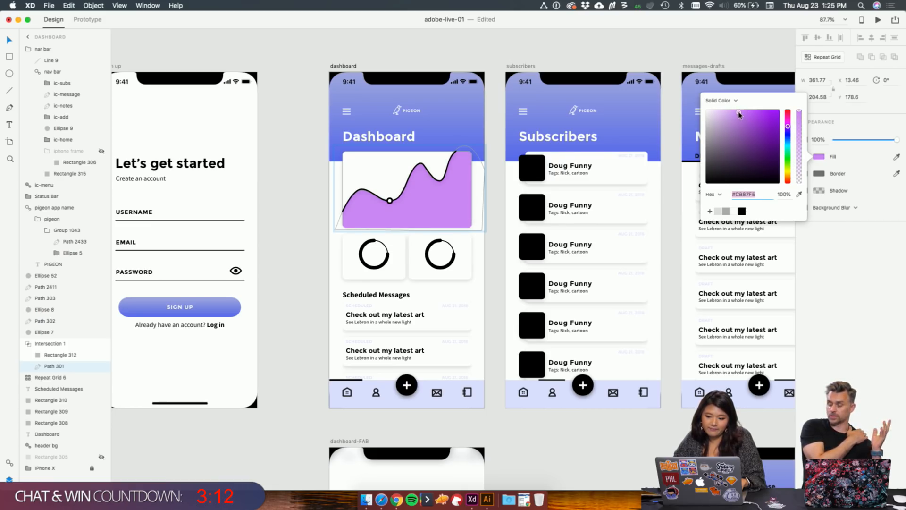
click(498, 185)
scroll(493, 172, up, 5)
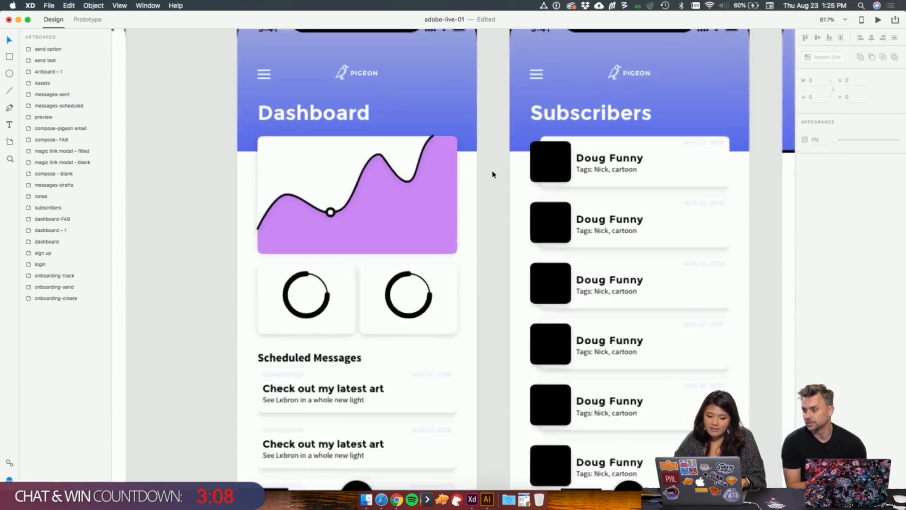
scroll(483, 221, down, 3)
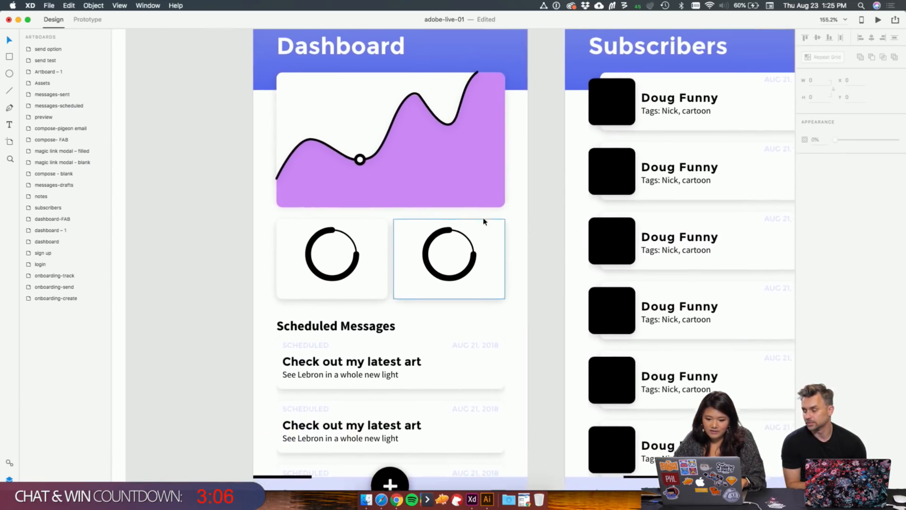
click(468, 272)
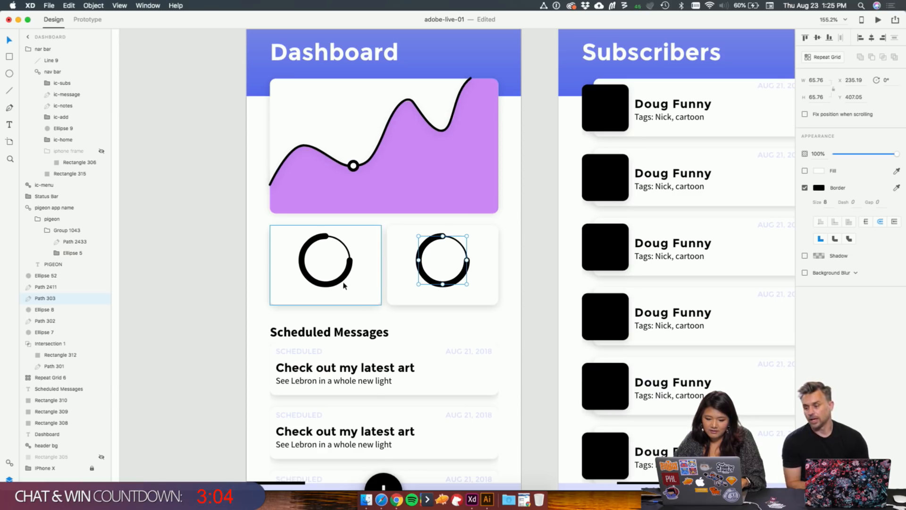
right_click(526, 188)
click(470, 193)
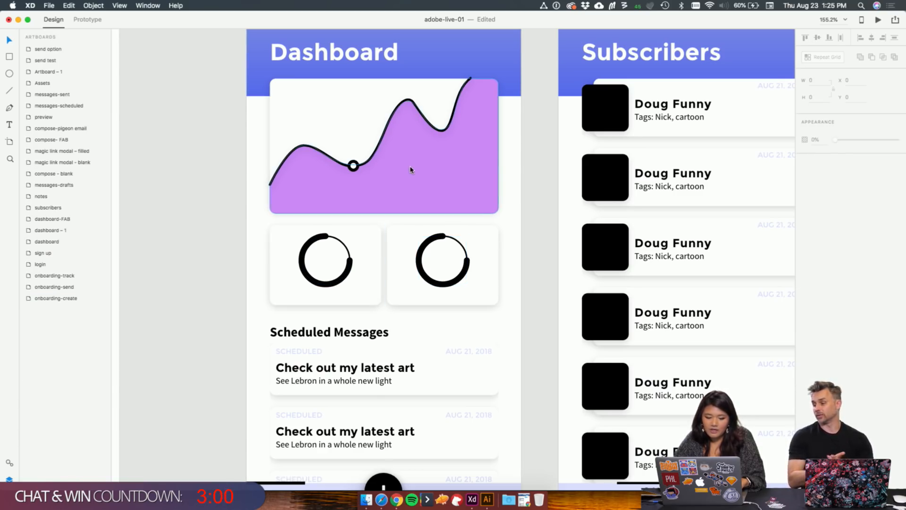
Step: Give the dashboard's chart area a linear gradient fill running from white, #FFFFFF, to vivid purple, #9B00FF
click(433, 182)
double_click(469, 166)
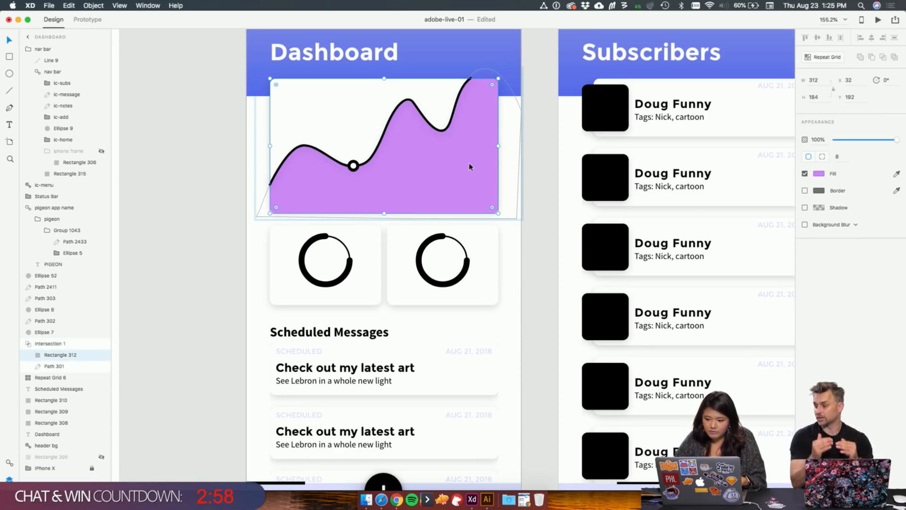
click(820, 175)
click(734, 118)
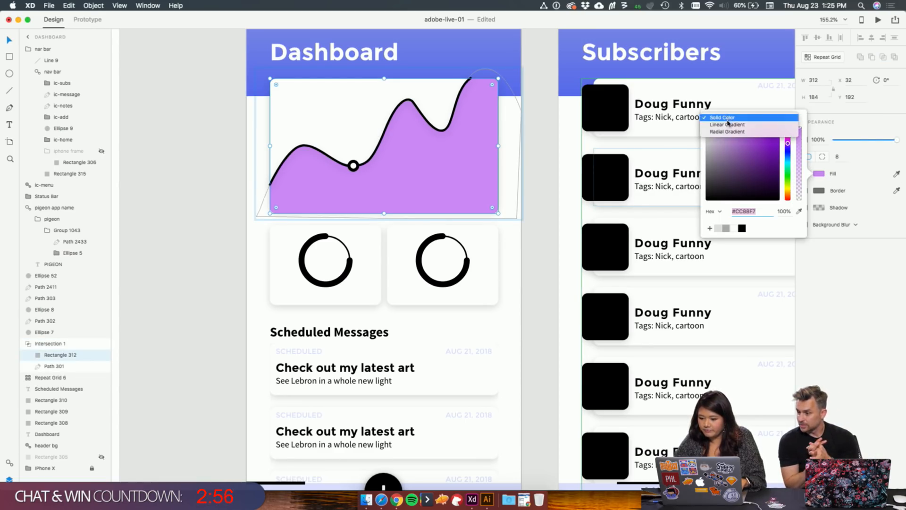
click(725, 127)
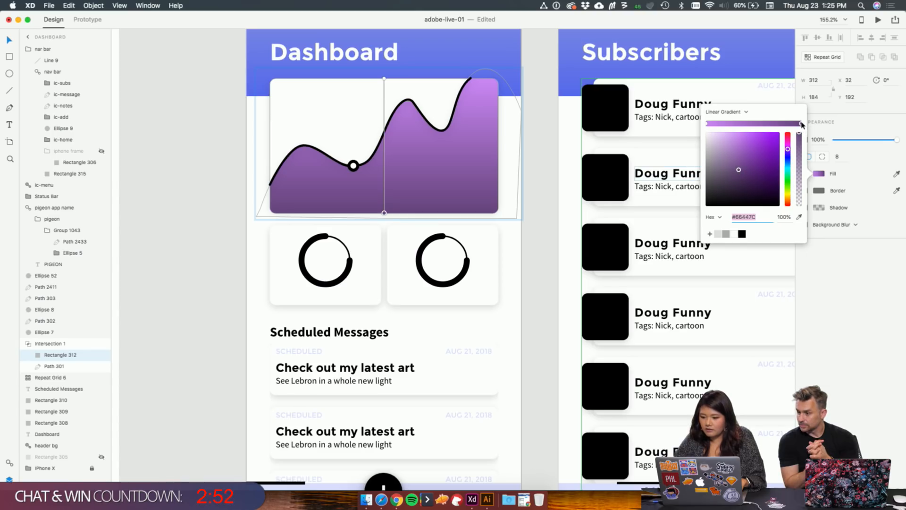
drag(751, 171, 803, 125)
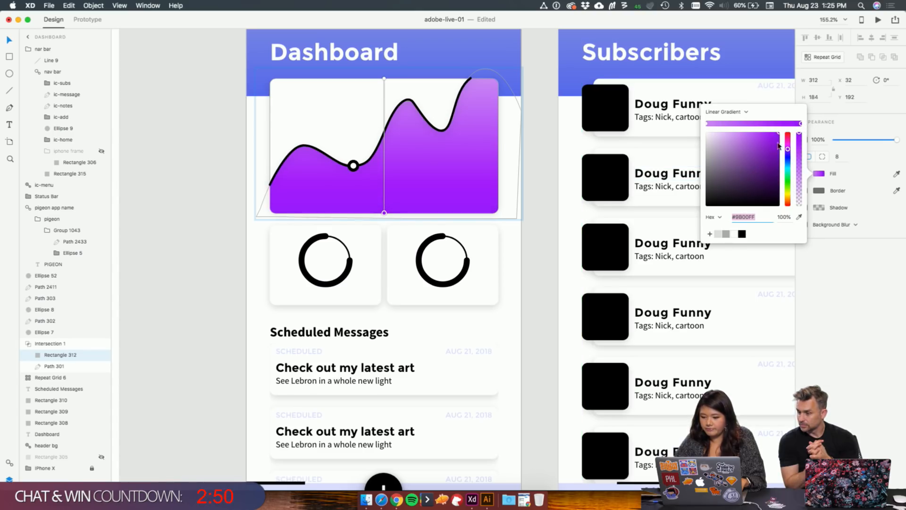
click(708, 124)
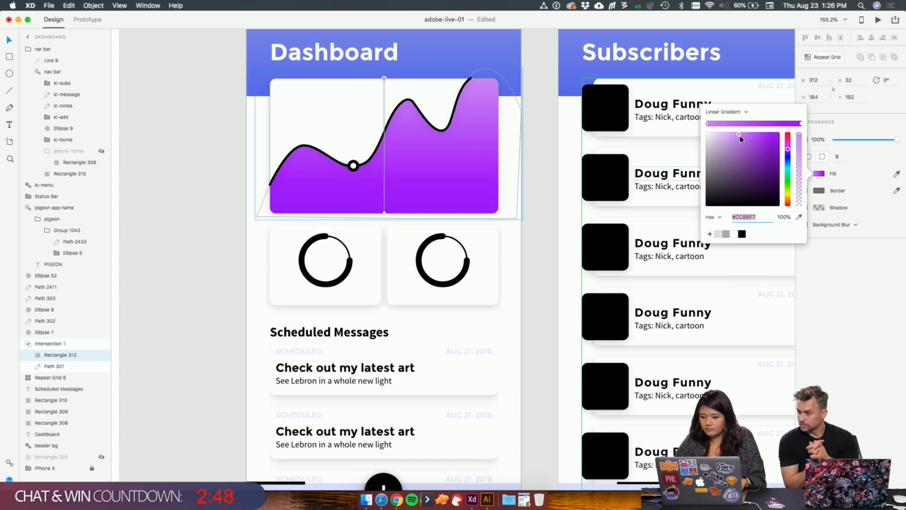
drag(741, 135, 696, 128)
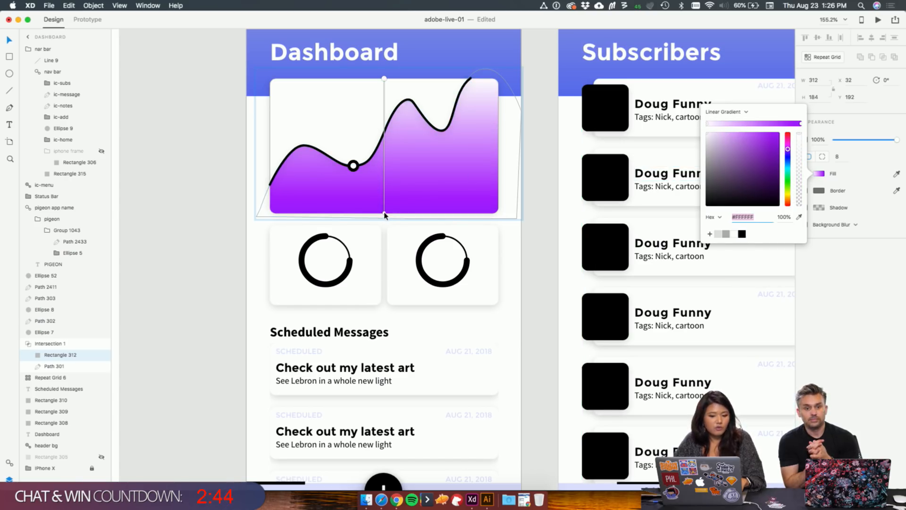
Step: Angle the dashboard chart's linear gradient diagonally by shifting its purple end point rightward along the chart's lower edge
drag(384, 214, 437, 214)
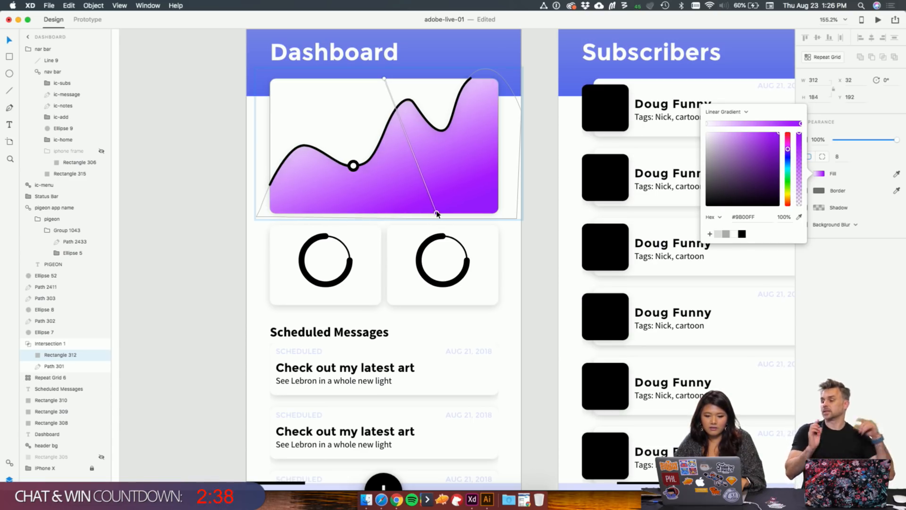
click(708, 125)
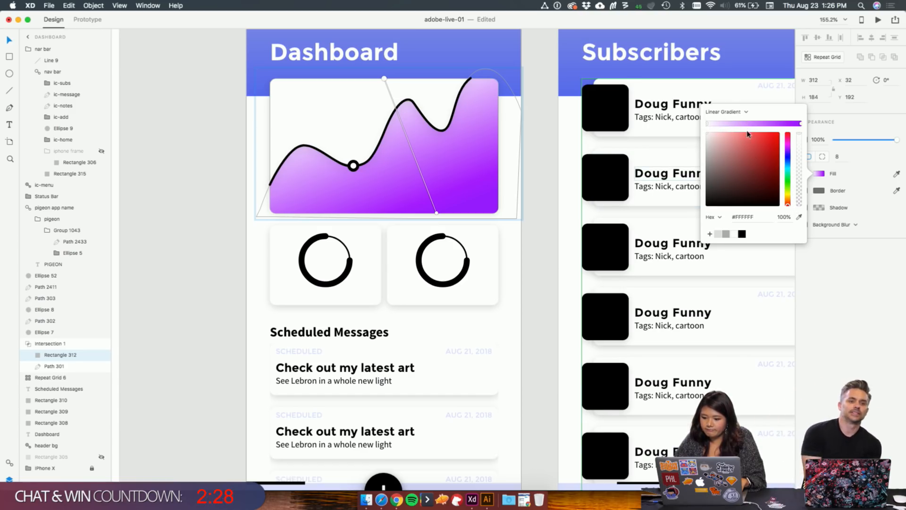
click(800, 126)
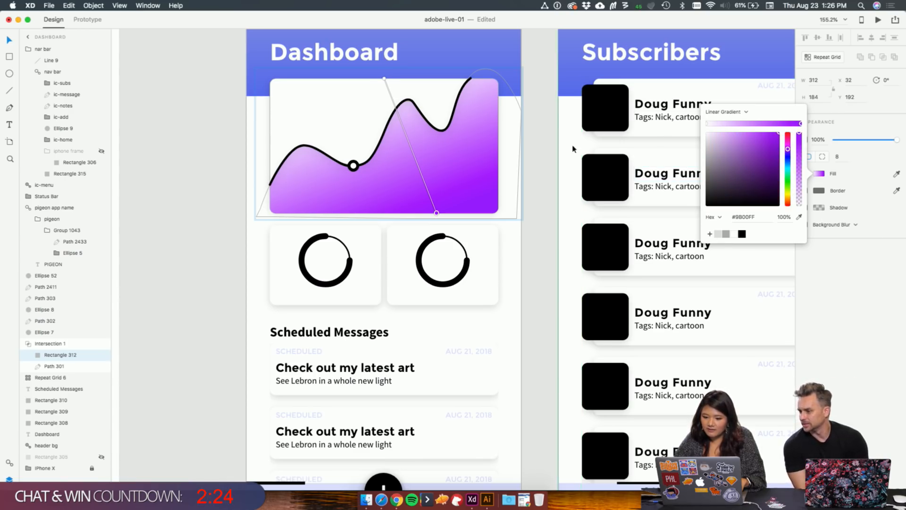
click(540, 147)
Step: Change the border colour of the dashboard chart's curve line from black to a dark purple
click(451, 127)
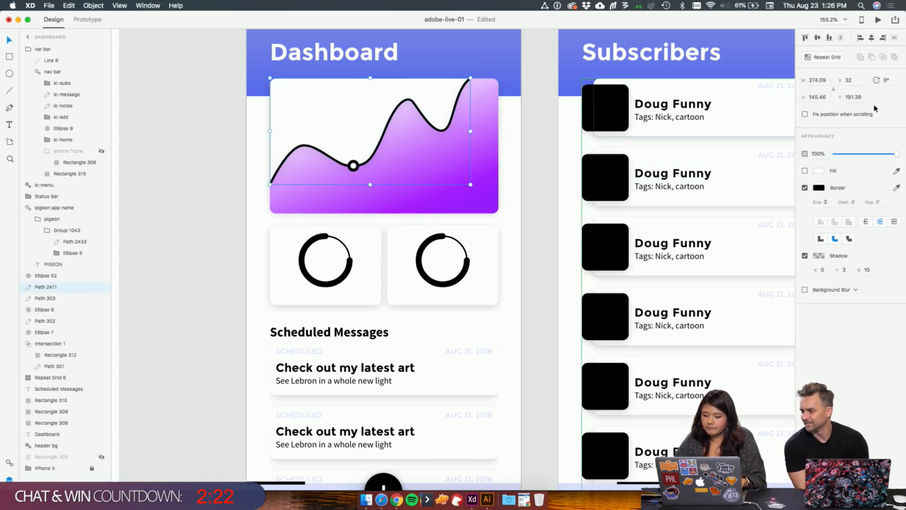
click(816, 190)
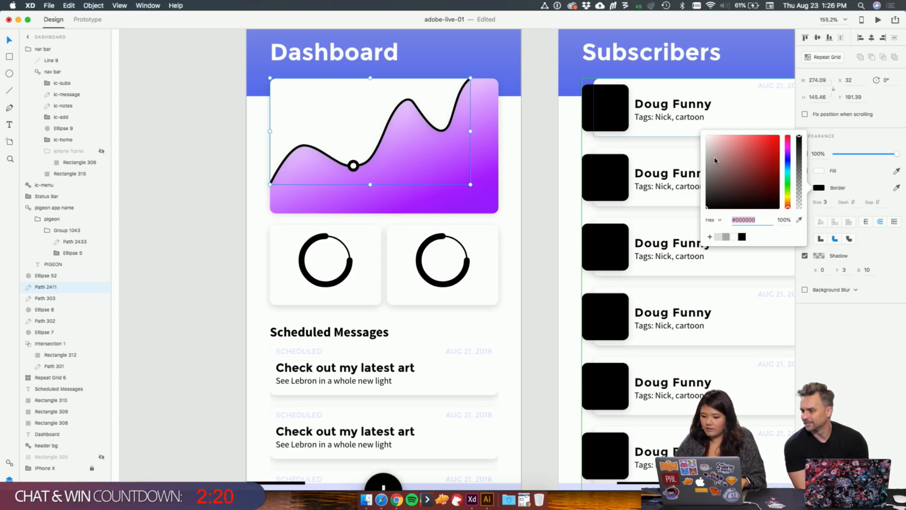
mouse_move(716, 158)
mouse_down()
mouse_move(787, 138)
mouse_move(792, 210)
mouse_move(791, 138)
mouse_move(792, 189)
mouse_move(792, 140)
mouse_move(791, 156)
mouse_move(779, 146)
mouse_move(785, 181)
mouse_up()
click(542, 154)
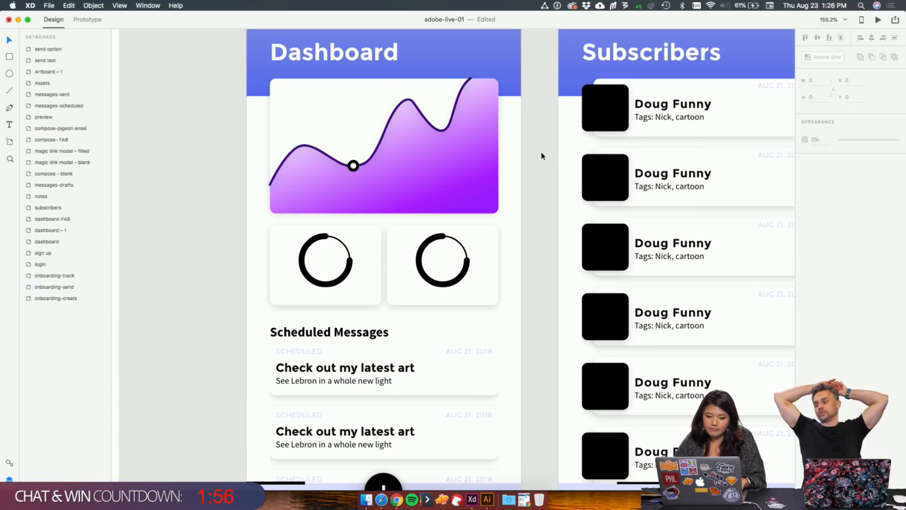
Step: Hide the chart's curve line, Path 2411, on the dashboard artboard
scroll(531, 227, left, 2)
scroll(531, 227, up, 3)
scroll(531, 227, left, 3)
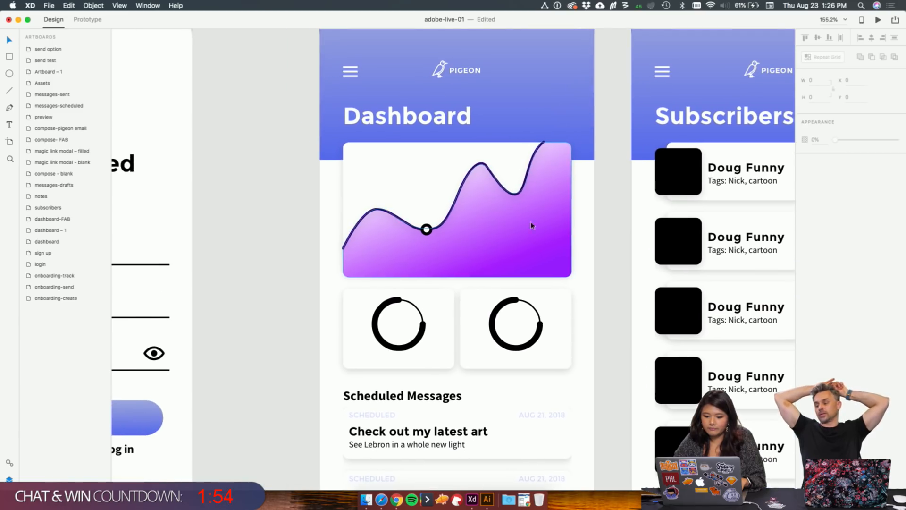
click(533, 222)
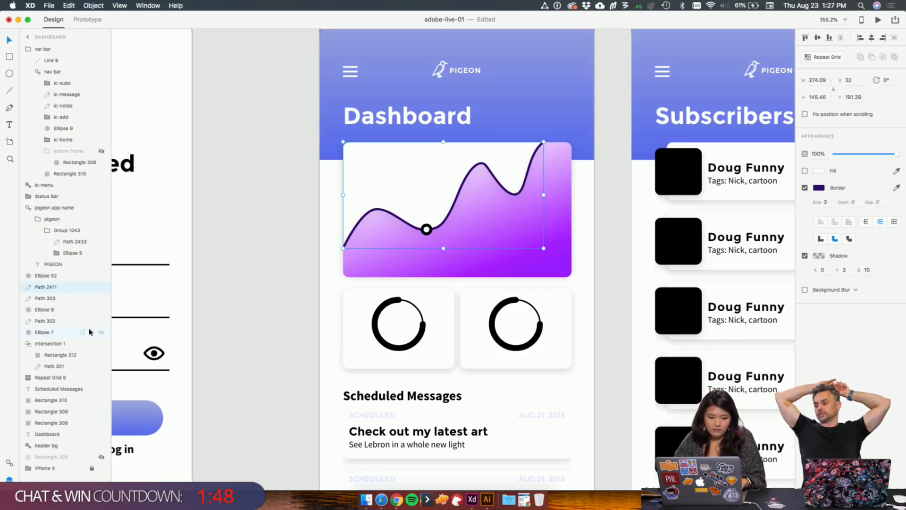
click(102, 287)
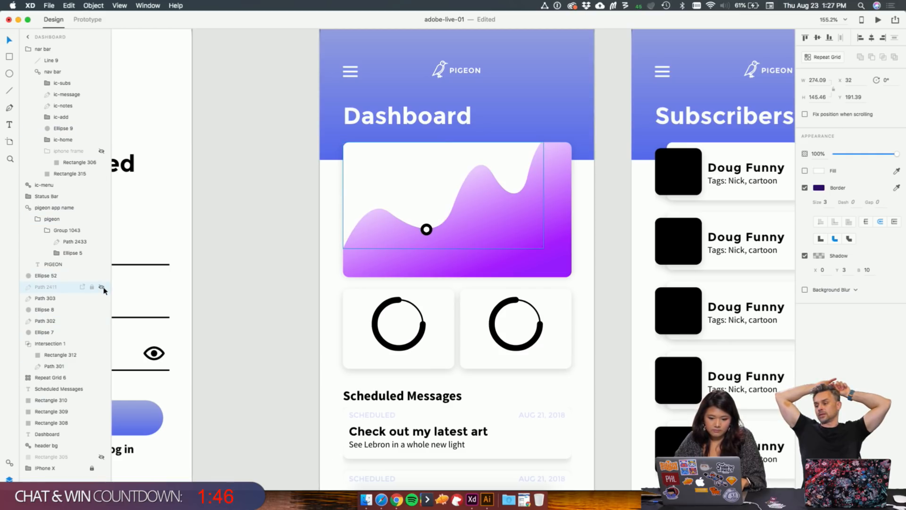
click(598, 229)
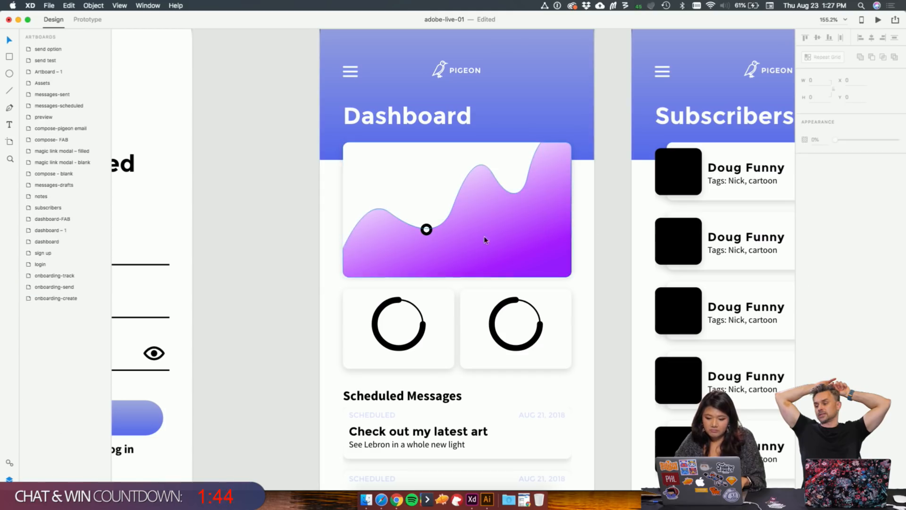
Step: Try a bright blue border, #007FFF, on the dashboard chart's circular marker
click(431, 233)
click(819, 187)
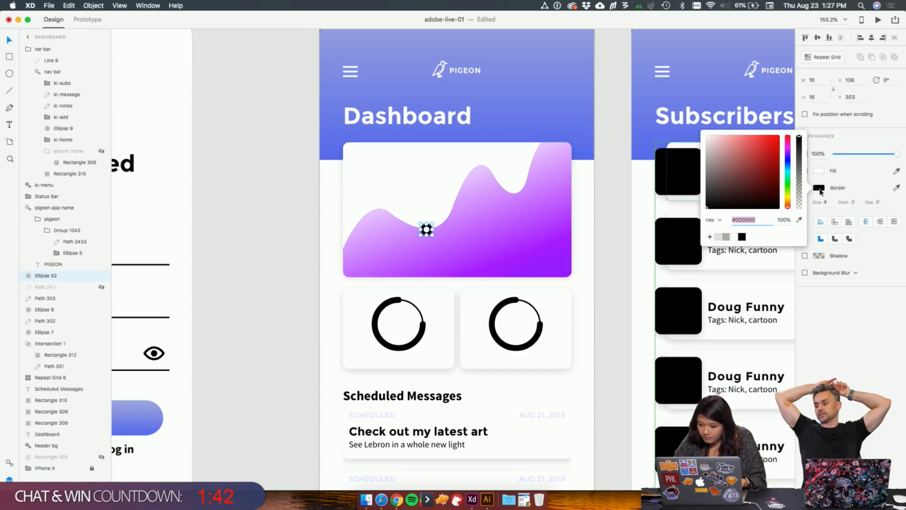
click(779, 157)
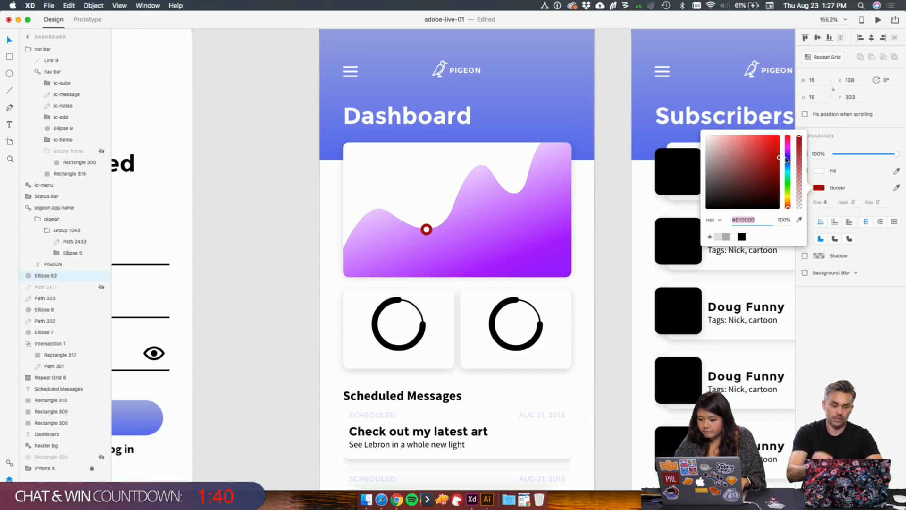
click(788, 159)
mouse_move(790, 160)
mouse_down()
mouse_move(788, 150)
mouse_move(788, 212)
mouse_move(787, 130)
mouse_move(788, 166)
mouse_up()
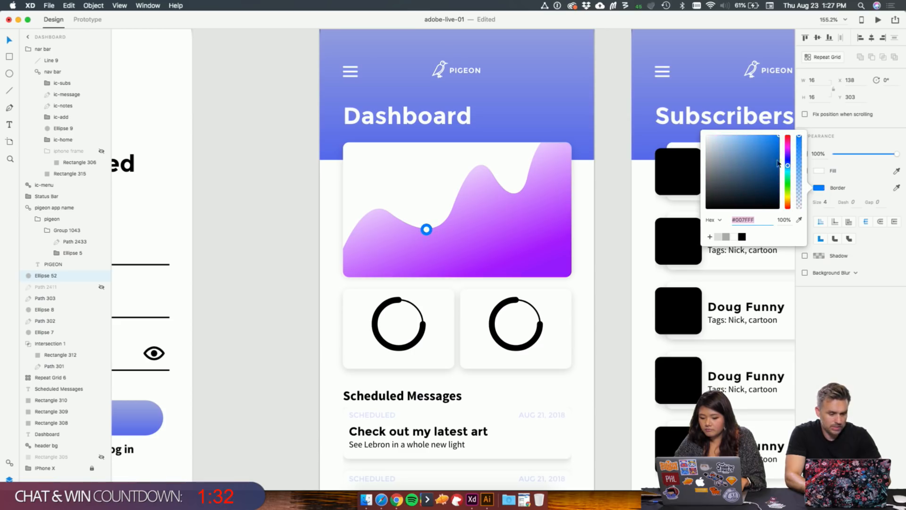
Step: Recolour the circular marker's border with the vivid purple sampled from the chart gradient's lower corner
click(800, 220)
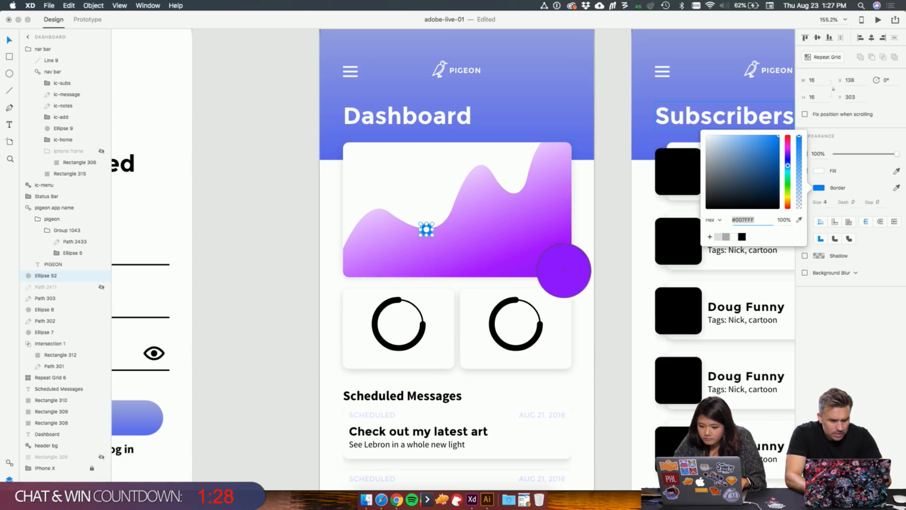
click(560, 274)
text(v)
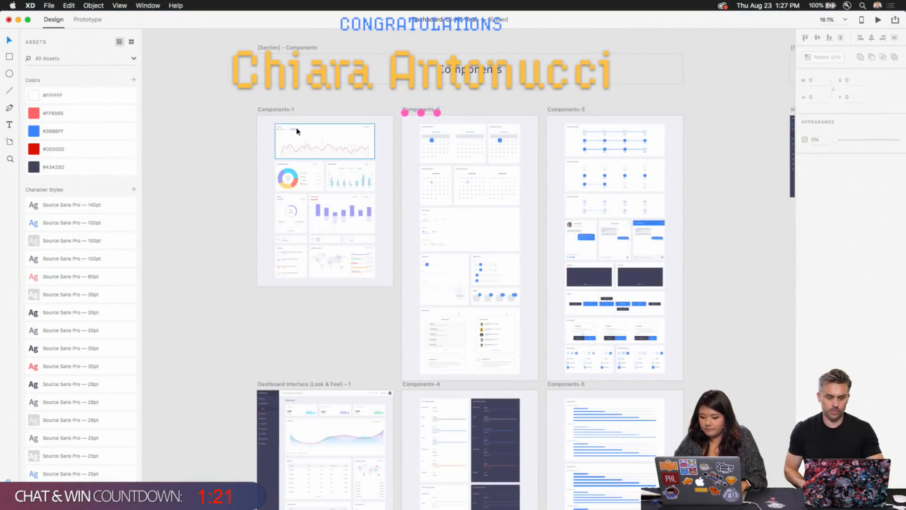
scroll(298, 132, up, 3)
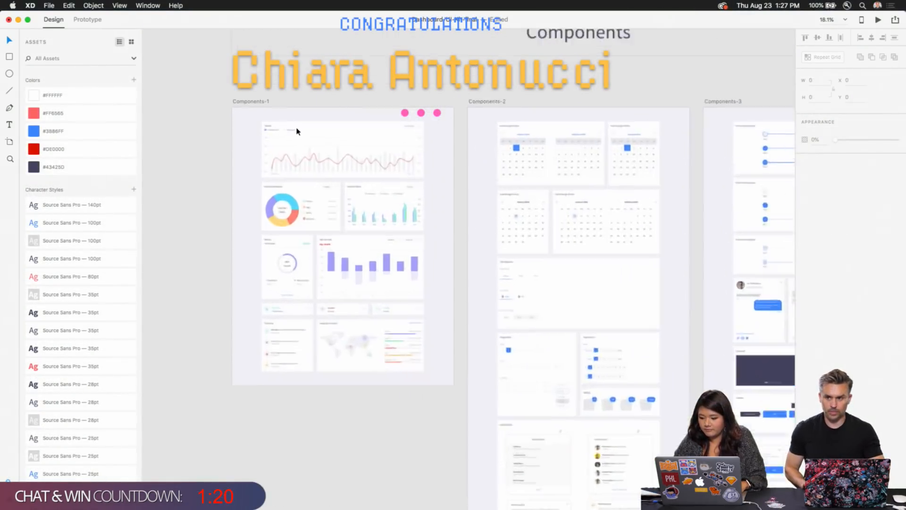
scroll(299, 133, up, 5)
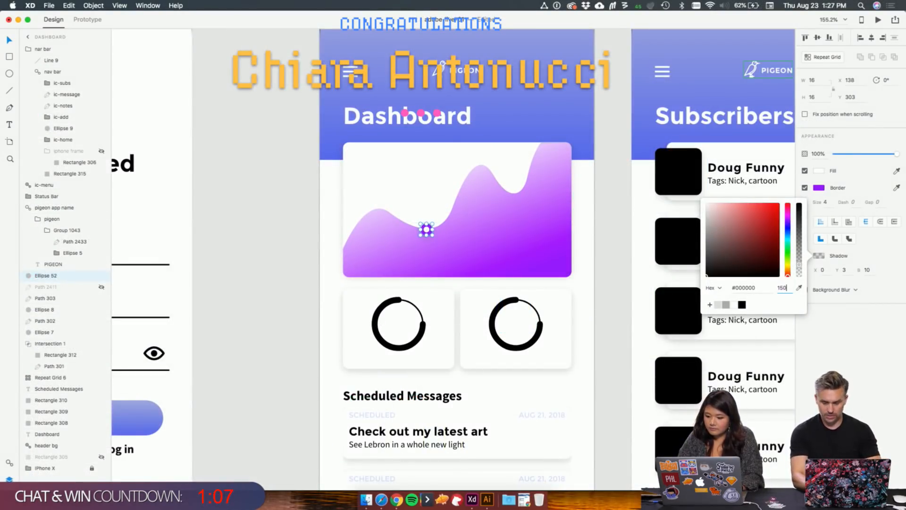
Step: Give the chart's circular marker a black drop shadow with 3 Y offset, 10 blur and 30% opacity
key(Return)
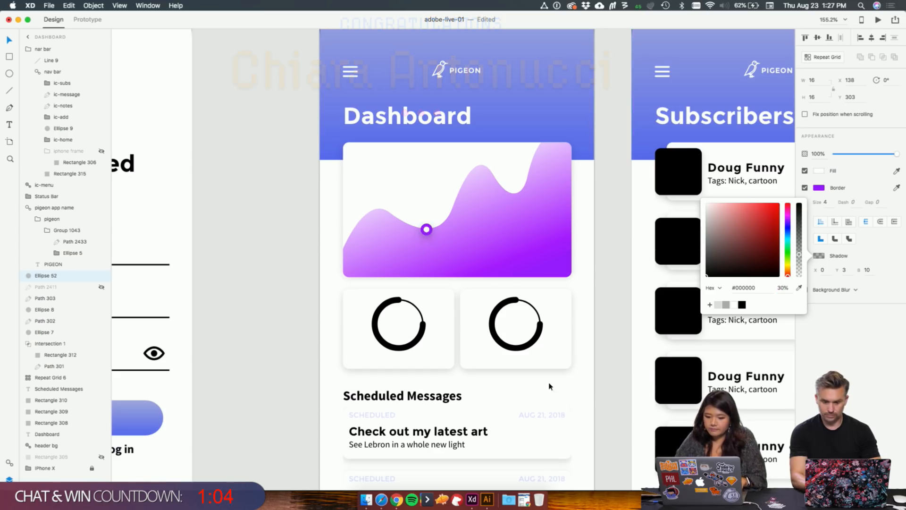
click(609, 283)
Step: Try to sample the chart gradient's purple for the borders of the thin circles in both progress rings
scroll(580, 283, down, 1)
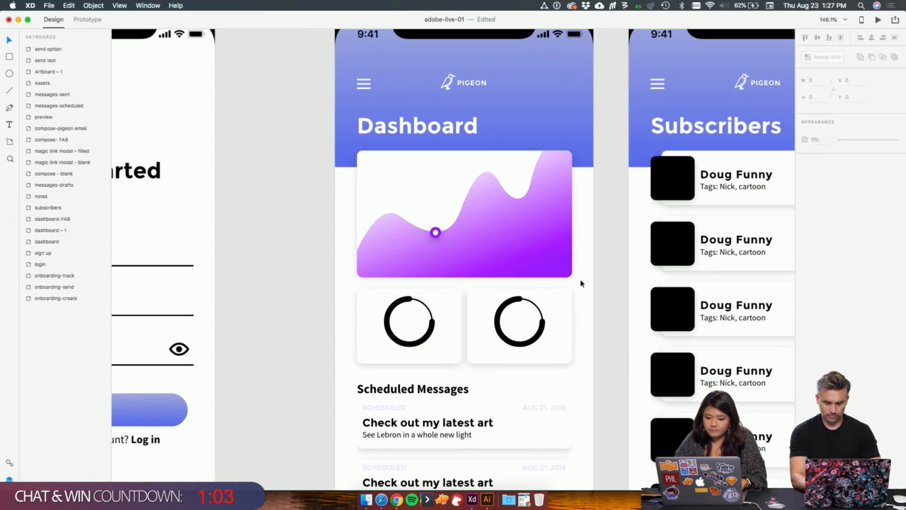
click(543, 316)
shift+click(428, 311)
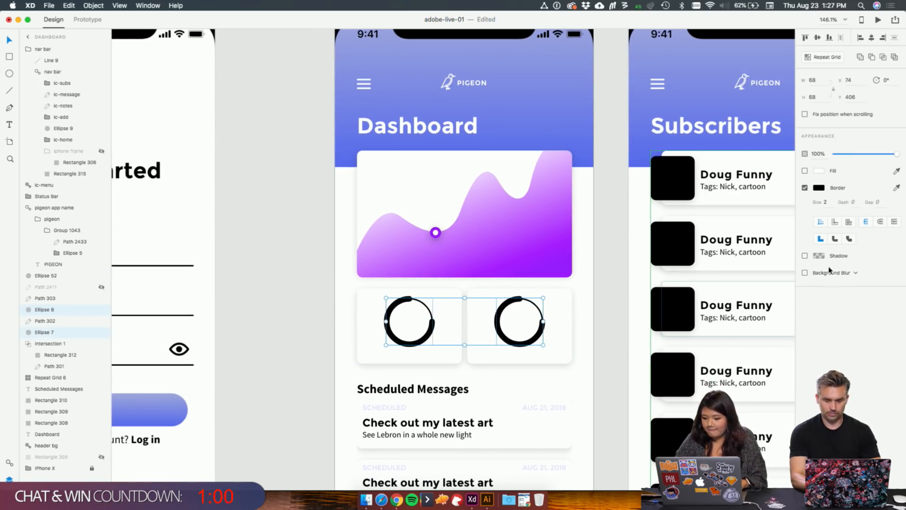
click(820, 188)
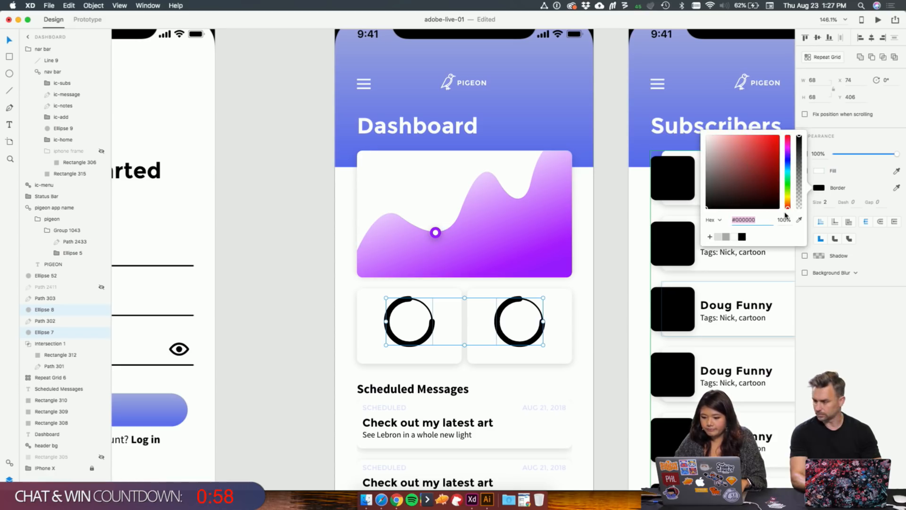
click(801, 220)
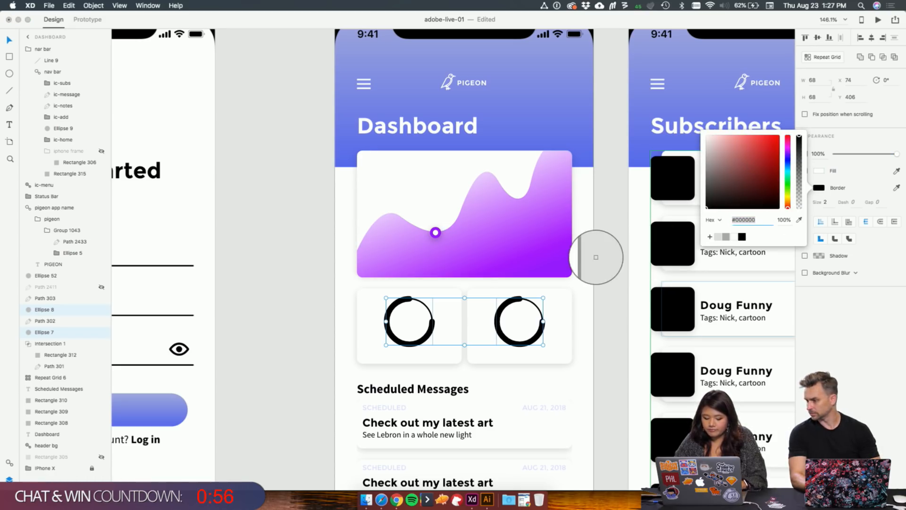
click(521, 244)
Step: Add a shadow to Rectangle 312 in the dashboard's chart area with a Y offset of -5 and a blur of 10
double_click(525, 243)
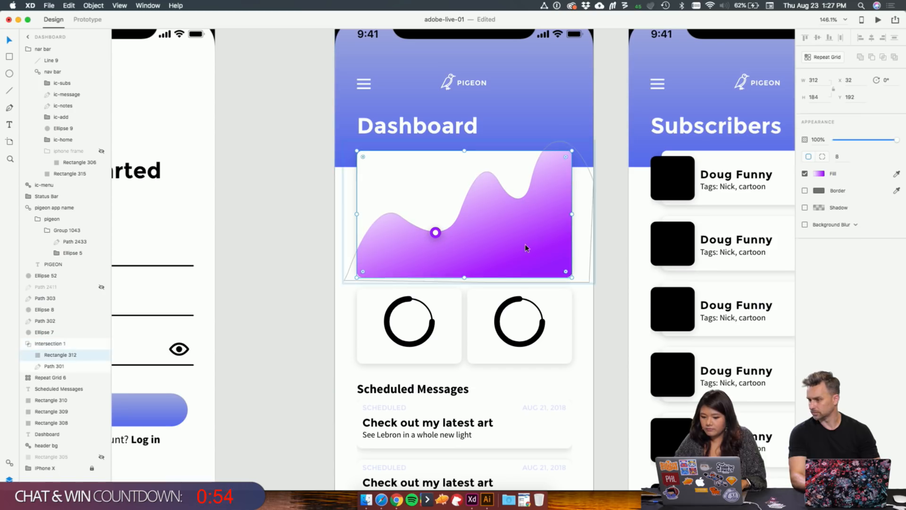
click(805, 208)
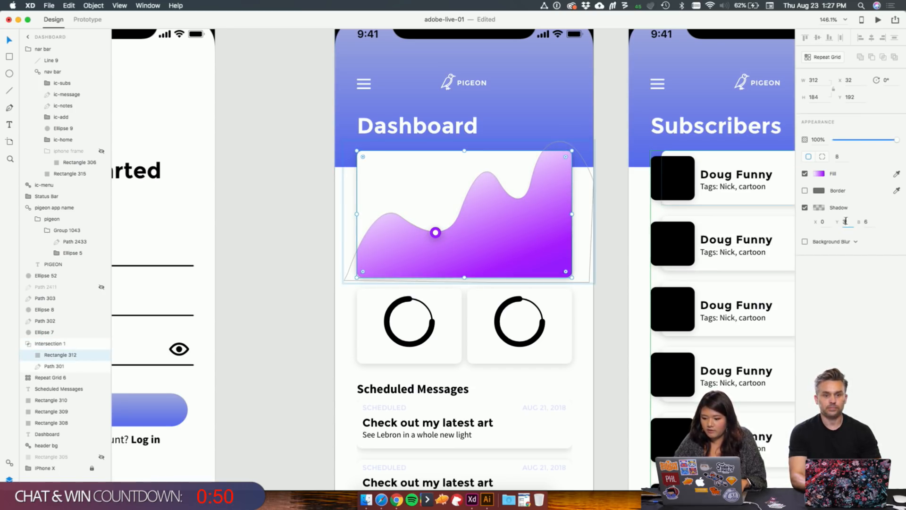
key(Return)
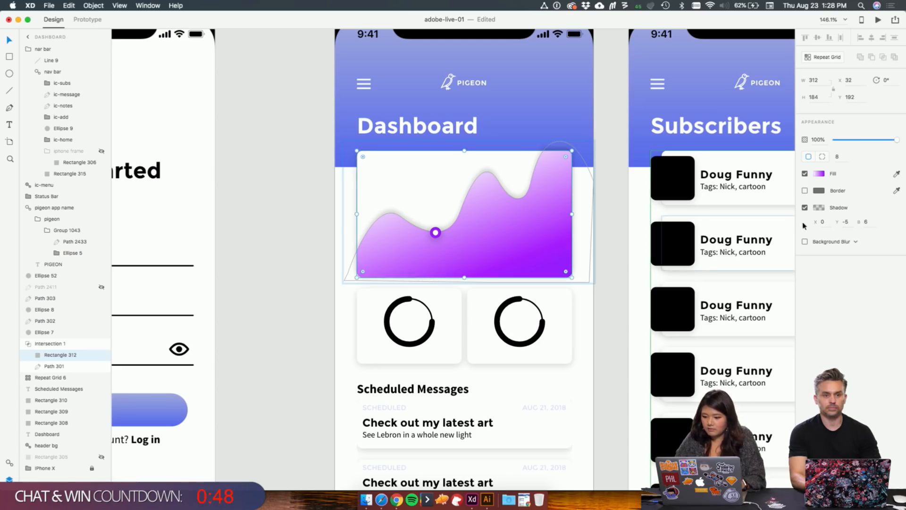
text(10)
key(Return)
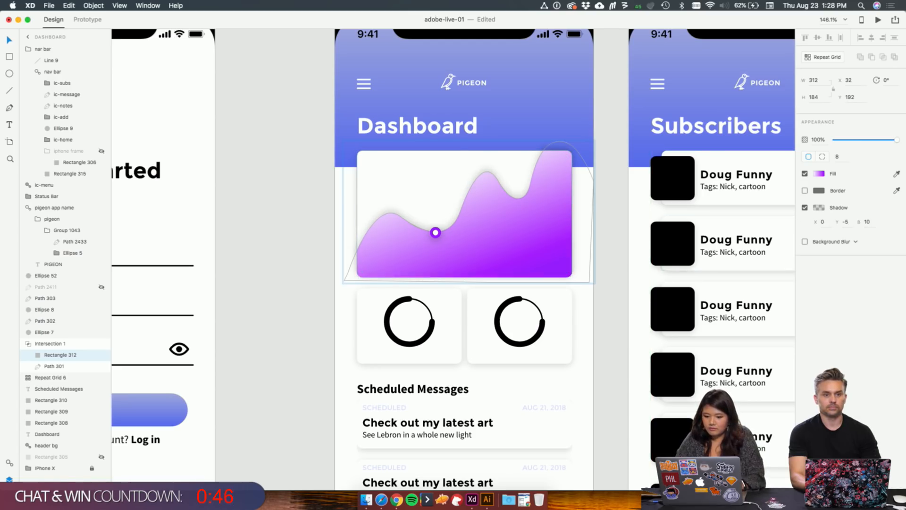
Step: Lower the opacity of the chart area's black shadow to 8%
click(819, 208)
click(783, 240)
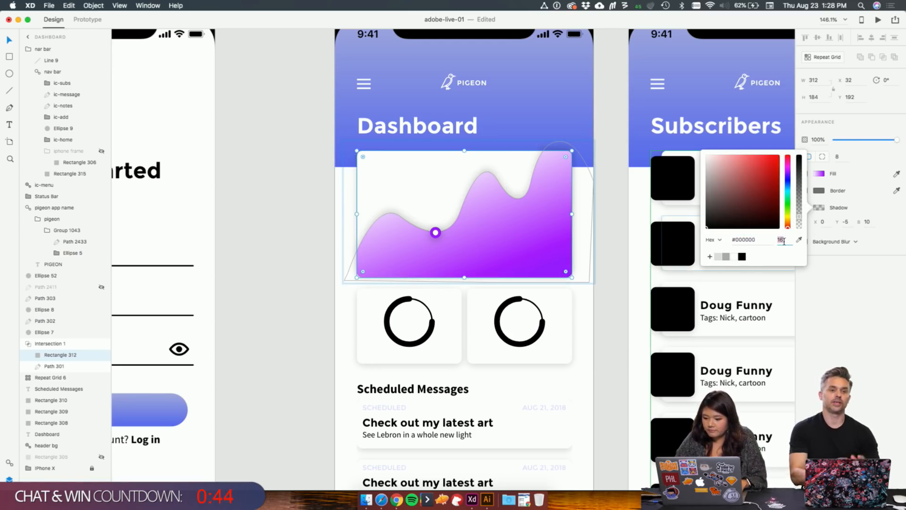
key(Down)
key(Down)
key(Down)
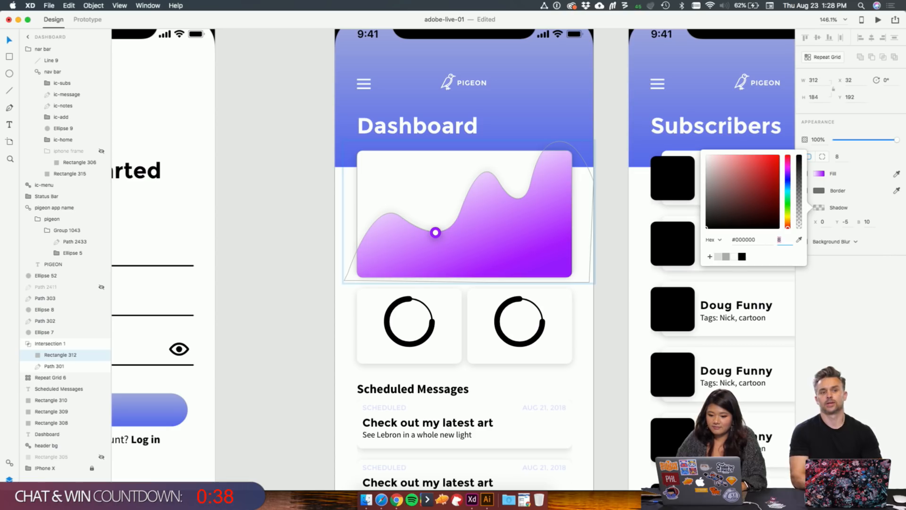
click(613, 313)
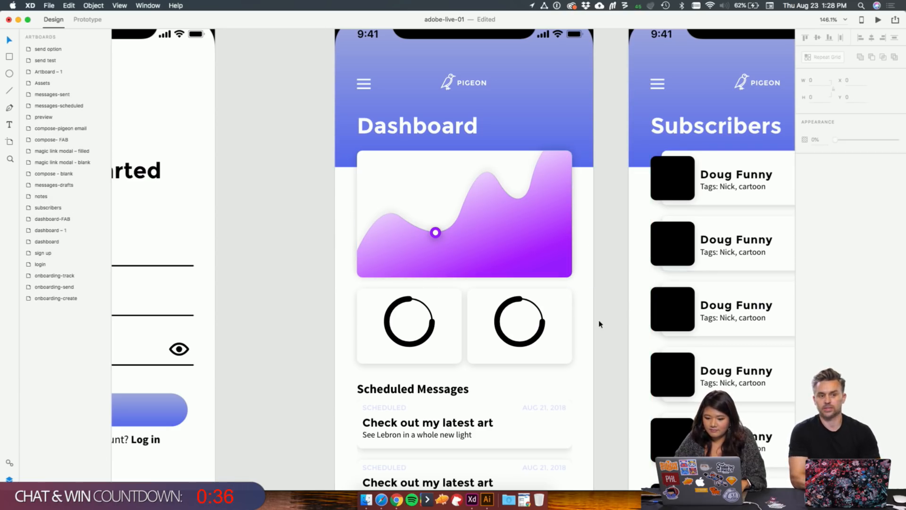
scroll(597, 339, down, 5)
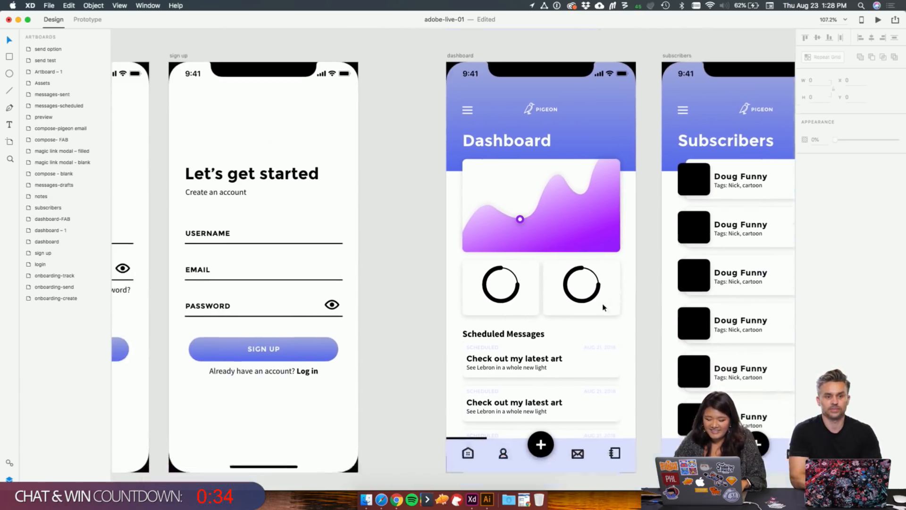
scroll(603, 308, left, 2)
right_click(603, 306)
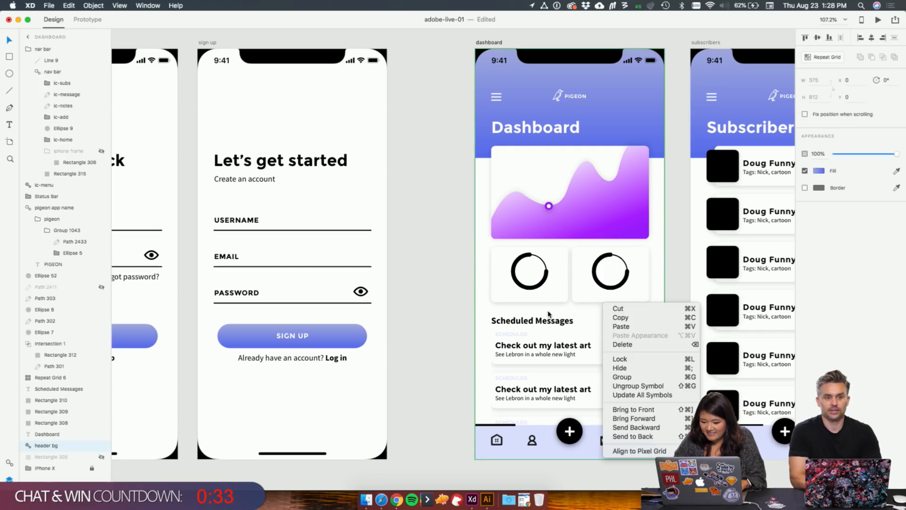
click(667, 279)
click(647, 281)
Step: Recolour the SCHEDULED and date labels in the Scheduled Messages cards with the blue sampled from the dashboard header's lower edge
scroll(666, 281, up, 5)
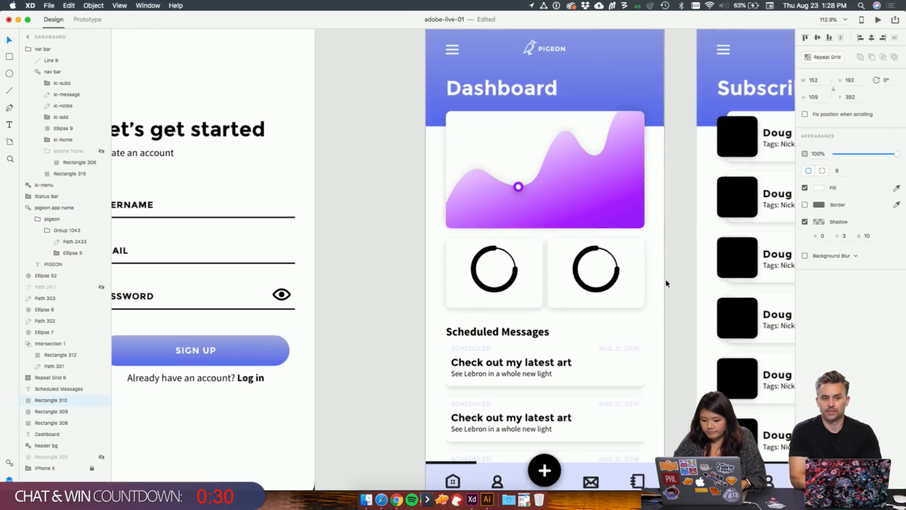
double_click(617, 355)
shift+click(486, 348)
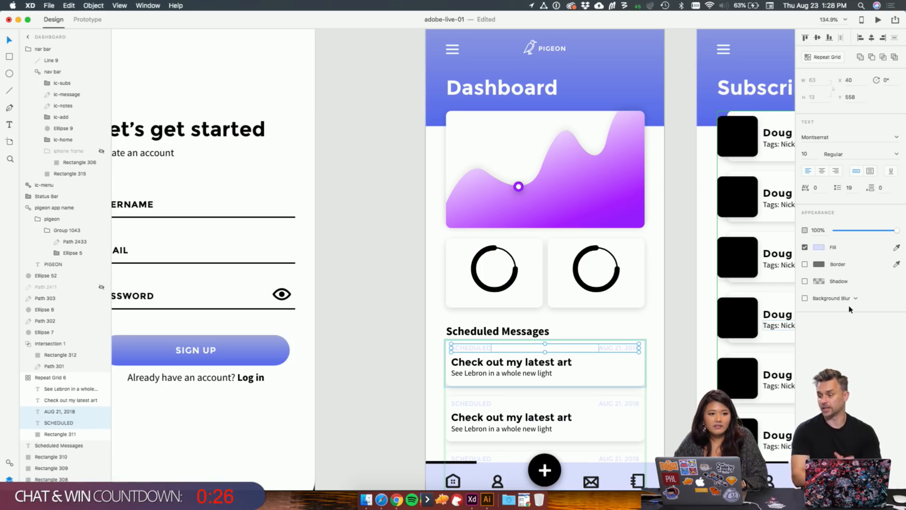
scroll(706, 352, down, 5)
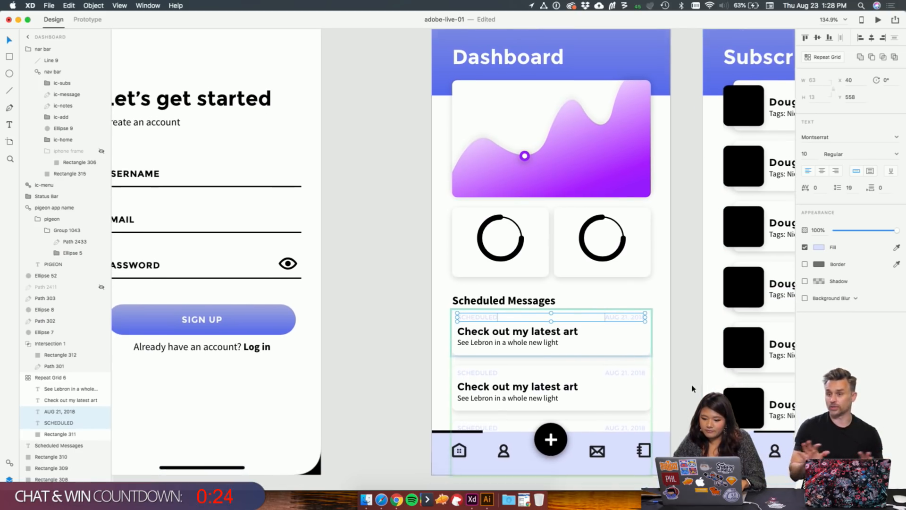
click(819, 248)
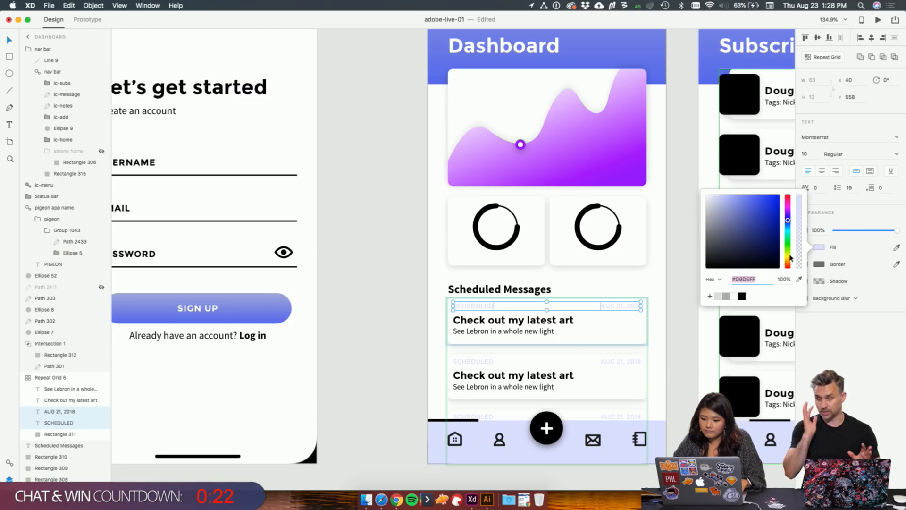
click(727, 296)
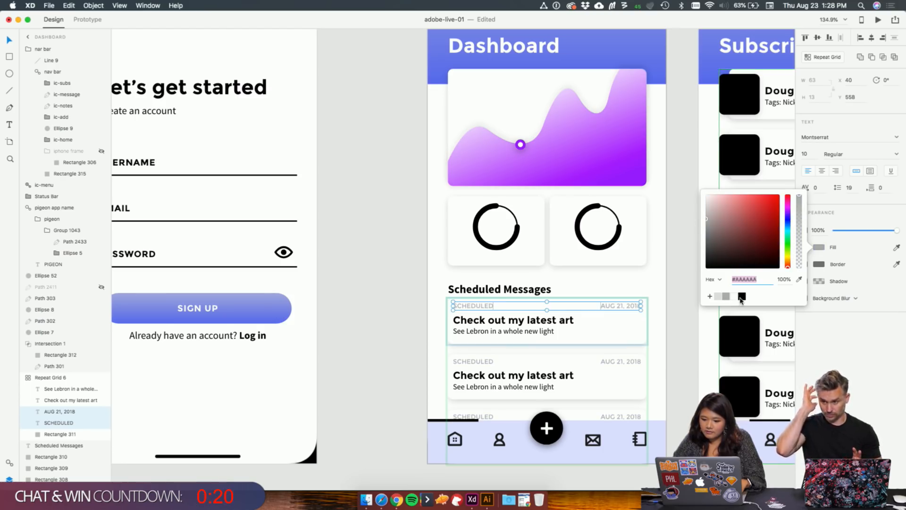
click(741, 296)
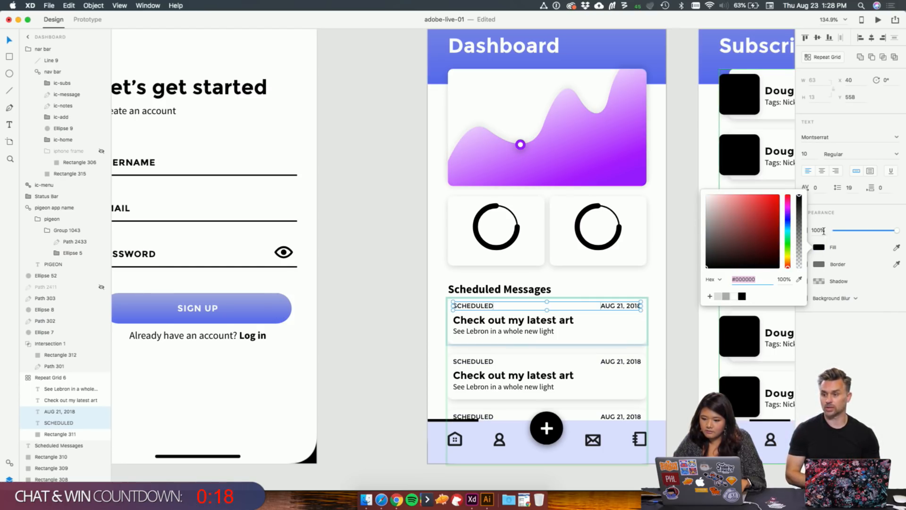
click(800, 281)
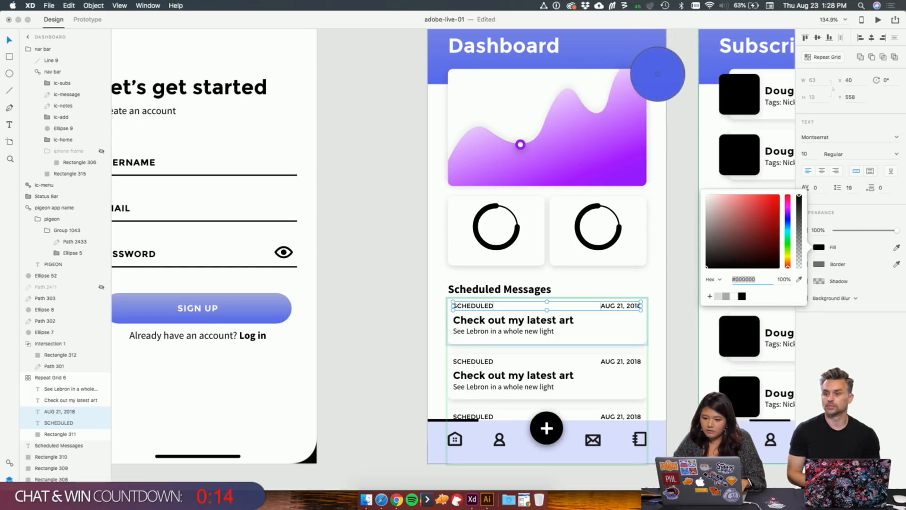
click(658, 74)
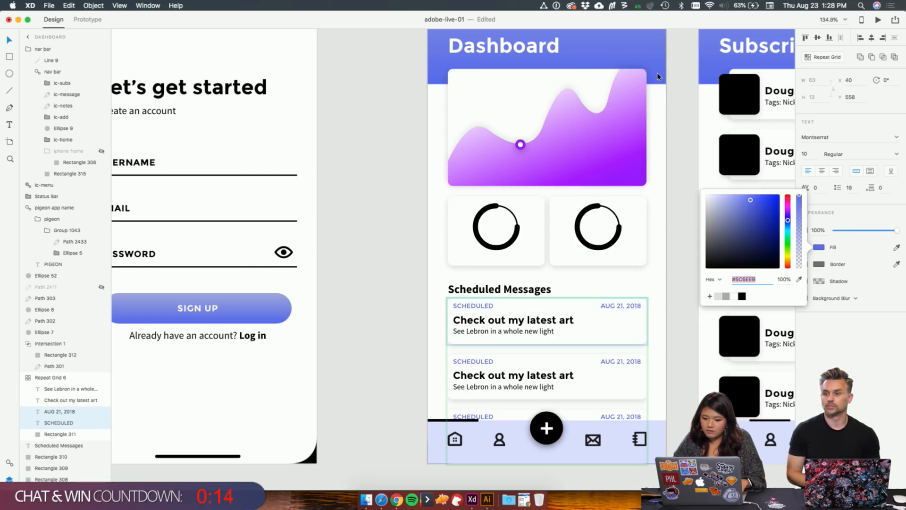
Step: Lower the opacity of the blue SCHEDULED and date labels to 75%
click(820, 230)
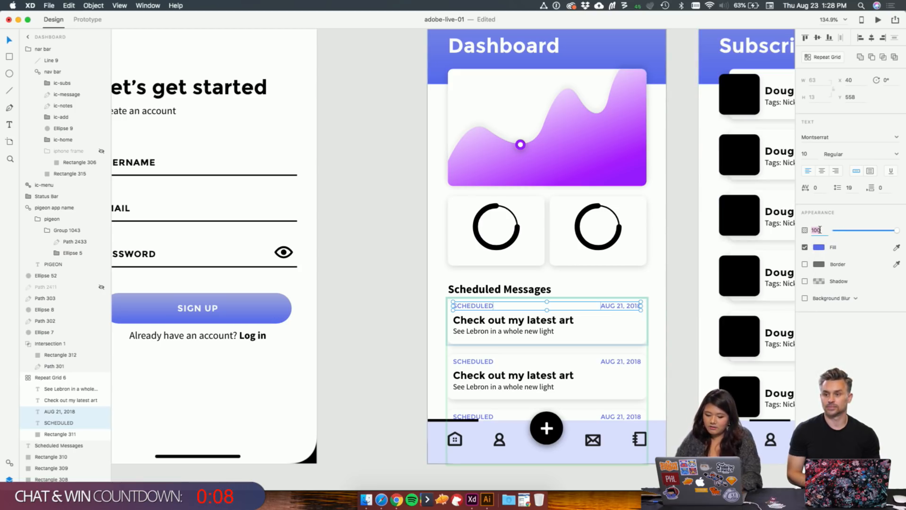
text(75)
key(Return)
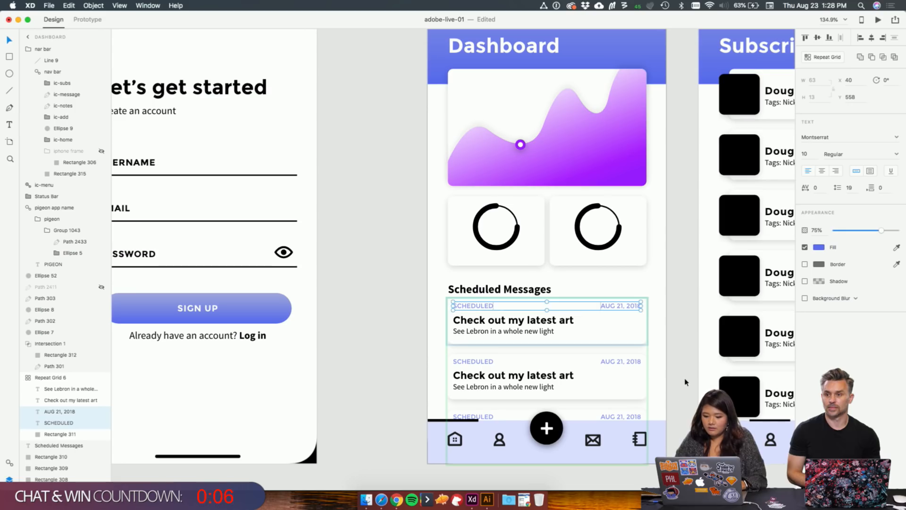
click(686, 379)
scroll(686, 379, down, 4)
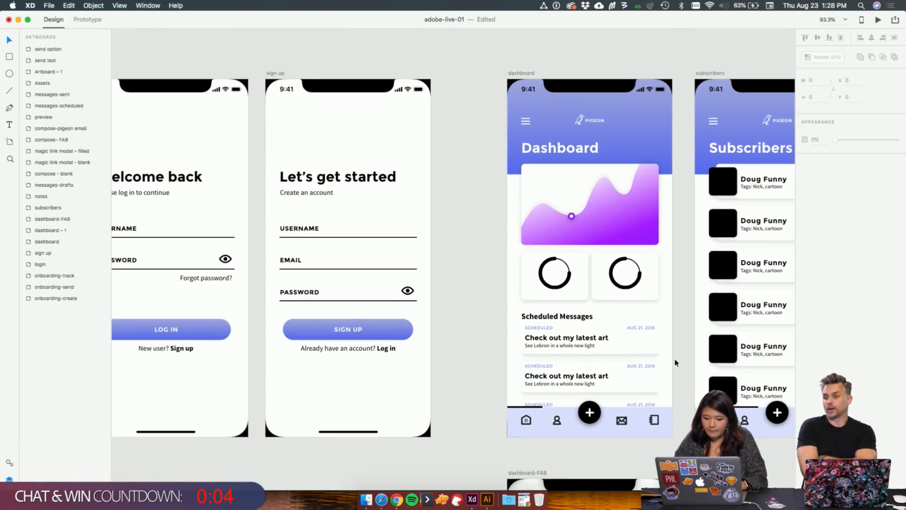
Step: Recolour the borders of the thick arcs in both progress rings with the deep purple sampled from the chart gradient
scroll(675, 363, up, 3)
scroll(675, 363, up, 3)
click(618, 257)
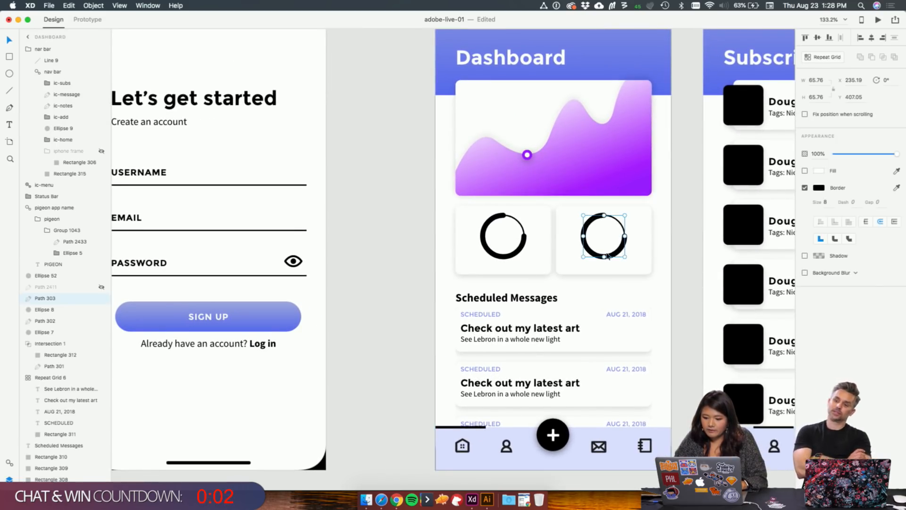
shift+click(525, 241)
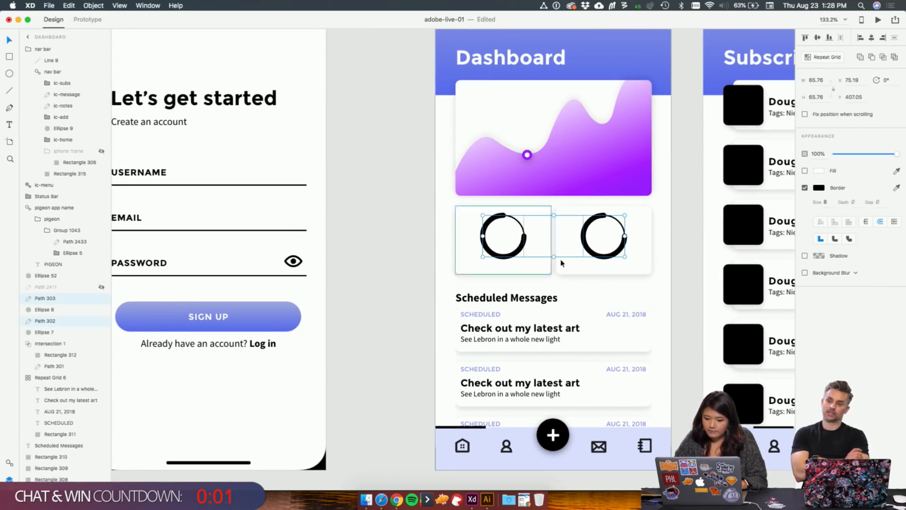
click(819, 188)
click(800, 220)
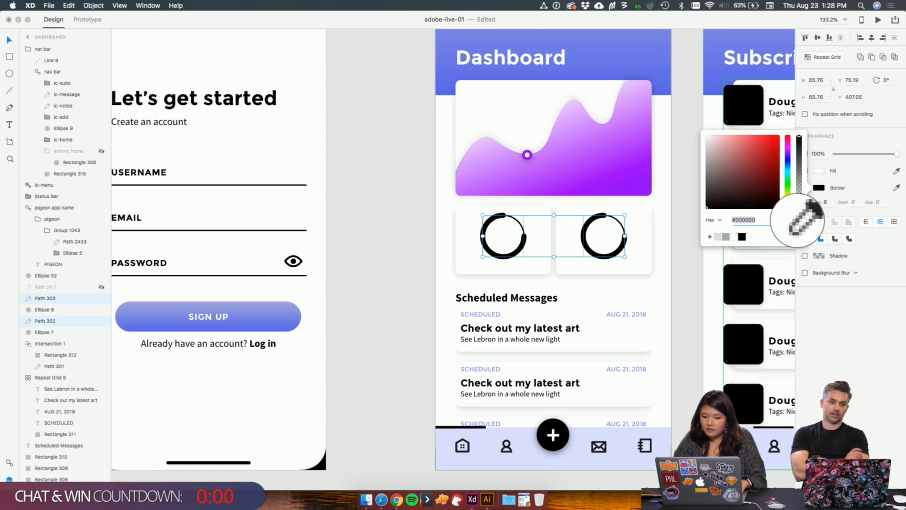
click(642, 191)
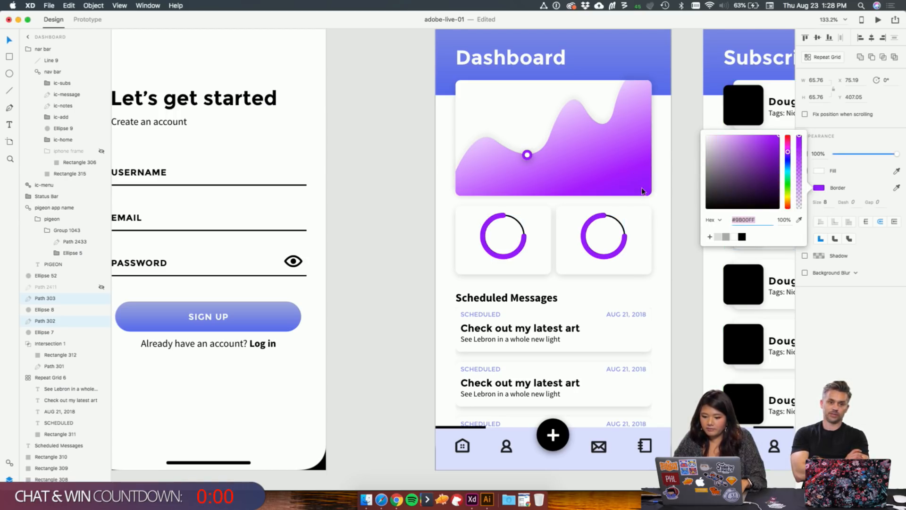
Step: Recolour the borders of the thin circles in both progress rings with the light purple sampled near the chart's peak
click(620, 226)
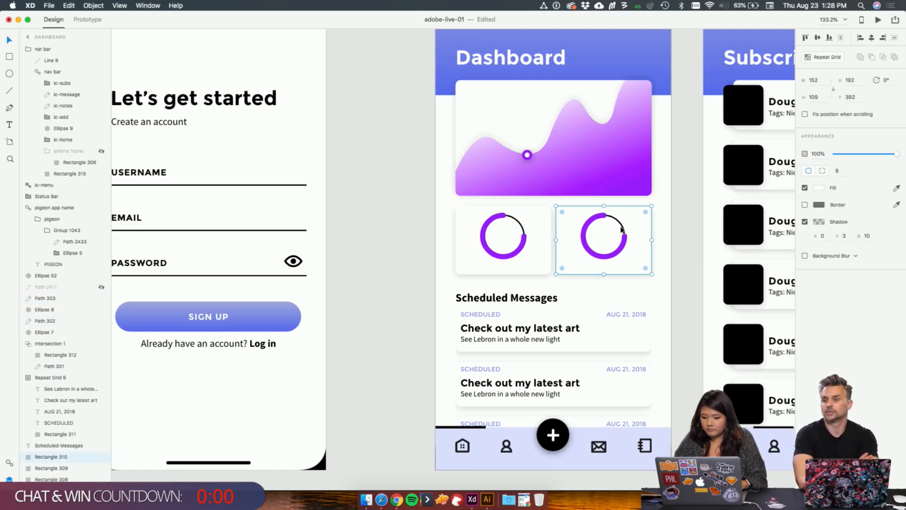
click(623, 229)
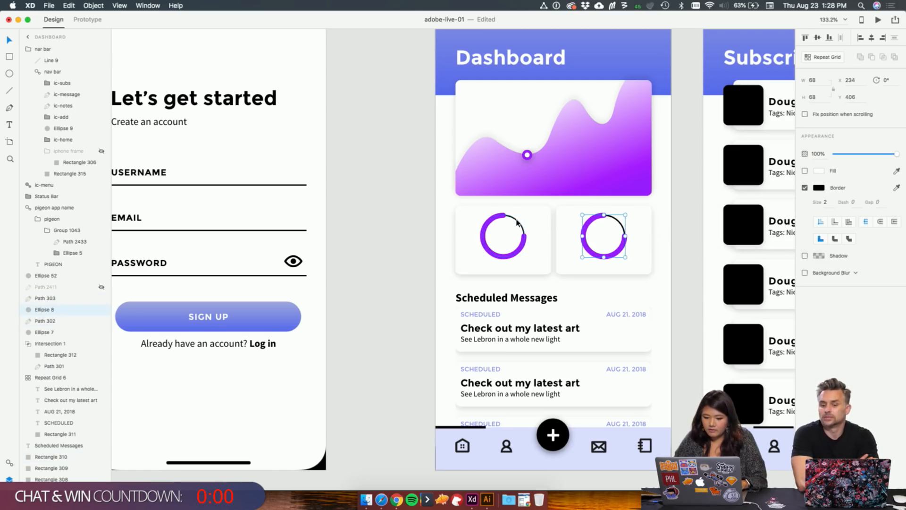
shift+click(521, 226)
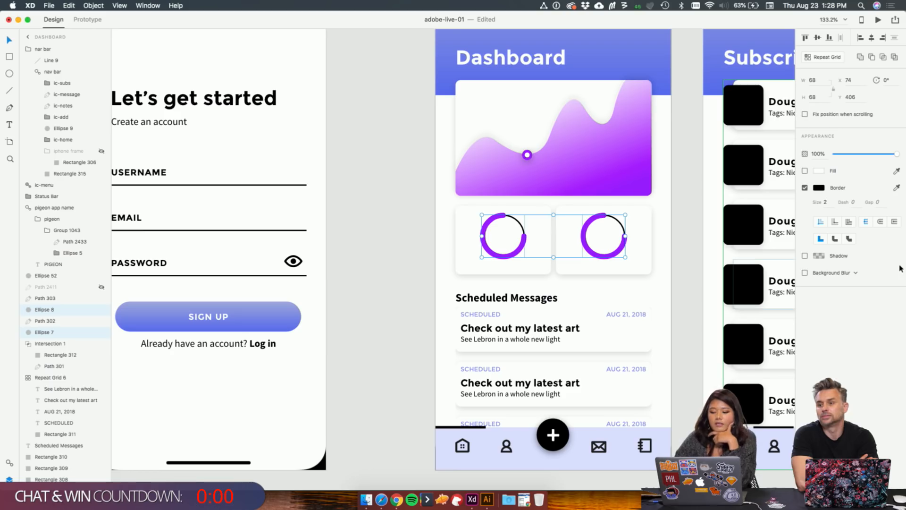
click(896, 188)
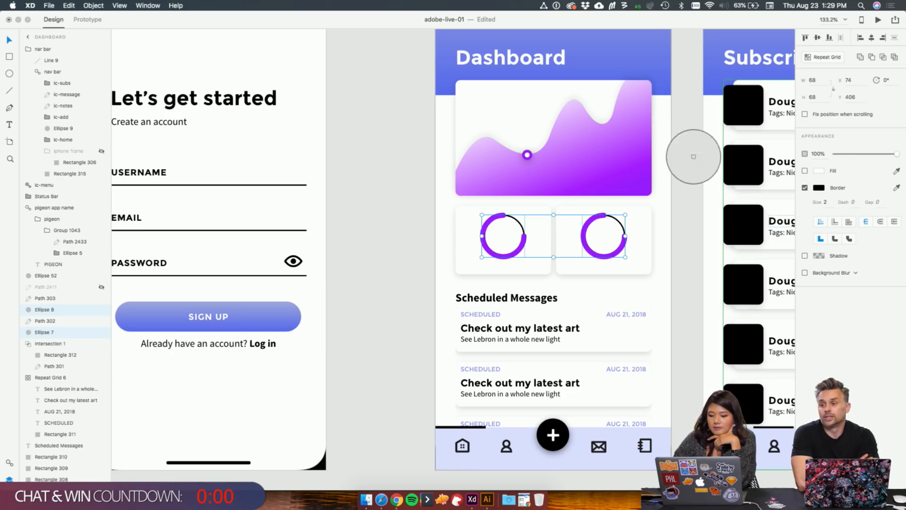
click(632, 85)
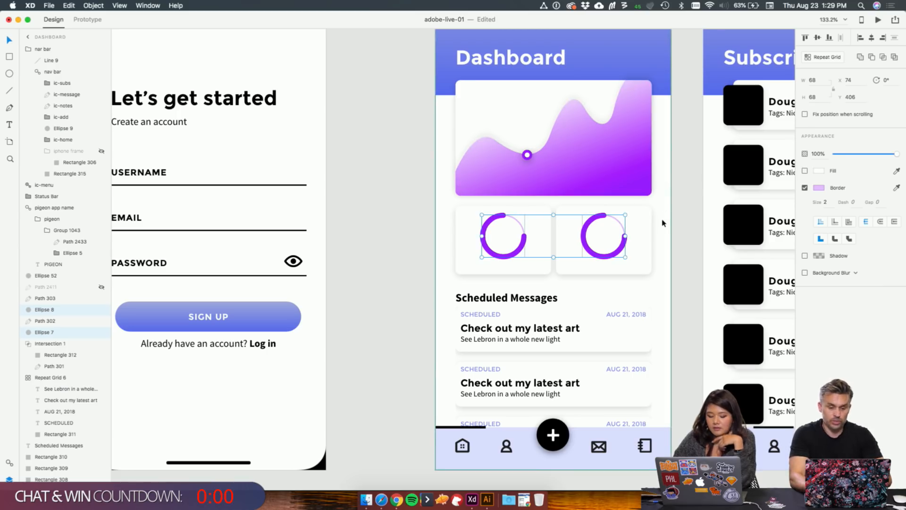
click(673, 229)
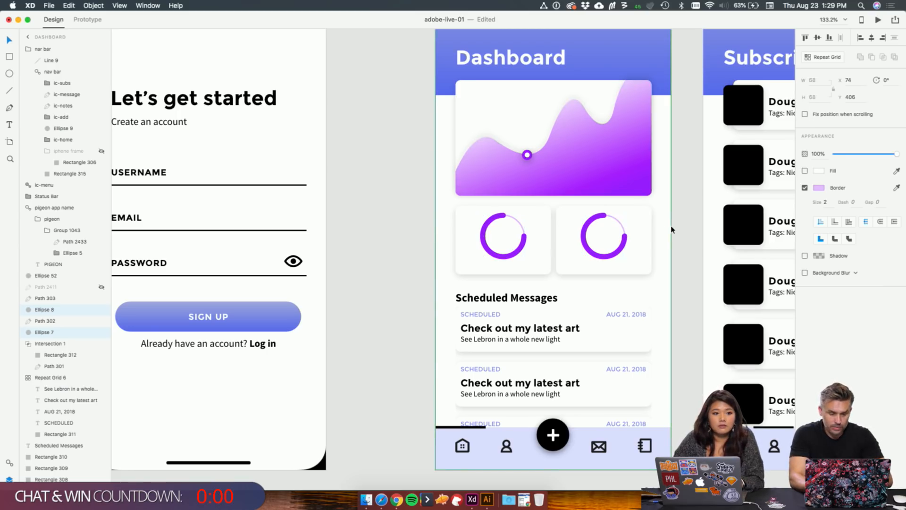
click(660, 225)
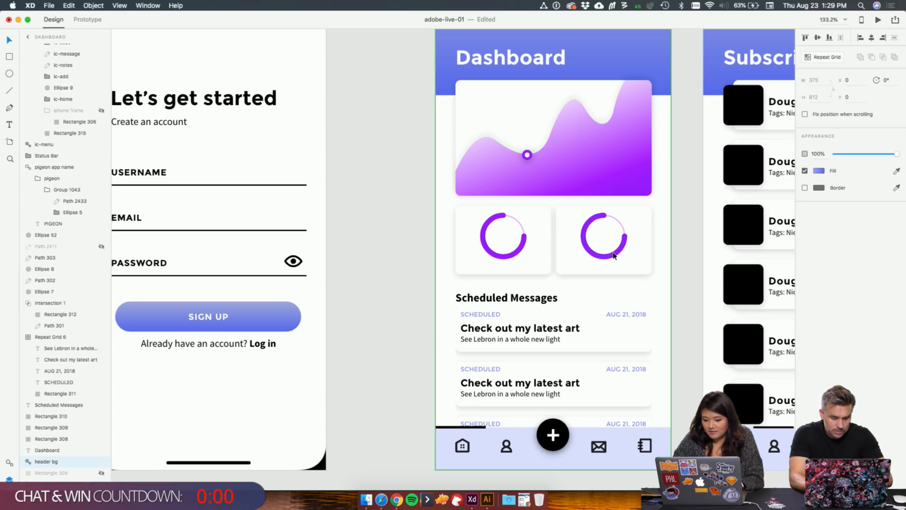
click(638, 270)
shift+click(540, 267)
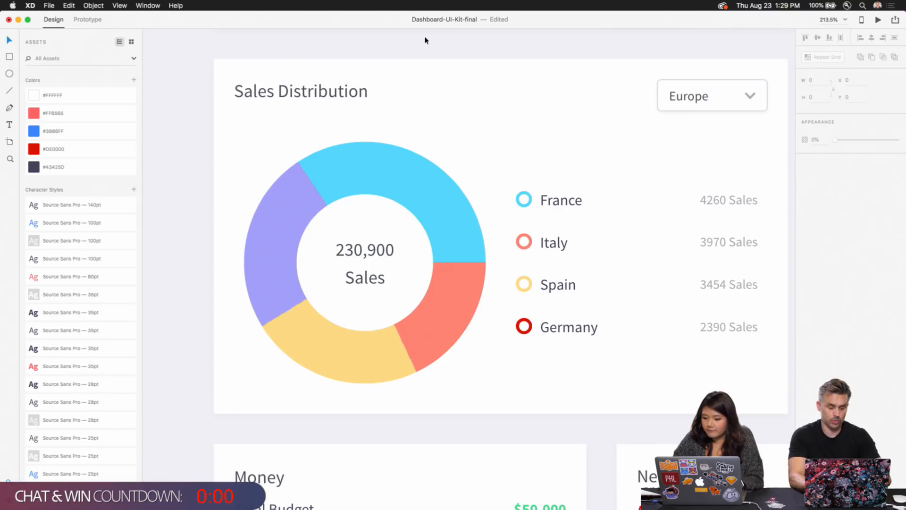
Step: Show the UI kit's layers and drill into the Sales Distribution donut chart's nested groups to examine how the Pie Chart Shape is built
click(353, 181)
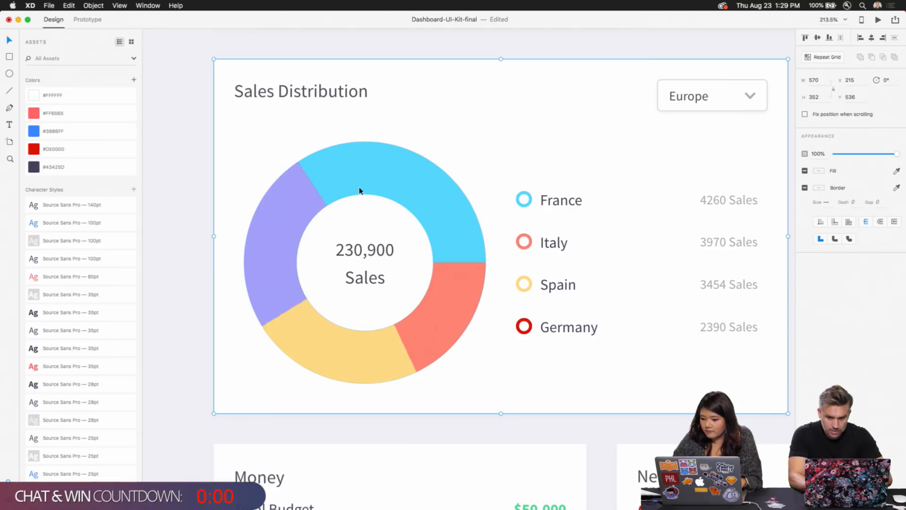
key(super+y)
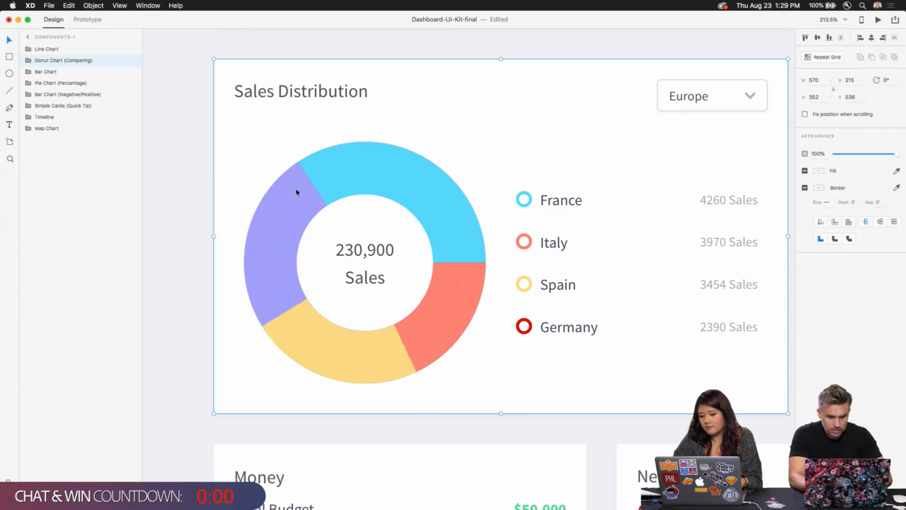
double_click(299, 208)
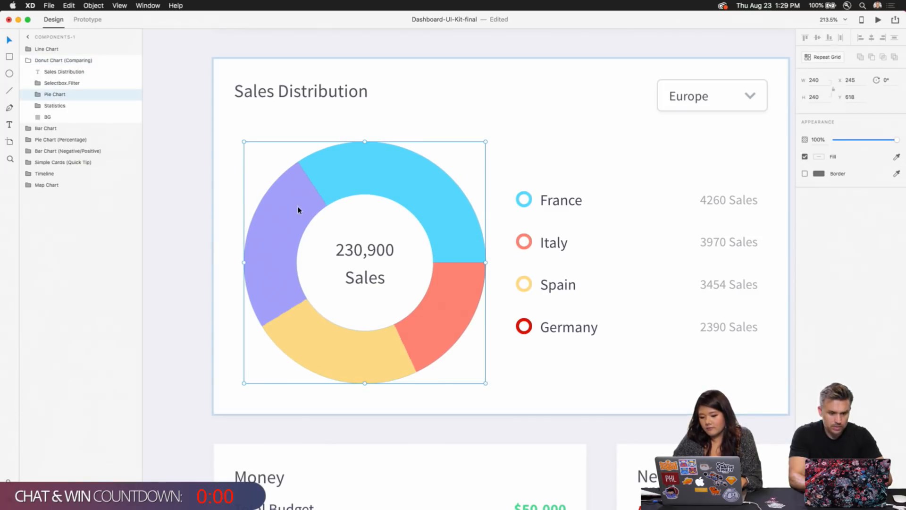
double_click(298, 209)
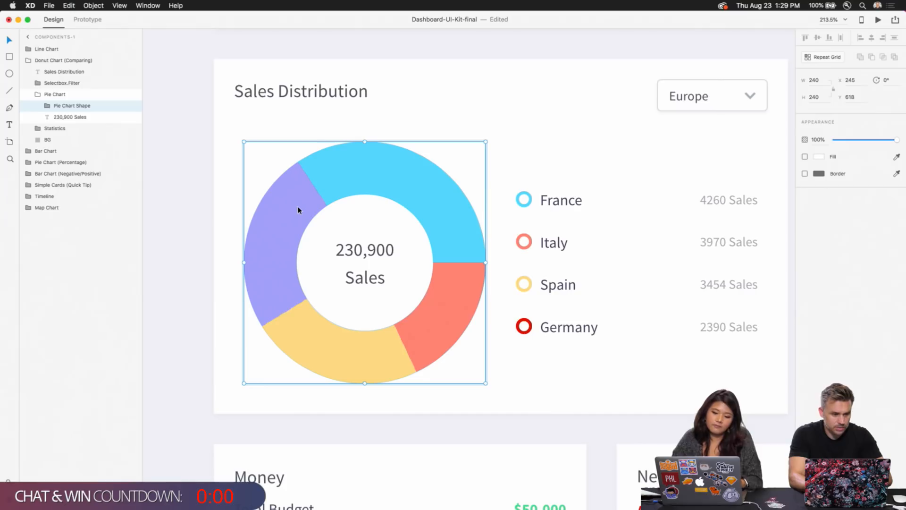
double_click(298, 207)
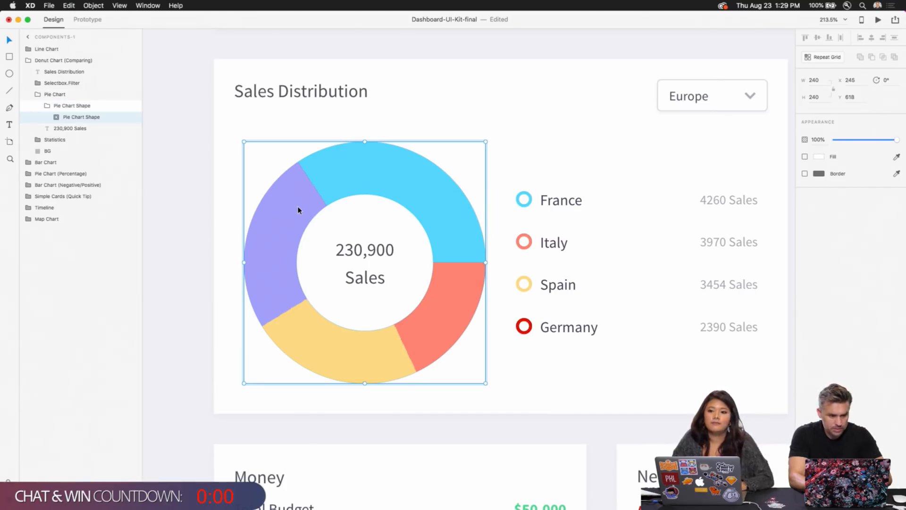
click(335, 233)
double_click(300, 217)
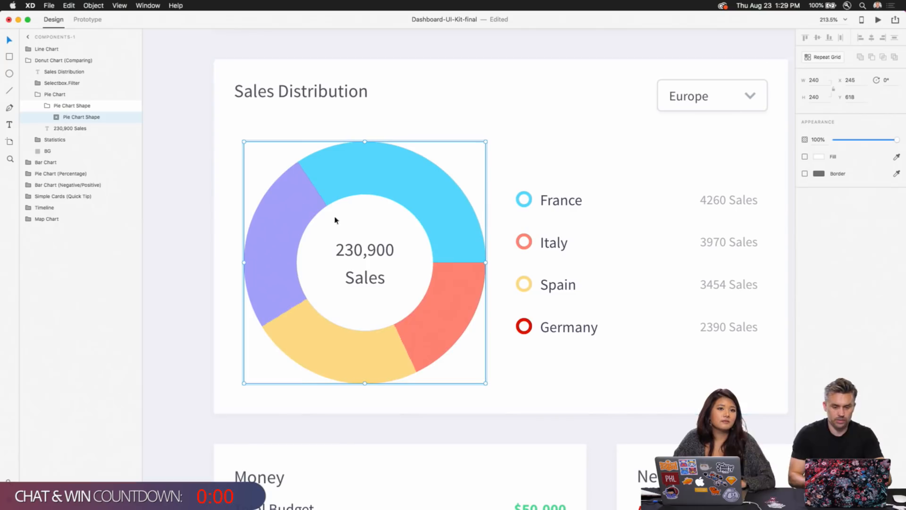
double_click(289, 210)
mouse_move(288, 211)
mouse_down()
mouse_move(318, 200)
mouse_move(294, 221)
mouse_move(282, 176)
mouse_move(306, 190)
mouse_move(273, 211)
mouse_move(296, 212)
mouse_up()
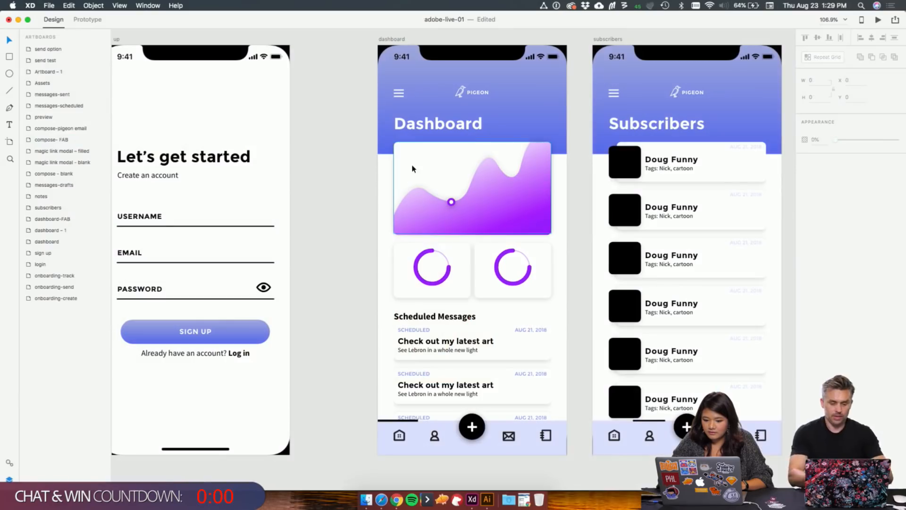
Step: Set the black shadow's opacity to 30% on the dashboard's chart card and both progress ring cards
click(410, 168)
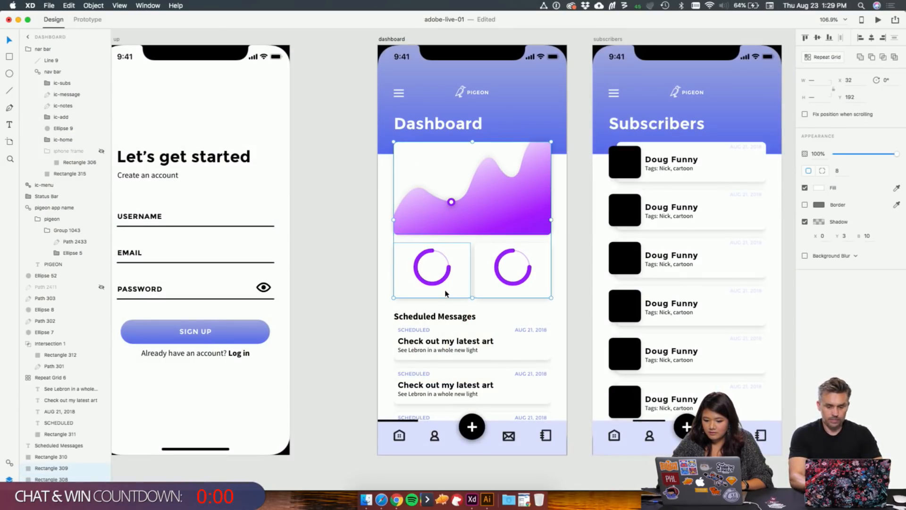
click(824, 225)
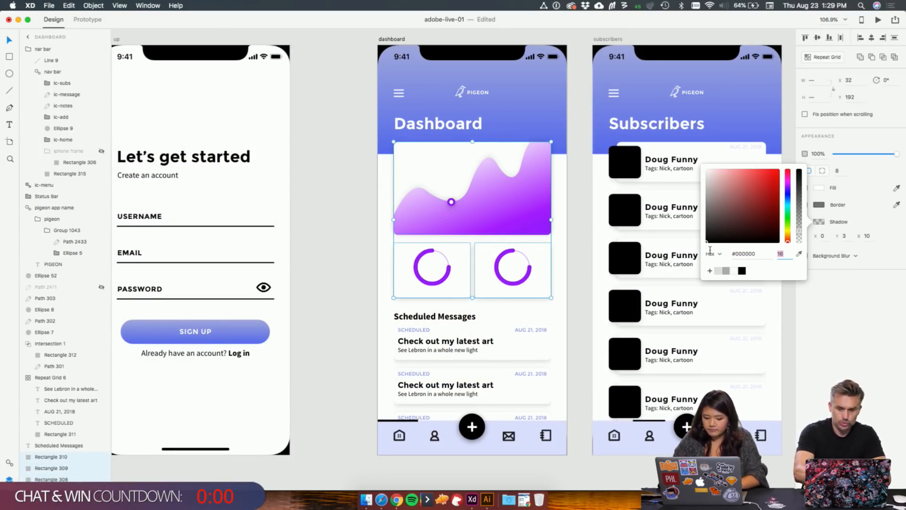
key(Return)
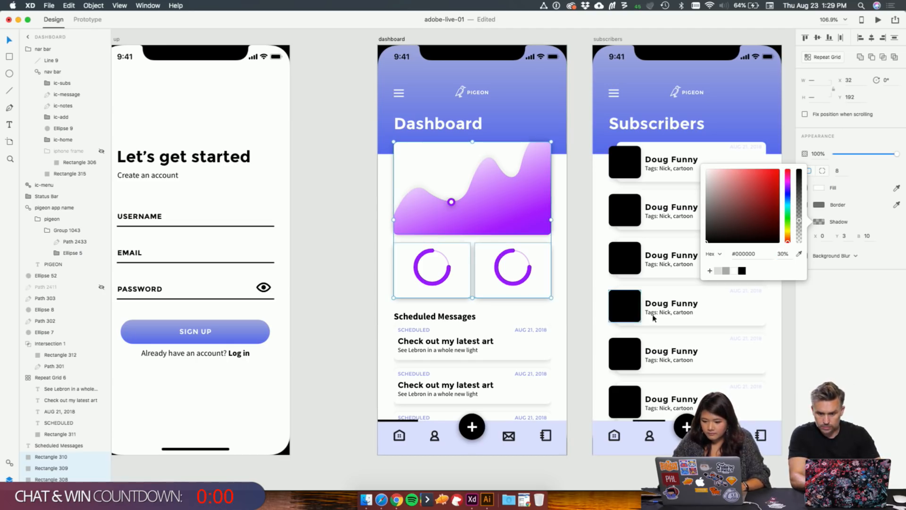
Step: Ungroup the Scheduled Messages repeat grid on the dashboard artboard
click(555, 349)
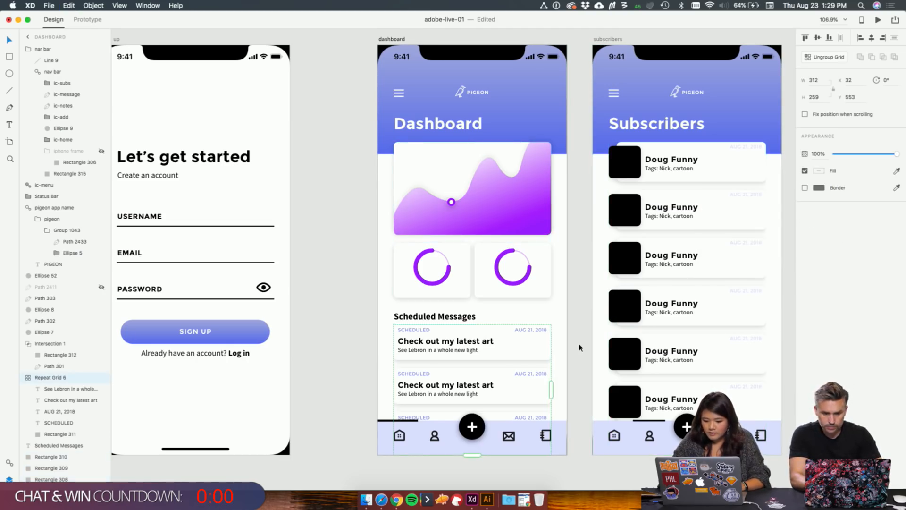
scroll(580, 347, up, 3)
scroll(578, 346, up, 1)
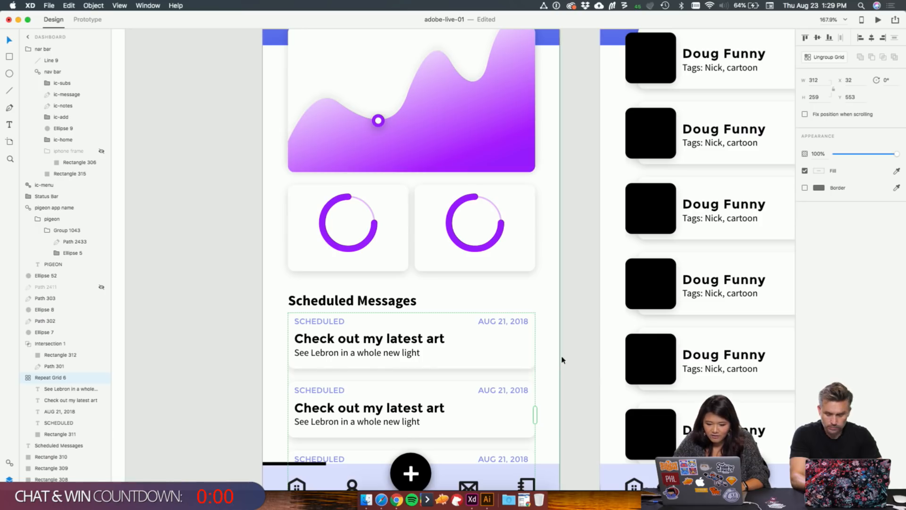
scroll(567, 357, up, 3)
scroll(565, 357, down, 1)
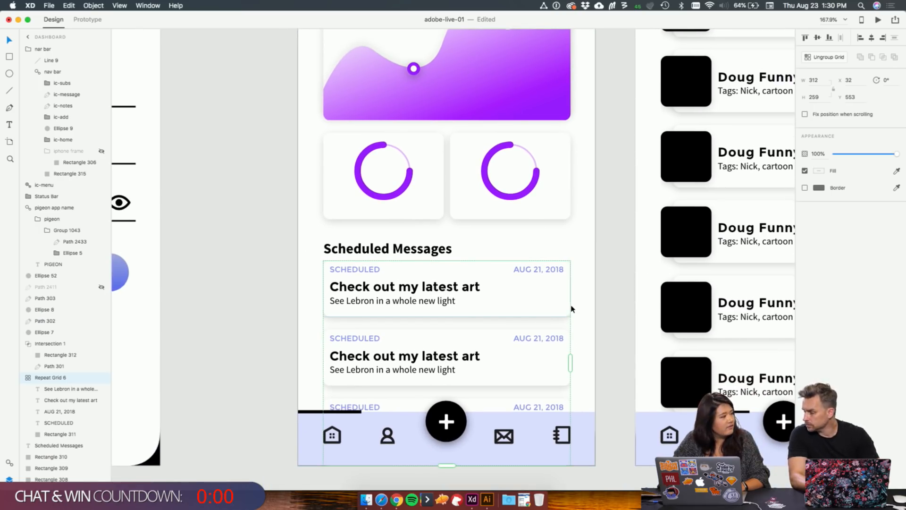
click(827, 62)
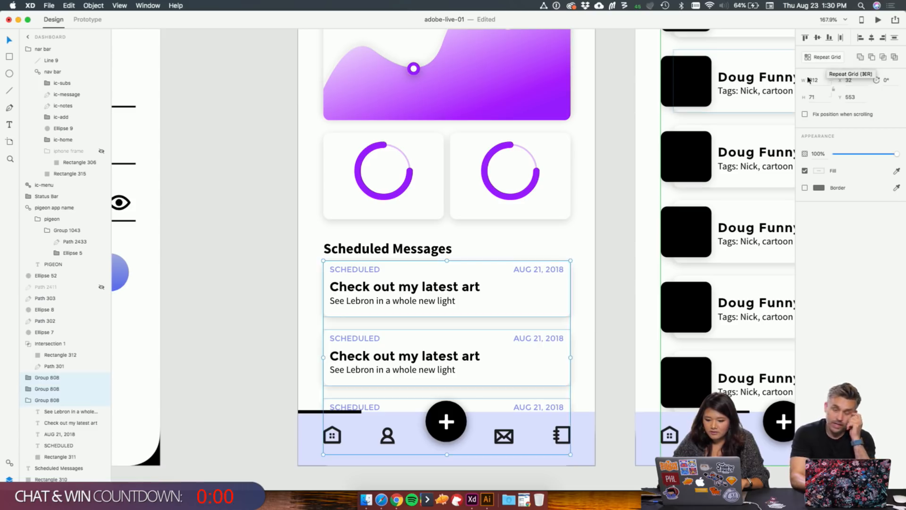
click(591, 330)
scroll(621, 304, up, 2)
scroll(621, 305, up, 2)
scroll(621, 305, down, 3)
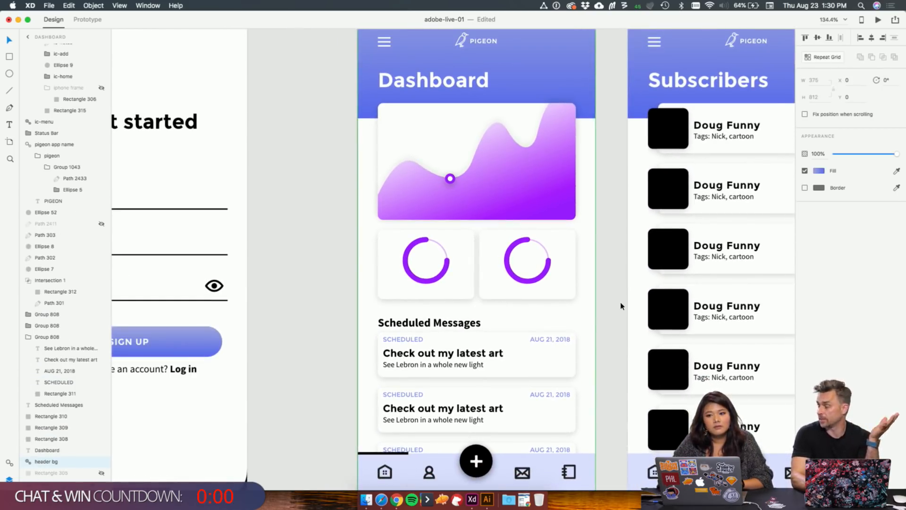
scroll(621, 306, down, 2)
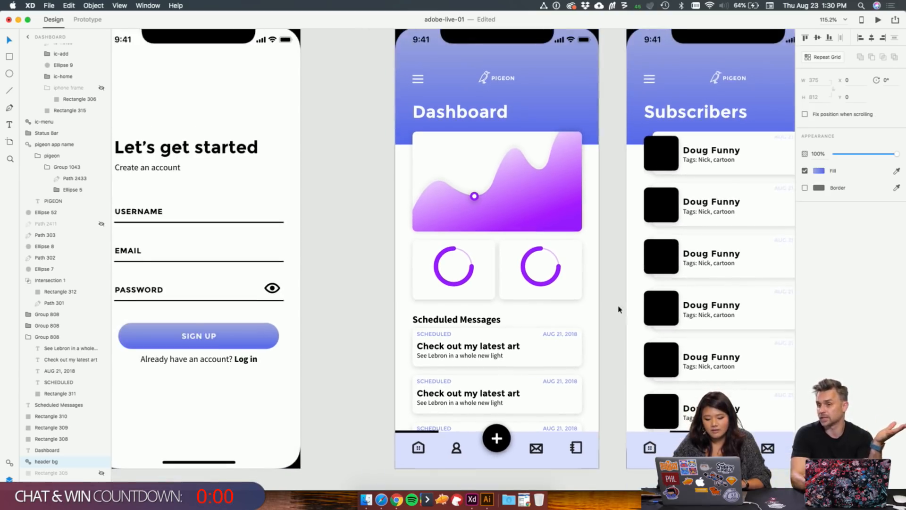
scroll(619, 331, down, 1)
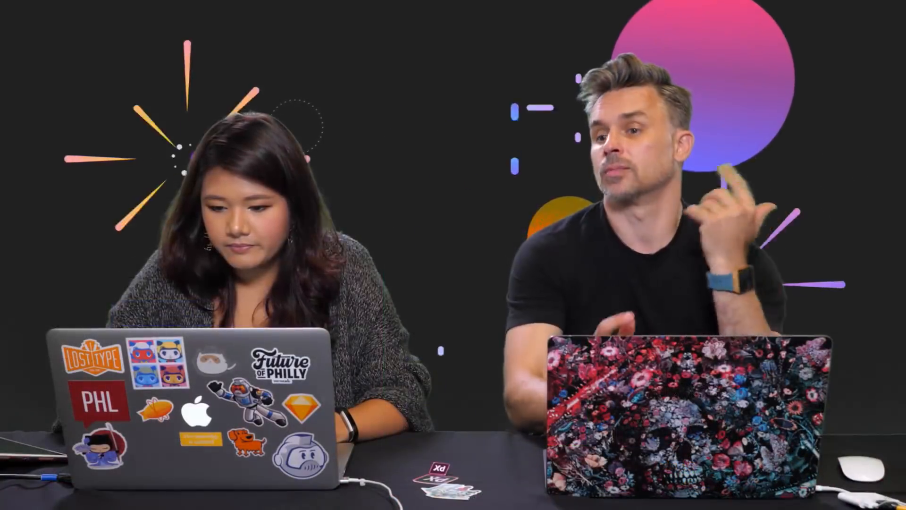
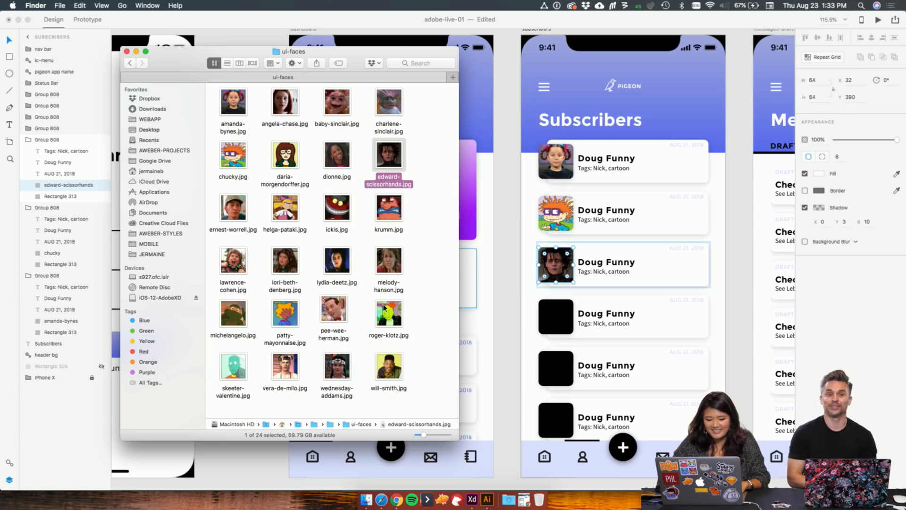
Step: Fill the fourth, fifth and sixth subscriber picture placeholders with will-smith.jpg, skeeter-valentine.jpg and roger-klotz.jpg from the ui-faces folder
drag(388, 364, 556, 316)
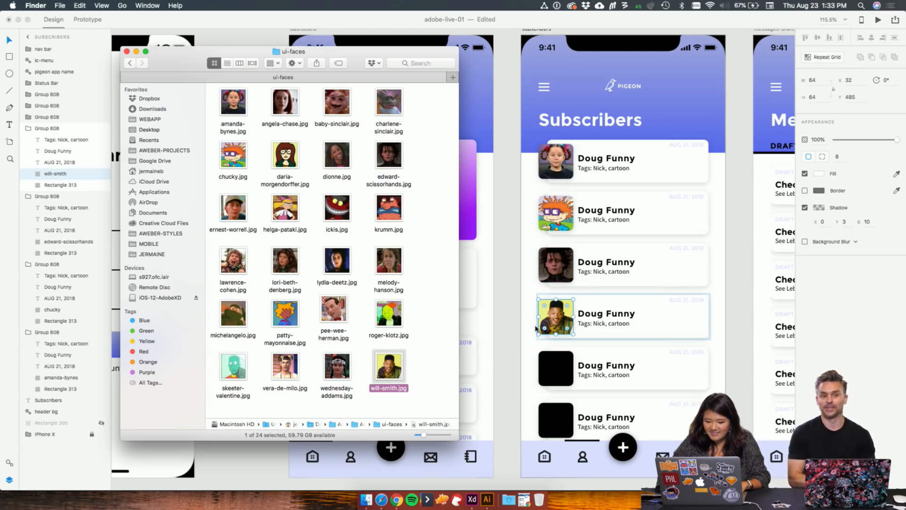
drag(231, 386, 557, 368)
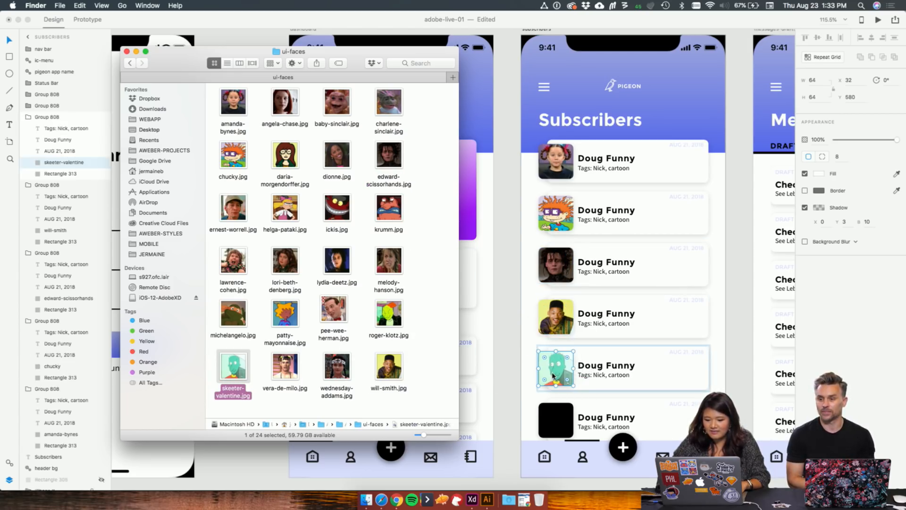
drag(396, 321, 557, 418)
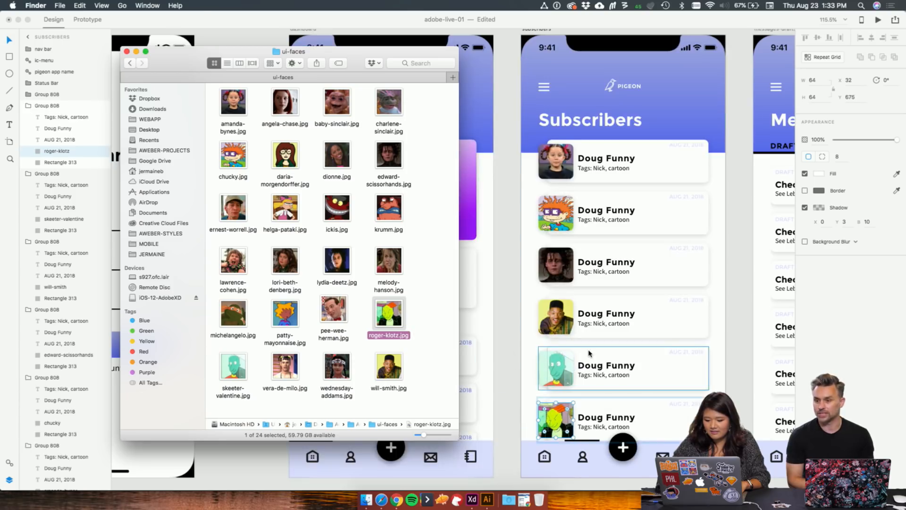
scroll(590, 353, down, 2)
scroll(589, 354, up, 2)
click(702, 267)
scroll(702, 268, down, 1)
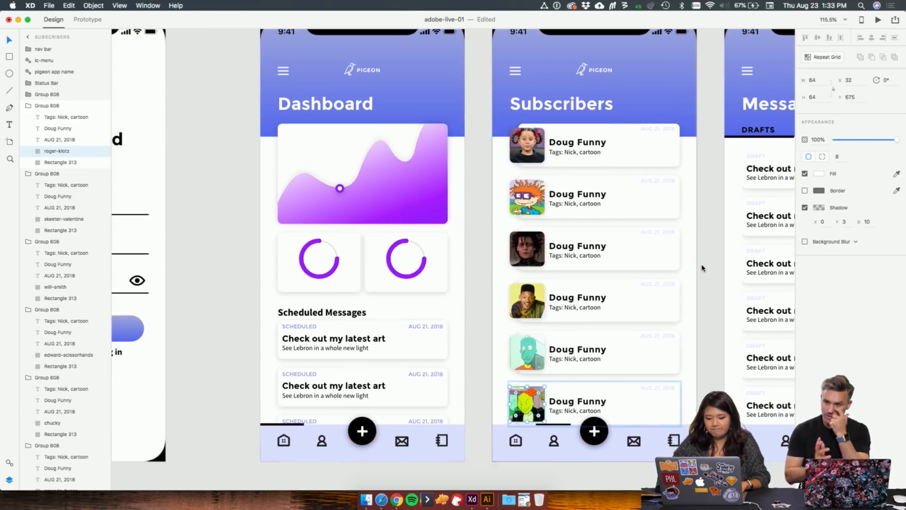
scroll(702, 268, right, 1)
scroll(702, 268, up, 2)
scroll(699, 266, right, 6)
scroll(670, 261, down, 1)
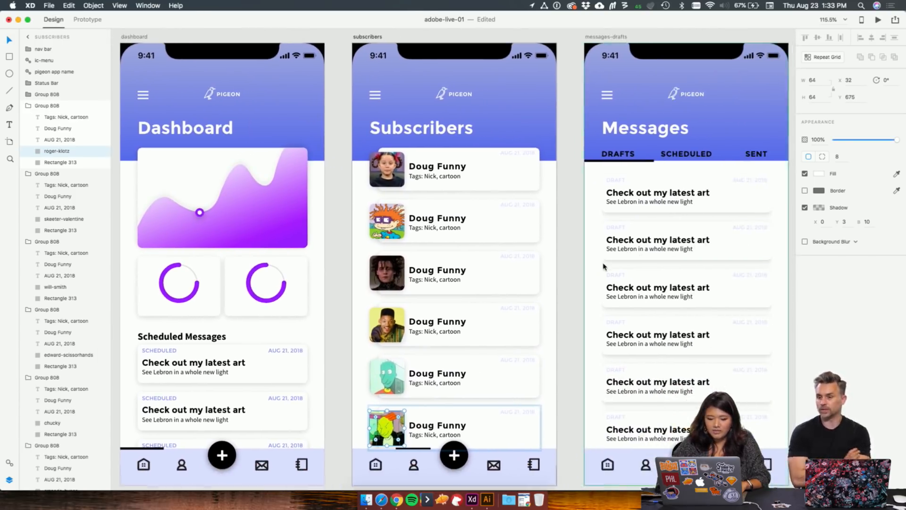
click(568, 267)
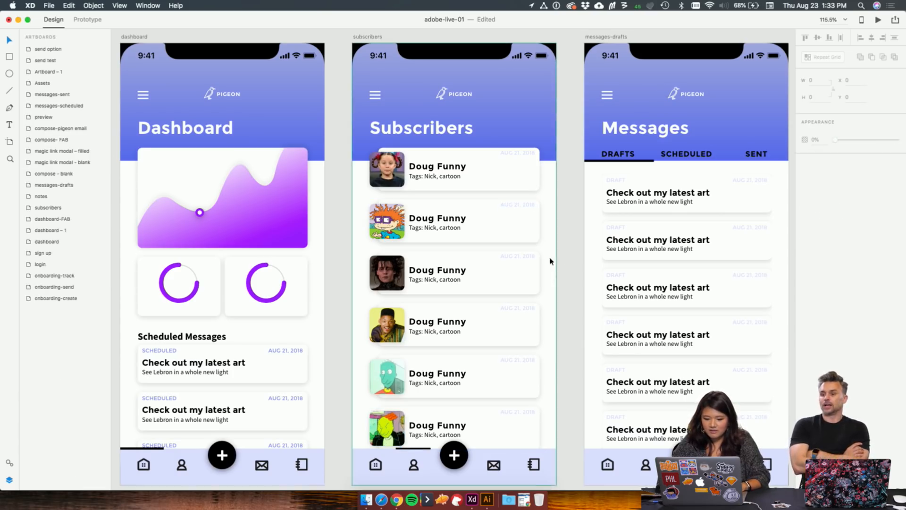
Step: Recolour the date on the first subscriber card with the periwinkle sampled from the date of the dashboard's first scheduled message
scroll(552, 275, down, 1)
scroll(551, 276, right, 1)
double_click(496, 143)
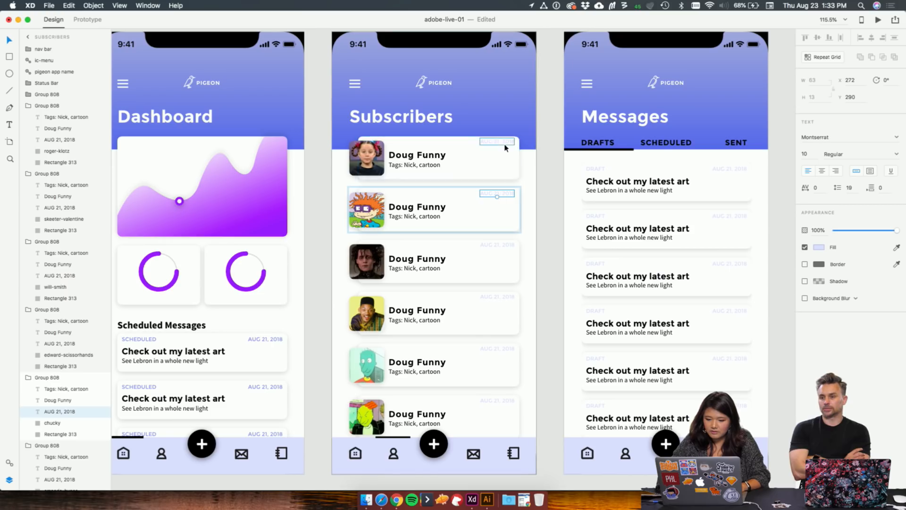
click(541, 199)
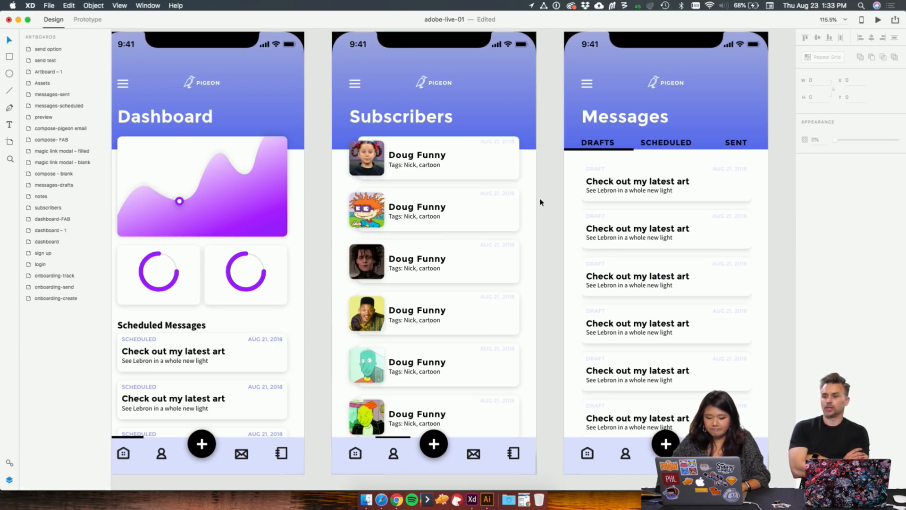
double_click(505, 142)
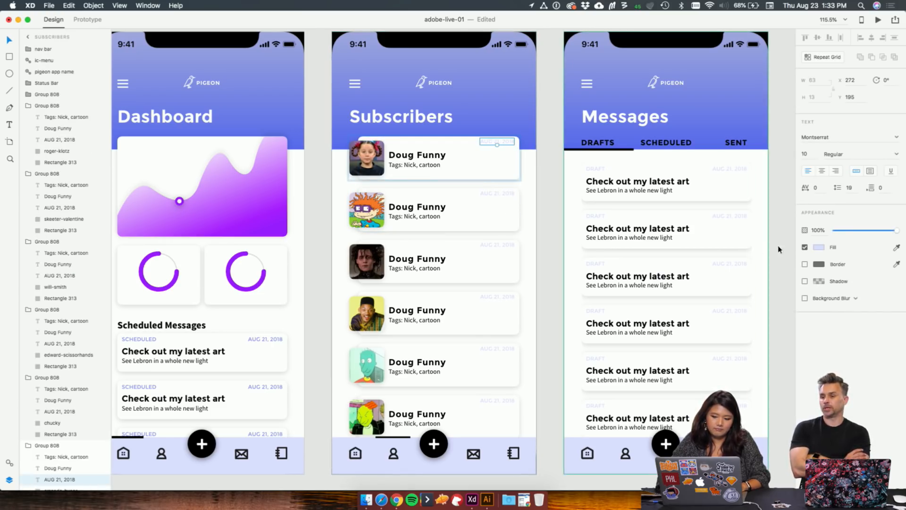
click(819, 248)
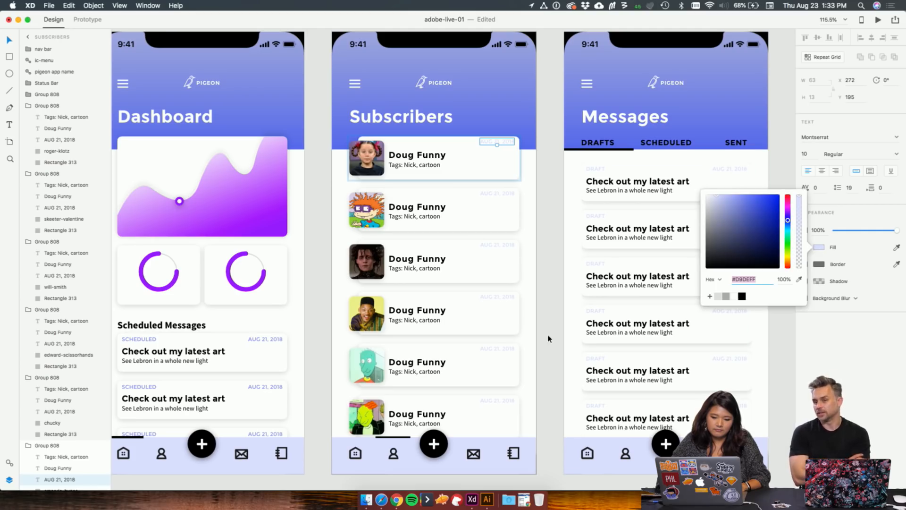
key(Escape)
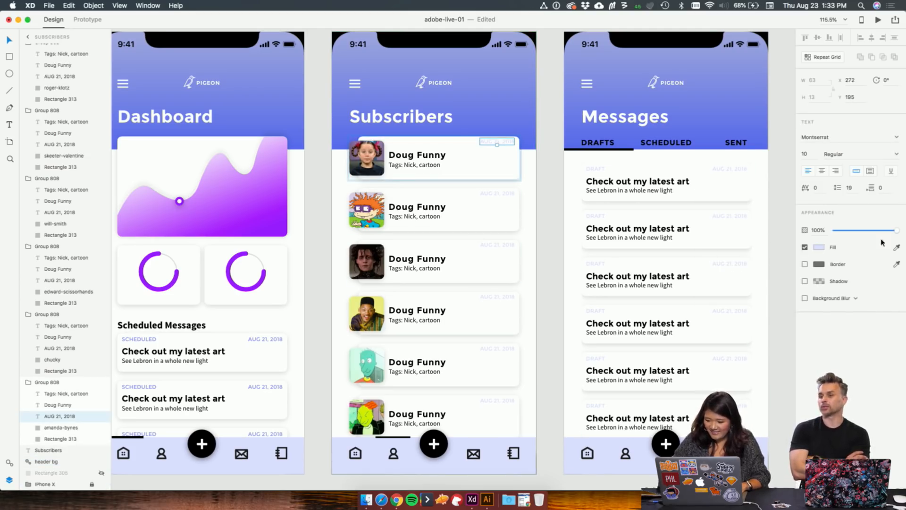
click(897, 247)
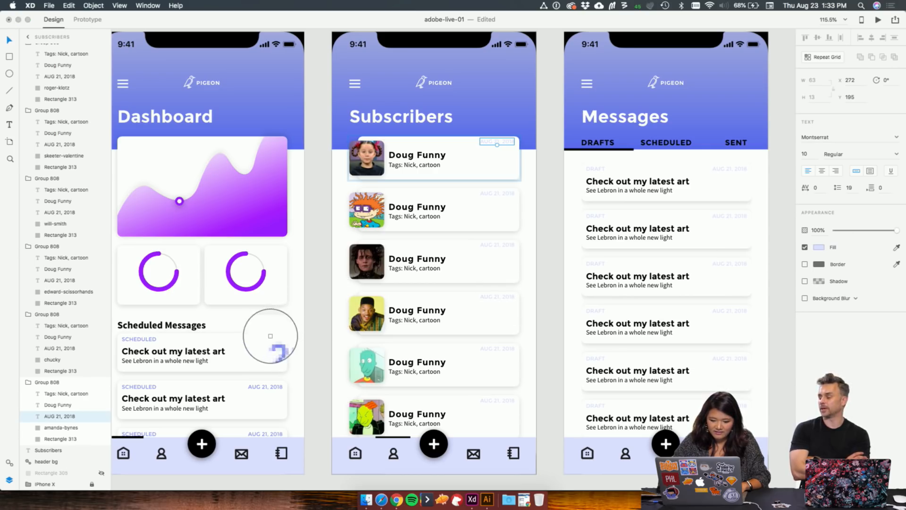
click(271, 341)
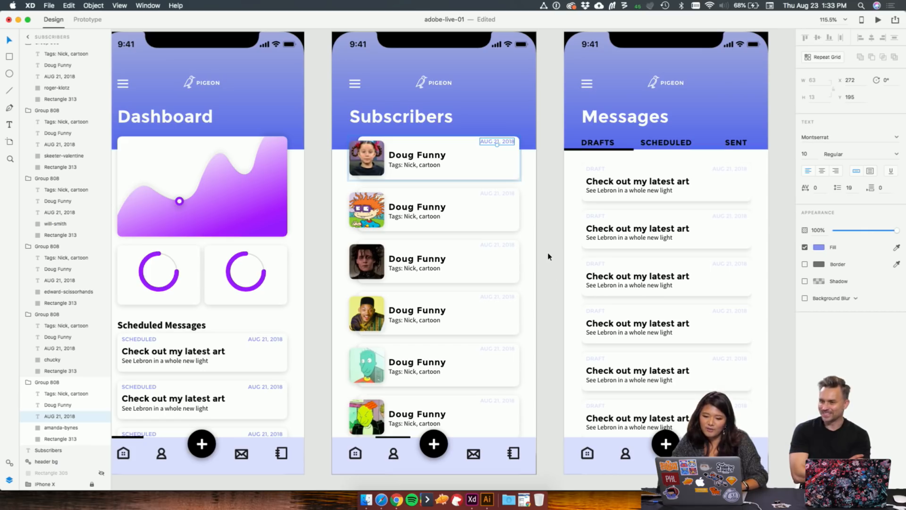
Step: Save the first subscriber card's date colour, #8592F0, as a reusable swatch
click(532, 201)
super+click(503, 195)
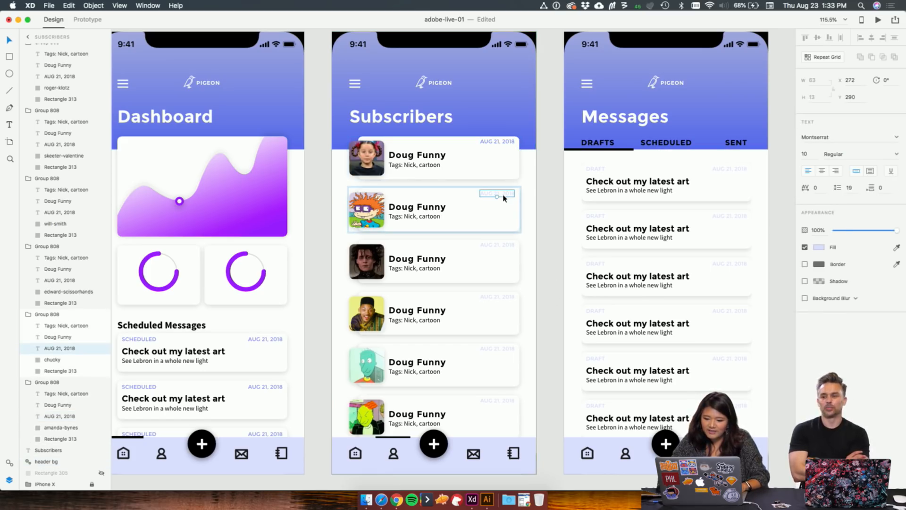
super+click(500, 142)
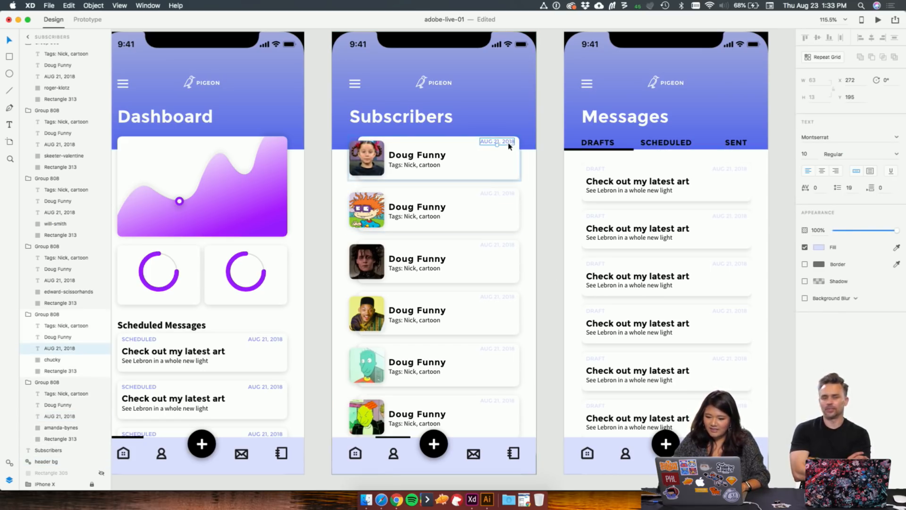
click(820, 247)
click(710, 296)
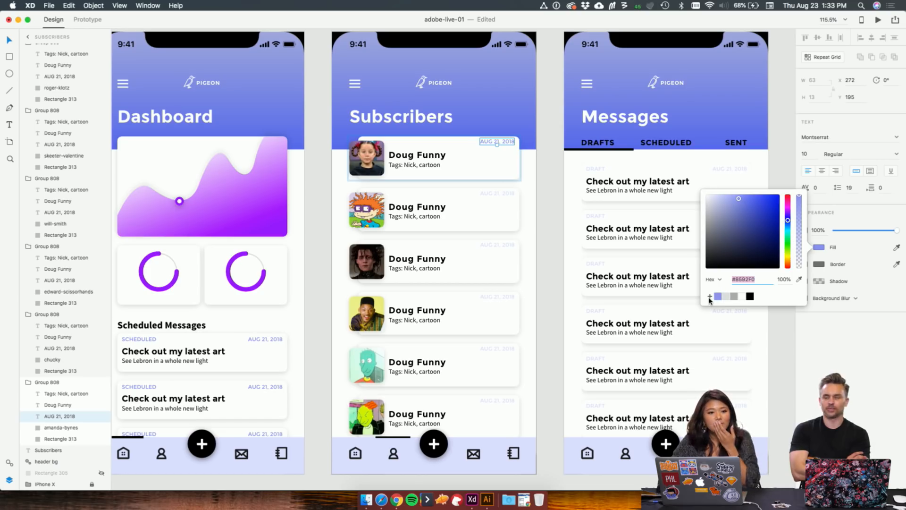
click(534, 188)
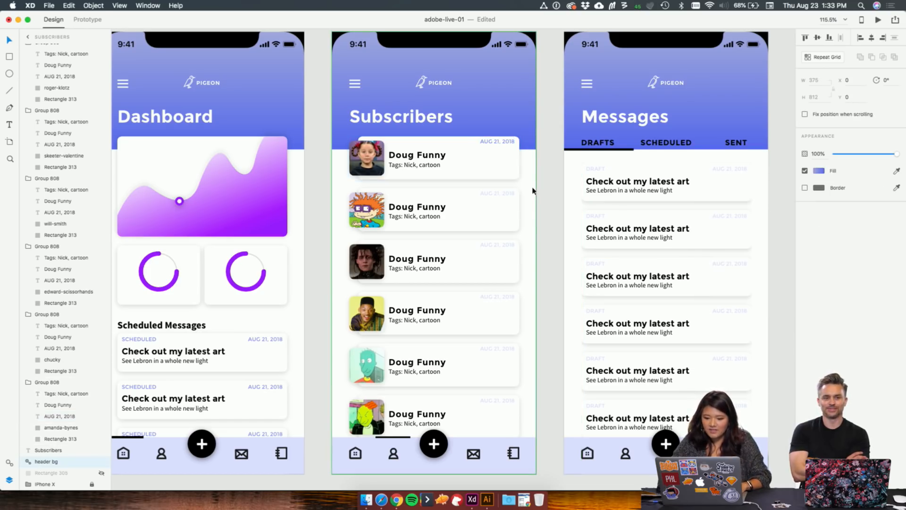
Step: Apply the saved periwinkle swatch to the date on the second subscriber card
super+click(501, 195)
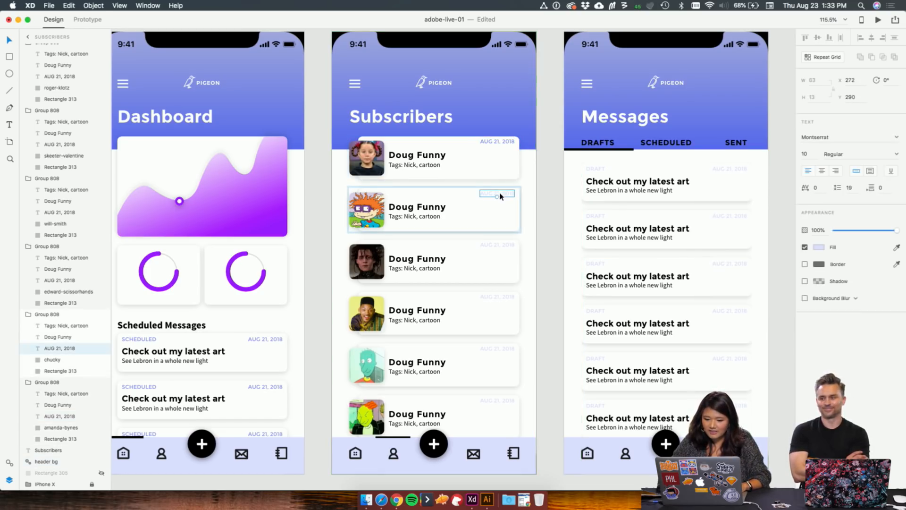
click(820, 248)
click(716, 299)
click(528, 239)
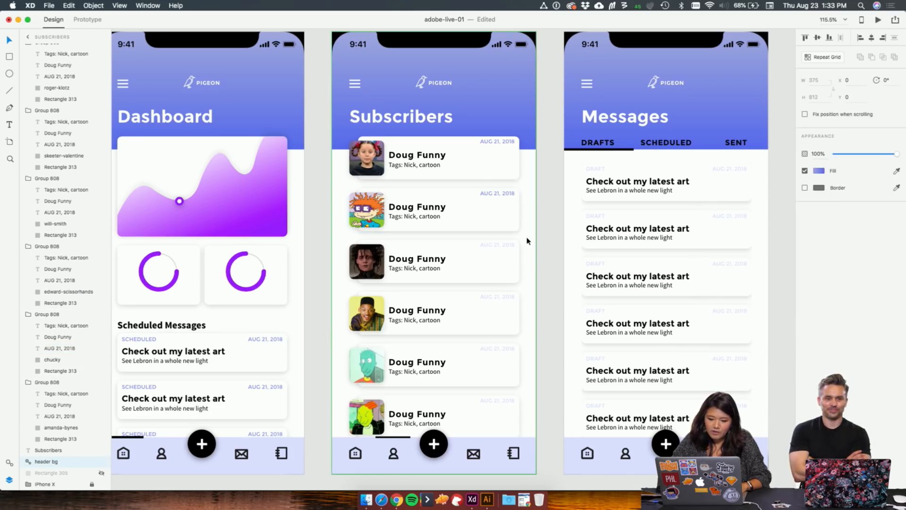
Step: Apply the saved #8592F0 swatch to the date on the third subscriber card
super+click(503, 244)
super+click(498, 194)
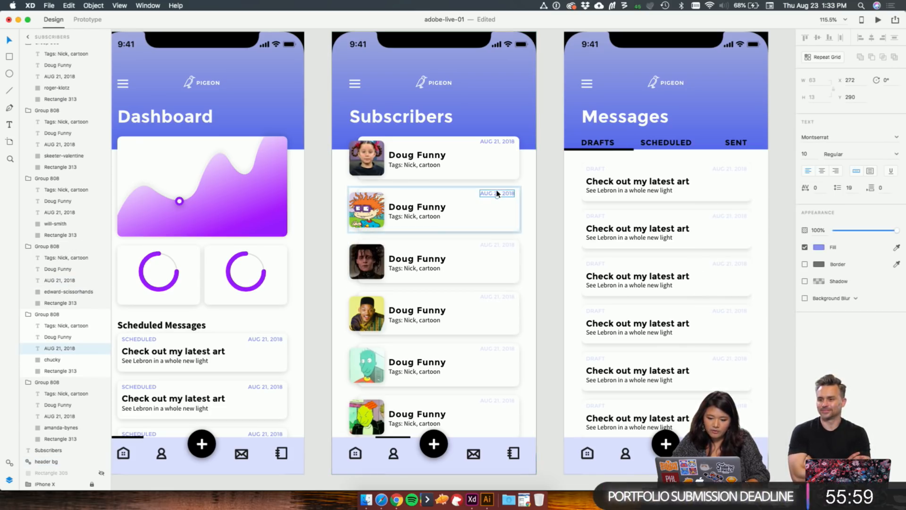
click(532, 205)
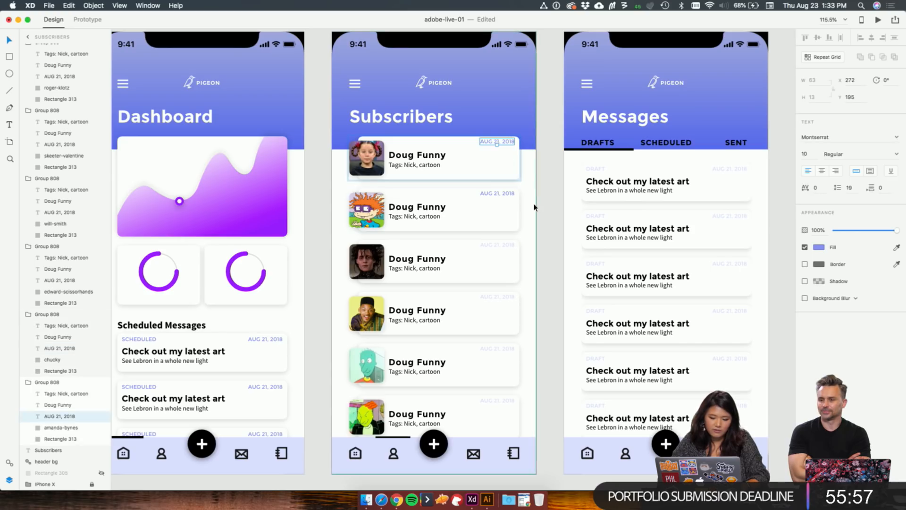
super+click(496, 296)
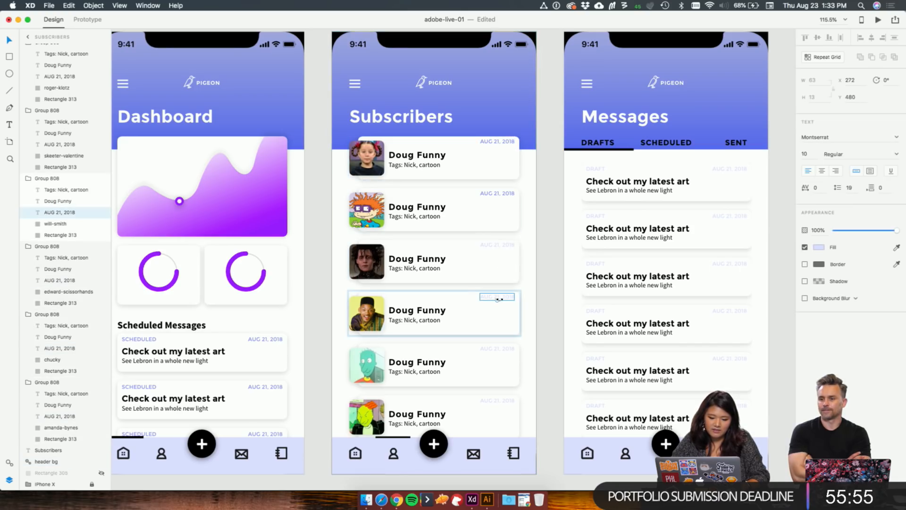
super+click(503, 246)
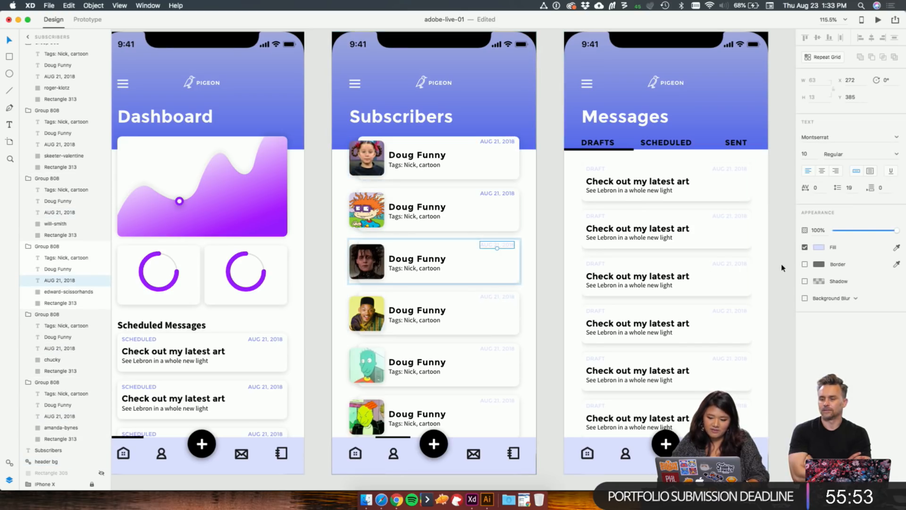
click(819, 248)
click(718, 297)
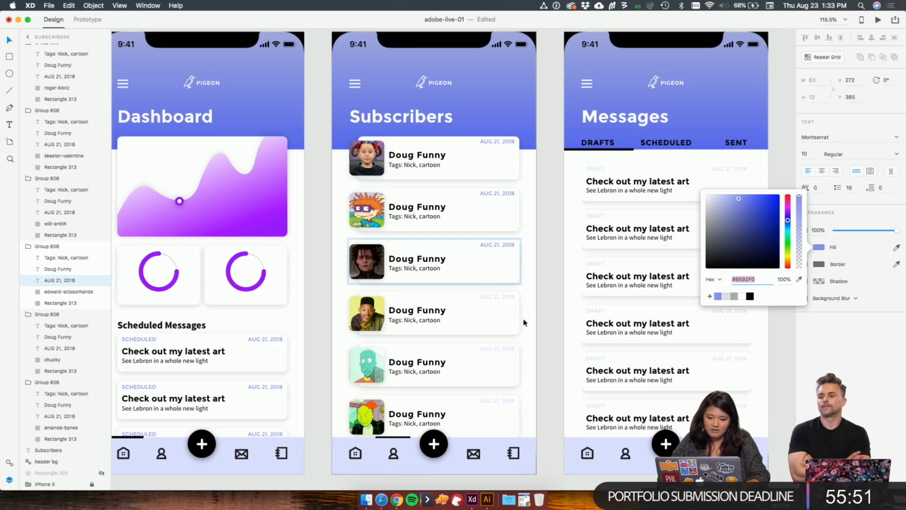
Step: Apply the saved #8592F0 swatch to the dates on the fourth, fifth and sixth subscriber cards
super+click(502, 302)
click(819, 248)
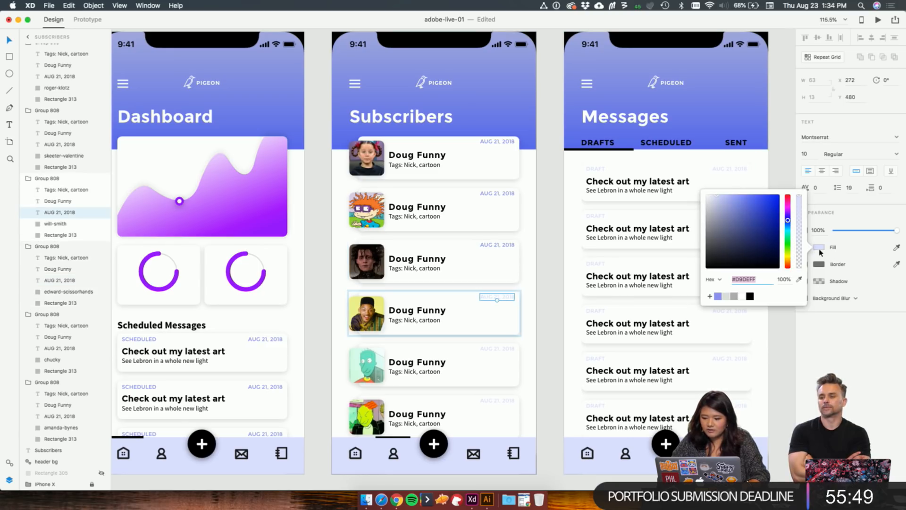
click(717, 297)
super+click(496, 351)
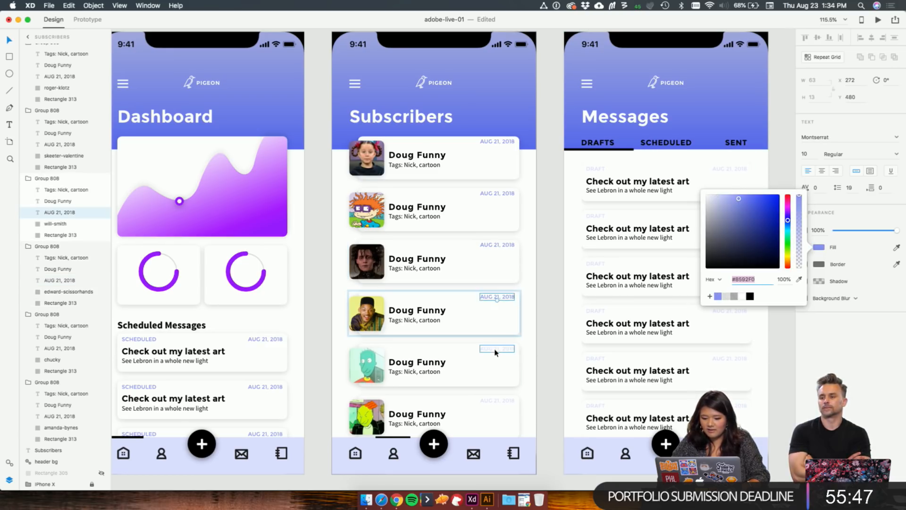
click(820, 248)
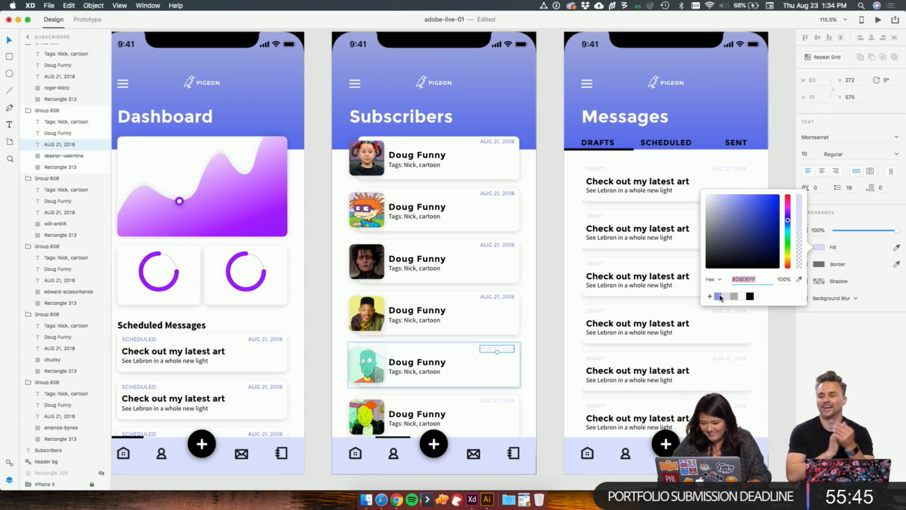
click(718, 297)
super+click(505, 400)
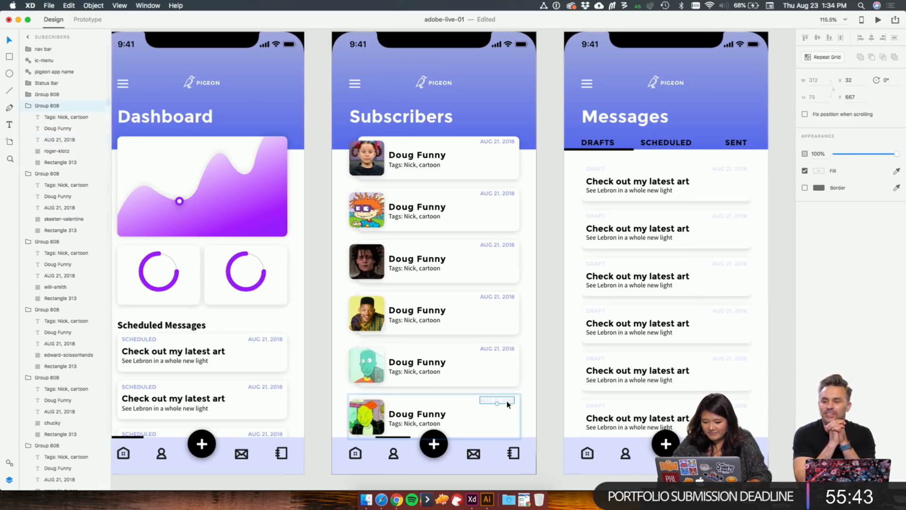
click(819, 249)
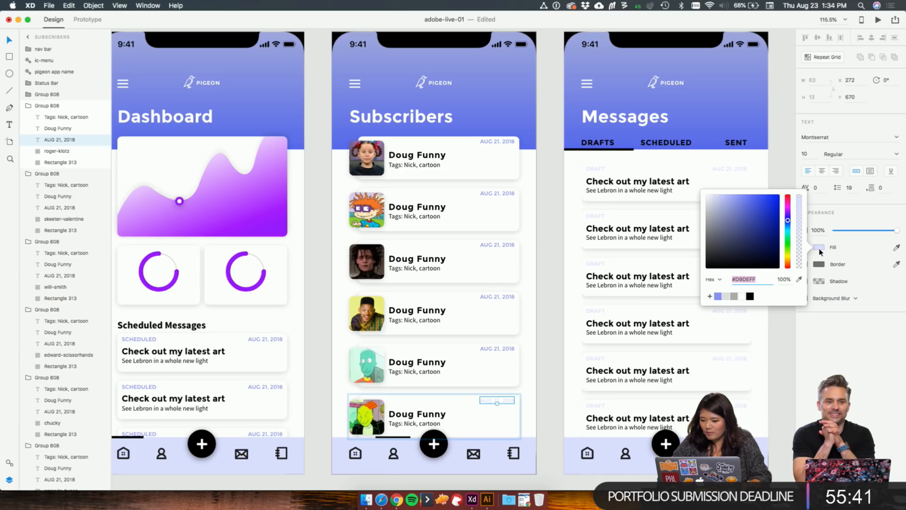
click(719, 297)
click(554, 315)
Step: Apply the saved #8592F0 swatch to the DRAFT label and date in the message grid of the drafts screen
scroll(554, 314, right, 2)
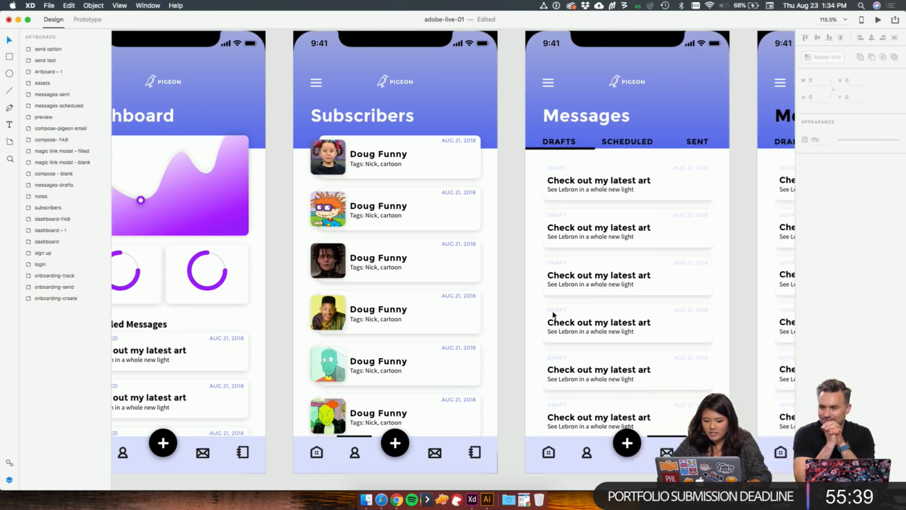
scroll(554, 315, right, 2)
click(599, 247)
double_click(644, 217)
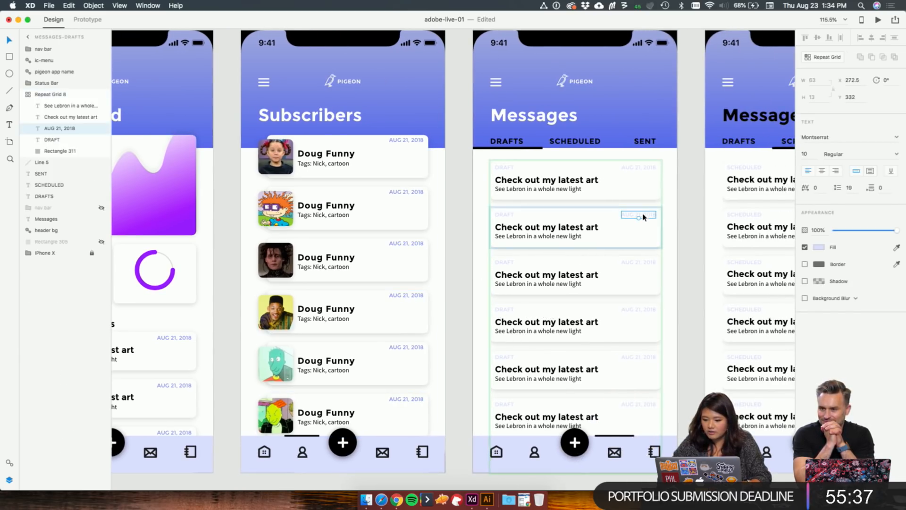
click(642, 168)
shift+click(504, 167)
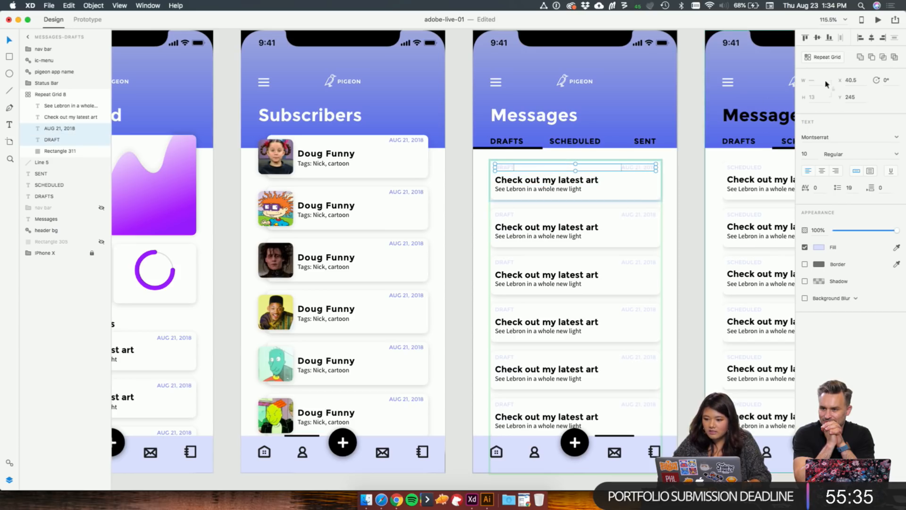
click(820, 247)
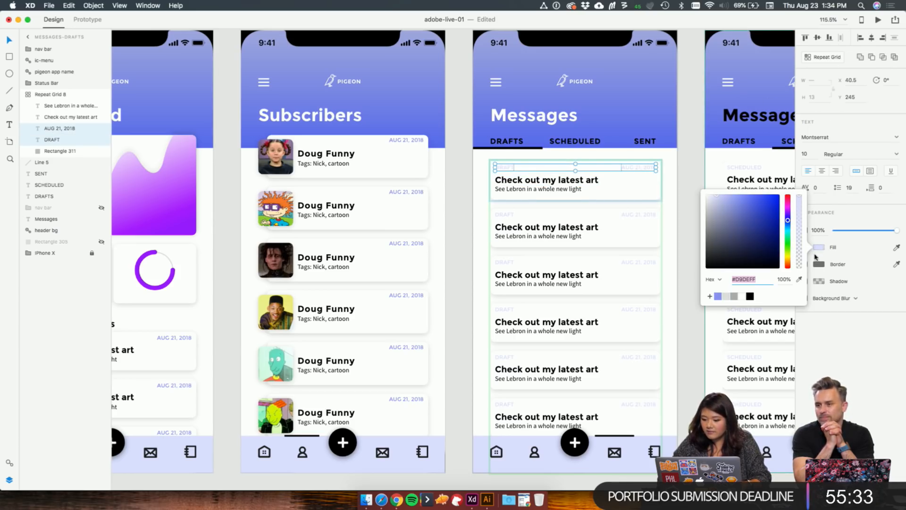
click(718, 297)
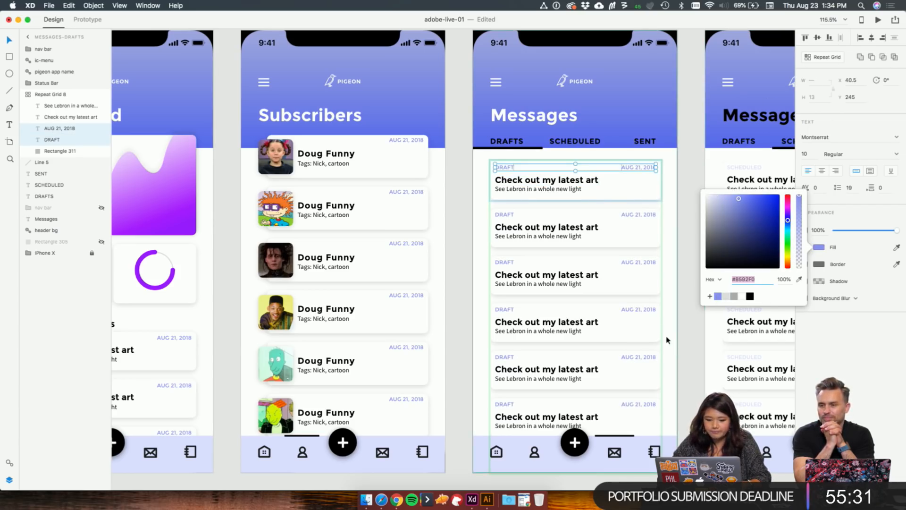
Step: Apply the saved #8592F0 swatch to the SCHEDULED label and date in the message grid of the scheduled screen
scroll(668, 340, right, 8)
super+click(542, 158)
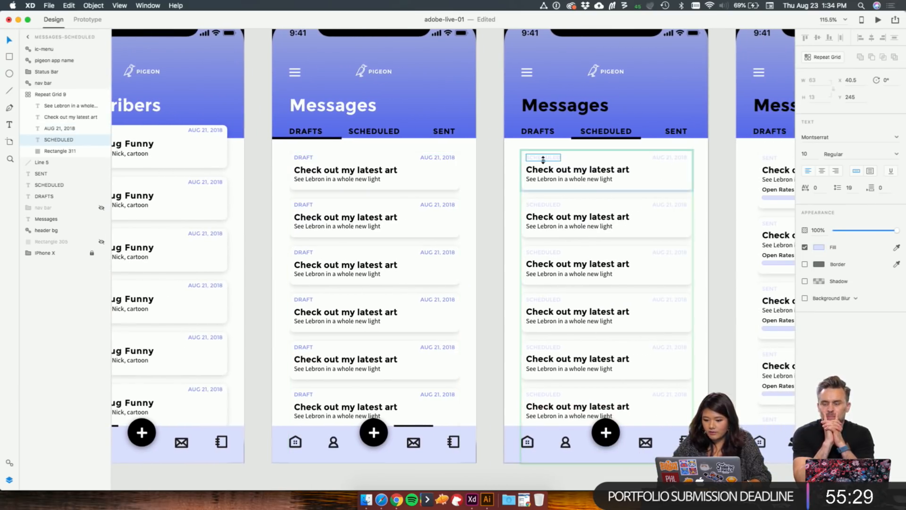
shift+click(675, 159)
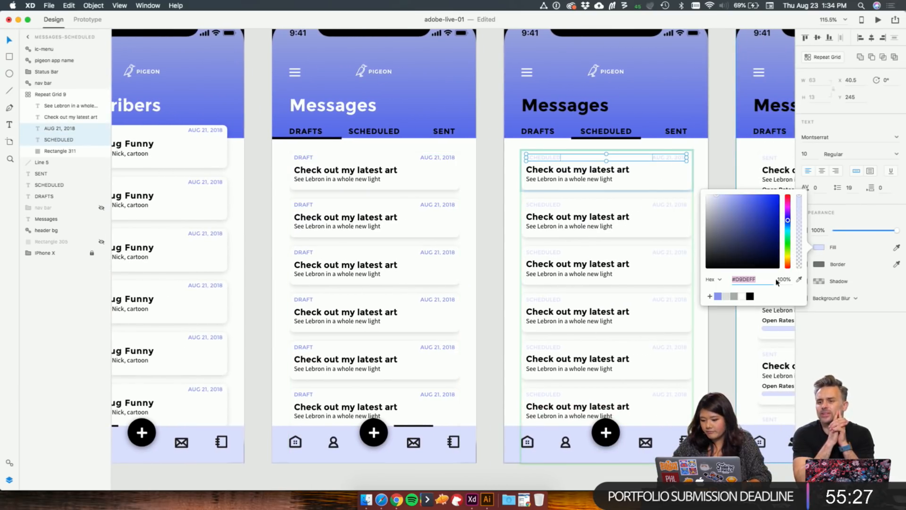
click(820, 247)
click(718, 296)
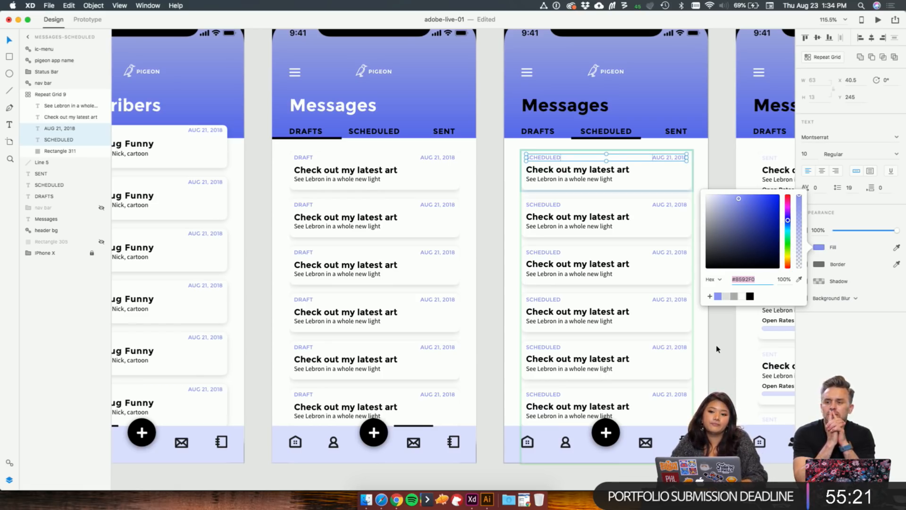
Step: Recolour the Messages title on the scheduled screen with the saved white swatch
scroll(543, 360, left, 5)
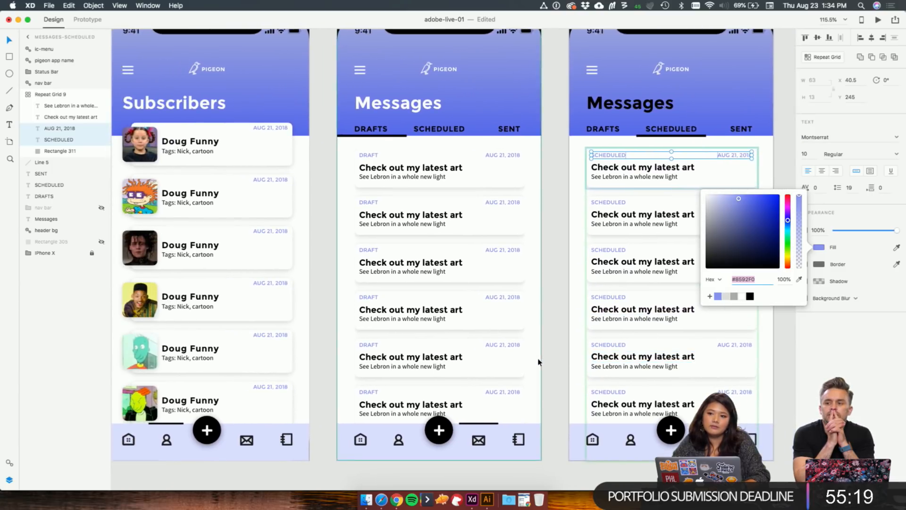
scroll(614, 250, right, 6)
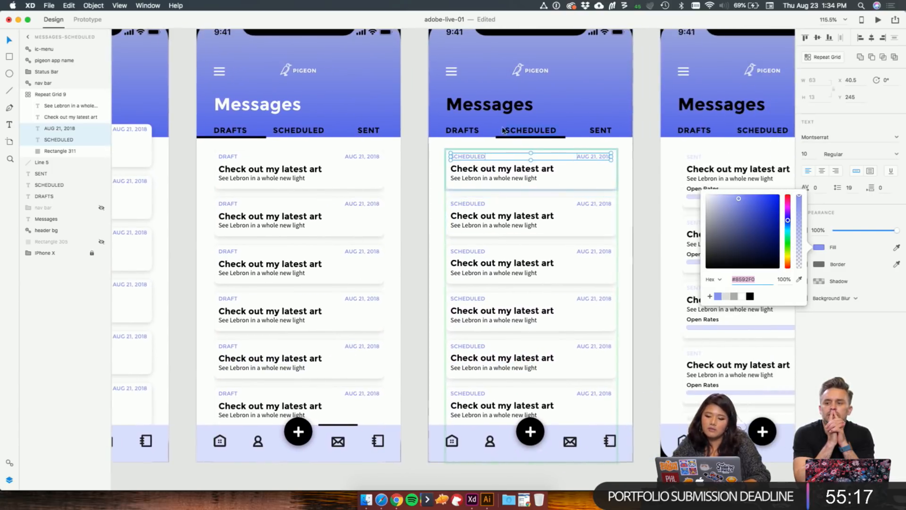
click(491, 105)
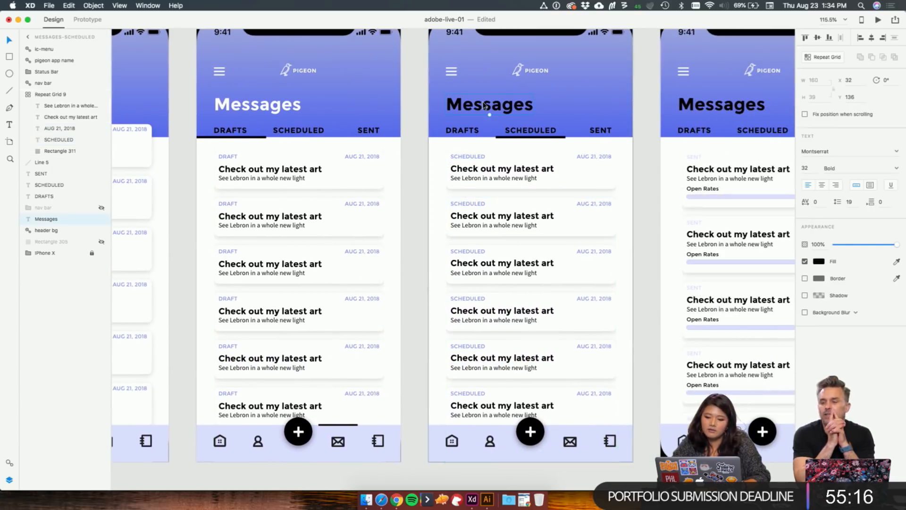
click(821, 263)
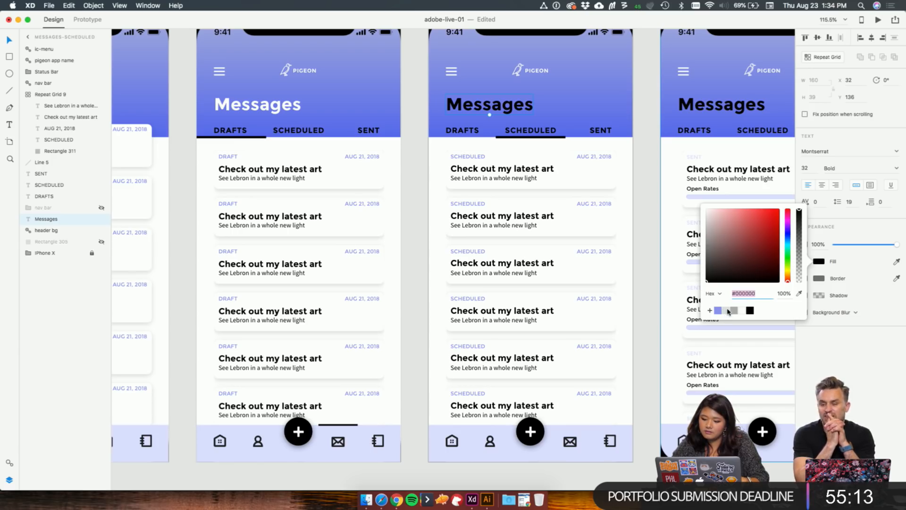
click(743, 310)
Step: Recolour the DRAFTS, SCHEDULED and SENT tab labels on the drafts screen to white, #FFFFFF
click(381, 130)
shift+click(299, 130)
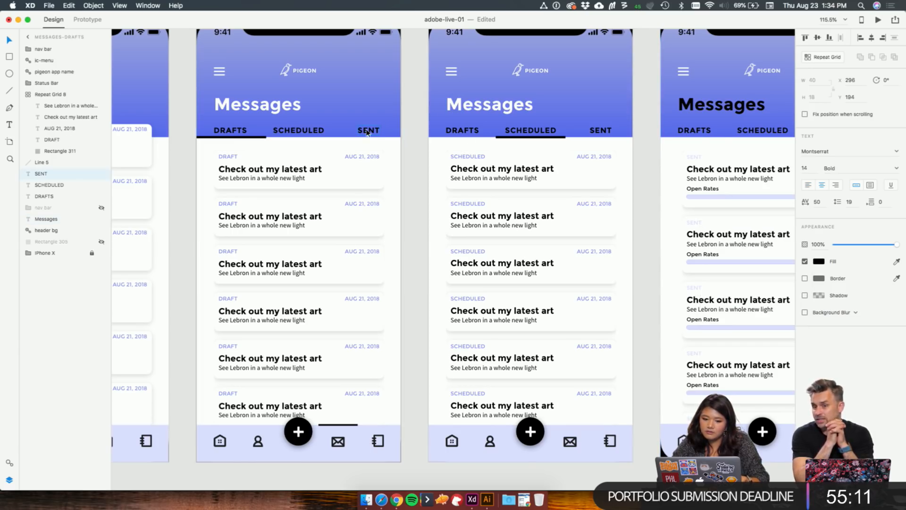
shift+click(228, 134)
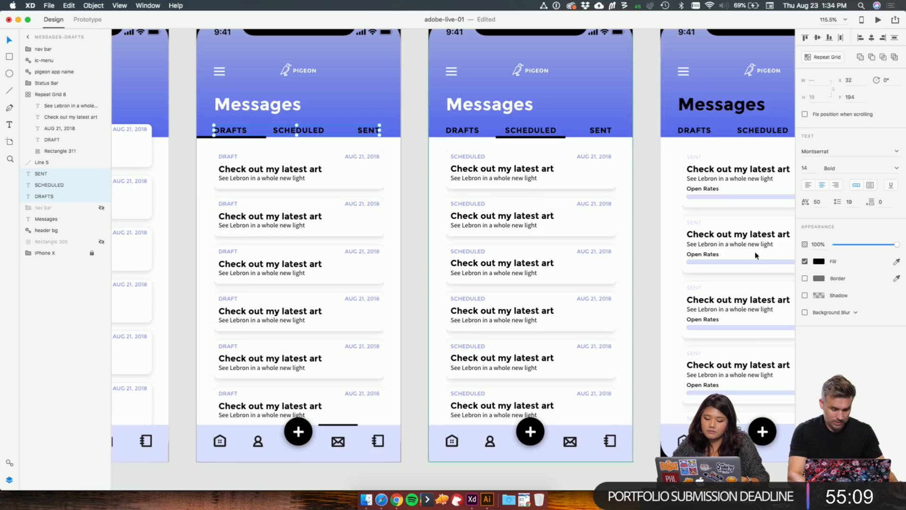
click(819, 262)
click(744, 311)
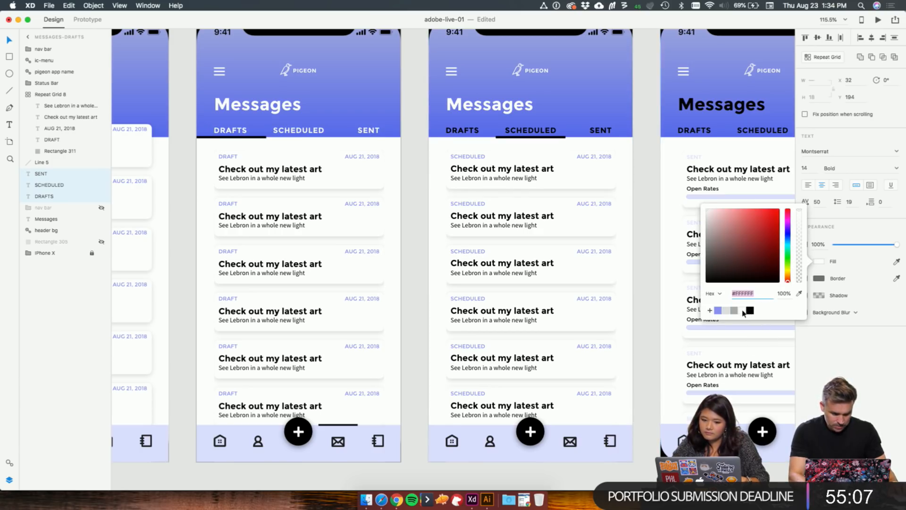
Step: Change the border colour of the underline beneath the drafts screen's DRAFTS label to white, #FFFFFF
click(259, 137)
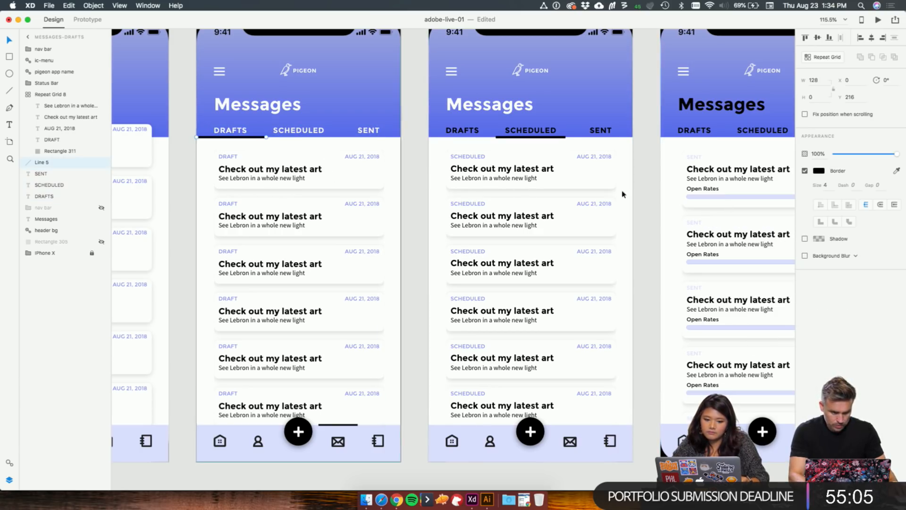
click(819, 171)
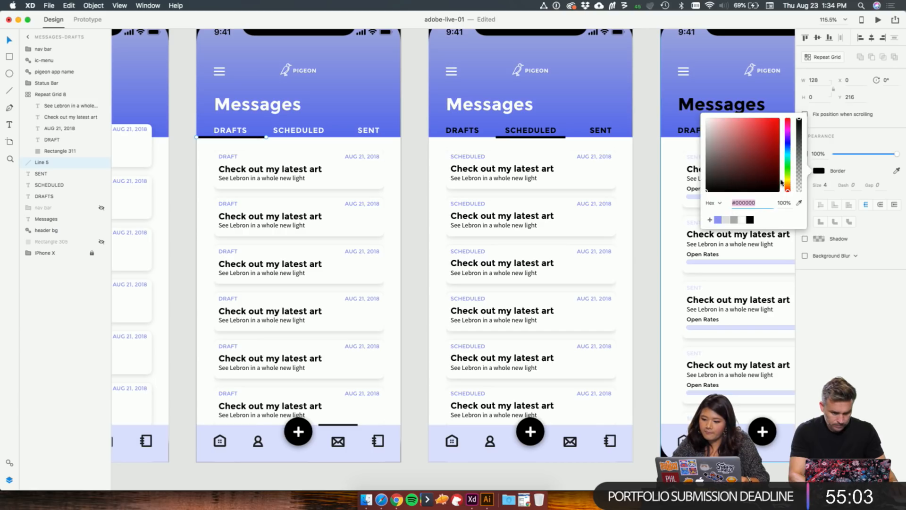
click(799, 202)
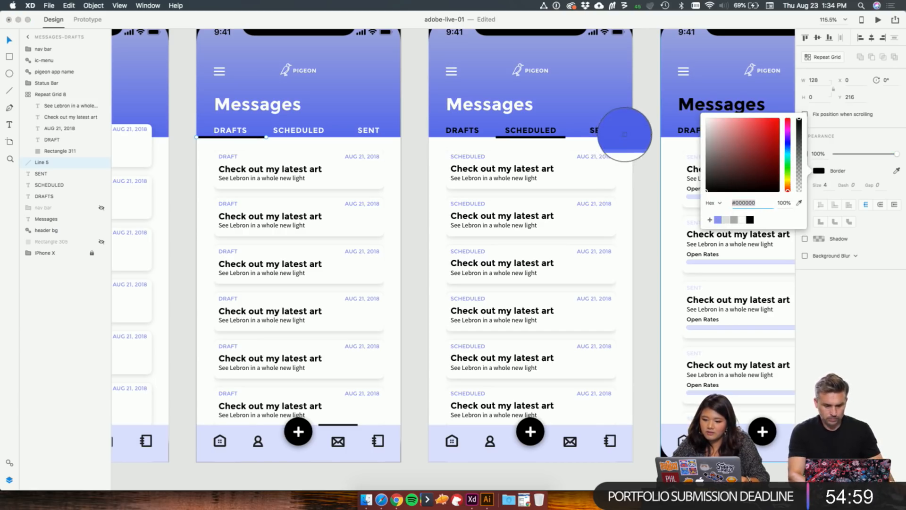
click(626, 136)
drag(759, 144, 780, 118)
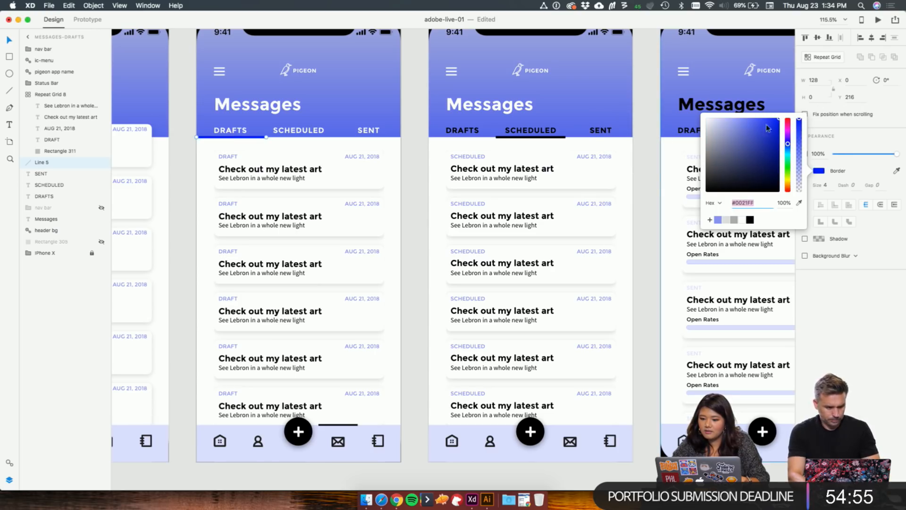
drag(779, 124, 665, 108)
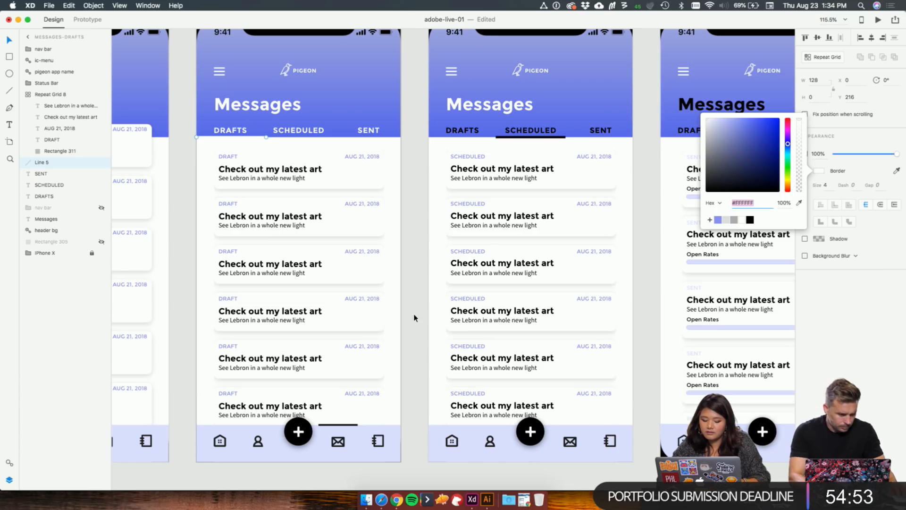
click(410, 198)
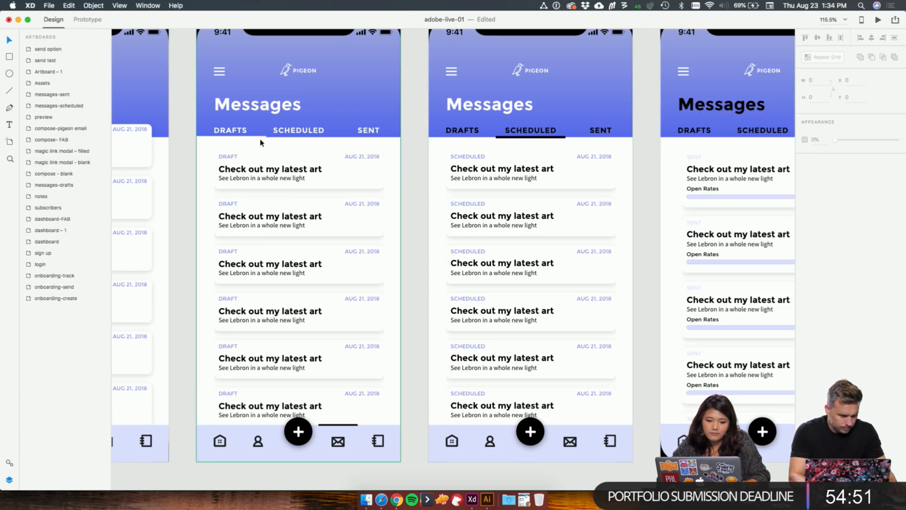
Step: Nudge the white underline beneath the DRAFTS label slightly upward on the drafts screen
click(258, 138)
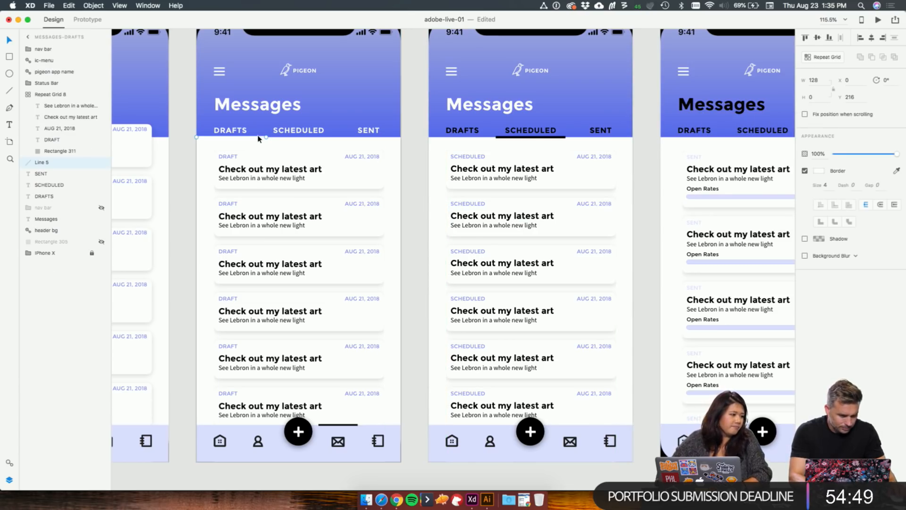
key(Up)
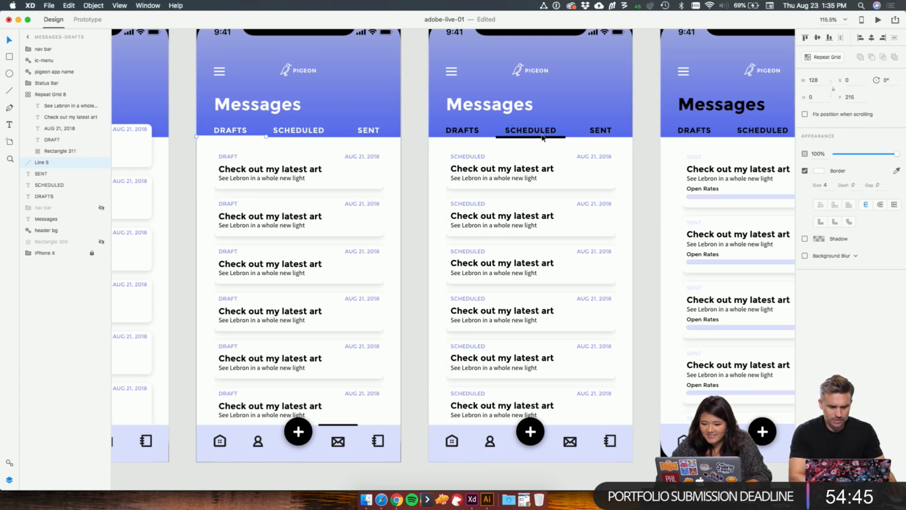
key(Up)
Step: Nudge the black underline beneath the scheduled screen's SCHEDULED label up to Y 214
right_click(623, 137)
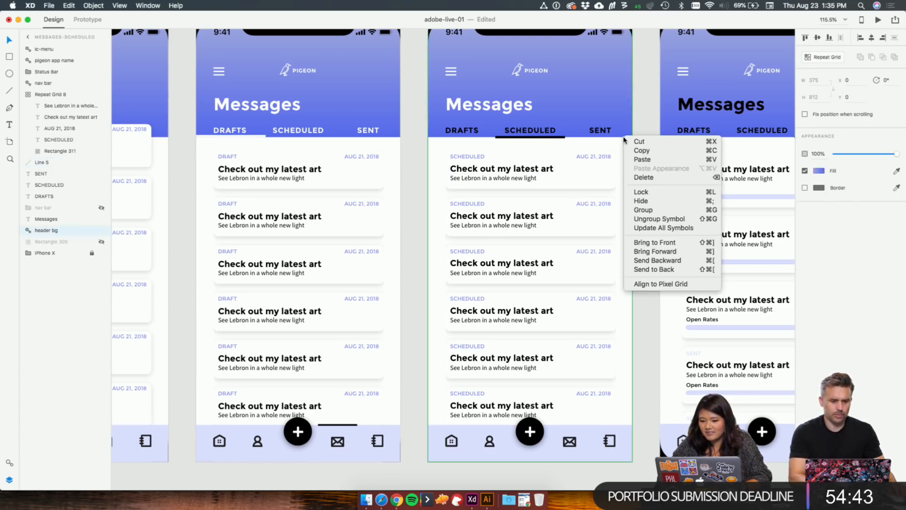
click(549, 137)
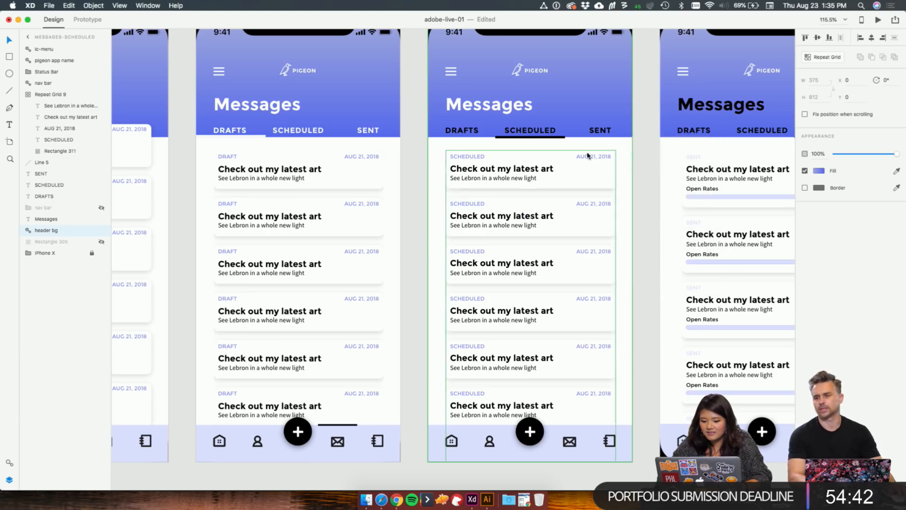
click(555, 137)
key(Up)
key(Up)
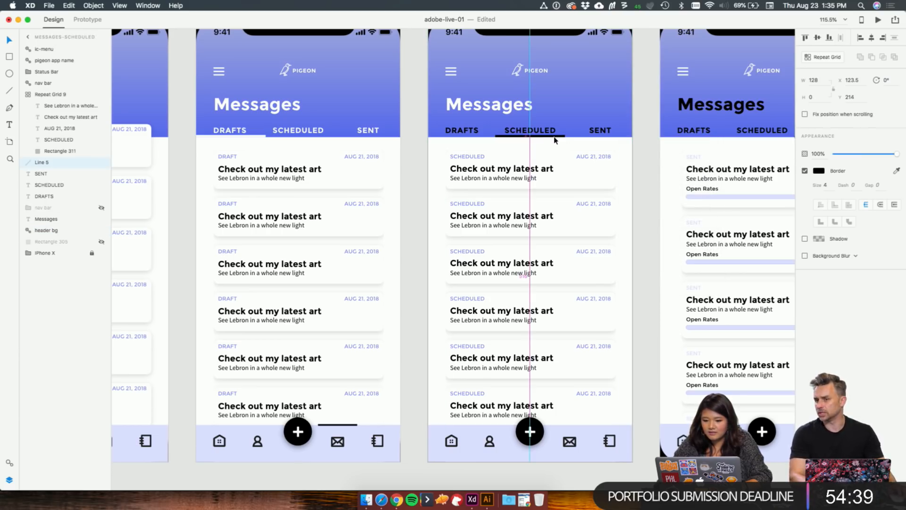
Step: Recolour the underline beneath the scheduled screen's SCHEDULED label to white, #FFFFFF, and nudge it down to Y 215
click(819, 172)
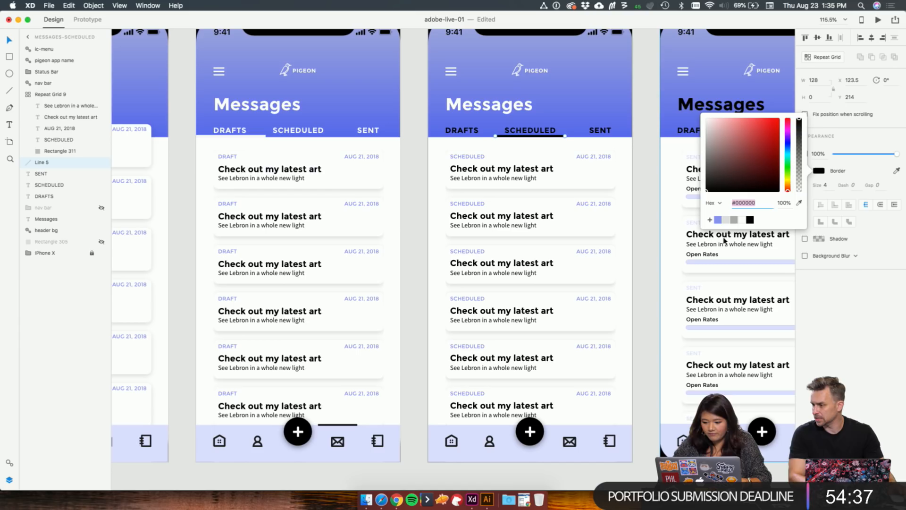
click(740, 220)
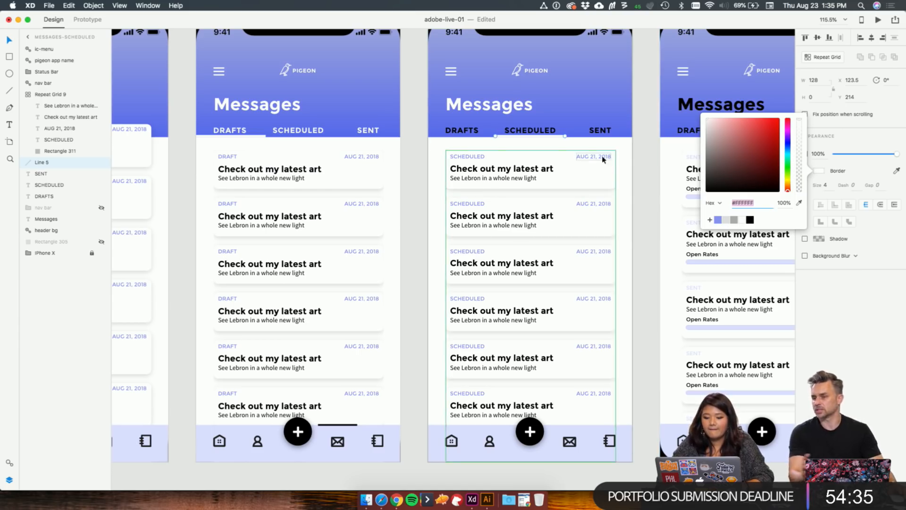
click(566, 144)
click(562, 137)
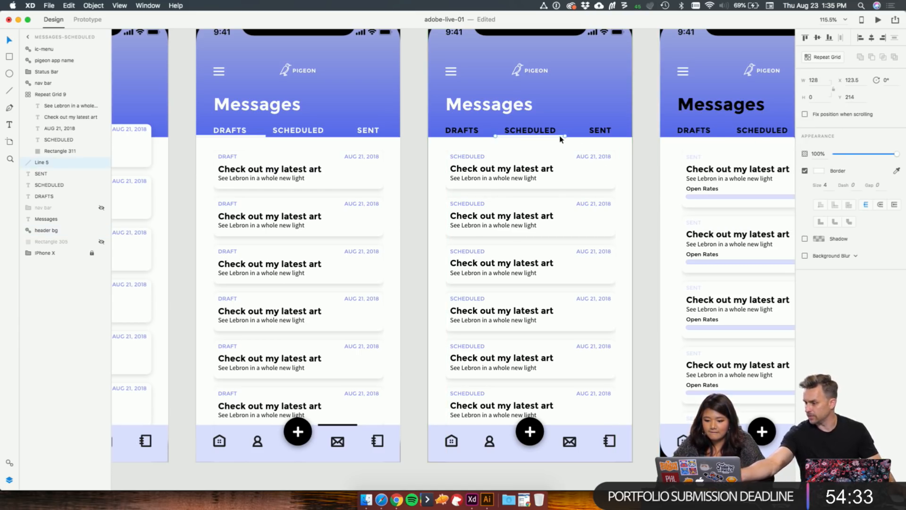
key(Down)
scroll(610, 231, right, 5)
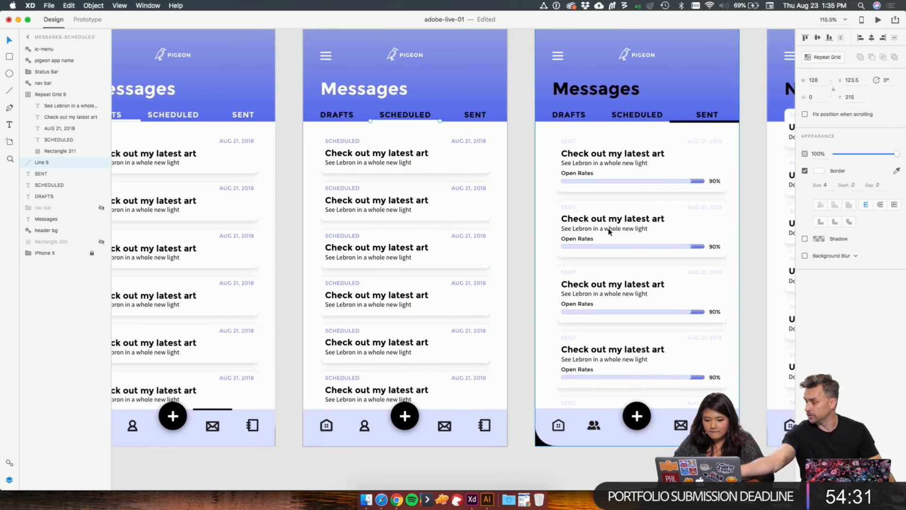
Step: Hide the iphone frame group on the sent screen and nudge the black underline beneath its SENT label up to Y 215
click(680, 125)
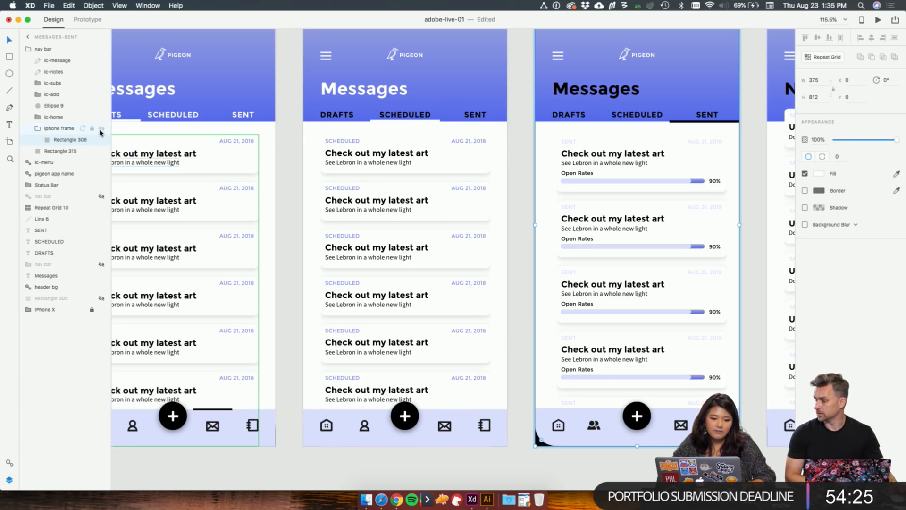
click(101, 129)
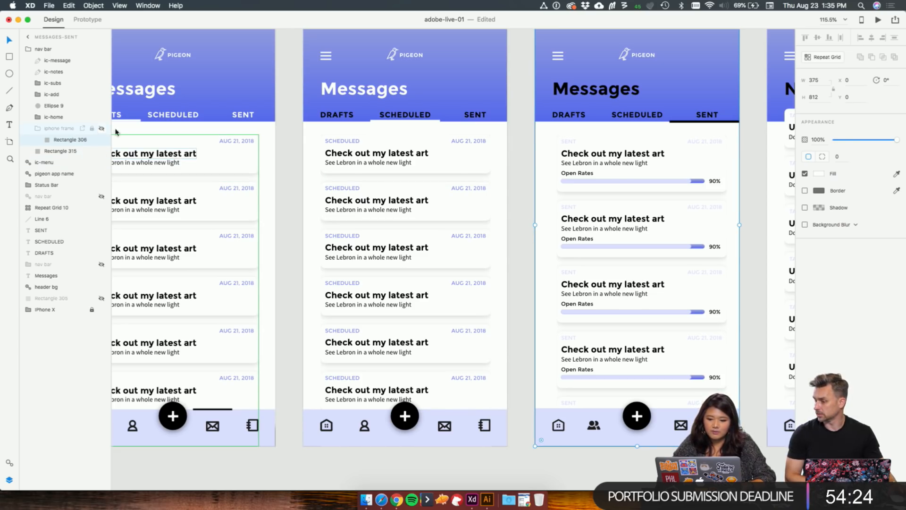
click(728, 123)
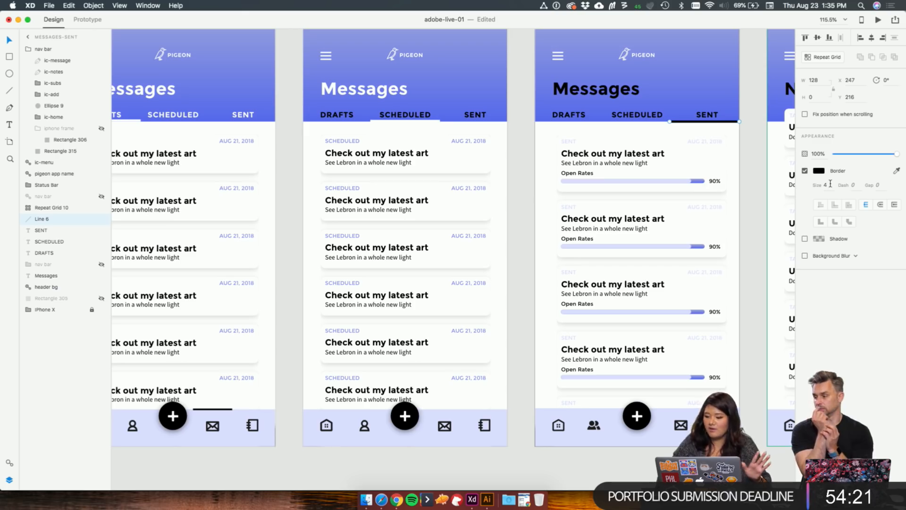
key(Up)
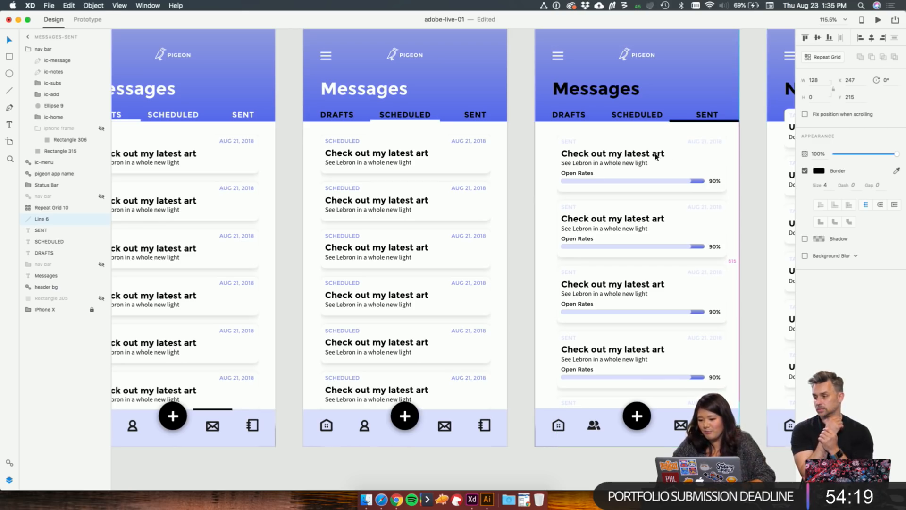
Step: Recolour the underline beneath the sent screen's SENT label to white
scroll(656, 157, right, 5)
click(824, 173)
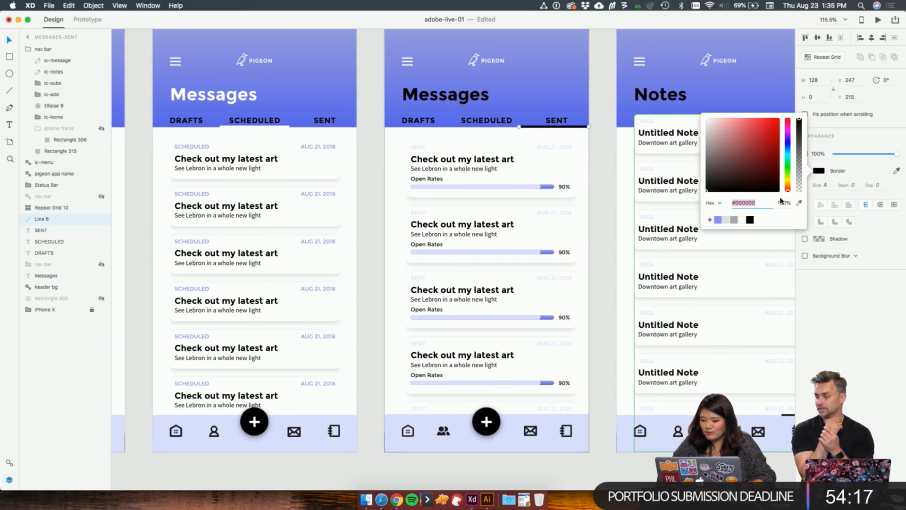
click(613, 175)
scroll(614, 175, left, 6)
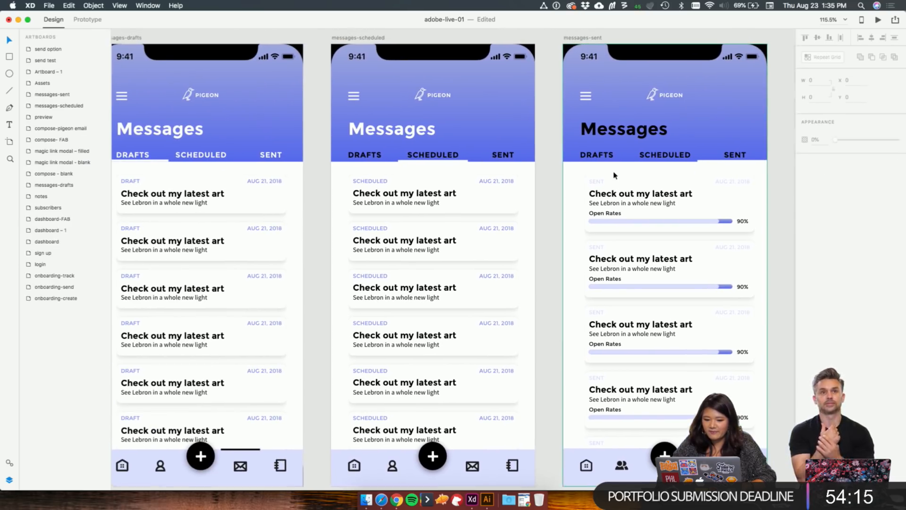
Step: Change the fill of the DRAFTS, SCHEDULED and SENT labels in the scheduled screen's header to white
click(358, 158)
shift+click(432, 156)
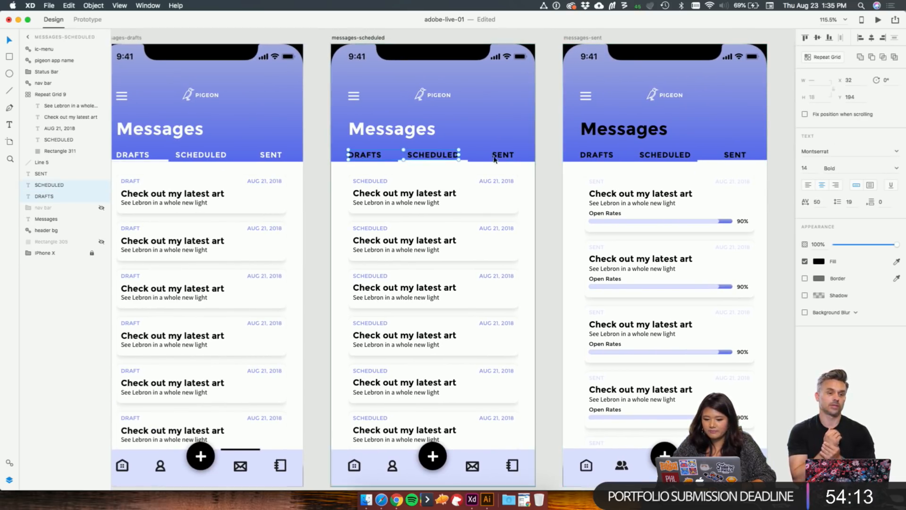
shift+click(503, 155)
click(817, 262)
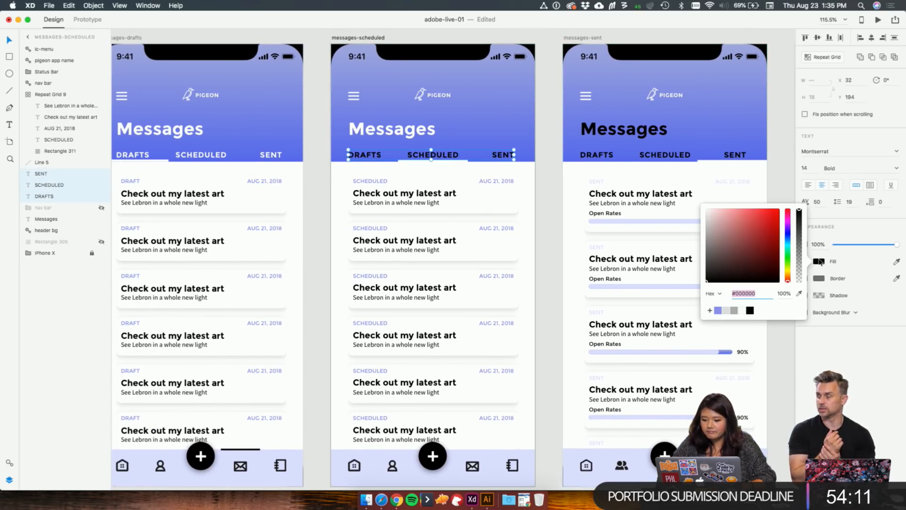
click(744, 310)
Step: Change the fill of the DRAFTS, SCHEDULED and SENT labels in the sent screen's header to white, #FFFFFF
click(609, 161)
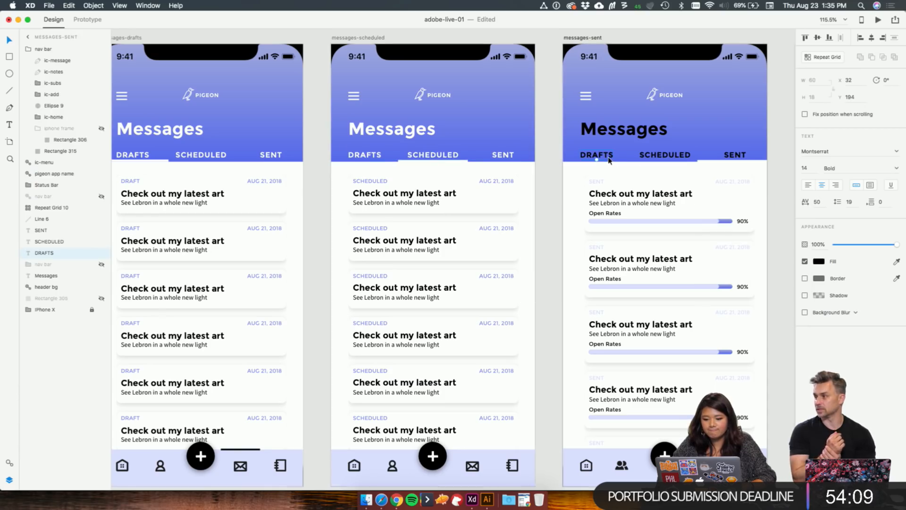
shift+click(642, 158)
shift+click(741, 157)
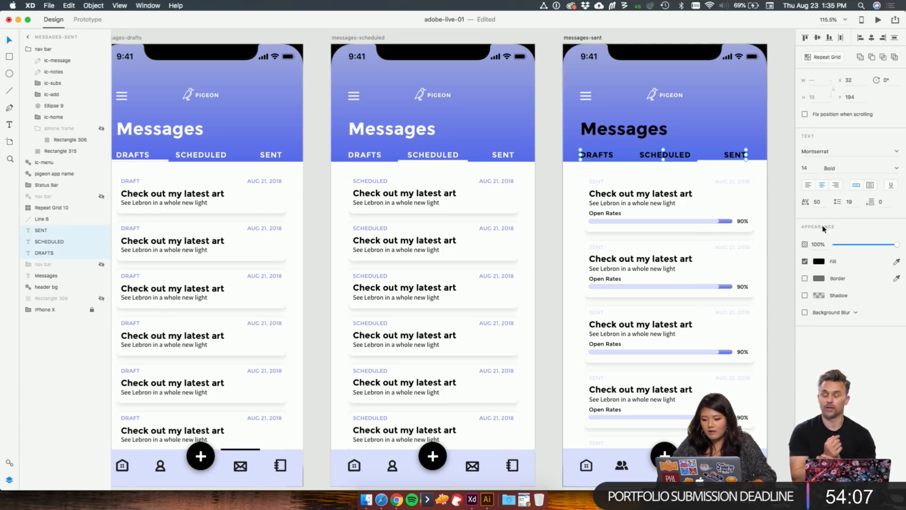
click(818, 263)
click(742, 311)
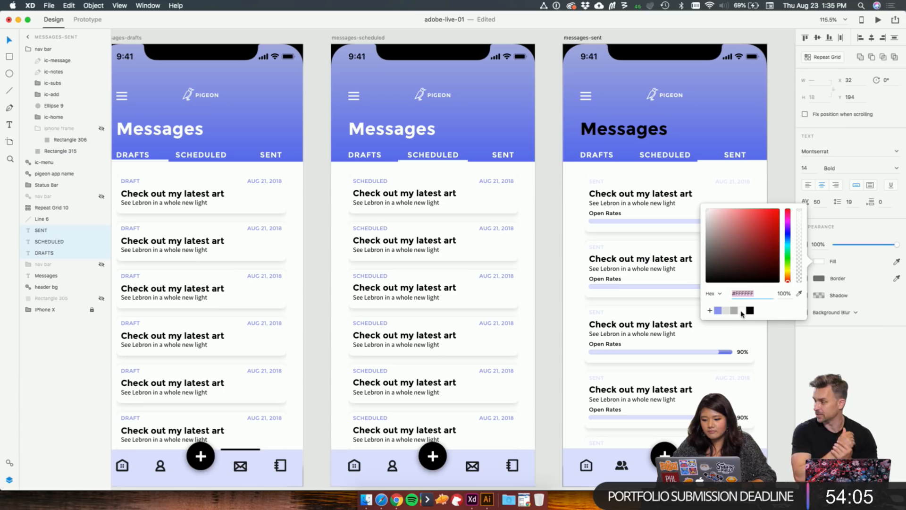
click(788, 184)
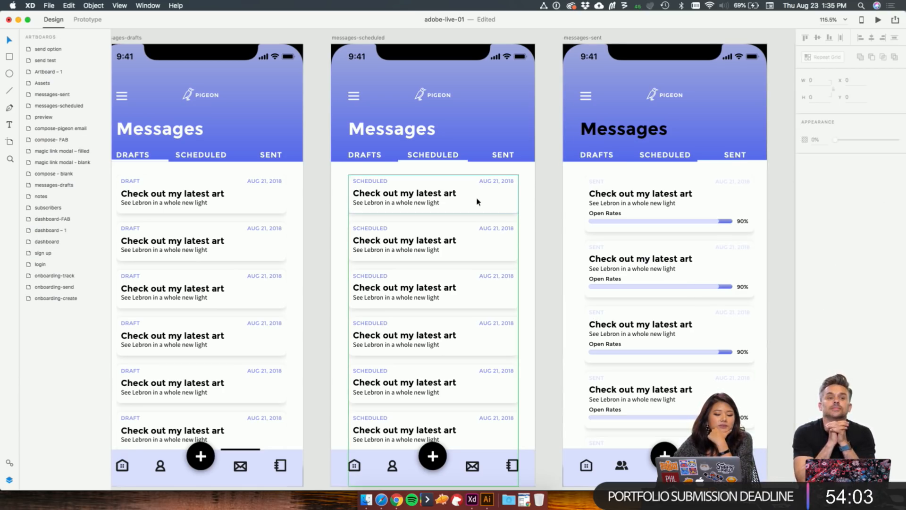
click(161, 162)
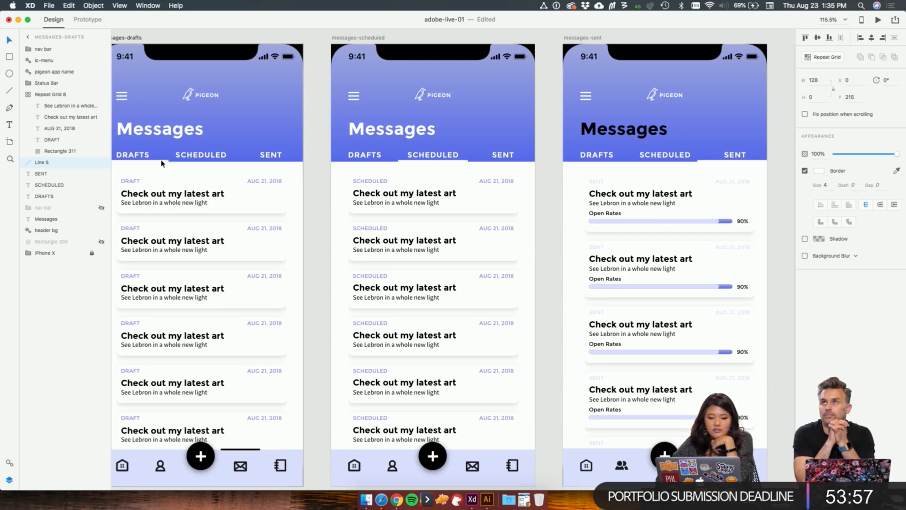
click(542, 182)
Step: Recolour the date and SENT label in the sent screen's card repeat grid to the saved periwinkle
scroll(542, 182, right, 5)
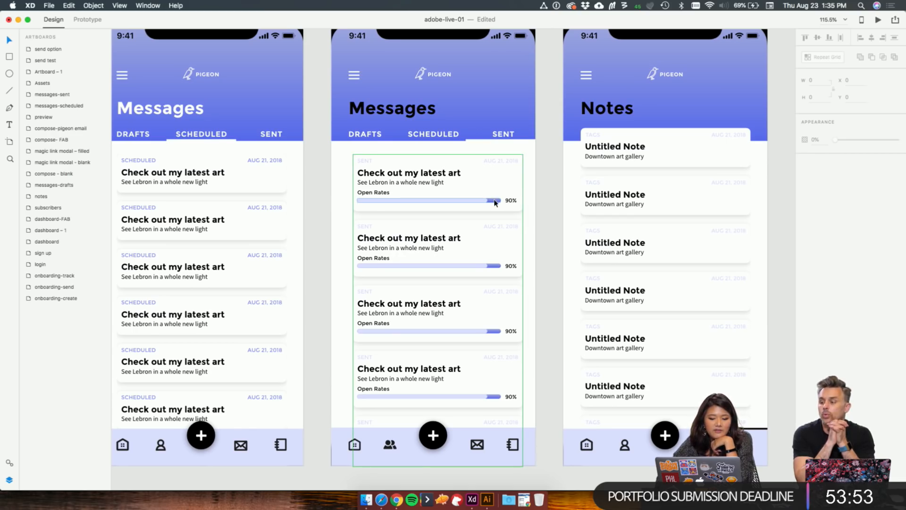
click(519, 205)
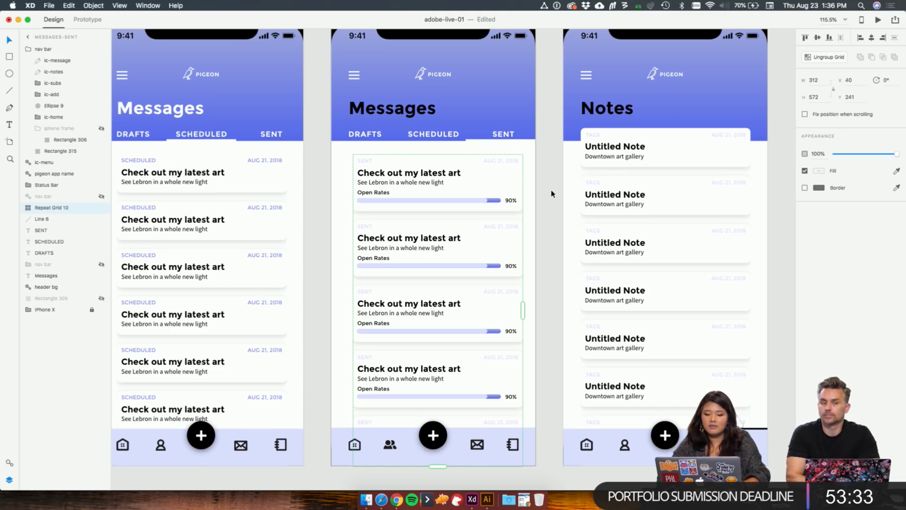
double_click(506, 162)
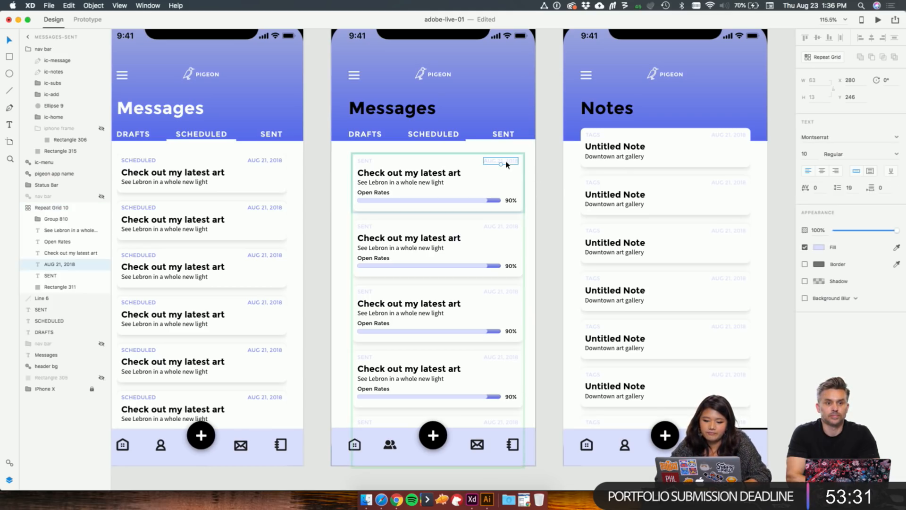
shift+click(364, 161)
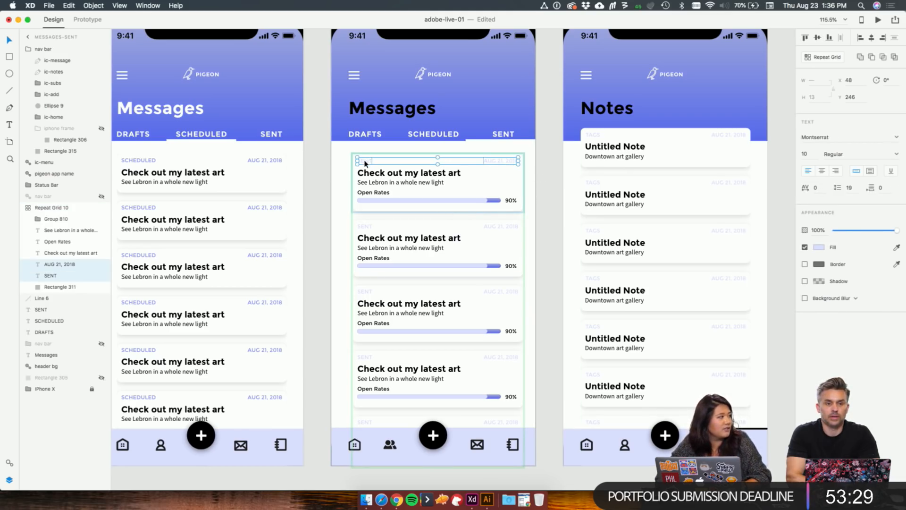
click(819, 247)
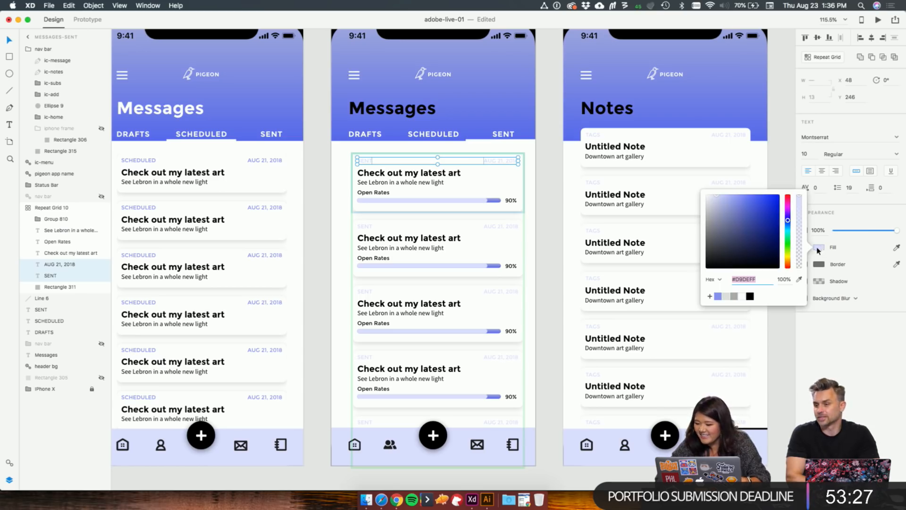
click(544, 198)
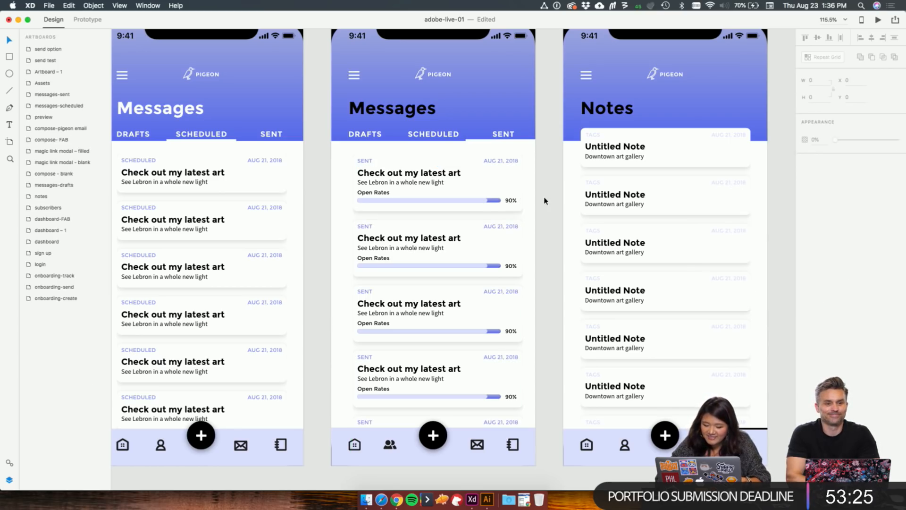
Step: Recolour the date and TAGS label in the Notes screen's card repeat grid to periwinkle, #8592F0
double_click(730, 136)
shift+click(594, 139)
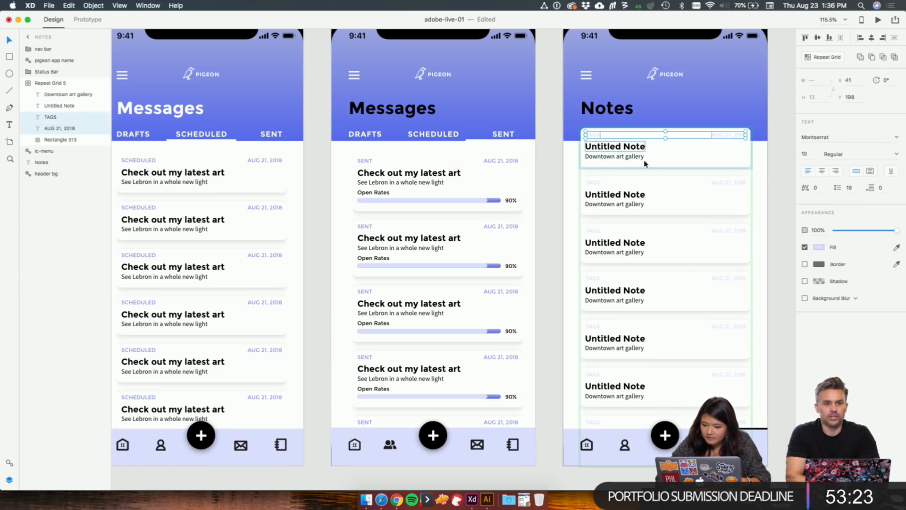
click(819, 250)
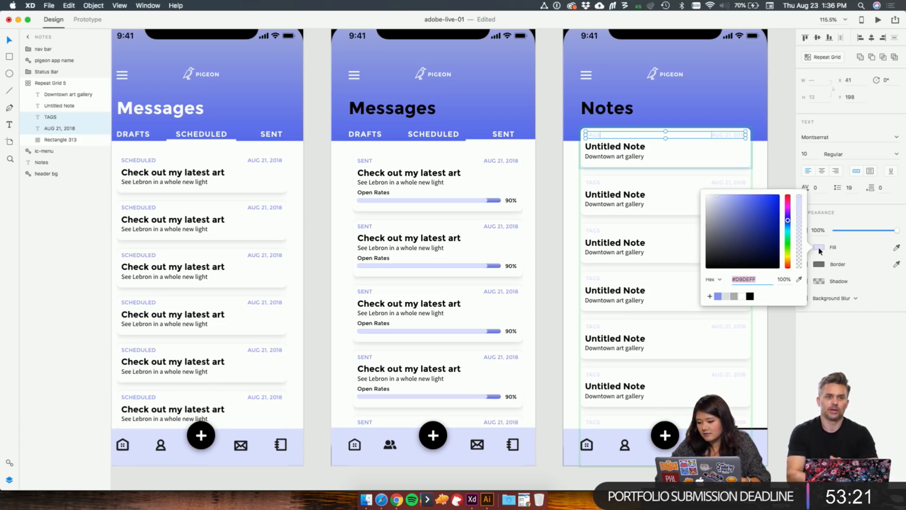
click(718, 297)
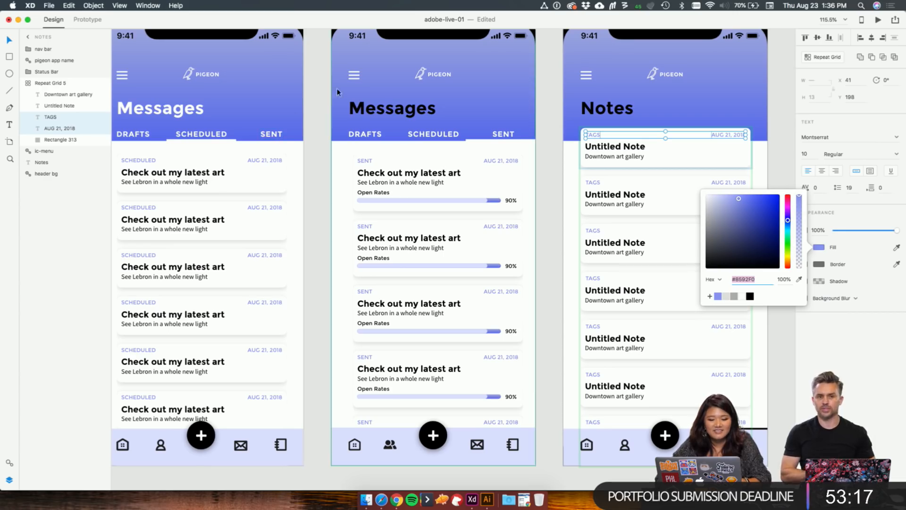
click(314, 162)
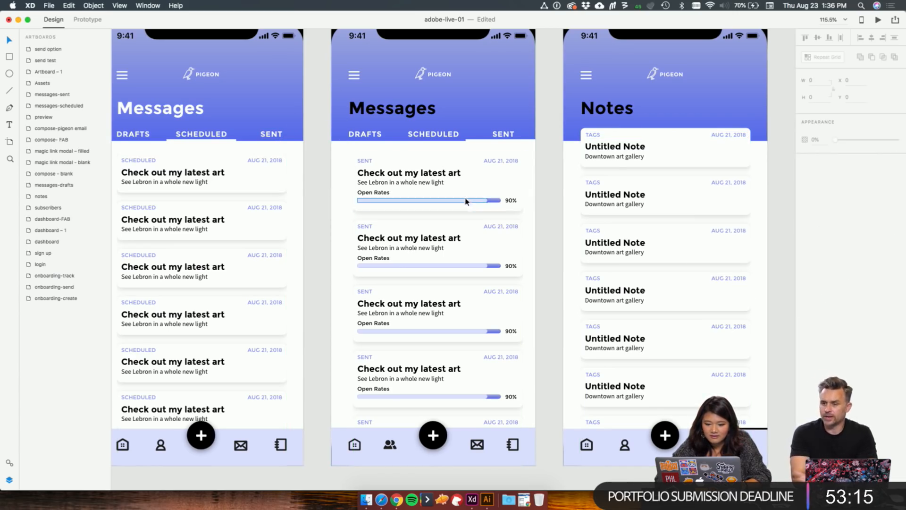
Step: Replace the gradient on the open-rate bar's background track in the sent cards with a solid light grey fill, #DDDDDD
super+click(495, 204)
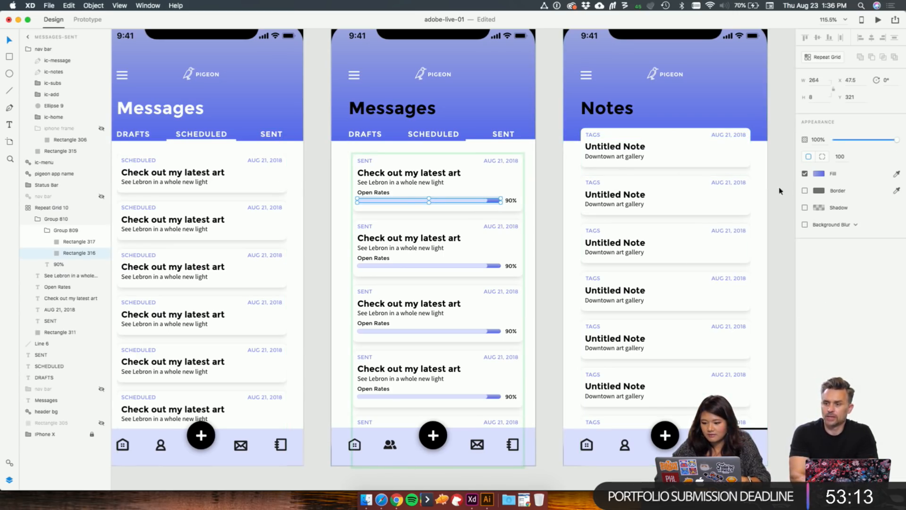
click(819, 174)
click(725, 235)
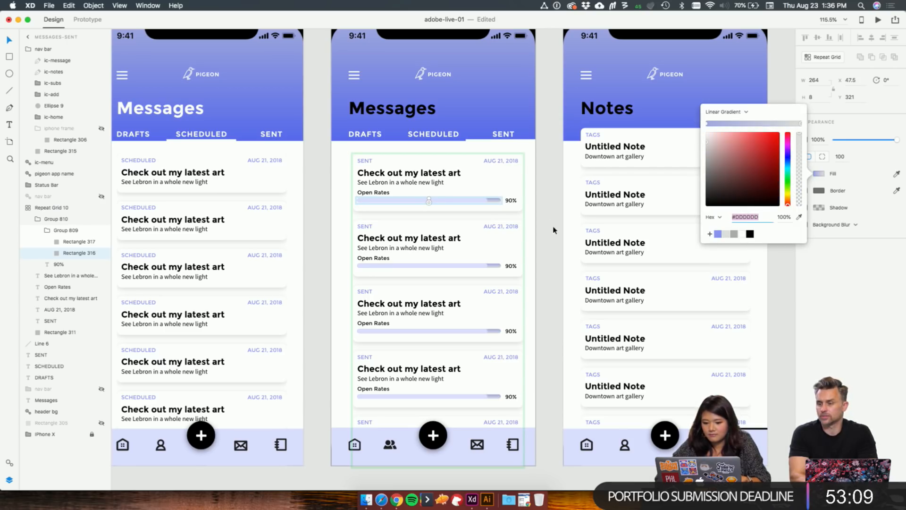
click(720, 113)
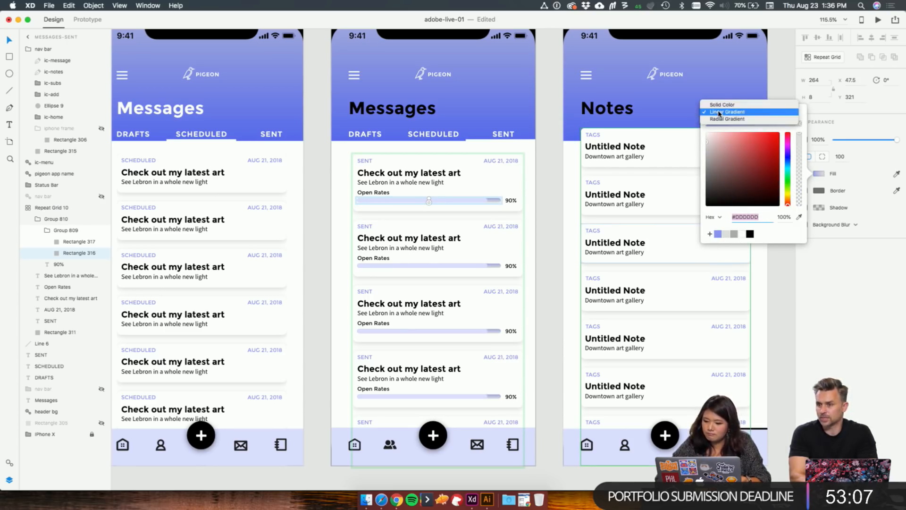
click(719, 105)
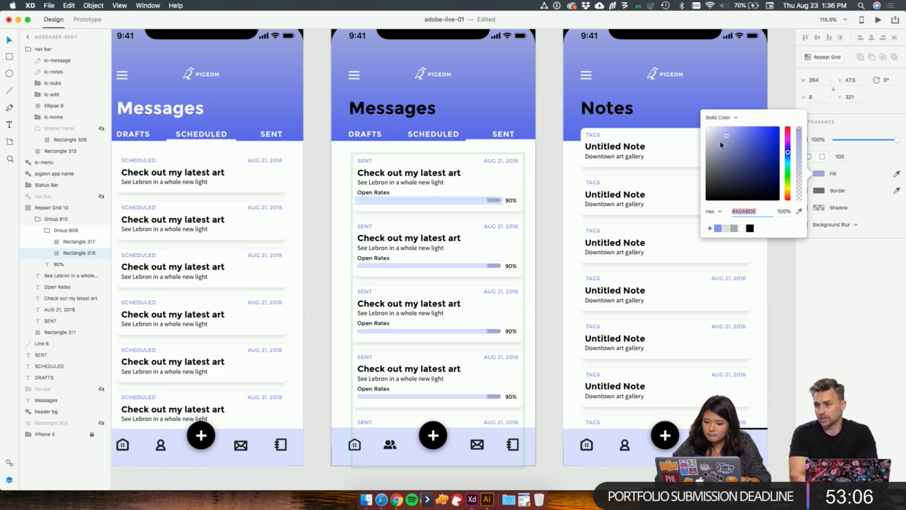
click(726, 228)
Step: Set the fill of the completed portion of the sent cards' open-rate bar to blue, #0022FF
click(461, 204)
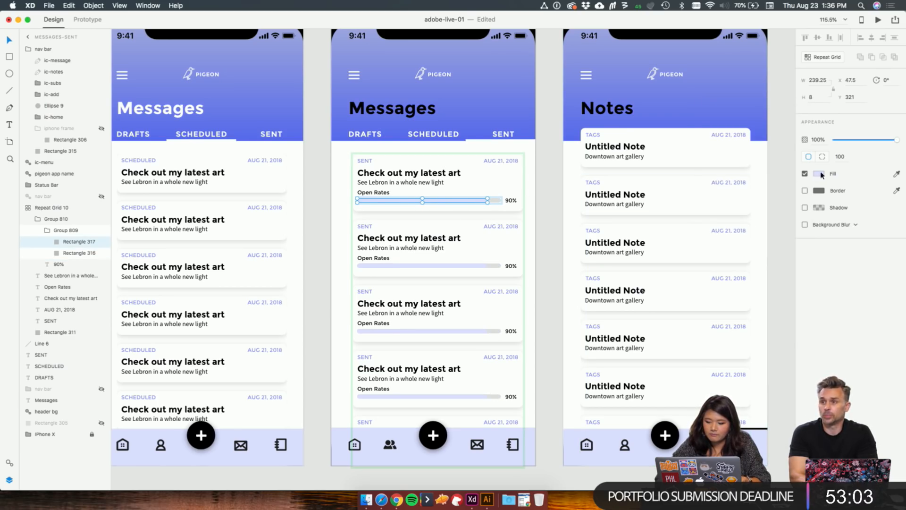
click(818, 174)
text(0022FF)
key(Return)
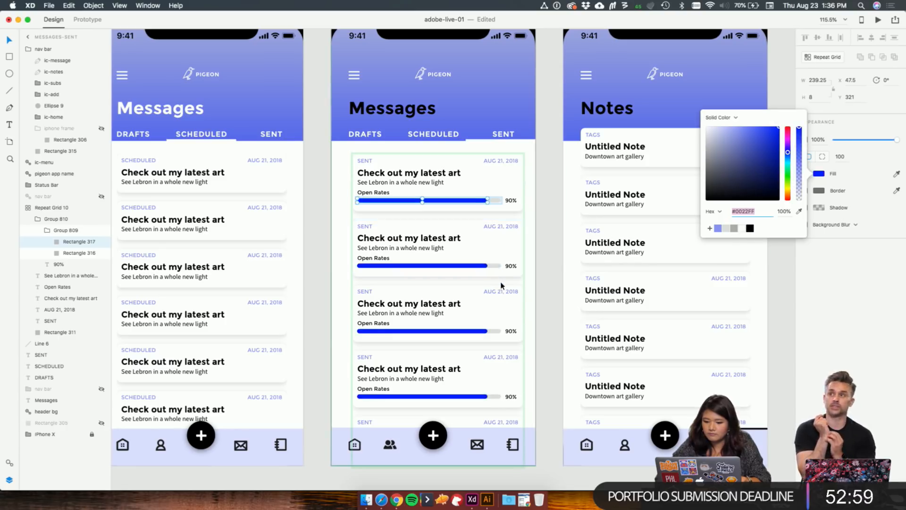
Step: Sample the purple, #9800FF, from the dashboard chart as the fill for the completed portion of the open-rate bar
scroll(501, 286, down, 2)
scroll(502, 286, left, 15)
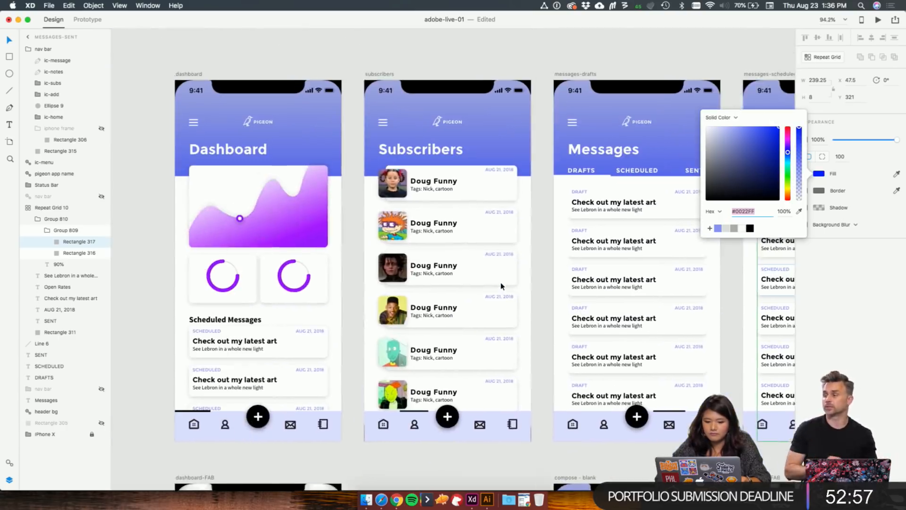
click(798, 212)
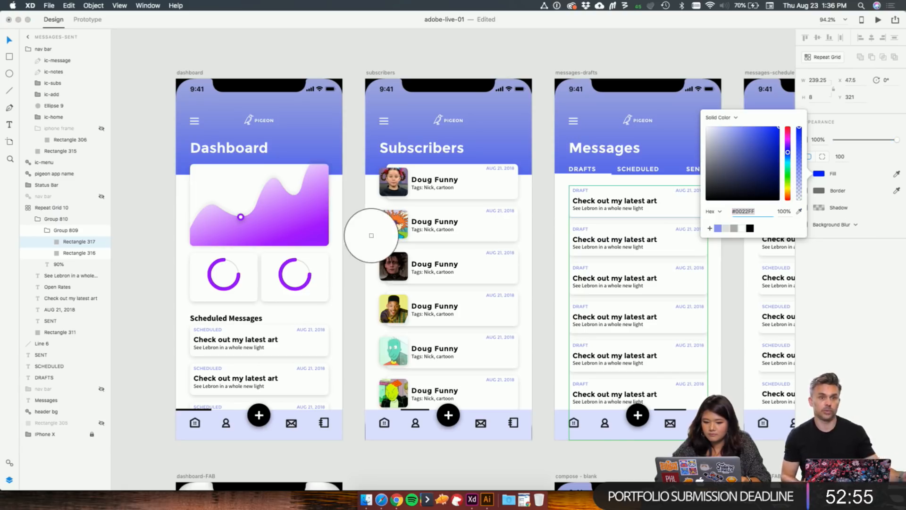
click(325, 243)
scroll(454, 274, right, 10)
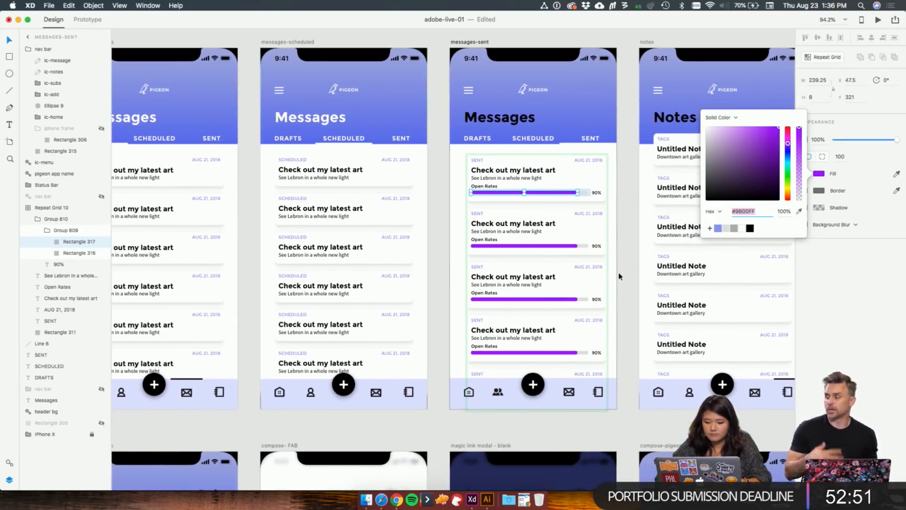
click(620, 276)
Step: Change the fill of the sent screen's Messages title to white, #FFFFFF
scroll(628, 269, right, 1)
scroll(628, 269, down, 1)
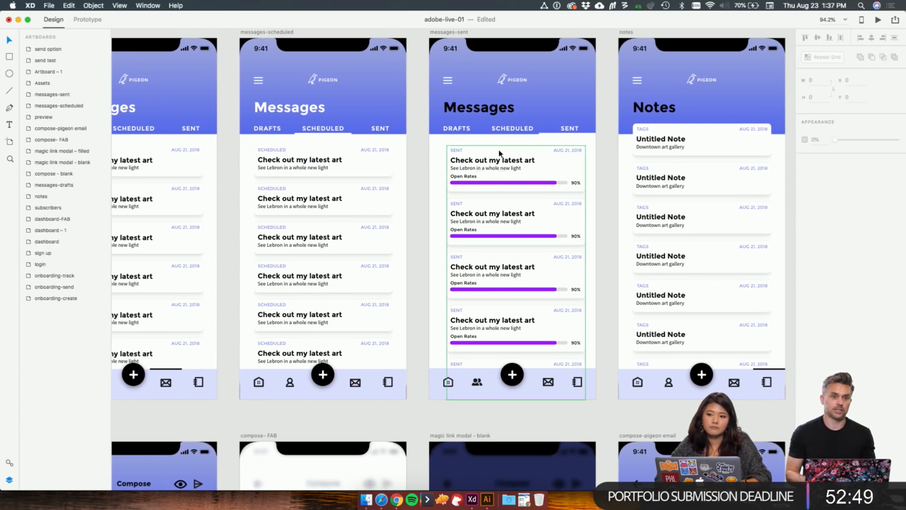
click(476, 106)
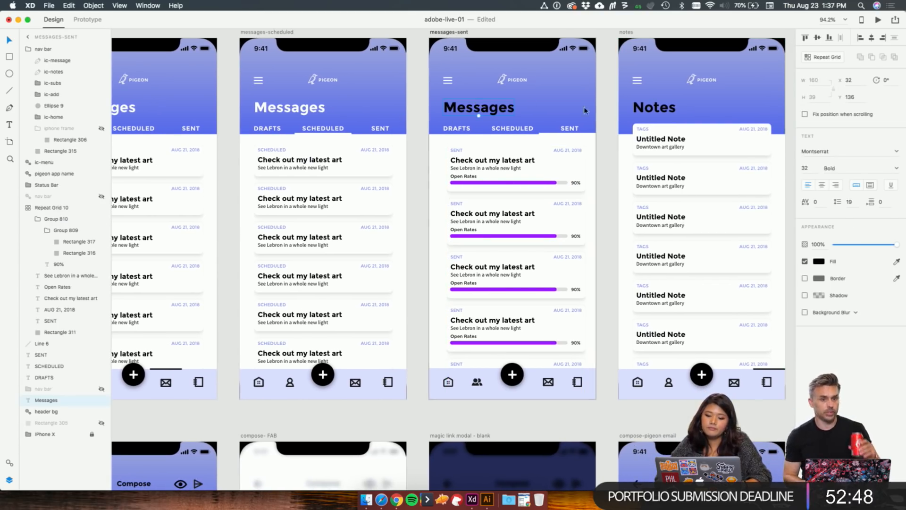
click(819, 261)
click(743, 311)
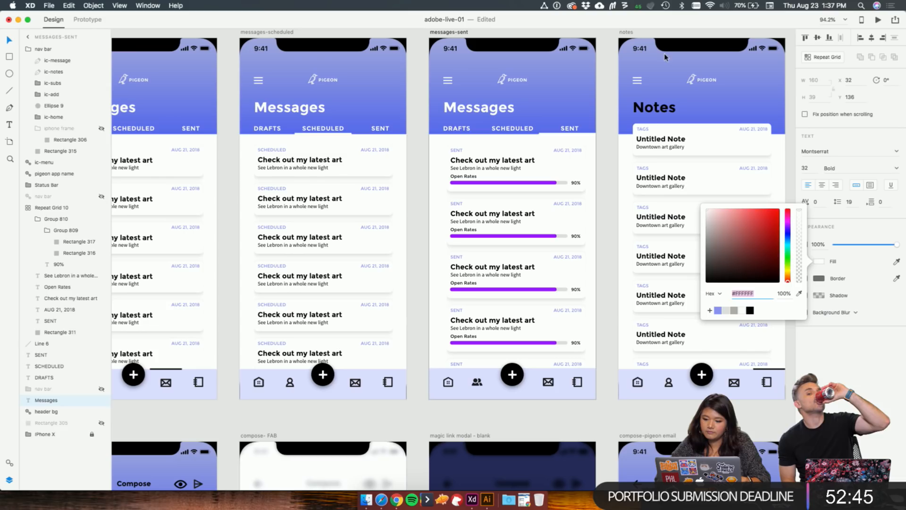
Step: Change the fill of the notes screen's Notes title to white, #FFFFFF
click(658, 108)
click(820, 263)
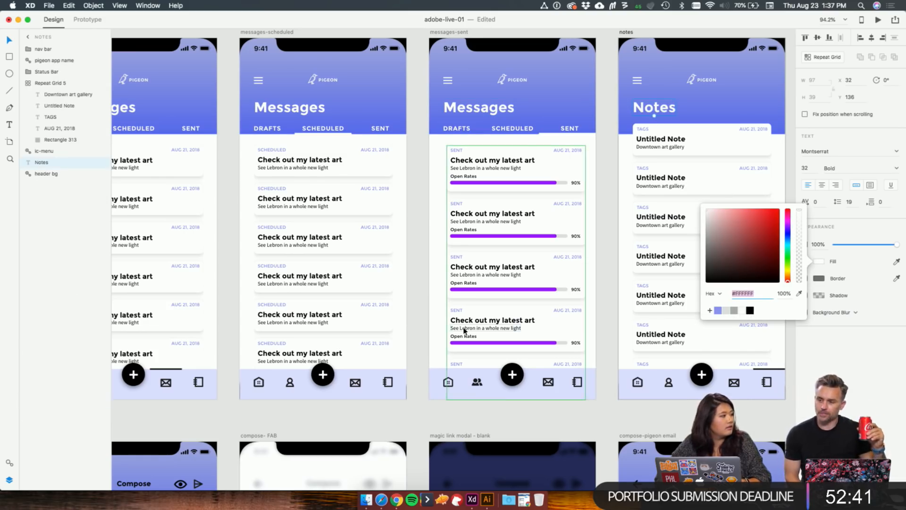
click(422, 315)
Step: Ungroup the repeat grids holding the cards on the scheduled, sent and notes screens
scroll(422, 315, left, 2)
scroll(421, 315, down, 1)
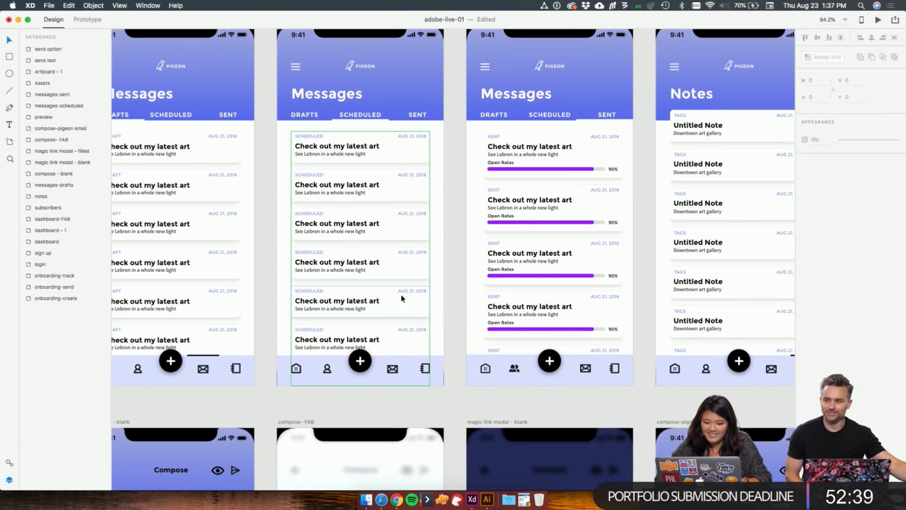
click(403, 299)
key(super+shift+g)
click(584, 238)
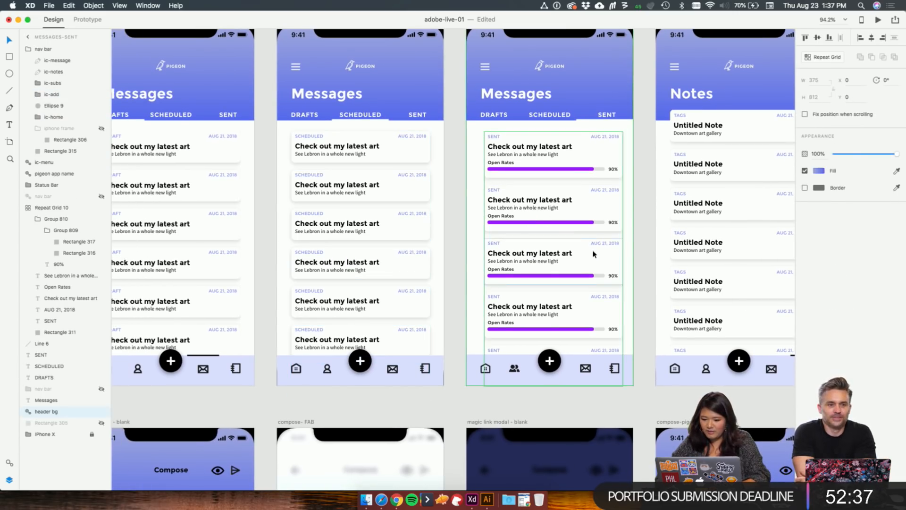
click(593, 252)
key(super+shift+g)
click(705, 289)
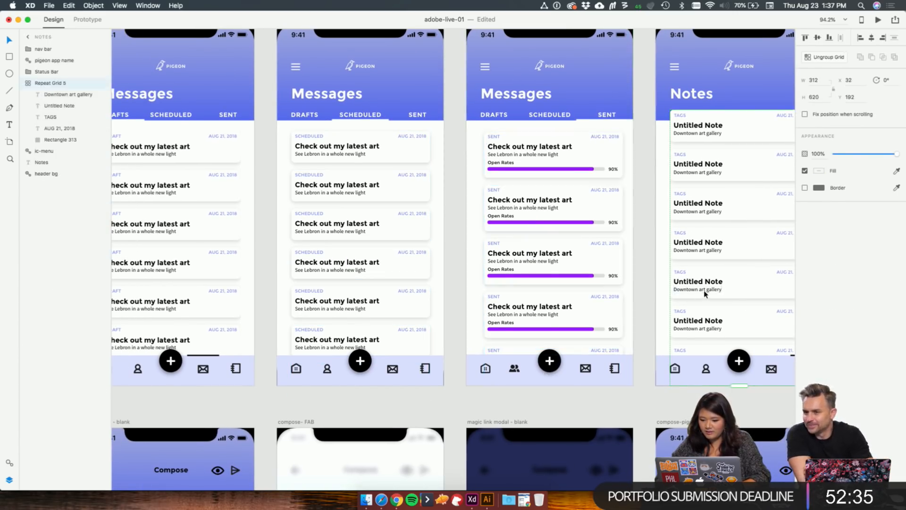
key(super+shift+g)
scroll(597, 326, left, 5)
scroll(598, 326, down, 1)
scroll(597, 326, left, 2)
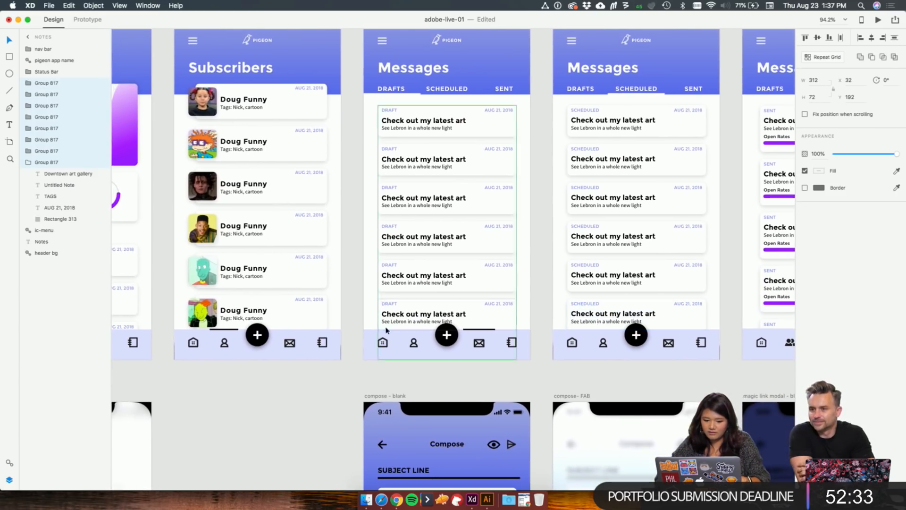
super+click(263, 344)
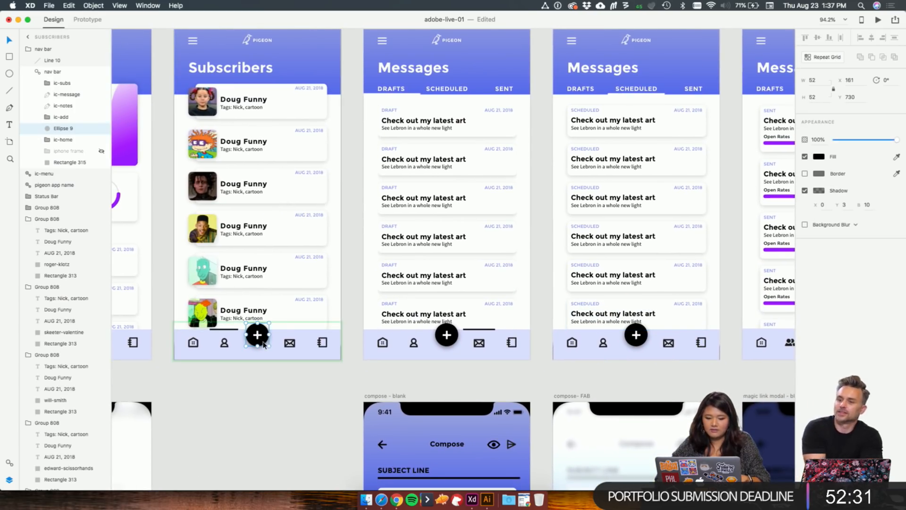
click(818, 158)
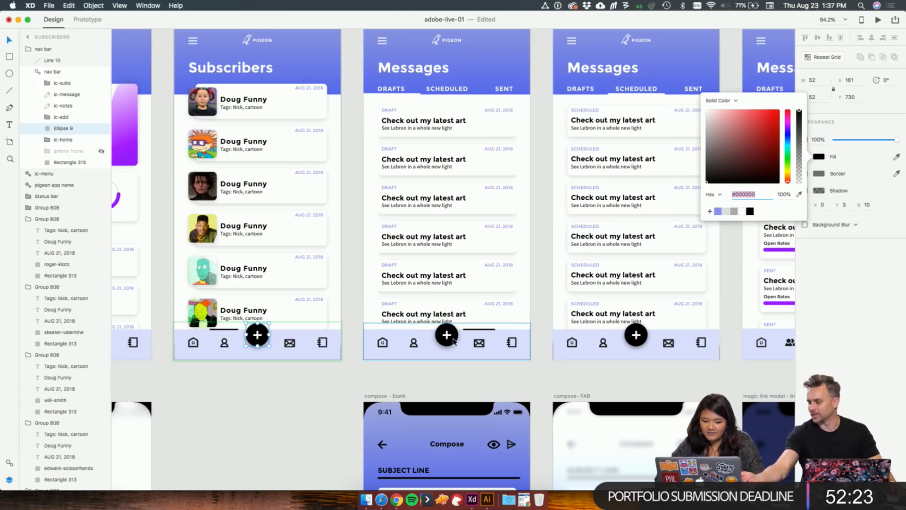
Step: Give the Subscribers navigation bar background a linear gradient fill with a periwinkle end colour, #98A3FF
click(319, 359)
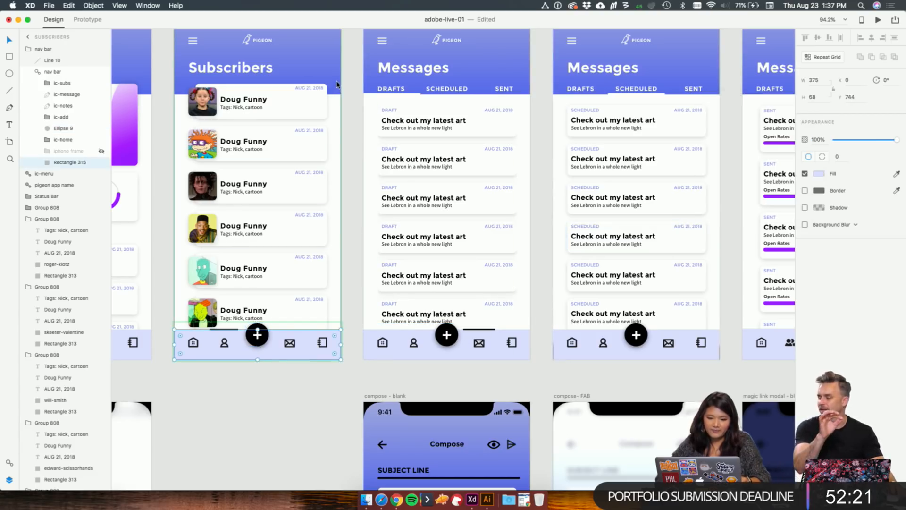
scroll(567, 260, left, 4)
scroll(566, 260, down, 2)
click(820, 174)
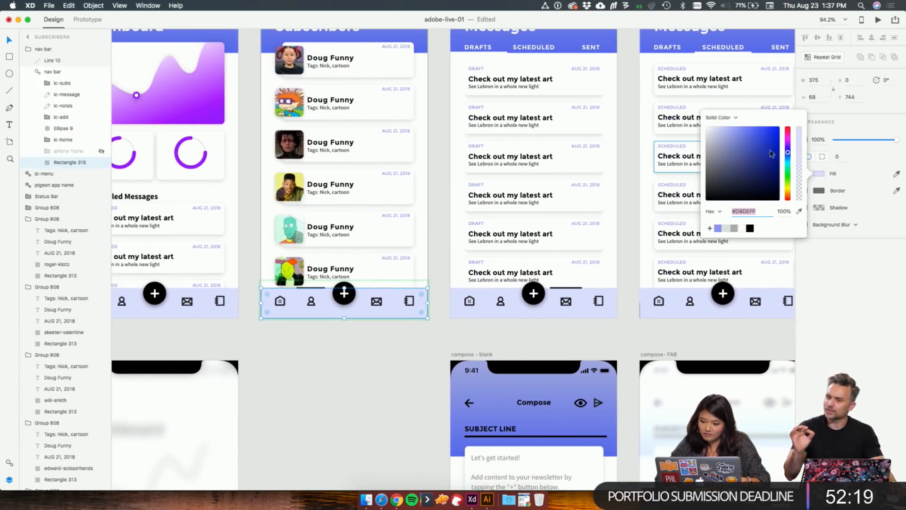
click(734, 118)
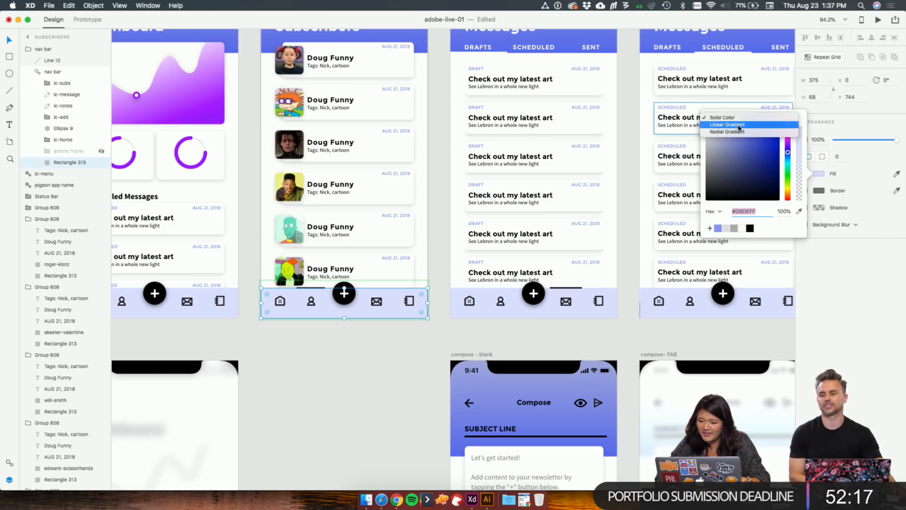
click(741, 127)
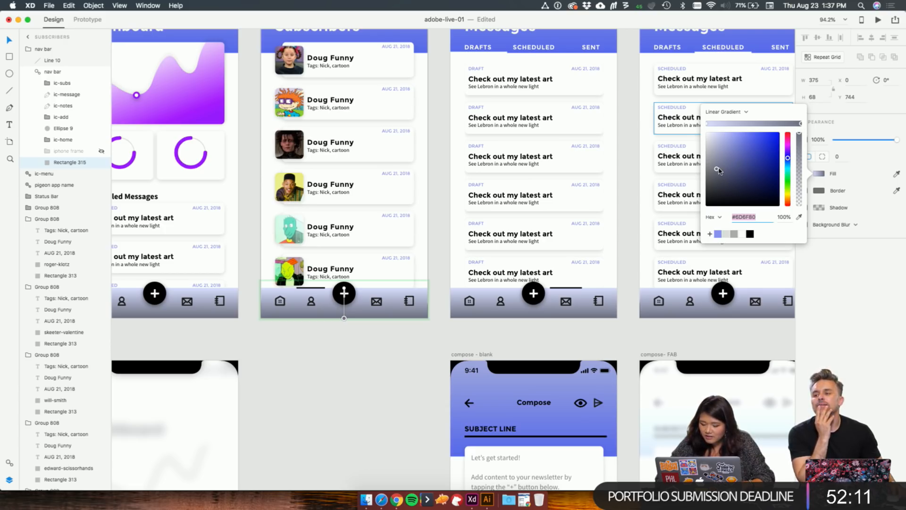
drag(718, 170, 736, 135)
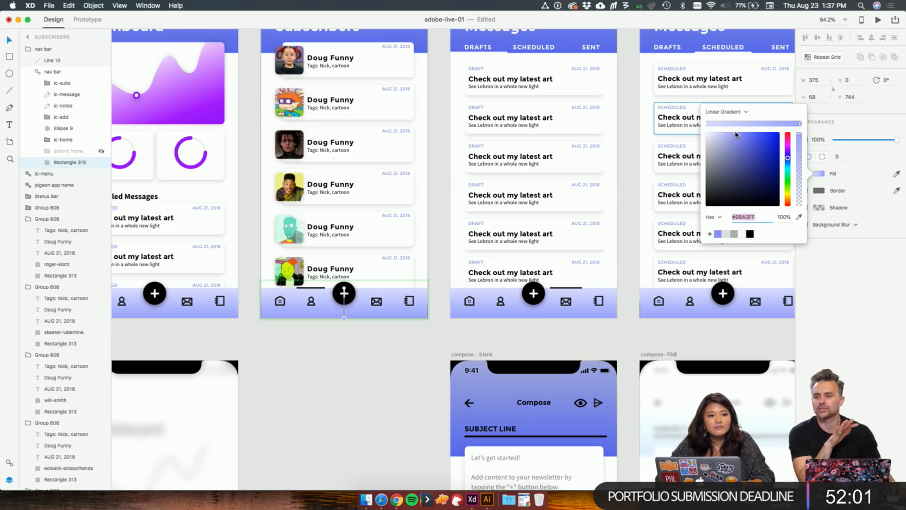
drag(736, 134, 737, 136)
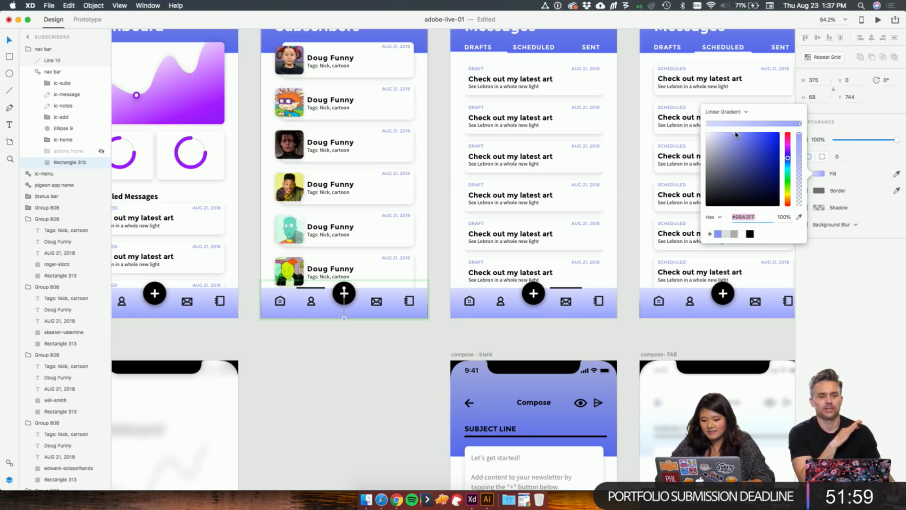
click(411, 400)
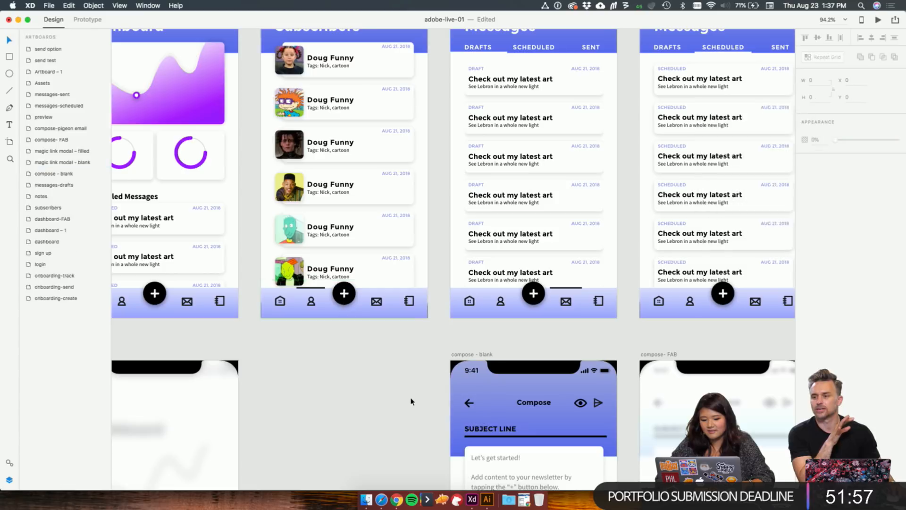
Step: Try magenta shades such as #AD1EA2 and #AB1EAD as the fill of the Subscribers screen's circular add button
scroll(411, 401, up, 2)
scroll(411, 401, left, 1)
scroll(411, 400, down, 5)
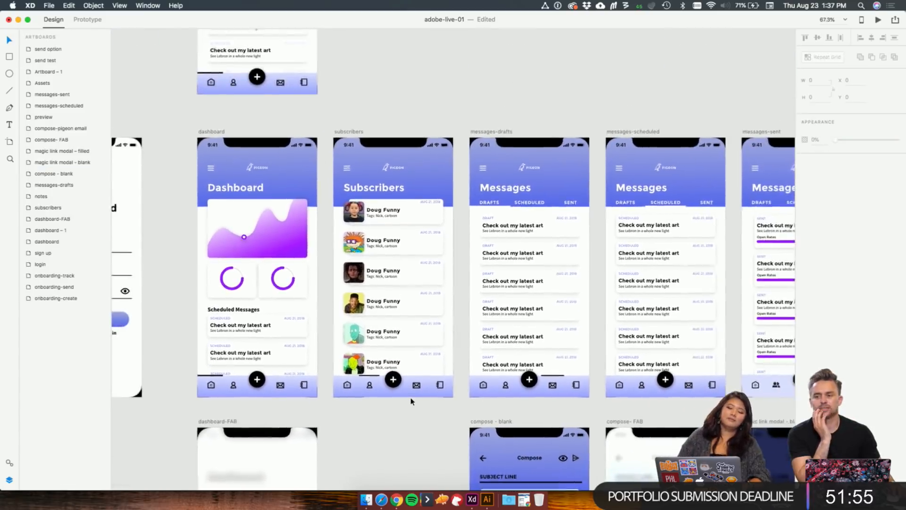
scroll(410, 400, up, 5)
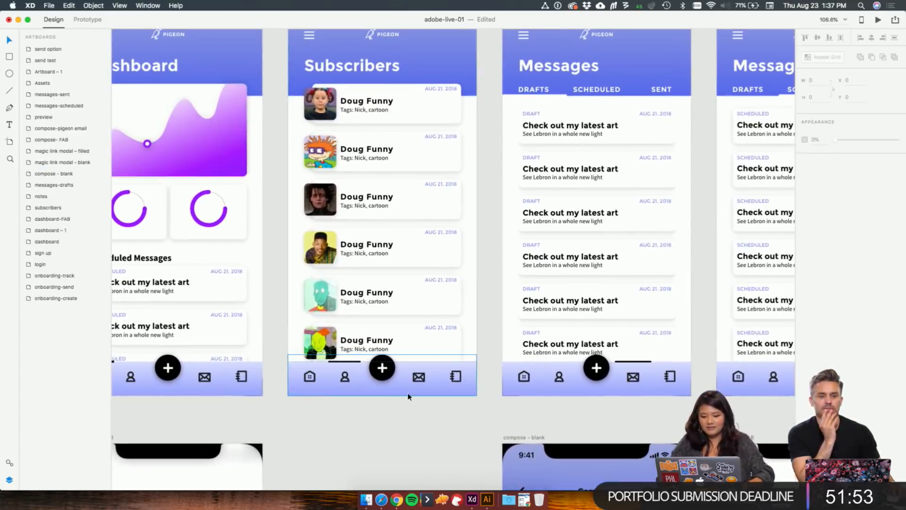
double_click(384, 372)
click(819, 156)
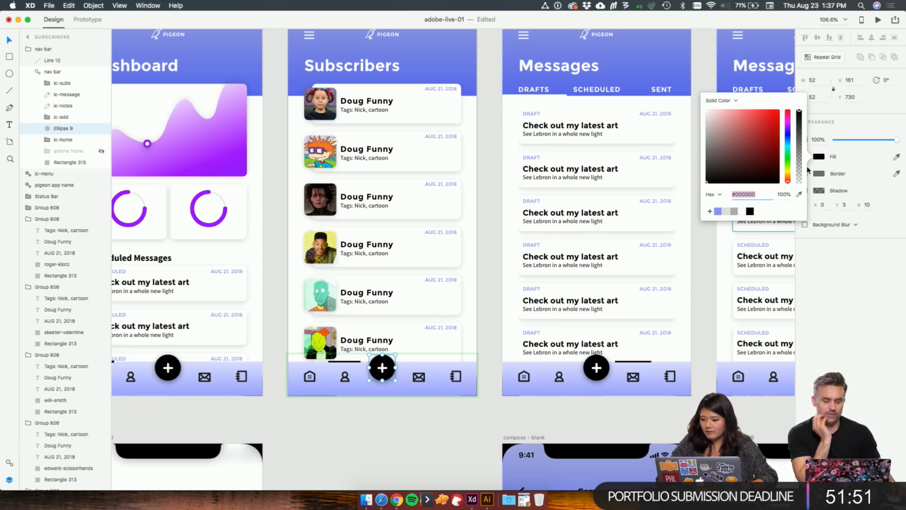
mouse_move(788, 182)
mouse_down()
mouse_move(788, 163)
mouse_move(761, 162)
mouse_move(761, 152)
mouse_move(767, 136)
mouse_move(788, 149)
mouse_move(790, 125)
mouse_up()
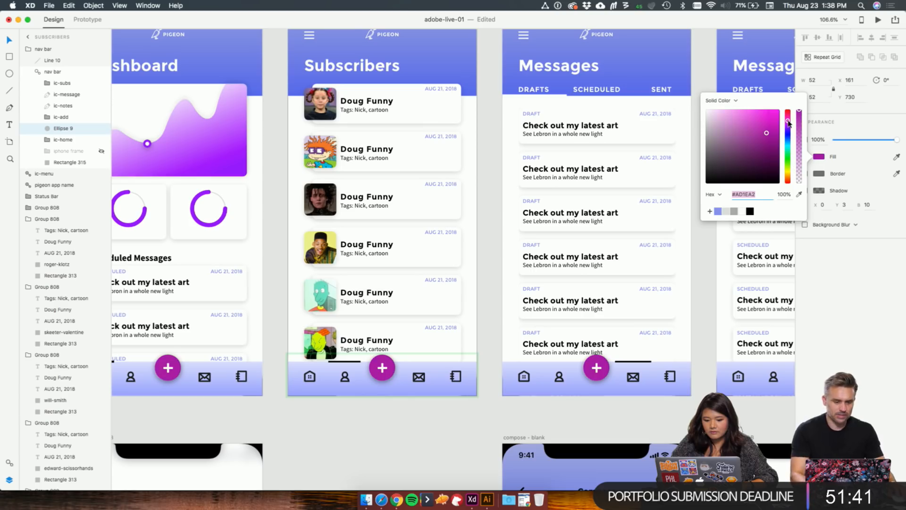
scroll(591, 273, left, 2)
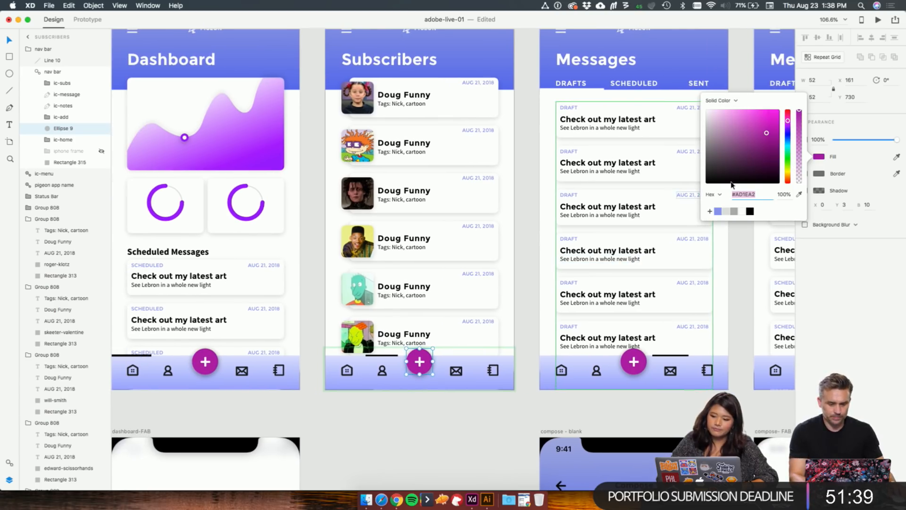
mouse_move(790, 123)
mouse_down()
mouse_move(787, 132)
mouse_move(789, 120)
mouse_up()
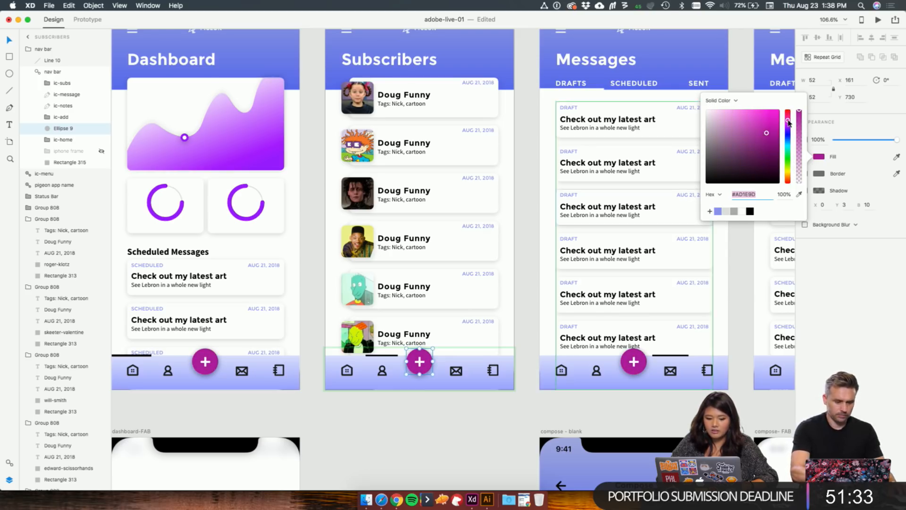
scroll(532, 261, left, 5)
scroll(532, 261, up, 3)
scroll(531, 260, right, 1)
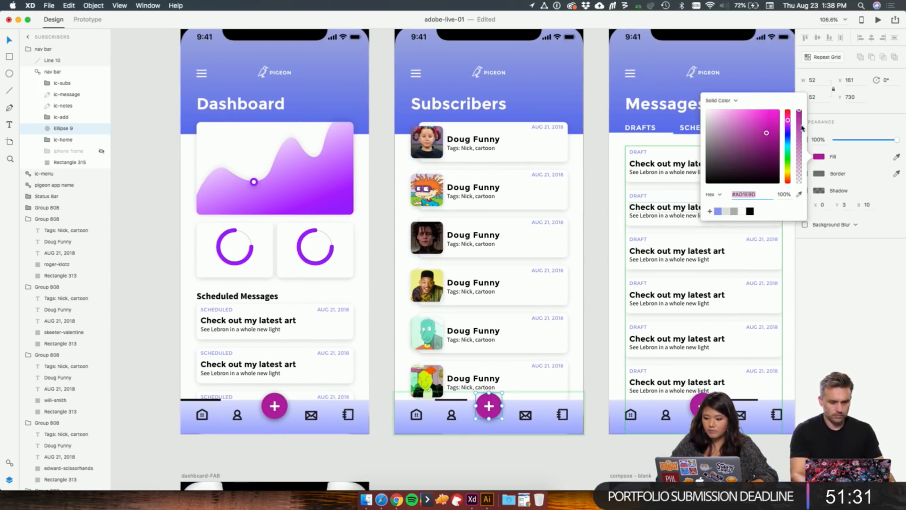
drag(788, 121, 792, 124)
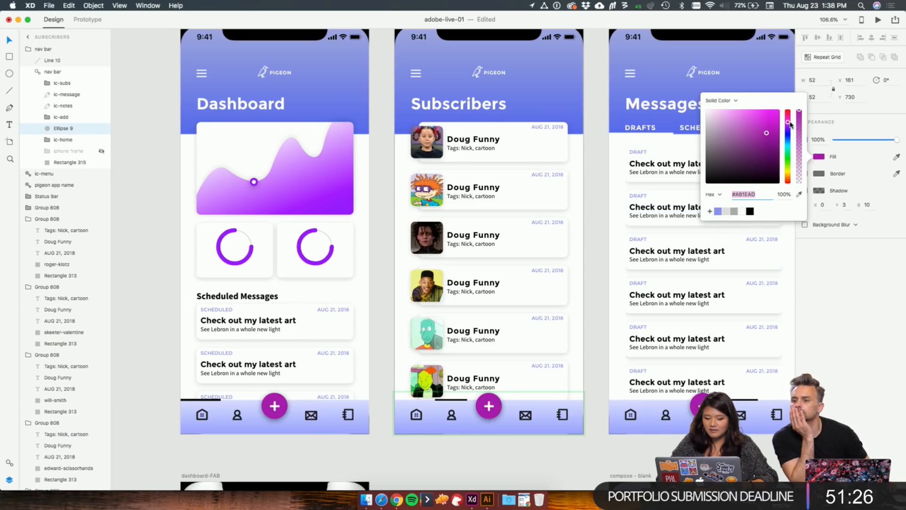
Step: Sample the purple from the dashboard chart as the fill of the circular add button
click(800, 195)
click(352, 215)
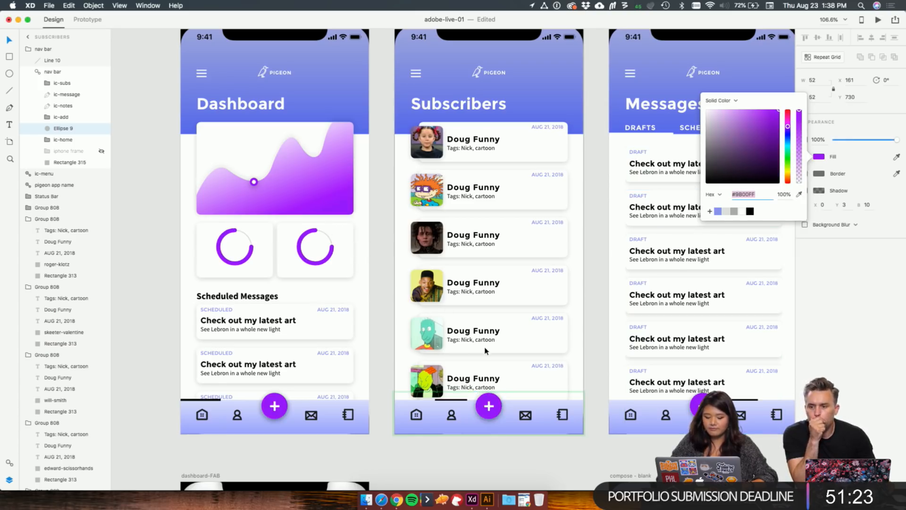
scroll(633, 374, down, 5)
scroll(635, 373, up, 3)
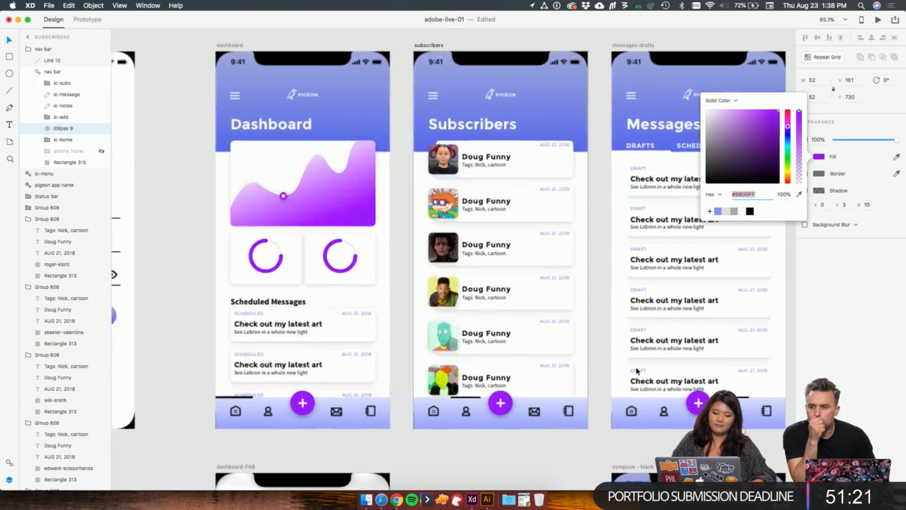
scroll(636, 371, up, 1)
scroll(594, 353, up, 1)
scroll(595, 353, down, 3)
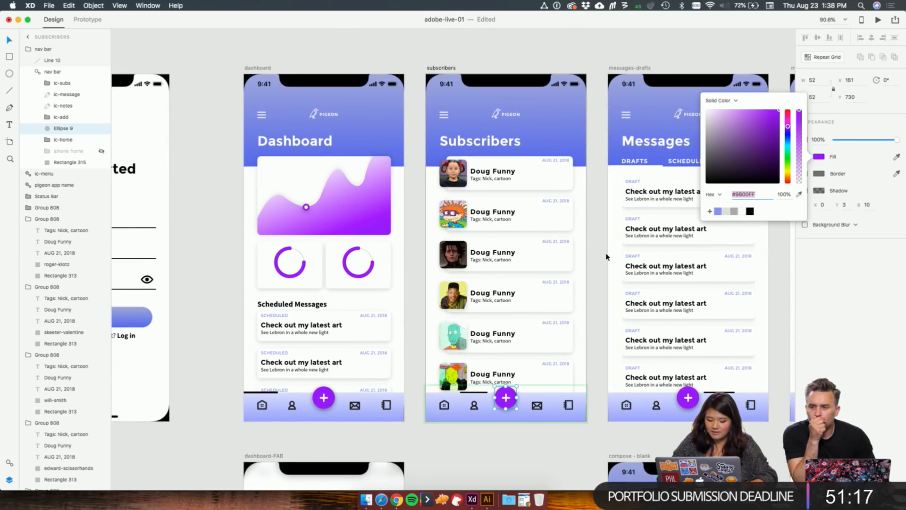
click(604, 269)
Step: Inspect the preview screen's header bg symbol by hiding and showing its iphone frame layer
scroll(603, 270, right, 10)
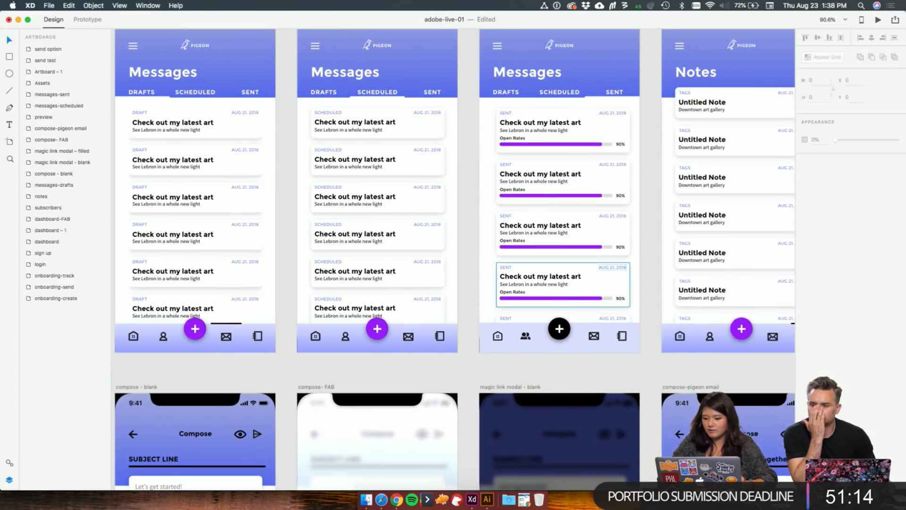
right_click(604, 269)
click(640, 236)
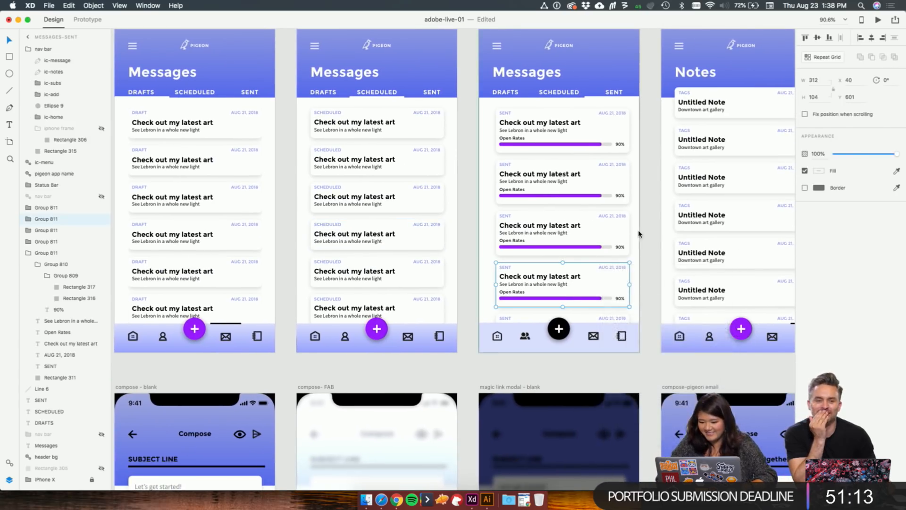
scroll(639, 238, right, 10)
scroll(640, 241, down, 10)
scroll(640, 241, right, 5)
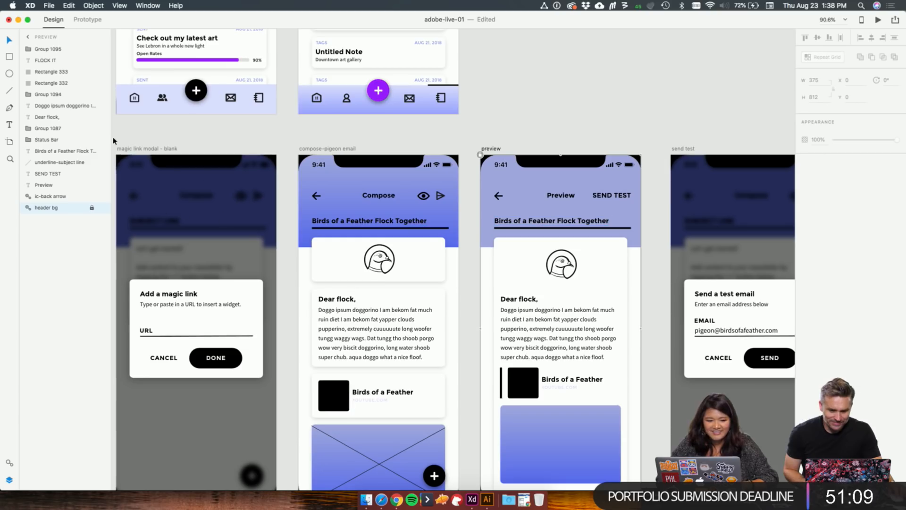
click(27, 208)
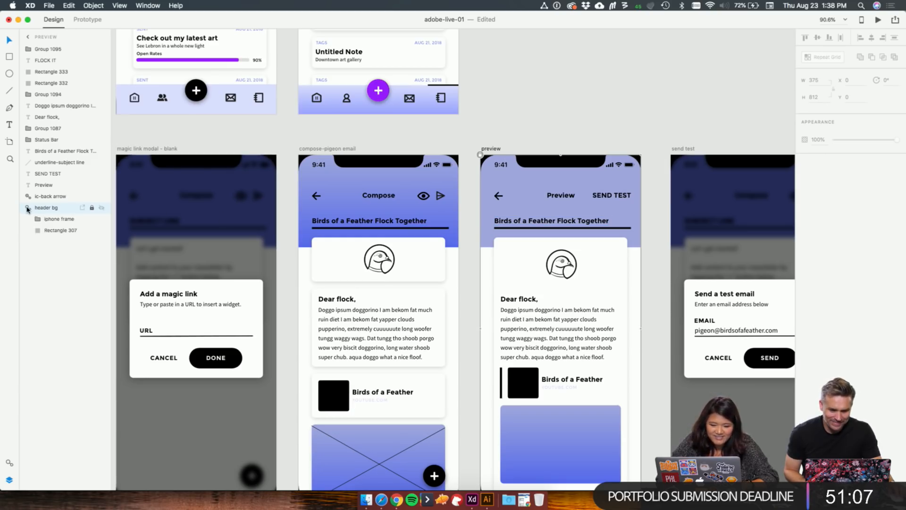
click(52, 220)
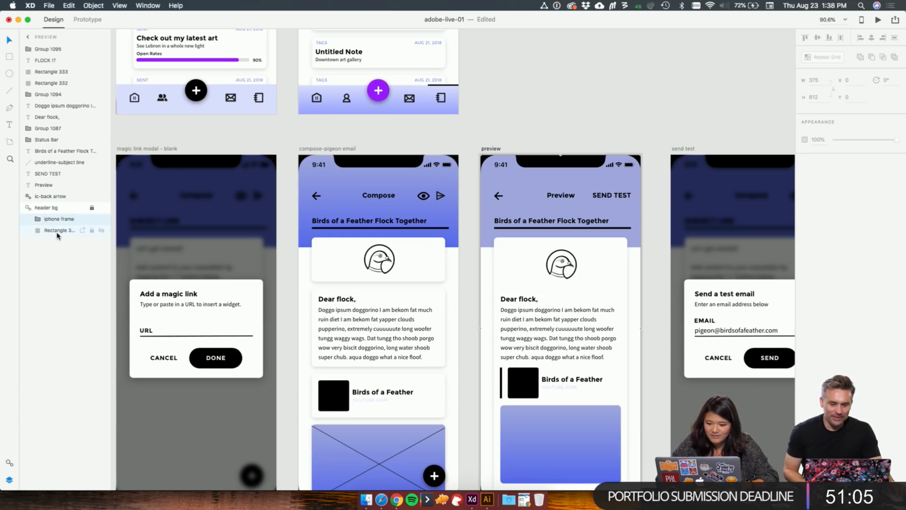
click(100, 220)
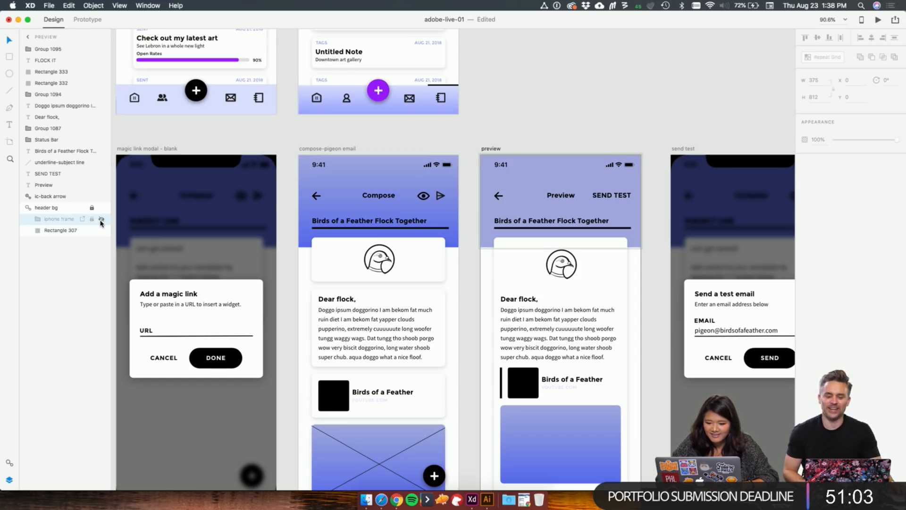
click(101, 220)
click(54, 230)
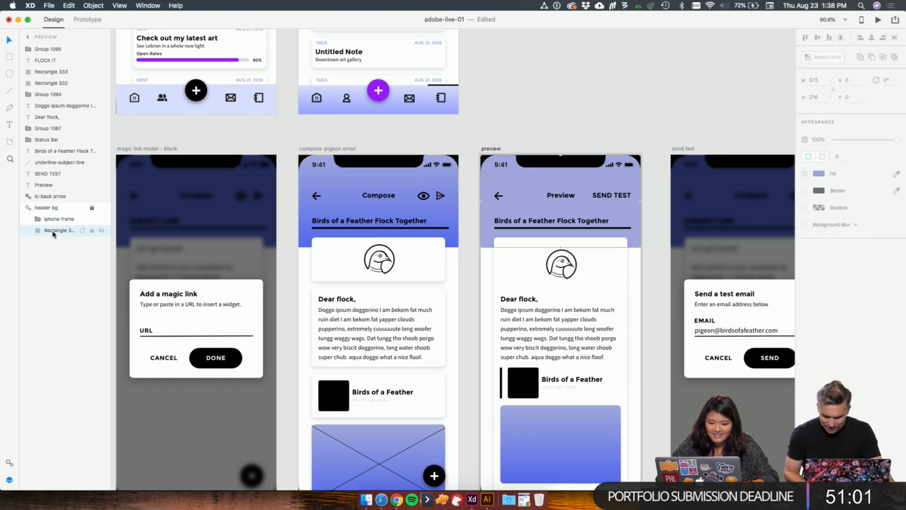
click(9, 464)
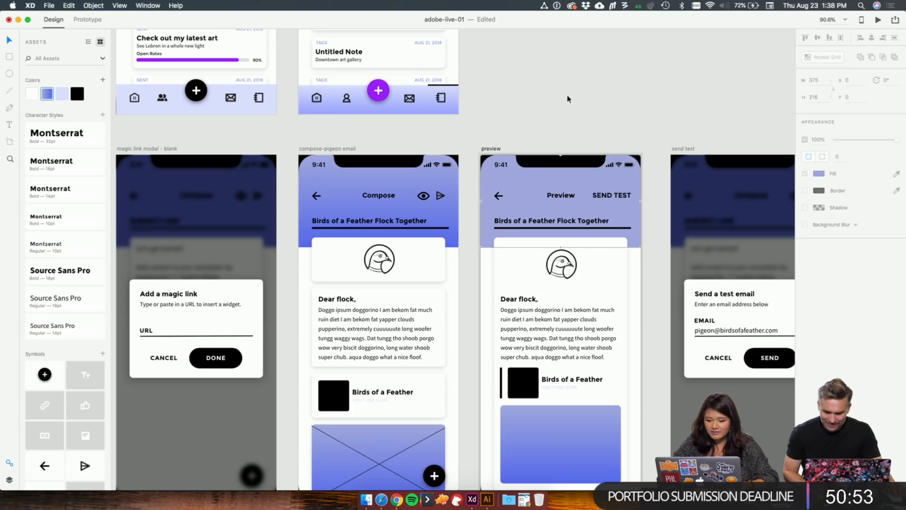
scroll(568, 99, down, 2)
scroll(568, 98, left, 1)
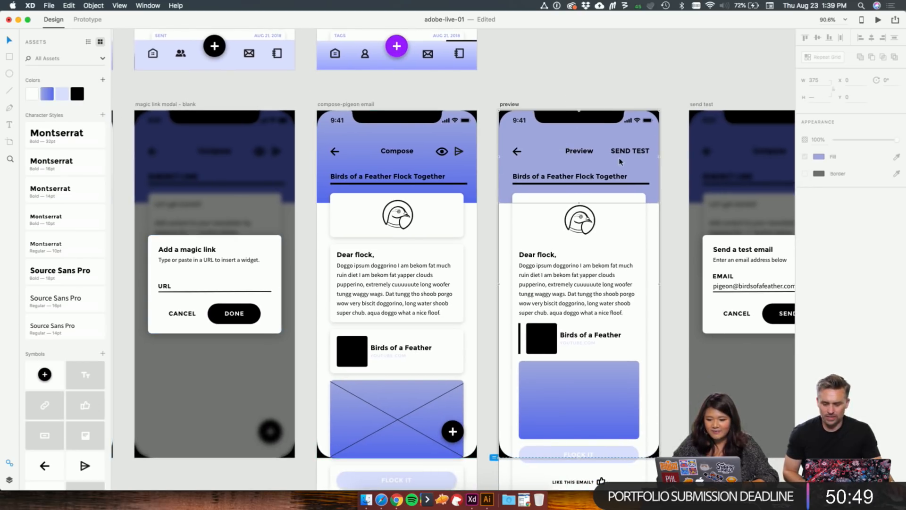
click(604, 80)
click(559, 150)
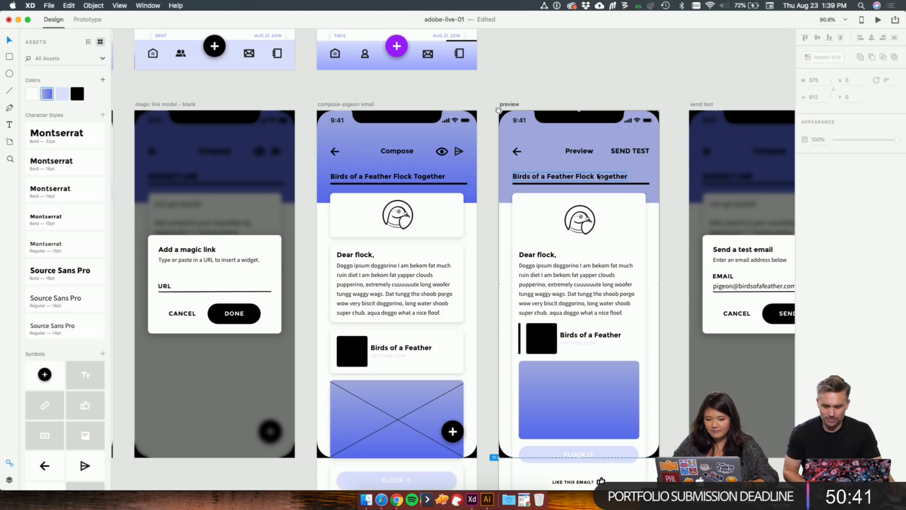
Step: Check the preview screen's header bg symbol by hiding and showing it, and unlock it
click(9, 480)
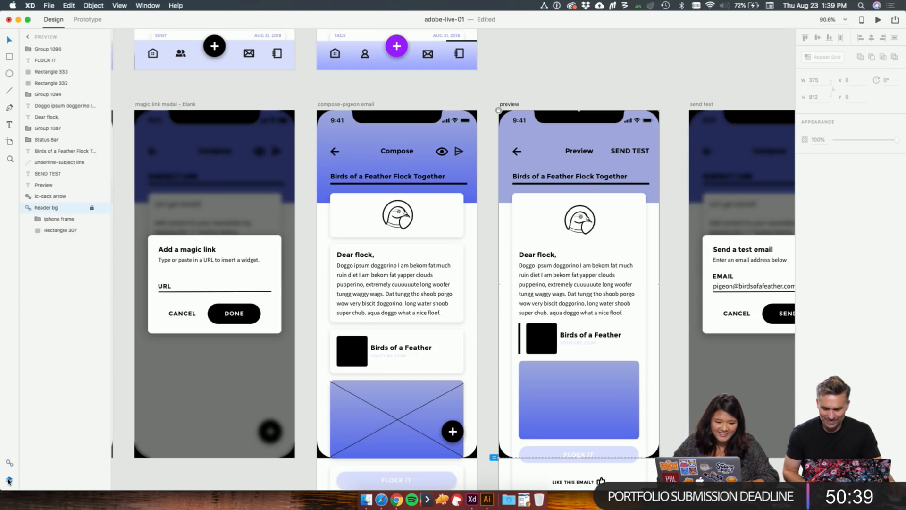
click(101, 207)
click(101, 208)
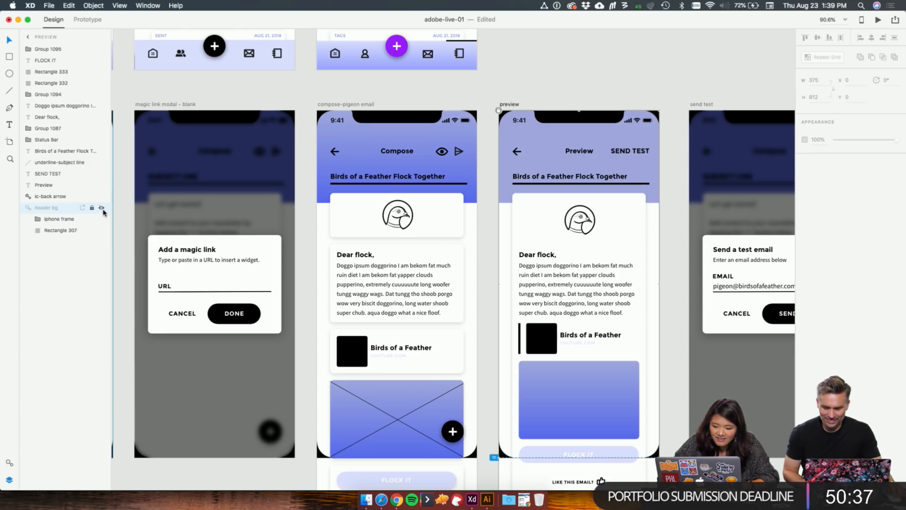
click(87, 210)
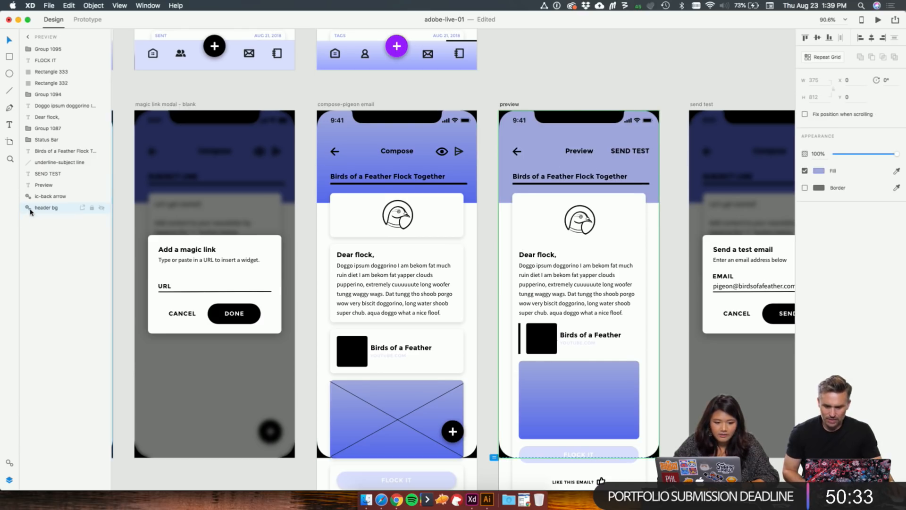
Step: Apply the saved periwinkle-to-blue gradient colour to Rectangle 307 inside the preview screen's header bg symbol
click(47, 231)
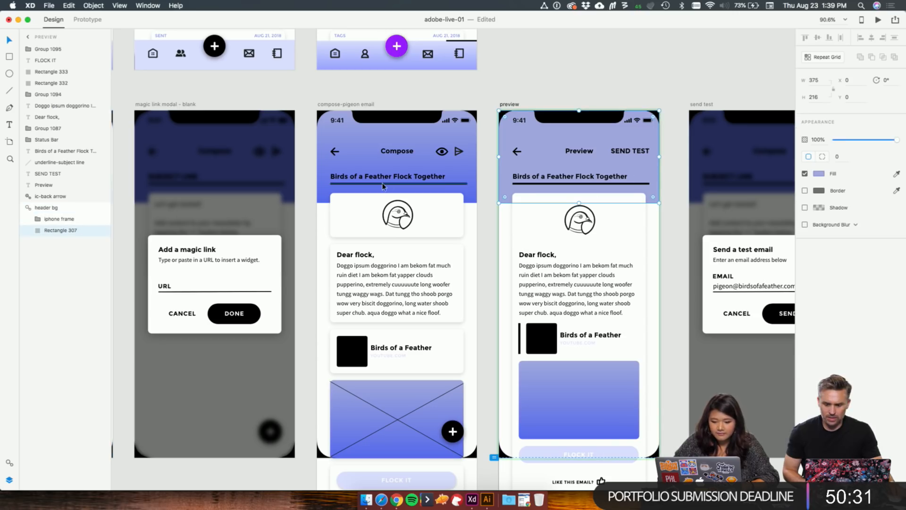
click(9, 464)
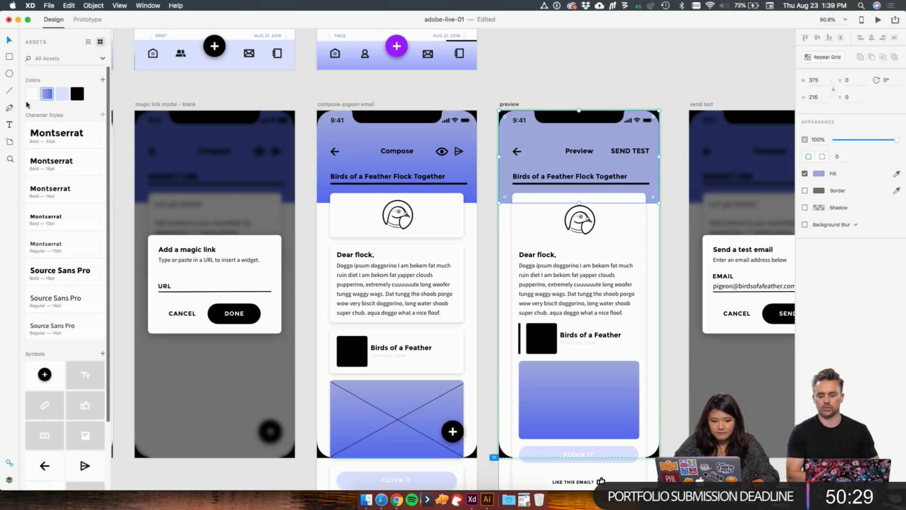
click(46, 94)
click(554, 73)
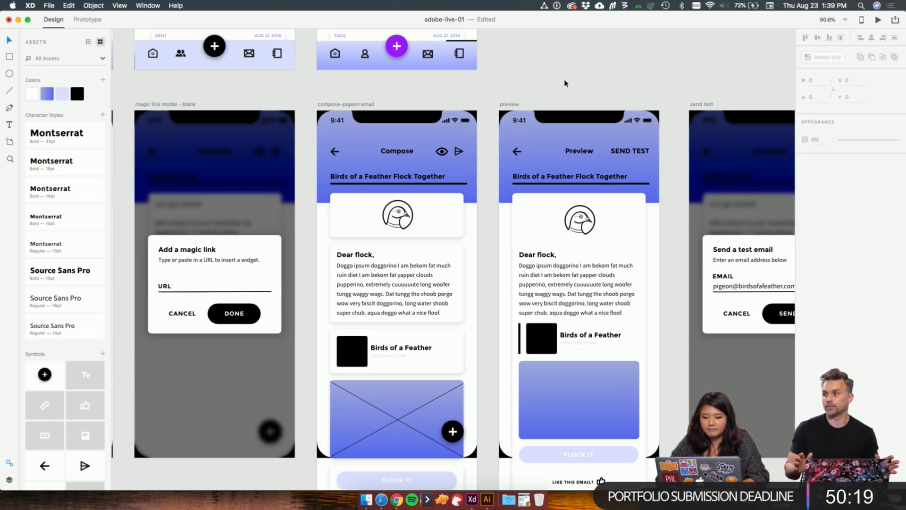
Step: Review the colour treatment across the dashboard, subscribers, messages, notes, compose and sign up screens
scroll(565, 83, down, 5)
scroll(444, 145, up, 5)
scroll(444, 146, left, 4)
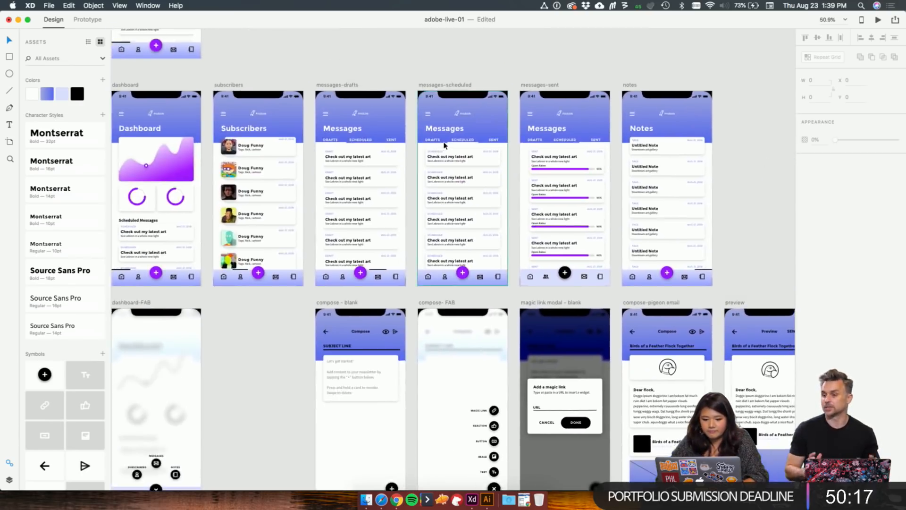
scroll(444, 146, up, 2)
scroll(444, 146, left, 3)
scroll(352, 351, up, 5)
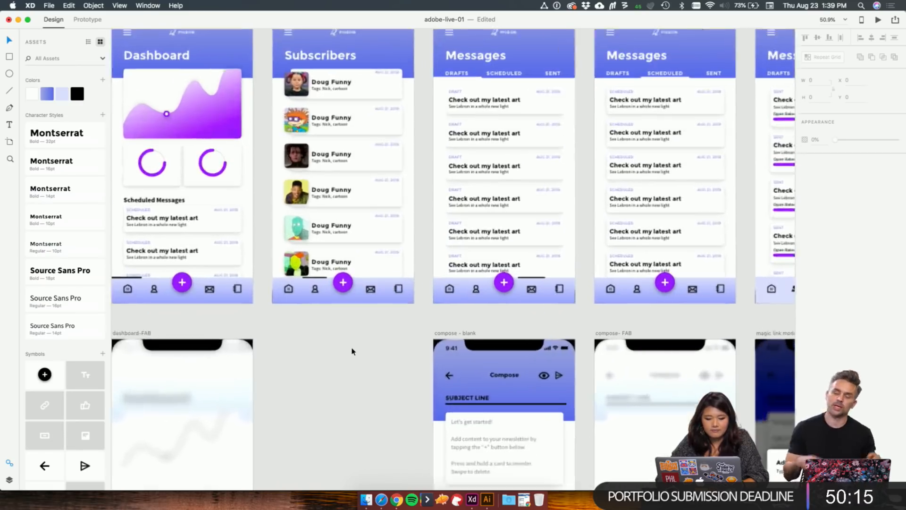
scroll(352, 352, down, 1)
scroll(352, 352, up, 5)
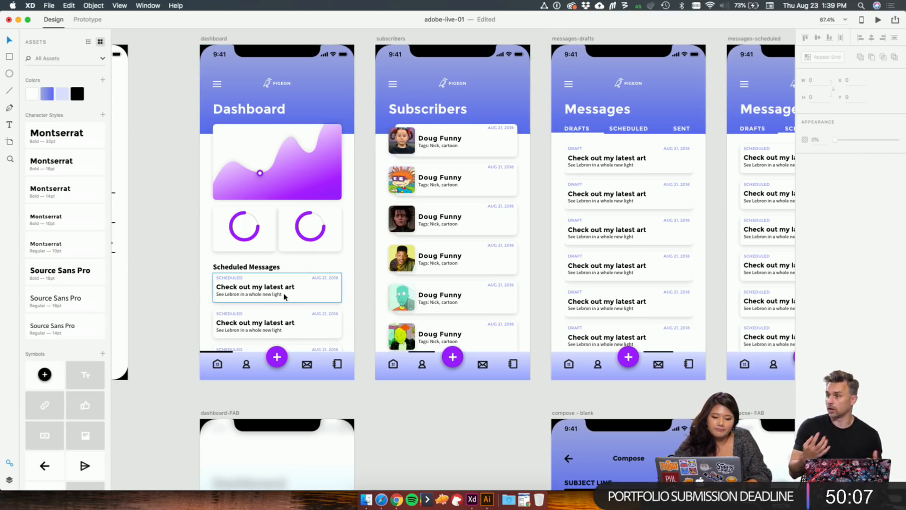
scroll(158, 296, left, 4)
scroll(157, 296, up, 1)
scroll(157, 299, left, 5)
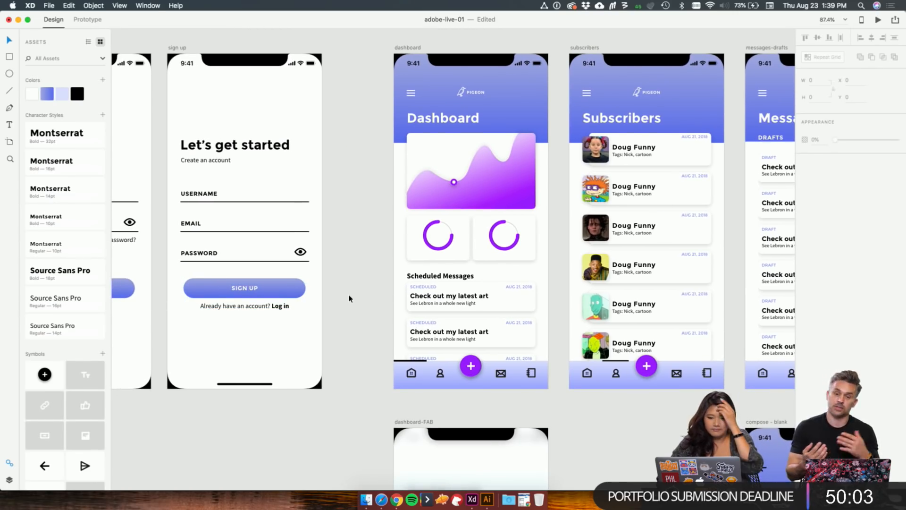
scroll(375, 228, up, 16)
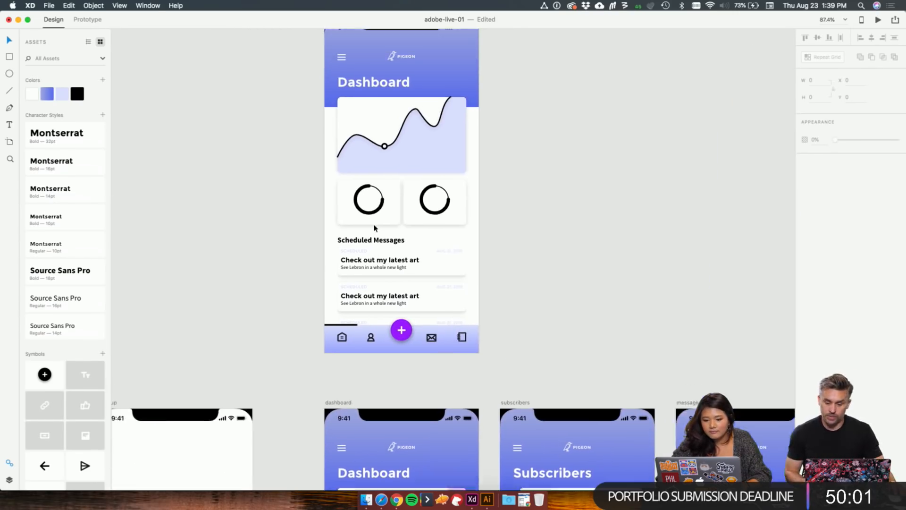
Step: Try moving the full-screen frame rectangle off the dashboard – 1 artboard, and undo each move
click(440, 98)
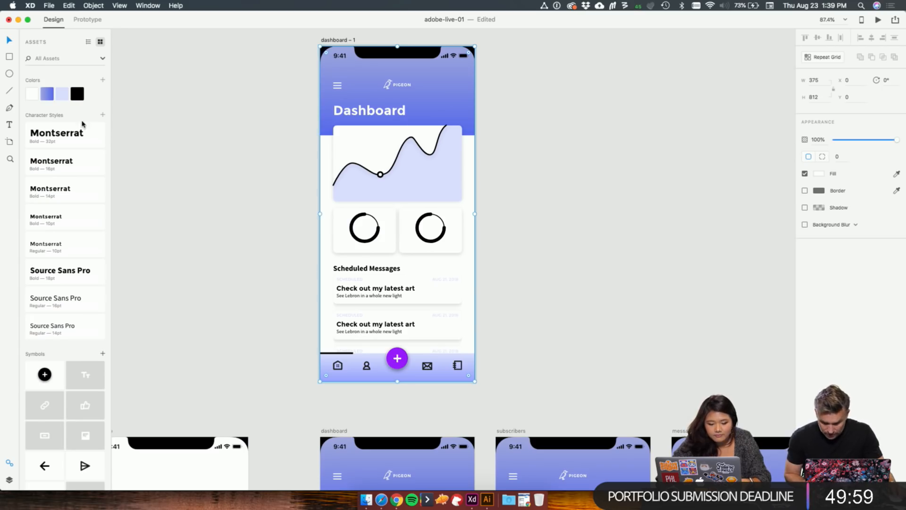
right_click(454, 107)
click(525, 37)
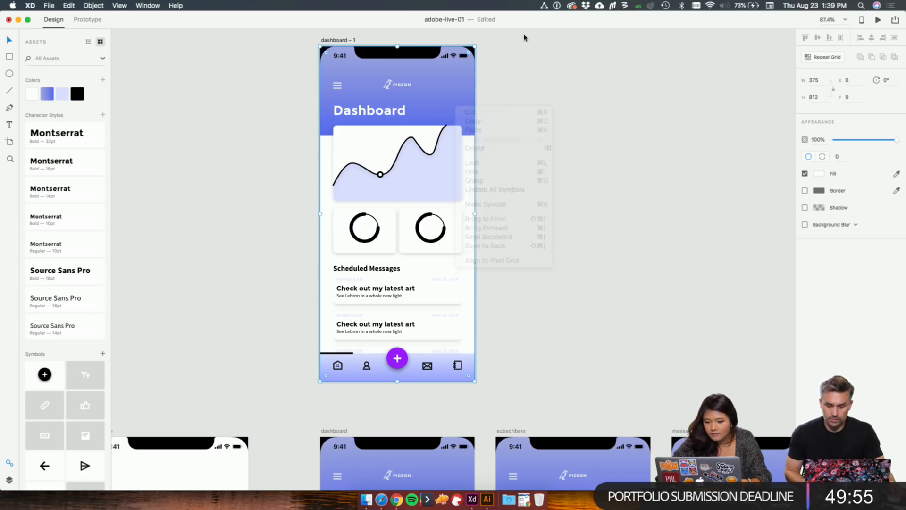
drag(458, 100, 528, 104)
key(super+z)
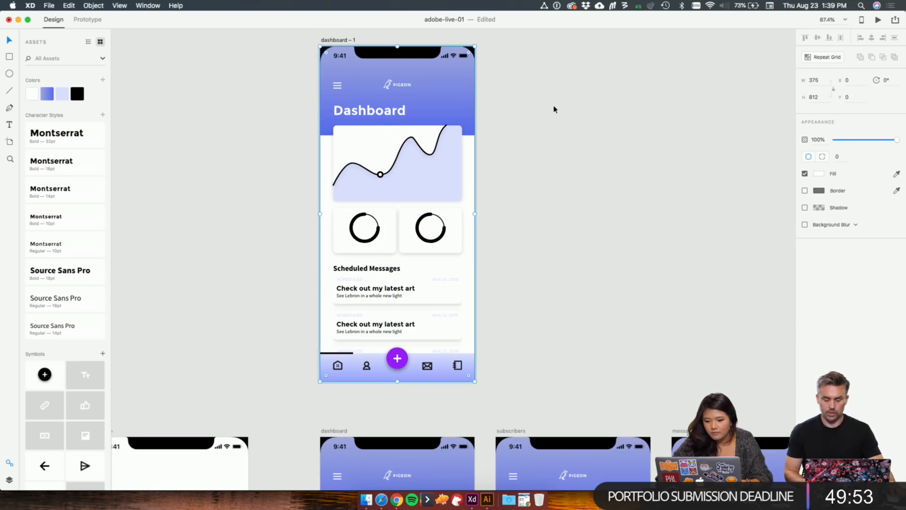
right_click(472, 77)
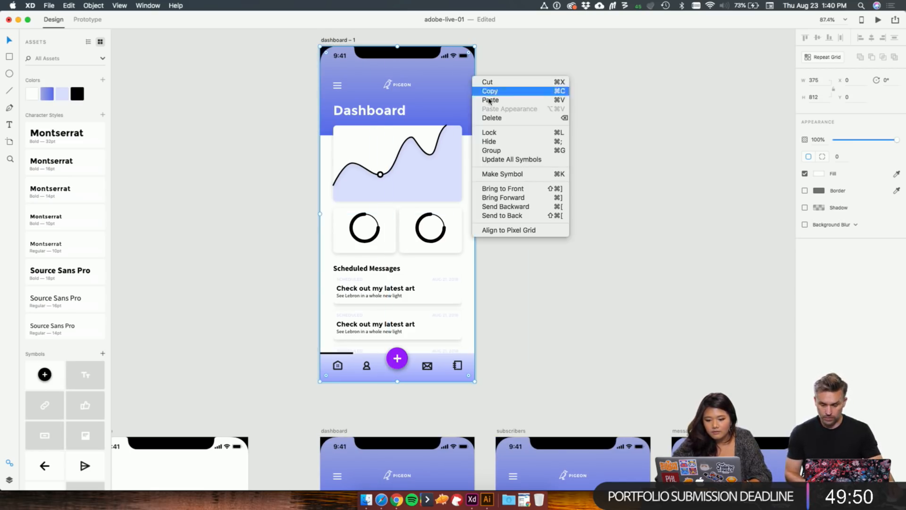
click(532, 62)
drag(469, 79, 486, 86)
key(super+z)
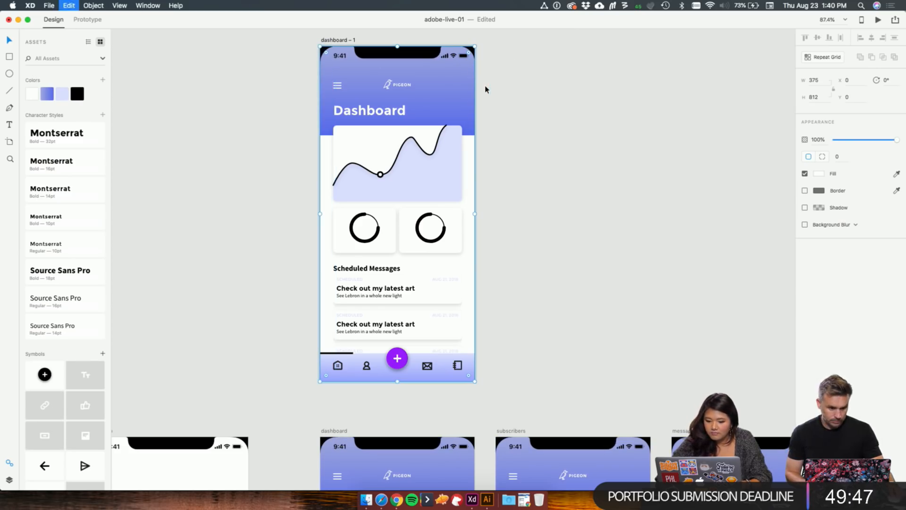
Step: Inspect the iphone frame layer in dashboard – 1's header bg symbol by hiding and showing it
click(9, 480)
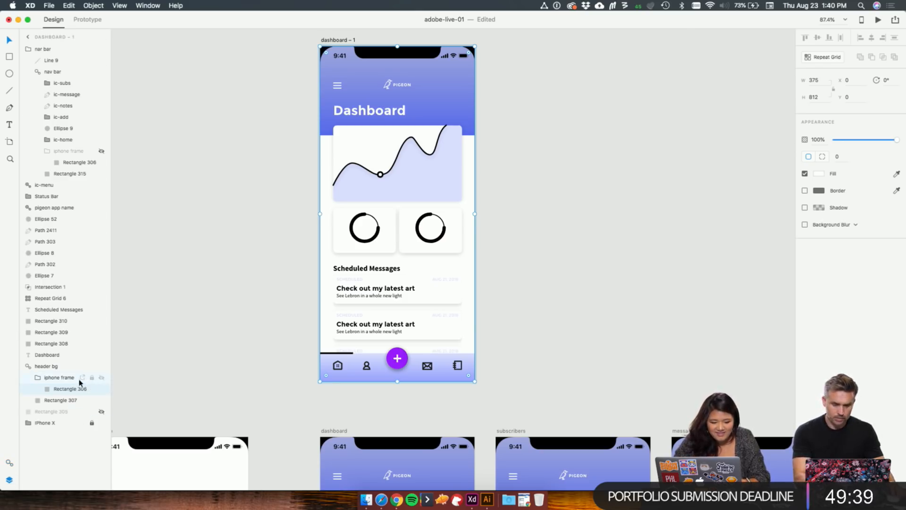
click(101, 379)
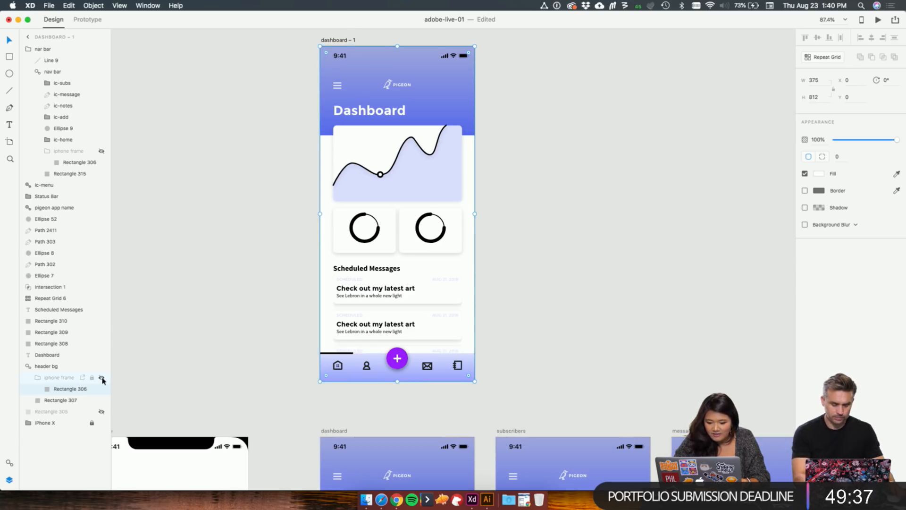
click(102, 378)
Step: Ungroup the header bg symbol on the dashboard – 1 artboard
click(28, 368)
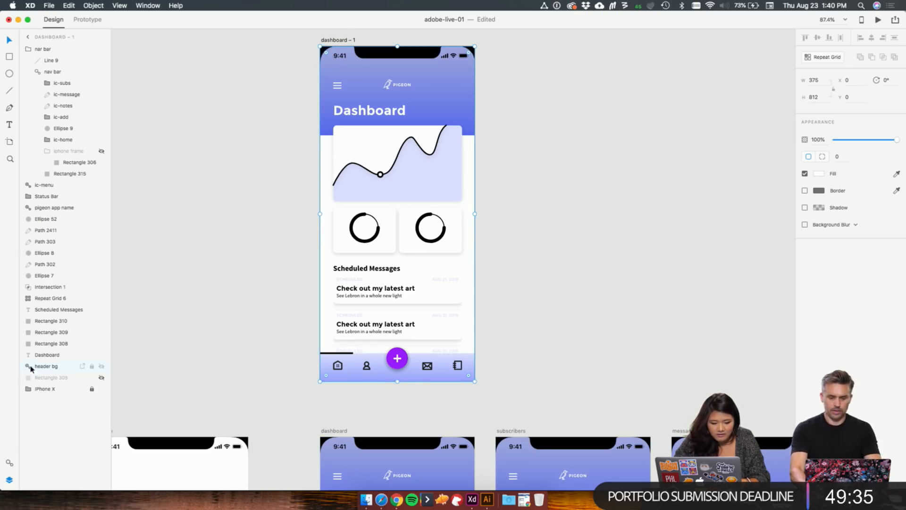
click(46, 367)
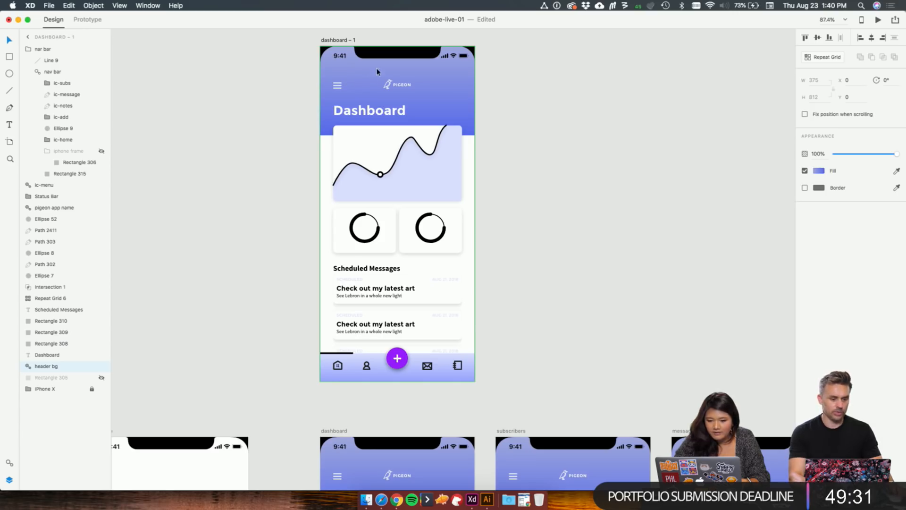
right_click(386, 48)
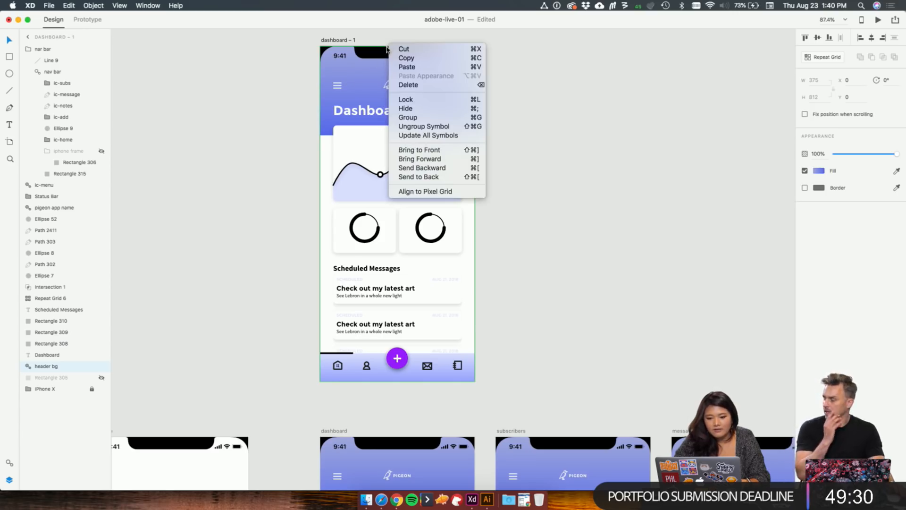
click(433, 126)
click(514, 100)
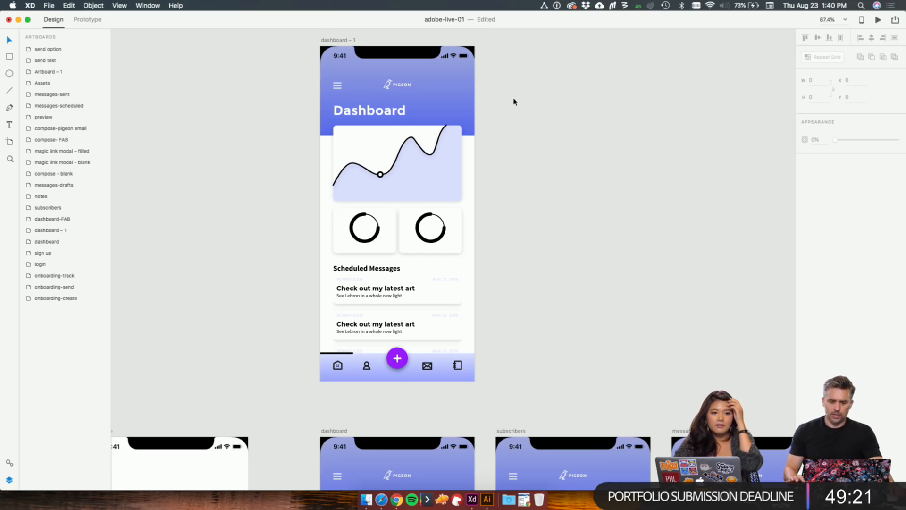
Step: Try moving Rectangle 306 of the iphone frame sideways out of the dashboard – 1 artboard, and undo the move
click(464, 91)
drag(464, 91, 511, 92)
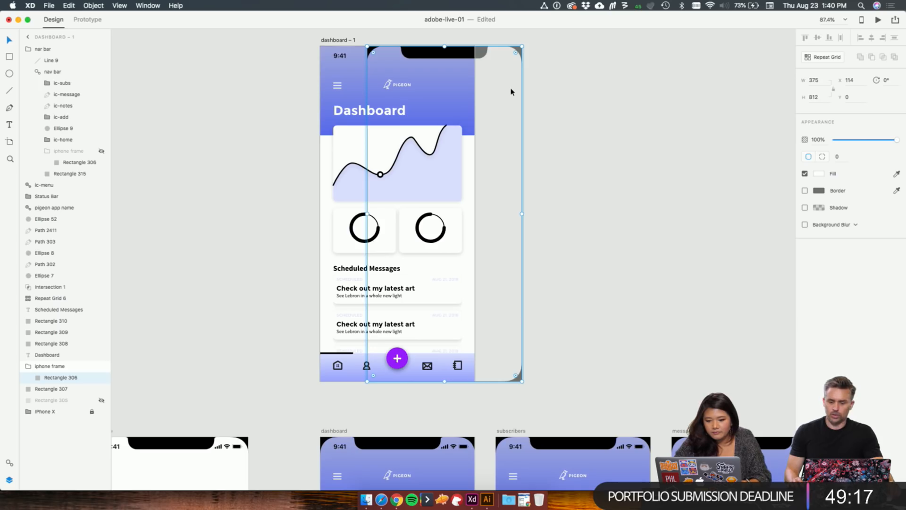
key(super+z)
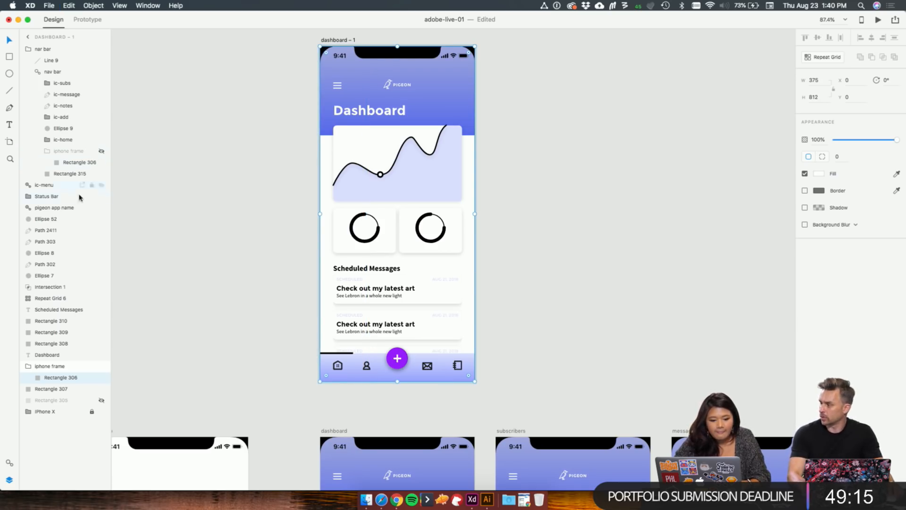
mouse_move(103, 378)
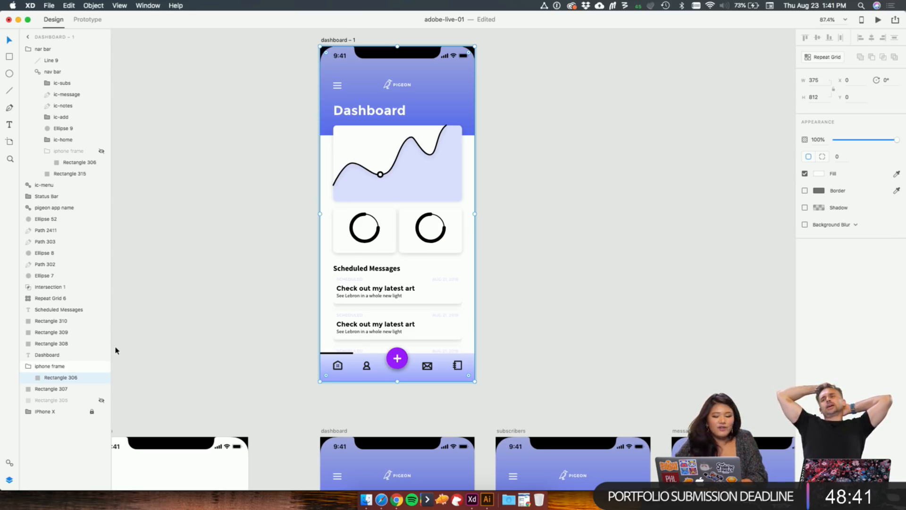
click(528, 259)
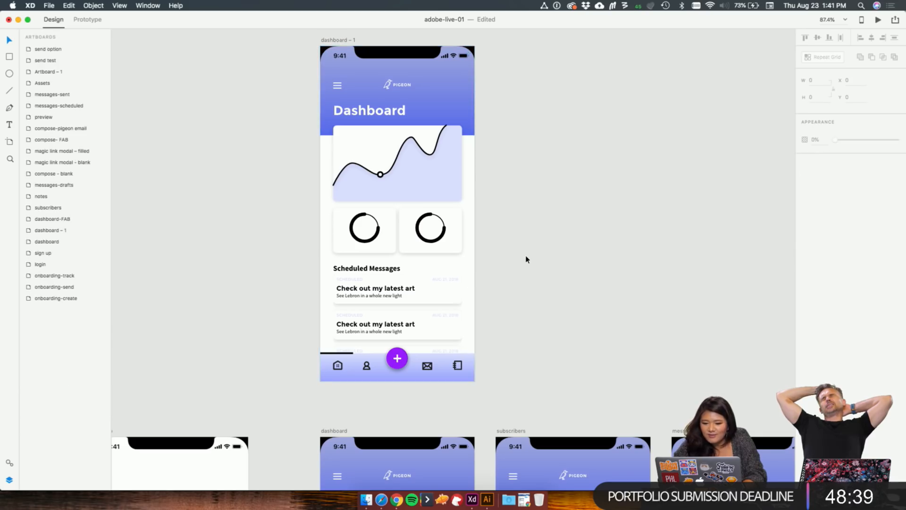
Step: Inspect Rectangle 306 in dashboard – 1's iphone frame by hiding and showing it
double_click(457, 115)
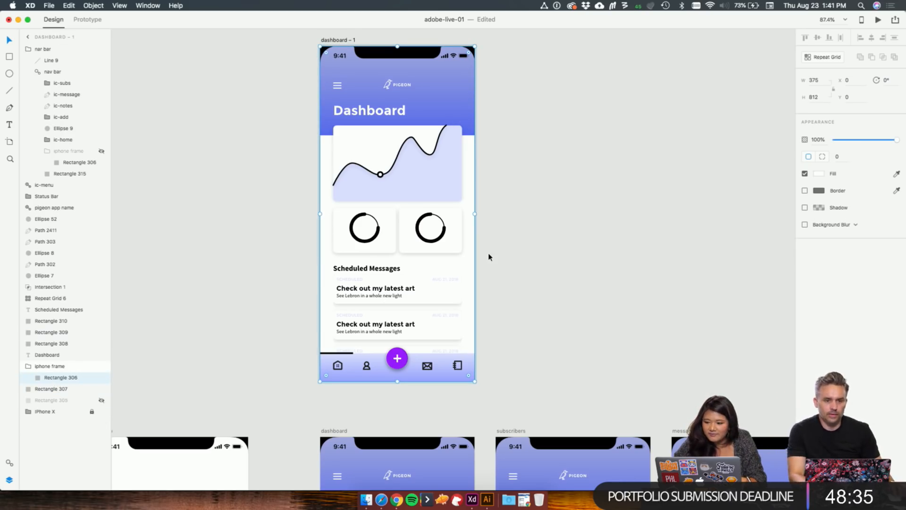
click(102, 377)
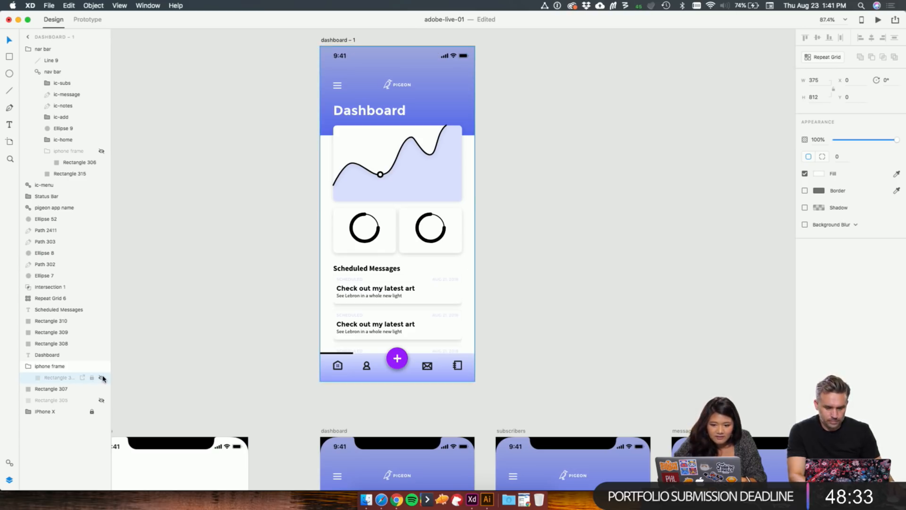
click(101, 378)
Step: Set the end colour of the linear gradient on dashboard – 1's header background, Rectangle 307, to #0020FF
click(70, 389)
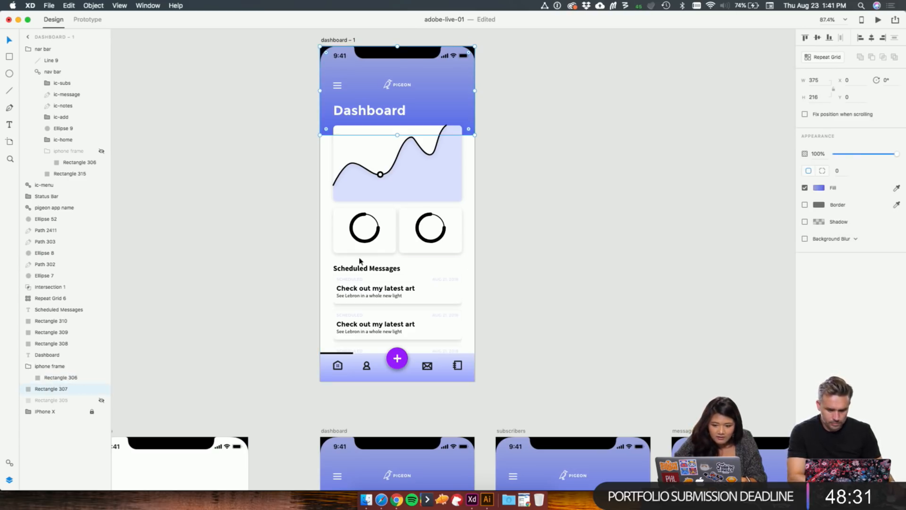
click(821, 190)
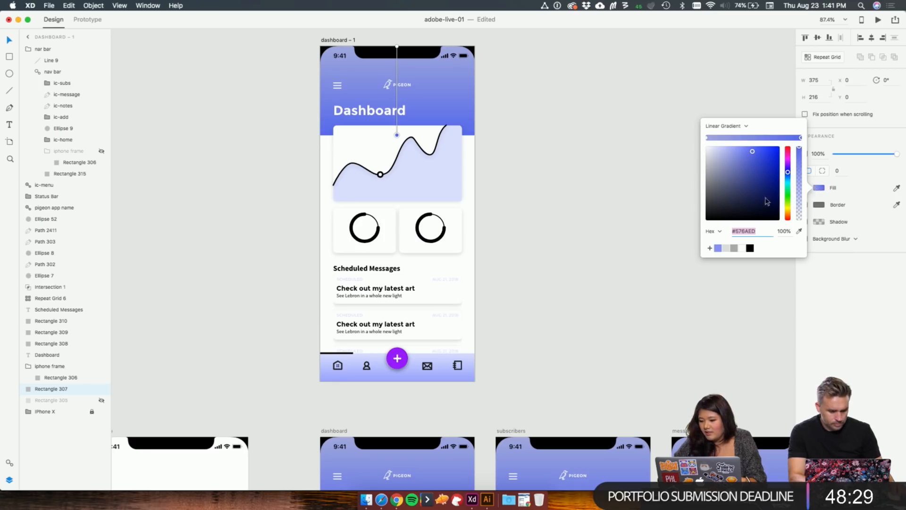
drag(767, 202, 805, 118)
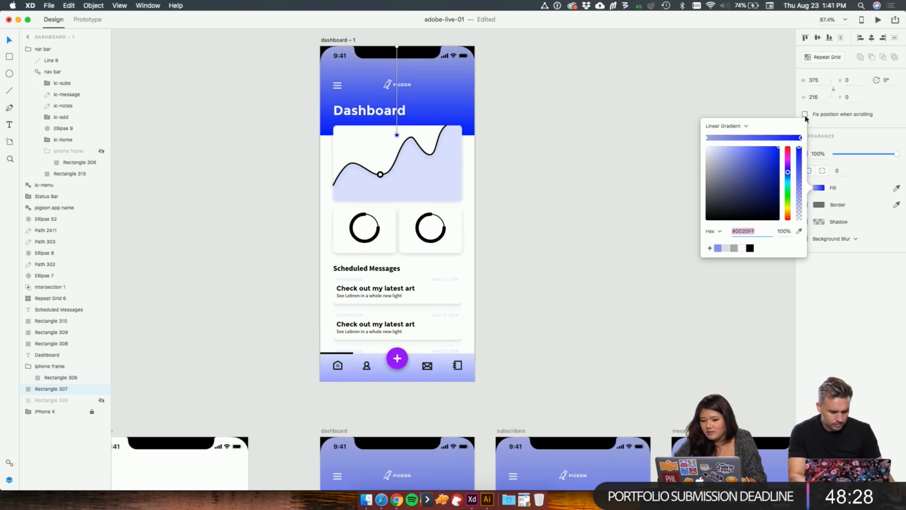
Step: Set the header background's linear gradient on dashboard – 1 to run from #0021FF to #000D69
click(707, 138)
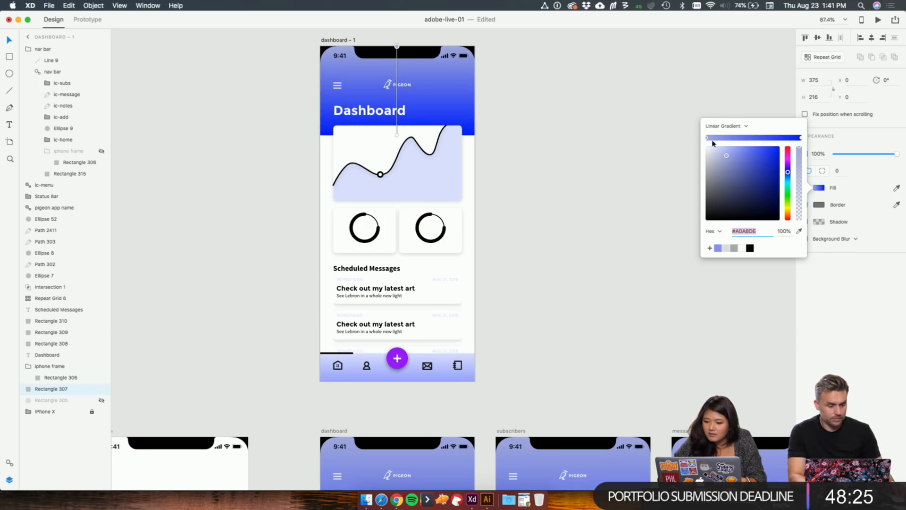
drag(728, 157, 780, 147)
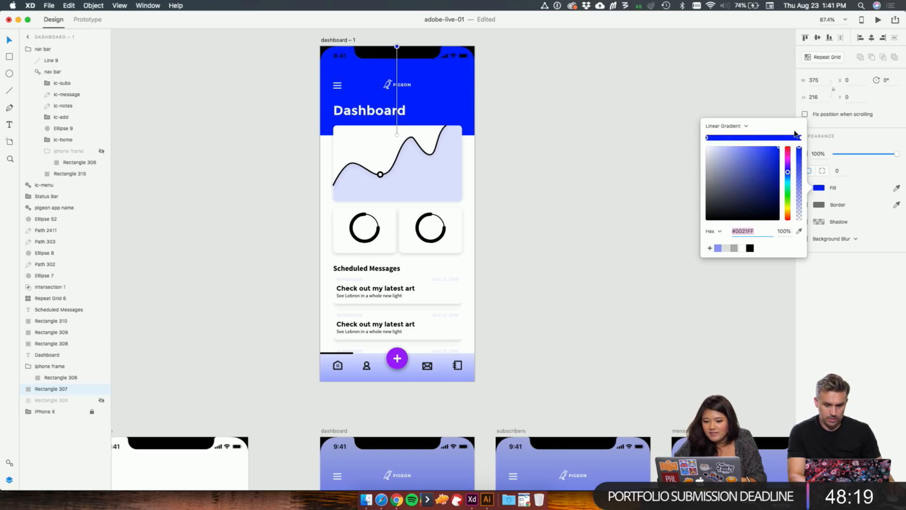
click(397, 136)
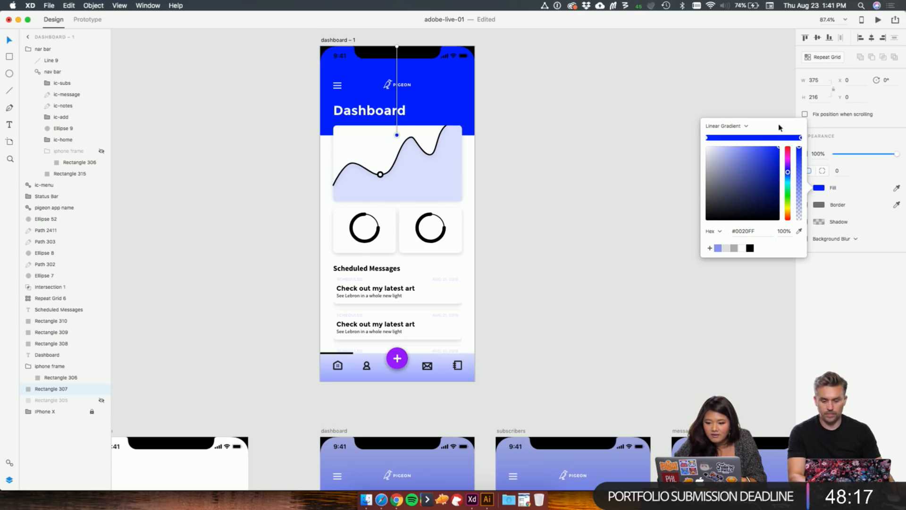
drag(780, 150, 788, 193)
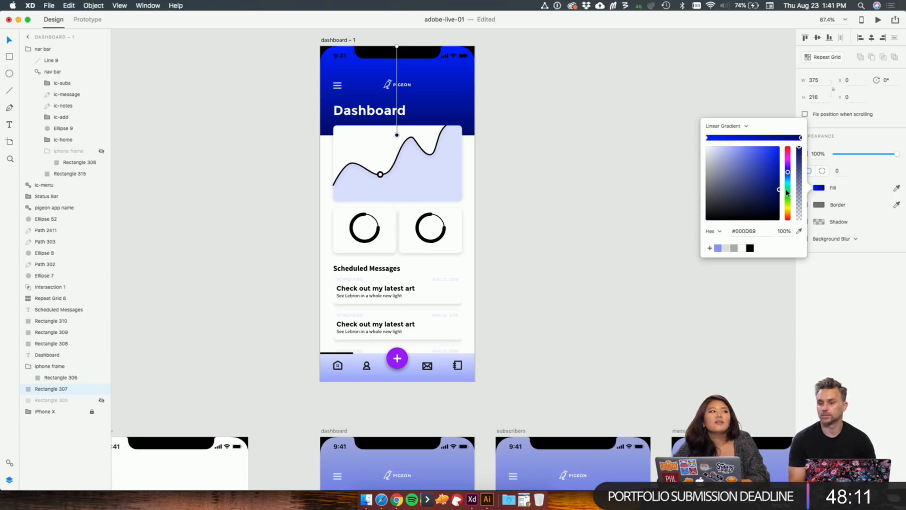
click(571, 259)
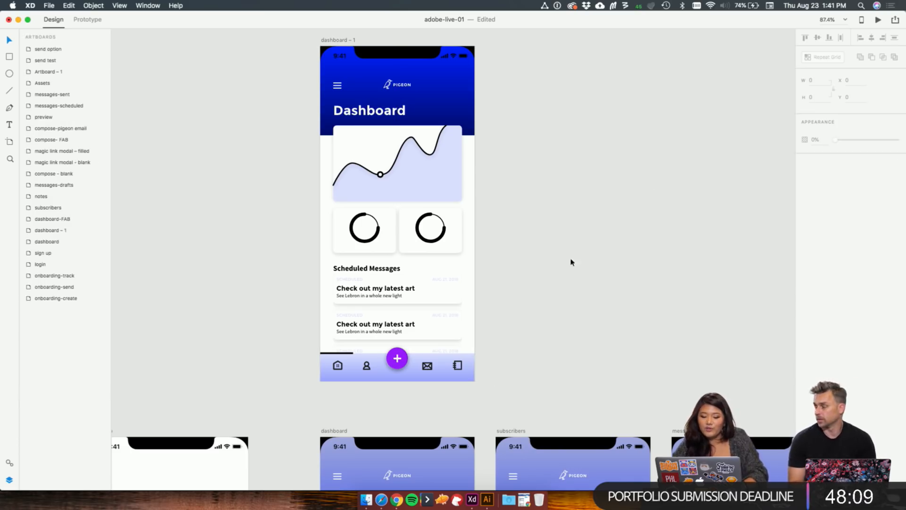
Step: Change the nav bar background, Rectangle 315, on dashboard – 1 to a solid #000000 fill
click(469, 381)
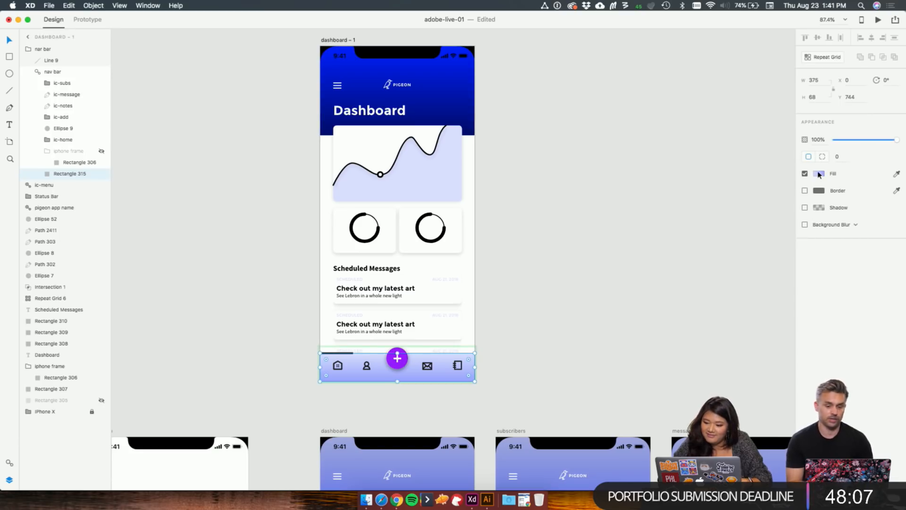
click(819, 174)
click(750, 234)
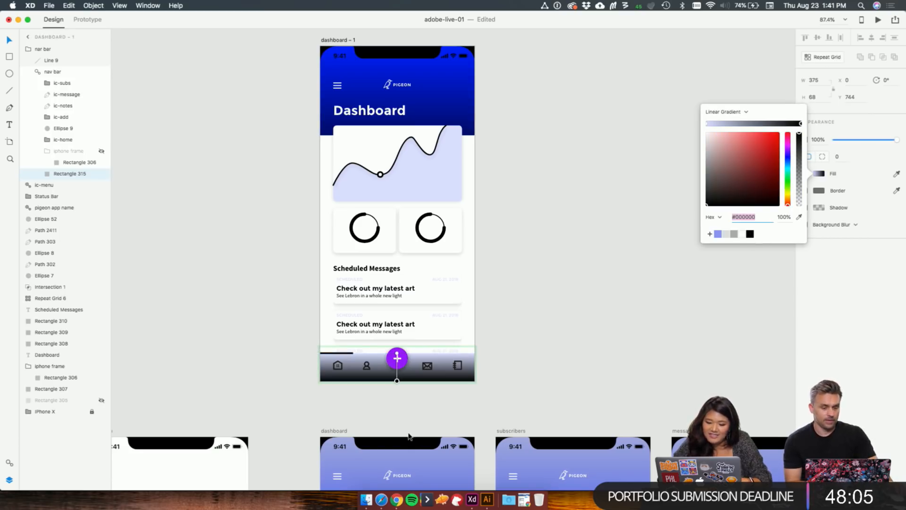
click(397, 357)
click(819, 175)
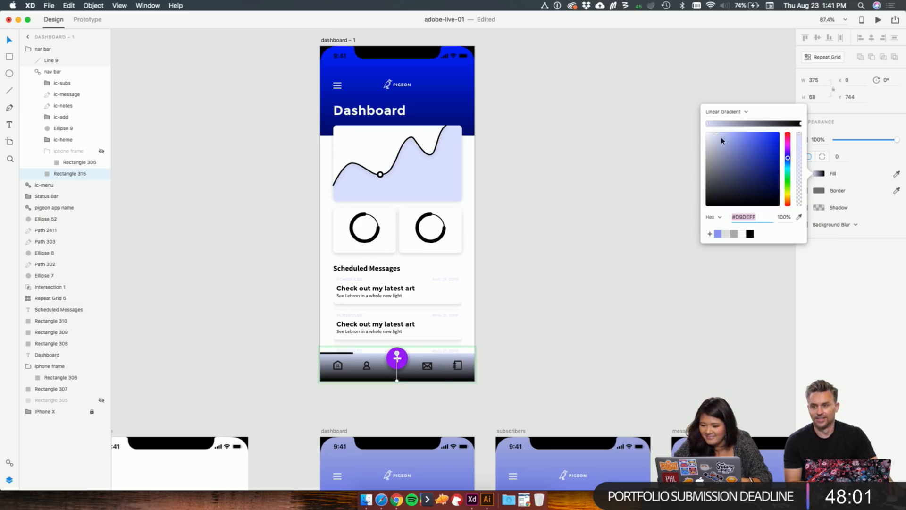
click(725, 110)
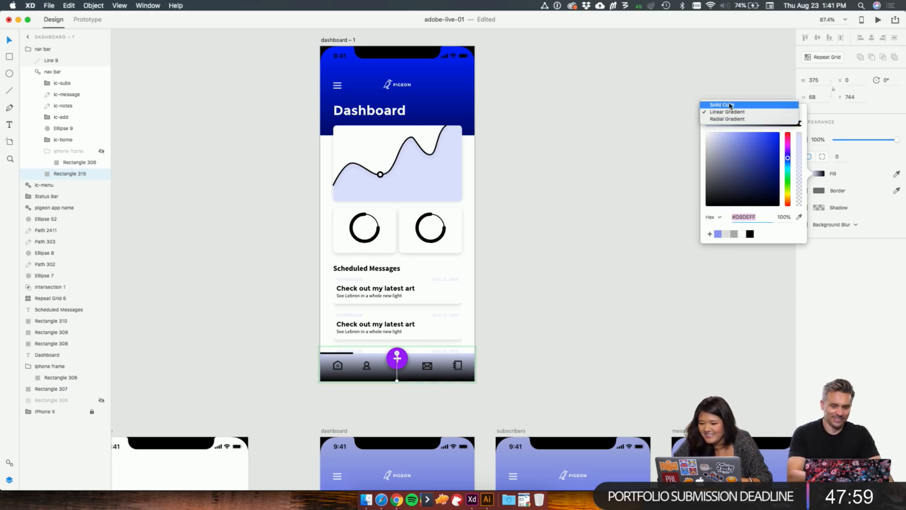
click(732, 106)
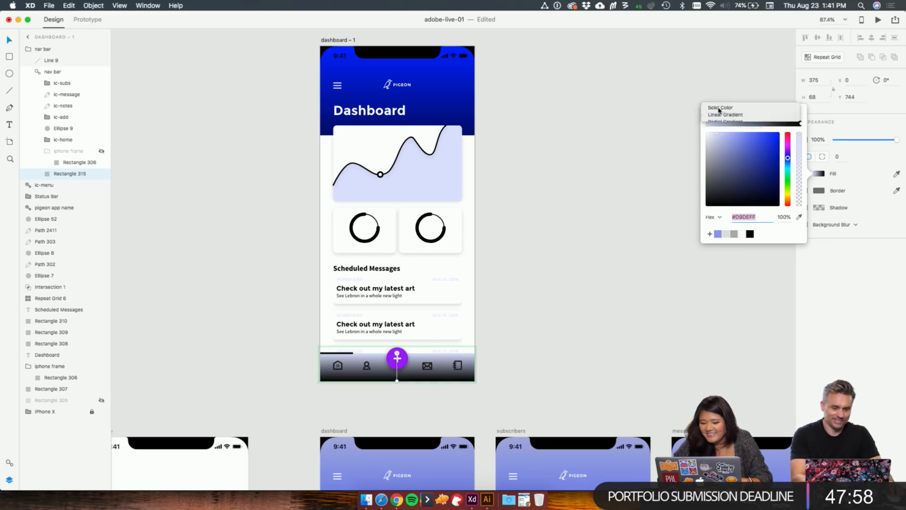
click(751, 228)
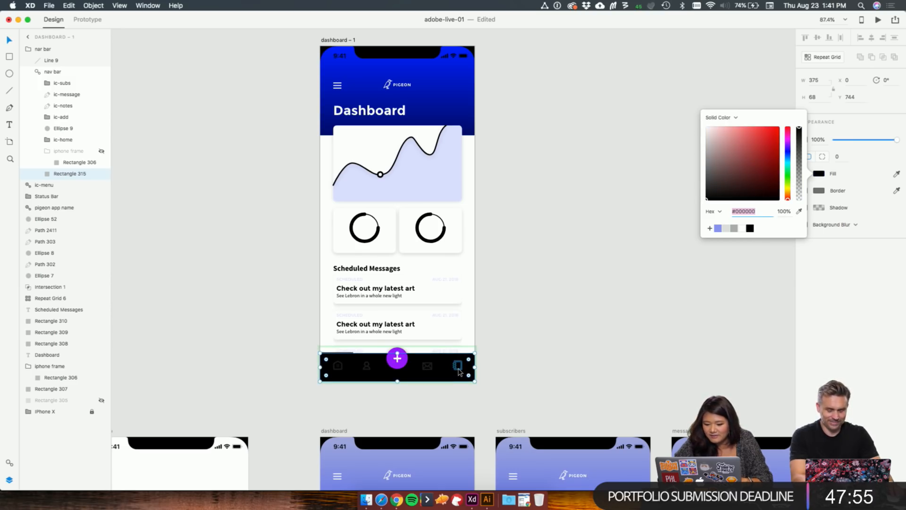
click(530, 305)
Step: Recolour the notes and message icons in dashboard – 1's nav bar to solid white
scroll(530, 305, up, 3)
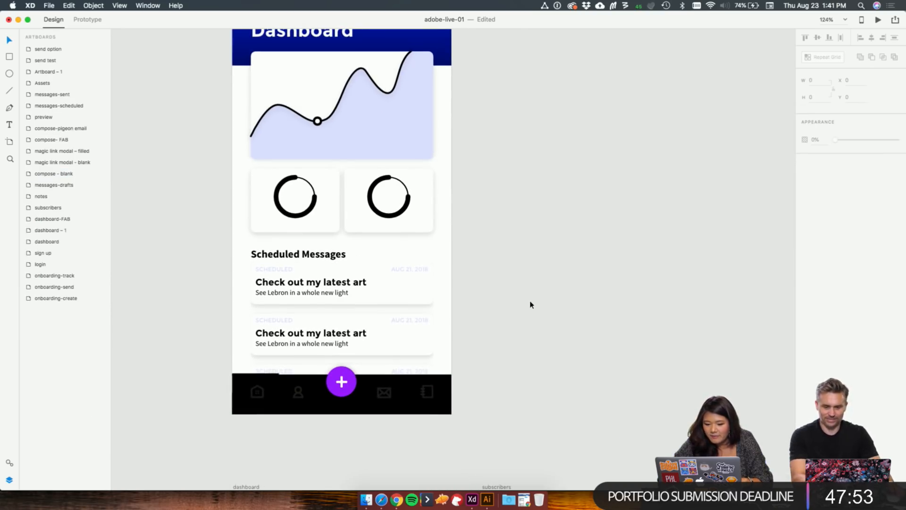
click(423, 396)
shift+click(388, 400)
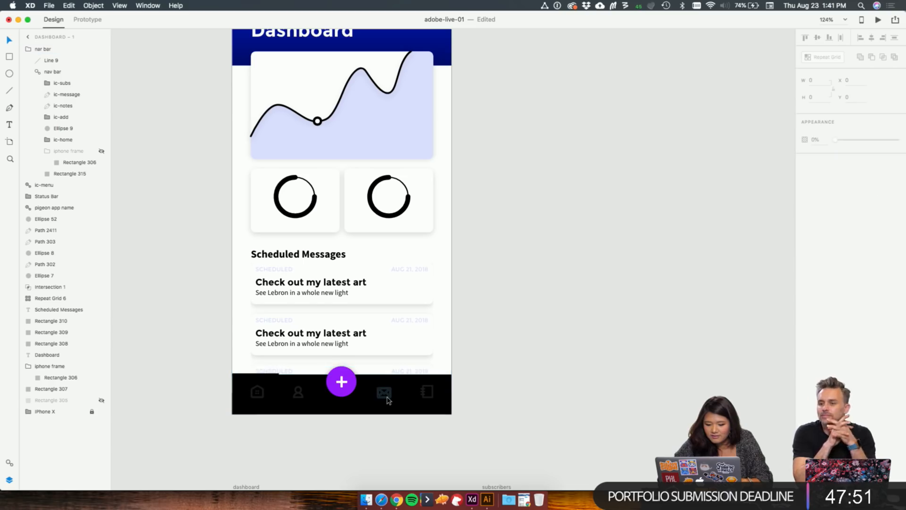
click(423, 397)
double_click(427, 396)
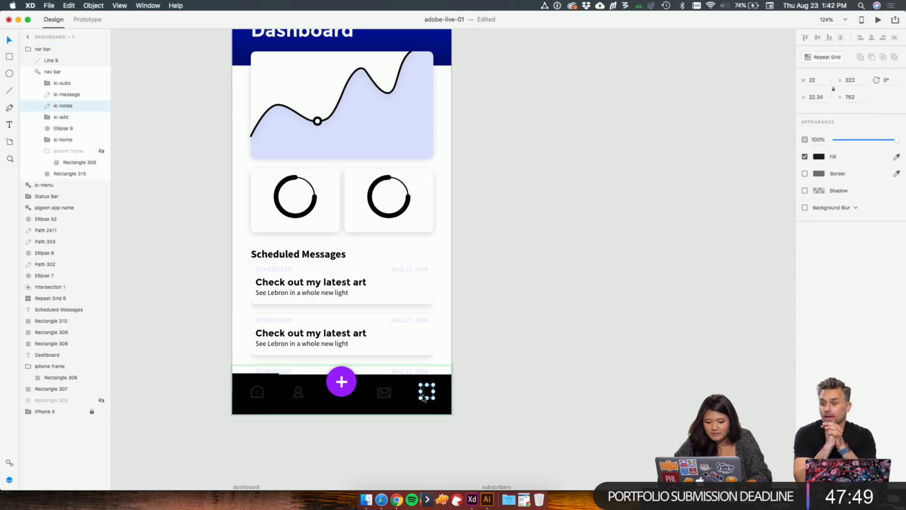
click(822, 156)
drag(753, 180, 661, 77)
click(390, 398)
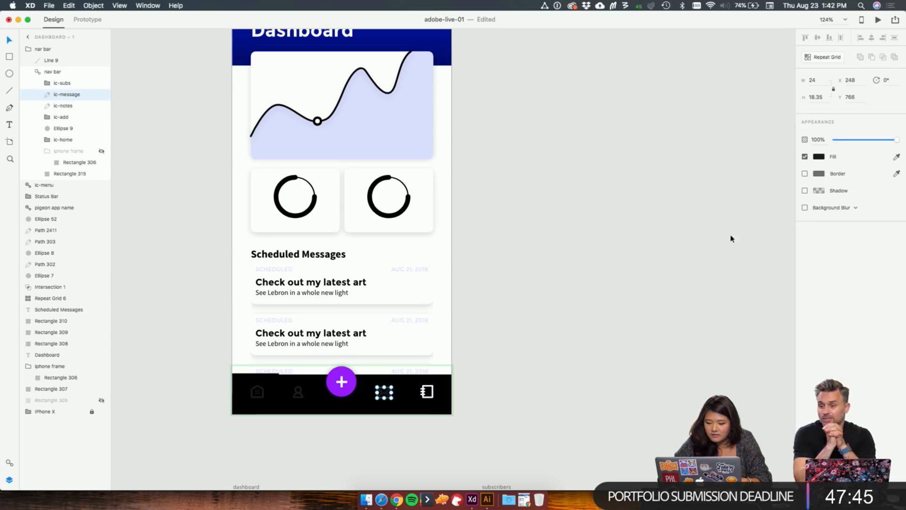
click(822, 157)
drag(716, 133, 687, 92)
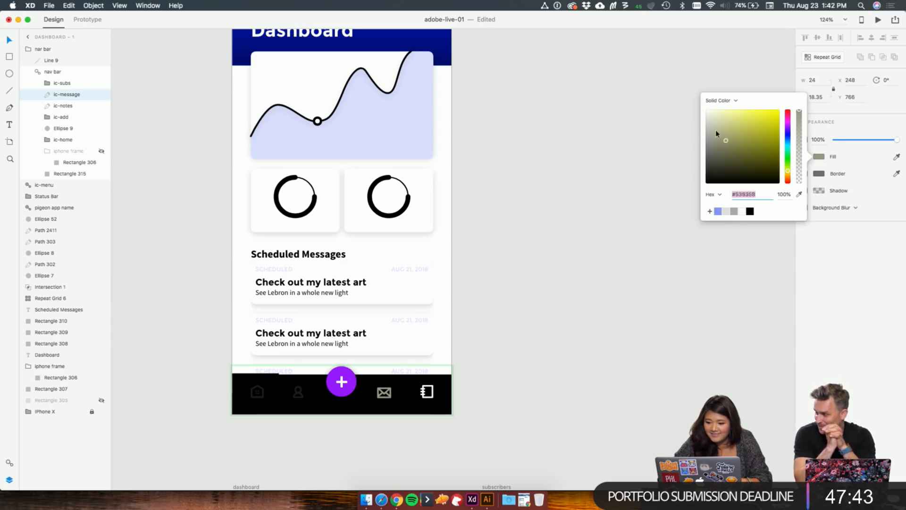
Step: Try to recolour the subscribers and home icons in dashboard – 1's nav bar
super+click(301, 395)
click(331, 392)
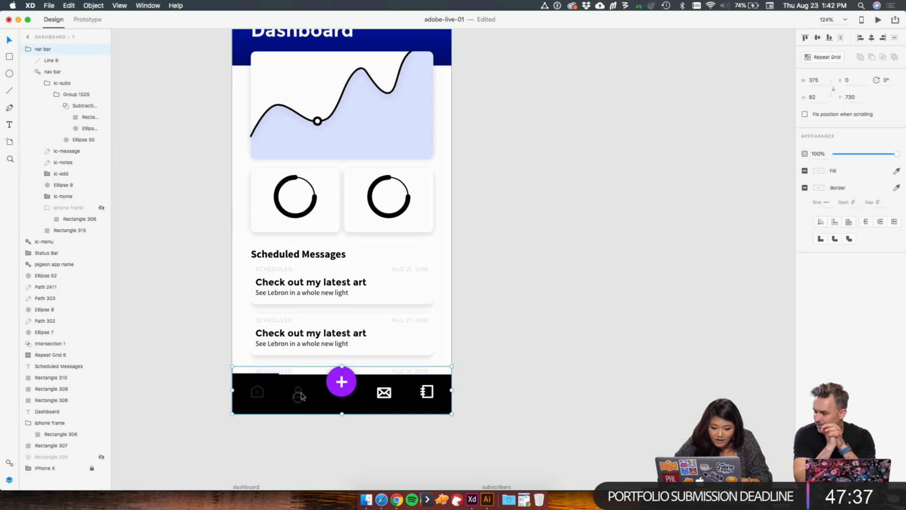
super+click(300, 396)
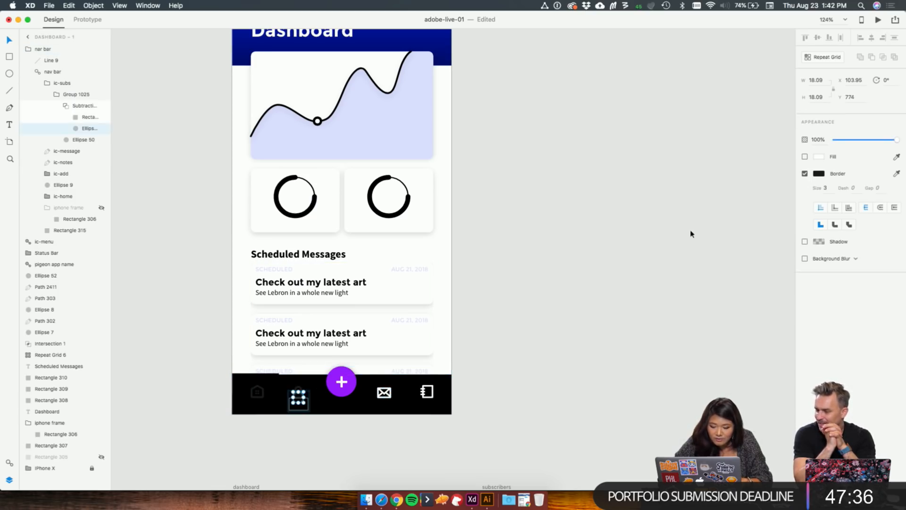
click(263, 394)
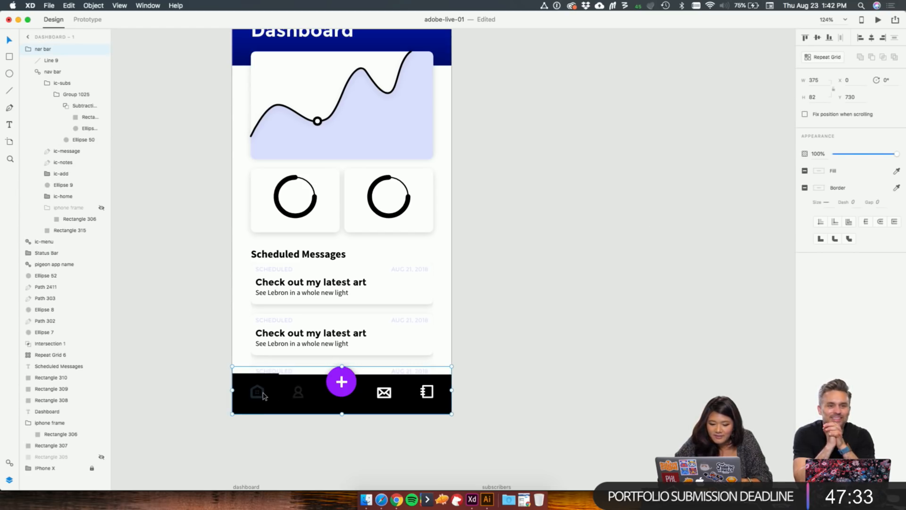
double_click(260, 394)
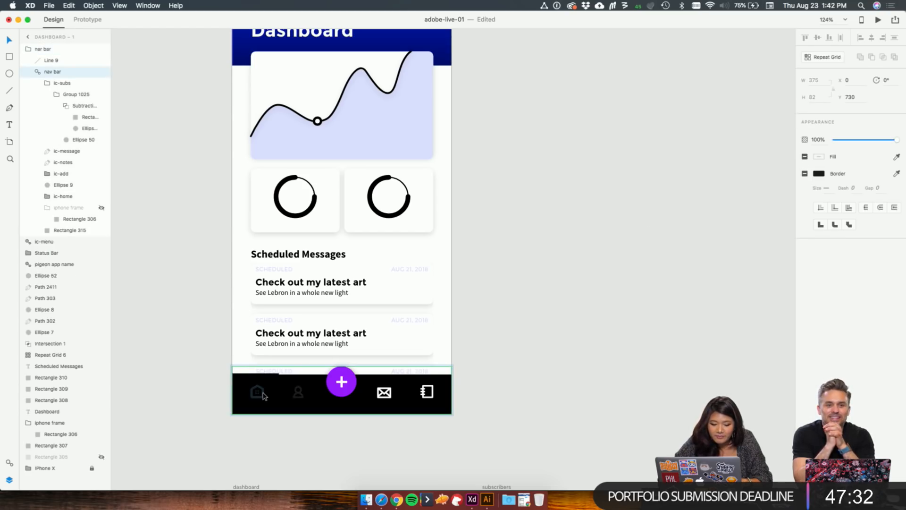
click(819, 177)
click(657, 263)
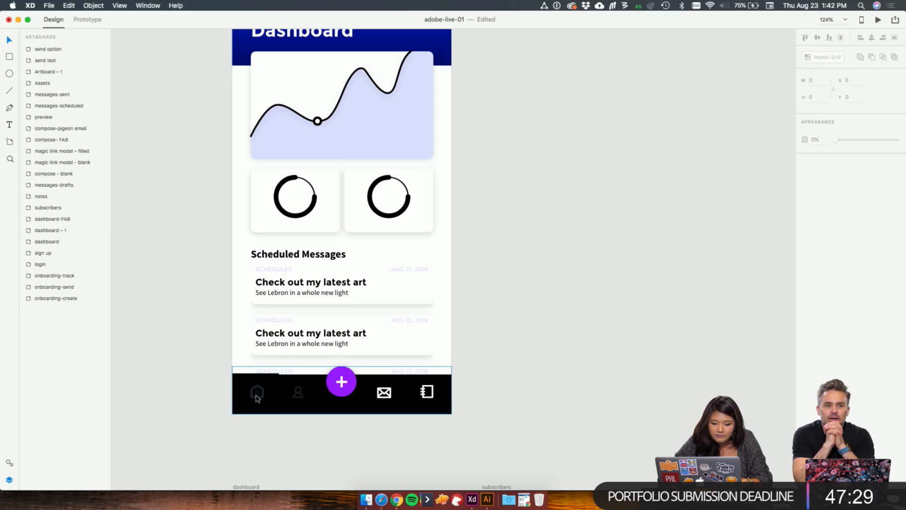
click(257, 398)
click(602, 244)
Step: Compare the header and nav bar colours of dashboard – 1 with the dashboard, subscribers and messages-drafts artboards
scroll(601, 245, down, 2)
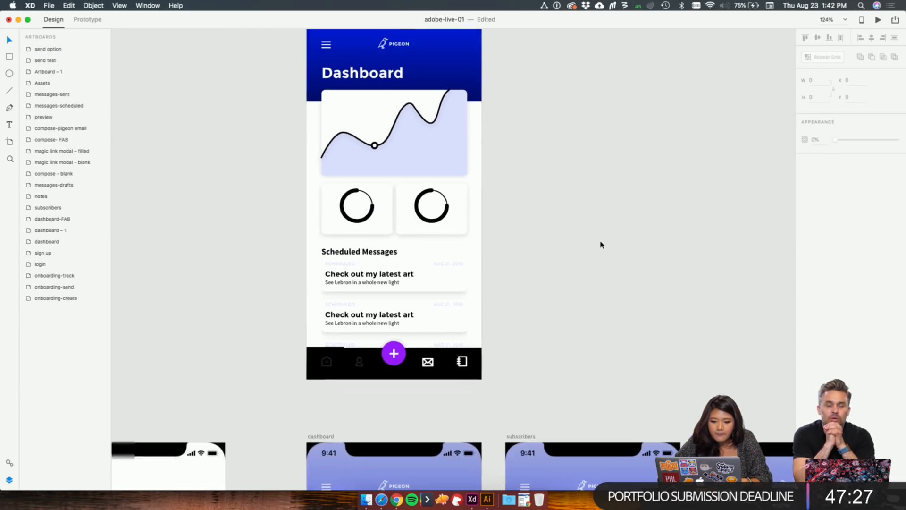
scroll(602, 244, down, 3)
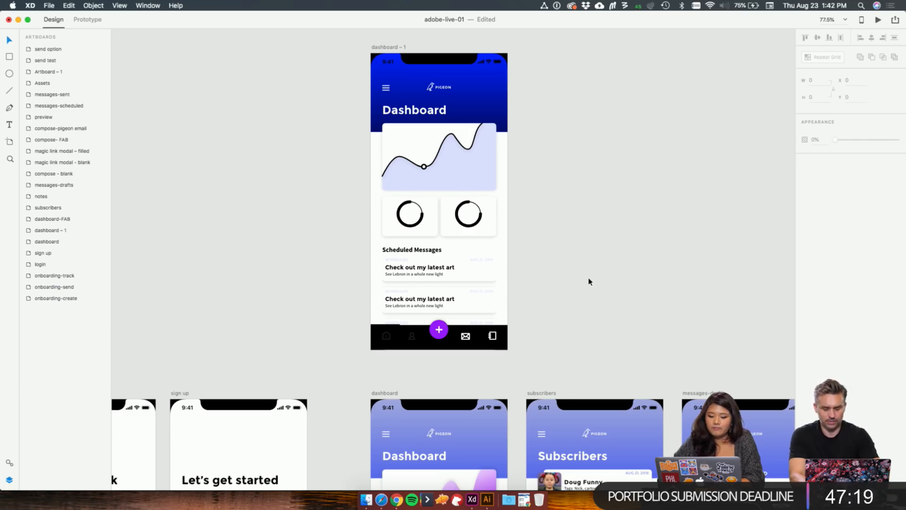
scroll(589, 282, down, 3)
scroll(602, 256, up, 1)
scroll(602, 256, down, 3)
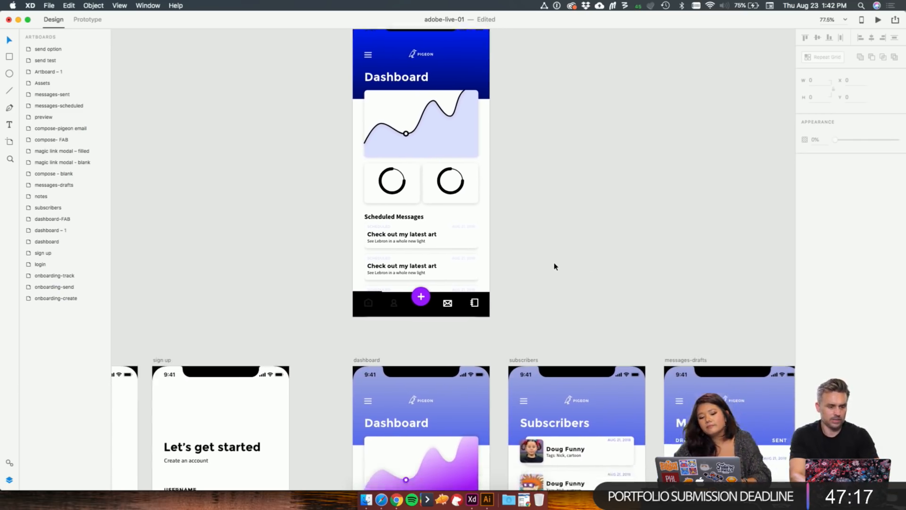
scroll(554, 266, up, 4)
scroll(555, 267, down, 10)
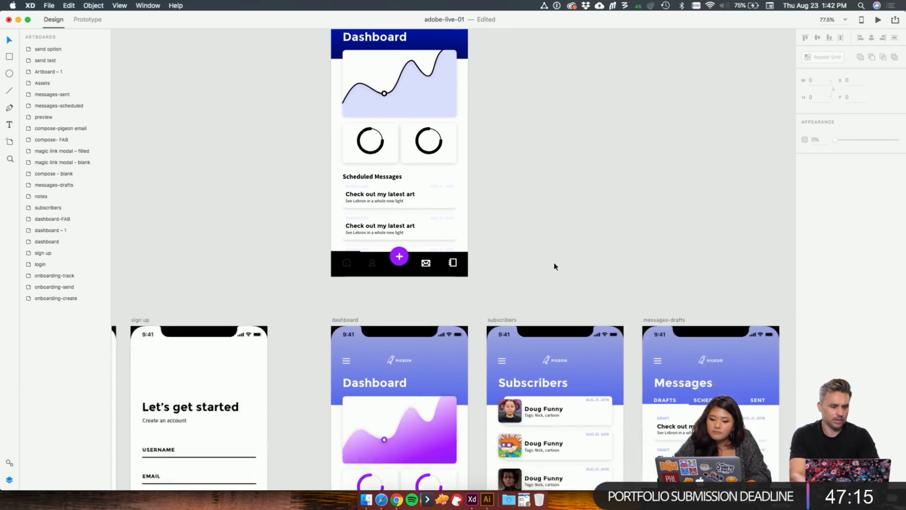
scroll(555, 267, down, 2)
scroll(555, 267, left, 2)
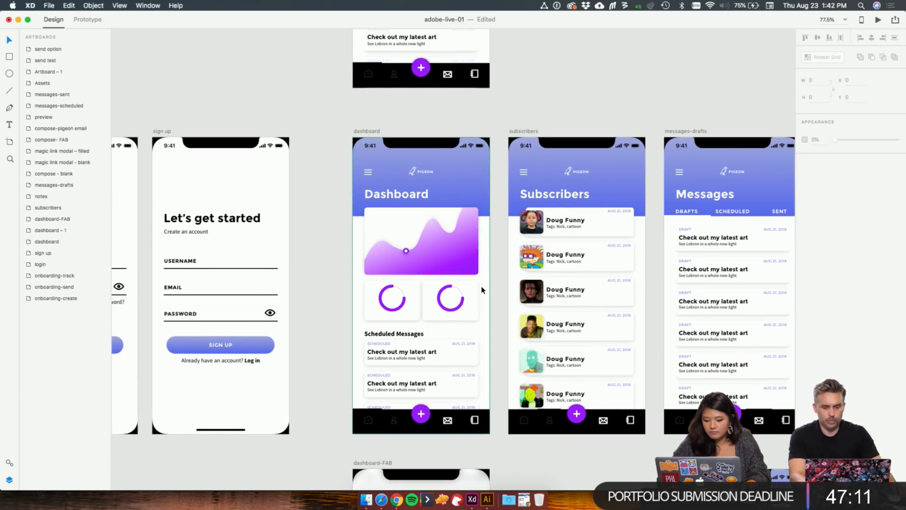
Step: Set the border colour of the subscribers icon, ic-subs, in the dashboard artboard's nav bar to #FFFFFF
scroll(480, 249, down, 4)
scroll(479, 249, right, 1)
scroll(443, 332, up, 10)
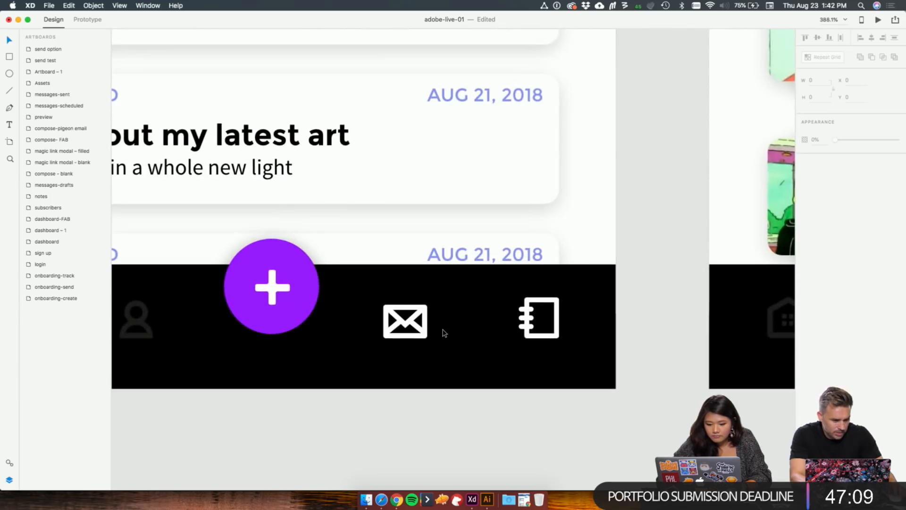
click(296, 313)
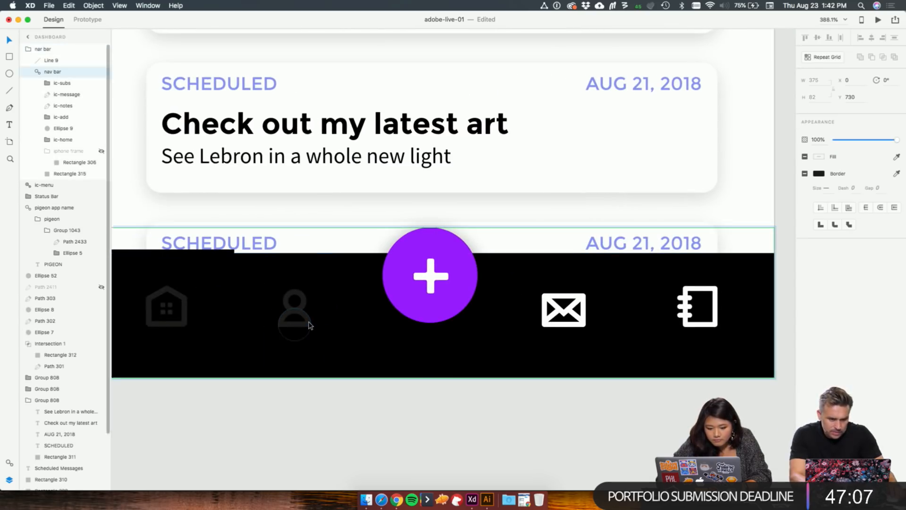
click(63, 83)
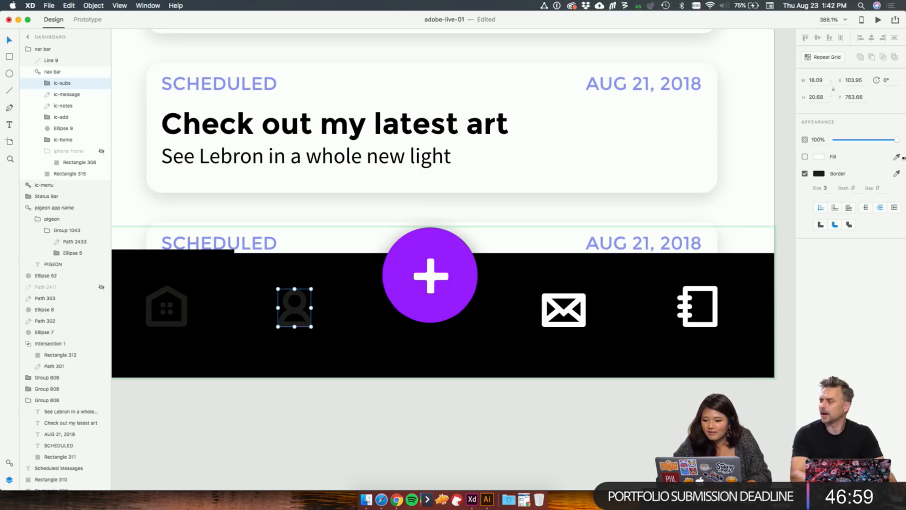
click(819, 173)
click(742, 223)
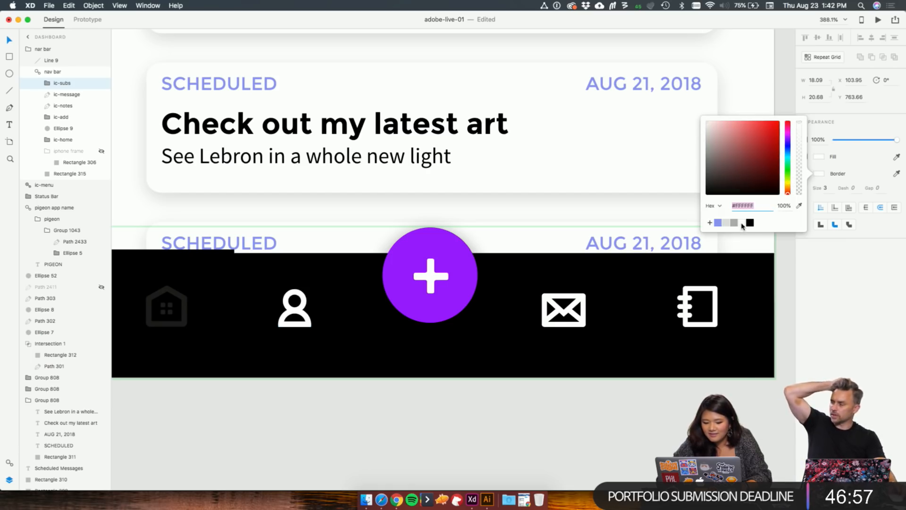
Step: Set the fill of the home icon, ic-home, in the dashboard artboard's nav bar to #FFFFFF
click(181, 327)
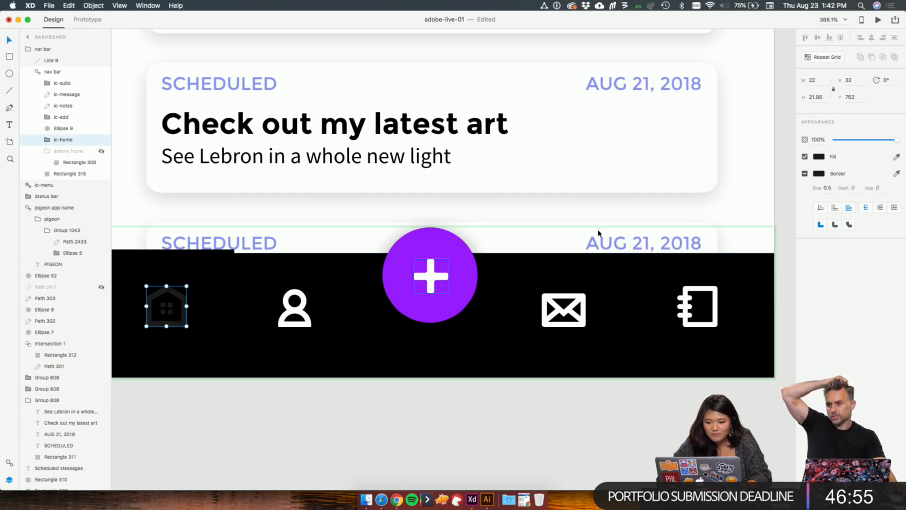
click(821, 157)
click(742, 212)
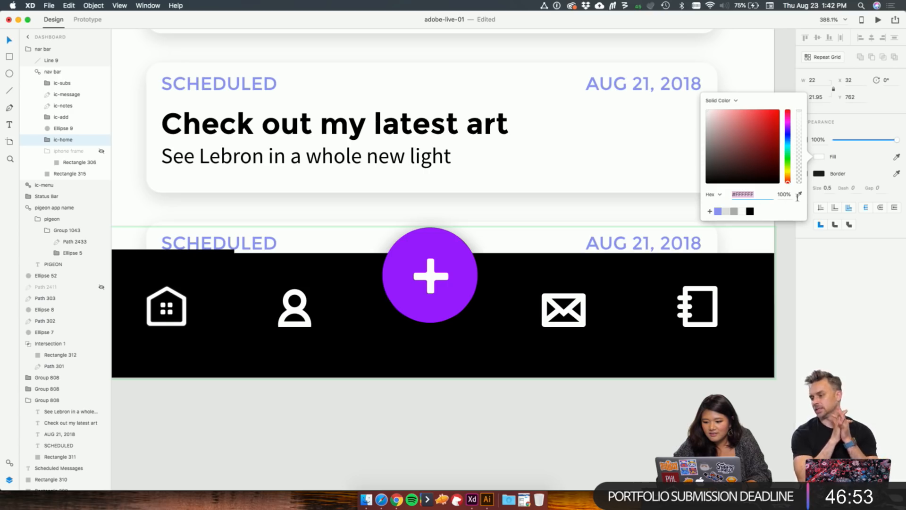
click(607, 450)
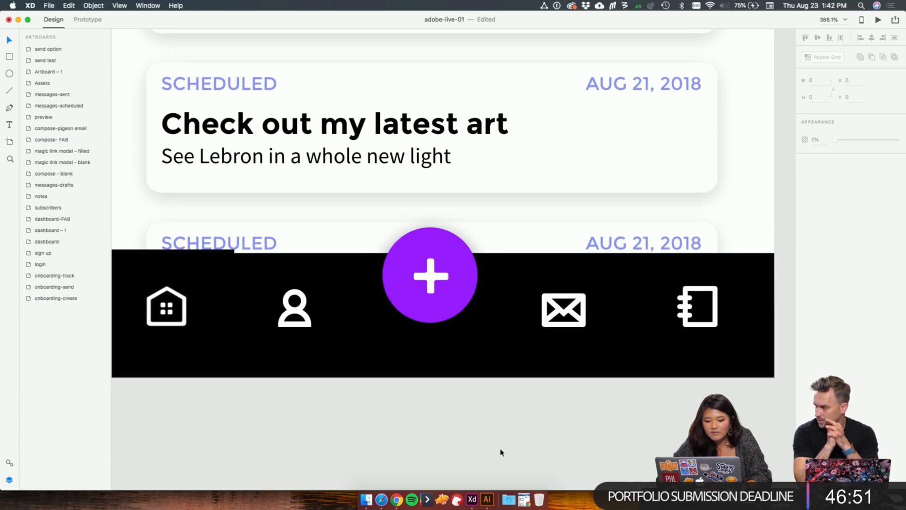
Step: Recolour the border of the active-tab line above the home icon in the dashboard nav bar with the add button's purple
scroll(501, 452, down, 5)
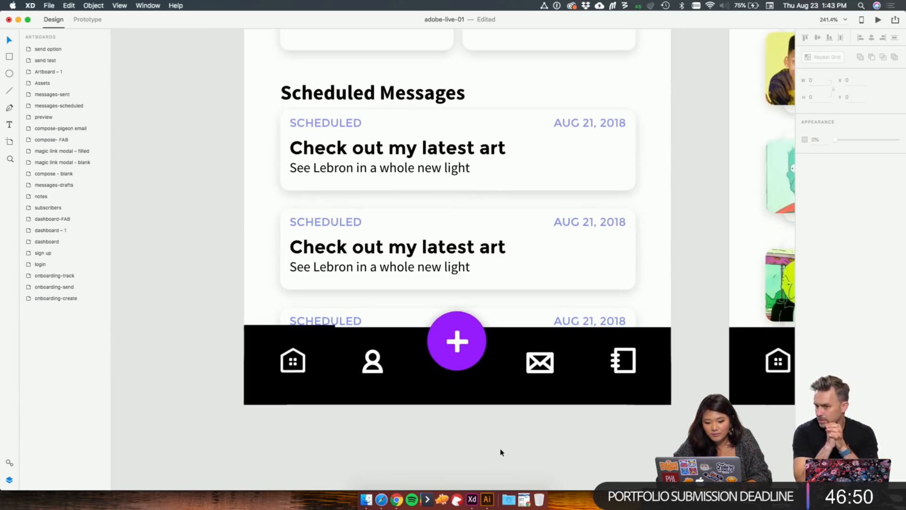
click(331, 329)
scroll(587, 253, up, 2)
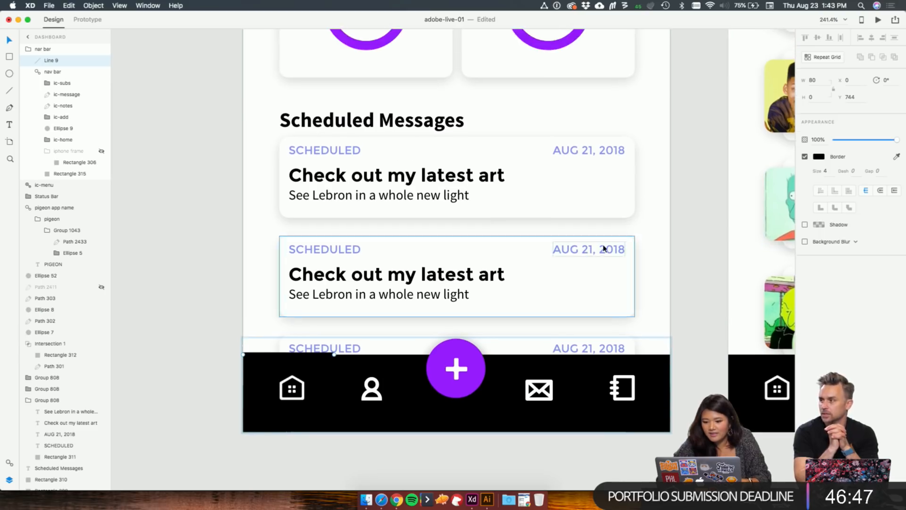
scroll(603, 249, down, 3)
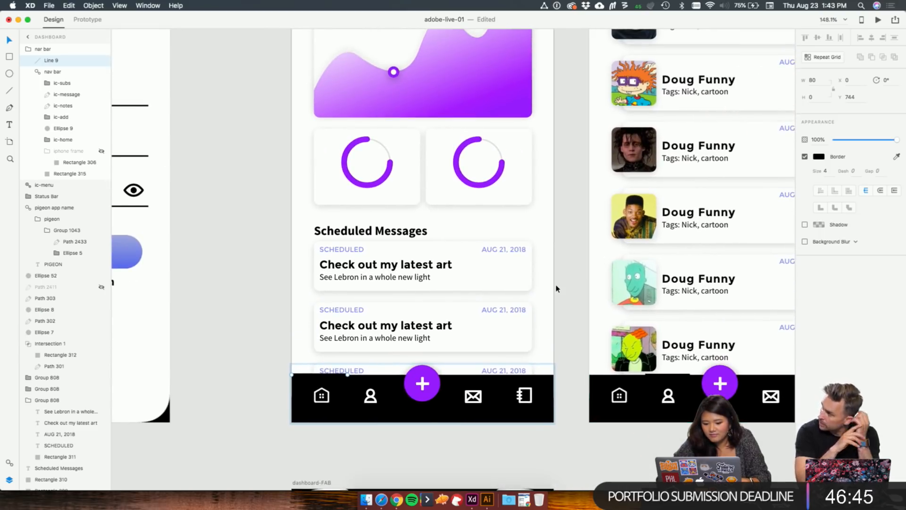
scroll(558, 288, down, 3)
scroll(558, 289, up, 3)
scroll(558, 288, down, 3)
scroll(558, 288, right, 1)
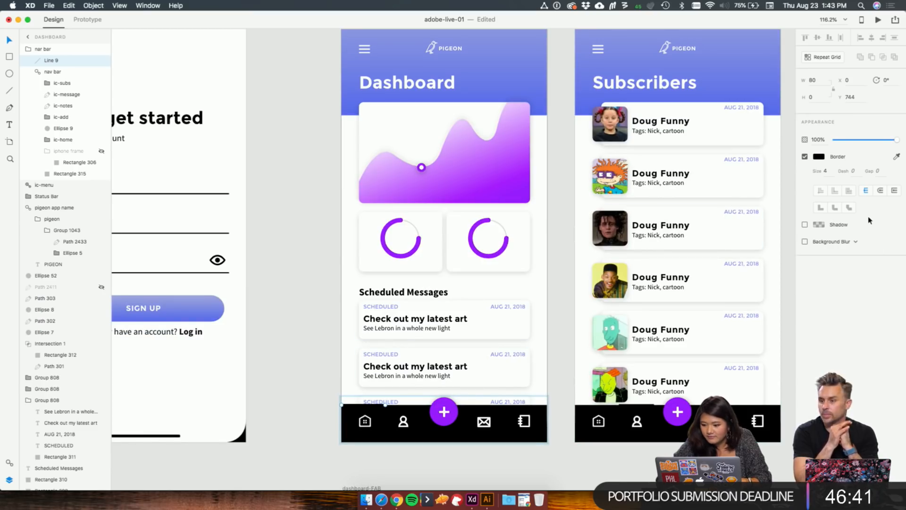
click(896, 158)
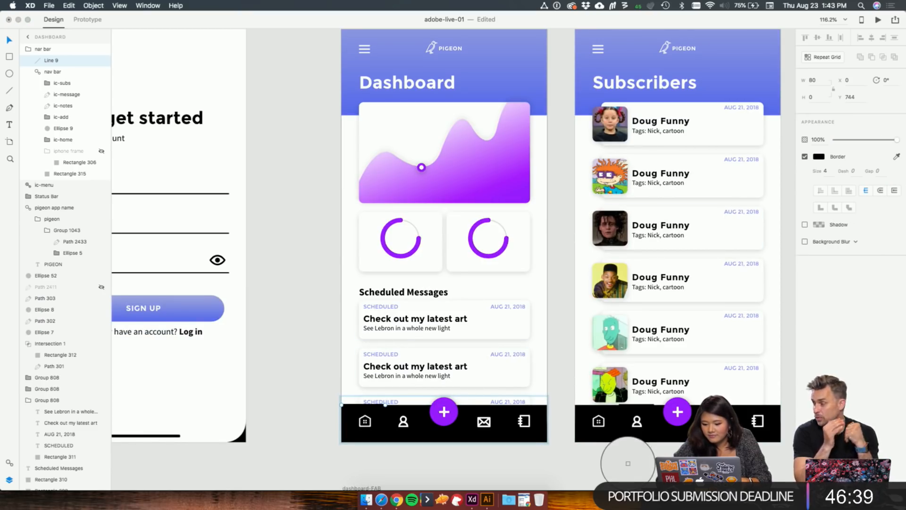
click(452, 420)
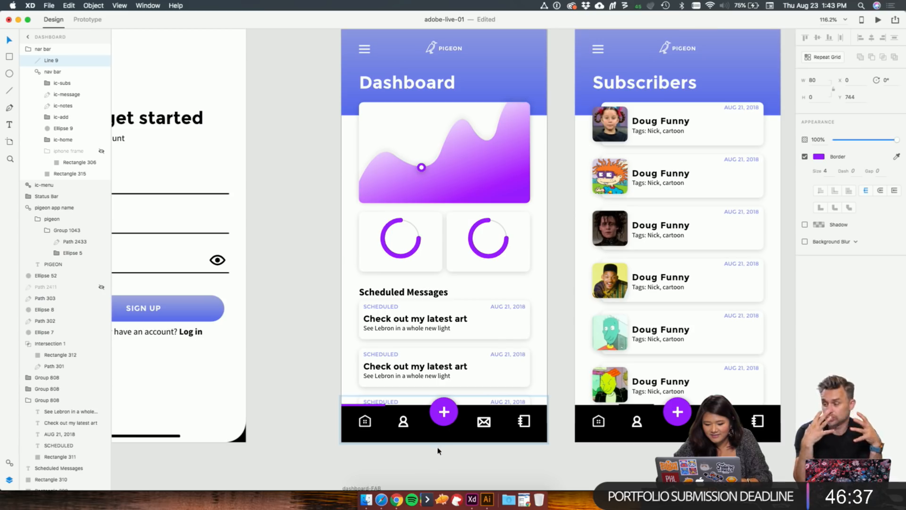
scroll(552, 137, up, 3)
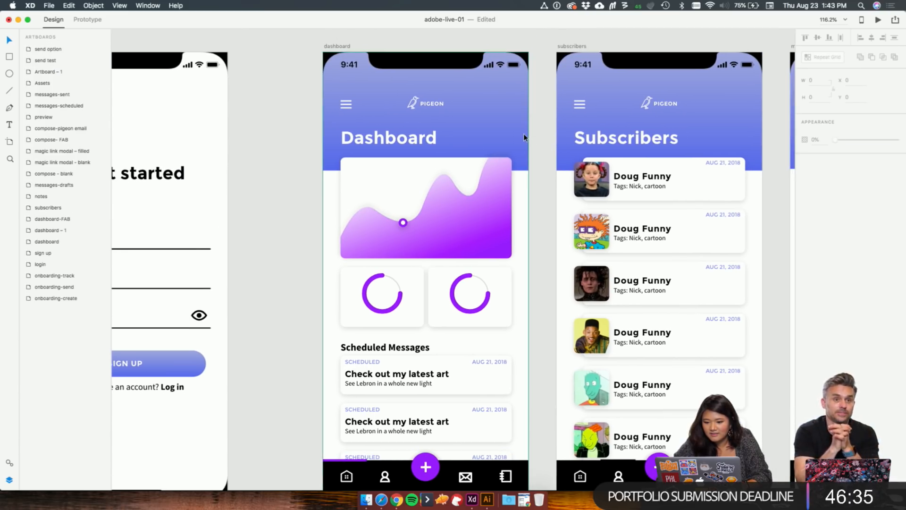
click(526, 137)
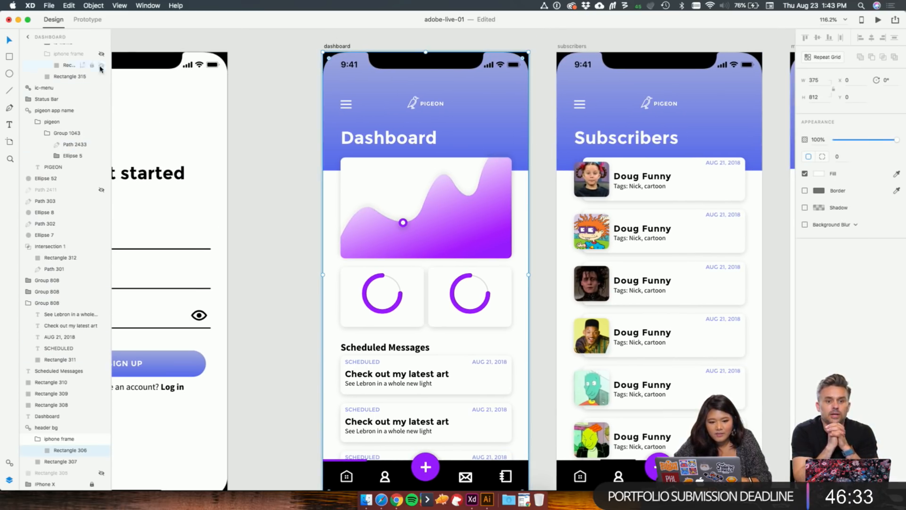
scroll(405, 299, down, 3)
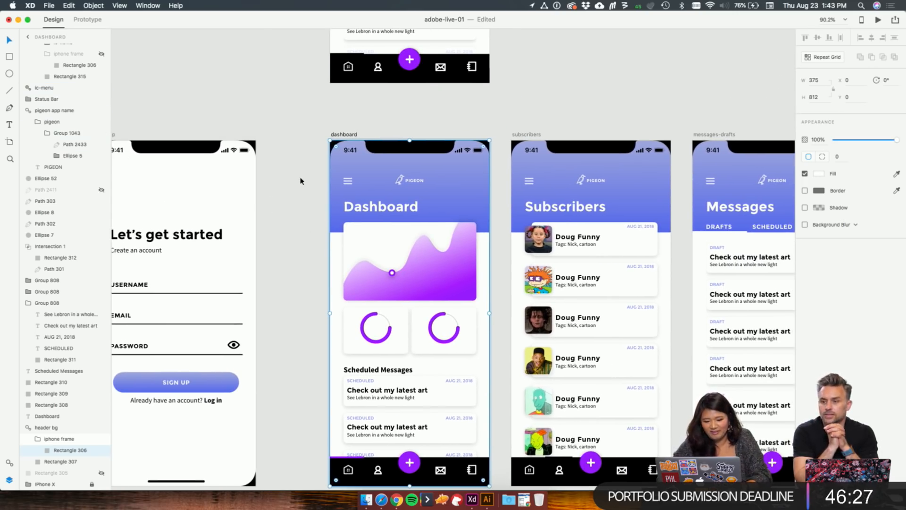
scroll(295, 302, up, 1)
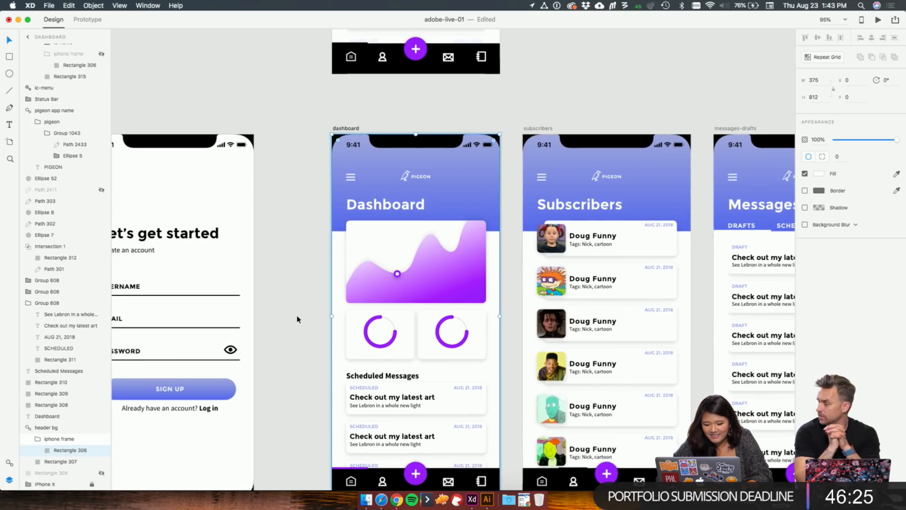
Step: Recolour the border of the active-tab line in the subscribers artboard's nav bar with the add button's purple
scroll(298, 326, down, 3)
scroll(478, 351, right, 3)
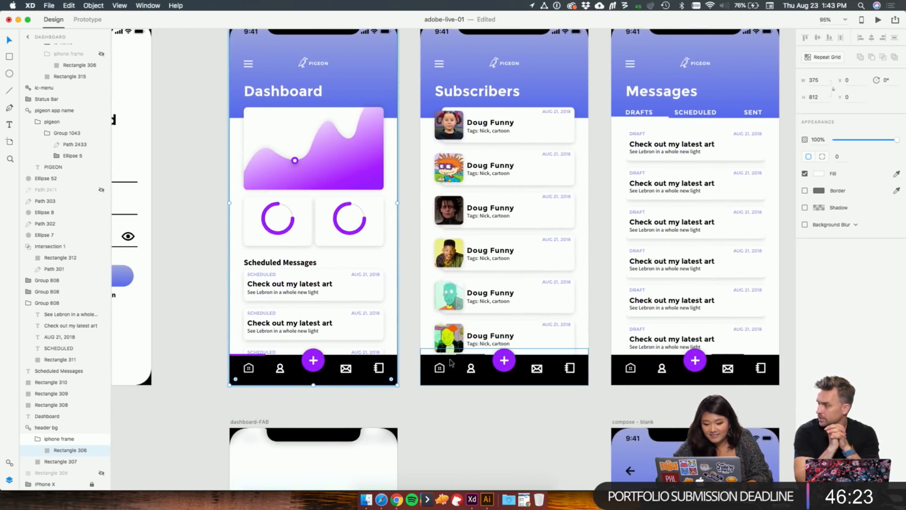
click(474, 355)
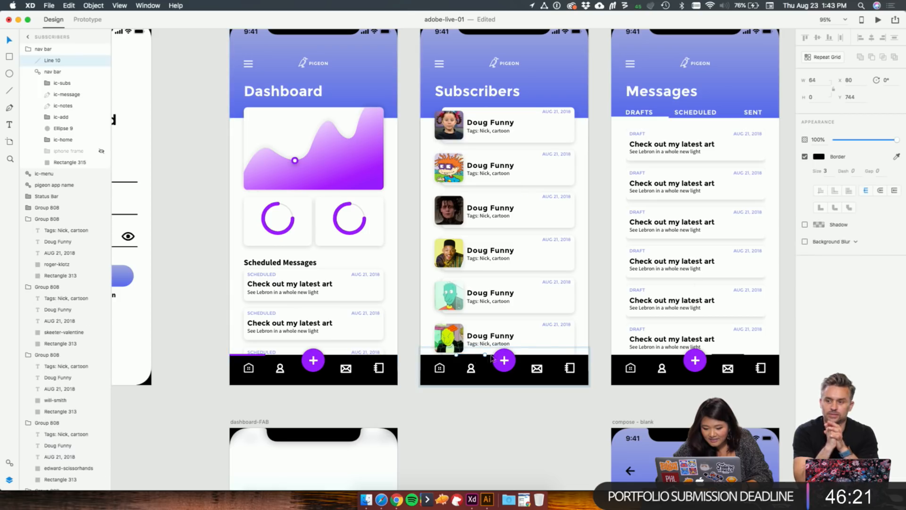
click(897, 158)
click(509, 364)
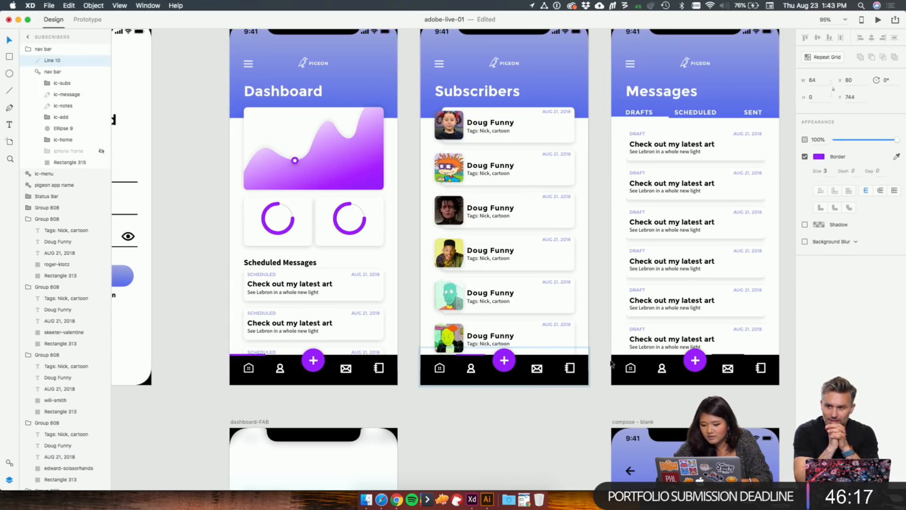
Step: Recolour the border of the active-tab line above the envelope icon in the messages-drafts nav bar with the add button's purple
scroll(612, 363, right, 5)
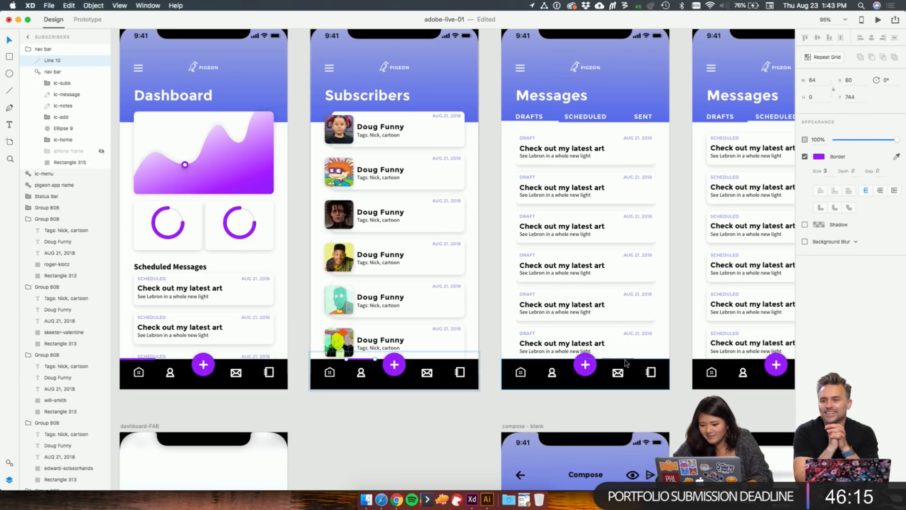
click(627, 360)
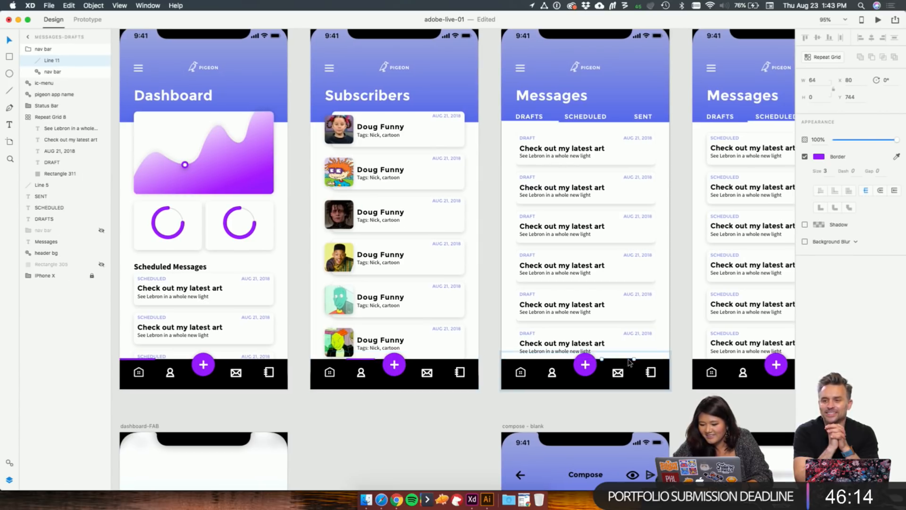
click(897, 157)
click(589, 372)
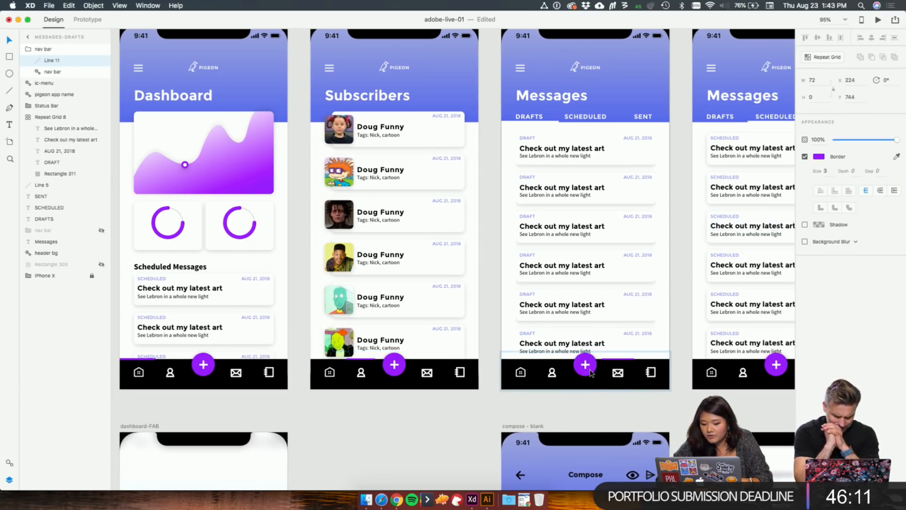
Step: Copy the purple active-tab line from the messages-drafts nav bar into the messages-scheduled nav bar
scroll(590, 373, right, 5)
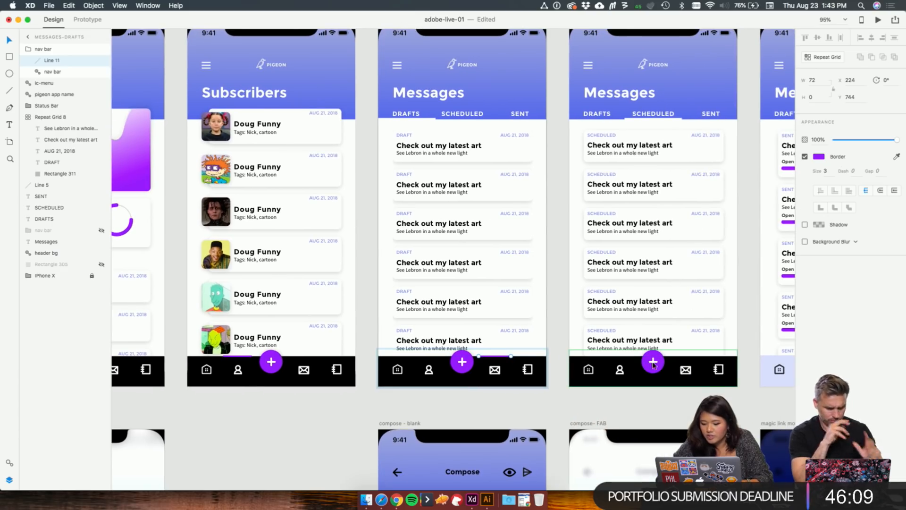
click(665, 403)
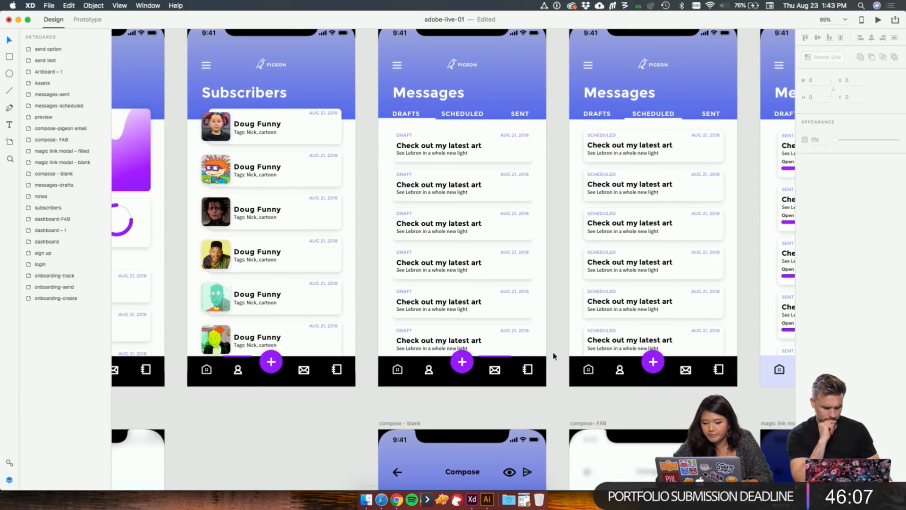
double_click(494, 357)
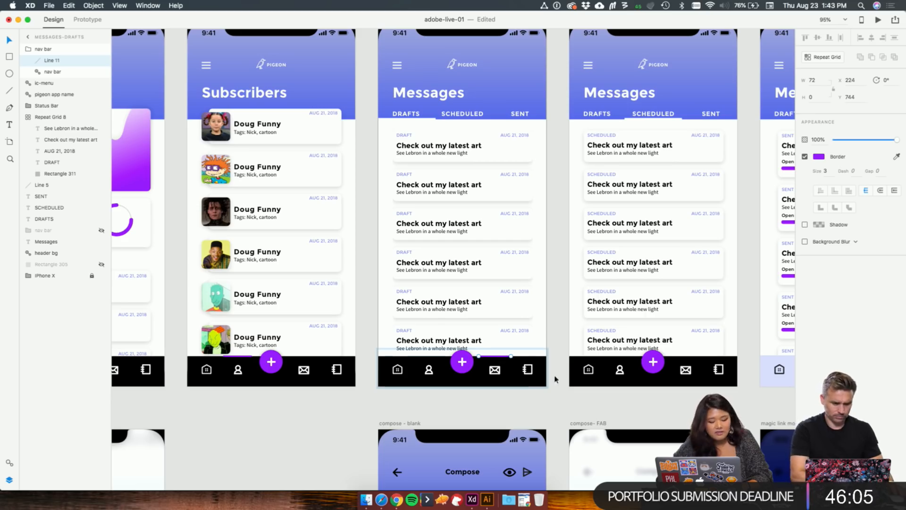
click(693, 371)
Step: Try filling the light nav bar background in the messages-sent artboard with the black of the Notes nav bar
scroll(693, 370, right, 8)
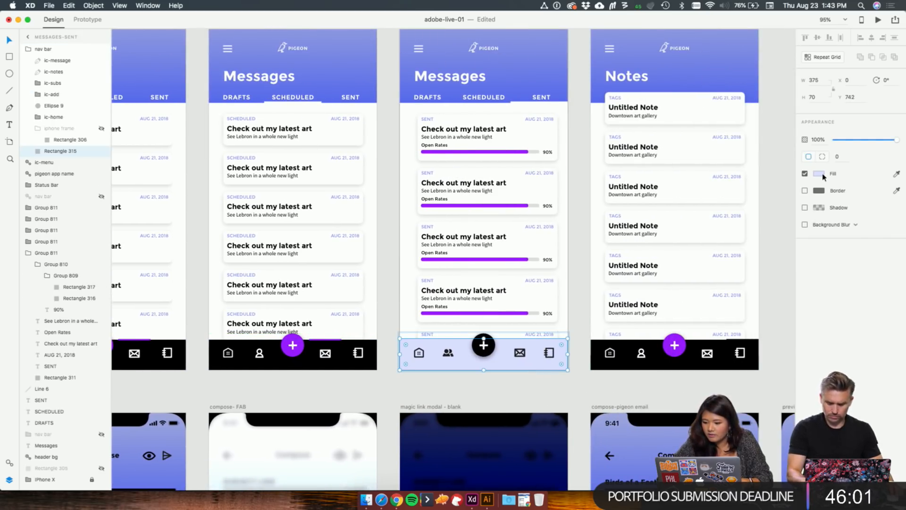
click(897, 173)
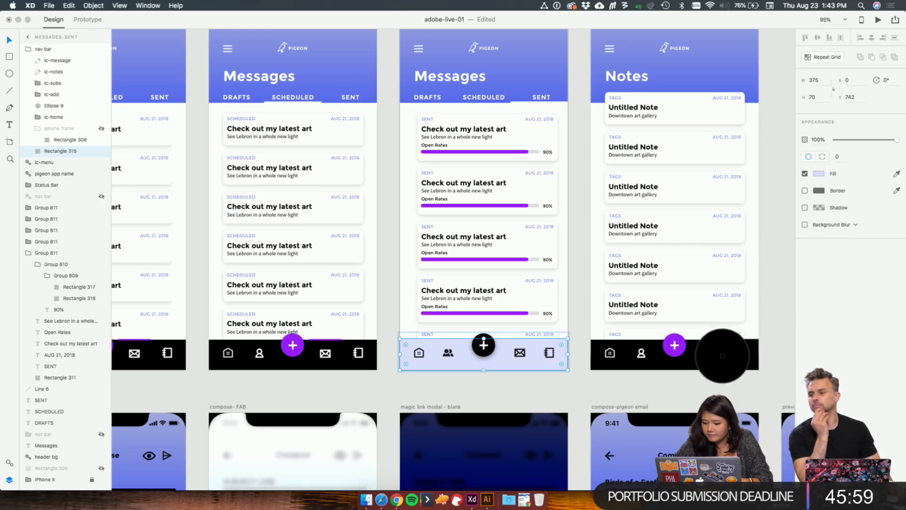
click(727, 352)
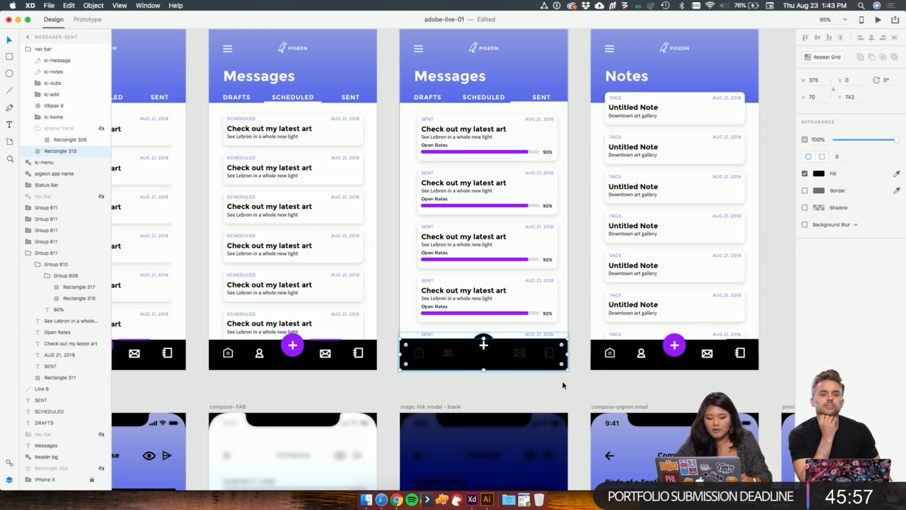
click(597, 378)
Step: Replace the messages-sent artboard's nav bar with a copy of the nav bar from the notes artboard
click(611, 363)
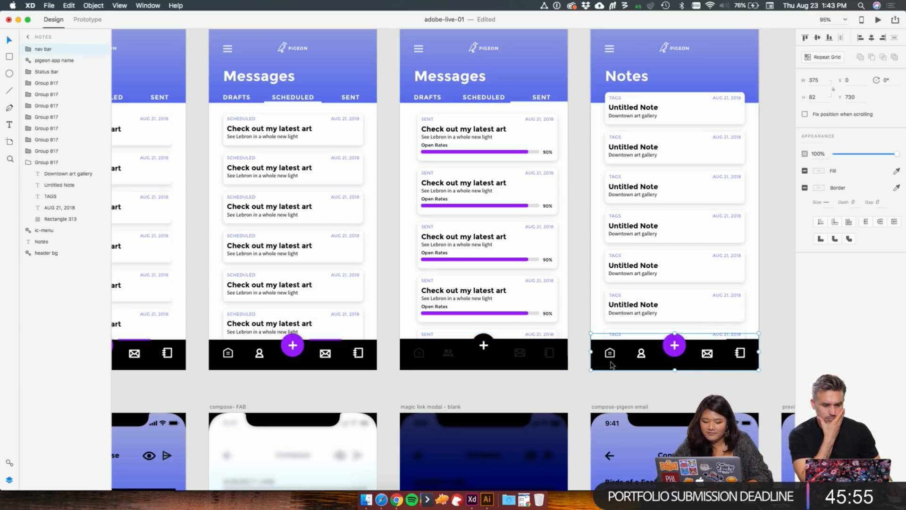
key(super+c)
click(533, 363)
key(super+v)
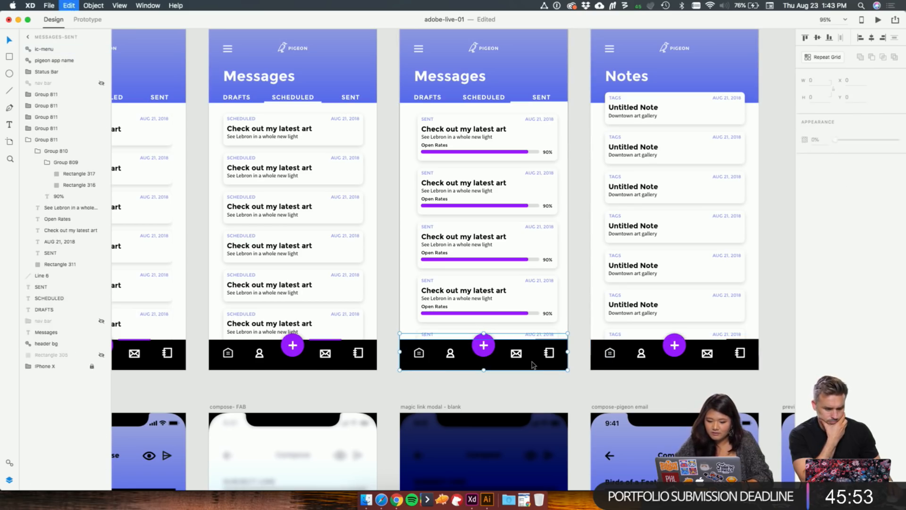
Step: Move the active-tab line in the messages-sent nav bar from the notes icon towards the envelope icon, to X 203
scroll(607, 385, right, 3)
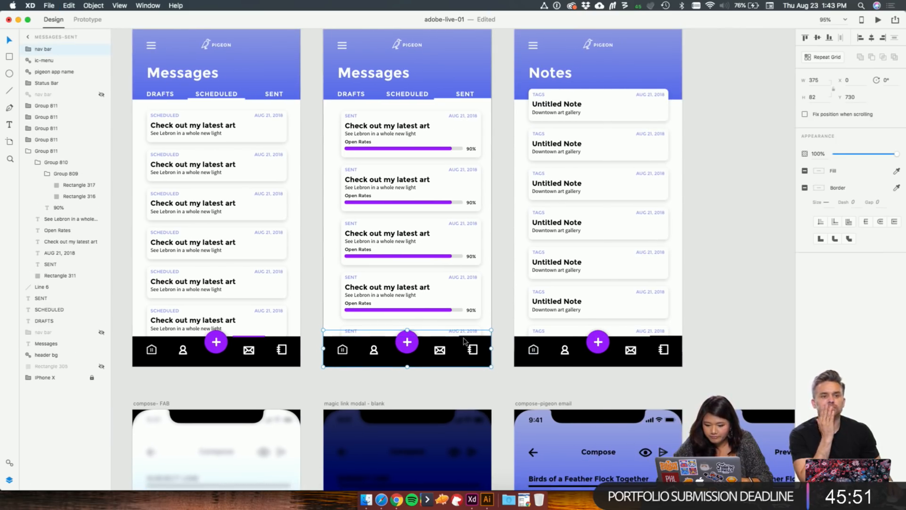
double_click(465, 337)
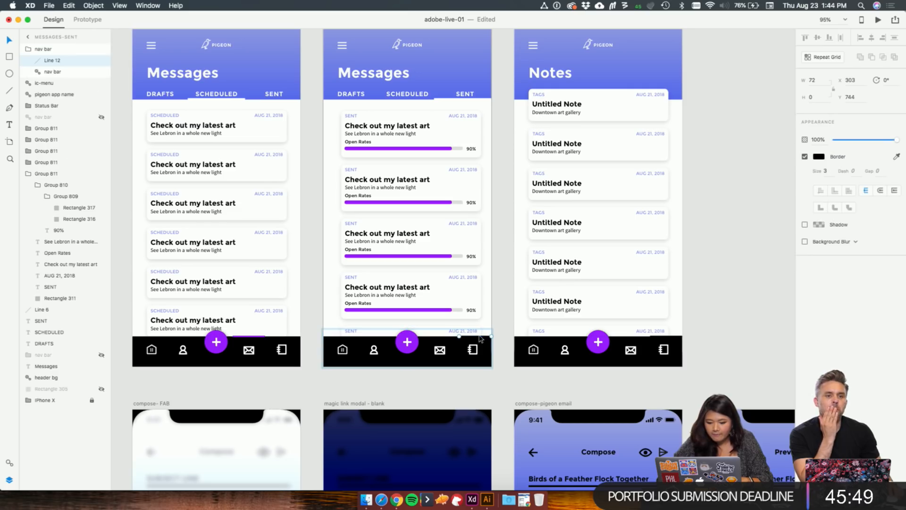
key(shift+Left)
key(shift+Left)
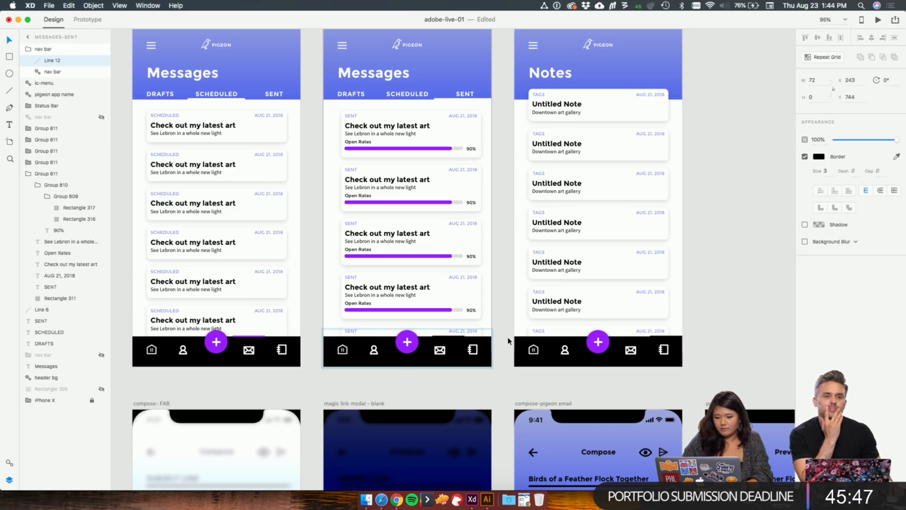
key(shift+Left)
key(shift+Left)
key(shift+Left)
key(shift+Left)
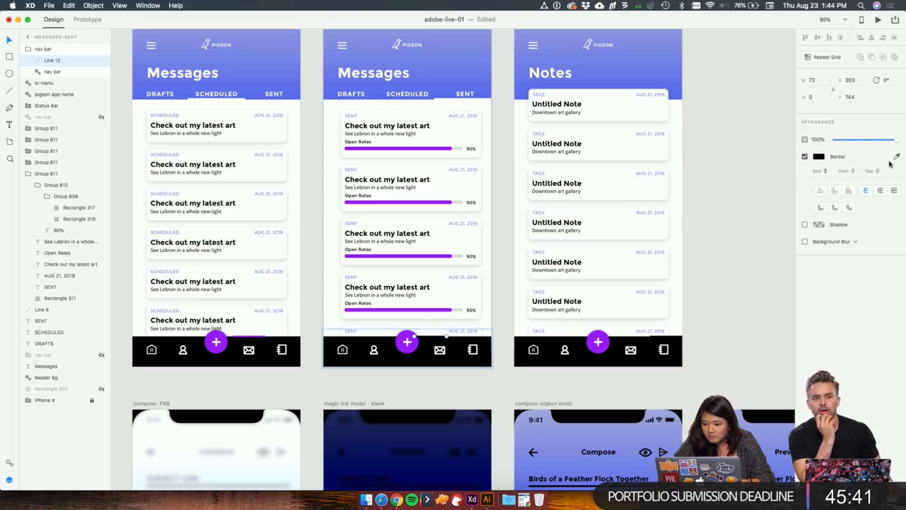
Step: Colour the messages-sent active-tab line's border with the add button's purple and place the line at X 224
click(406, 340)
scroll(504, 375, up, 5)
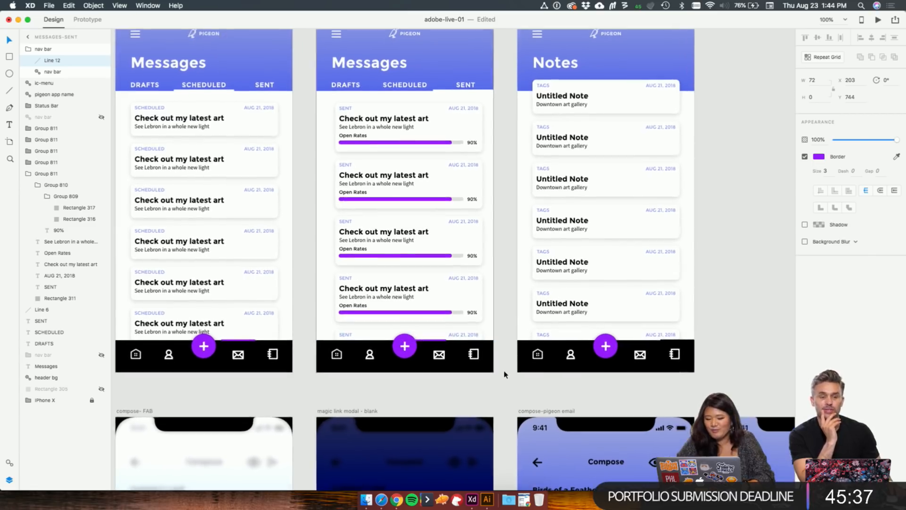
scroll(482, 435, down, 3)
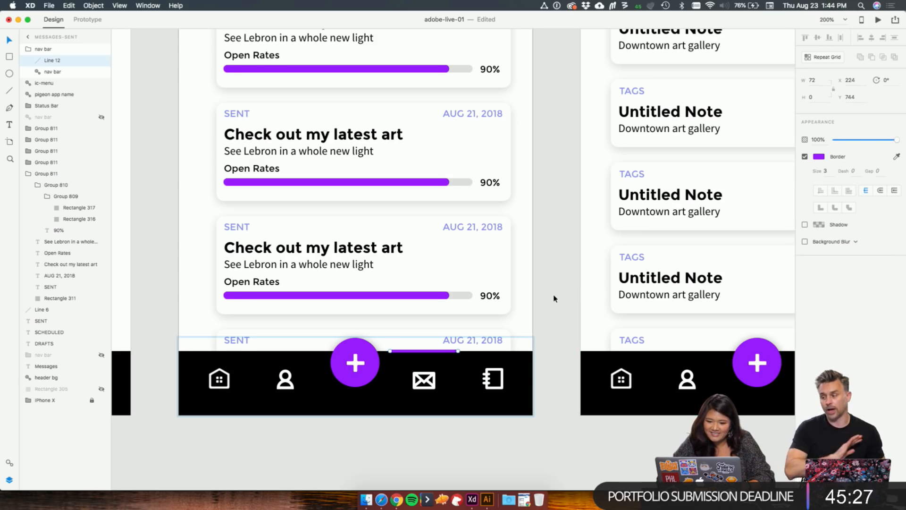
Step: Recolour the border of the active-tab line above the notes icon in the notes nav bar with the add button's purple
scroll(555, 298, down, 1)
scroll(577, 348, right, 10)
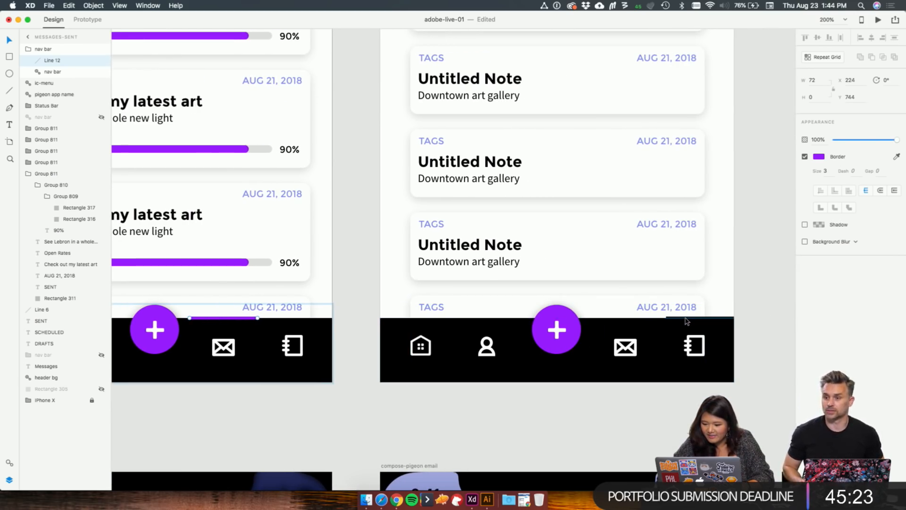
click(685, 319)
click(822, 157)
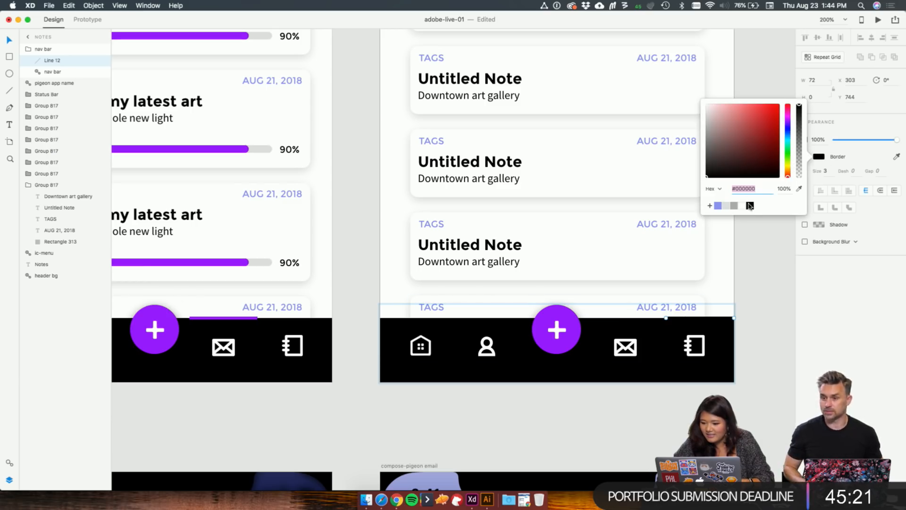
click(799, 189)
click(569, 341)
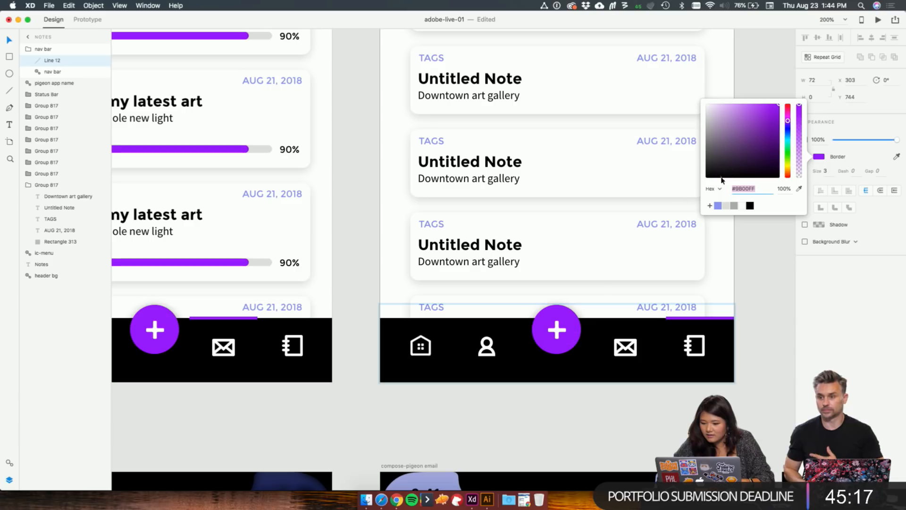
Step: Save the active-tab line's purple as a colour swatch and deselect the line
click(710, 206)
text(v)
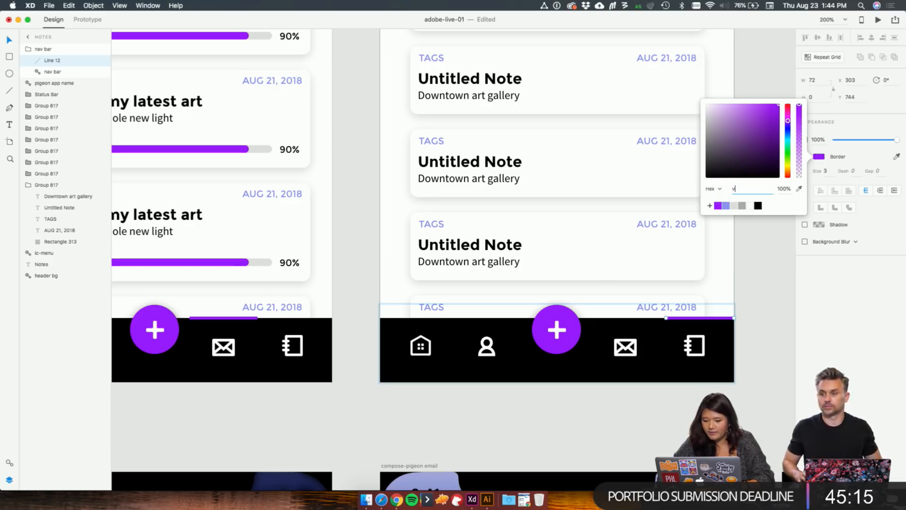
click(765, 287)
scroll(766, 287, down, 5)
scroll(758, 335, left, 2)
scroll(758, 336, down, 2)
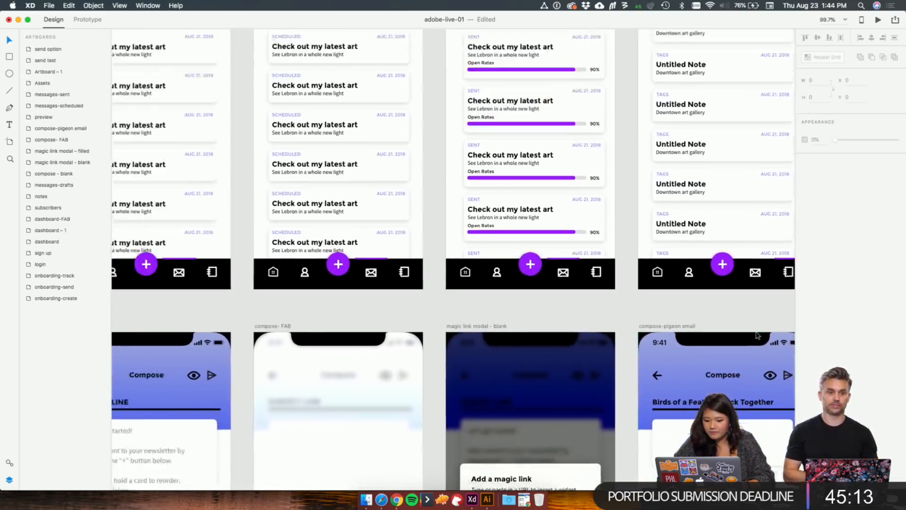
Step: Examine the dashboard-FAB artboard and compare its nav bar with the recoloured one on the dashboard artboard
scroll(757, 336, down, 3)
scroll(507, 431, down, 3)
scroll(507, 431, left, 2)
scroll(444, 332, up, 2)
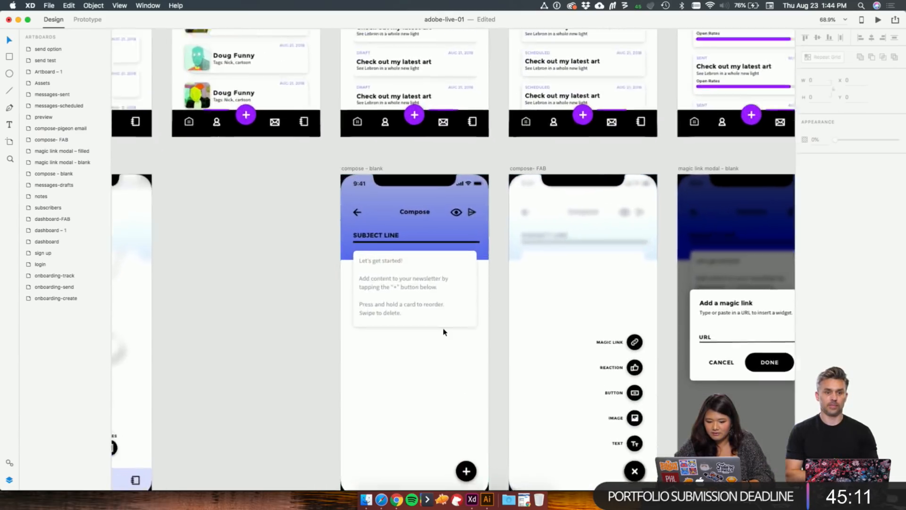
scroll(444, 333, down, 2)
click(220, 189)
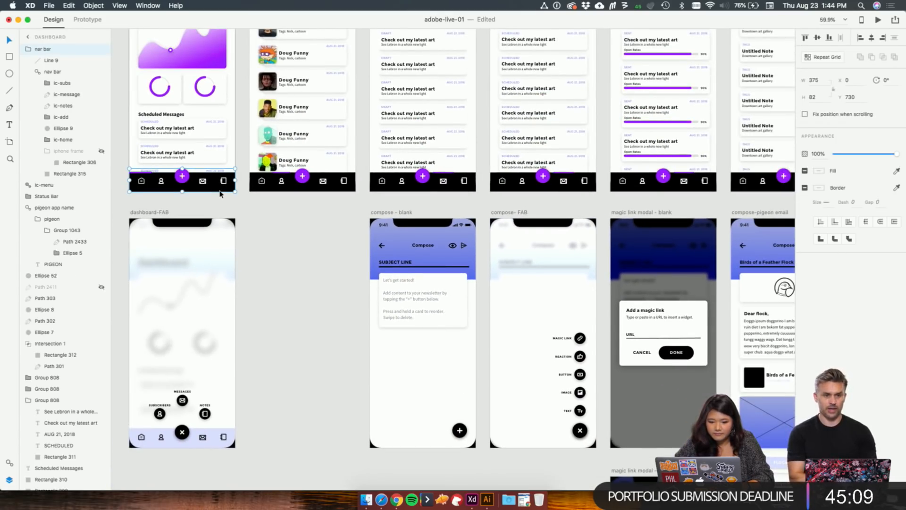
click(204, 444)
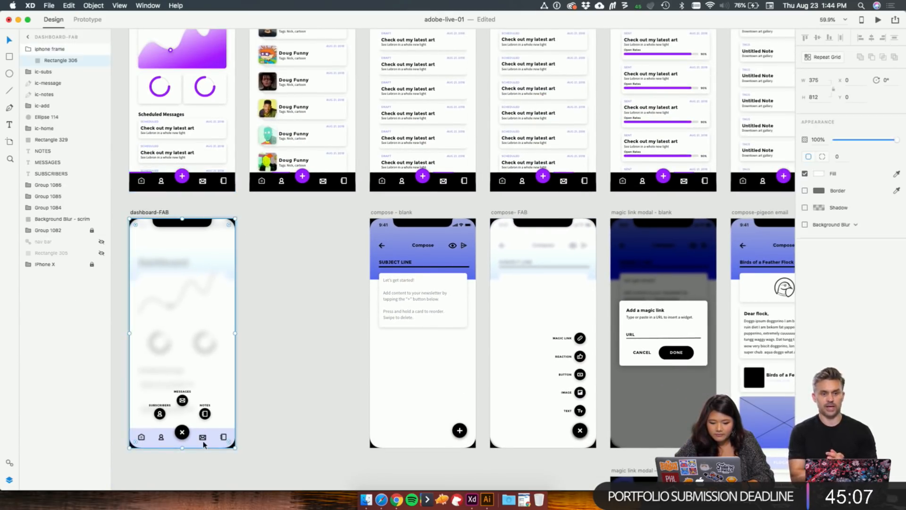
click(268, 365)
scroll(294, 361, up, 2)
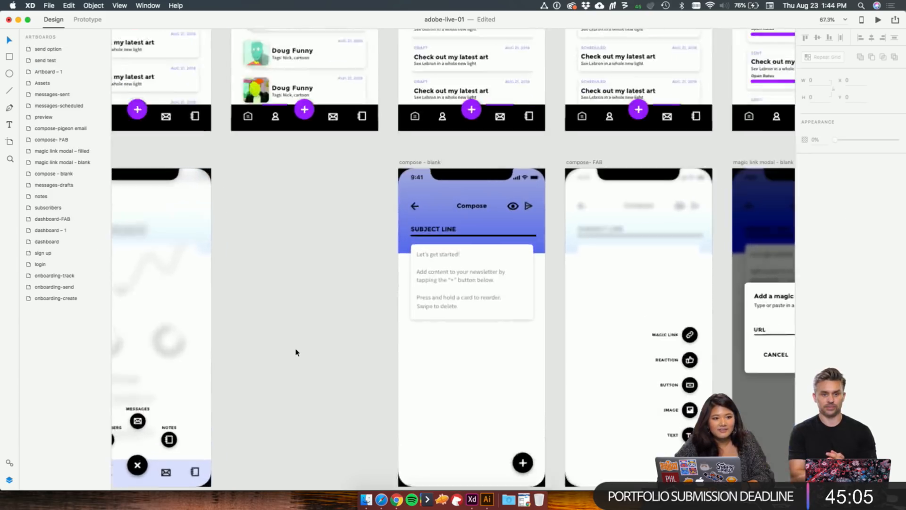
scroll(296, 352, up, 5)
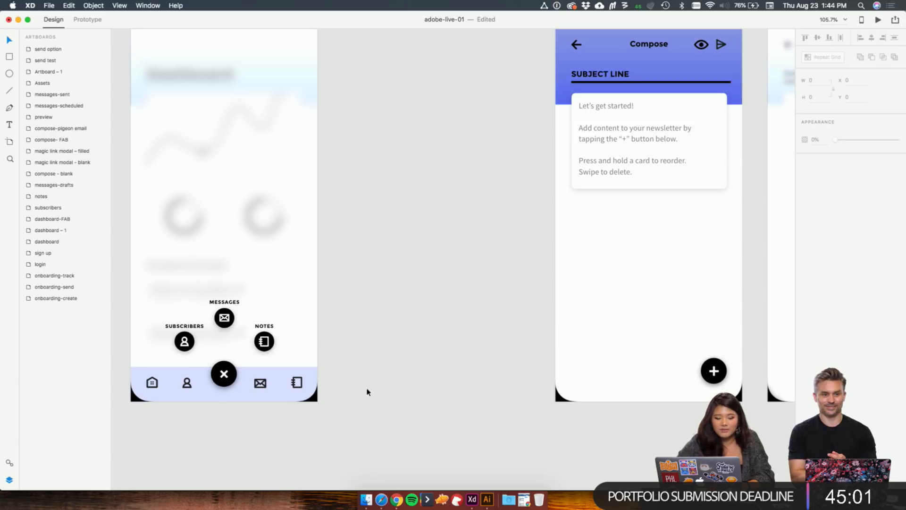
scroll(396, 363, left, 2)
Step: Hide Rectangle 306 in the dashboard-FAB artboard's iphone frame group and show it again
click(335, 365)
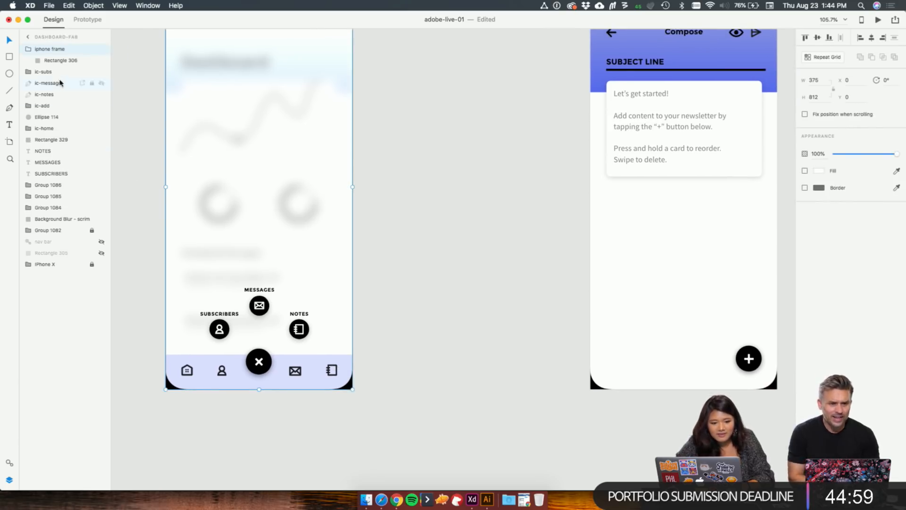
click(65, 62)
click(100, 60)
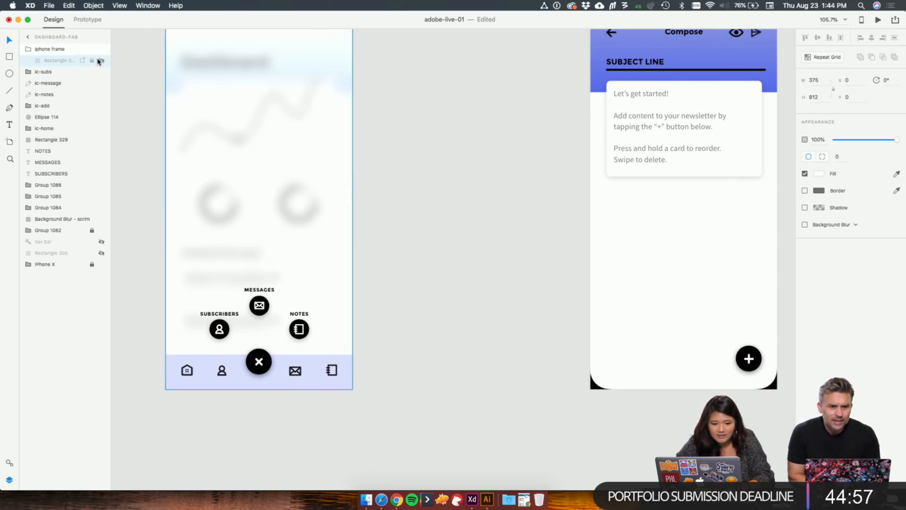
click(102, 62)
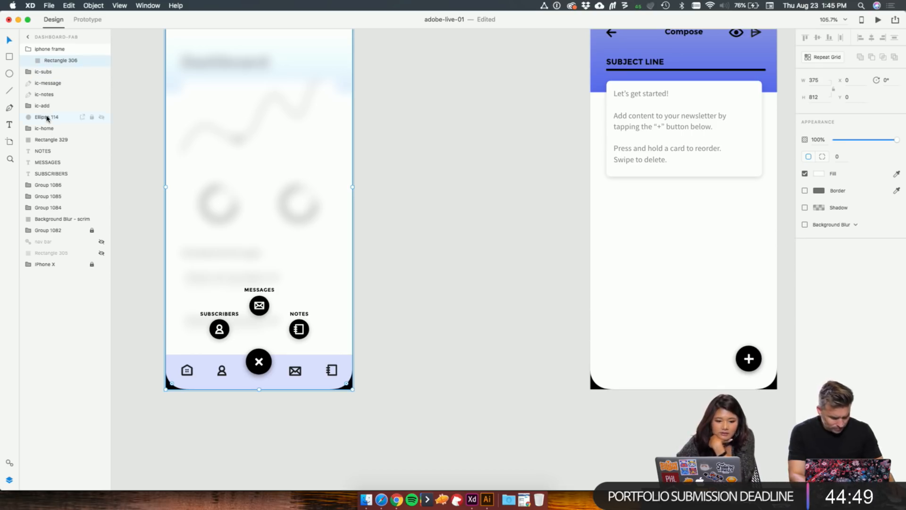
Step: Set the fill of the navigation bar's background rectangle on the dashboard-FAB artboard to black (#000000)
click(55, 141)
click(101, 139)
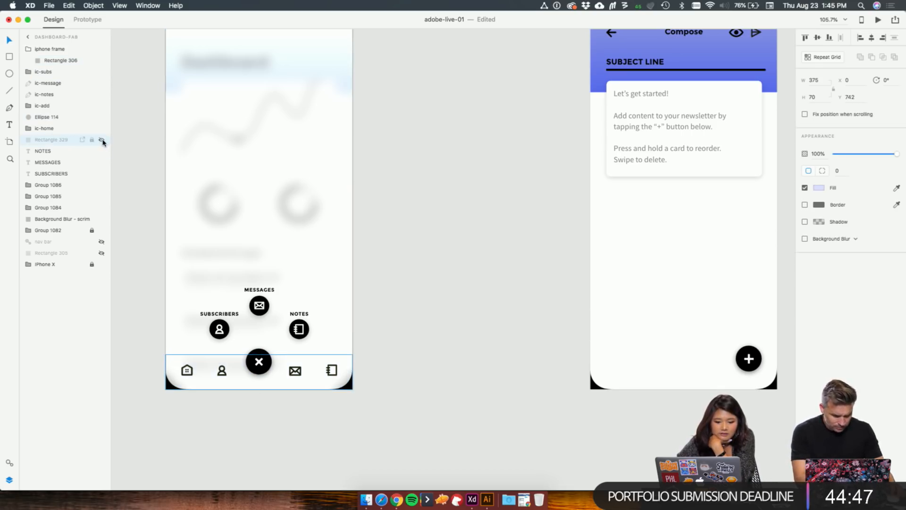
click(101, 140)
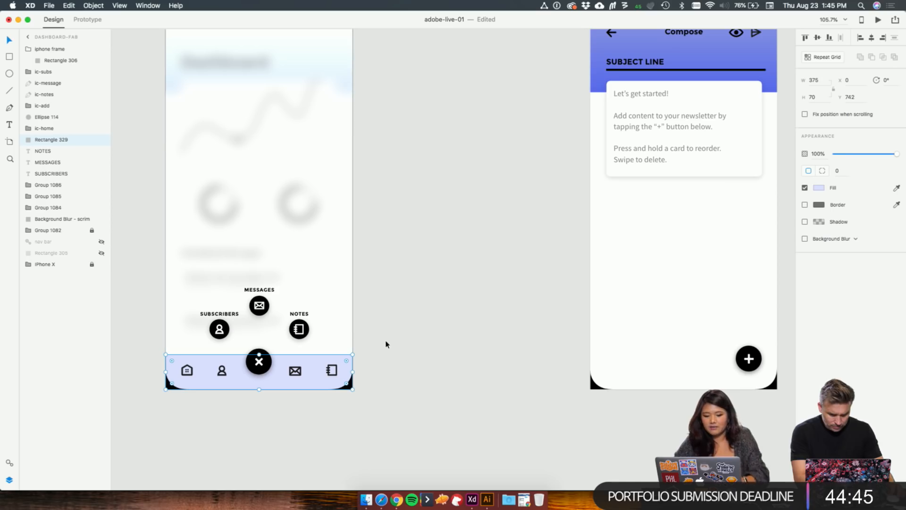
scroll(514, 241, up, 3)
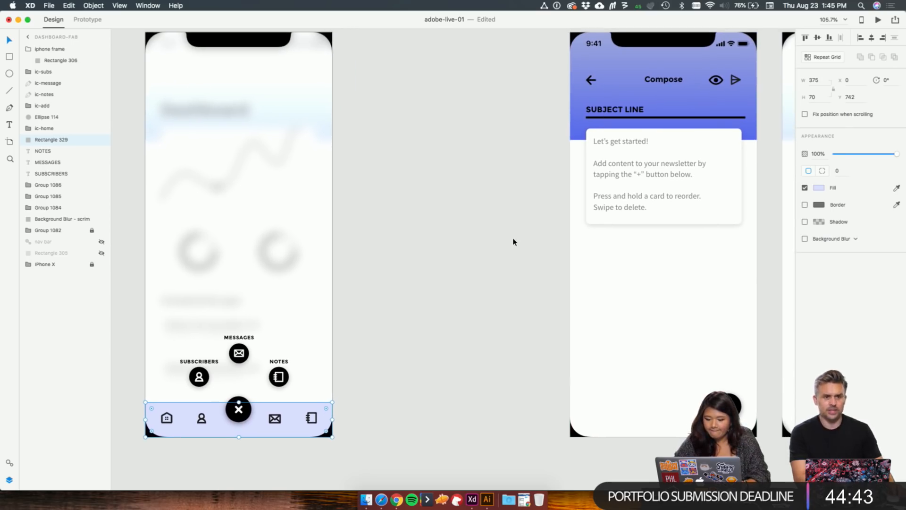
click(820, 188)
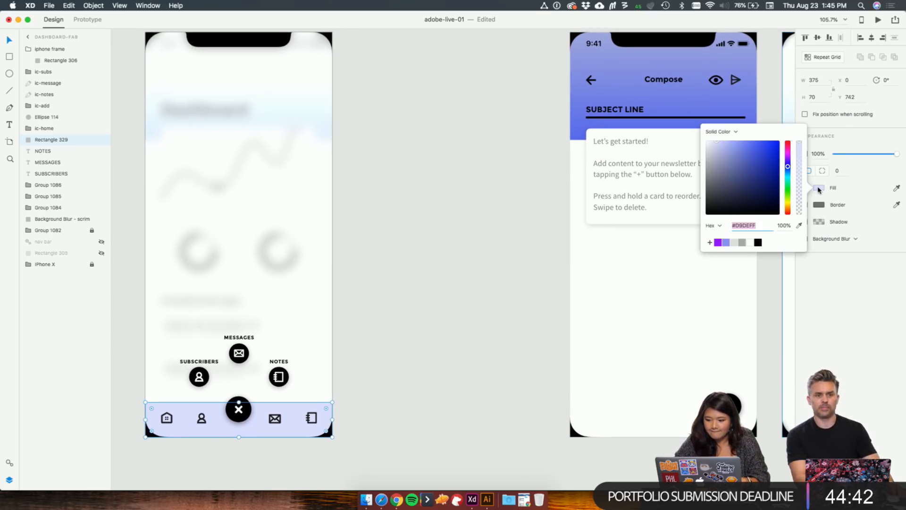
click(758, 242)
Step: Fill the large circle behind the close icon with the saved purple colour
scroll(448, 321, down, 2)
scroll(448, 322, up, 8)
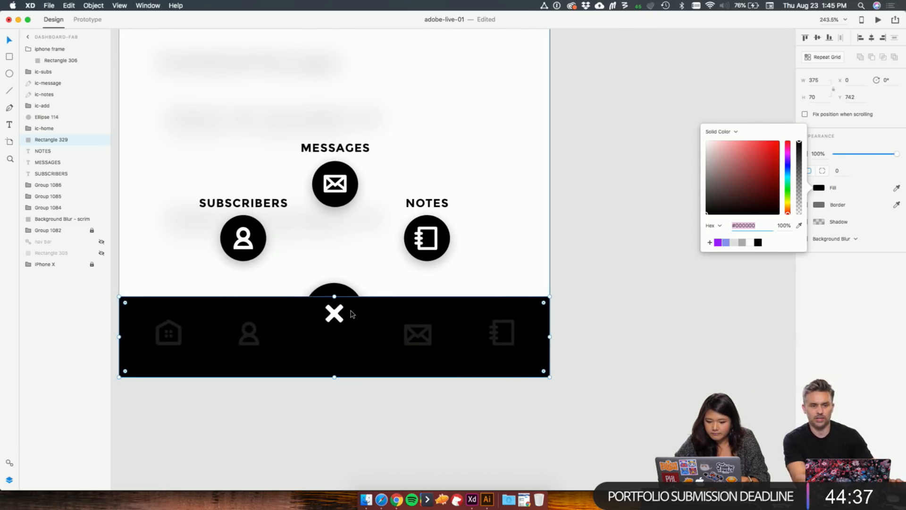
click(345, 293)
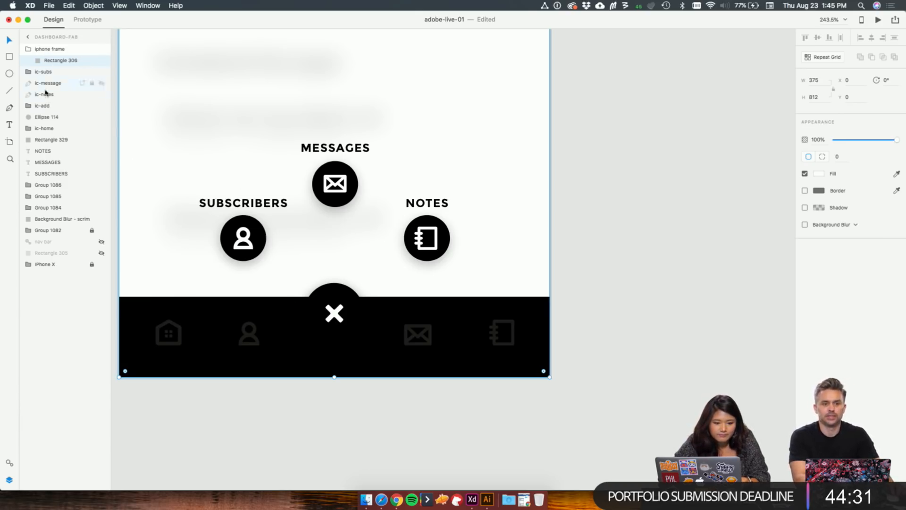
click(101, 117)
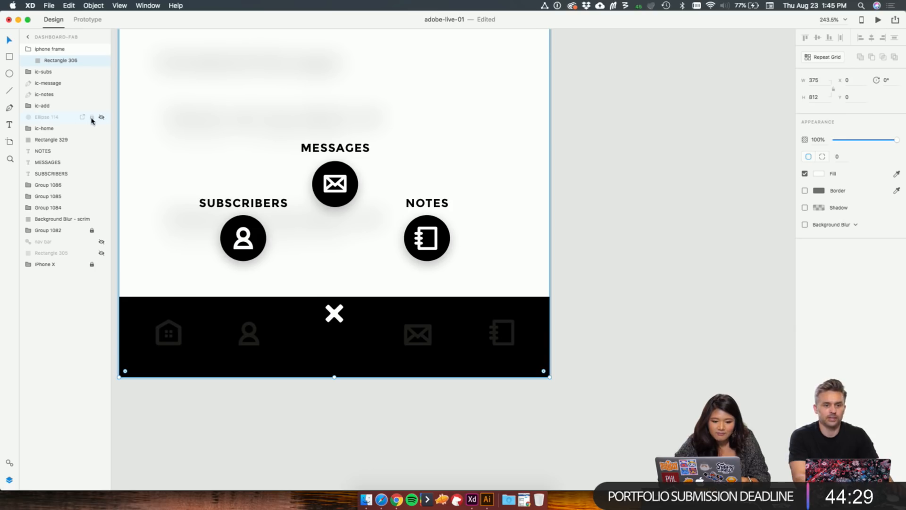
click(57, 117)
click(101, 117)
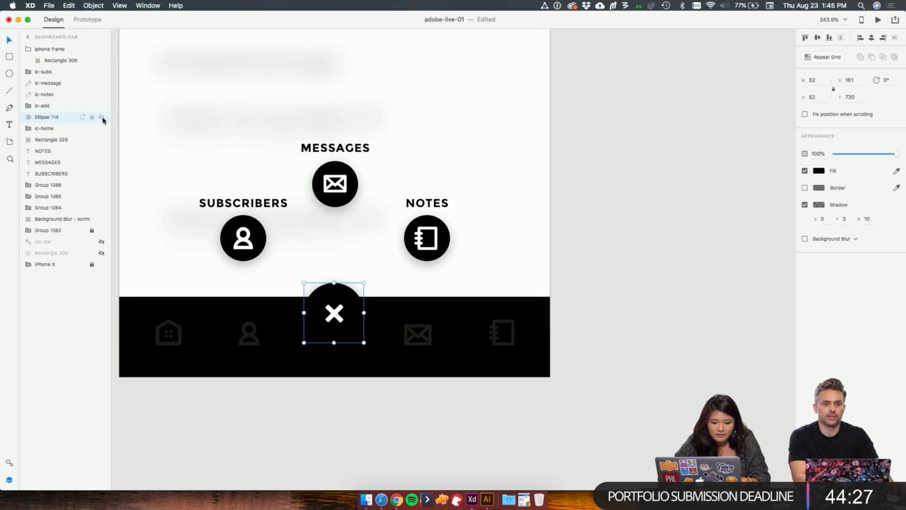
click(820, 171)
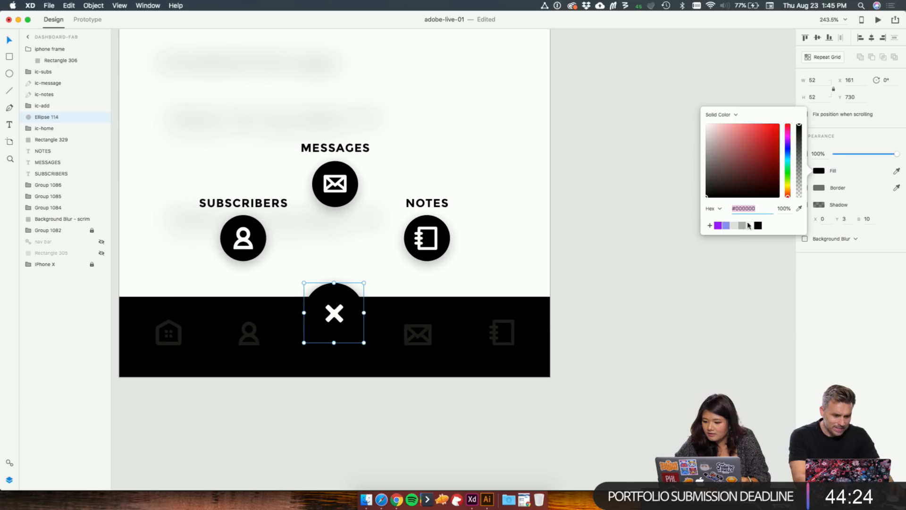
click(719, 226)
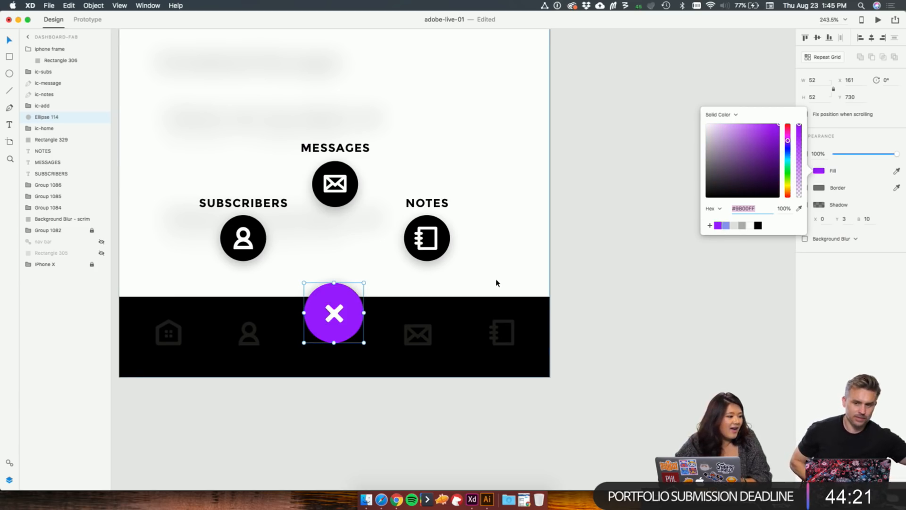
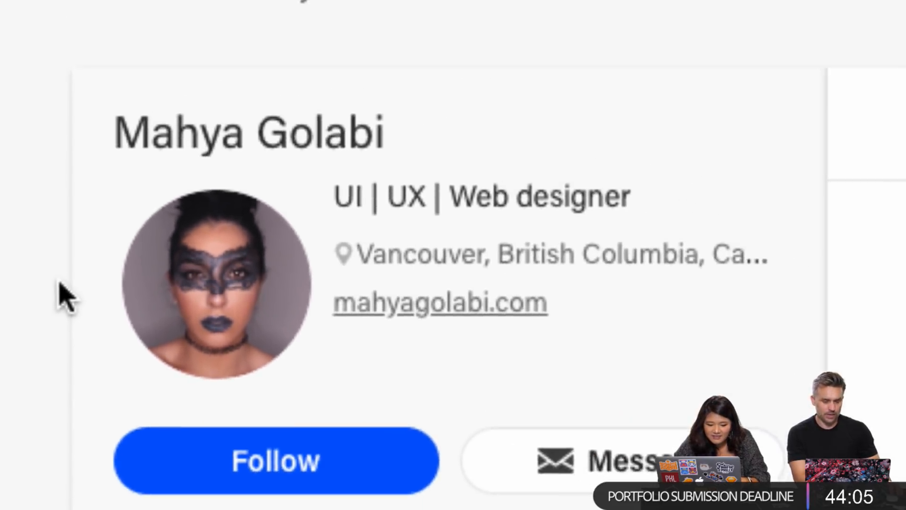
Step: Switch to the web designer's online profile and follow it
click(207, 237)
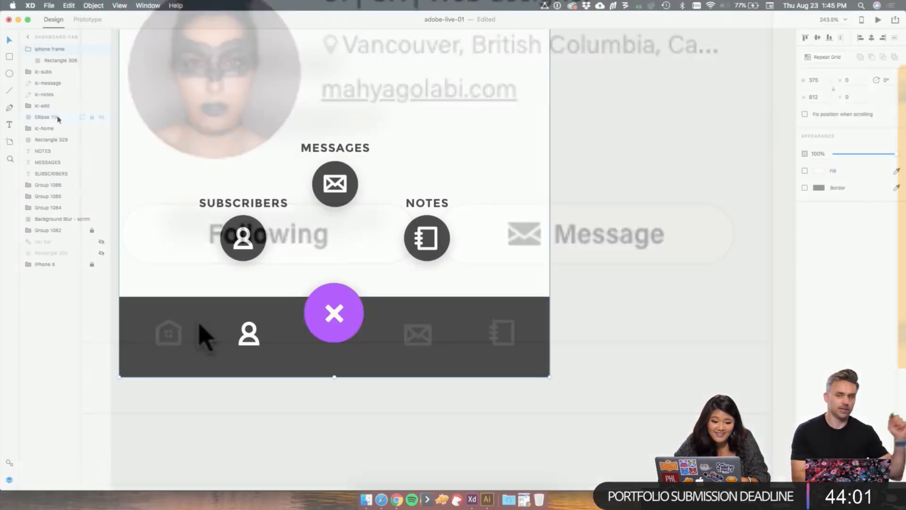
Step: Set both the fill and the border of the navigation bar's home icon to white (#FFFFFF)
click(821, 173)
click(750, 225)
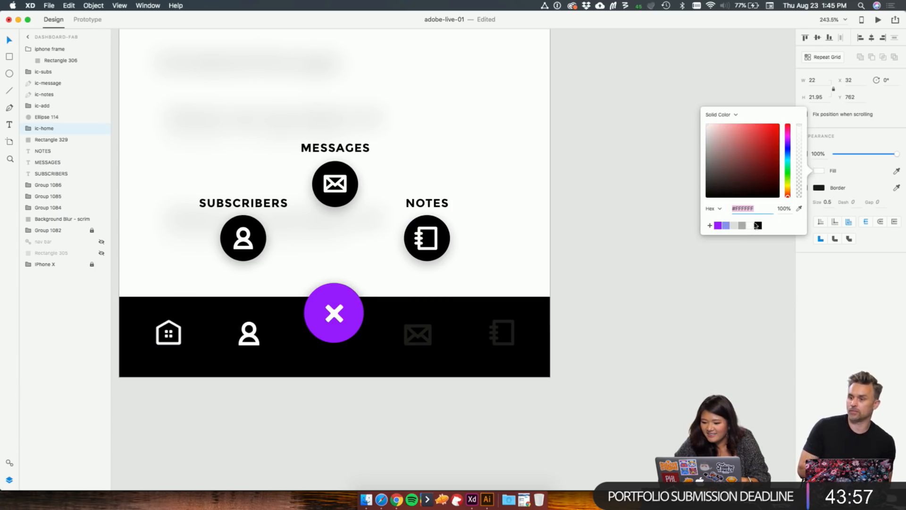
click(820, 189)
click(750, 236)
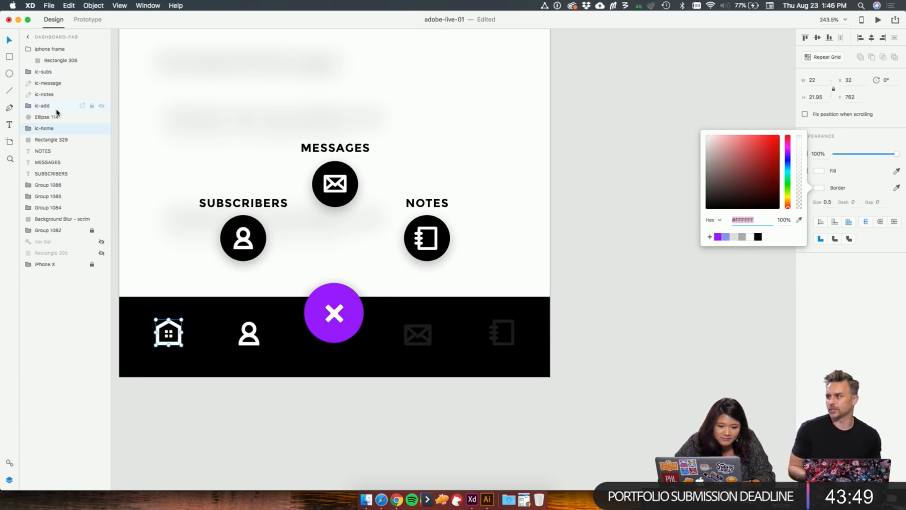
Step: Set the fill of the navigation bar's message and notes icons to white
click(56, 83)
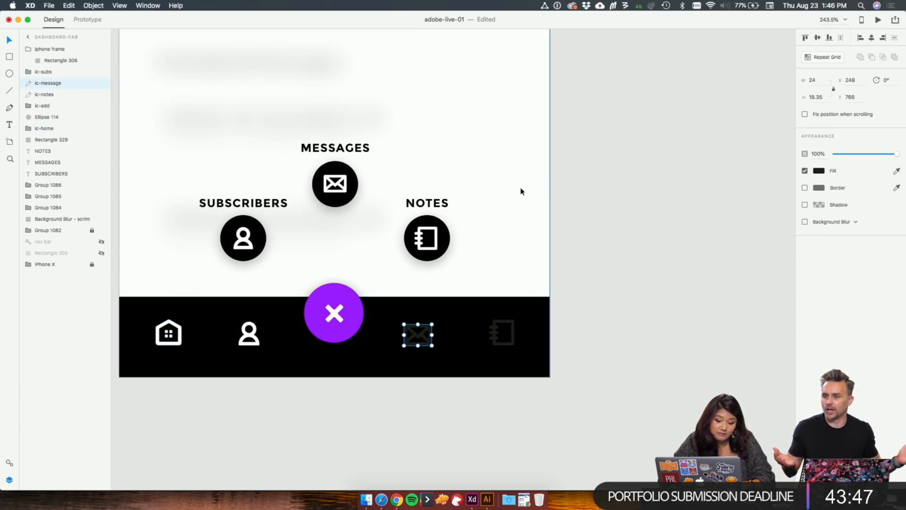
click(820, 172)
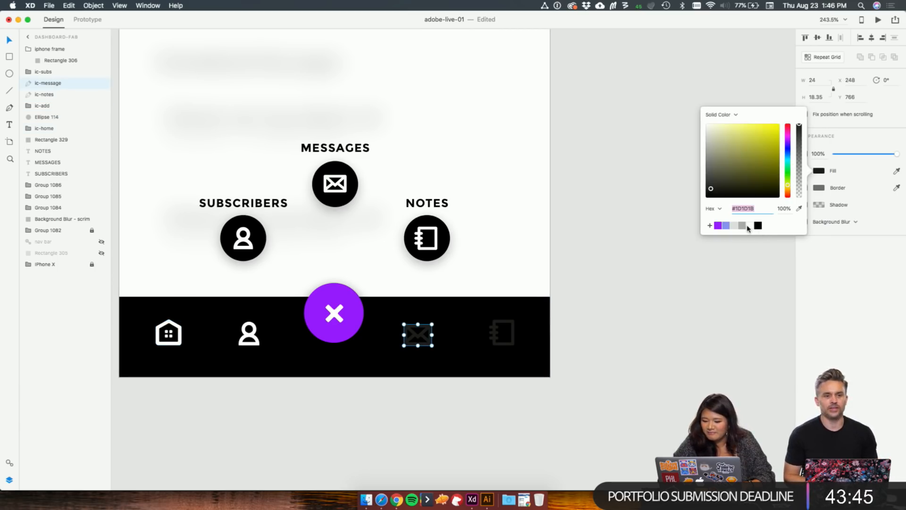
click(748, 226)
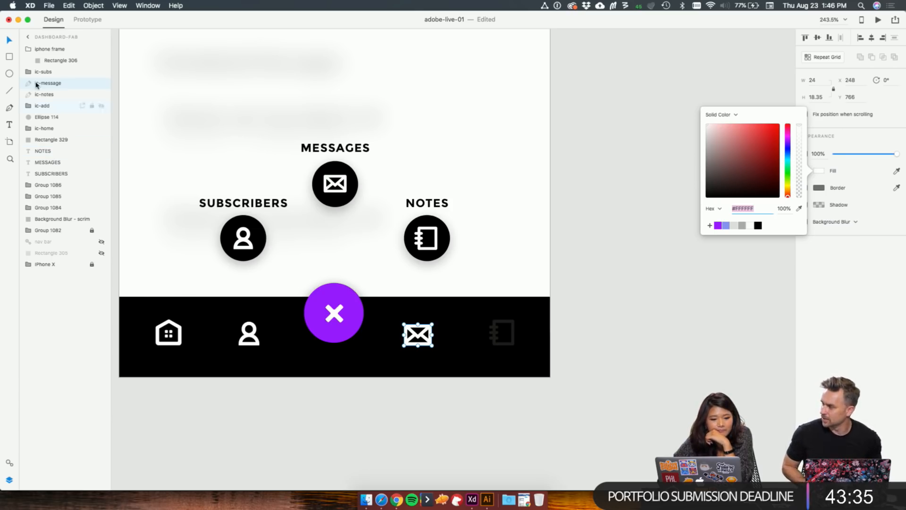
click(52, 153)
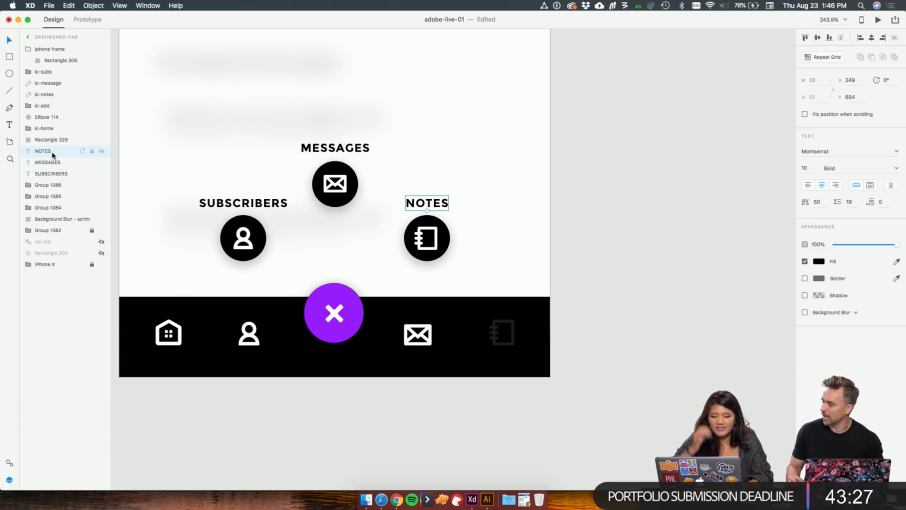
click(45, 95)
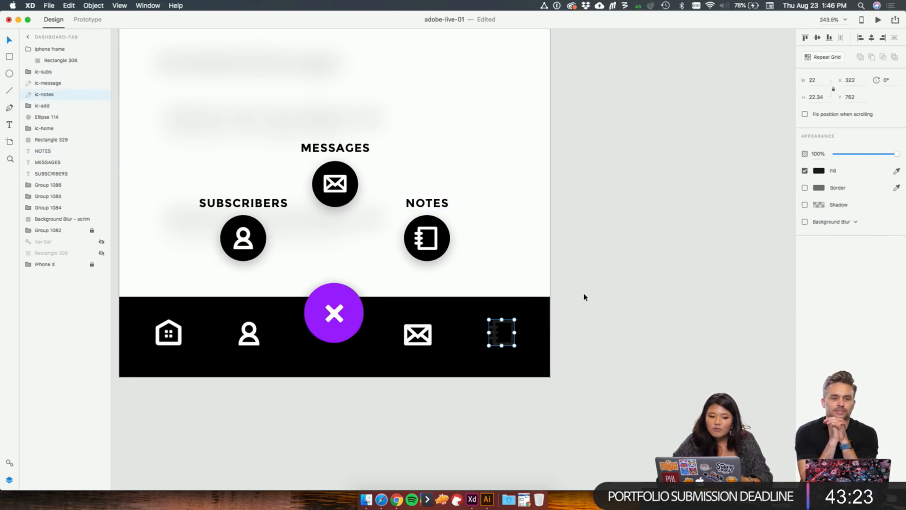
click(820, 172)
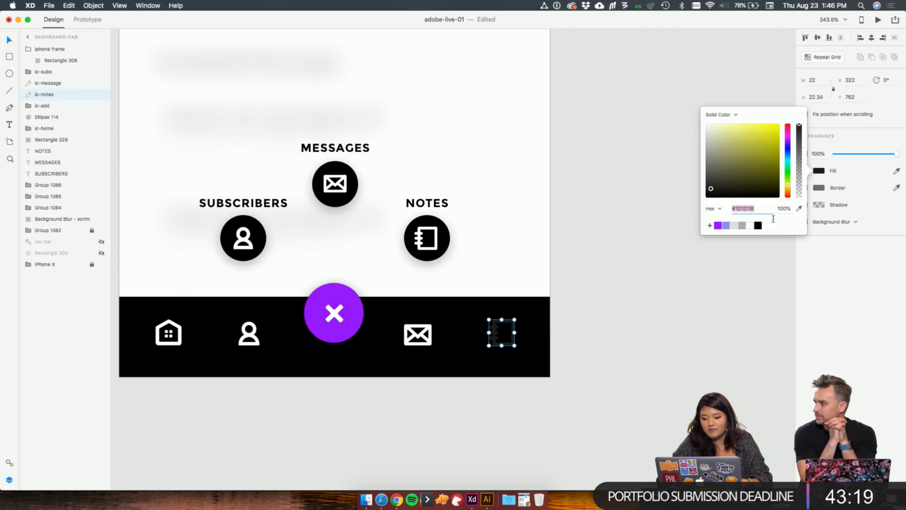
click(750, 226)
click(624, 345)
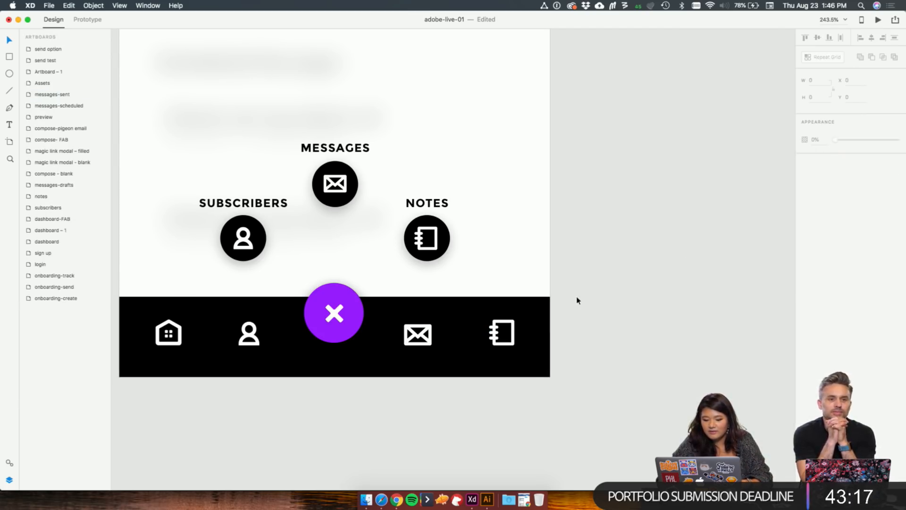
Step: Lock and hide the iphone frame group on the dashboard-FAB artboard
click(448, 242)
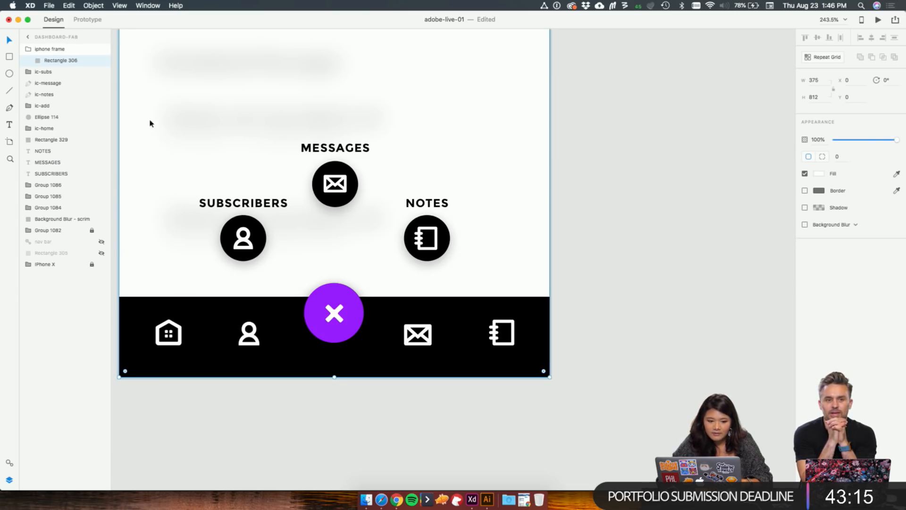
scroll(188, 107, up, 5)
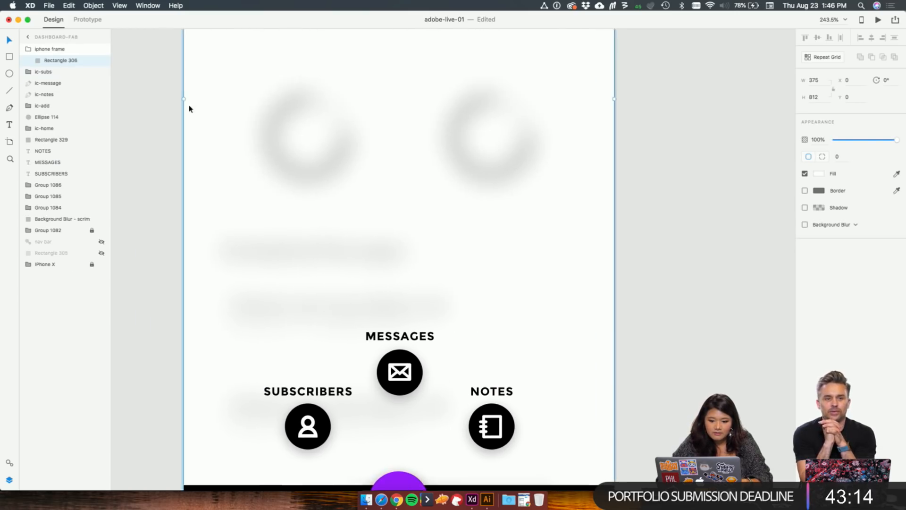
click(92, 50)
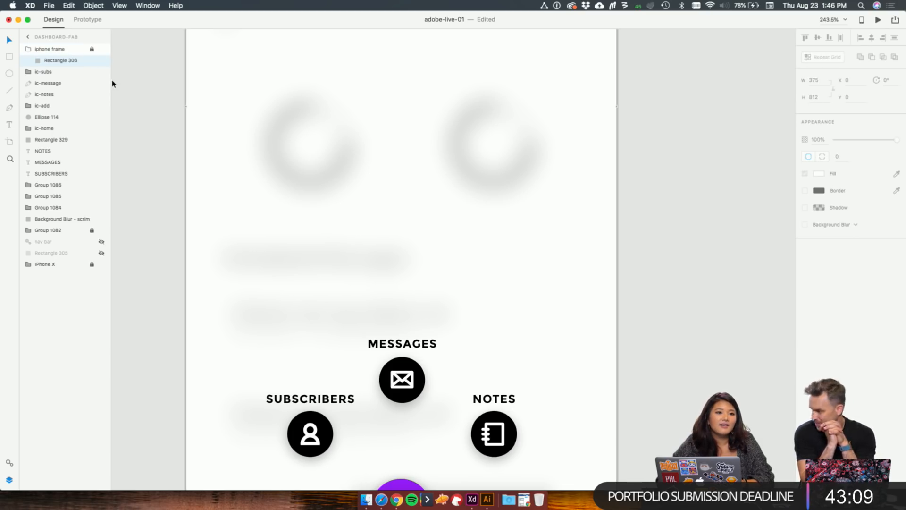
scroll(265, 150, down, 4)
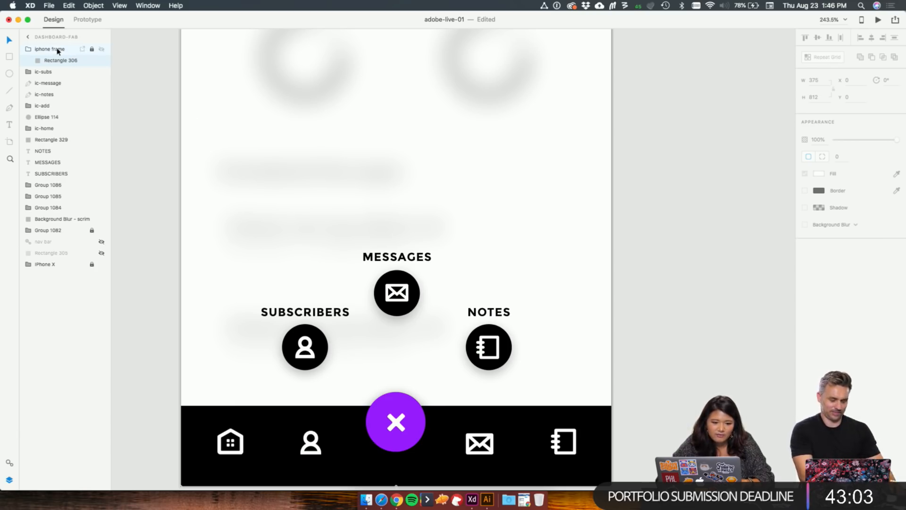
click(101, 49)
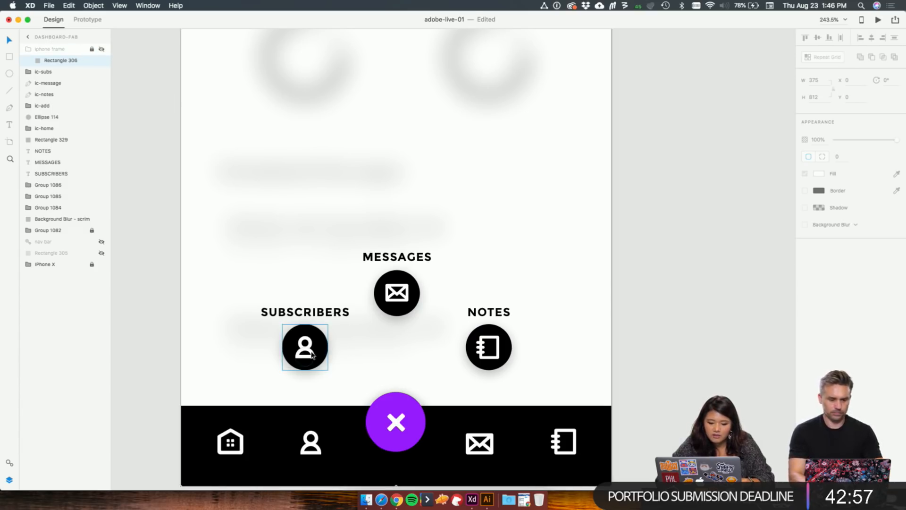
Step: Fill the circles behind the Messages, Notes and Subscribers icons with the saved purple colour
double_click(397, 309)
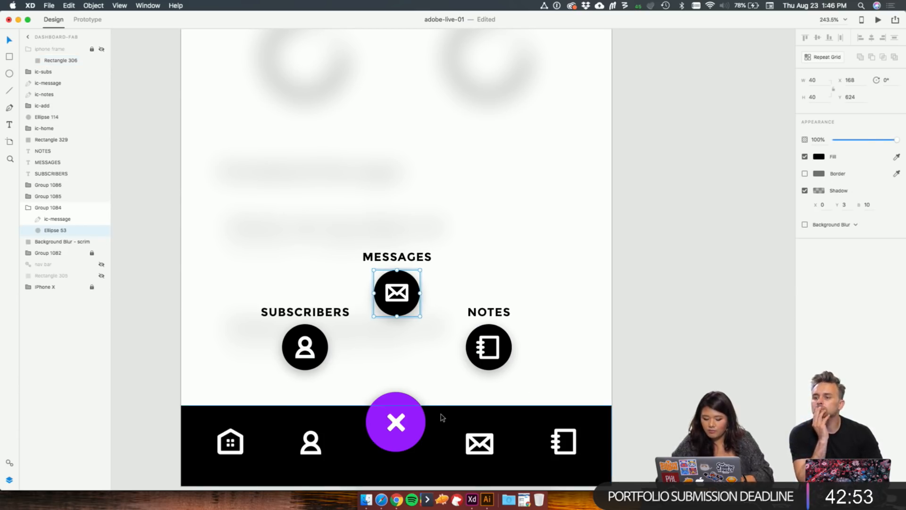
click(819, 157)
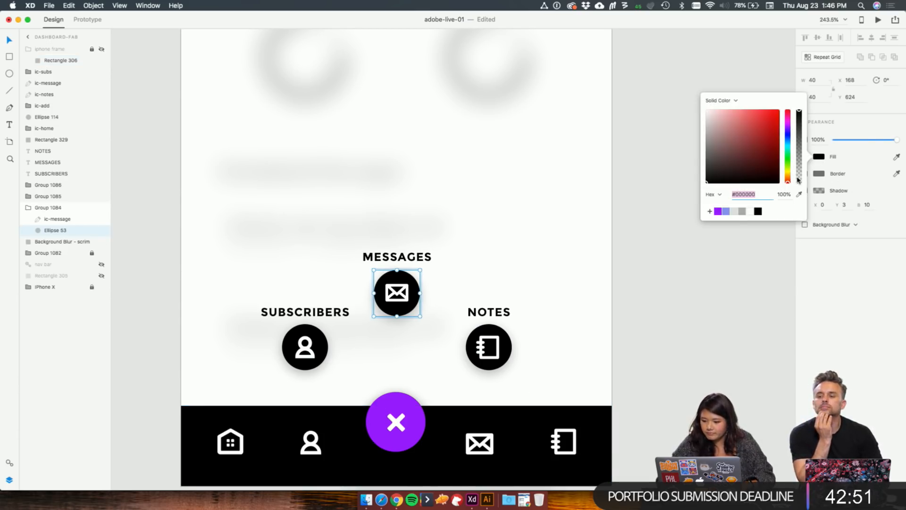
click(718, 212)
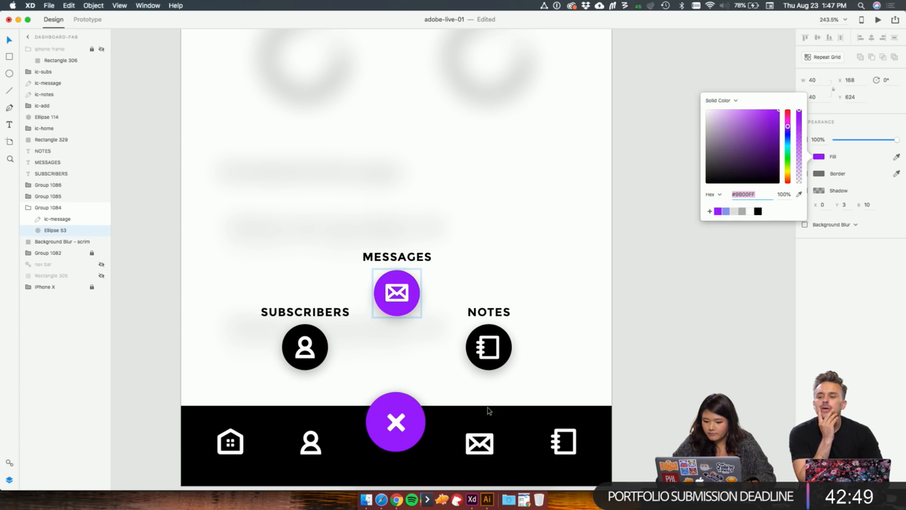
click(495, 369)
click(819, 157)
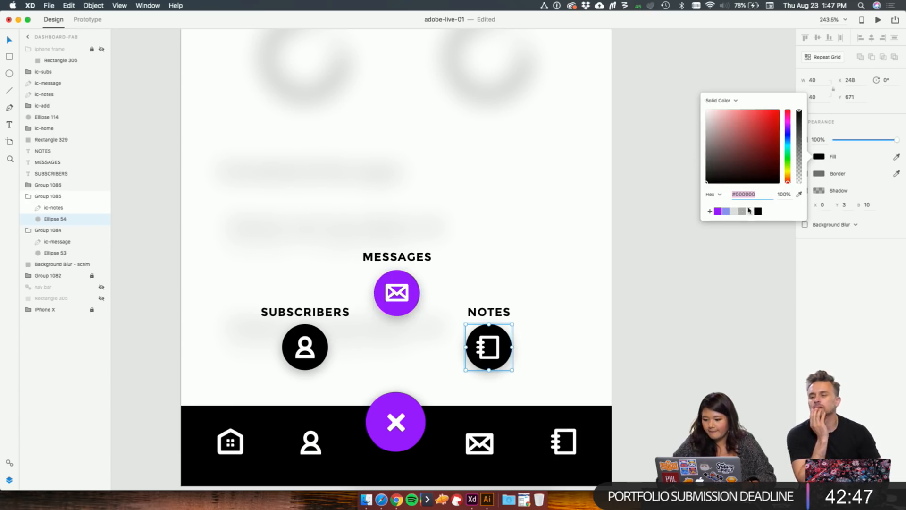
click(718, 212)
click(314, 355)
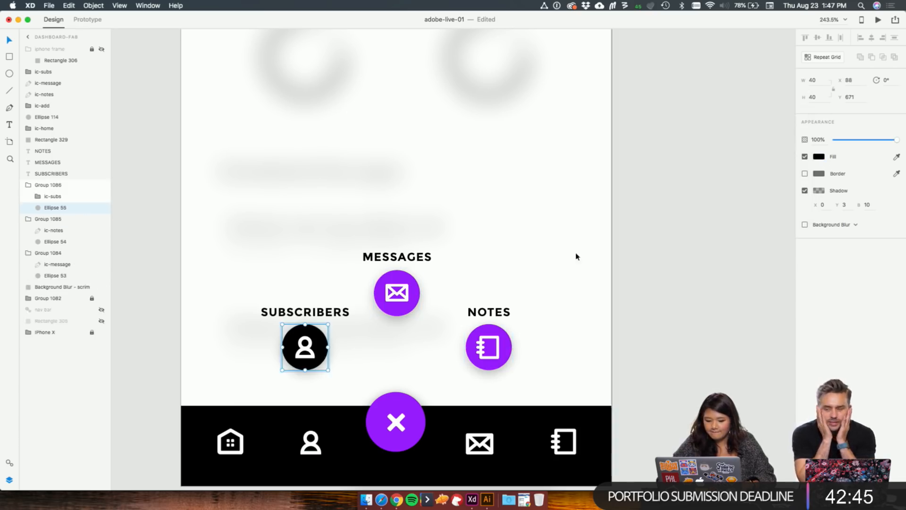
click(820, 158)
click(718, 212)
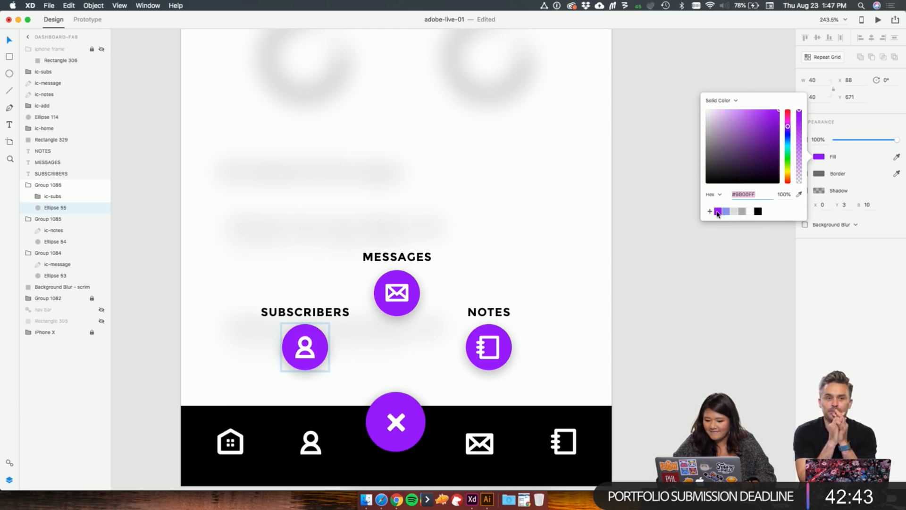
click(713, 349)
scroll(713, 350, down, 10)
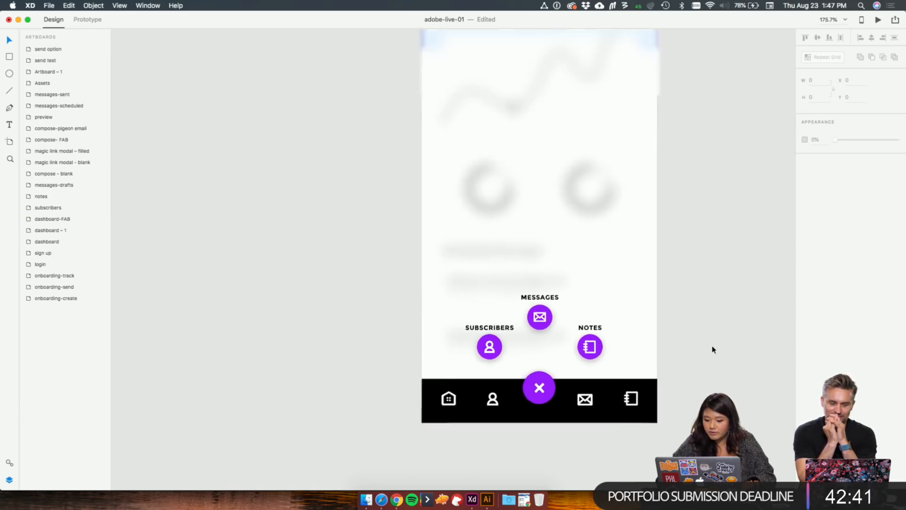
scroll(713, 349, right, 8)
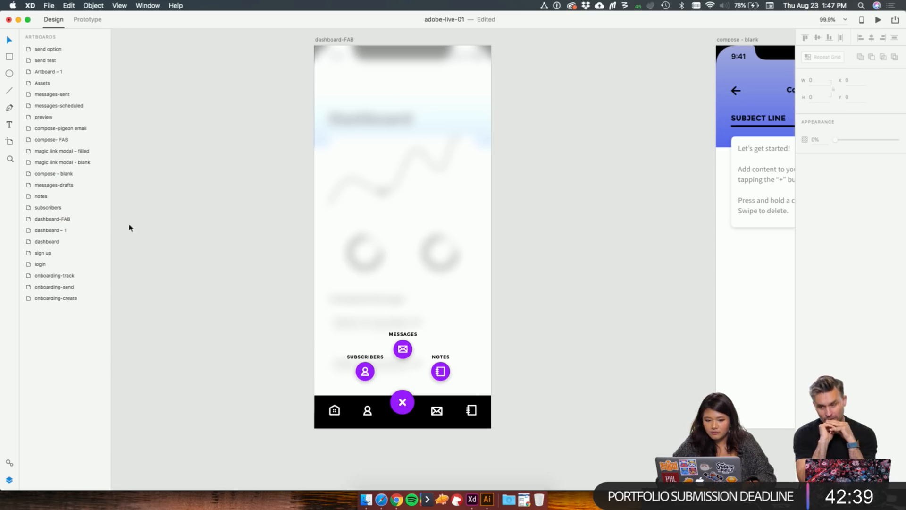
scroll(258, 225, down, 5)
scroll(220, 225, up, 5)
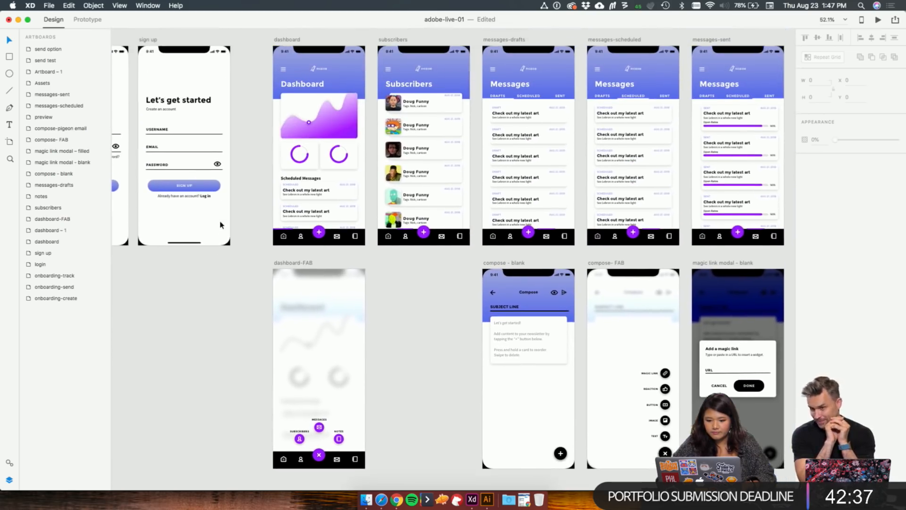
Step: Fill the circle of the plus button on the compose - blank artboard with the saved purple colour
scroll(385, 317, down, 3)
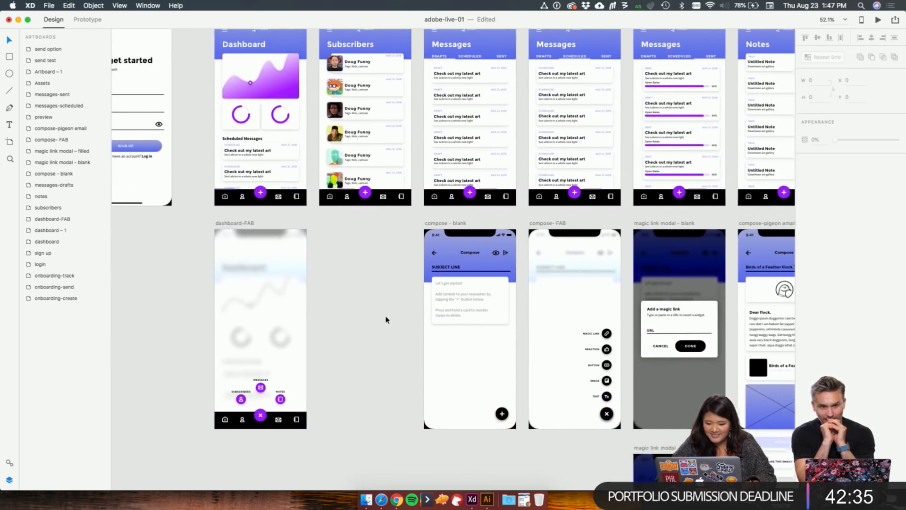
scroll(386, 318, up, 4)
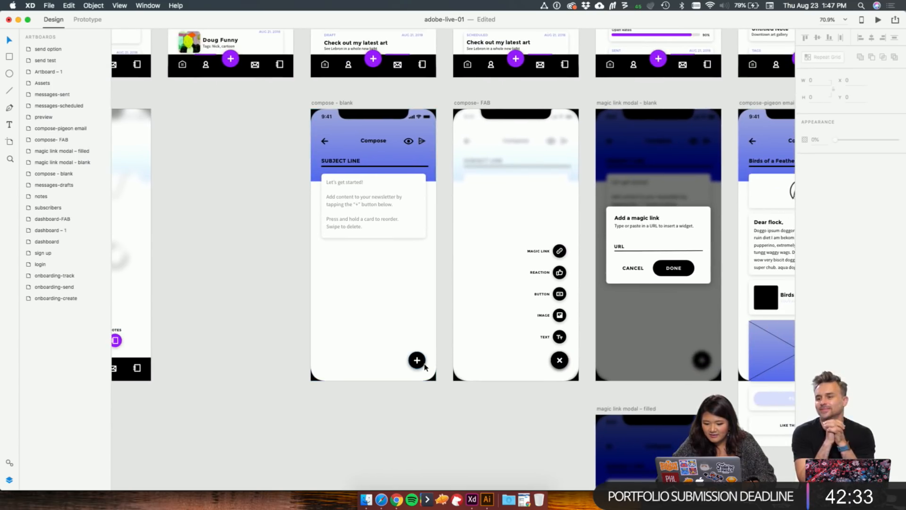
double_click(416, 361)
click(819, 156)
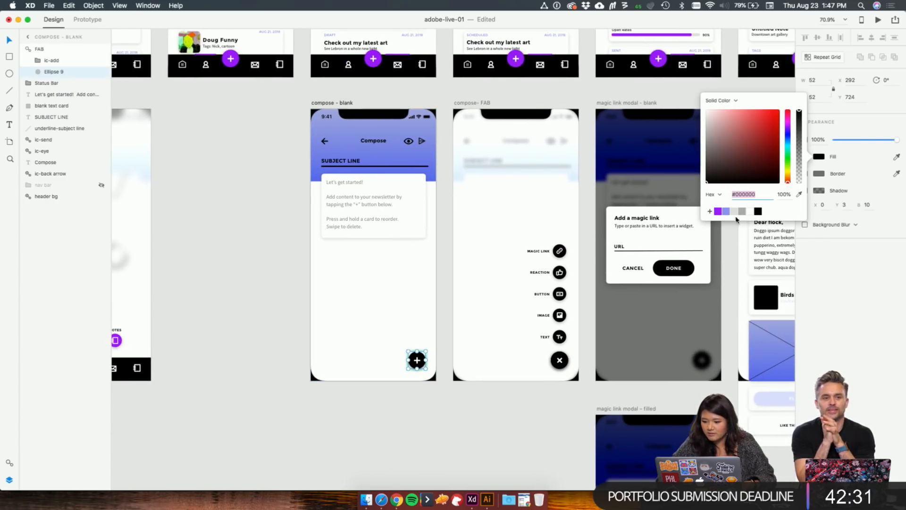
click(718, 211)
Step: Set the subject line's underline border and the SUBJECT LINE text fill to white (#FFFFFF) on the compose - blank artboard
scroll(447, 360, up, 4)
scroll(447, 360, up, 5)
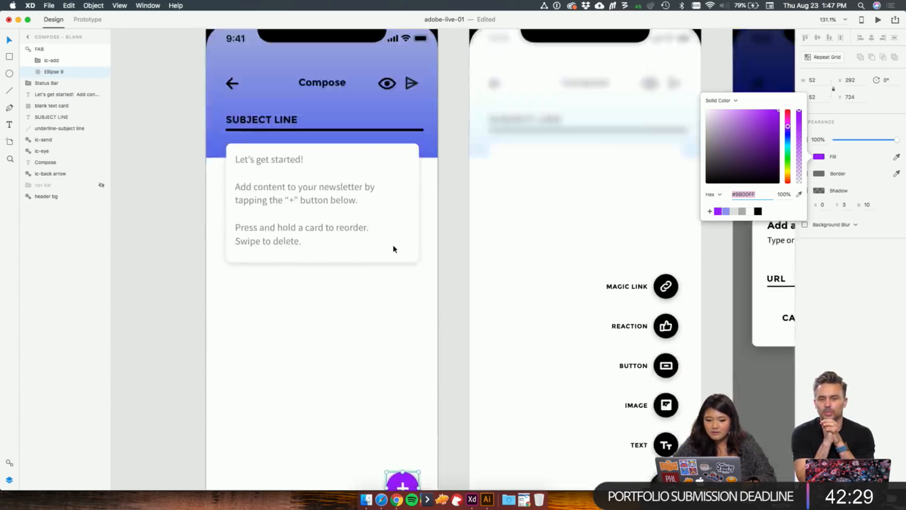
click(399, 176)
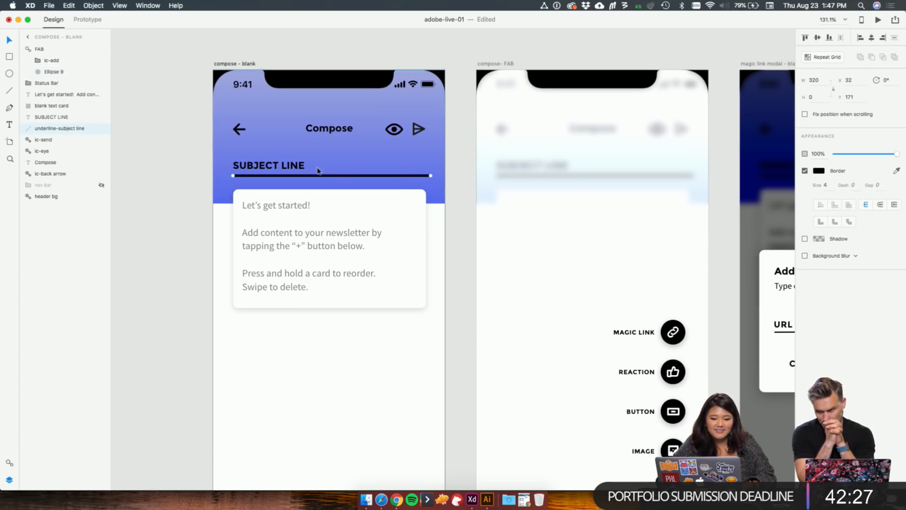
click(821, 172)
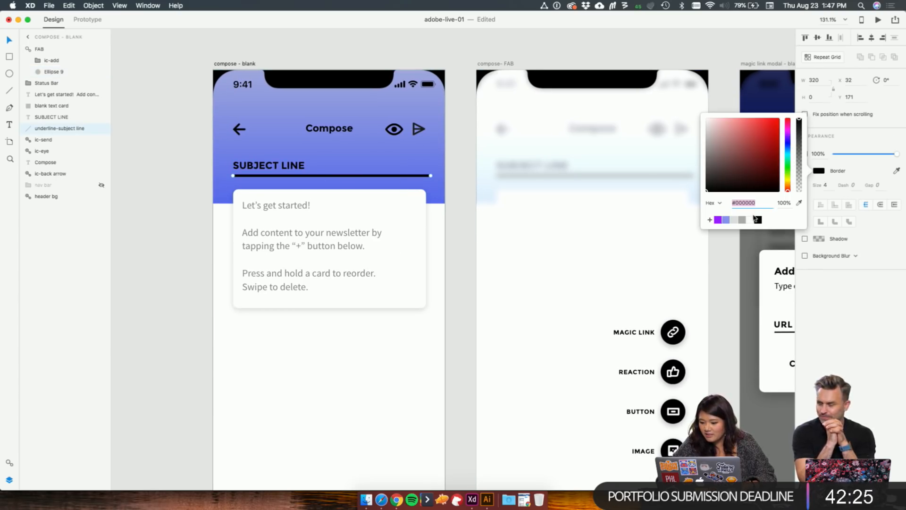
click(735, 220)
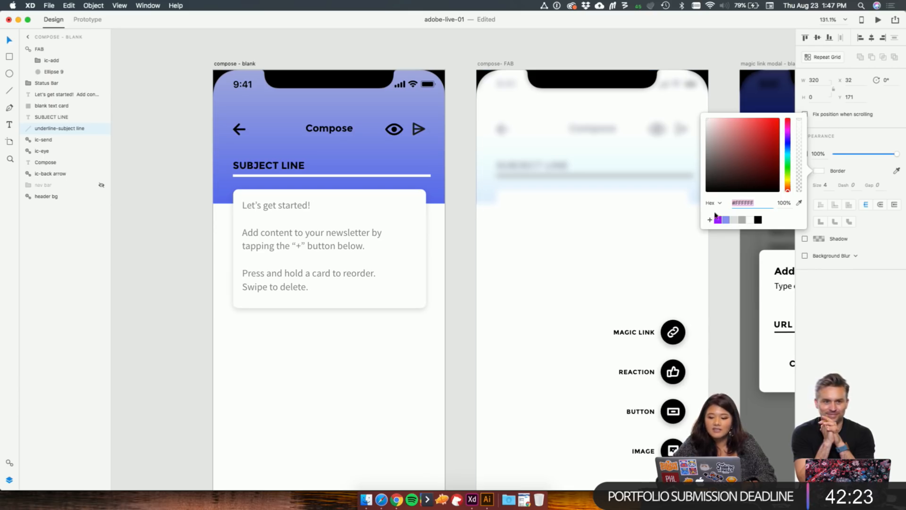
click(275, 168)
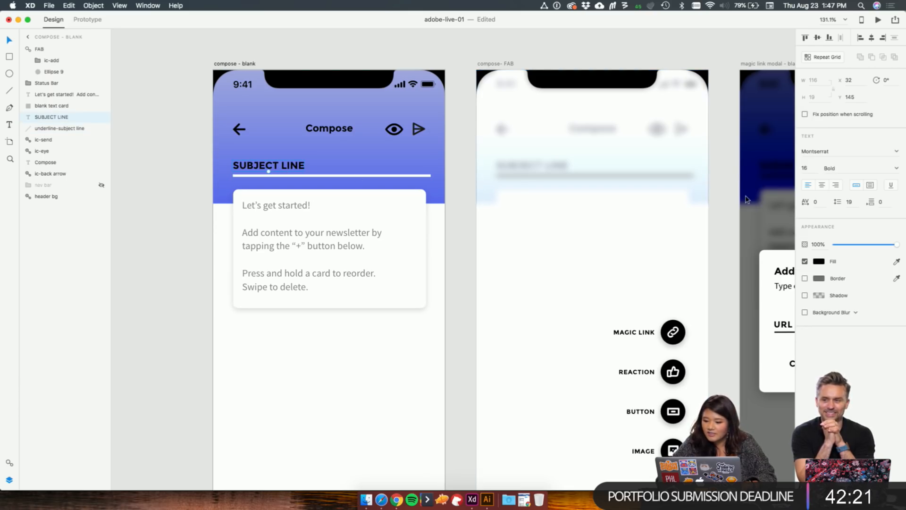
click(819, 261)
click(750, 310)
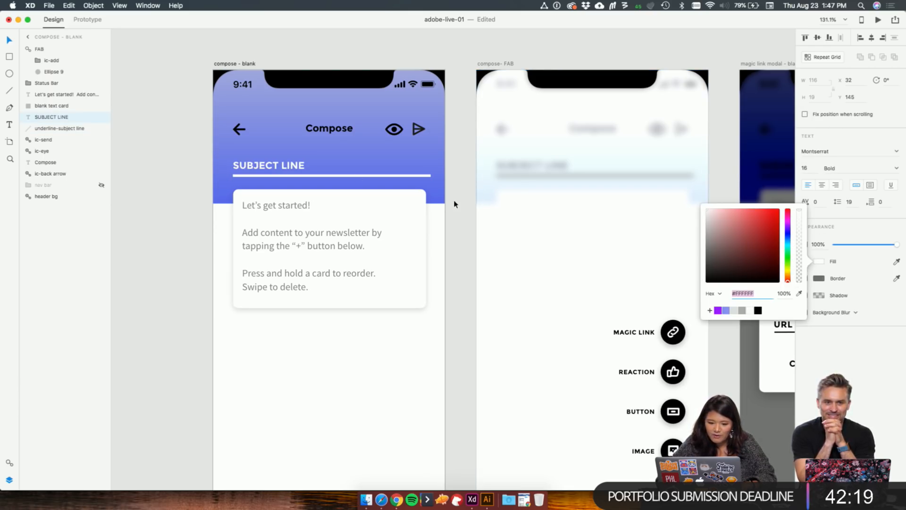
Step: Set the fill of the send icon in the compose - blank header to white
scroll(419, 134, up, 5)
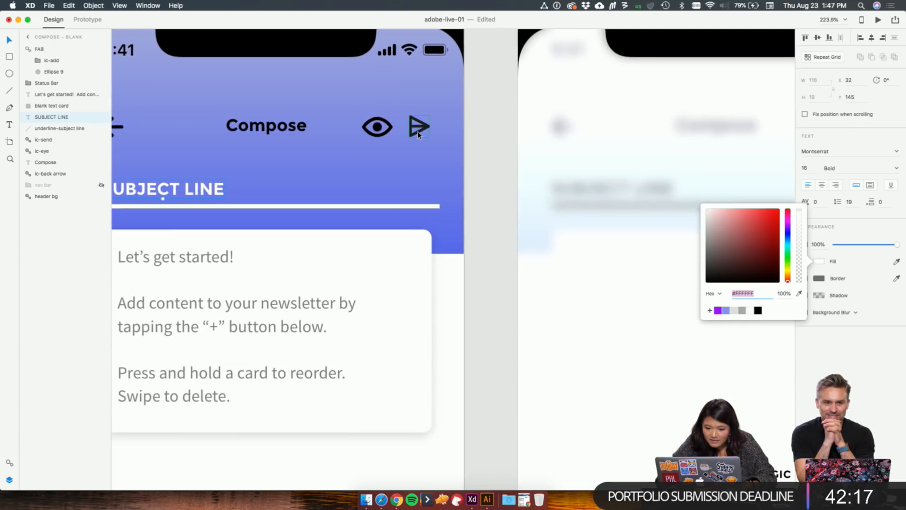
click(419, 128)
click(819, 171)
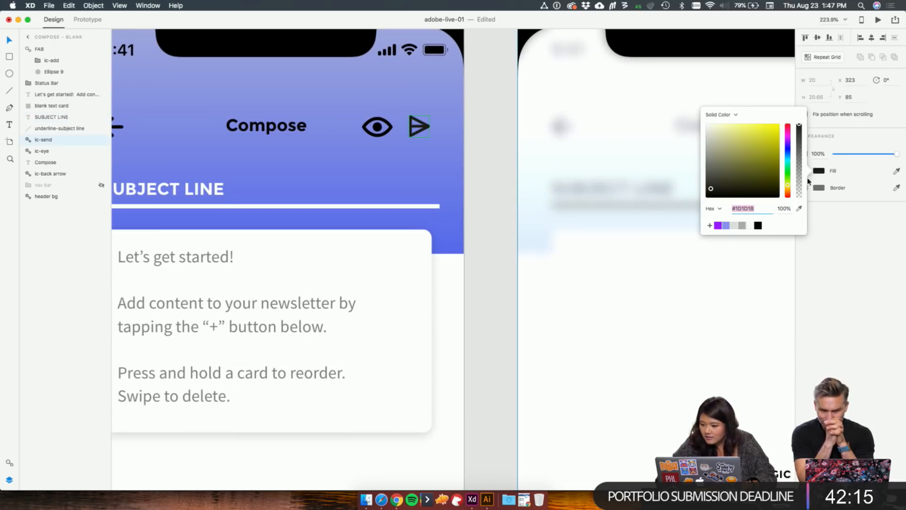
click(751, 226)
Step: Set both the fill and the border of the header's eye icon to white (#FFFFFF)
click(377, 126)
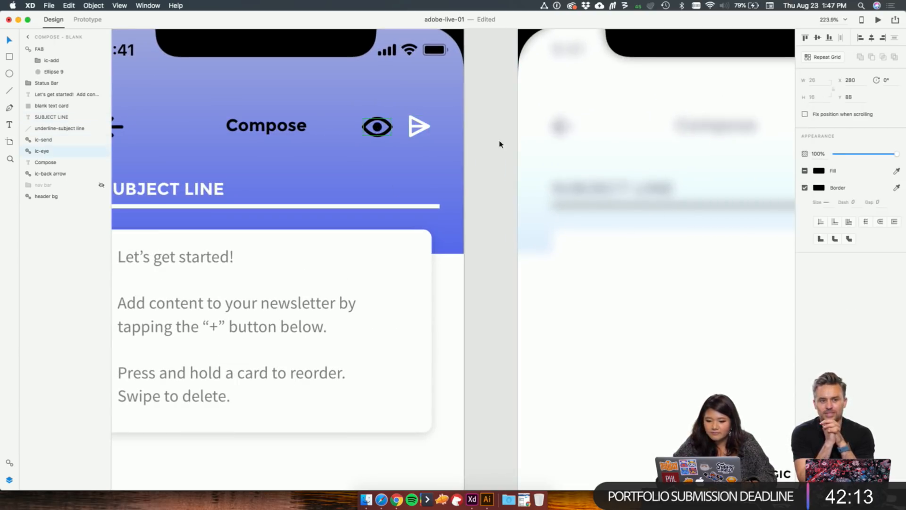
click(819, 171)
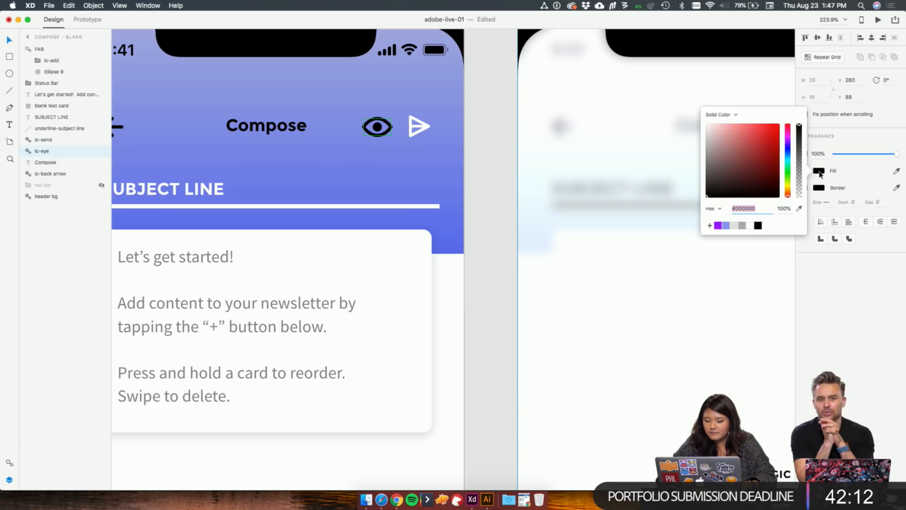
click(751, 226)
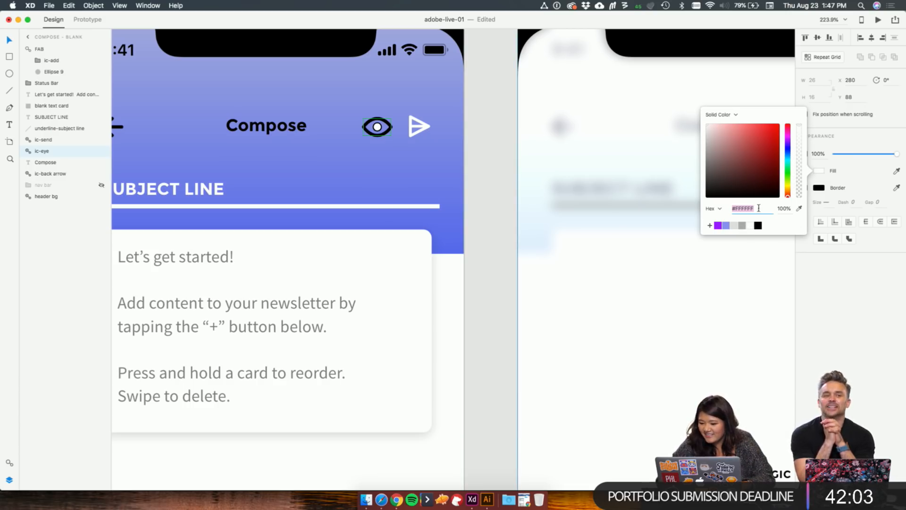
click(393, 166)
click(376, 126)
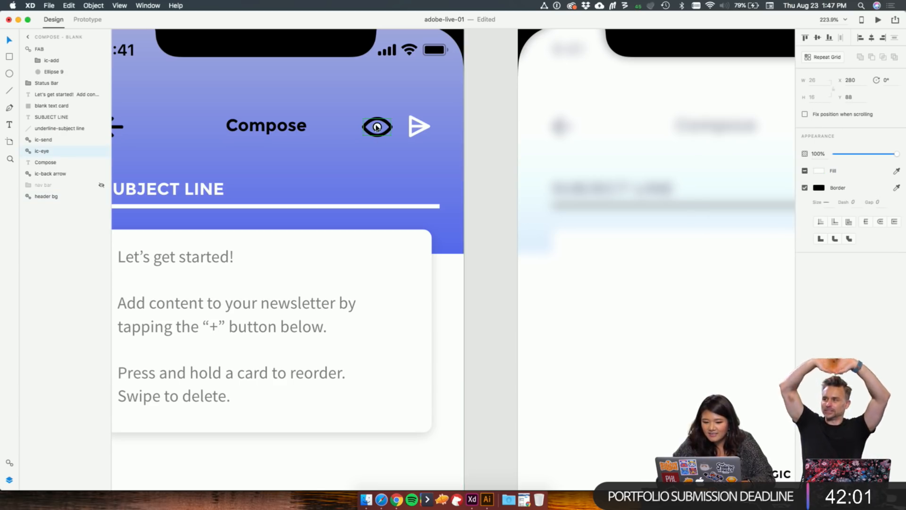
click(819, 188)
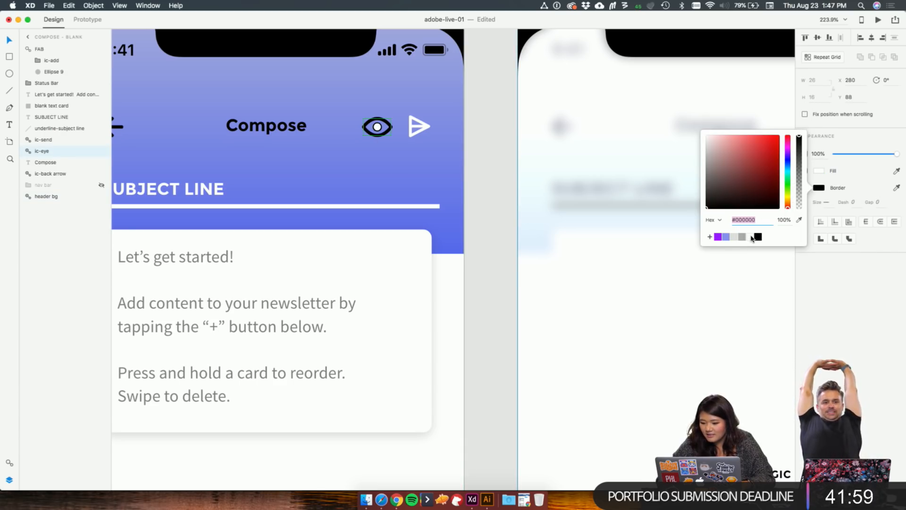
click(751, 238)
Step: Set the Compose title's fill and the back arrow's border to white in the compose - blank header
scroll(295, 143, left, 4)
click(338, 130)
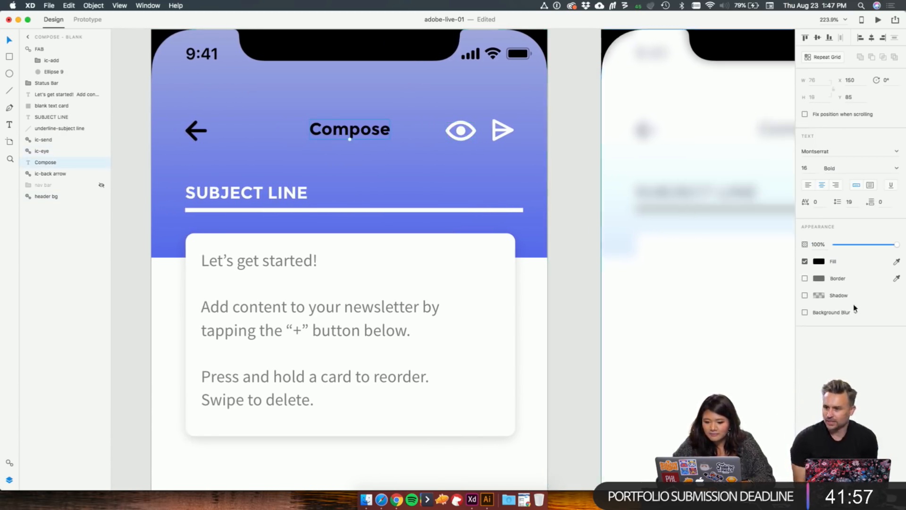
click(820, 262)
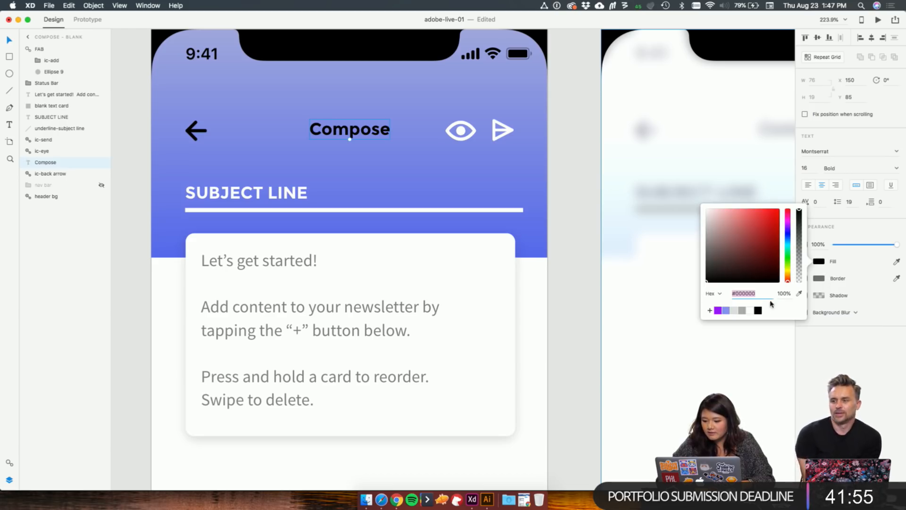
click(751, 310)
click(202, 137)
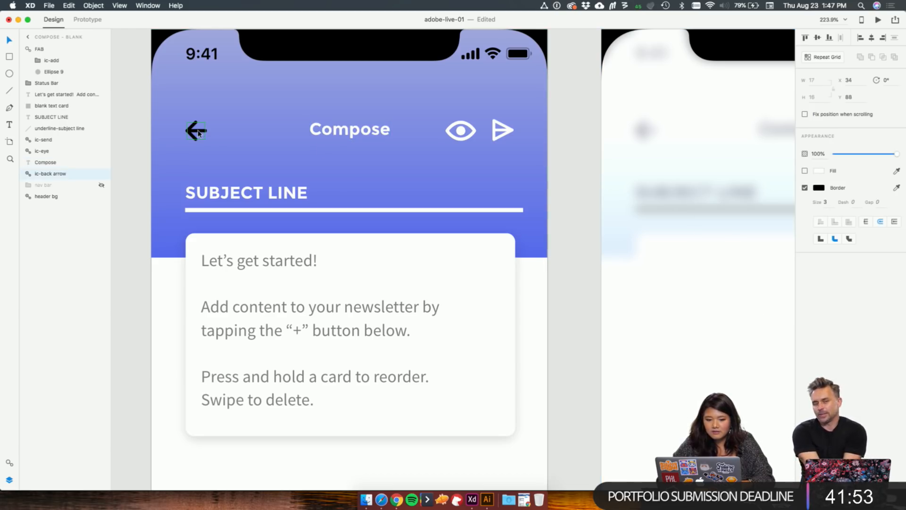
click(818, 188)
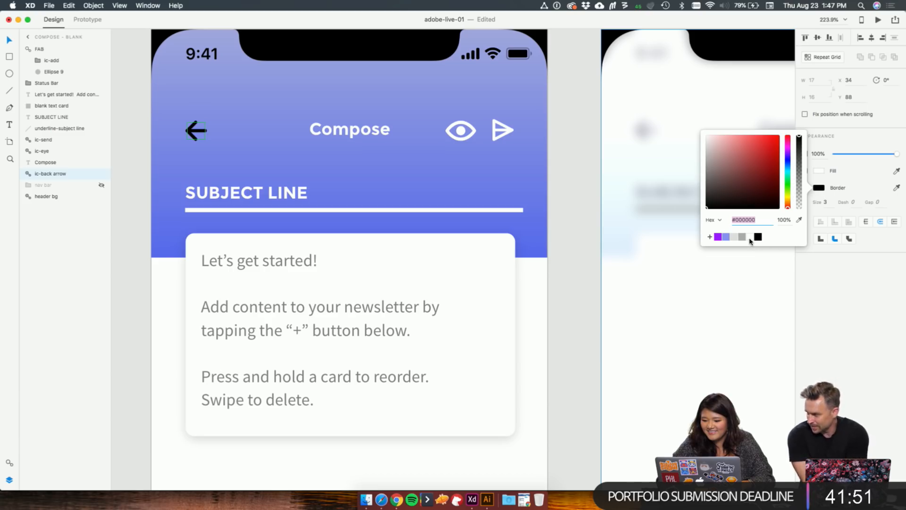
click(750, 238)
click(563, 287)
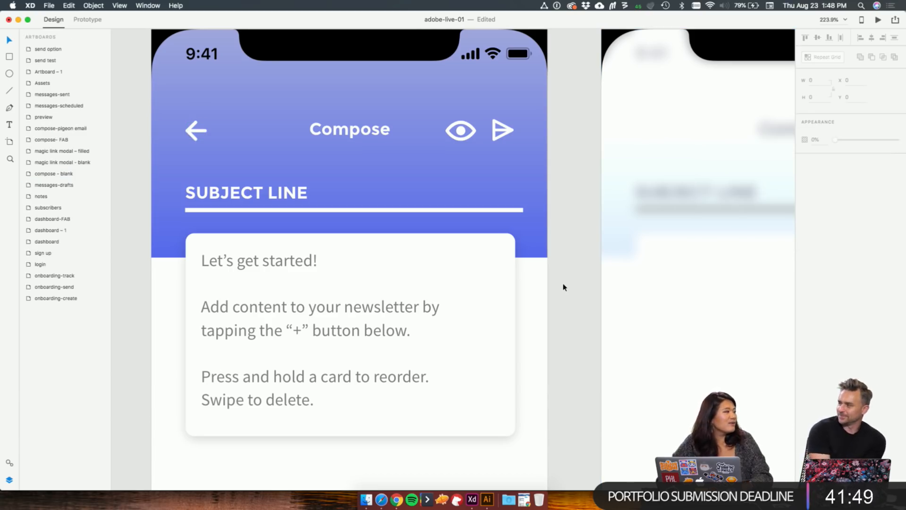
Step: Fill the five option circles and the close button's circle on the compose- FAB artboard with the saved purple colour
scroll(563, 287, down, 5)
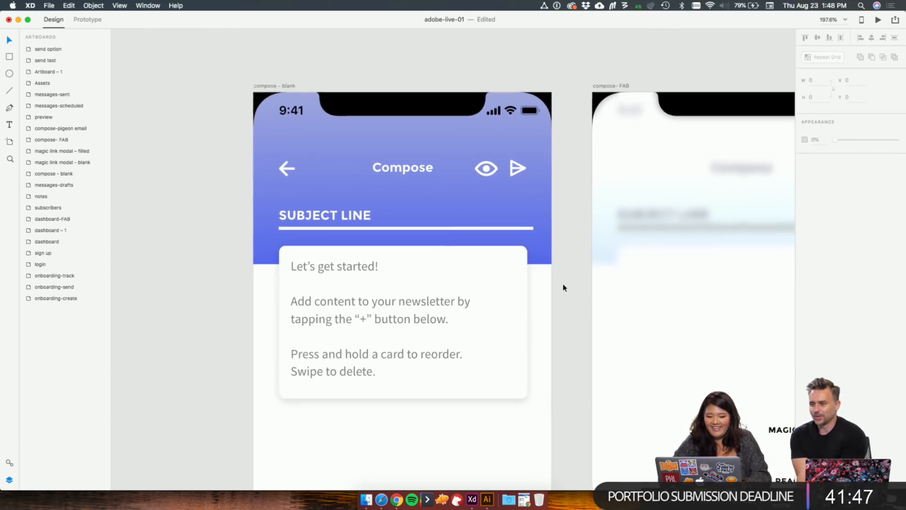
scroll(489, 284, down, 5)
scroll(490, 284, right, 6)
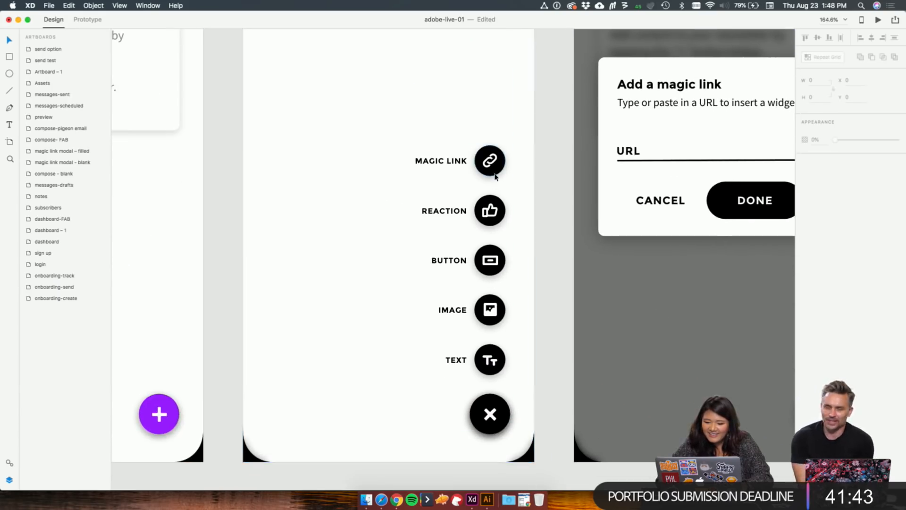
double_click(495, 174)
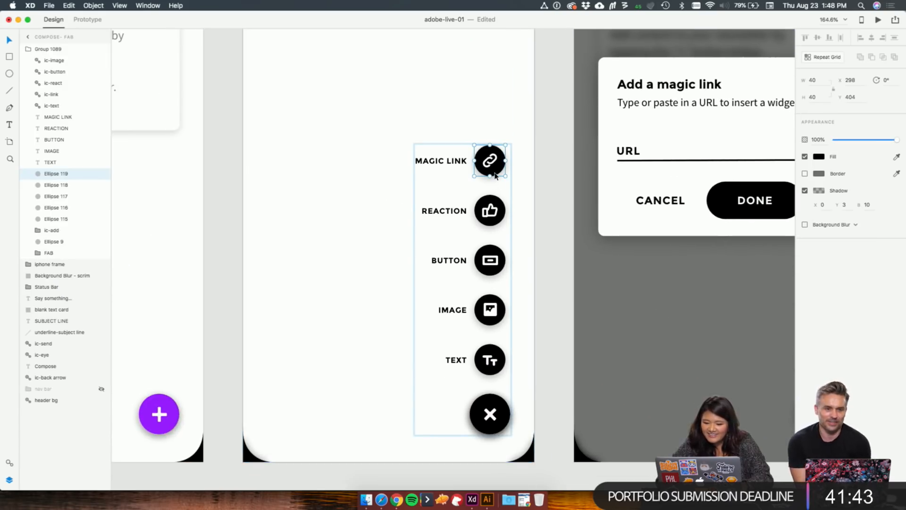
shift+click(501, 214)
shift+click(501, 263)
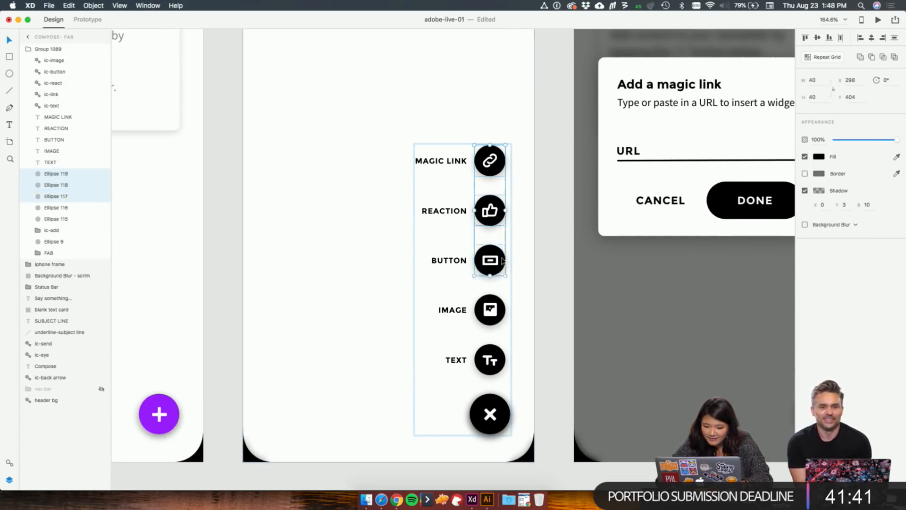
shift+click(502, 311)
shift+click(502, 359)
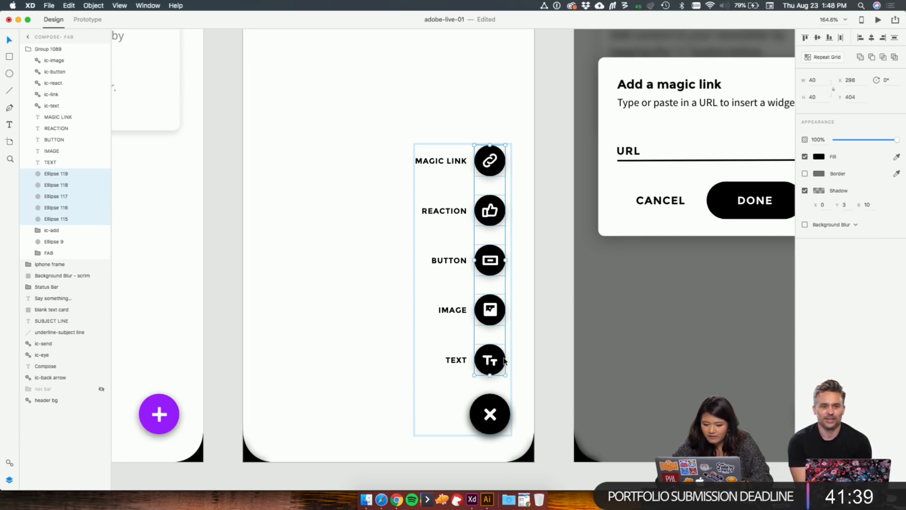
shift+click(506, 416)
click(820, 157)
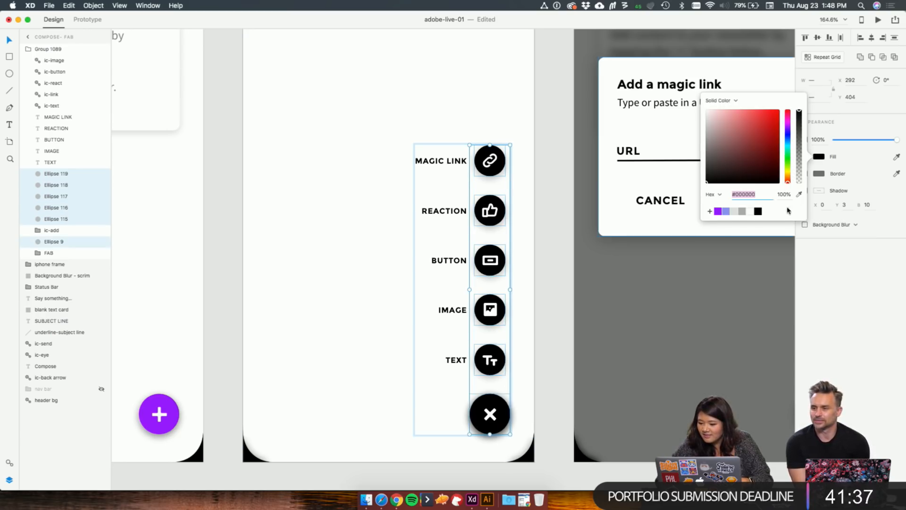
click(719, 211)
Step: Fill the DONE button's rectangle in the blank magic link modal with the saved purple colour
scroll(630, 378, right, 5)
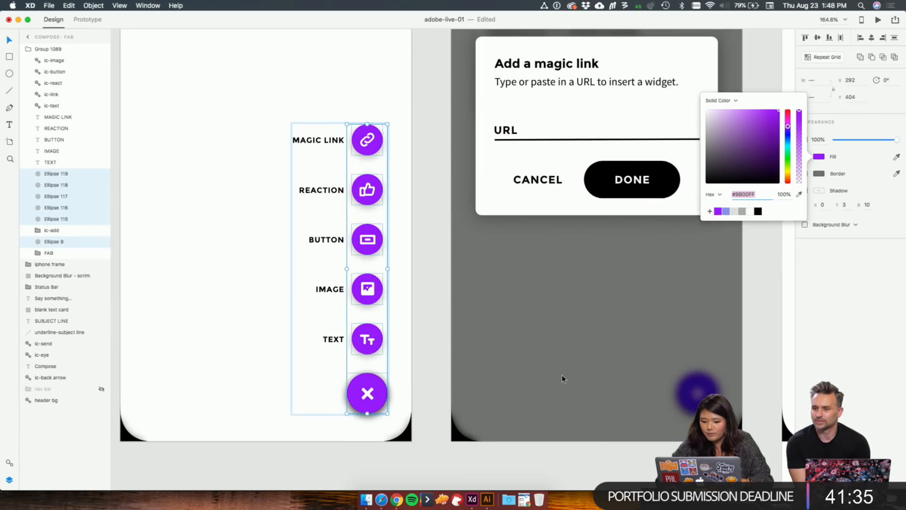
click(562, 375)
scroll(543, 242, right, 10)
super+click(564, 197)
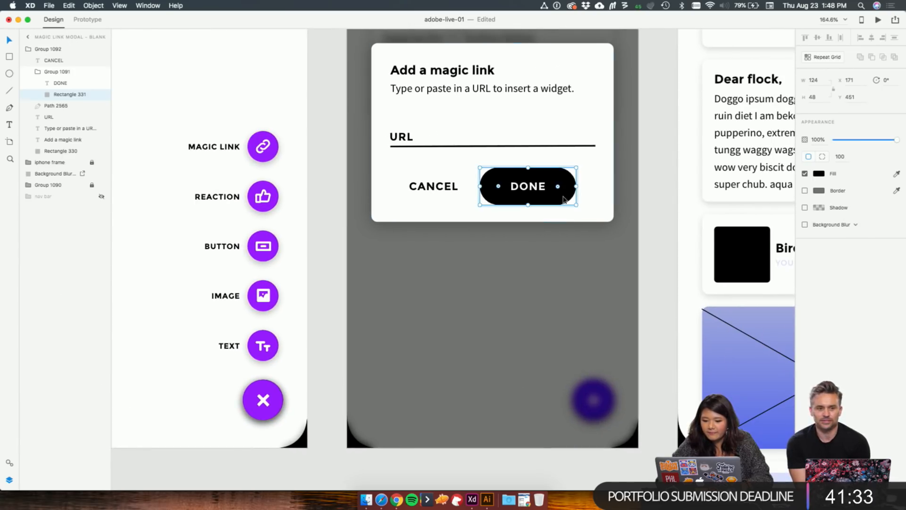
click(820, 174)
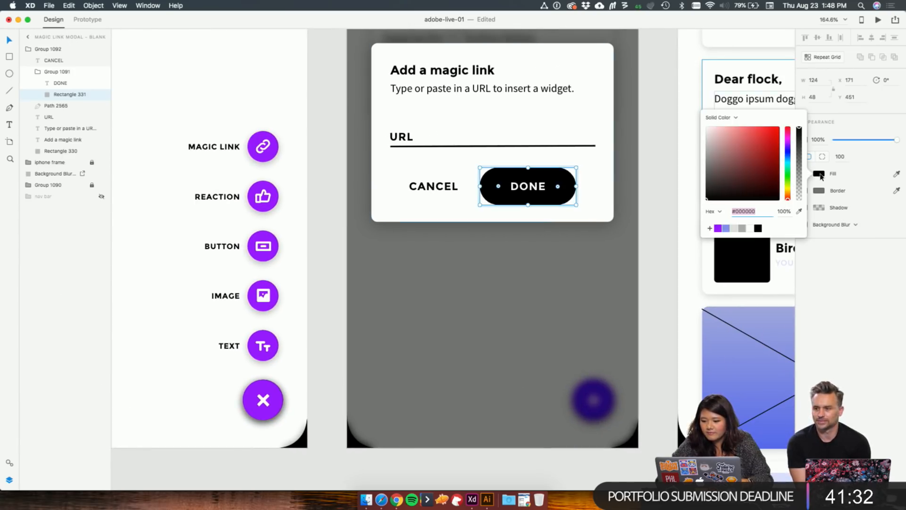
click(726, 229)
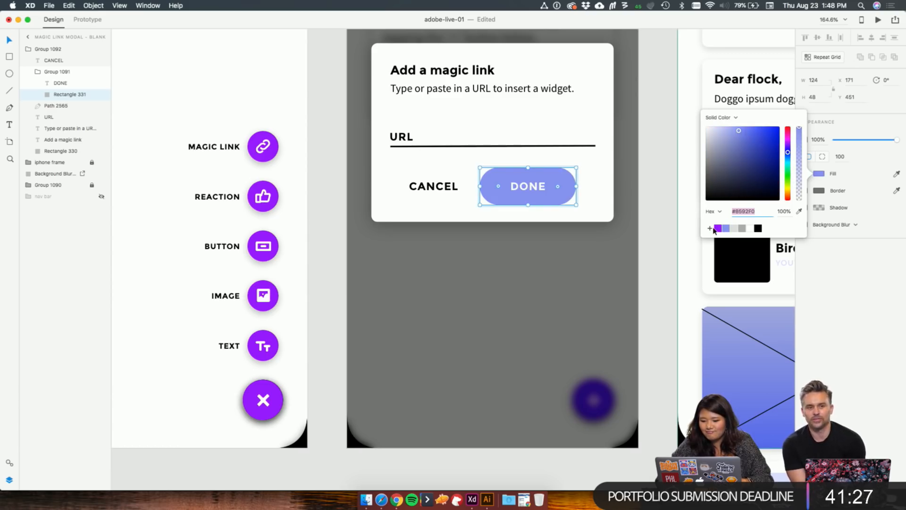
click(718, 229)
double_click(278, 400)
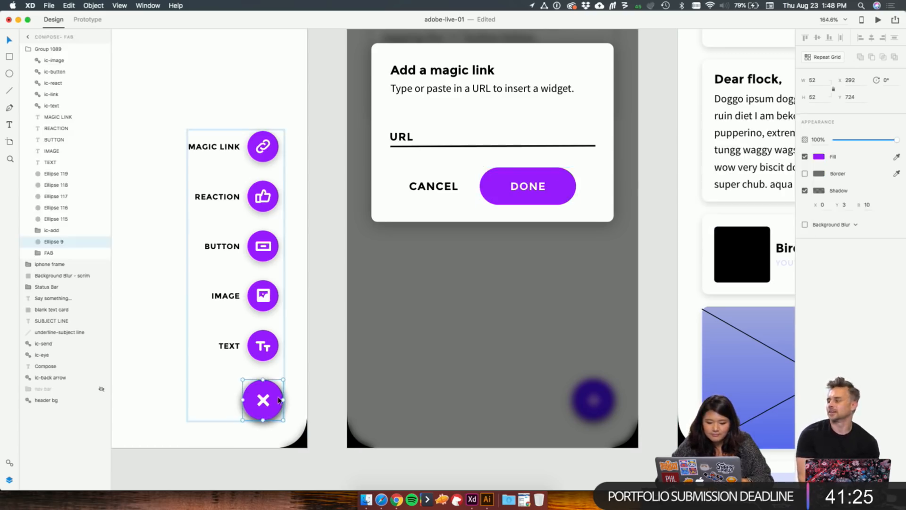
click(318, 352)
scroll(319, 355, down, 2)
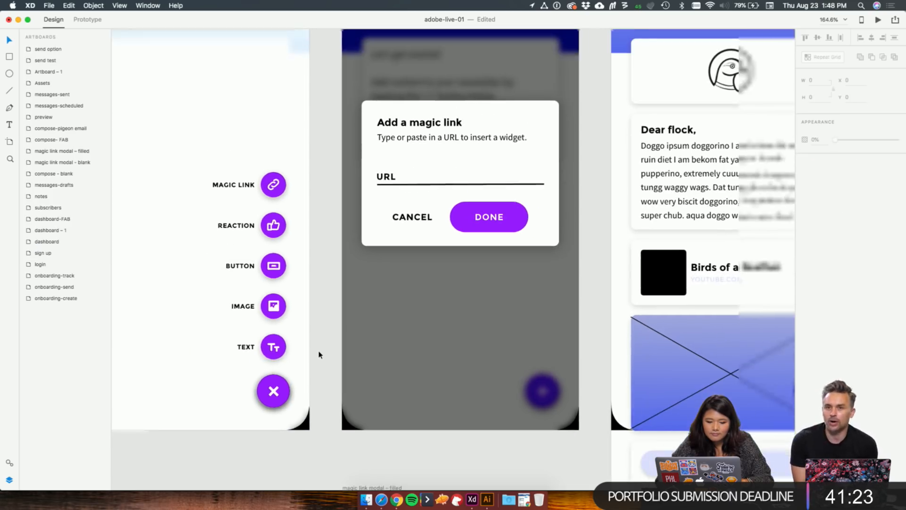
scroll(324, 358, left, 5)
scroll(324, 359, down, 1)
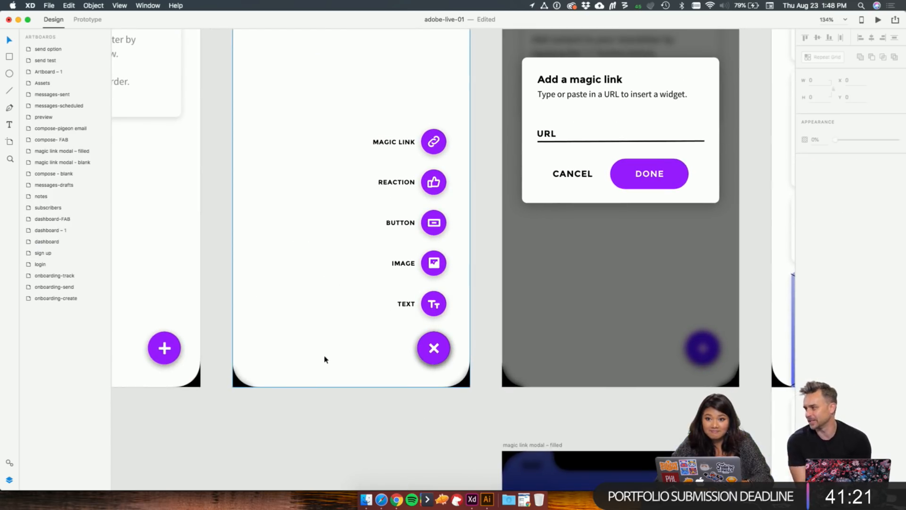
scroll(324, 359, right, 1)
scroll(324, 360, down, 1)
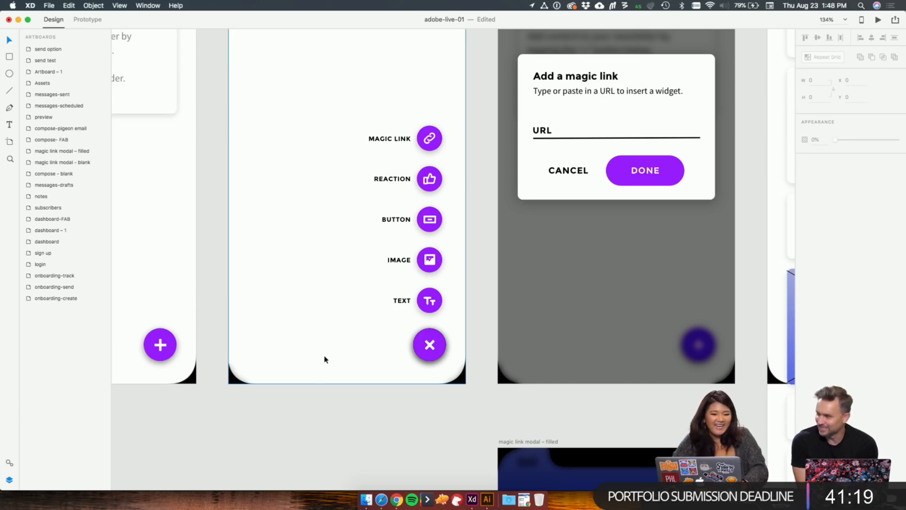
Step: Review the dashboard, compose, magic link, email and send artboards to compare their button colours and overall styling
scroll(362, 324, down, 5)
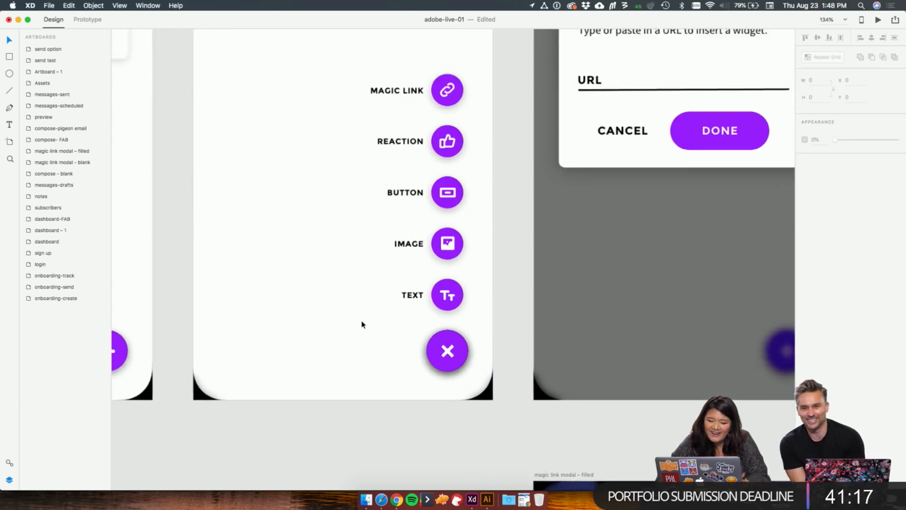
scroll(362, 323, left, 8)
scroll(362, 323, up, 2)
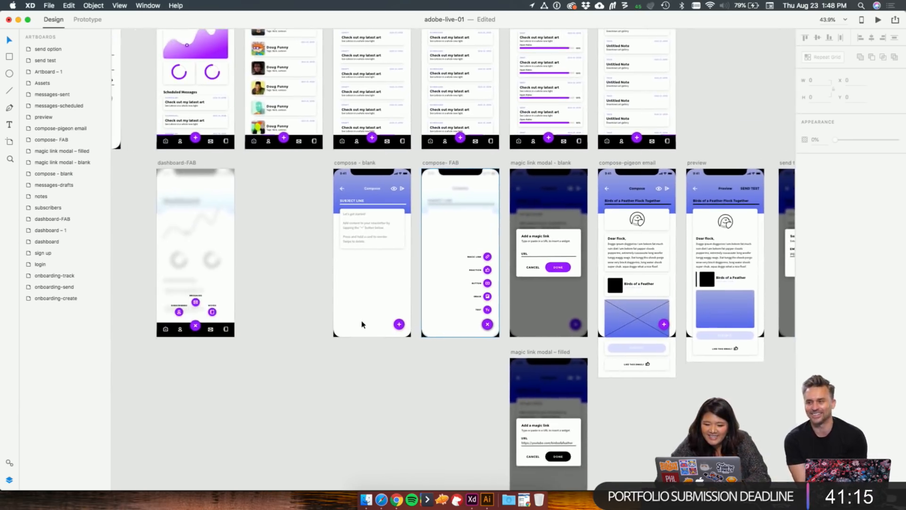
scroll(362, 324, right, 2)
scroll(362, 324, up, 1)
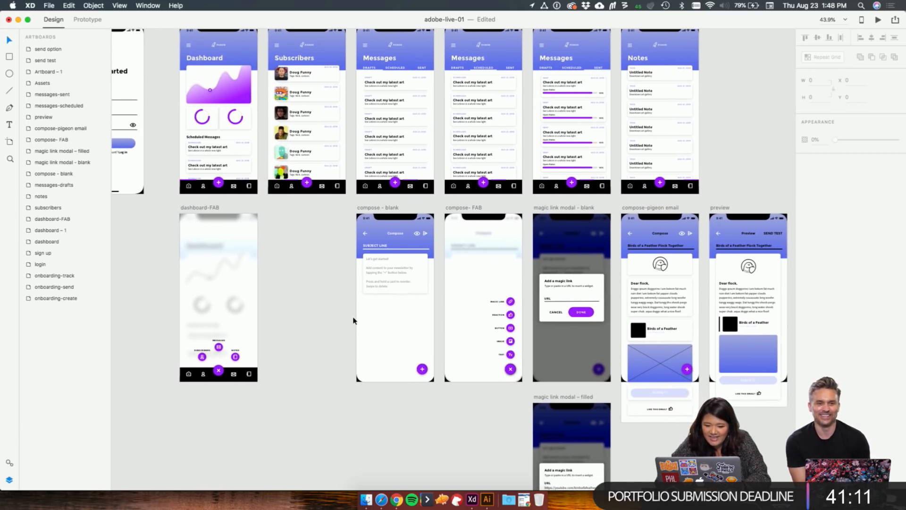
scroll(416, 375, down, 3)
scroll(415, 376, right, 1)
scroll(416, 375, left, 4)
scroll(416, 375, up, 2)
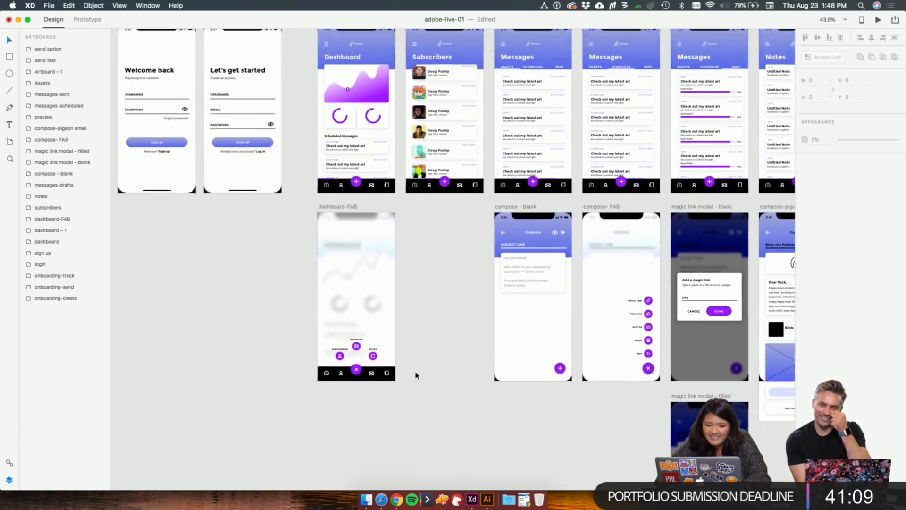
scroll(416, 375, right, 14)
scroll(416, 375, down, 2)
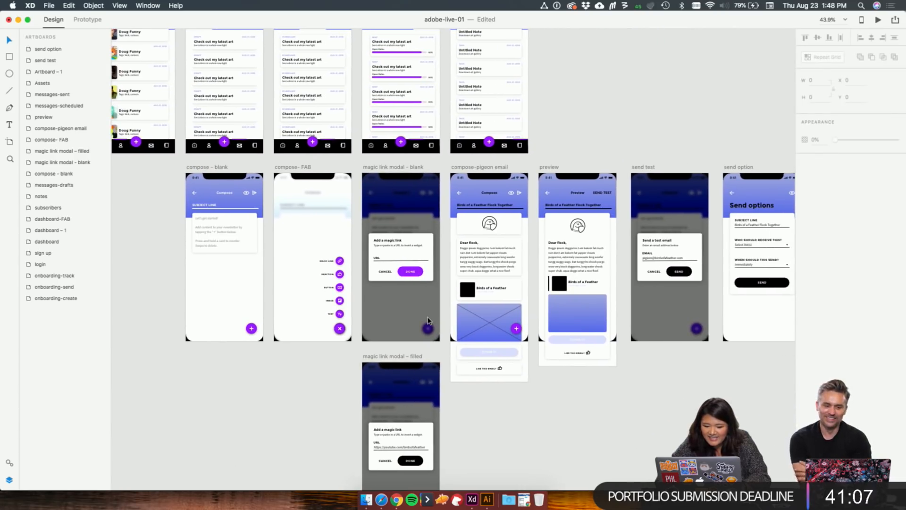
scroll(320, 325, up, 5)
scroll(319, 325, up, 1)
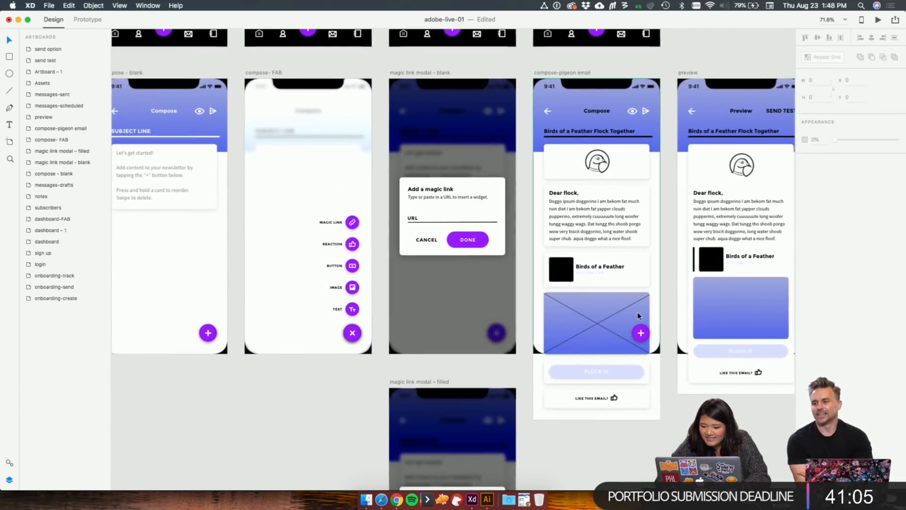
Step: Fill the circle of the plus FAB on the compose-pigeon email artboard with black (#000000)
scroll(330, 325, right, 3)
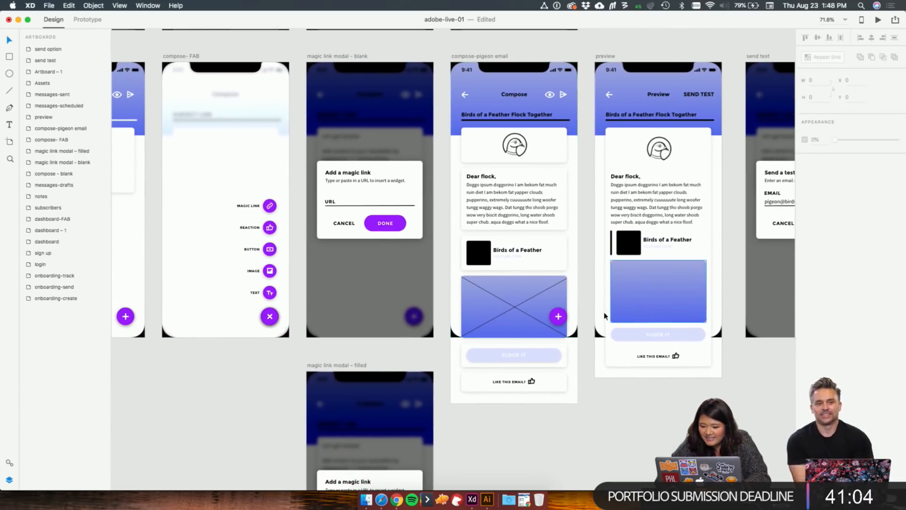
double_click(561, 324)
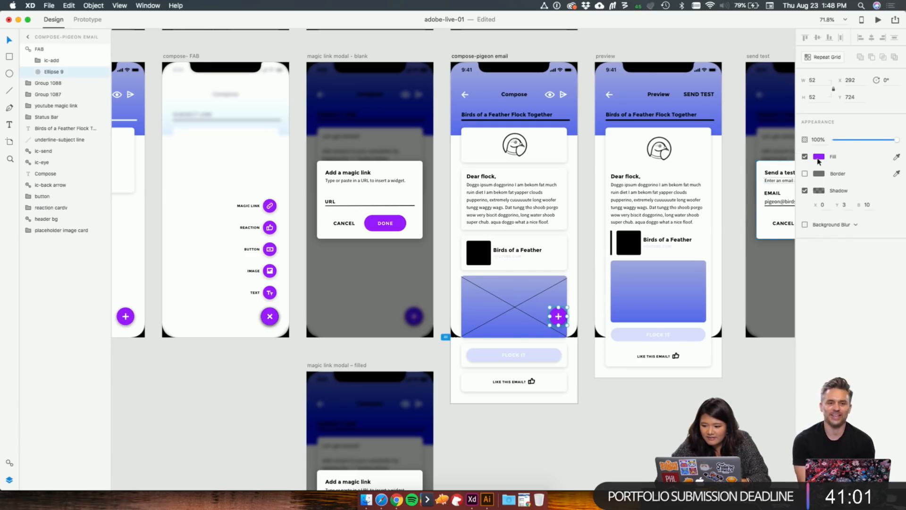
click(819, 156)
click(758, 212)
scroll(512, 282, left, 5)
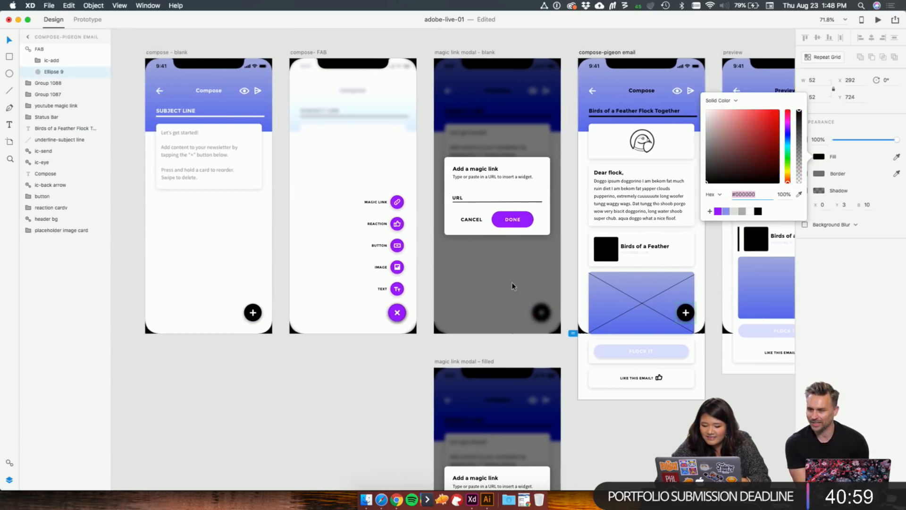
Step: Fill the close button's circle on the compose- FAB artboard with black (#000000)
double_click(409, 315)
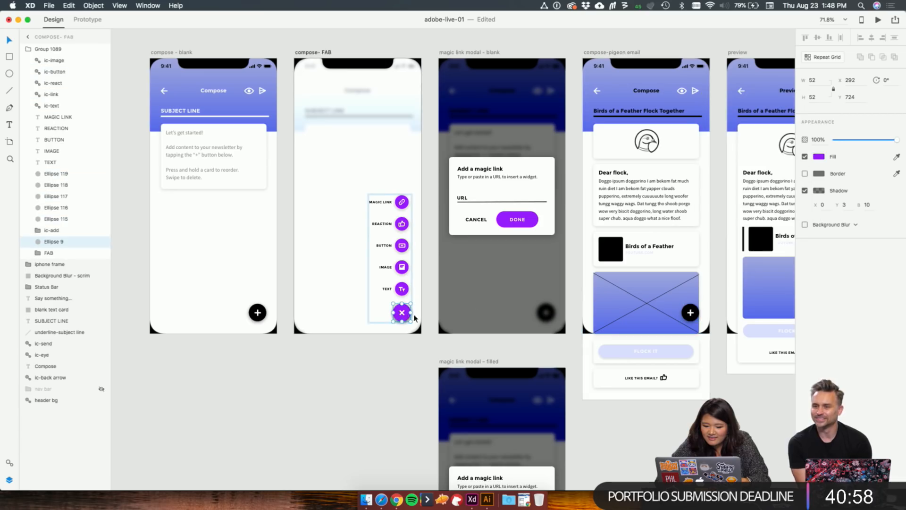
click(820, 157)
click(759, 211)
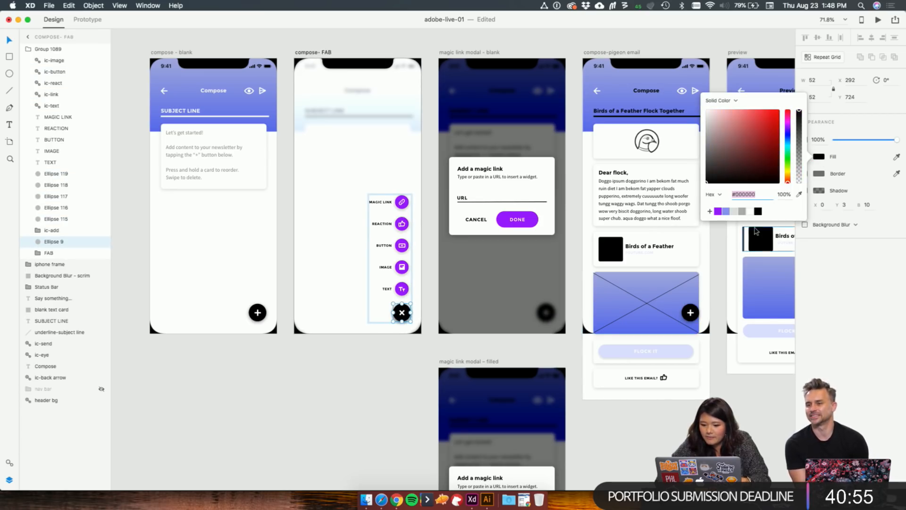
click(624, 148)
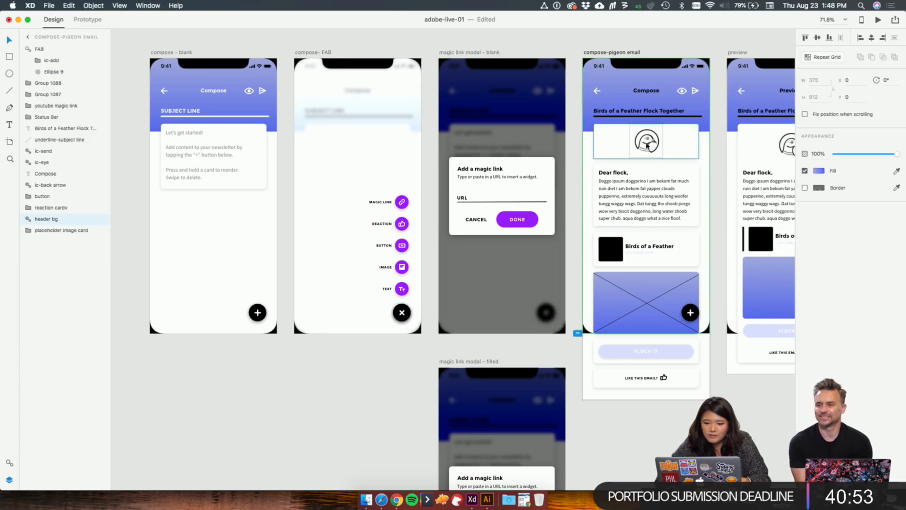
Step: Open the Creative Cloud Libraries and look through the graphics as far as the Central Park landscape photo
scroll(563, 238, up, 2)
scroll(563, 238, right, 2)
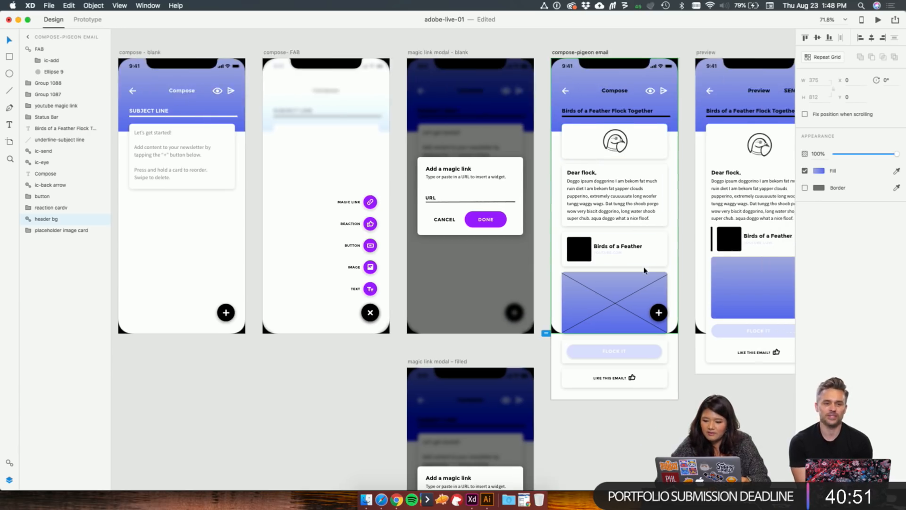
scroll(563, 239, right, 5)
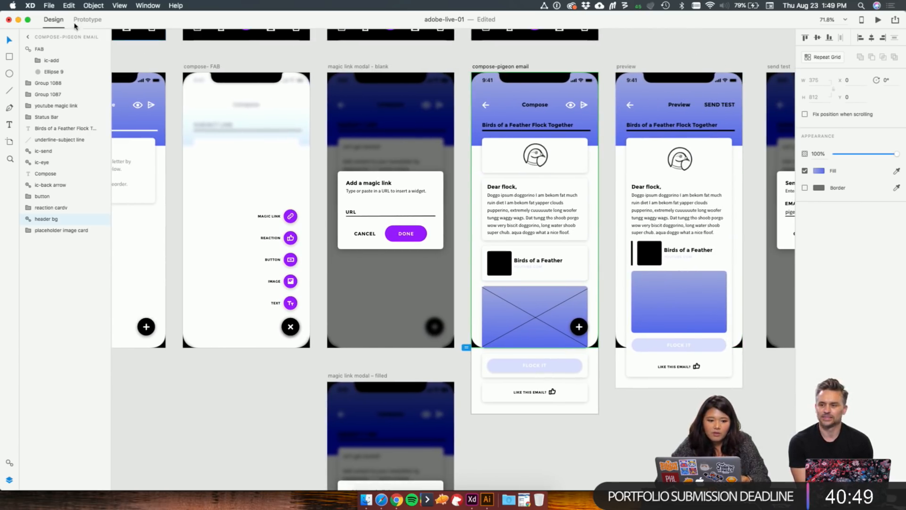
click(49, 6)
click(81, 52)
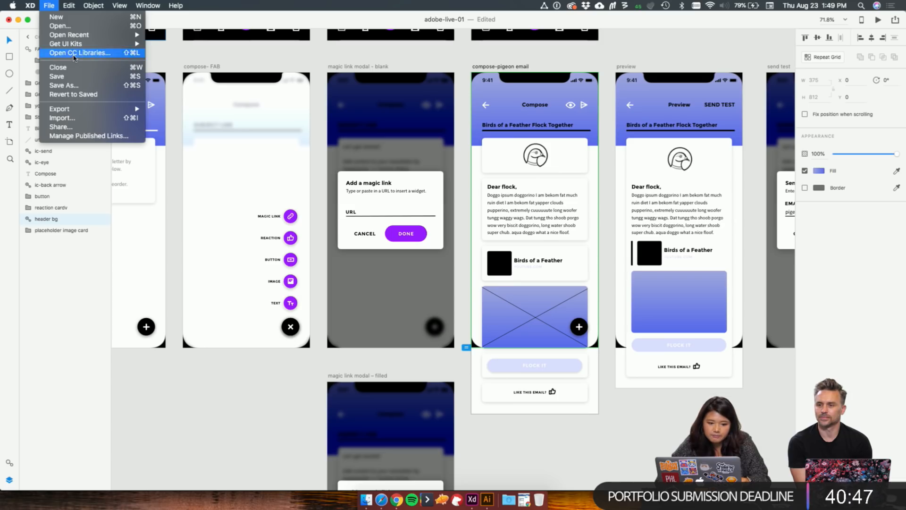
drag(684, 158, 748, 216)
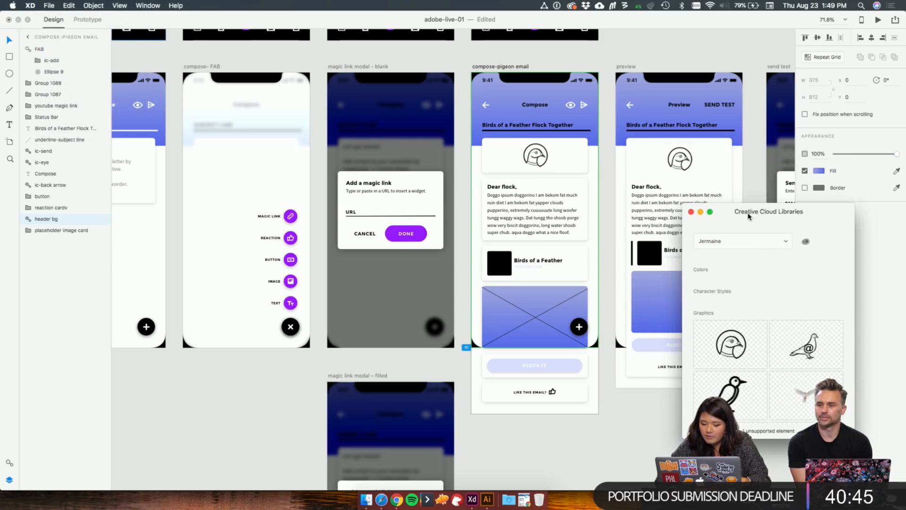
scroll(765, 354, down, 3)
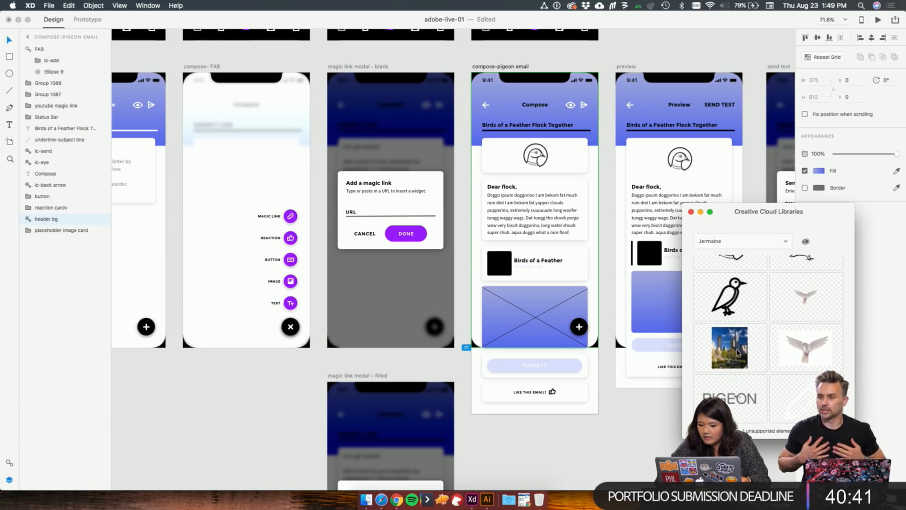
mouse_move(737, 352)
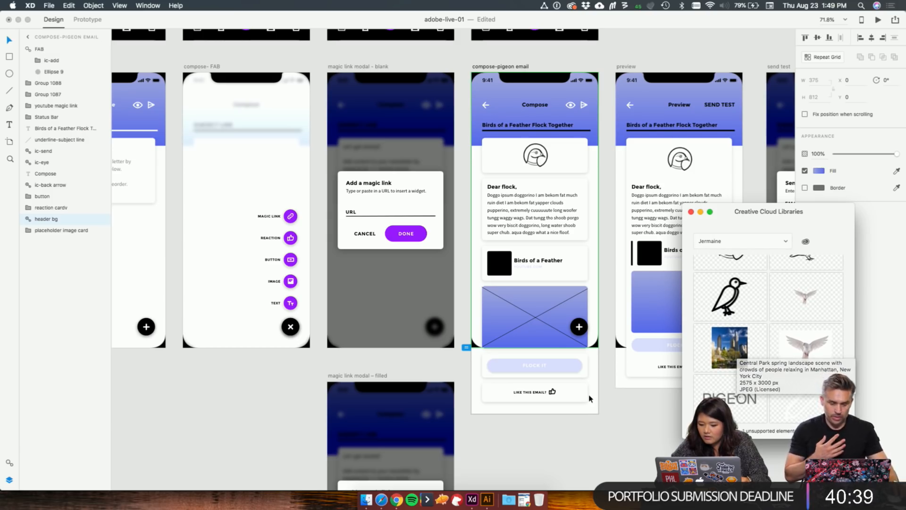
Step: Fill the YOUTUBE.COM text in the compose-pigeon email's link card with black (#000000), and move the Creative Cloud Libraries window out of the way
scroll(589, 394, up, 3)
click(487, 241)
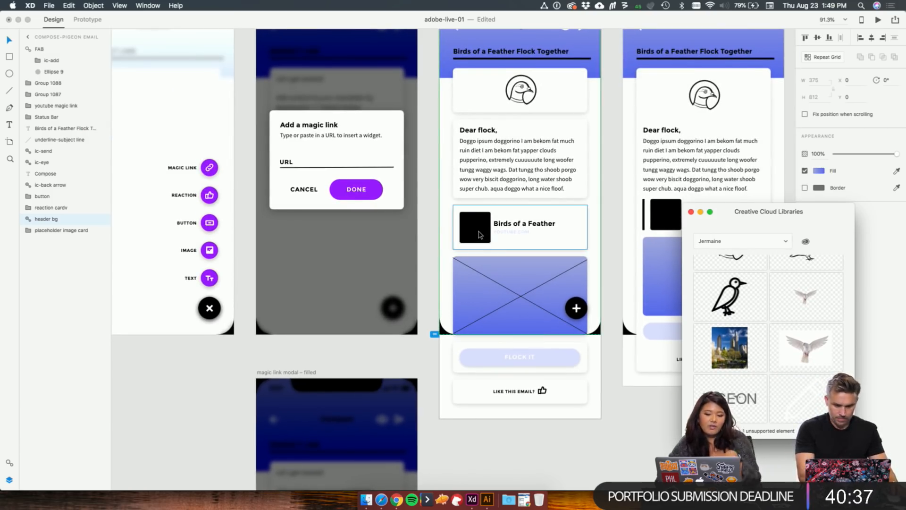
double_click(517, 236)
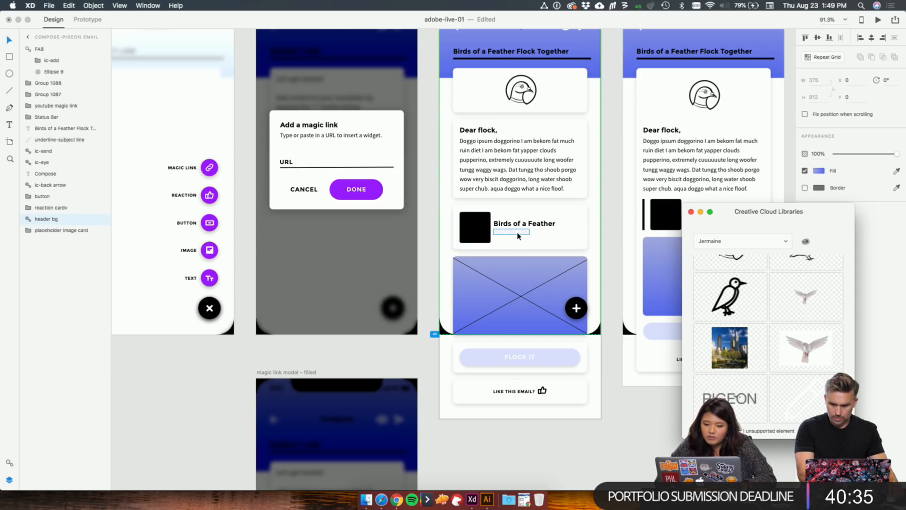
drag(786, 219, 551, 222)
click(818, 247)
click(821, 248)
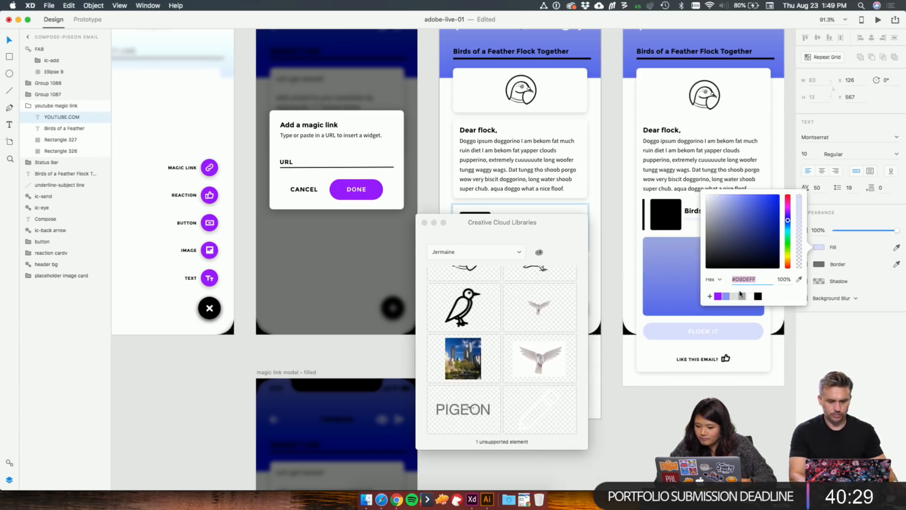
click(758, 296)
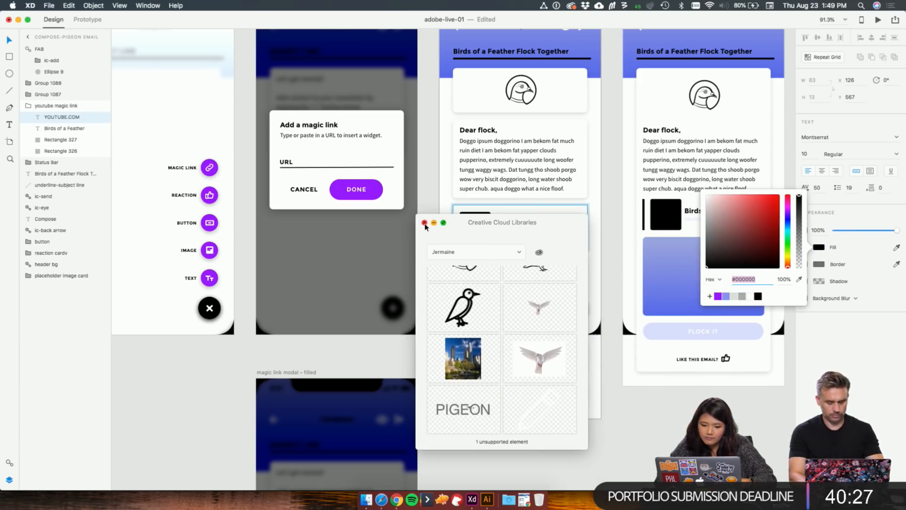
drag(515, 224, 717, 446)
click(670, 408)
Step: Set the opacity of the YOUTUBE.COM text in the compose-pigeon email's link card to 50%
scroll(651, 271, right, 1)
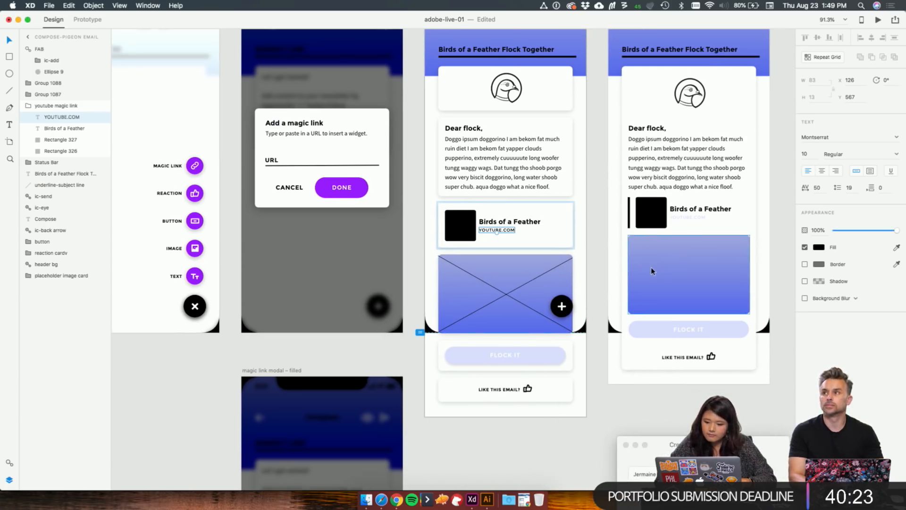
scroll(651, 270, right, 1)
click(816, 230)
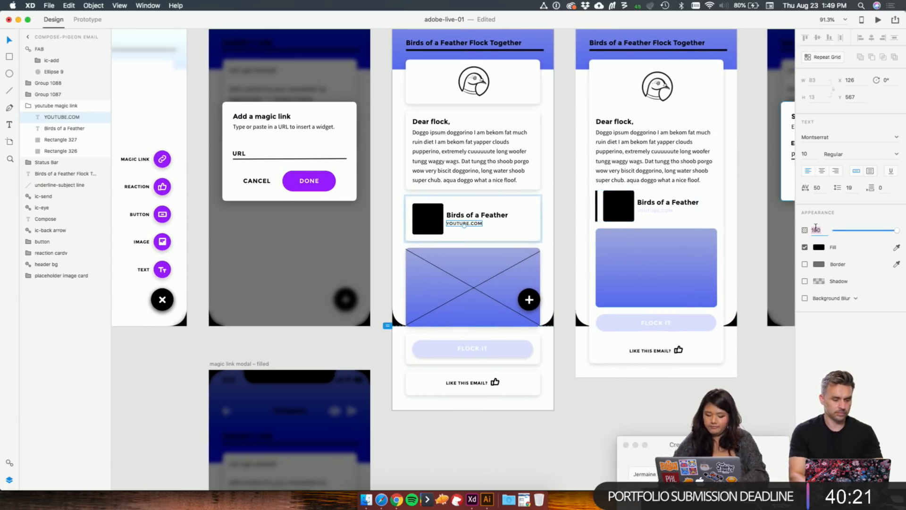
key(Return)
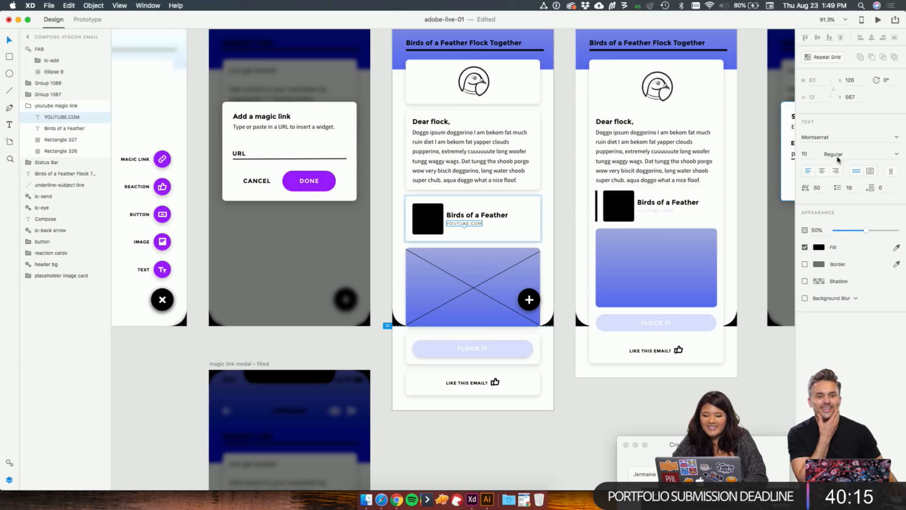
click(657, 210)
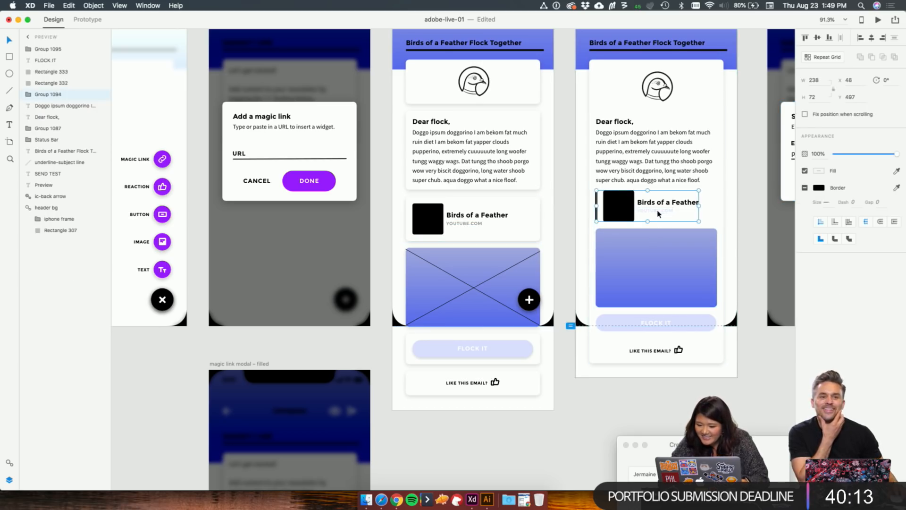
click(820, 188)
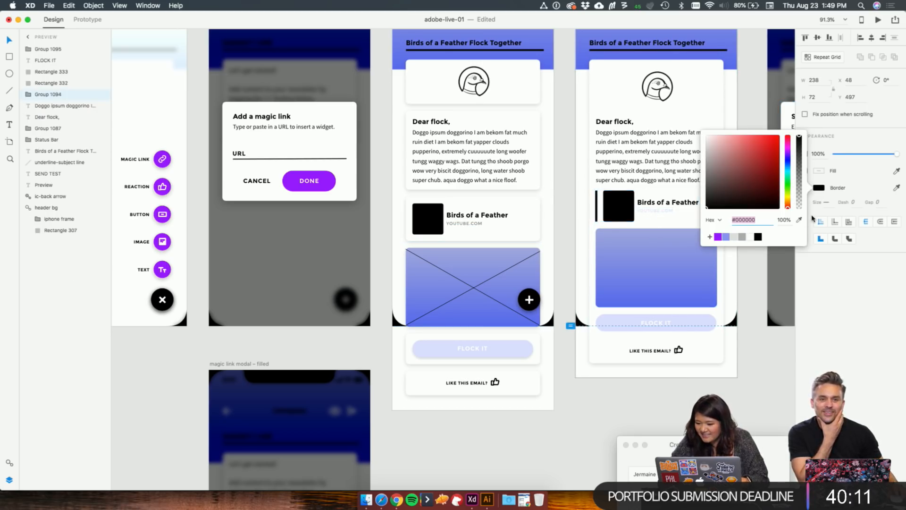
click(842, 167)
Step: Fill the YOUTUBE.COM text on the preview artboard with black (#000000) and set its opacity to 50%
double_click(664, 212)
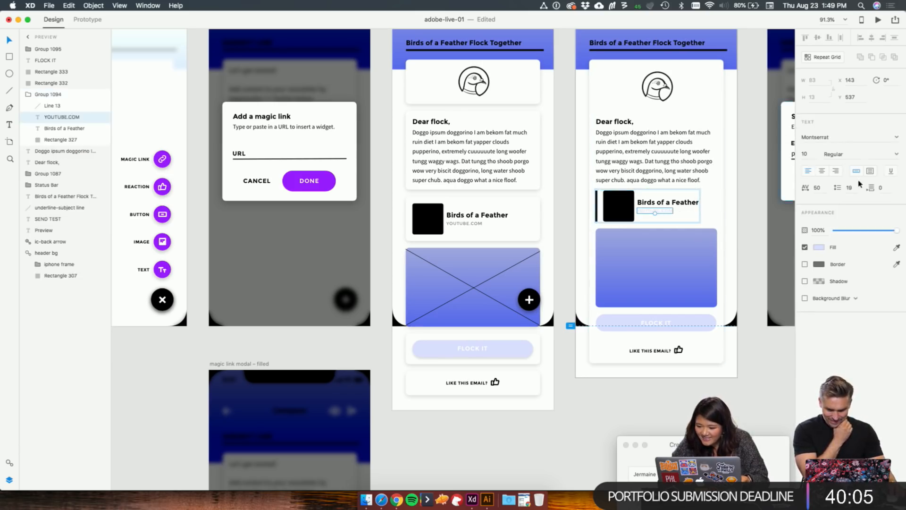
click(819, 248)
click(758, 297)
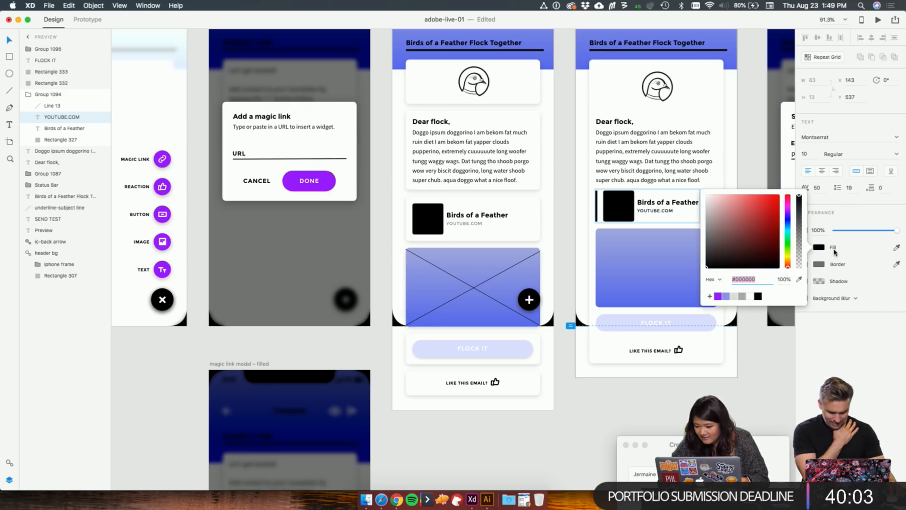
click(822, 229)
key(Return)
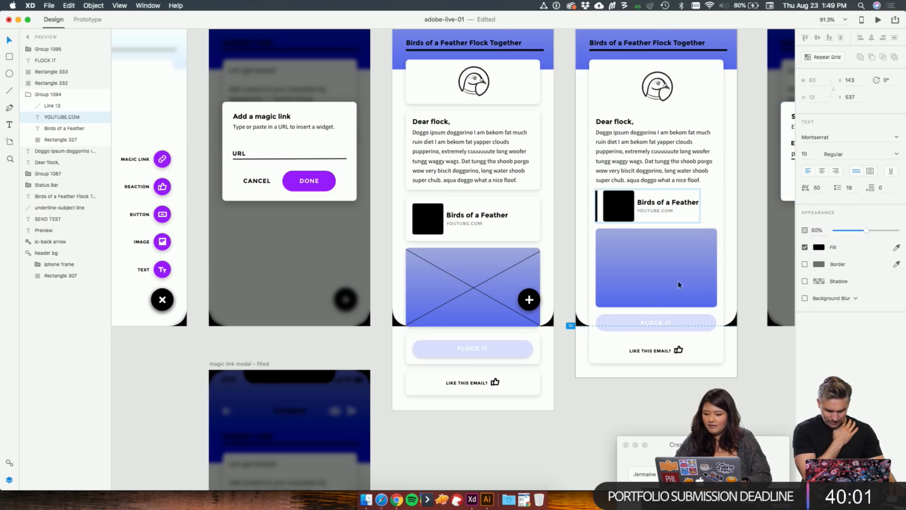
Step: Fill the FLOCK IT button's rectangle on the compose-pigeon email artboard with black (#000000)
click(636, 398)
double_click(500, 350)
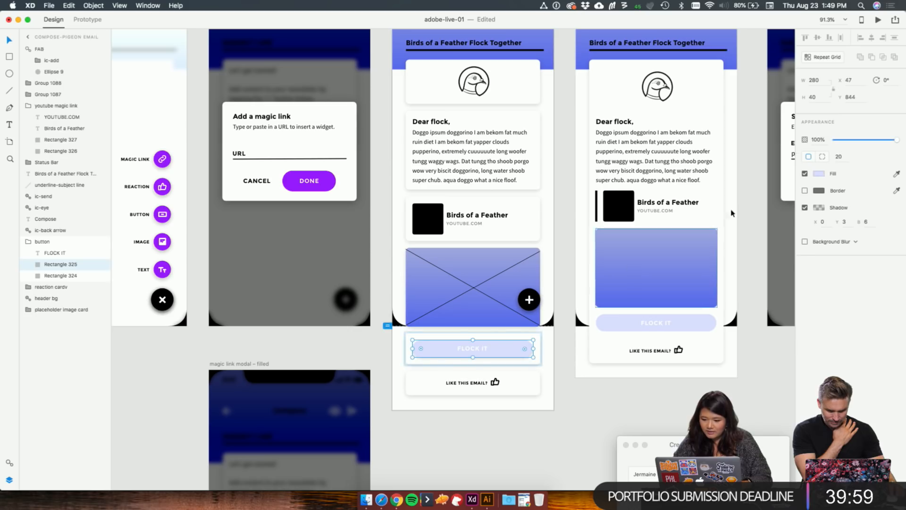
click(822, 173)
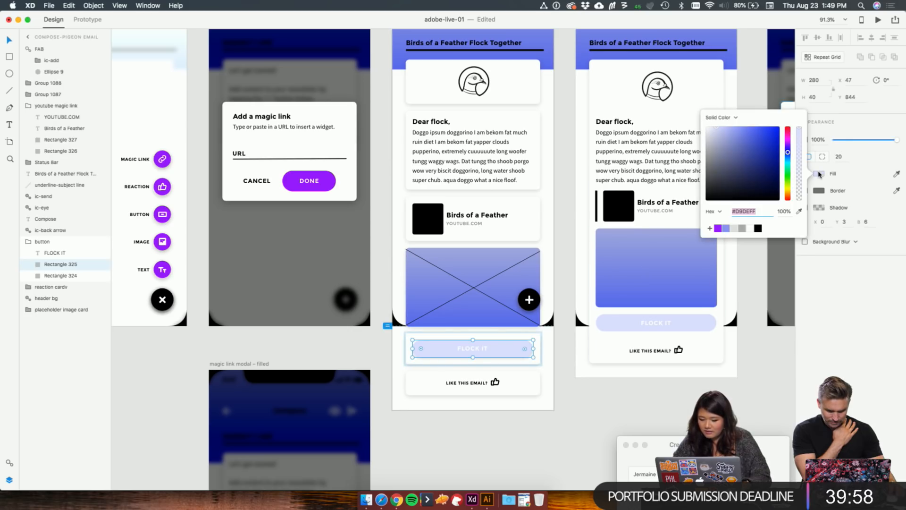
click(758, 228)
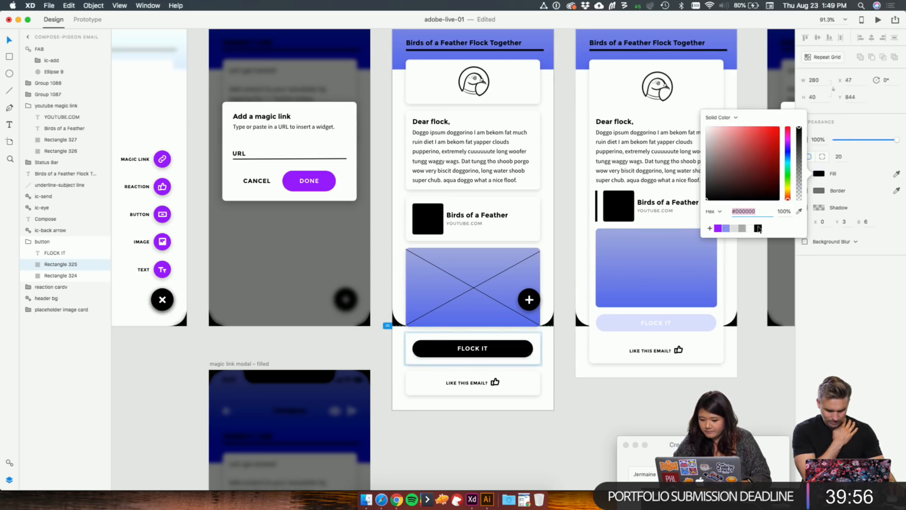
Step: Fill the FLOCK IT button's rectangle on the preview artboard with black (#000000)
double_click(679, 323)
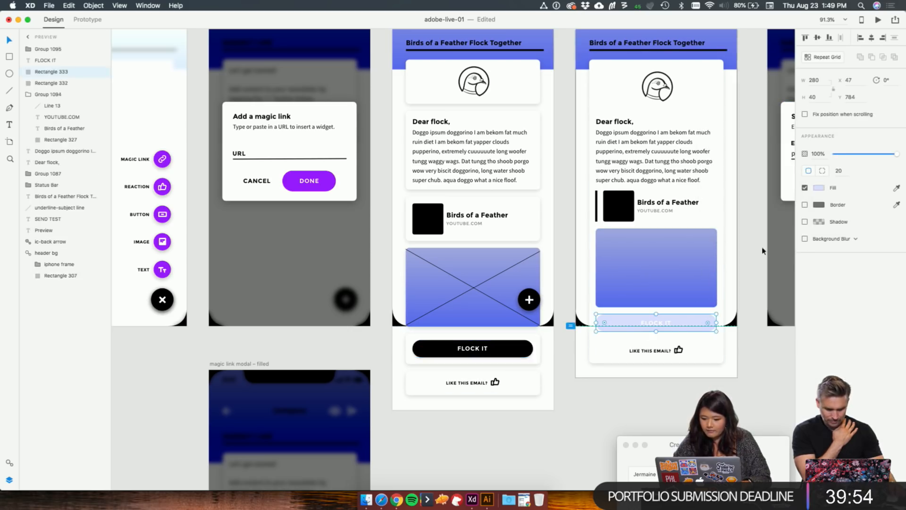
click(819, 189)
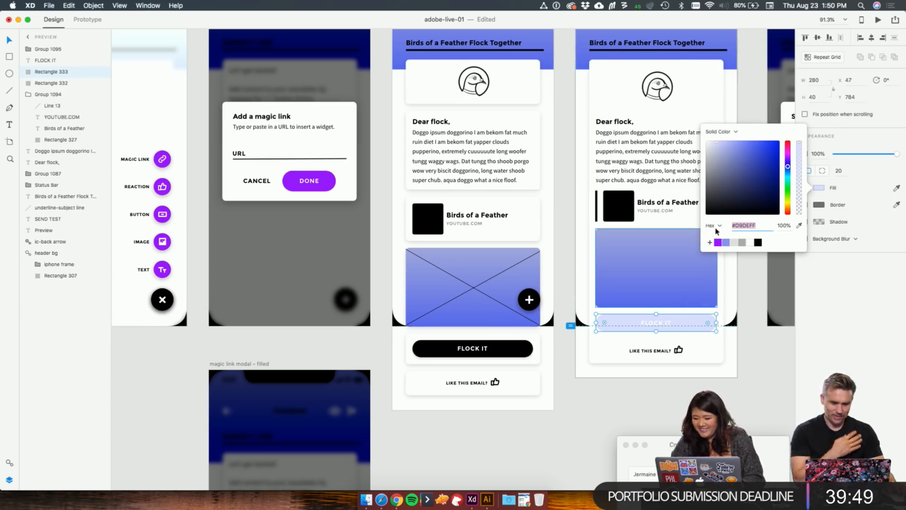
click(758, 242)
click(735, 375)
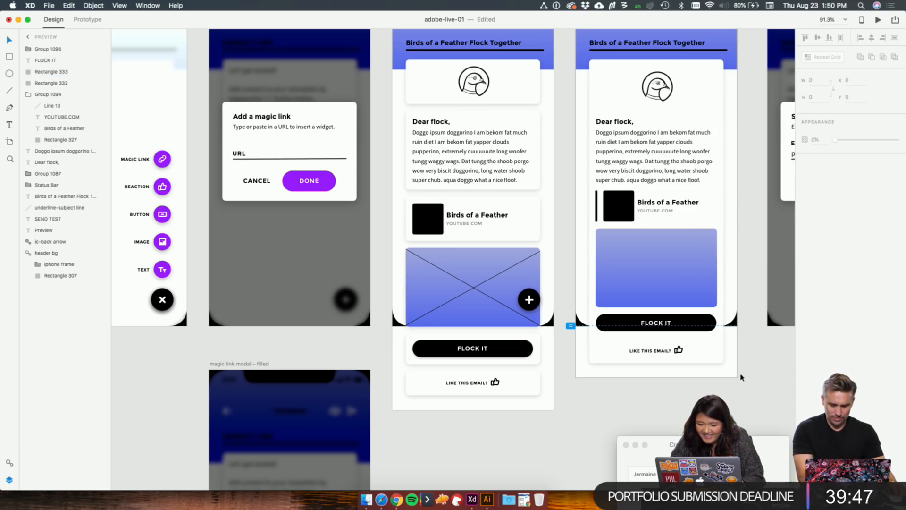
Step: Browse the graphics in the Creative Cloud library for an image suited to the email's placeholder card
scroll(716, 317, up, 3)
scroll(716, 317, right, 4)
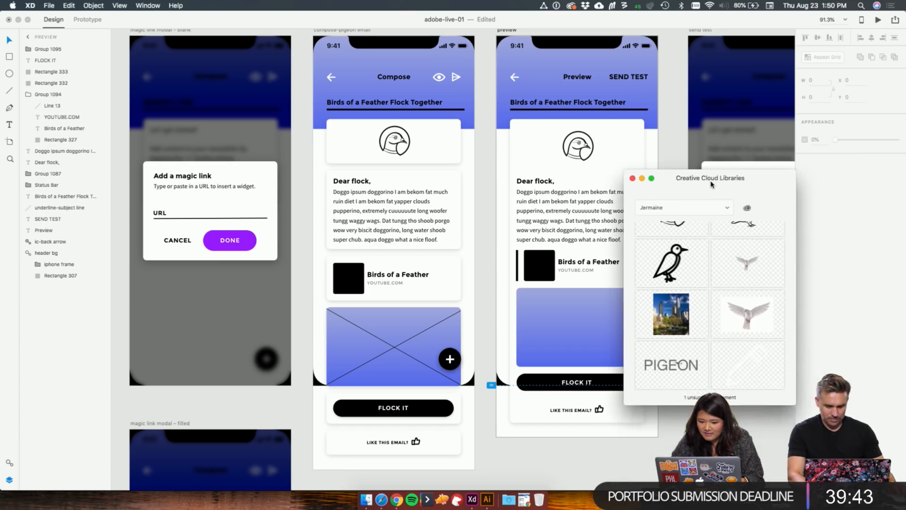
scroll(376, 256, left, 1)
scroll(376, 256, down, 1)
scroll(375, 256, left, 5)
scroll(376, 255, down, 2)
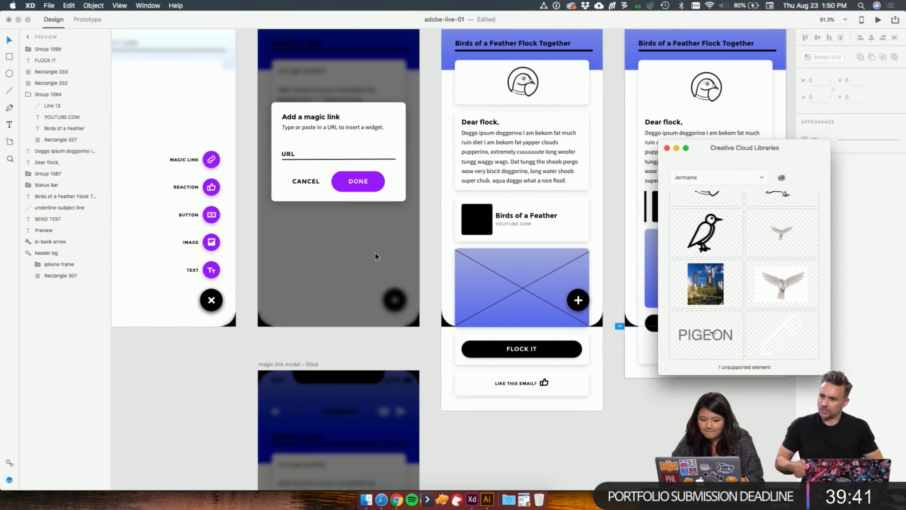
scroll(704, 300, up, 5)
scroll(717, 302, down, 4)
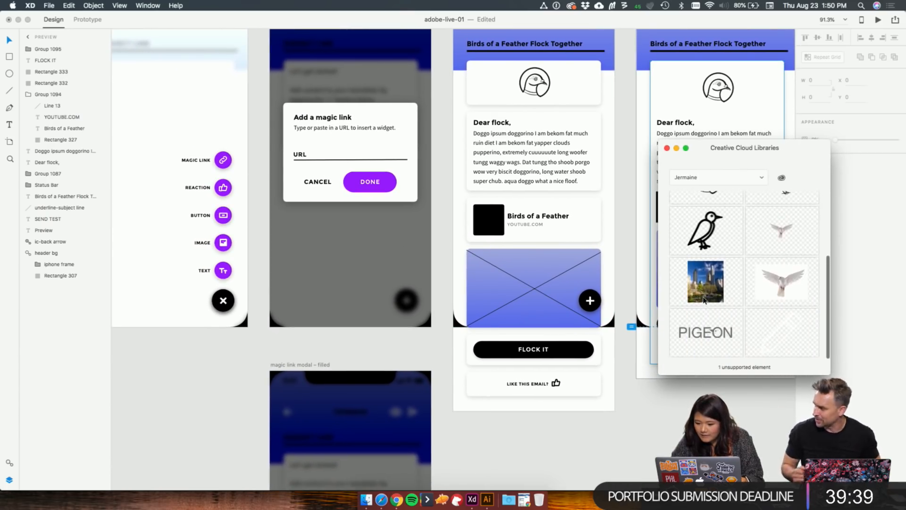
scroll(739, 297, up, 5)
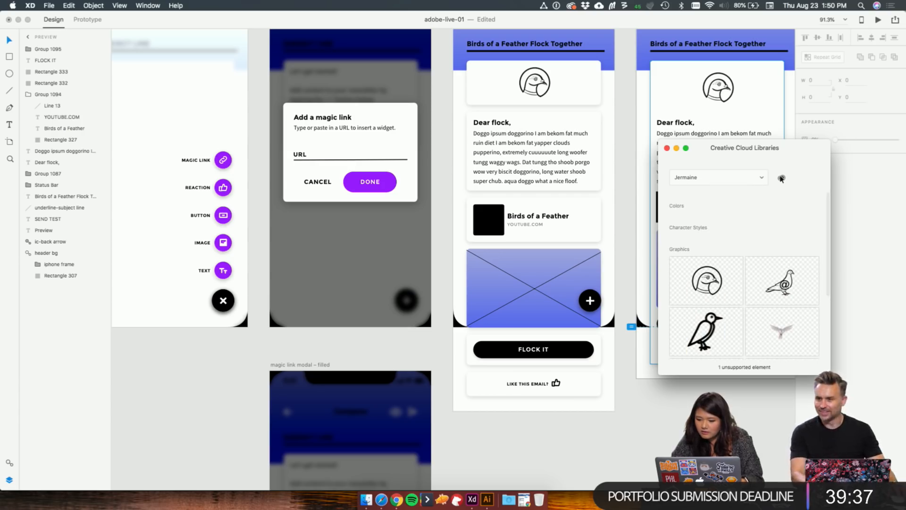
scroll(744, 286, down, 5)
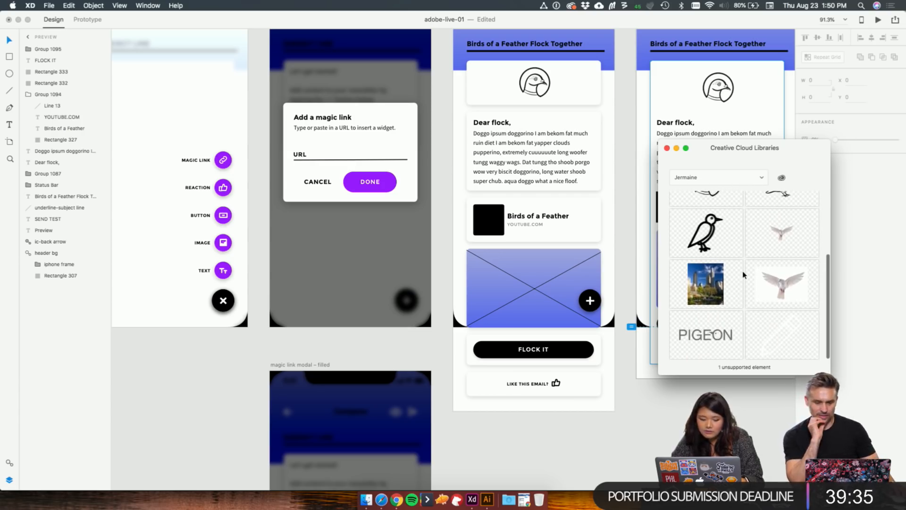
scroll(744, 275, up, 2)
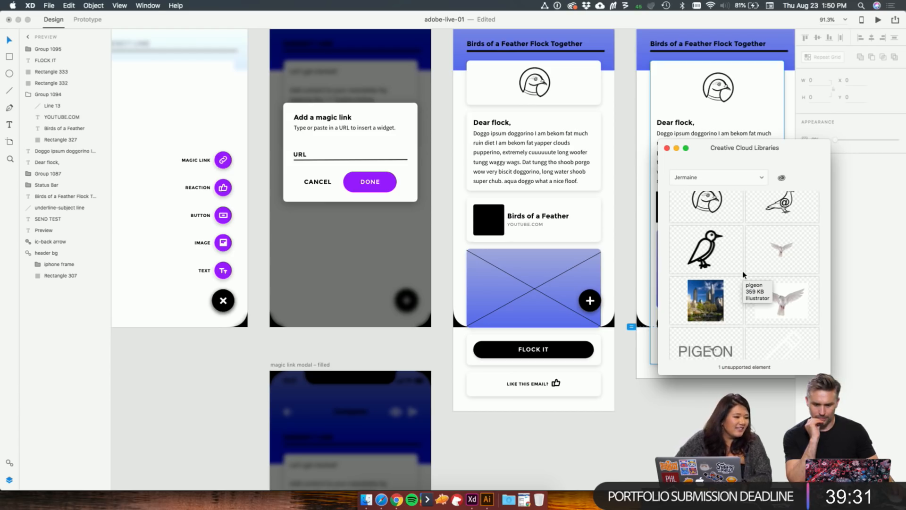
scroll(743, 309, down, 3)
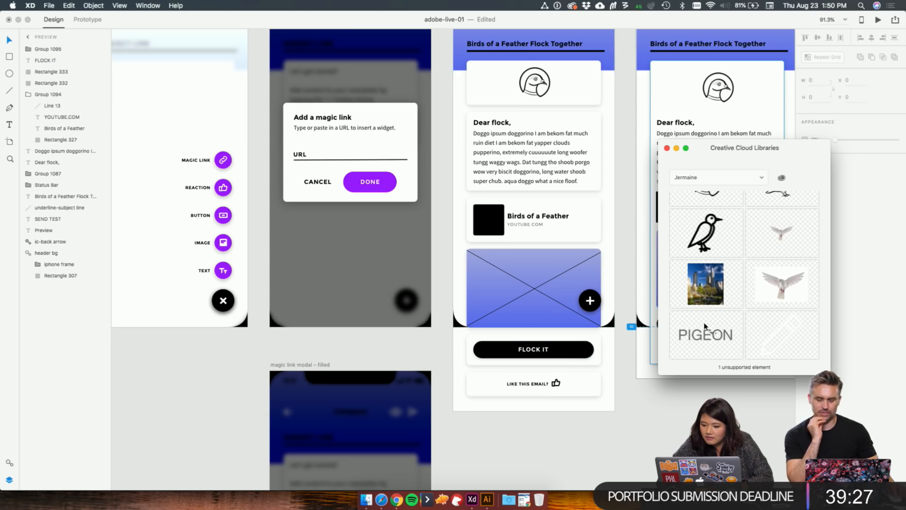
scroll(705, 326, up, 4)
scroll(705, 326, down, 5)
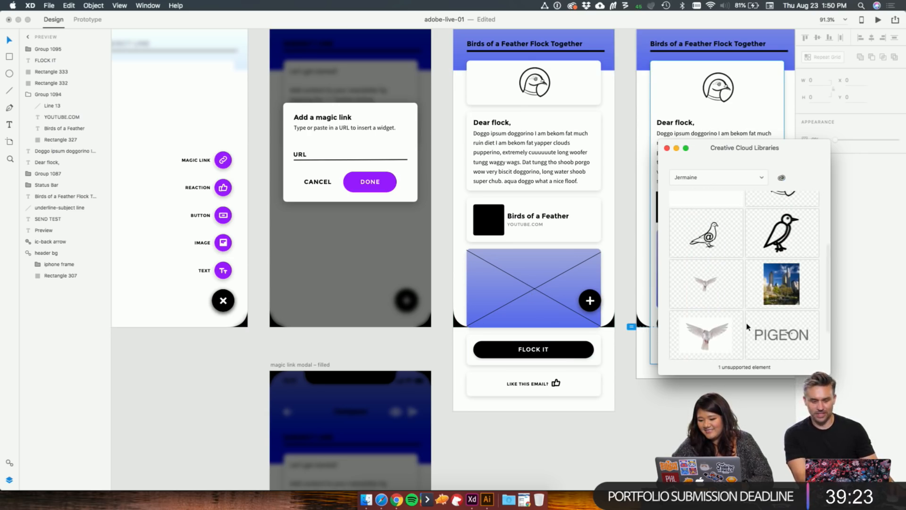
scroll(738, 283, up, 3)
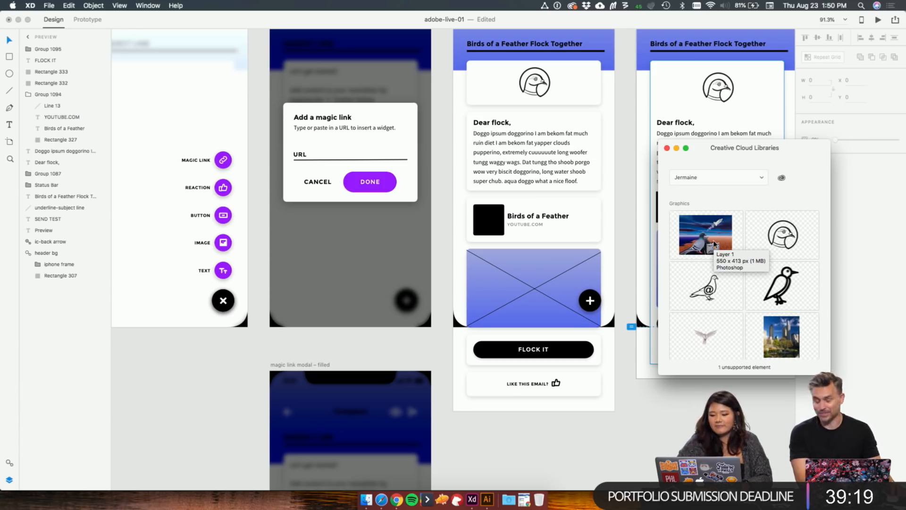
Step: Delete the two diagonal lines from the placeholder image card group on the compose-pigeon email artboard
drag(709, 239, 652, 258)
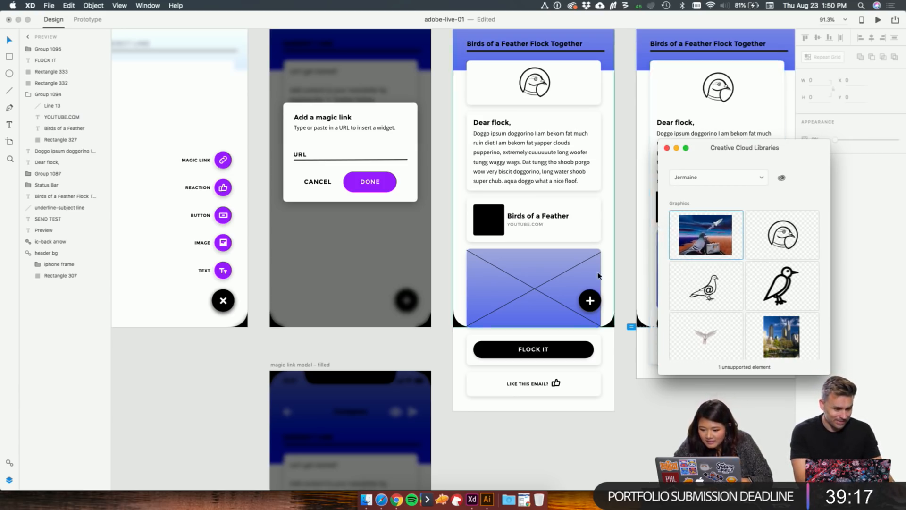
click(579, 281)
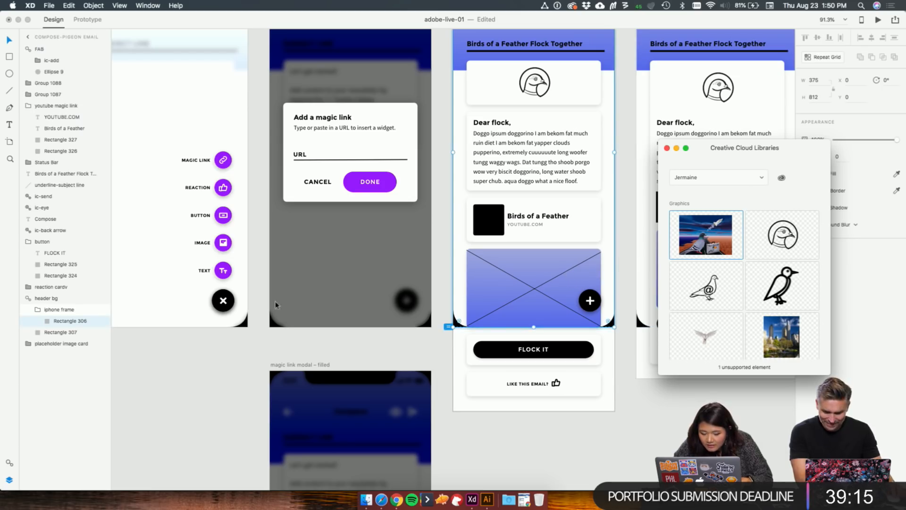
click(59, 347)
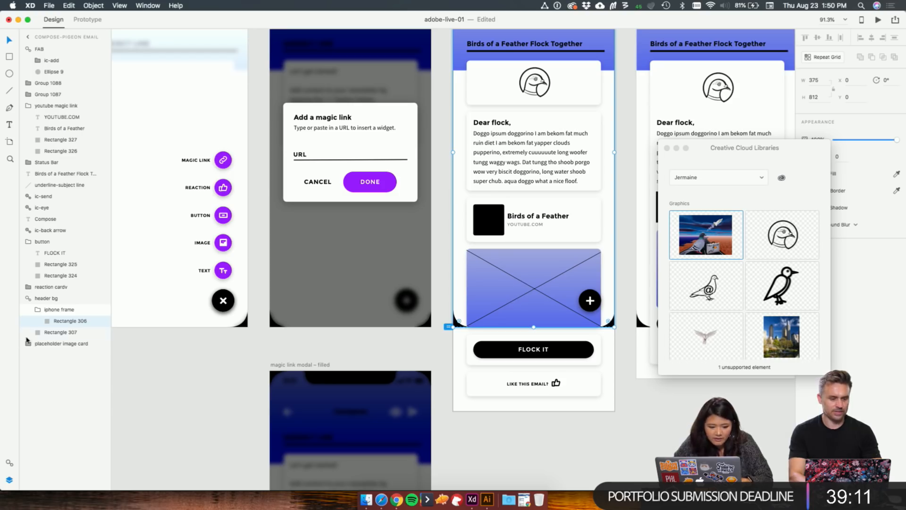
click(47, 357)
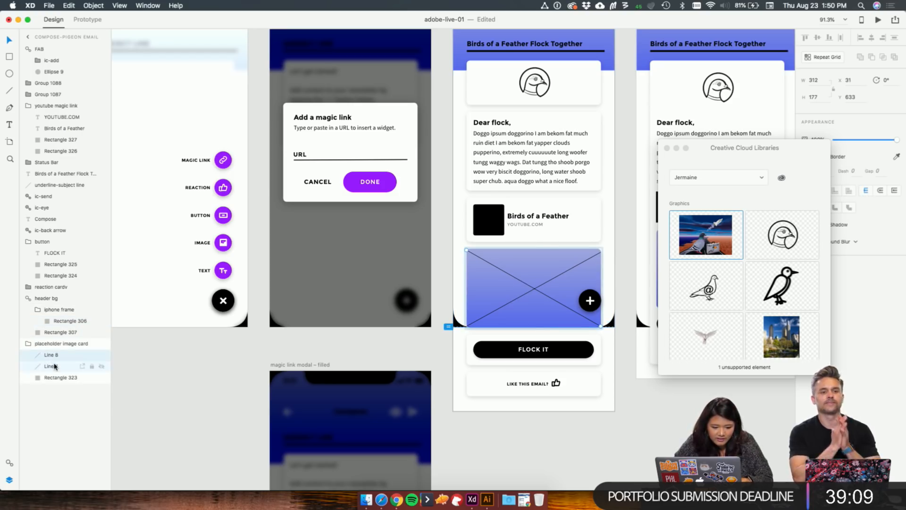
shift+click(56, 367)
key(Delete)
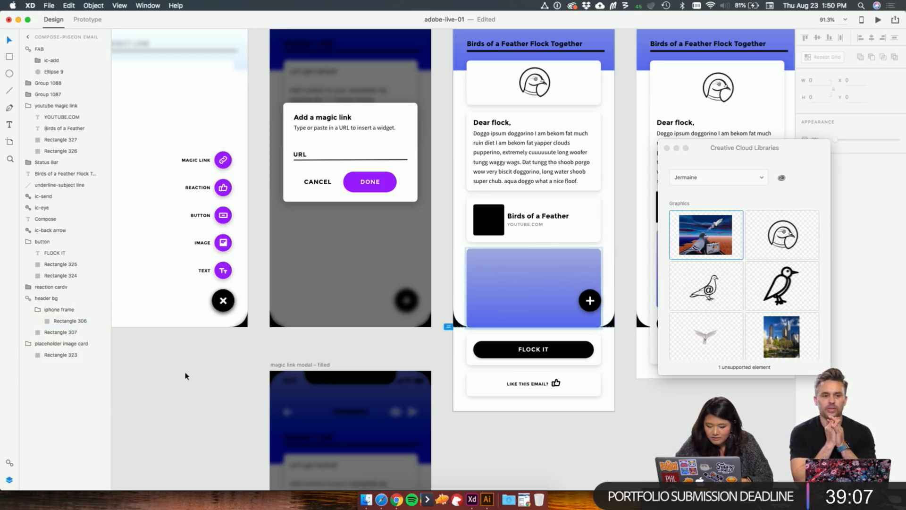
Step: Try to place the library's pigeon-and-shuttle graphic on the selected placeholder image card group, and undo the placement
click(46, 349)
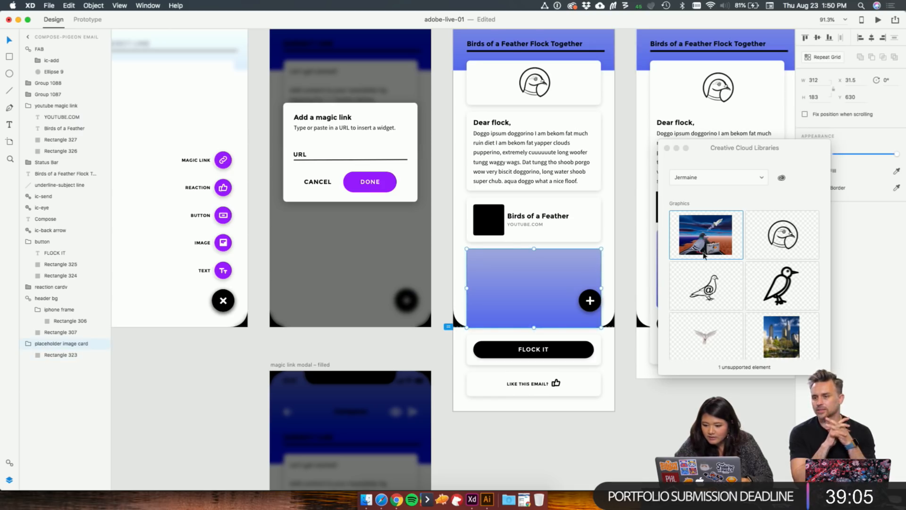
drag(705, 255, 538, 303)
scroll(656, 325, right, 5)
scroll(655, 325, up, 3)
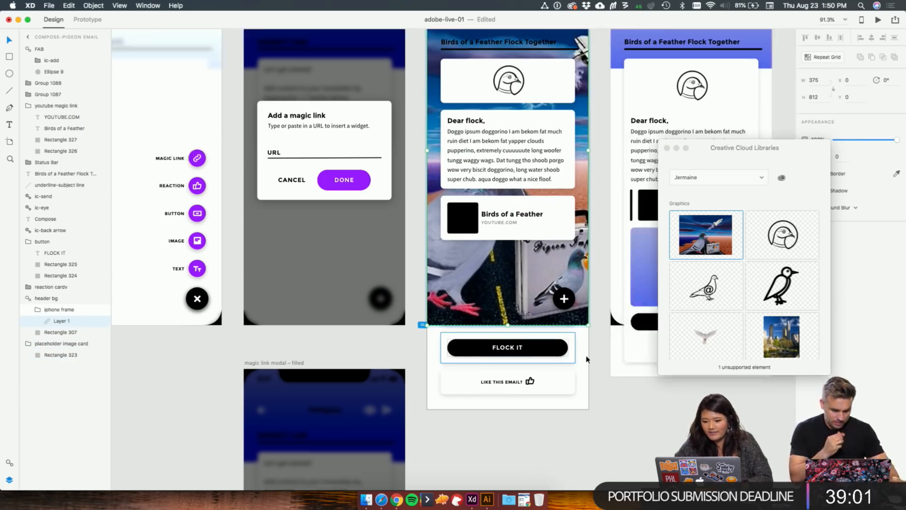
key(cmd+z)
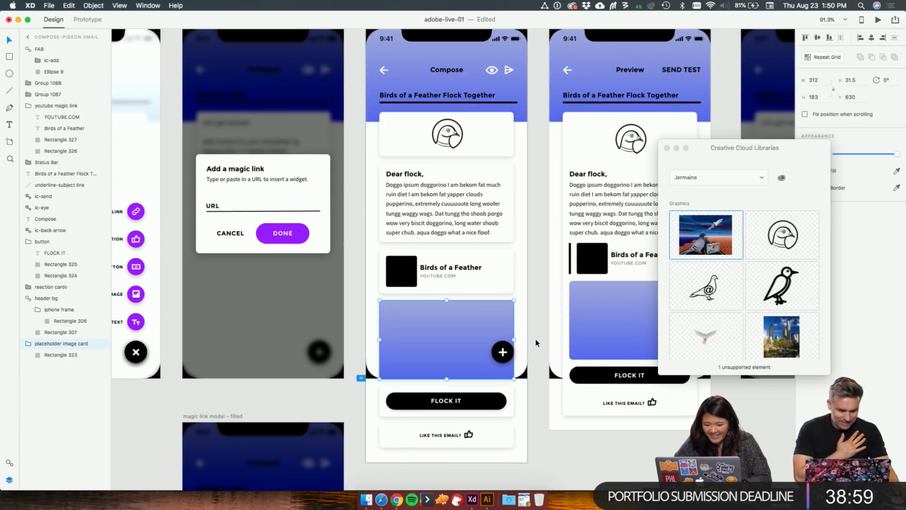
Step: Try to fill the placeholder card's own rectangle with the pigeon-and-shuttle graphic, undoing each placement
drag(706, 242, 538, 337)
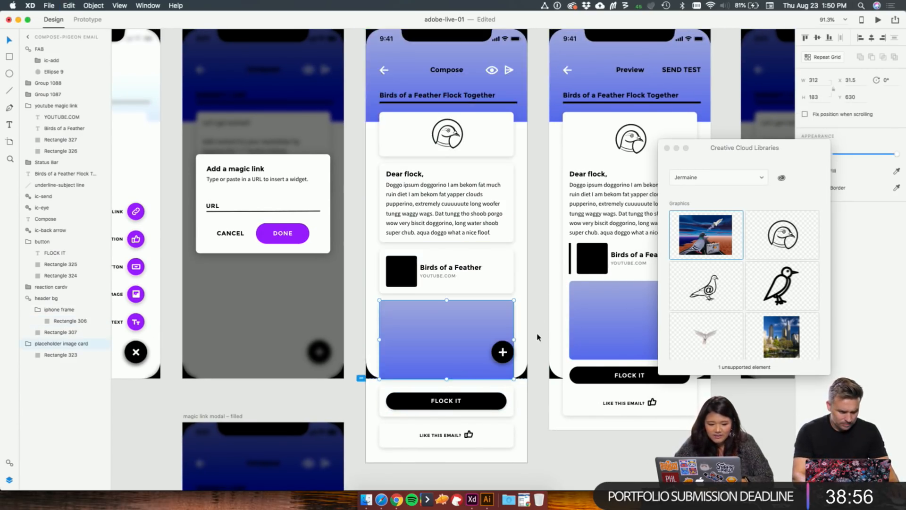
click(56, 355)
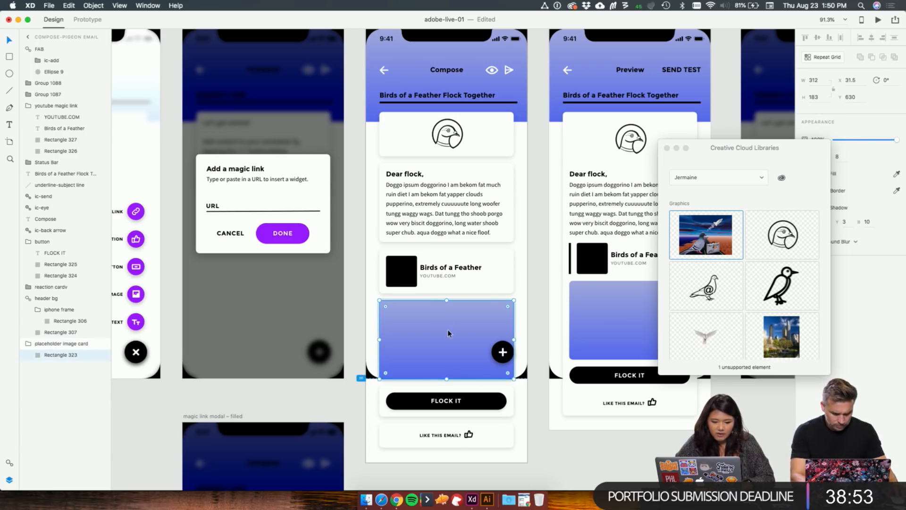
drag(693, 241, 466, 325)
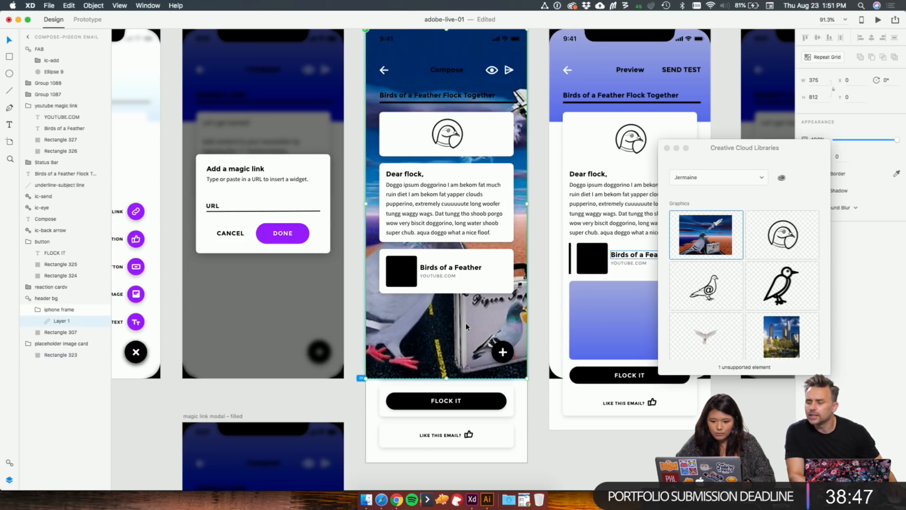
key(super+z)
scroll(517, 308, up, 5)
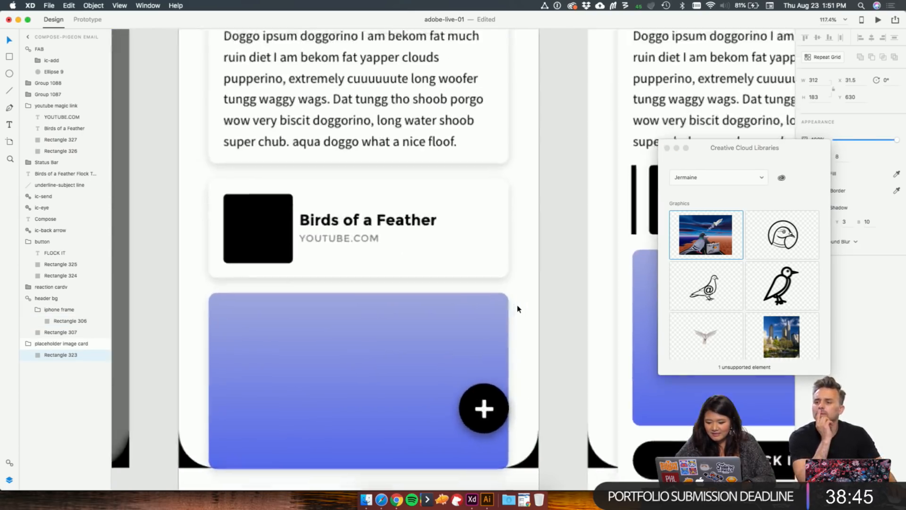
scroll(517, 308, up, 5)
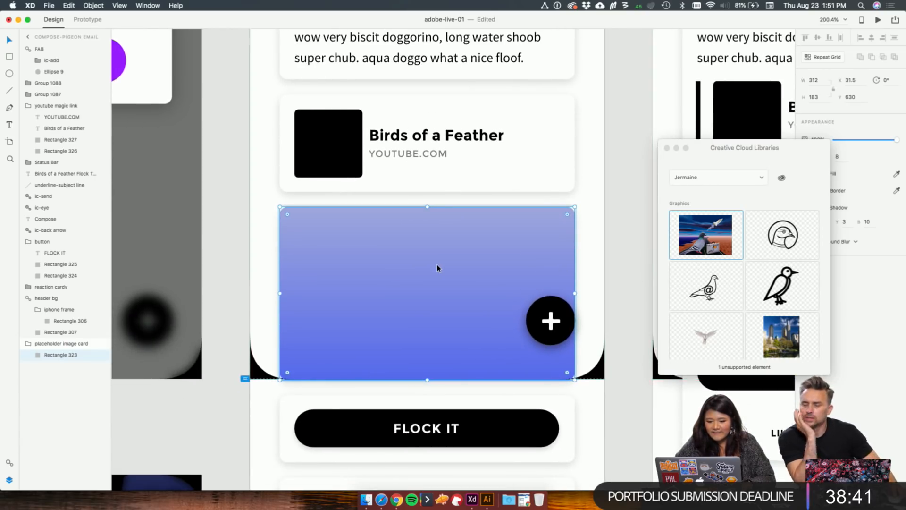
scroll(437, 265, up, 5)
drag(710, 245, 520, 270)
scroll(521, 270, down, 7)
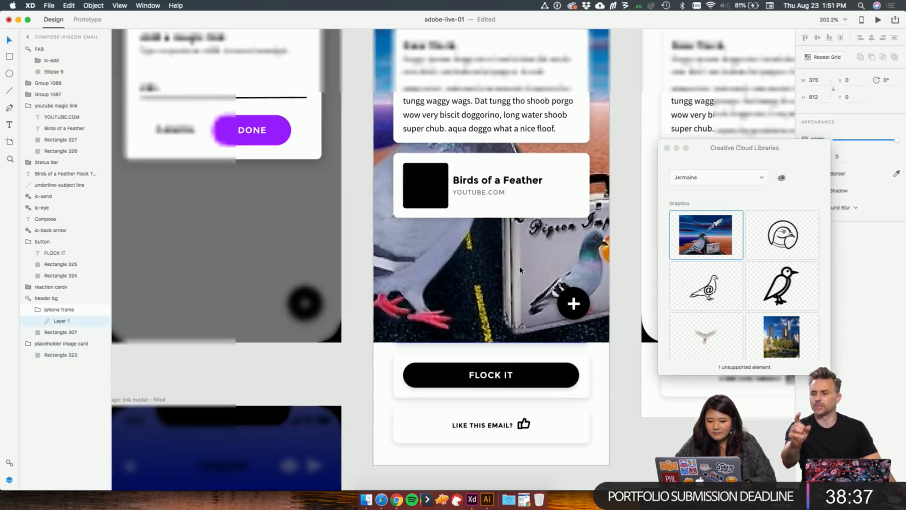
key(super+z)
Step: Move the placeholder image card group above the FAB in the layer order and fill its rectangle with the pigeon-and-shuttle graphic
drag(31, 356, 44, 48)
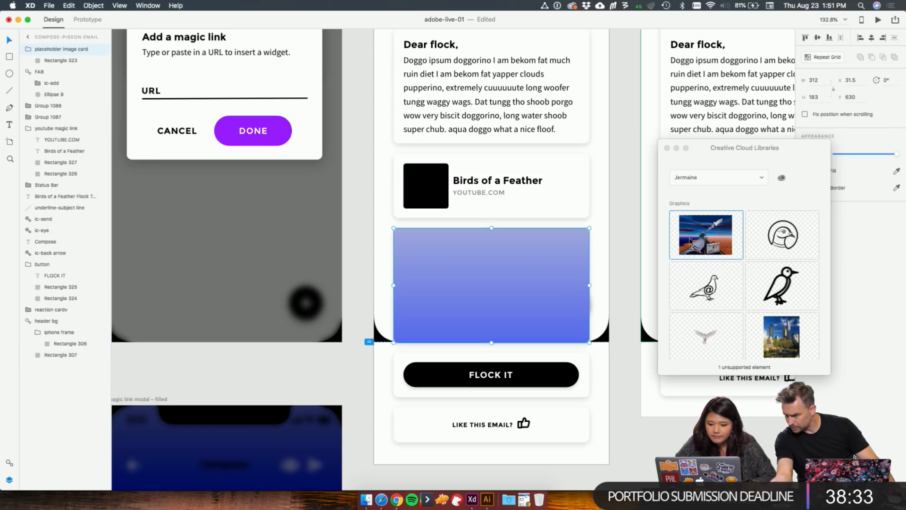
drag(694, 238, 543, 283)
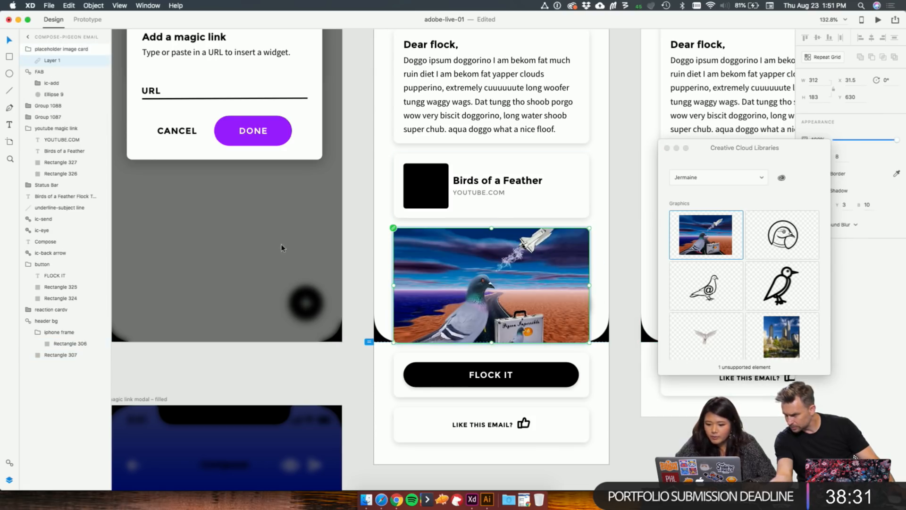
Step: Nudge the pigeon image upward inside its card so the pigeon and briefcase show more fully
double_click(545, 288)
key(shift+Up)
key(shift+Up)
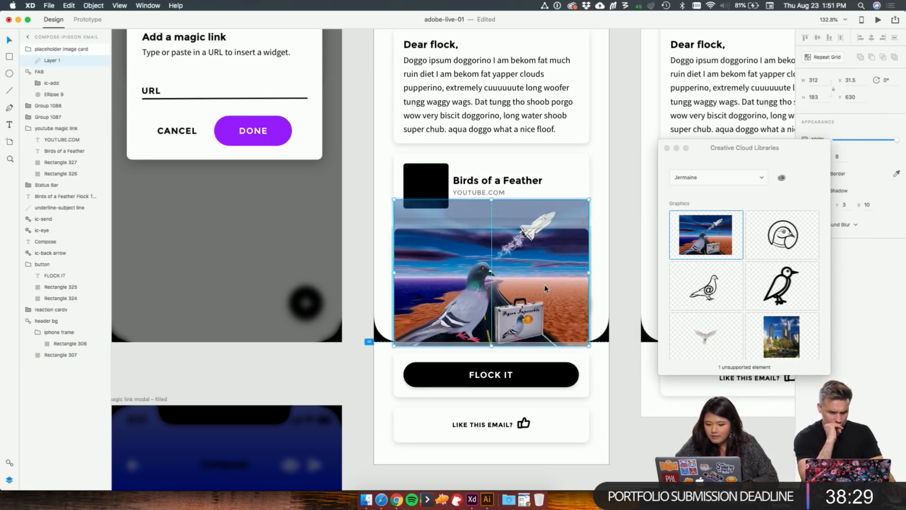
key(Up)
key(Up)
key(Up)
key(Down)
key(Down)
key(Down)
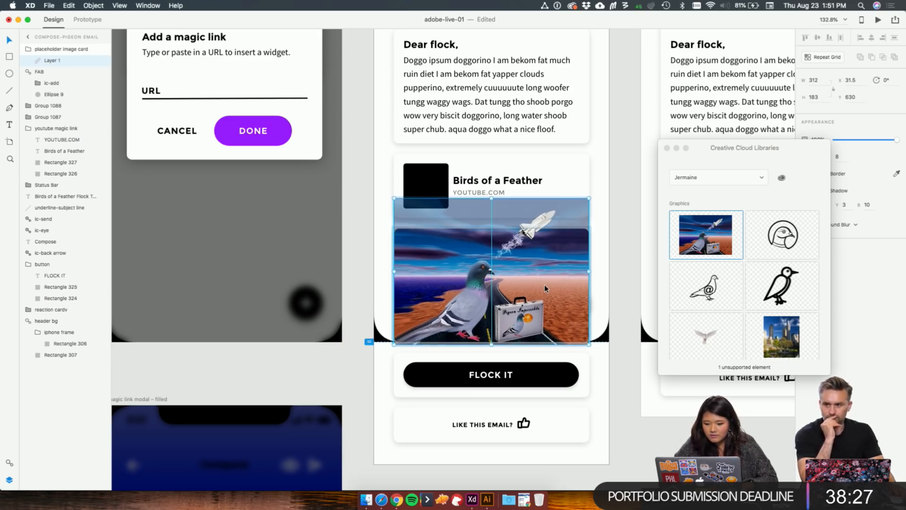
key(shift+Down)
click(620, 321)
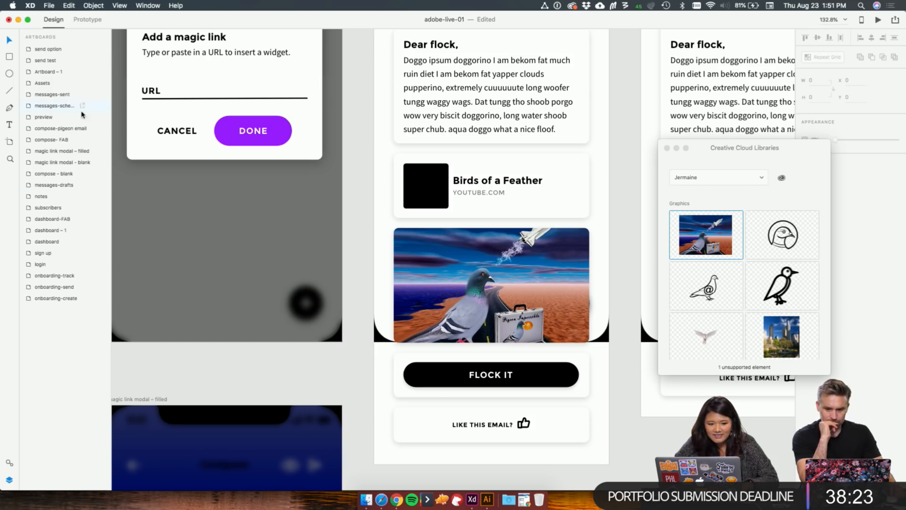
Step: Send the placeholder image card group back to the end of the compose-pigeon email layer order, beneath the FAB
click(447, 263)
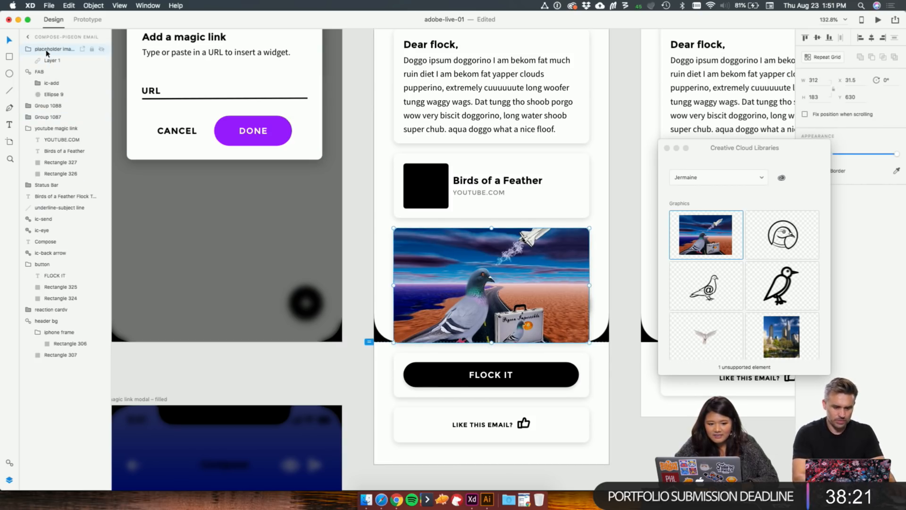
drag(46, 53, 20, 367)
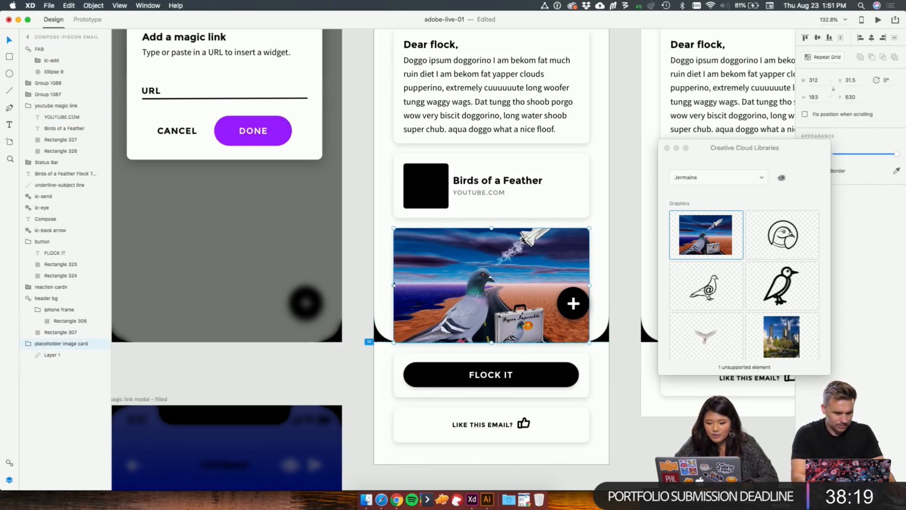
Step: Fill the image placeholder in the preview artboard's email with the pigeon-and-shuttle library graphic
scroll(539, 160, down, 5)
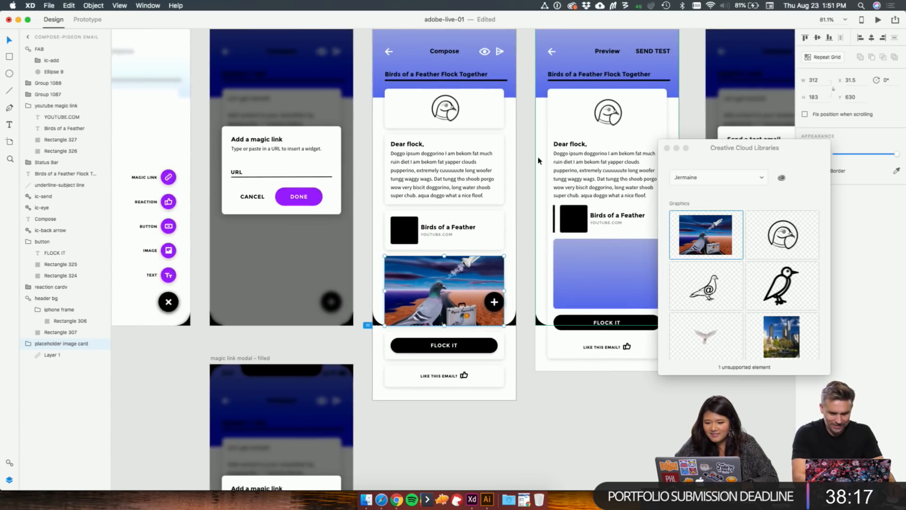
scroll(540, 161, up, 3)
scroll(540, 160, right, 3)
click(370, 116)
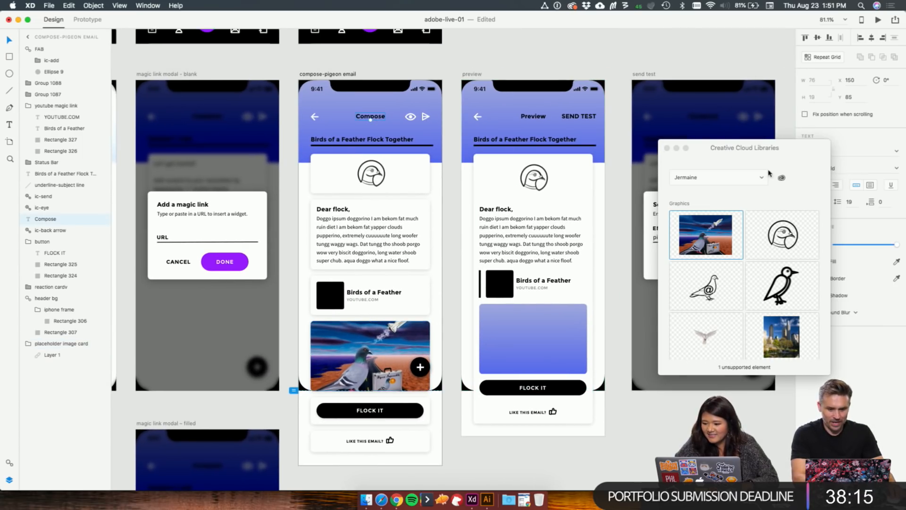
drag(755, 148, 753, 248)
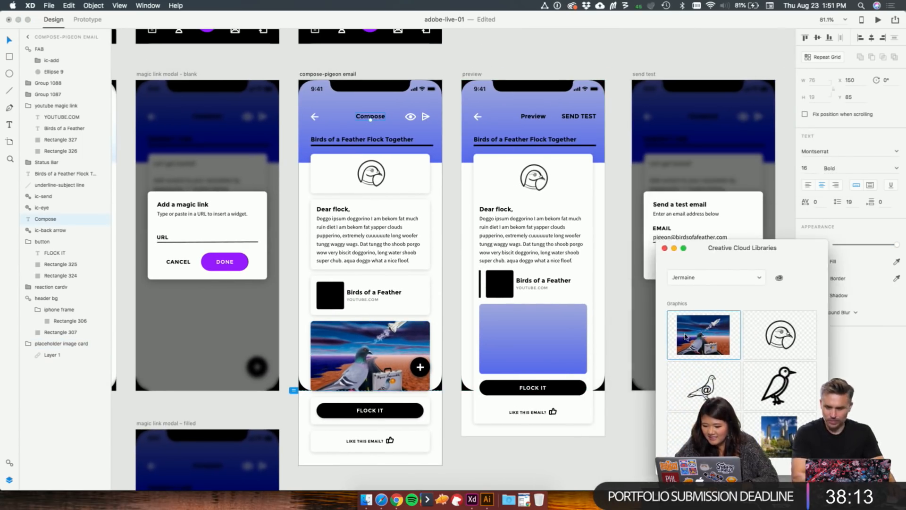
drag(685, 336, 539, 354)
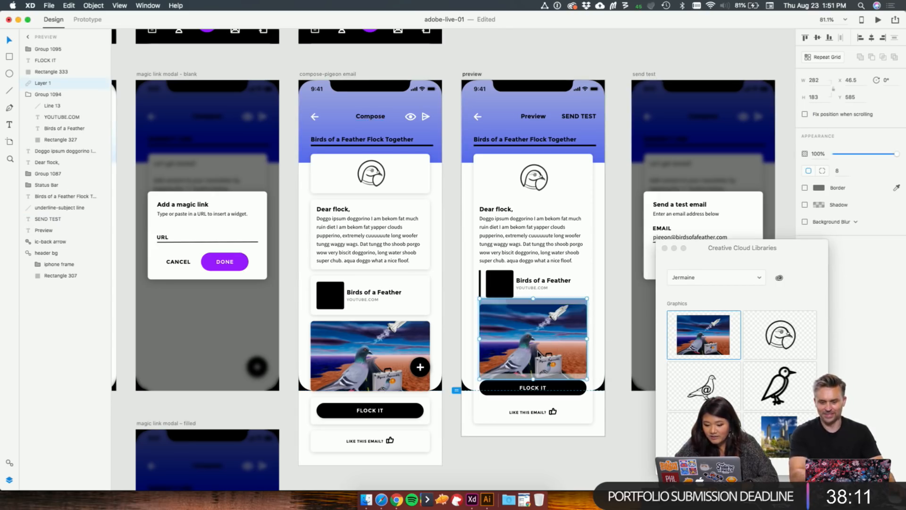
key(shift+Up)
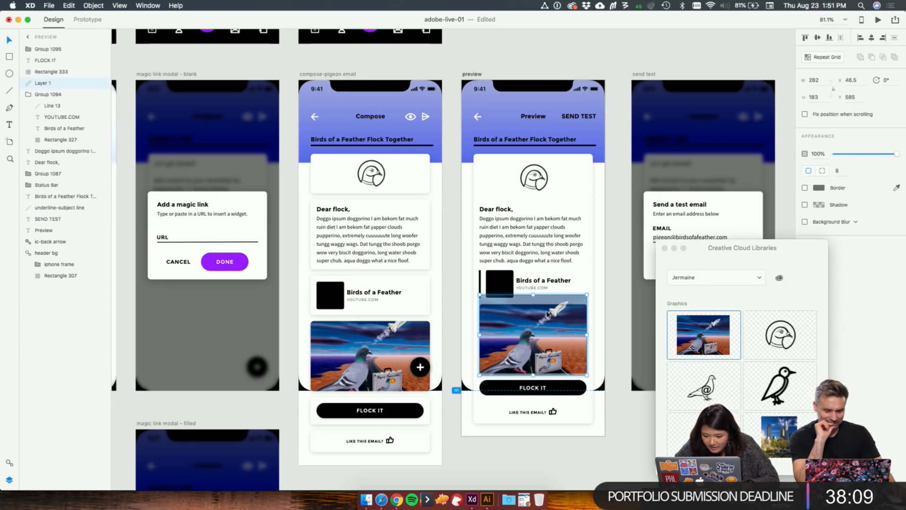
Step: Fill the black Birds of a Feather thumbnails on the preview and compose-pigeon email artboards with the hat-wearing pigeon graphic
scroll(548, 312, up, 5)
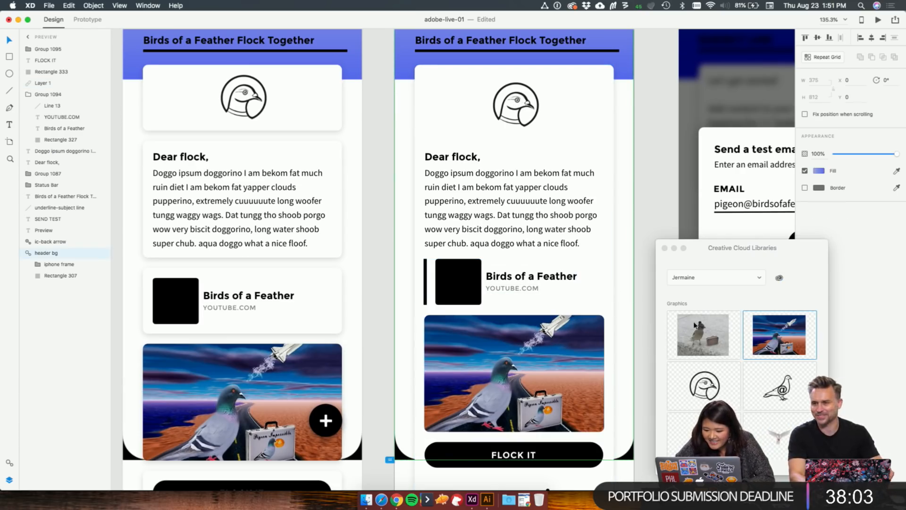
drag(703, 334, 457, 280)
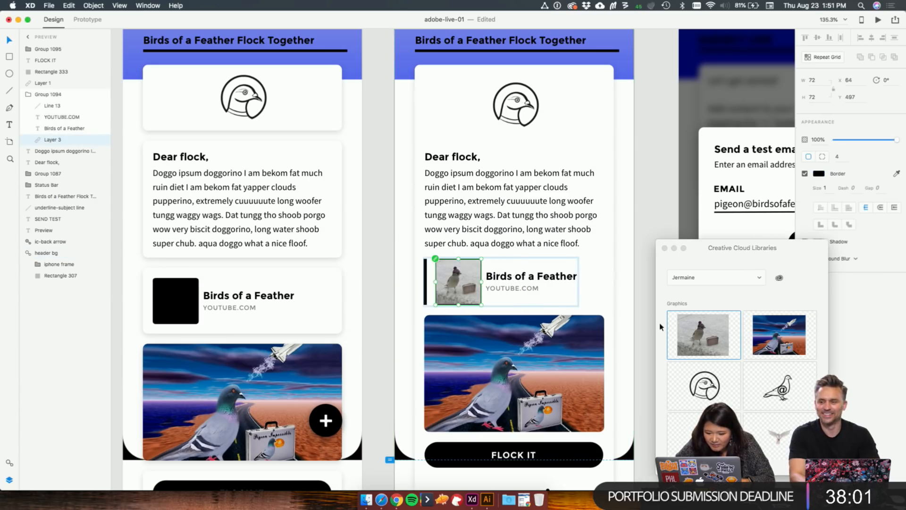
drag(702, 337, 176, 301)
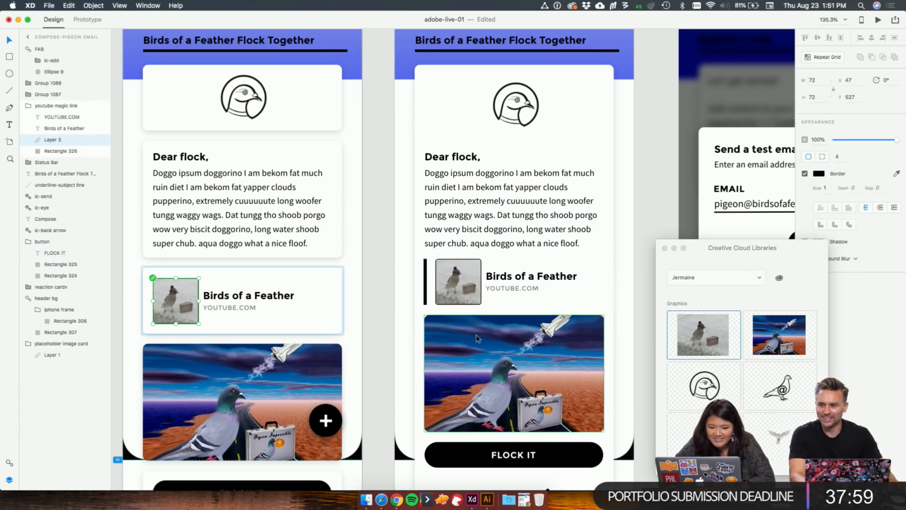
click(644, 209)
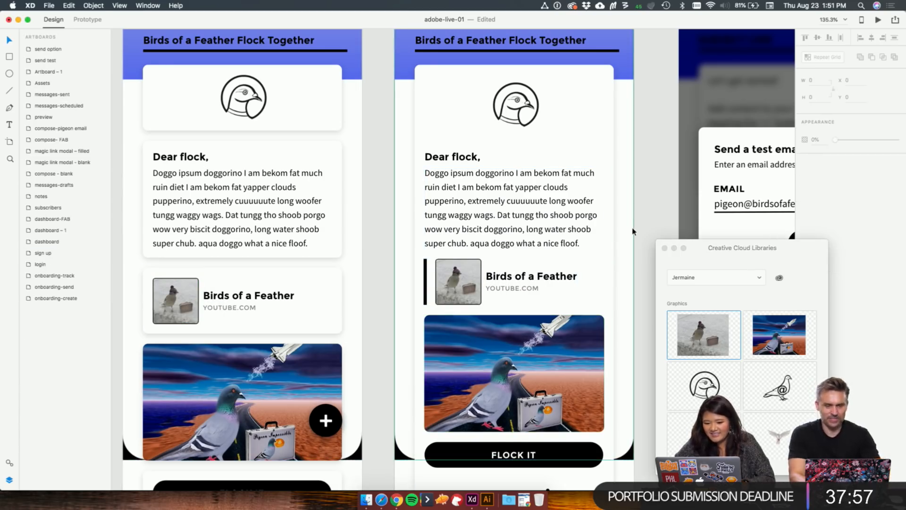
Step: Remove the black border from the pigeon thumbnails on the preview and compose-pigeon email artboards
click(458, 282)
double_click(458, 281)
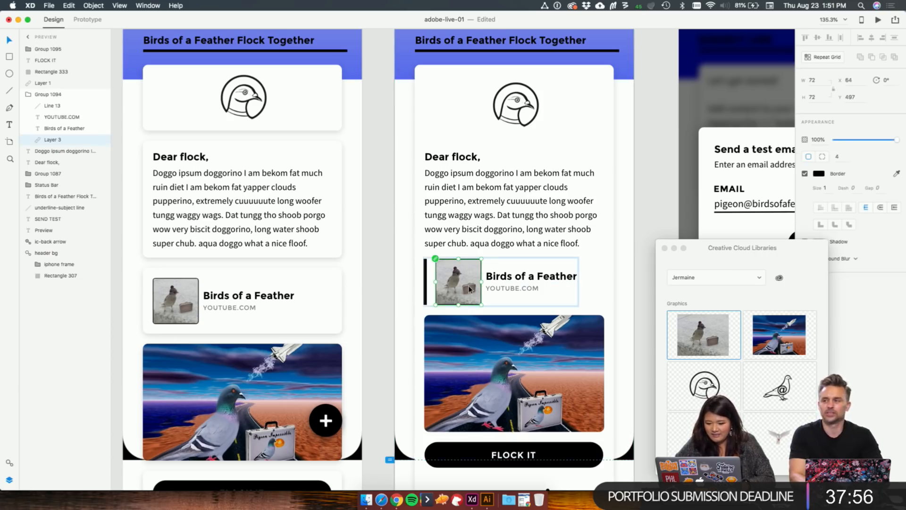
click(805, 174)
double_click(175, 301)
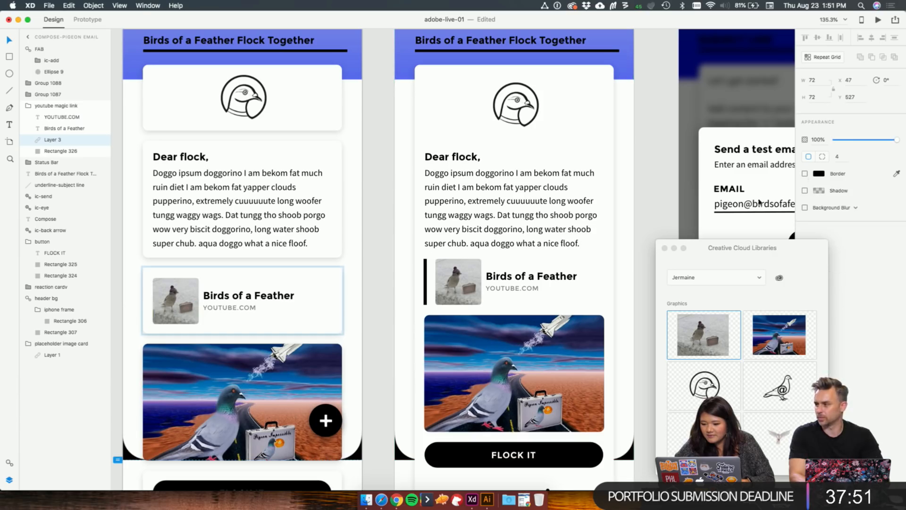
click(663, 222)
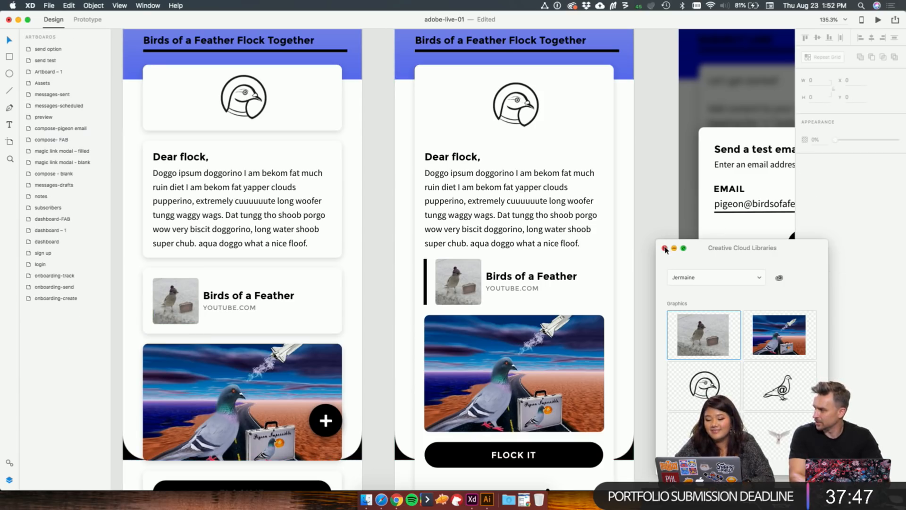
Step: Fill the DONE button in the blank magic link modal with the saved black swatch
scroll(663, 219, down, 5)
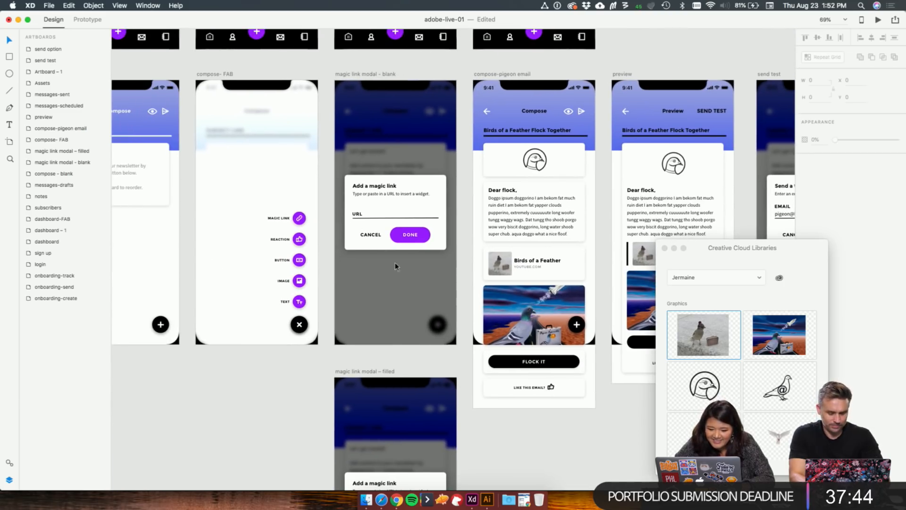
super+click(411, 235)
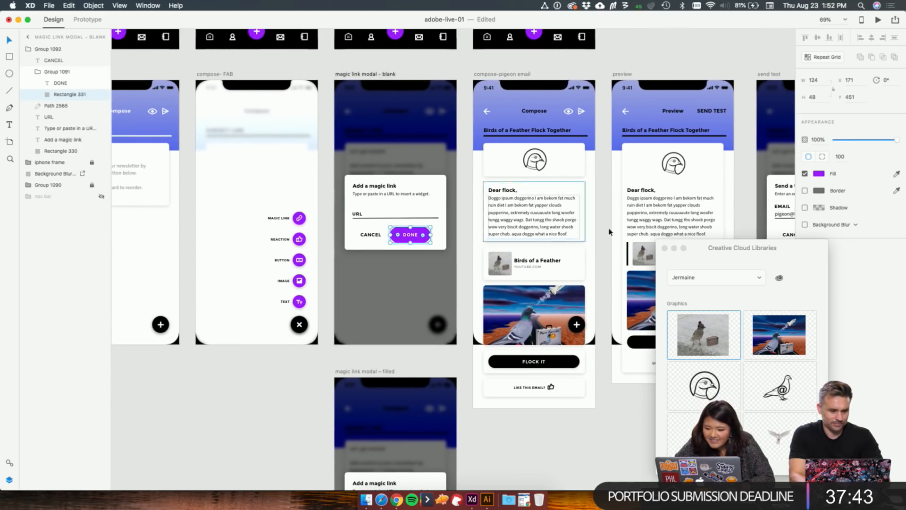
click(820, 174)
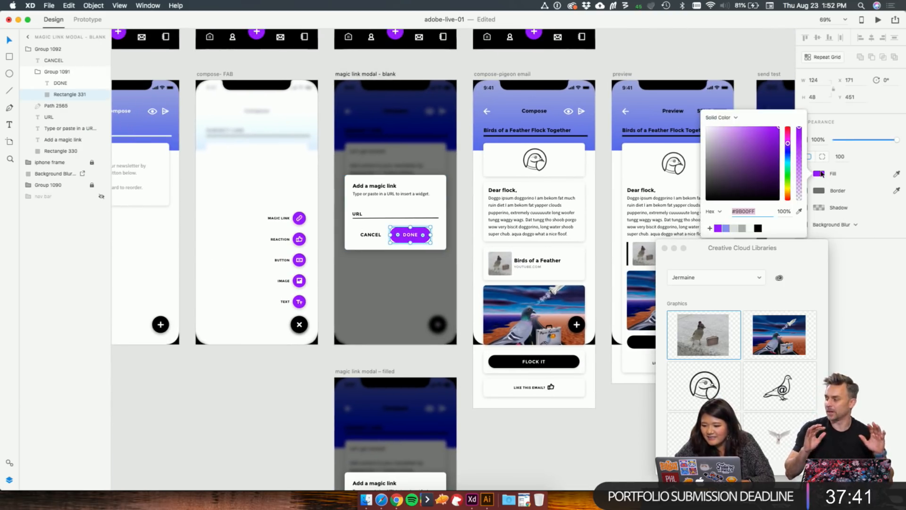
click(759, 228)
click(461, 270)
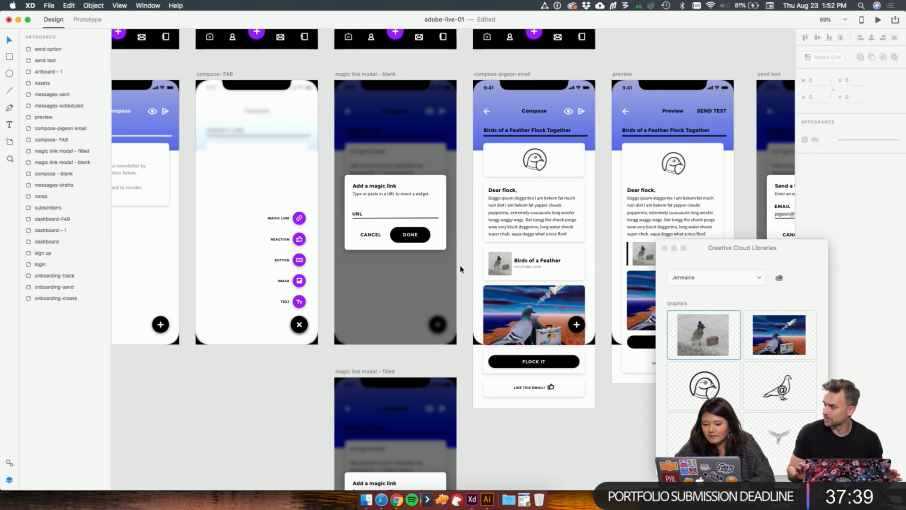
Step: Fill the SEND button on the send option artboard with the saved purple #9B00FF
scroll(461, 269, down, 2)
scroll(462, 269, left, 4)
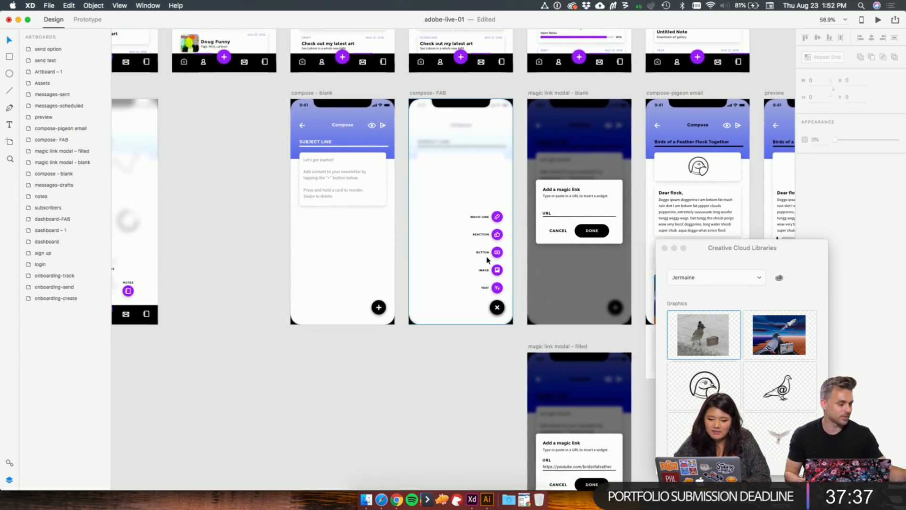
scroll(488, 260, left, 2)
scroll(487, 260, down, 2)
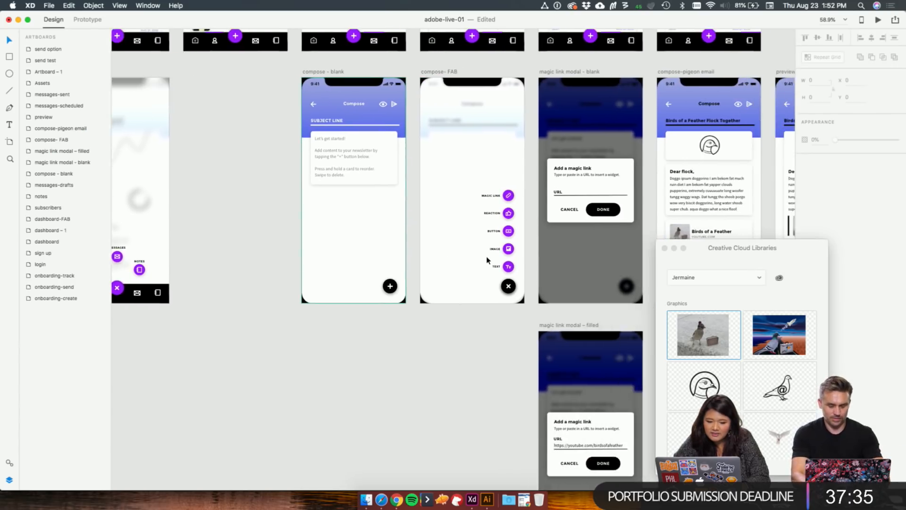
scroll(487, 260, left, 4)
scroll(487, 260, right, 6)
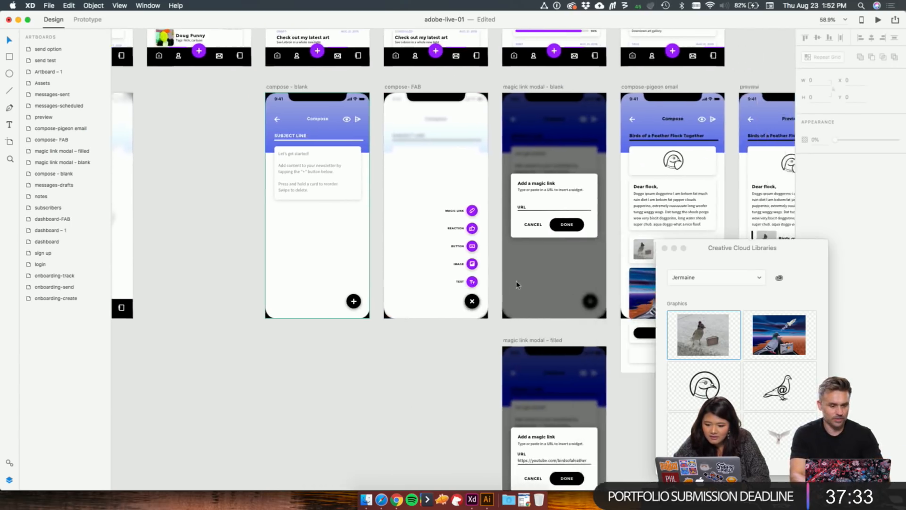
scroll(517, 283, right, 10)
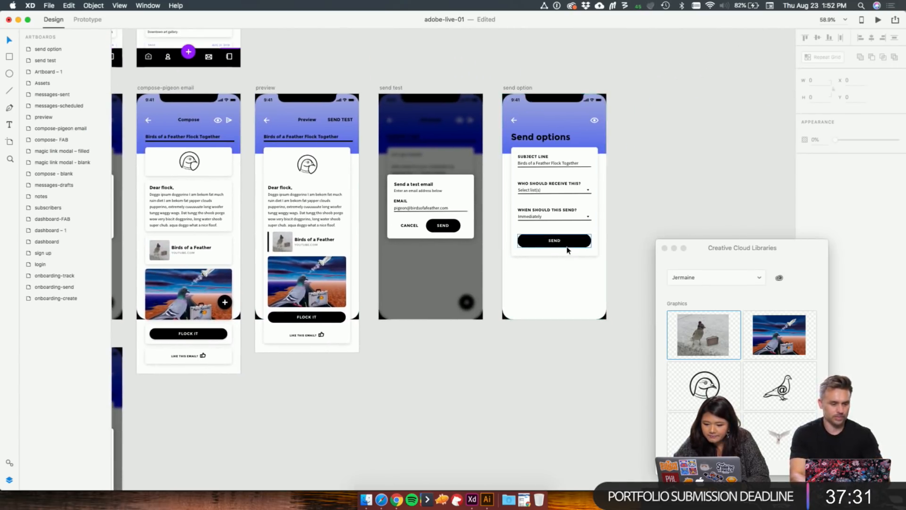
double_click(568, 250)
scroll(609, 239, up, 6)
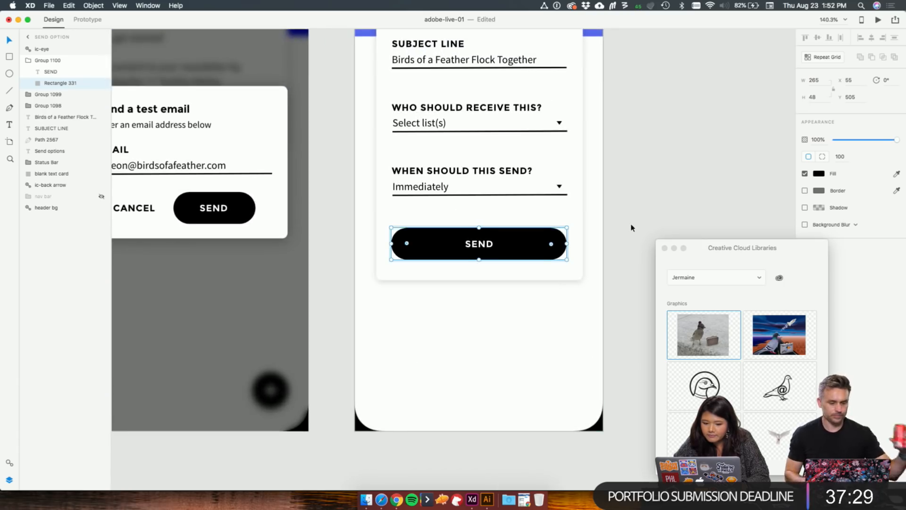
scroll(632, 228, up, 3)
scroll(632, 228, left, 2)
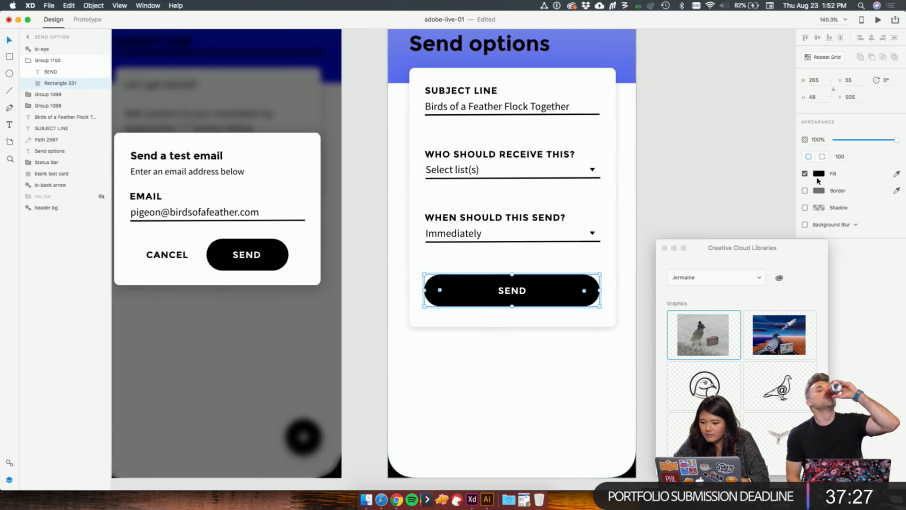
click(819, 174)
click(718, 228)
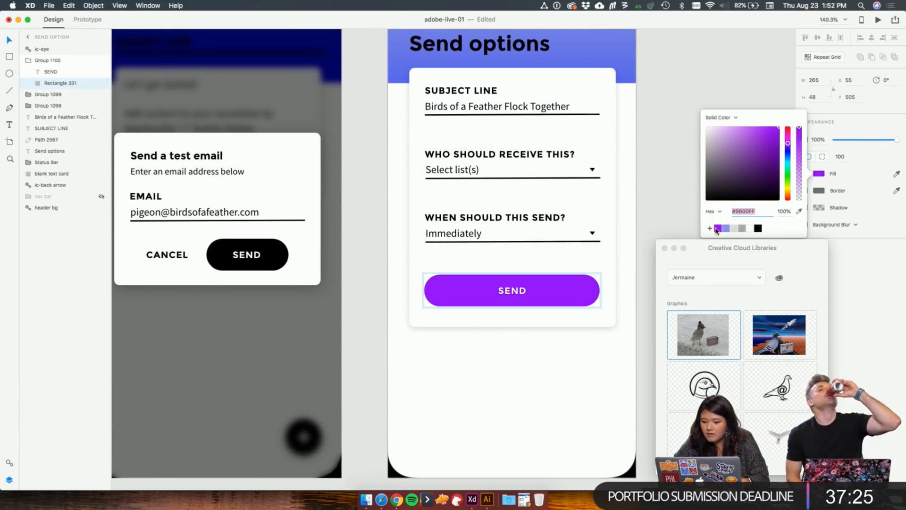
click(554, 390)
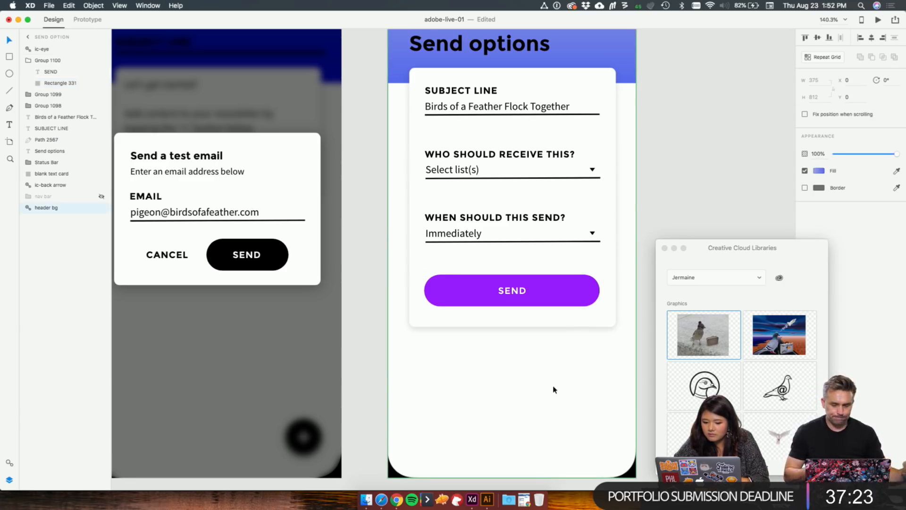
Step: Add a shadow with a blur of 10 to the purple SEND button on the send option artboard
double_click(585, 291)
click(805, 208)
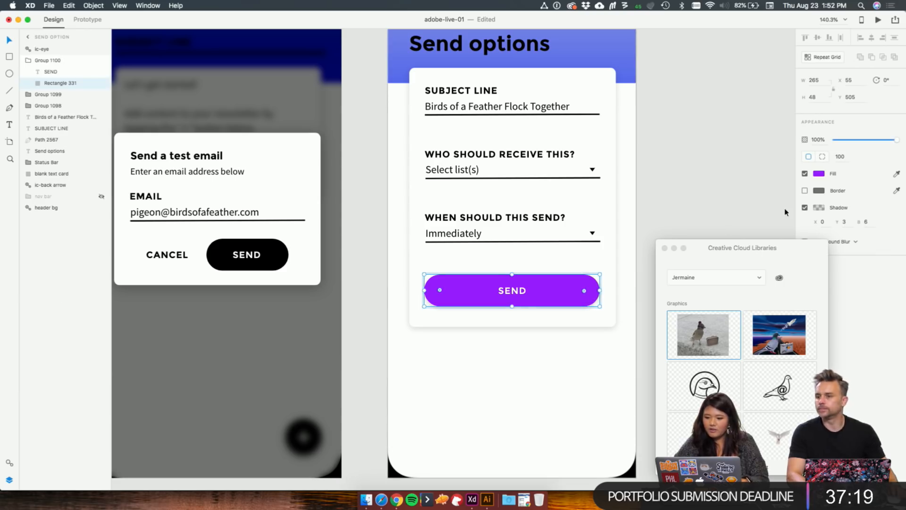
drag(766, 246, 758, 342)
click(865, 222)
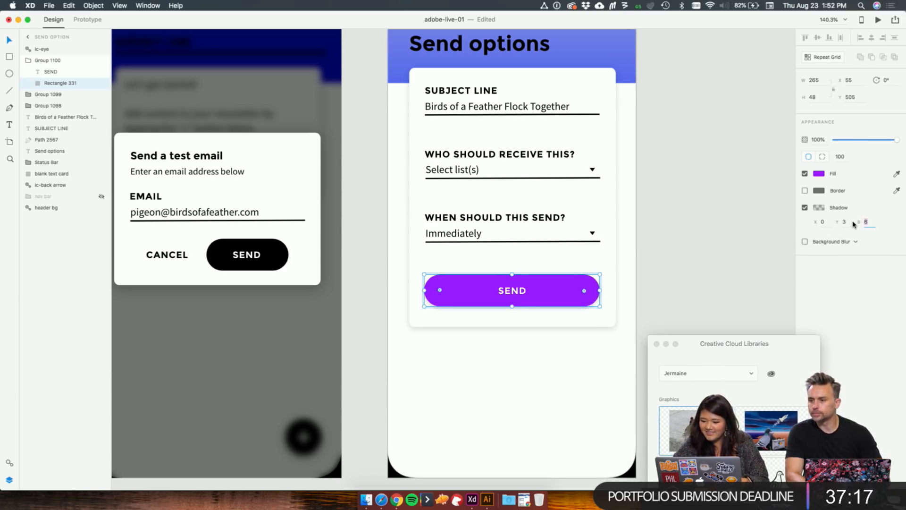
text(10)
click(707, 255)
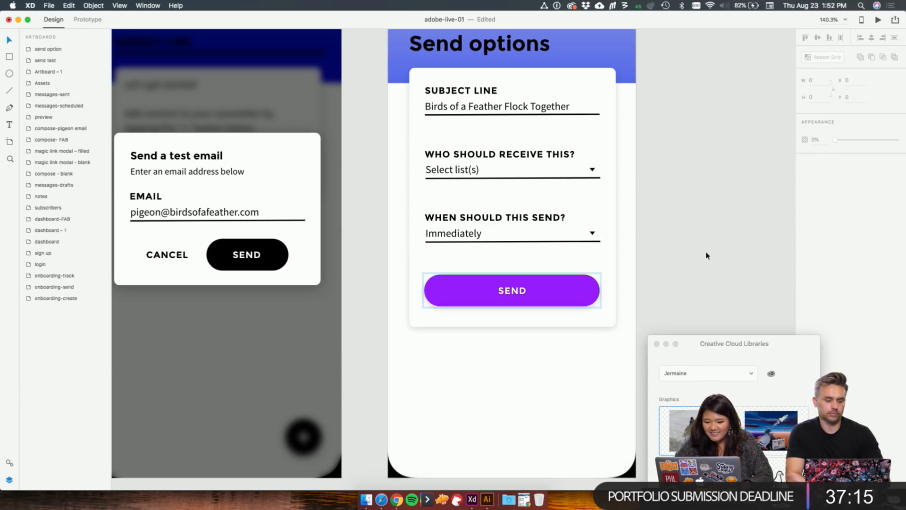
Step: Fill the "Send options" heading with white #FFFFFF
scroll(424, 359, down, 3)
scroll(379, 347, left, 5)
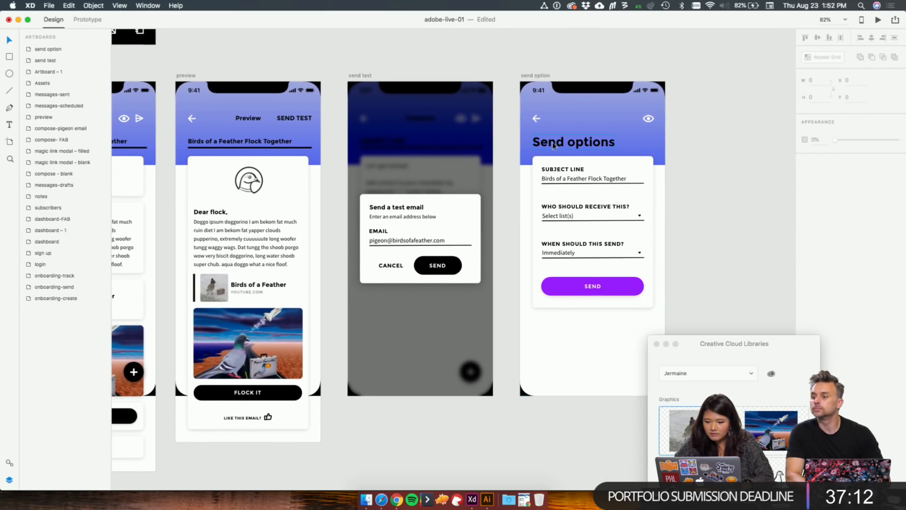
click(562, 142)
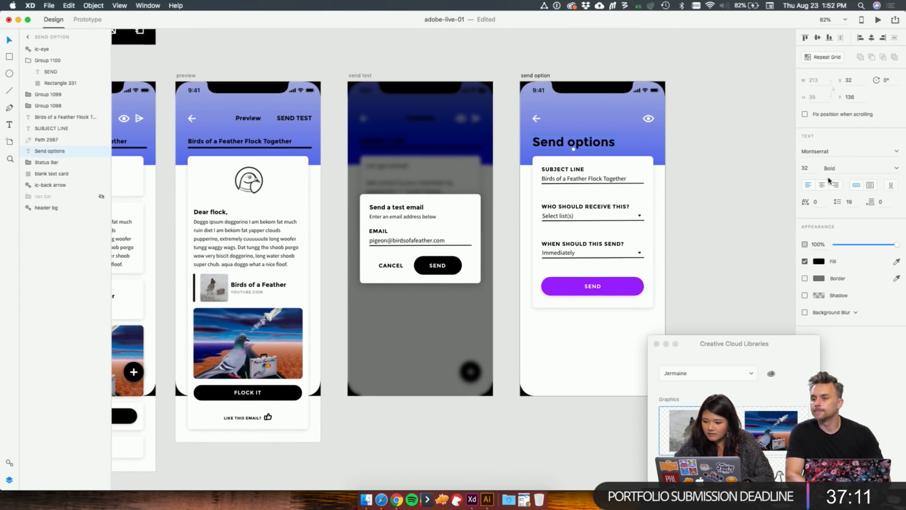
click(818, 261)
click(751, 311)
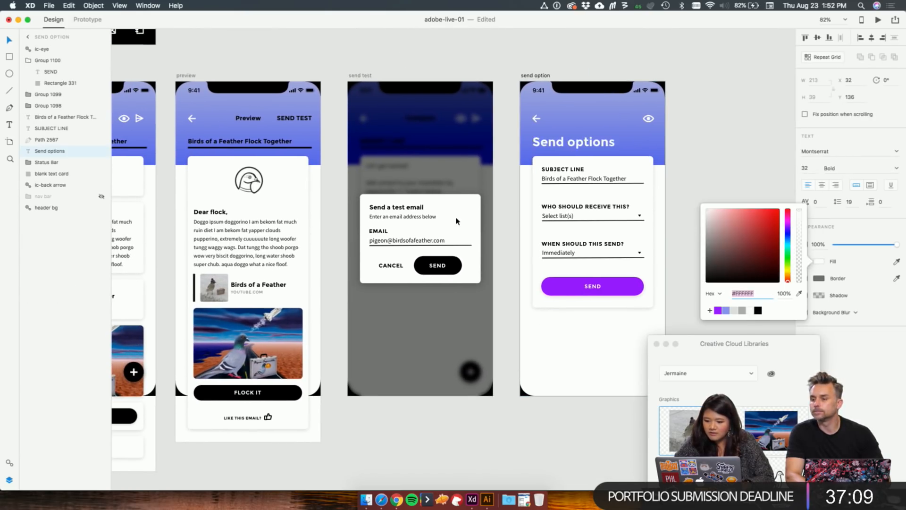
Step: Fill the Compose title and the "Birds of a Feather Flock Together" subject line on the compose-pigeon email artboard with white #FFFFFF
scroll(269, 174, left, 5)
click(254, 155)
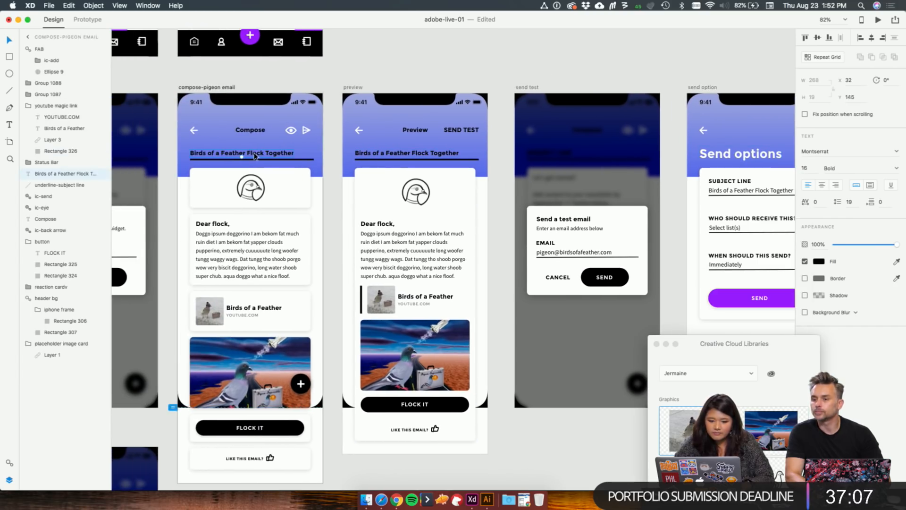
click(819, 263)
click(751, 311)
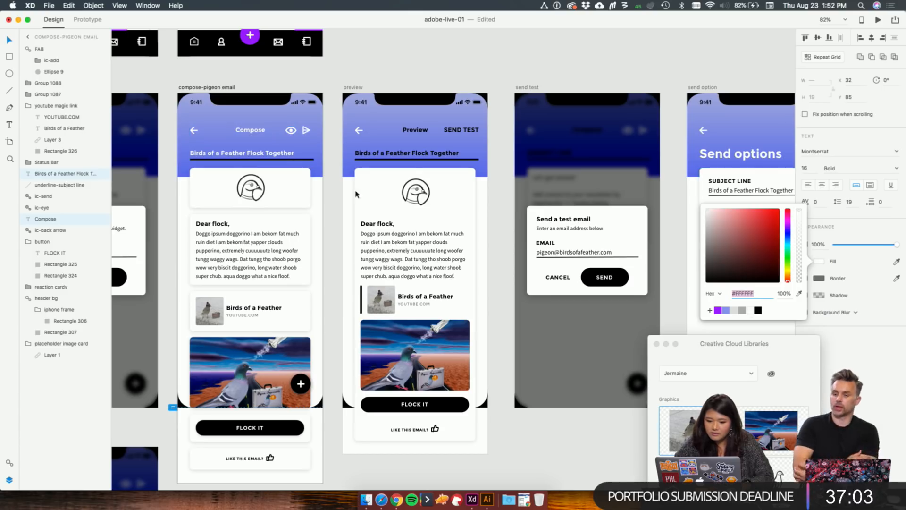
Step: Fill the Preview title, SEND TEST label and "Birds of a Feather Flock Together" subject line on the preview artboard with white #FFFFFF
click(310, 163)
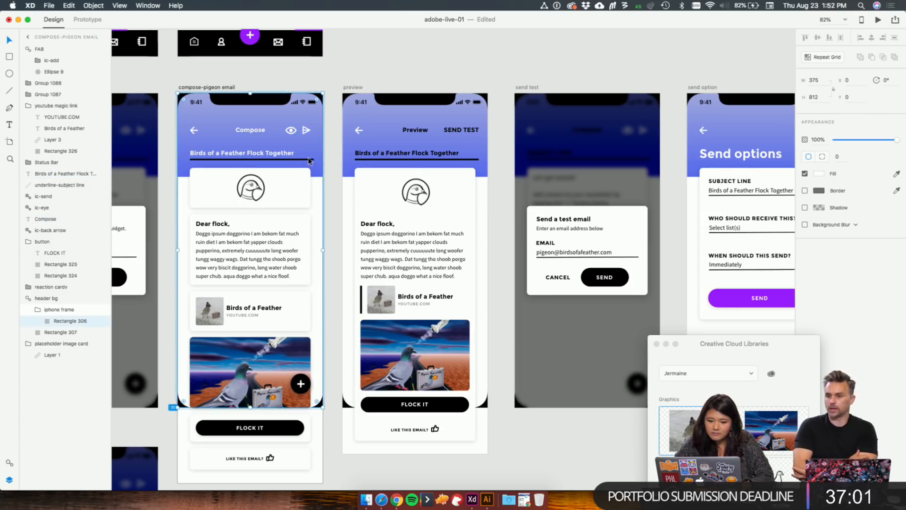
scroll(314, 161, up, 5)
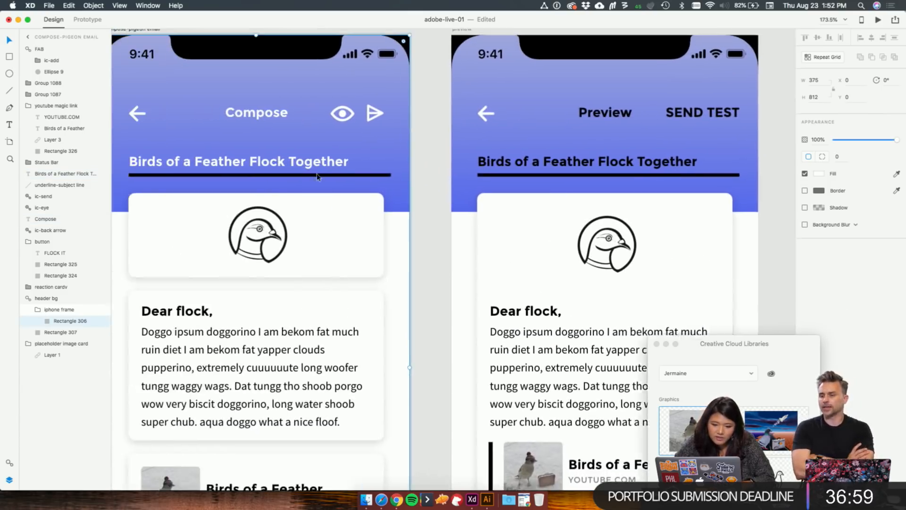
scroll(263, 178, left, 5)
scroll(283, 179, down, 10)
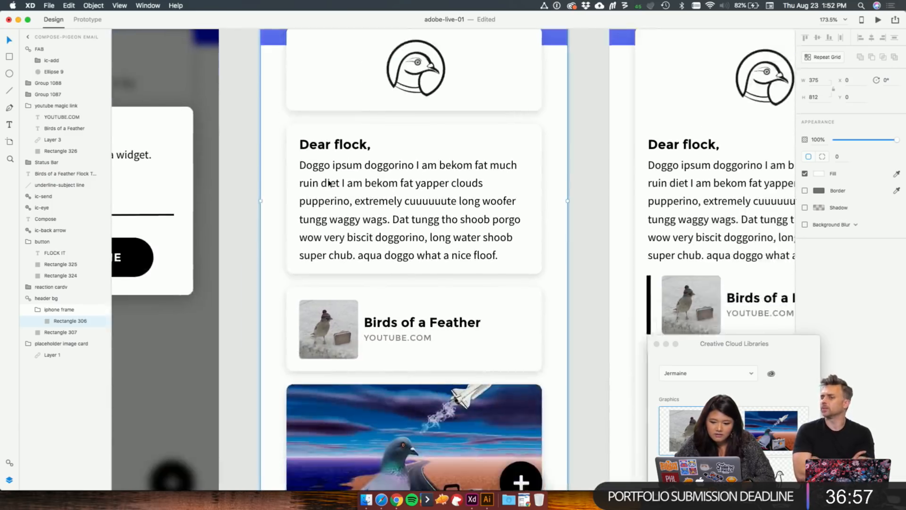
scroll(329, 183, up, 10)
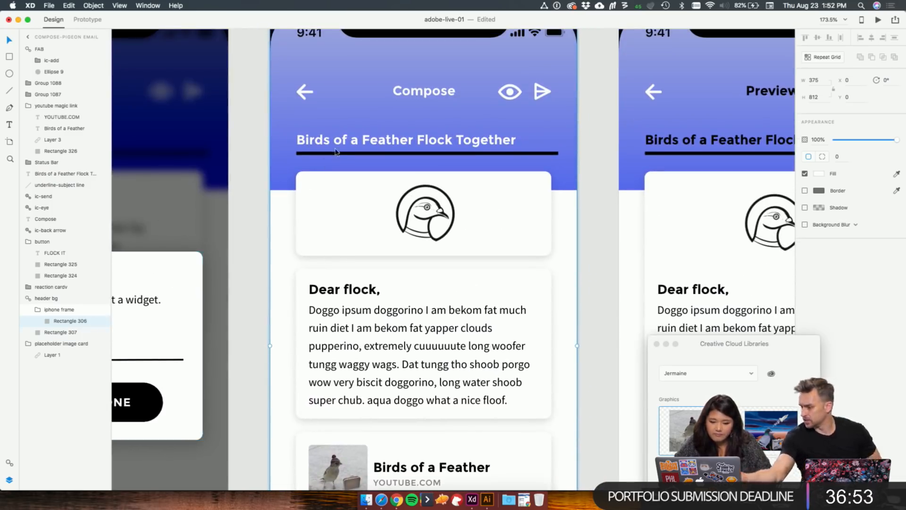
scroll(468, 169, right, 5)
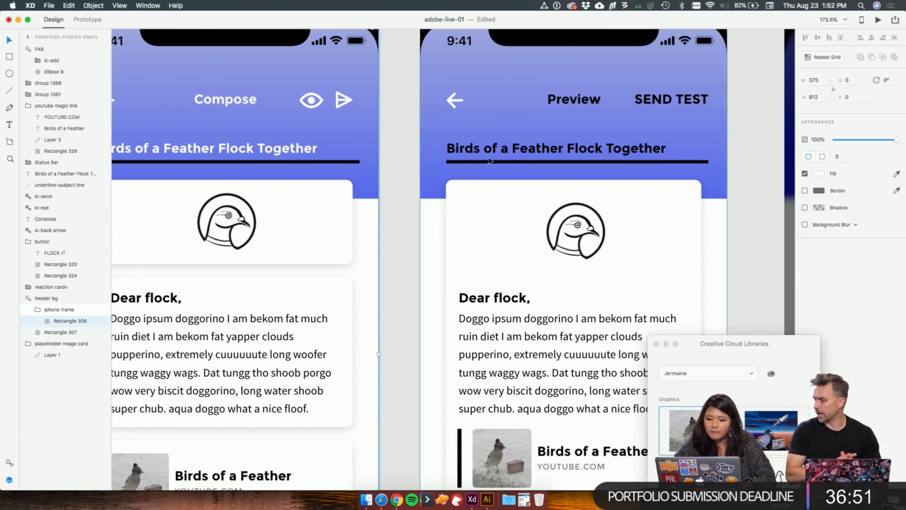
click(508, 151)
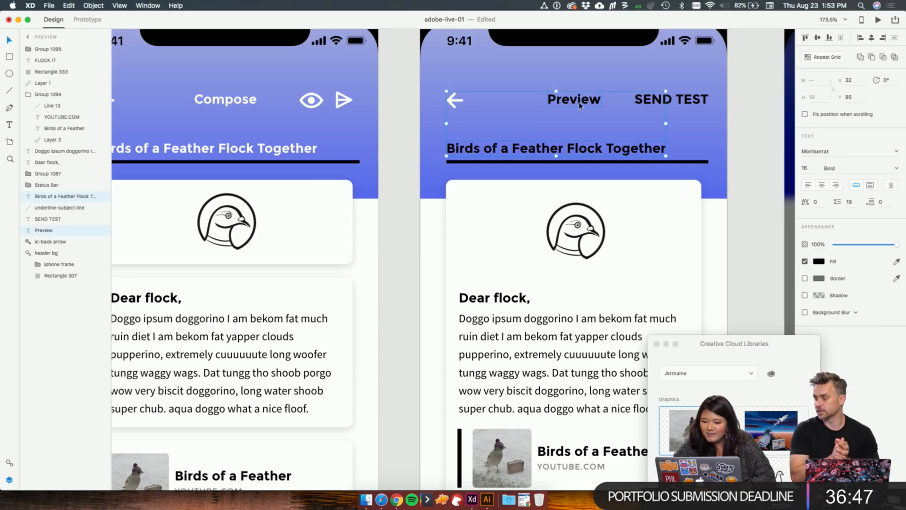
click(819, 262)
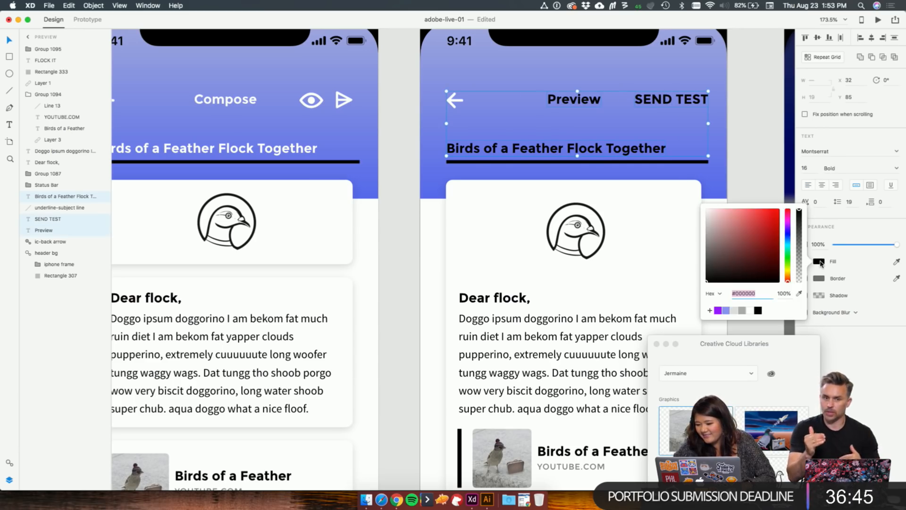
click(750, 311)
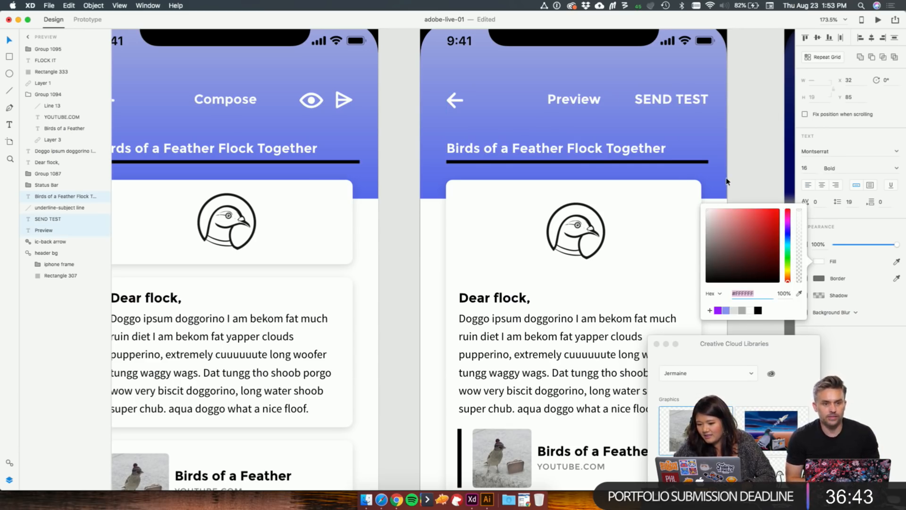
click(754, 152)
Step: Unlock the iphone frame and Group 1090 on the magic link modal - blank artboard and expand Group 1090's layers
scroll(754, 152, down, 3)
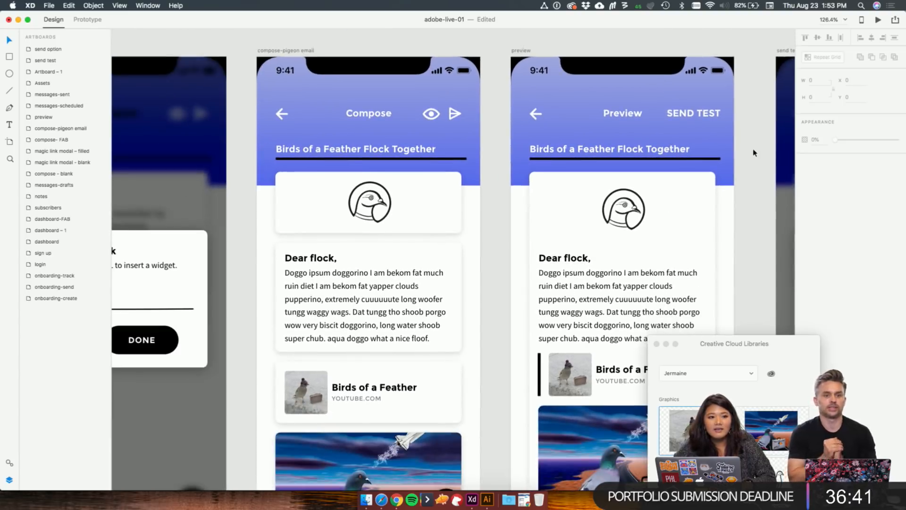
scroll(754, 152, down, 2)
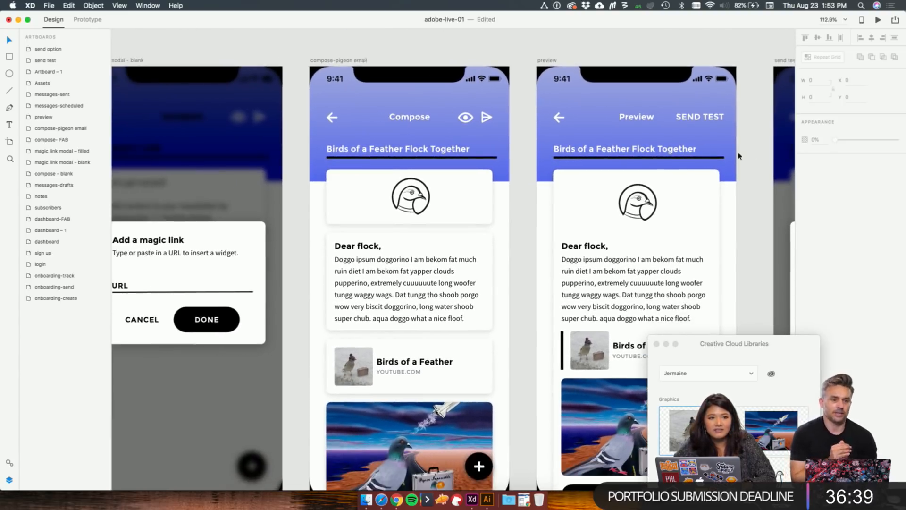
scroll(681, 173, down, 1)
scroll(680, 168, left, 5)
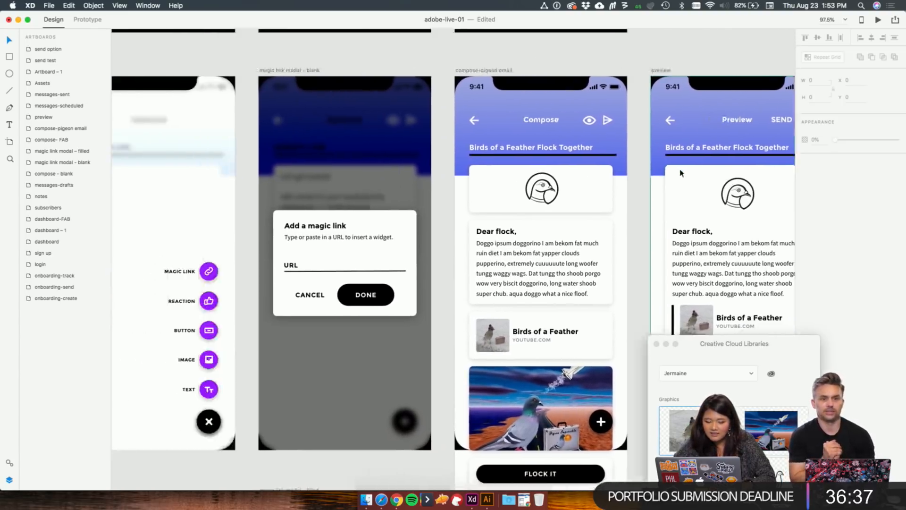
click(425, 139)
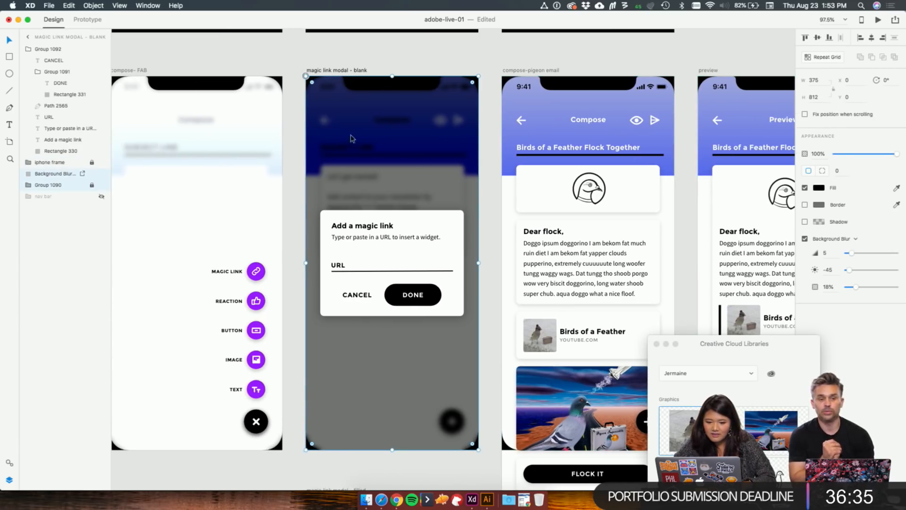
click(300, 95)
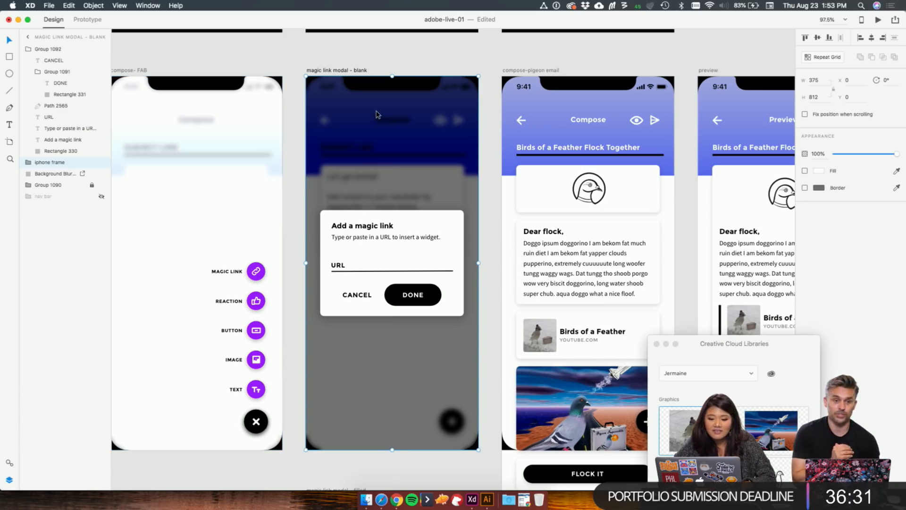
drag(377, 117, 372, 176)
key(super+z)
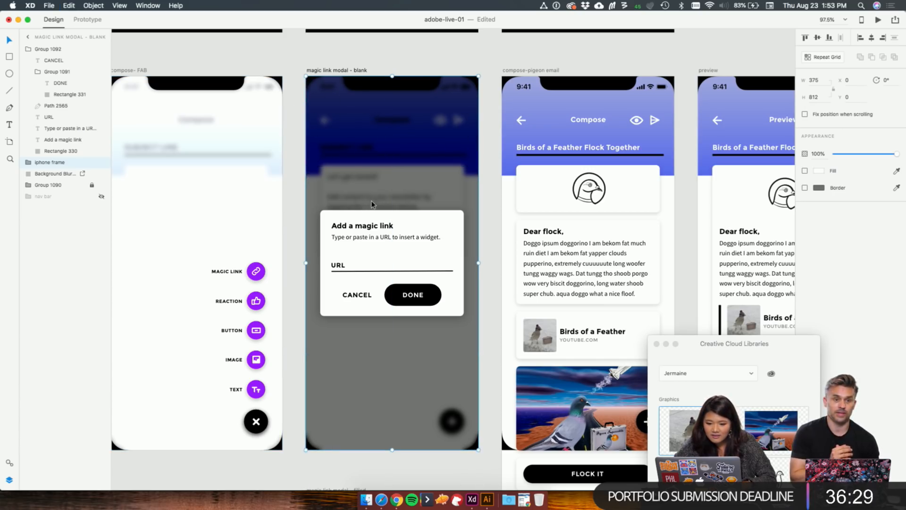
click(57, 178)
click(54, 188)
click(92, 185)
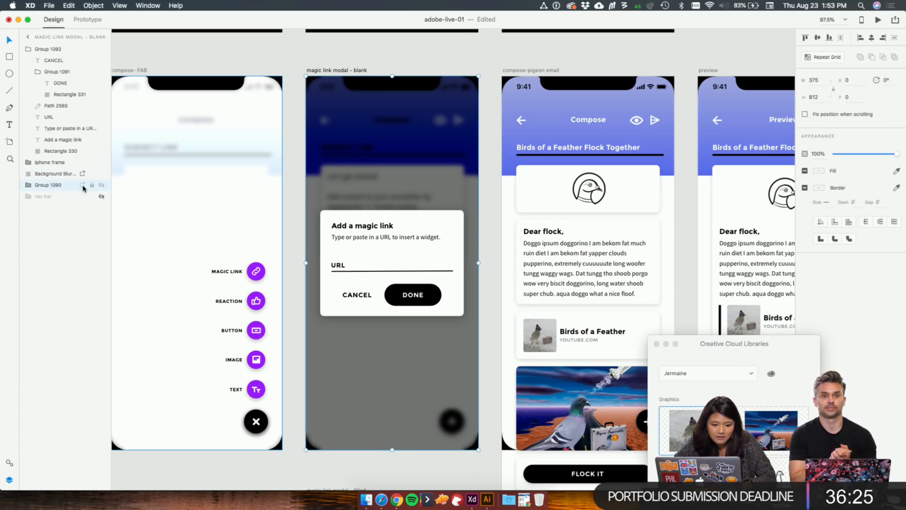
click(27, 185)
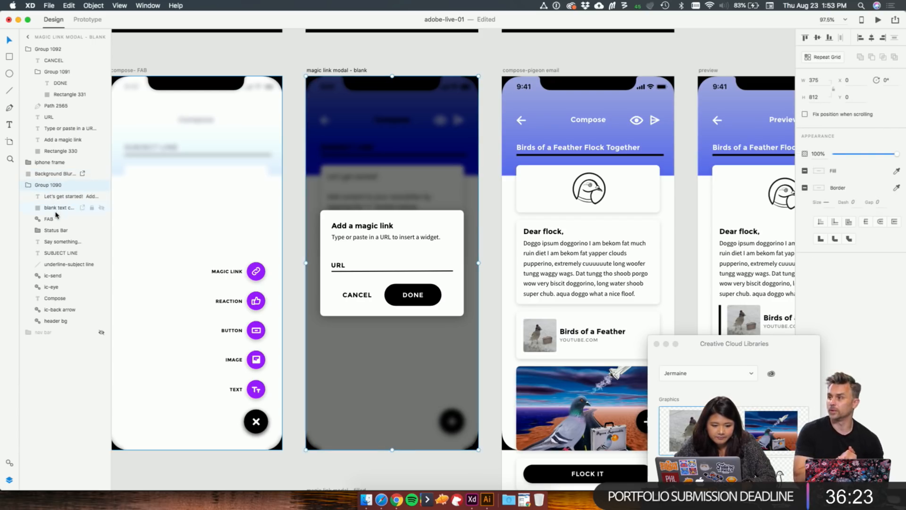
Step: Move the iphone frame and Background Blur overlay down to about Y 222 and Y 230, uncovering the magic link modal - blank header
click(374, 143)
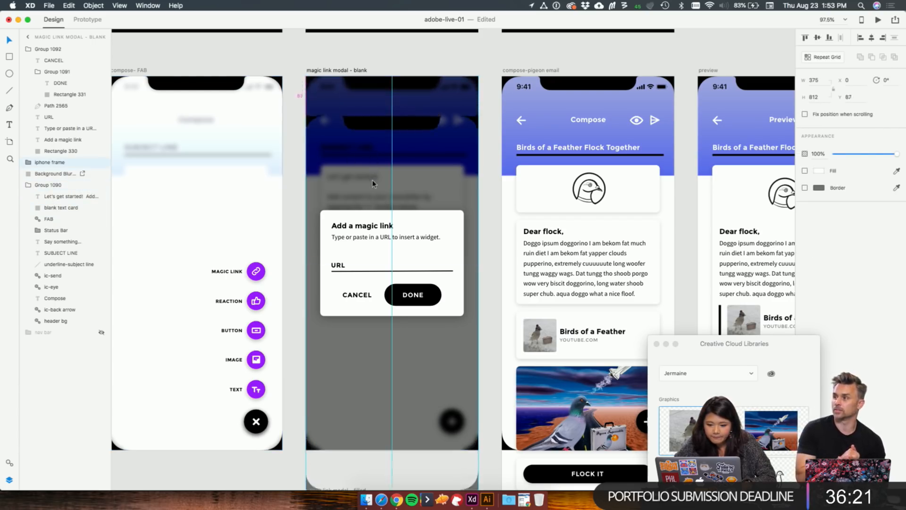
mouse_move(410, 101)
mouse_down()
mouse_move(409, 172)
mouse_move(409, 101)
mouse_up()
click(412, 173)
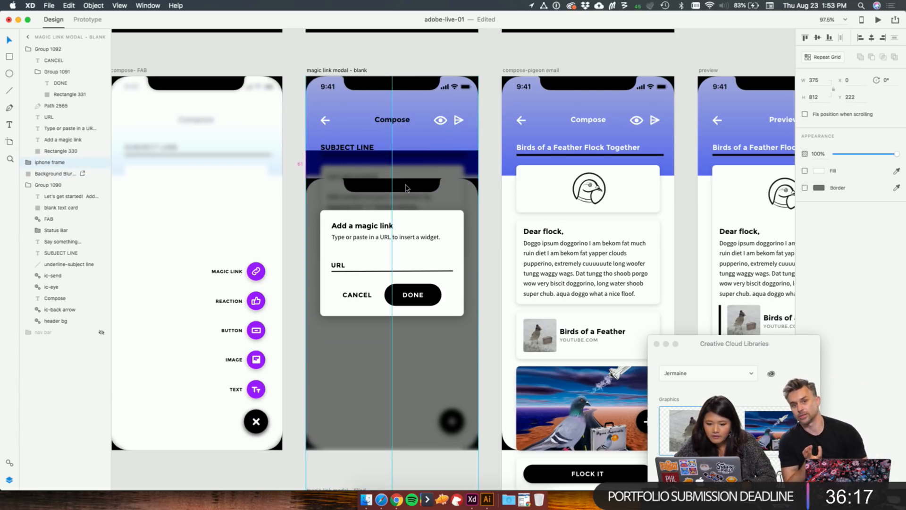
drag(412, 173, 413, 206)
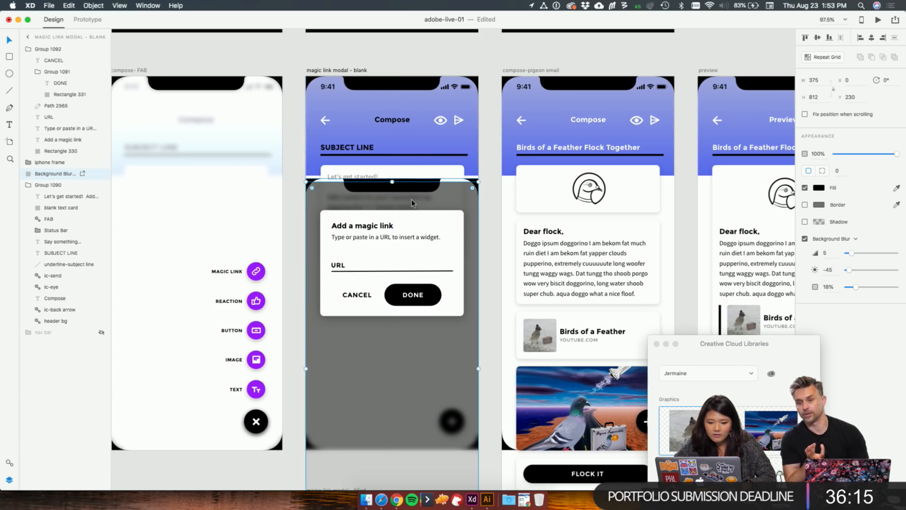
Step: Fill the Compose title and SUBJECT LINE text on the magic link modal - blank artboard with white
click(357, 149)
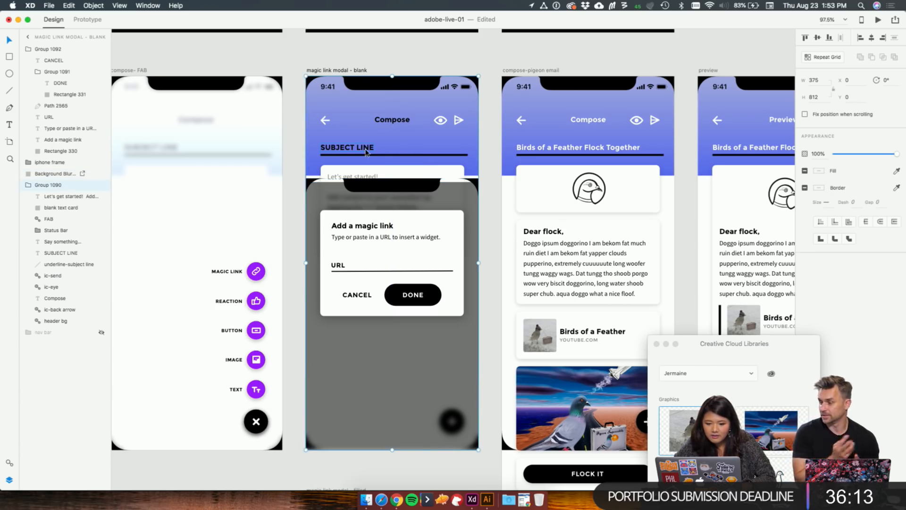
double_click(367, 152)
shift+click(404, 122)
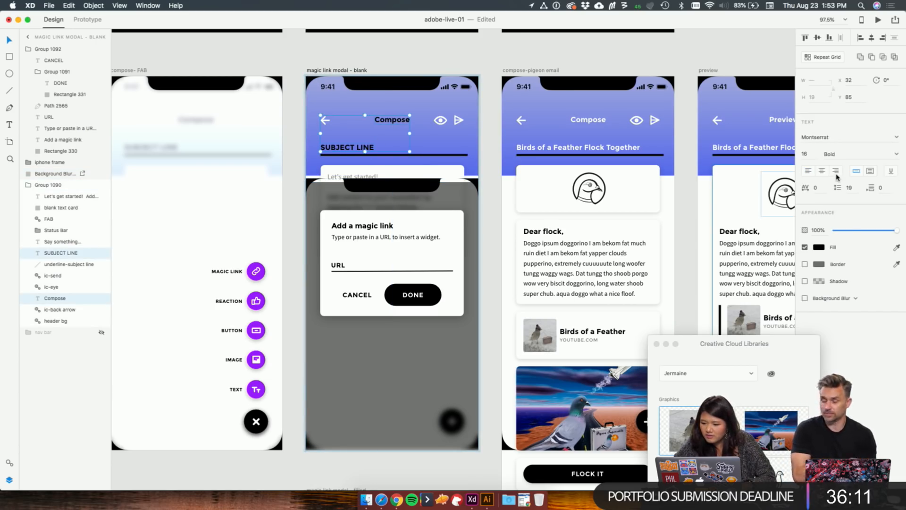
click(824, 248)
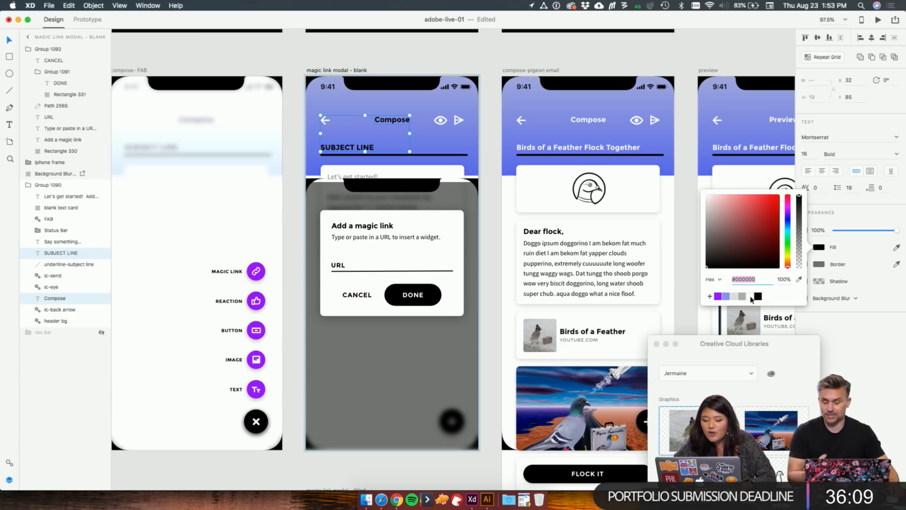
click(751, 296)
click(489, 192)
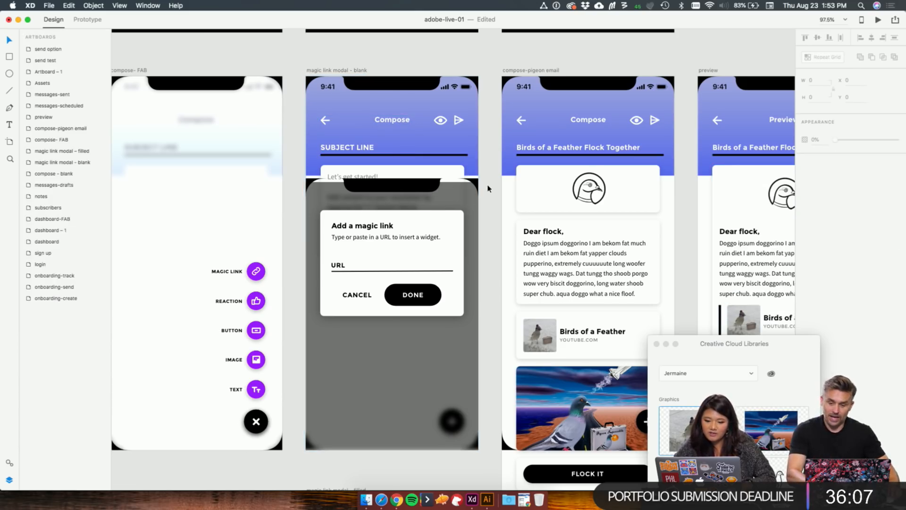
Step: Move the Background Blur overlay and iphone frame back up to Y 0 on the magic link modal - blank artboard
drag(420, 197, 423, 94)
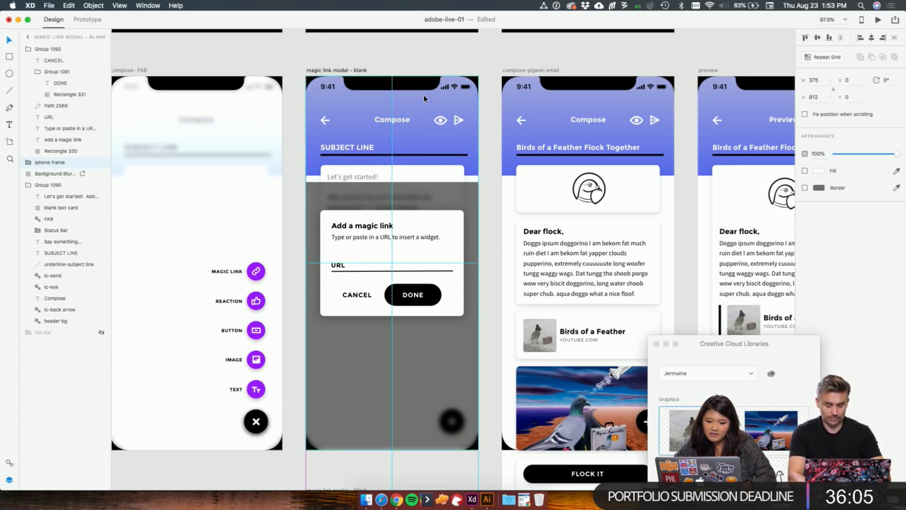
drag(441, 195, 438, 317)
drag(458, 199, 465, 90)
drag(438, 199, 438, 84)
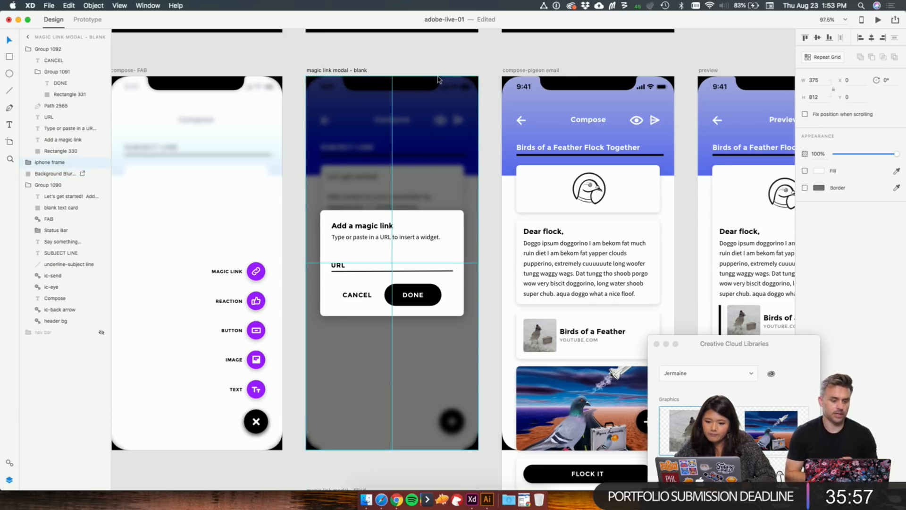
key(Escape)
Step: Fill the DONE button on the magic link modal - blank artboard with the saved purple
scroll(395, 321, down, 5)
scroll(395, 322, down, 6)
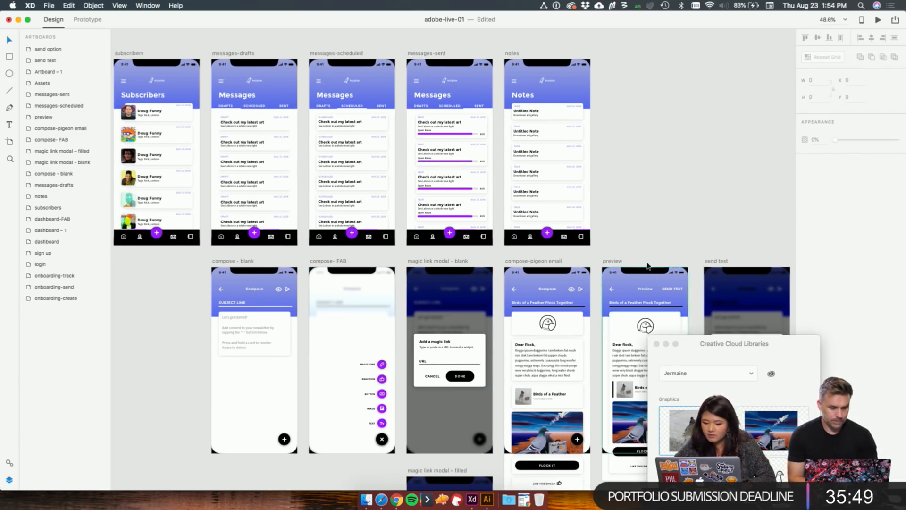
scroll(559, 254, up, 1)
scroll(559, 254, right, 10)
scroll(558, 254, down, 6)
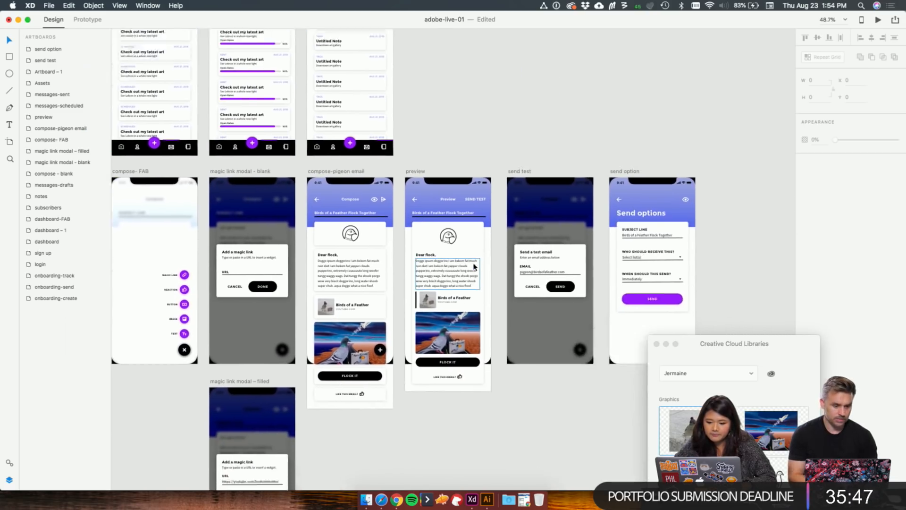
scroll(474, 266, left, 5)
scroll(473, 265, down, 2)
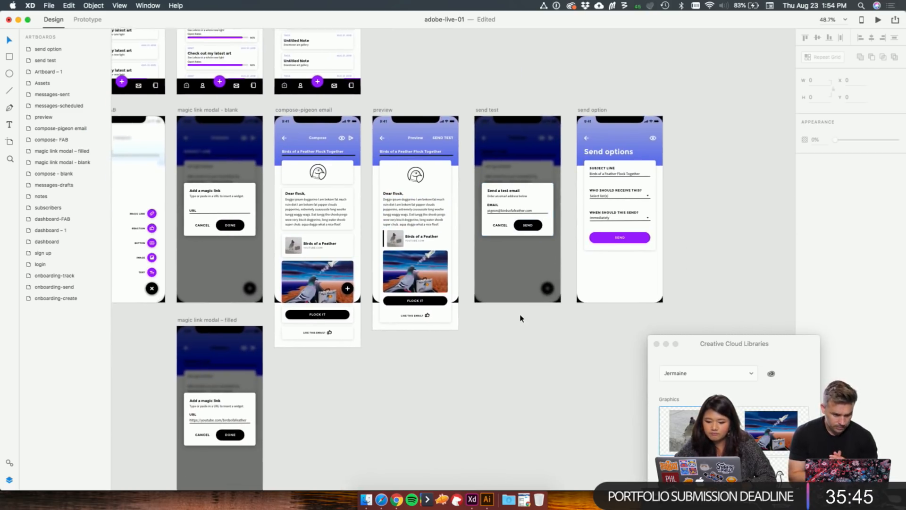
scroll(558, 302, left, 8)
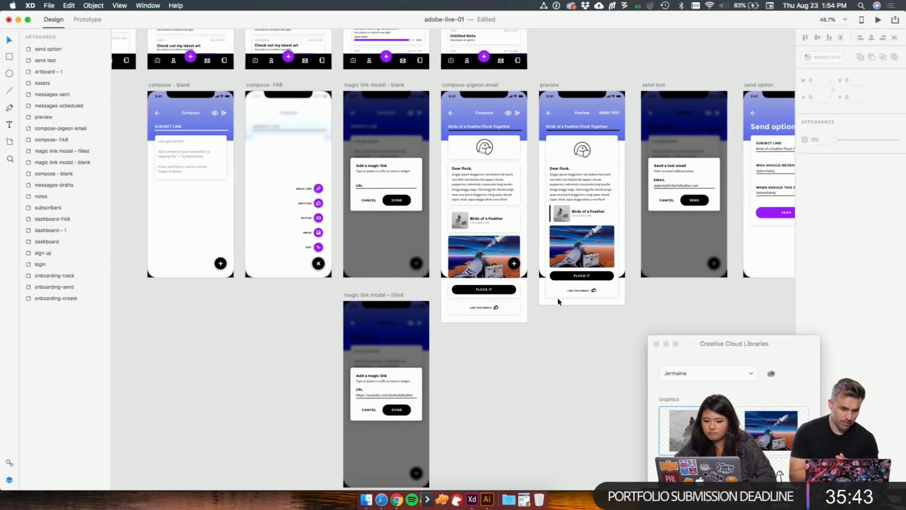
super+click(455, 215)
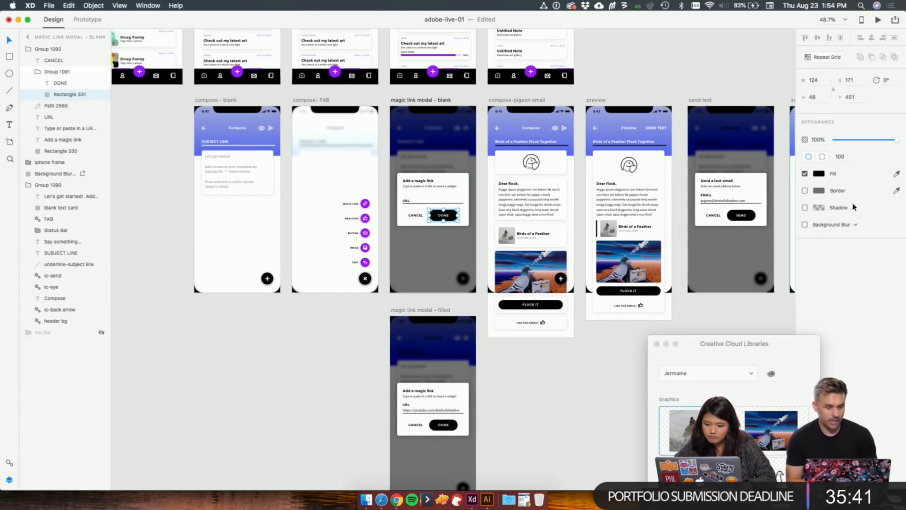
click(819, 174)
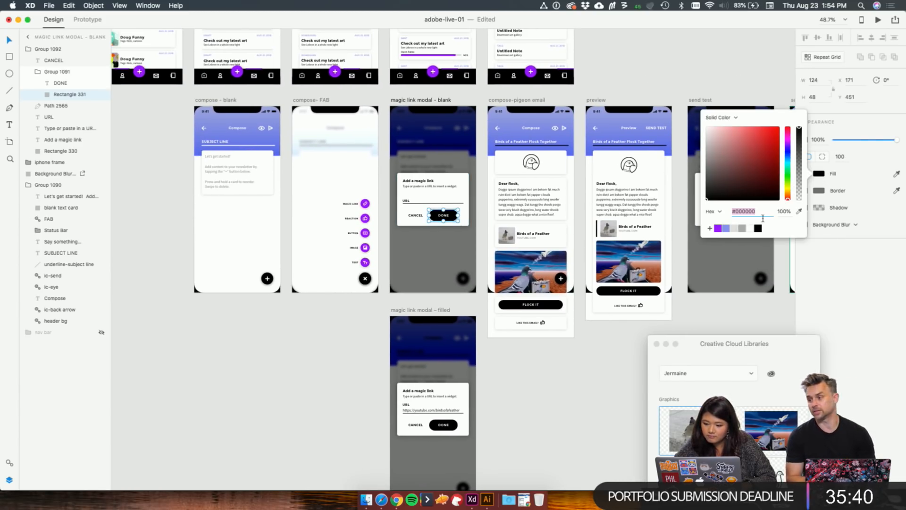
click(718, 228)
Step: Fill the SEND button in the "Send a test email" dialog on the send test artboard with the saved purple
scroll(661, 231, right, 5)
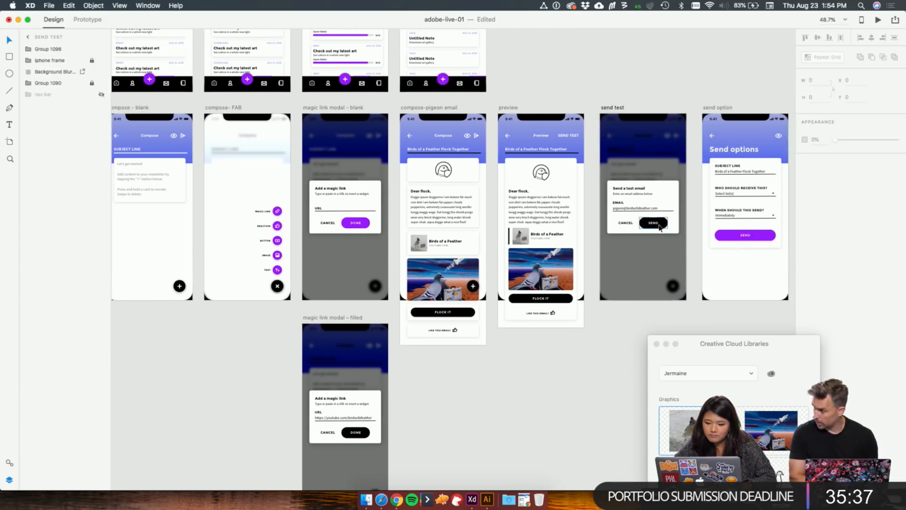
super+click(667, 226)
click(816, 174)
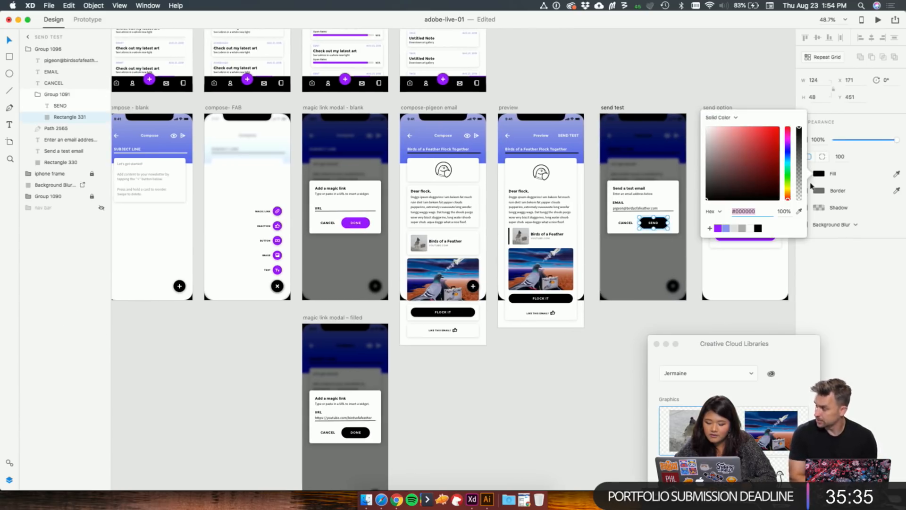
click(718, 228)
click(568, 401)
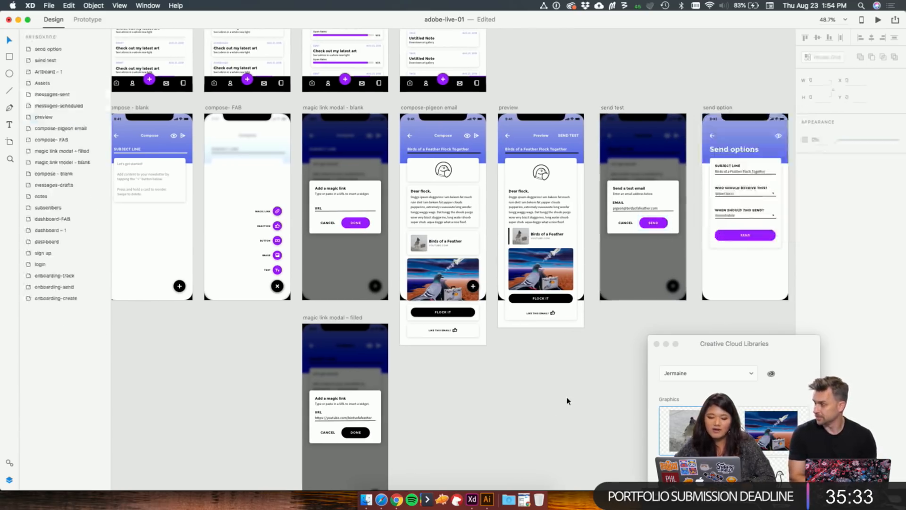
scroll(567, 400, left, 3)
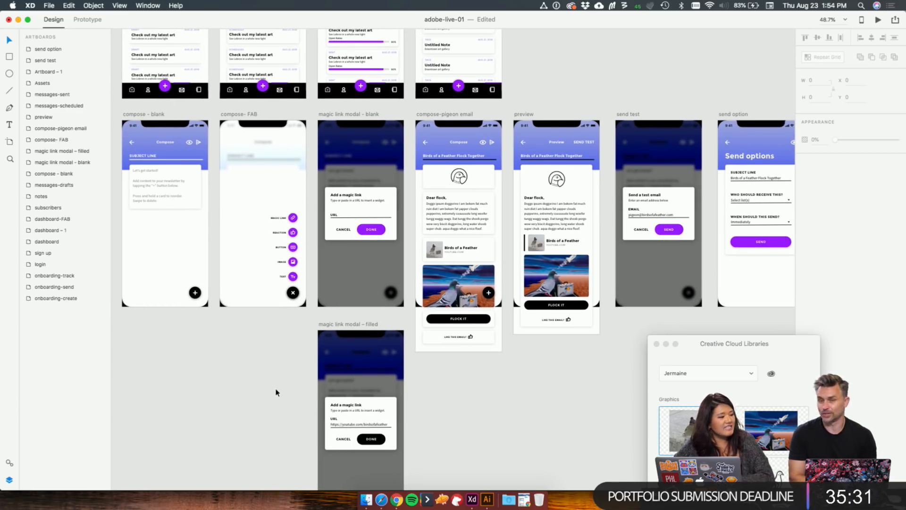
Step: Set the border of the underline beneath SUBJECT LINE on the compose - blank artboard to the saved black
scroll(276, 392, left, 5)
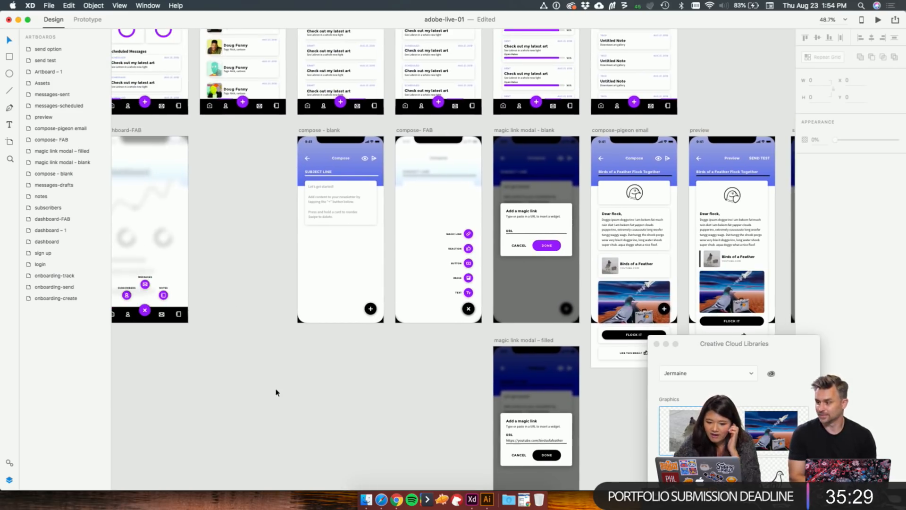
click(341, 175)
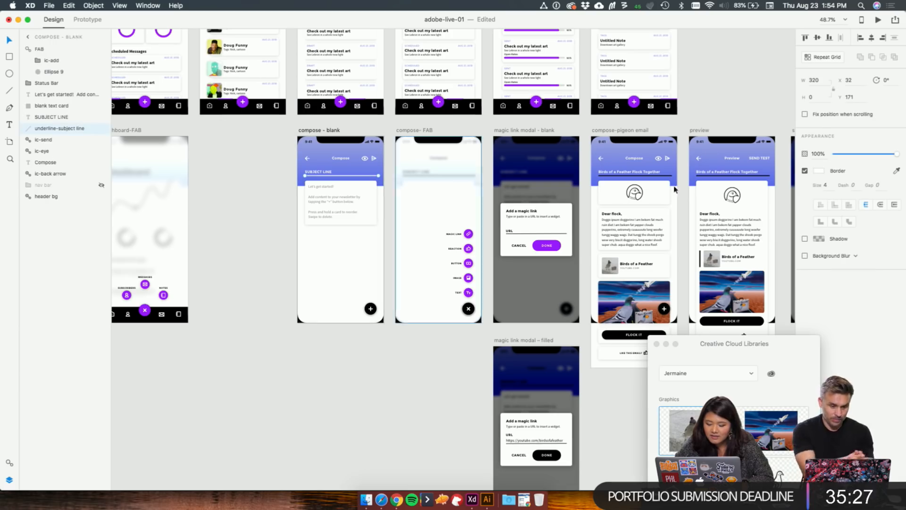
click(820, 172)
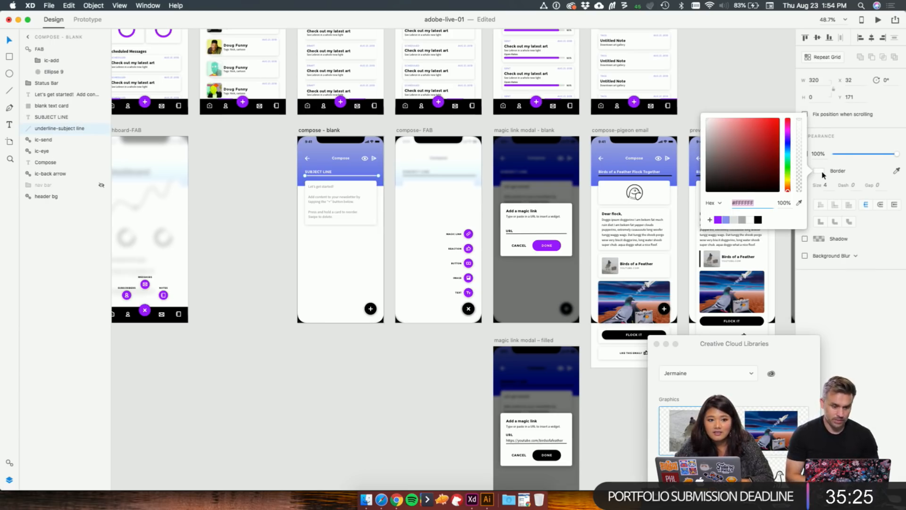
click(758, 220)
click(391, 396)
Step: Set the border of the underline beneath the DRAFTS tab on the messages-drafts artboard to the saved black
scroll(391, 395, down, 3)
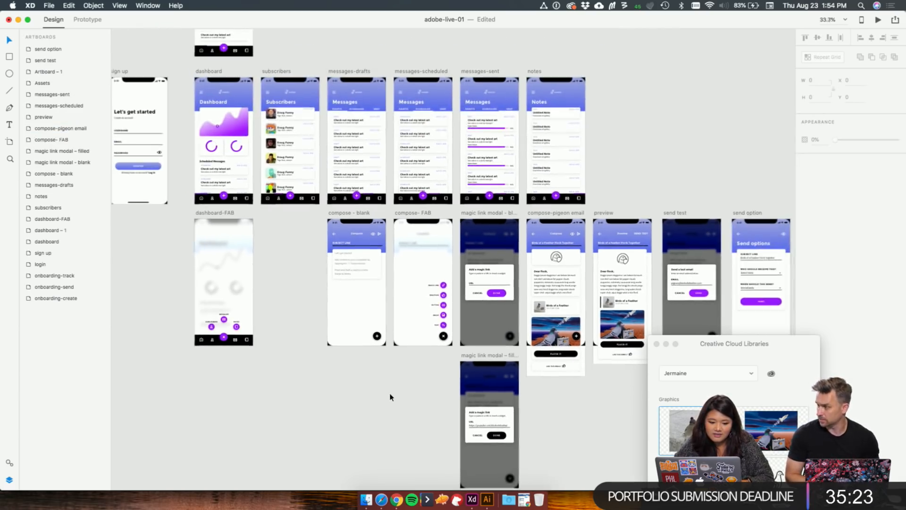
scroll(293, 336, up, 5)
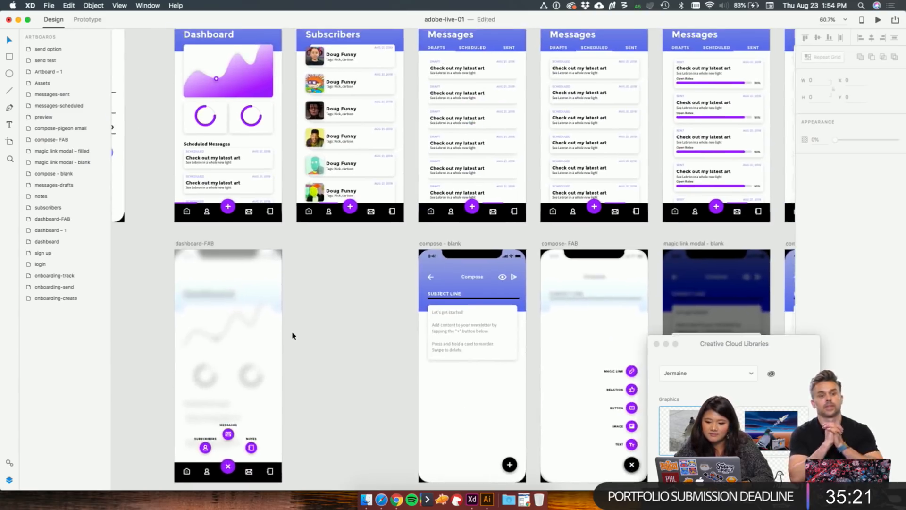
scroll(383, 377, right, 2)
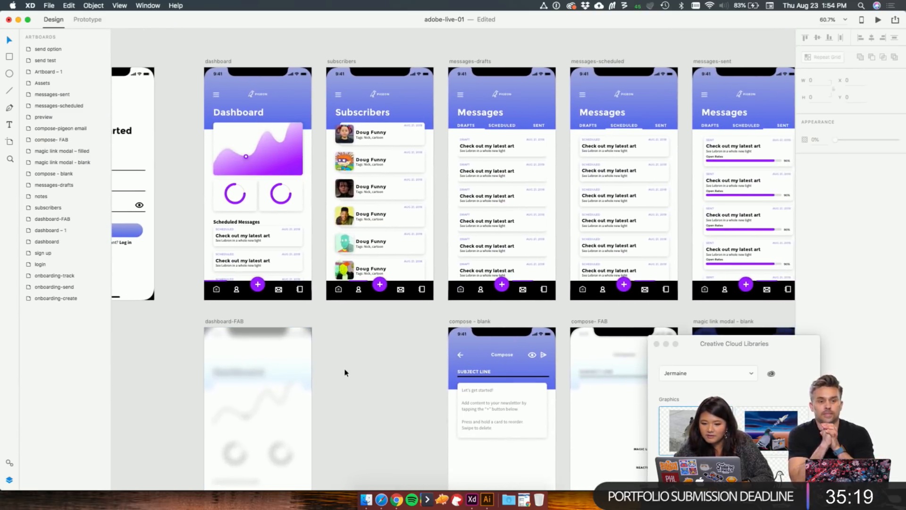
scroll(344, 373, right, 2)
scroll(344, 370, down, 5)
scroll(556, 194, up, 4)
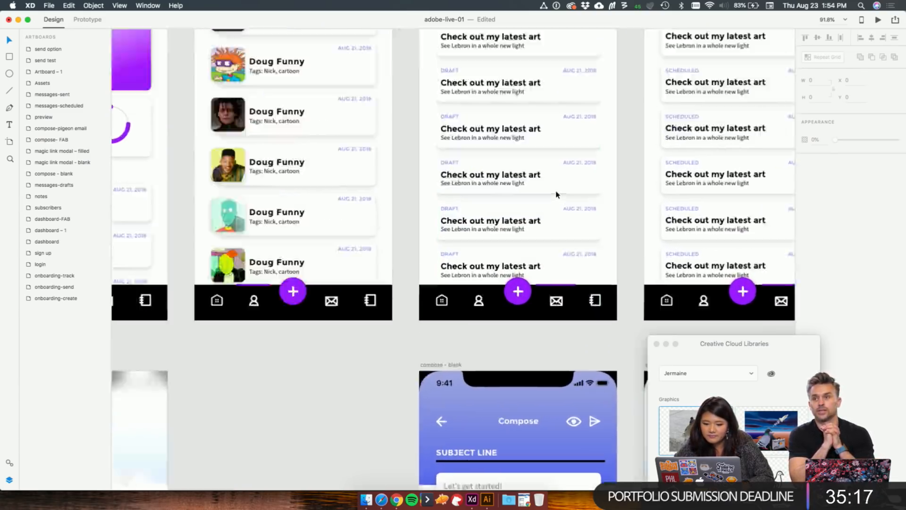
scroll(557, 194, up, 2)
scroll(558, 194, up, 4)
scroll(558, 194, right, 4)
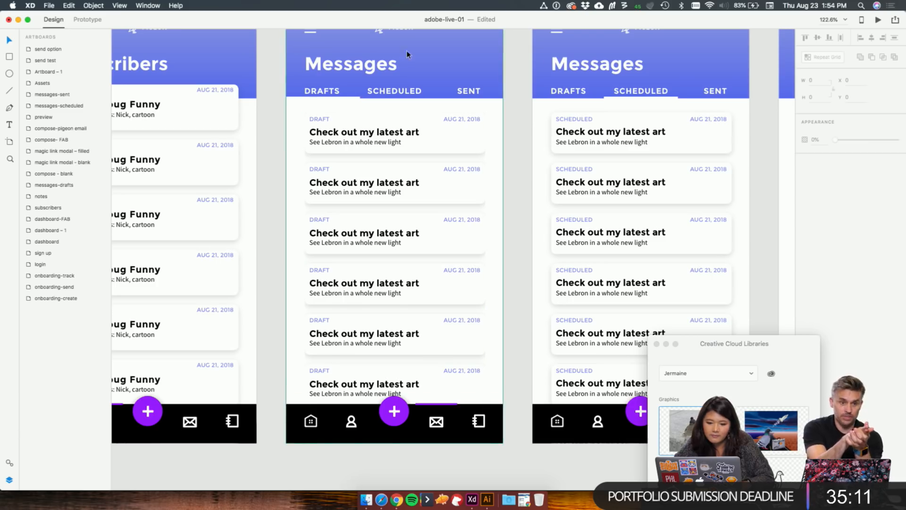
click(354, 97)
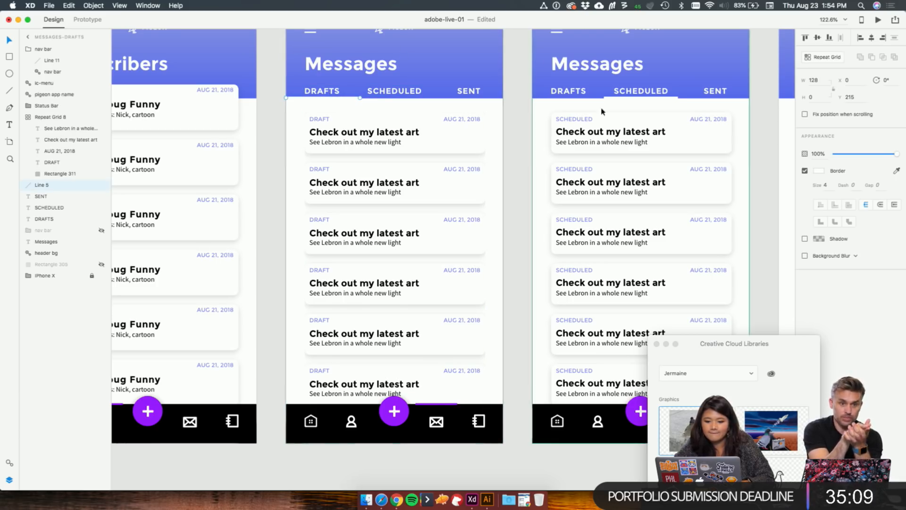
click(817, 172)
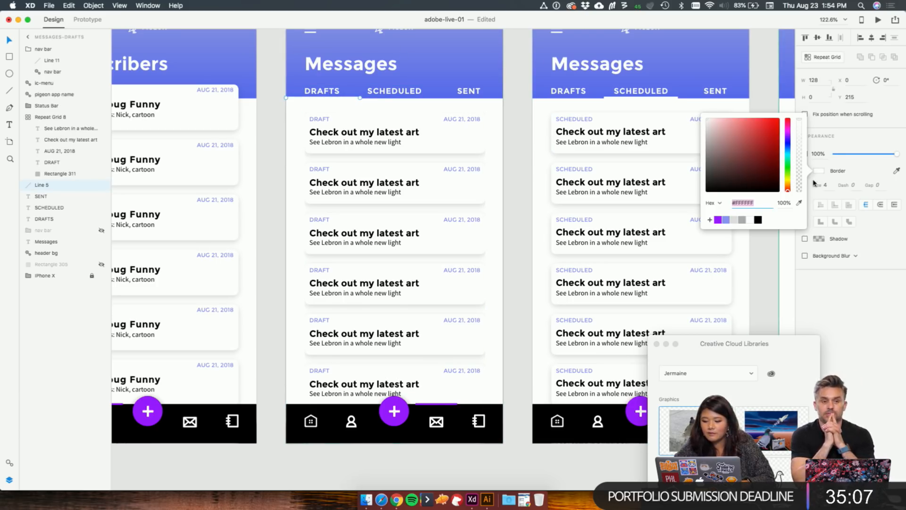
click(759, 220)
click(492, 168)
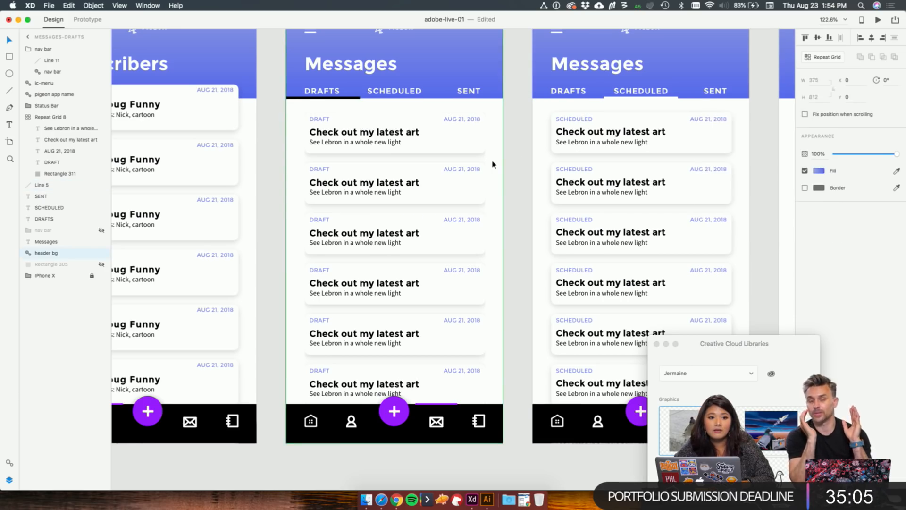
Step: Set the border of the underline beneath the SCHEDULED tab on the messages-scheduled artboard to black, #000000
scroll(531, 129, right, 5)
click(536, 116)
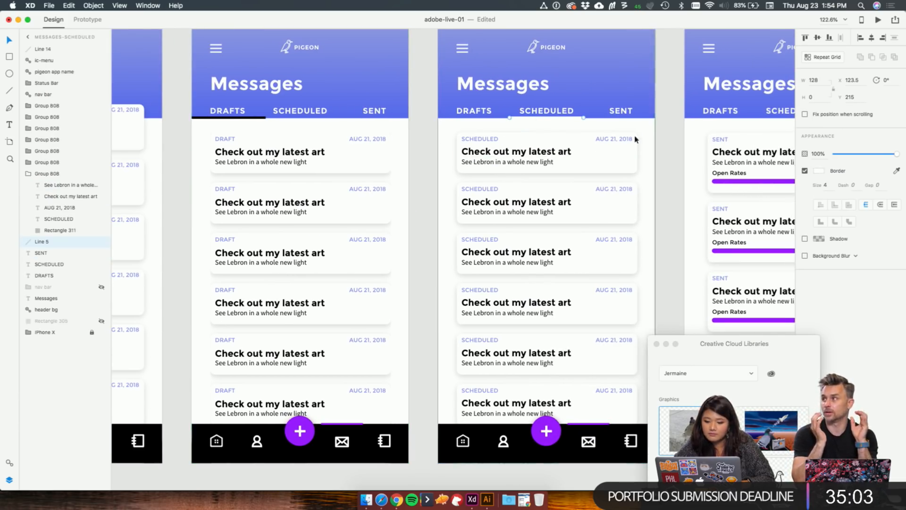
click(819, 172)
click(759, 220)
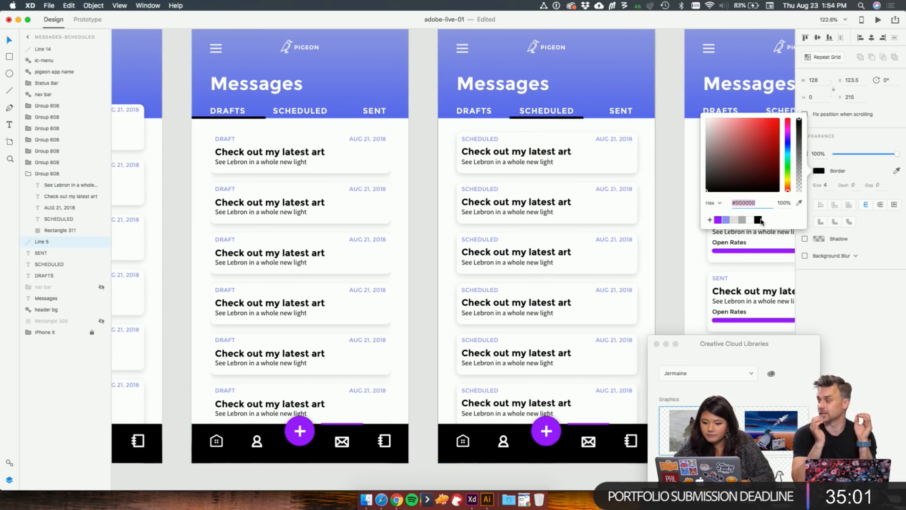
Step: Set the border of the underline beneath the SENT tab on the messages-sent artboard to the saved black
scroll(675, 159, right, 5)
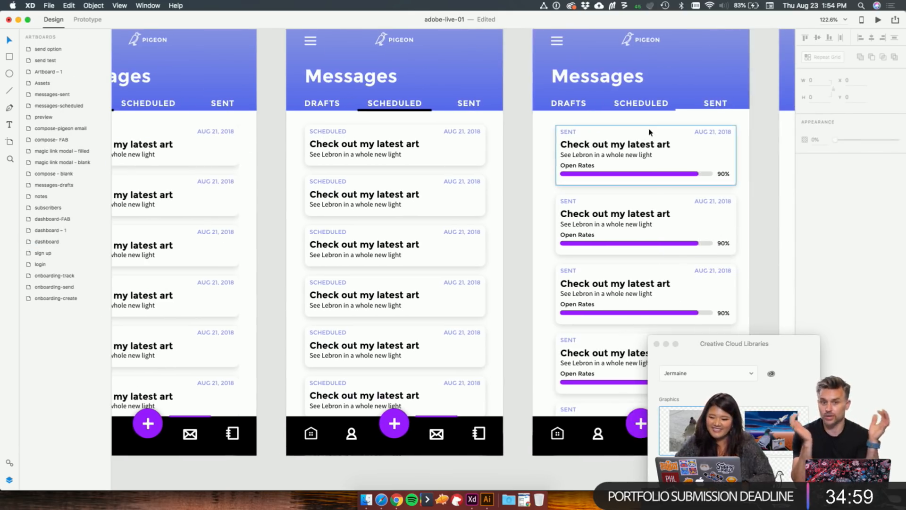
click(699, 113)
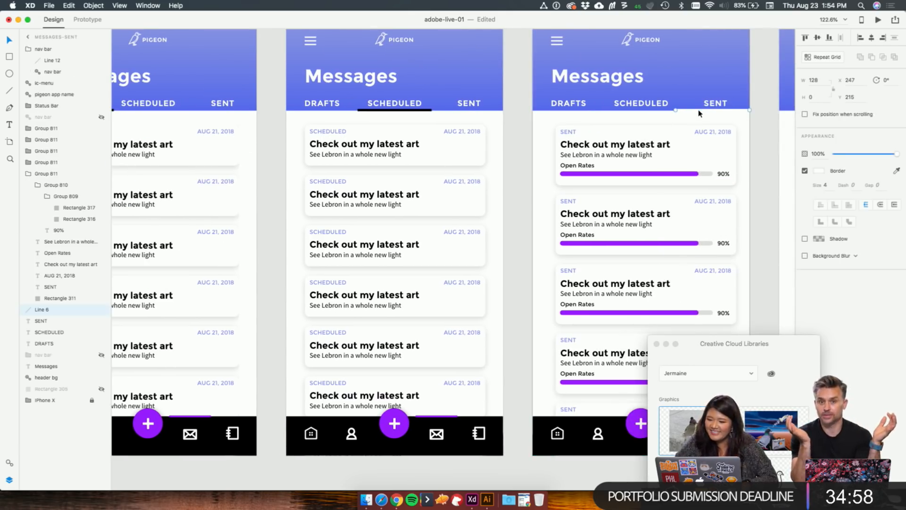
click(820, 173)
click(758, 220)
click(767, 255)
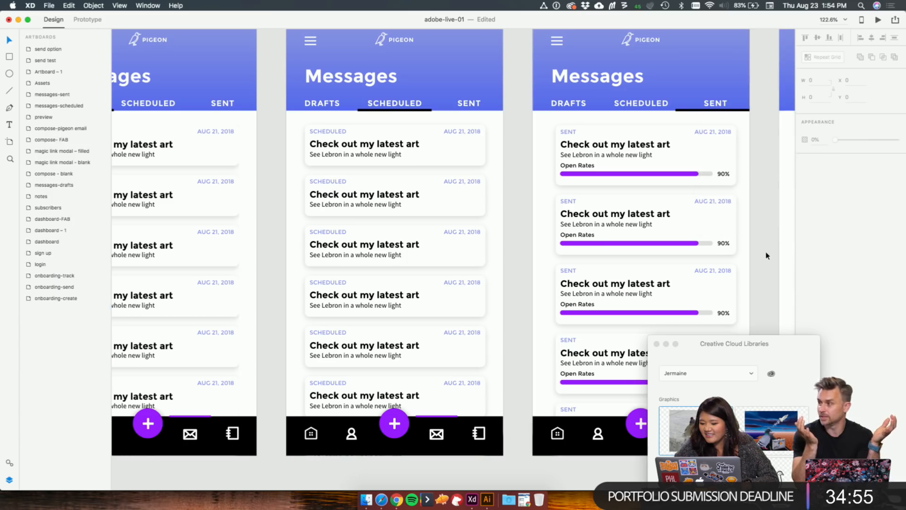
Step: Nudge the purple indicator line above the envelope icon on the messages-scheduled artboard down to Y 746
scroll(477, 374, down, 3)
scroll(475, 371, up, 3)
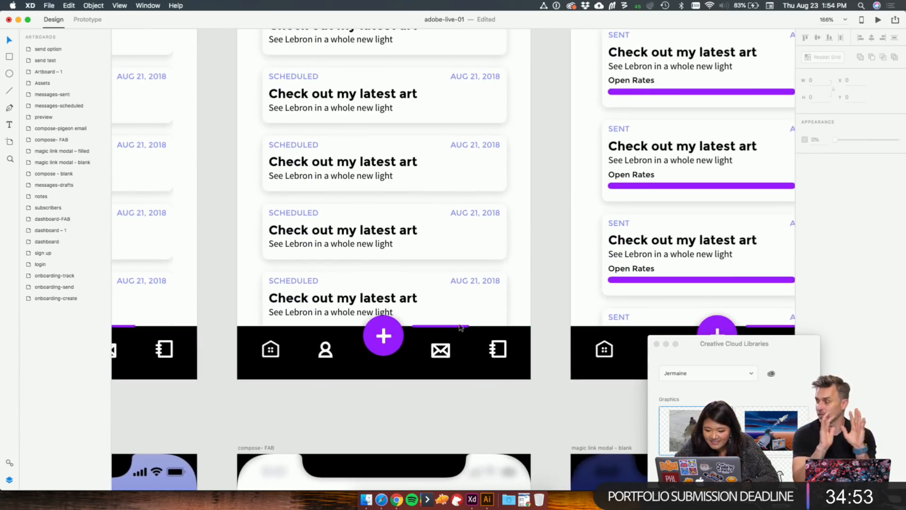
click(460, 327)
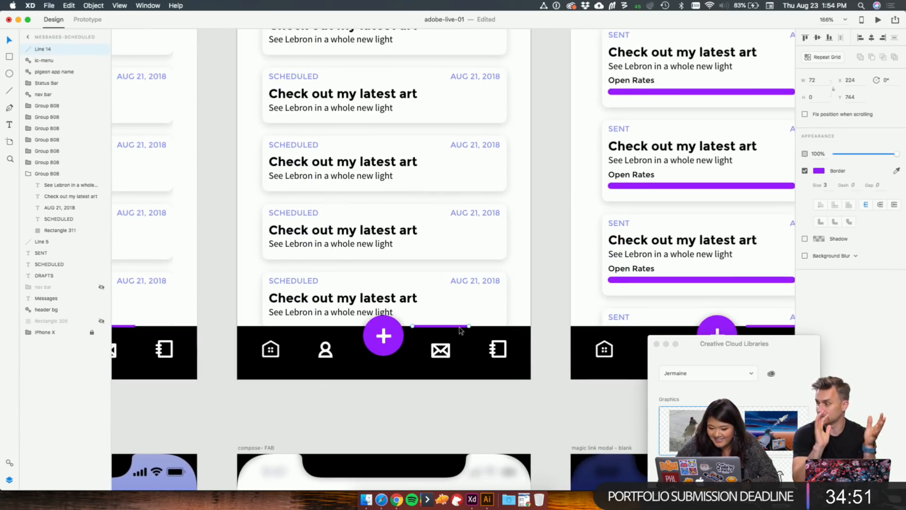
key(Down)
key(Down)
key(Up)
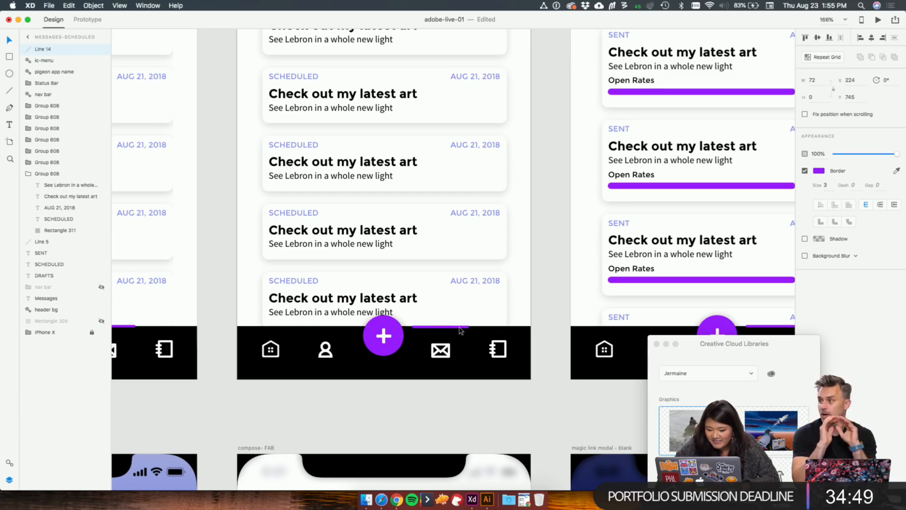
key(Down)
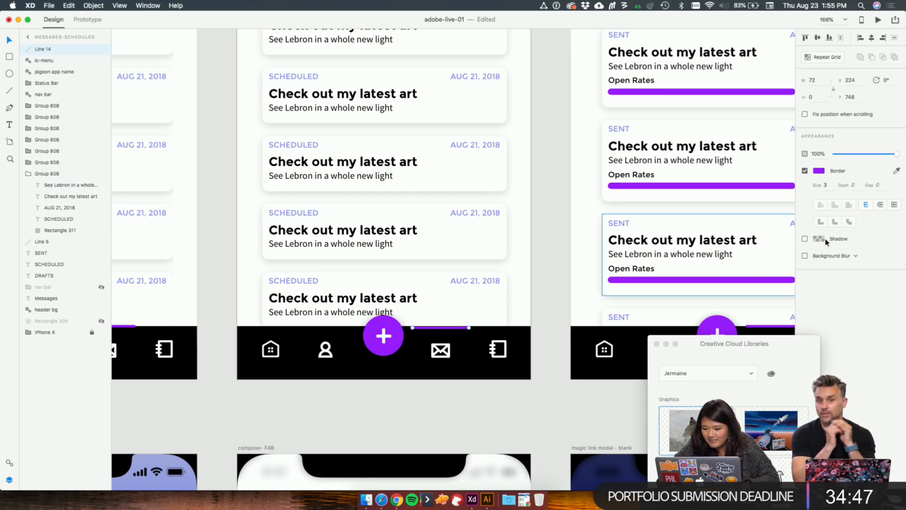
Step: Try a white #FFFFFF border on the indicator line above the envelope icon on the messages-scheduled artboard
click(819, 171)
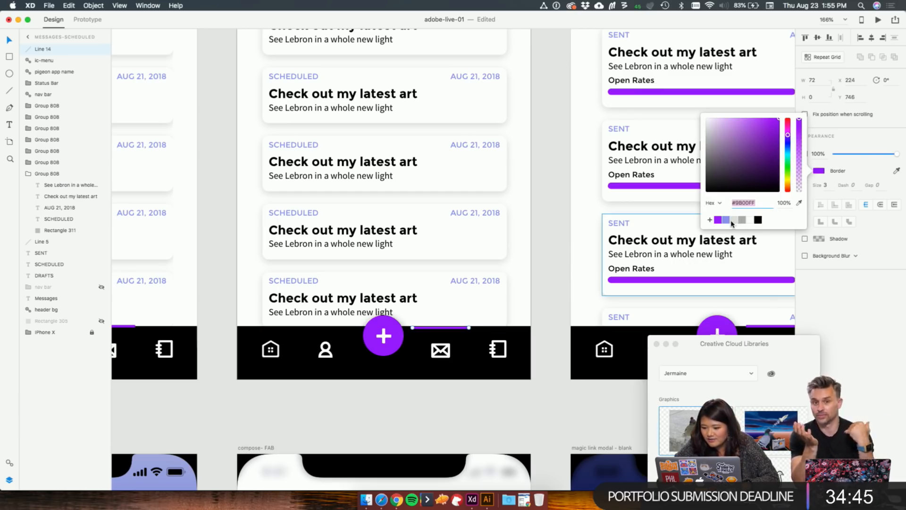
click(751, 220)
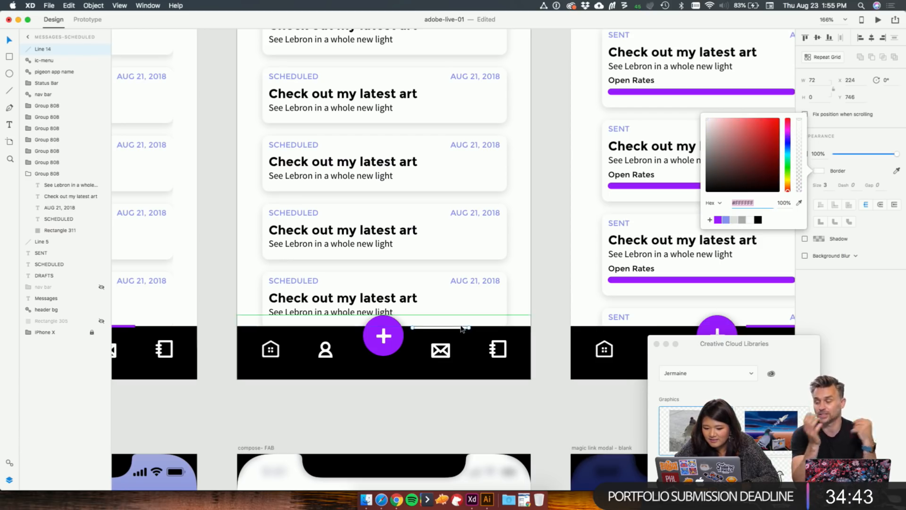
scroll(458, 329, up, 2)
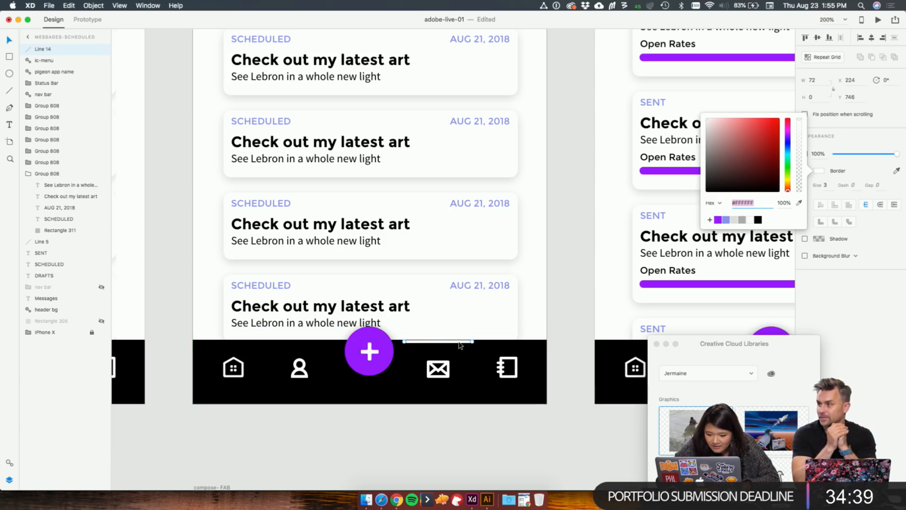
Step: Move the envelope icon's indicator line up to Y 745 and set its border to the saved purple, #9B0DFF
drag(460, 346, 460, 345)
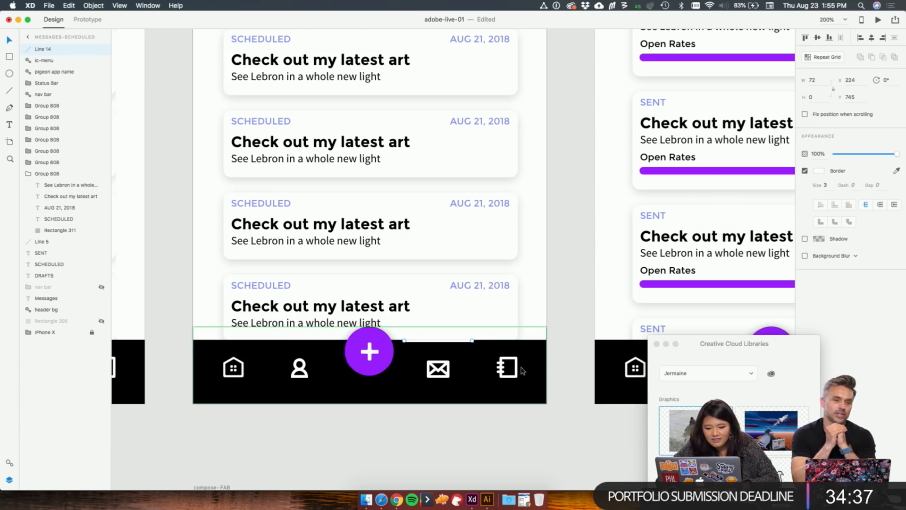
click(820, 173)
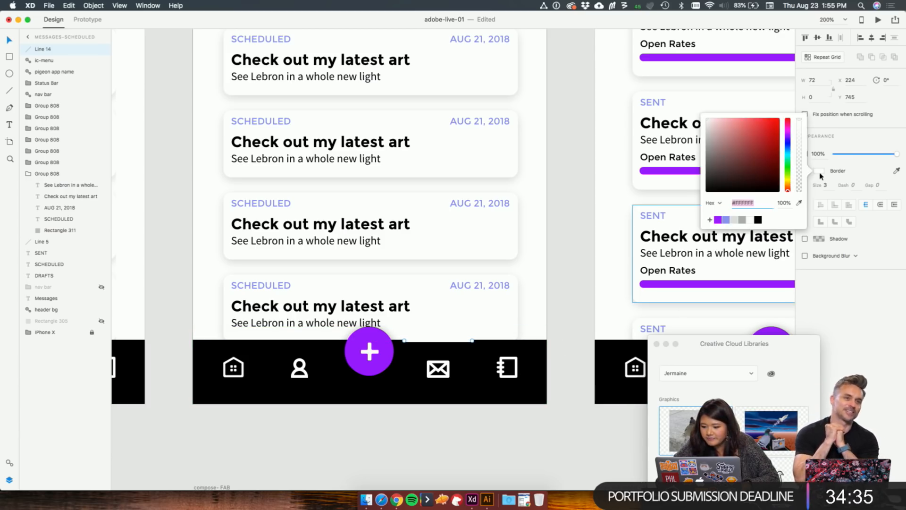
click(717, 220)
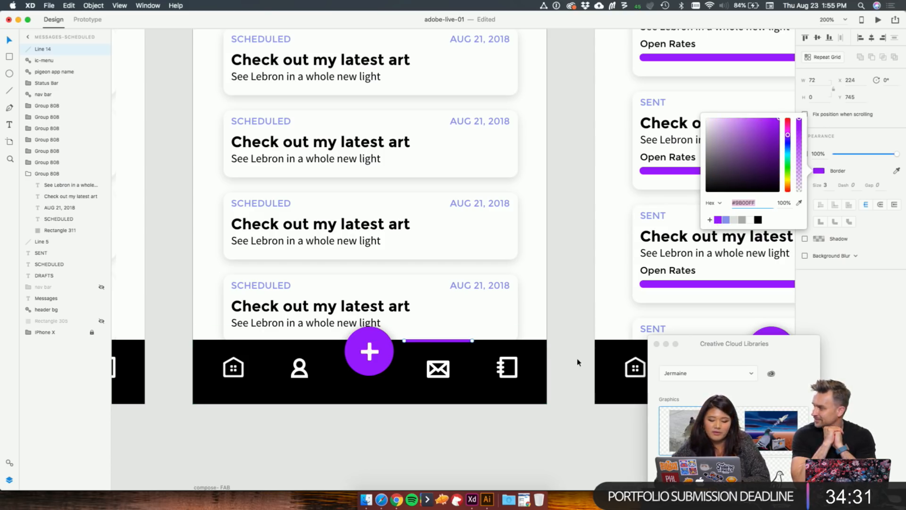
Step: Examine the indicator line and envelope icon up close, and compare the headers and nav bars across the messages artboards
scroll(552, 344, up, 5)
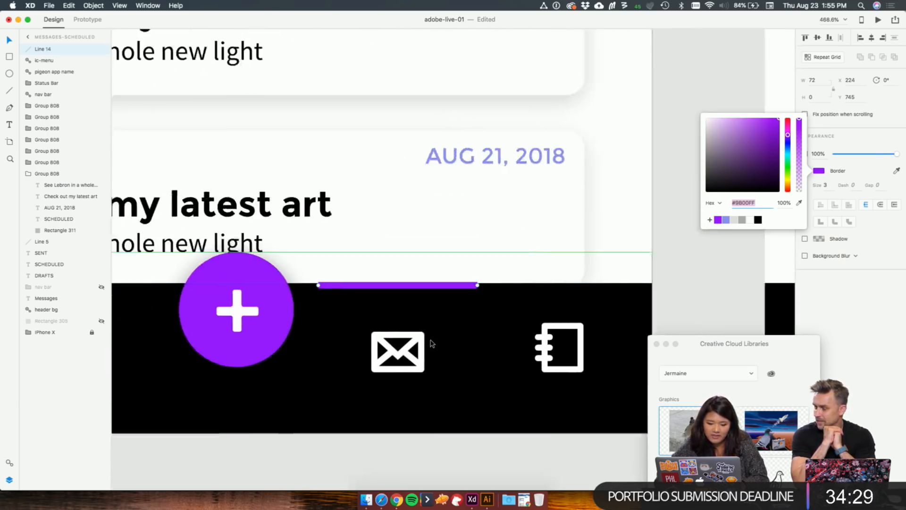
click(427, 335)
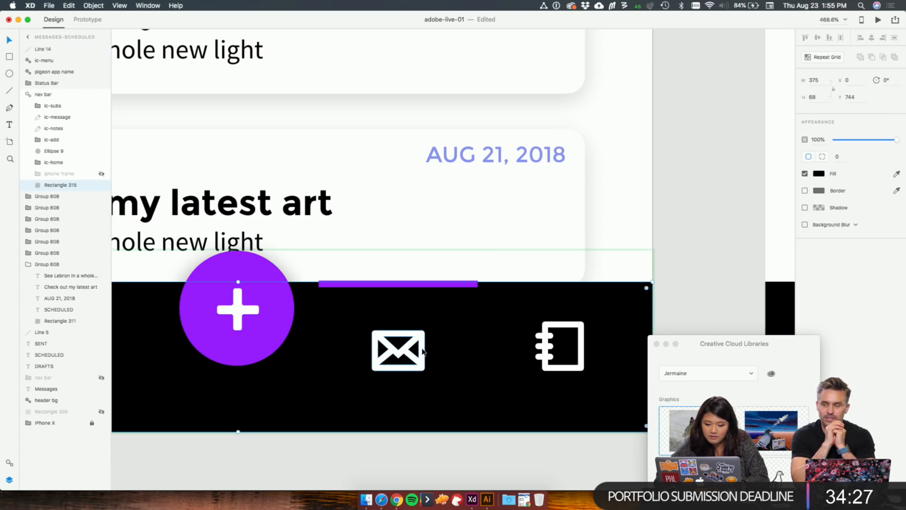
click(423, 351)
click(677, 239)
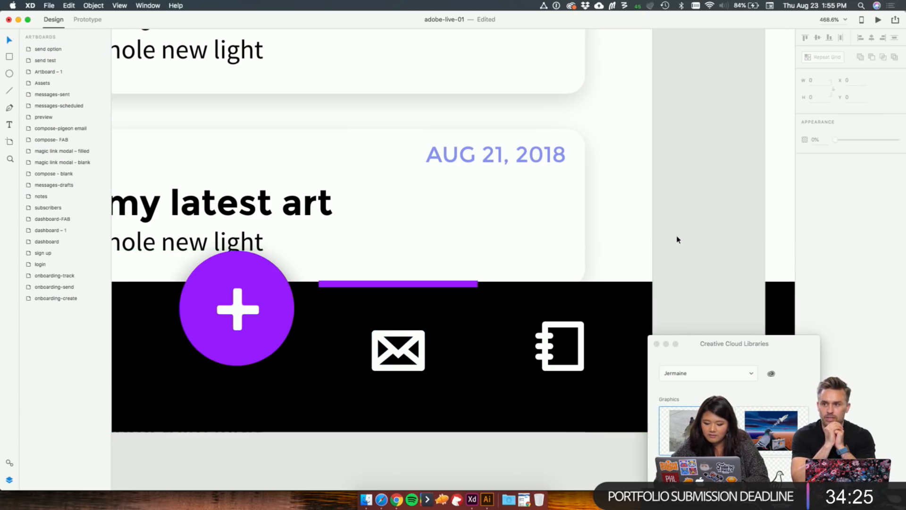
key(super+minus)
key(super+minus)
key(super+minus)
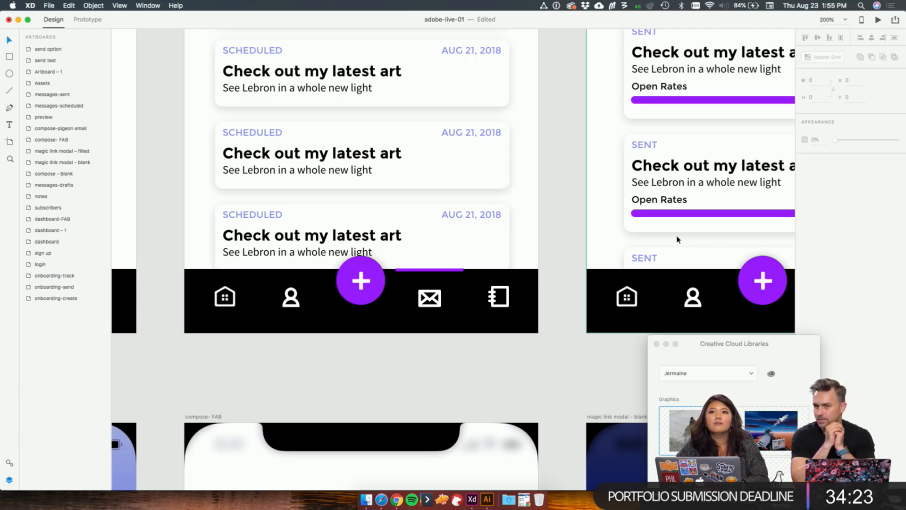
key(super+minus)
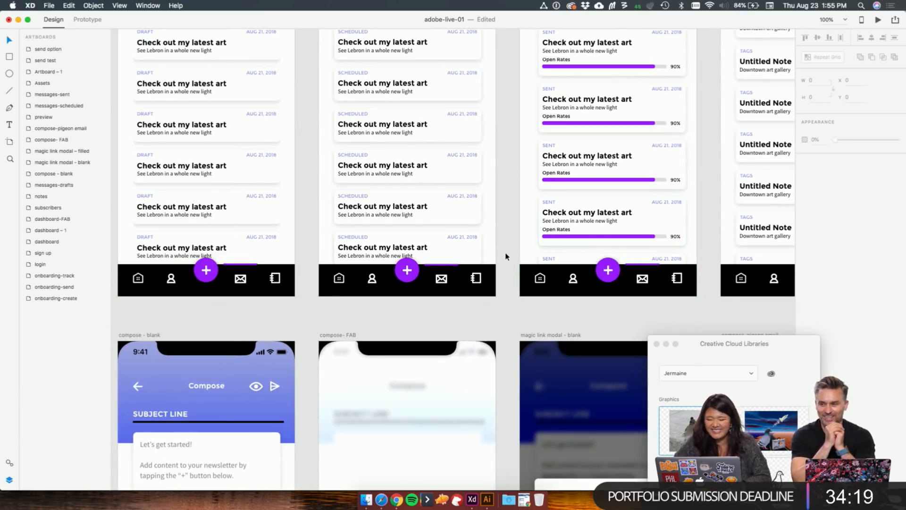
scroll(505, 257, up, 2)
scroll(459, 278, up, 4)
scroll(459, 277, down, 5)
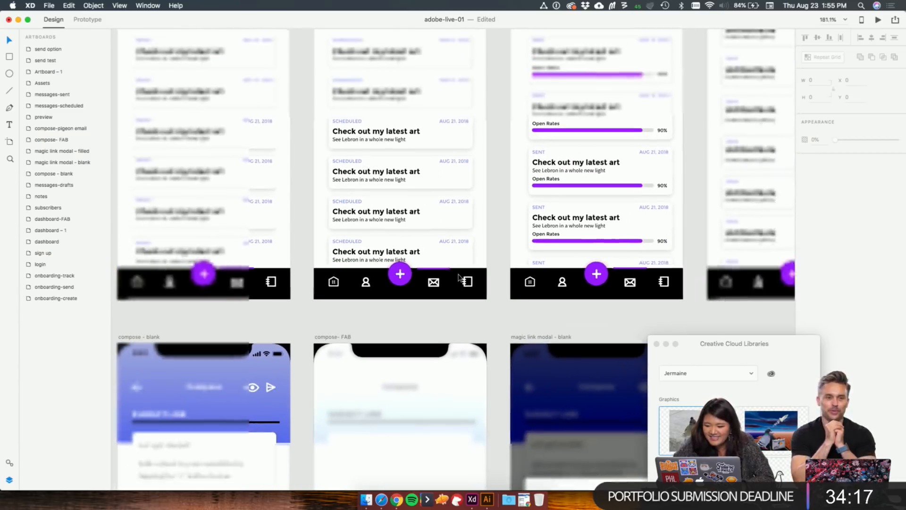
scroll(459, 278, down, 1)
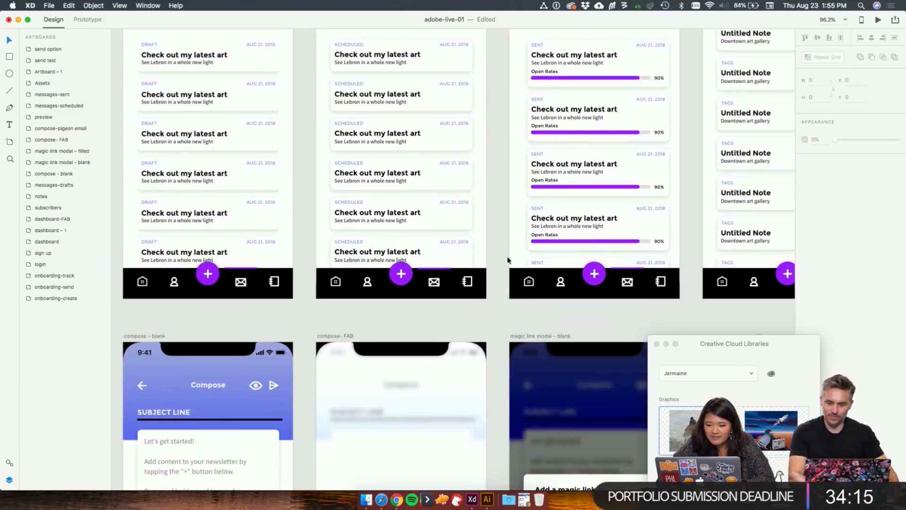
scroll(508, 260, up, 2)
scroll(508, 260, down, 4)
scroll(472, 277, left, 2)
scroll(473, 278, up, 1)
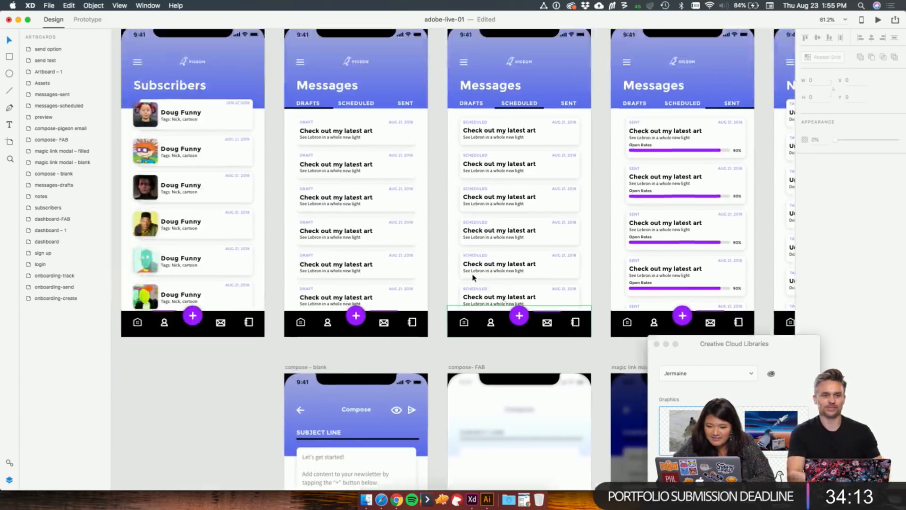
scroll(473, 277, up, 1)
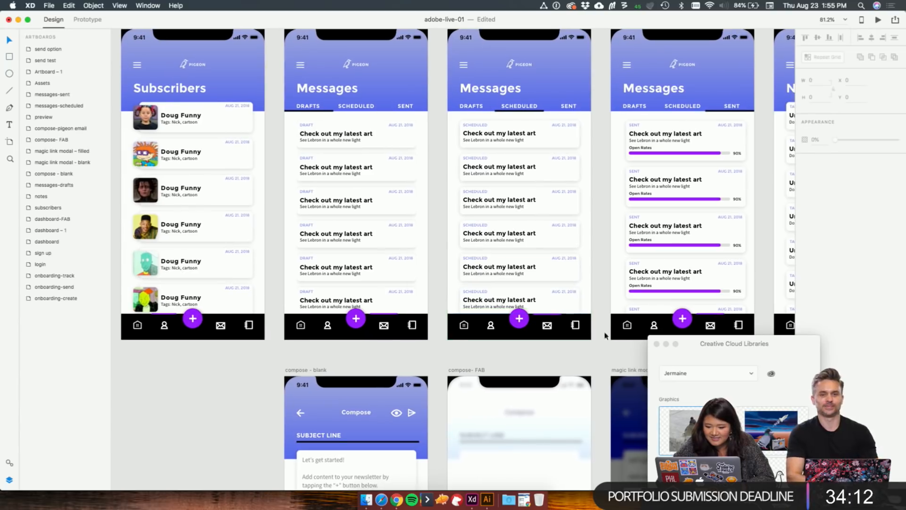
Step: Check the indicator line on the messages-scheduled artboard, and examine the onboarding, login and sign up artboards beside the dashboard
click(556, 315)
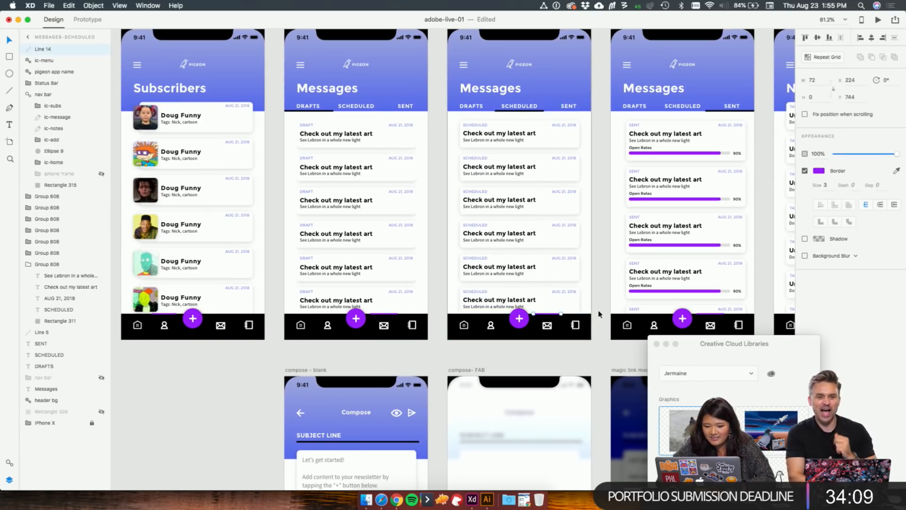
scroll(600, 316, down, 2)
scroll(309, 324, down, 5)
scroll(310, 324, left, 10)
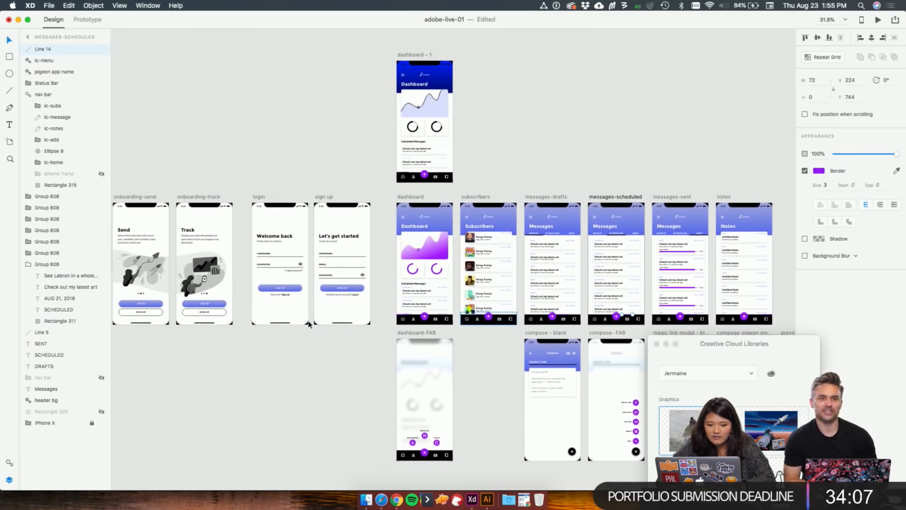
scroll(455, 242, up, 5)
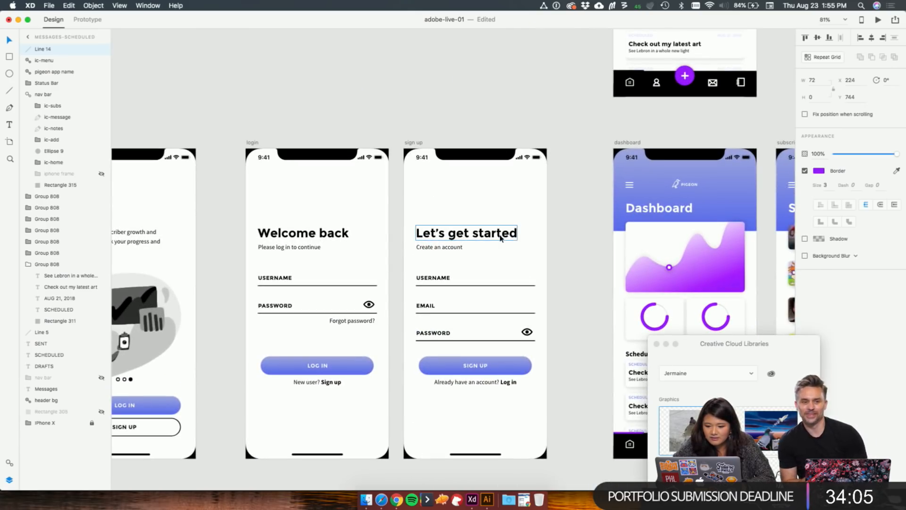
scroll(392, 360, left, 10)
scroll(392, 360, down, 2)
scroll(392, 361, left, 2)
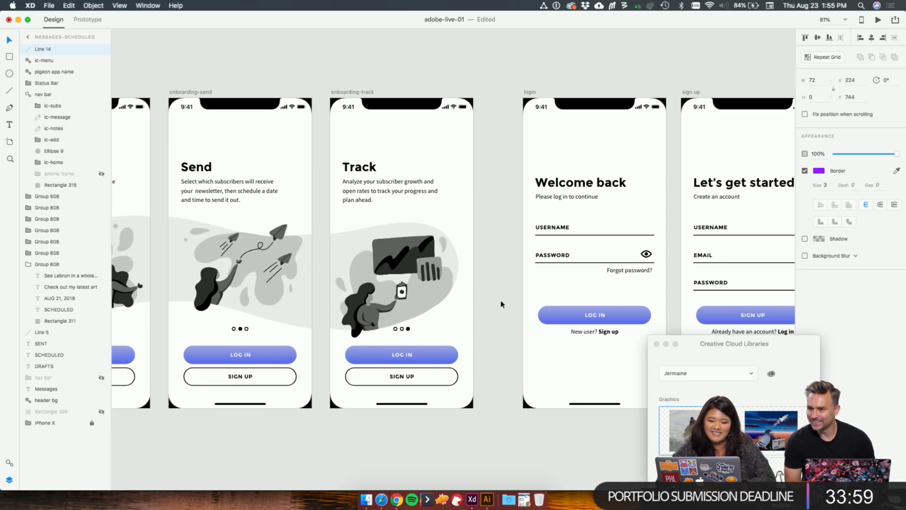
scroll(501, 305, left, 5)
scroll(501, 304, down, 3)
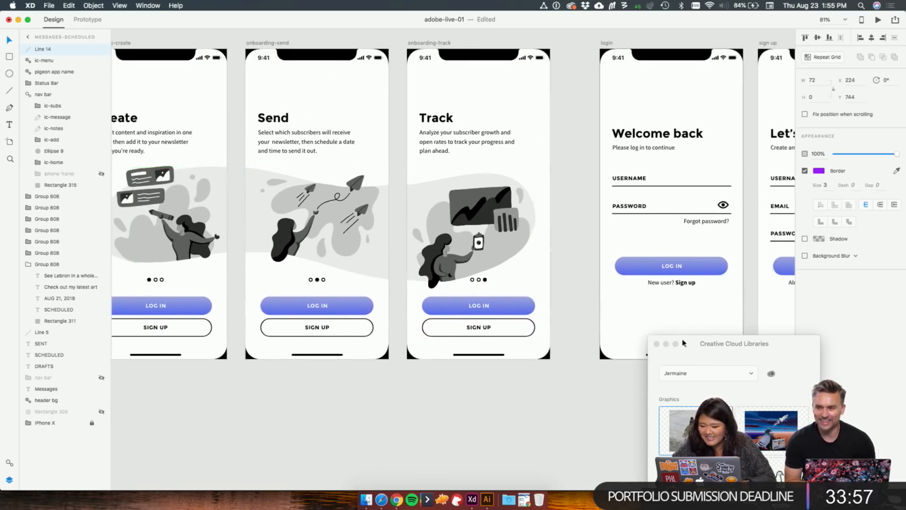
Step: Move the Creative Cloud Libraries window clear of the artboards and review the login, sign up and onboarding screens
drag(683, 343, 626, 425)
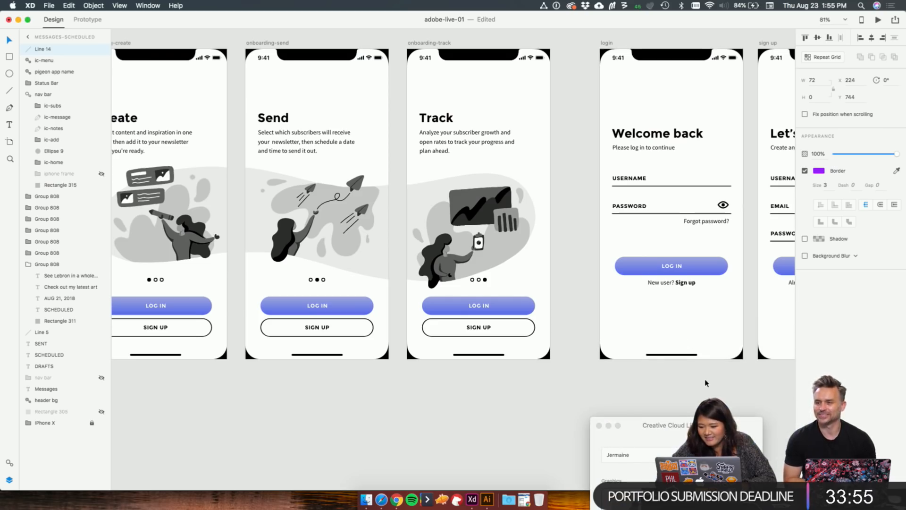
scroll(706, 383, right, 5)
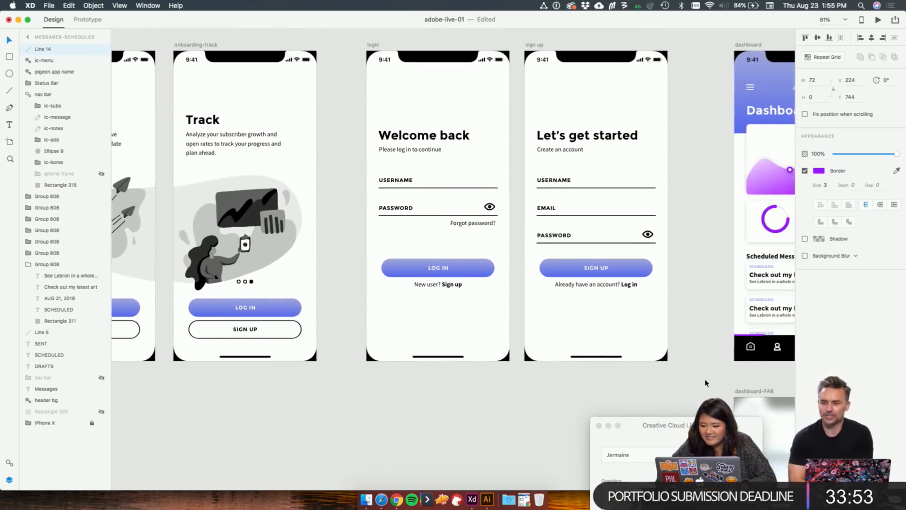
scroll(732, 165, right, 3)
scroll(733, 164, up, 1)
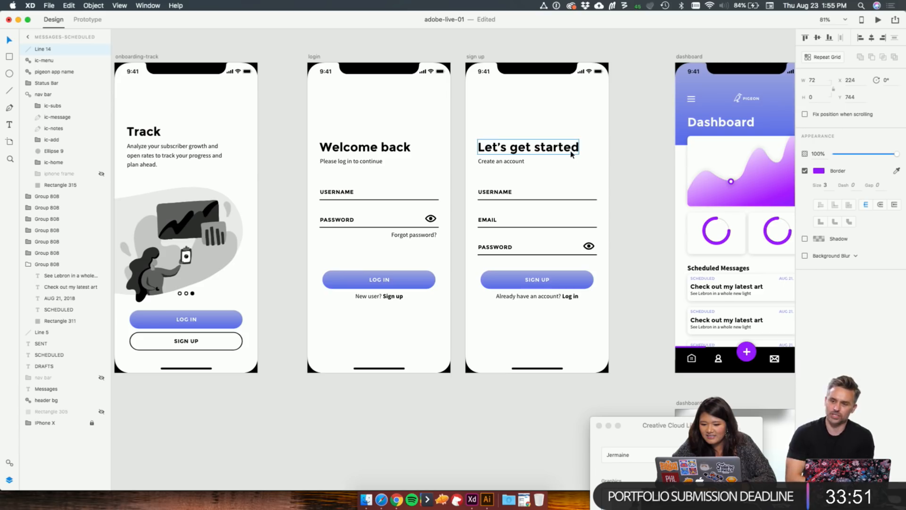
scroll(471, 186, left, 8)
scroll(471, 186, down, 1)
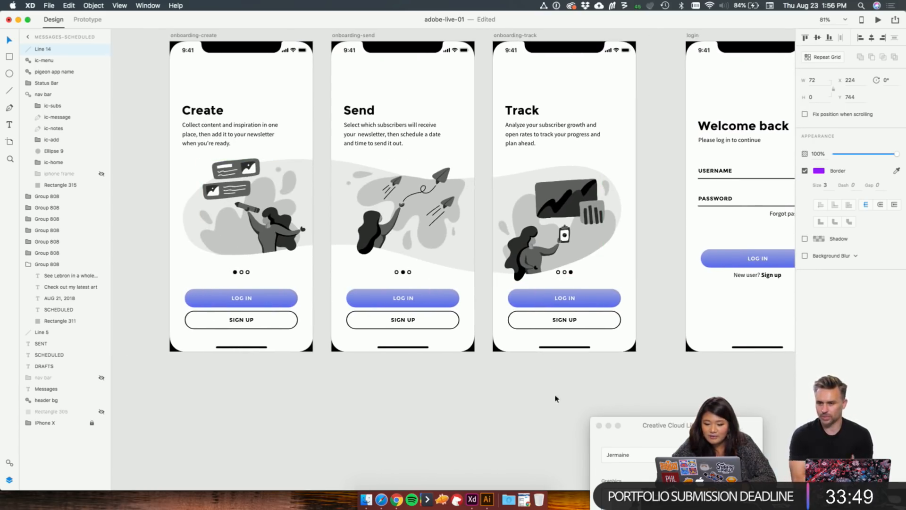
Step: Switch to Illustrator and add the complete onboarding illustration to the open Creative Cloud library as a graphic
click(490, 499)
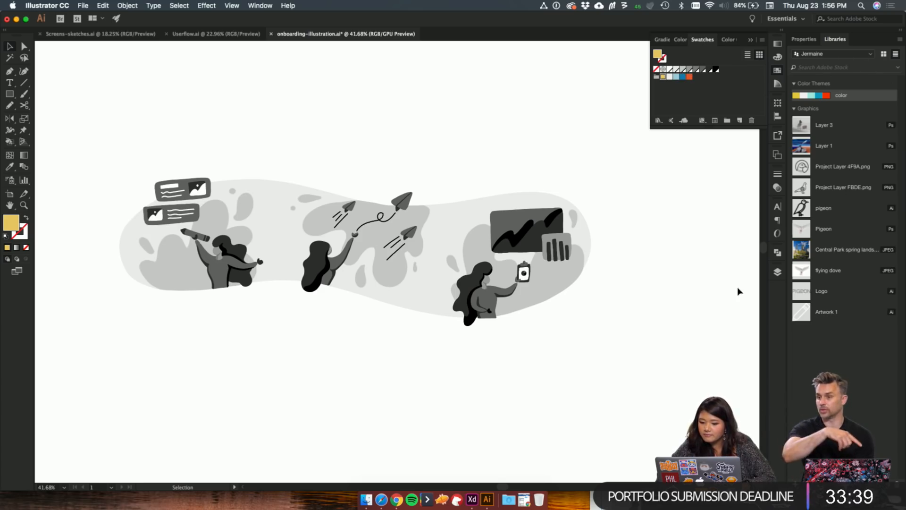
drag(474, 242, 522, 269)
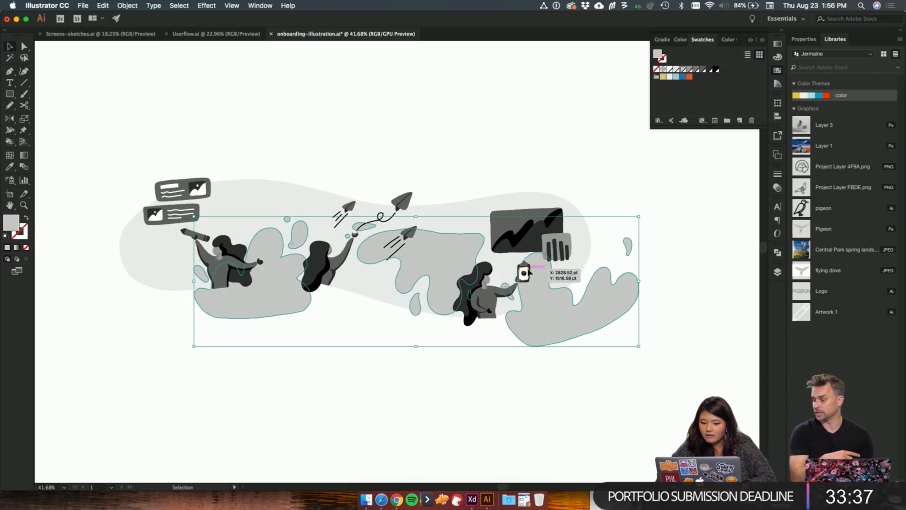
key(super+z)
key(super+a)
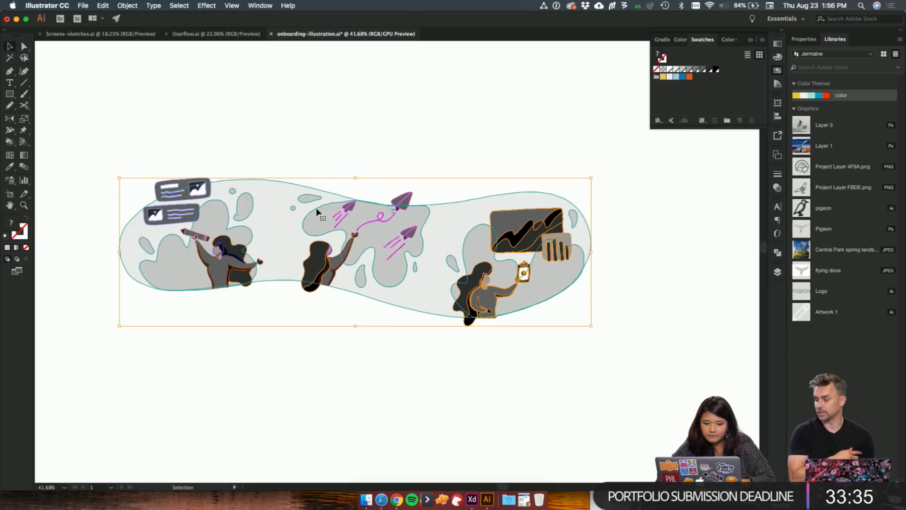
drag(203, 228, 839, 367)
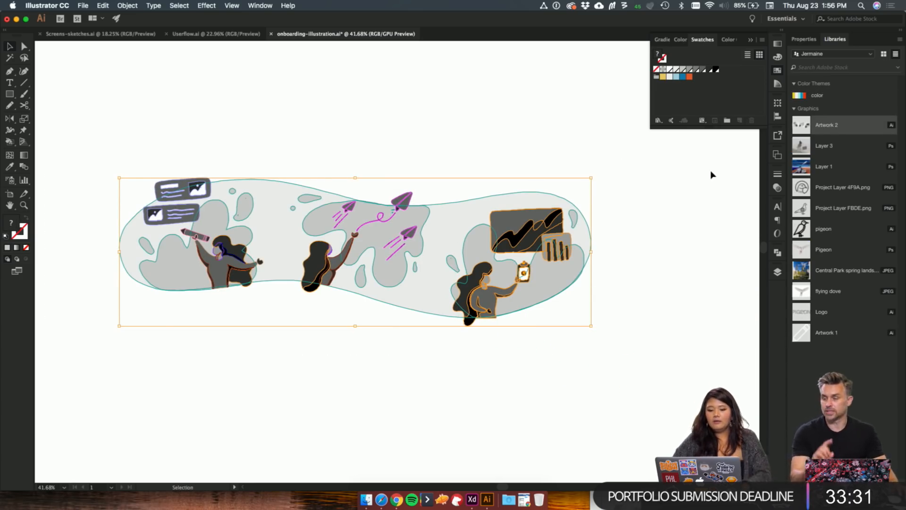
click(653, 203)
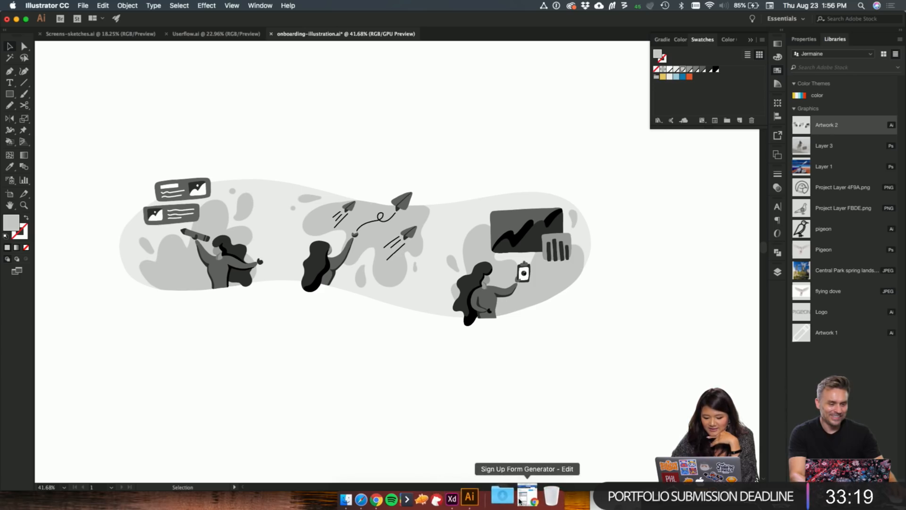
Step: Switch back to Adobe XD and examine the onboarding, login and sign up artboards beside the dashboard
click(469, 501)
click(472, 437)
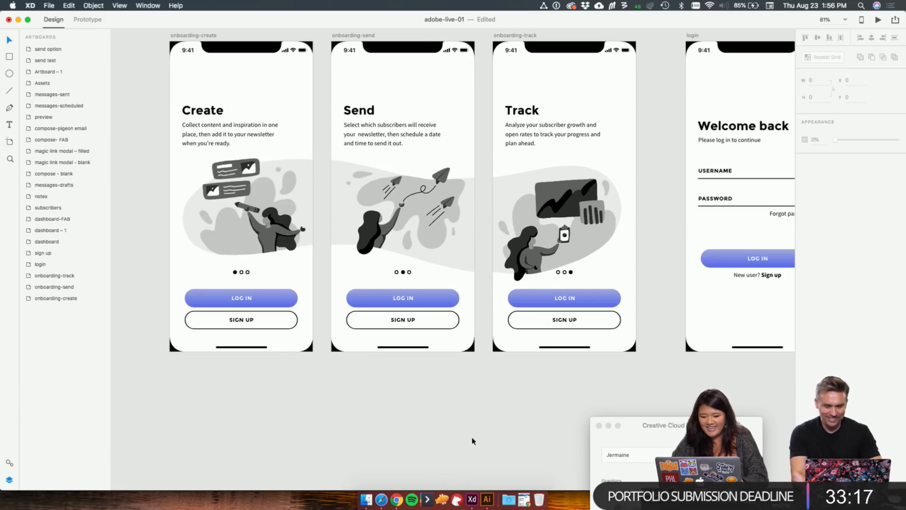
scroll(472, 437, down, 3)
scroll(472, 441, up, 3)
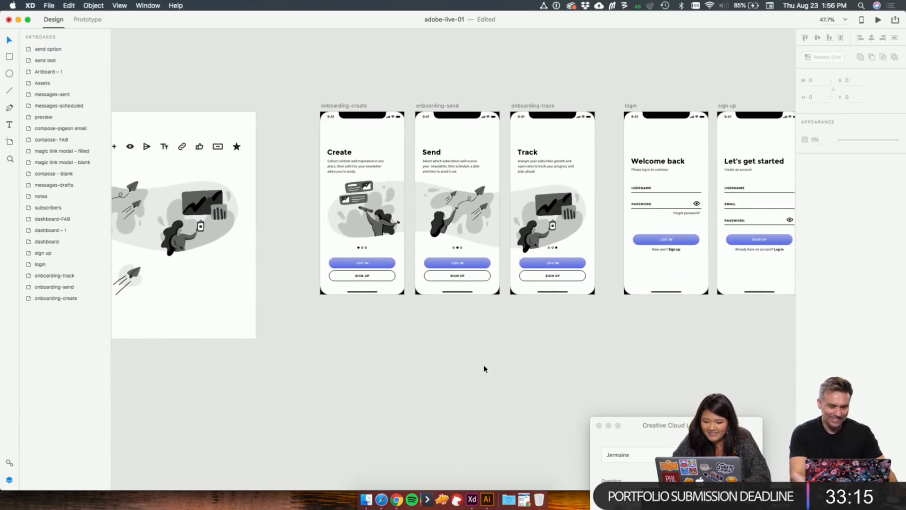
scroll(576, 370, right, 10)
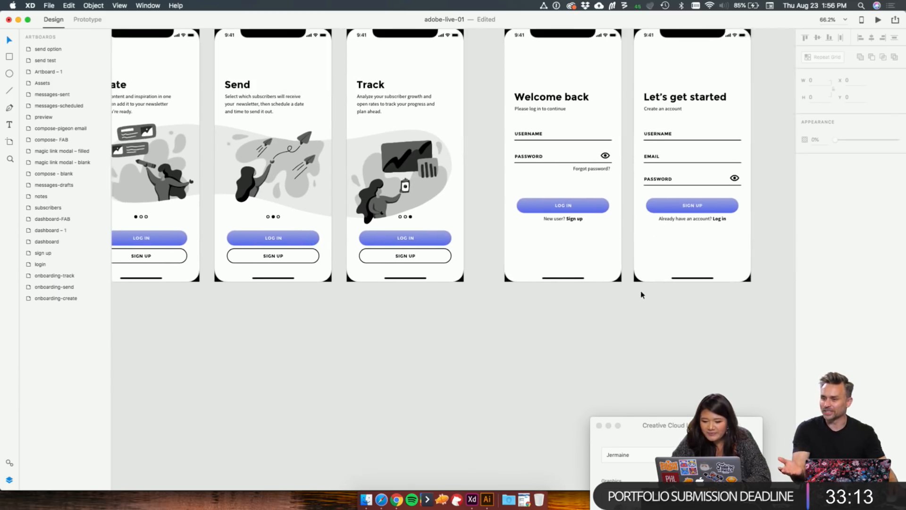
scroll(638, 291, up, 3)
scroll(630, 279, up, 5)
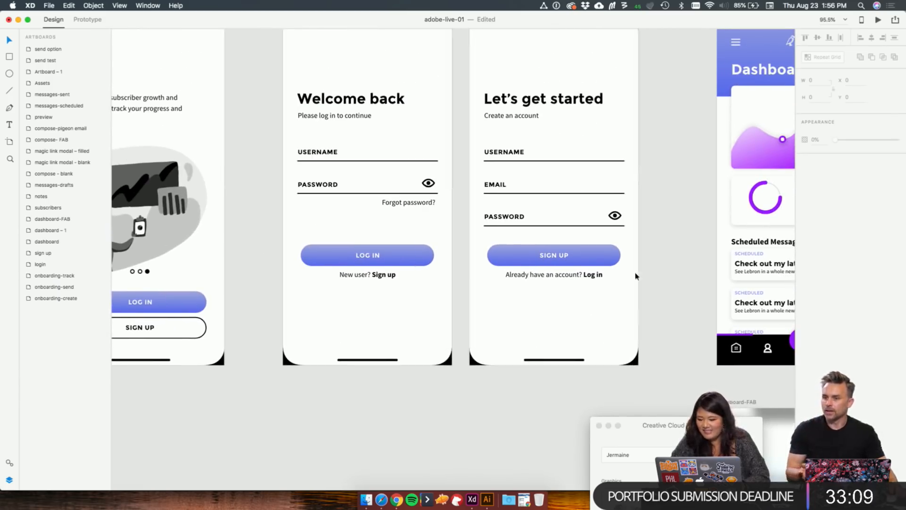
scroll(633, 269, up, 3)
scroll(633, 269, right, 3)
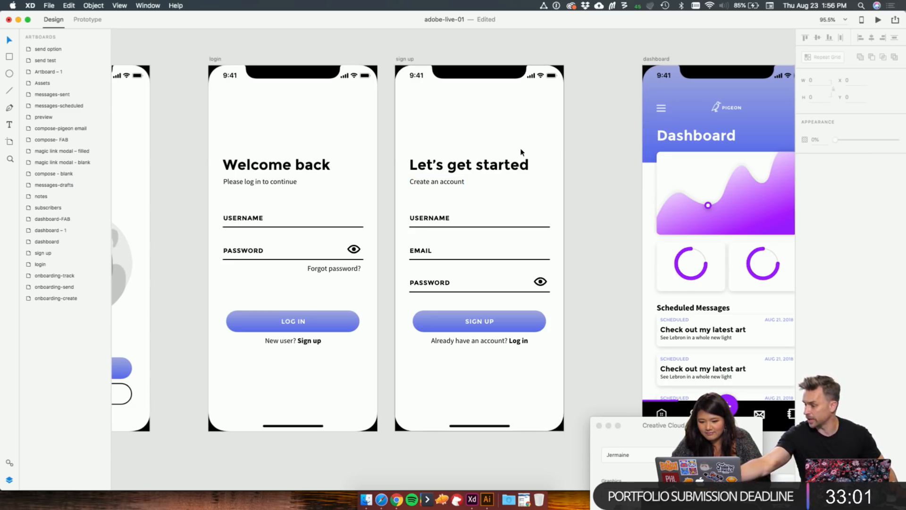
Step: Copy the Pigeon logo from the dashboard header and place the copy on the pasteboard between the sign up and dashboard artboards
click(723, 108)
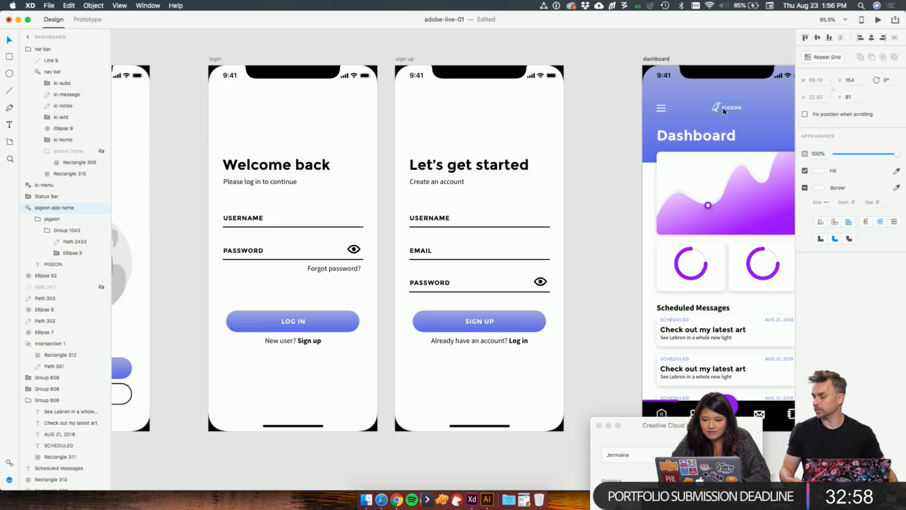
click(515, 129)
key(super+v)
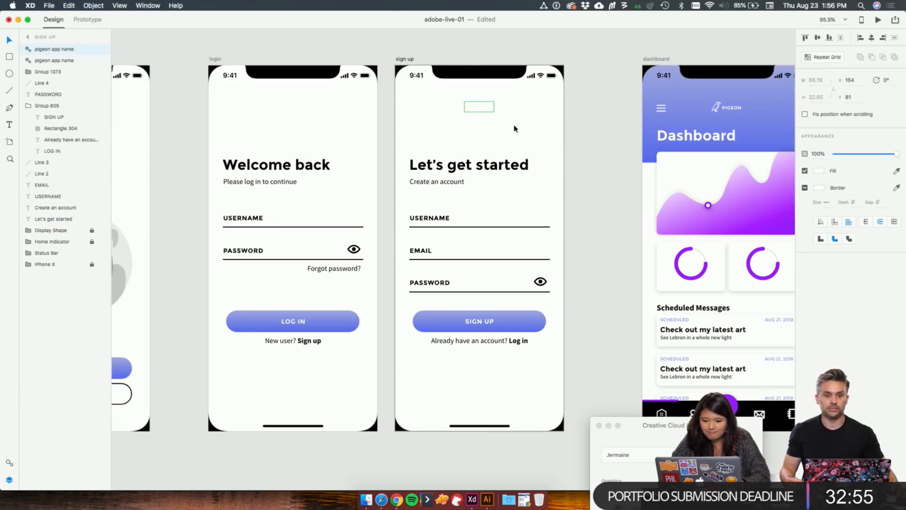
drag(479, 108, 601, 67)
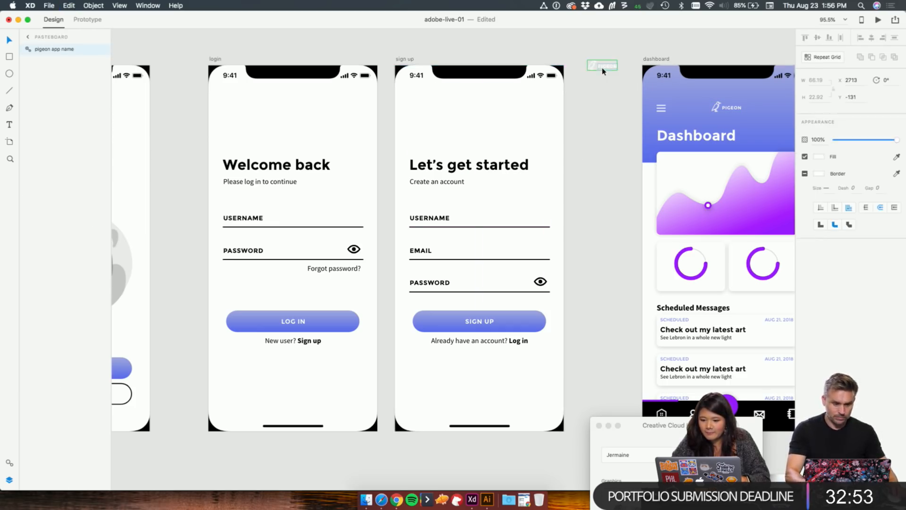
Step: Ungroup the copied logo's symbol on the pasteboard and set the PIGEON text's fill to the saved black
scroll(602, 71, up, 3)
scroll(603, 71, up, 10)
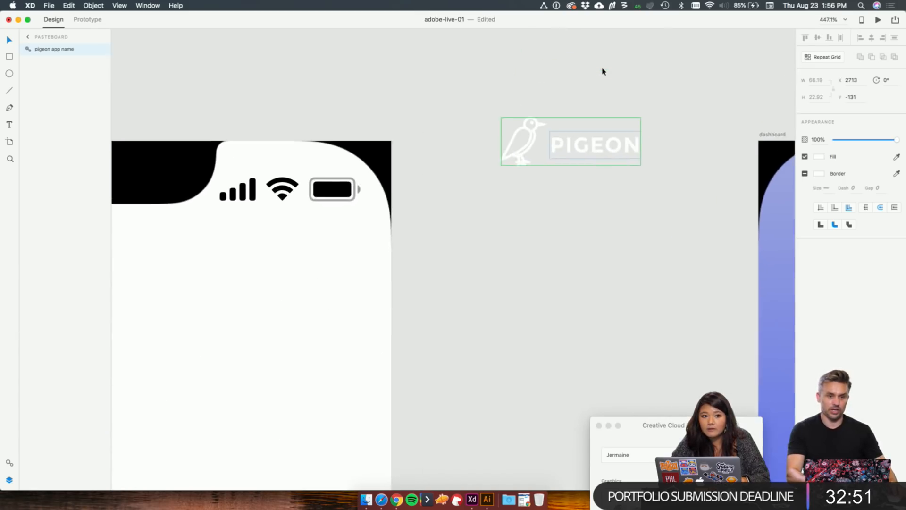
scroll(594, 112, up, 3)
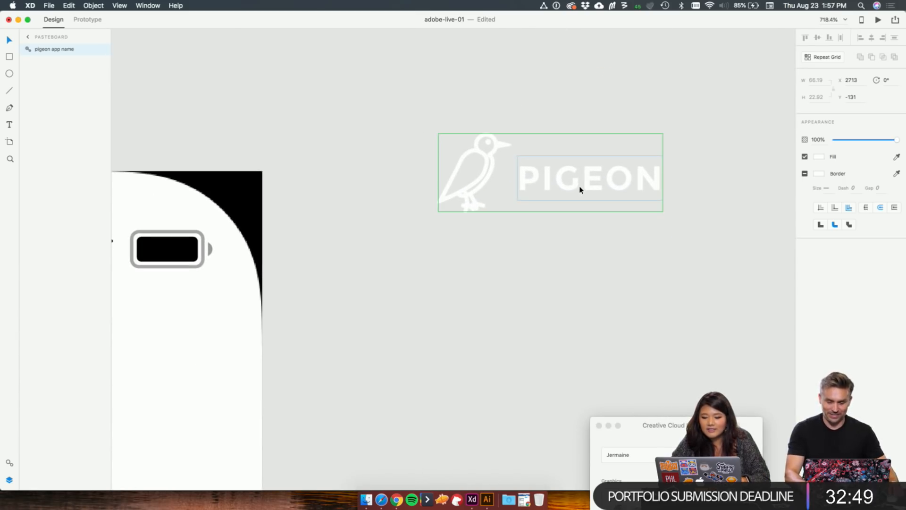
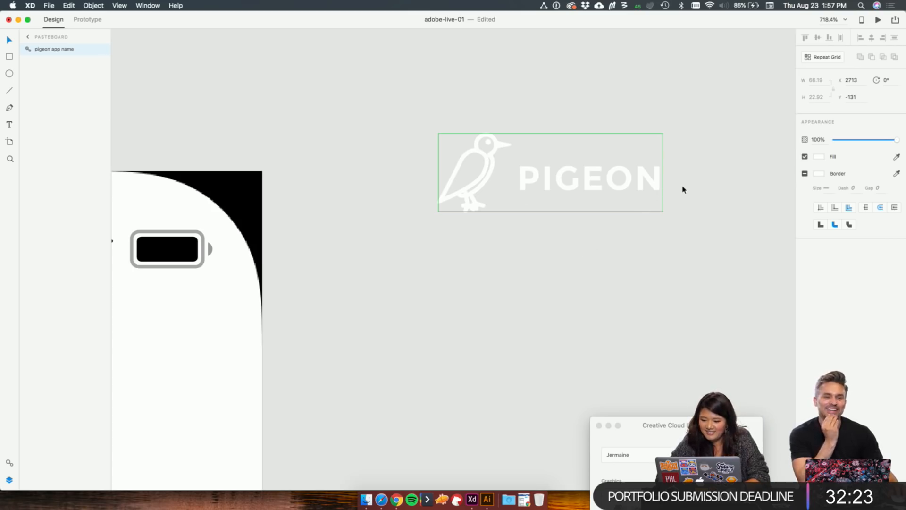
right_click(650, 180)
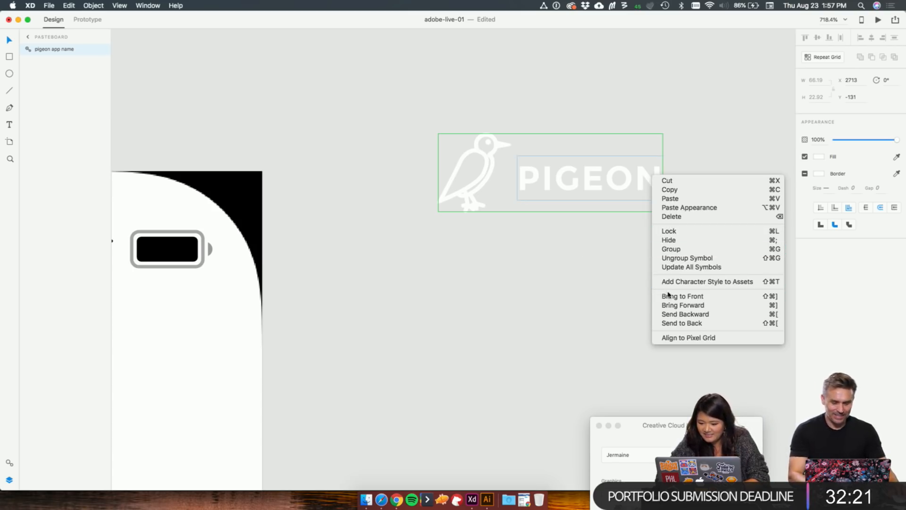
click(685, 258)
click(650, 194)
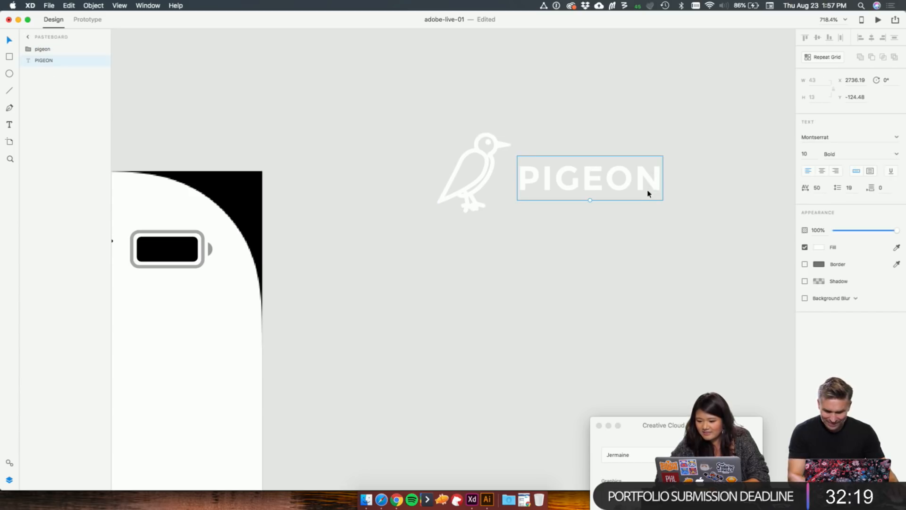
click(820, 248)
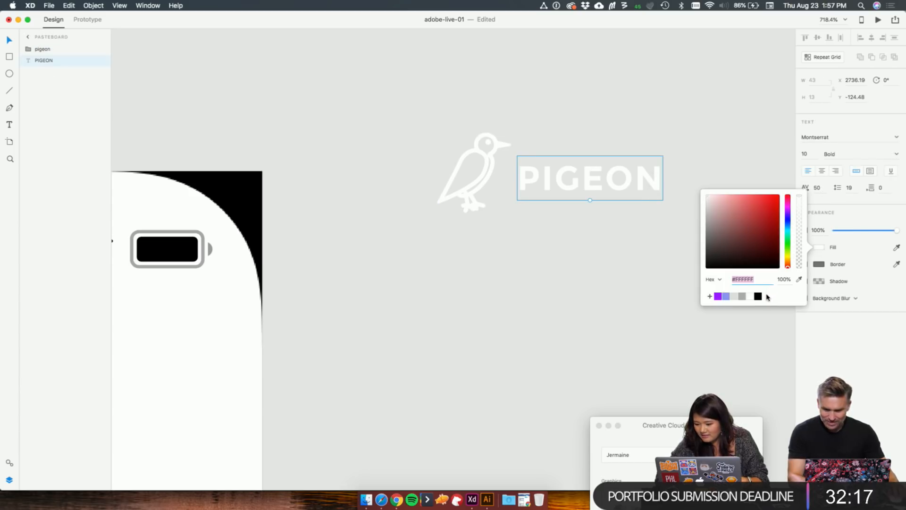
click(758, 296)
click(638, 271)
Step: Set both the fill and the border of the logo's bird icon to the saved black, #000000
click(480, 191)
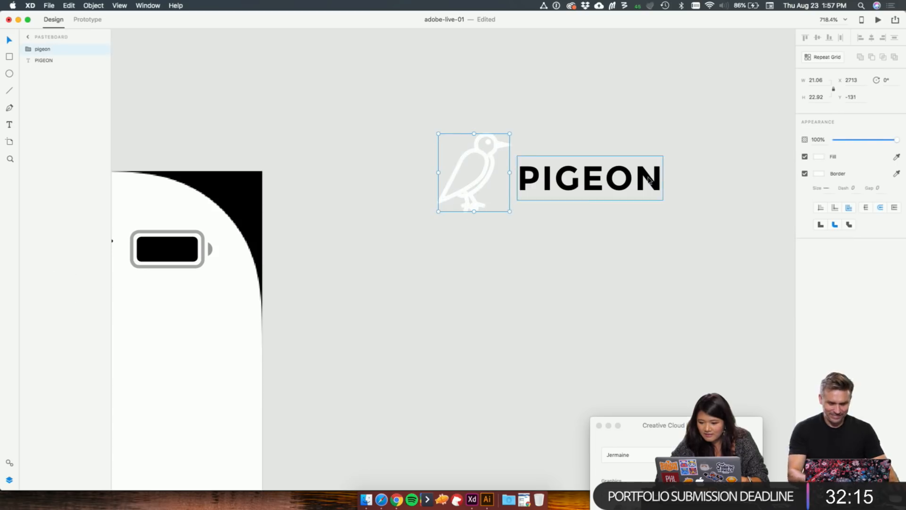
scroll(444, 181, up, 5)
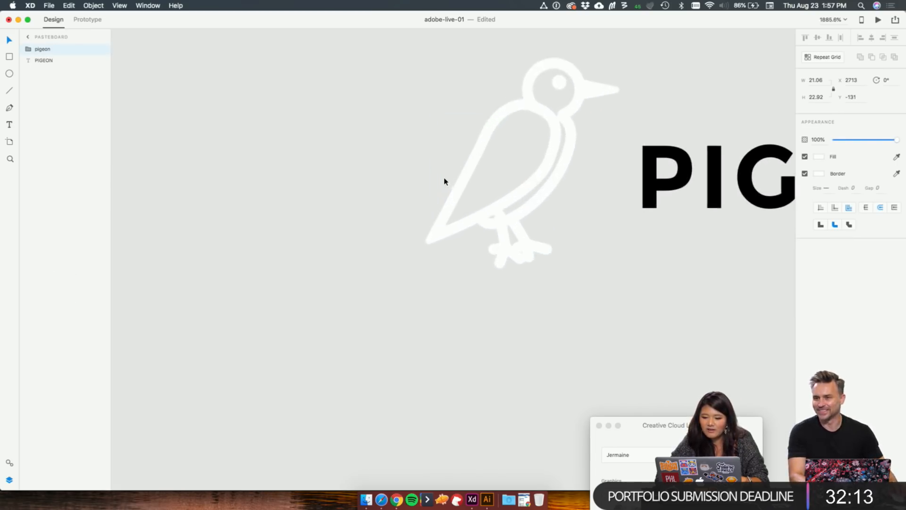
scroll(613, 208, right, 1)
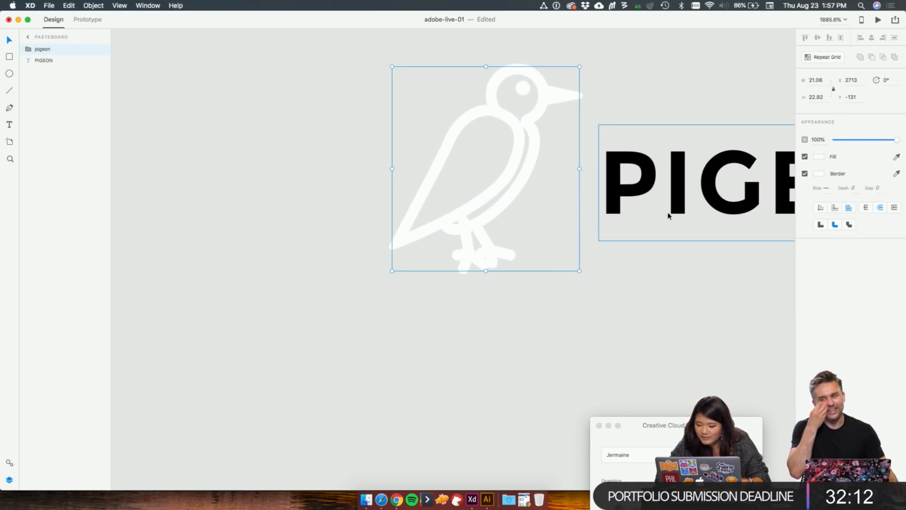
click(820, 157)
click(758, 211)
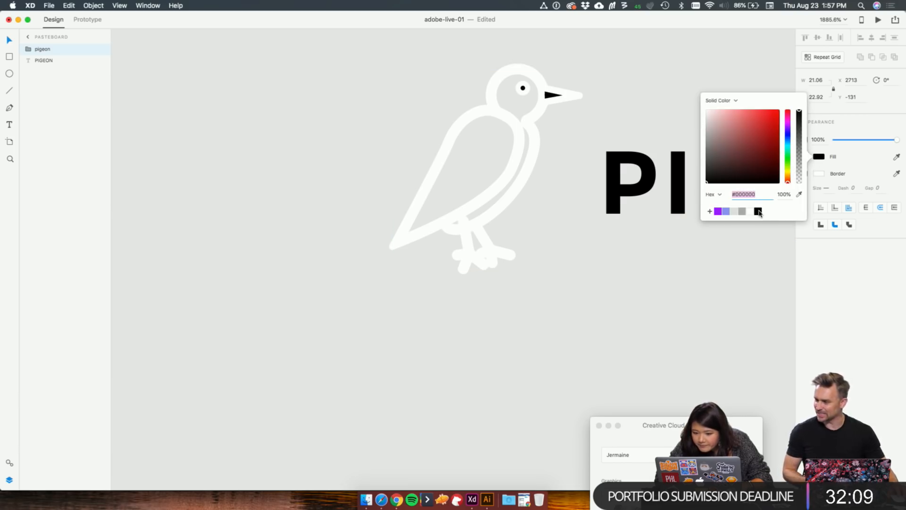
click(820, 174)
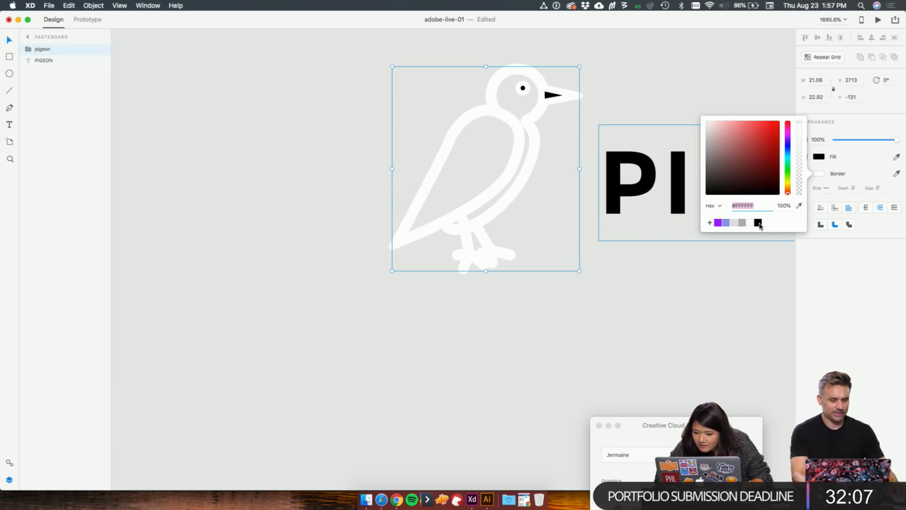
click(759, 224)
click(678, 293)
Step: Group the black bird icon and the PIGEON text on the pasteboard into one logo
key(super+minus)
key(super+minus)
key(super+minus)
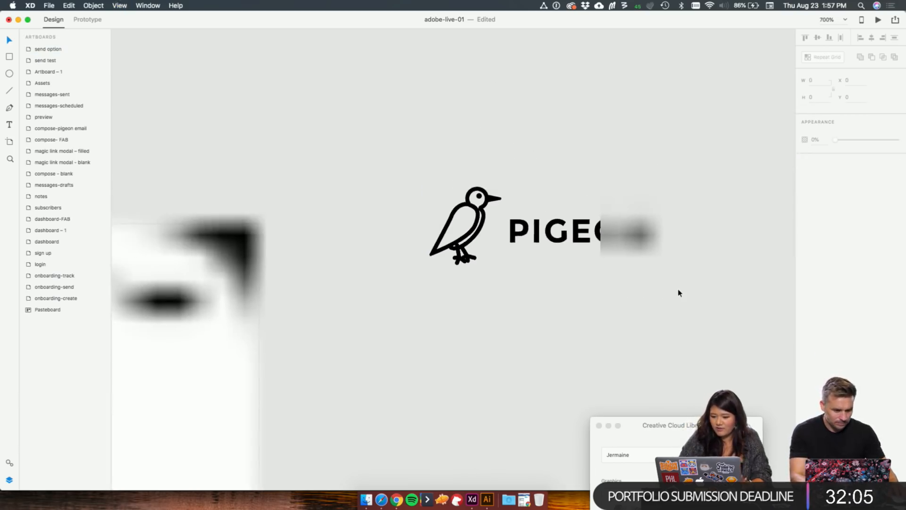
key(super+a)
key(super+g)
key(super+minus)
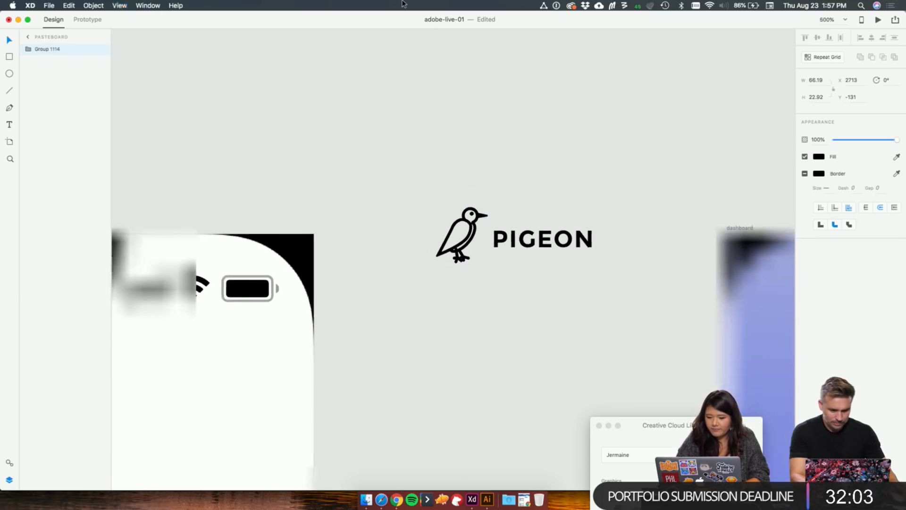
Step: Move the black Pigeon logo from the pasteboard into the blank header area of the sign up artboard
key(super+minus)
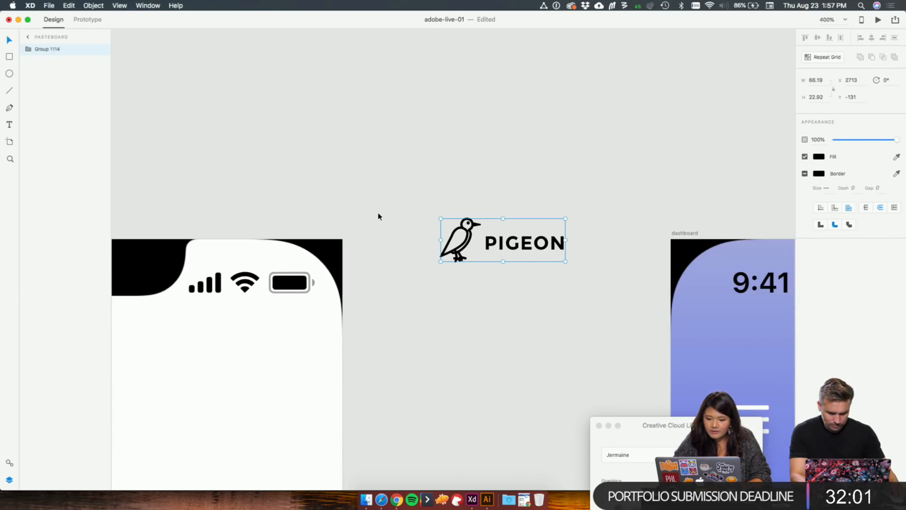
click(420, 154)
scroll(430, 151, down, 5)
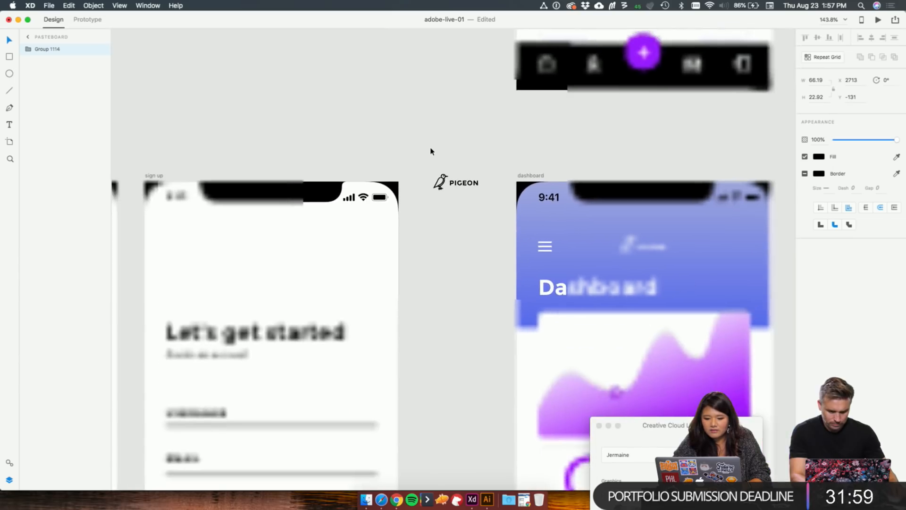
scroll(431, 151, left, 5)
scroll(430, 151, down, 2)
click(584, 134)
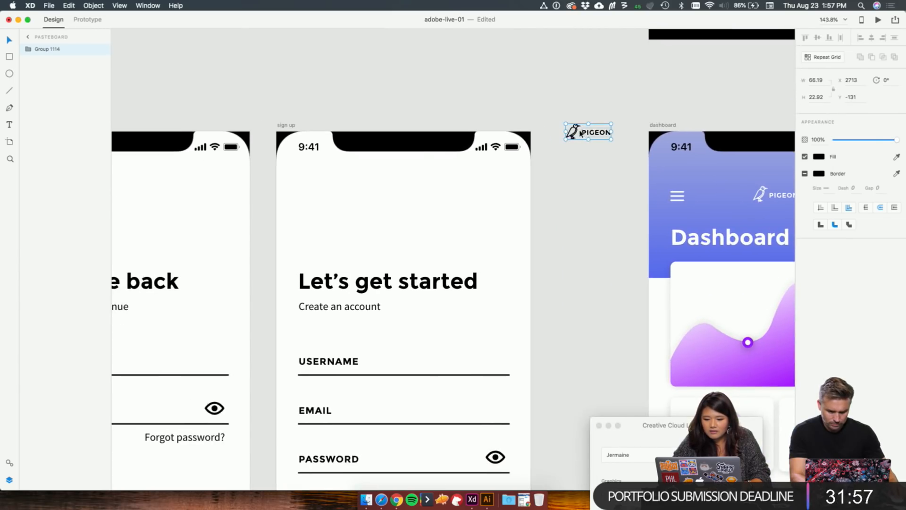
drag(582, 133, 396, 195)
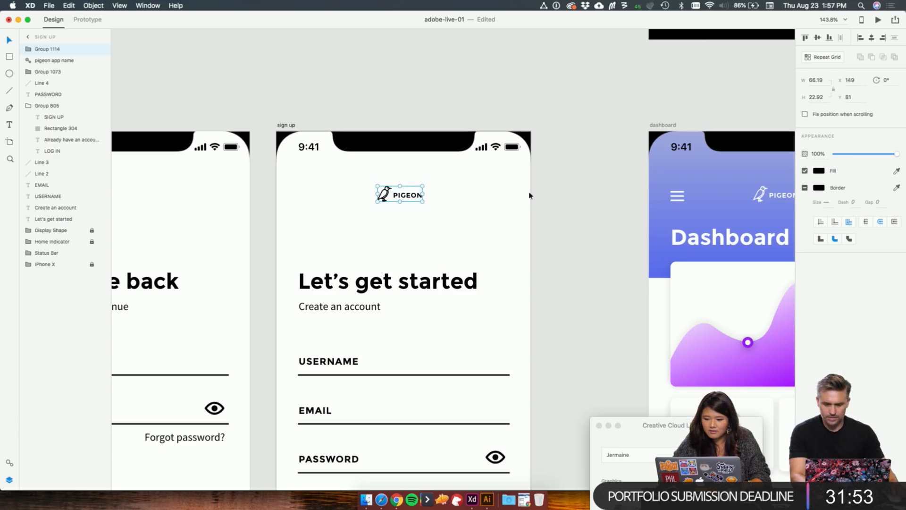
Step: Paste a copy of the dashboard header's white logo onto the sign up artboard and hide that artboard's Display Shape layer
click(763, 197)
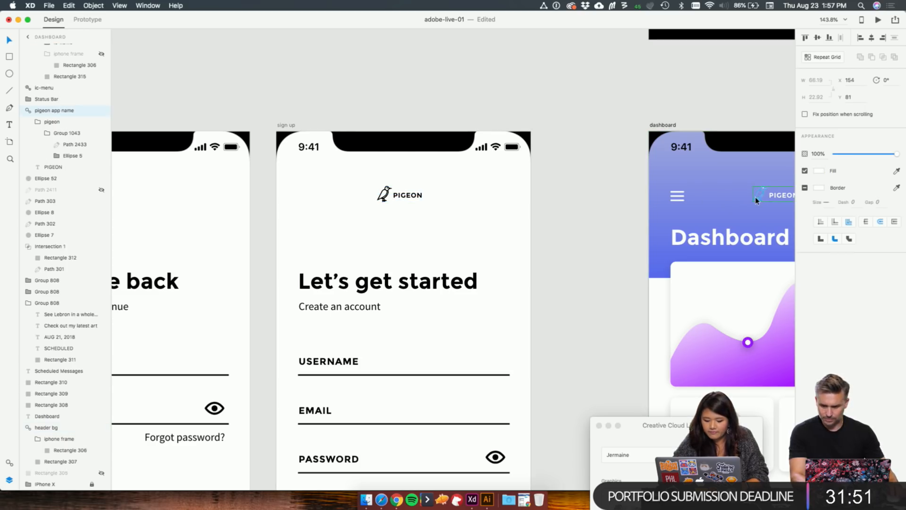
click(476, 237)
key(super+v)
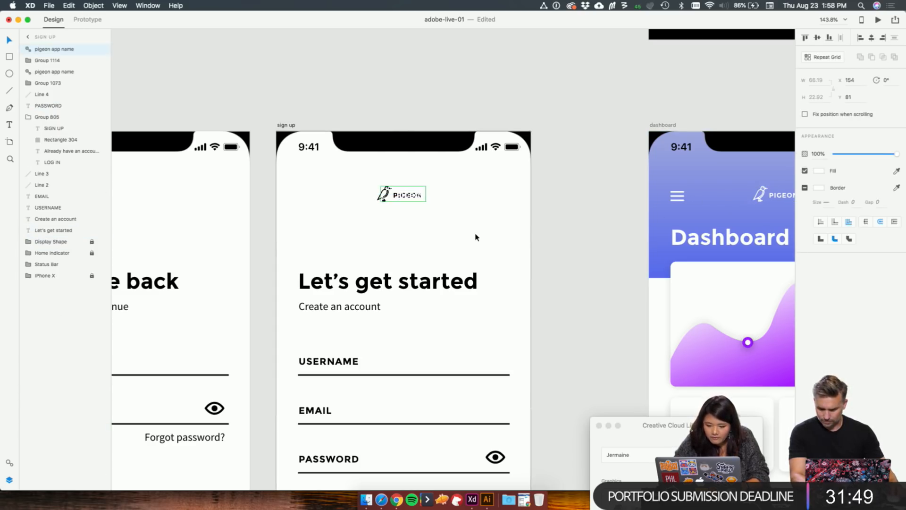
scroll(476, 237, up, 10)
right_click(477, 233)
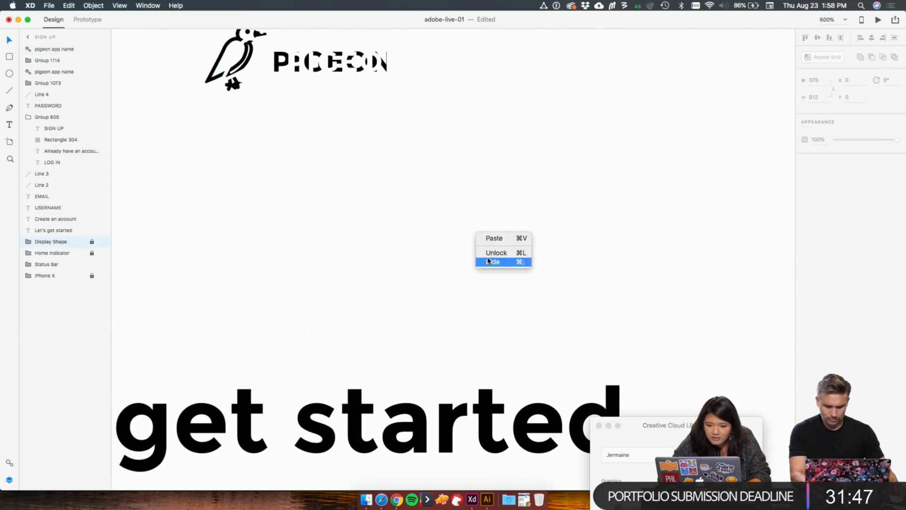
click(488, 261)
Step: Replace the overlapping black and white logos on the sign up artboard with the single black logo at X 154, Y 81
click(209, 81)
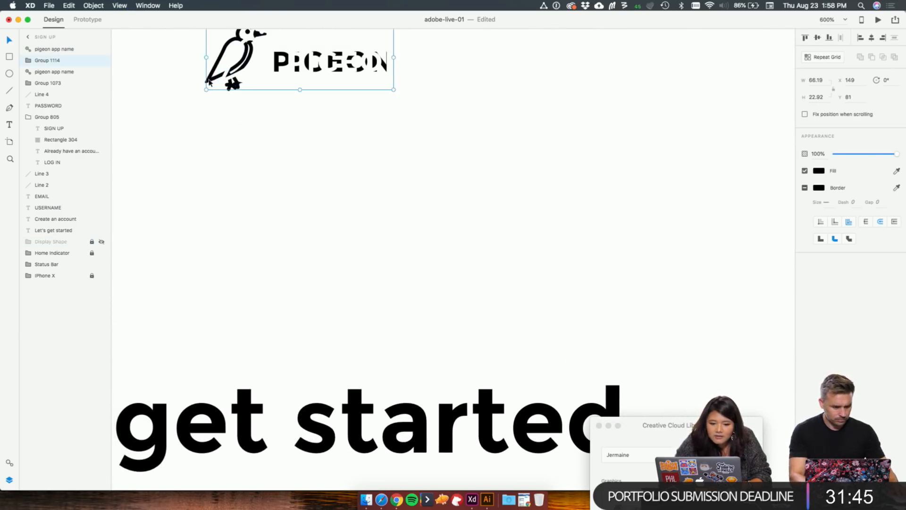
key(Delete)
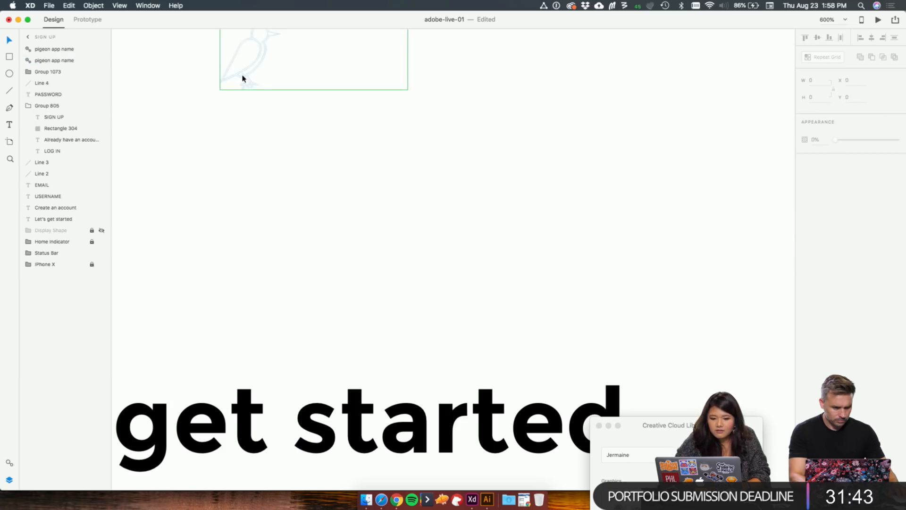
click(244, 78)
key(Delete)
click(237, 75)
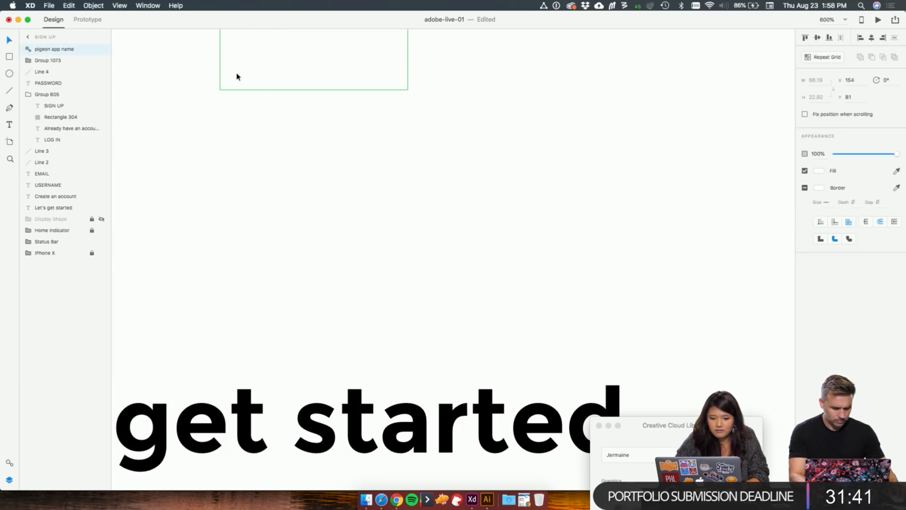
key(Delete)
key(super+v)
scroll(368, 262, down, 5)
scroll(369, 265, down, 3)
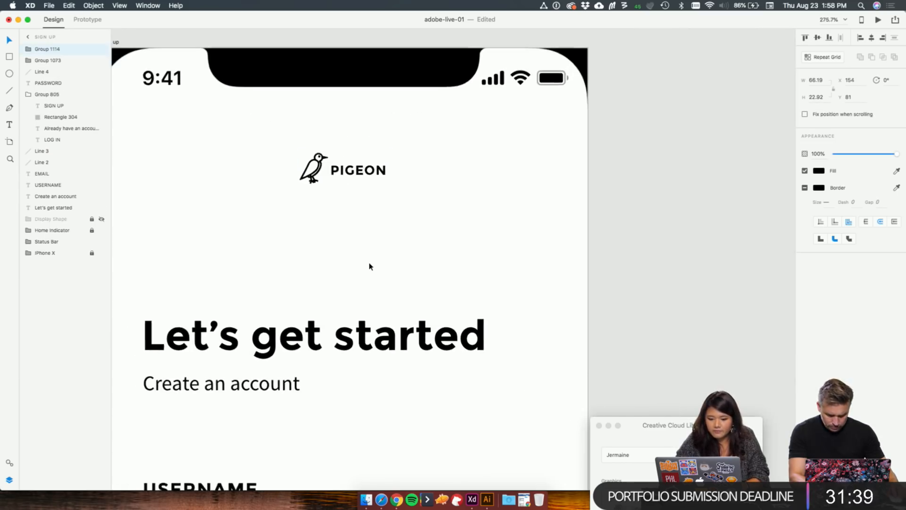
Step: Paste the black Pigeon logo onto the login artboard at X 154, Y 81 and close the Creative Cloud Libraries window
scroll(369, 265, left, 5)
click(277, 234)
key(super+v)
scroll(361, 285, down, 4)
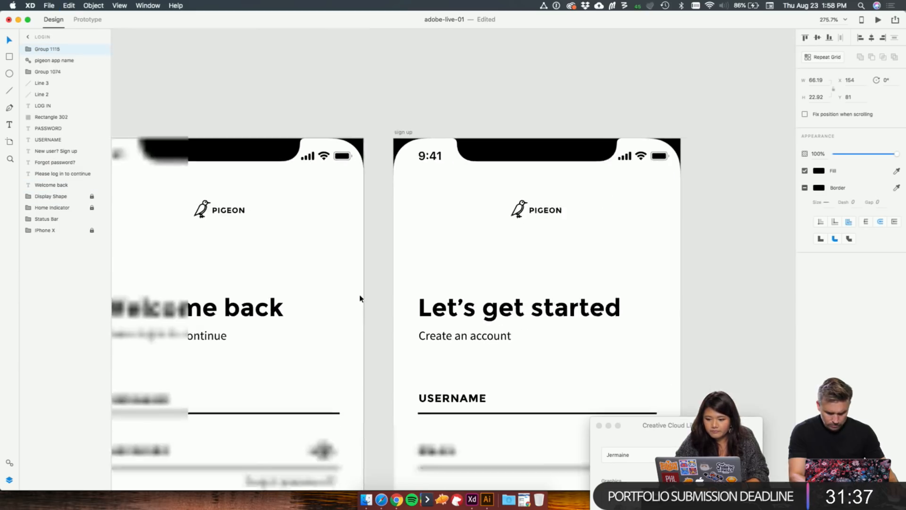
click(599, 427)
click(656, 346)
Step: Review the dashboard, subscribers, messages, notes and compose artboards for consistent styling
scroll(658, 347, down, 4)
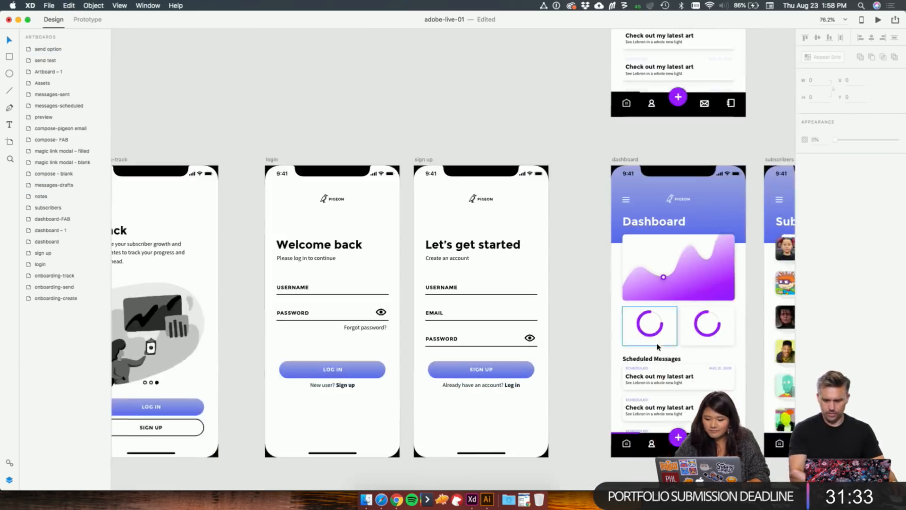
scroll(659, 347, right, 15)
scroll(659, 347, down, 5)
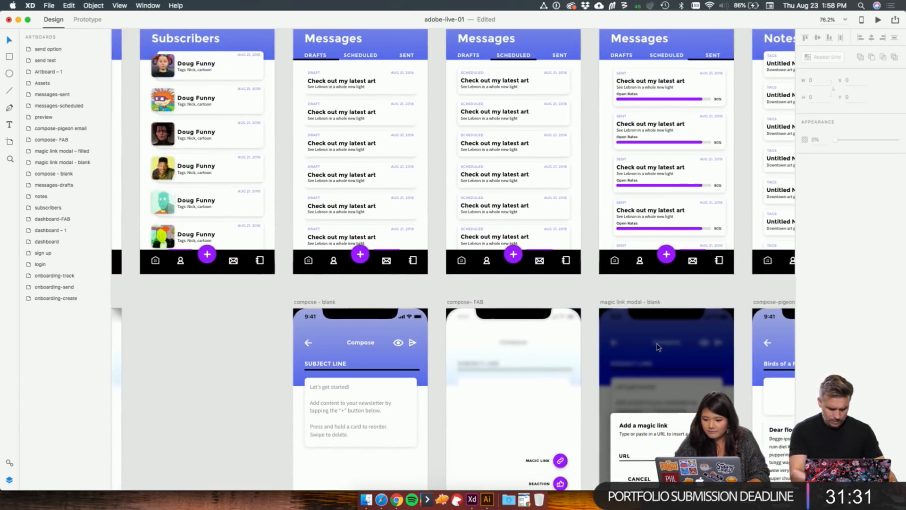
scroll(659, 347, right, 3)
scroll(559, 298, right, 5)
scroll(559, 298, down, 4)
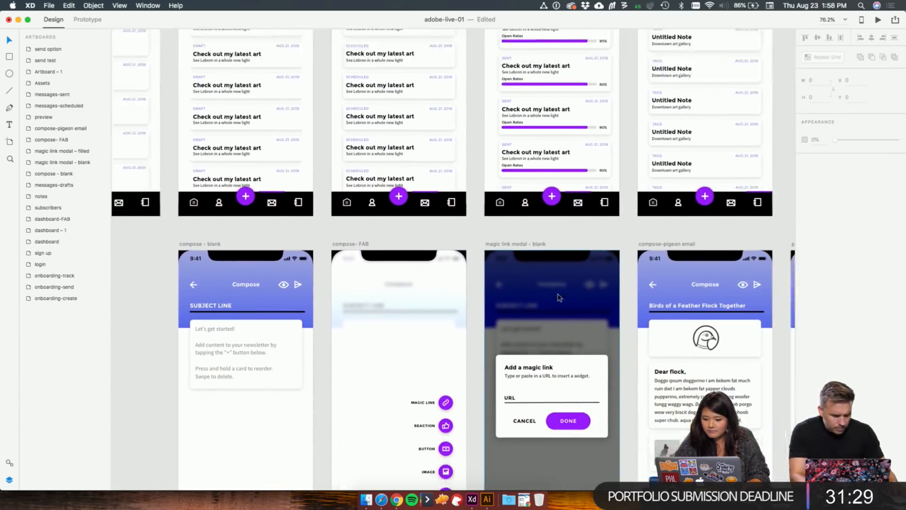
scroll(560, 297, right, 3)
scroll(560, 297, down, 6)
scroll(559, 297, left, 6)
scroll(559, 297, up, 2)
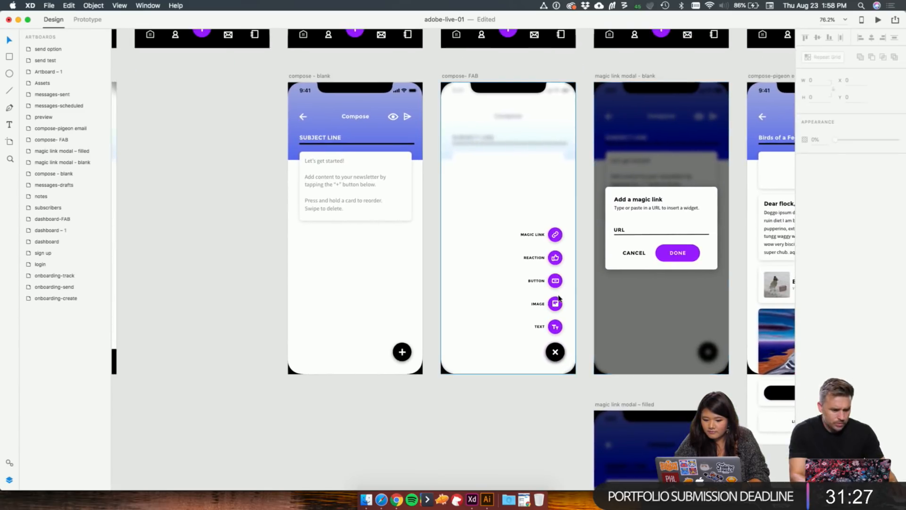
scroll(559, 298, down, 4)
scroll(561, 300, left, 5)
scroll(560, 300, up, 3)
scroll(385, 301, left, 7)
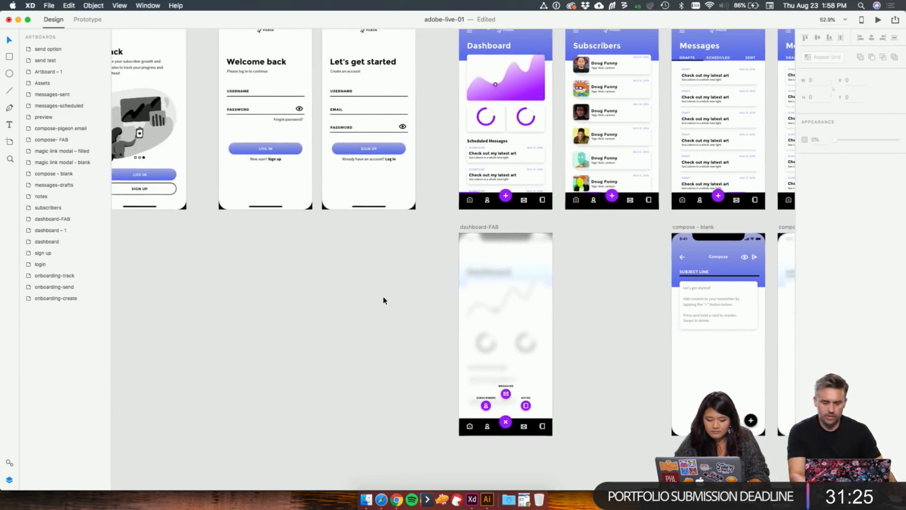
scroll(384, 301, left, 5)
scroll(384, 301, up, 3)
Step: Switch to Prototype mode, dismiss its introduction and hide the layers list
click(81, 21)
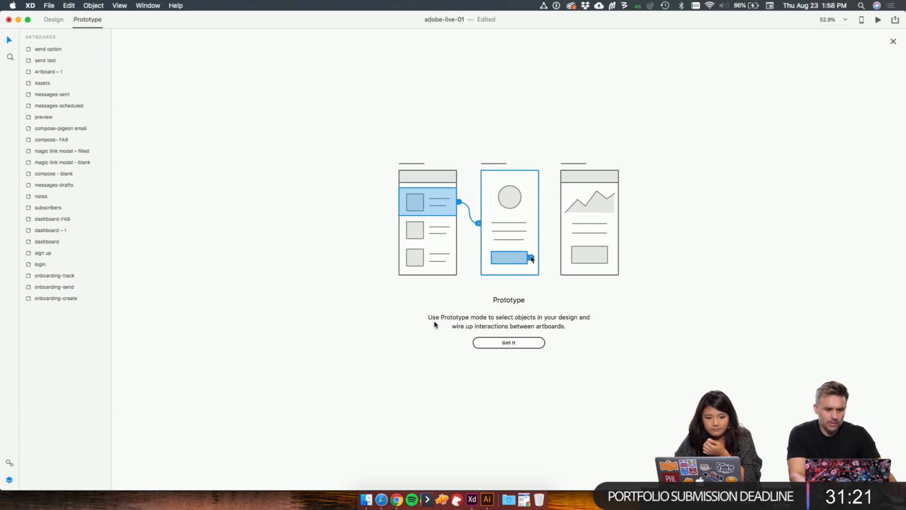
click(529, 342)
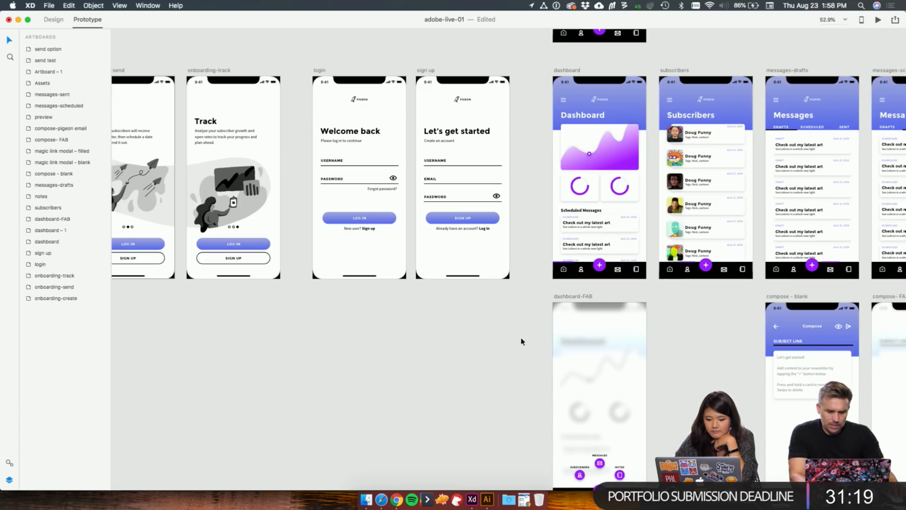
scroll(457, 372, down, 2)
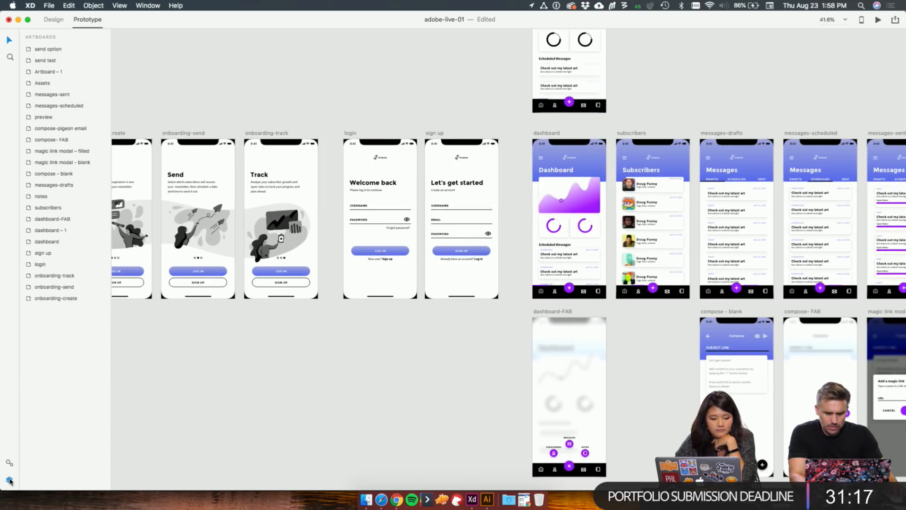
click(9, 479)
Step: Return to Design mode and draw a borderless 120 × 309 rectangle over the right side of the onboarding-create illustration, at X 255, Y 268
scroll(279, 384, down, 4)
scroll(279, 384, up, 5)
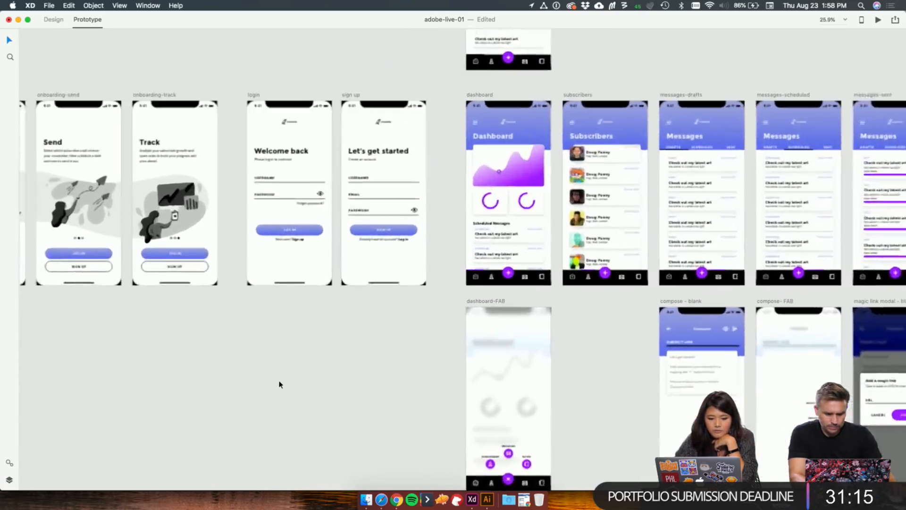
scroll(218, 379, left, 2)
scroll(217, 379, left, 3)
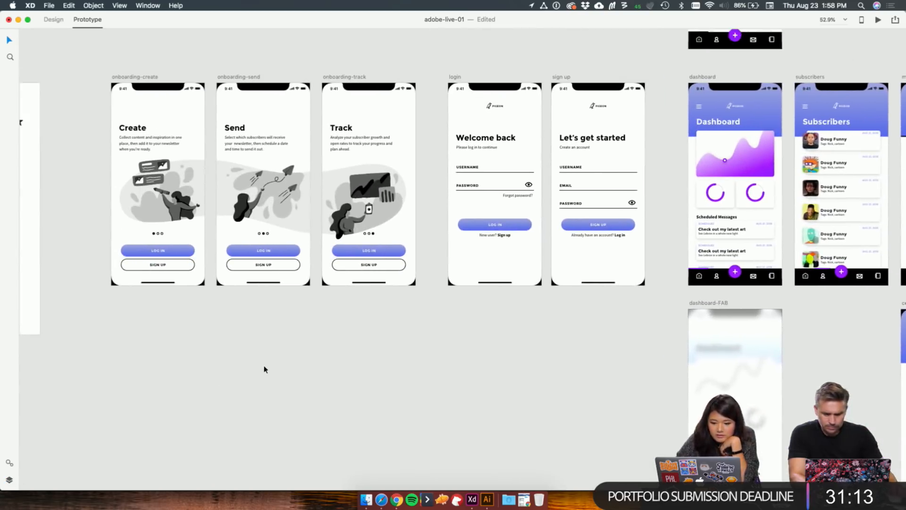
scroll(264, 369, up, 5)
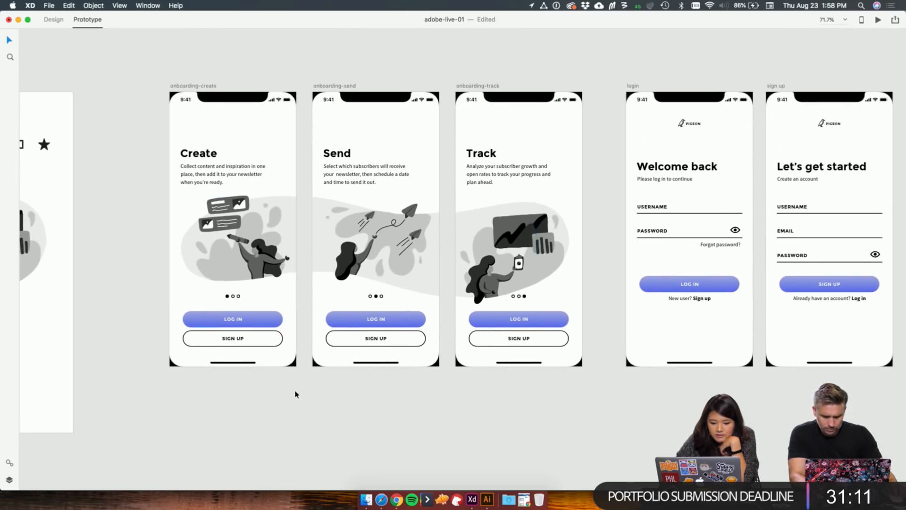
scroll(297, 394, up, 5)
scroll(295, 394, down, 4)
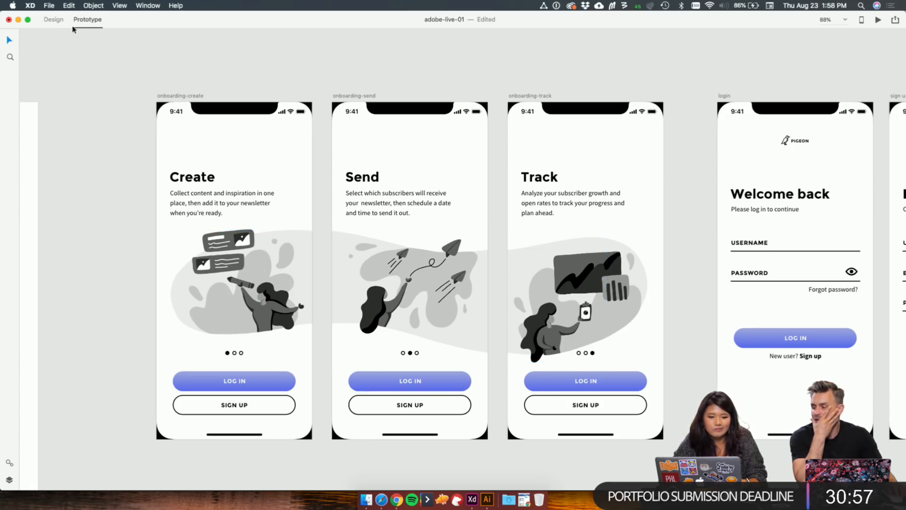
click(53, 19)
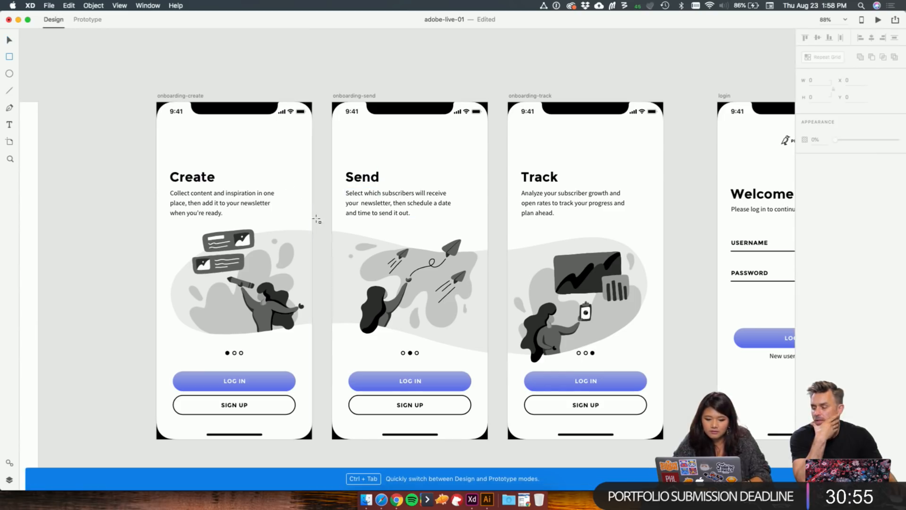
key(r)
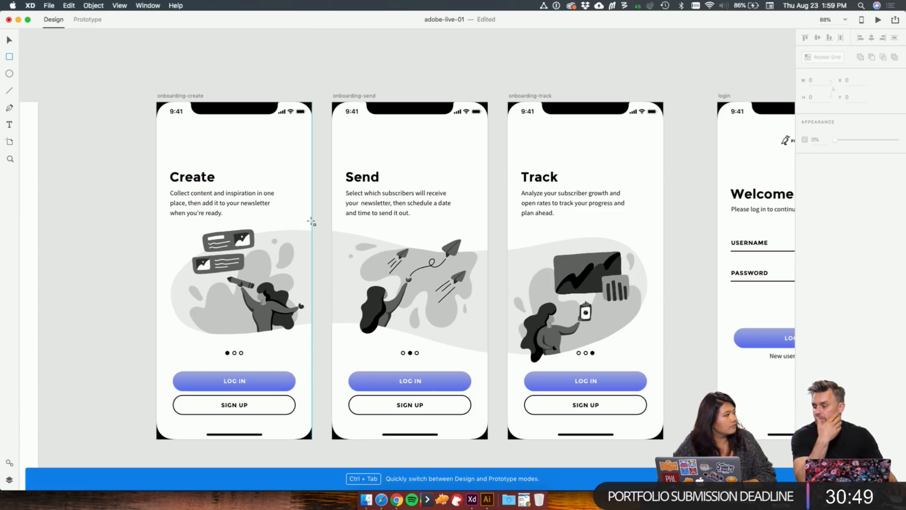
mouse_move(312, 291)
mouse_down()
mouse_move(253, 255)
mouse_move(255, 244)
mouse_move(290, 234)
mouse_move(283, 341)
mouse_up()
drag(255, 277, 263, 277)
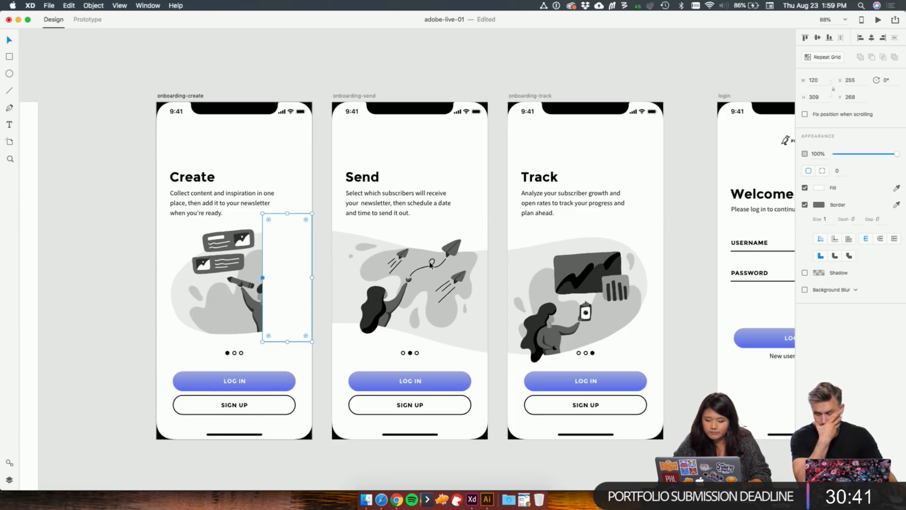
click(805, 204)
click(805, 187)
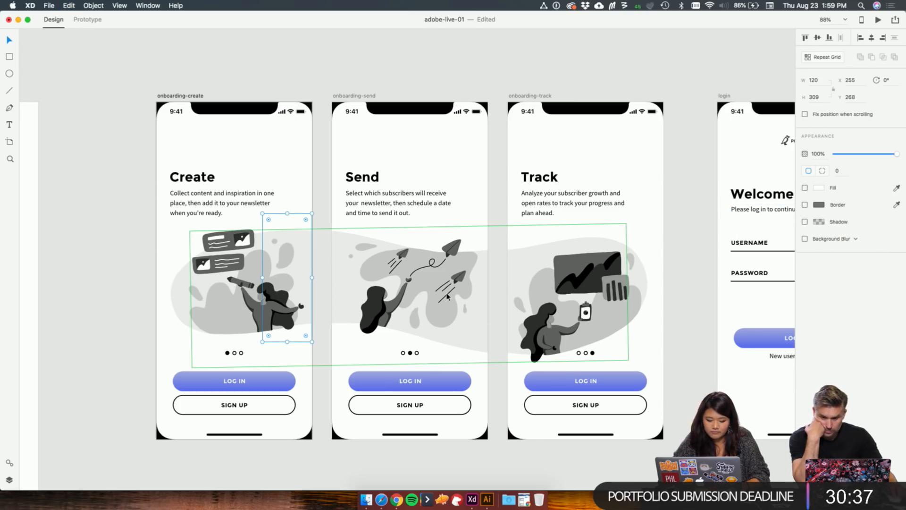
key(ctrl+v)
key(super+z)
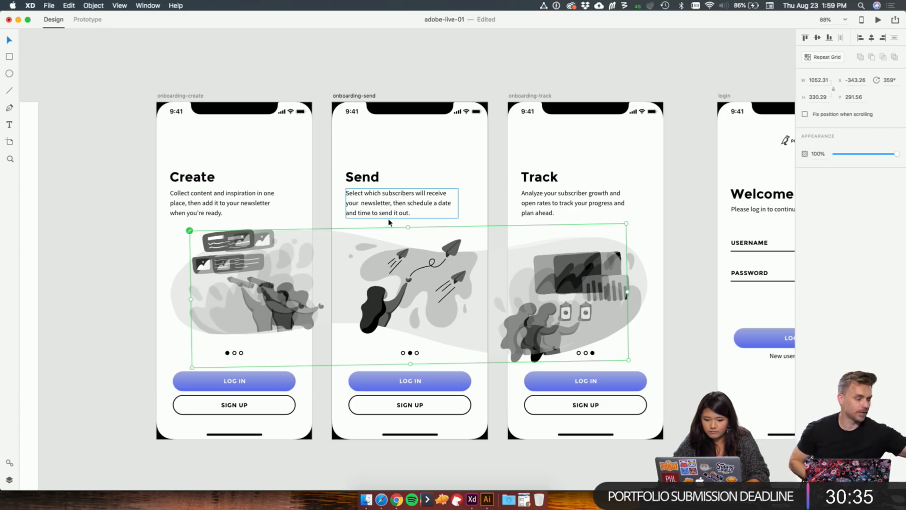
key(super+z)
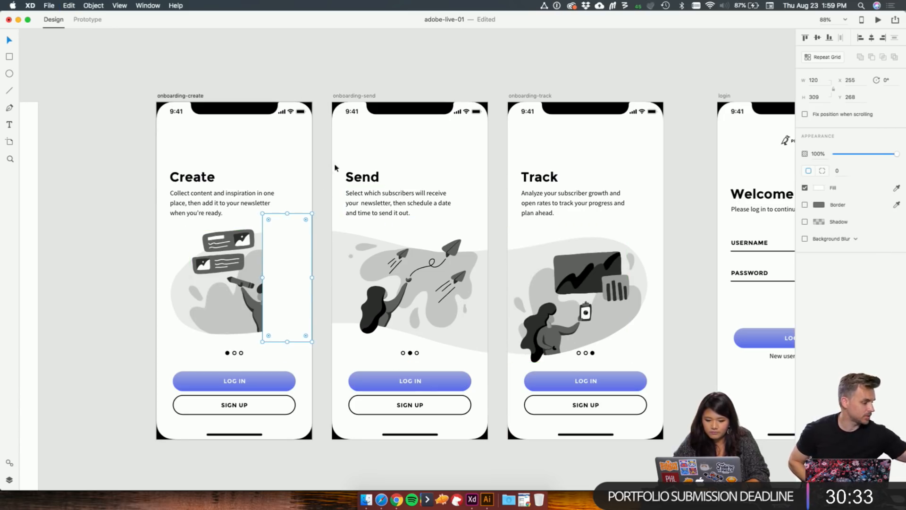
Step: Remove the rectangle's fill and copy it onto the onboarding-send and onboarding-track artboards, placing the copies at X 0, Y 268
click(806, 188)
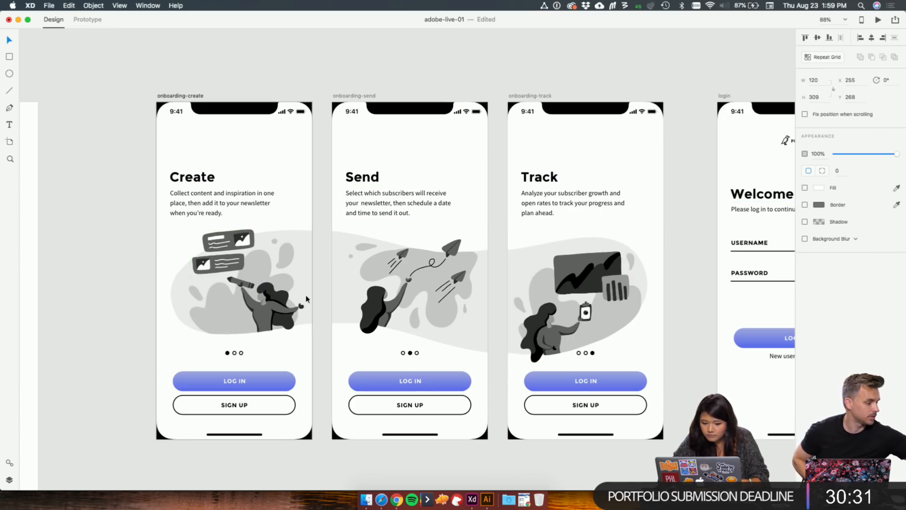
click(310, 299)
click(263, 267)
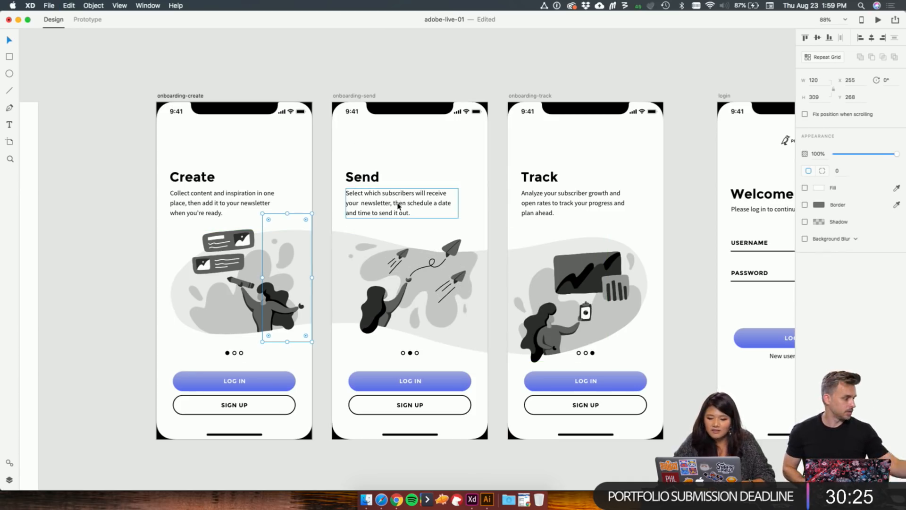
click(477, 207)
key(super+v)
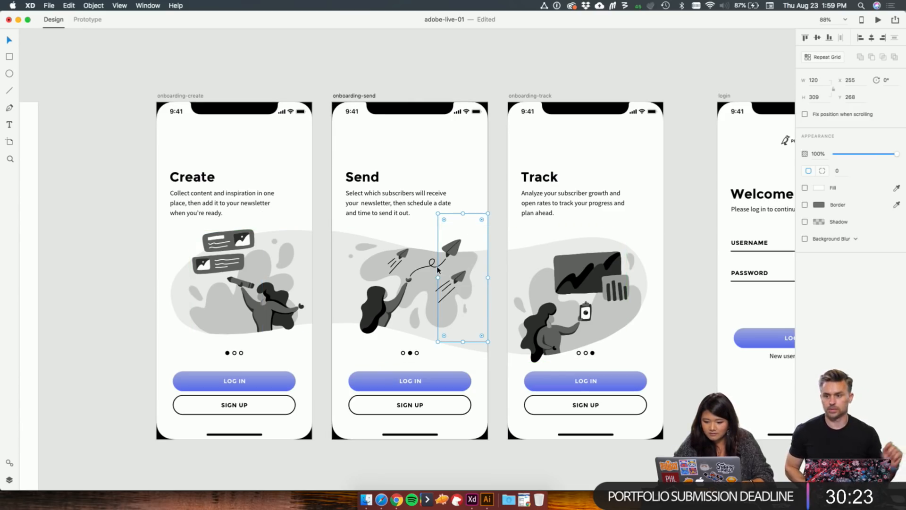
drag(439, 271, 334, 270)
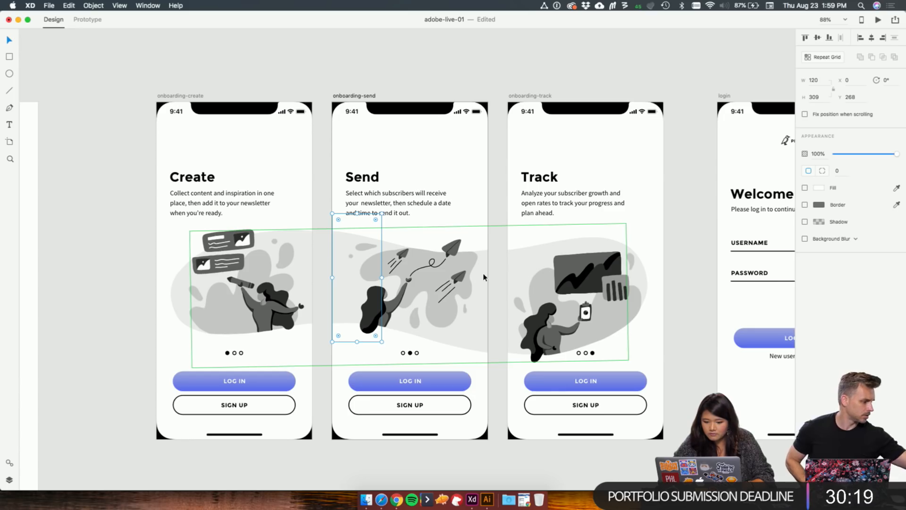
click(610, 157)
key(super+v)
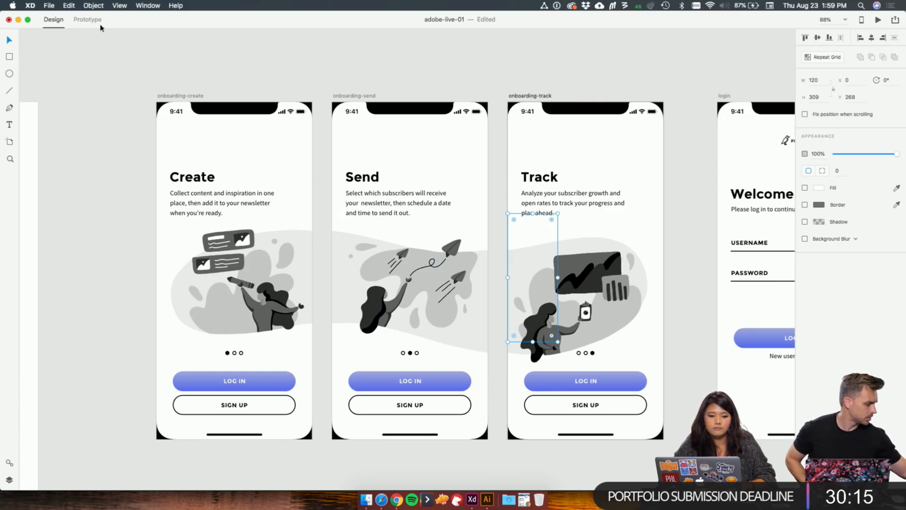
Step: In Prototype mode, link the onboarding-create hotspot to onboarding-send with a Push Left transition
click(88, 20)
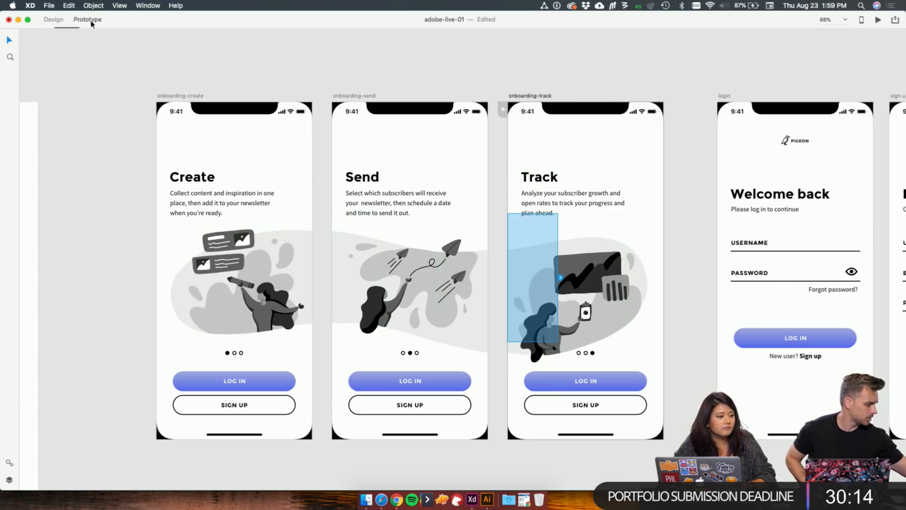
click(322, 278)
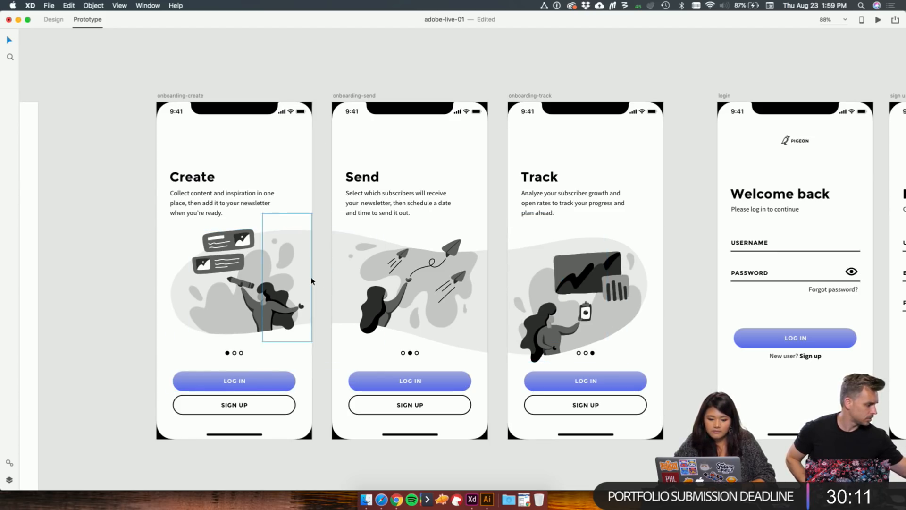
click(311, 281)
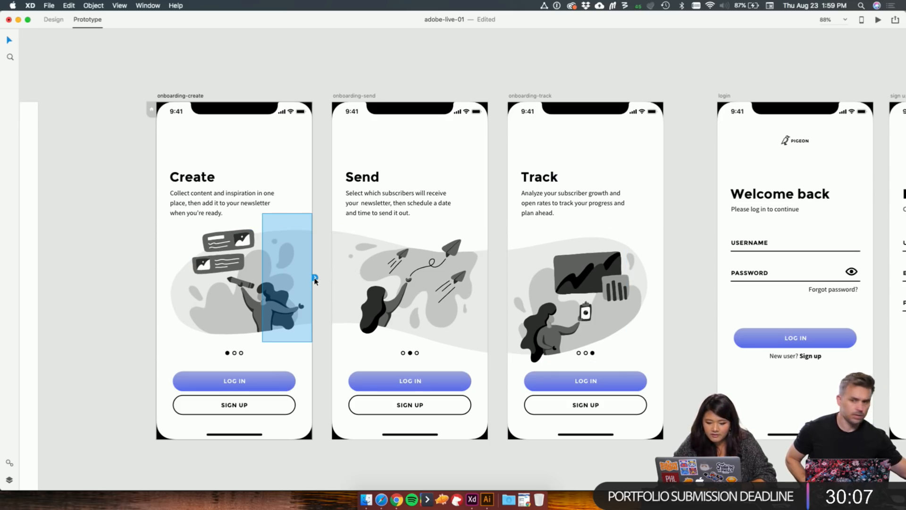
drag(315, 279, 373, 283)
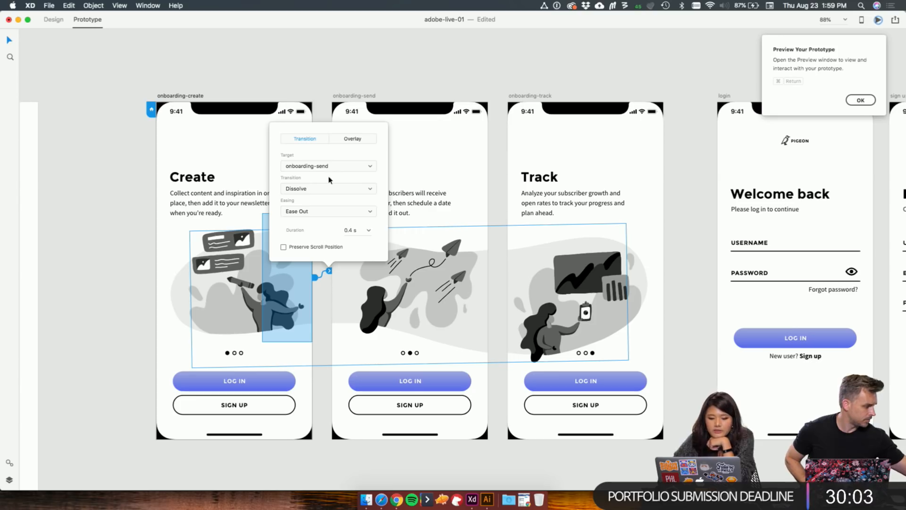
click(332, 189)
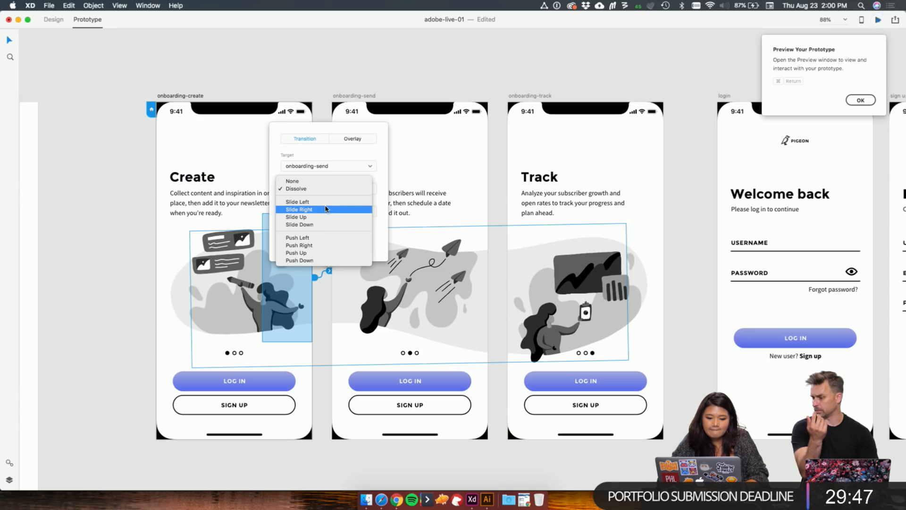
click(335, 237)
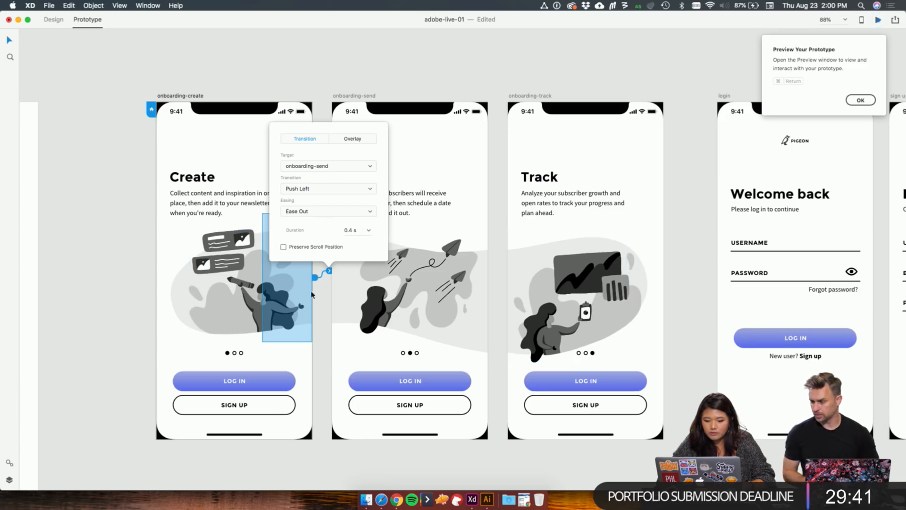
Step: Link the left hotspot on onboarding-send back to onboarding-create with a Push Right transition
click(337, 295)
drag(386, 280, 284, 300)
click(324, 190)
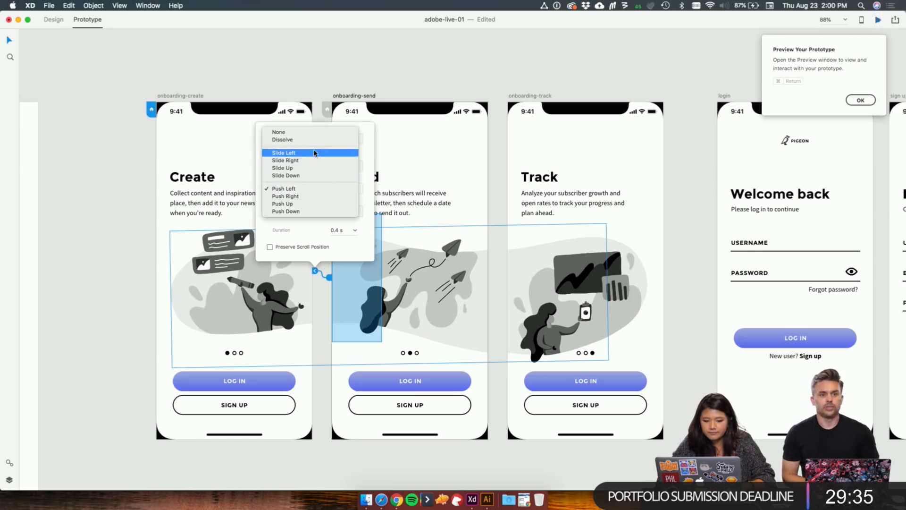
click(320, 196)
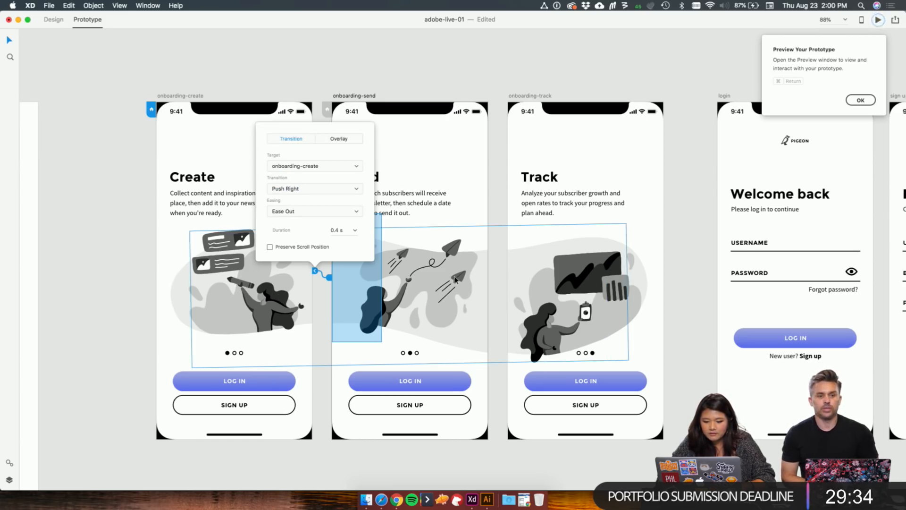
Step: Link the right hotspot on onboarding-send to onboarding-track with a Push Left transition
click(484, 291)
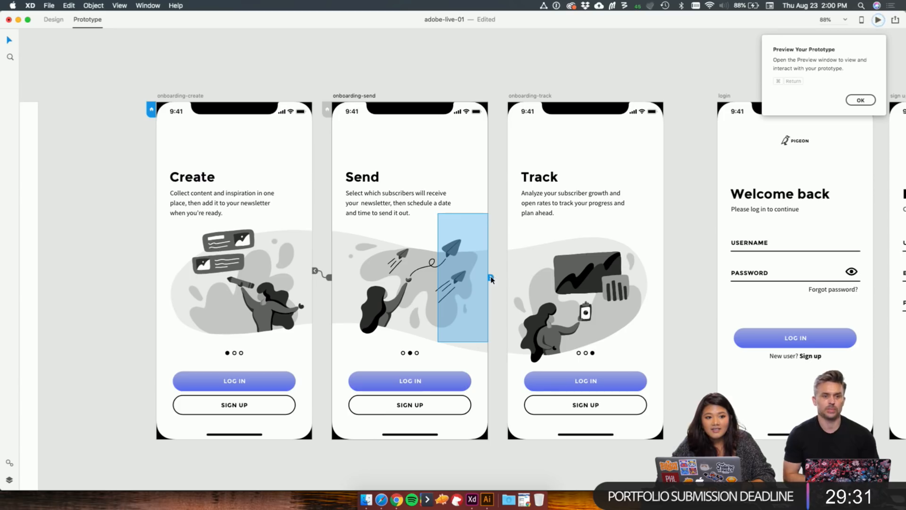
drag(491, 279, 562, 293)
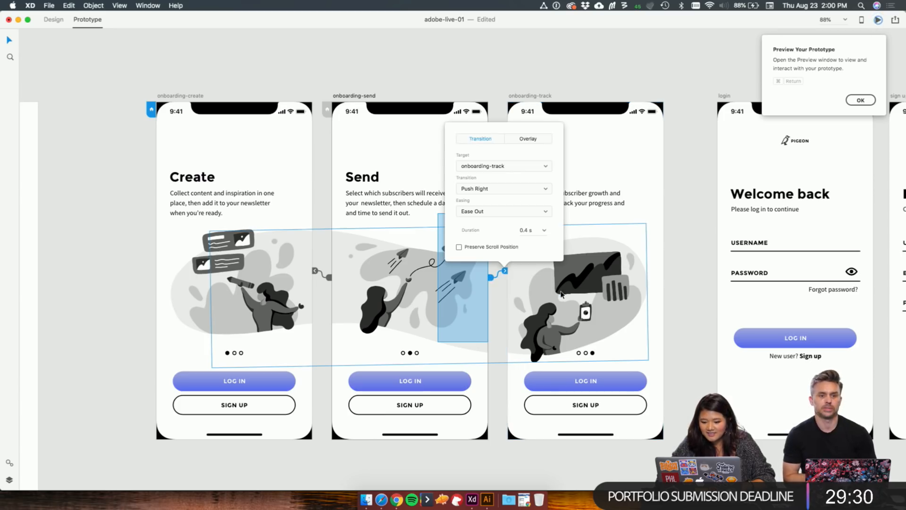
click(510, 193)
click(503, 185)
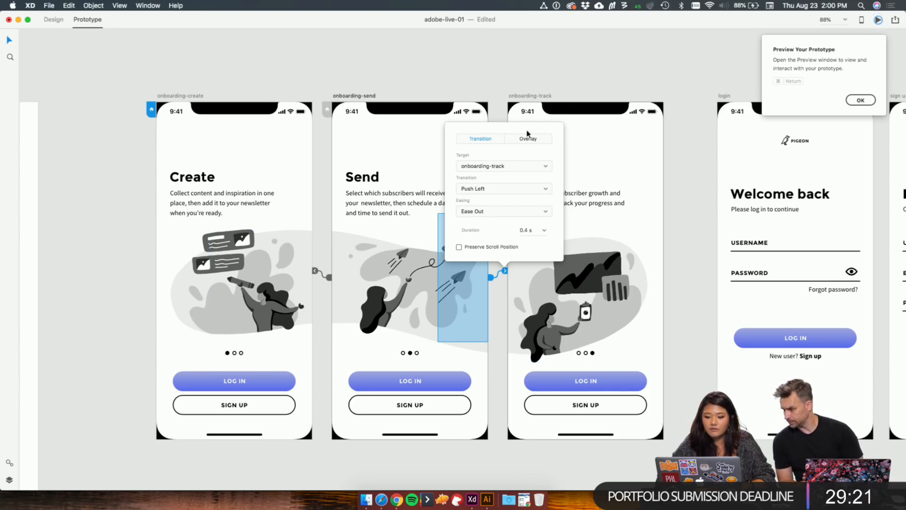
click(561, 55)
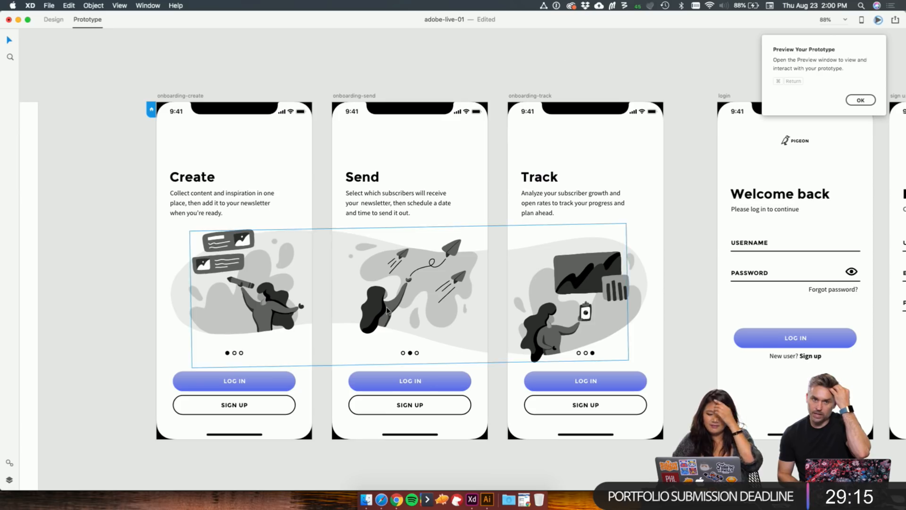
Step: Link the LOG IN button on onboarding-create to the login artboard with a Dissolve transition
click(278, 383)
drag(299, 382, 761, 414)
click(725, 189)
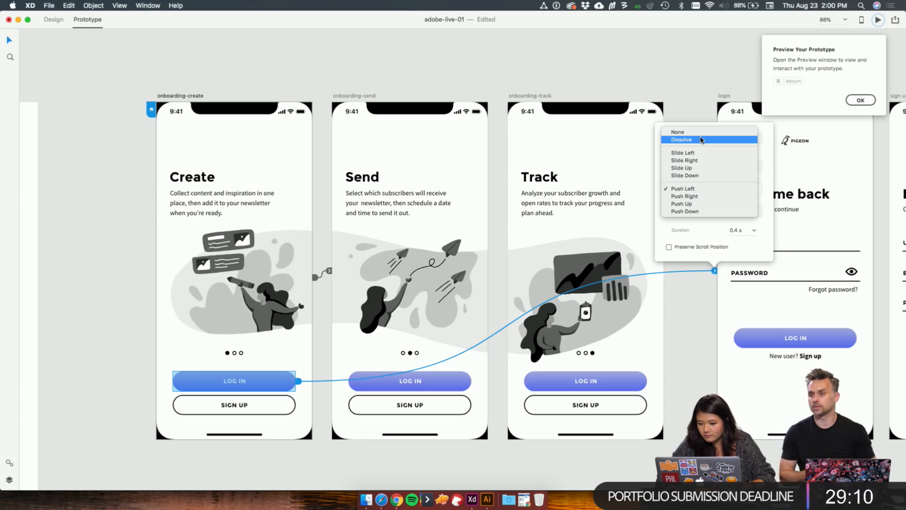
click(701, 140)
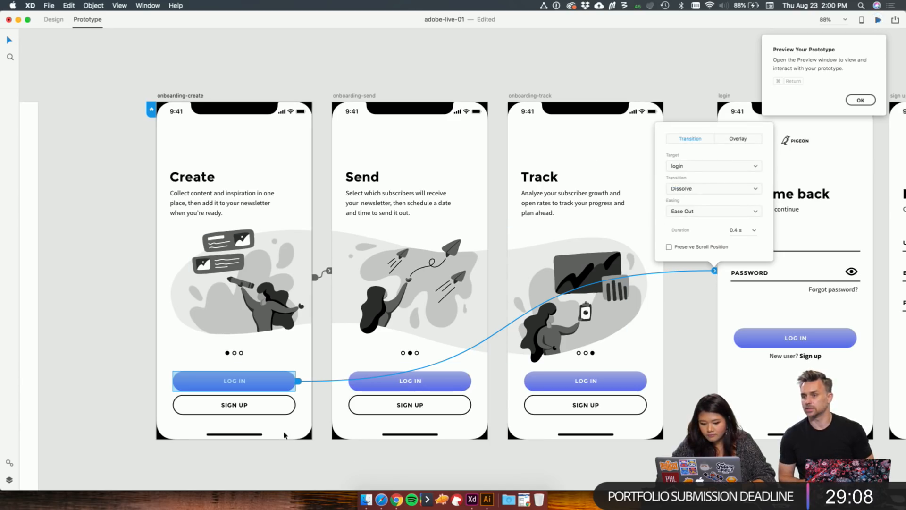
Step: Link the SIGN UP button on onboarding-create to the sign up artboard with a Dissolve transition
click(291, 404)
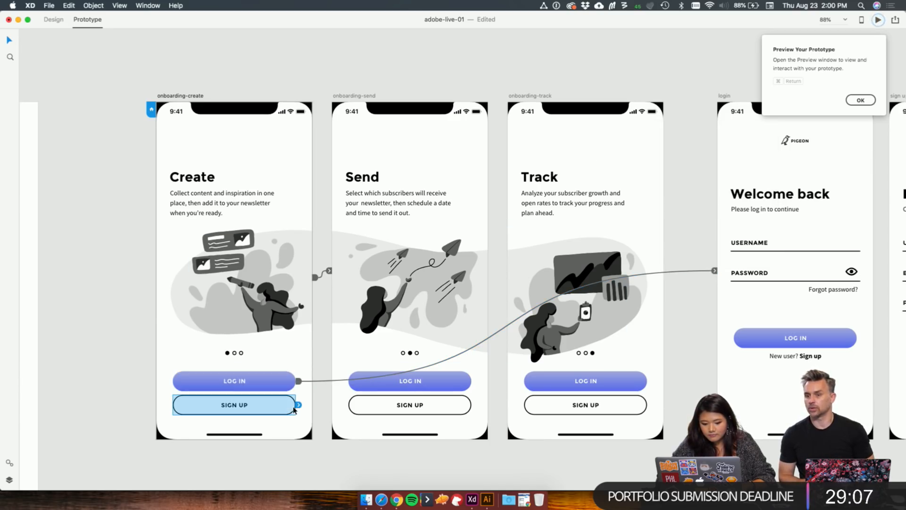
scroll(430, 372, right, 5)
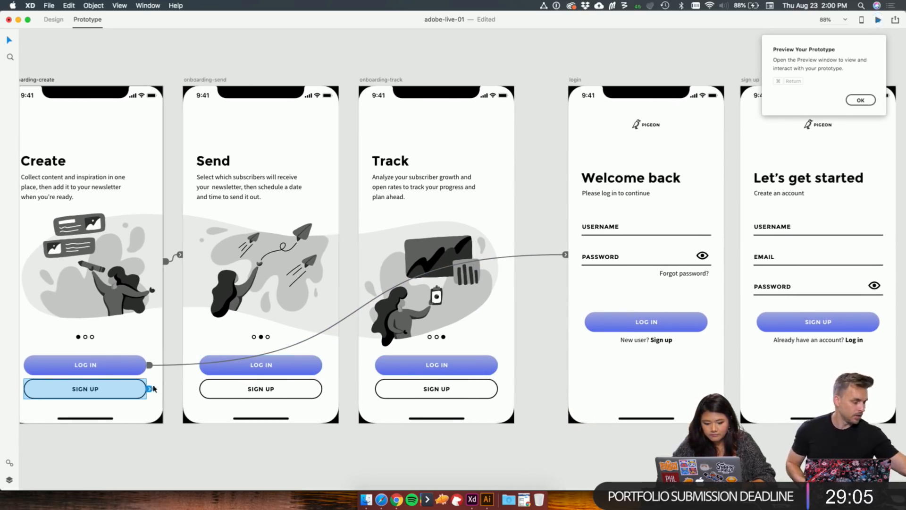
drag(149, 388, 767, 382)
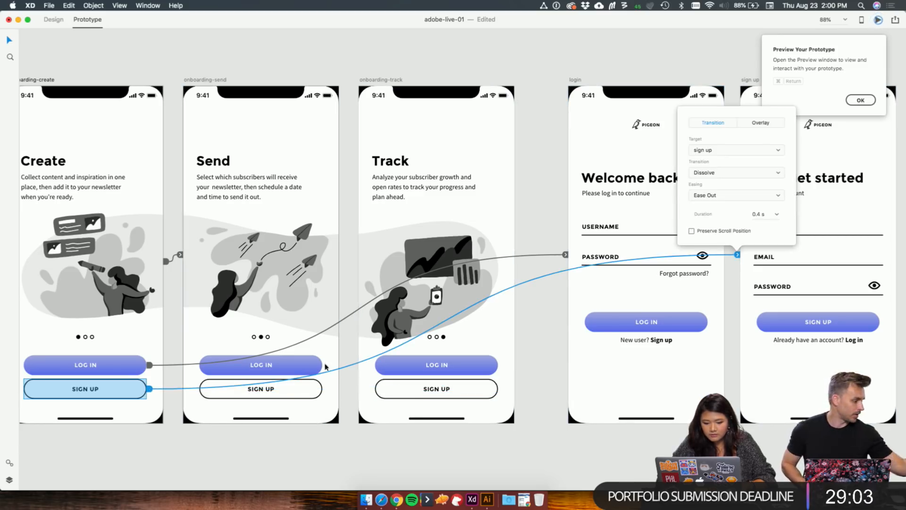
click(543, 377)
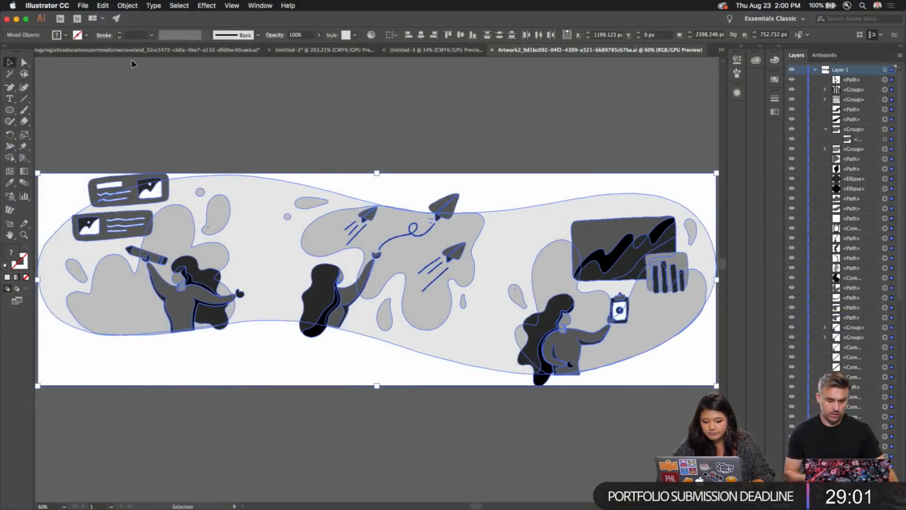
Step: In Illustrator, collapse the layers list and fit the whole onboarding illustration in the window
click(902, 49)
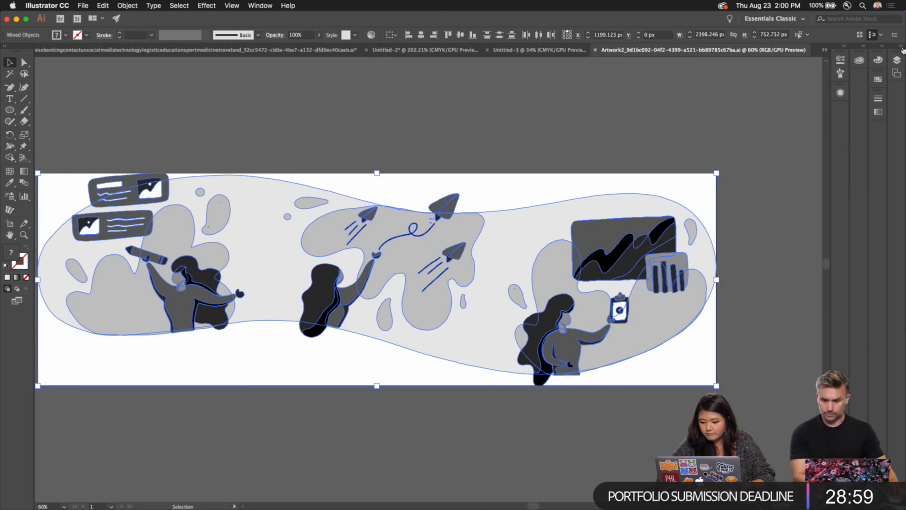
key(a)
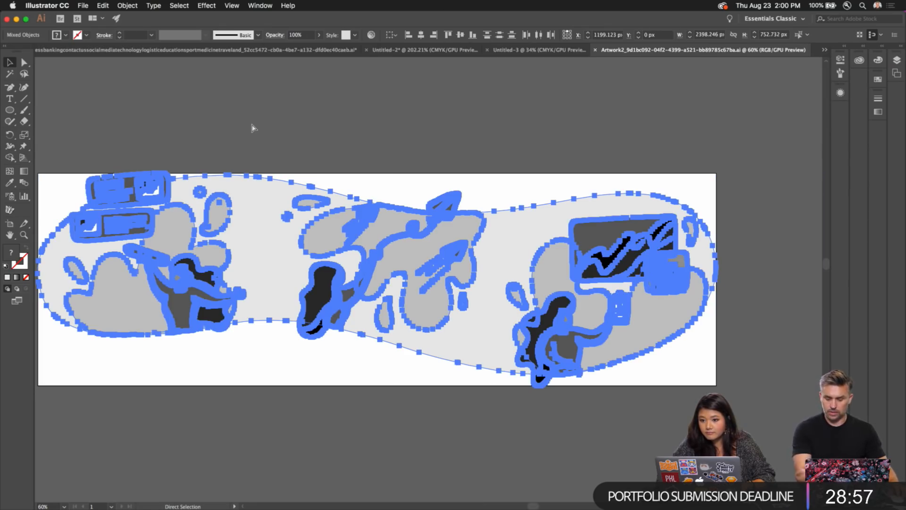
key(v)
key(super+0)
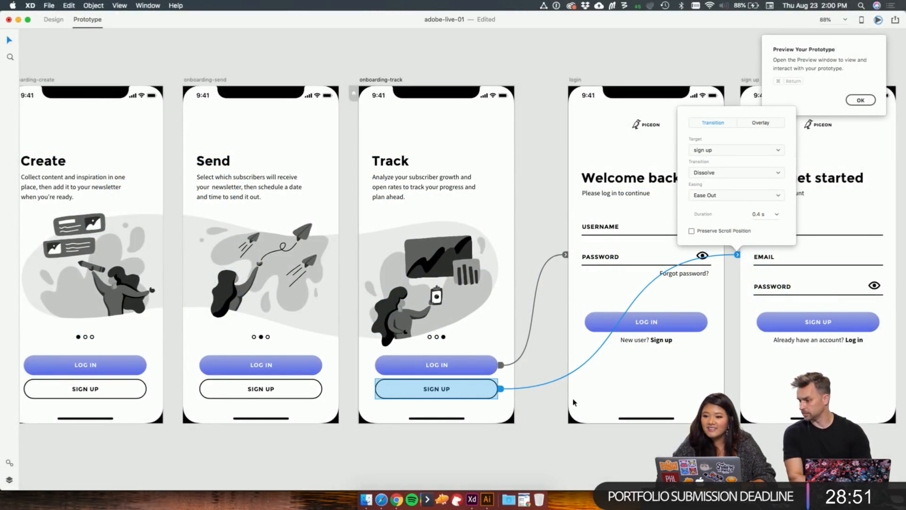
Step: Back in XD, deselect the wired button, dismiss the prototype preview tip and fit all artboards in view
click(542, 241)
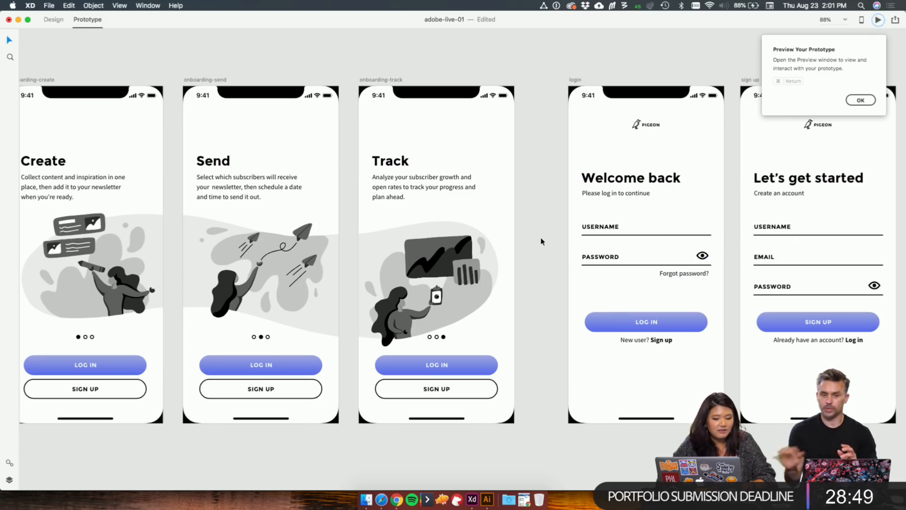
click(861, 100)
key(super+0)
scroll(551, 228, down, 2)
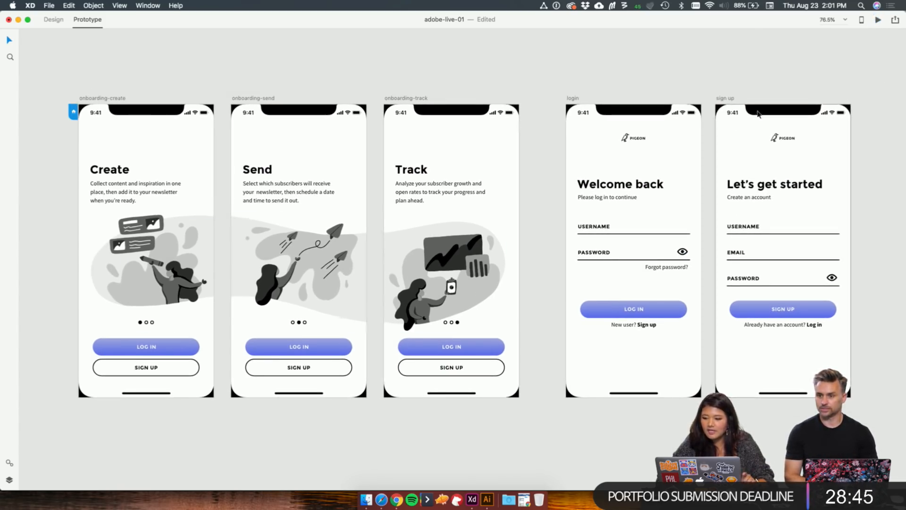
Step: Switch to Illustrator and check the graphics saved in the shared library
key(super+Tab)
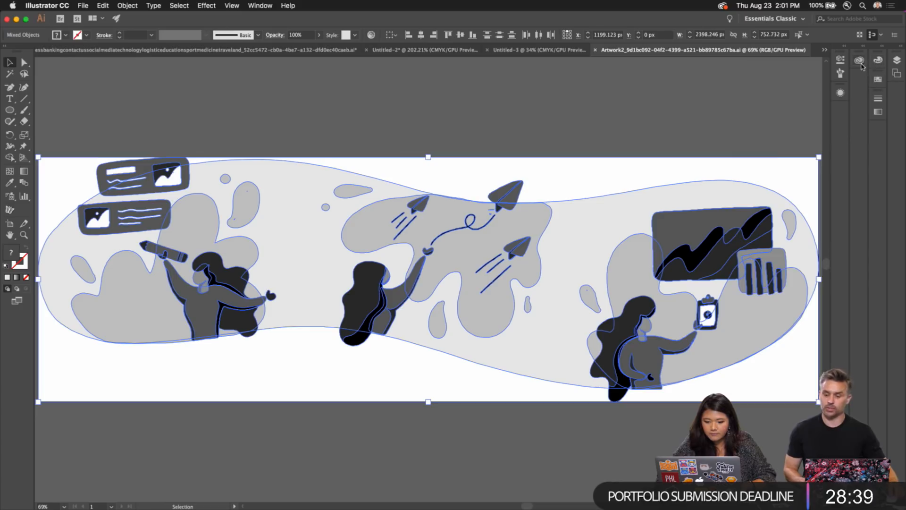
click(860, 62)
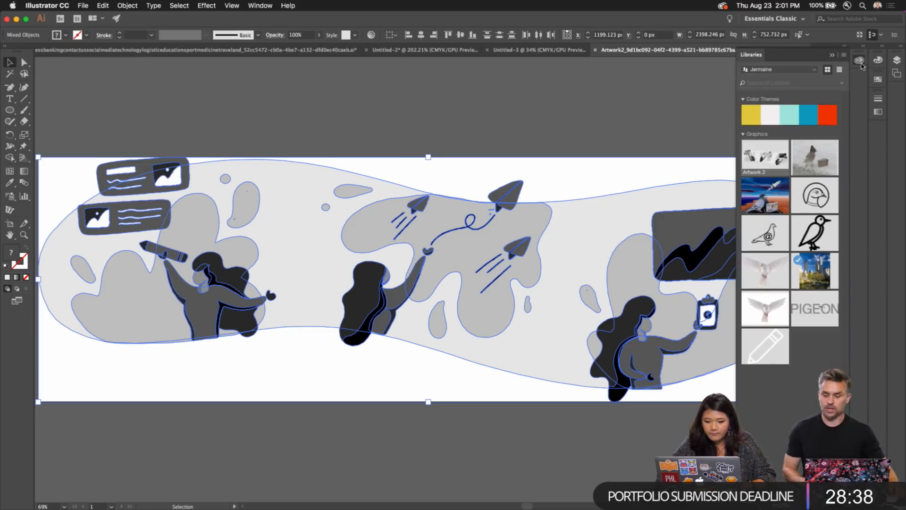
click(834, 55)
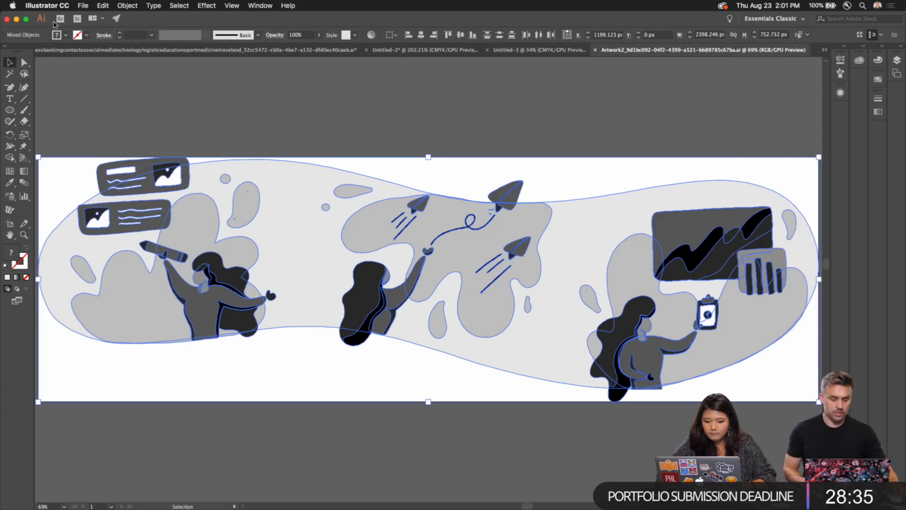
Step: Open Recolor Artwork for the selected onboarding illustration
click(106, 6)
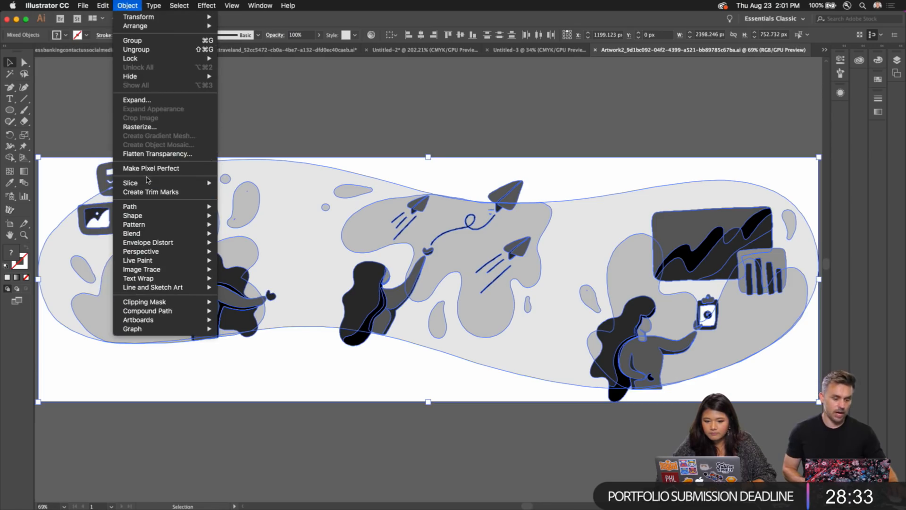
mouse_move(103, 5)
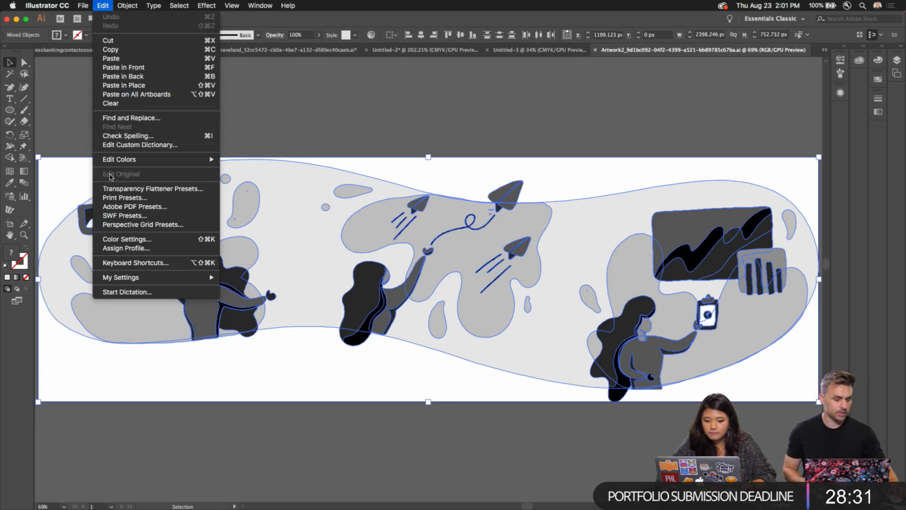
mouse_move(111, 160)
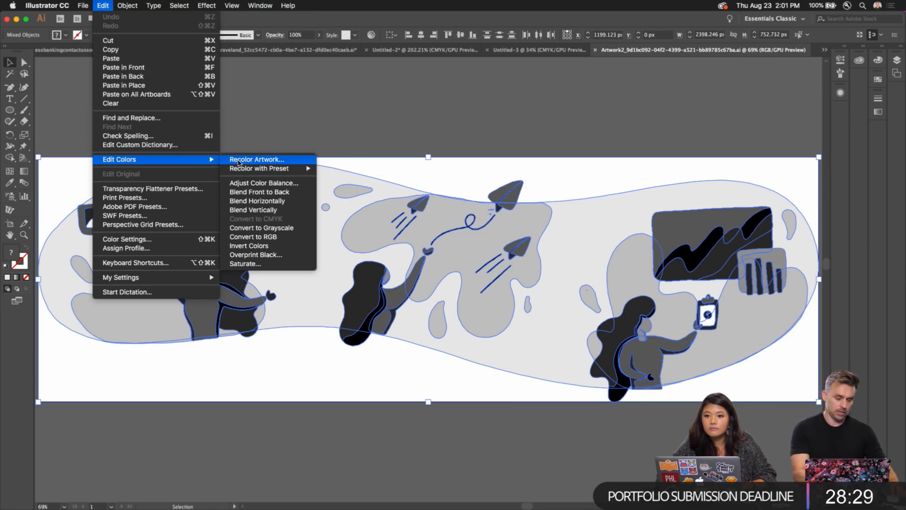
key(alt+super+8)
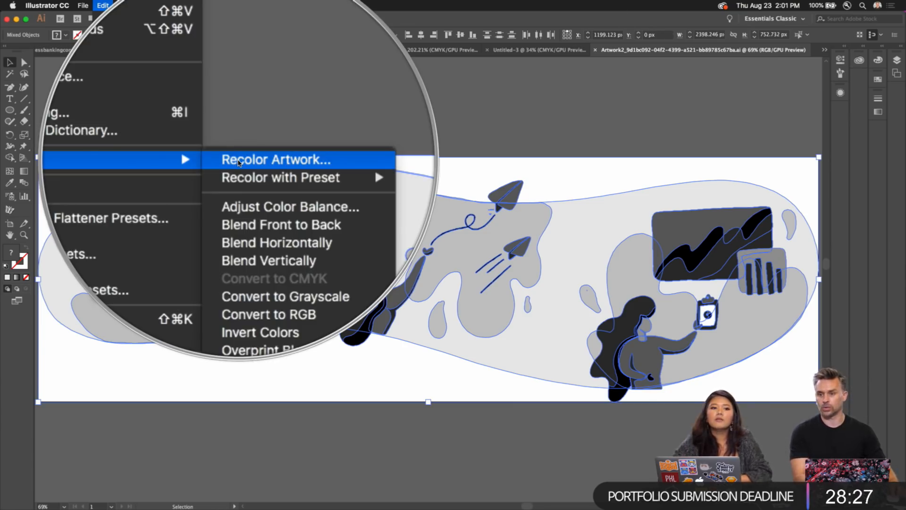
key(alt+super+8)
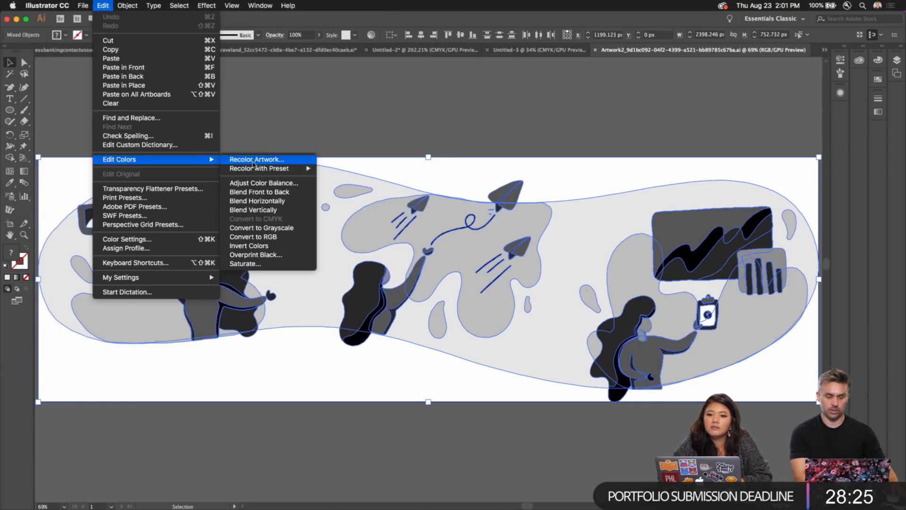
click(253, 162)
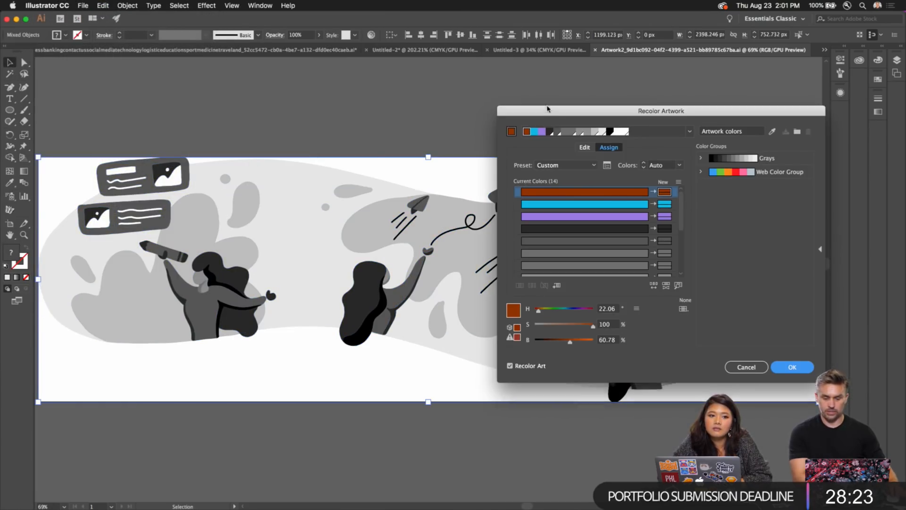
Step: Reduce the artwork's assigned colors to 4 and start adding a new replacement color for the black row
drag(548, 109, 544, 70)
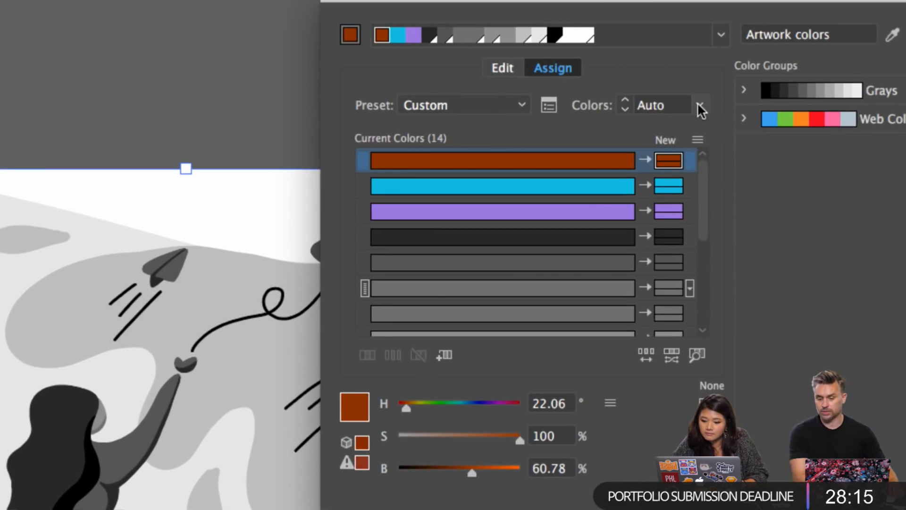
click(699, 106)
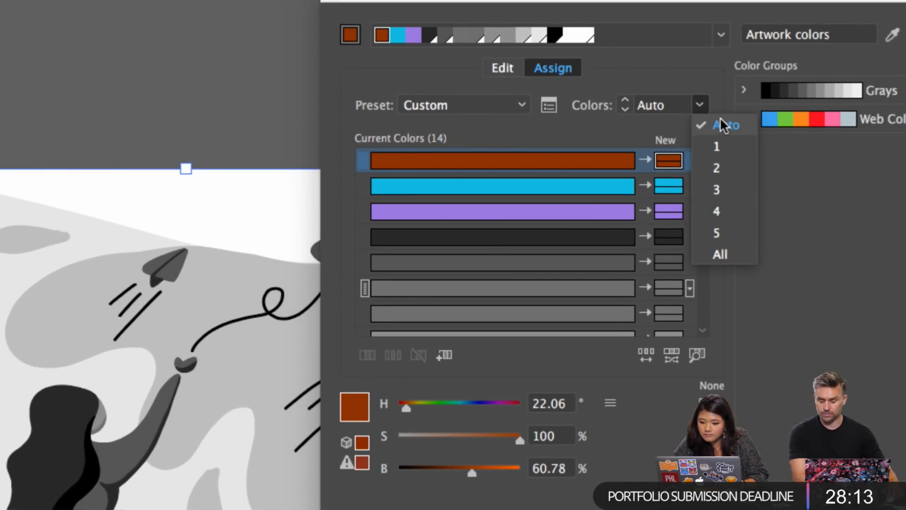
click(727, 211)
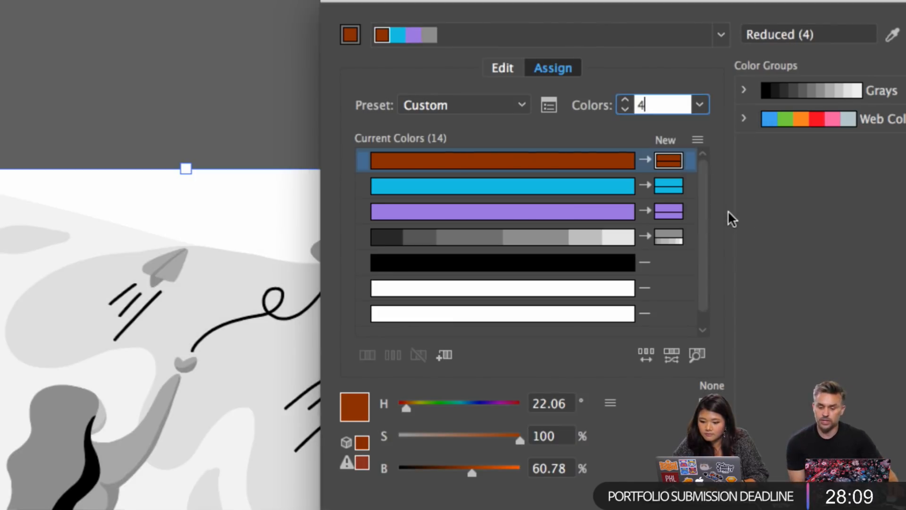
click(665, 263)
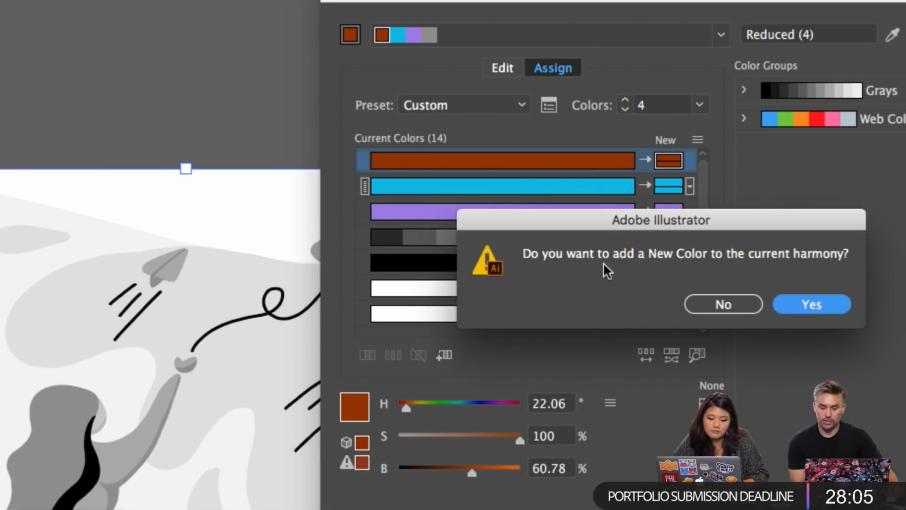
Step: Add a new colour to the harmony for the black row and raise its brightness to 85%
click(814, 306)
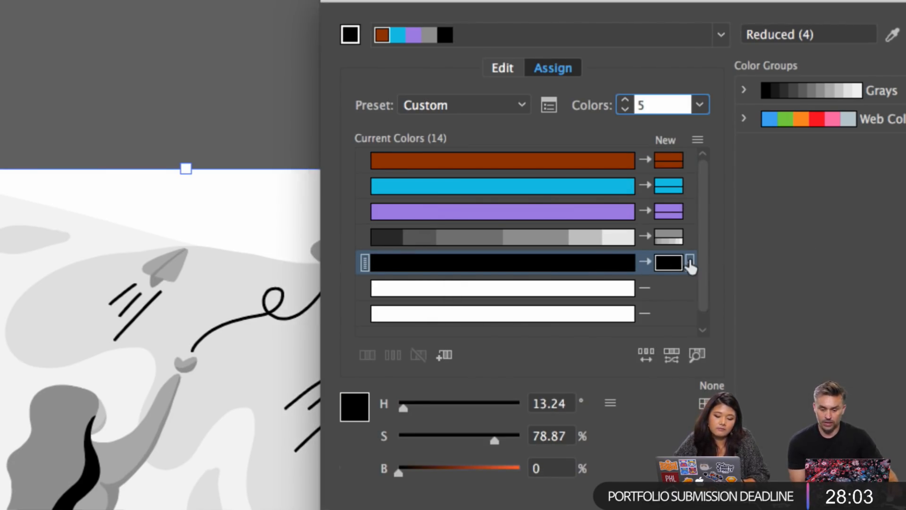
click(690, 263)
click(647, 287)
drag(479, 470, 501, 470)
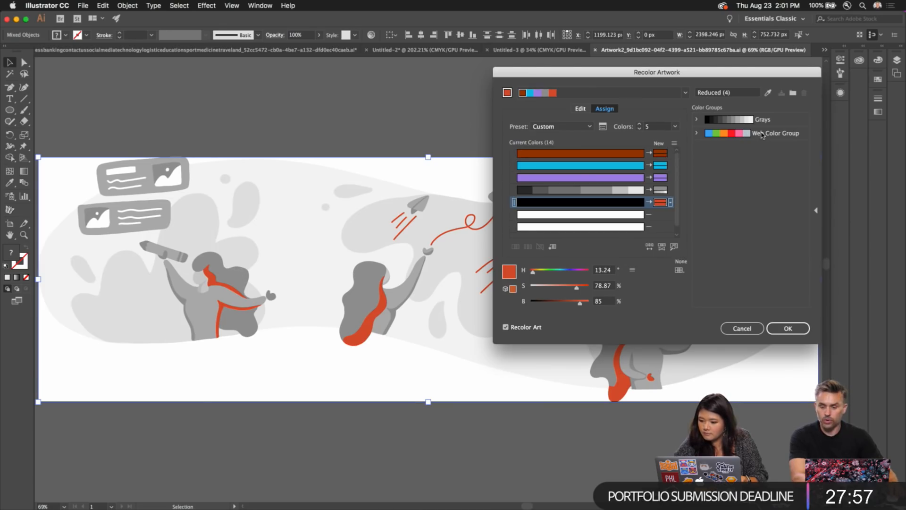
Step: Apply the Web Color Group to the artwork and switch the harmony rule to Analogous
click(762, 134)
click(686, 93)
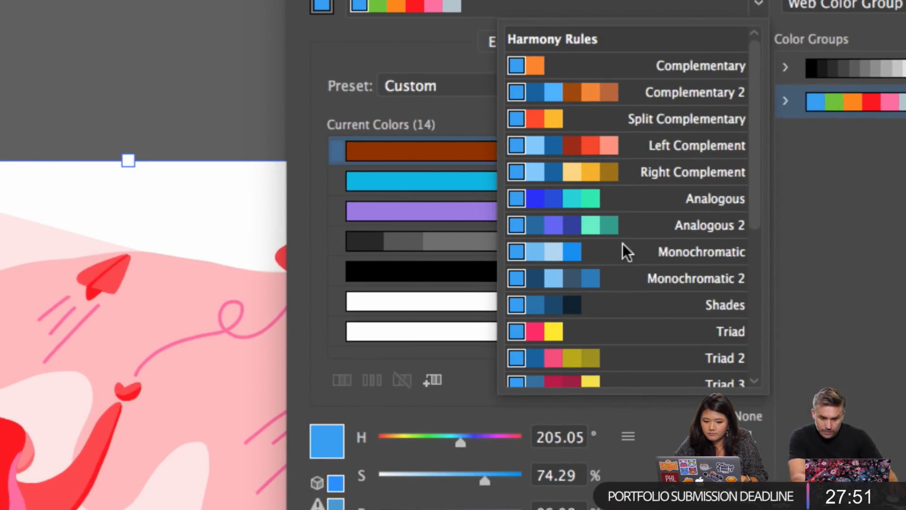
click(571, 198)
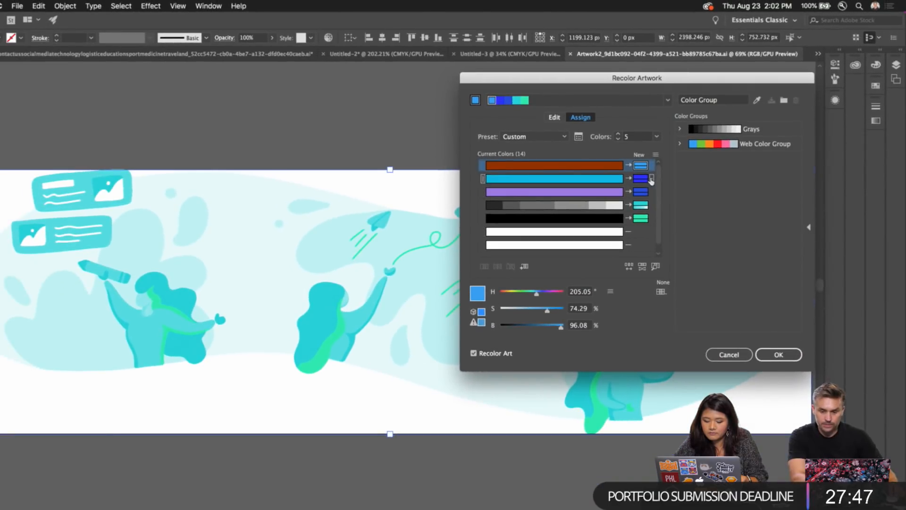
Step: Set the cyan row's new colour to hue 88° and the purple row's to hue 231°
click(639, 180)
click(558, 293)
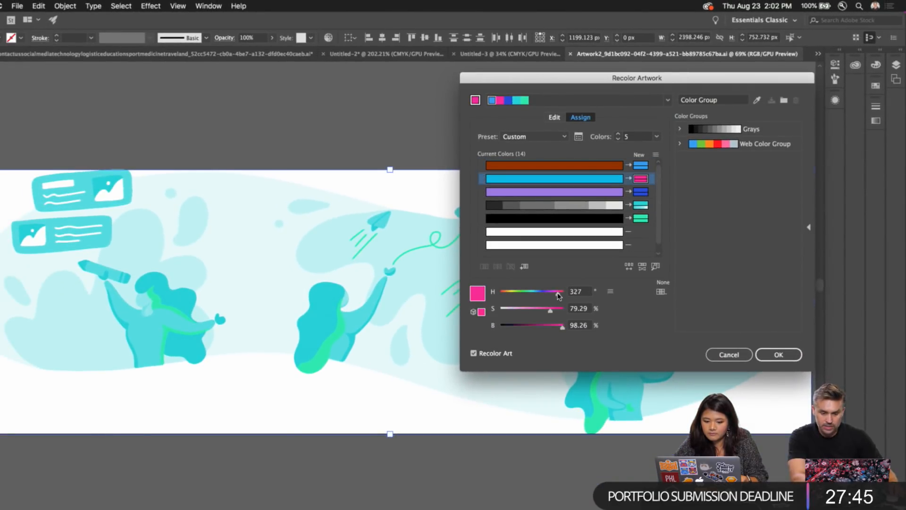
click(519, 293)
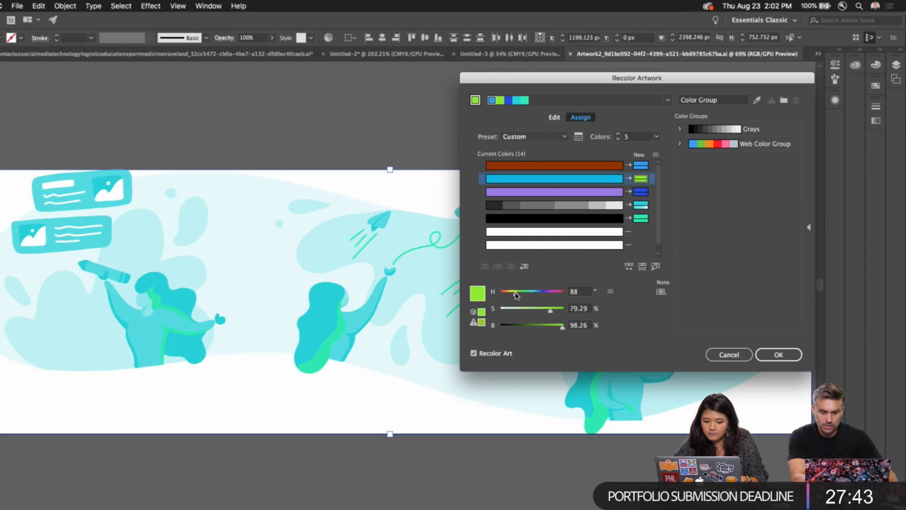
click(641, 192)
click(515, 293)
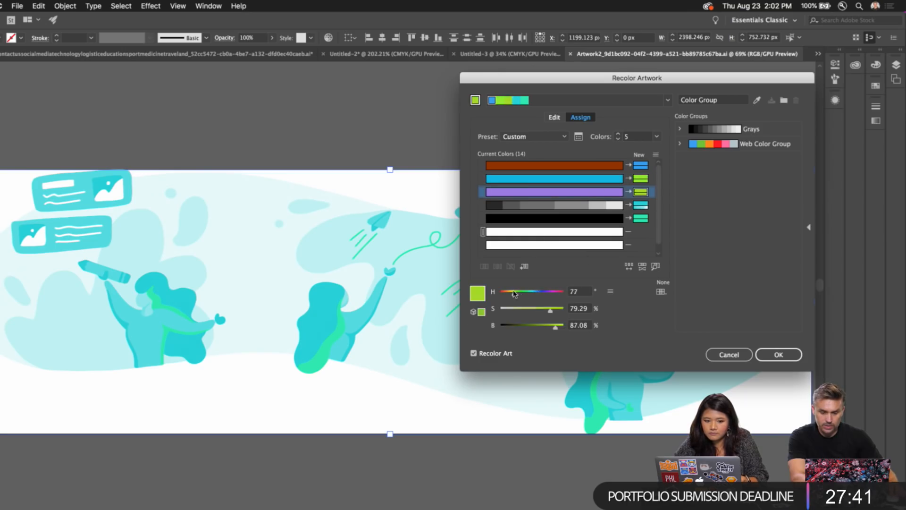
click(541, 293)
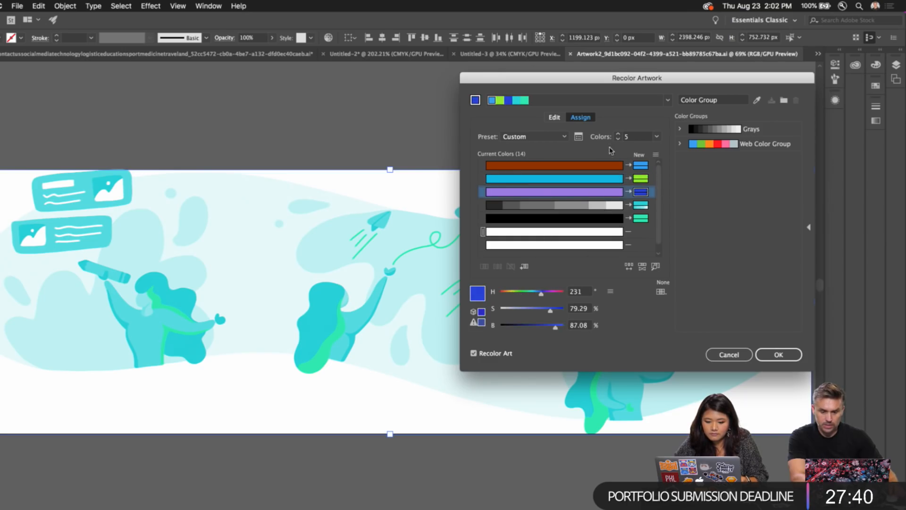
Step: On the colour wheel, move the green marker to orange and shift the linked harmony to a base blue of hue 221.8°, saturation 100%
click(555, 118)
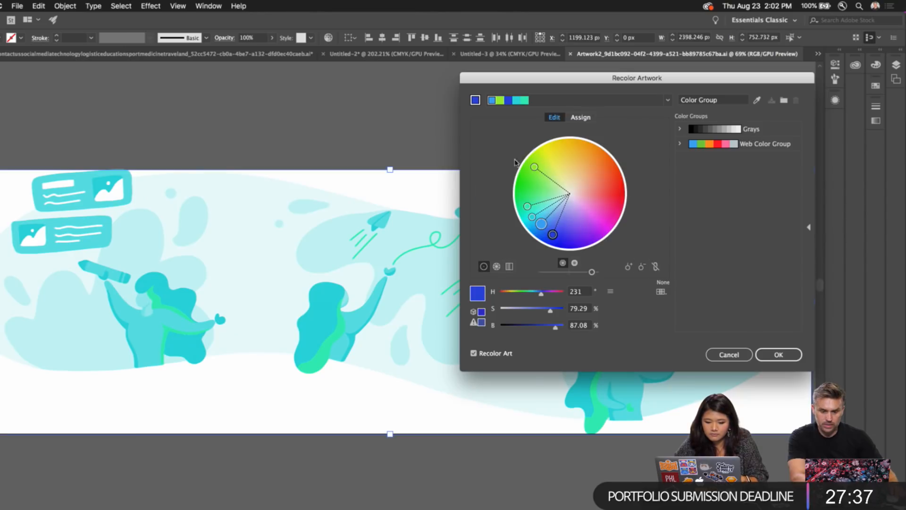
drag(534, 167, 596, 183)
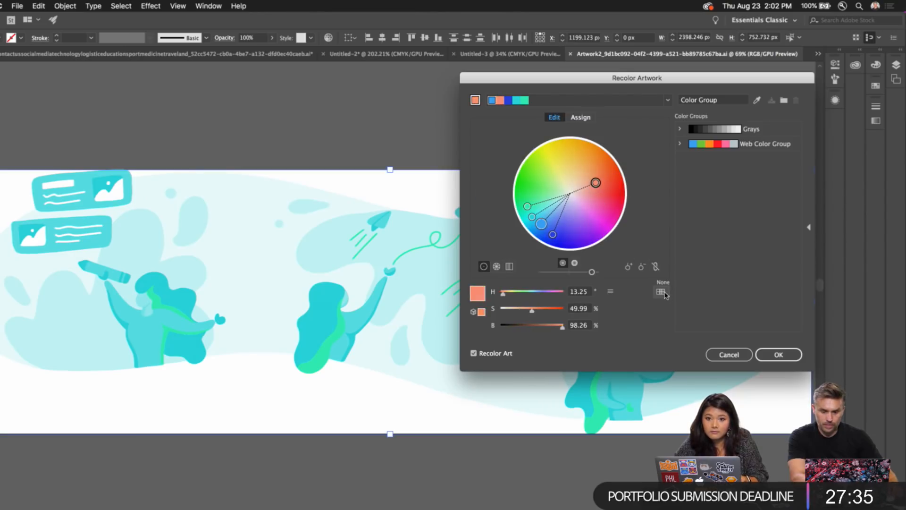
drag(543, 225, 539, 243)
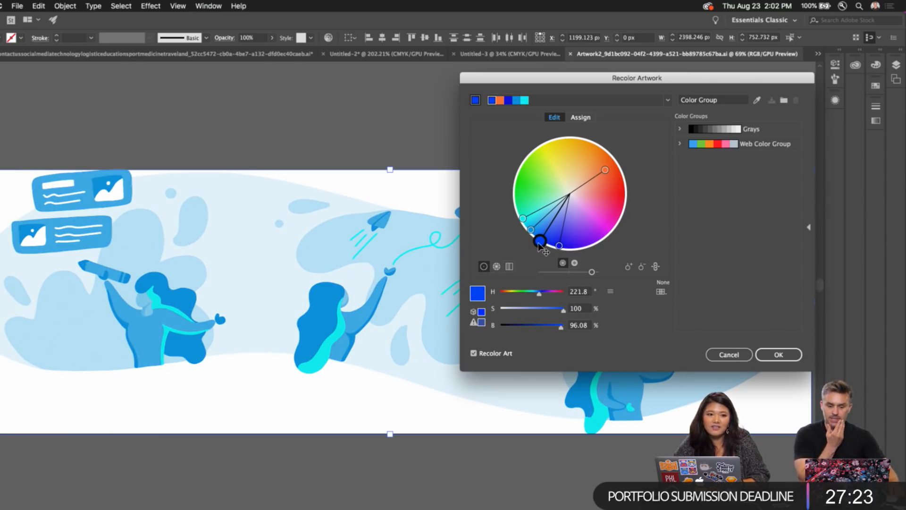
Step: Unlink the harmony colours and move the dark blue marker to pink at hue 329.14°, saturation 73.43%
click(655, 266)
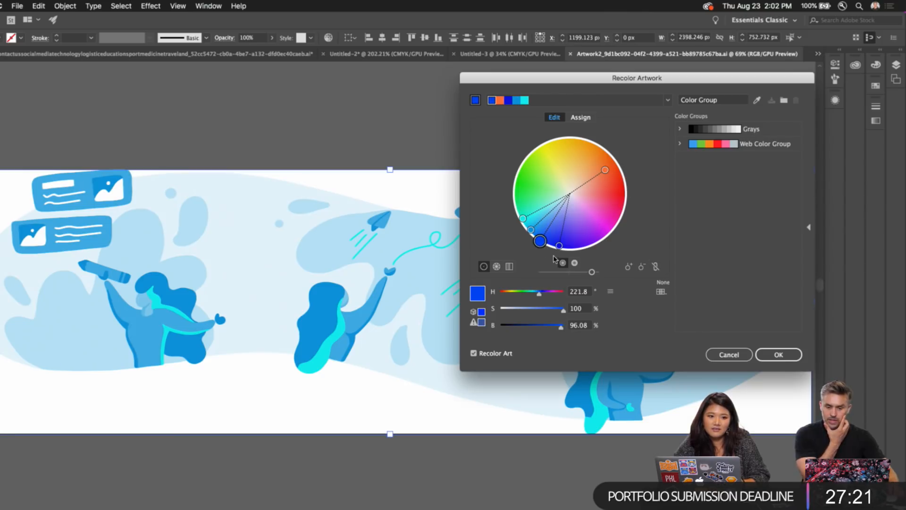
drag(559, 245, 609, 204)
drag(595, 79, 387, 18)
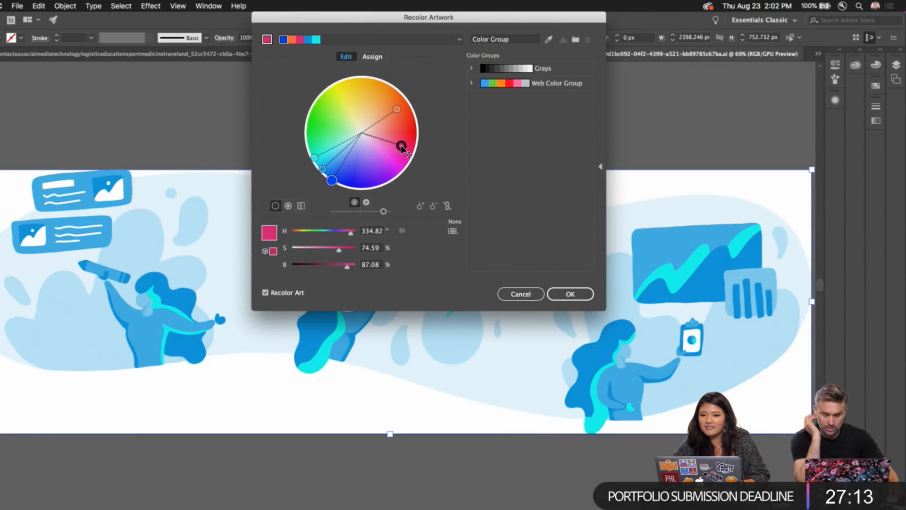
mouse_move(402, 147)
mouse_down()
mouse_move(392, 169)
mouse_move(396, 142)
mouse_move(400, 148)
mouse_up()
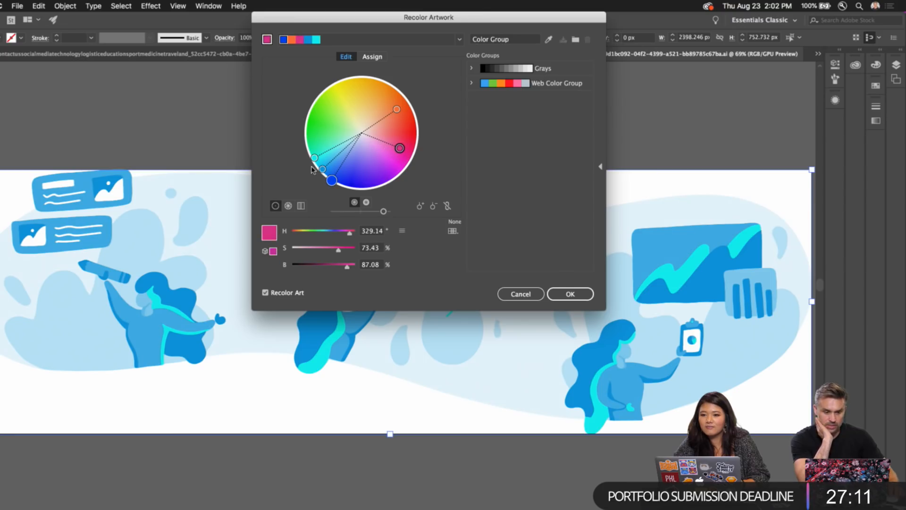
Step: Move the cyan marker to magenta at hue 298.57° and the pink marker to red at hue 0.39°, saturation 86.41%
drag(315, 158, 395, 164)
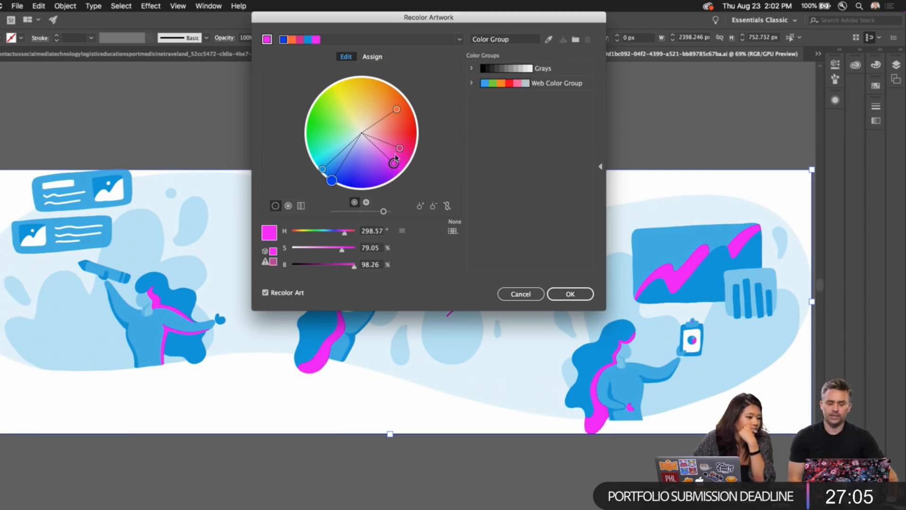
click(399, 148)
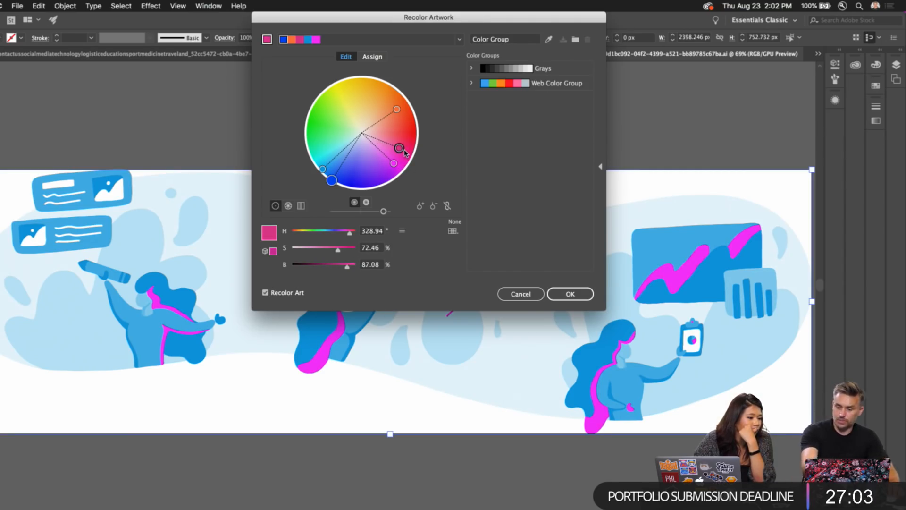
drag(401, 147, 410, 133)
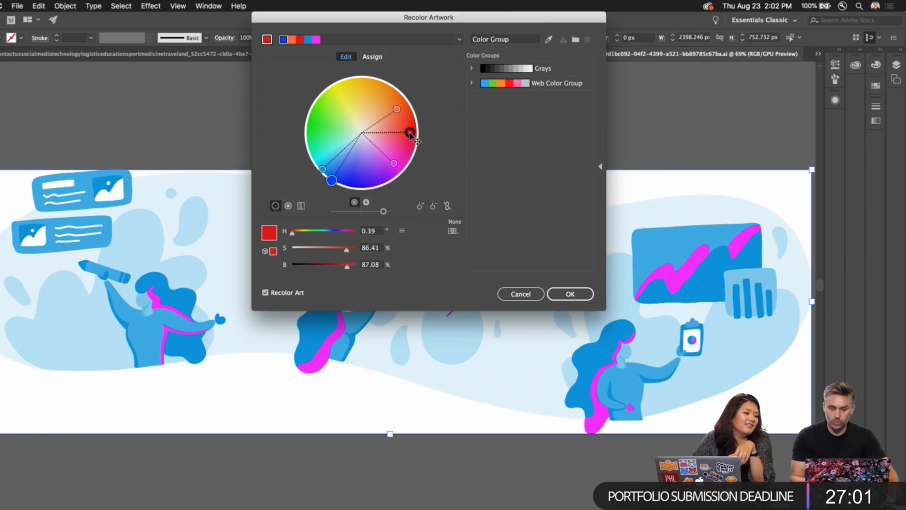
Step: Adjust the blue markers, setting the base to hue 247.39° and saturation 100%, and move the magenta accent to hue 291.13°
click(323, 168)
drag(323, 167, 358, 198)
mouse_move(394, 163)
mouse_down()
mouse_move(411, 170)
mouse_move(352, 105)
mouse_move(404, 161)
mouse_up()
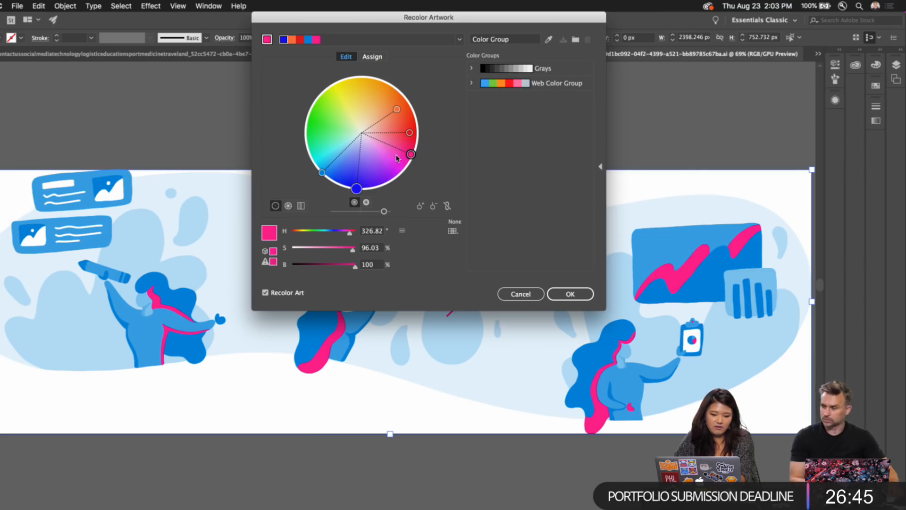
drag(411, 154, 389, 165)
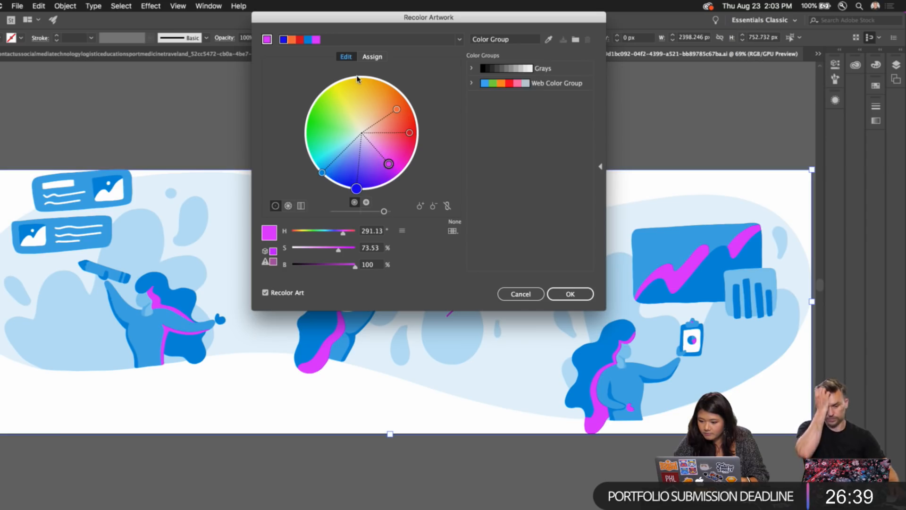
click(361, 191)
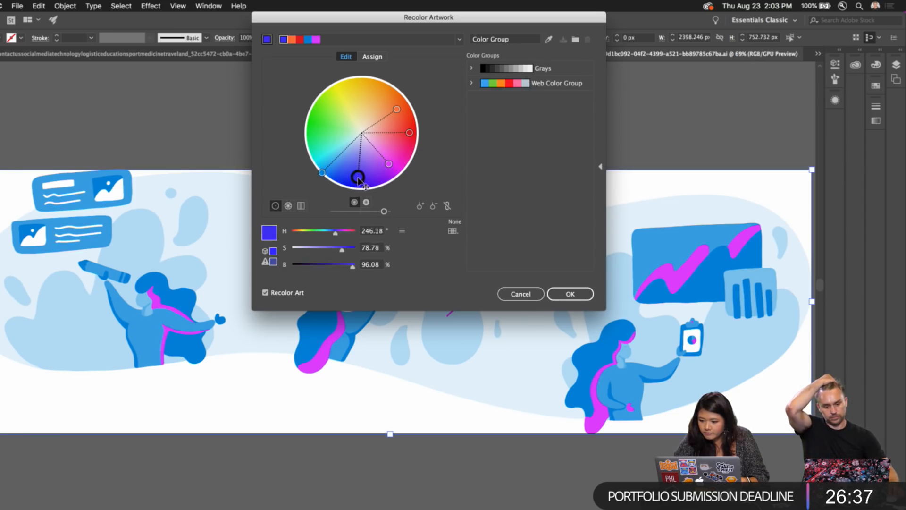
Step: Set the number of assigned colours to All and apply the recolouring to the illustration
click(373, 56)
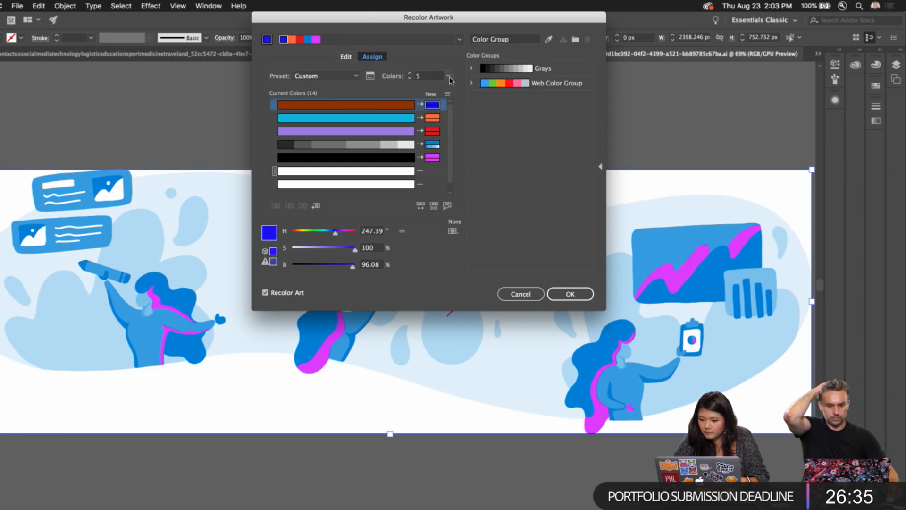
click(449, 77)
click(462, 152)
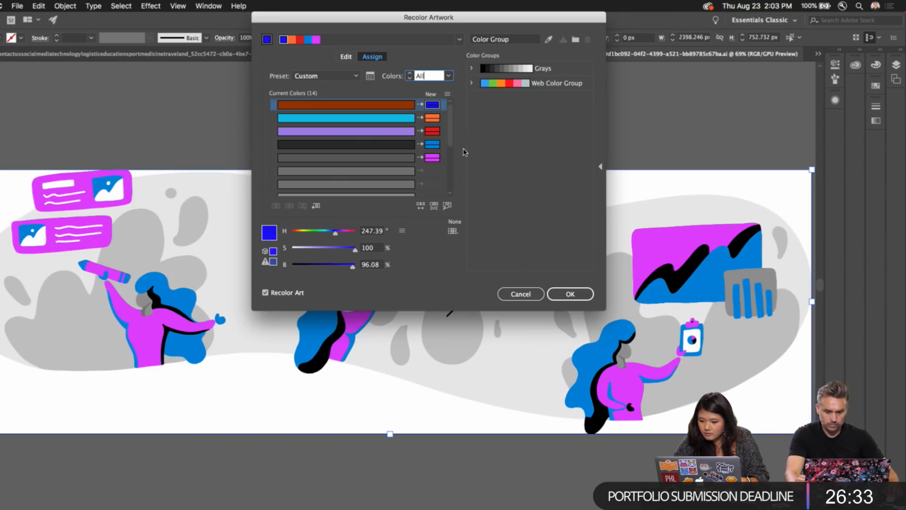
click(571, 293)
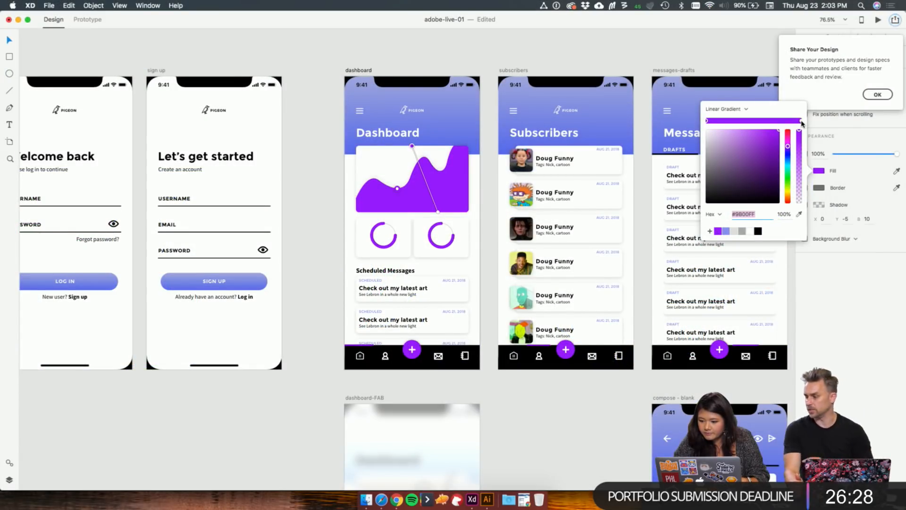
Step: In Adobe XD, set the end colour of the dashboard chart's linear gradient to #000000 and deselect the chart
drag(779, 130, 778, 203)
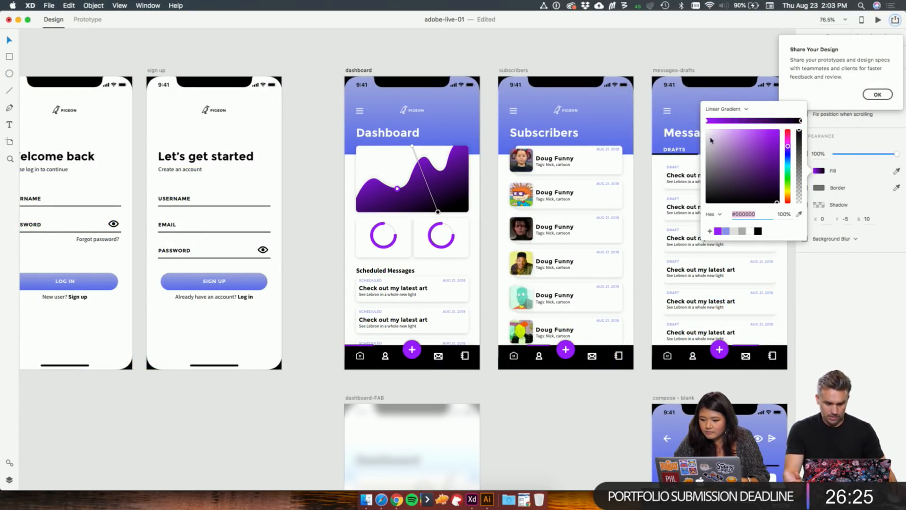
click(336, 381)
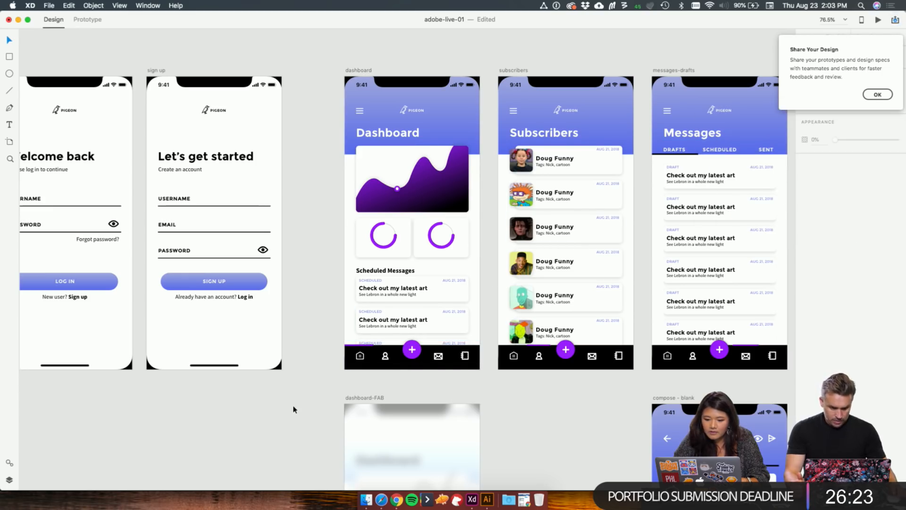
Step: Switch the design to prototype mode for the onboarding artboards
scroll(237, 435, left, 10)
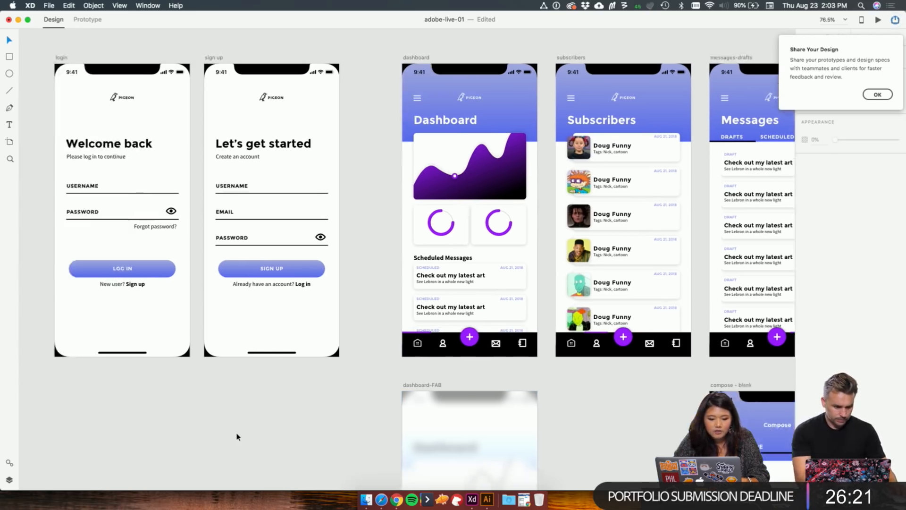
click(88, 19)
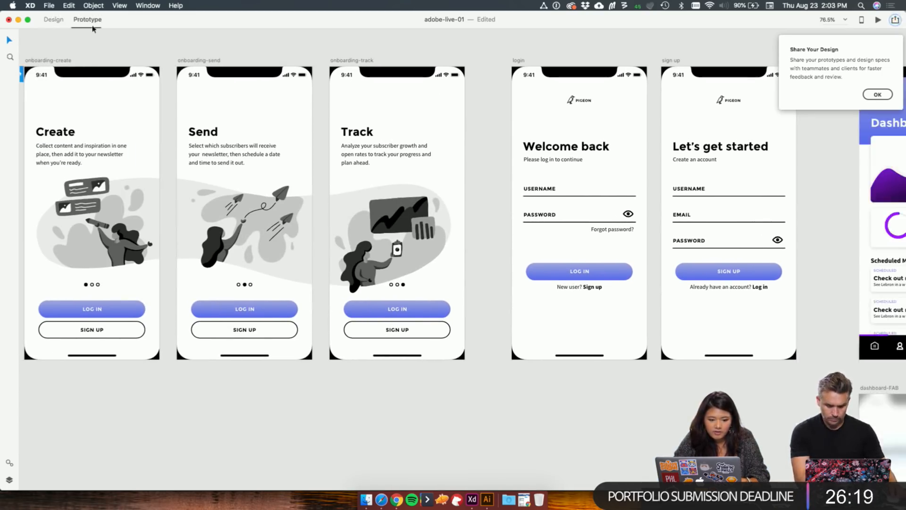
scroll(245, 199, left, 5)
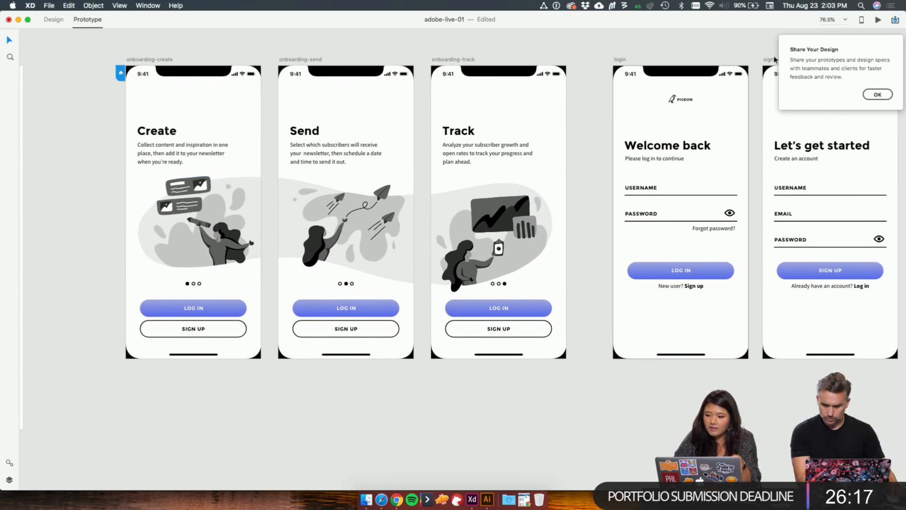
Step: Preview the prototype, swiping between the Create, Send and Track onboarding screens, and close the preview
click(879, 21)
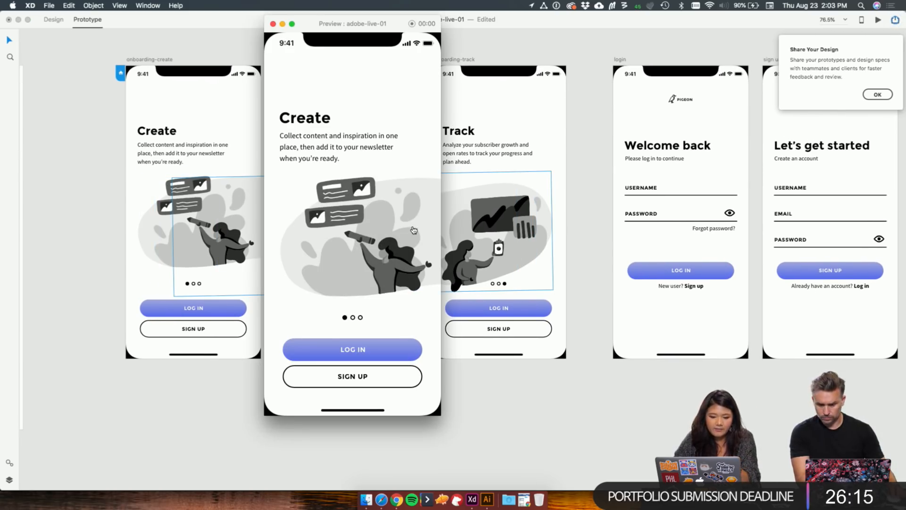
click(421, 246)
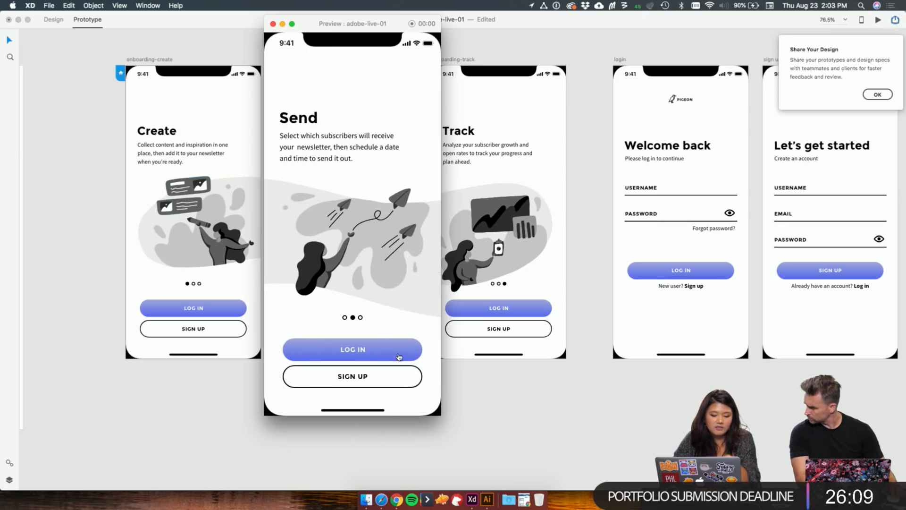
drag(282, 224, 293, 220)
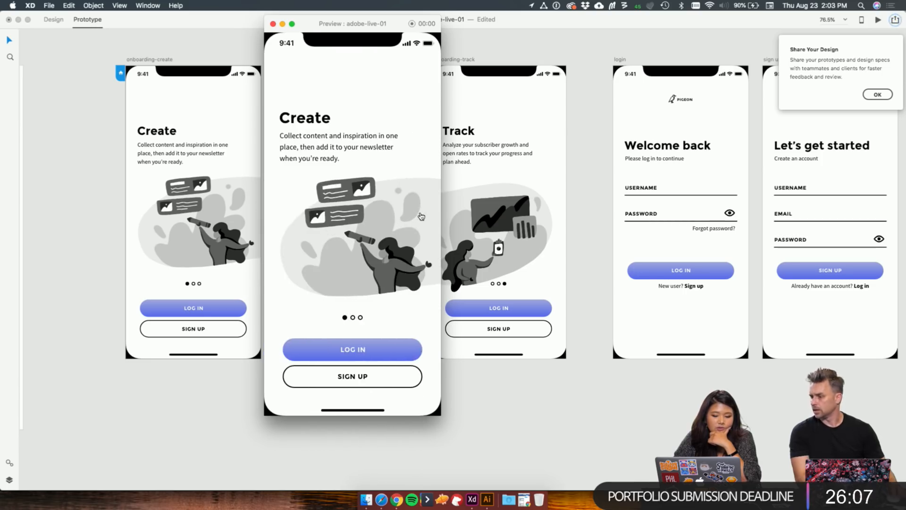
drag(421, 216, 302, 222)
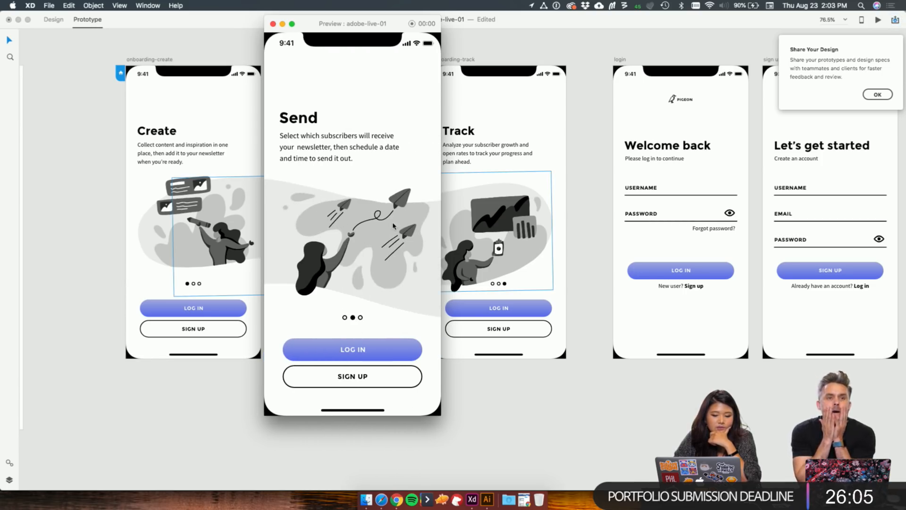
drag(415, 232, 299, 232)
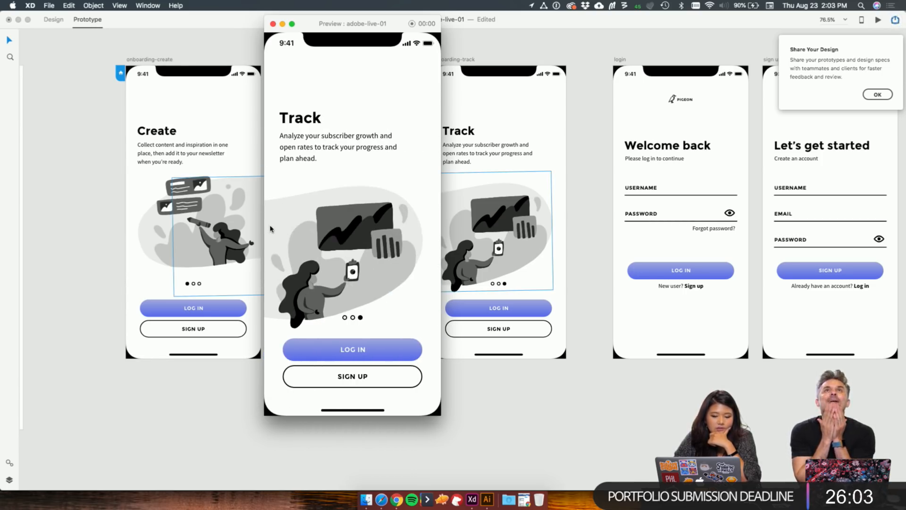
click(273, 24)
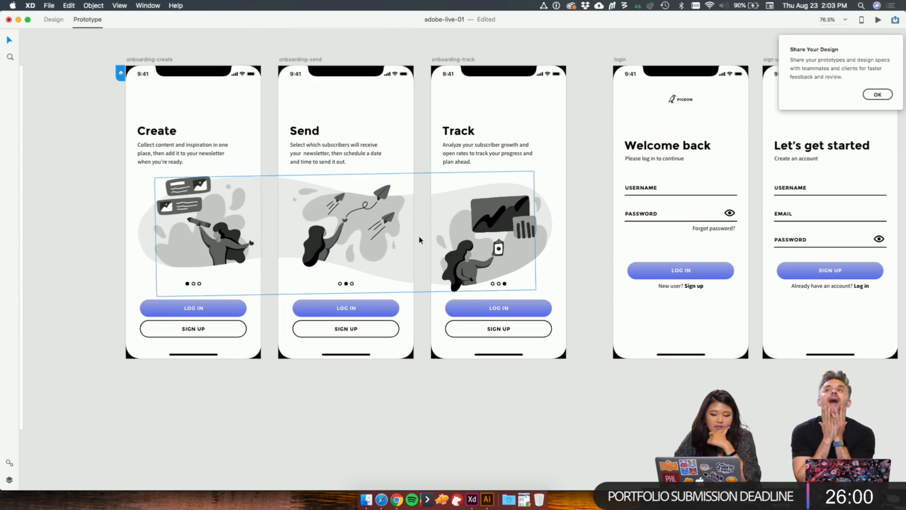
Step: Link the hotspot on the onboarding-track artboard's illustration to onboarding-send with a Push Right transition
click(476, 223)
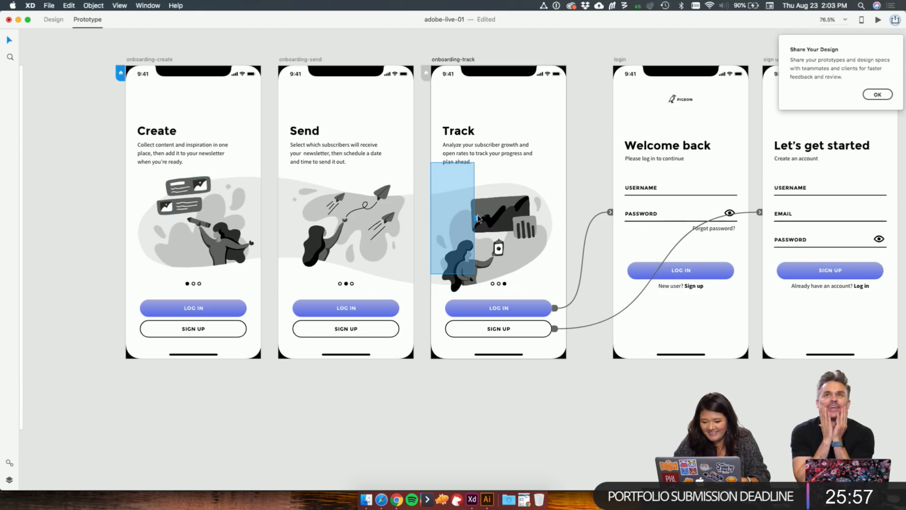
drag(477, 220, 387, 217)
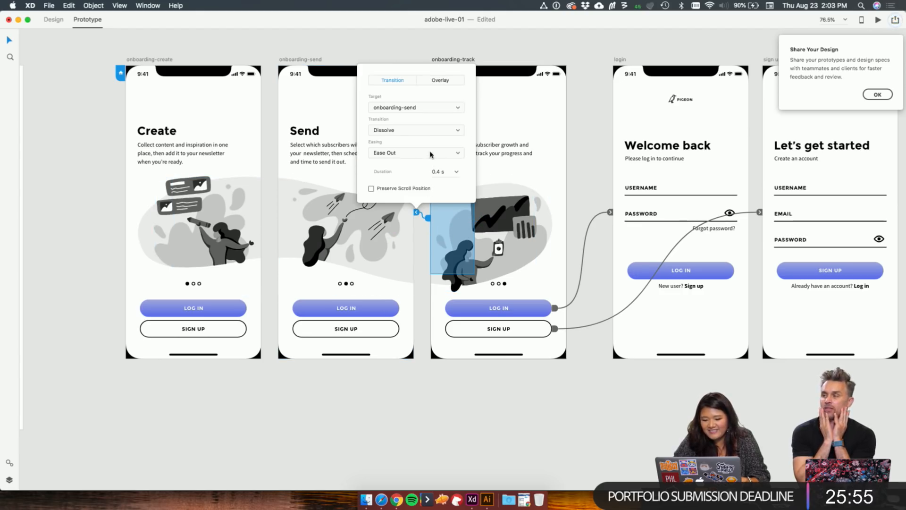
click(427, 131)
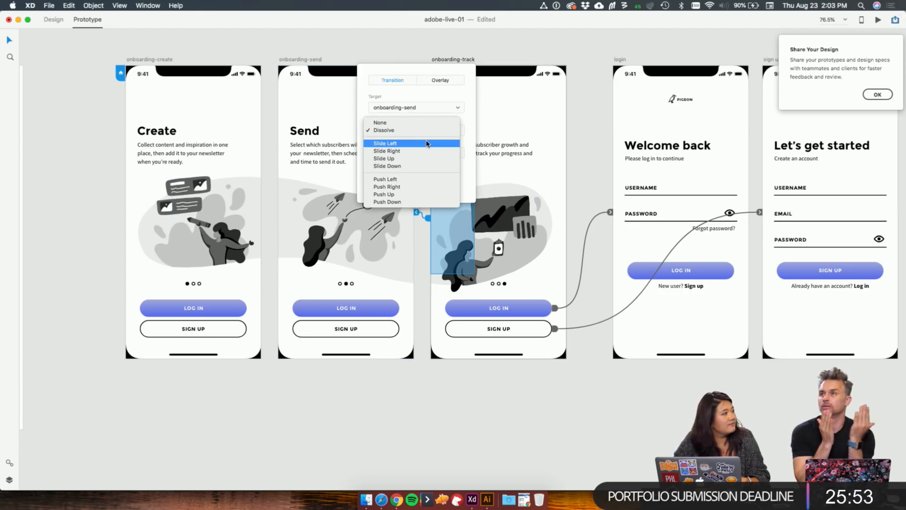
click(429, 180)
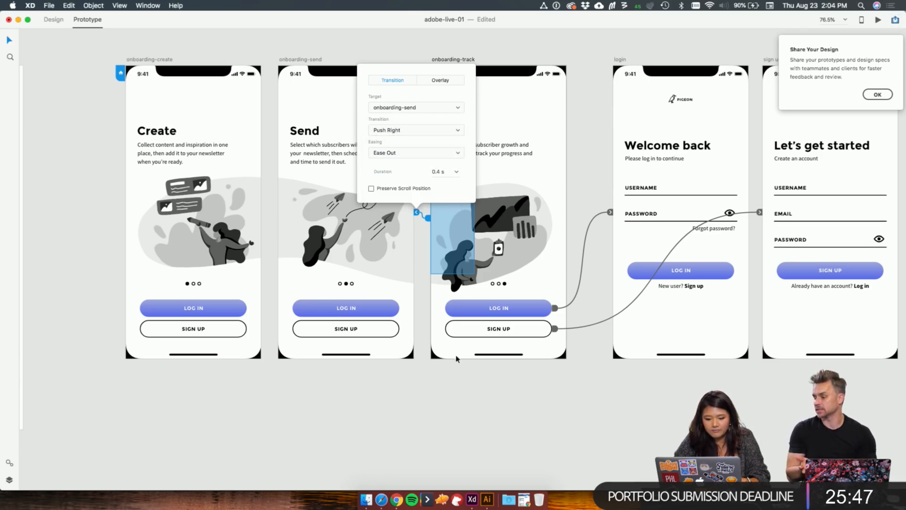
click(481, 423)
Step: Link the LOG IN button on the login artboard to the dashboard artboard with a Push Right transition
scroll(544, 405, right, 10)
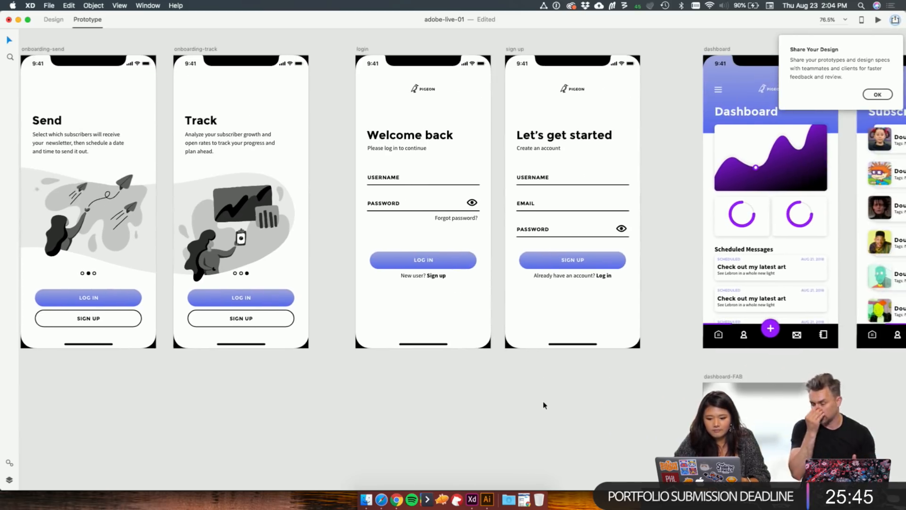
click(458, 259)
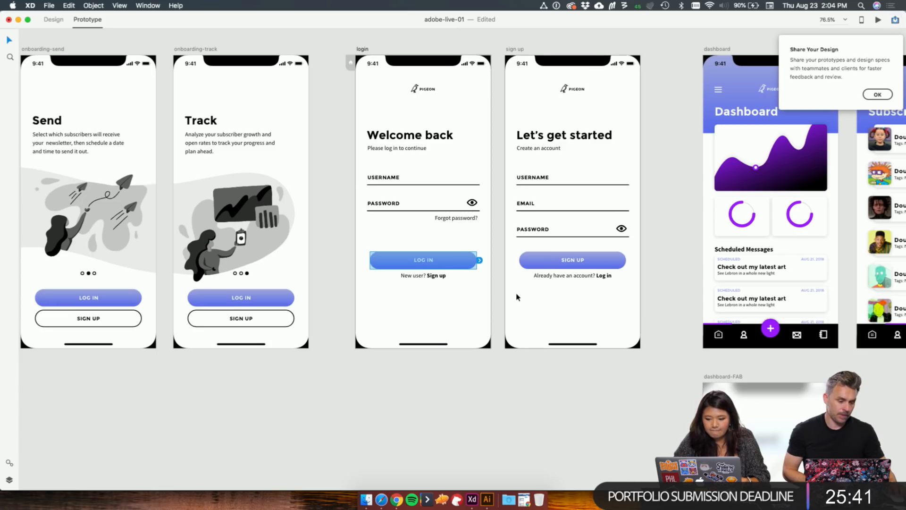
scroll(518, 296, right, 5)
drag(362, 274, 663, 277)
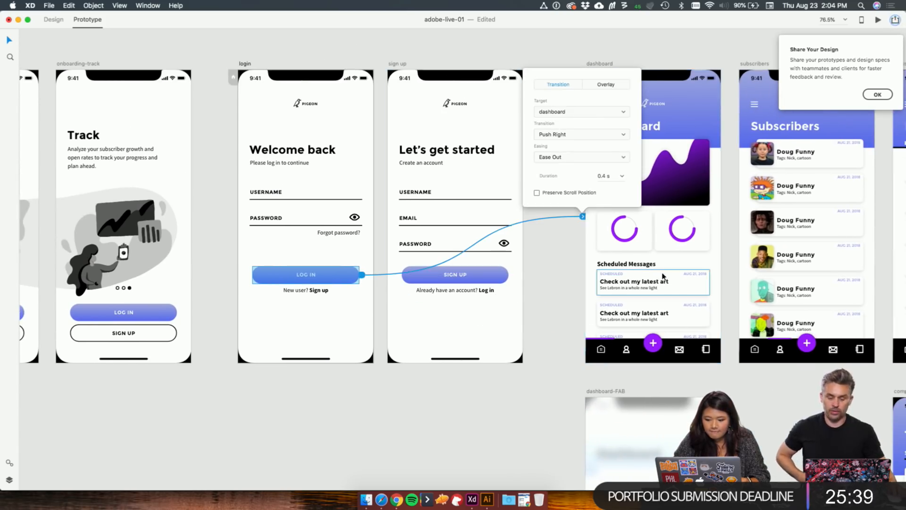
Step: Link the SIGN UP button inside its group on the sign up artboard to the dashboard artboard
click(499, 276)
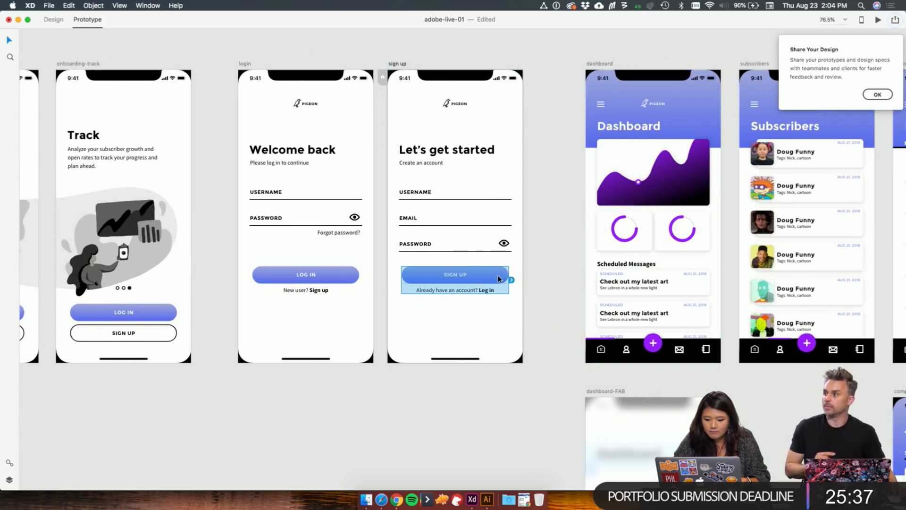
double_click(506, 279)
drag(513, 276, 602, 293)
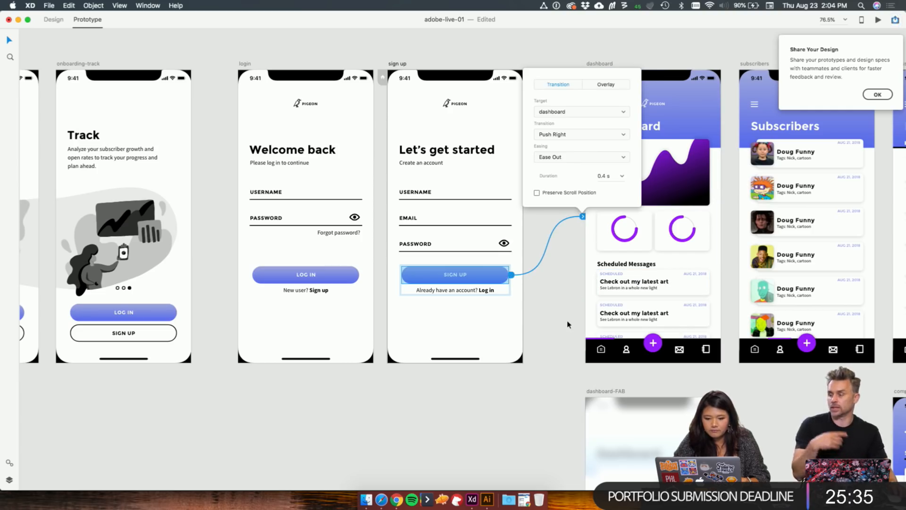
Step: Link the "New user? Sign up" text on the login artboard to the sign up artboard with a Dissolve transition
click(312, 290)
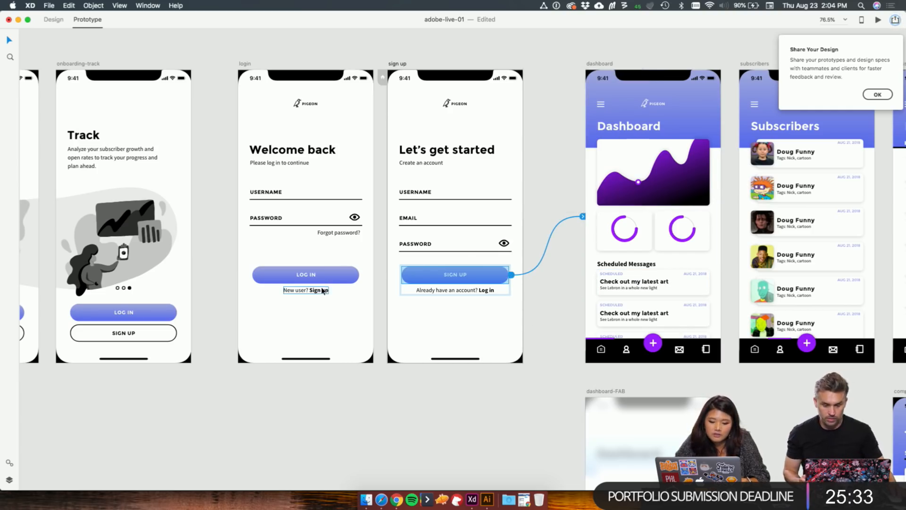
drag(332, 290, 440, 261)
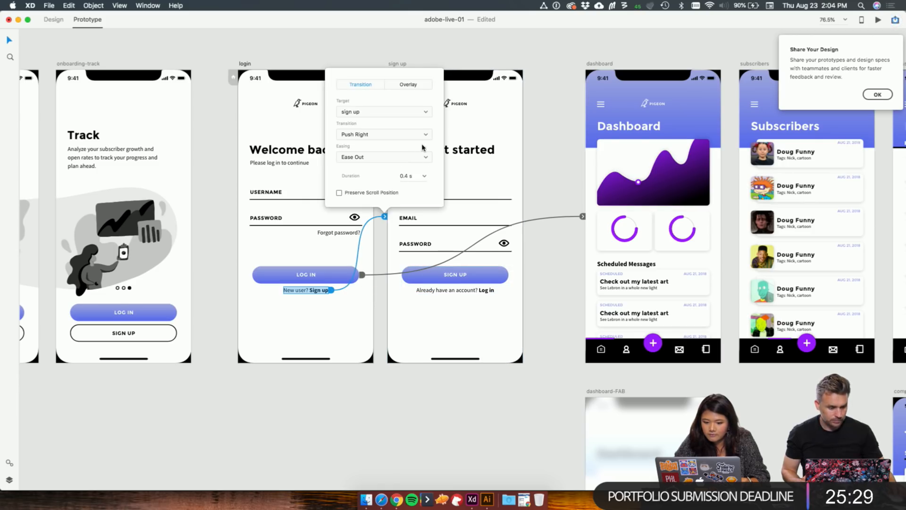
click(424, 135)
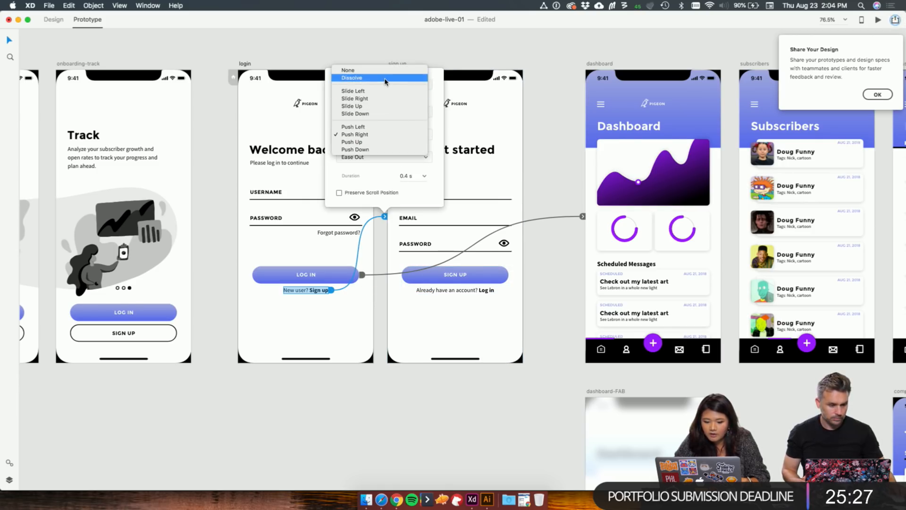
click(386, 78)
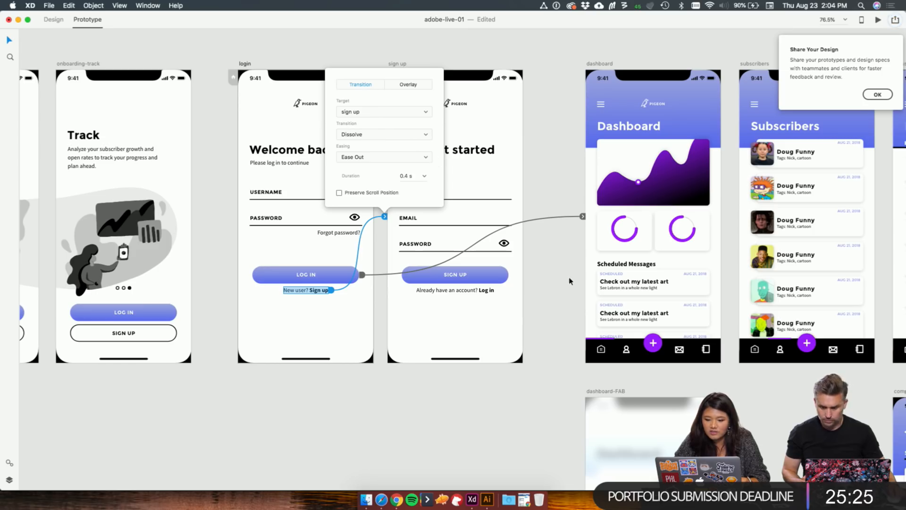
Step: Link the "Already have an account? Log in" text on the sign up artboard to login with a Dissolve transition
click(477, 294)
double_click(495, 292)
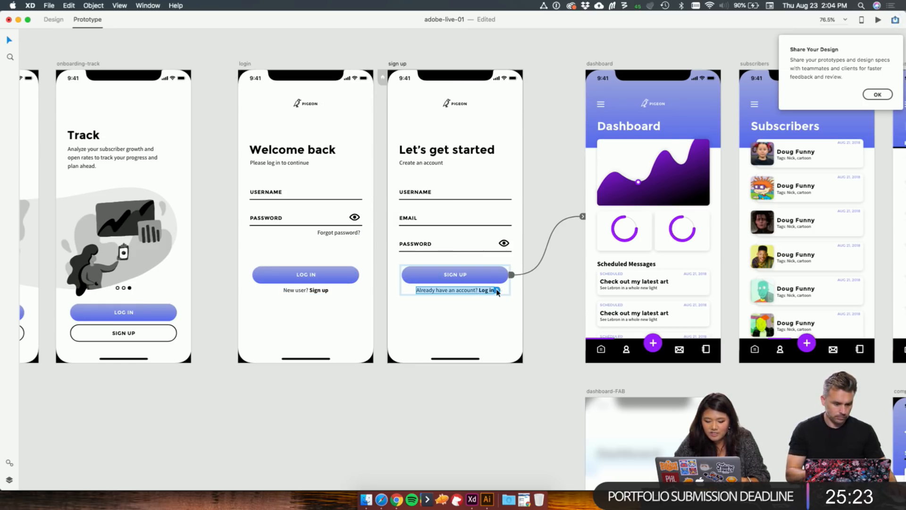
drag(497, 291, 307, 326)
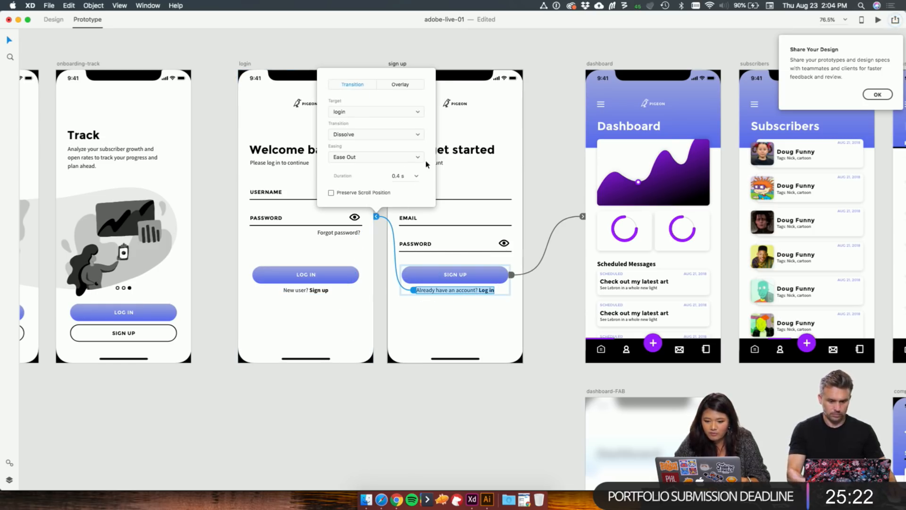
Step: Change the transition of the SIGN UP button's link to the dashboard to Dissolve and deselect it
click(514, 276)
click(501, 351)
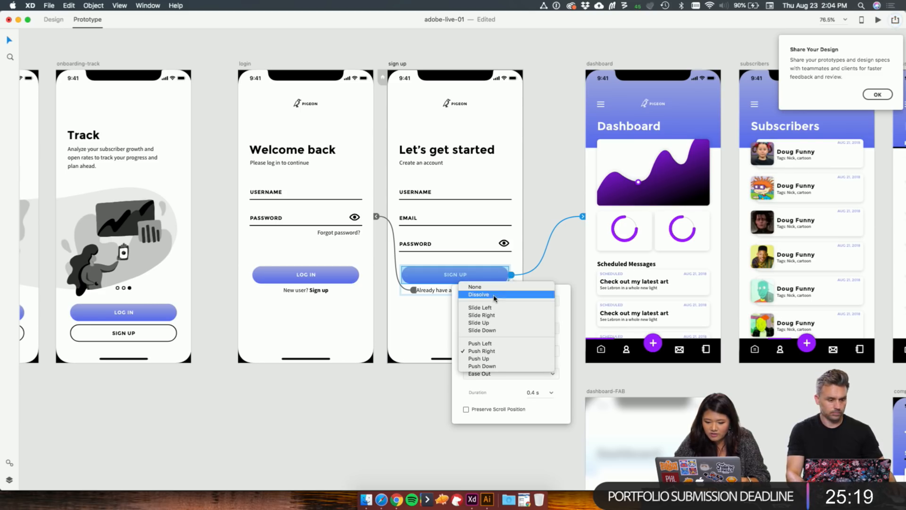
click(494, 294)
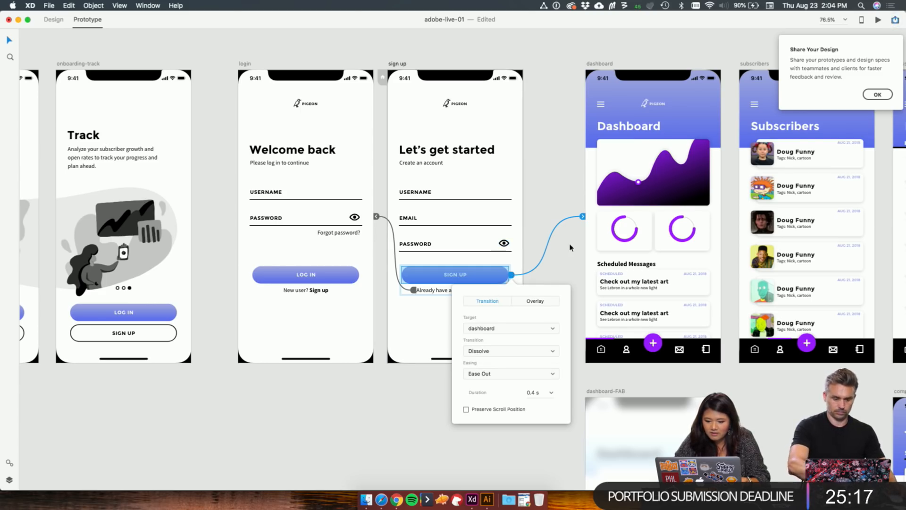
click(570, 248)
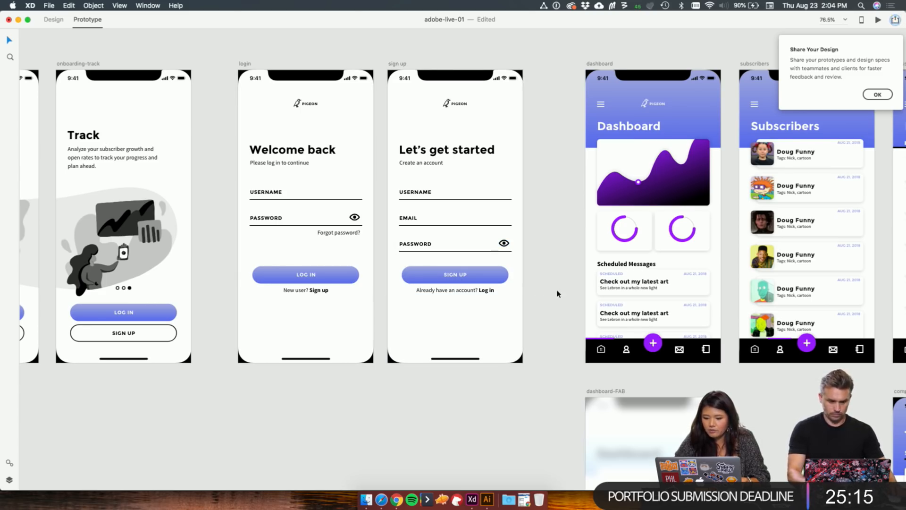
Step: Link the purple plus button in the dashboard's navigation bar to the dashboard-FAB artboard with a Dissolve transition
scroll(557, 294, right, 10)
scroll(480, 369, down, 5)
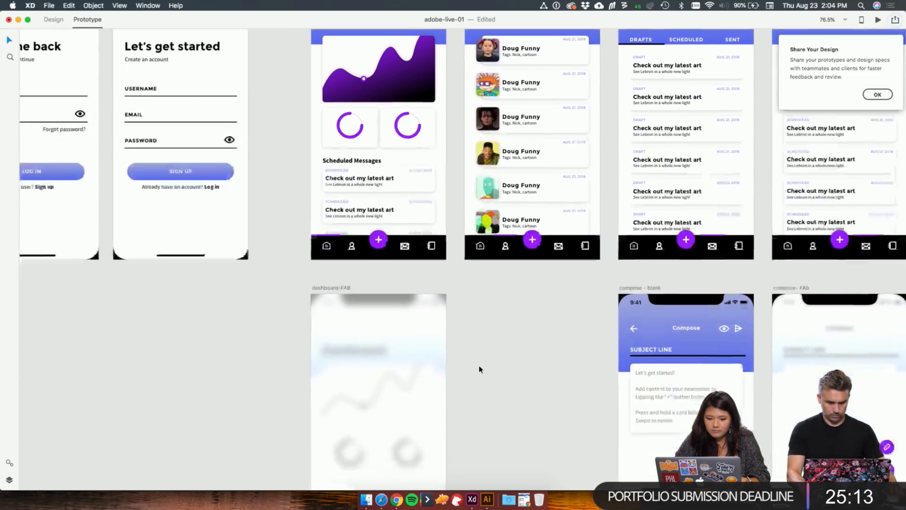
scroll(480, 369, down, 3)
scroll(480, 369, left, 1)
click(406, 178)
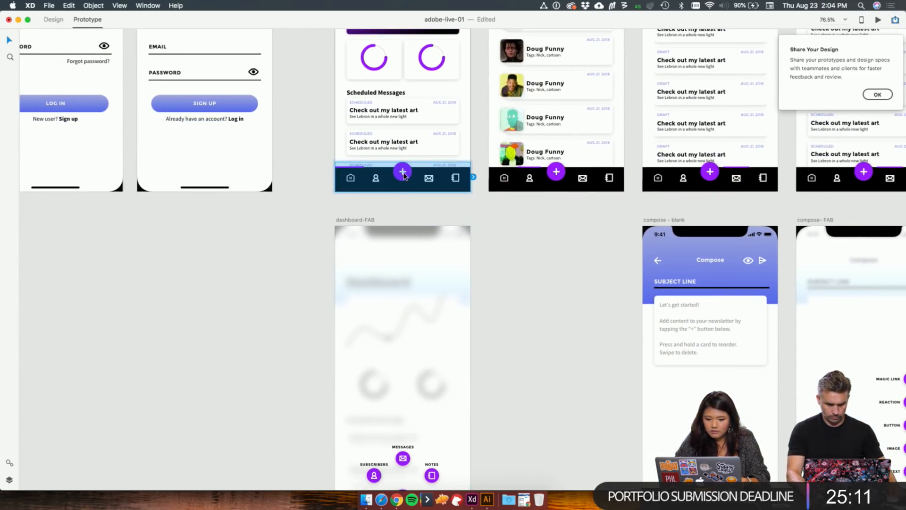
double_click(404, 176)
drag(416, 176, 417, 310)
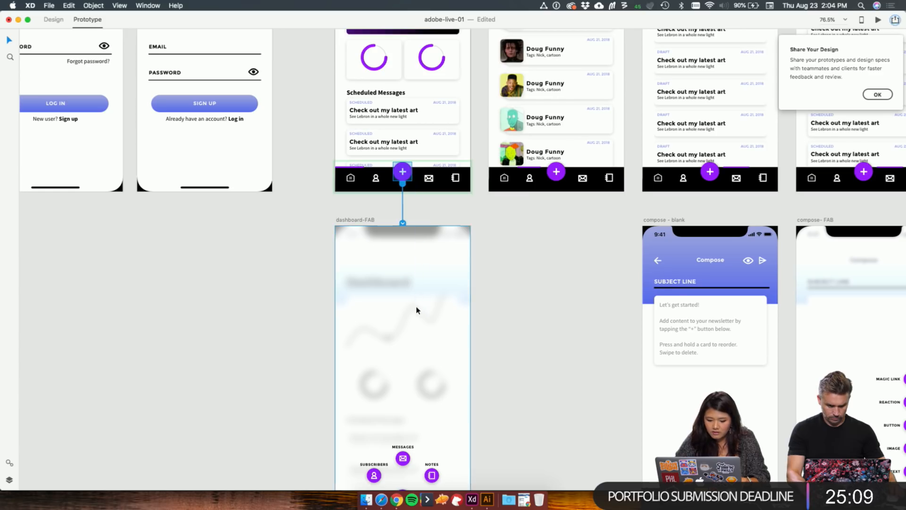
scroll(517, 369, down, 2)
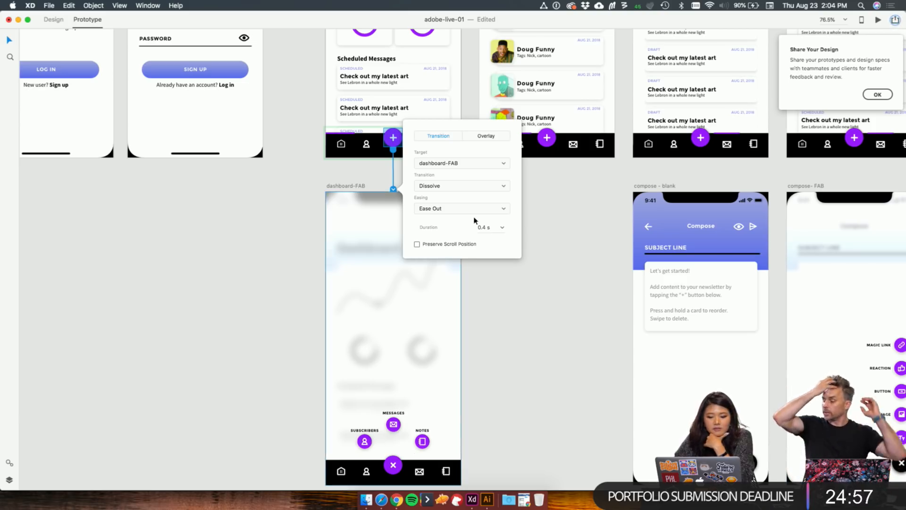
click(293, 302)
Step: Preview the prototype from the dashboard artboard, test the plus button's transition, and close the preview
scroll(330, 223, up, 5)
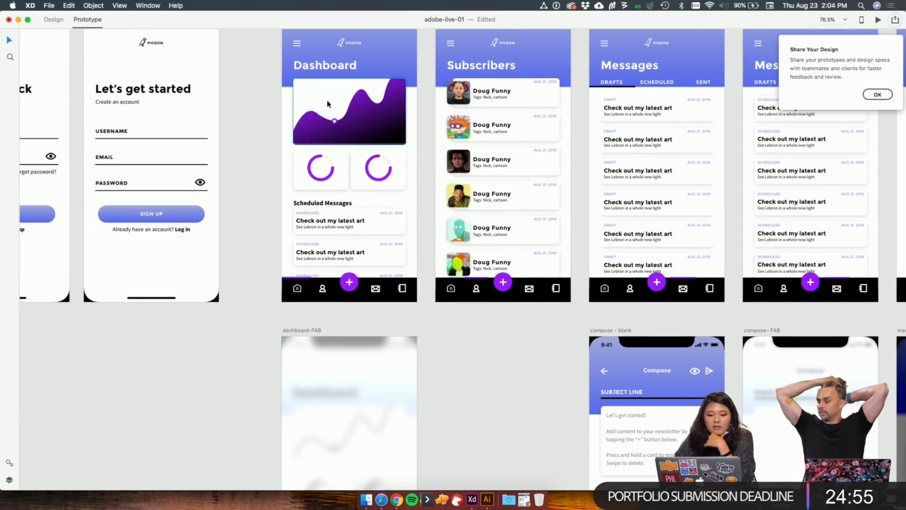
scroll(292, 127, up, 4)
click(266, 140)
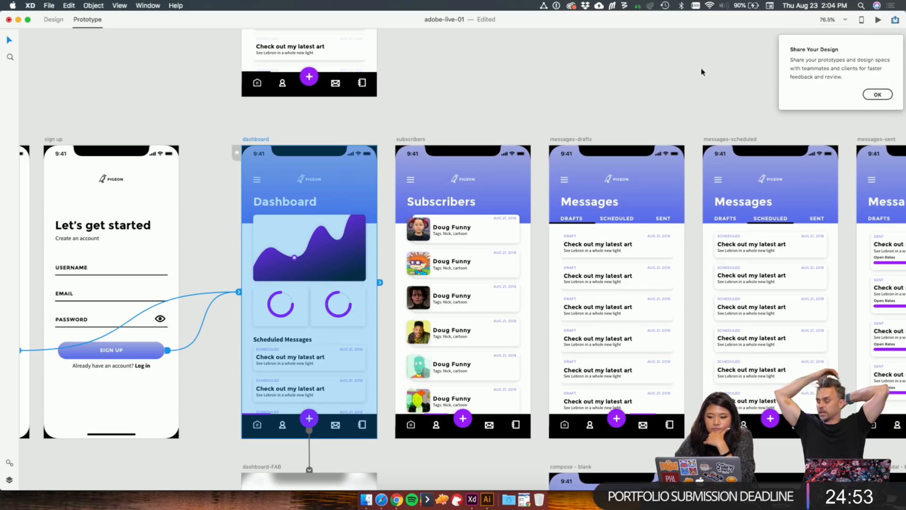
click(878, 21)
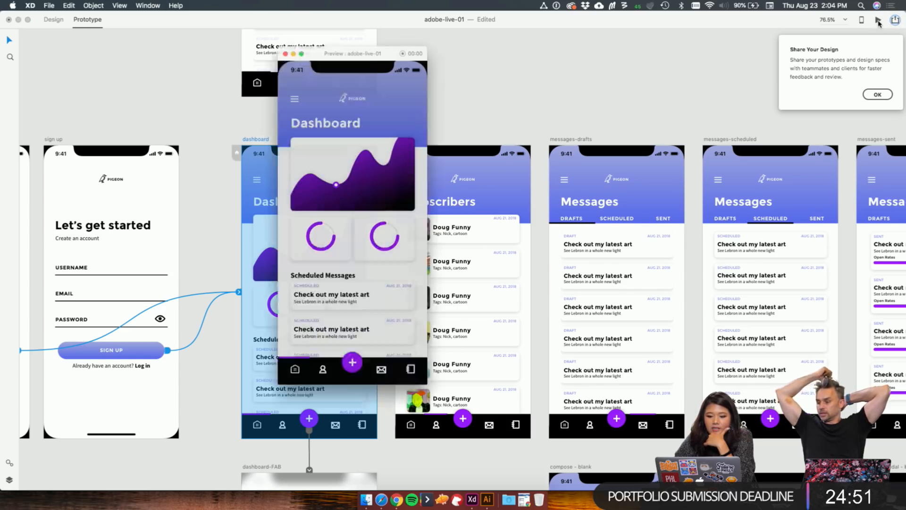
click(353, 390)
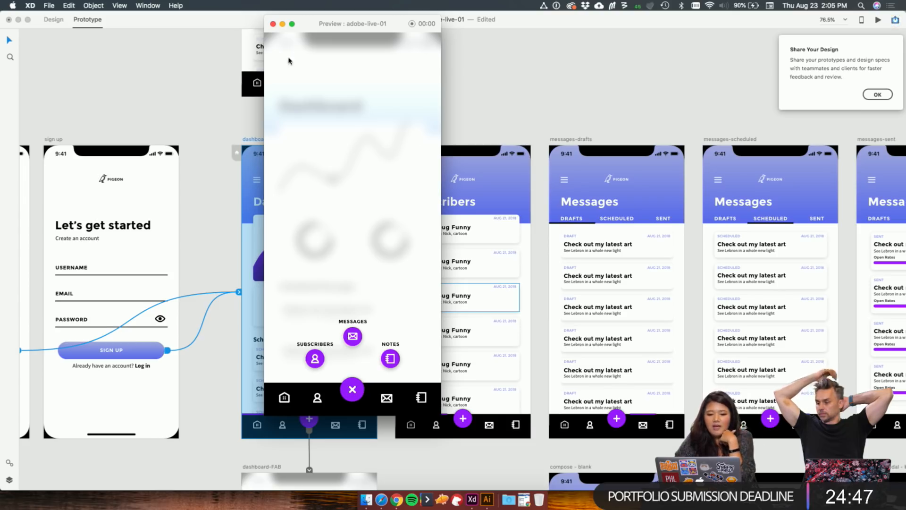
click(274, 24)
Step: In design mode, copy the purple indicator line from the dashboard's navigation bar onto the dashboard-FAB artboard's navigation bar
scroll(351, 232, down, 10)
scroll(352, 232, left, 2)
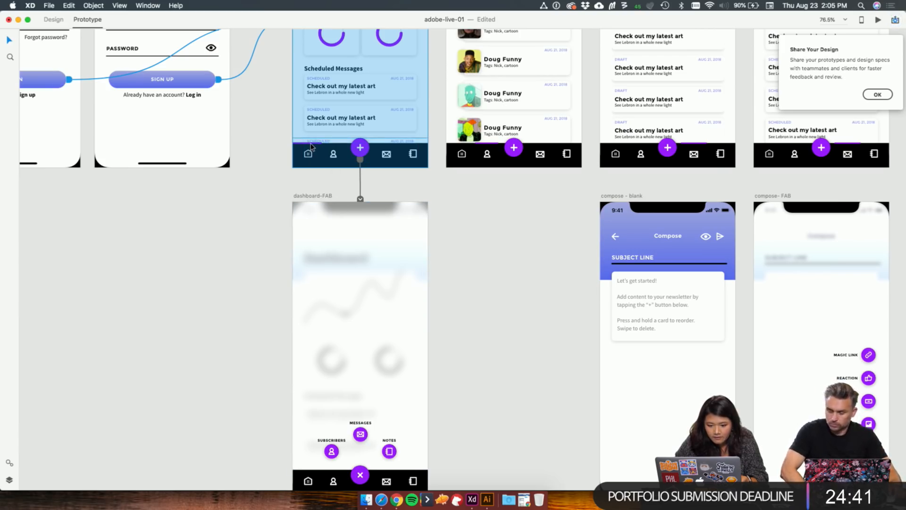
key(super+1)
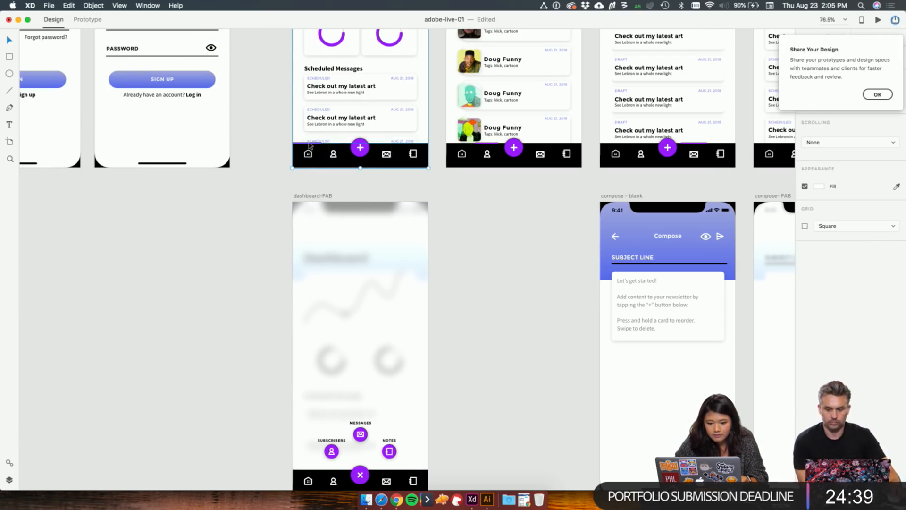
click(309, 145)
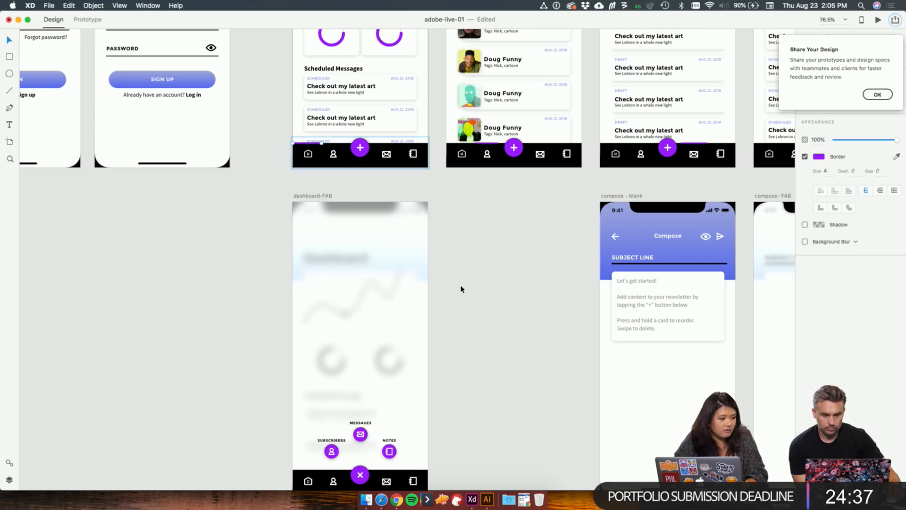
click(327, 480)
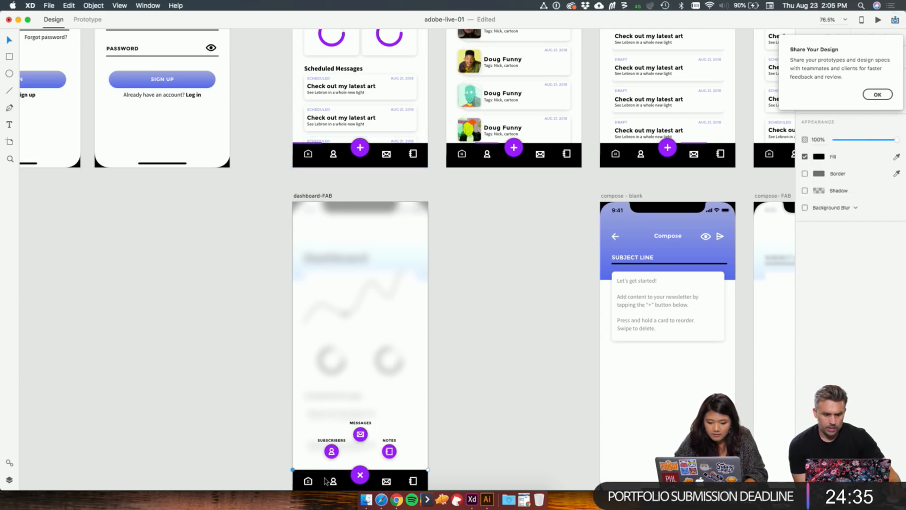
Step: Back in prototype mode, link the purple close button on dashboard-FAB to the dashboard artboard with a Dissolve transition
click(364, 477)
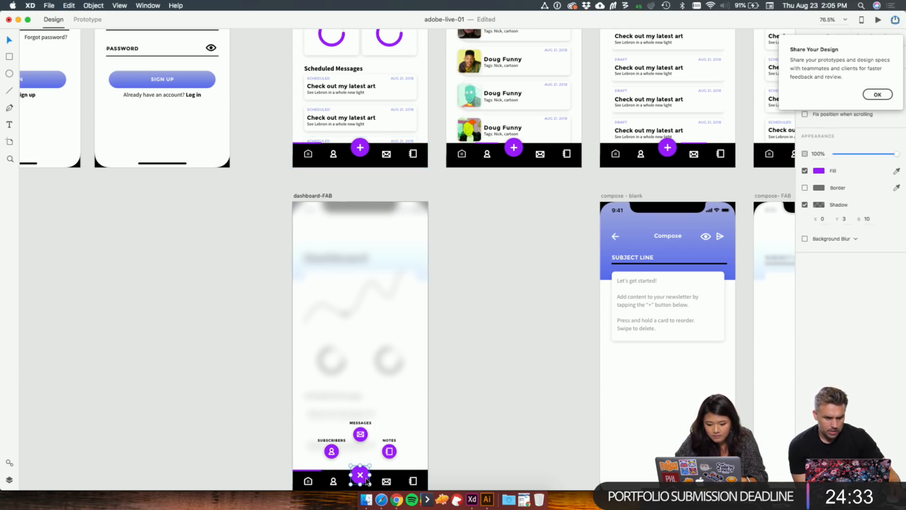
click(86, 21)
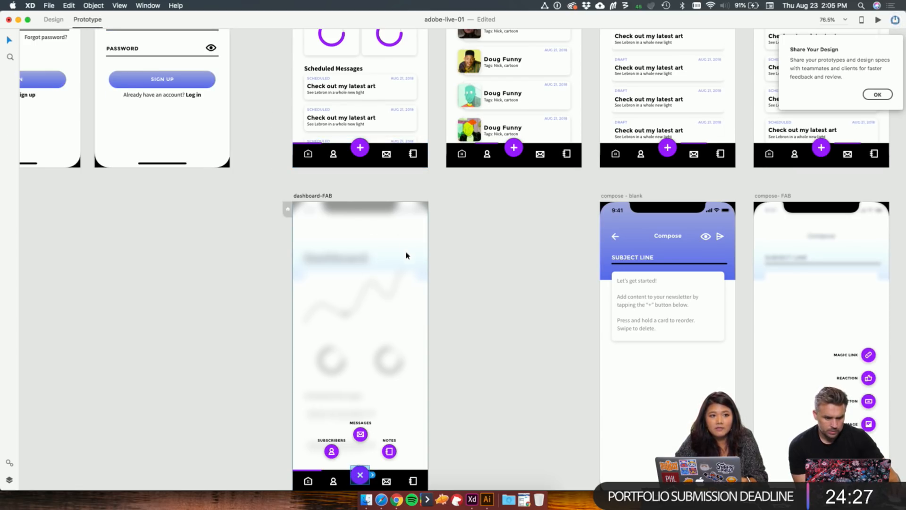
scroll(393, 293, down, 3)
scroll(394, 294, right, 2)
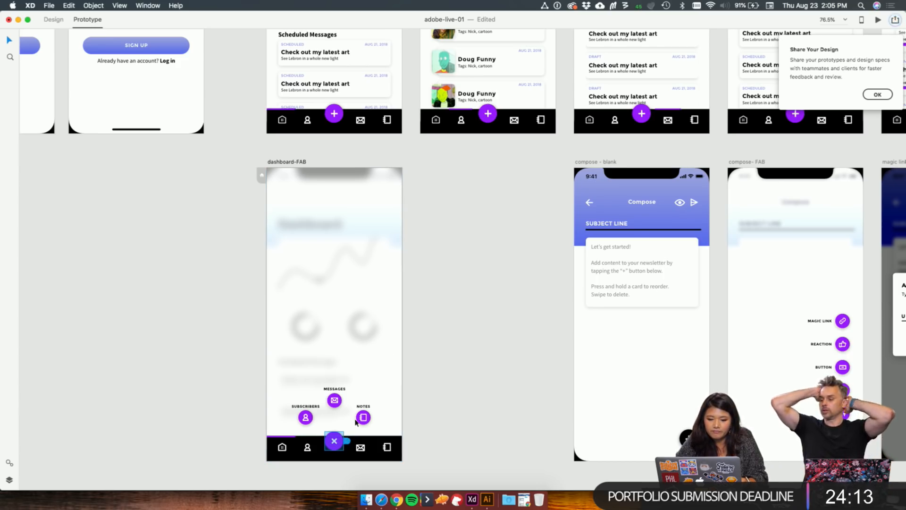
drag(347, 441, 357, 104)
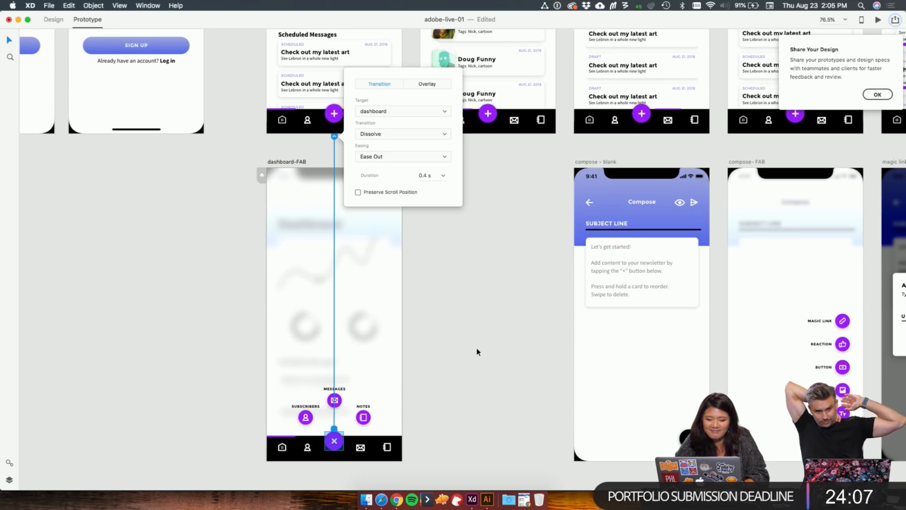
click(476, 352)
scroll(477, 352, up, 6)
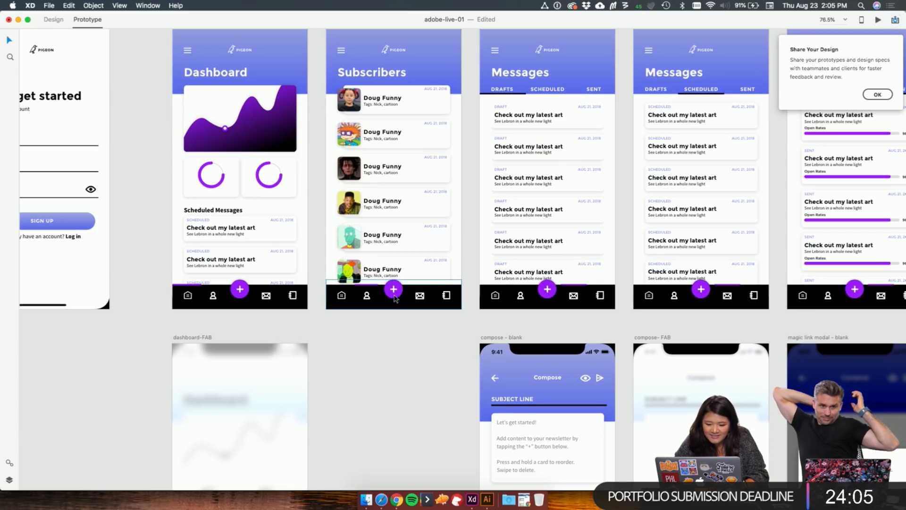
Step: In design mode, draw a rectangle over the person icon in the dashboard's navigation bar and copy it over the mail and notes icons
scroll(395, 318, up, 2)
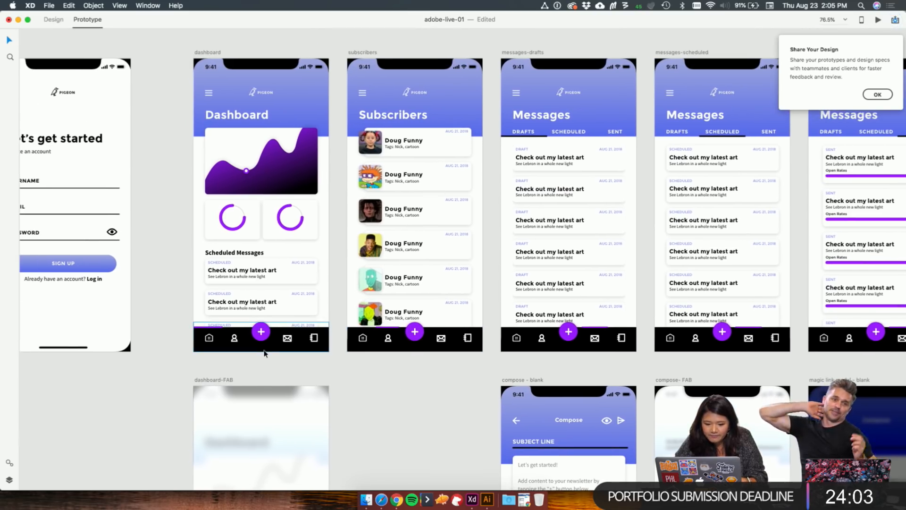
click(235, 338)
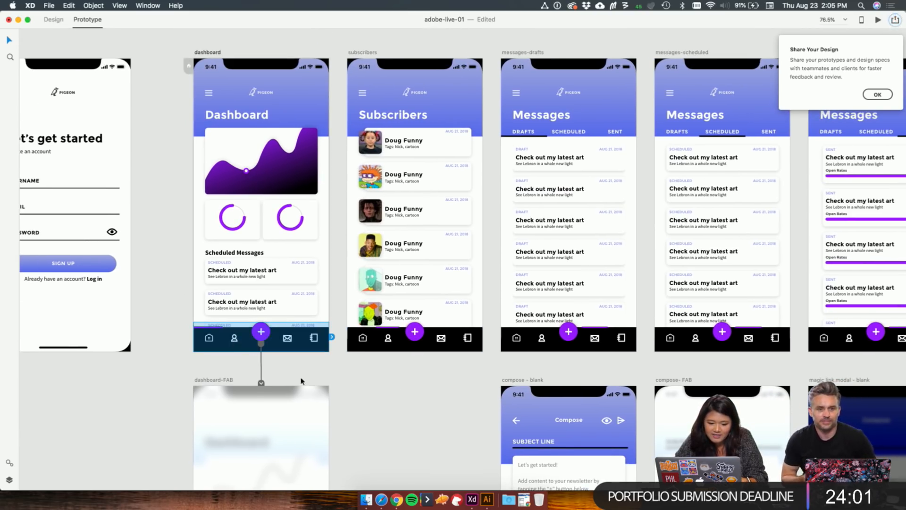
scroll(360, 384, up, 5)
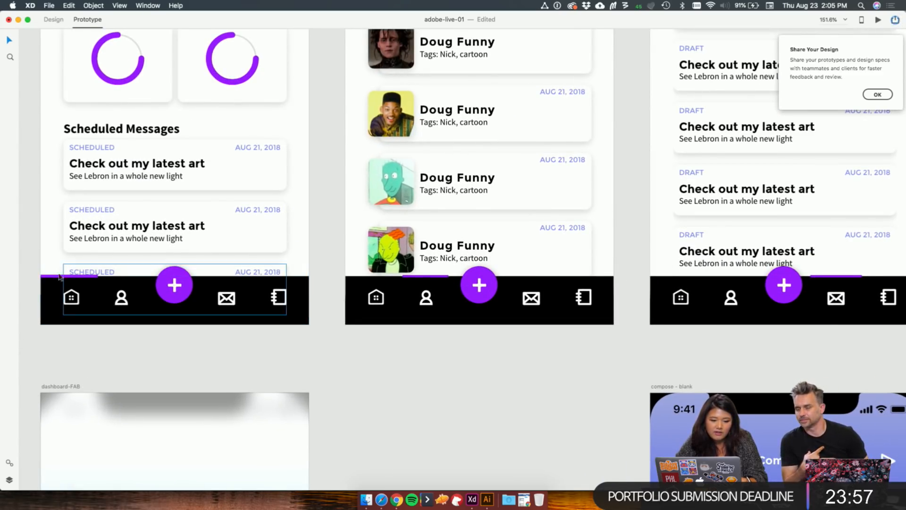
click(441, 310)
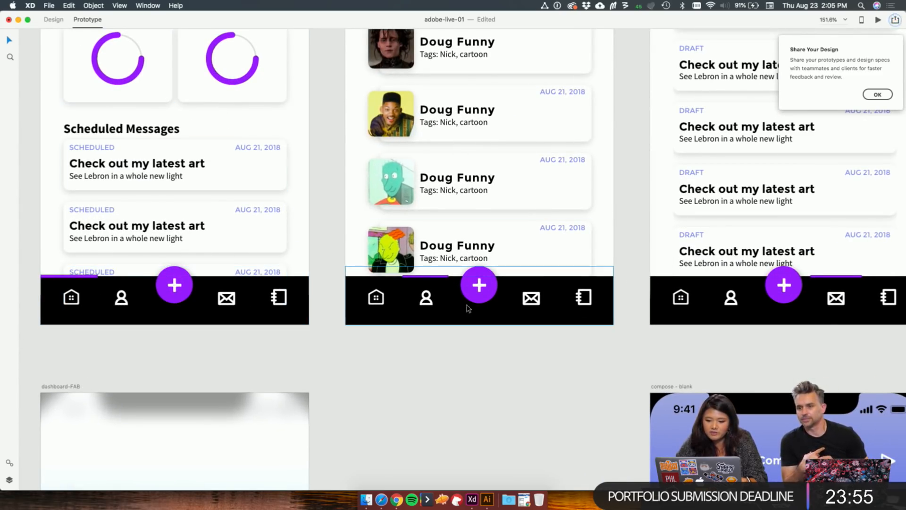
click(50, 21)
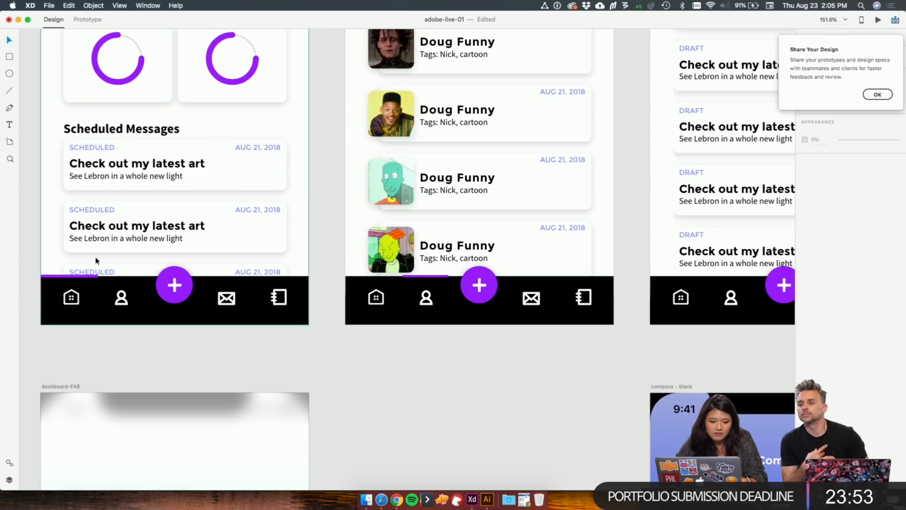
scroll(328, 300, left, 10)
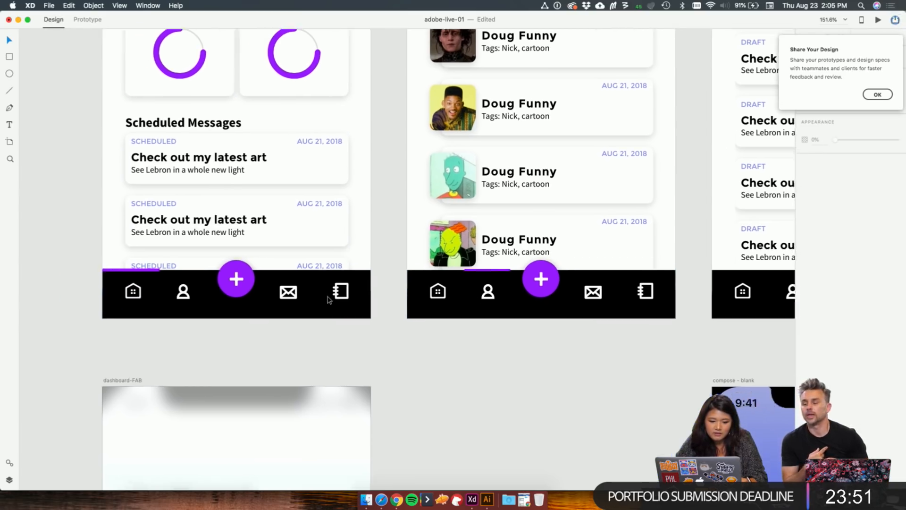
key(r)
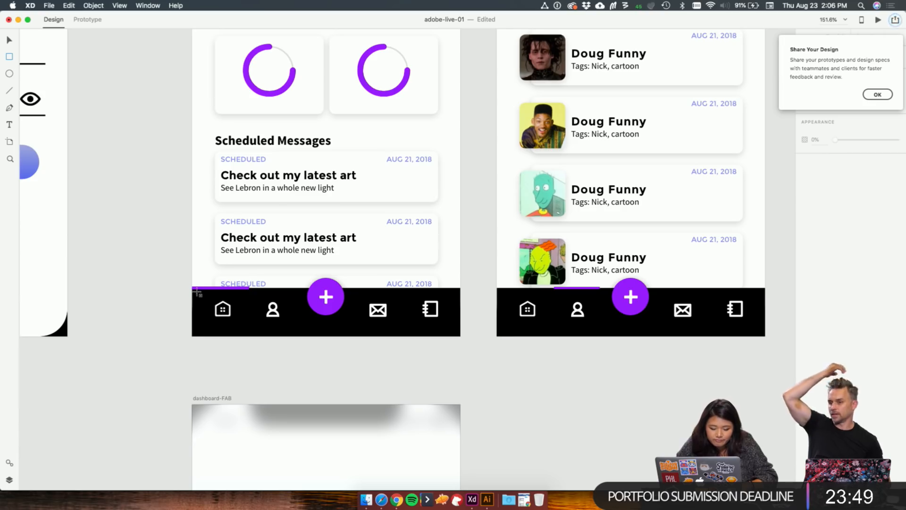
drag(246, 293, 301, 333)
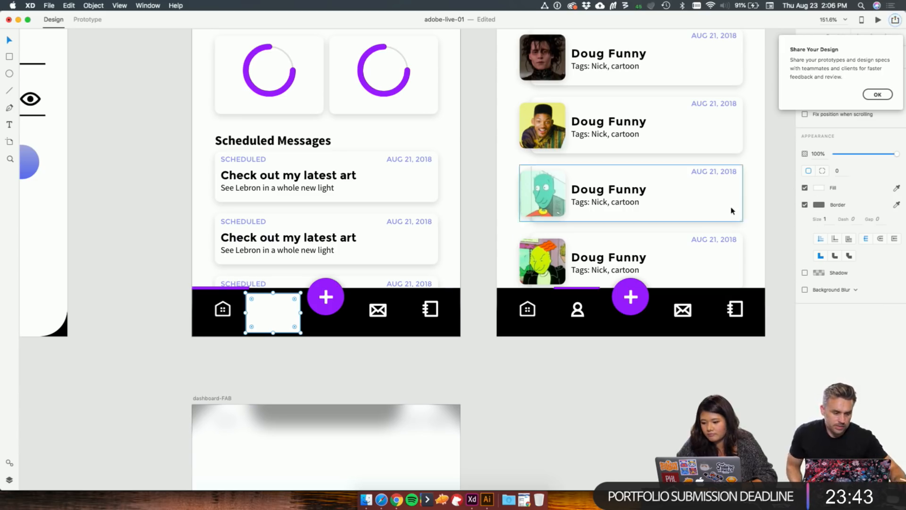
drag(265, 308, 429, 309)
click(377, 315)
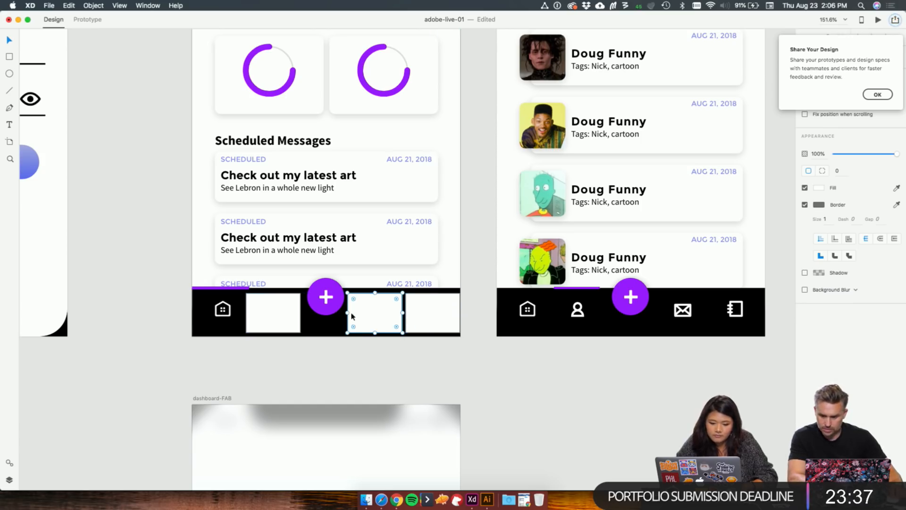
Step: Narrow the rectangles over the dashboard's mail and person icons and remove the border from all three rectangles
drag(348, 314, 296, 314)
click(300, 314)
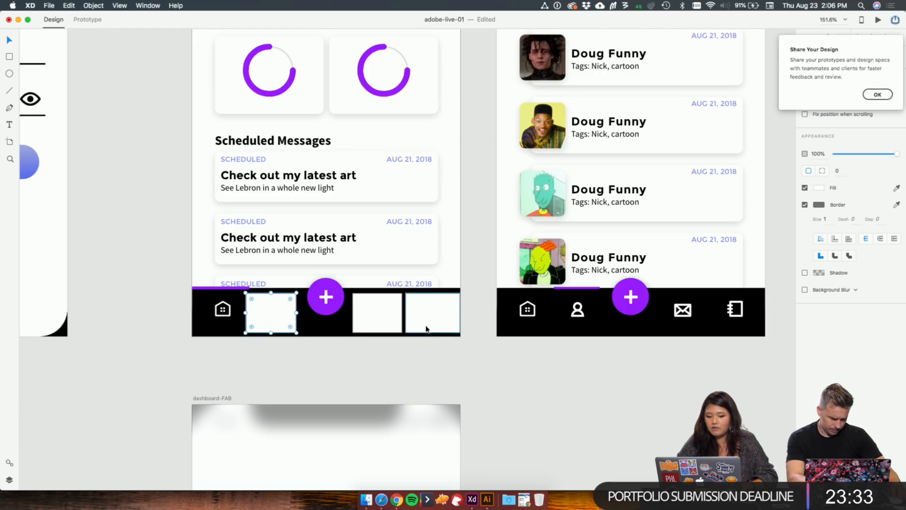
shift+click(386, 324)
shift+click(423, 323)
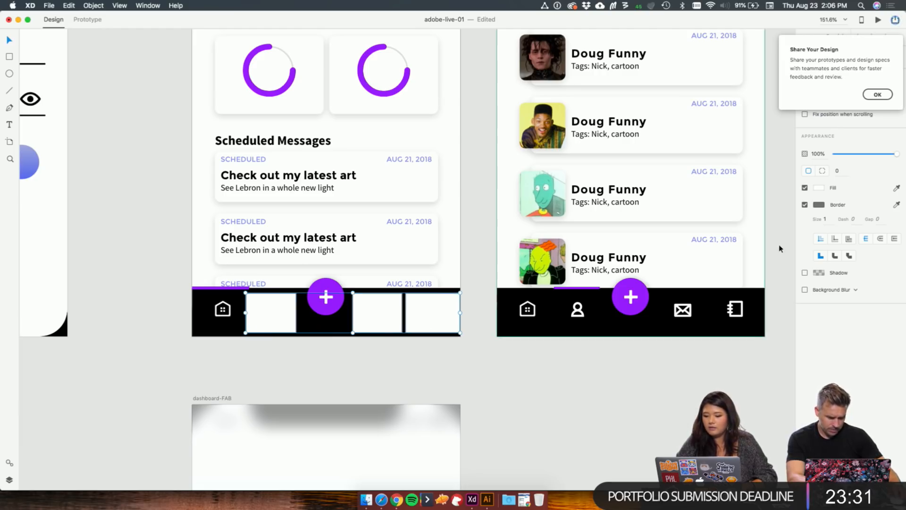
click(805, 204)
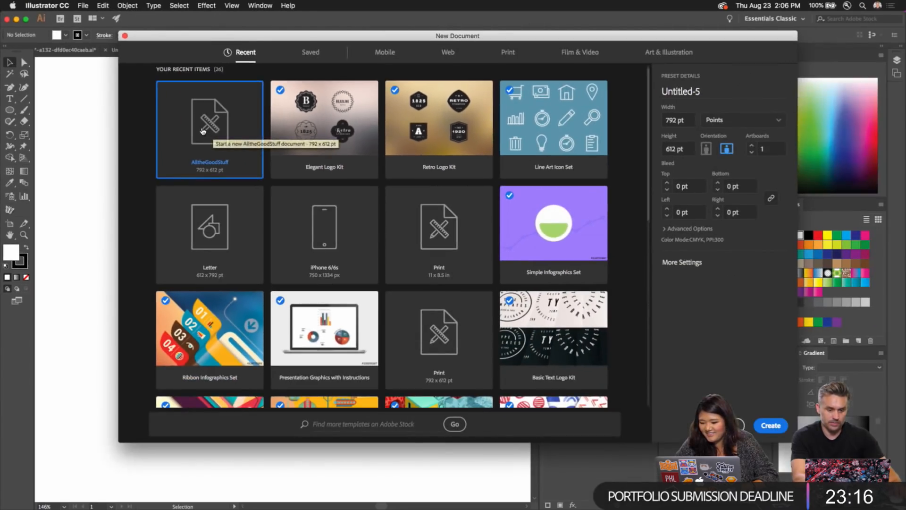
Step: In Illustrator, create a document from the 792 x 612 pt AlltheGoodStuff preset and paste the illustration with the women and paper planes
double_click(203, 131)
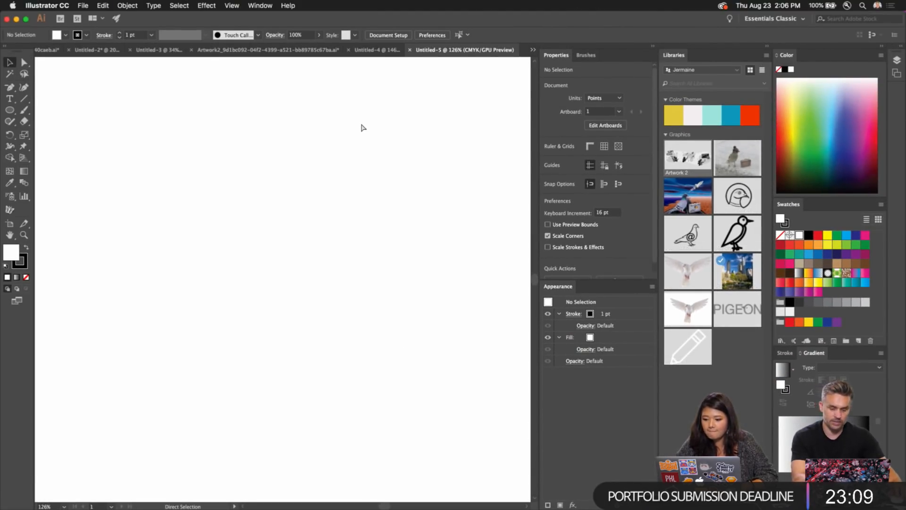
key(super+v)
key(super+0)
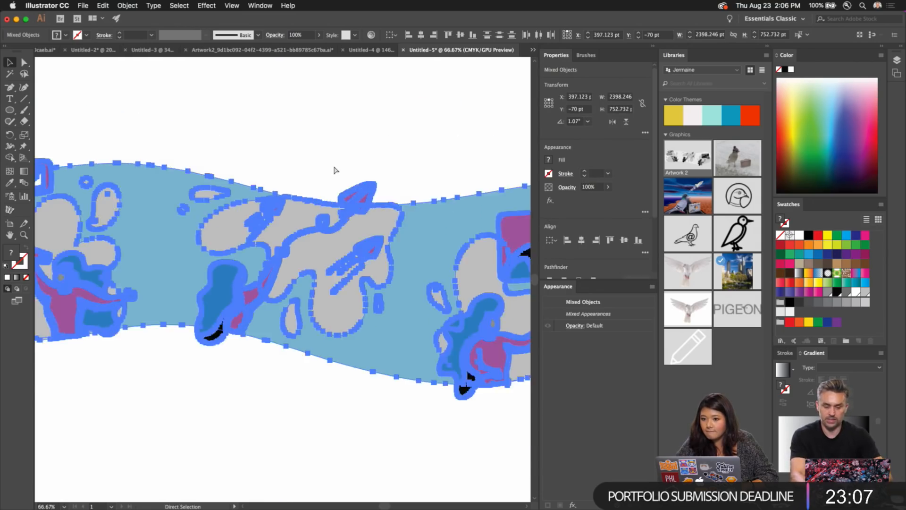
super+drag(141, 187, 175, 189)
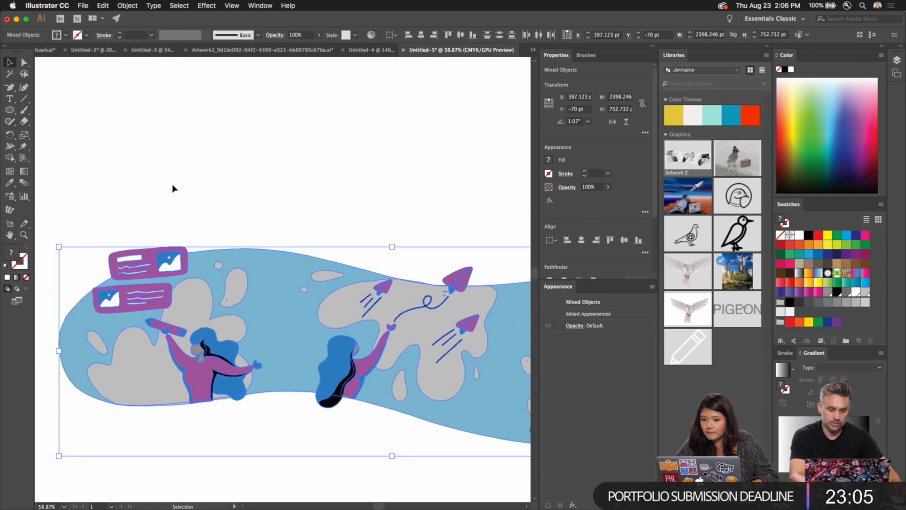
drag(231, 211, 219, 103)
scroll(218, 102, up, 3)
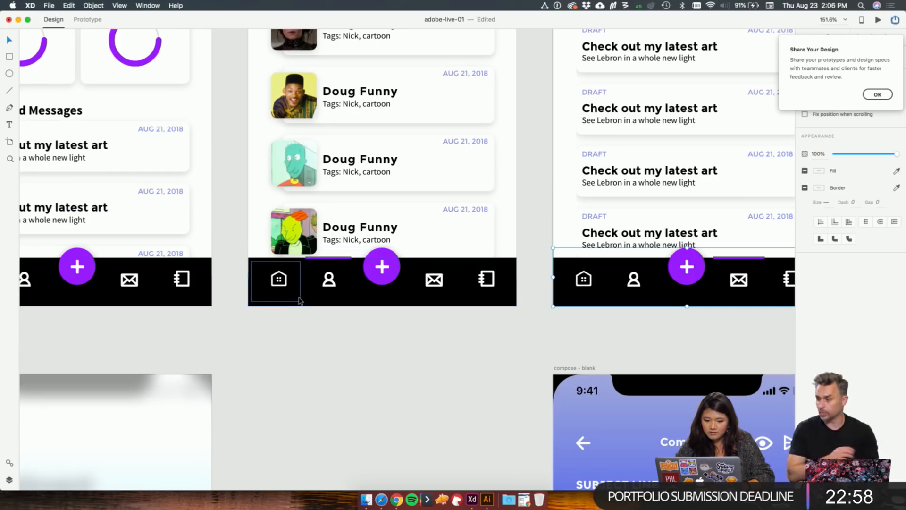
Step: Adjust the invisible rectangles over the home, mail and notes icons in the subscribers artboard's navigation bar
click(298, 295)
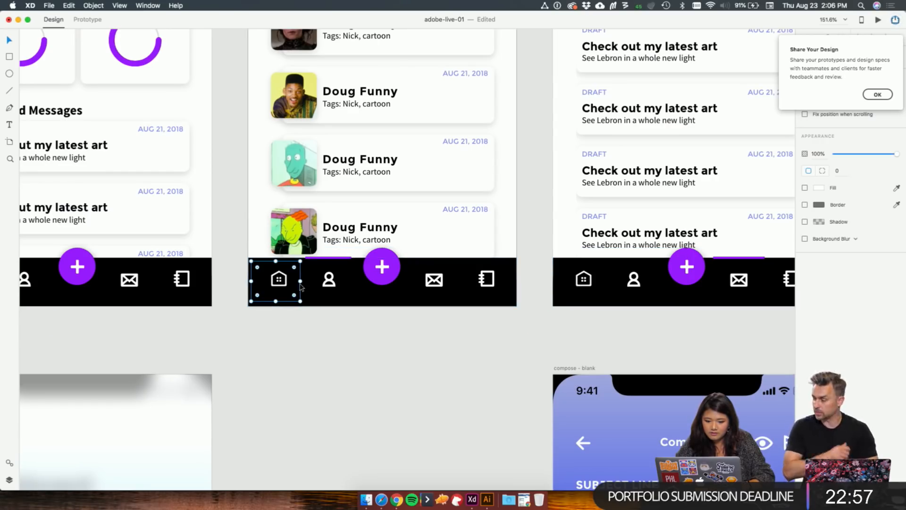
drag(296, 299, 458, 296)
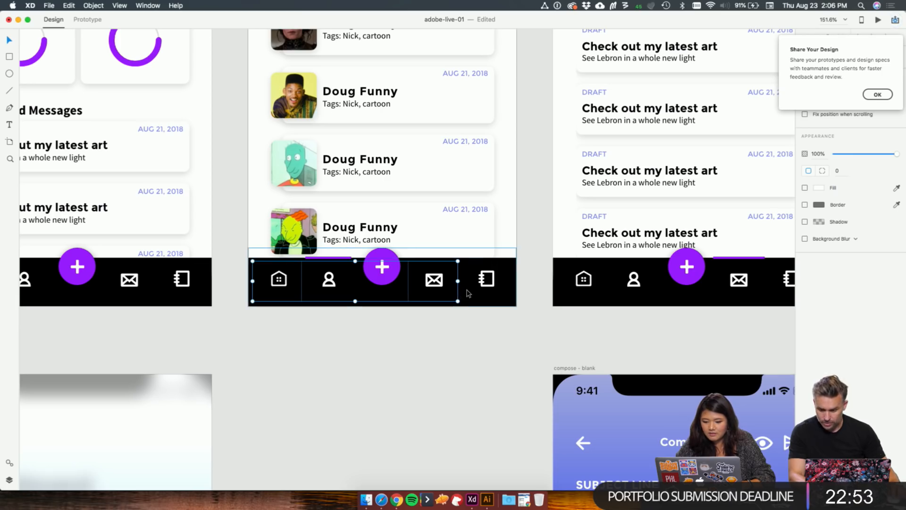
shift+click(463, 294)
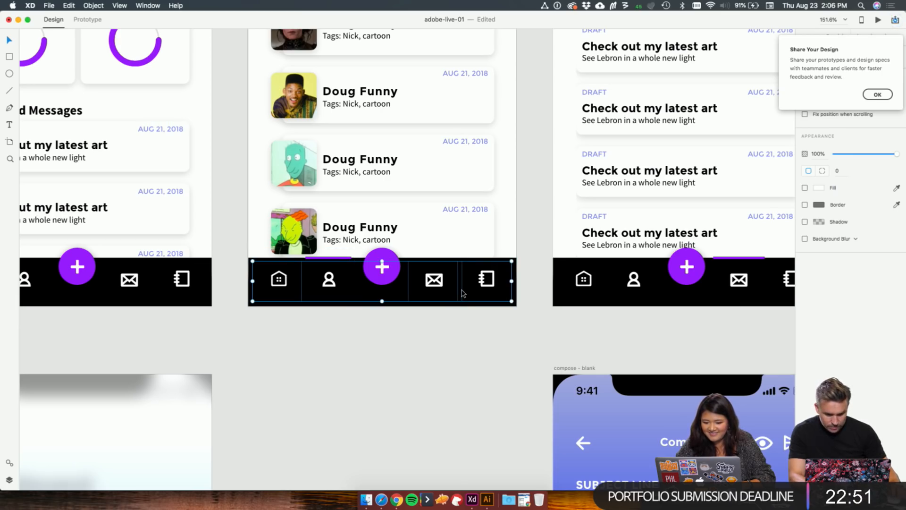
click(458, 429)
Step: Paste a rectangle over the notes icon in the messages-drafts navigation bar and copy it over the home and person icons
scroll(458, 428, right, 5)
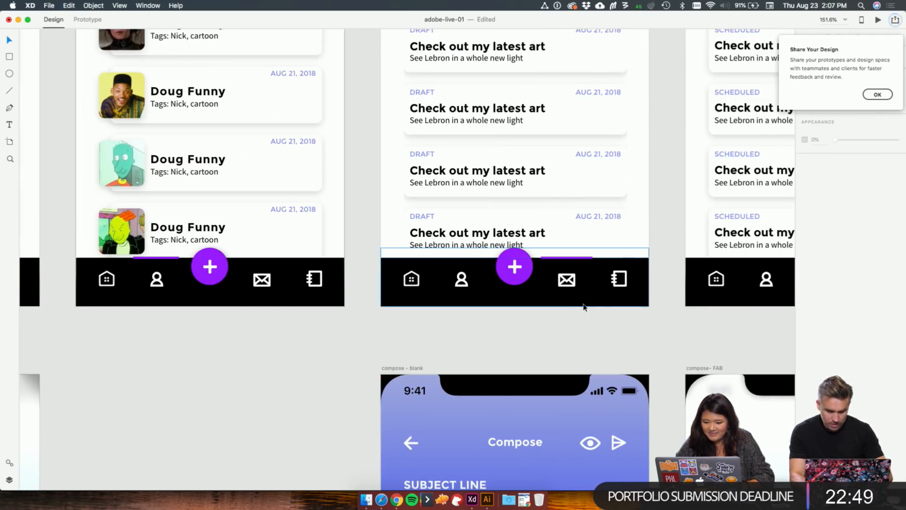
click(593, 301)
key(super+v)
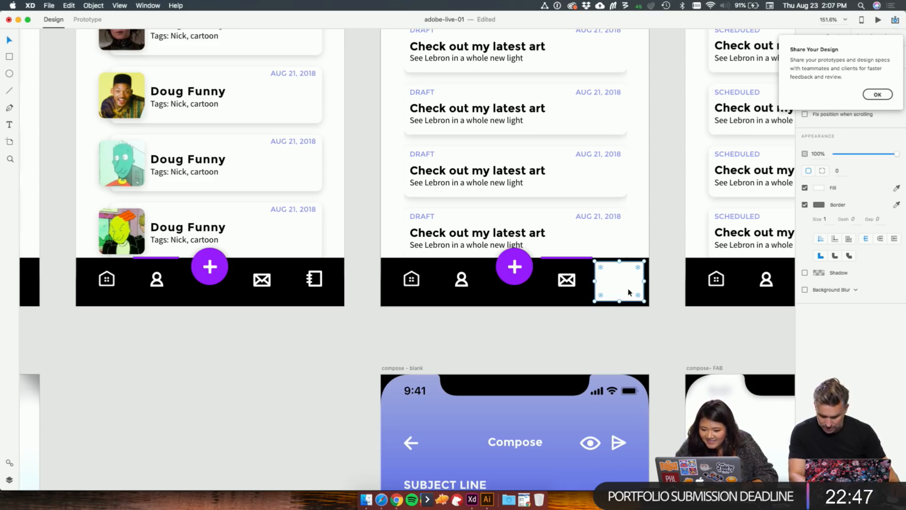
drag(615, 292, 441, 282)
click(444, 283)
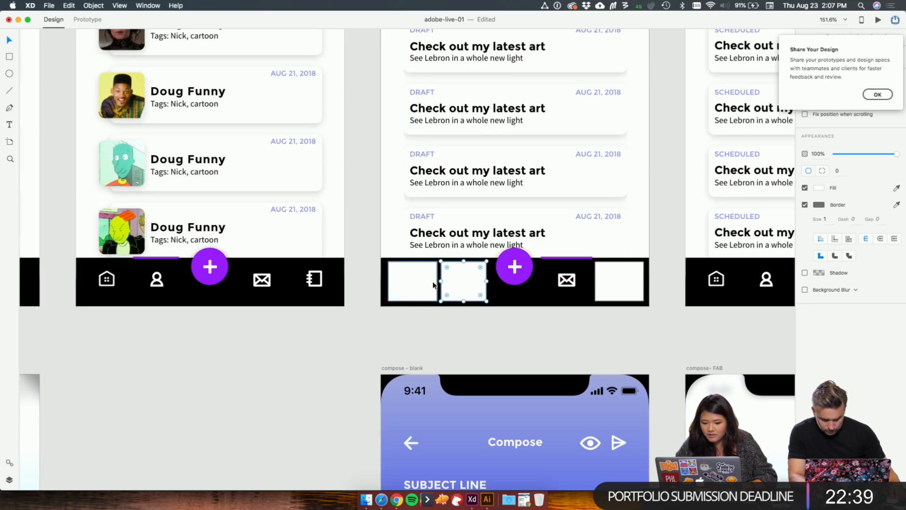
Step: Remove the fill and border from the three rectangles over the home, person and notes icons on messages-drafts
click(428, 287)
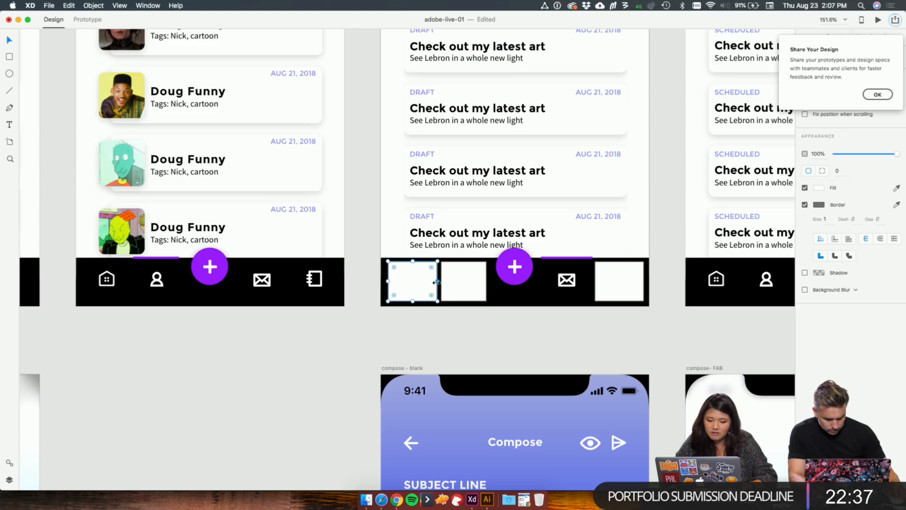
shift+click(467, 288)
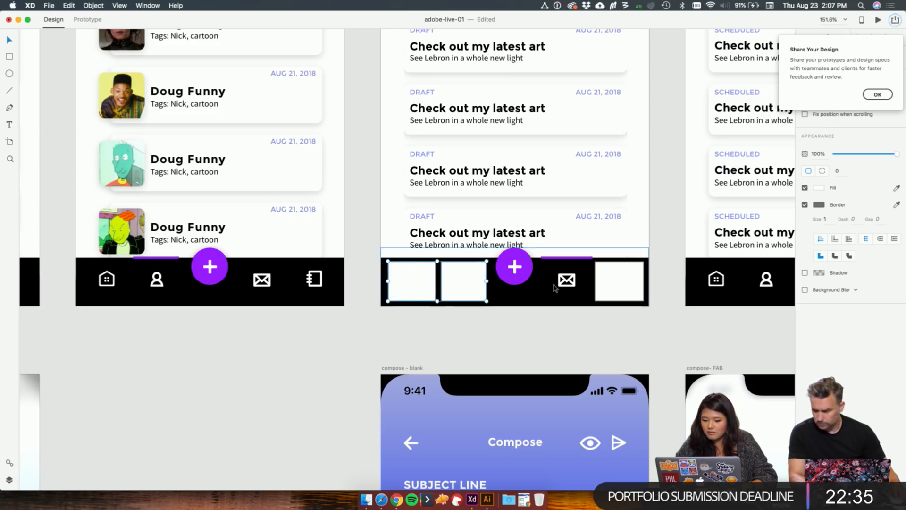
shift+click(604, 288)
click(805, 188)
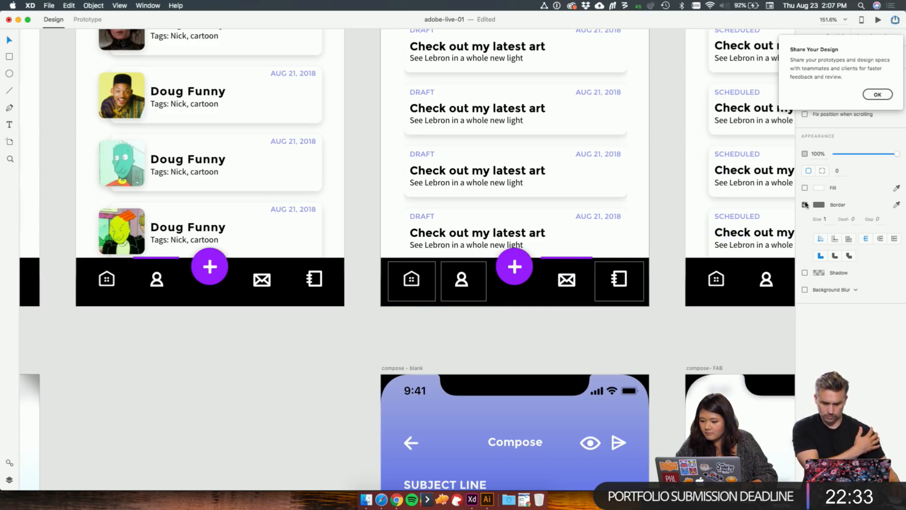
click(805, 205)
Step: Paste the three invisible rectangles onto the navigation bars of the messages-scheduled and messages-sent artboards
scroll(588, 323, right, 5)
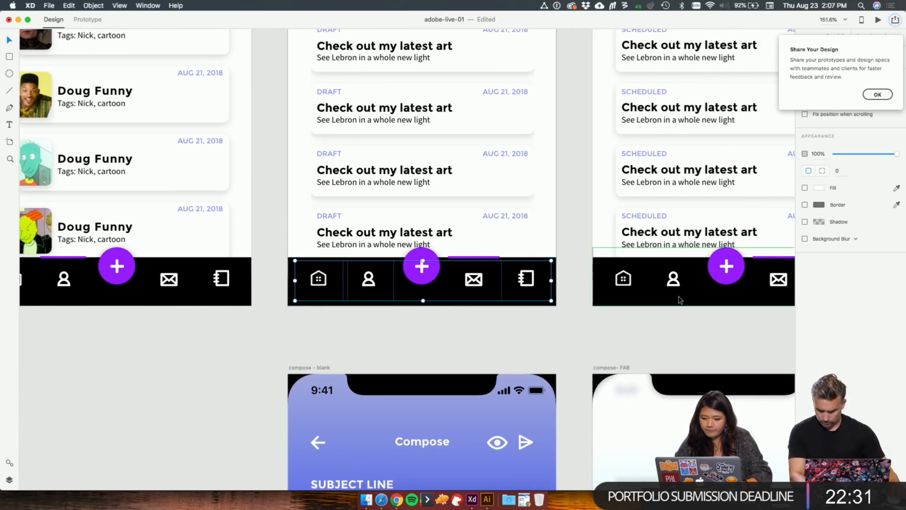
scroll(680, 300, right, 10)
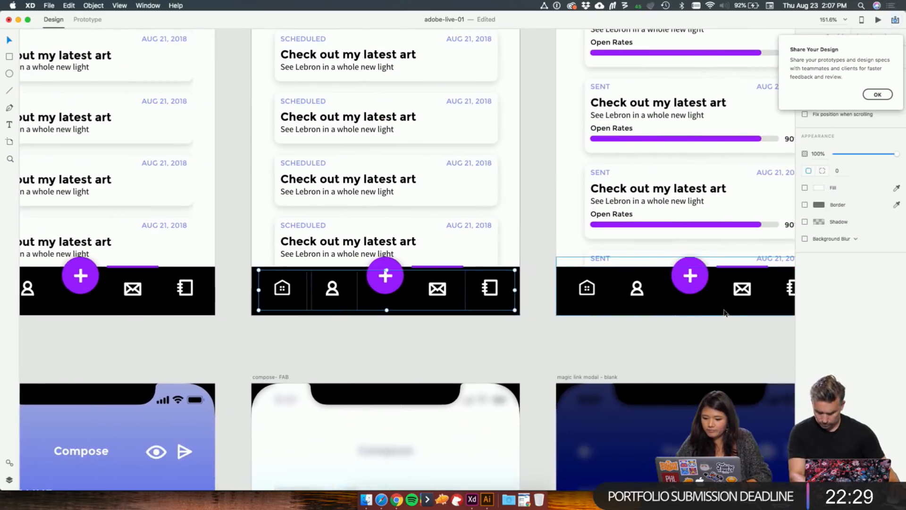
scroll(728, 313, right, 15)
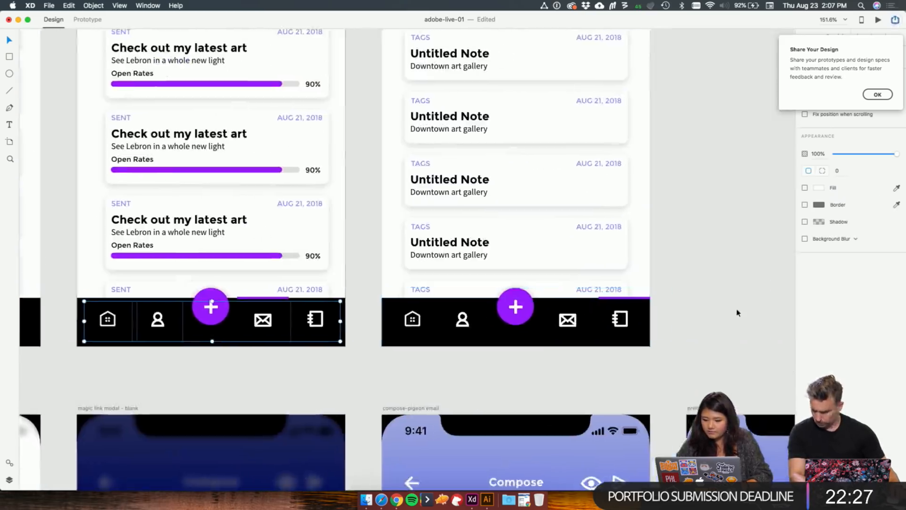
click(598, 350)
key(super+v)
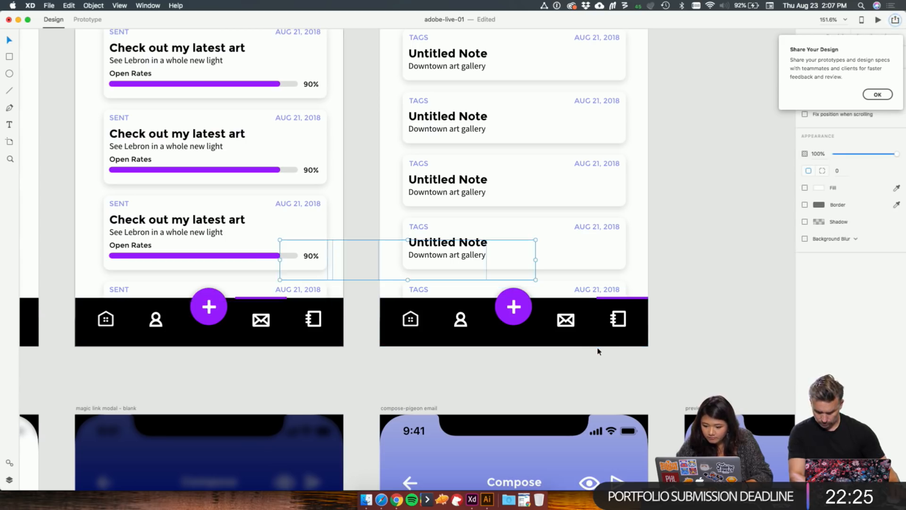
key(super+z)
Step: Paste the three invisible rectangles onto the notes artboard's navigation bar and move the one over the notes icon to the mail icon
click(613, 344)
key(super+v)
click(677, 331)
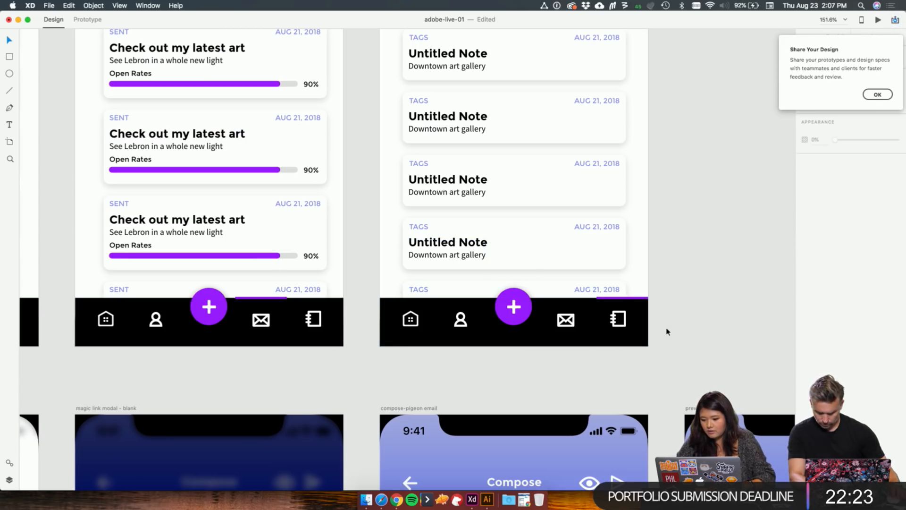
click(642, 334)
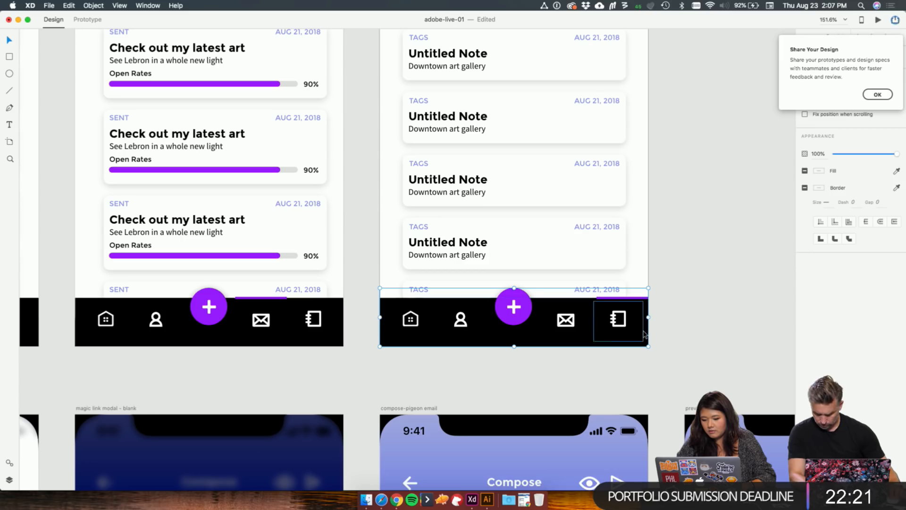
super+click(645, 334)
drag(645, 335, 589, 337)
scroll(698, 221, down, 5)
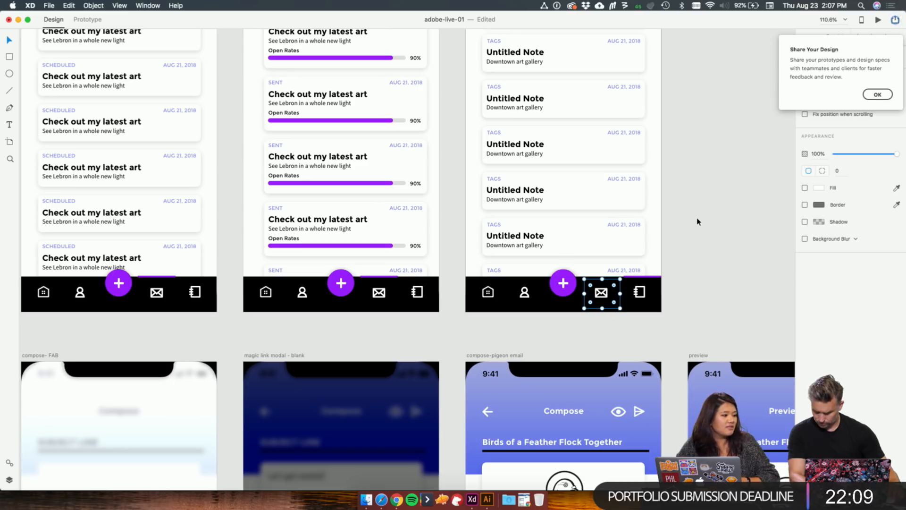
scroll(687, 210, down, 5)
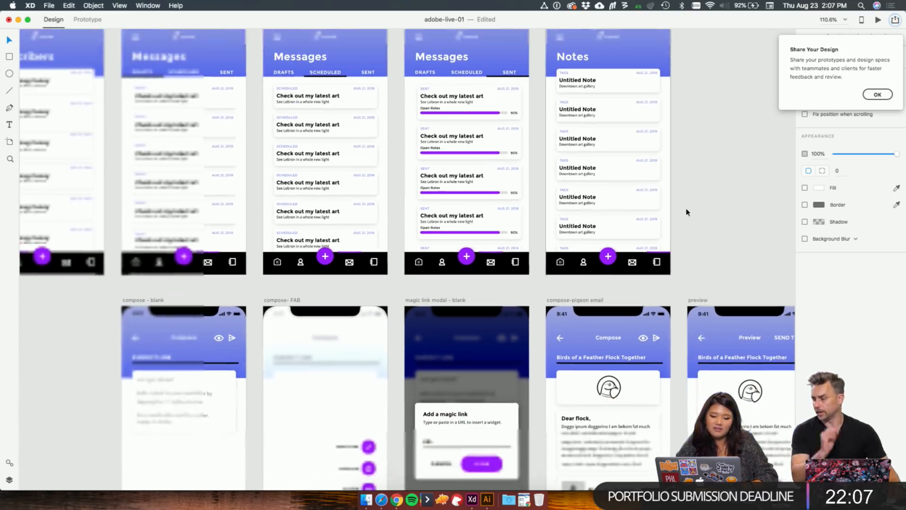
scroll(391, 231, left, 5)
scroll(391, 231, up, 2)
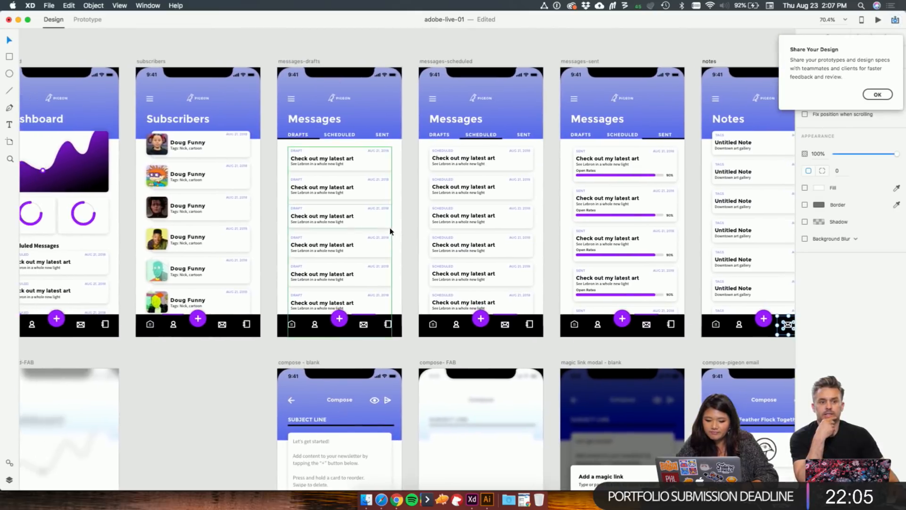
scroll(281, 184, up, 5)
scroll(282, 185, up, 3)
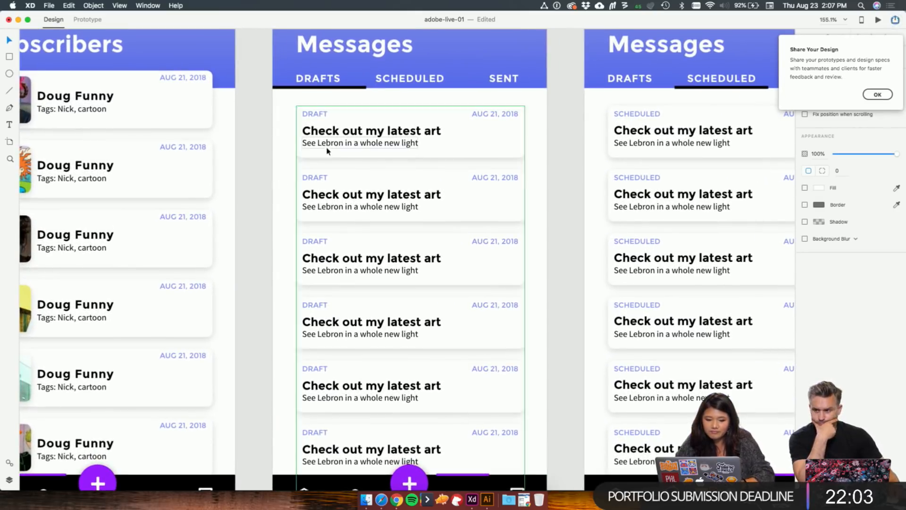
Step: Draw a rectangle over the Scheduled tab on messages-drafts, duplicate it over the Sent tab, and narrow the first to leave a gap
key(r)
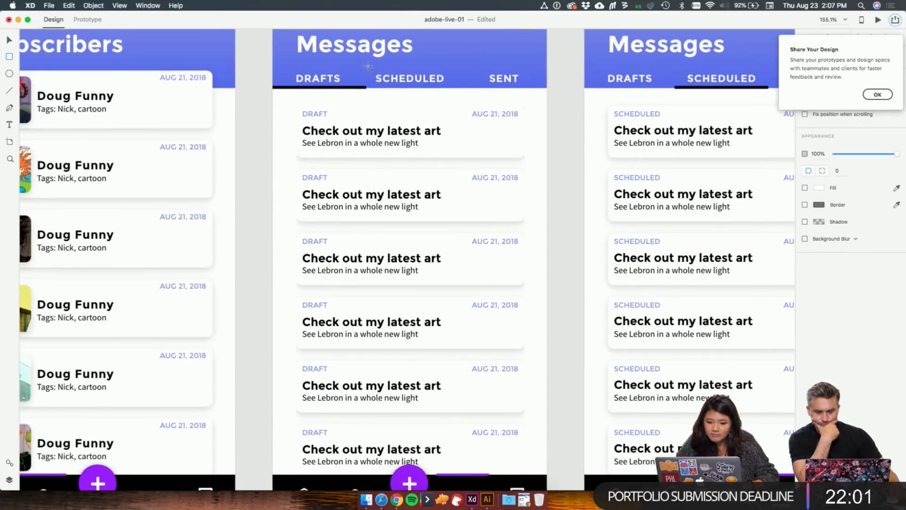
mouse_move(368, 66)
mouse_down()
mouse_move(457, 87)
mouse_move(435, 81)
mouse_up()
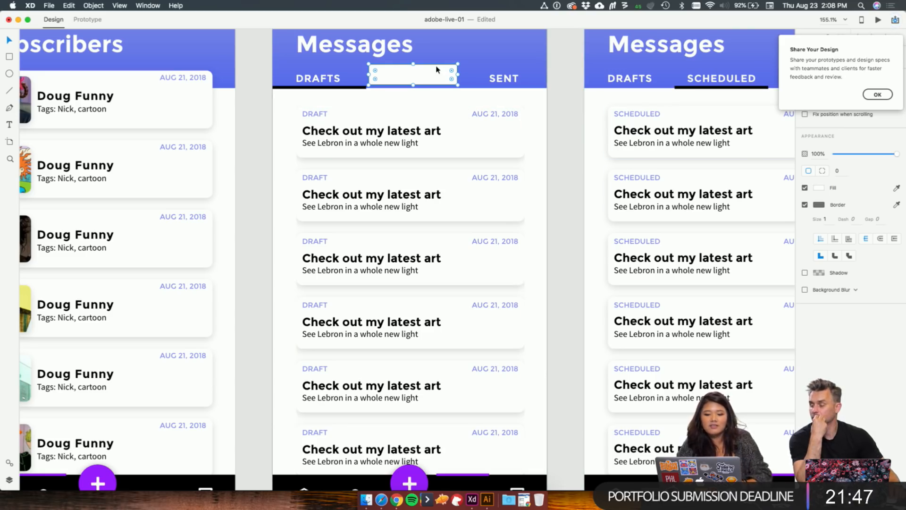
drag(414, 62, 414, 88)
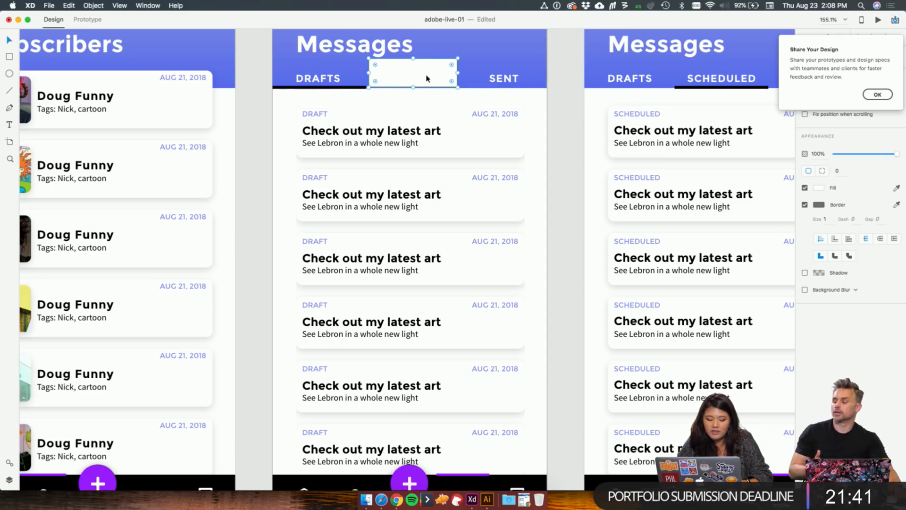
drag(432, 78, 517, 78)
click(444, 76)
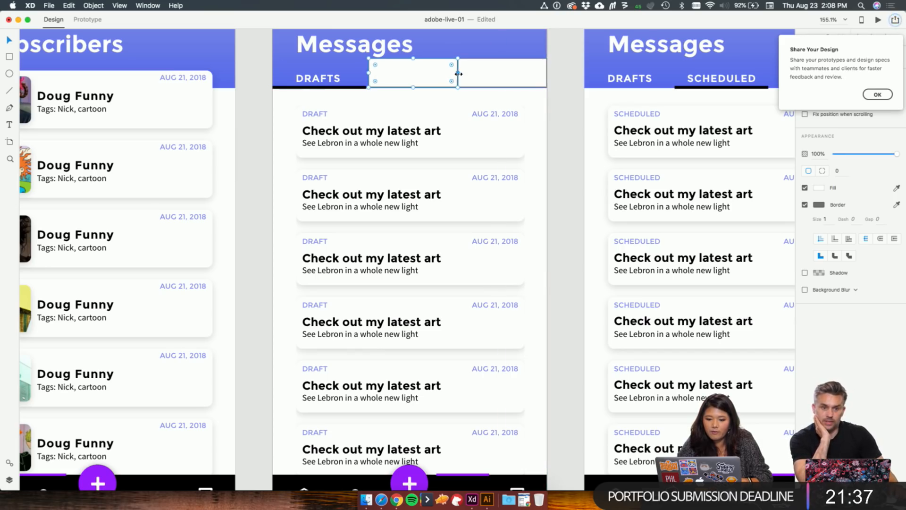
drag(459, 74, 453, 74)
click(479, 77)
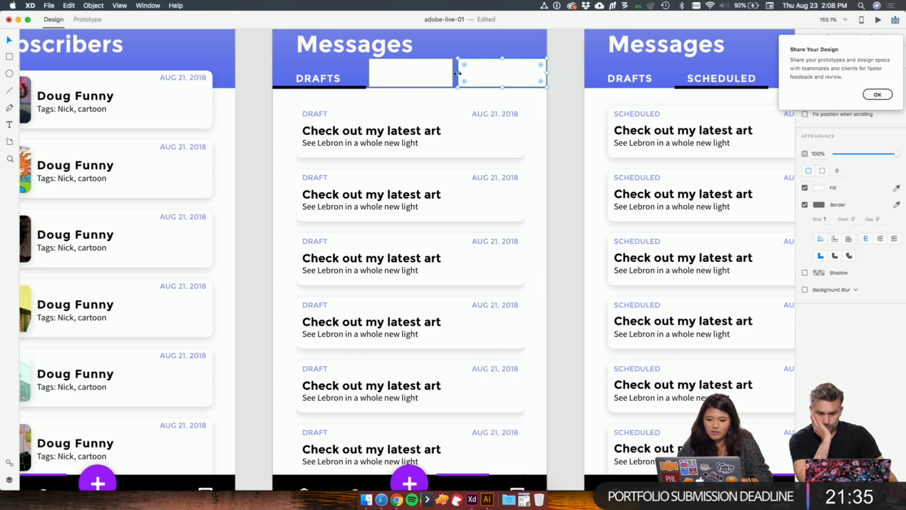
Step: Remove the fill and border from both rectangles over the Scheduled and Sent tabs on messages-drafts
shift+click(415, 78)
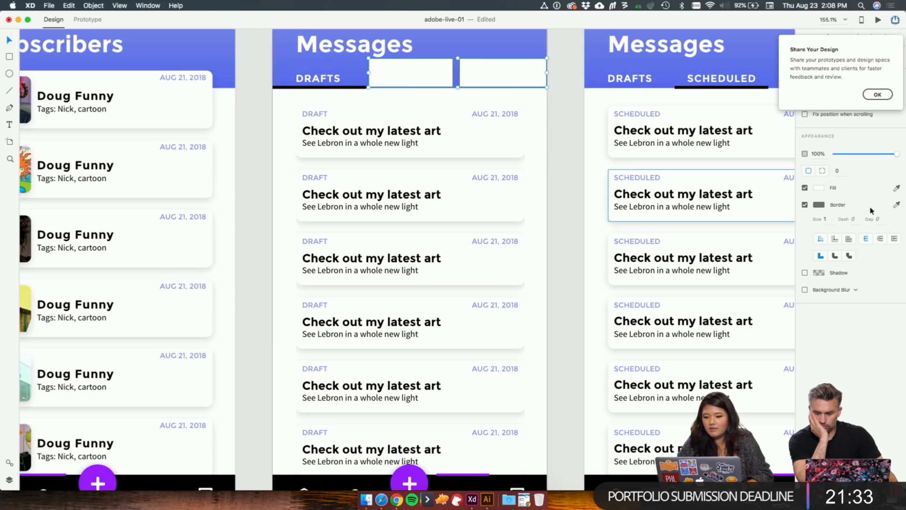
click(804, 188)
click(805, 205)
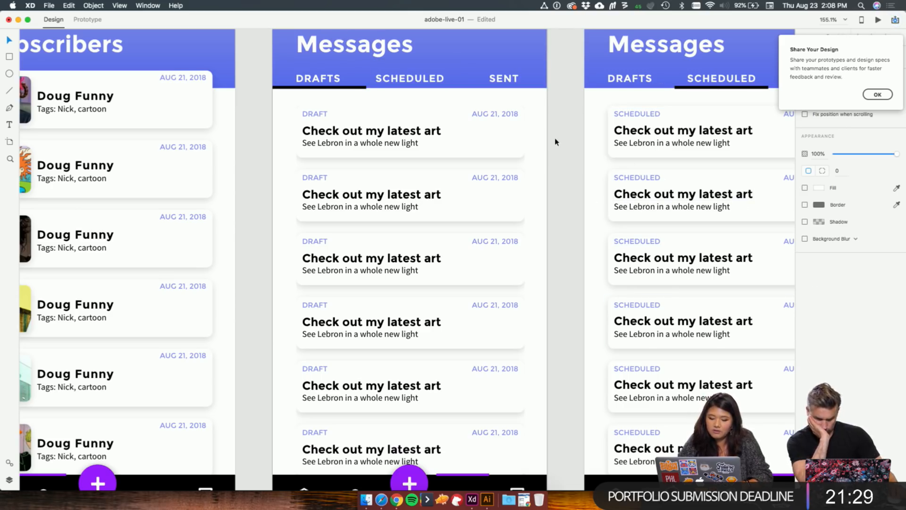
Step: Paste the two invisible tab rectangles onto messages-scheduled and move the one over Scheduled to the Drafts tab
scroll(556, 140, right, 5)
double_click(555, 71)
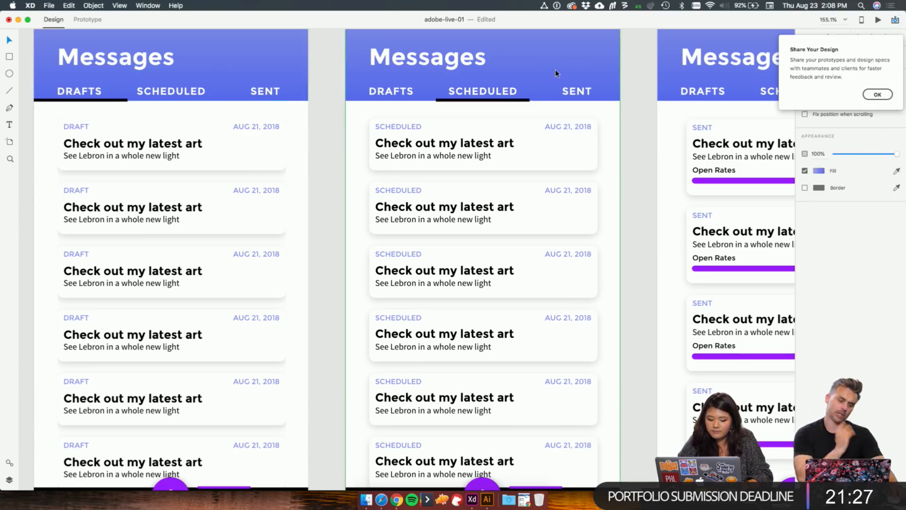
click(545, 36)
click(527, 82)
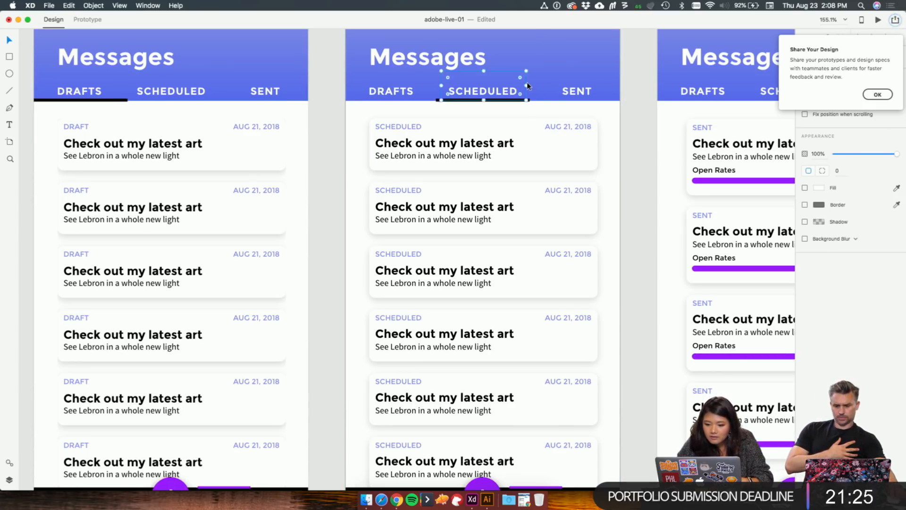
click(435, 76)
Step: Paste the two invisible tab rectangles onto messages-sent and move the one over Sent to the Drafts tab
scroll(604, 136, right, 5)
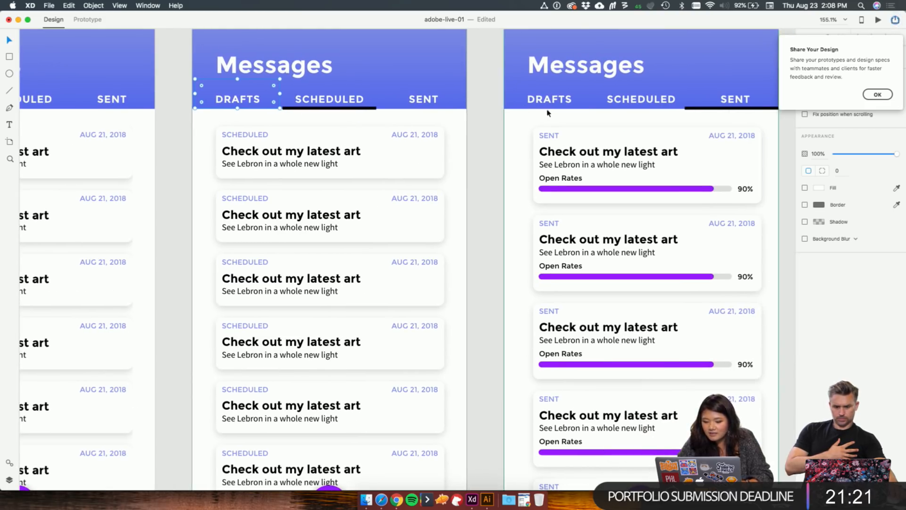
click(619, 103)
scroll(619, 103, right, 5)
double_click(619, 97)
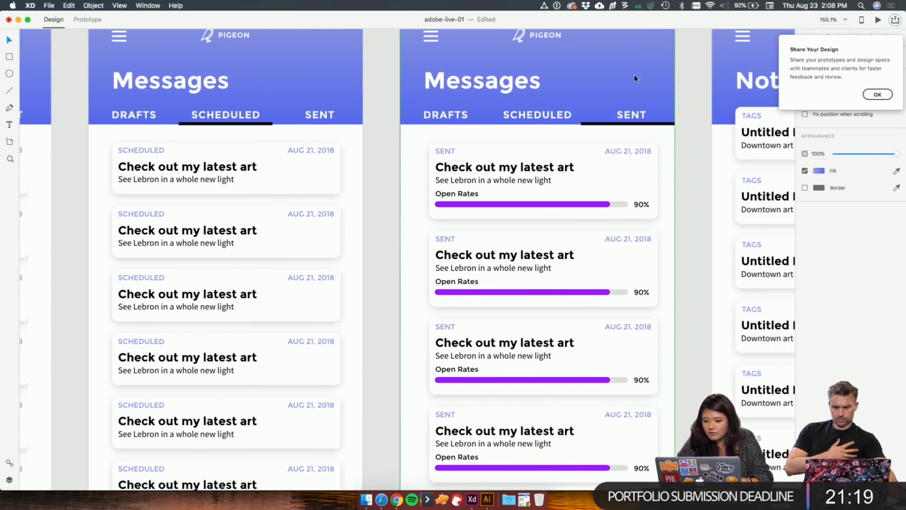
drag(597, 96, 434, 95)
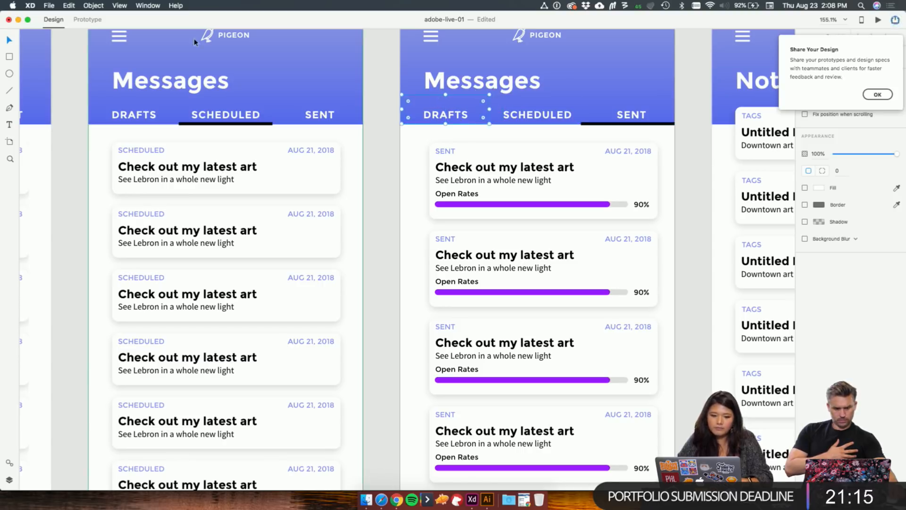
Step: In Prototype mode, link the rectangle over the dashboard's person icon to the subscribers artboard with a 0.4 s Dissolve, Ease Out transition
click(86, 20)
scroll(326, 223, down, 5)
scroll(326, 223, down, 3)
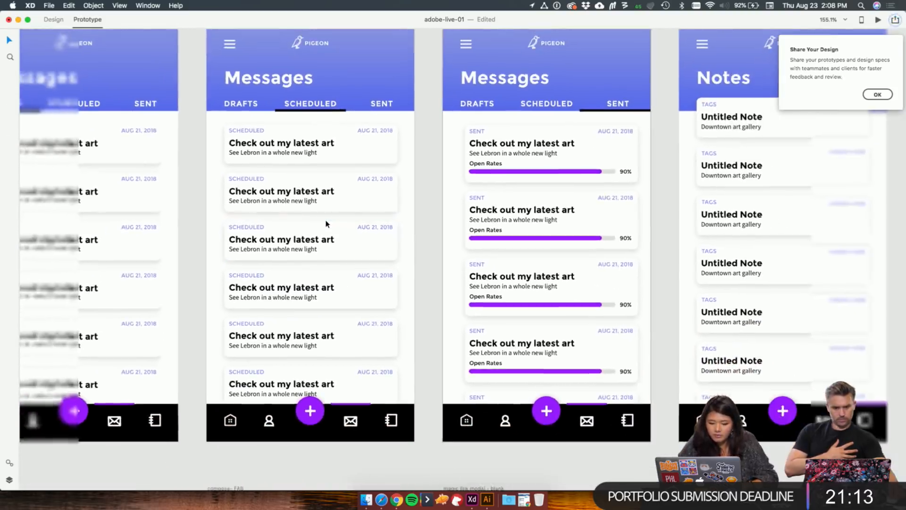
scroll(353, 351, up, 3)
scroll(354, 352, left, 10)
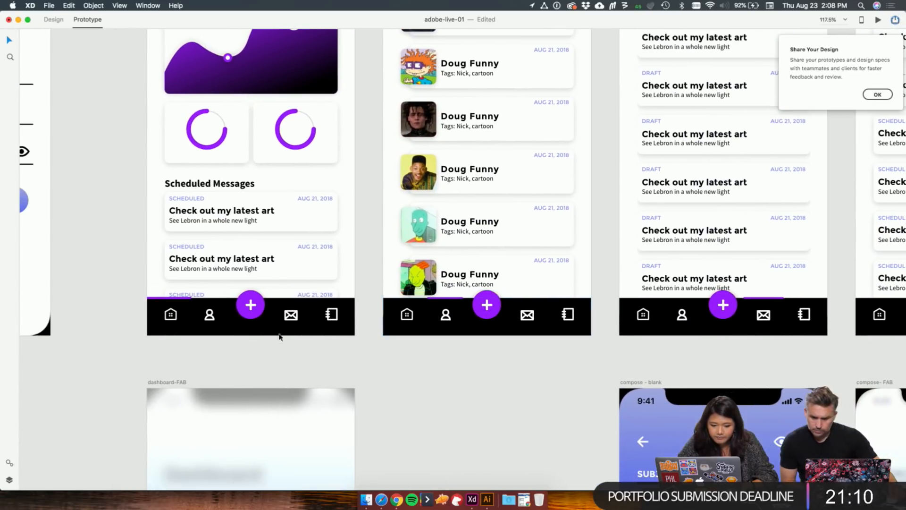
click(173, 313)
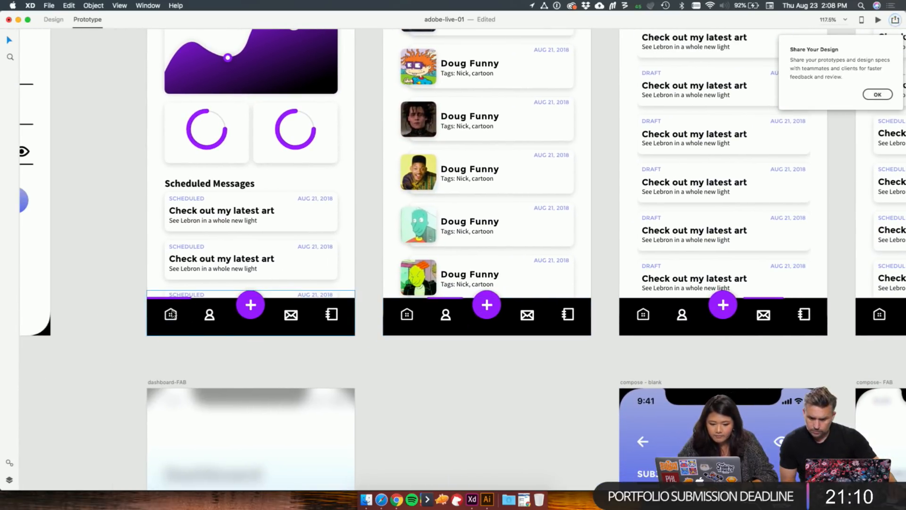
double_click(197, 323)
drag(231, 319, 382, 113)
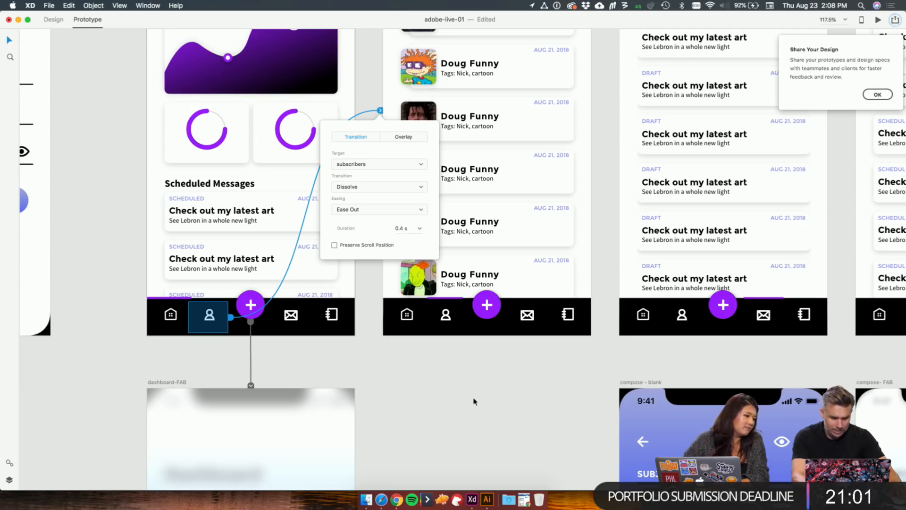
Step: Select the tap area by the home icon in the subscribers artboard's navigation bar
scroll(479, 449, right, 3)
scroll(435, 457, up, 4)
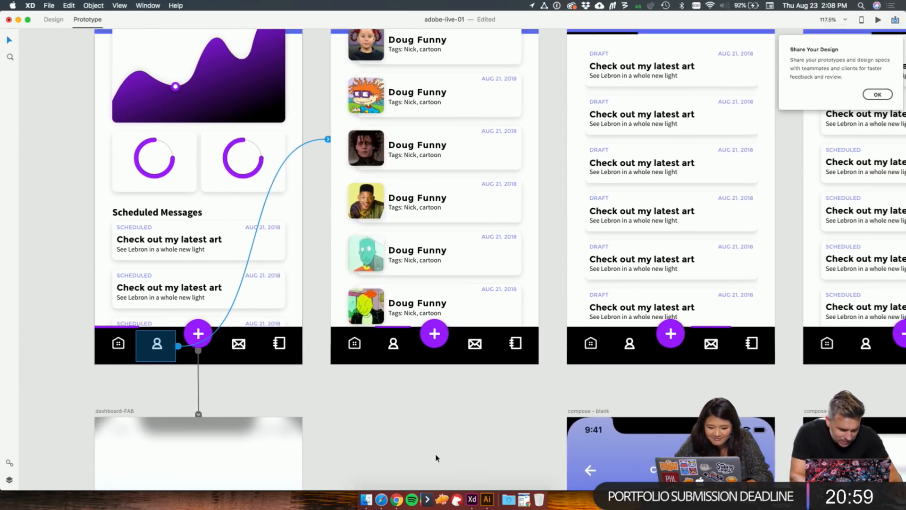
scroll(437, 329, up, 2)
scroll(437, 329, right, 1)
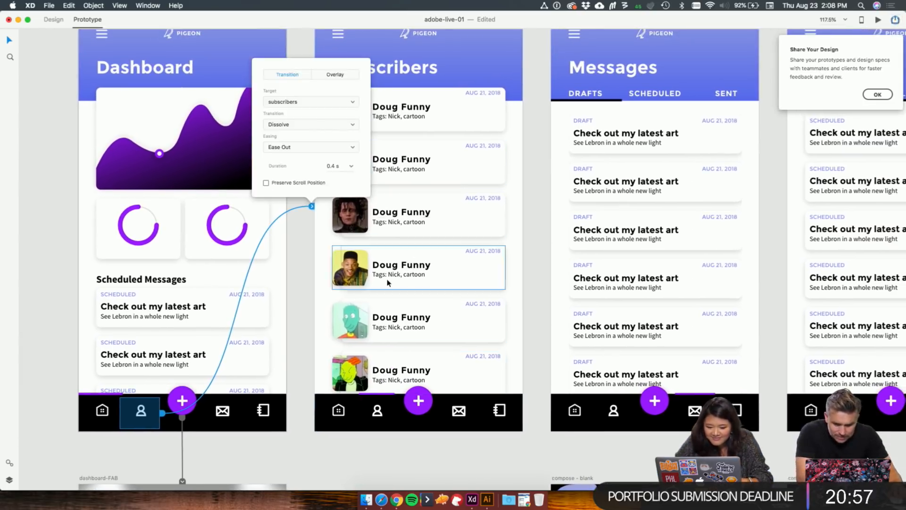
click(356, 415)
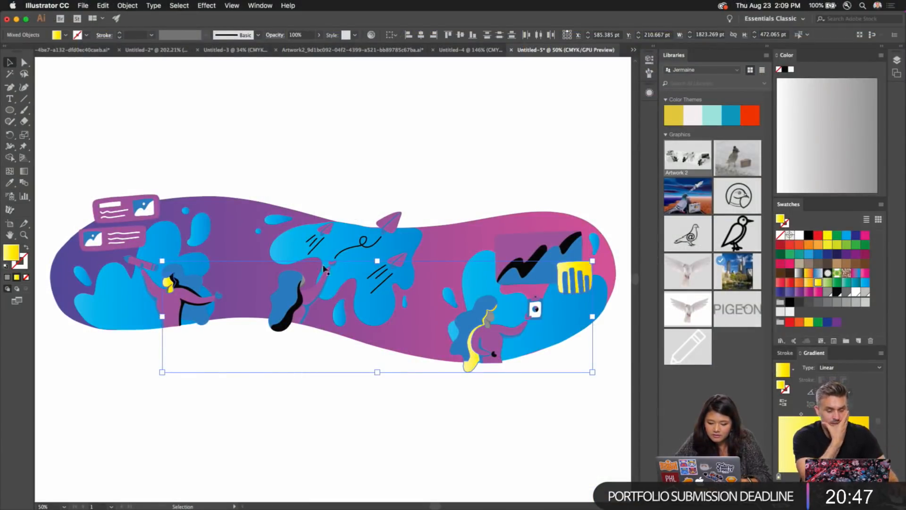
Step: In Illustrator, undo the yellow gradient recolouring and fill the first woman's face and neck with the orange-yellow gradient swatch
key(ctrl+z)
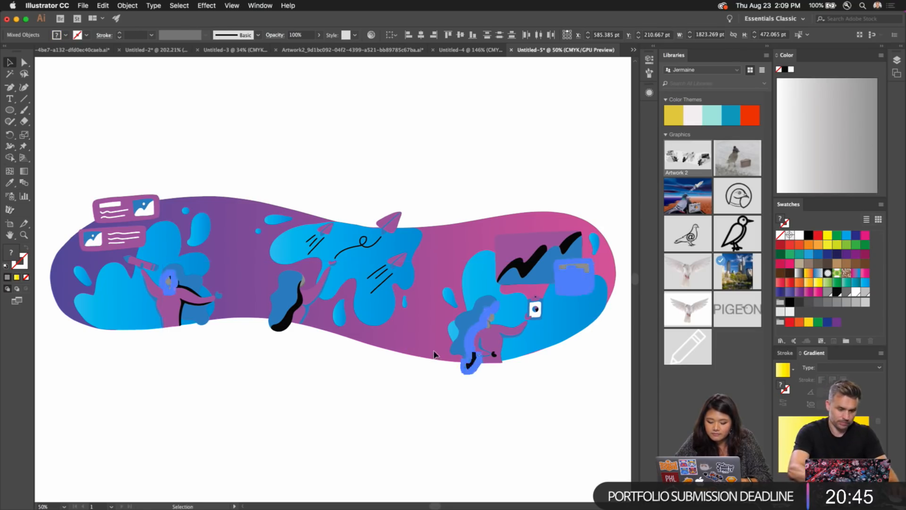
scroll(149, 231, up, 5)
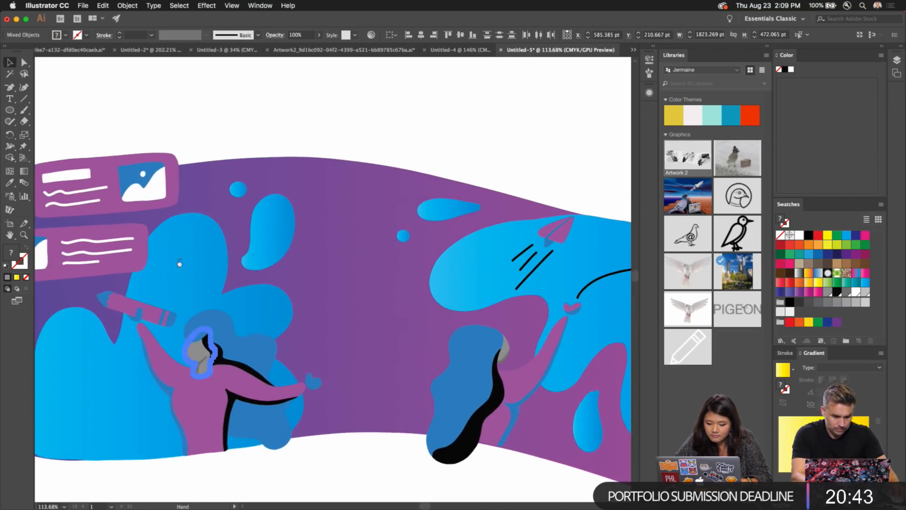
drag(179, 263, 186, 119)
click(249, 414)
click(202, 203)
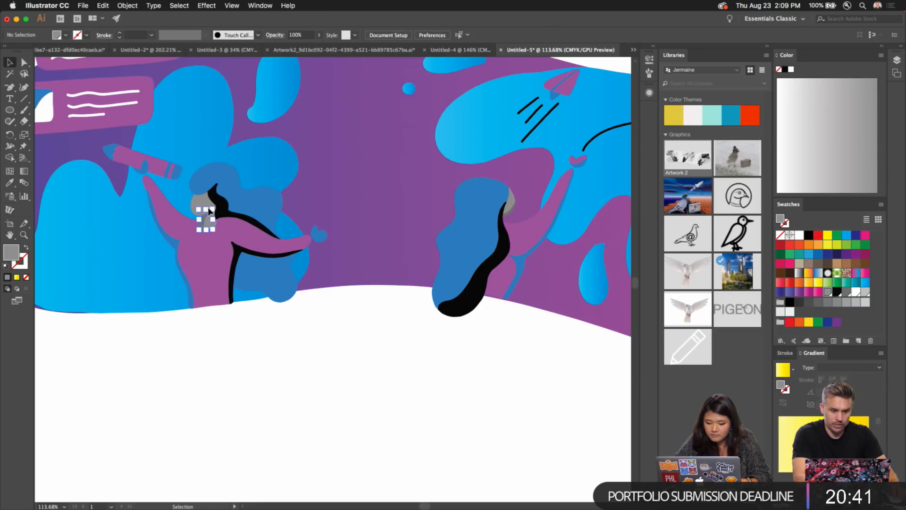
click(204, 208)
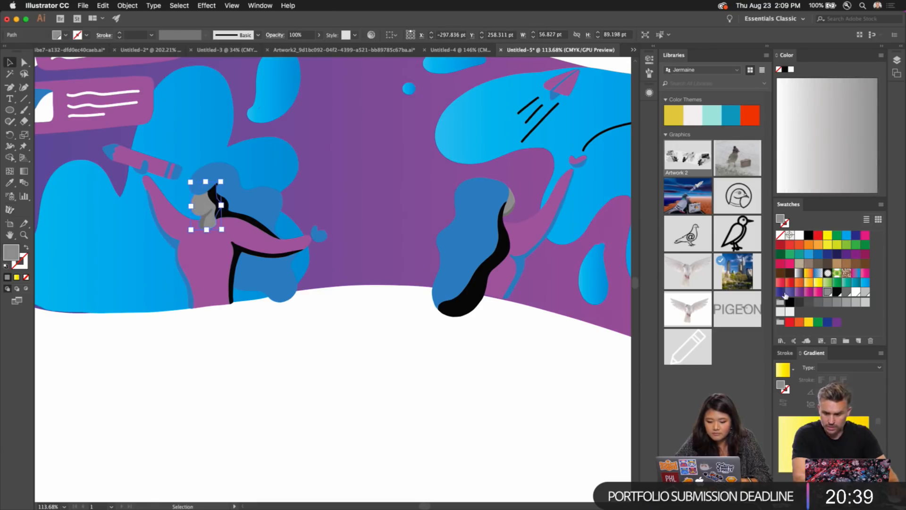
click(810, 282)
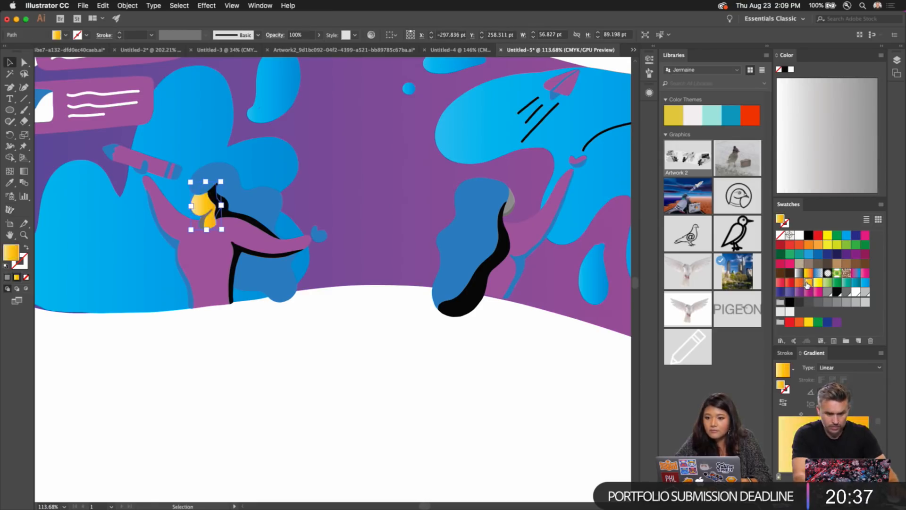
Step: Fill the middle woman's grey face with the same orange-yellow gradient swatch
click(310, 351)
scroll(489, 378, right, 8)
scroll(362, 415, up, 2)
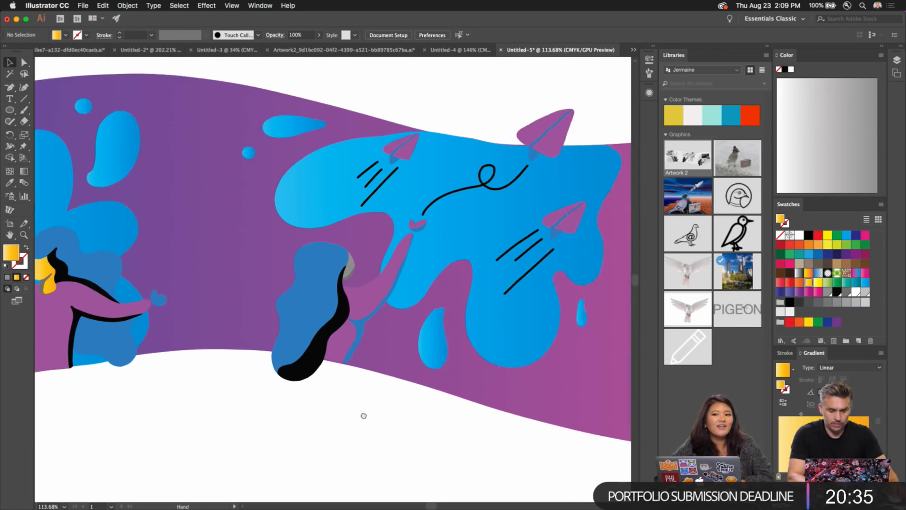
click(329, 251)
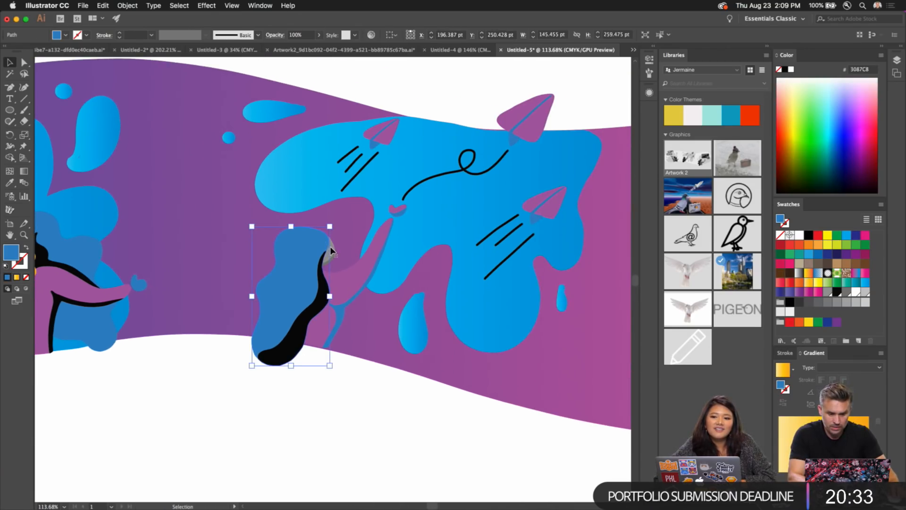
click(333, 254)
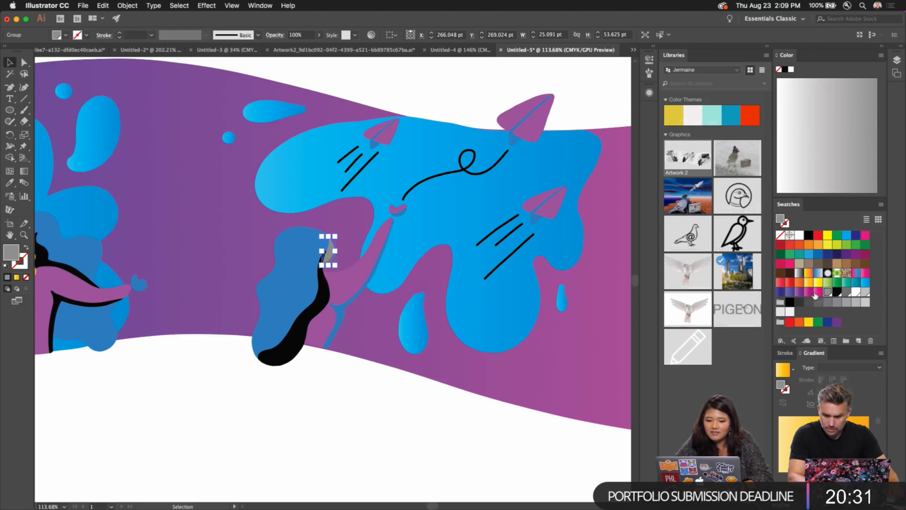
click(809, 283)
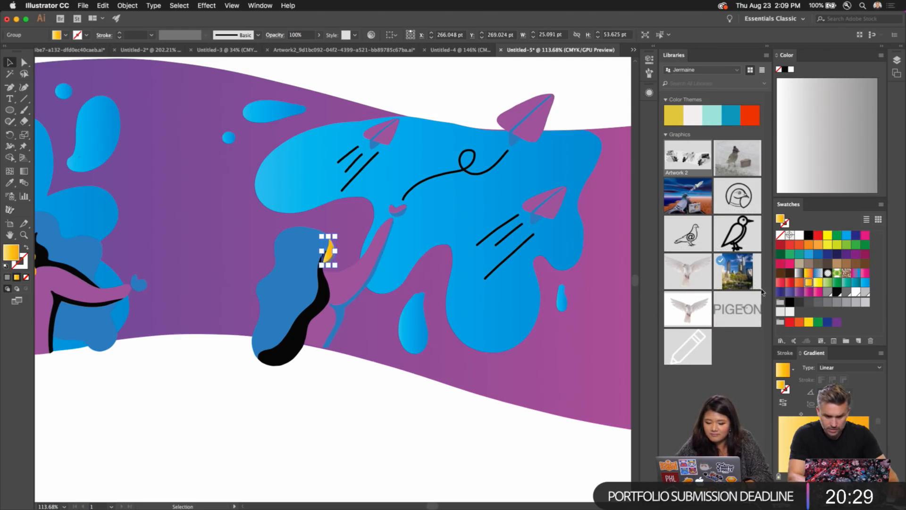
Step: Apply the orange-yellow gradient swatch to the third woman's face and to the grey bar-chart panel
click(347, 432)
drag(502, 369, 1, 374)
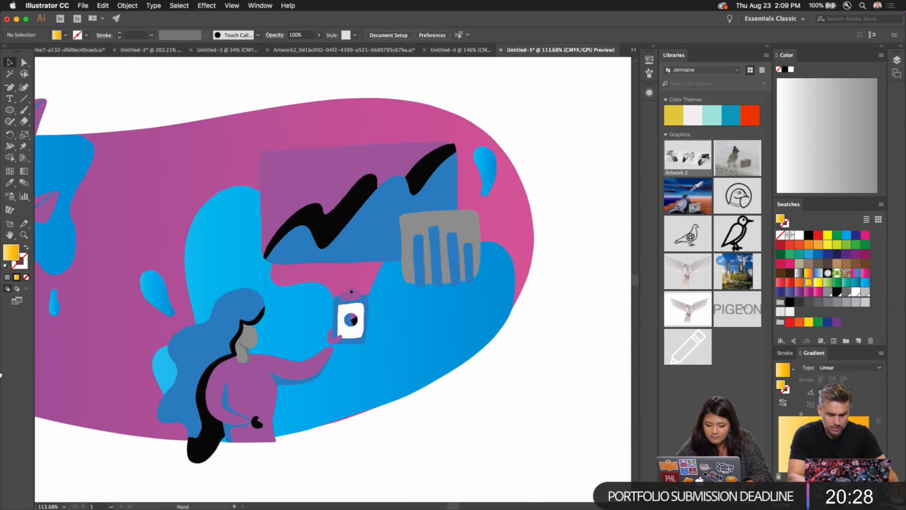
click(249, 337)
click(811, 286)
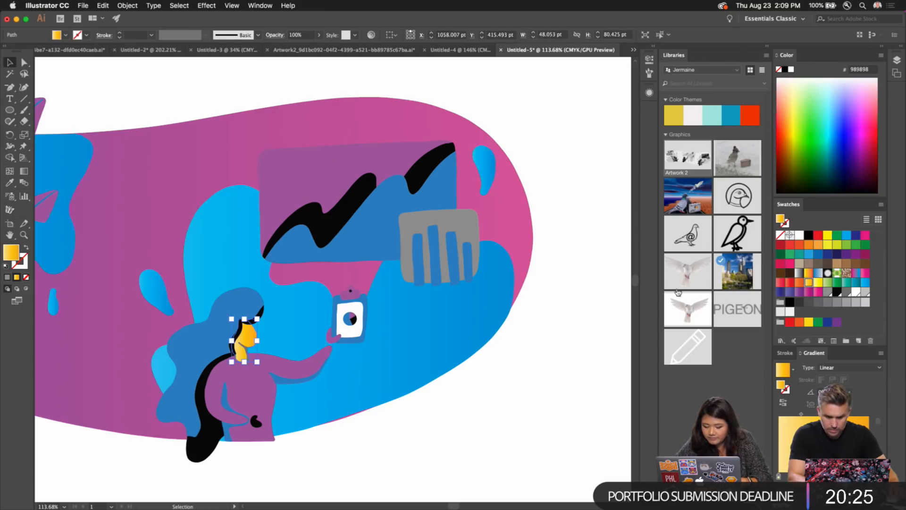
click(441, 230)
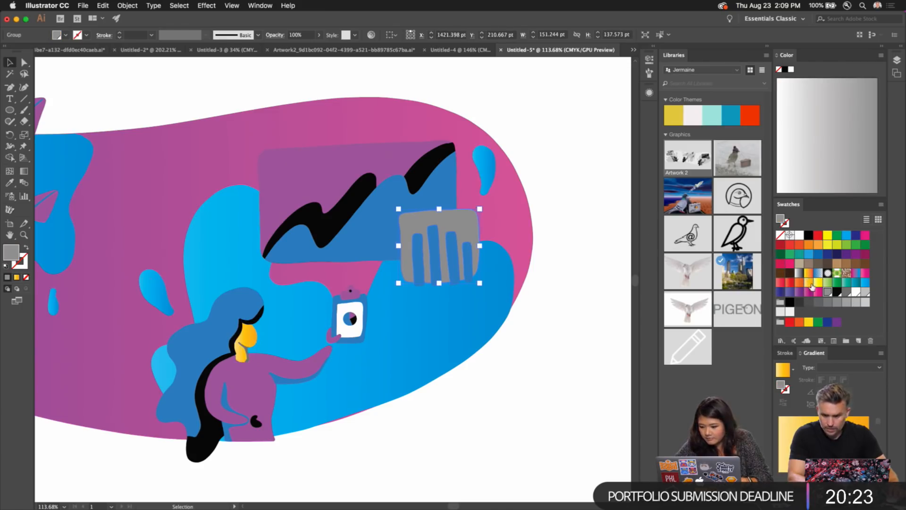
click(811, 285)
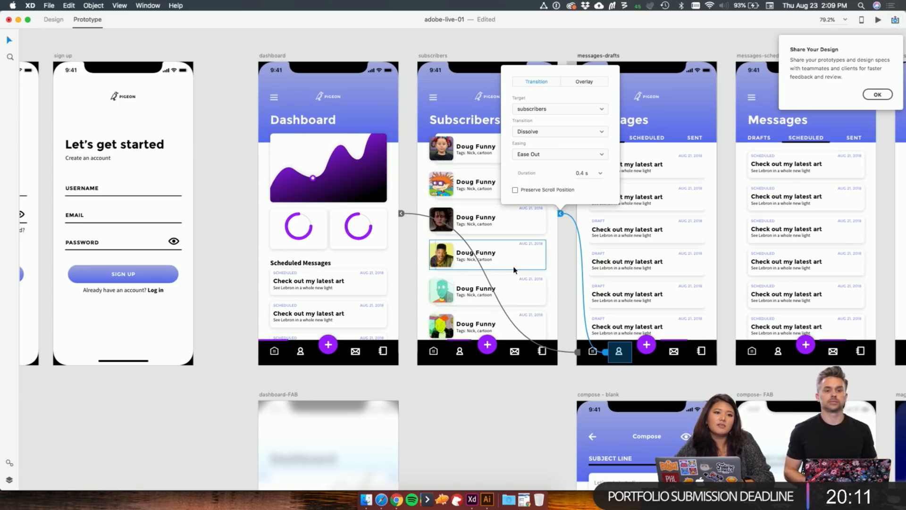
Step: Dismiss the design-sharing tip and link the notebook icon's tap area on messages-drafts to the notes artboard with a Dissolve transition
scroll(614, 258, right, 5)
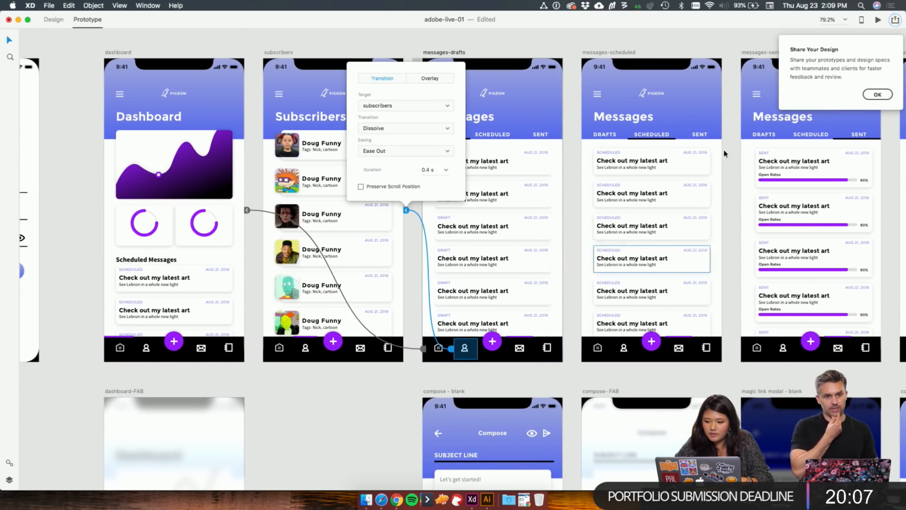
click(876, 94)
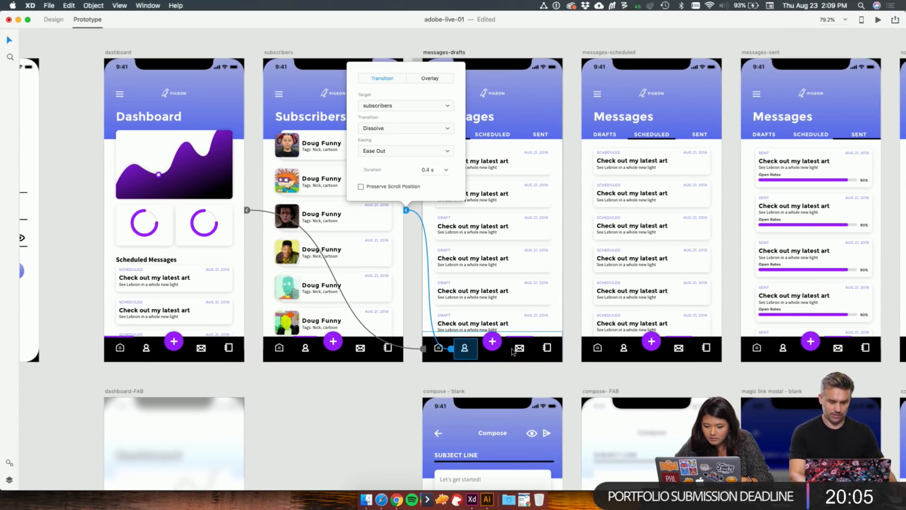
click(530, 354)
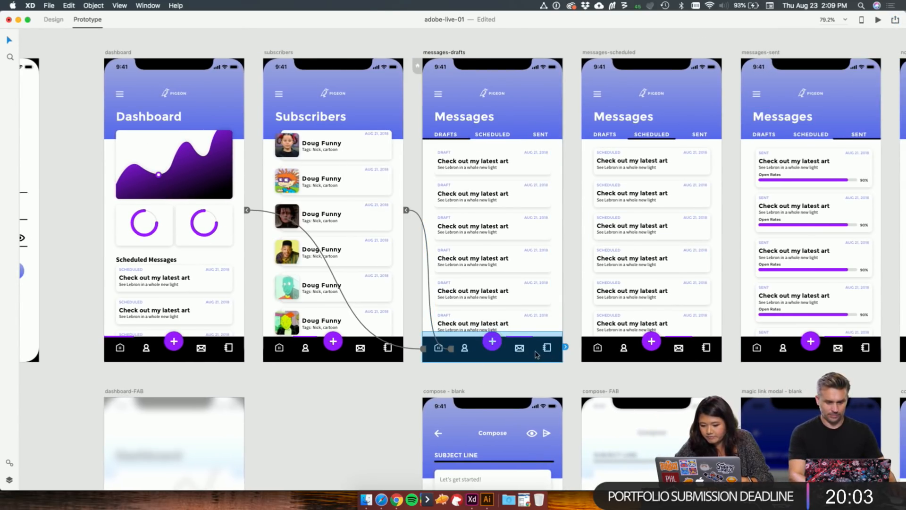
click(535, 354)
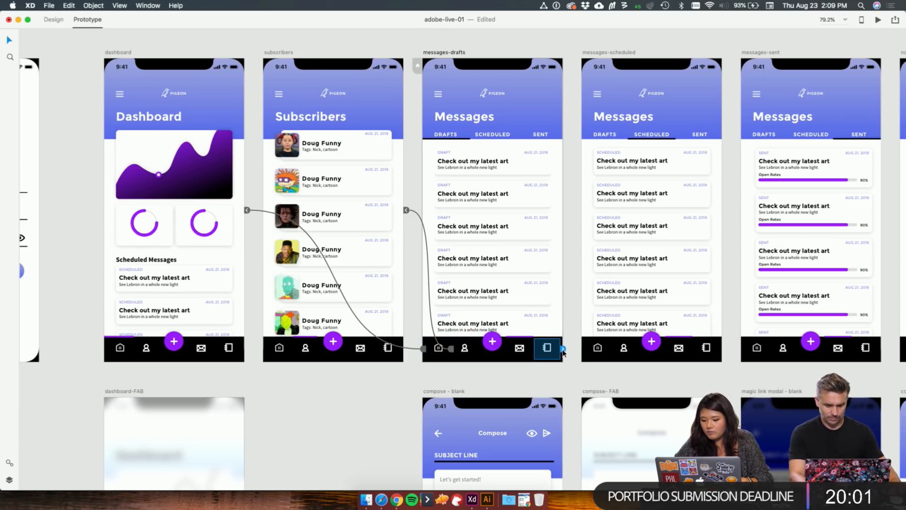
drag(564, 350, 901, 220)
Step: Wire the messages-scheduled navigation tap areas with Dissolve transitions: home to dashboard, person to subscribers, notebook to notes
scroll(634, 315, right, 4)
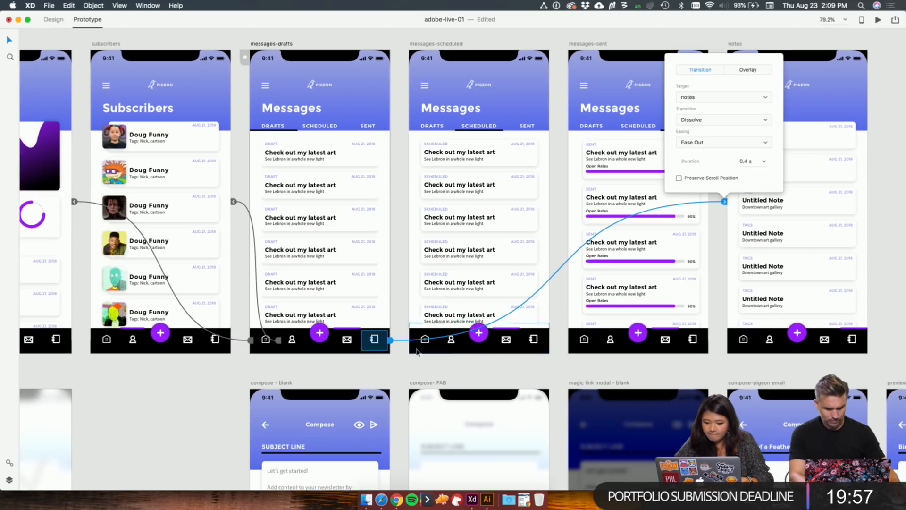
click(433, 351)
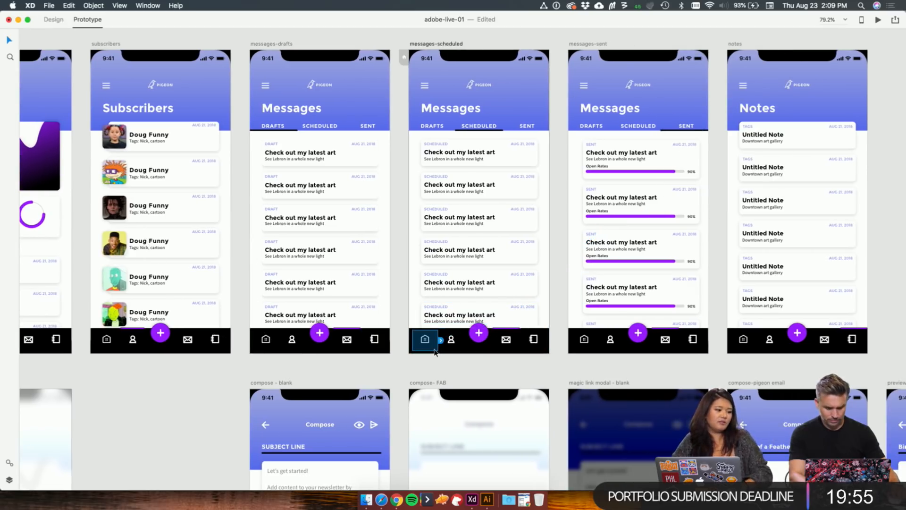
drag(441, 340, 42, 302)
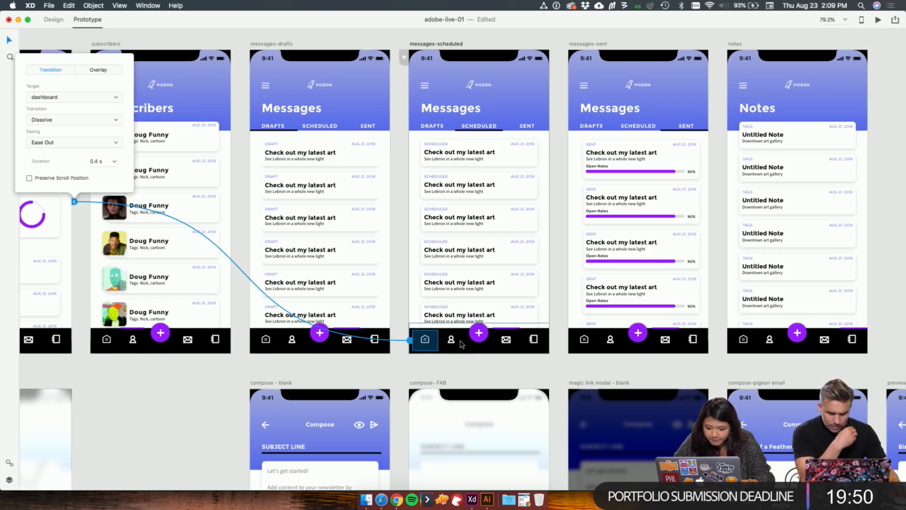
click(452, 340)
drag(464, 340, 160, 264)
click(534, 340)
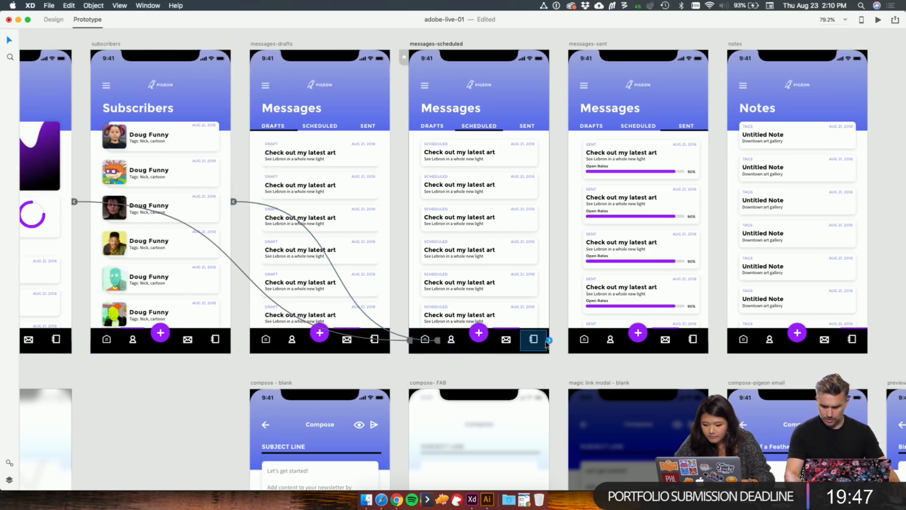
drag(550, 342, 747, 309)
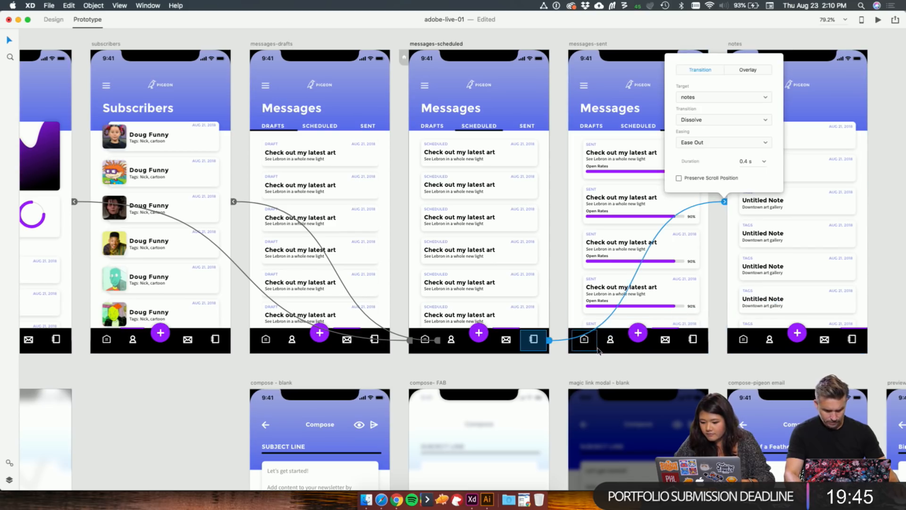
Step: Wire the navigation tap areas on messages-sent, linking home to dashboard and person to subscribers, and drawing a link from the notebook
click(595, 347)
drag(600, 341, 52, 265)
click(619, 346)
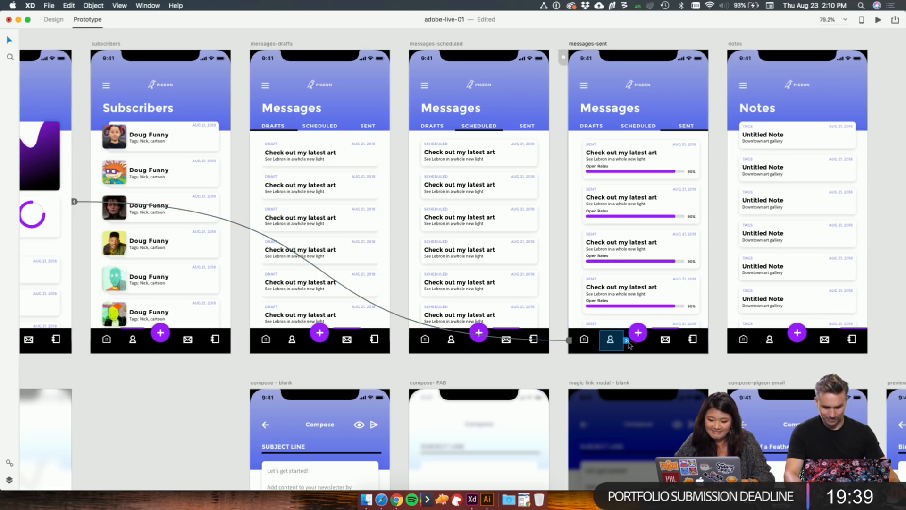
drag(627, 341, 222, 207)
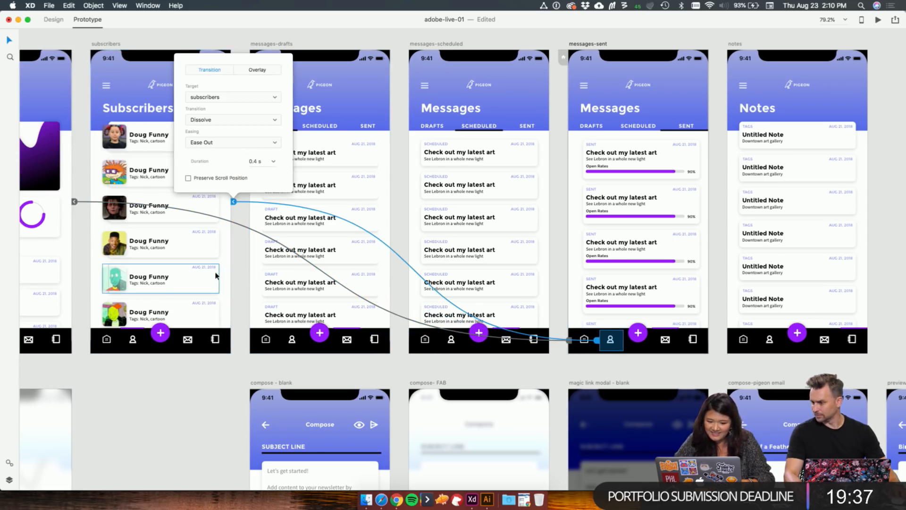
click(690, 342)
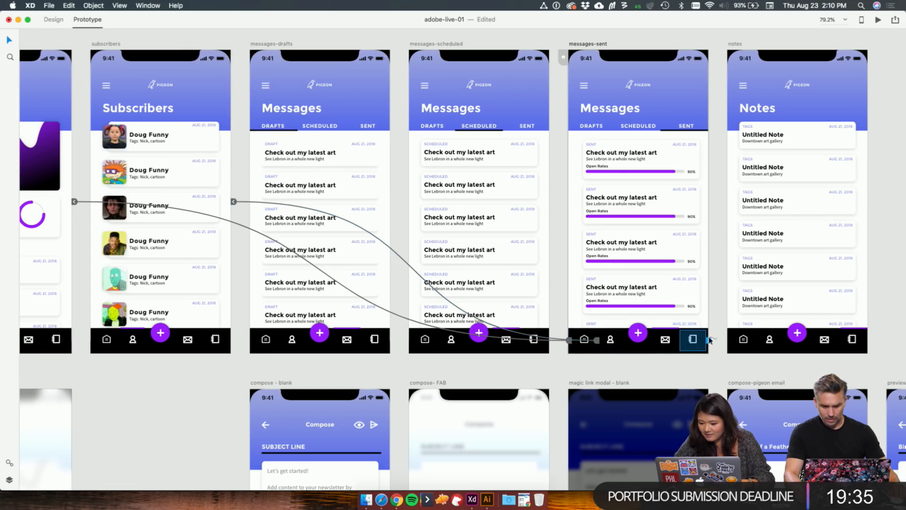
drag(709, 341, 70, 202)
Step: Wire the notes artboard's navigation tap areas with Dissolve transitions: home to dashboard, person to subscribers, envelope to messages-drafts
click(750, 342)
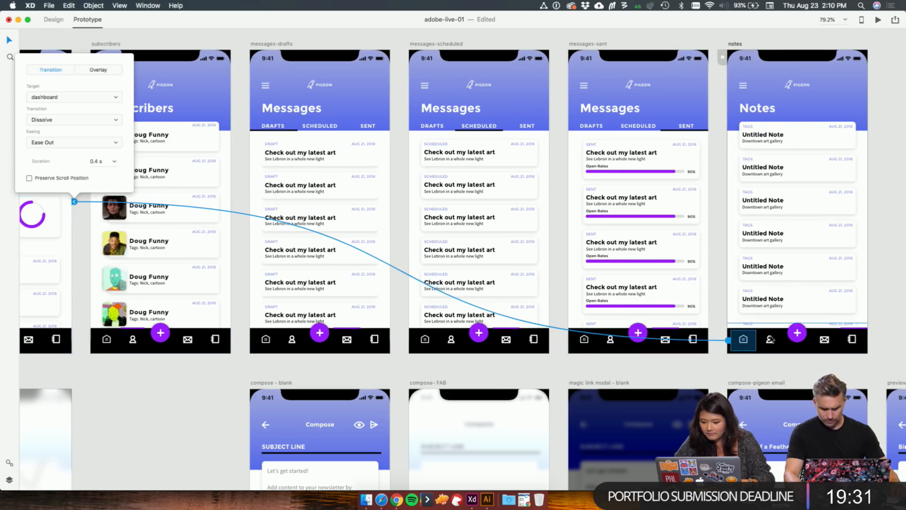
click(782, 343)
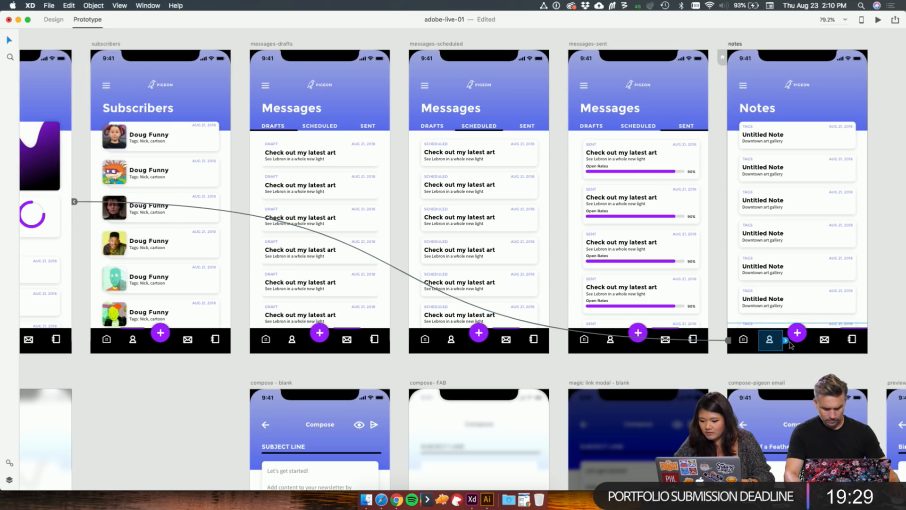
drag(786, 342, 197, 279)
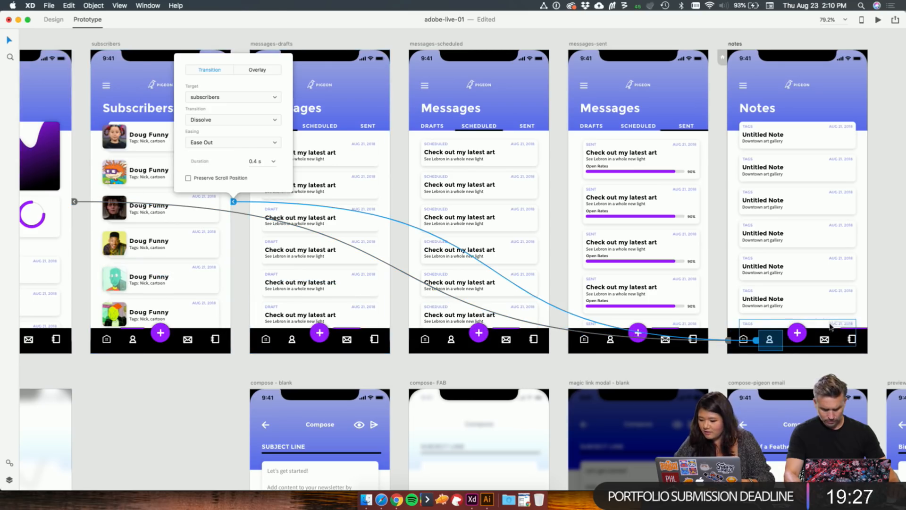
click(838, 341)
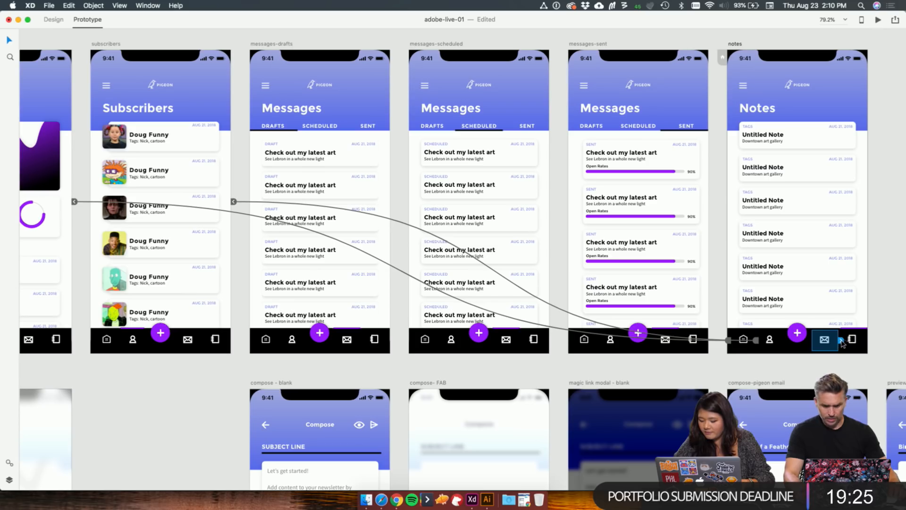
drag(843, 343, 303, 232)
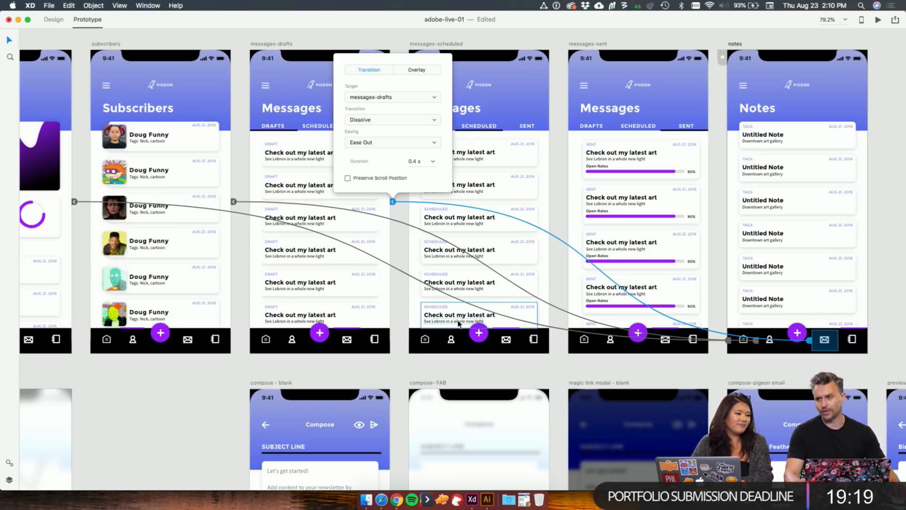
Step: Link the Messages button on the dashboard-FAB artboard to the compose - blank artboard with a Dissolve transition
click(188, 413)
scroll(188, 414, down, 3)
scroll(187, 415, down, 10)
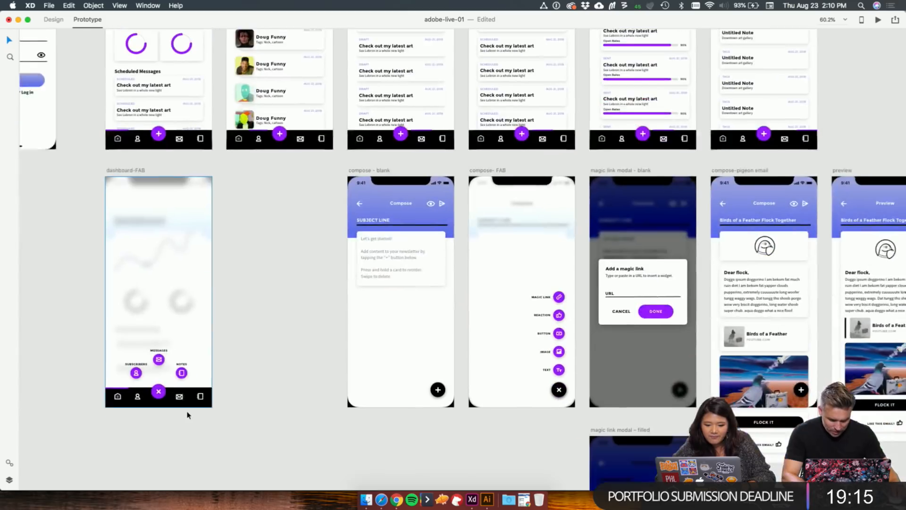
scroll(299, 271, up, 2)
scroll(299, 271, right, 1)
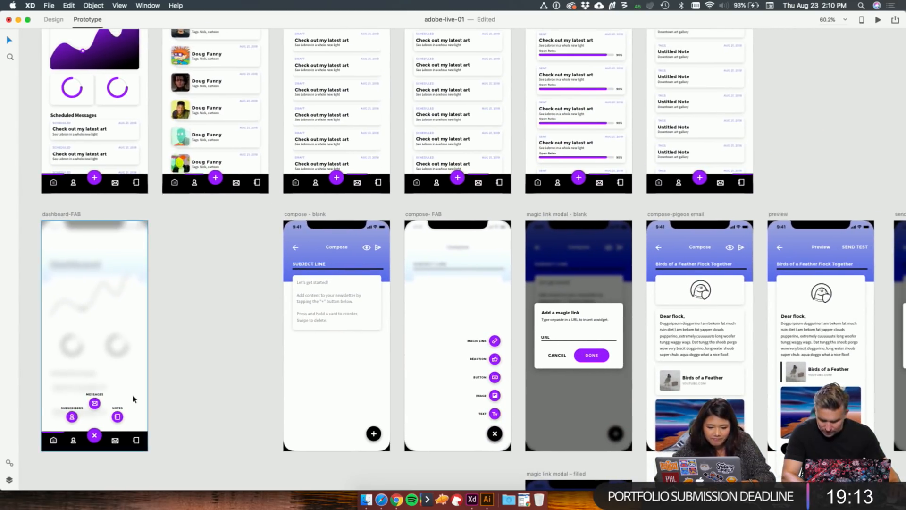
click(96, 404)
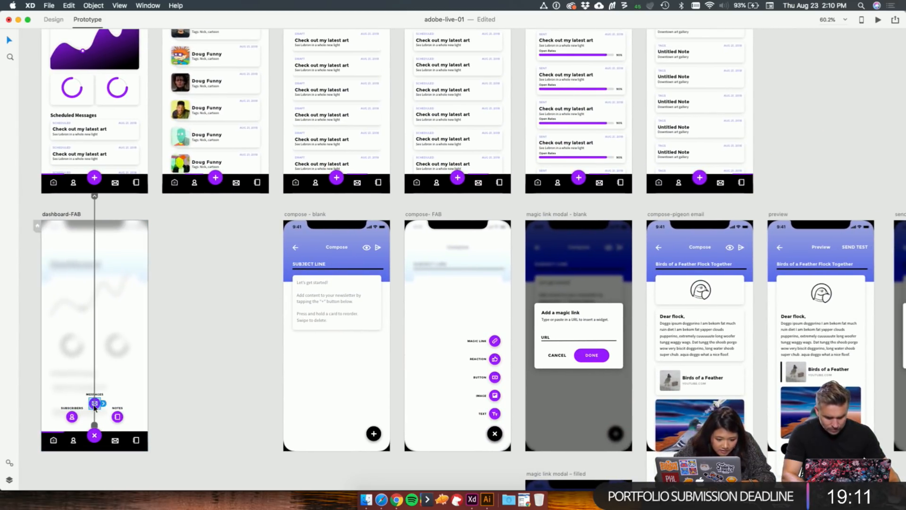
drag(103, 404, 331, 382)
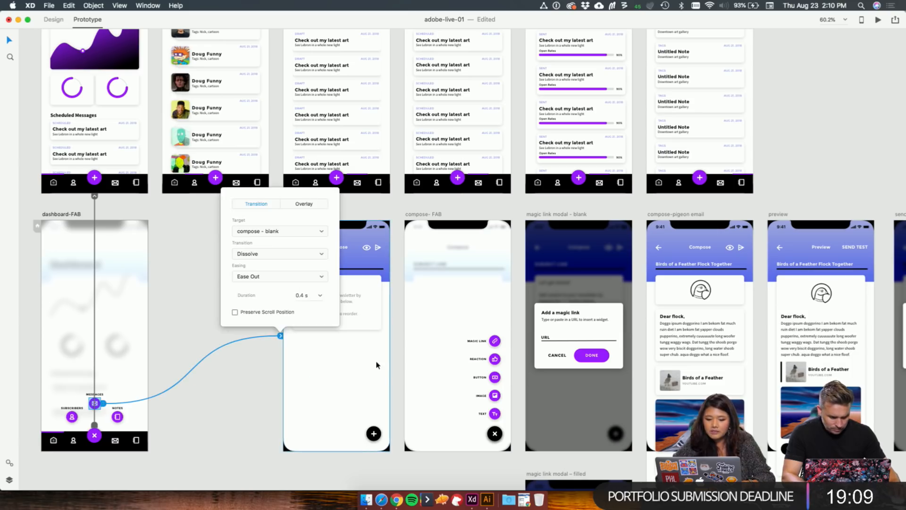
click(342, 403)
Step: In Design mode, draw a 72 by 63 rectangle over the back arrow on compose - blank and remove its fill and border
click(300, 249)
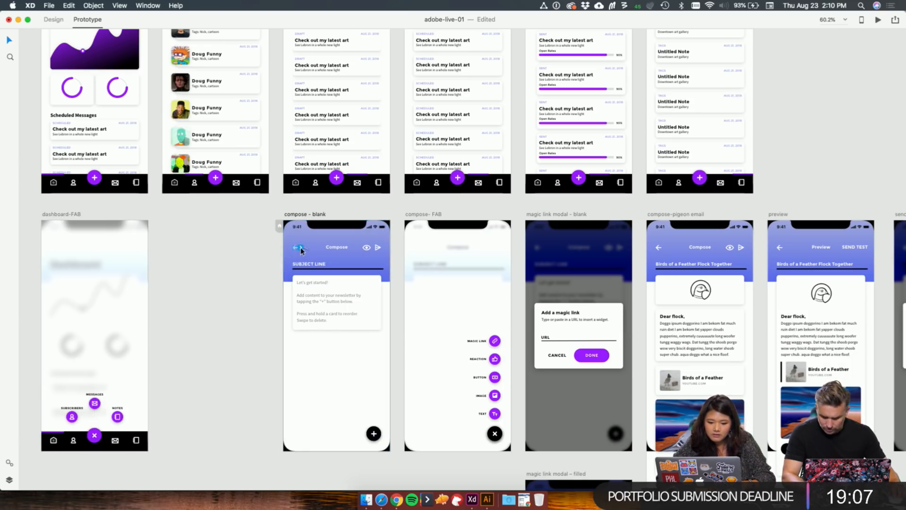
key(super+1)
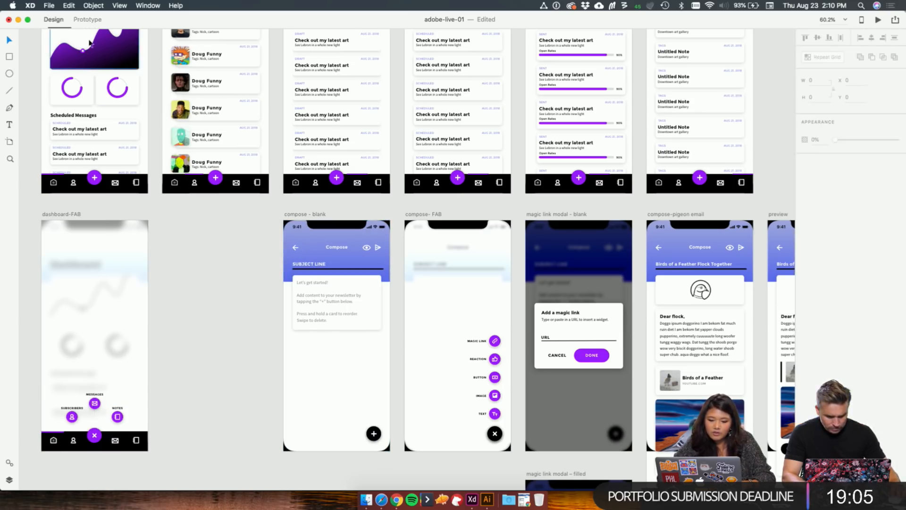
scroll(301, 238, up, 5)
key(r)
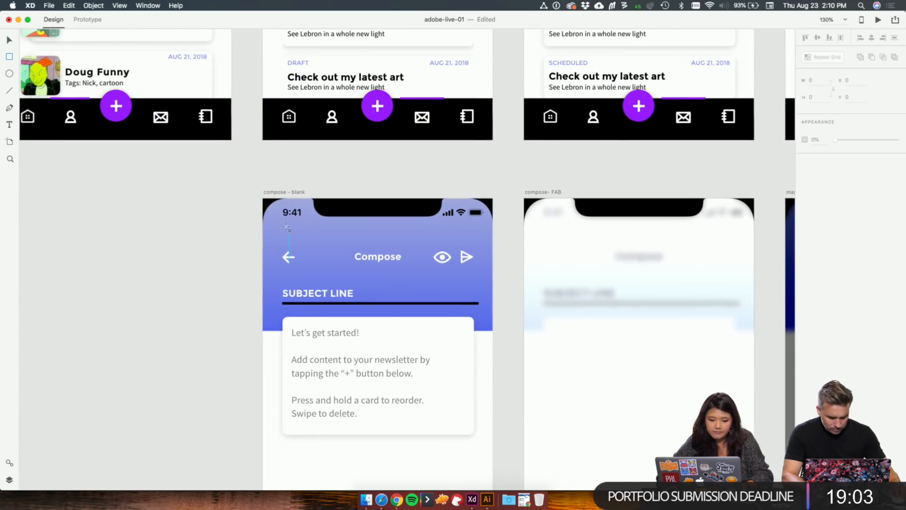
mouse_move(270, 238)
mouse_down()
mouse_move(298, 273)
mouse_move(315, 276)
mouse_up()
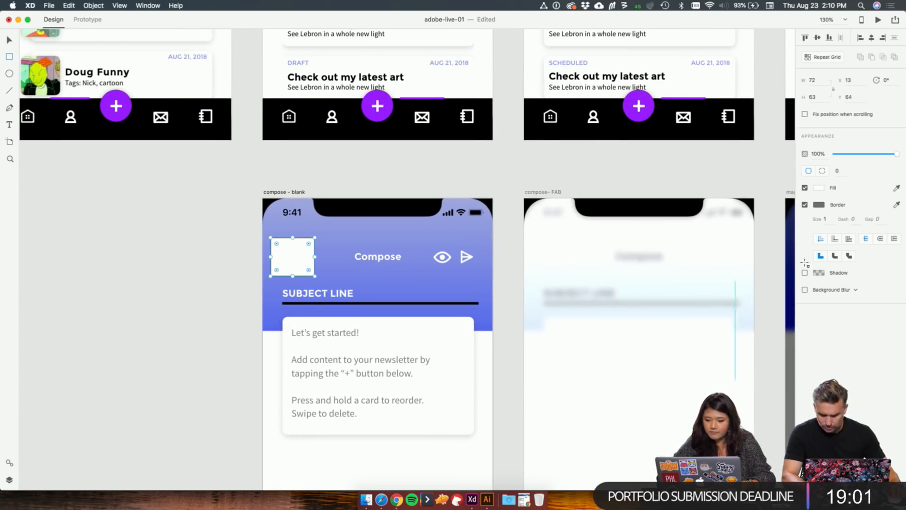
click(804, 187)
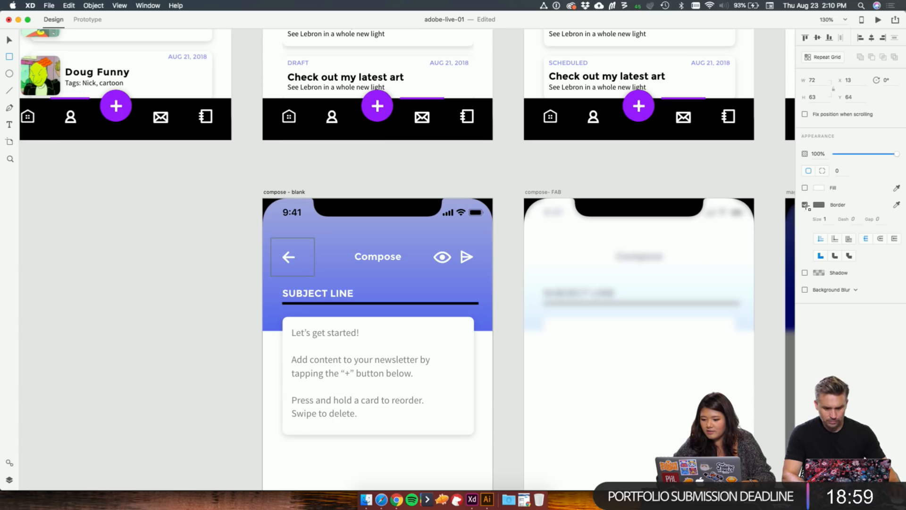
click(805, 205)
key(v)
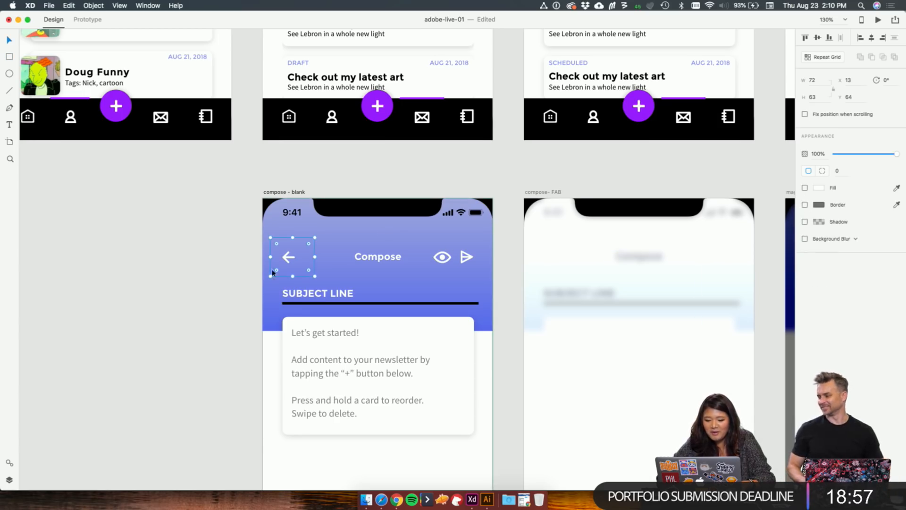
Step: In Prototype mode, link the back arrow's invisible tap area on compose - blank to the dashboard artboard with a Dissolve transition
click(88, 20)
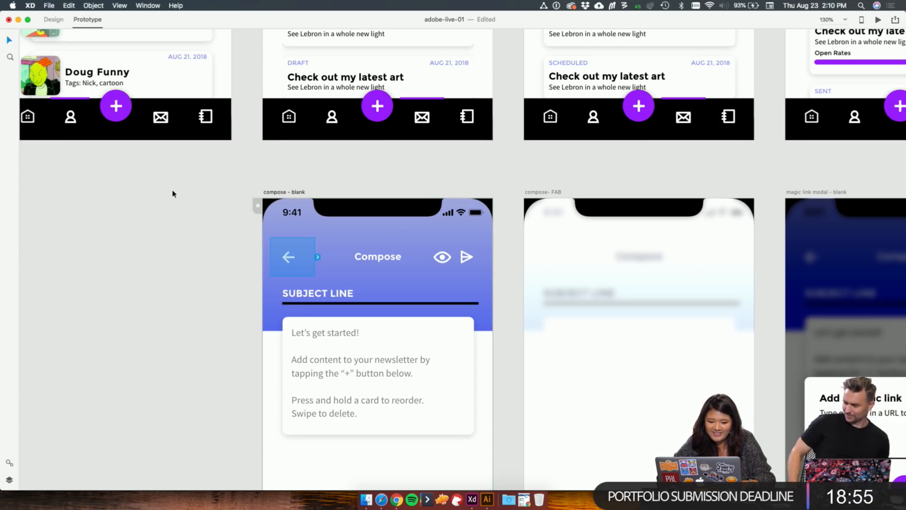
scroll(173, 193, down, 5)
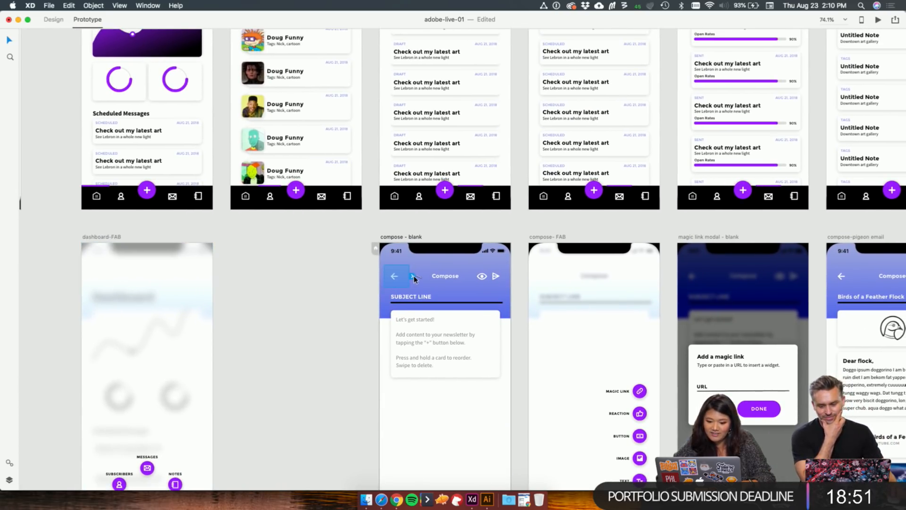
drag(413, 276, 184, 142)
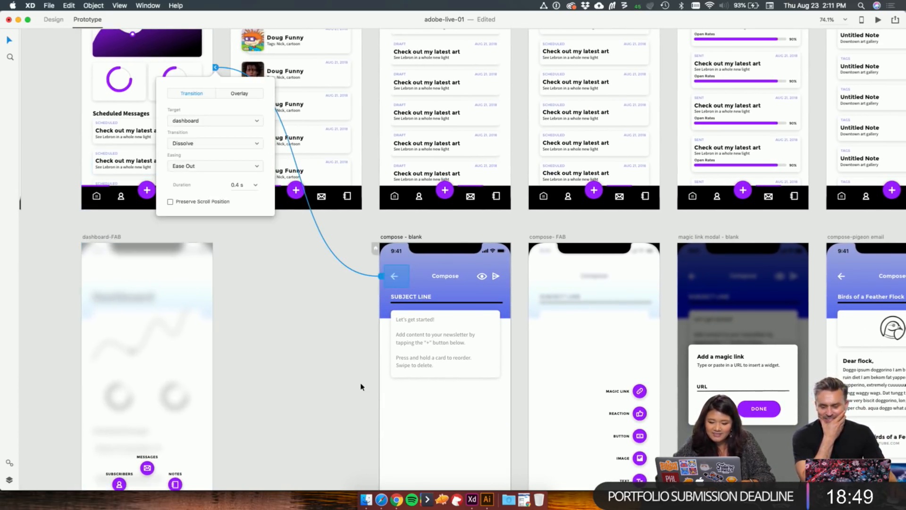
click(361, 387)
Step: Link the plus button on the compose - blank artboard to compose- FAB with a Dissolve transition
scroll(360, 384, right, 5)
scroll(401, 333, right, 1)
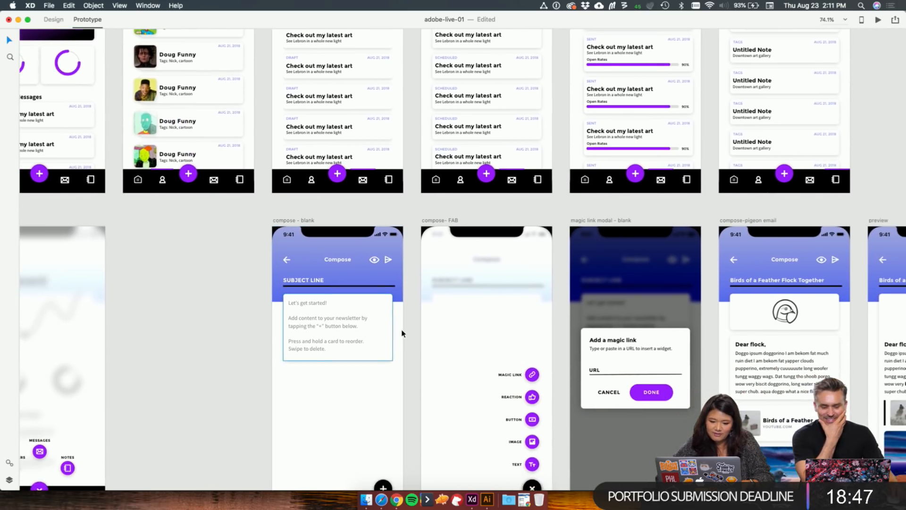
scroll(381, 285, up, 5)
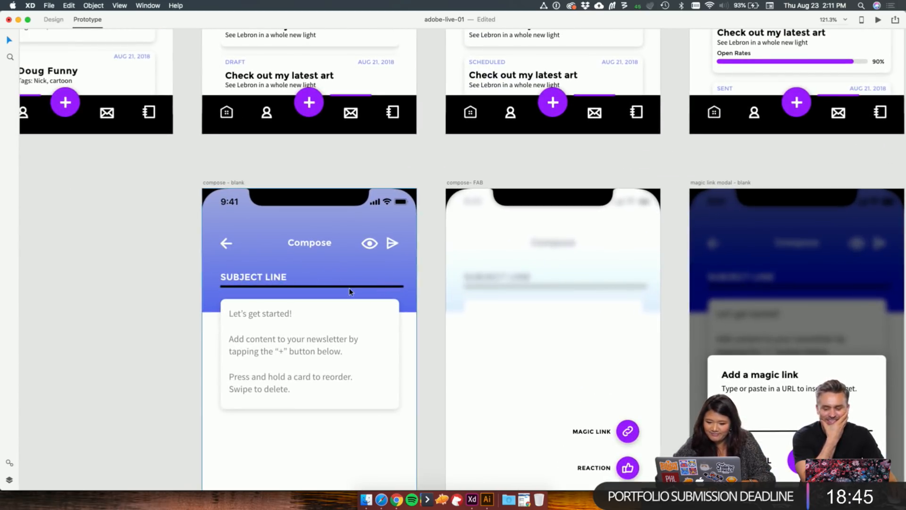
scroll(350, 292, down, 5)
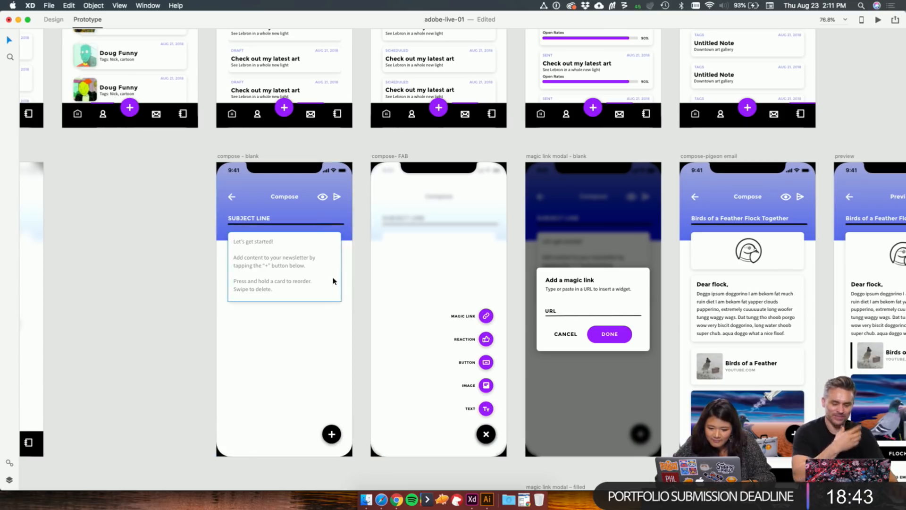
click(333, 281)
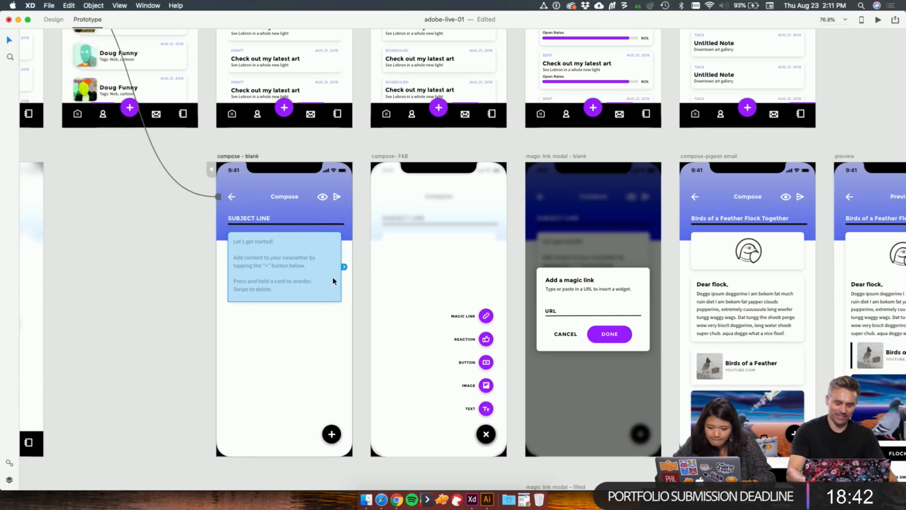
click(336, 434)
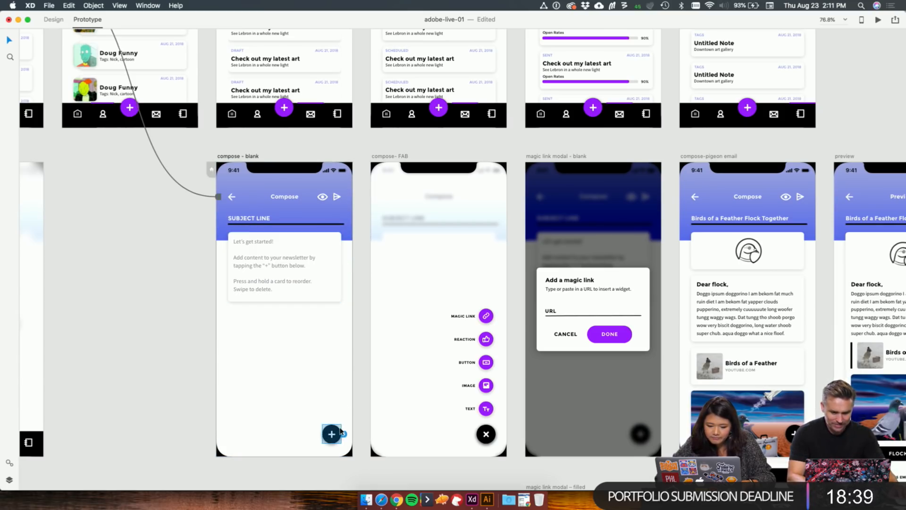
drag(347, 438, 449, 398)
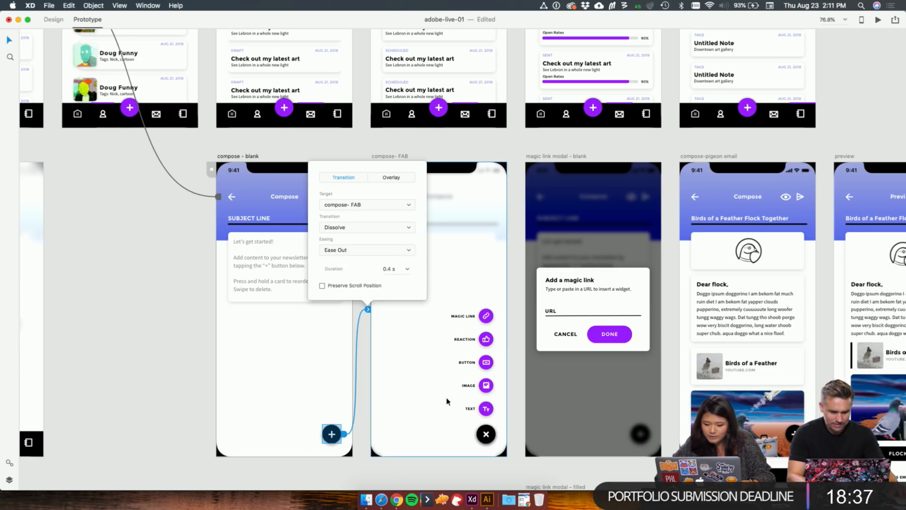
Step: Link the Magic Link button on compose- FAB to the magic link modal - blank artboard with a Dissolve transition
scroll(449, 399, right, 5)
click(397, 307)
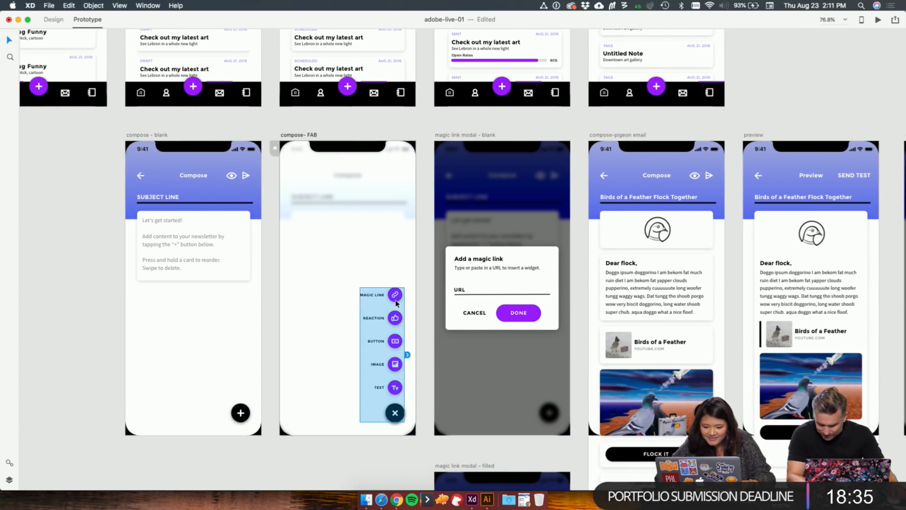
drag(406, 296, 503, 305)
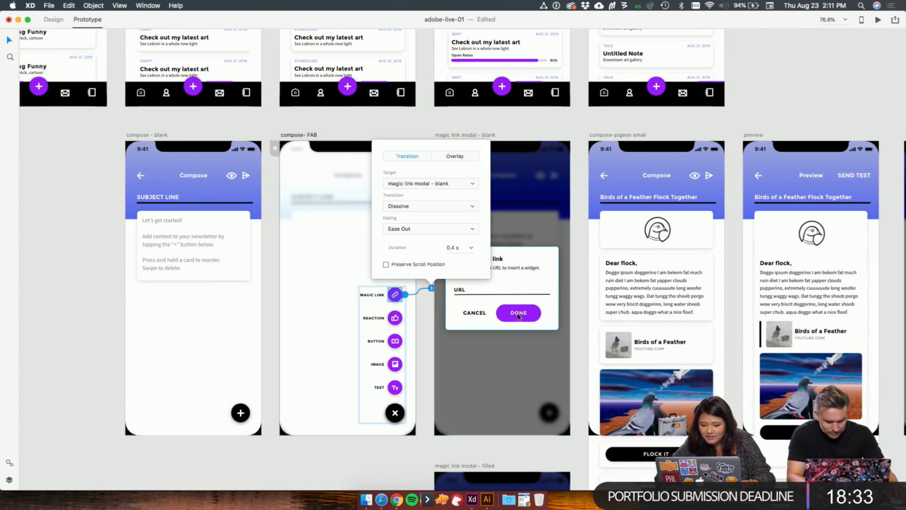
Step: In Design mode, duplicate the magic link modal - blank artboard into the empty canvas below compose - blank
scroll(519, 307, down, 3)
click(462, 291)
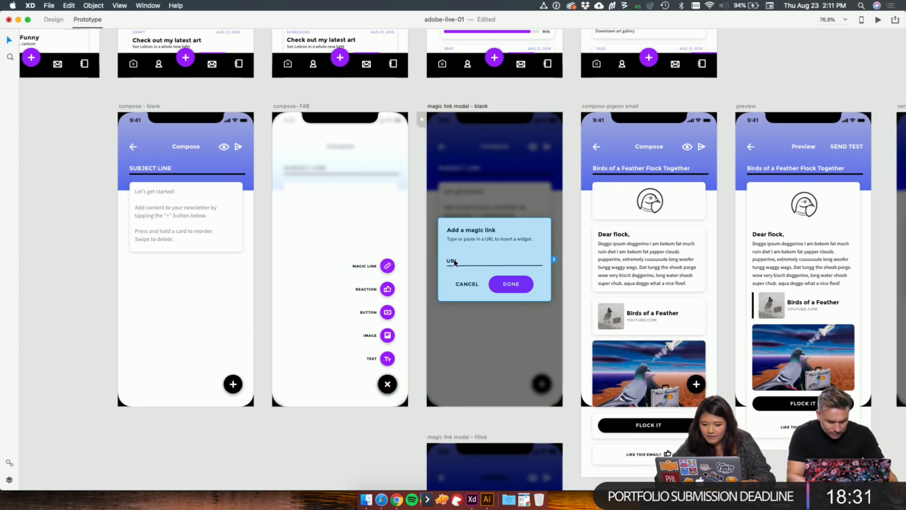
scroll(458, 263, down, 3)
scroll(457, 262, right, 2)
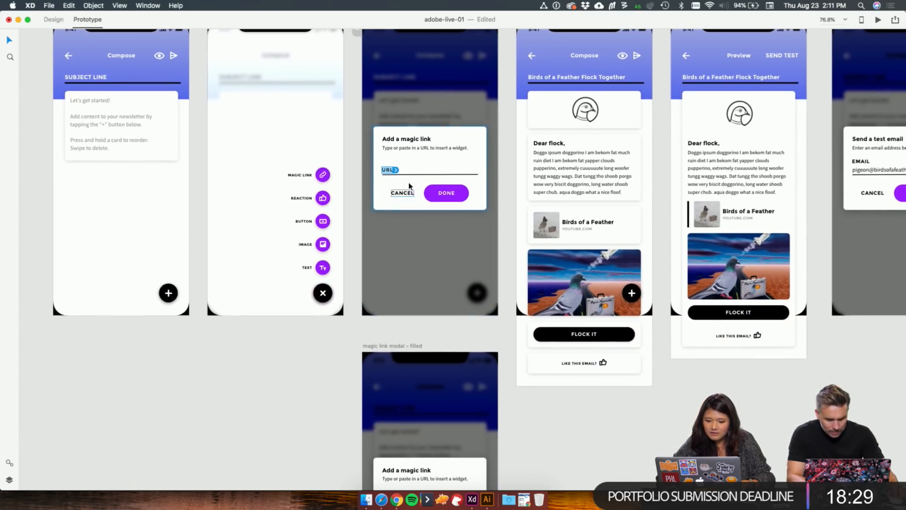
click(54, 20)
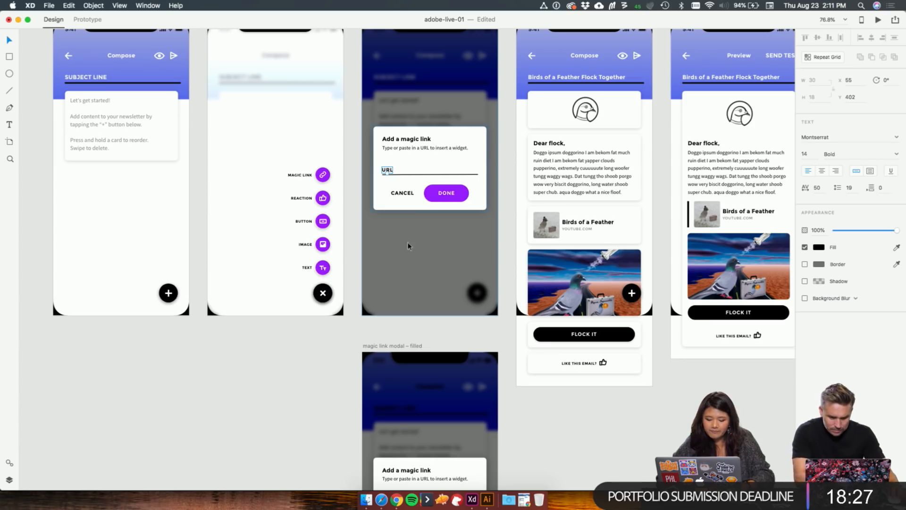
click(382, 256)
scroll(381, 256, up, 2)
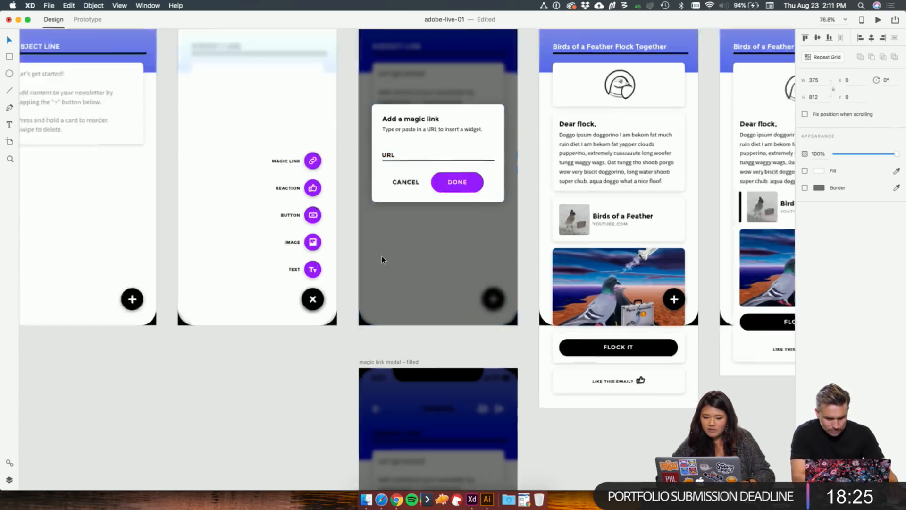
scroll(382, 257, up, 3)
scroll(382, 256, right, 4)
scroll(382, 257, up, 2)
scroll(276, 286, down, 3)
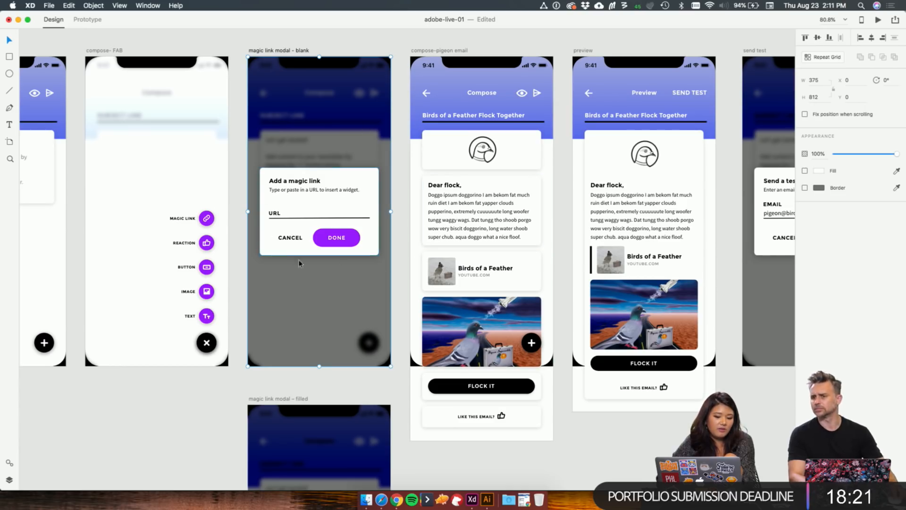
scroll(364, 221, left, 4)
scroll(364, 221, down, 1)
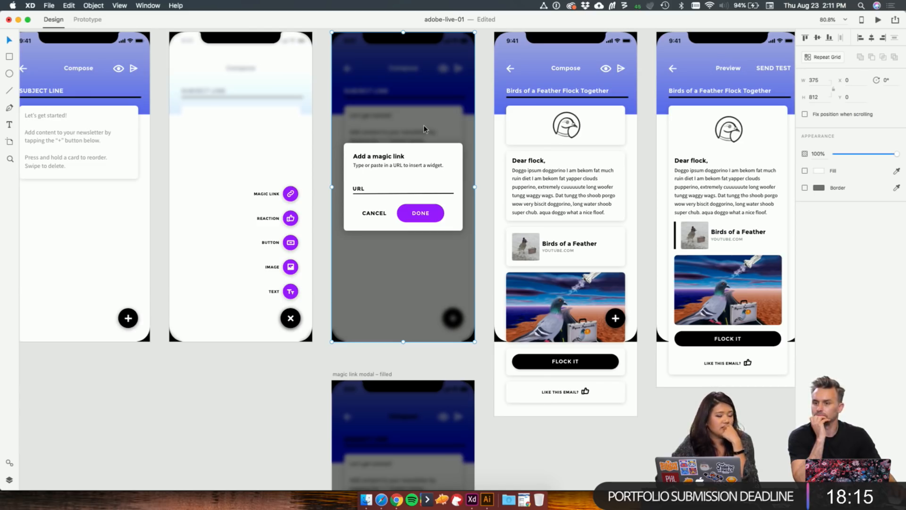
scroll(427, 130, left, 2)
scroll(427, 130, up, 1)
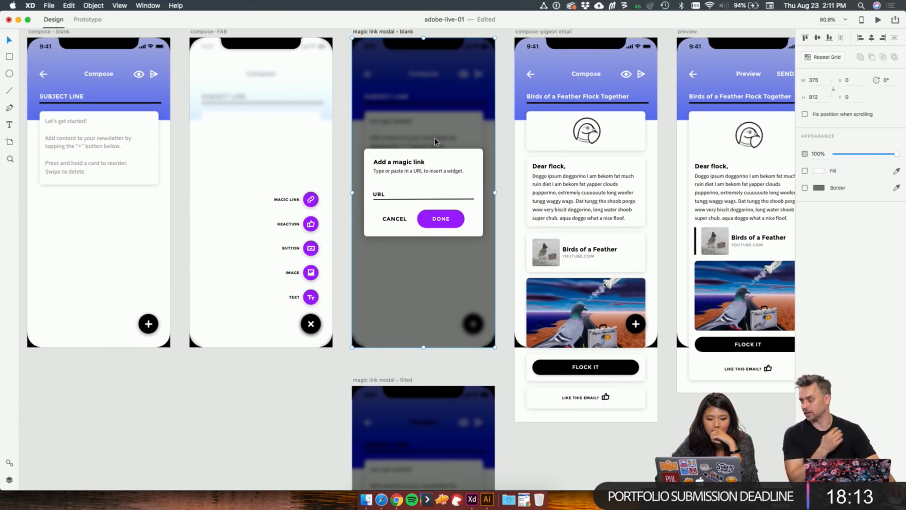
scroll(434, 138, left, 2)
scroll(473, 205, down, 3)
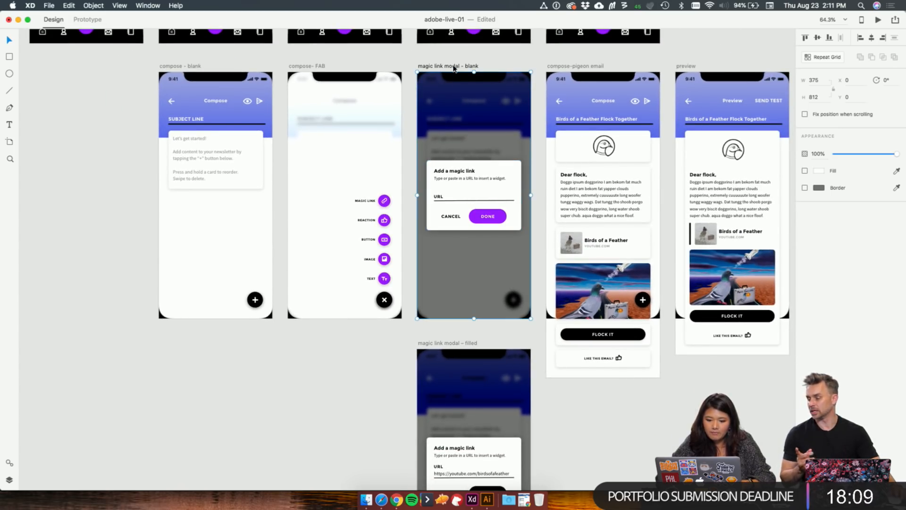
drag(453, 67, 172, 428)
click(491, 184)
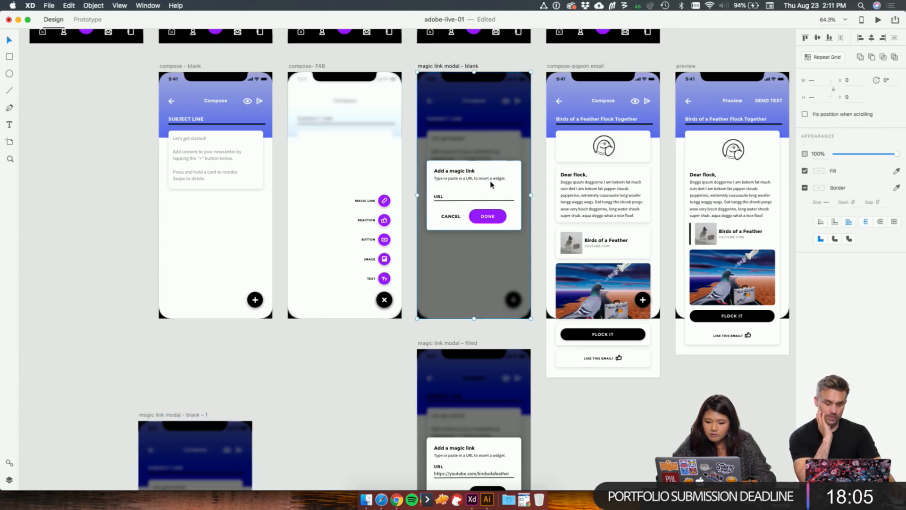
key(Delete)
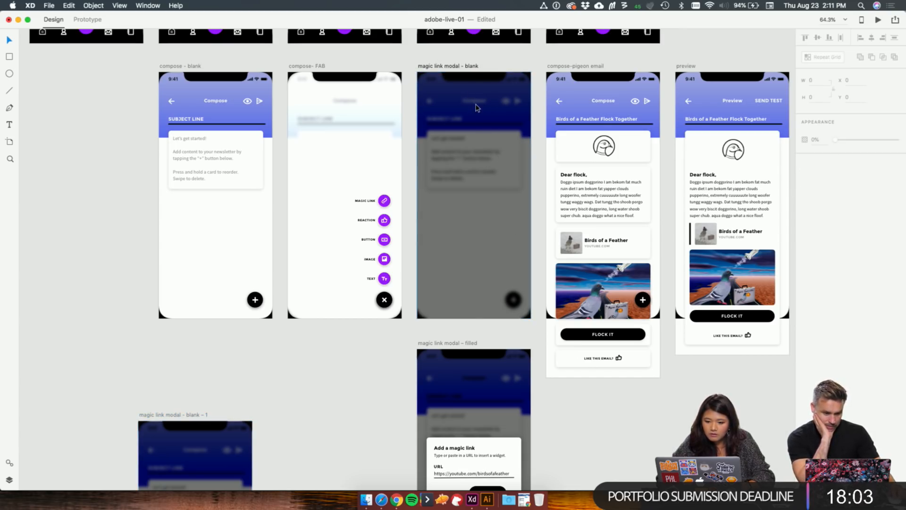
click(477, 107)
key(ctrl+z)
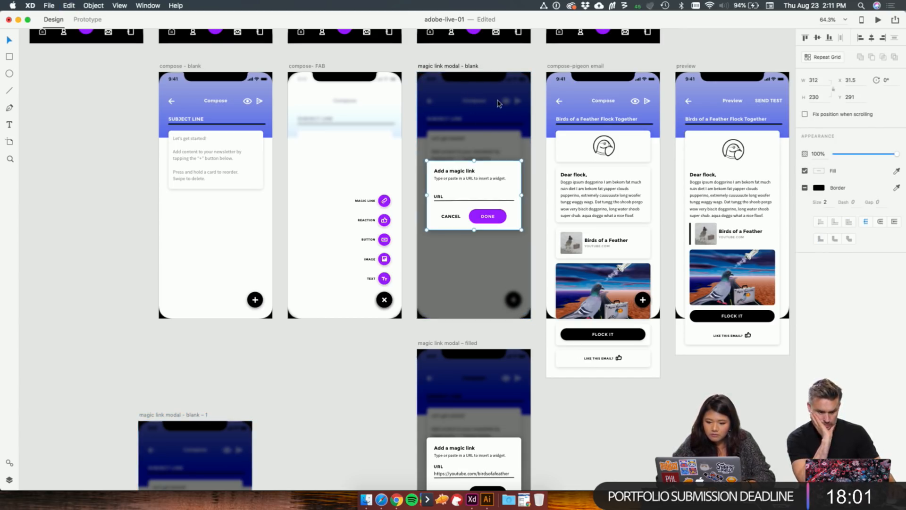
Step: Move the modal card and iPhone frame from magic link modal - blank onto the pasteboard and delete that original artboard
key(super+a)
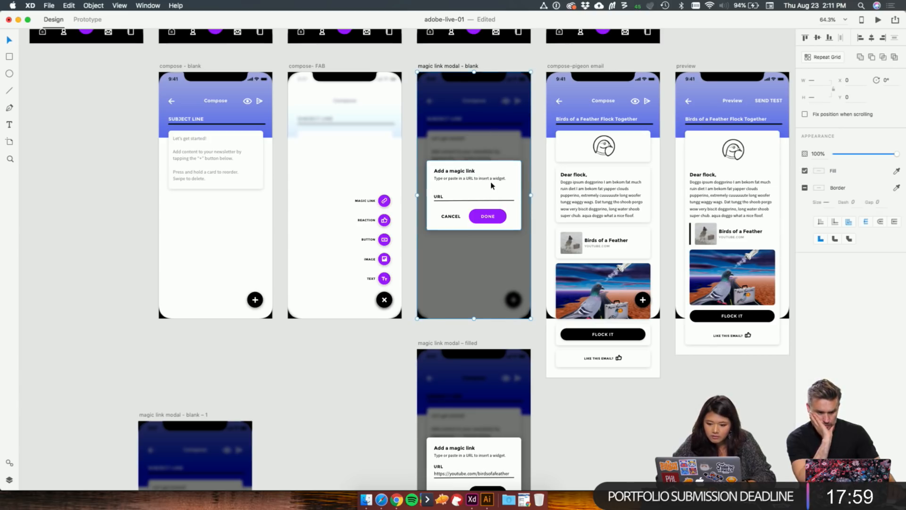
key(Delete)
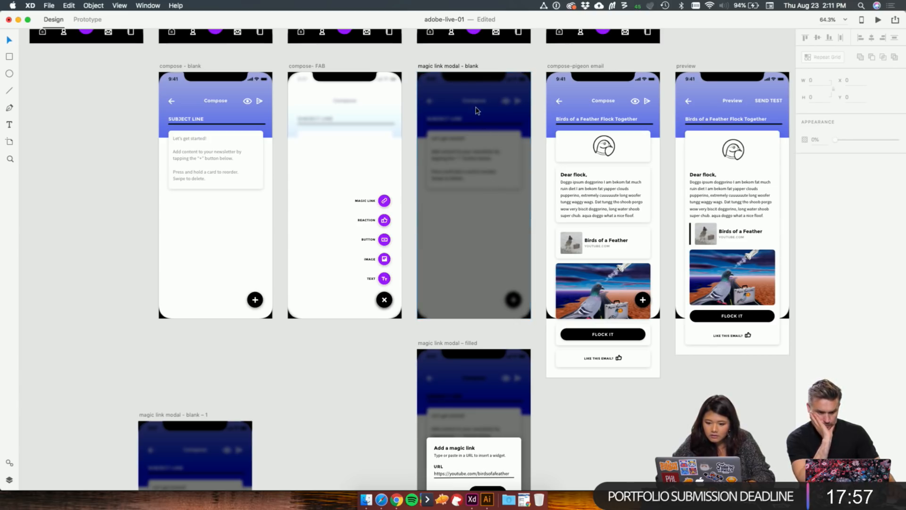
click(467, 75)
key(Delete)
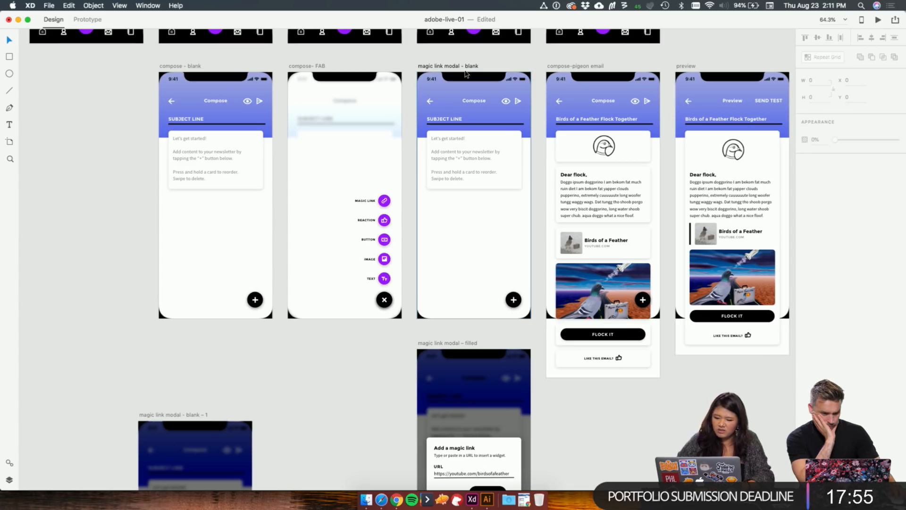
click(457, 67)
key(Delete)
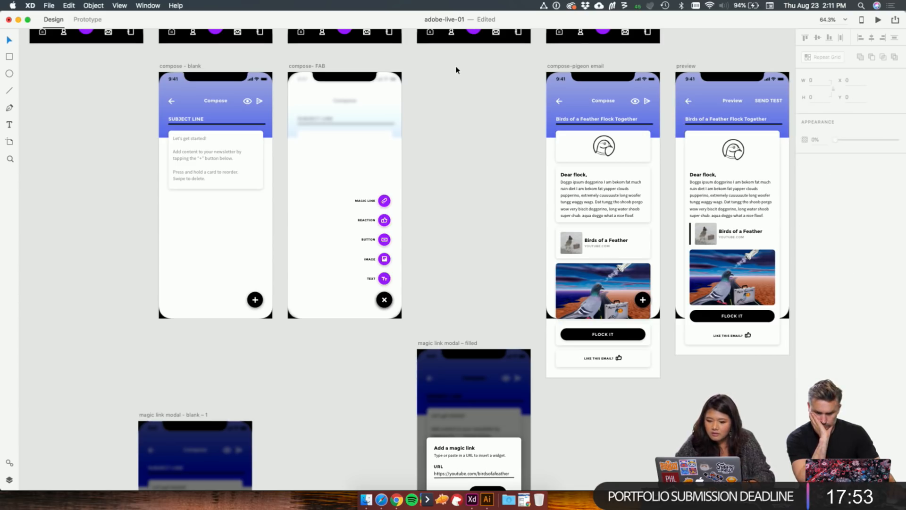
key(super+z)
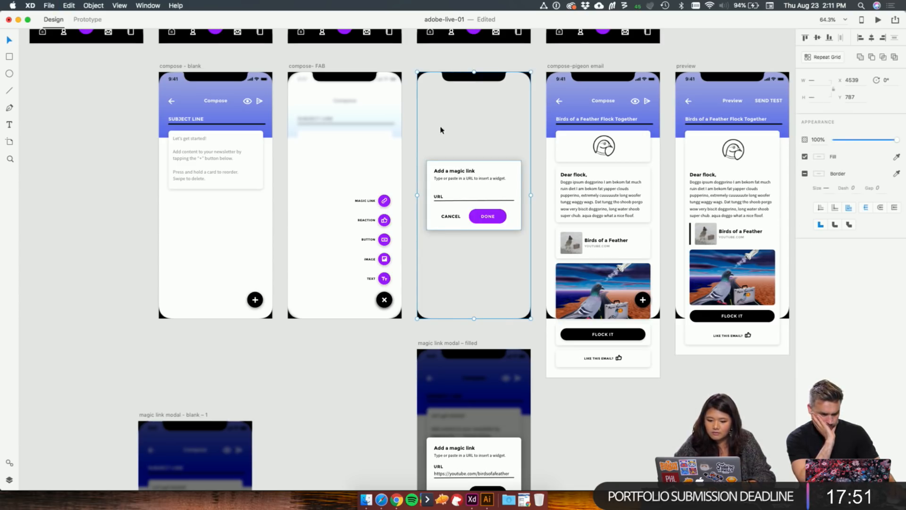
Step: Copy the background blur rectangle from the duplicated modal artboard over the pasteboard modal and align it at X 4539, Y 786
click(9, 480)
scroll(340, 343, down, 3)
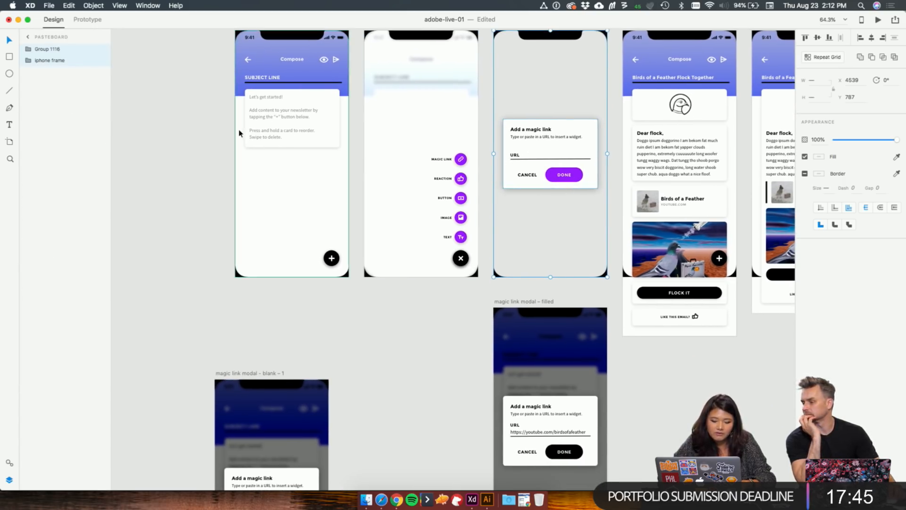
click(272, 418)
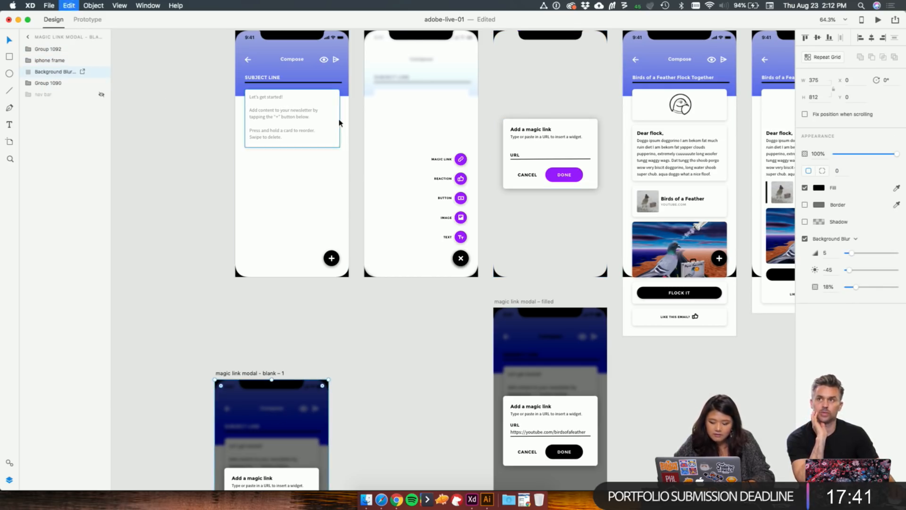
click(529, 251)
click(299, 427)
drag(300, 426, 563, 80)
key(super+equal)
scroll(583, 144, up, 5)
scroll(582, 143, right, 5)
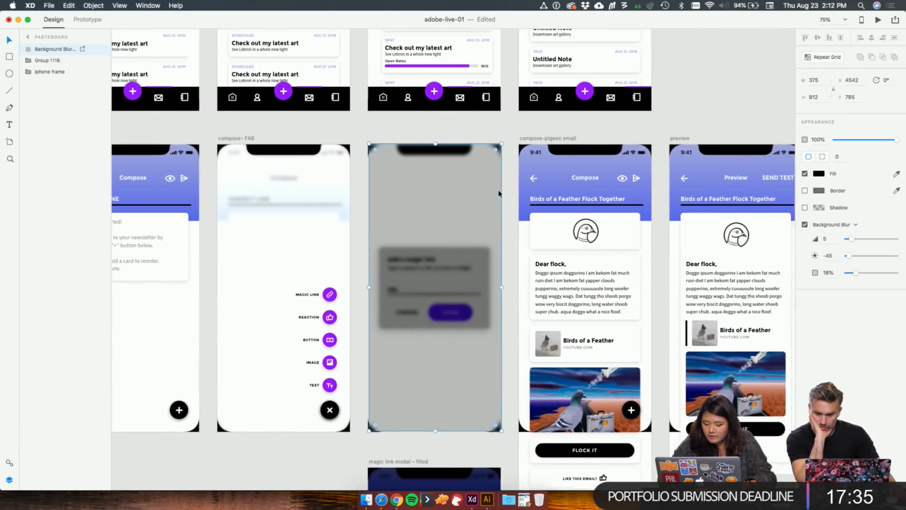
key(Left)
key(Left)
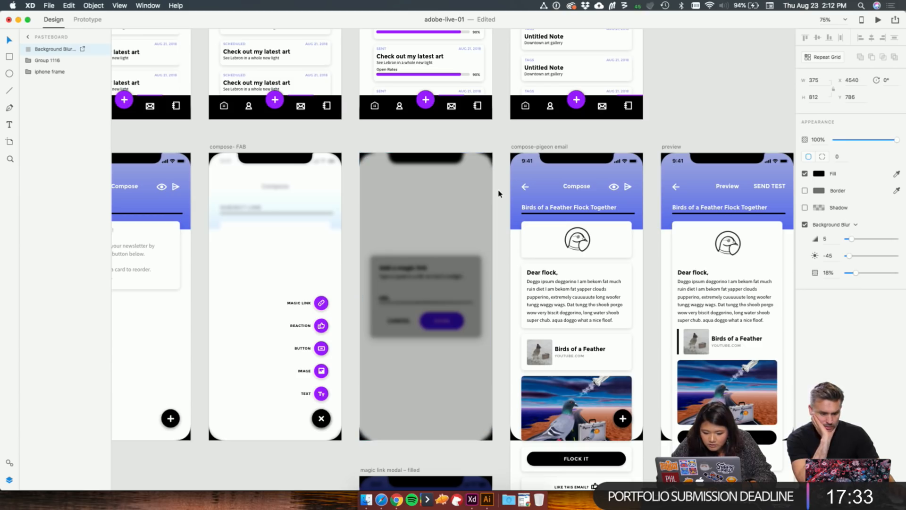
Step: Remove the iPhone frame from the pasteboard modal and place the background blur rectangle behind the modal card
key(Delete)
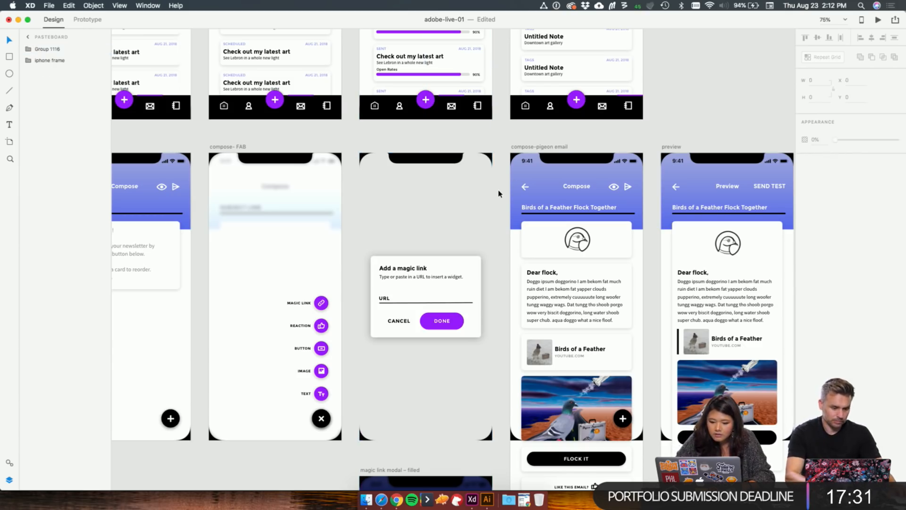
click(478, 158)
key(Delete)
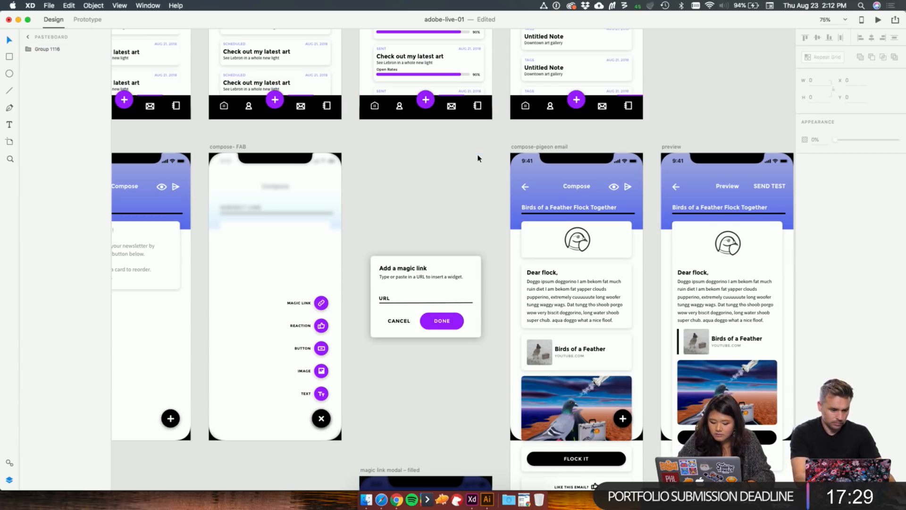
key(super+z)
key(super+bracketleft)
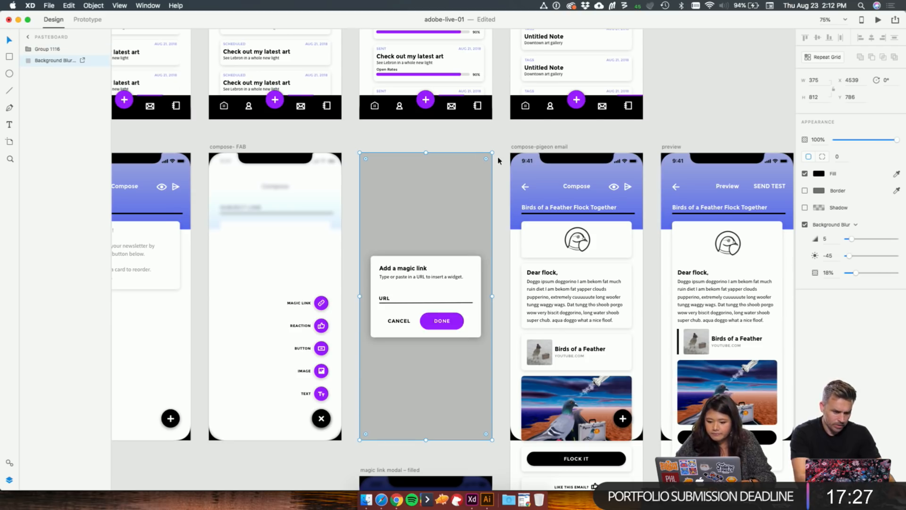
click(498, 160)
Step: Recolor the black DONE button on the magic link modal – filled artboard with the purple sampled from the pasteboard modal's DONE button
scroll(496, 161, down, 3)
scroll(496, 161, left, 2)
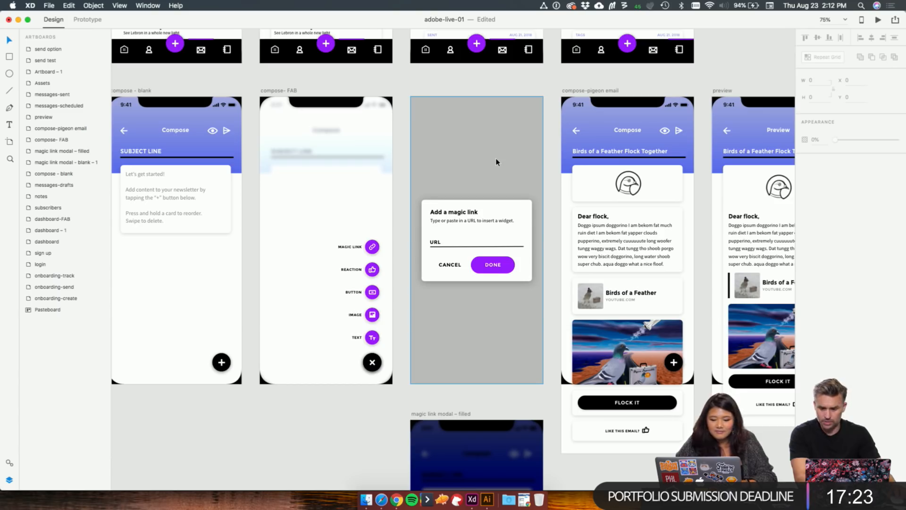
scroll(496, 162, down, 8)
scroll(398, 275, down, 3)
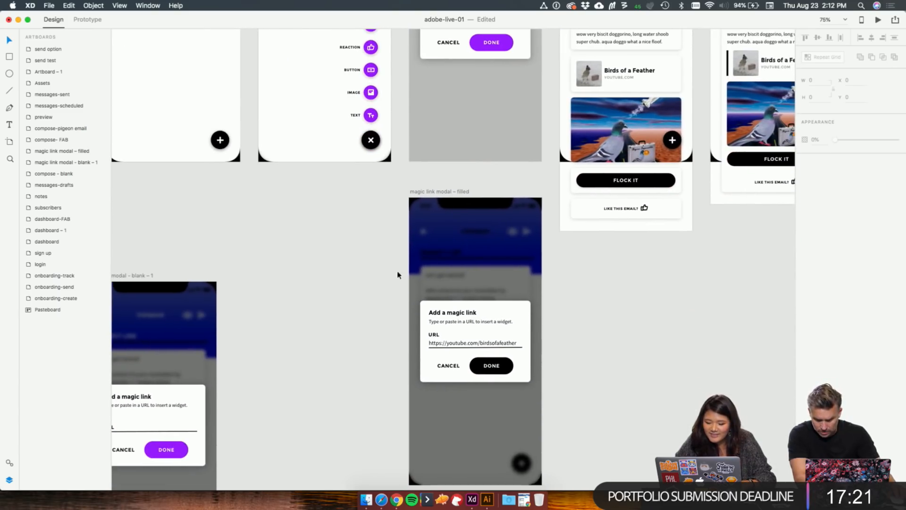
super+click(501, 367)
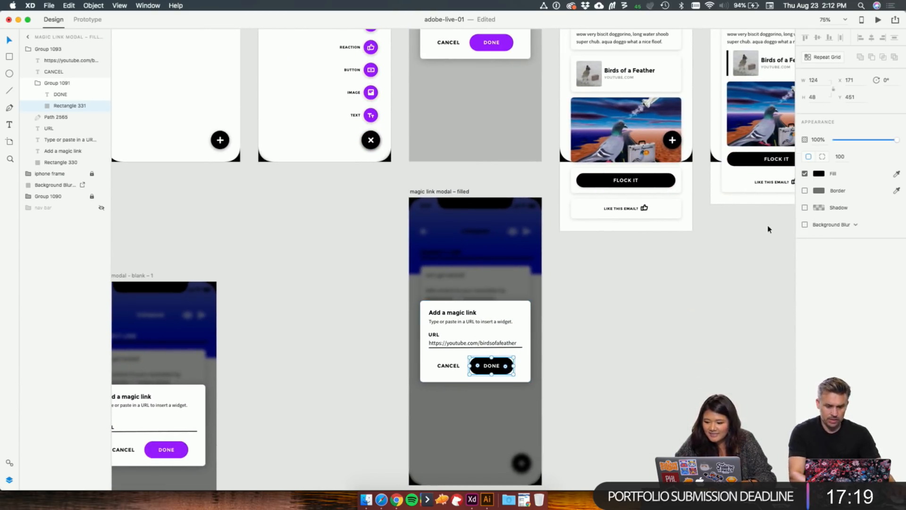
click(896, 175)
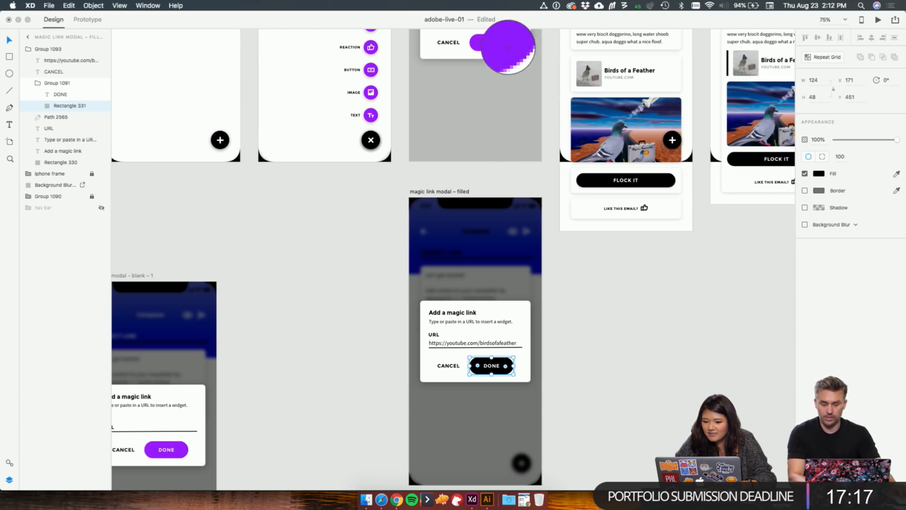
click(502, 42)
click(624, 419)
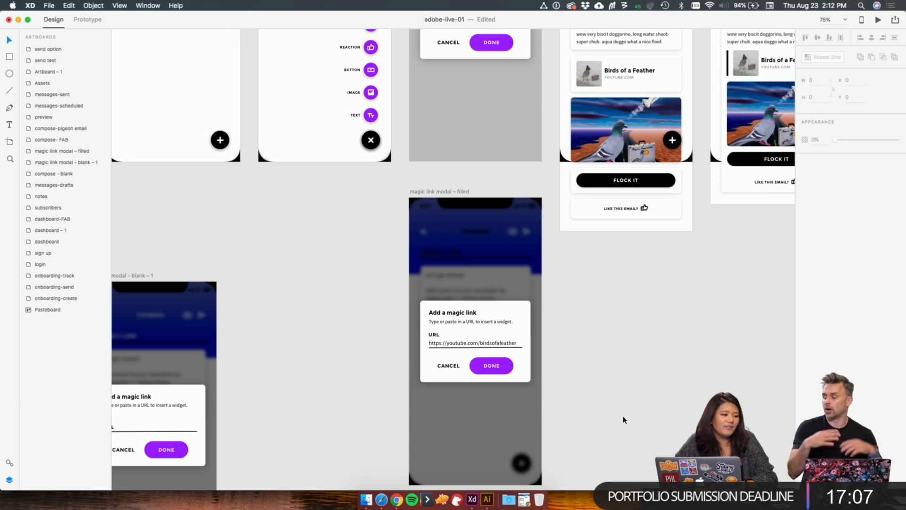
Step: Cut the modal card with the filled-in URL out of the magic link modal – filled artboard
scroll(604, 378, down, 5)
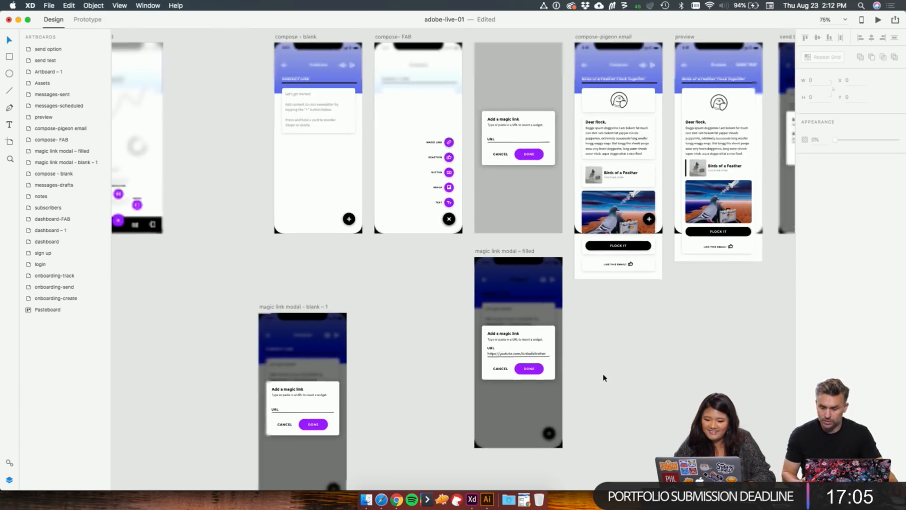
scroll(603, 376, up, 5)
scroll(573, 328, up, 2)
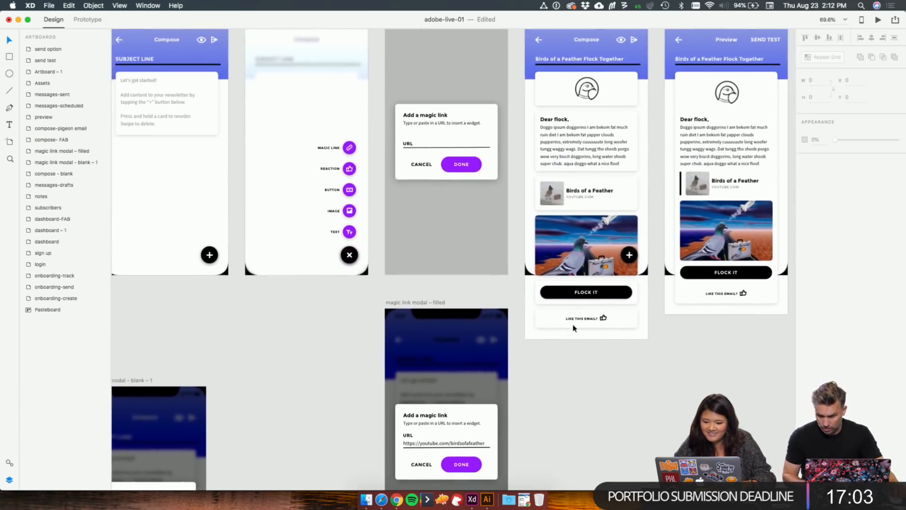
scroll(573, 326, down, 5)
scroll(573, 325, left, 2)
click(502, 103)
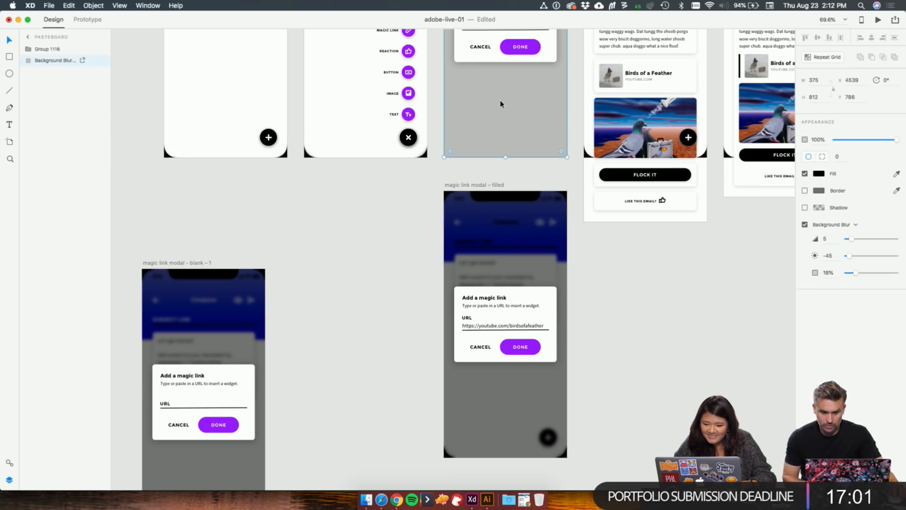
click(514, 319)
key(Delete)
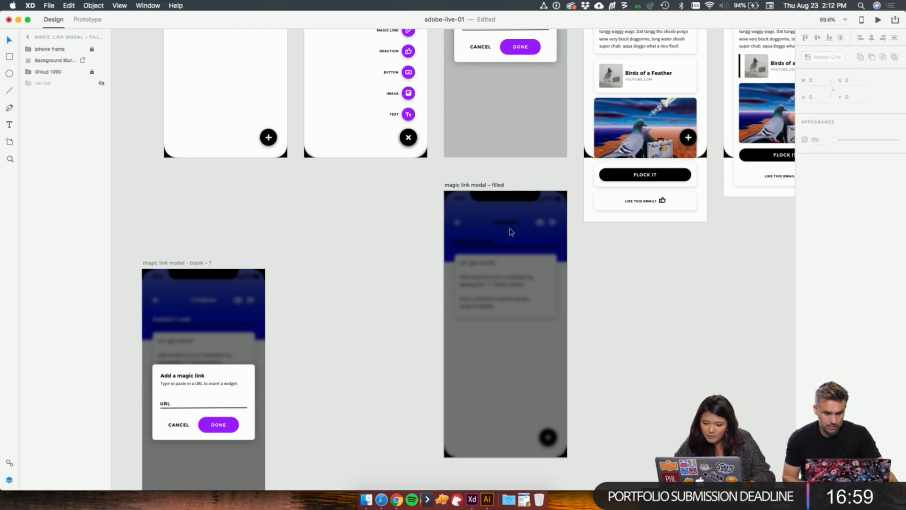
Step: Move the magic link modal – filled artboard beside magic link modal - blank – 1 in the empty canvas far below the compose screens
drag(485, 186, 339, 433)
scroll(360, 276, down, 5)
shift+click(281, 269)
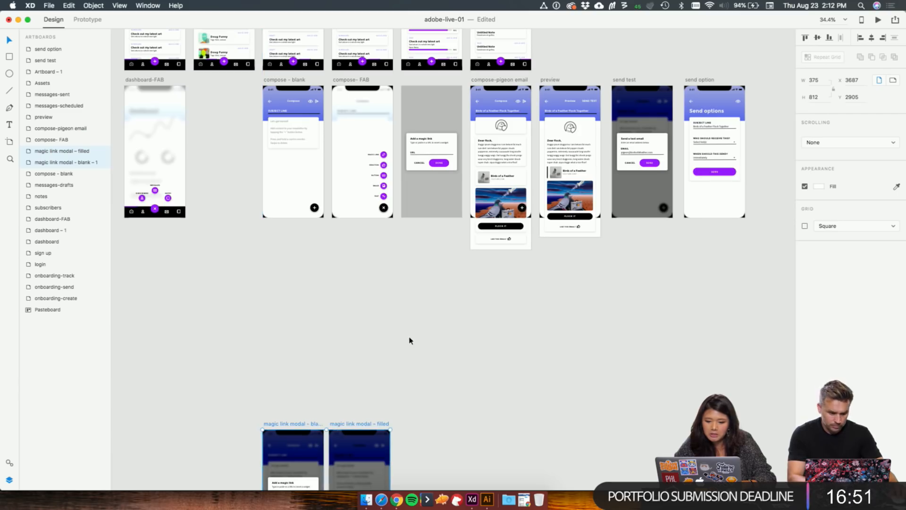
Step: Duplicate the pasteboard modal's background blur rectangle directly below it and paste the filled-in magic link card onto the copy
scroll(409, 340, up, 5)
scroll(462, 189, up, 1)
click(470, 107)
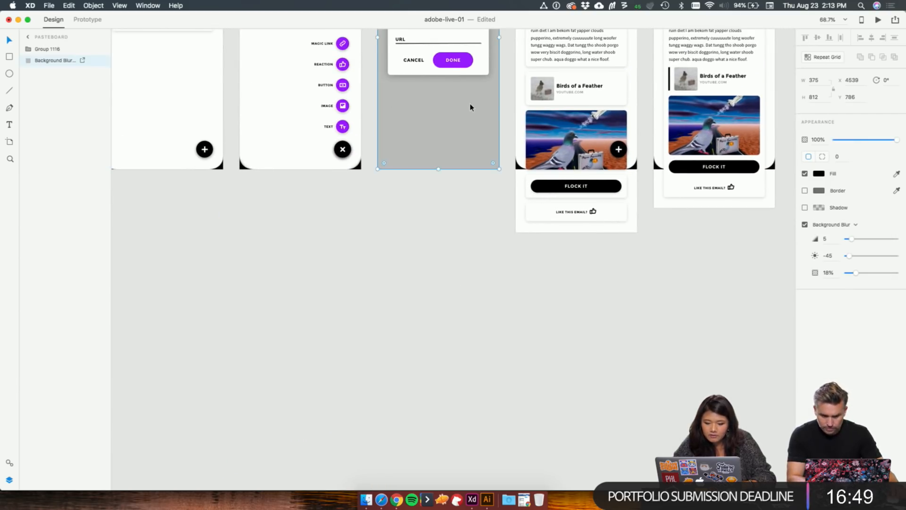
drag(470, 106, 473, 412)
key(super+v)
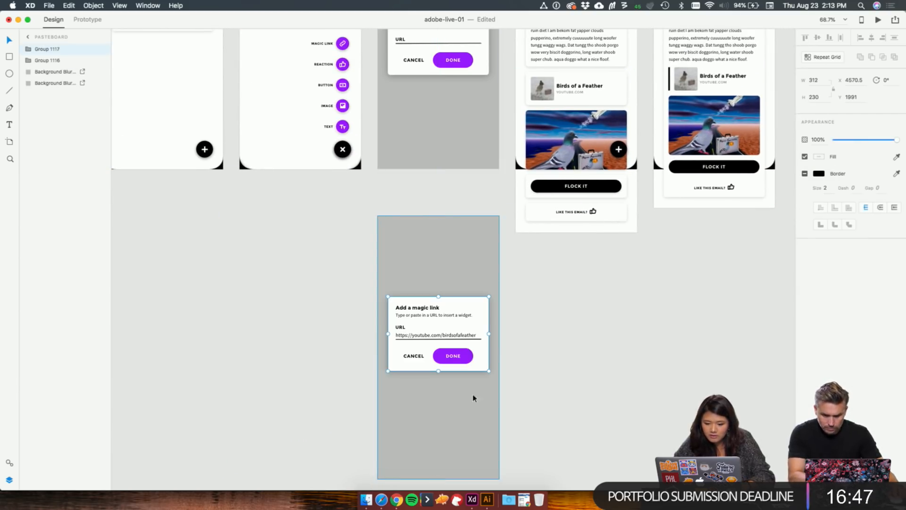
Step: Center the filled-in card vertically on its background blur rectangle and move both up to Y 1657, just below the blank modal
drag(469, 354, 470, 364)
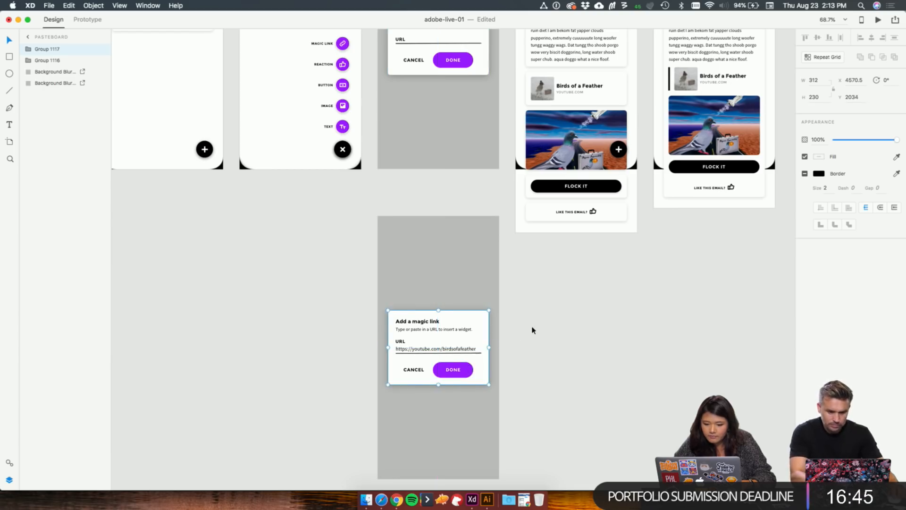
scroll(476, 204, up, 4)
drag(452, 147, 452, 149)
click(542, 412)
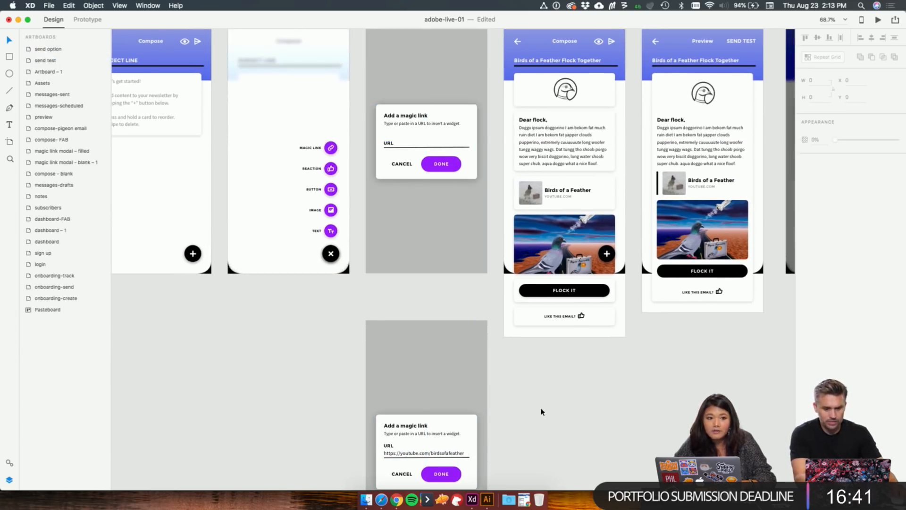
scroll(542, 412, down, 3)
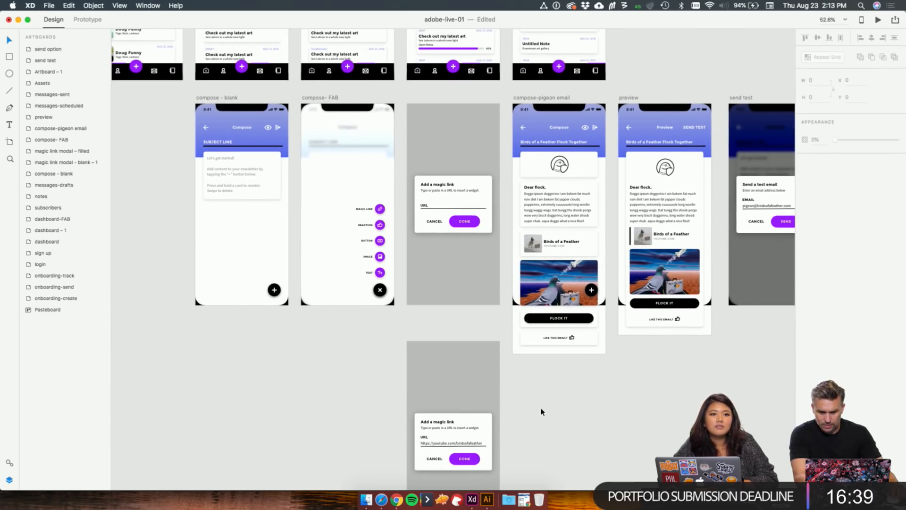
scroll(532, 422, down, 2)
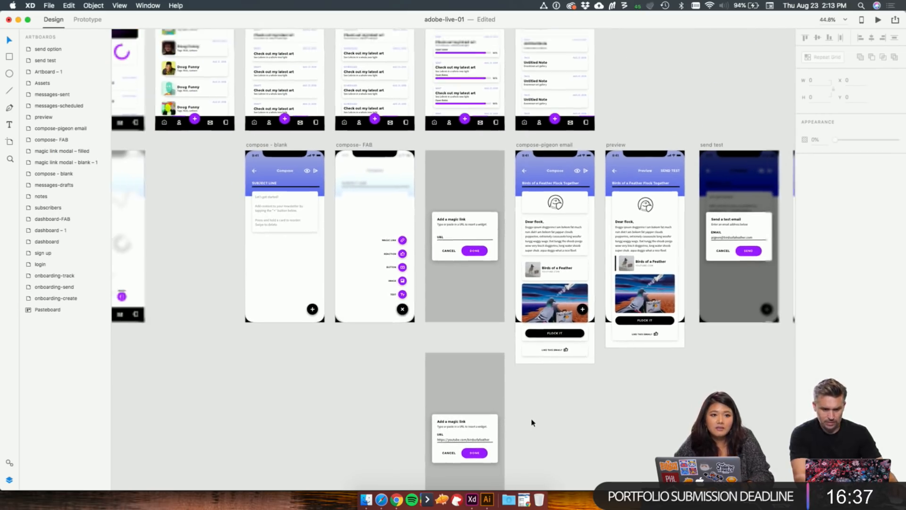
drag(472, 429, 472, 410)
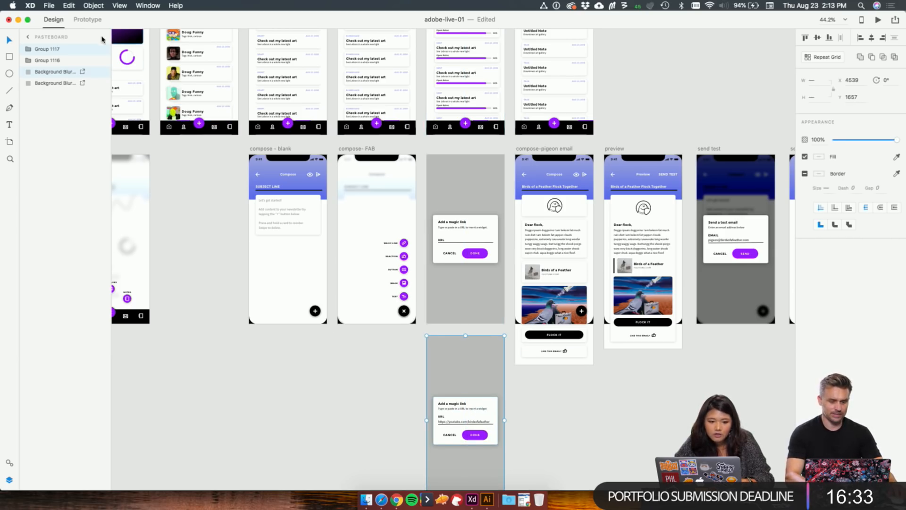
Step: In Prototype mode, try to link the magic link icon on compose- FAB to the blank modal on the pasteboard
click(87, 22)
scroll(387, 341, up, 3)
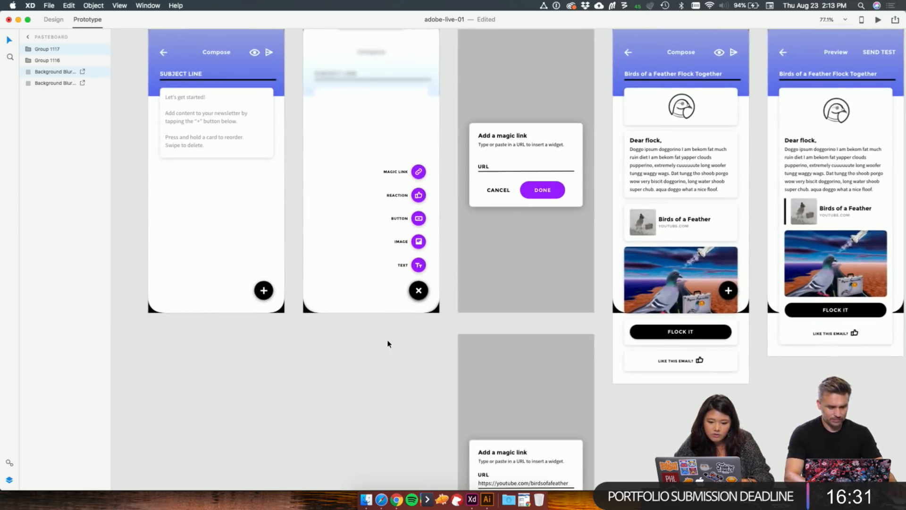
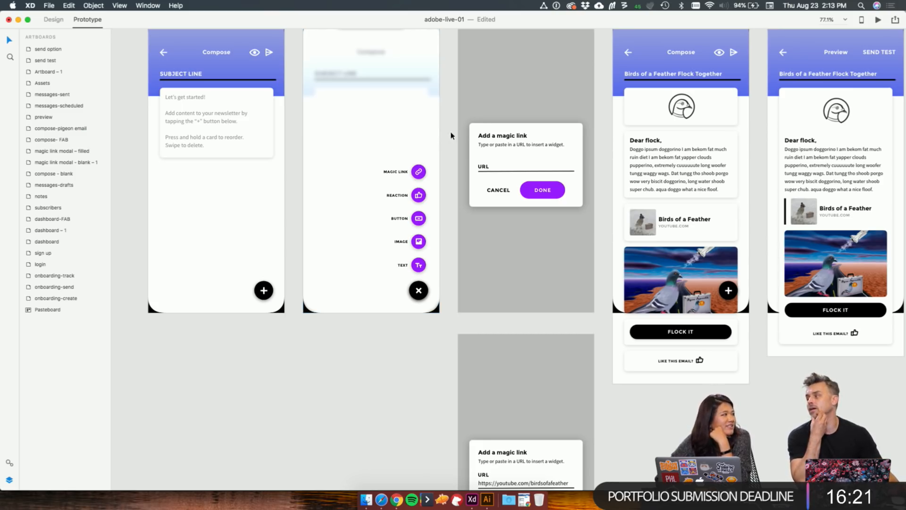
double_click(417, 174)
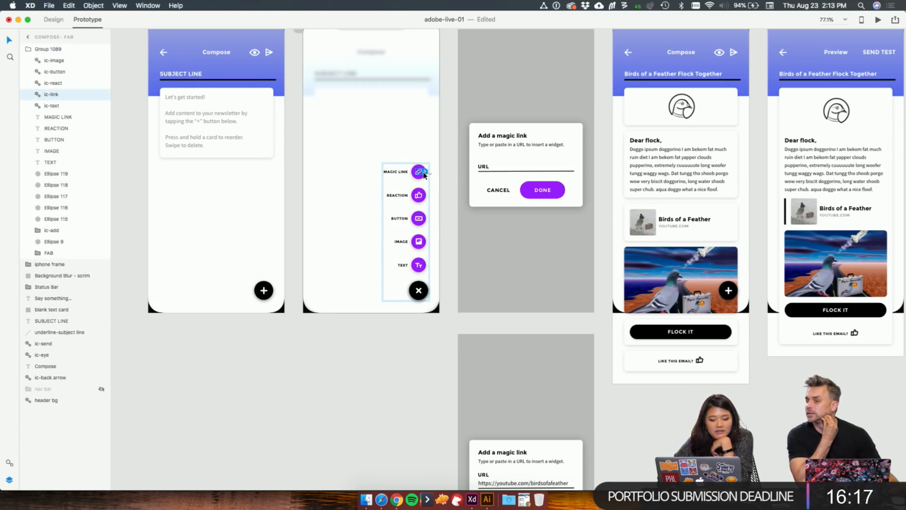
click(447, 178)
double_click(420, 173)
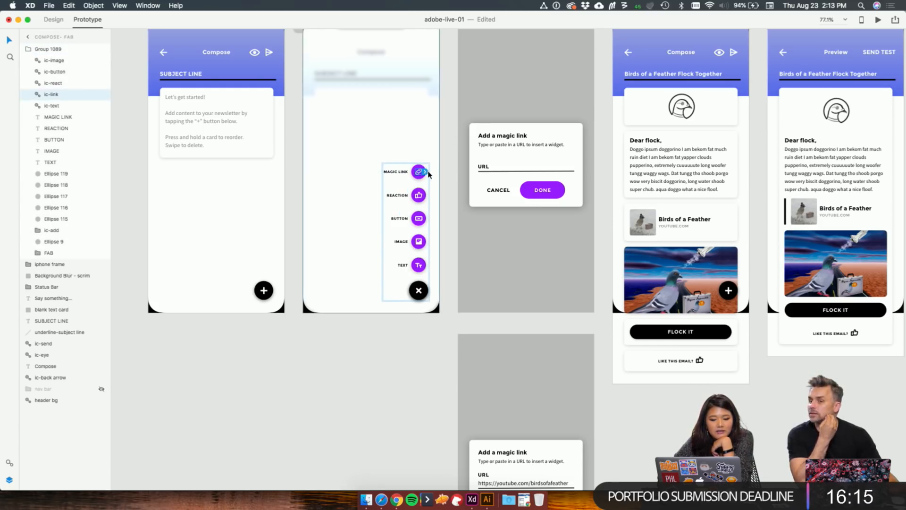
drag(427, 174, 467, 183)
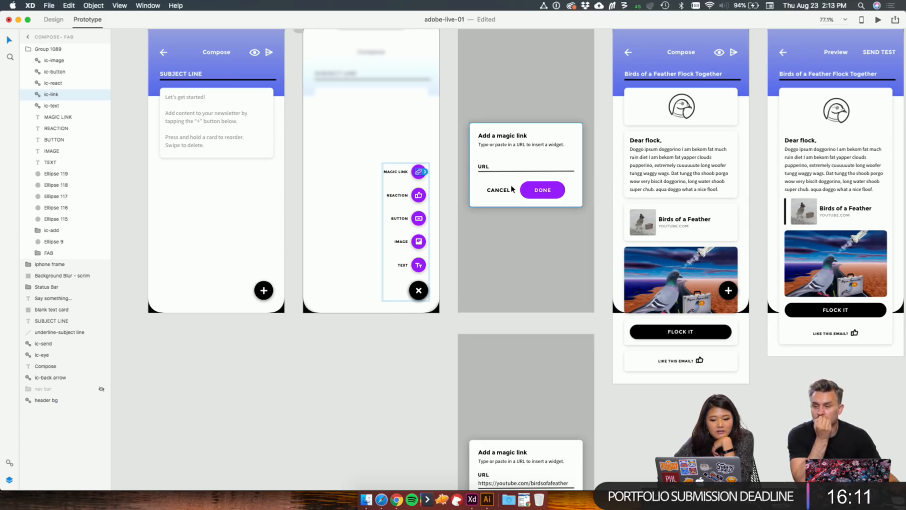
click(352, 350)
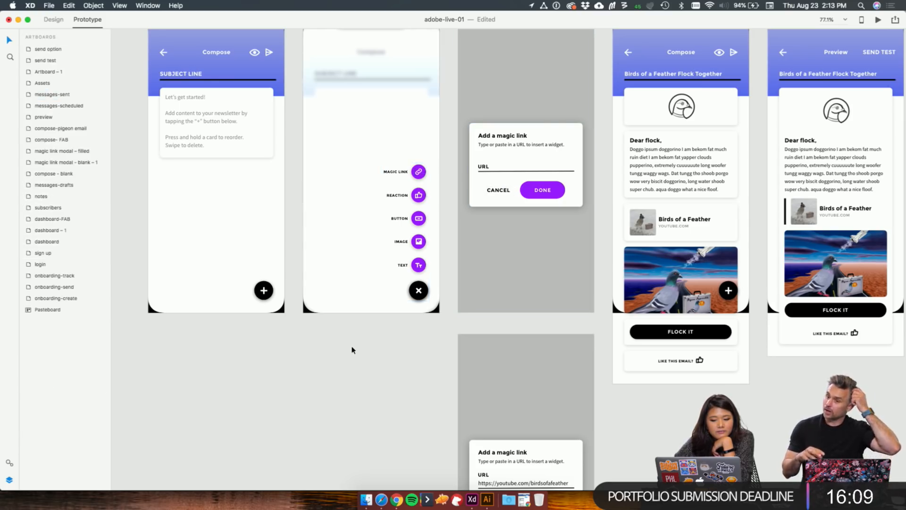
scroll(352, 349, down, 2)
scroll(352, 352, up, 3)
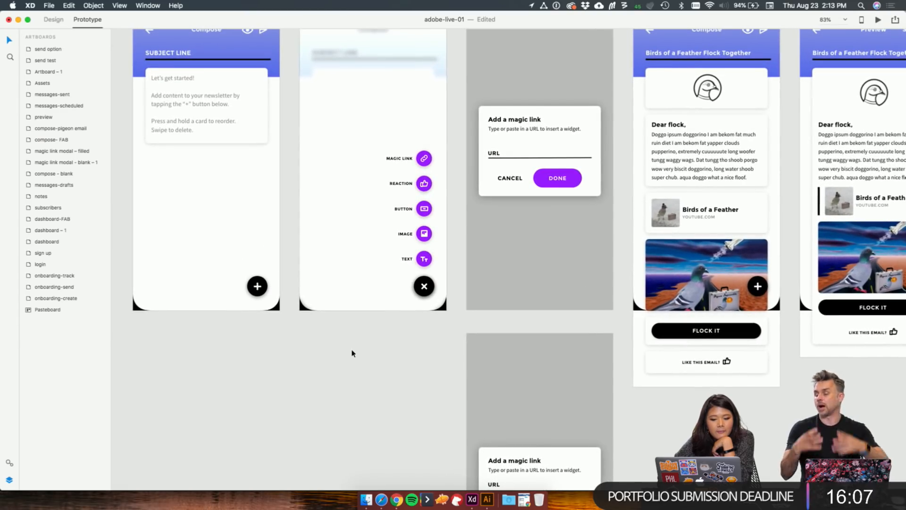
scroll(460, 222, up, 2)
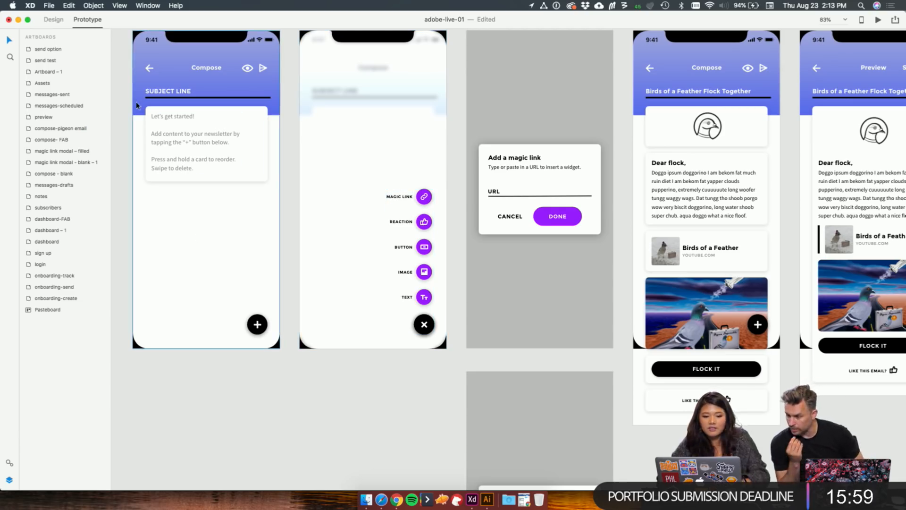
Step: In Design mode, draw a 155 × 54 hotspot rectangle over the MAGIC LINK label and icon on compose- FAB, without fill or border
click(51, 20)
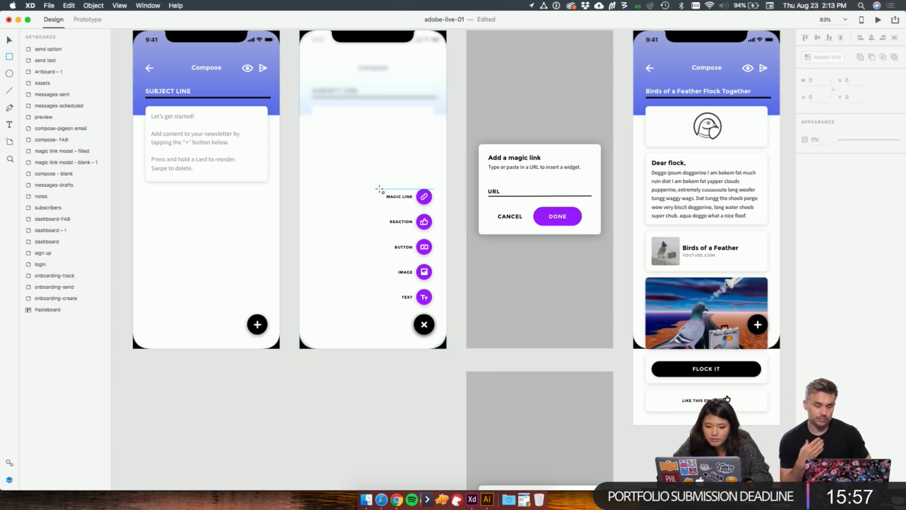
key(r)
drag(380, 187, 441, 208)
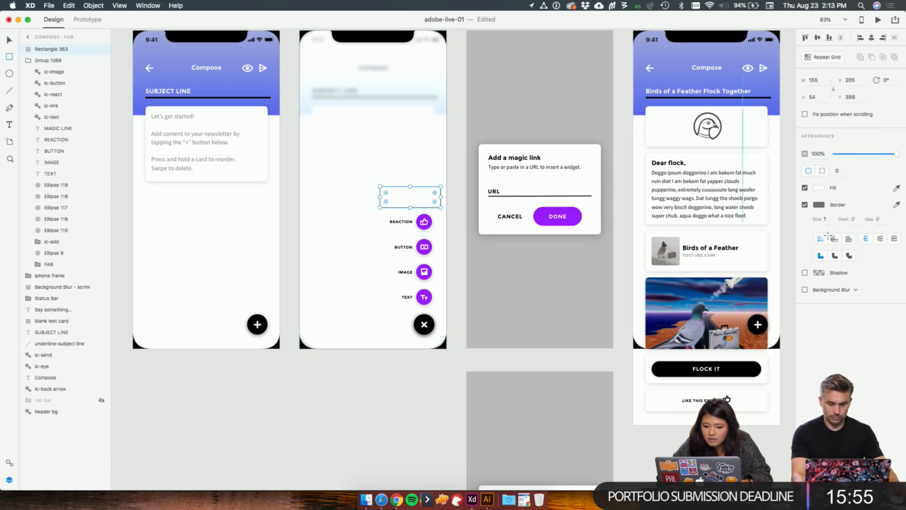
click(805, 204)
click(805, 188)
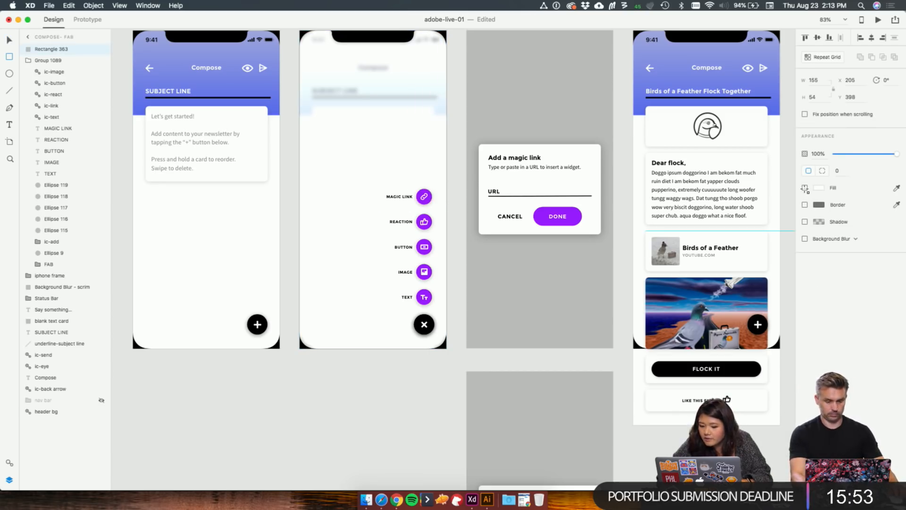
Step: In Prototype mode, try to link the MAGIC LINK hotspot rectangle to the blank modal card on the pasteboard
click(88, 20)
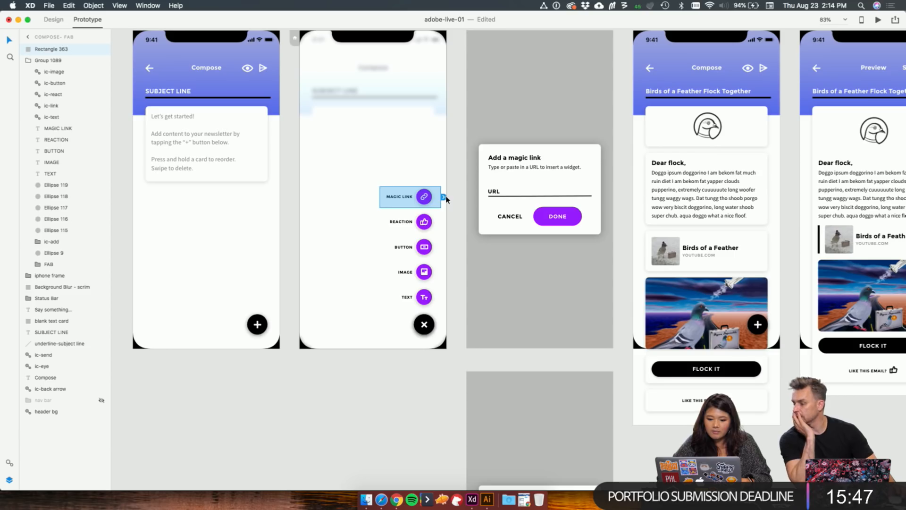
drag(446, 199, 518, 191)
scroll(497, 202, up, 1)
scroll(496, 202, right, 1)
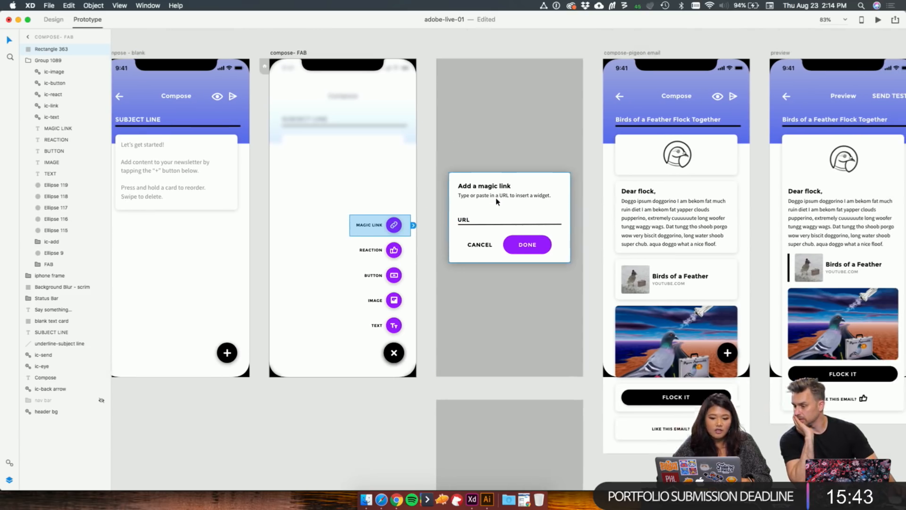
scroll(497, 202, up, 1)
scroll(497, 202, right, 1)
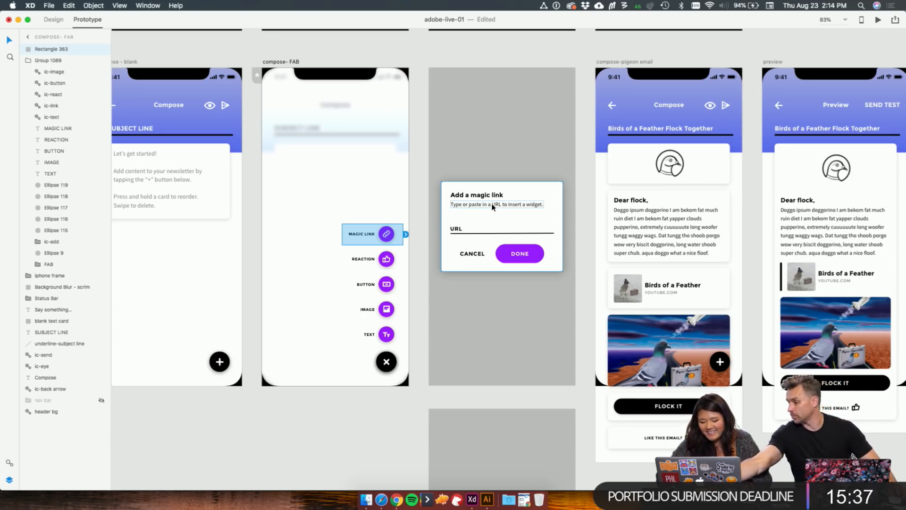
click(415, 121)
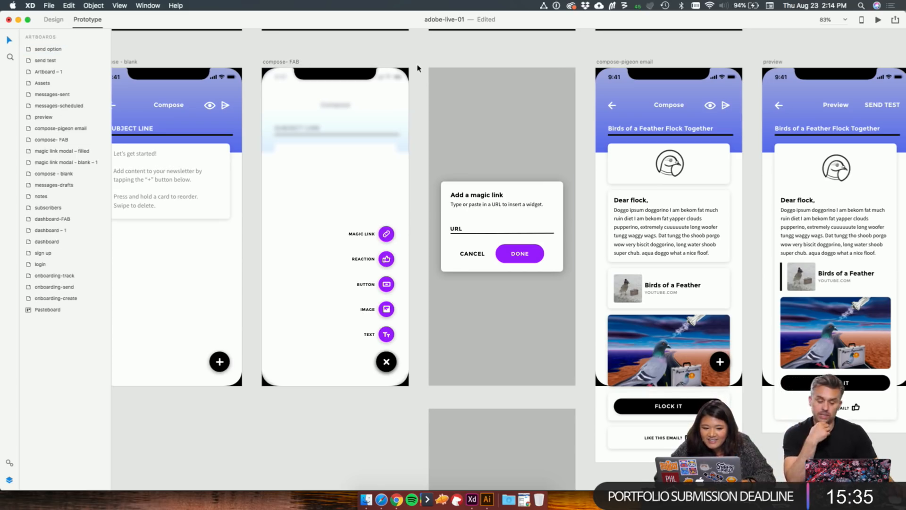
Step: In Design mode, draw a 375 × 812 artboard around the blank magic link modal at X 4539, Y 786
click(53, 19)
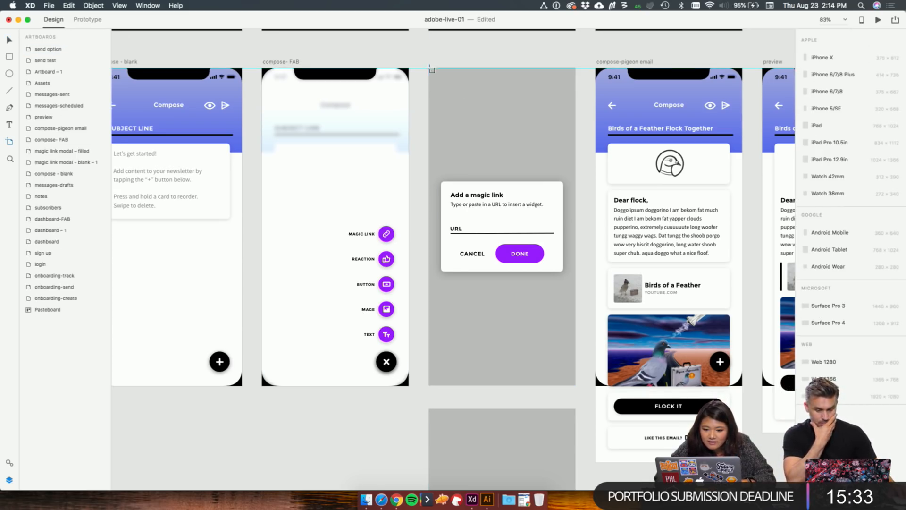
mouse_move(430, 69)
mouse_down()
mouse_move(476, 170)
mouse_move(550, 266)
mouse_move(579, 404)
mouse_move(576, 386)
mouse_up()
key(v)
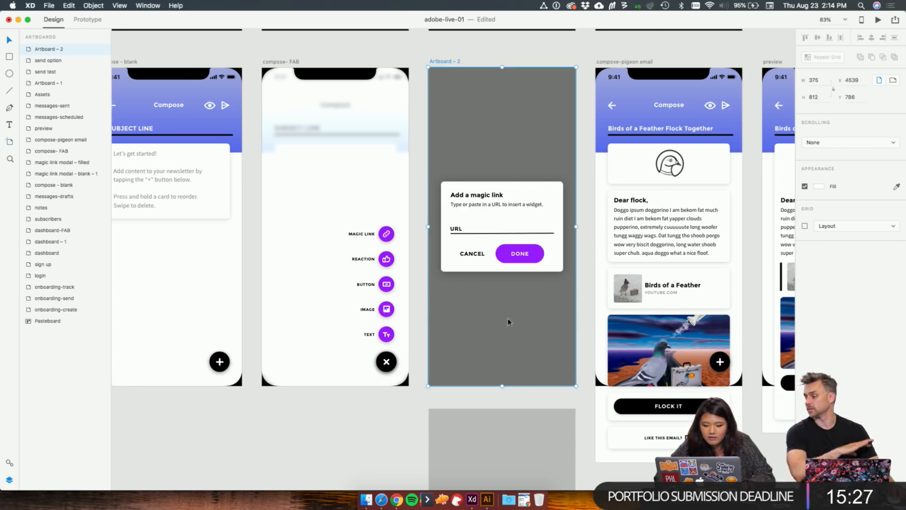
click(423, 321)
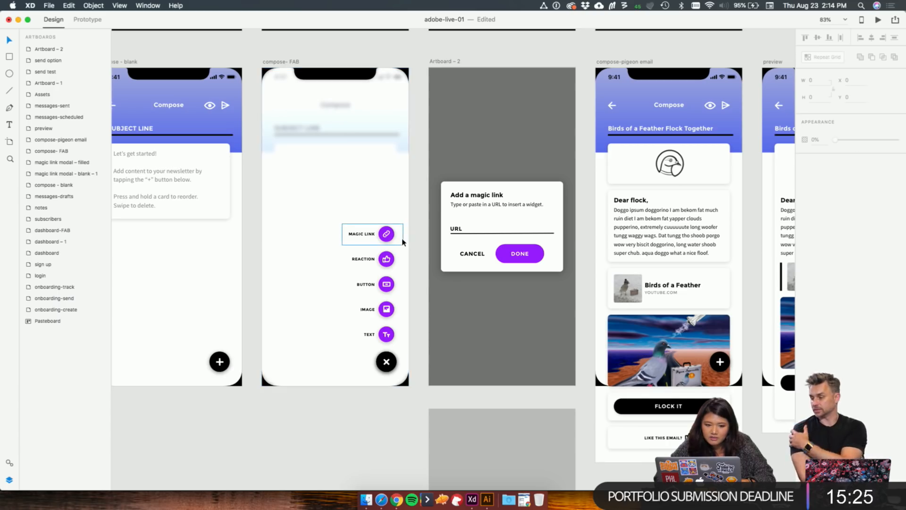
Step: In Prototype mode, link the MAGIC LINK hotspot on compose- FAB to the new modal artboard as an overlay
click(403, 240)
key(ctrl+Tab)
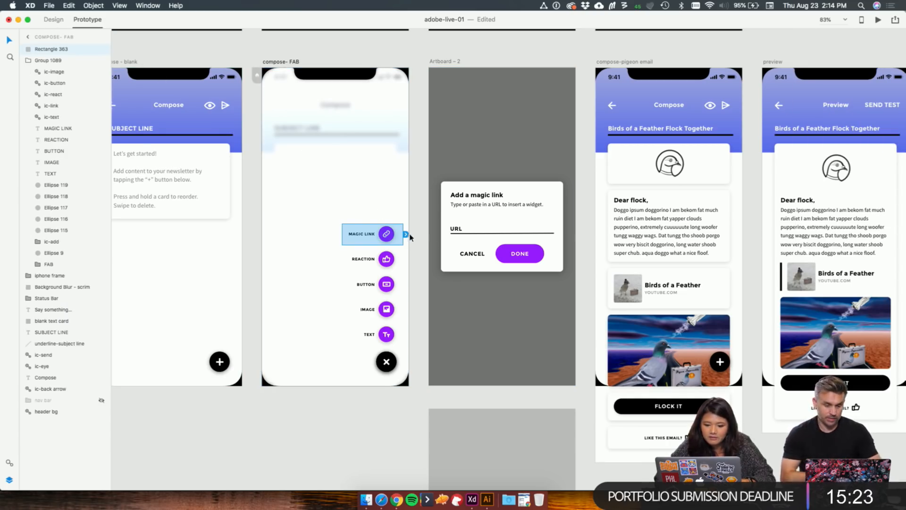
drag(405, 234, 455, 362)
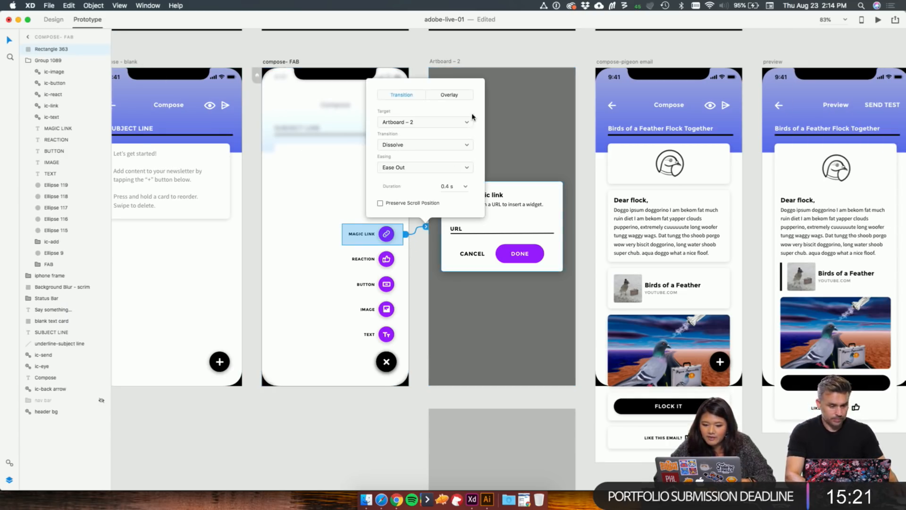
click(466, 98)
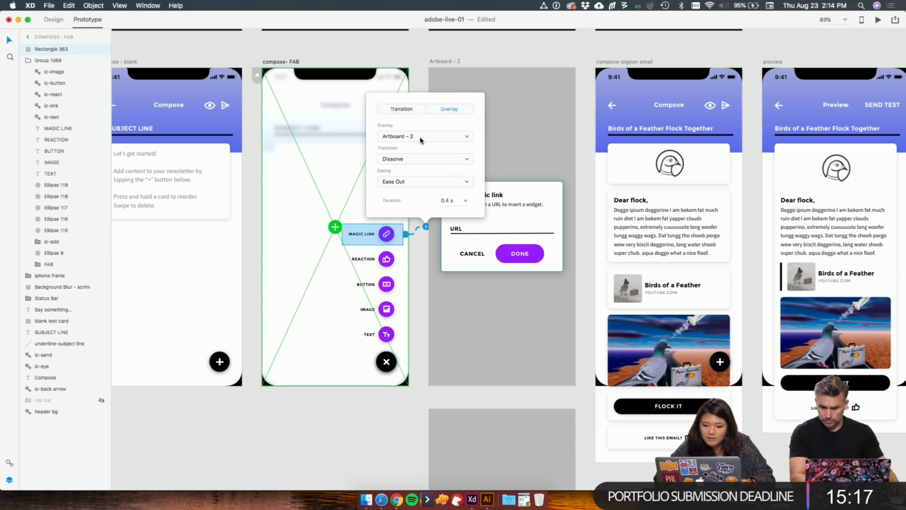
Step: Rename the artboard around the blank modal as magic link modal blank and check the hotspot's overlay settings
click(448, 61)
text(mag)
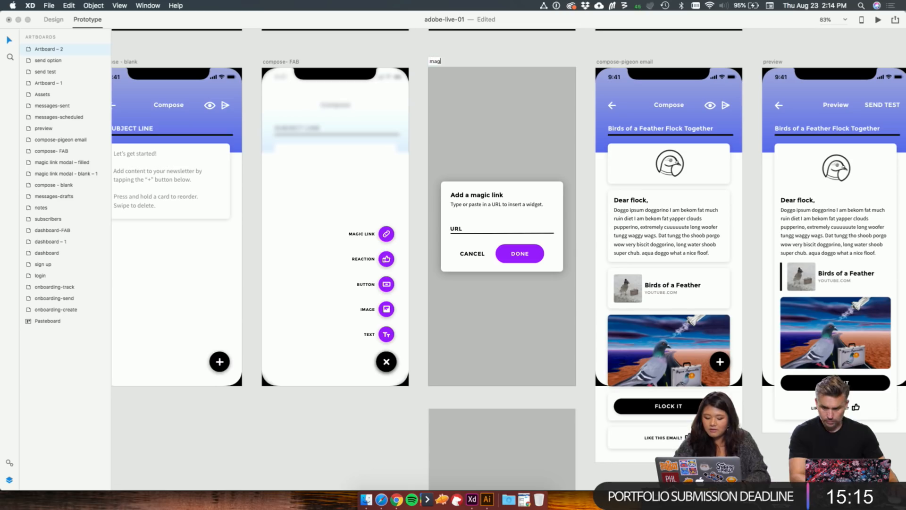
text(ic link modal b)
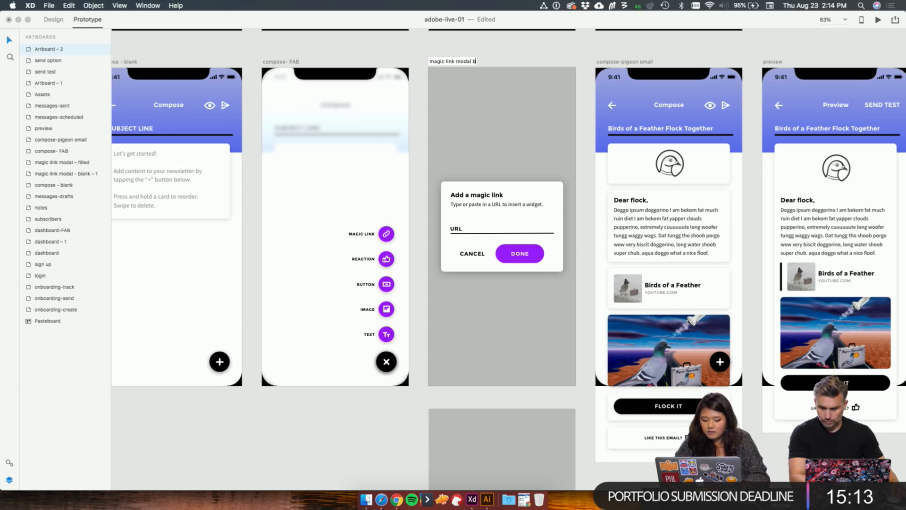
text(lank)
key(Return)
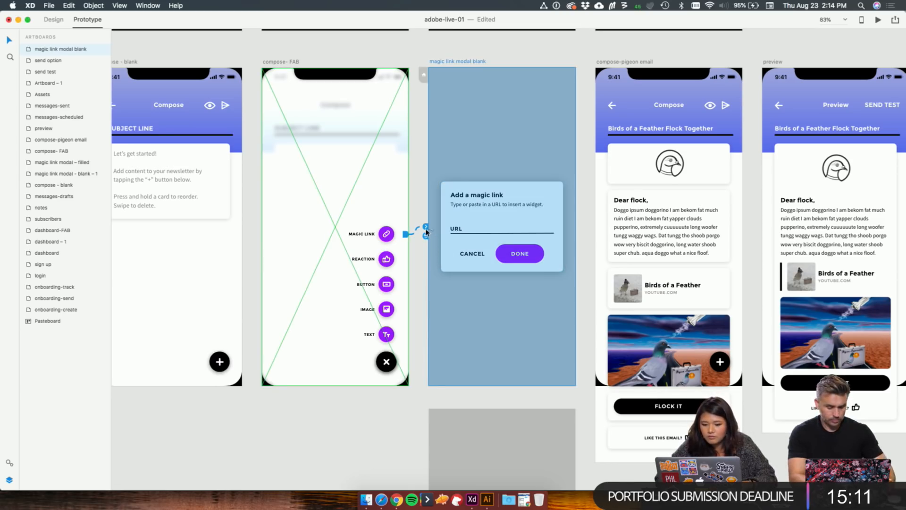
drag(427, 231, 427, 227)
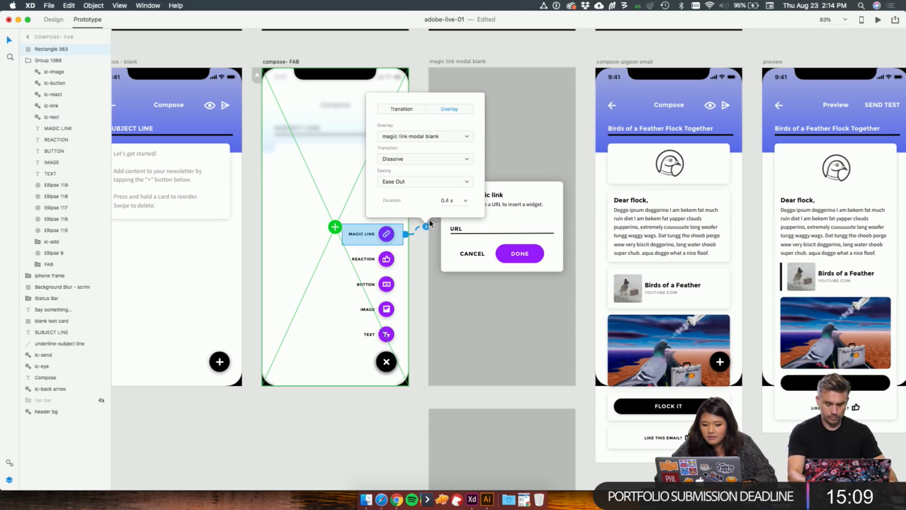
click(419, 290)
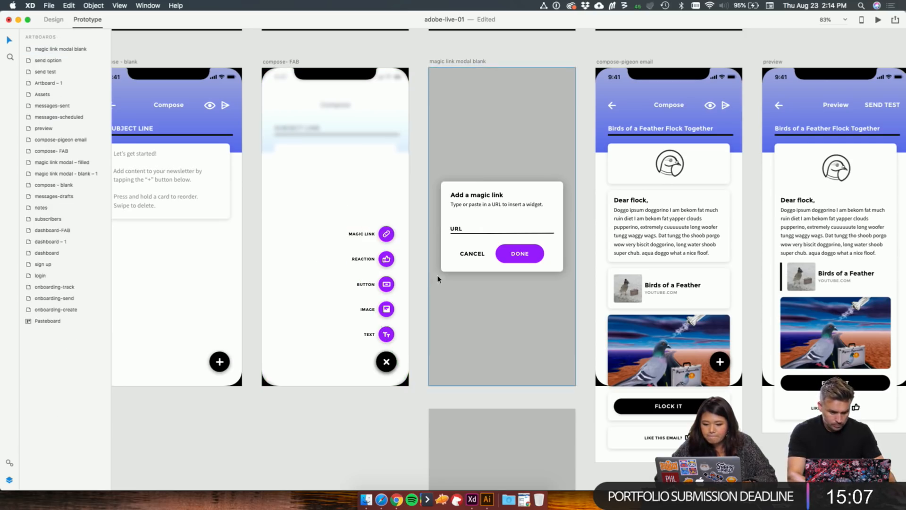
Step: In Design mode, draw a 375 × 812 artboard around the filled magic link modal at X 4539, Y 1657
click(461, 231)
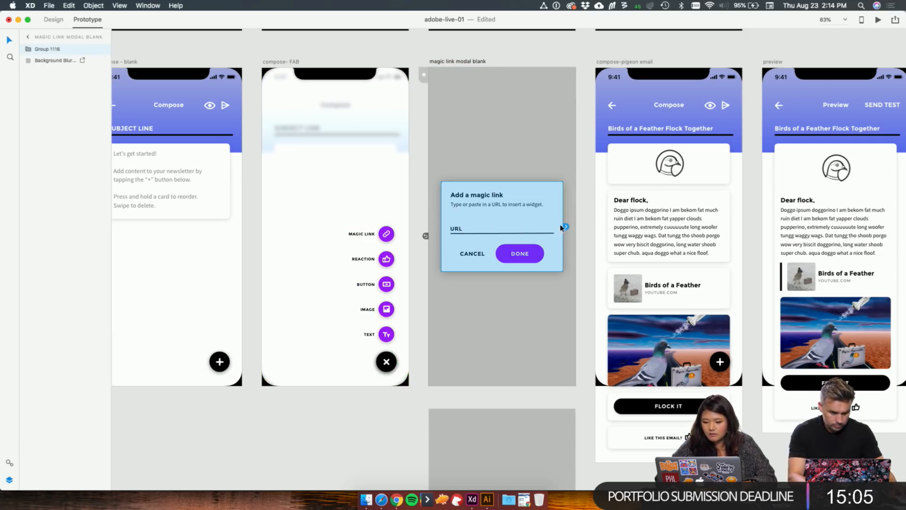
mouse_move(566, 226)
mouse_down()
mouse_move(504, 411)
mouse_move(579, 225)
mouse_up()
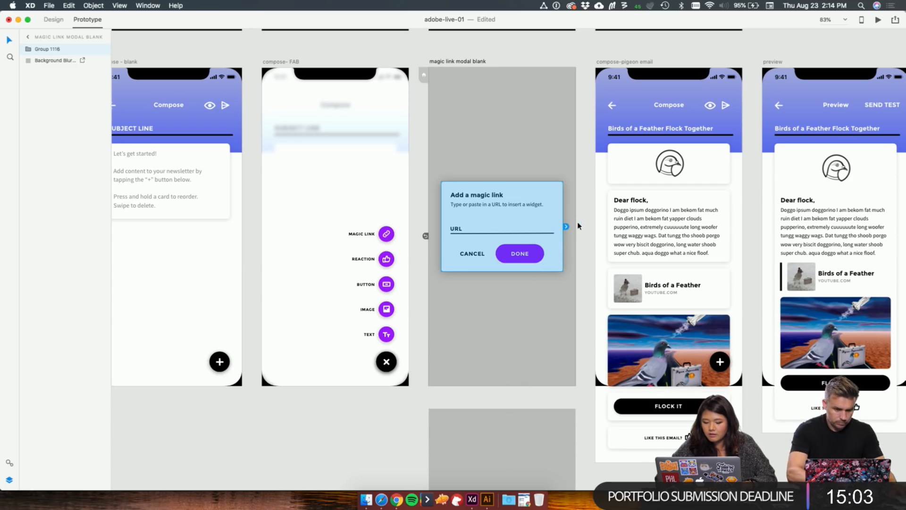
scroll(531, 362, down, 3)
click(496, 335)
scroll(363, 315, down, 3)
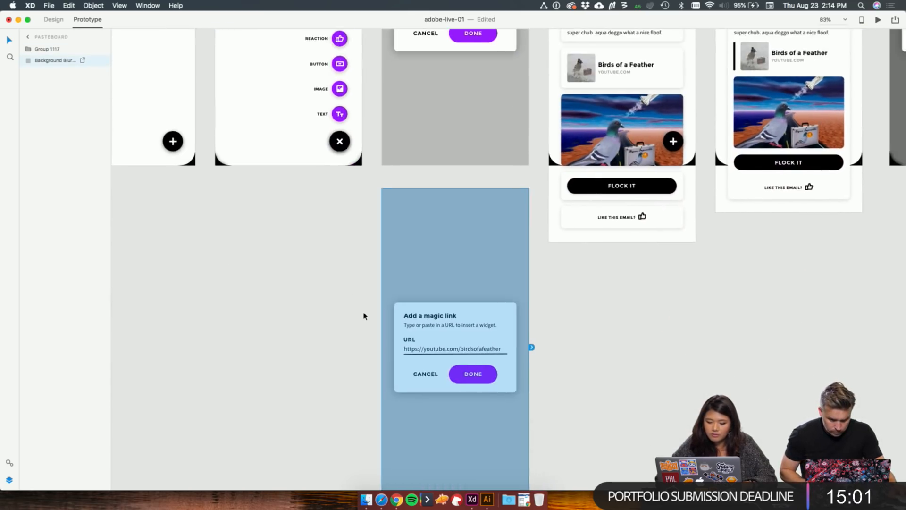
scroll(363, 316, down, 2)
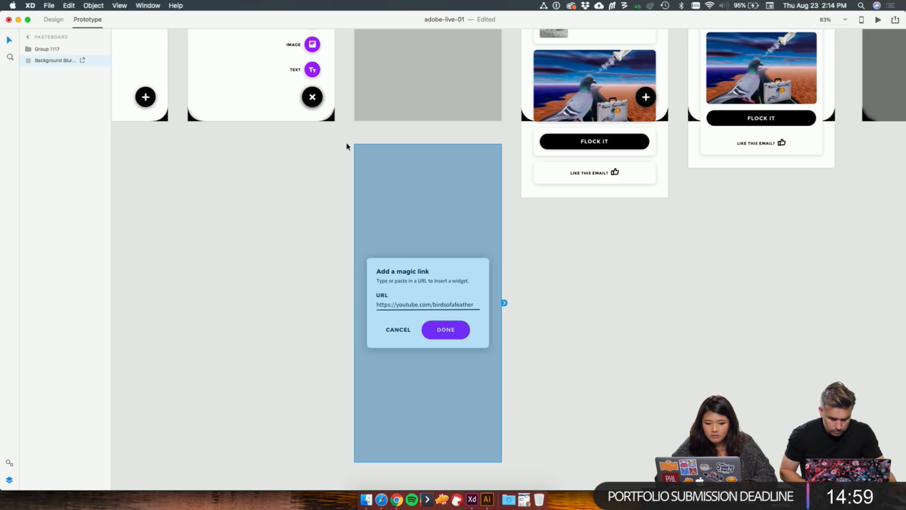
click(52, 20)
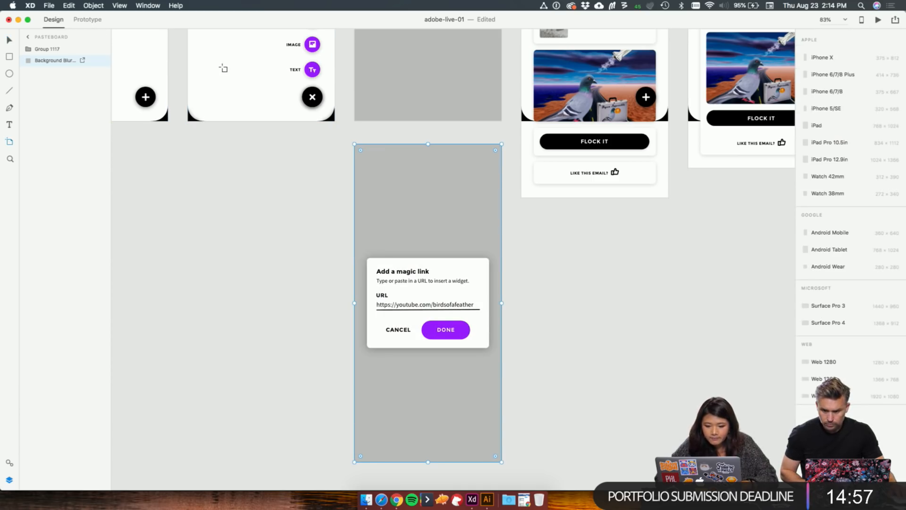
key(v)
click(321, 156)
key(a)
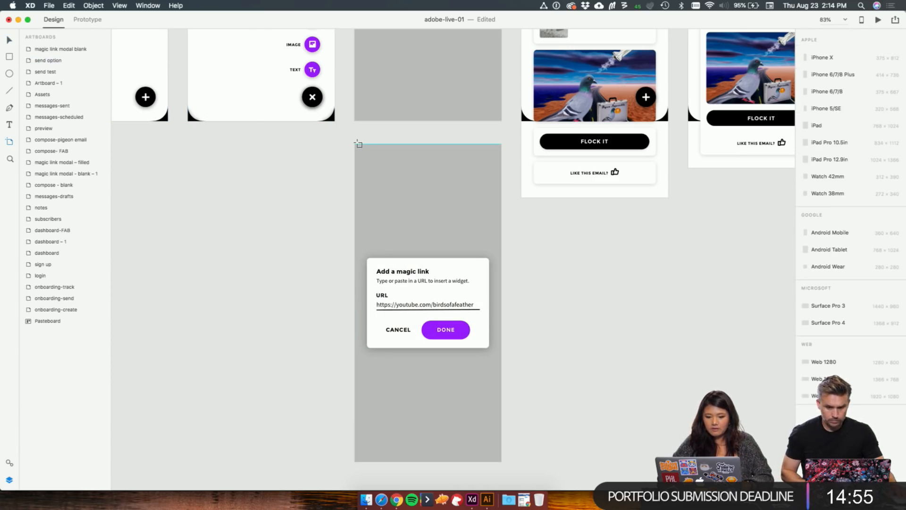
drag(358, 144, 503, 462)
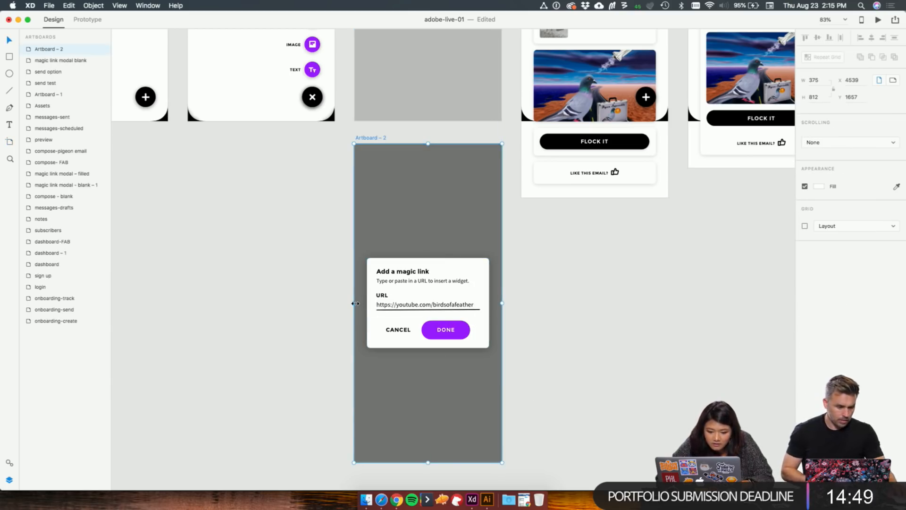
drag(354, 303, 354, 304)
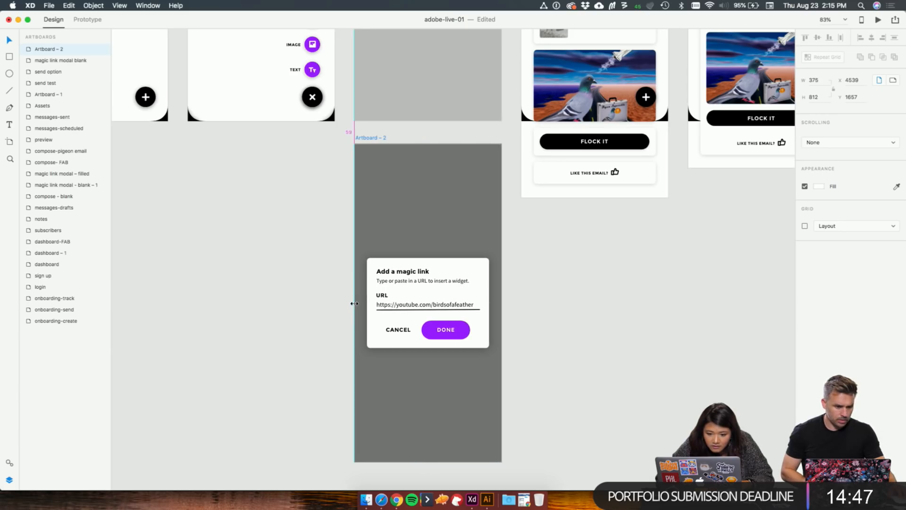
click(587, 268)
Step: Rename the new artboard around the filled modal as magic link modal filled
scroll(506, 247, left, 2)
scroll(506, 241, up, 5)
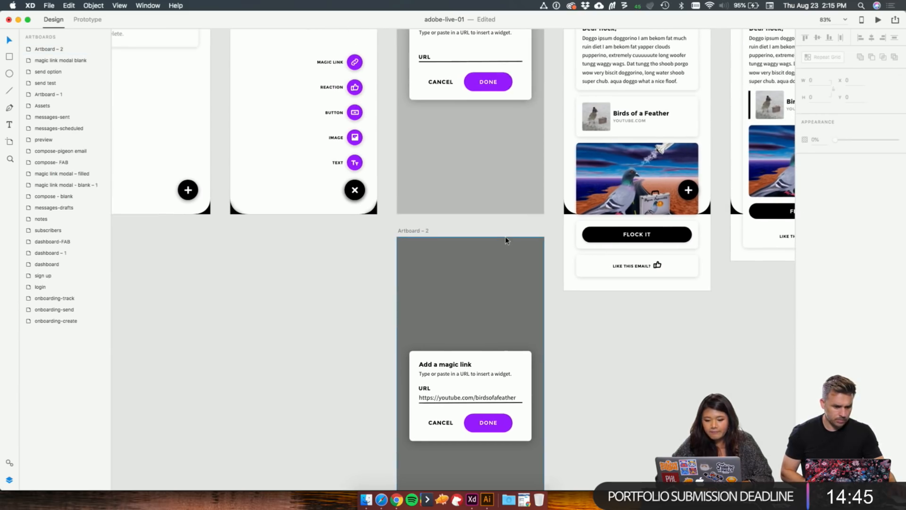
click(419, 230)
text(magic )
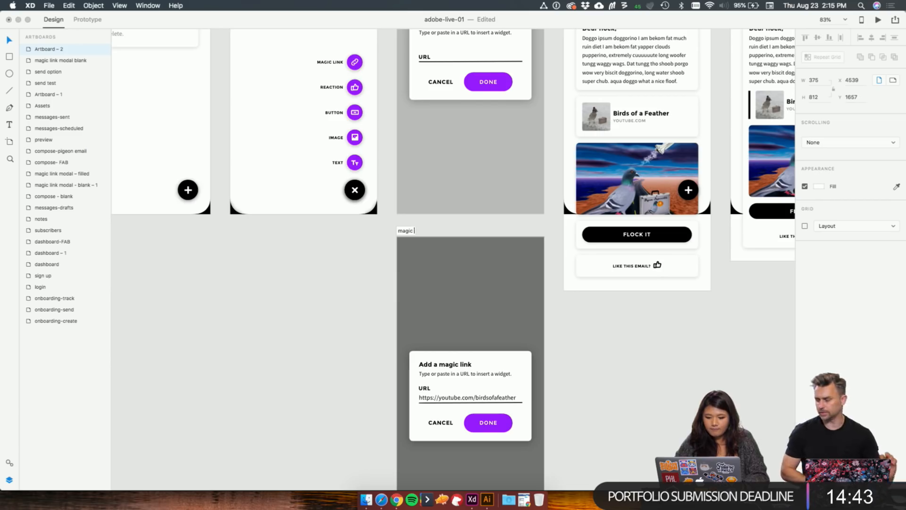
text(link modal)
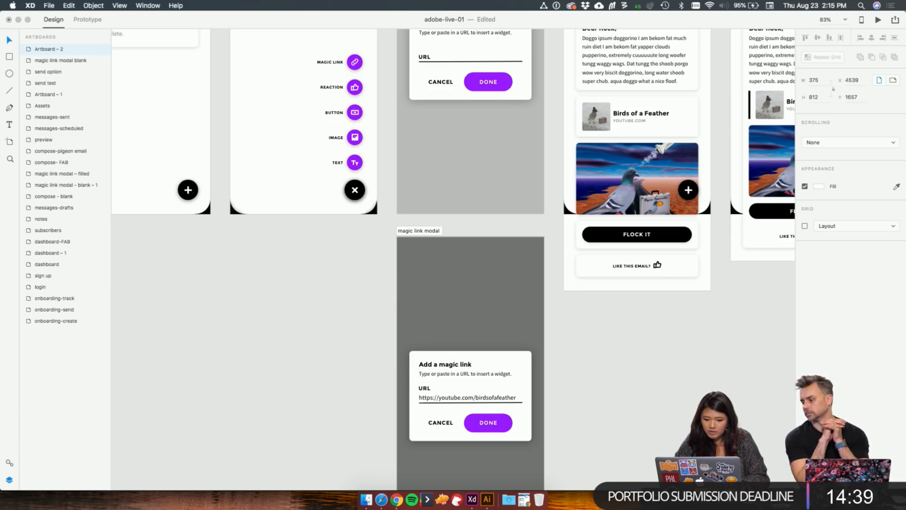
text( filled)
key(Return)
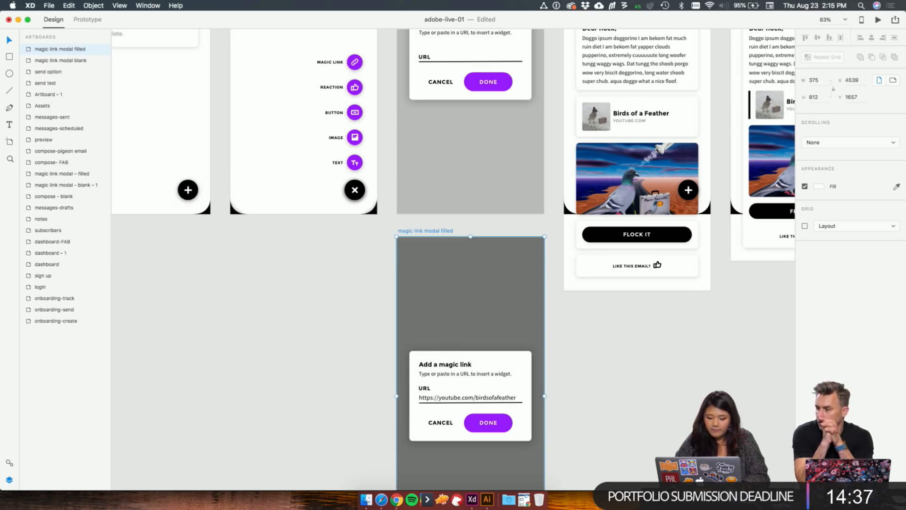
click(339, 227)
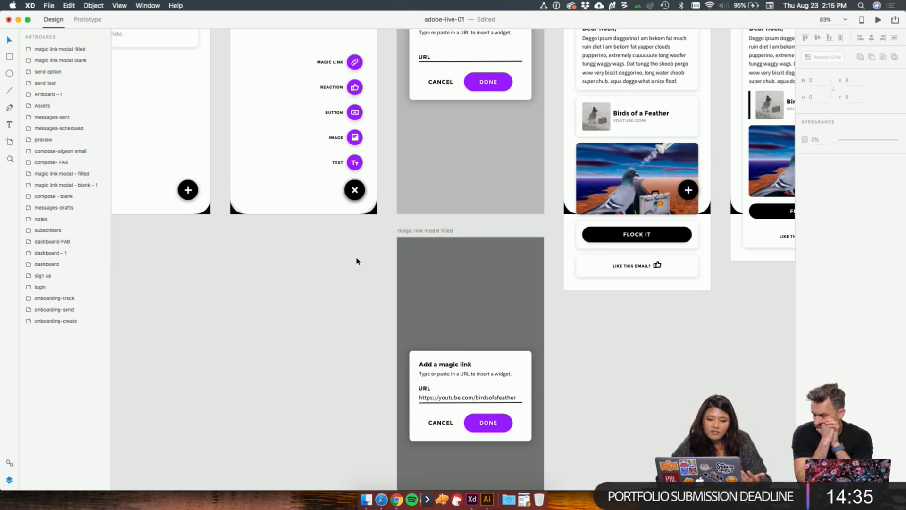
scroll(357, 261, up, 5)
right_click(384, 339)
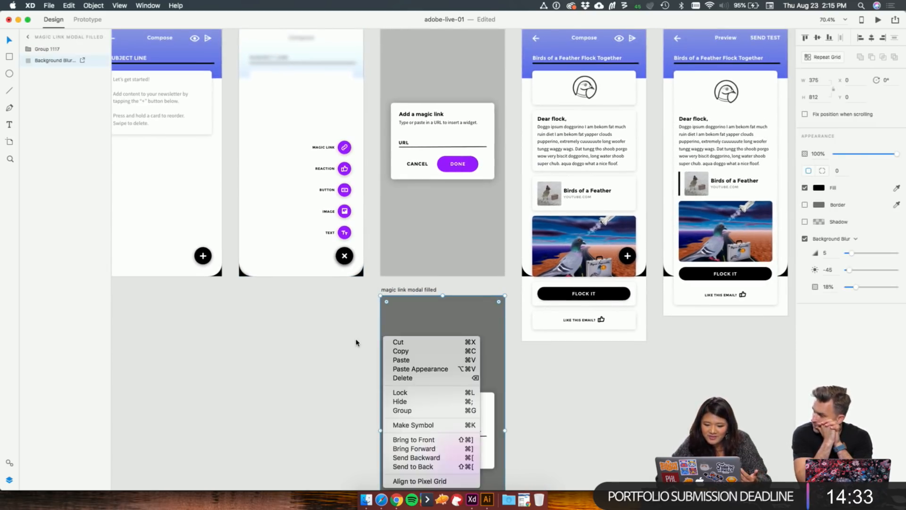
click(357, 343)
click(357, 342)
click(427, 242)
click(352, 343)
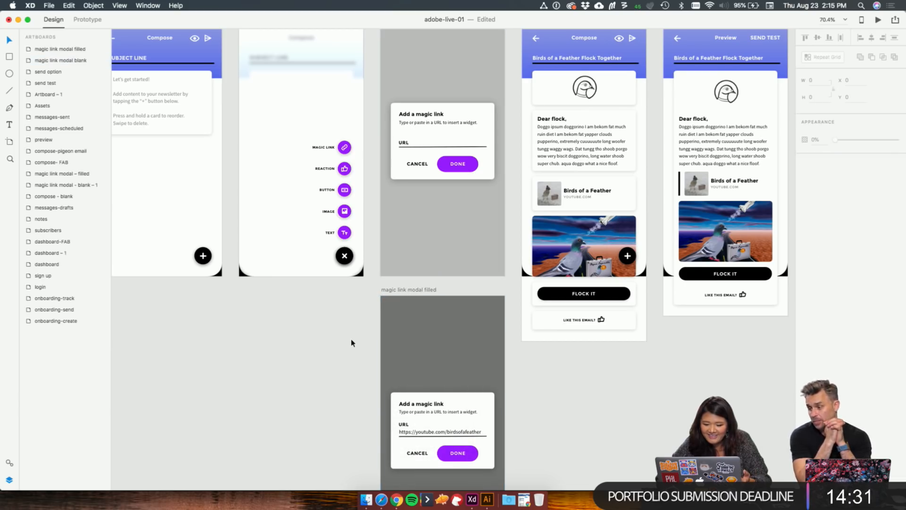
scroll(352, 342, up, 2)
click(413, 347)
drag(413, 347, 454, 356)
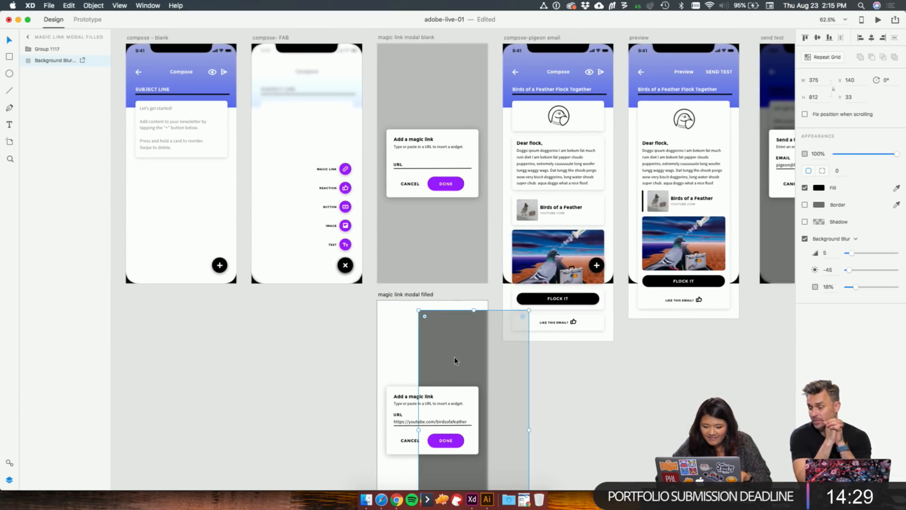
key(super+z)
key(Escape)
scroll(429, 337, up, 1)
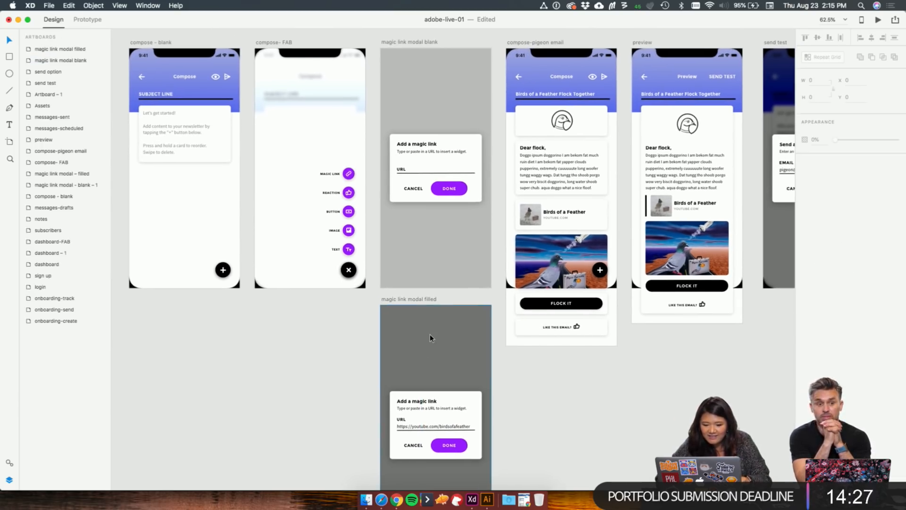
Step: In Prototype mode, link the blank modal card to the magic link modal filled artboard with a Dissolve transition, Ease Out, 0.4 s
click(407, 178)
key(ctrl+Tab)
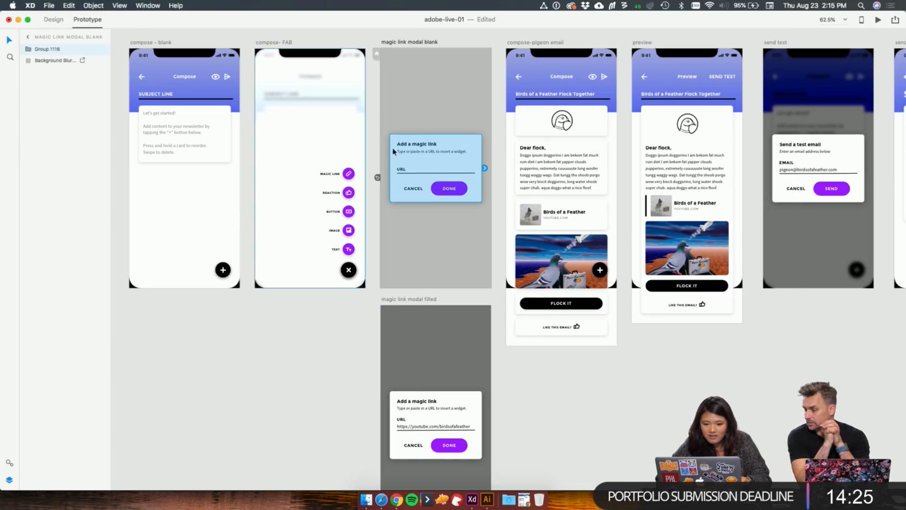
drag(485, 170, 441, 352)
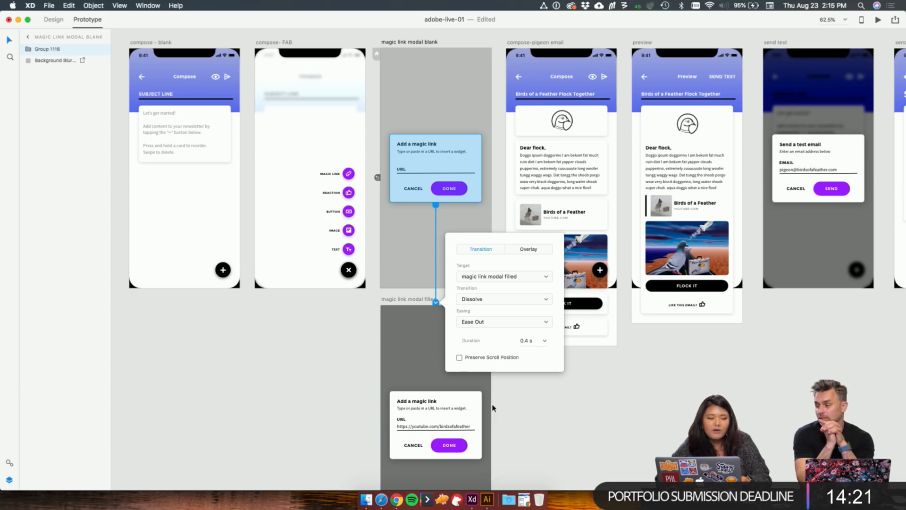
click(584, 445)
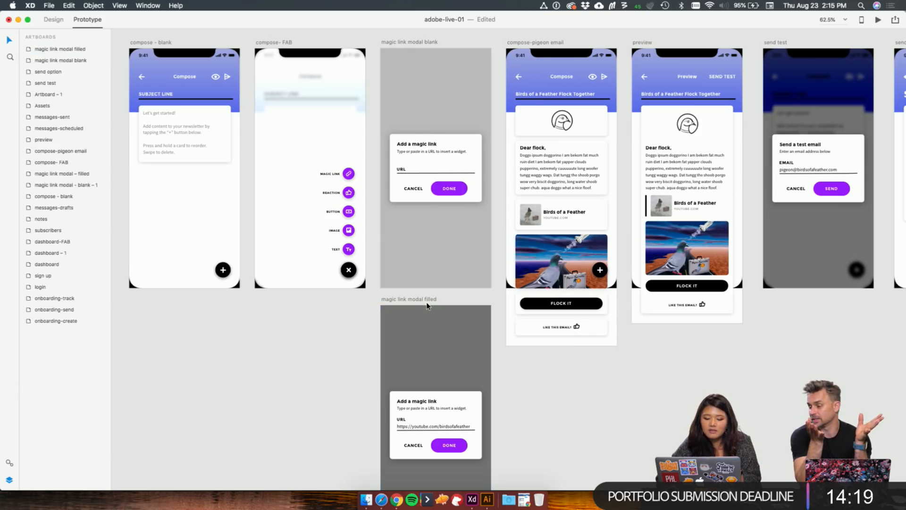
Step: In Design mode, replace the card on magic link modal blank with the filled URL card and delete the magic link modal filled artboard
click(423, 429)
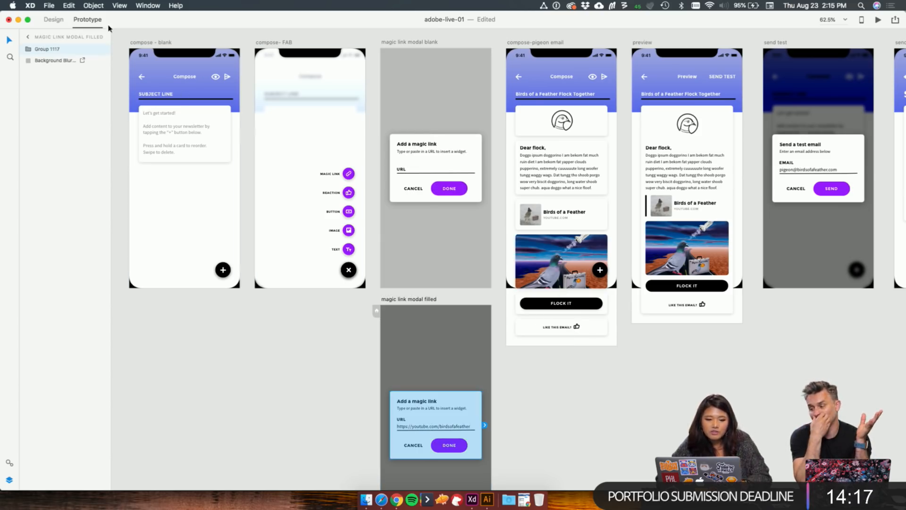
click(53, 19)
click(514, 415)
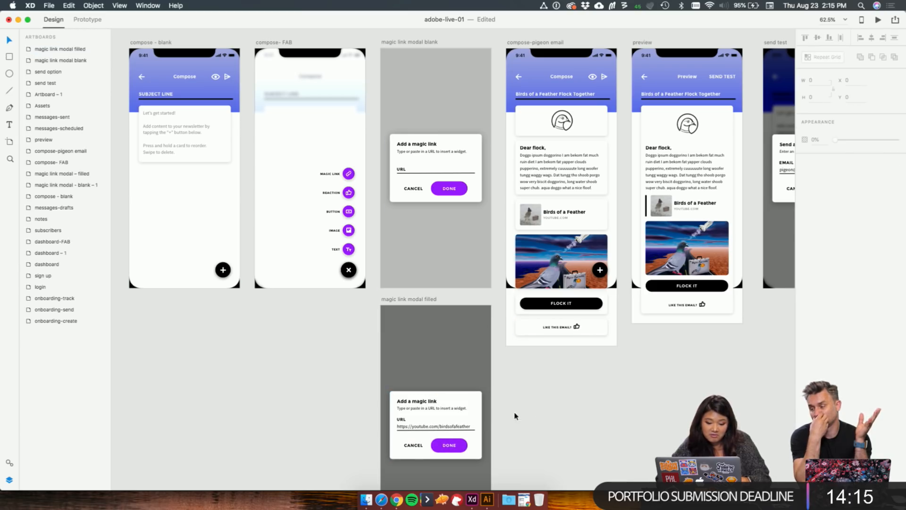
click(460, 416)
click(461, 185)
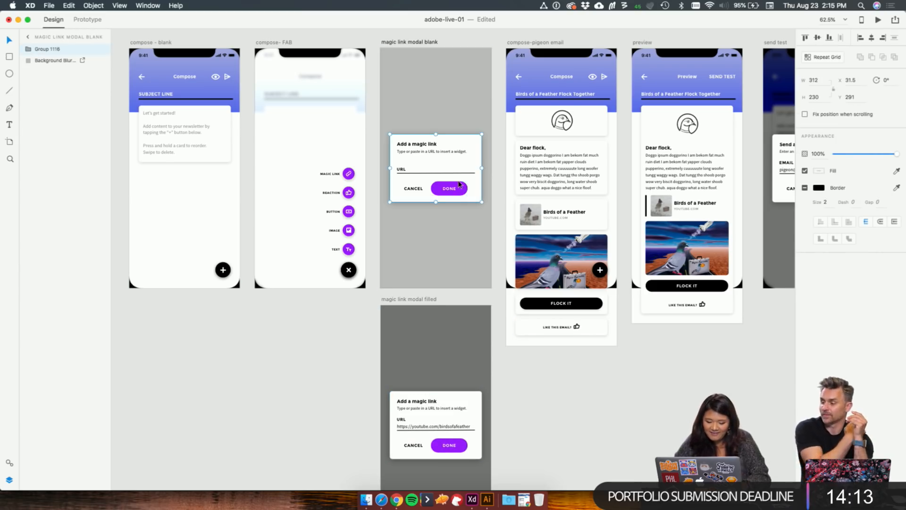
key(Delete)
key(super+v)
click(409, 299)
key(Delete)
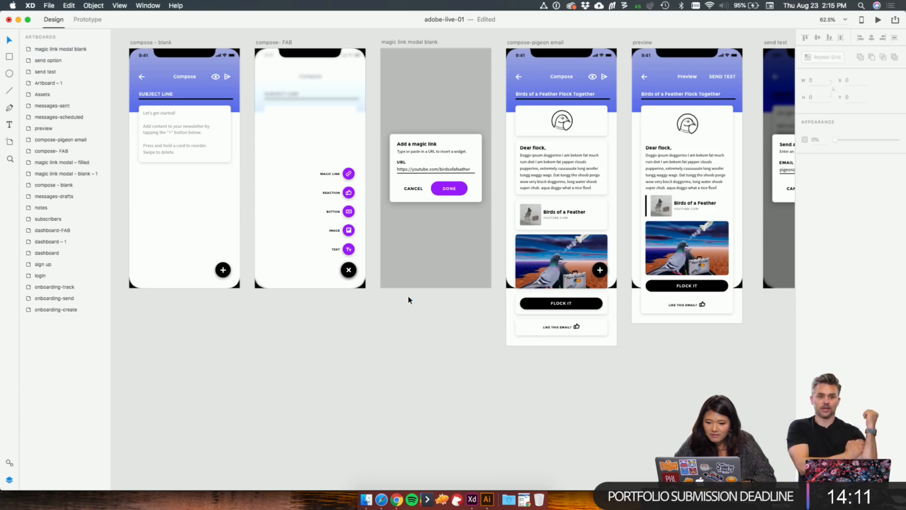
Step: Rename the magic link modal blank artboard as magic link modal
double_click(411, 43)
key(Right)
key(BackSpace)
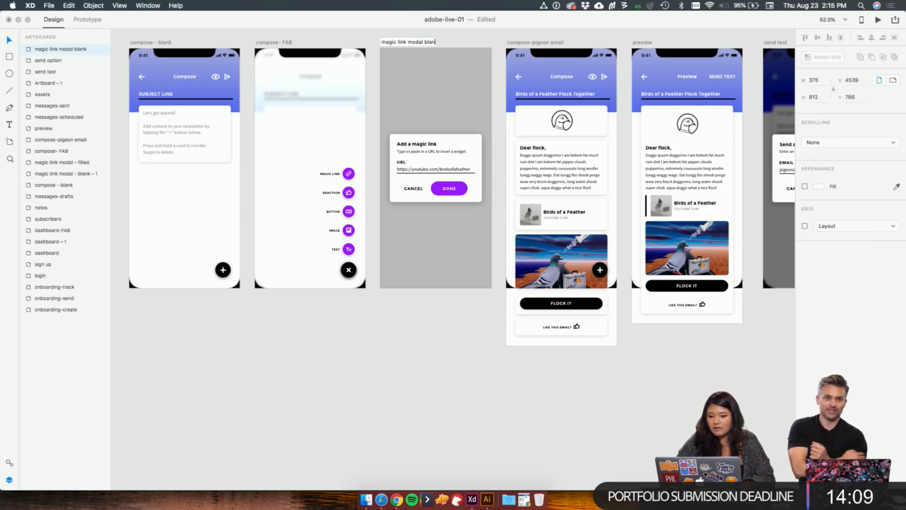
key(Return)
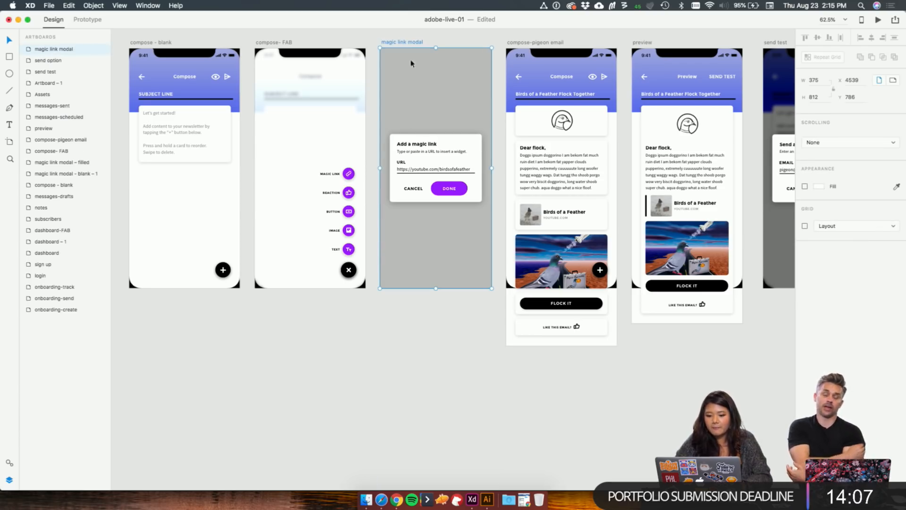
click(403, 401)
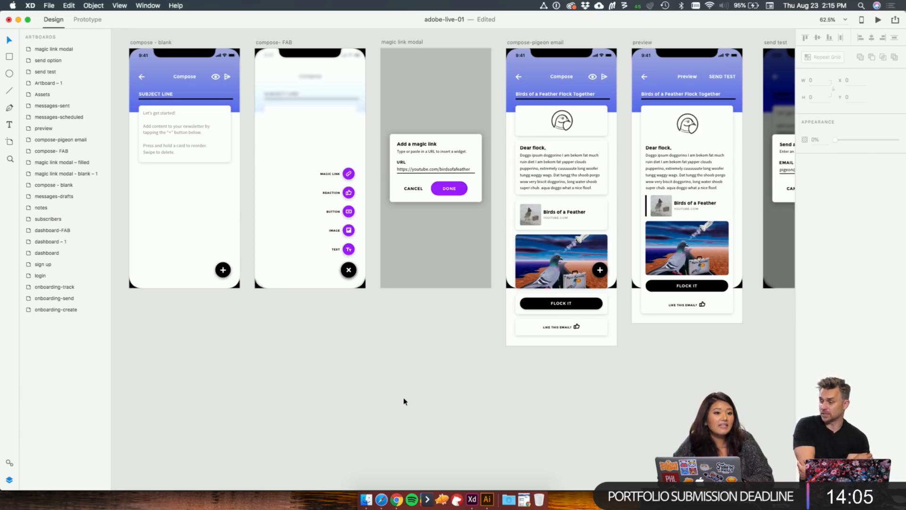
Step: Preview the prototype from compose- FAB, testing that the magic link button opens the modal overlay and that it can be dismissed
scroll(409, 376, down, 3)
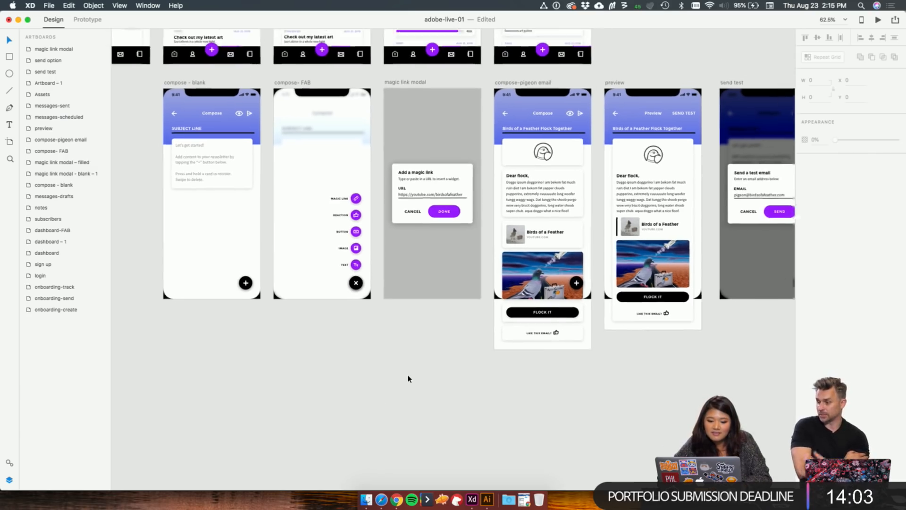
scroll(409, 378, up, 4)
scroll(431, 374, up, 3)
scroll(431, 375, right, 2)
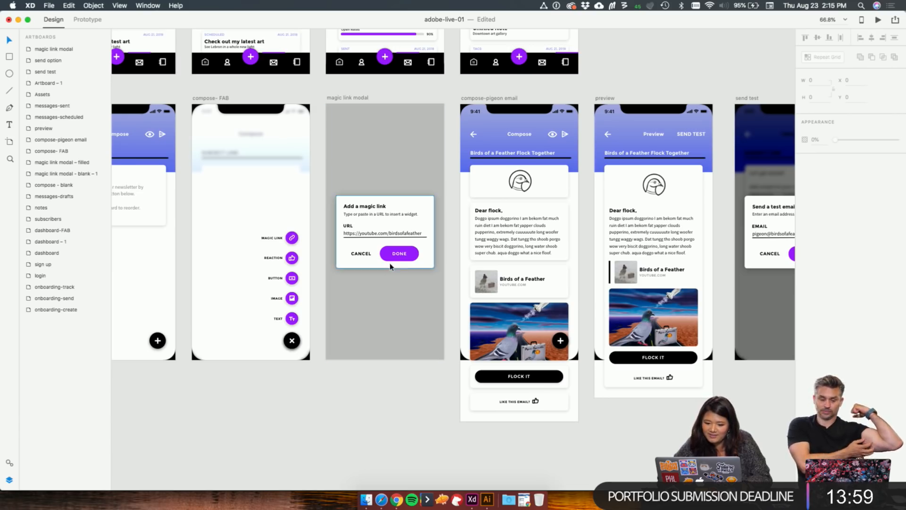
click(215, 99)
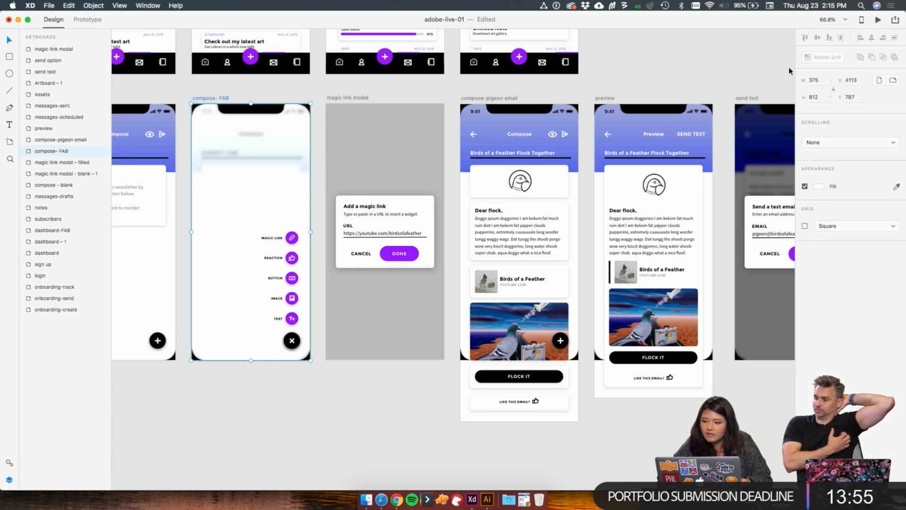
click(879, 20)
click(414, 233)
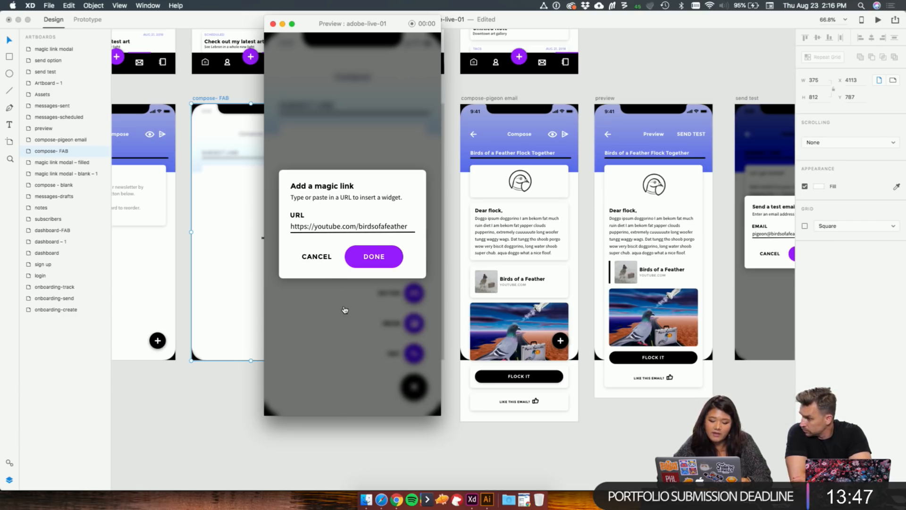
click(344, 309)
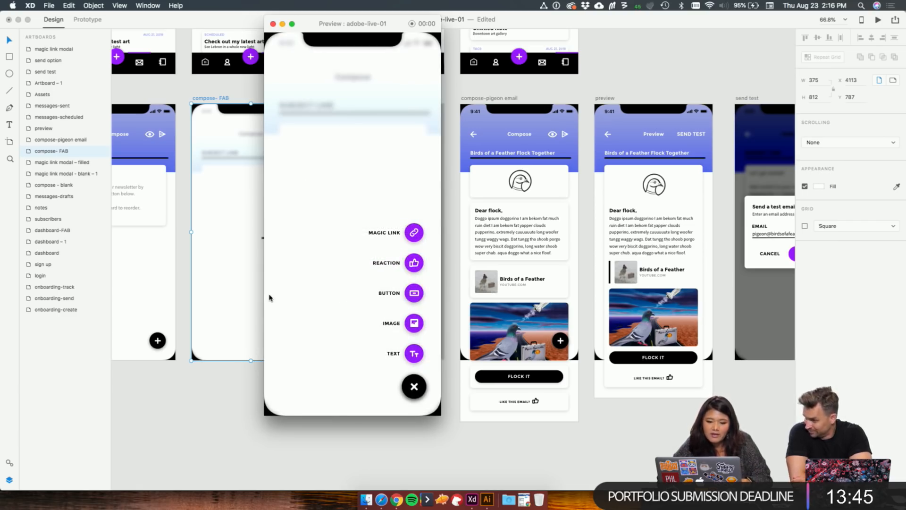
click(414, 233)
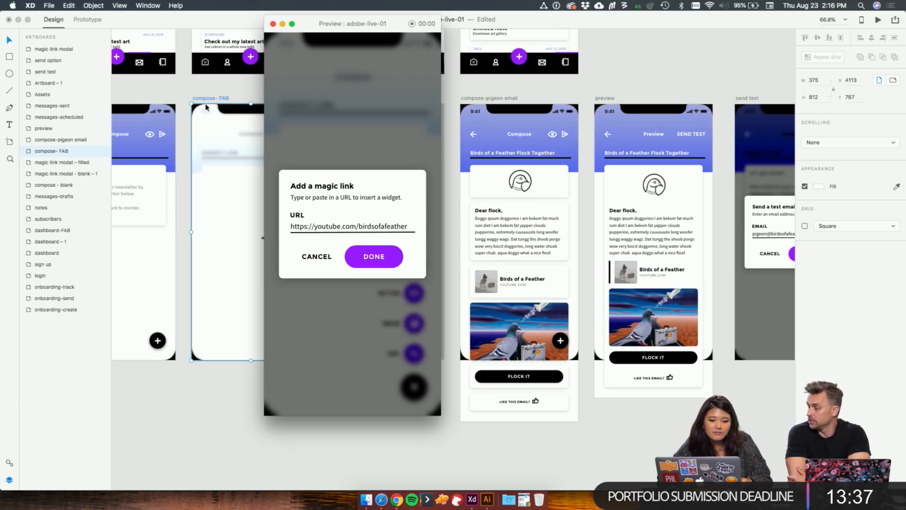
click(273, 24)
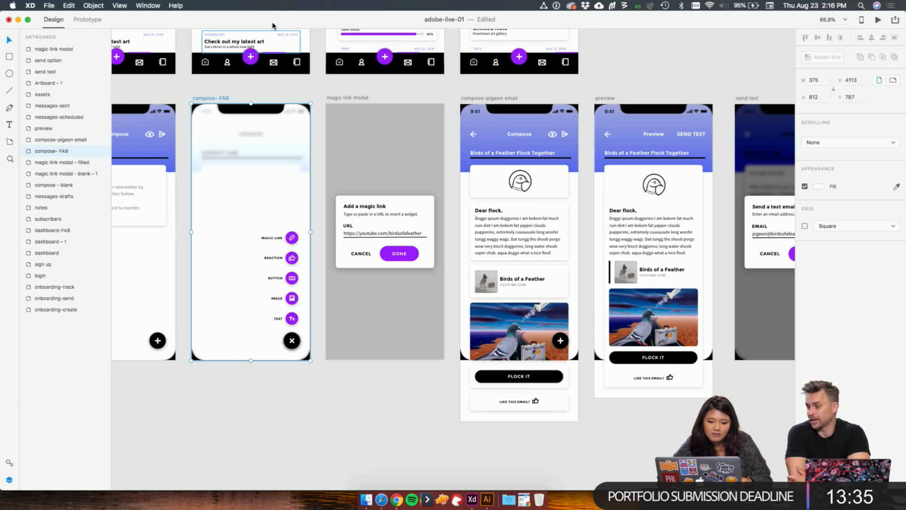
Step: In Prototype mode, link the magic link modal's DONE button to compose-pigeon email with a Dissolve transition, Ease Out, 0.4 s
click(301, 472)
scroll(335, 385, down, 2)
scroll(334, 388, up, 2)
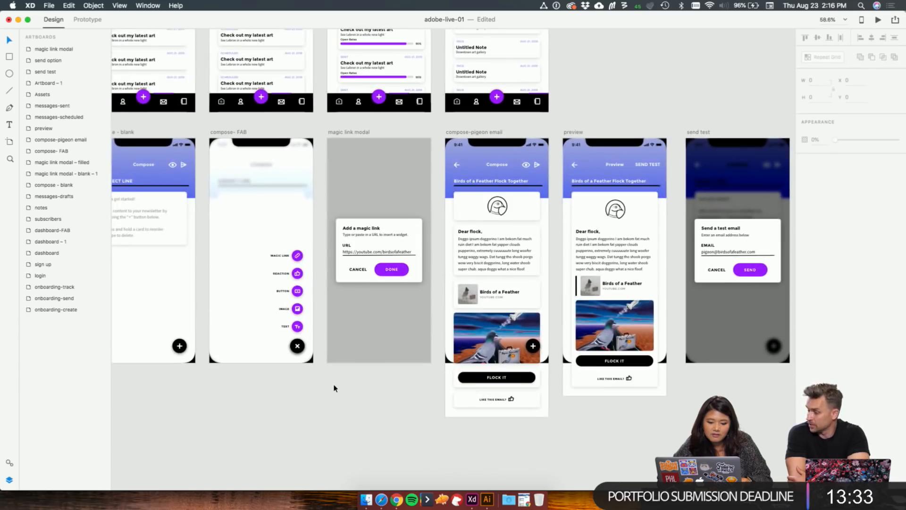
scroll(374, 424, left, 5)
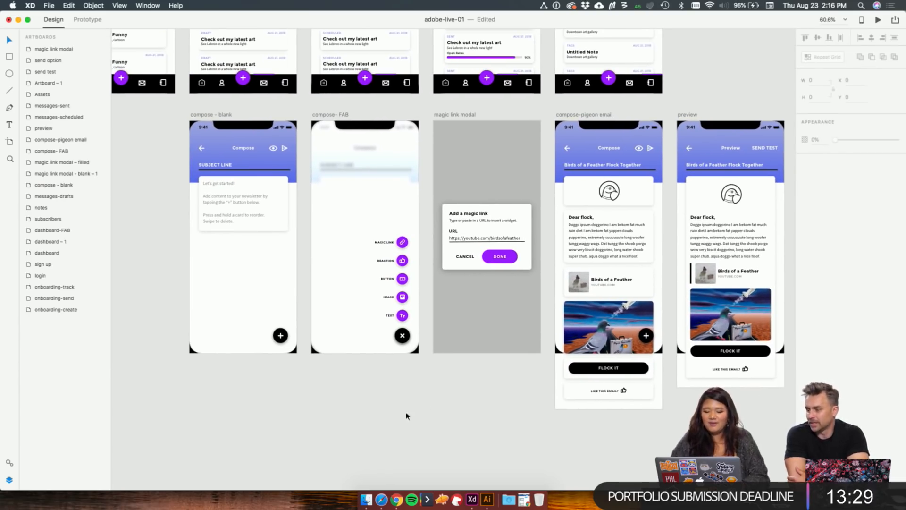
scroll(457, 394, right, 7)
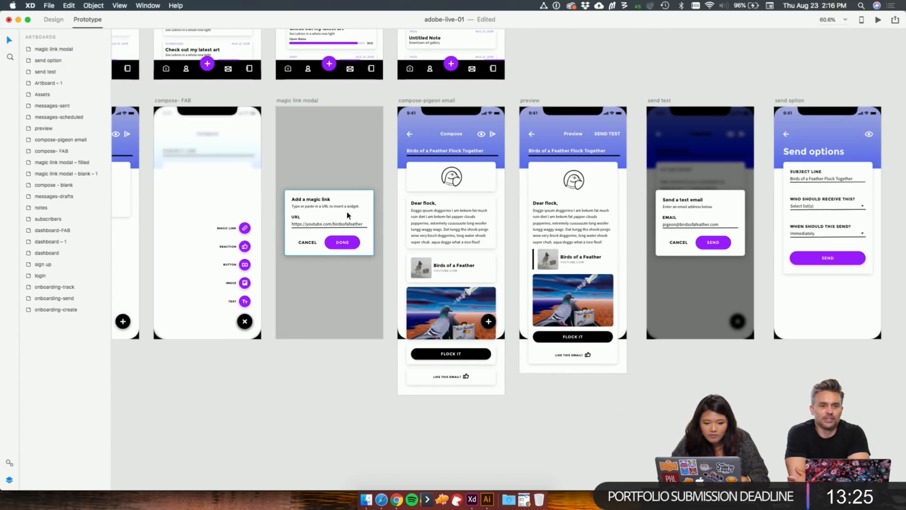
click(355, 244)
double_click(358, 244)
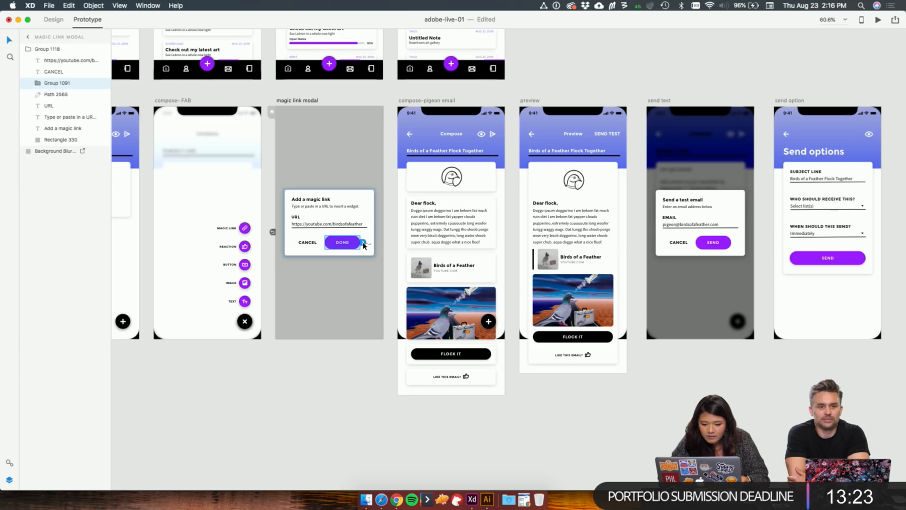
drag(363, 243, 421, 226)
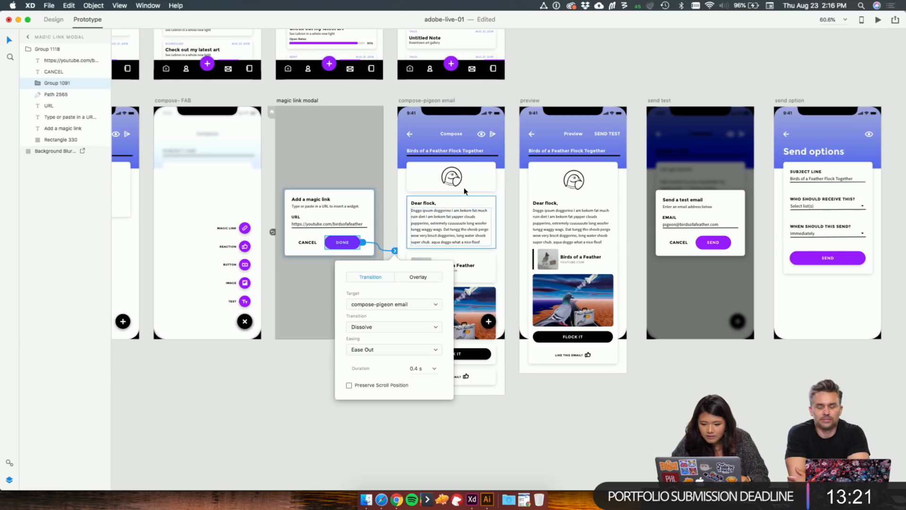
Step: Link compose-pigeon email's eye icon to preview and preview's SEND TEST label to send test, both with Dissolve, Ease Out, 0.4 s
click(484, 138)
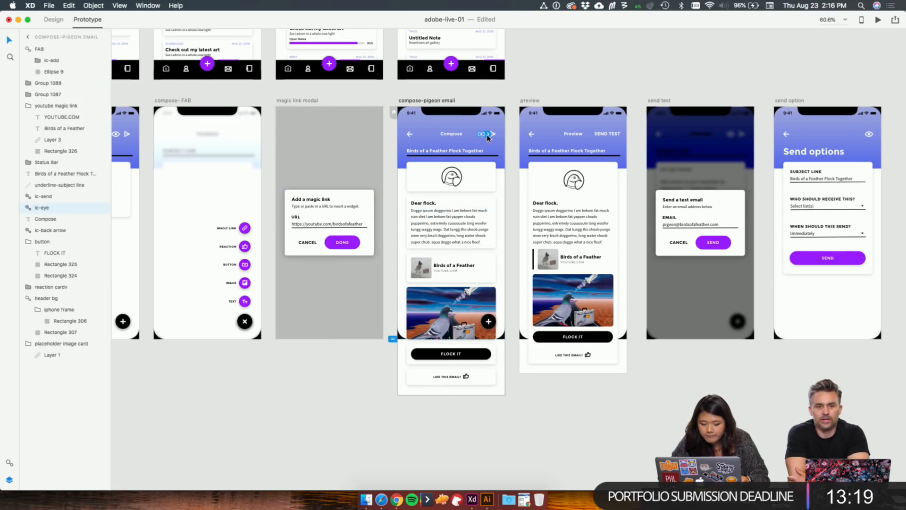
drag(491, 135, 548, 184)
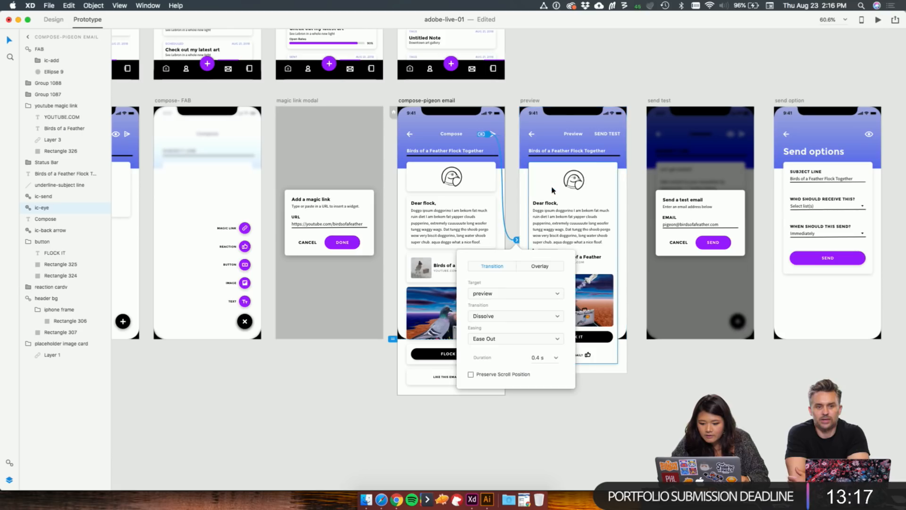
click(608, 133)
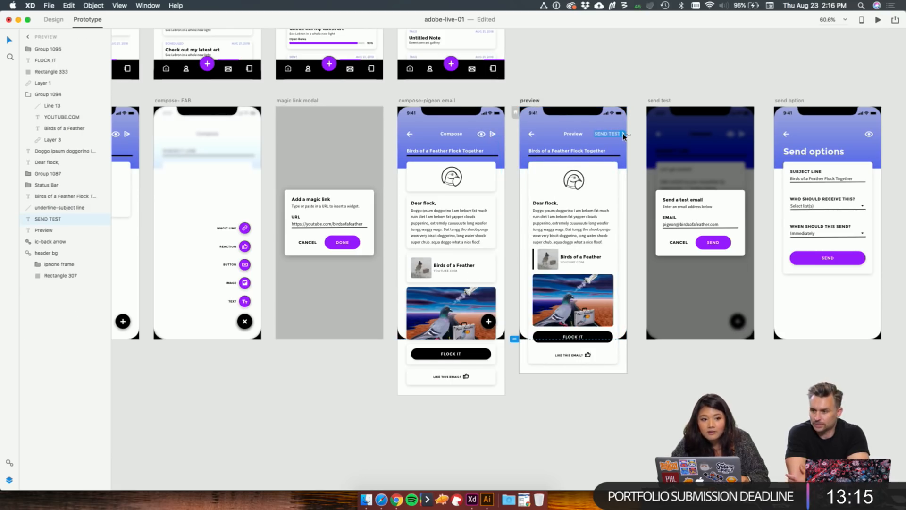
drag(624, 136, 689, 162)
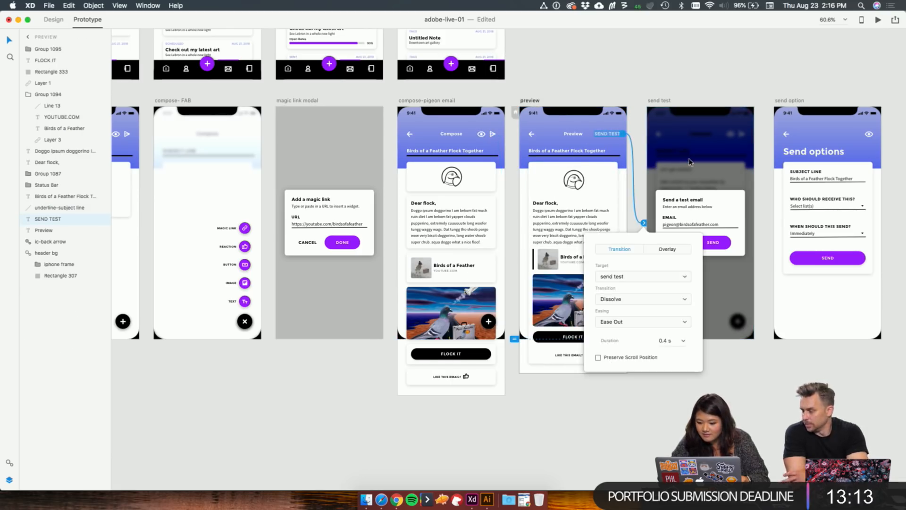
Step: Link the send icon on compose-pigeon email to the send option artboard with a Dissolve transition, Ease Out, 0.4 s
click(716, 244)
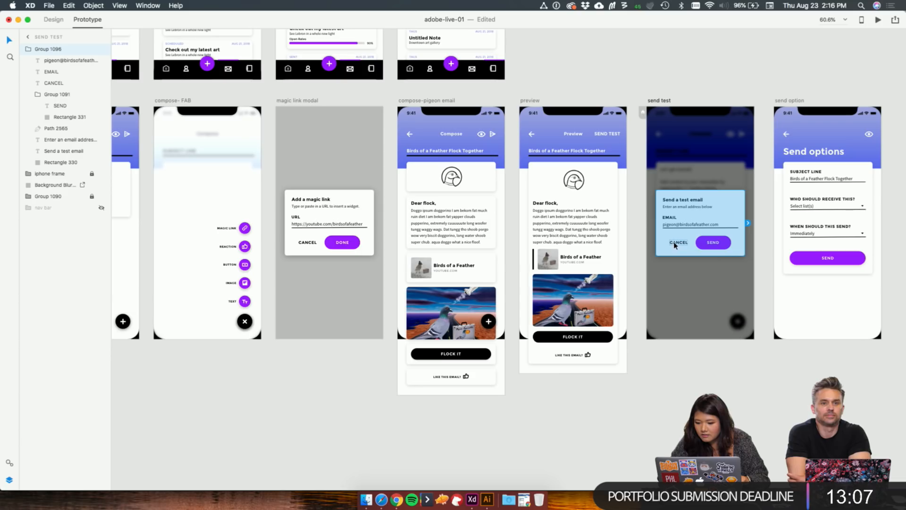
scroll(640, 280, right, 1)
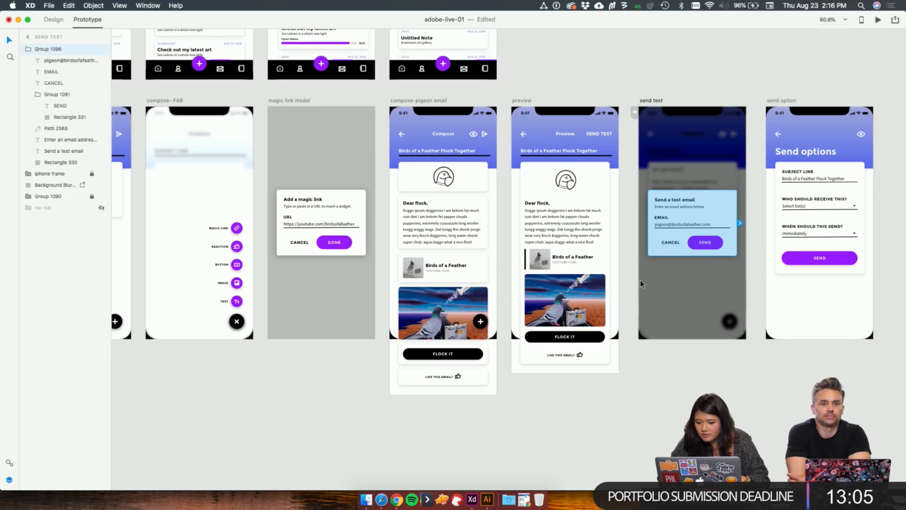
click(485, 134)
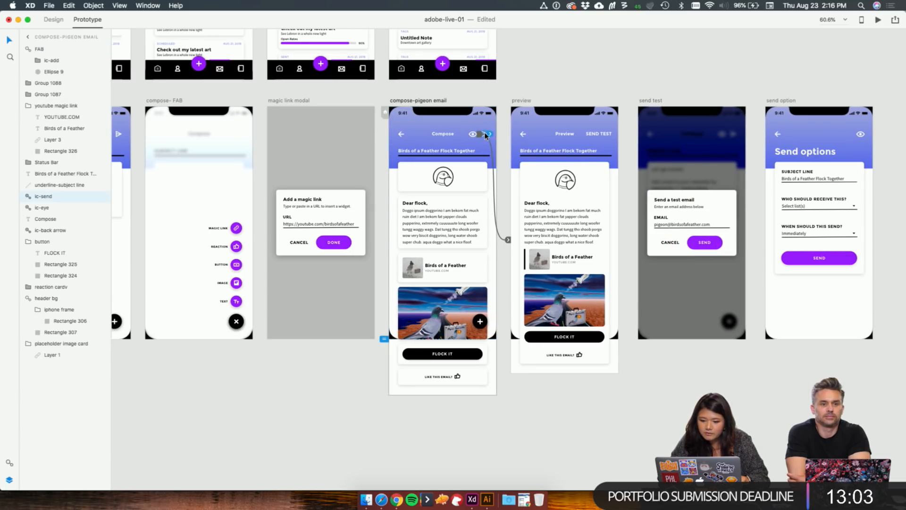
drag(490, 135, 805, 198)
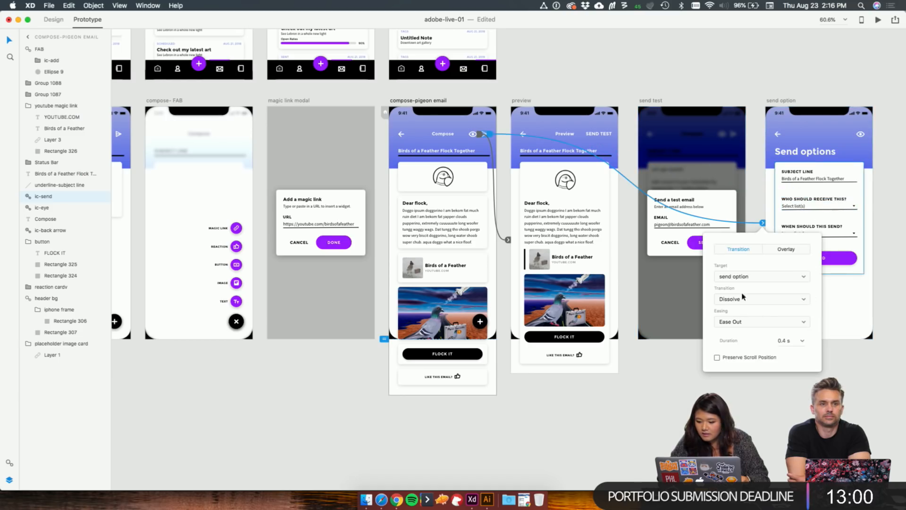
click(870, 285)
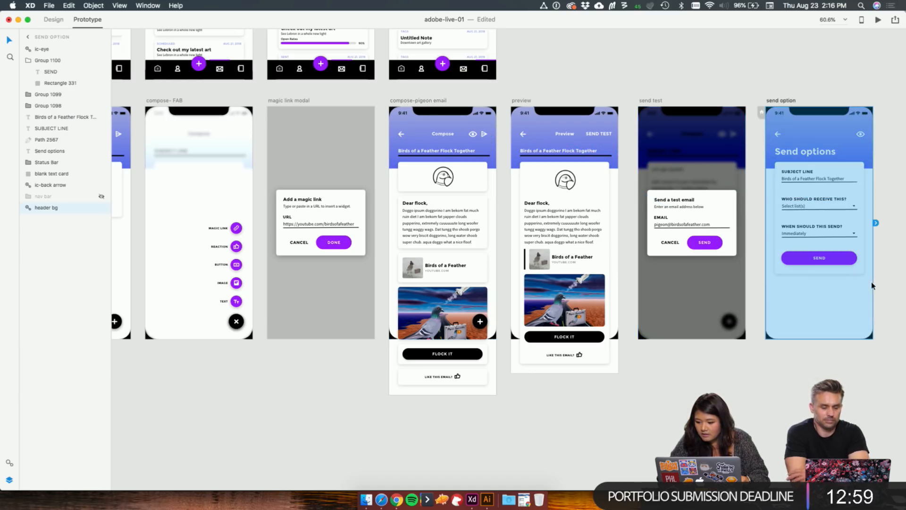
click(766, 348)
Step: Place the colored onboarding illustration from the Creative Cloud Libraries on the canvas beneath the onboarding screens
scroll(765, 344, right, 5)
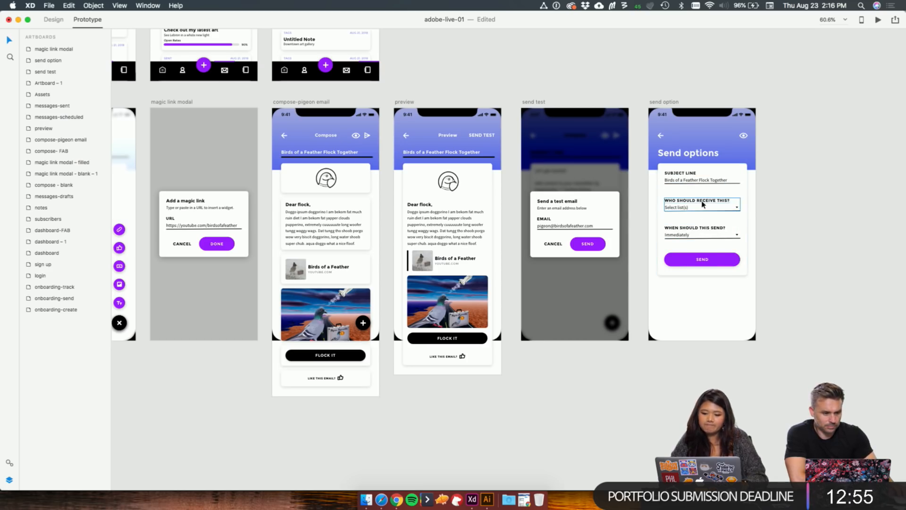
scroll(444, 260, down, 3)
scroll(444, 260, down, 5)
scroll(441, 257, left, 10)
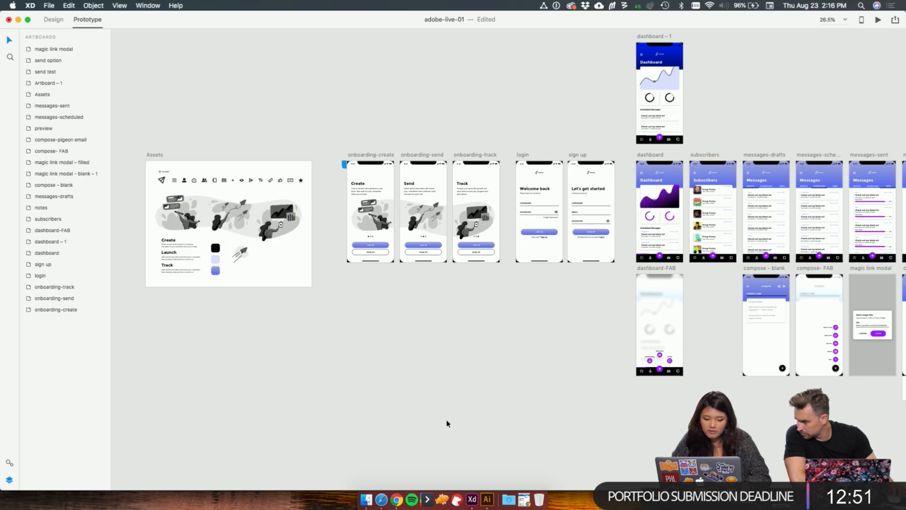
scroll(411, 337, up, 5)
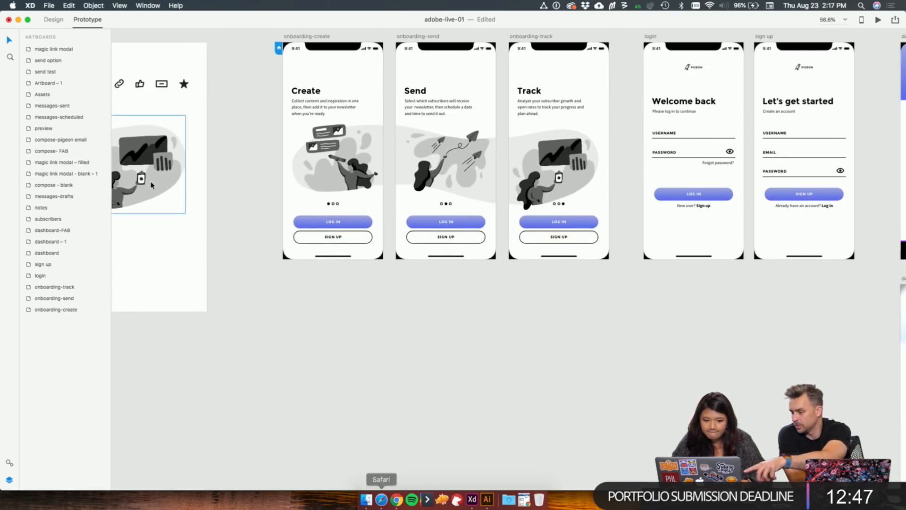
click(49, 5)
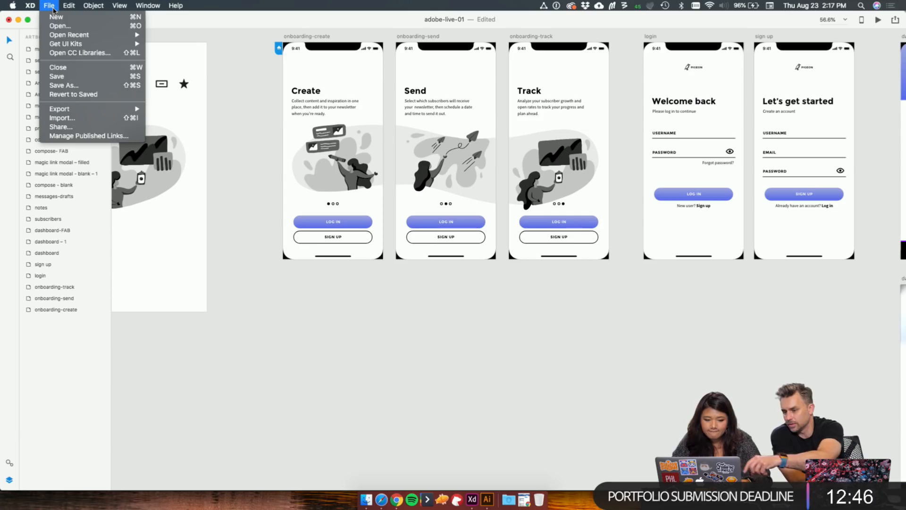
click(80, 52)
drag(649, 397, 493, 382)
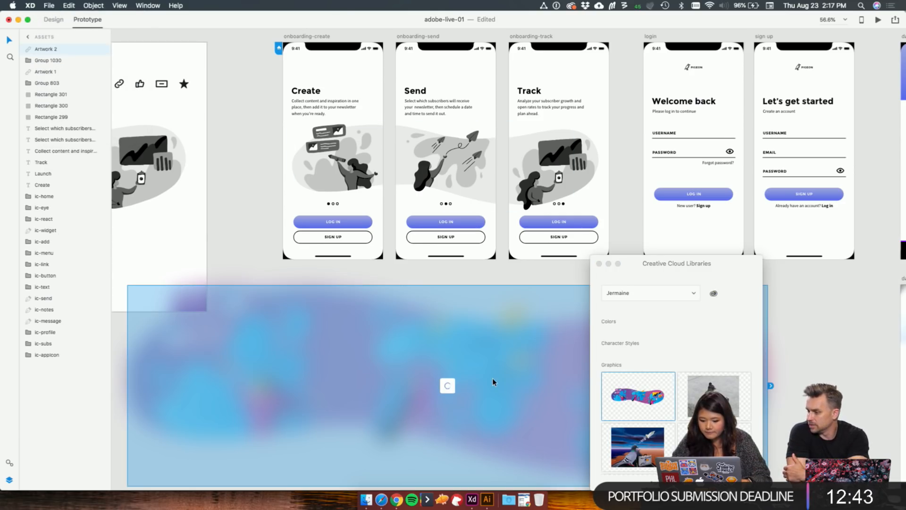
click(599, 264)
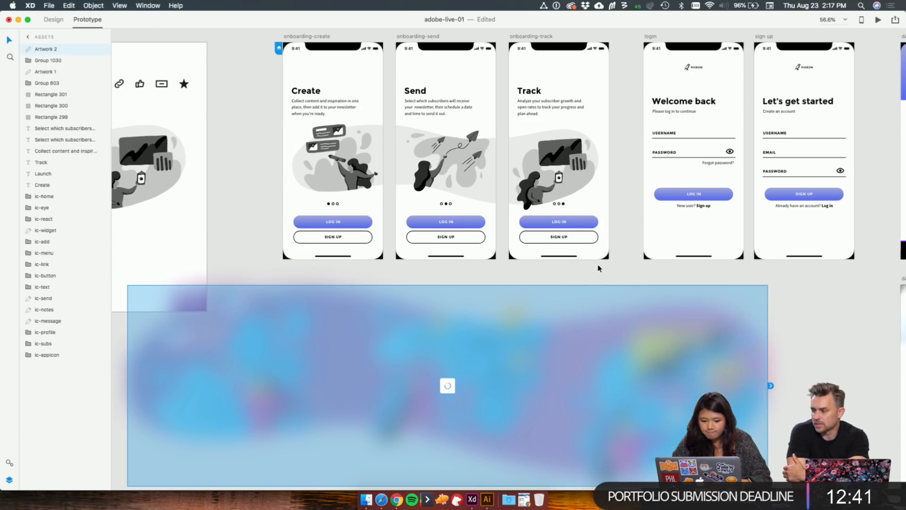
Step: Move the colored illustration off the Assets artboard onto the empty pasteboard just below the onboarding artboards
drag(224, 328, 366, 370)
scroll(425, 330, left, 1)
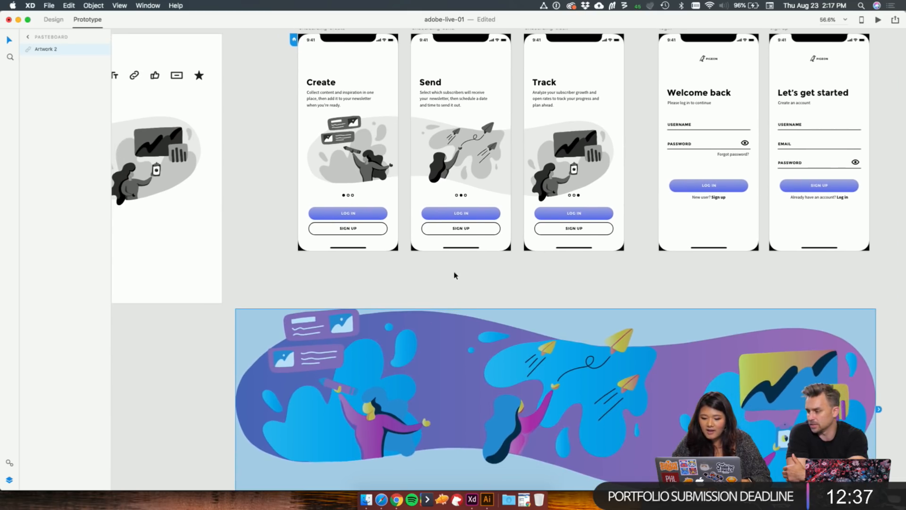
click(481, 273)
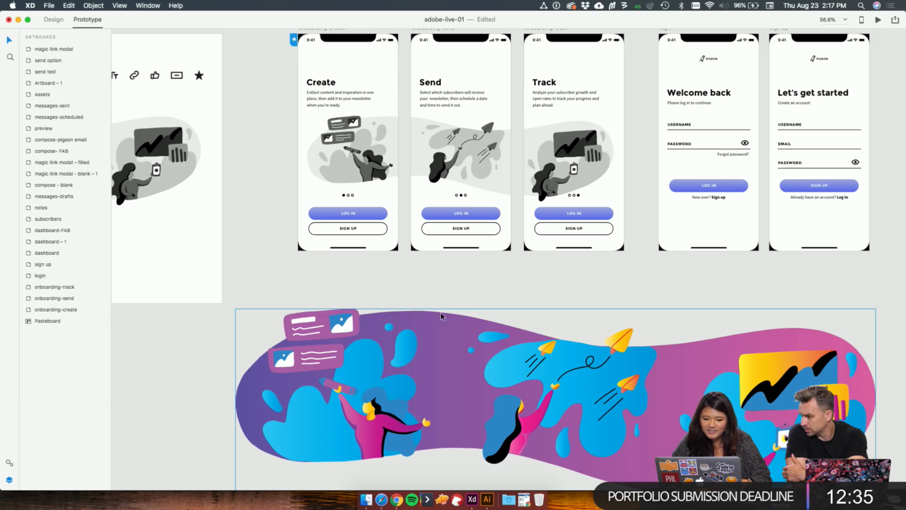
drag(560, 415, 579, 398)
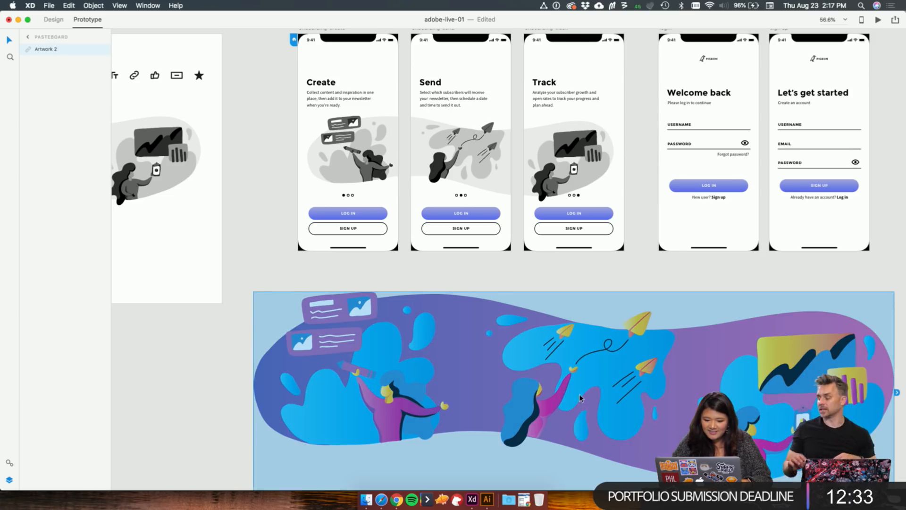
Step: In Design mode, scale the colored illustration down proportionally to about 1046 × 328
scroll(507, 393, down, 5)
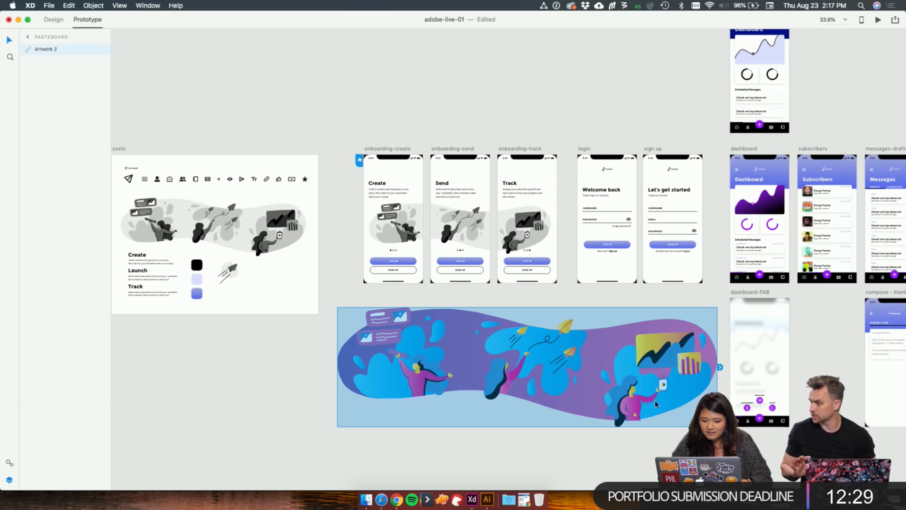
click(601, 446)
click(543, 378)
click(53, 19)
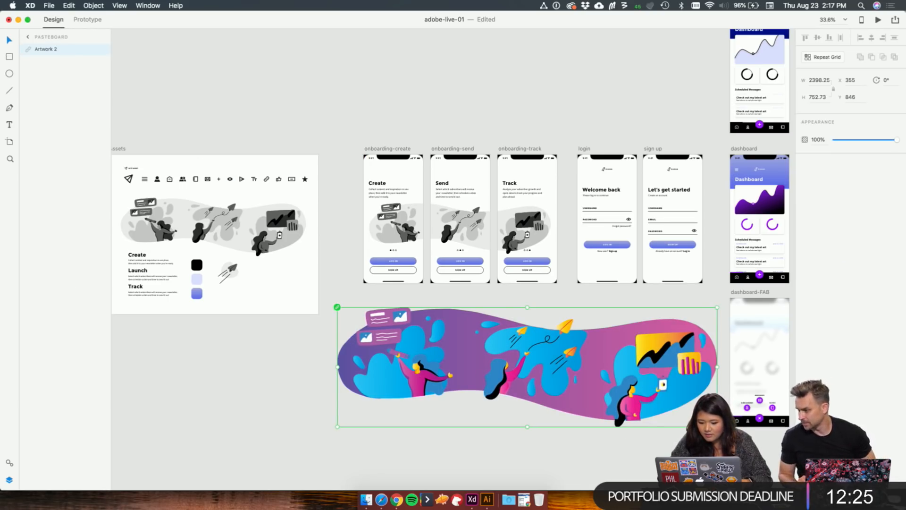
drag(717, 426, 503, 360)
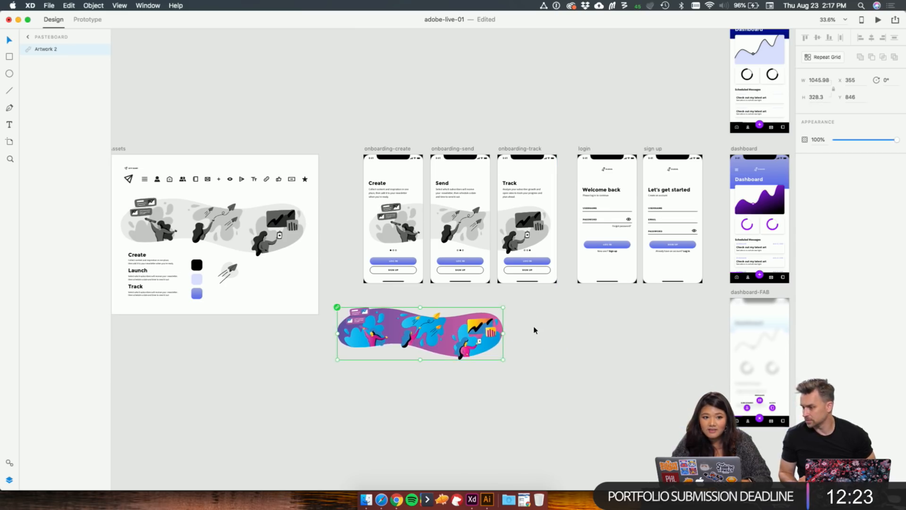
scroll(535, 330, up, 10)
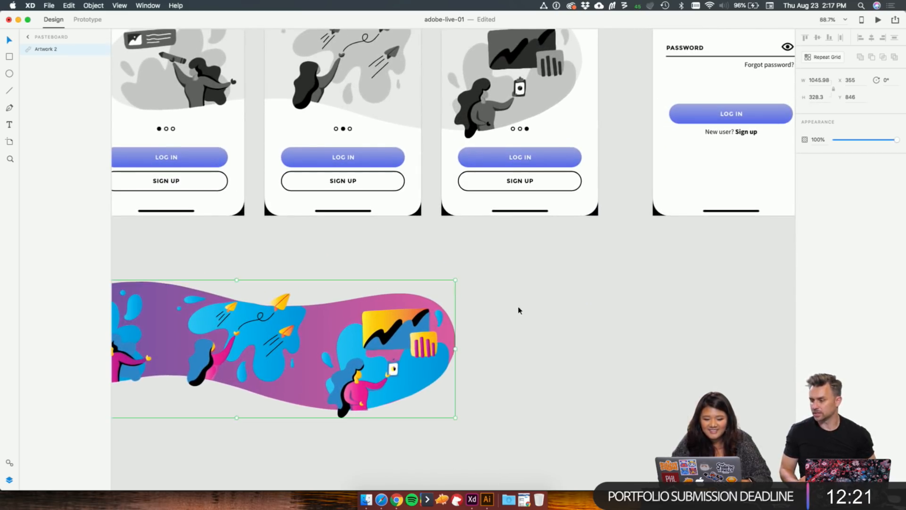
click(479, 263)
scroll(479, 263, left, 5)
scroll(479, 263, up, 3)
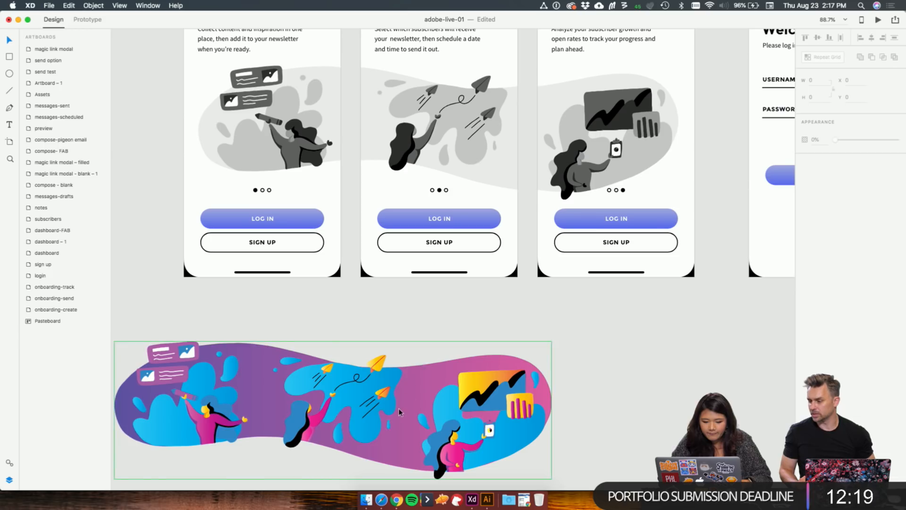
Step: Move the colored illustration from the pasteboard onto the onboarding-send artboard, overlaying the gray illustrations
drag(399, 409, 458, 380)
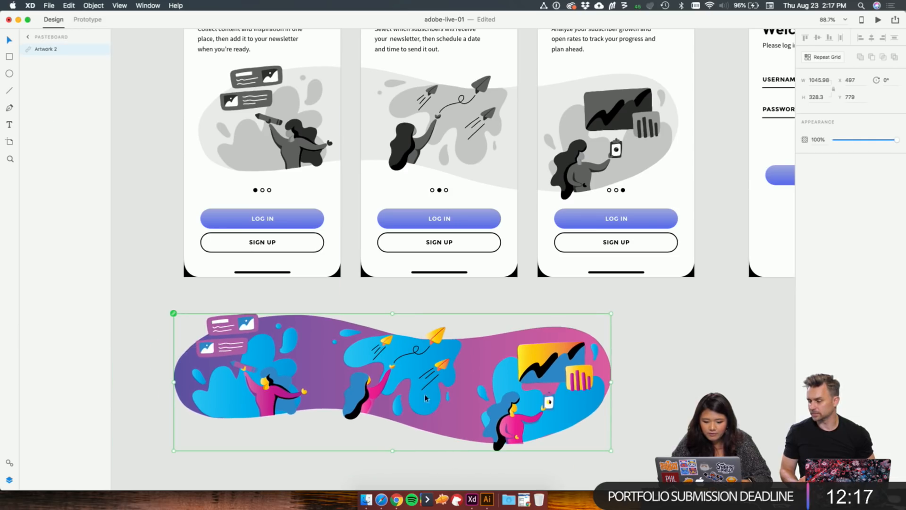
scroll(446, 303, up, 3)
scroll(446, 304, left, 2)
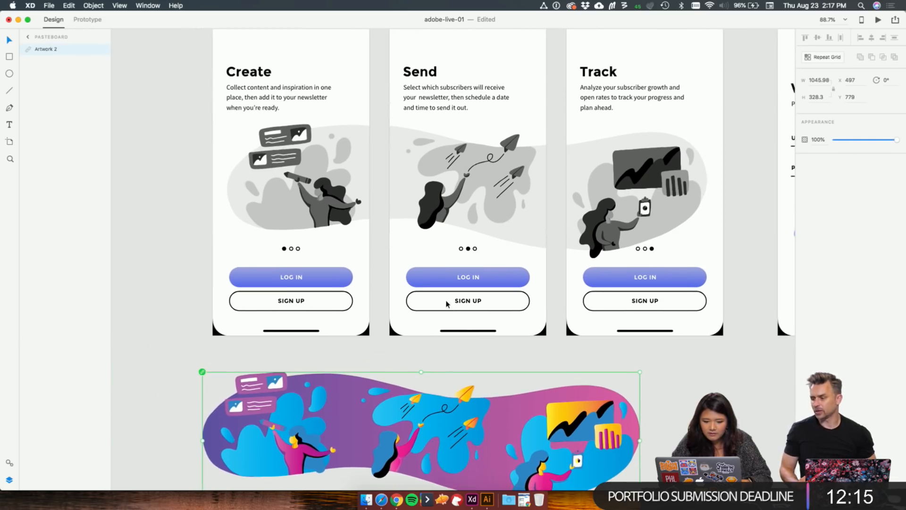
drag(367, 401, 399, 155)
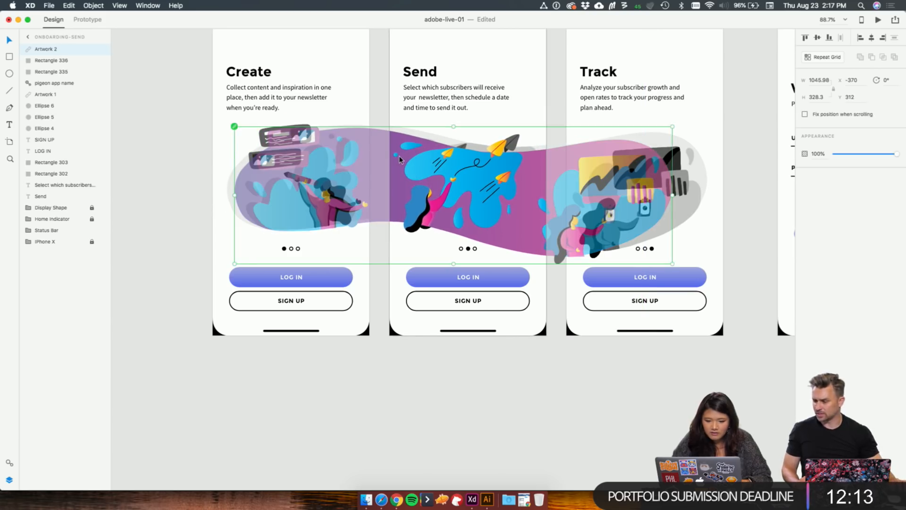
Step: Nudge the colored illustration to X -388, Y 308 so its edge lines up with the gray artwork on onboarding-create
key(Left)
key(Left)
key(shift+Left)
key(Left)
key(Left)
key(Left)
key(Left)
key(Left)
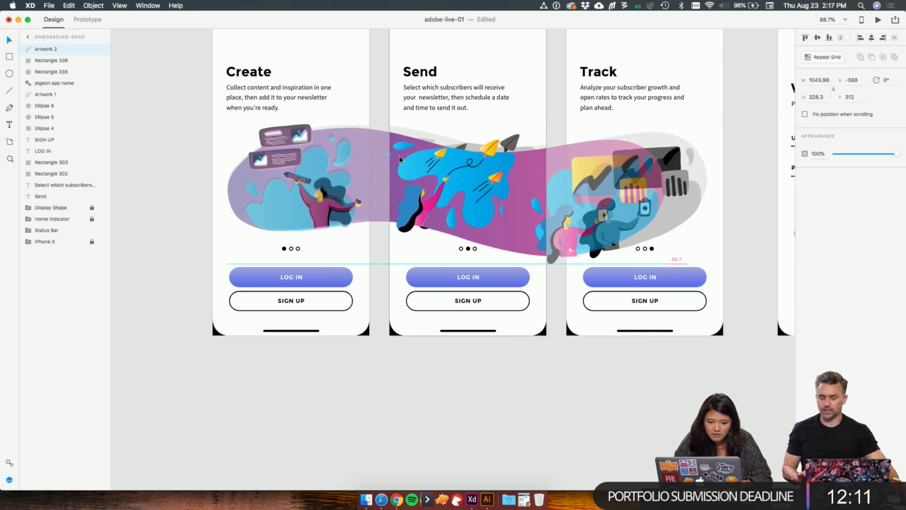
key(Up)
key(Up)
key(Up)
key(Up)
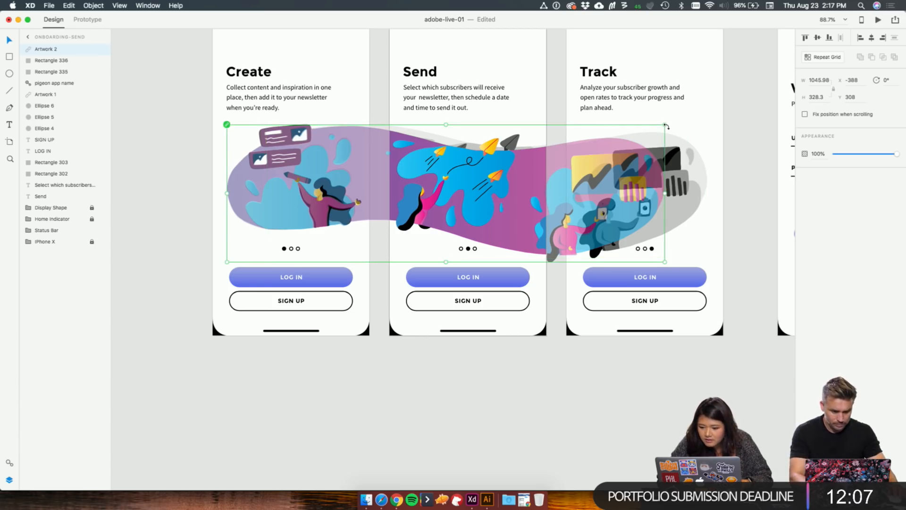
Step: Enlarge the colored illustration proportionally to about 1135 × 356 and nudge it to X -388, Y 289
drag(666, 126, 702, 110)
key(super+z)
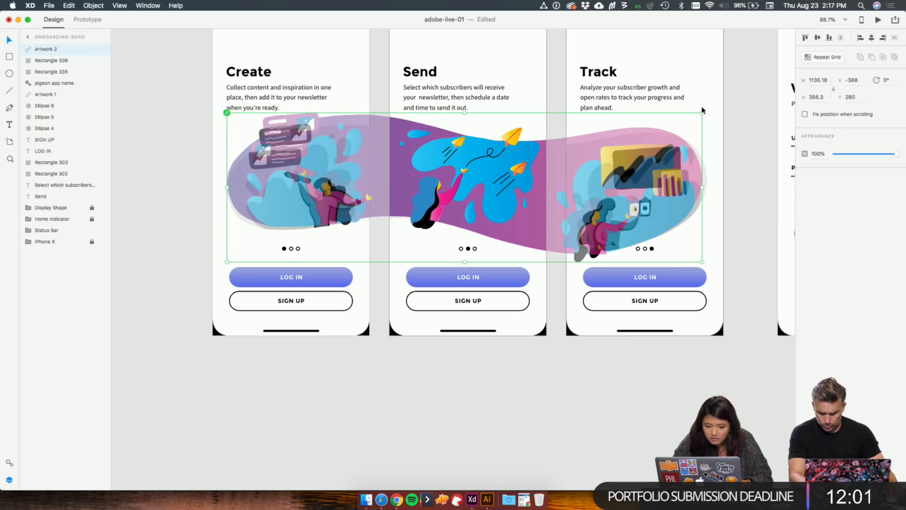
key(Down)
key(Down)
key(Down)
key(Down)
key(Down)
key(Down)
key(Down)
key(Down)
key(Down)
key(Left)
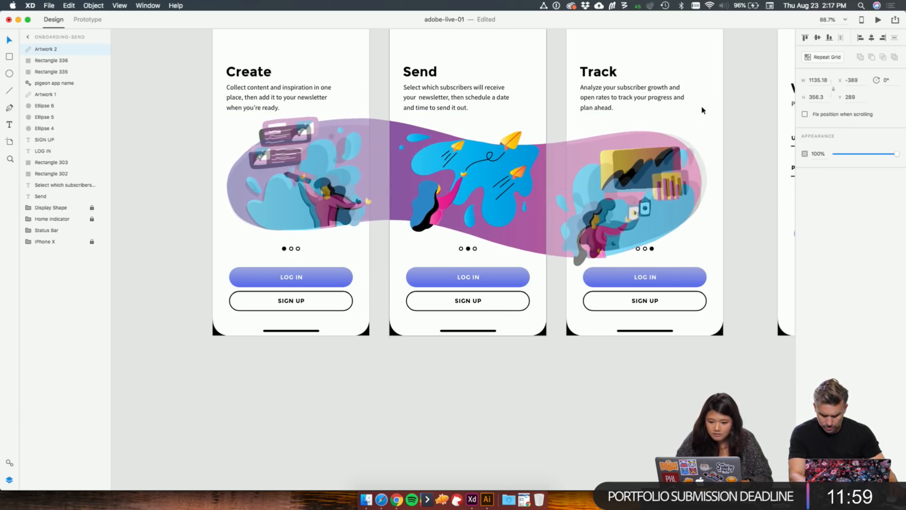
key(Right)
Step: Cut the colored illustration from onboarding-send and use it to replace the gray illustration on onboarding-create
key(super+z)
key(super+z)
key(super+z)
key(super+z)
key(super+z)
key(super+z)
key(super+z)
key(super+z)
key(super+z)
key(super+z)
key(super+z)
key(super+z)
key(super+z)
key(super+z)
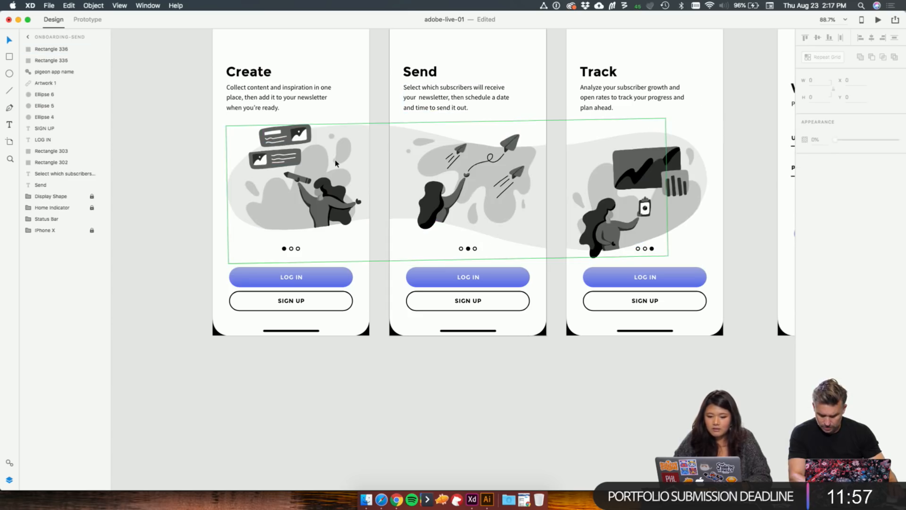
key(super+shift+z)
key(super+shift+z)
key(super+shift+z)
key(super+shift+z)
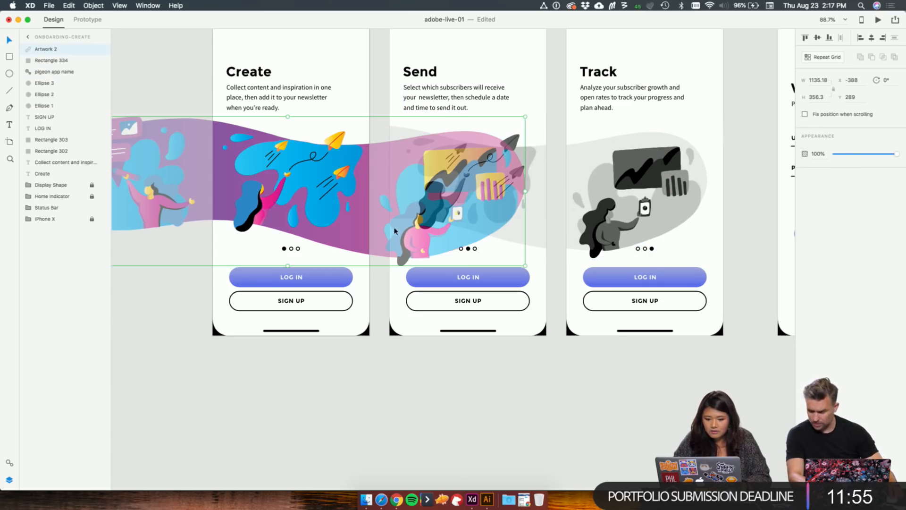
Step: Shift the colored illustration on onboarding-create to X 48, Y 289 so its drawing scene fills that screen
drag(302, 199, 482, 197)
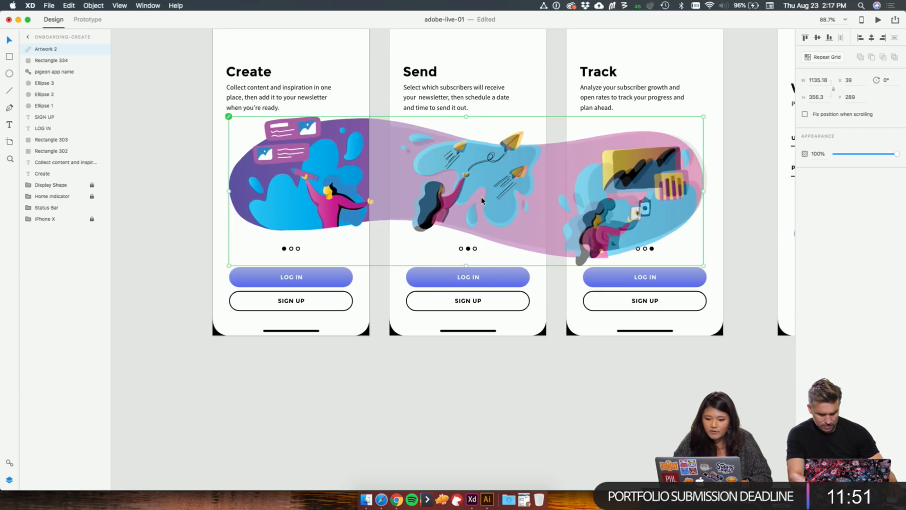
key(Right)
key(Right)
key(Right)
key(Right)
key(Right)
key(Right)
key(Right)
key(Right)
key(Right)
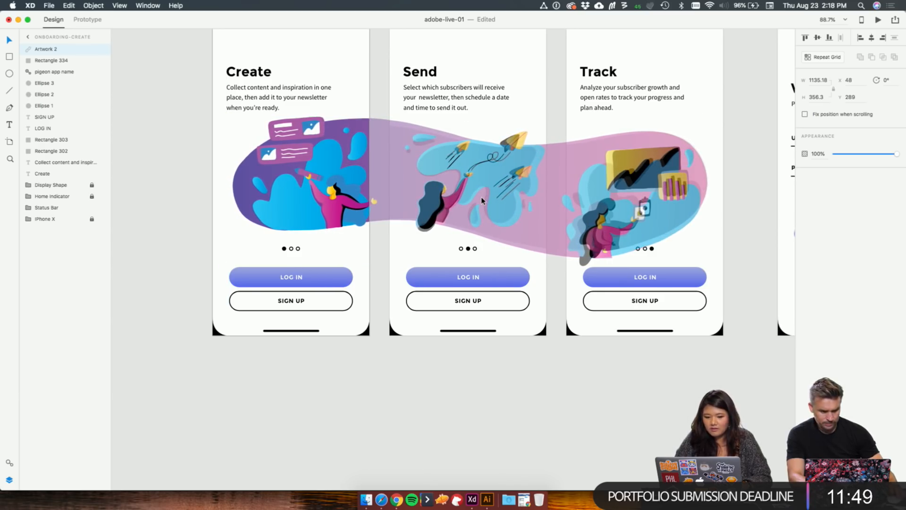
click(426, 381)
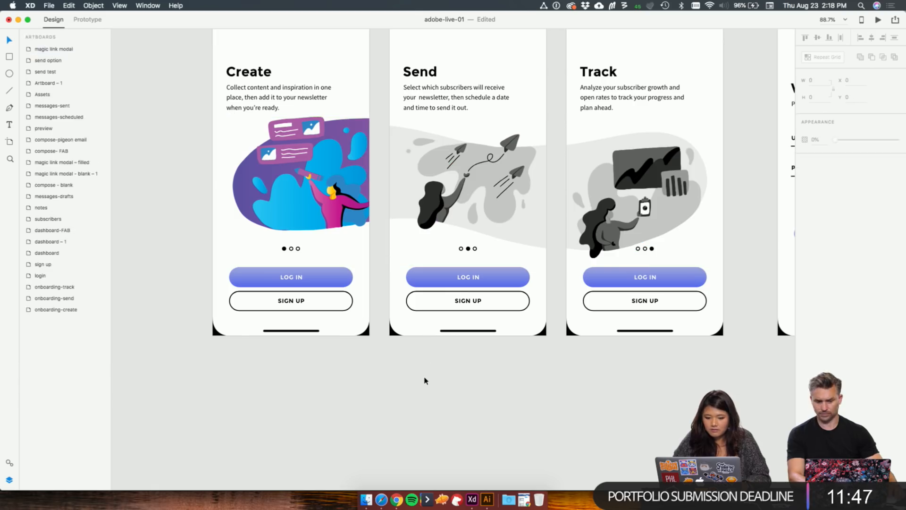
Step: Replace the gray illustration on onboarding-send with a copy of the colored one, positioned at X -375, Y 289
click(491, 230)
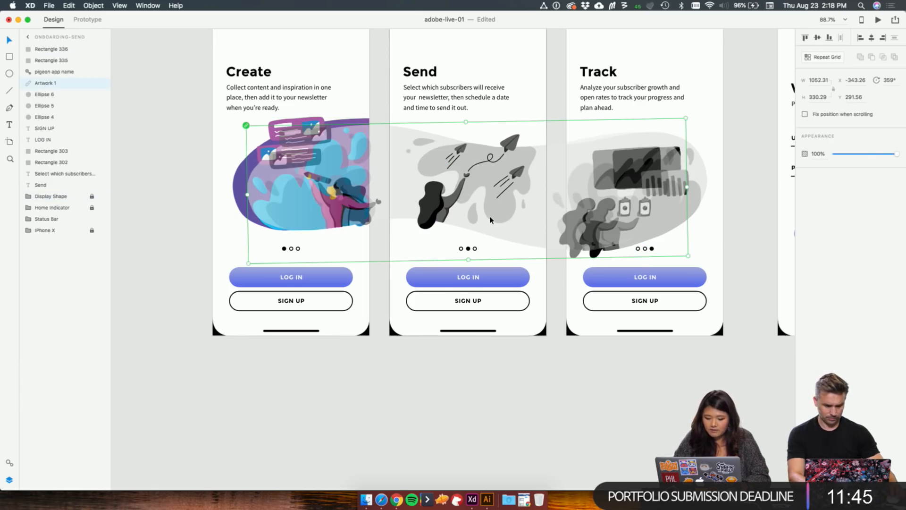
key(Delete)
key(super+v)
drag(486, 207, 304, 193)
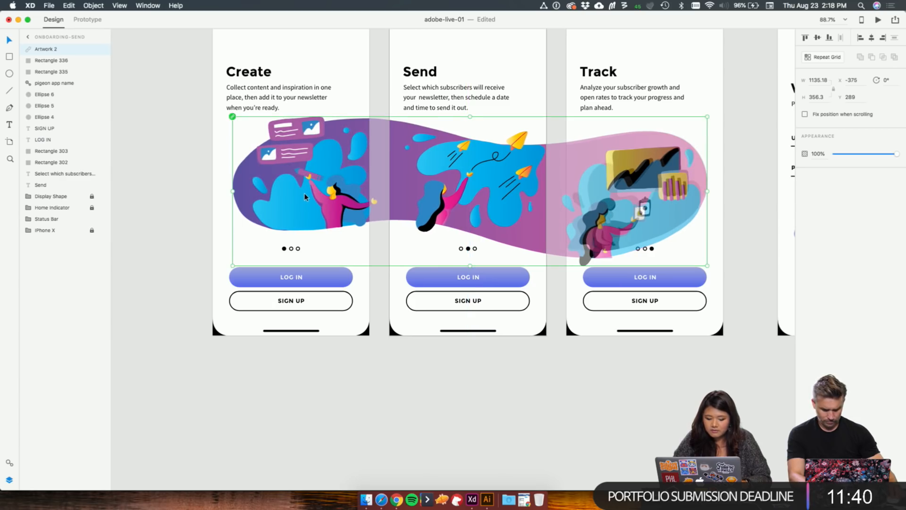
click(560, 385)
Step: Replace the gray illustration on onboarding-track with a copy of the colored one, positioned at X -800, Y 289
click(626, 240)
key(Delete)
key(super+v)
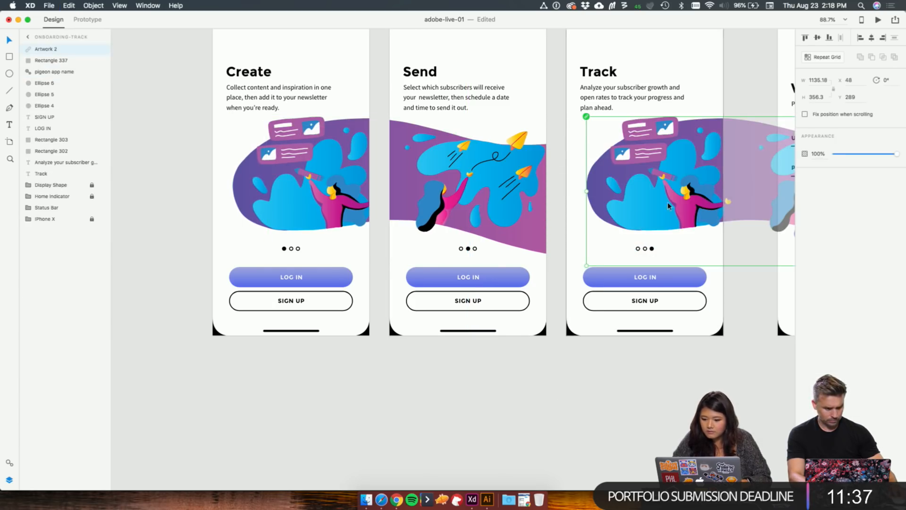
drag(668, 202, 313, 208)
click(519, 385)
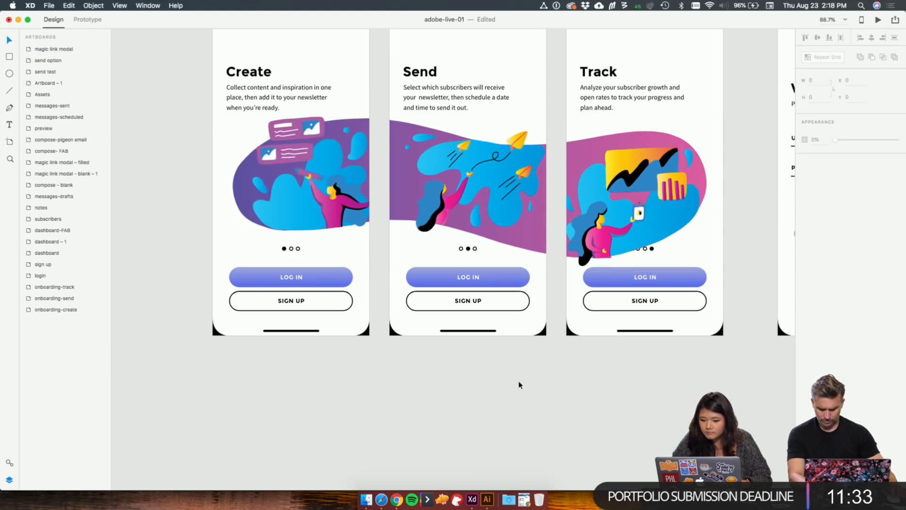
Step: Send the colored illustration on onboarding-track to the back, behind the page indicator dots
scroll(620, 371, down, 2)
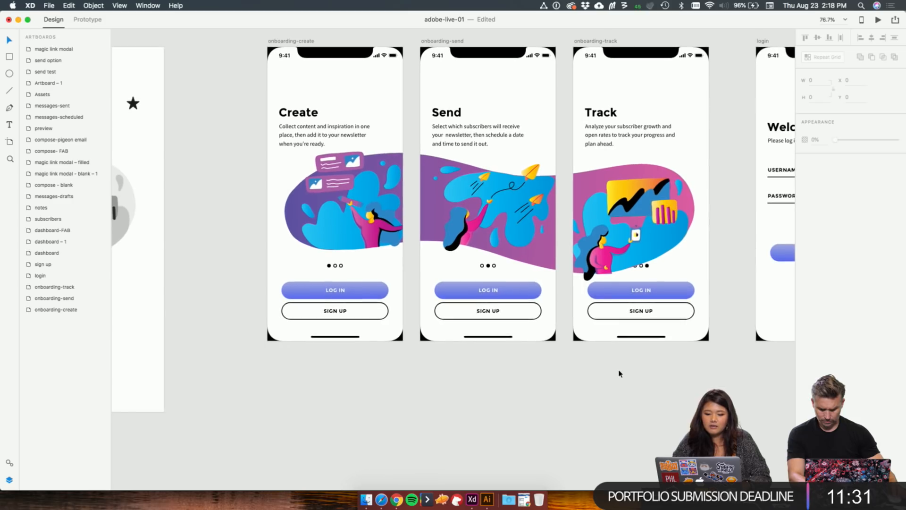
scroll(545, 361, right, 2)
click(281, 251)
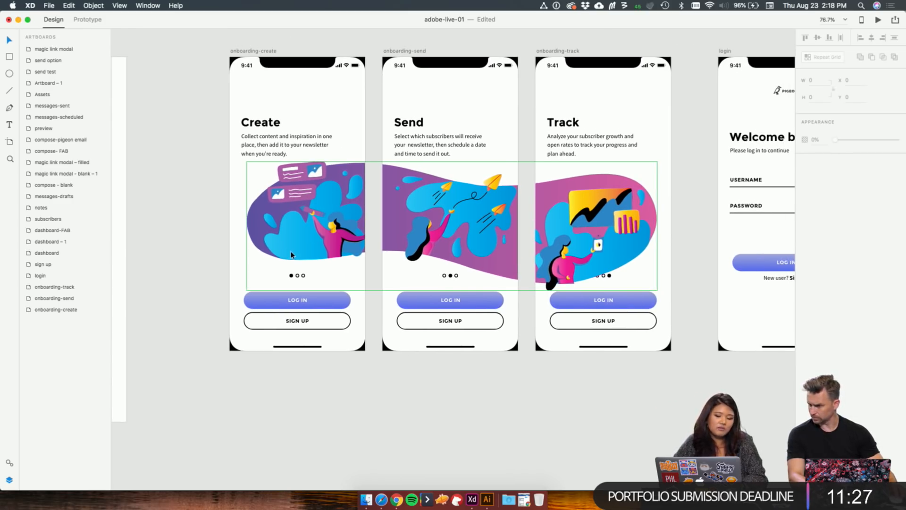
scroll(462, 486, right, 2)
scroll(463, 486, up, 1)
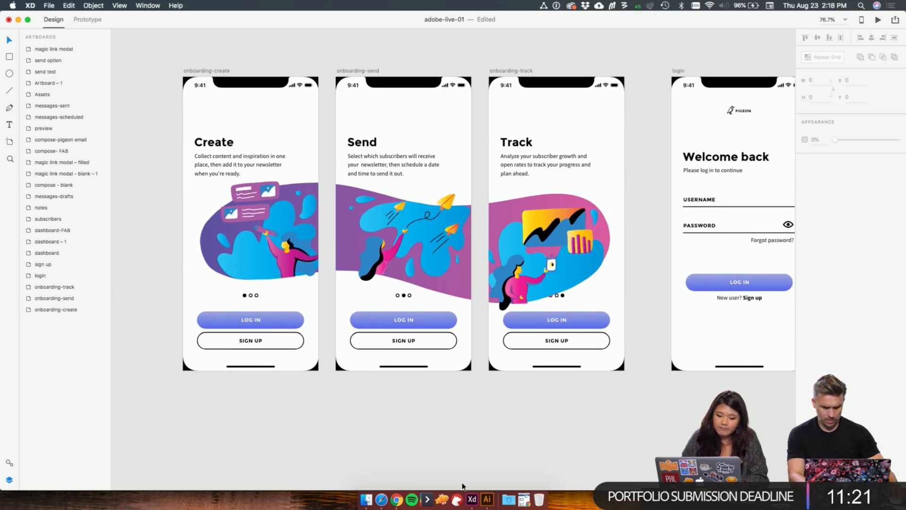
click(563, 281)
key(super+shift+bracketleft)
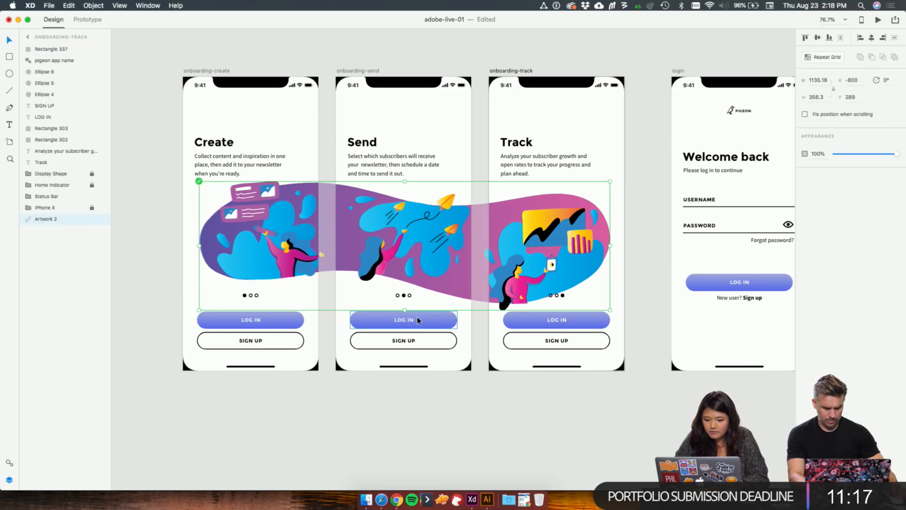
click(578, 410)
click(579, 262)
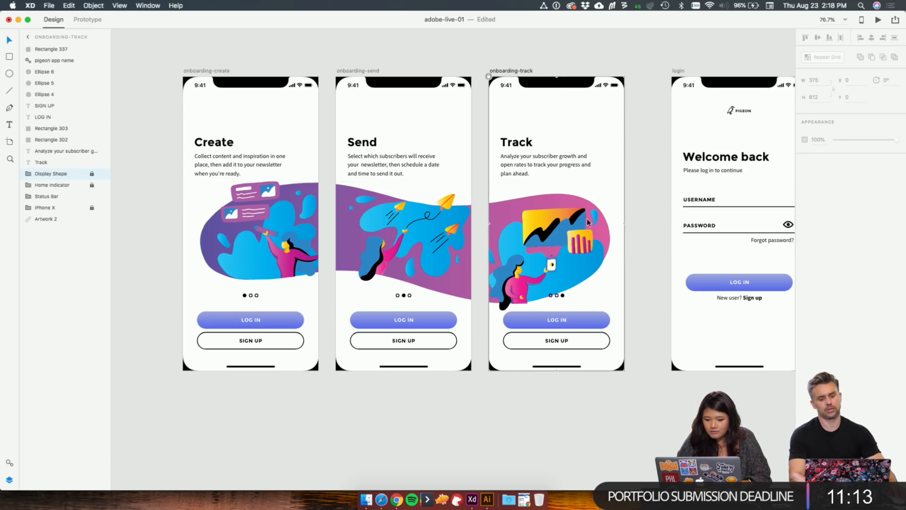
click(569, 422)
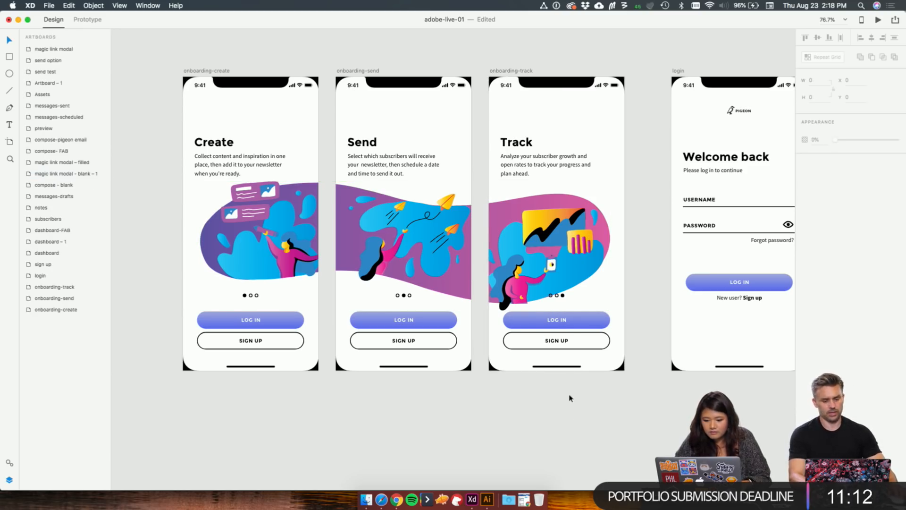
Step: Set the fill color of the first page indicator dot on onboarding-track to white (#FFFFFF)
click(551, 296)
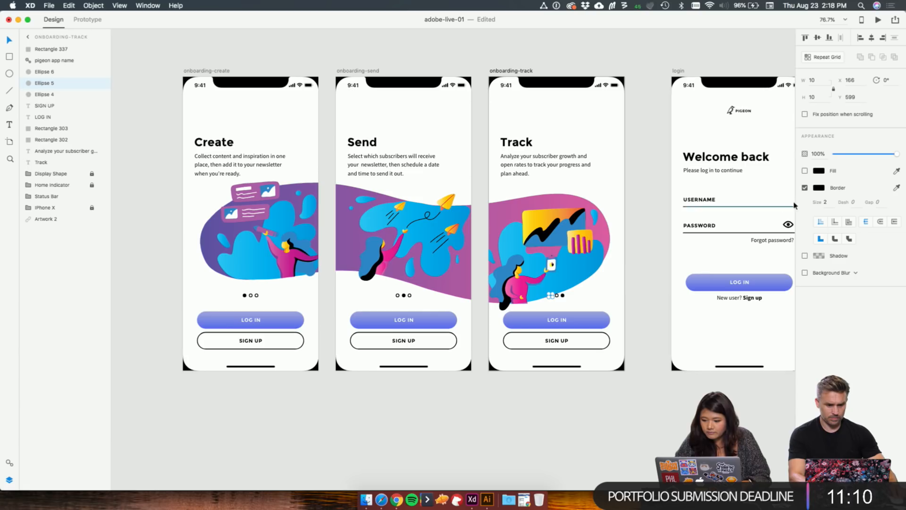
click(819, 171)
click(751, 226)
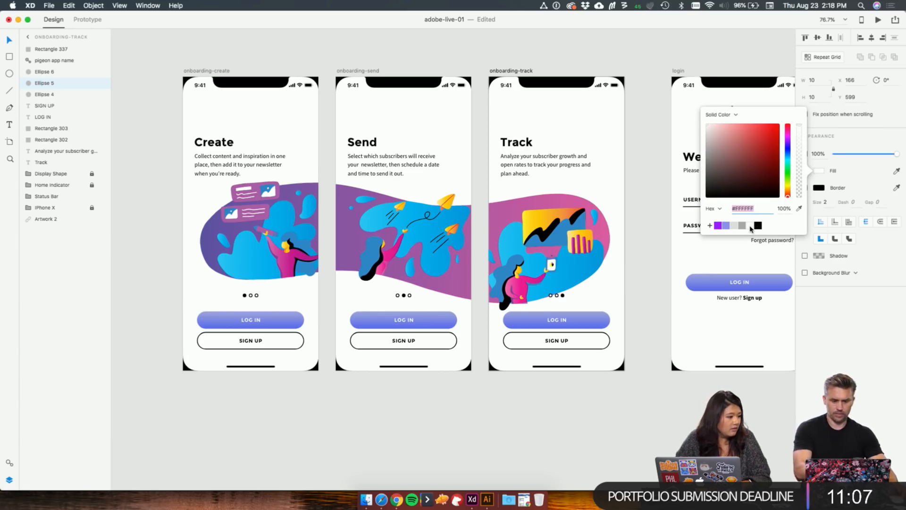
click(612, 433)
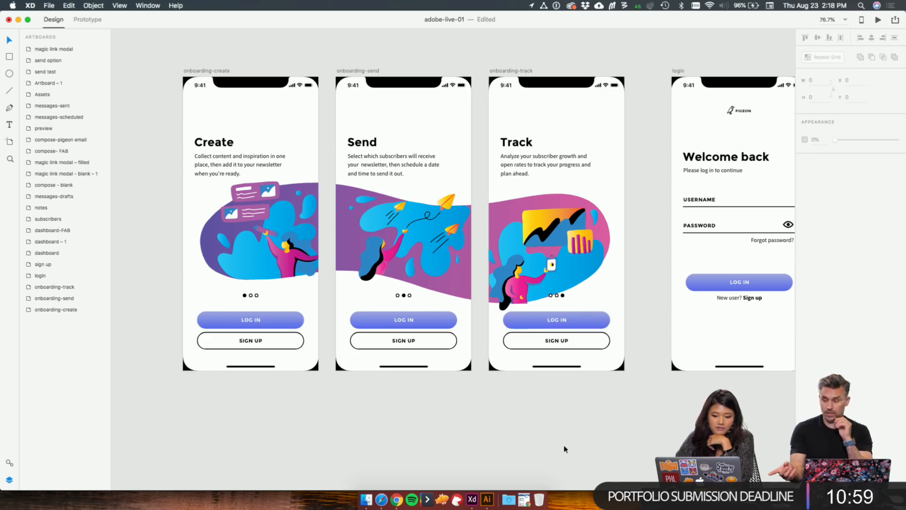
scroll(588, 312, up, 5)
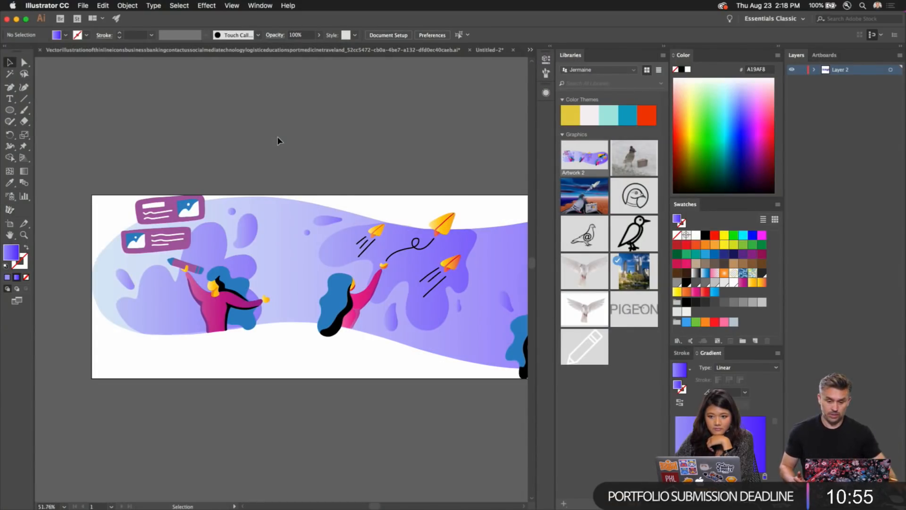
key(f)
key(f)
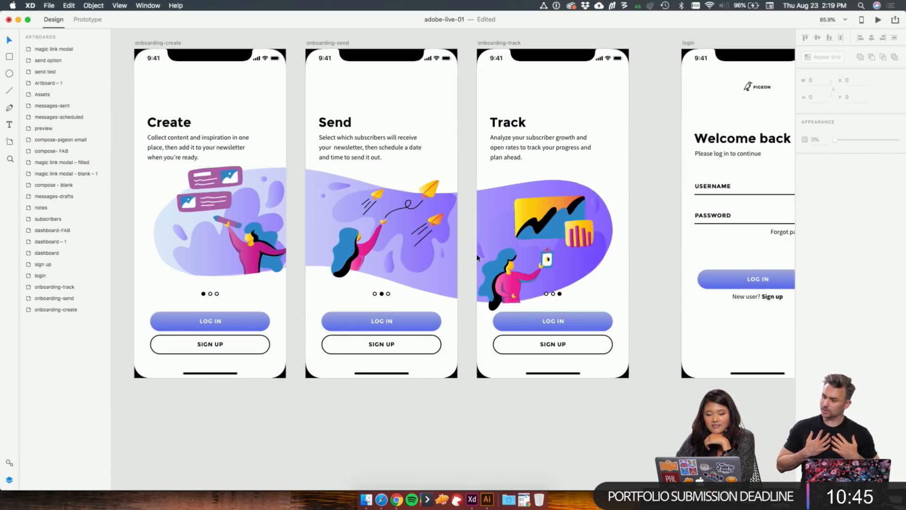
Step: Examine the recolored illustration up close on onboarding-track and look over the app's artboards through send option
scroll(533, 254, up, 5)
scroll(533, 254, up, 5)
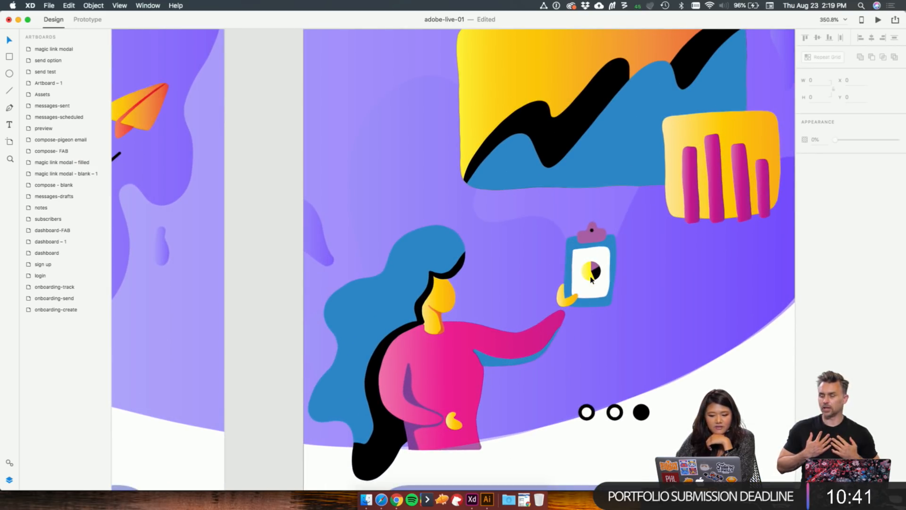
scroll(591, 278, down, 10)
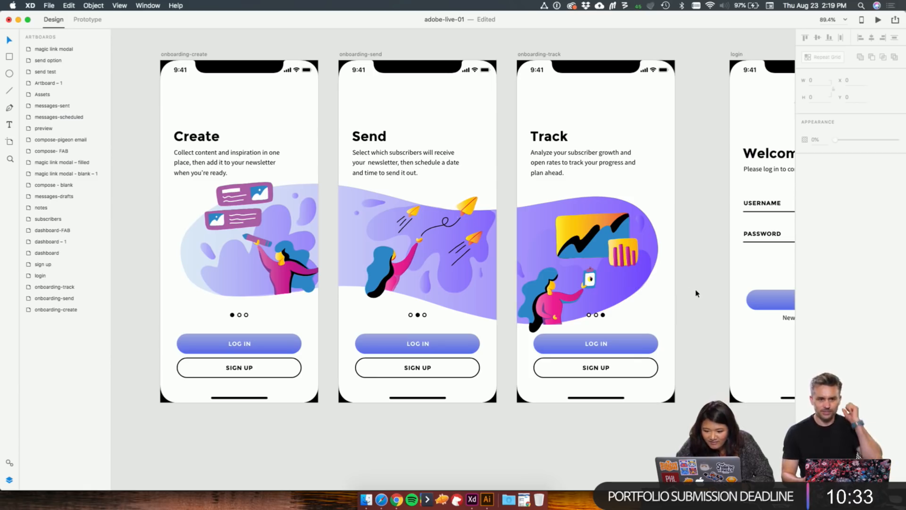
scroll(695, 293, down, 3)
scroll(704, 273, right, 5)
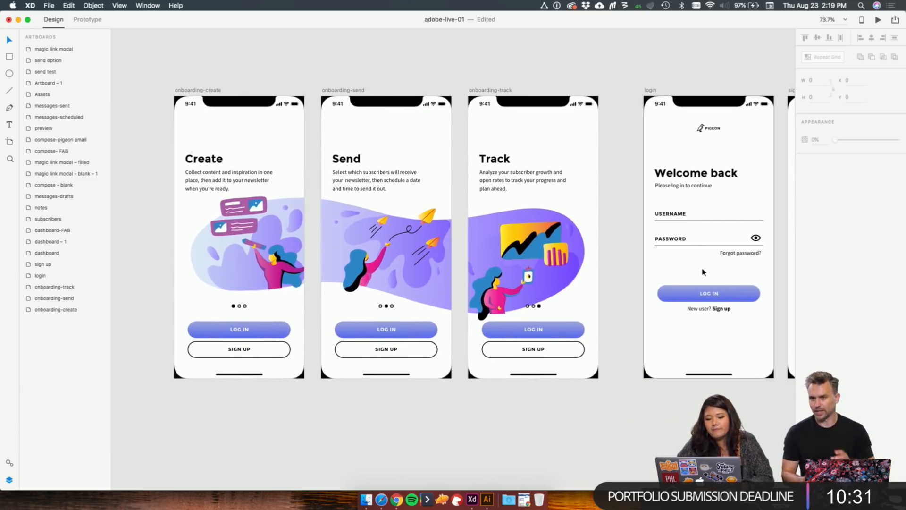
scroll(708, 375, right, 5)
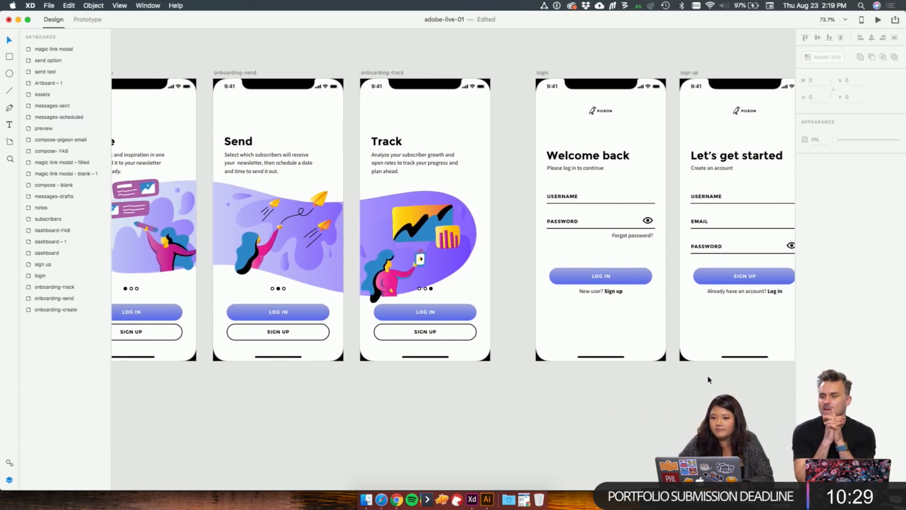
scroll(708, 379, left, 3)
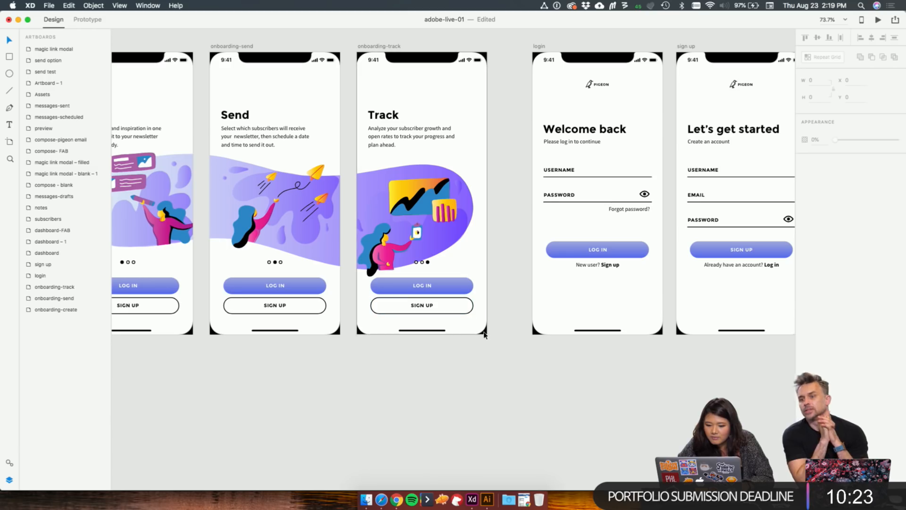
scroll(484, 336, right, 5)
scroll(480, 369, down, 3)
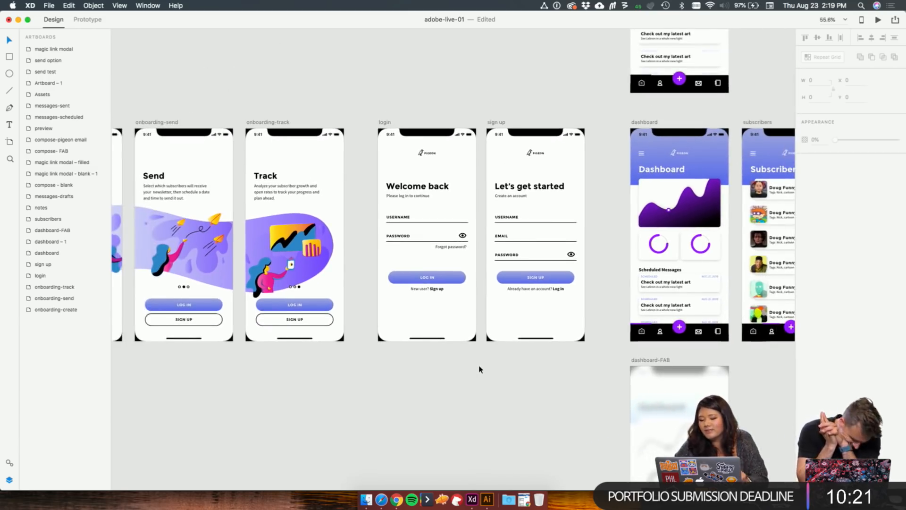
scroll(480, 370, left, 1)
scroll(480, 369, down, 4)
scroll(480, 370, right, 6)
scroll(480, 369, down, 2)
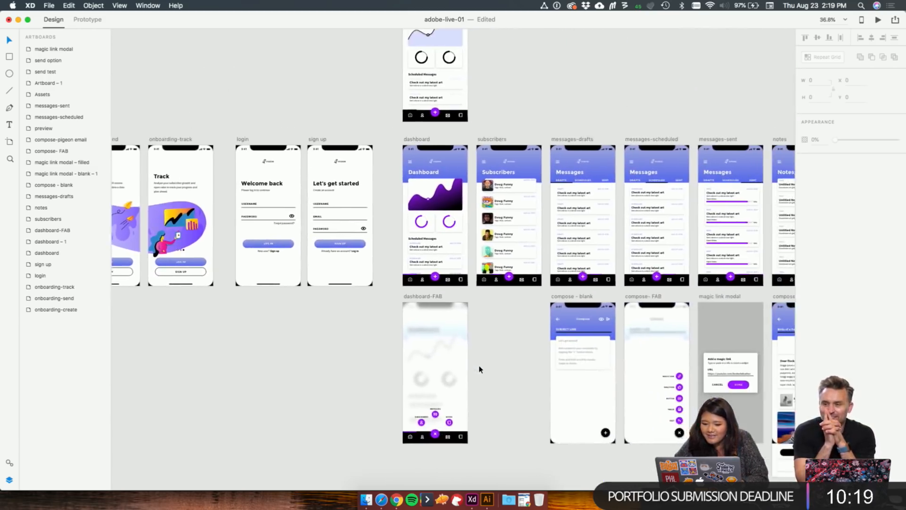
scroll(479, 369, down, 2)
scroll(480, 369, right, 10)
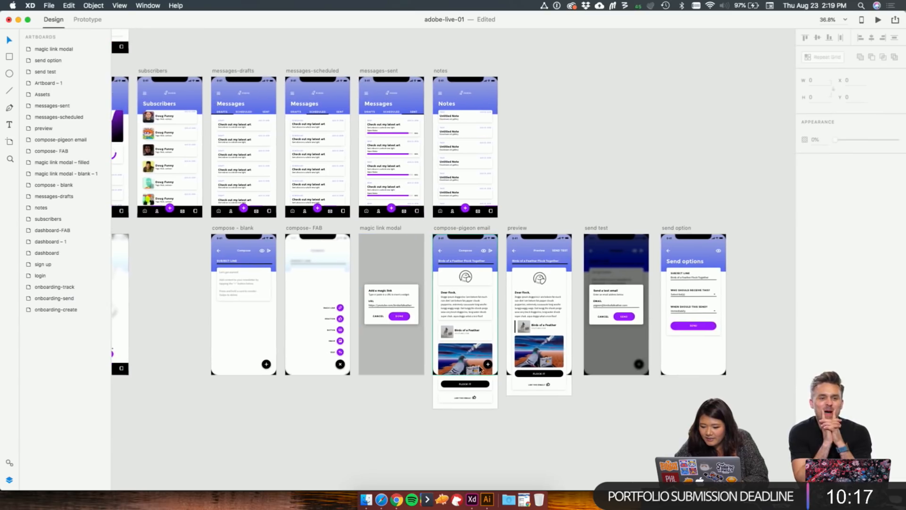
Step: Duplicate the magic link modal artboard and place the copy just after send option, at X 6726, Y 786
scroll(480, 369, left, 2)
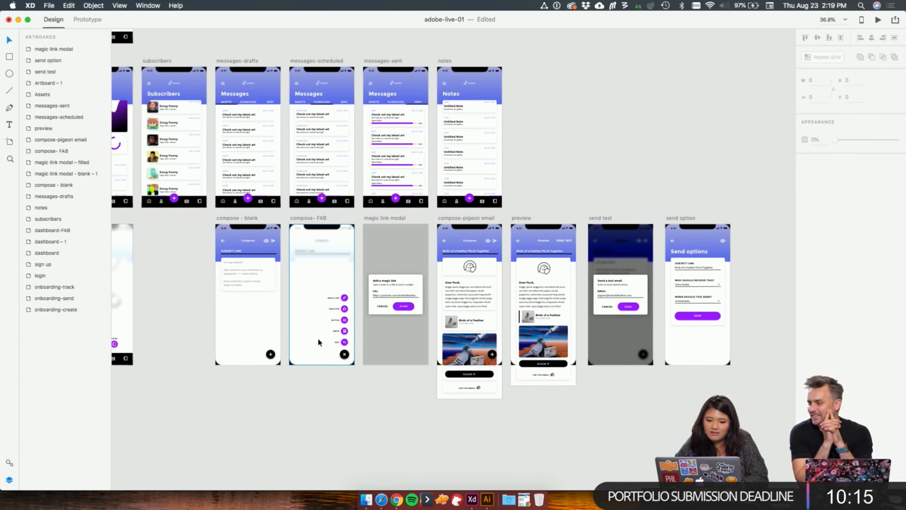
scroll(761, 289, up, 2)
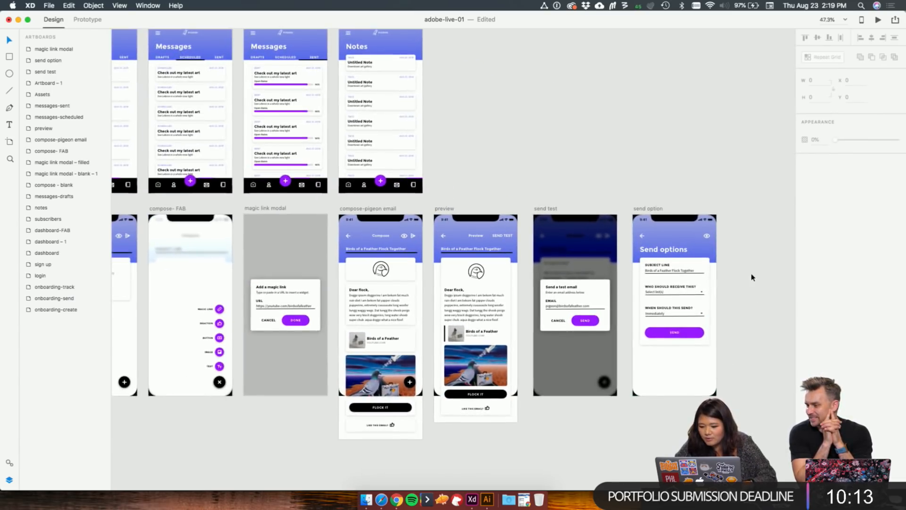
scroll(753, 278, right, 4)
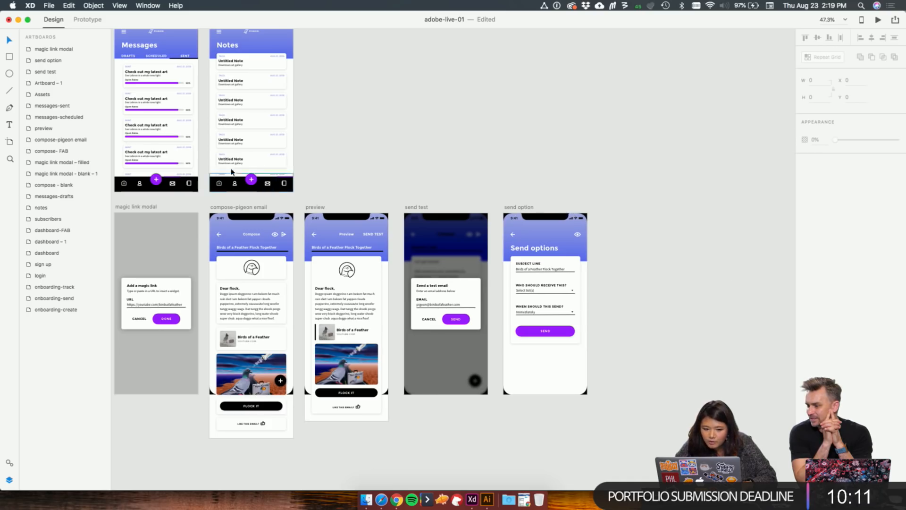
click(142, 208)
drag(143, 208, 638, 198)
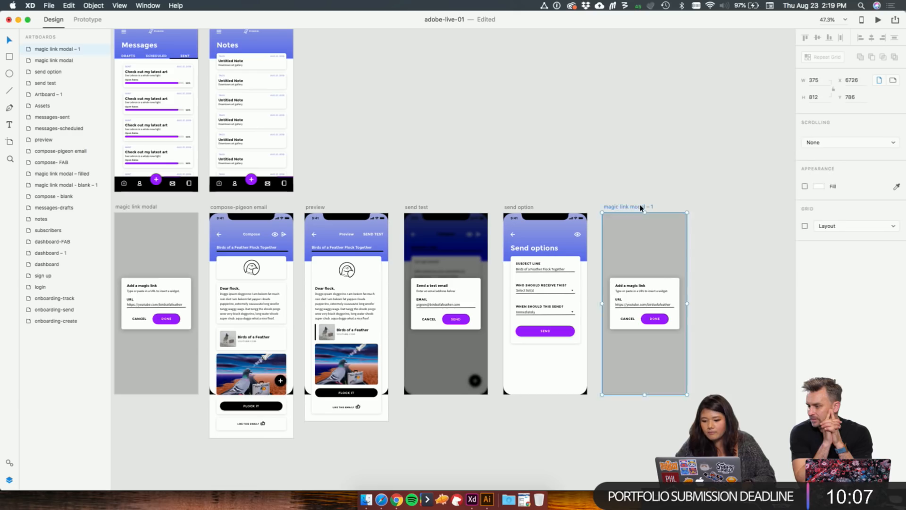
Step: Rename the duplicated modal artboard as "send success" and deselect it
double_click(641, 206)
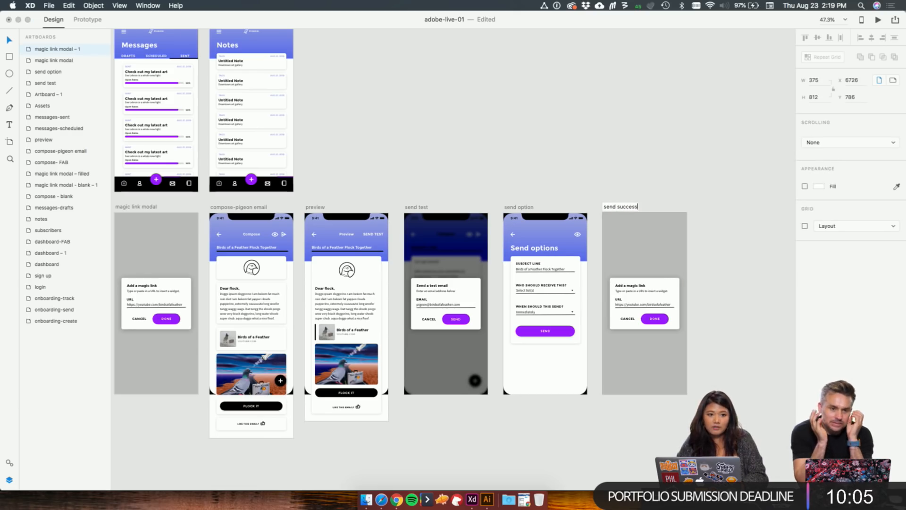
key(Return)
click(620, 152)
scroll(490, 160, down, 3)
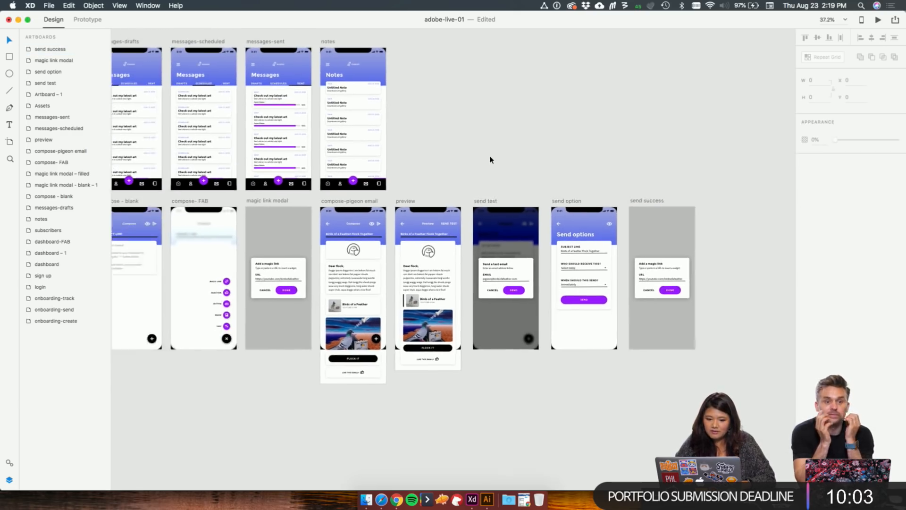
Step: Copy the grey paper-plane illustration beside the colour swatches on the Assets artboard
scroll(490, 159, up, 5)
scroll(490, 159, left, 5)
scroll(490, 160, left, 6)
scroll(490, 160, up, 1)
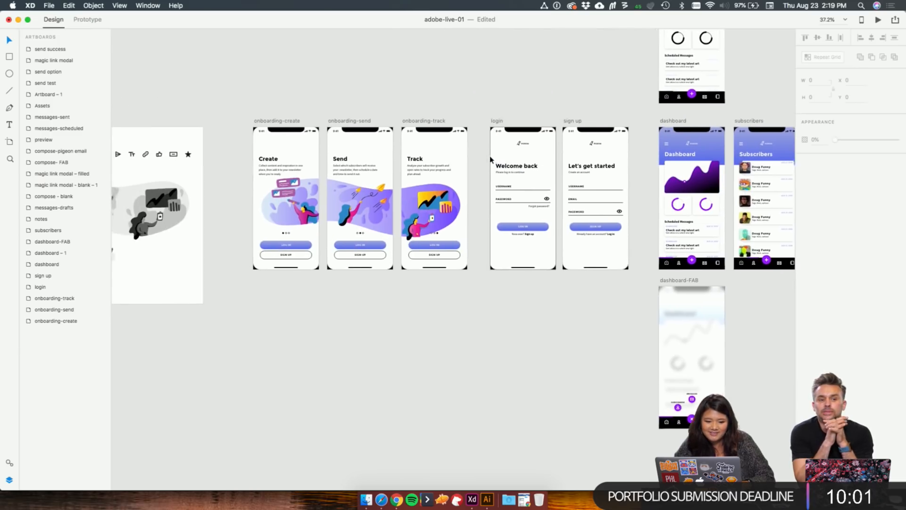
click(181, 269)
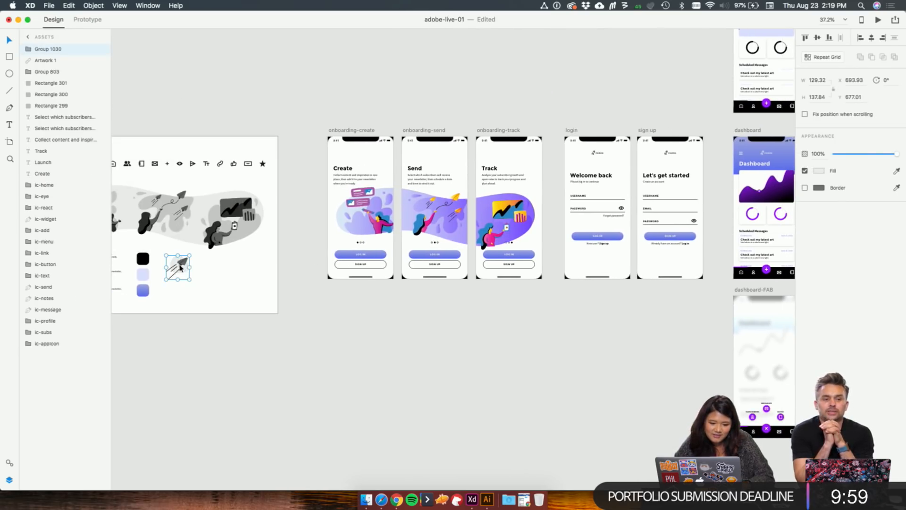
Step: Ungroup the magic link modal on the send success artboard and stretch its white card downward to a height of 394
scroll(365, 373, right, 15)
scroll(364, 373, down, 1)
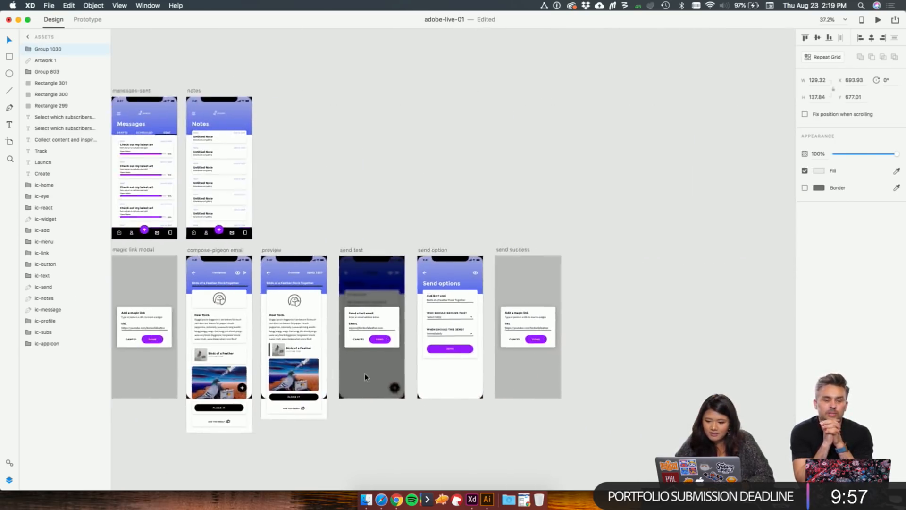
scroll(508, 303, up, 5)
scroll(508, 306, up, 5)
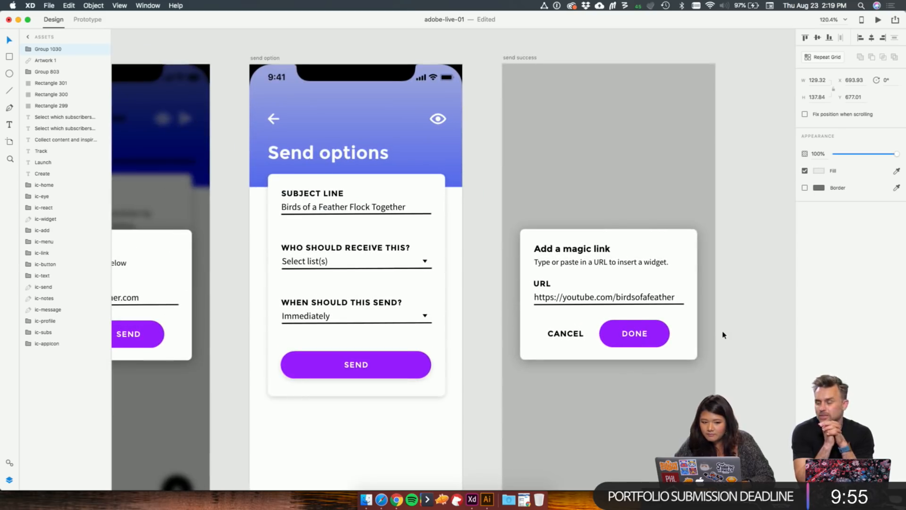
scroll(590, 321, down, 1)
click(651, 333)
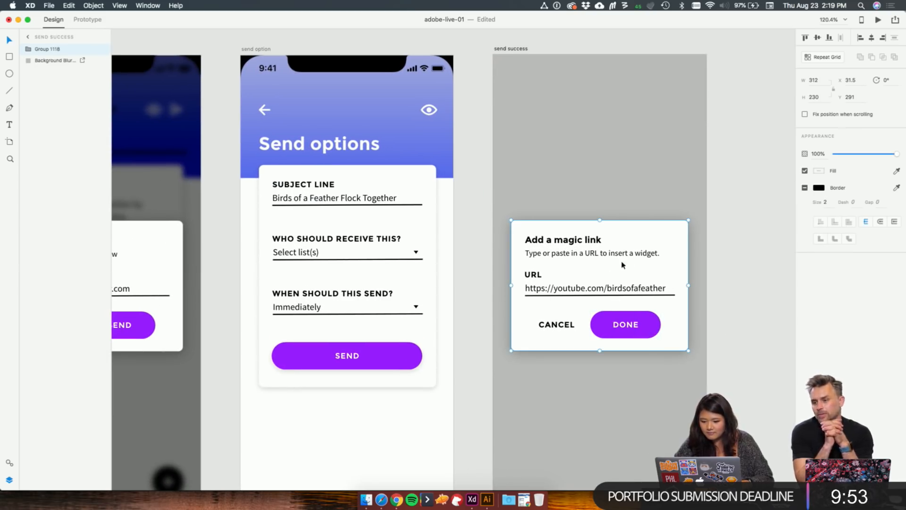
key(shift+super+g)
click(736, 295)
click(670, 331)
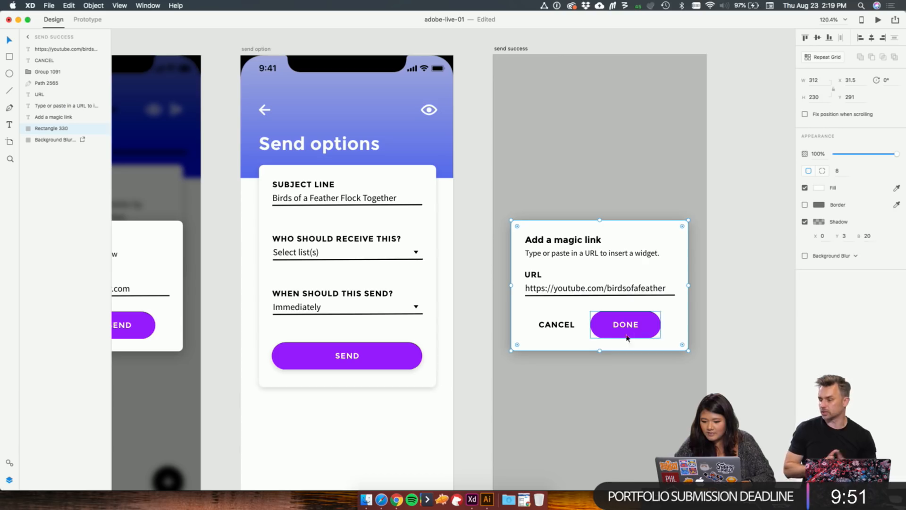
drag(600, 350, 600, 444)
Step: Move the CANCEL label and the DONE button together down to the lower end of the enlarged card
click(620, 335)
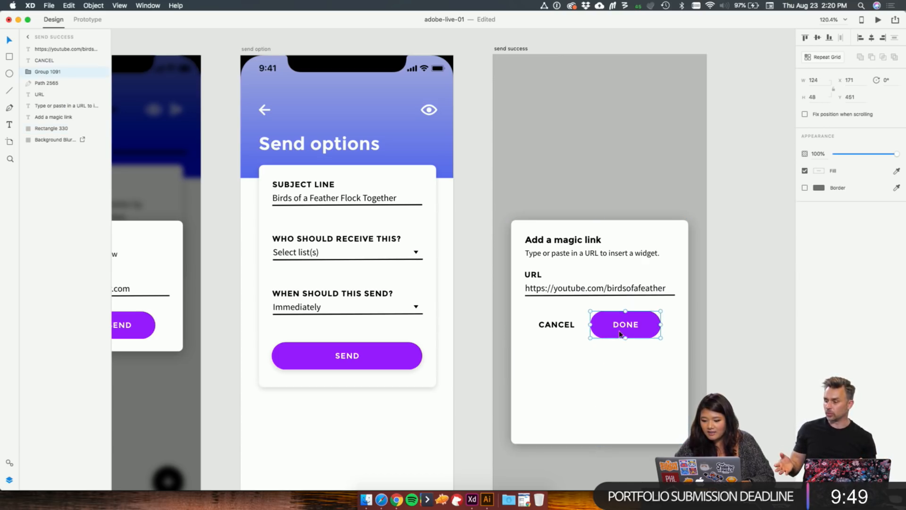
shift+click(564, 329)
drag(623, 324, 622, 401)
Step: Delete the URL value, its underline, the URL label and the description text from the send success modal
click(637, 295)
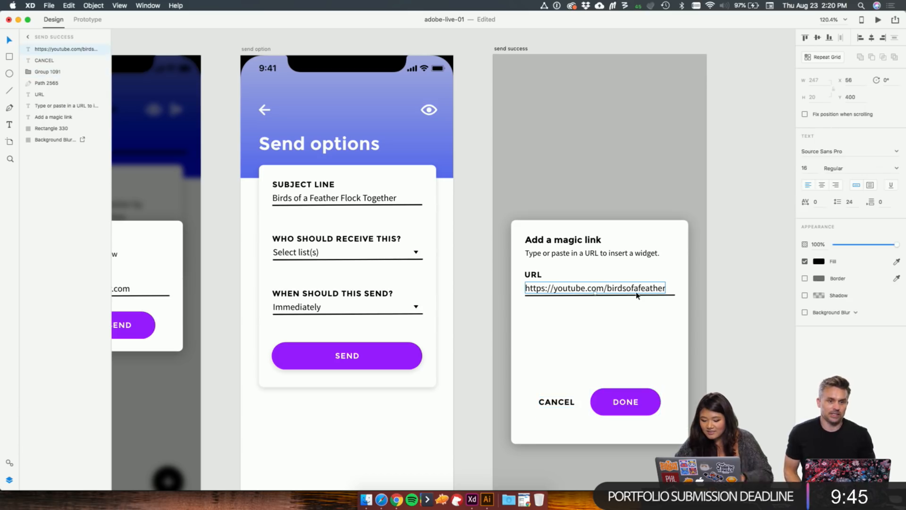
key(Delete)
click(629, 298)
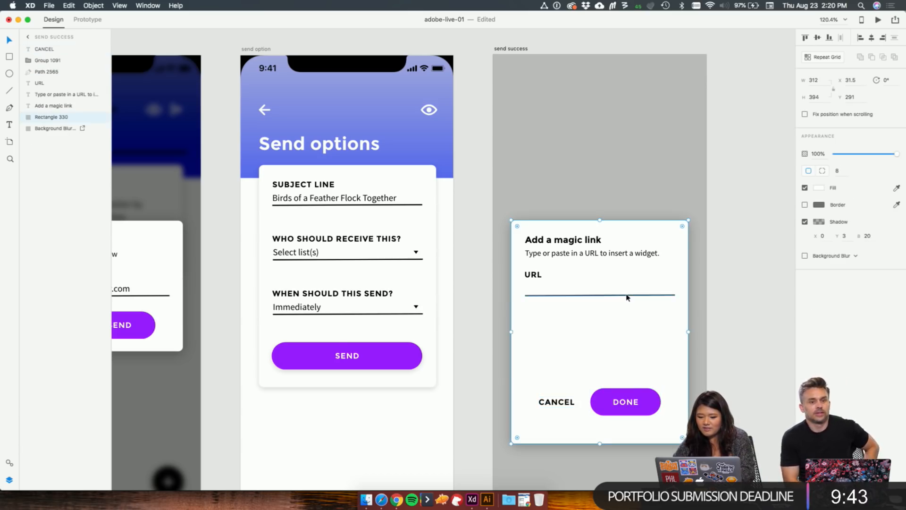
click(629, 295)
key(Delete)
click(539, 275)
key(Delete)
click(559, 255)
key(Delete)
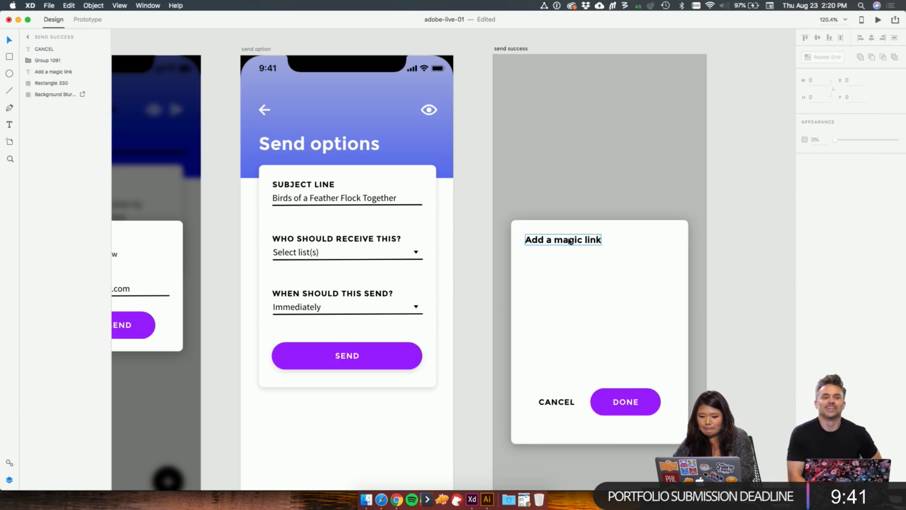
Step: Replace the modal heading with "Your newsletter as been sent!" and centre it near the card's upper edge
double_click(571, 240)
text(S)
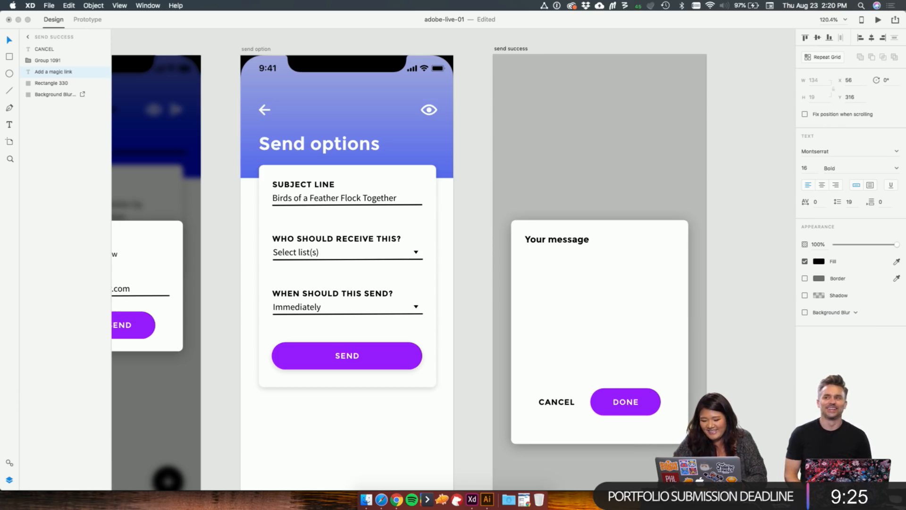
key(super+a)
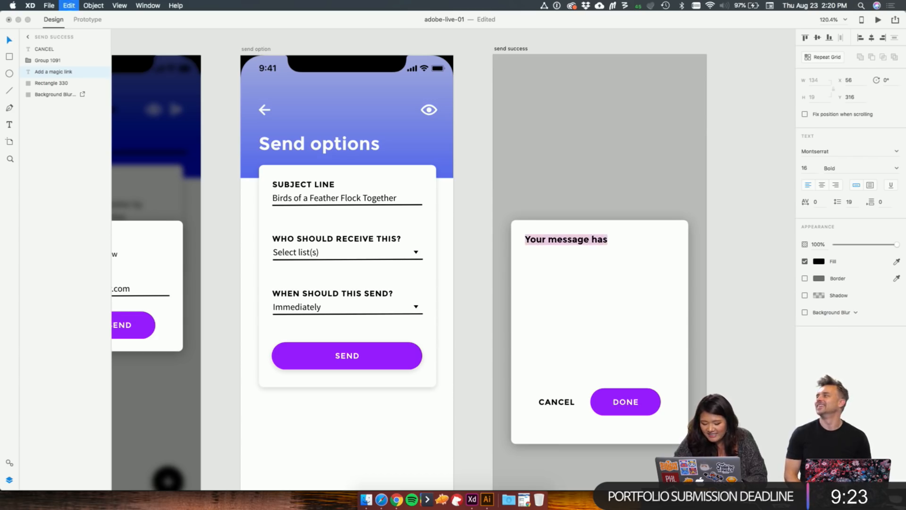
text(Y)
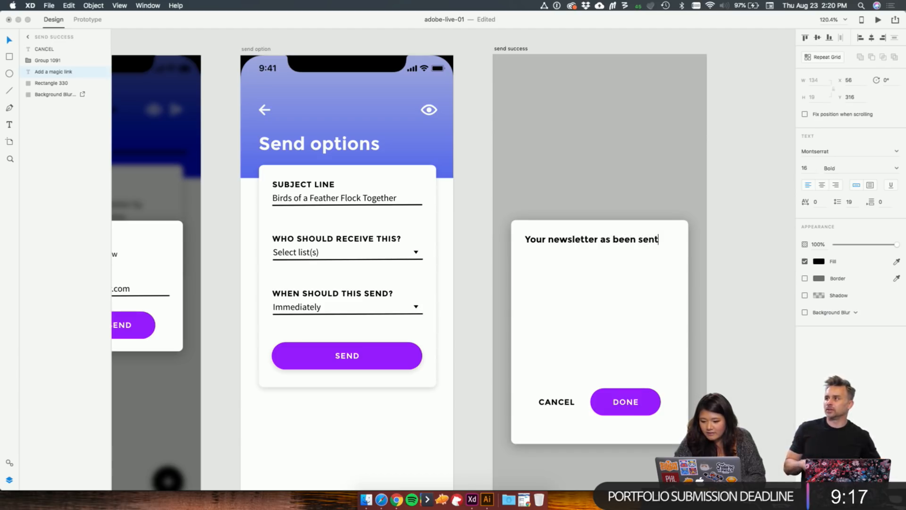
key(Escape)
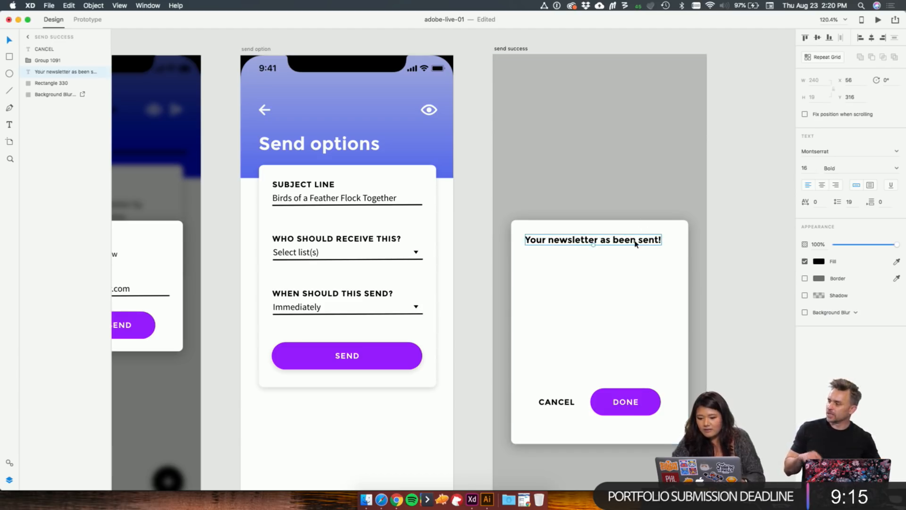
drag(633, 242, 617, 321)
Step: Paste the paper-plane illustration below the heading and check the Creative Cloud Libraries graphics for artwork
key(super+v)
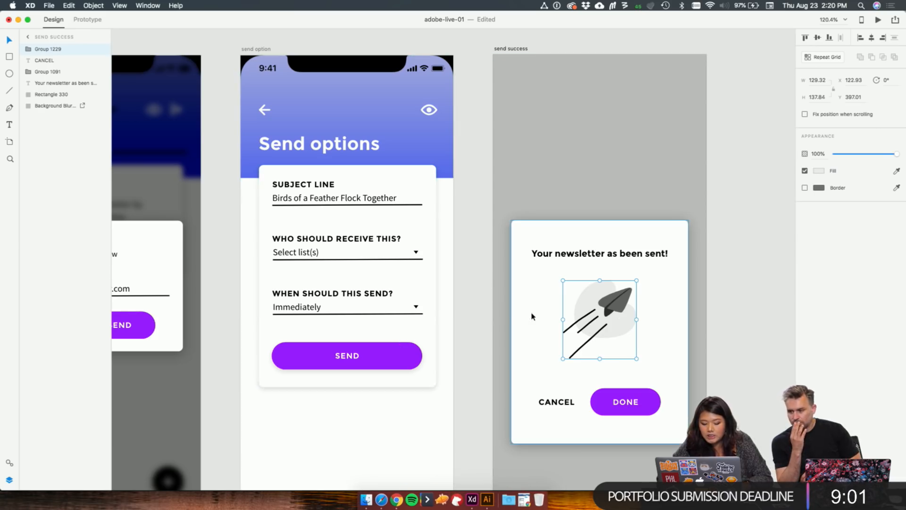
click(49, 5)
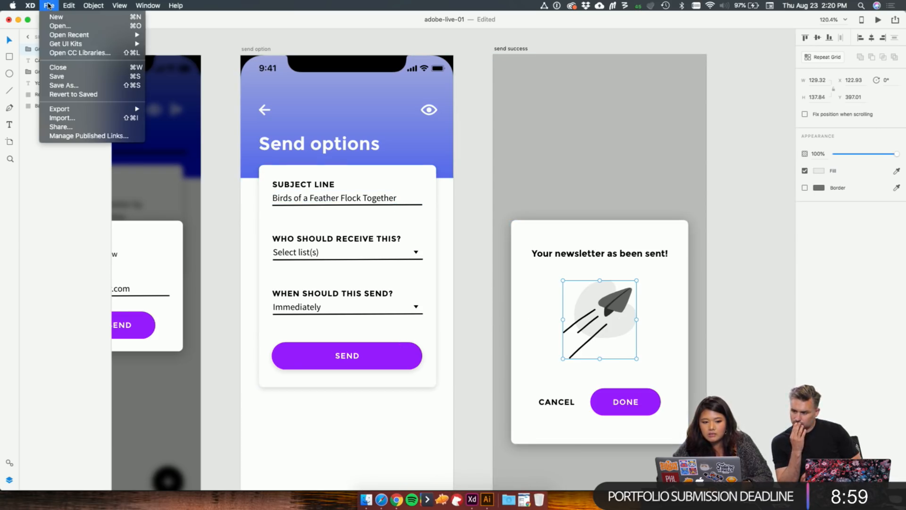
click(77, 52)
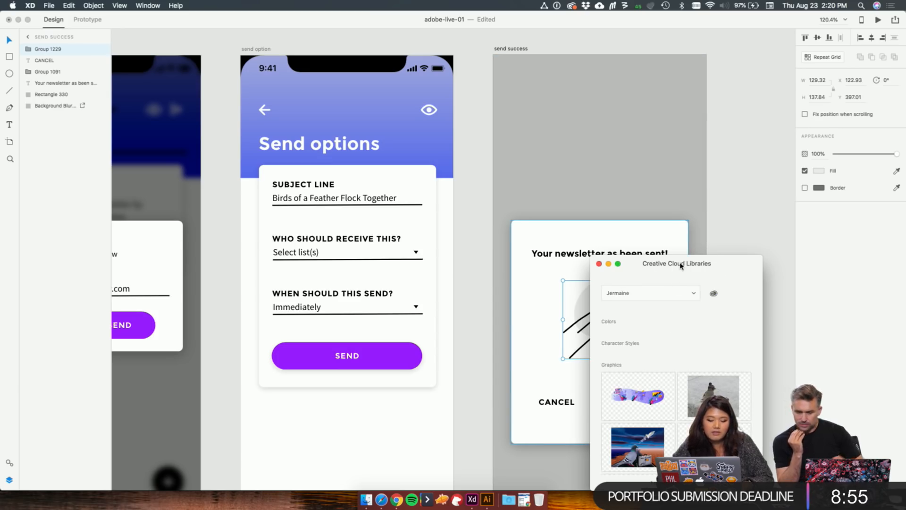
drag(680, 266, 785, 259)
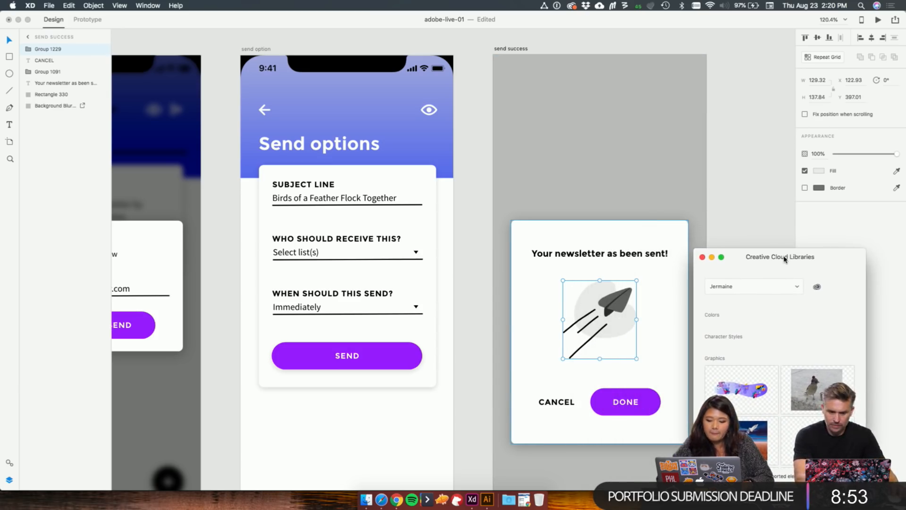
click(702, 257)
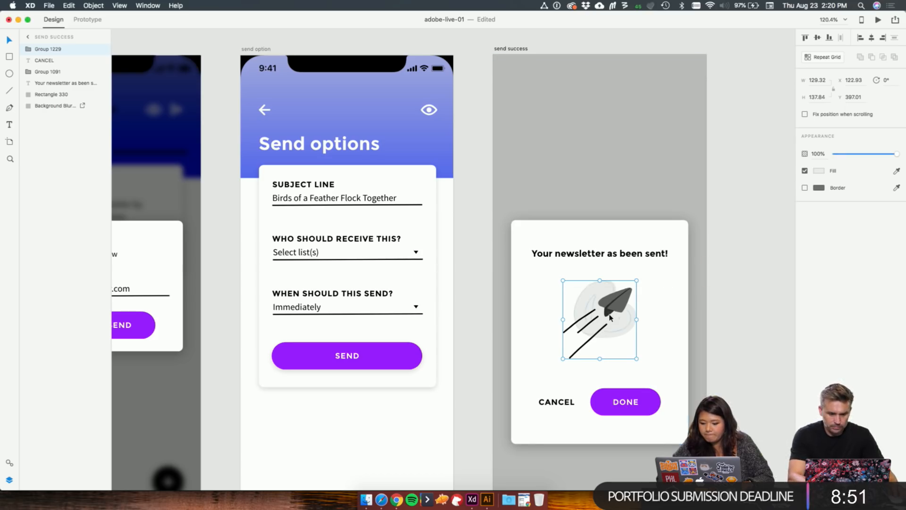
Step: Delete the paper-plane illustration and the CANCEL label from the send success modal
key(Delete)
click(557, 402)
key(Delete)
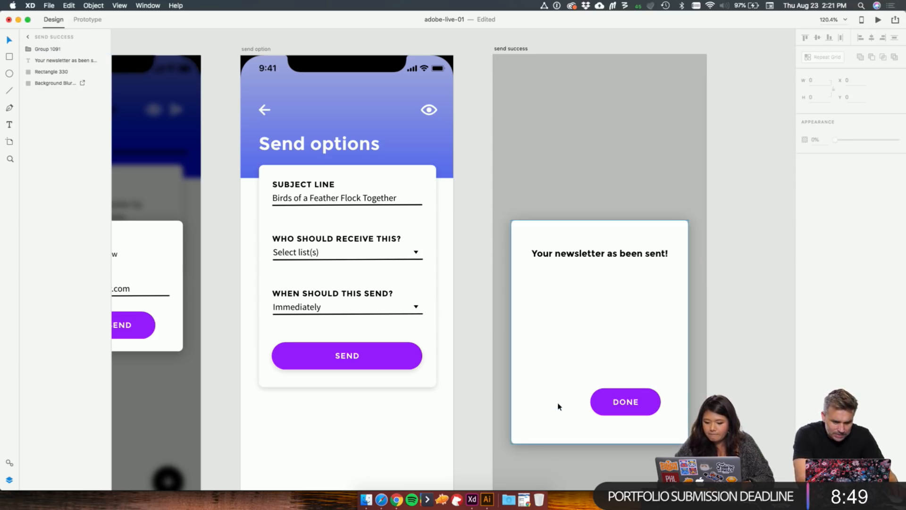
Step: Switch to Illustrator and examine the Send Success wireframe in the Screens-sketches.ai document
click(488, 499)
click(95, 34)
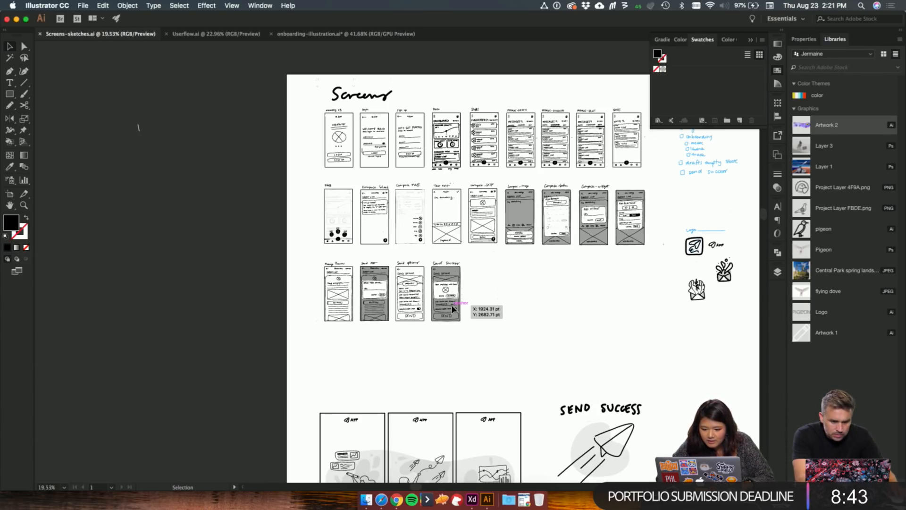
scroll(453, 306, up, 5)
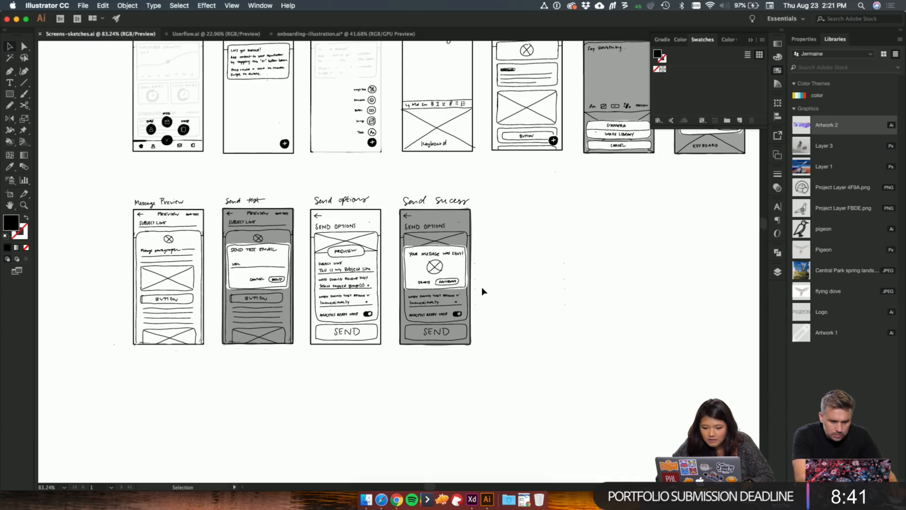
scroll(482, 291, up, 3)
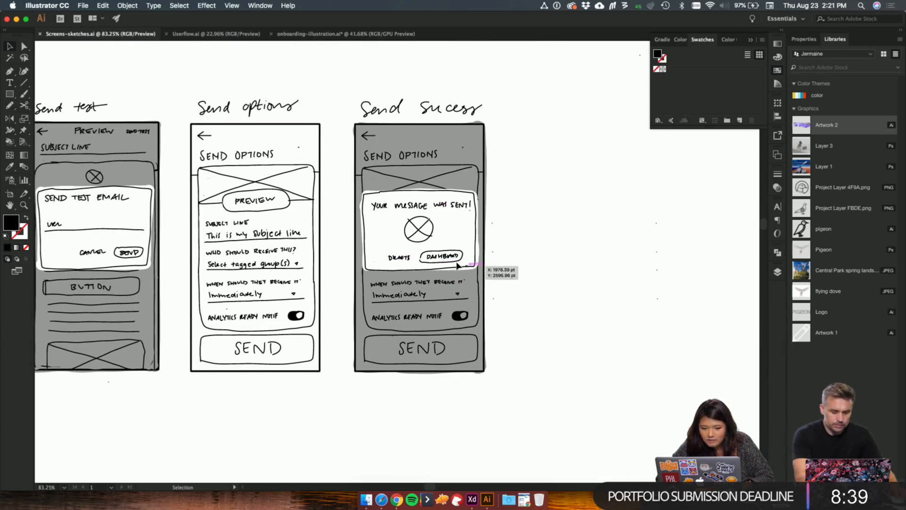
Step: Return to Adobe XD and change the DONE button's label to DASHBOARD
click(472, 499)
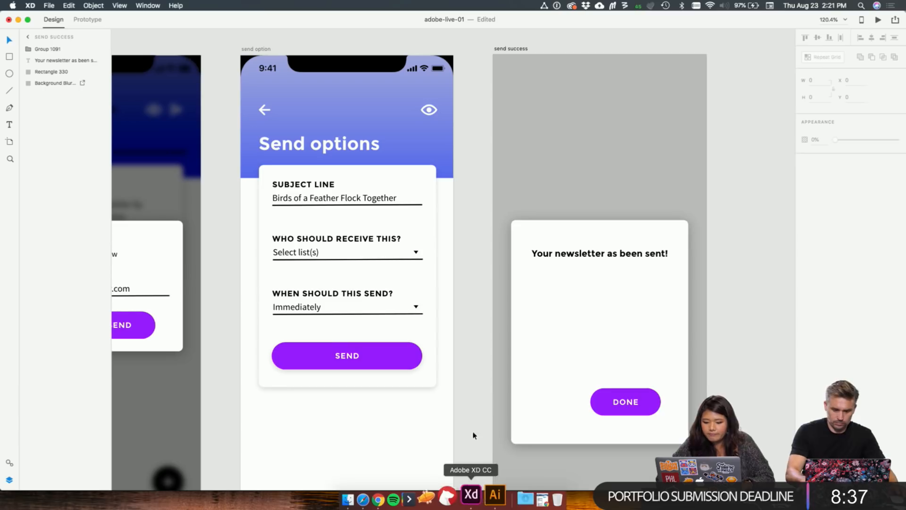
double_click(625, 402)
text(Dash)
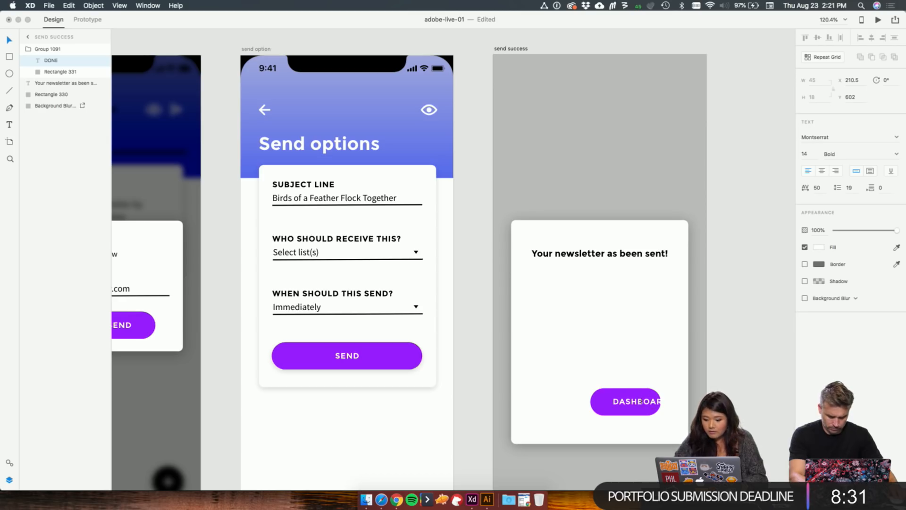
key(Escape)
Step: Widen the purple button to fit the DASHBOARD label and centre the label inside it
drag(647, 405, 634, 405)
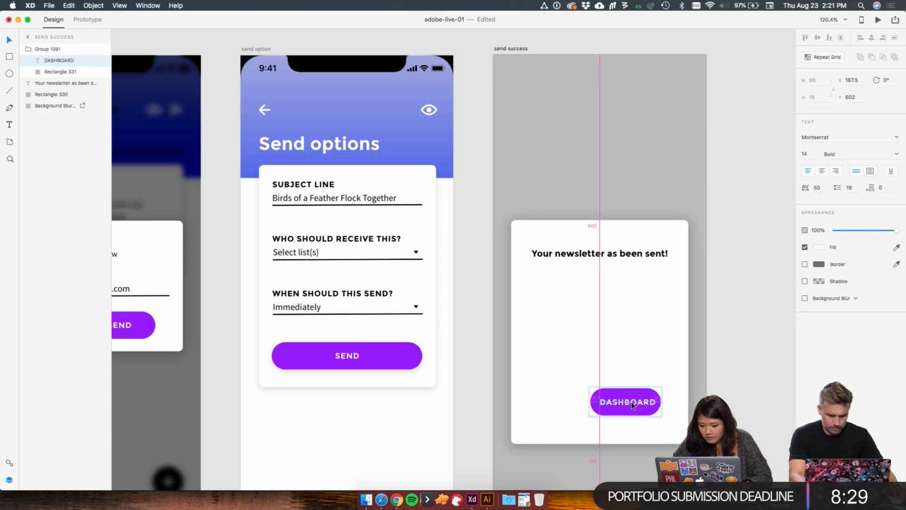
click(660, 408)
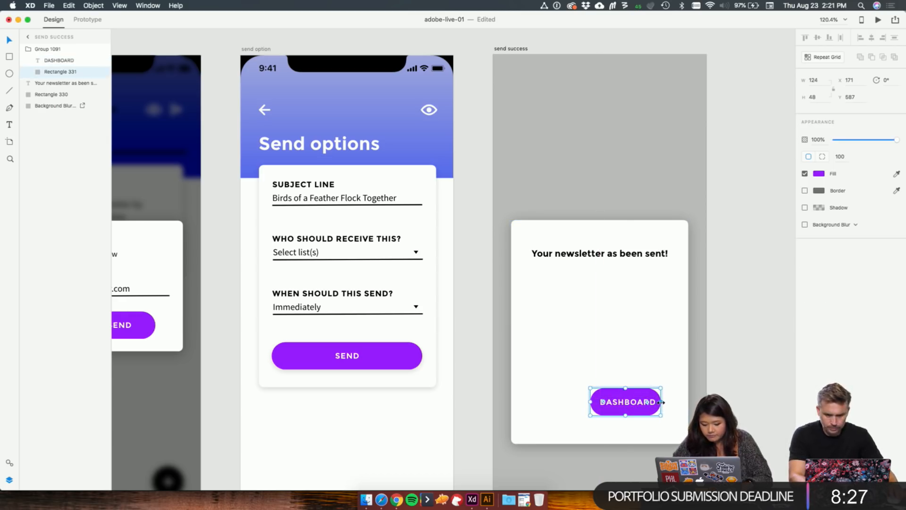
drag(661, 402, 638, 404)
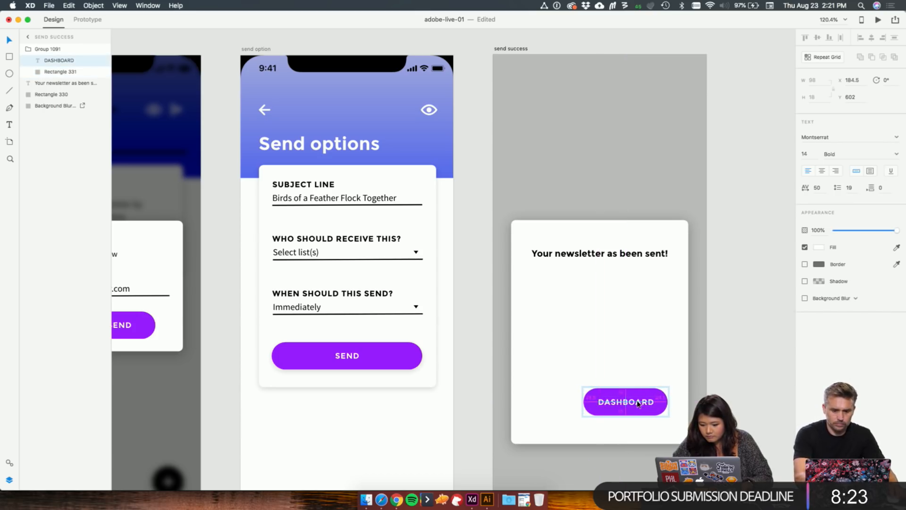
Step: Shift the DASHBOARD button slightly toward the card's right edge and paste a copy of the send test modal's CANCEL label
scroll(192, 343, left, 5)
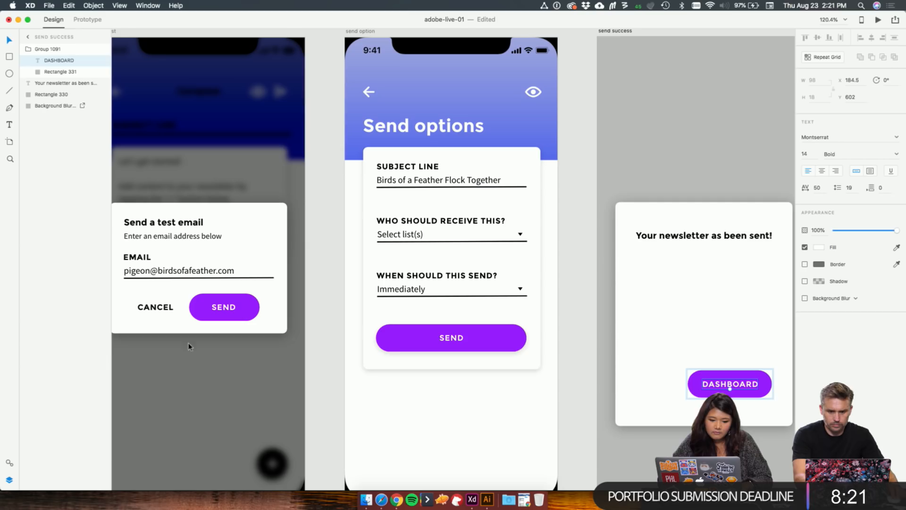
click(154, 312)
scroll(472, 348, right, 5)
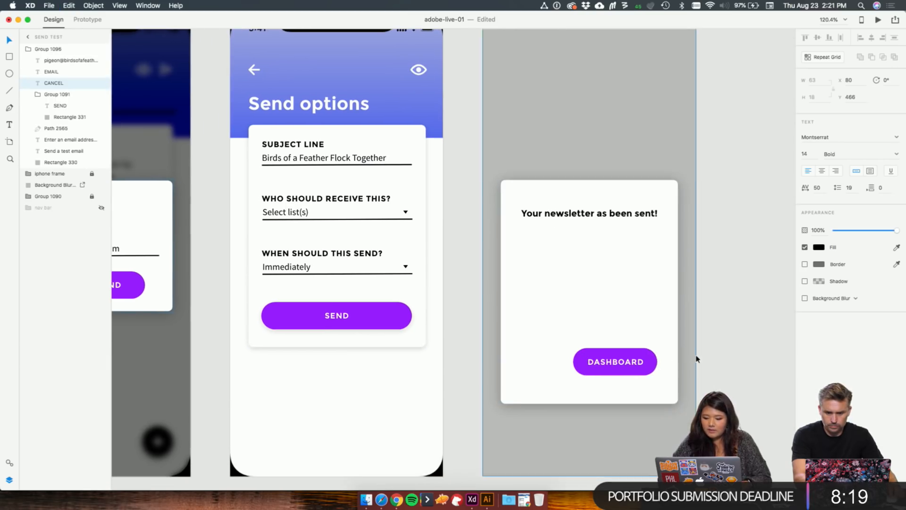
double_click(647, 367)
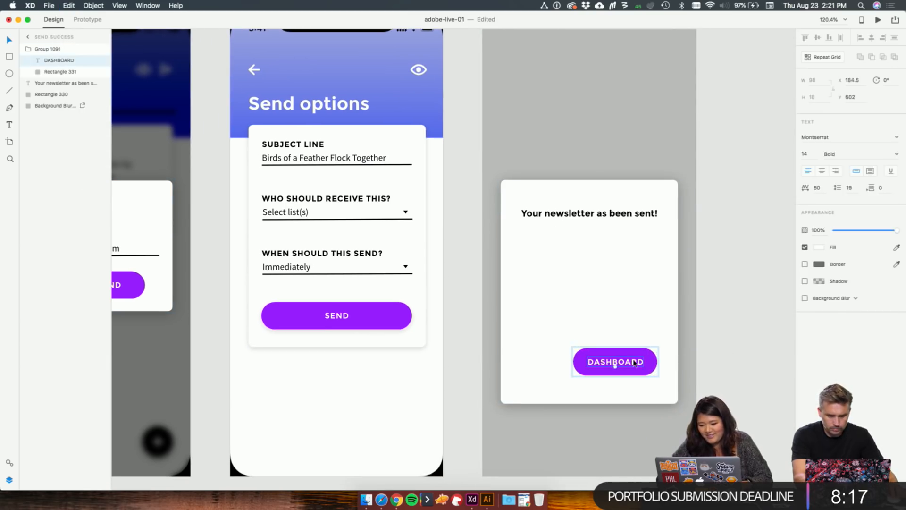
click(715, 362)
drag(627, 368, 636, 367)
key(super+v)
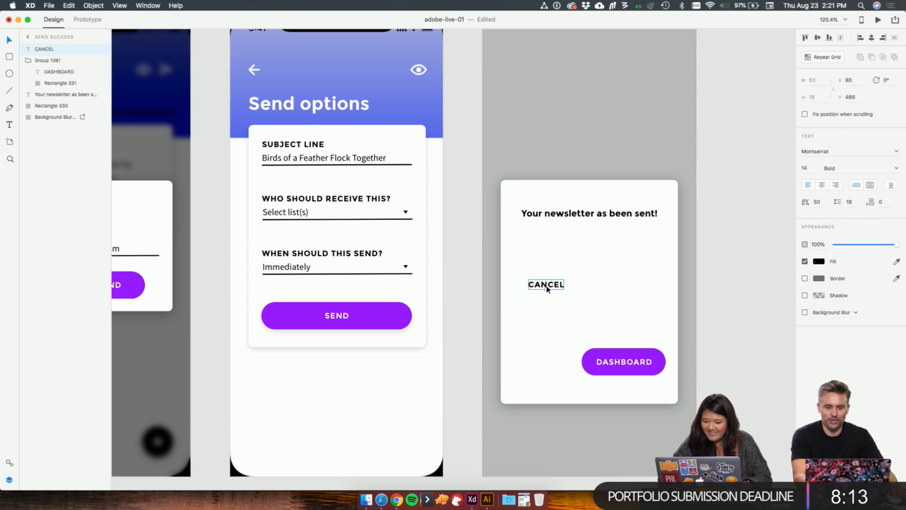
Step: Change the text of the pasted CANCEL label to DRAFTS
double_click(543, 285)
text(DRAF)
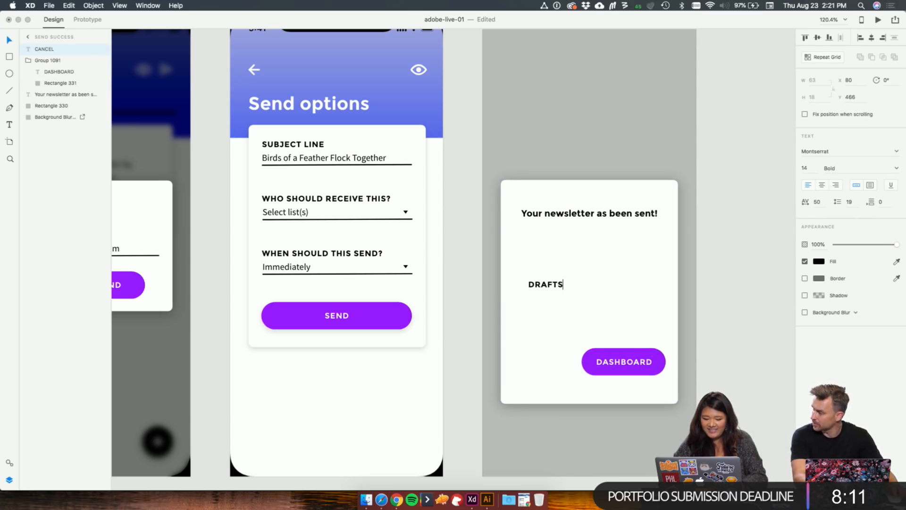
text(TS)
key(Escape)
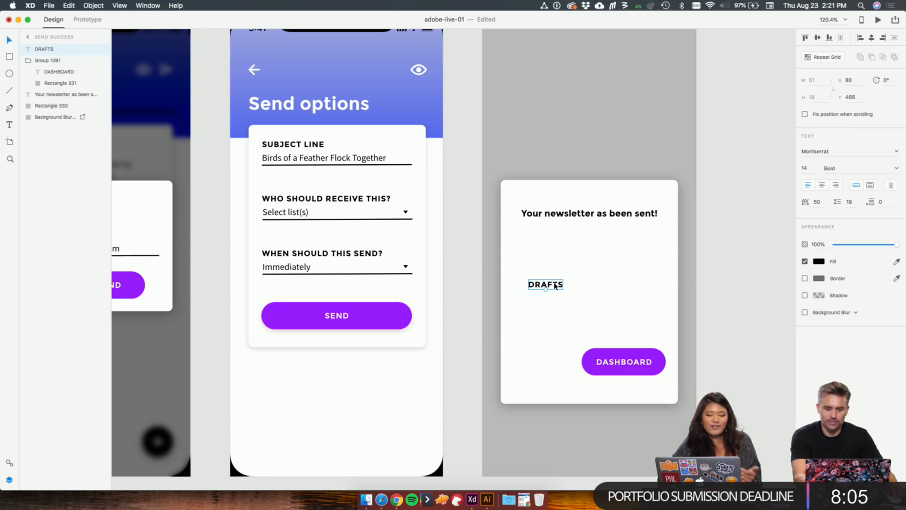
Step: Switch to Illustrator to examine the wireframe sketches of the send, compose and dashboard screens, and return to Adobe XD
click(489, 499)
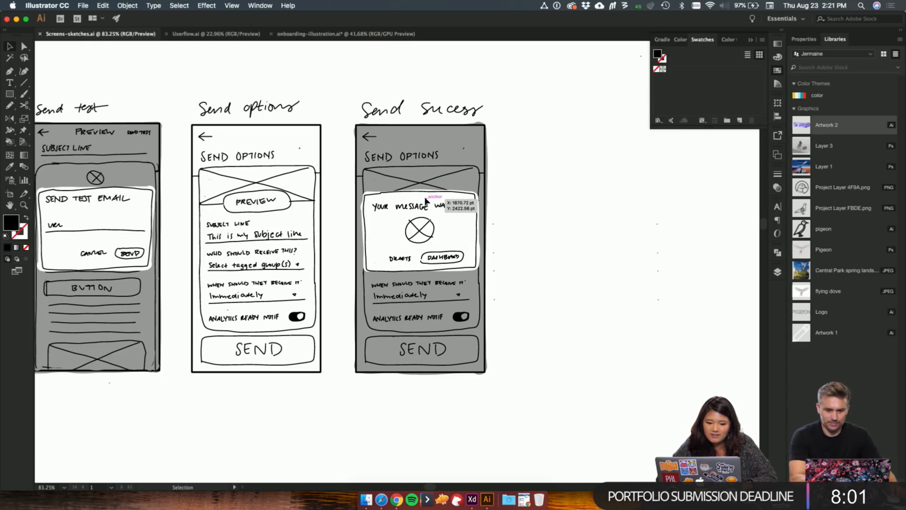
scroll(426, 201, down, 1)
scroll(507, 233, left, 5)
scroll(506, 233, up, 2)
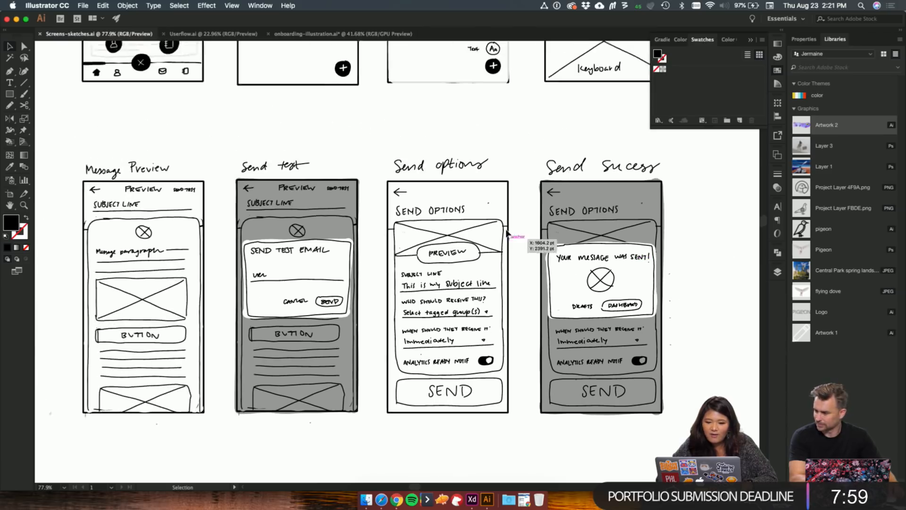
scroll(506, 233, right, 2)
scroll(507, 233, up, 10)
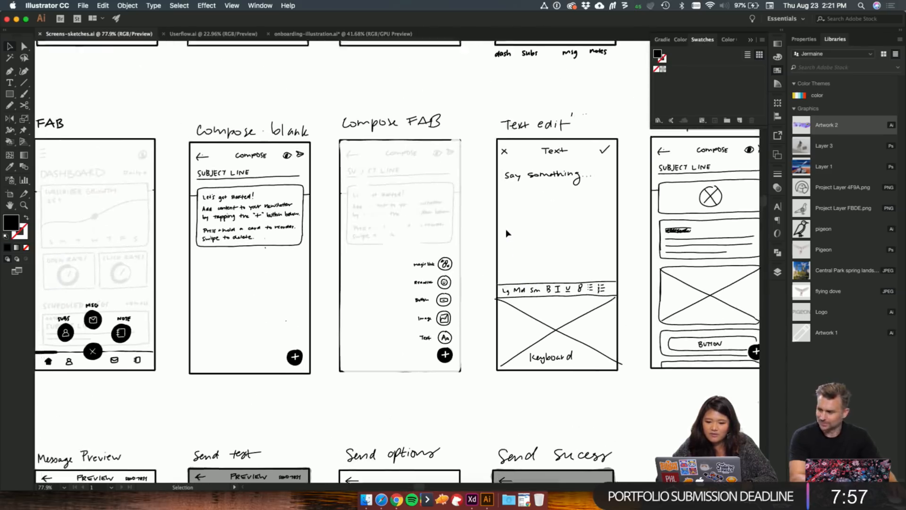
scroll(506, 233, up, 5)
scroll(507, 233, up, 3)
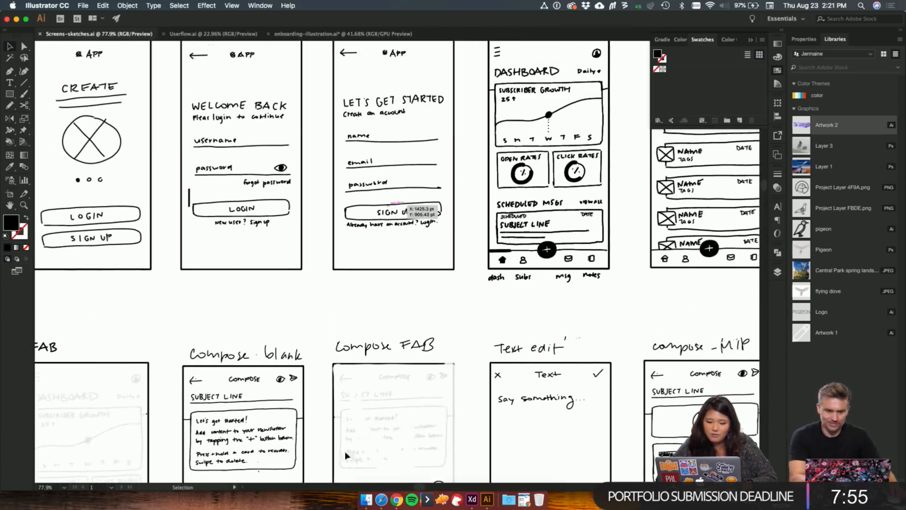
click(475, 500)
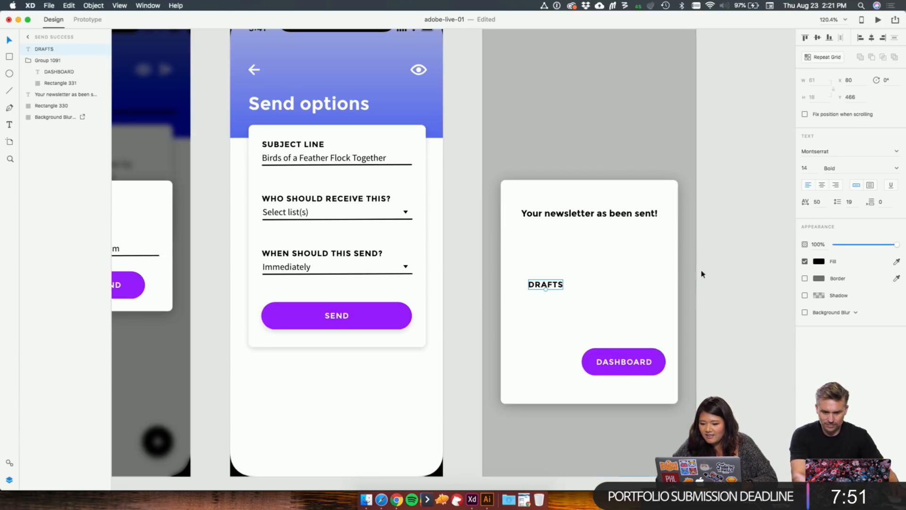
Step: Place the DRAFTS label beside the DASHBOARD button, vertically aligned with it, and group the two
drag(557, 286, 561, 367)
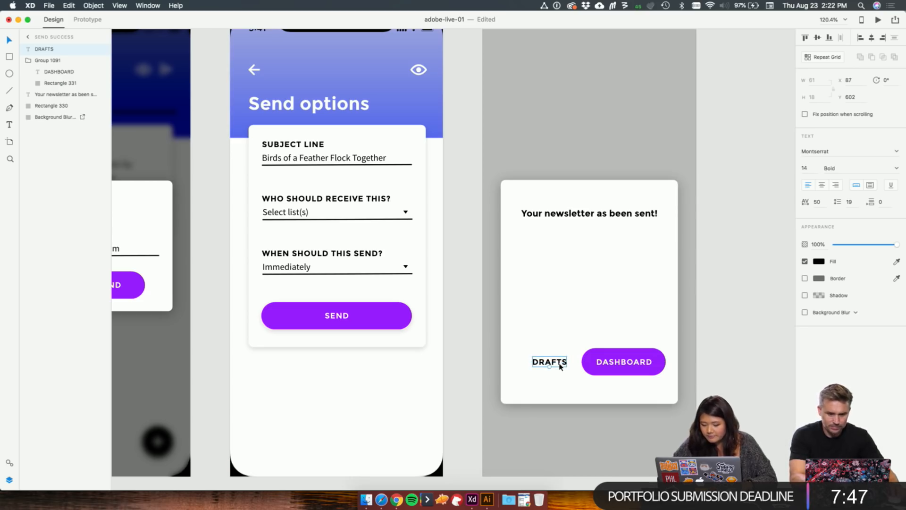
shift+click(599, 364)
key(super+g)
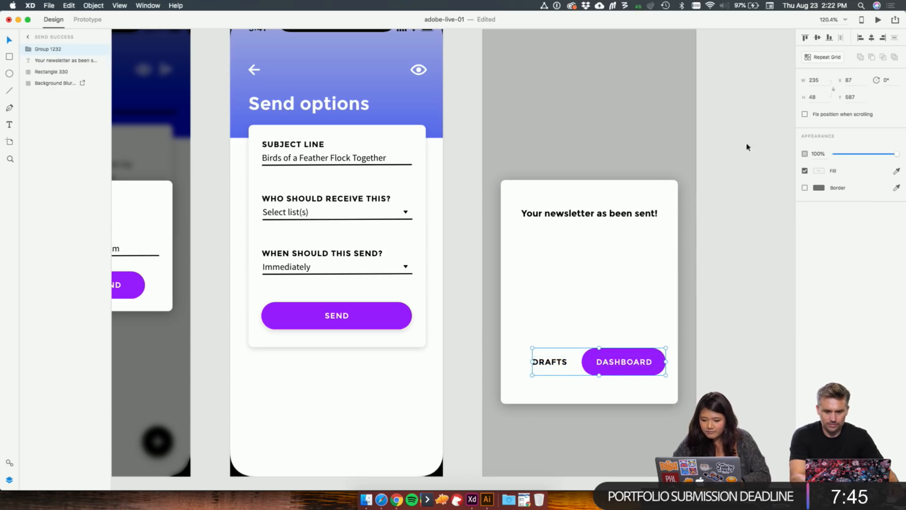
Step: Centre the DRAFTS and DASHBOARD group horizontally and raise it to Y 561, and shorten the white card to a height of 367
click(872, 38)
mouse_move(632, 362)
mouse_down()
mouse_move(628, 340)
mouse_move(629, 352)
mouse_up()
click(641, 392)
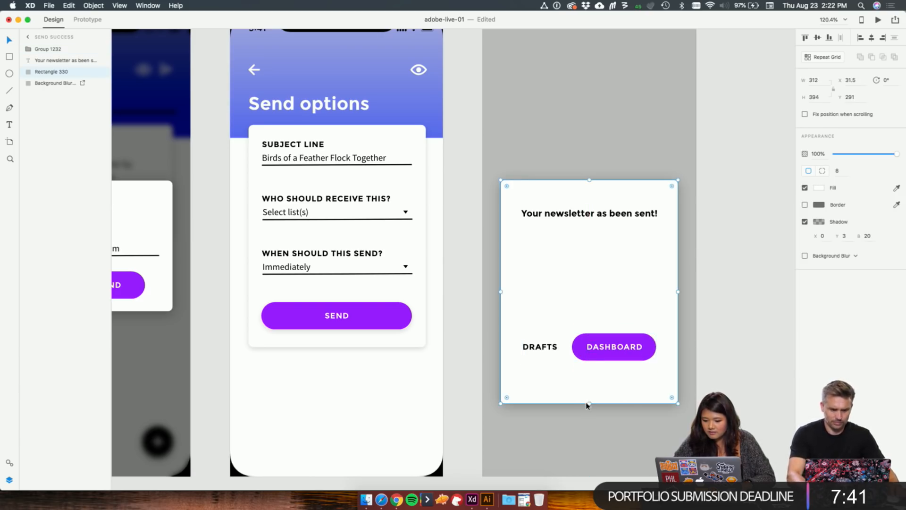
mouse_move(589, 399)
mouse_down()
mouse_move(589, 379)
mouse_move(590, 388)
mouse_up()
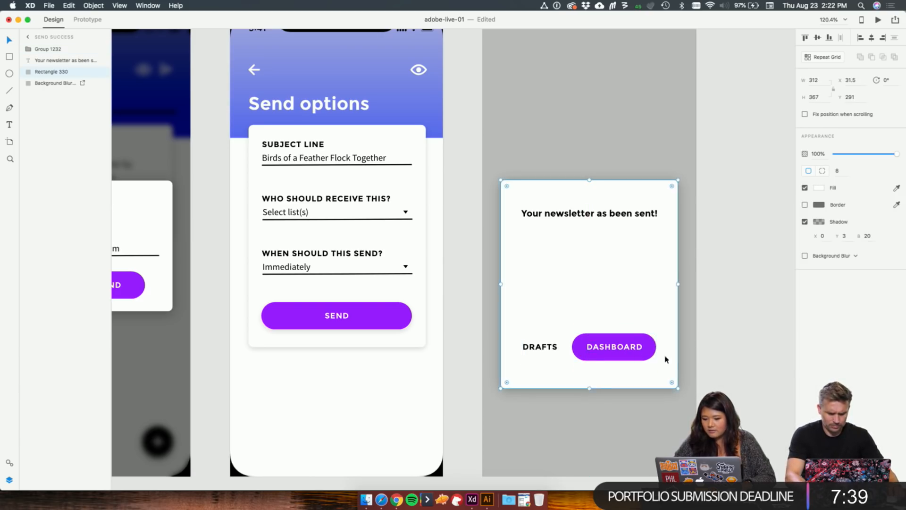
Step: Raise the card's heading to Y 330 and correct its text to "Your newsletter has been sent!"
drag(596, 213, 596, 207)
double_click(595, 207)
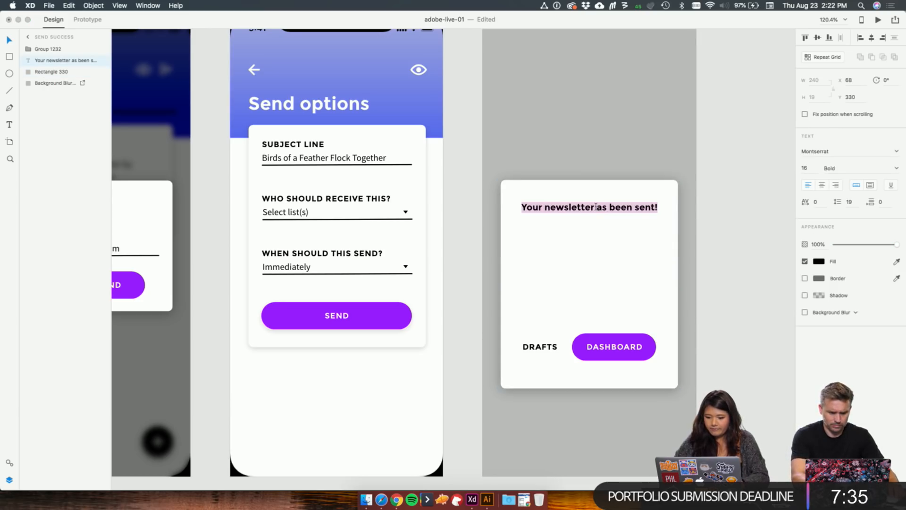
click(596, 206)
text(H)
key(BackSpace)
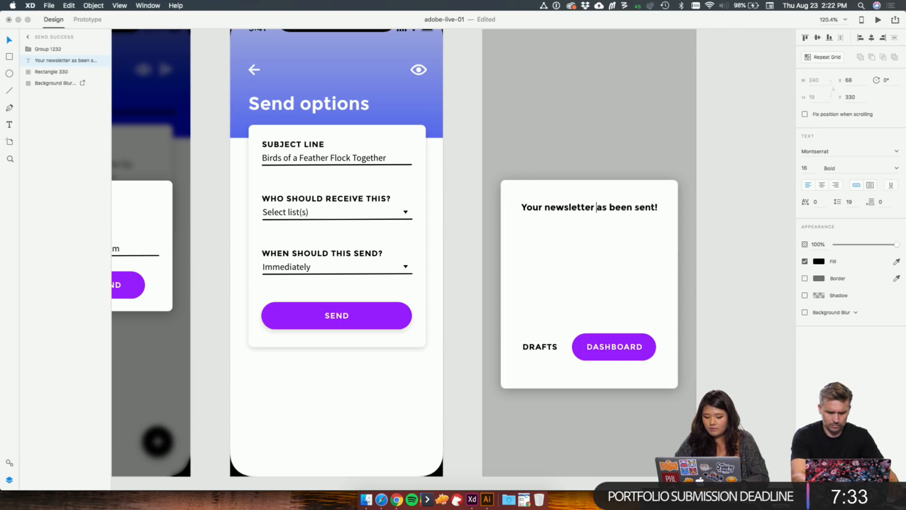
text(h)
key(Escape)
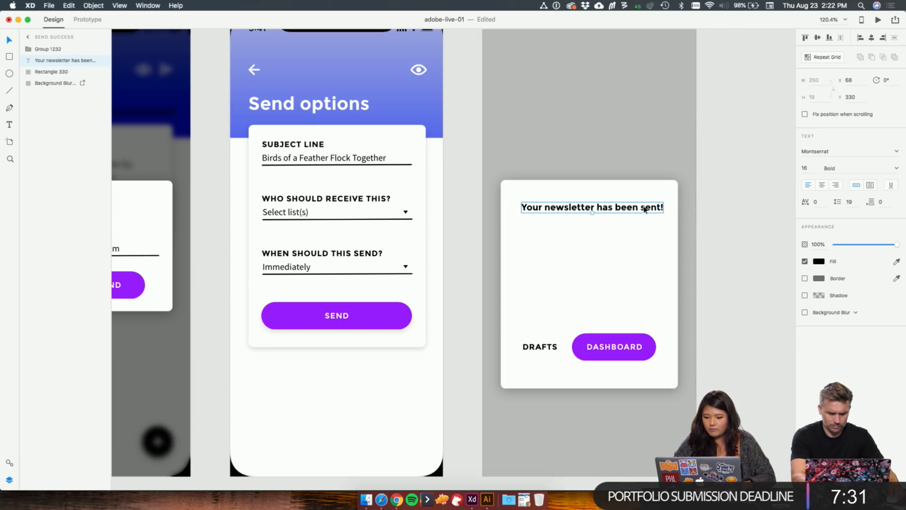
Step: Nudge the heading left to X 63 so it is centred on the card
key(Left)
key(Left)
key(Left)
key(Left)
key(Left)
click(724, 213)
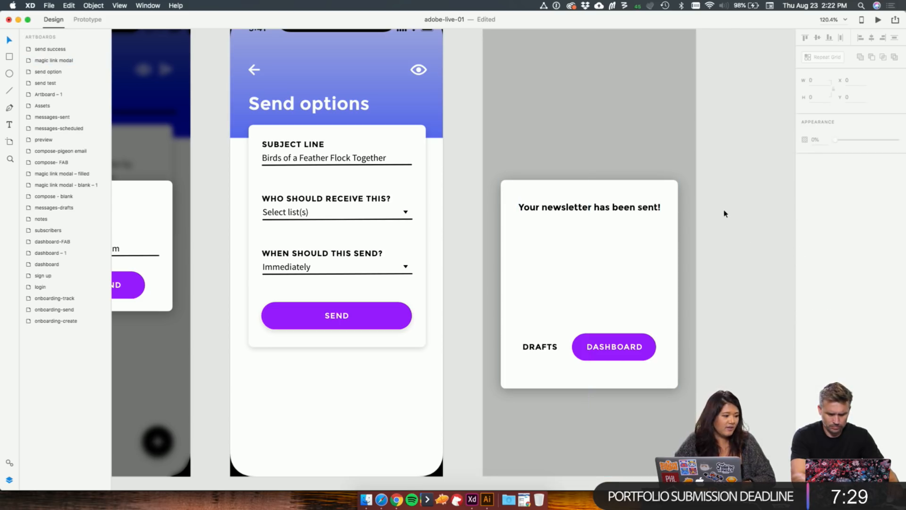
Step: Lower the DRAFTS and DASHBOARD group to Y 571 to balance the card's spacing
click(637, 213)
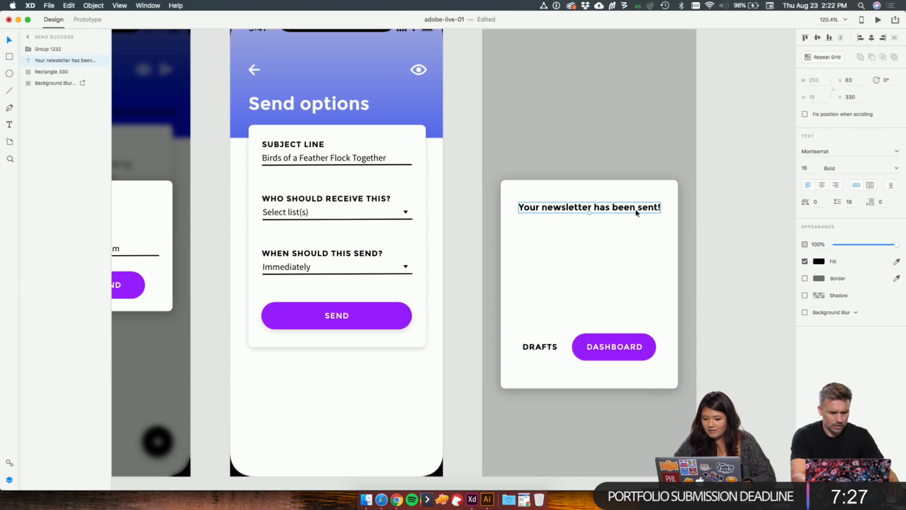
click(636, 348)
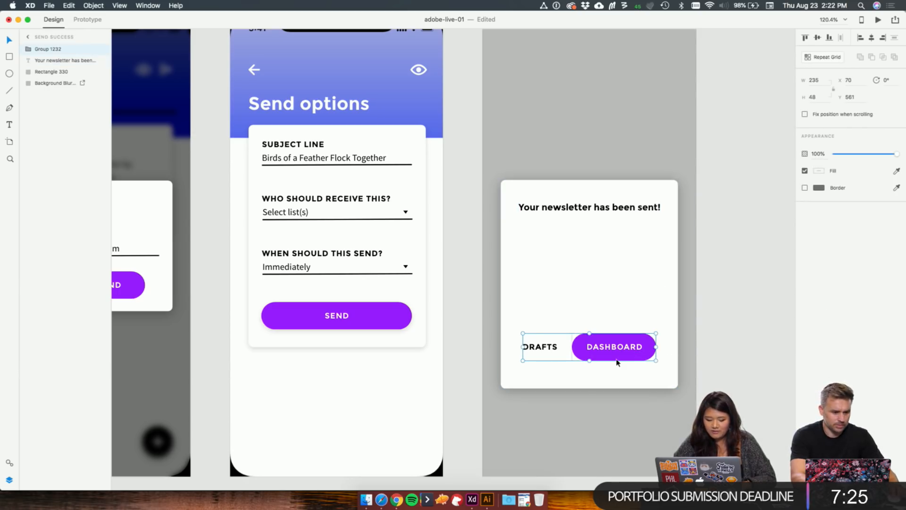
drag(617, 363, 617, 368)
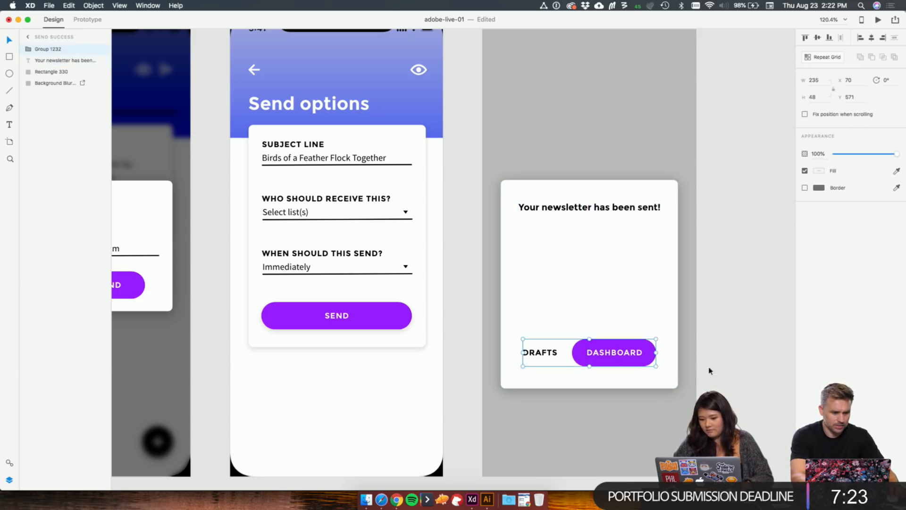
Step: Group the white card with its heading and buttons, and move the whole modal up to Y 223
click(690, 378)
click(667, 378)
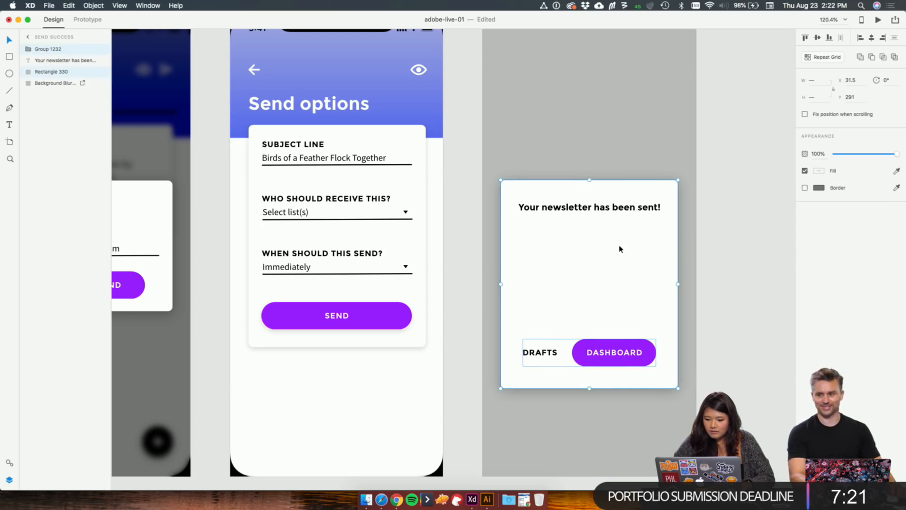
key(super+g)
scroll(664, 306, up, 2)
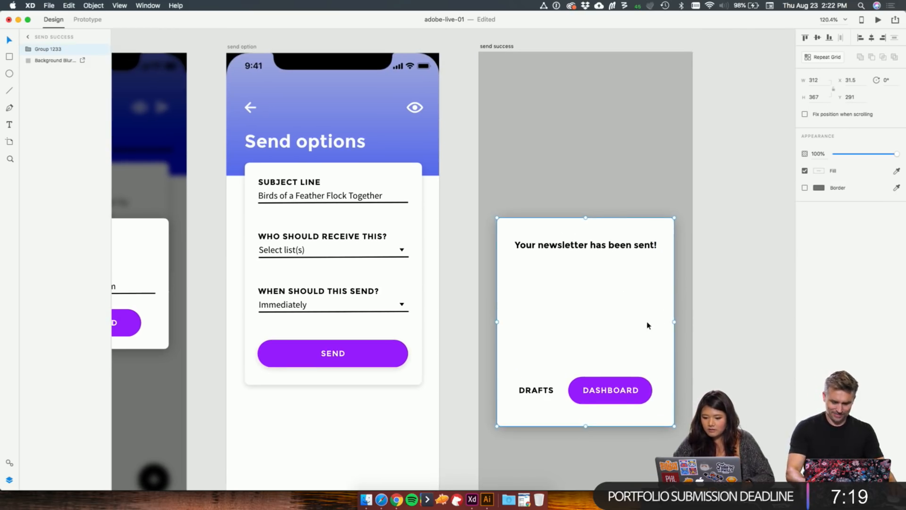
drag(647, 324, 645, 285)
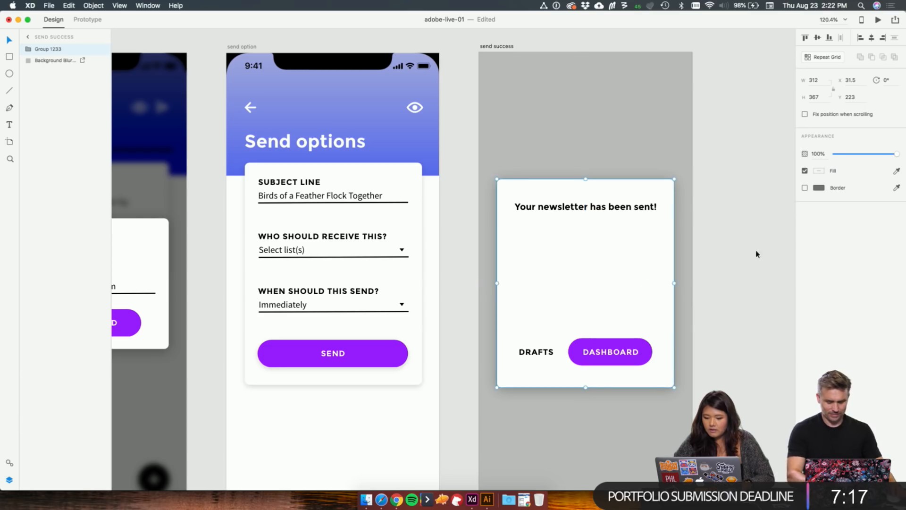
Step: Switch to prototype mode and link the send option screen's SEND button to the send success artboard
scroll(776, 257, down, 2)
scroll(776, 256, down, 1)
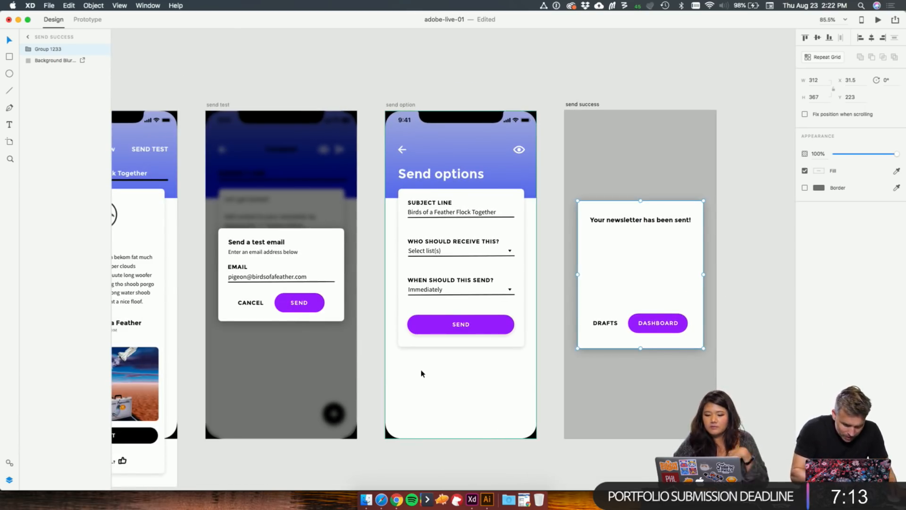
click(568, 69)
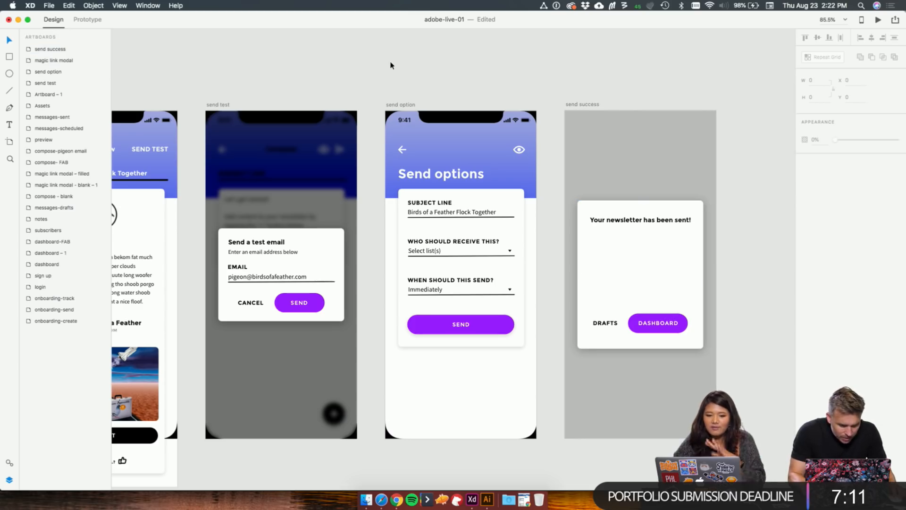
click(88, 20)
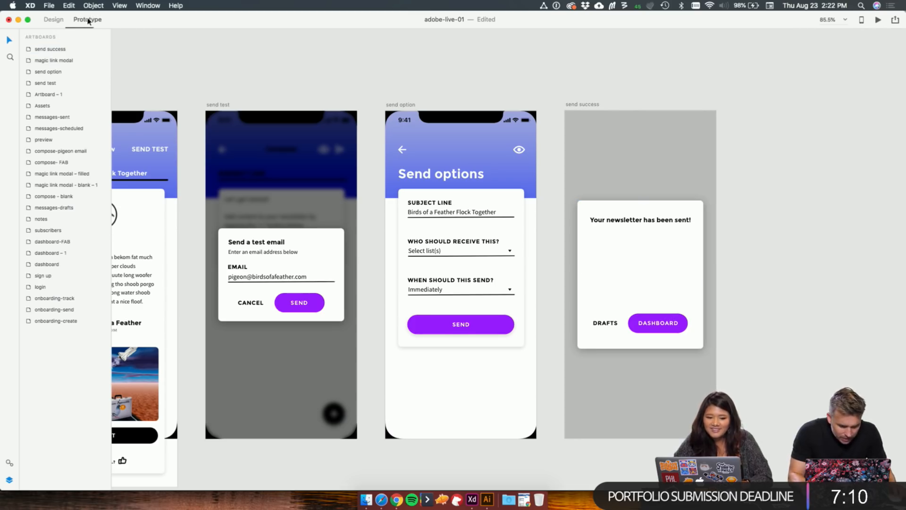
click(475, 328)
drag(517, 325, 681, 261)
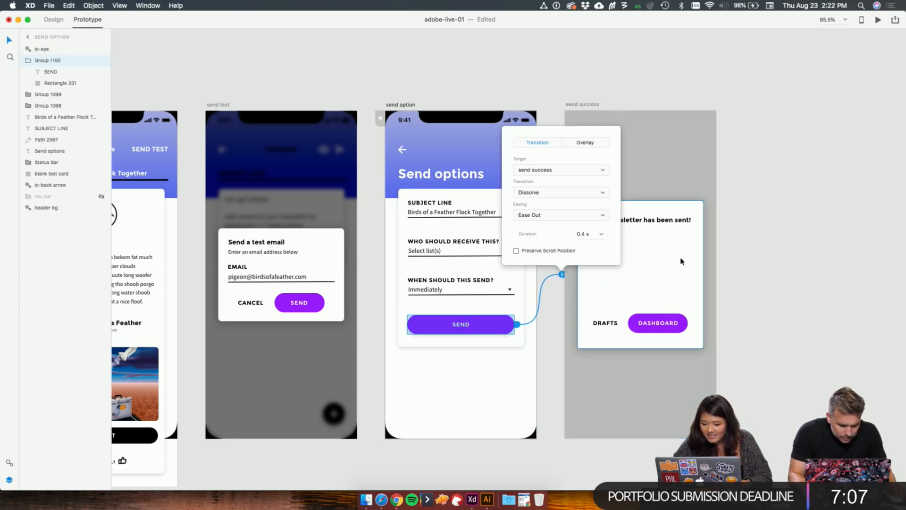
click(668, 181)
Step: Set the SEND button's link to the send success artboard to Overlay
scroll(668, 182, down, 2)
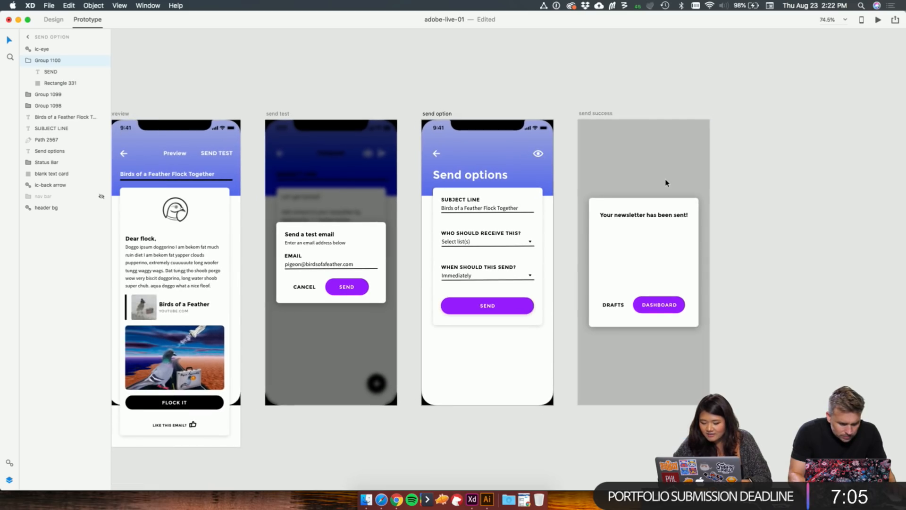
scroll(600, 267, down, 3)
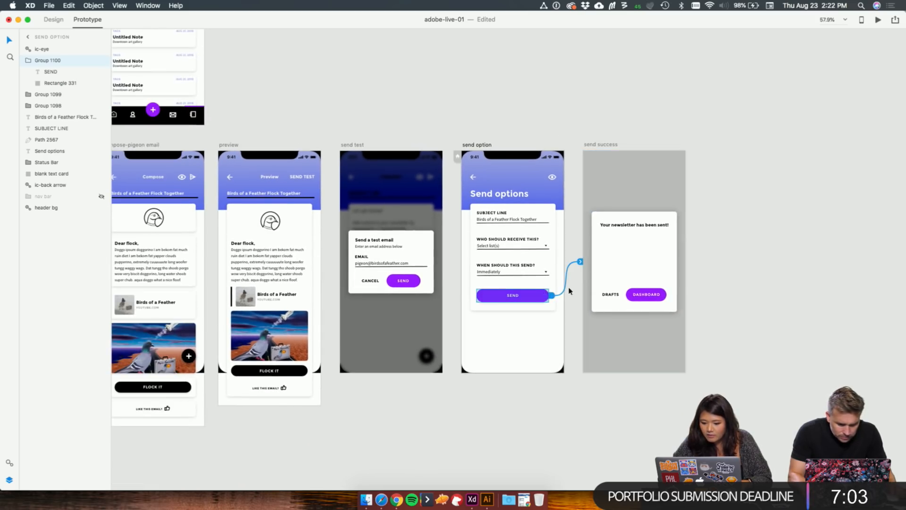
scroll(591, 277, up, 5)
click(575, 253)
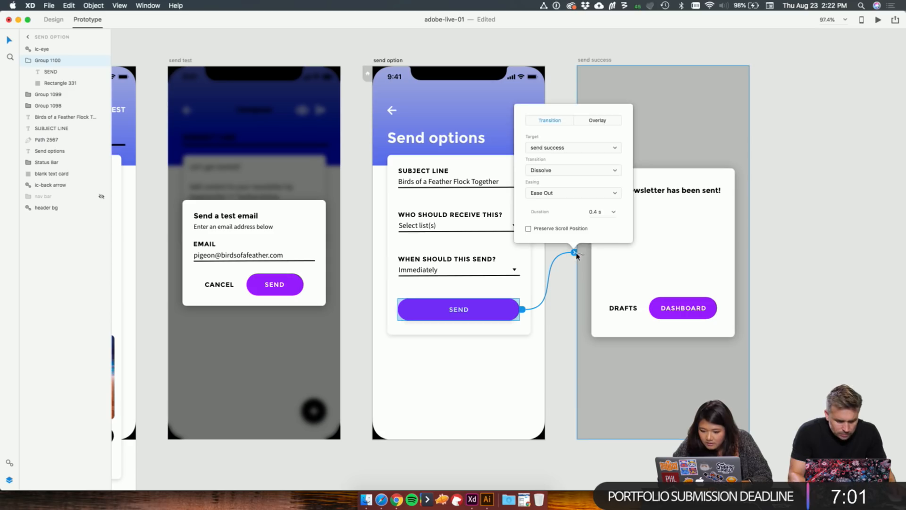
click(605, 122)
Step: Link the DASHBOARD button inside the send success modal to the dashboard artboard with a Dissolve transition
scroll(655, 186, down, 5)
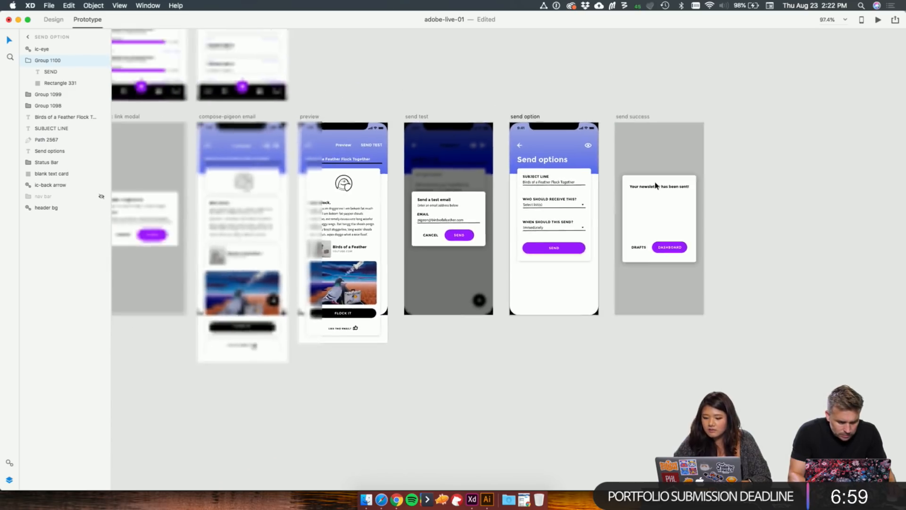
scroll(656, 186, down, 4)
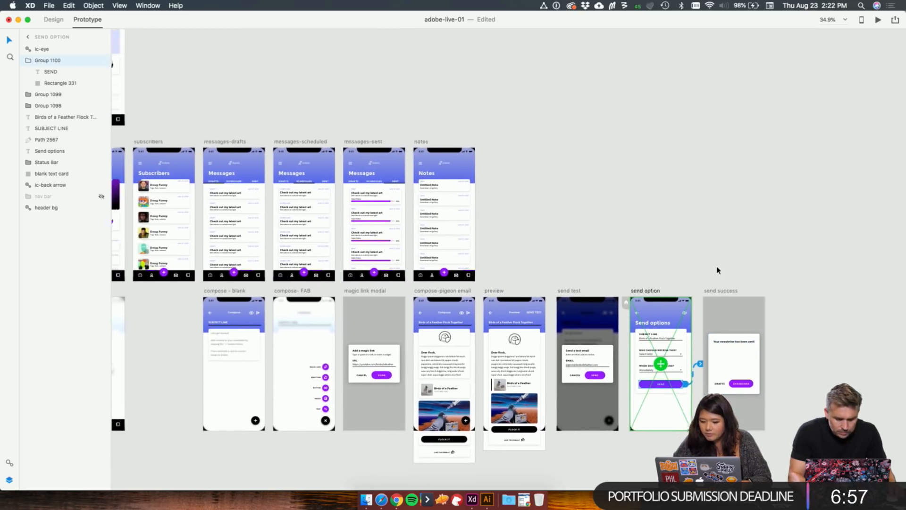
scroll(716, 269, left, 3)
click(848, 374)
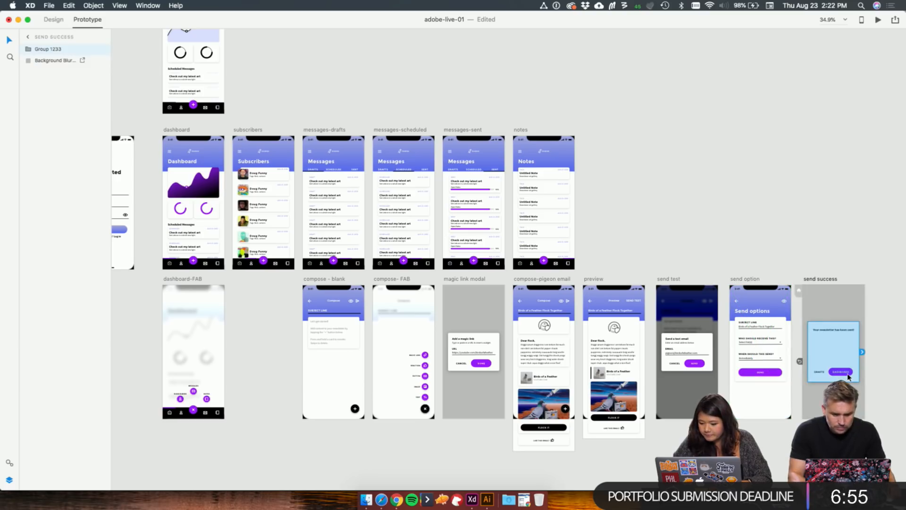
double_click(849, 374)
double_click(853, 374)
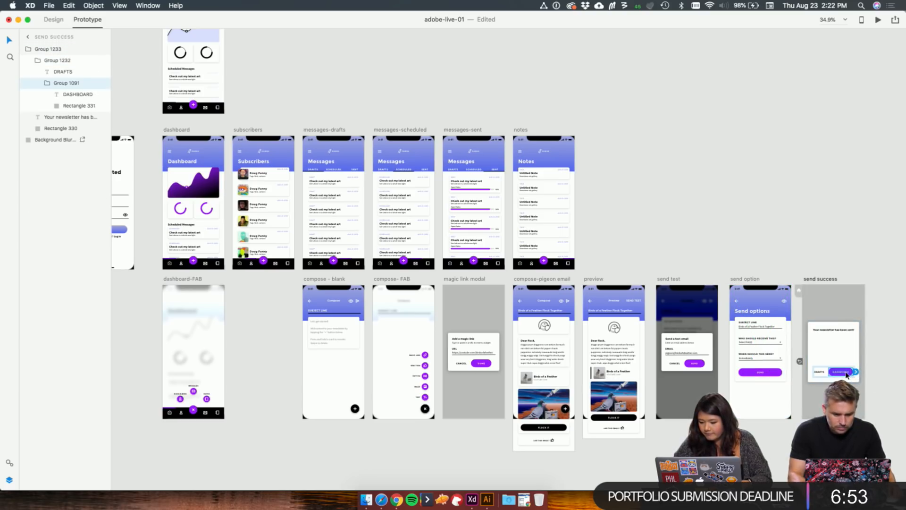
drag(855, 373, 207, 218)
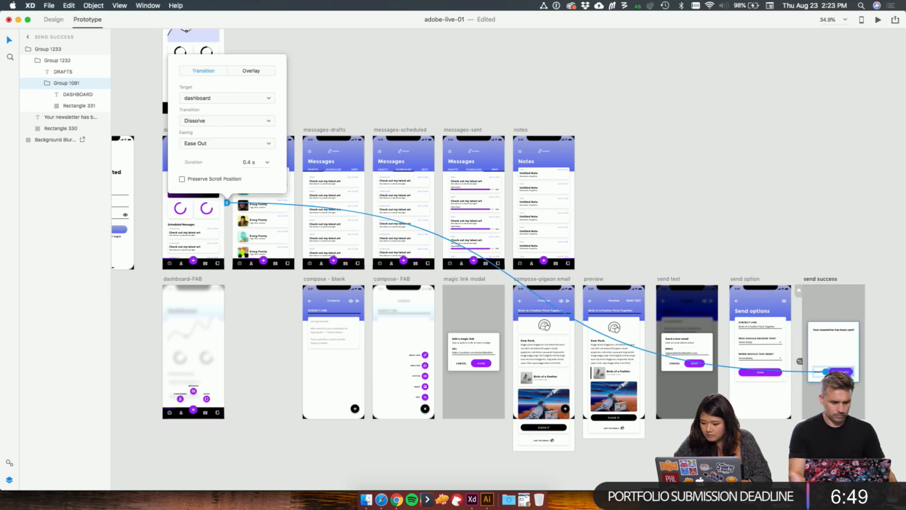
Step: Remove the DASHBOARD button's existing link inside the send success modal to free the DRAFTS button's connector
click(823, 373)
click(786, 447)
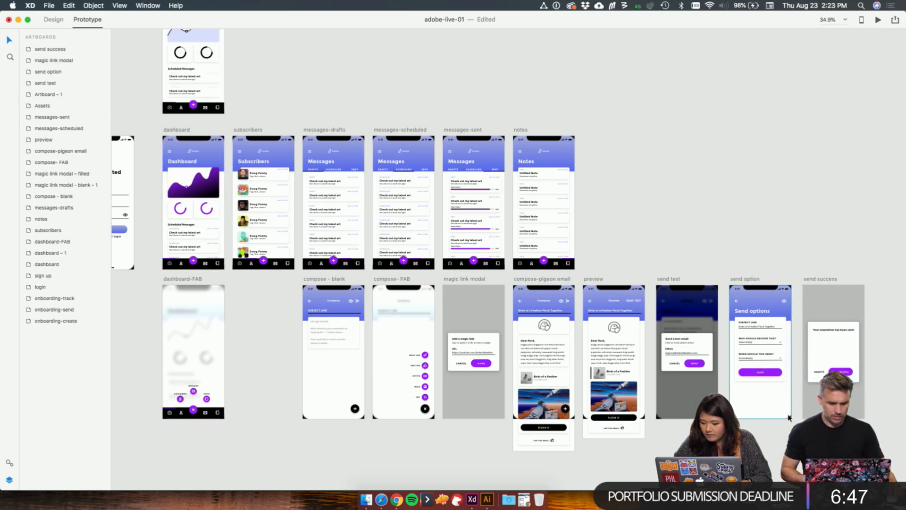
click(824, 375)
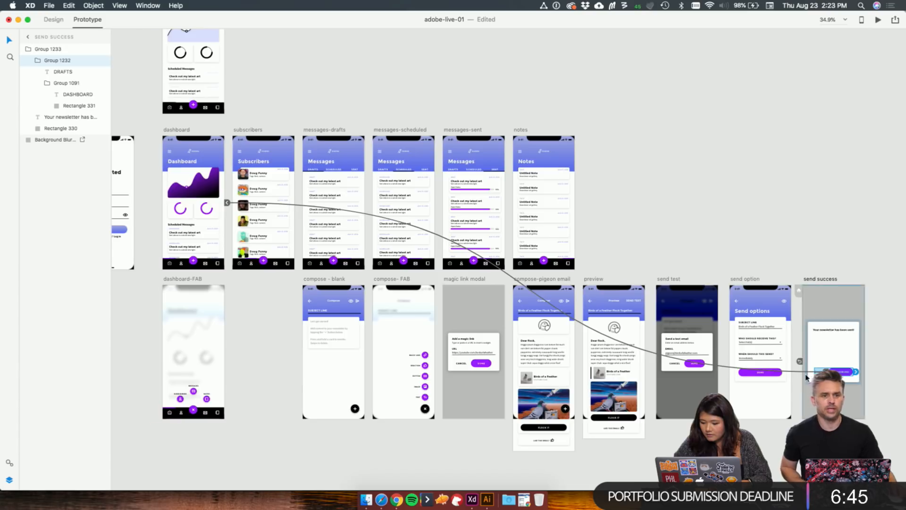
scroll(806, 375, up, 5)
double_click(845, 366)
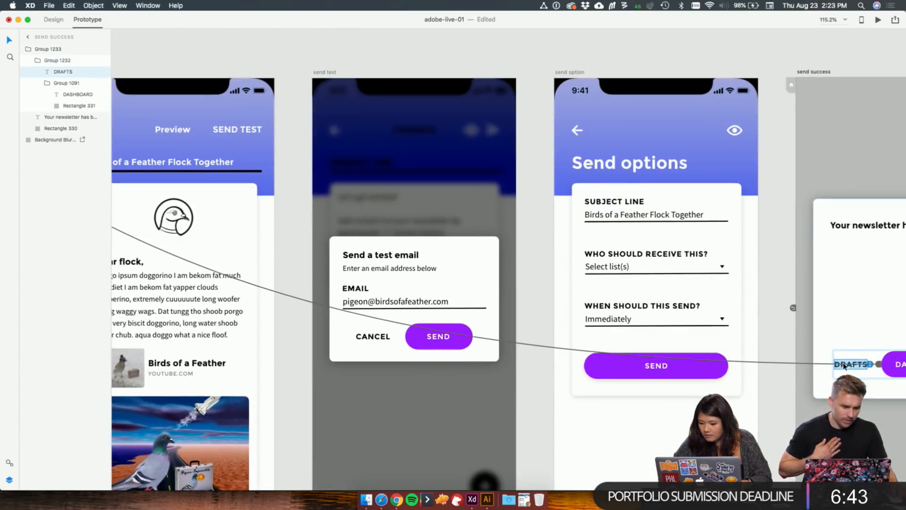
scroll(836, 371, down, 5)
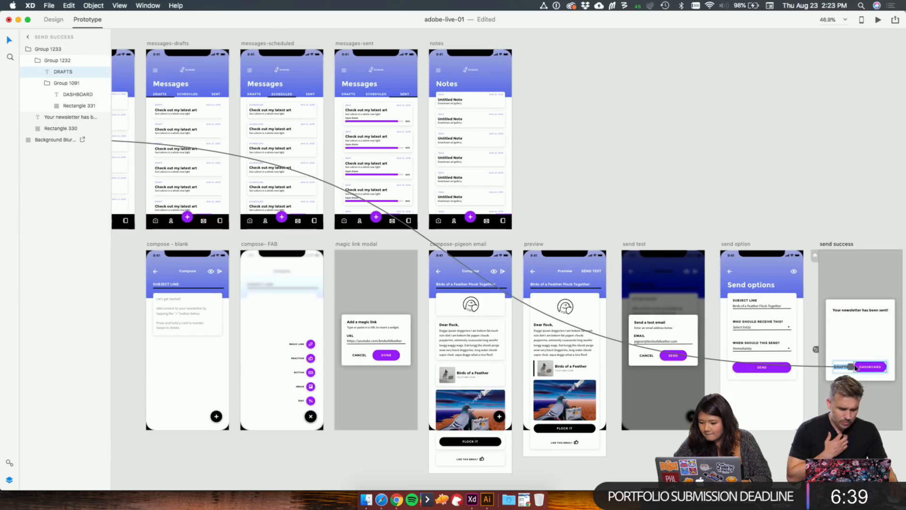
click(857, 367)
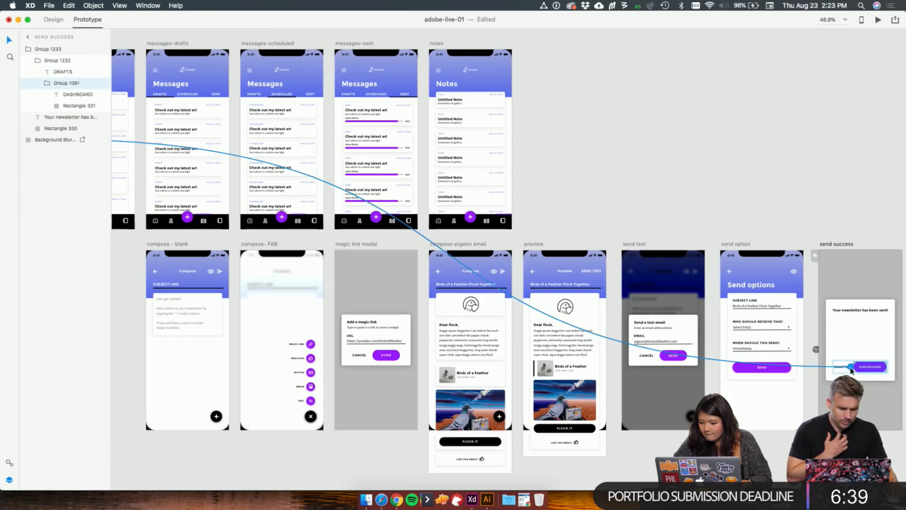
drag(849, 367, 803, 229)
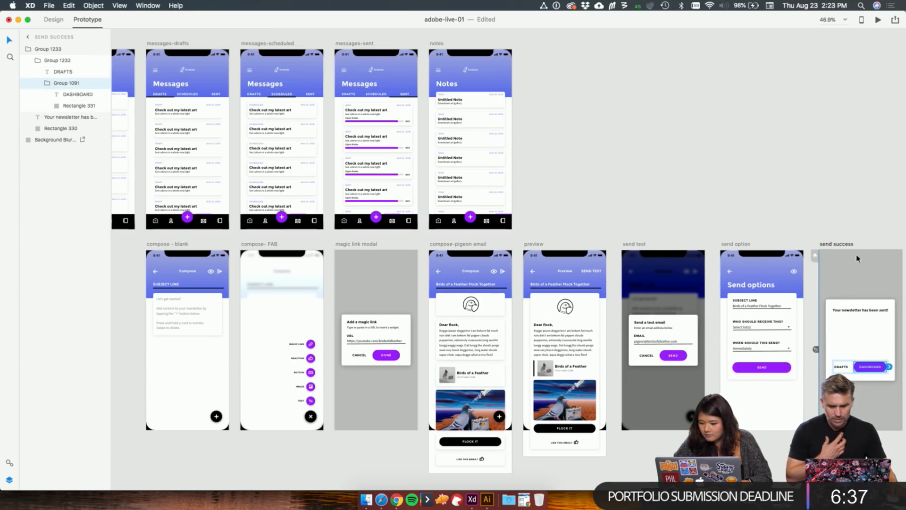
Step: Link the DRAFTS text in the send success modal to the messages-drafts artboard with a Dissolve transition
click(843, 366)
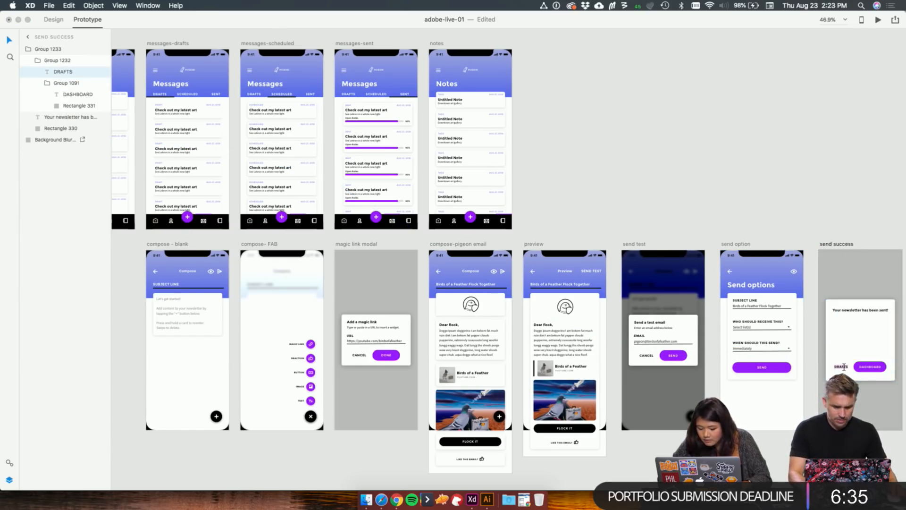
drag(850, 367, 196, 150)
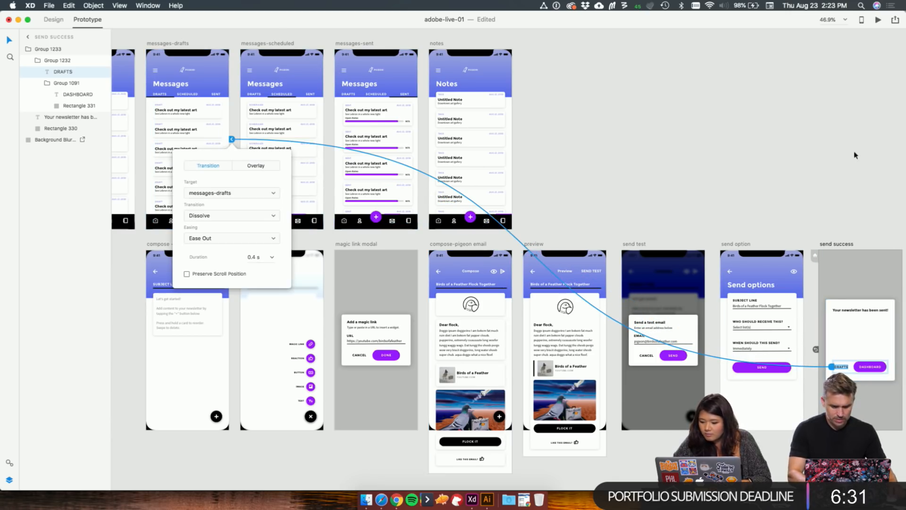
click(854, 155)
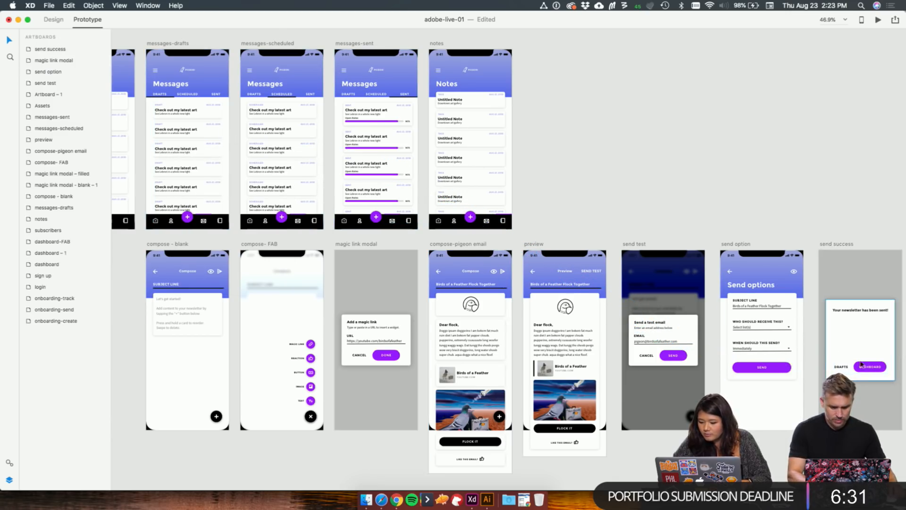
Step: Link the send success modal's DASHBOARD button to the dashboard artboard again, using a Dissolve transition with Ease Out over 0.4 s
click(879, 369)
click(879, 370)
click(879, 369)
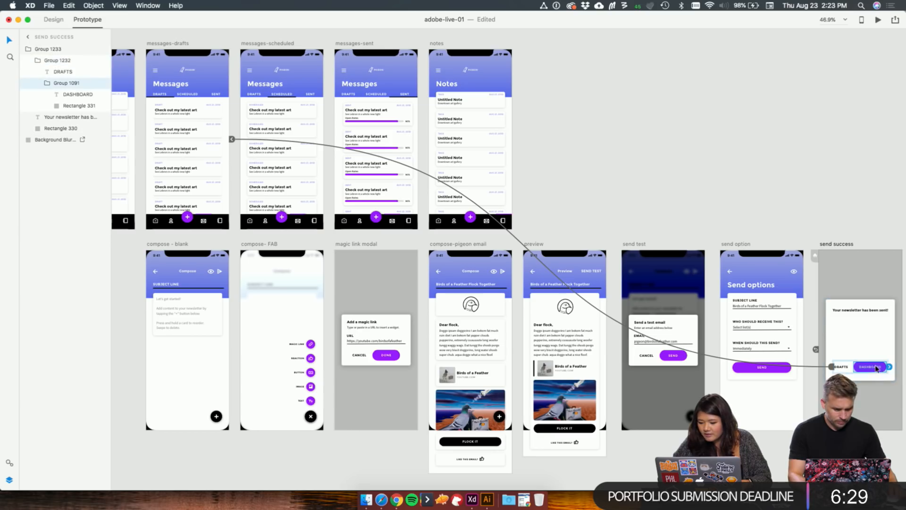
drag(890, 369, 217, 163)
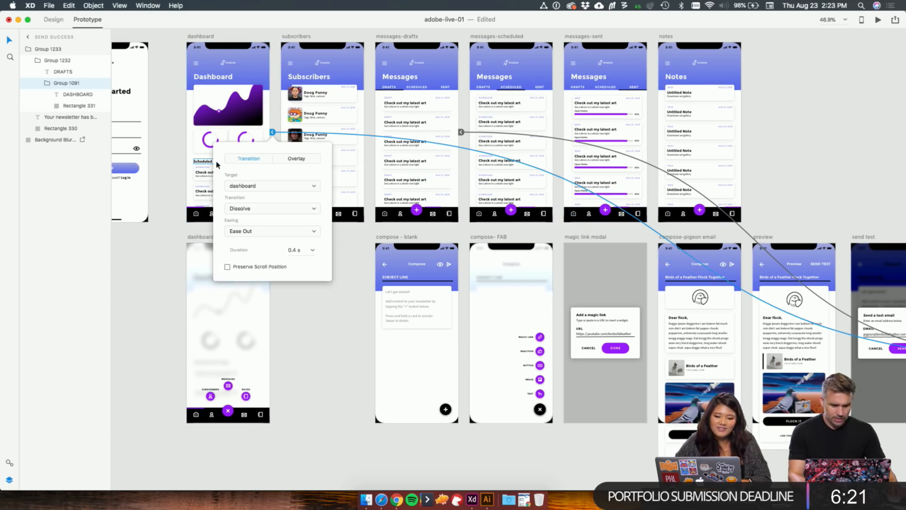
click(338, 332)
Step: Return to design mode and fill the circle of the compose-pigeon email's plus button with the saved purple
scroll(369, 336, down, 1)
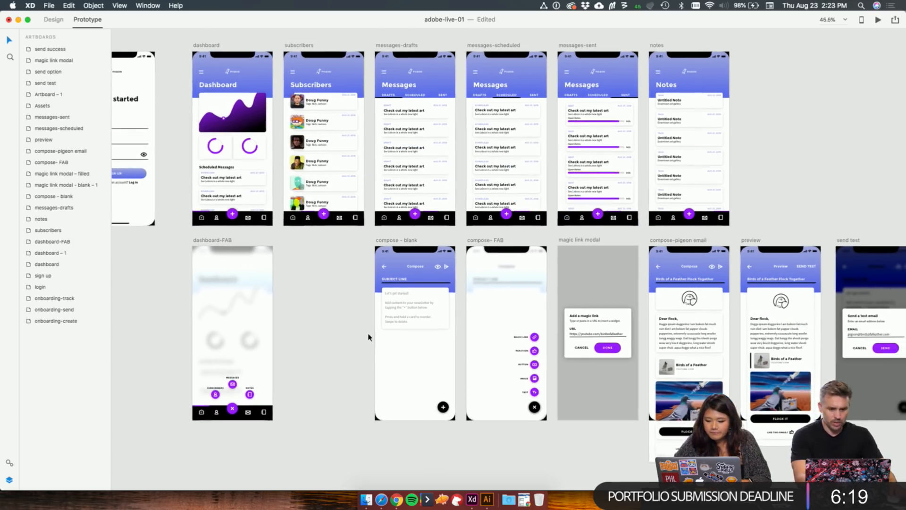
scroll(684, 396, up, 3)
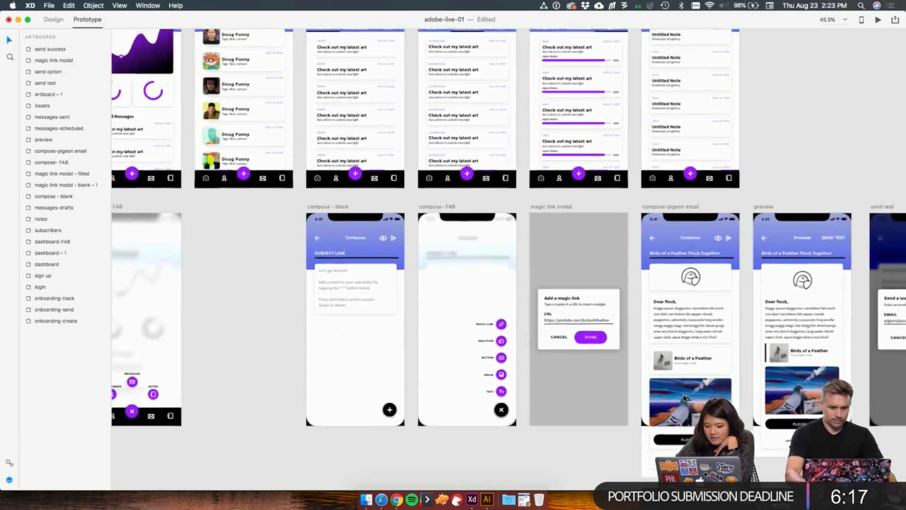
scroll(685, 398, up, 5)
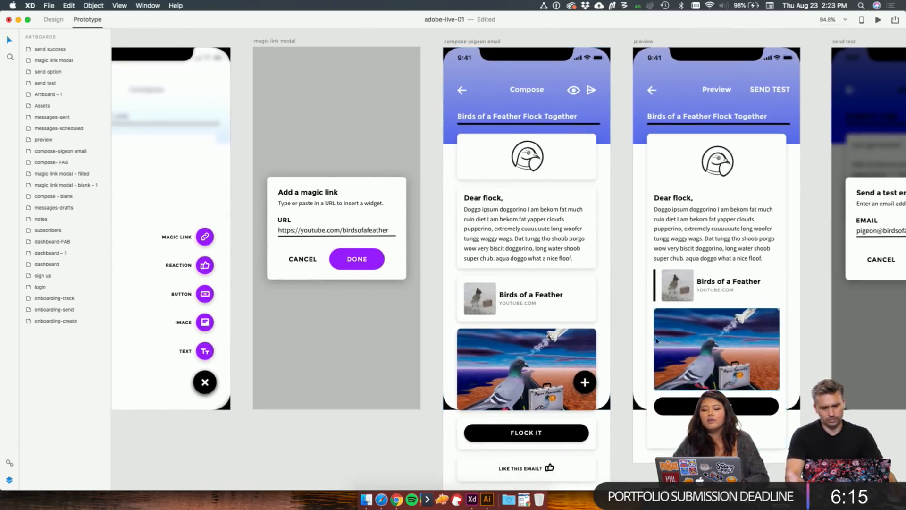
scroll(685, 358, down, 2)
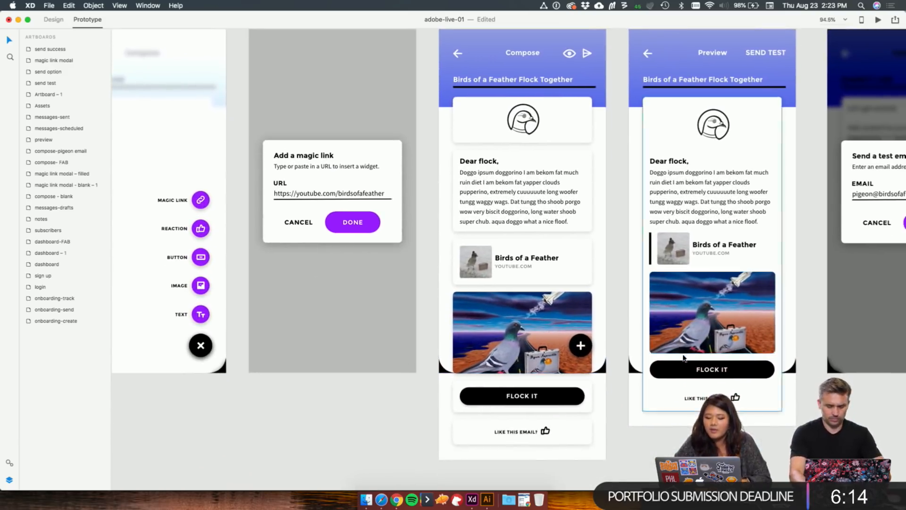
click(584, 353)
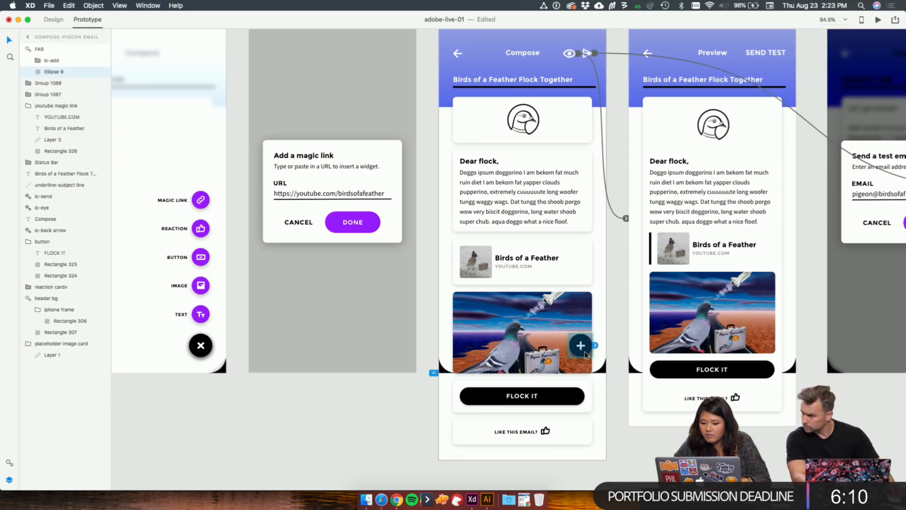
click(53, 23)
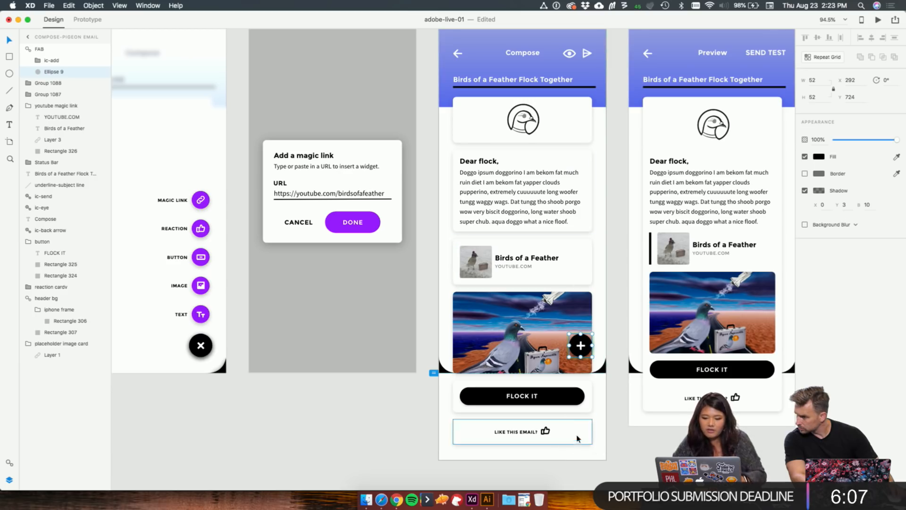
click(820, 158)
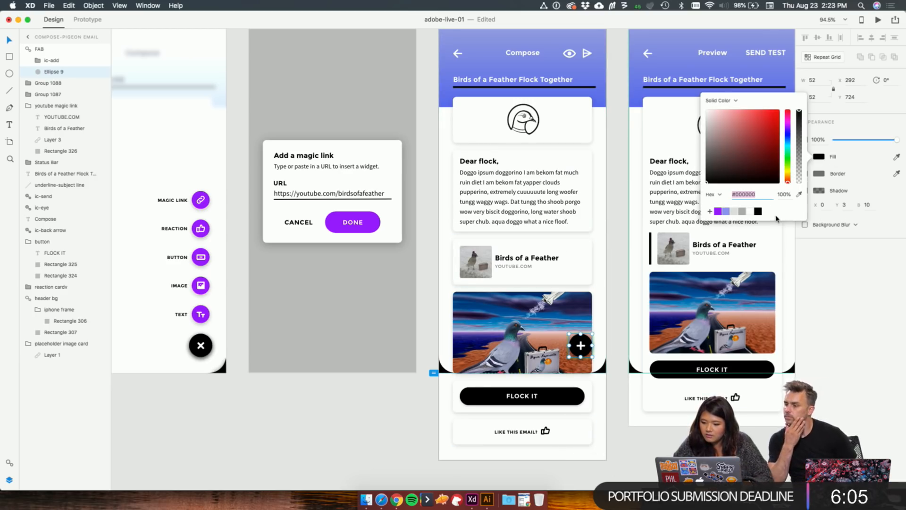
click(718, 211)
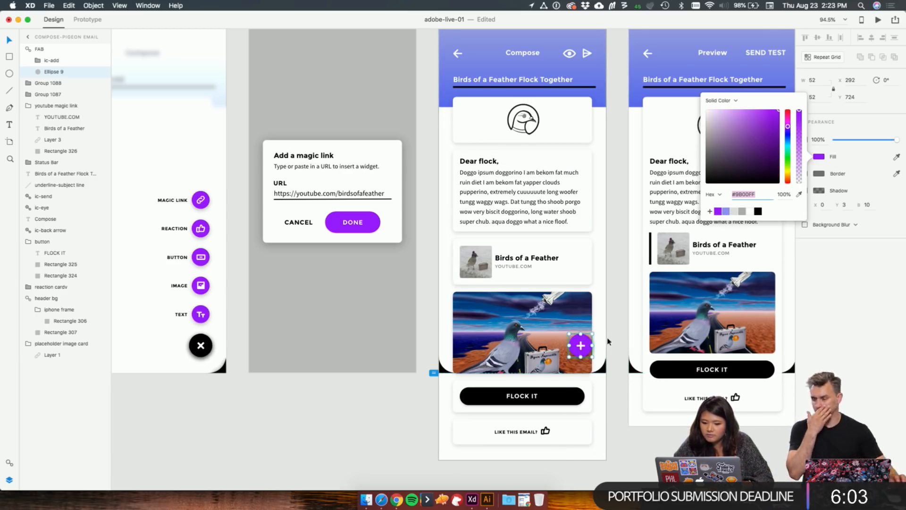
scroll(237, 395, right, 3)
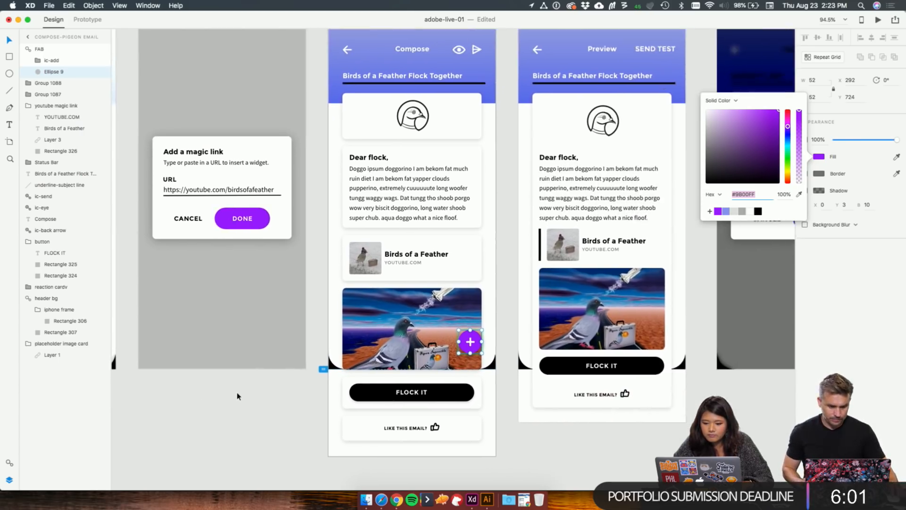
scroll(238, 395, left, 5)
click(339, 363)
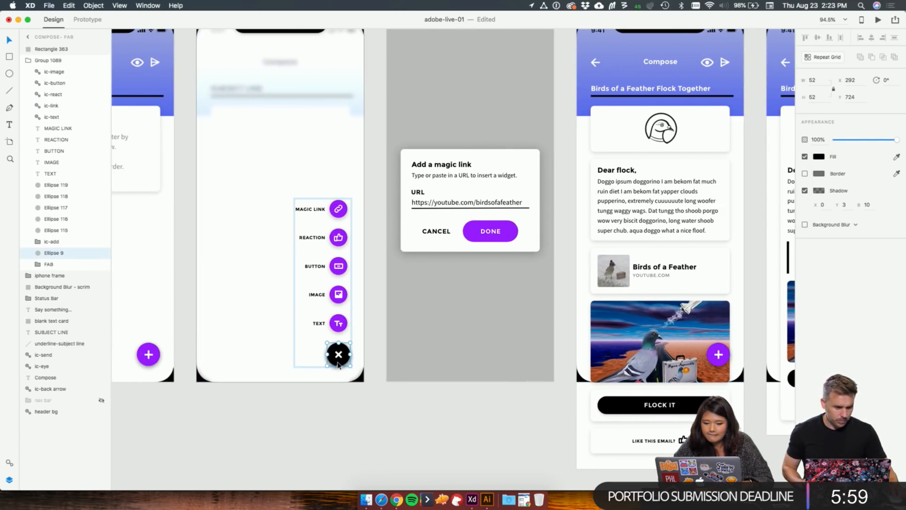
click(522, 442)
scroll(543, 402, right, 10)
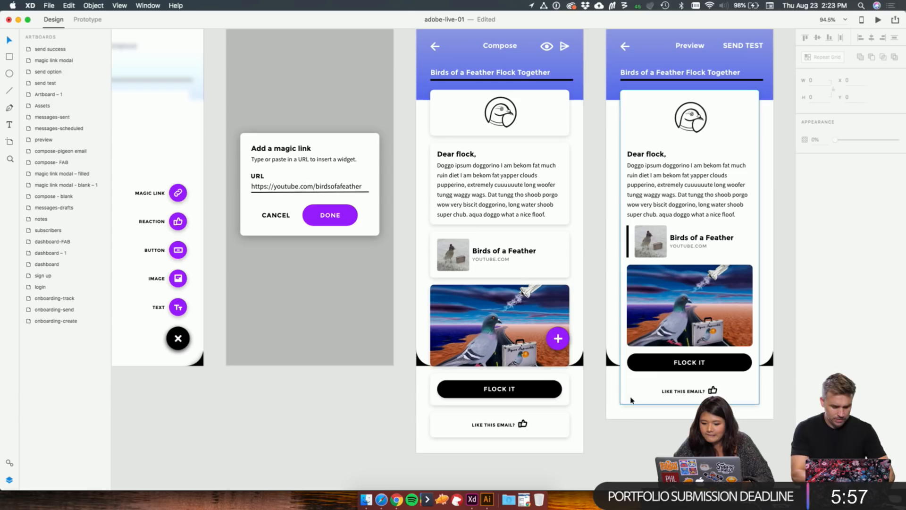
Step: Fix the compose-pigeon email's plus button in position when scrolling and set its circle's fill to black
click(557, 349)
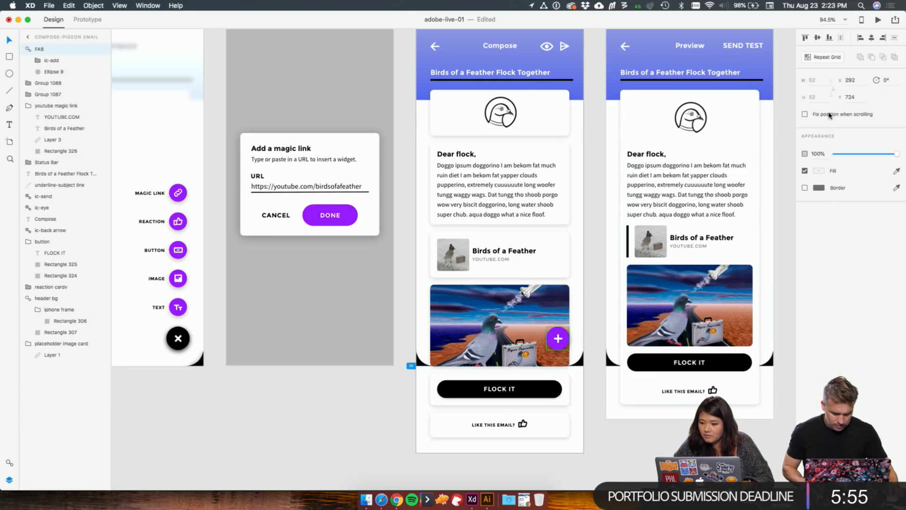
click(805, 115)
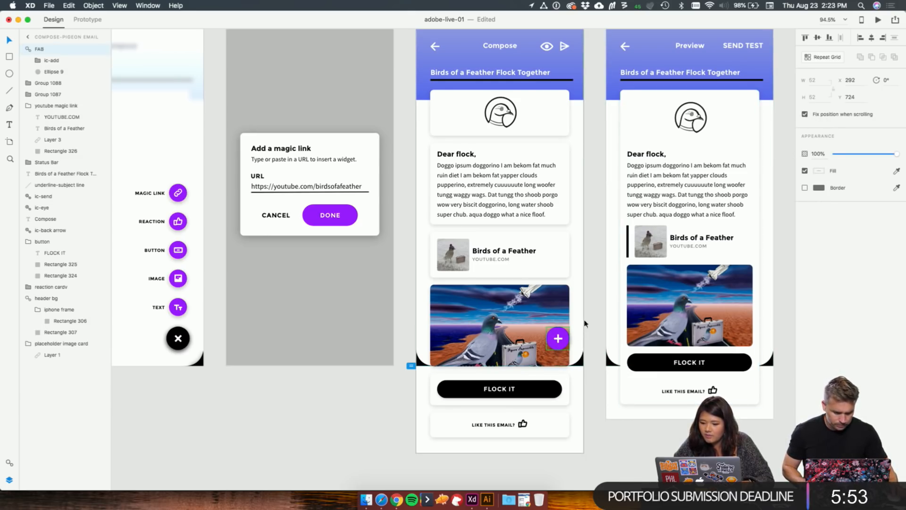
double_click(559, 347)
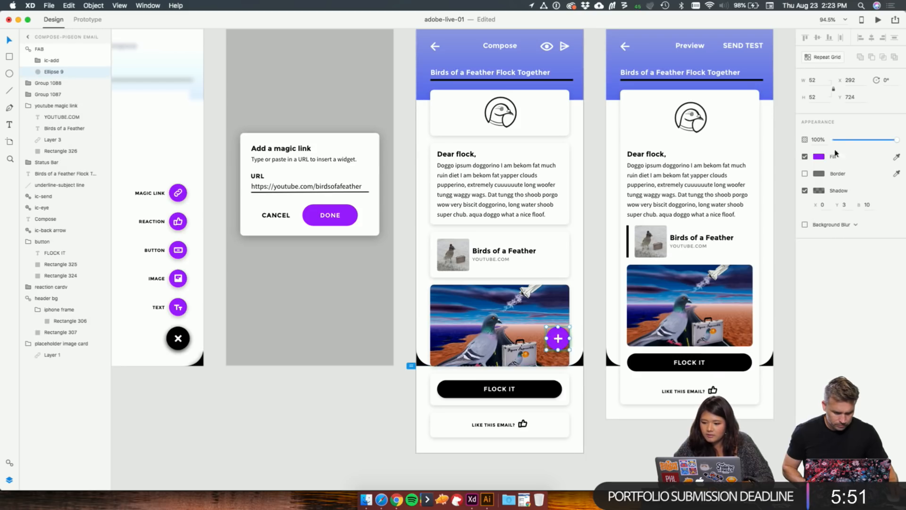
click(819, 157)
click(758, 212)
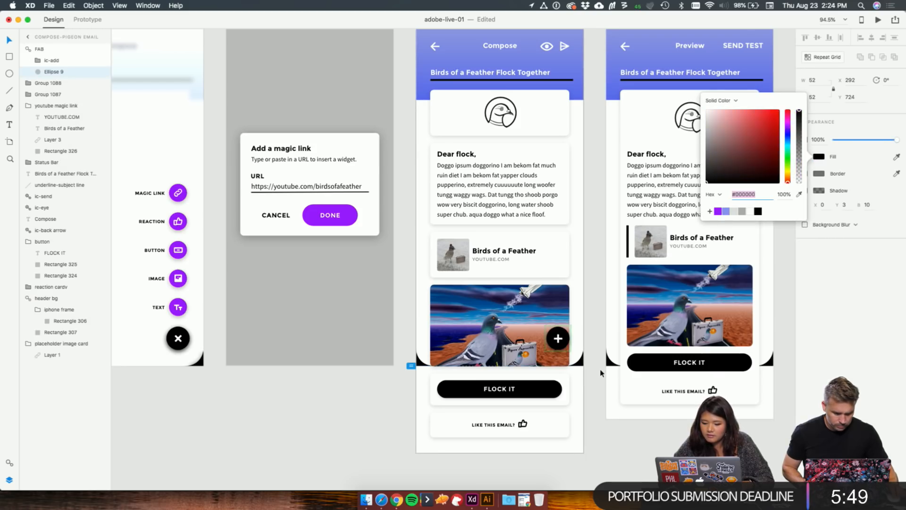
click(601, 373)
Step: Set the header bg group on the compose-pigeon email artboard to keep a fixed position when scrolling
scroll(600, 373, up, 3)
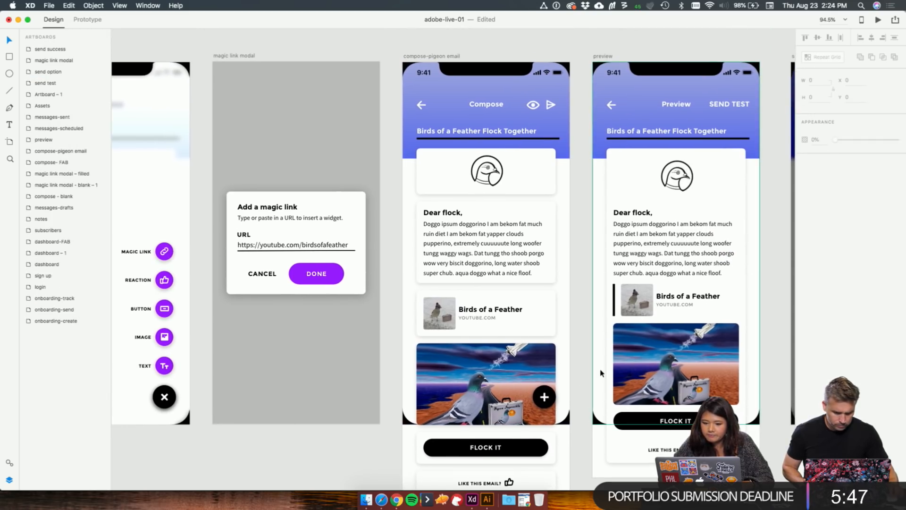
click(565, 158)
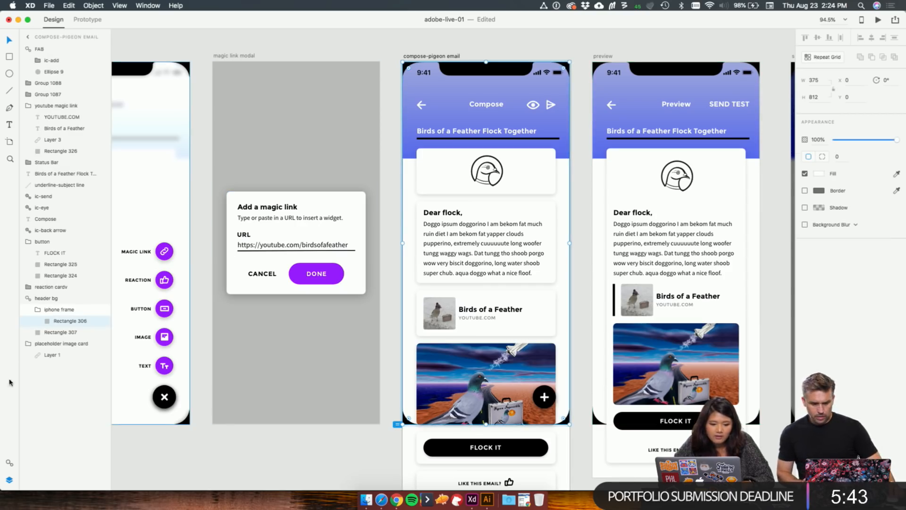
click(54, 299)
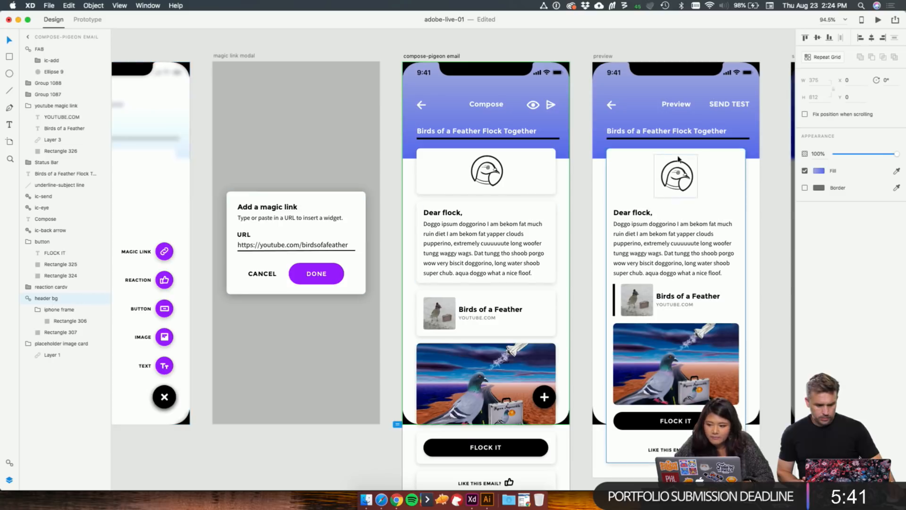
click(805, 115)
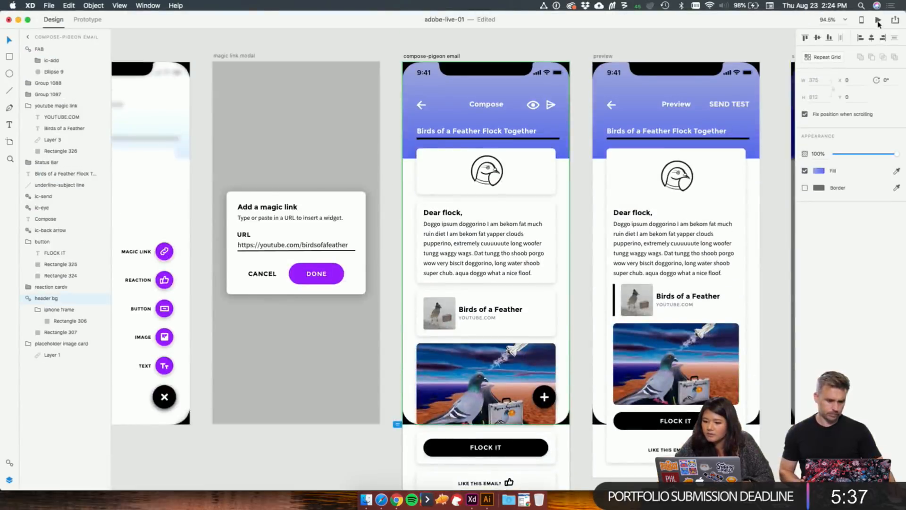
Step: Preview the compose-pigeon email artboard and scroll through it to check how the fixed header and plus button behave
click(878, 20)
scroll(391, 298, down, 3)
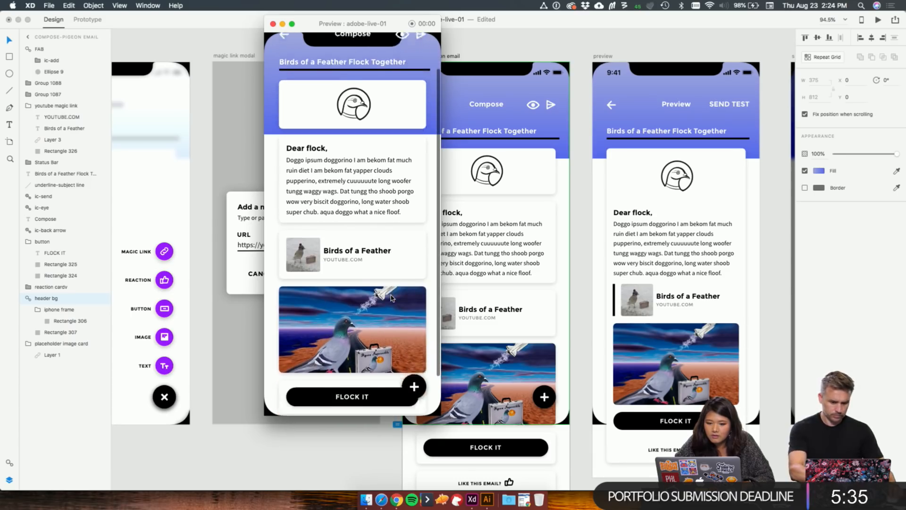
scroll(392, 298, up, 3)
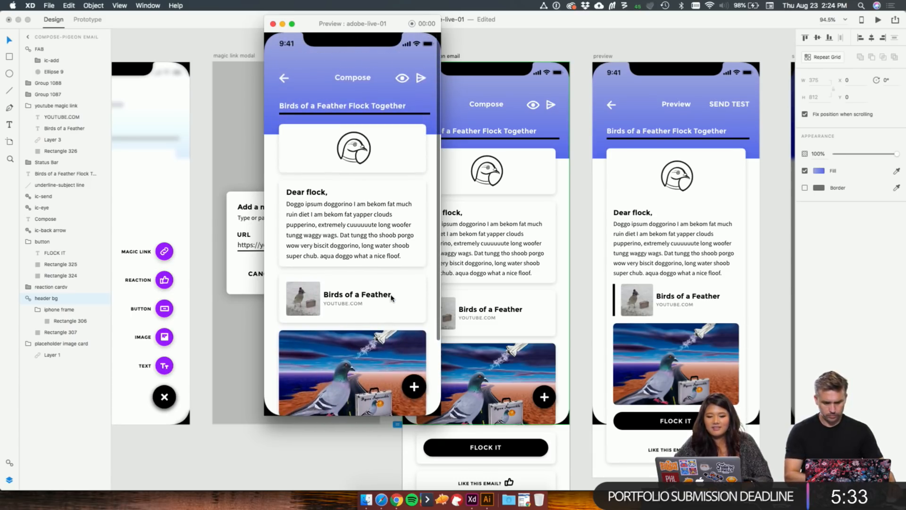
scroll(392, 298, down, 1)
scroll(392, 298, up, 1)
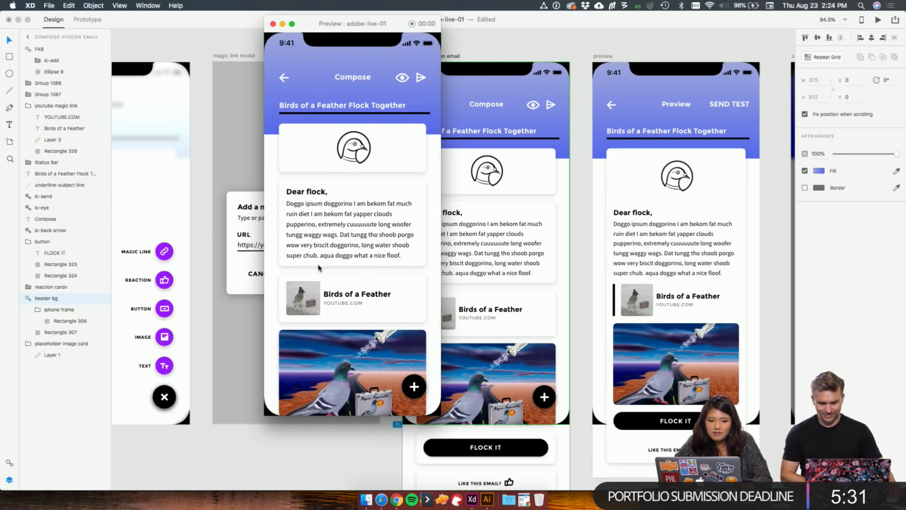
scroll(333, 301, down, 2)
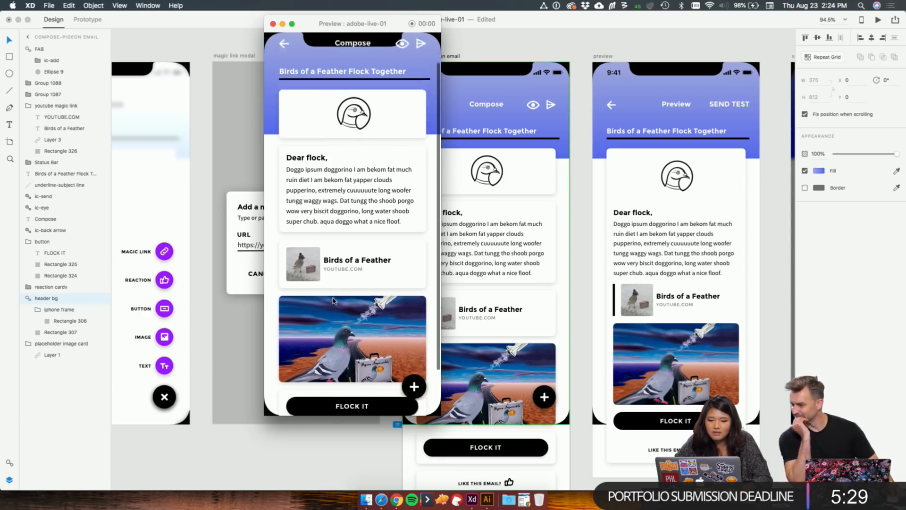
scroll(333, 301, up, 2)
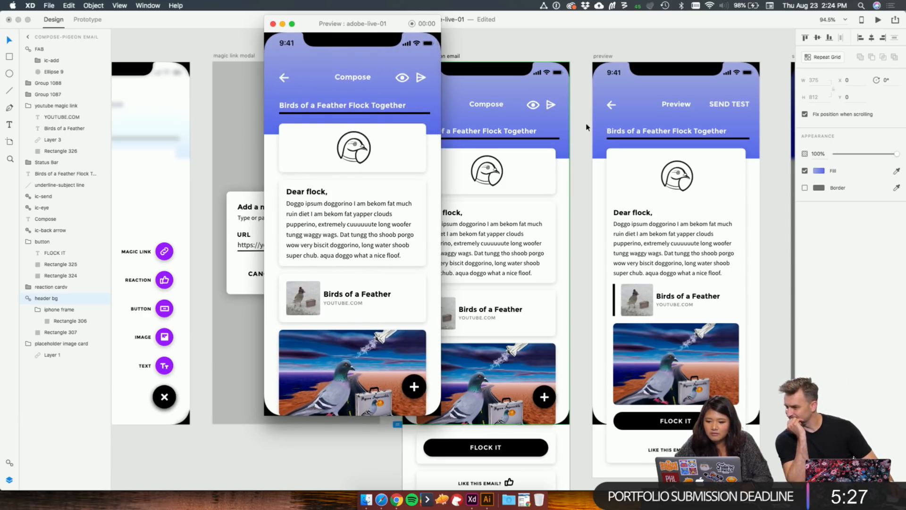
click(273, 25)
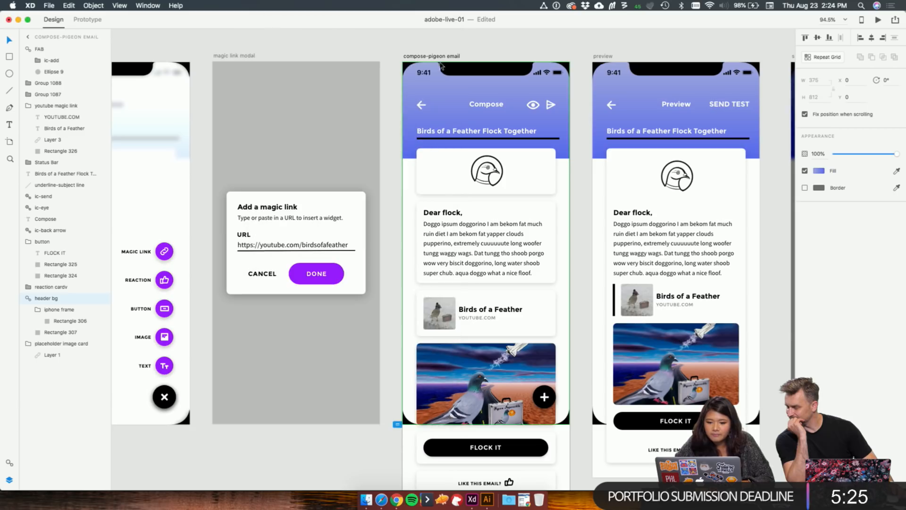
click(442, 68)
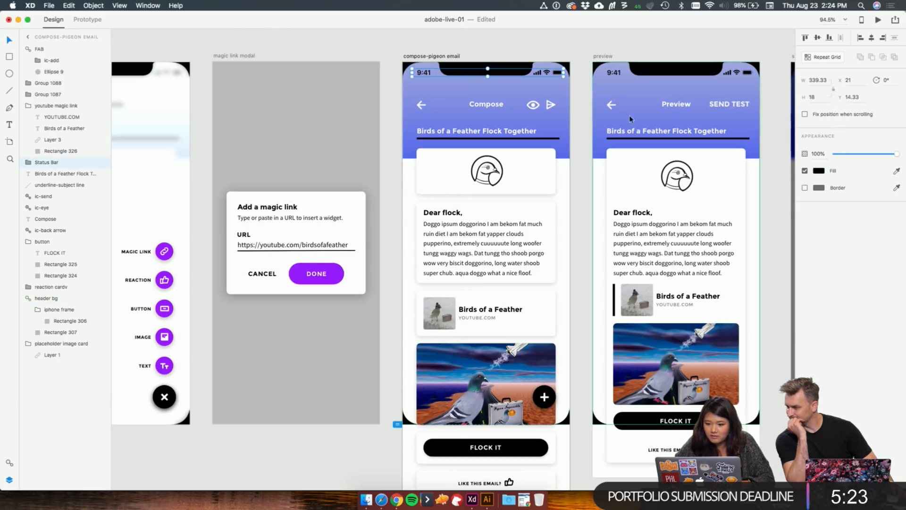
click(555, 104)
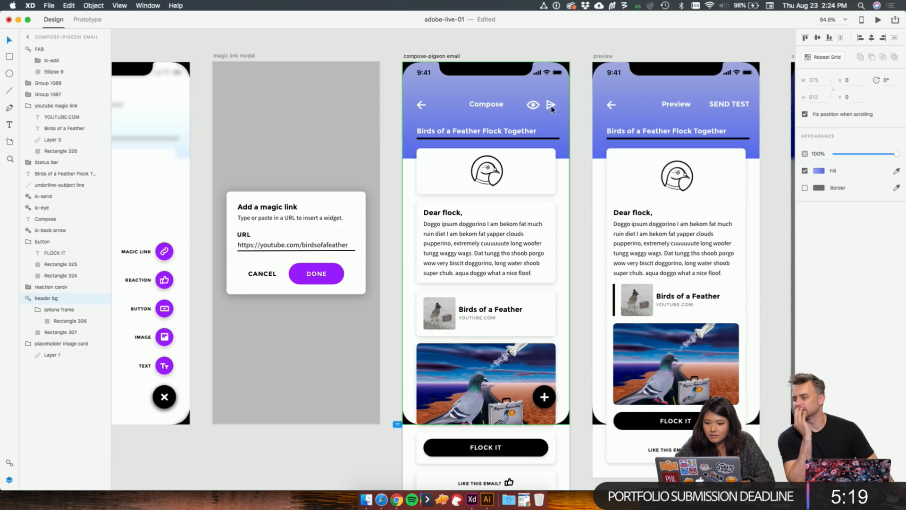
click(551, 107)
shift+click(534, 105)
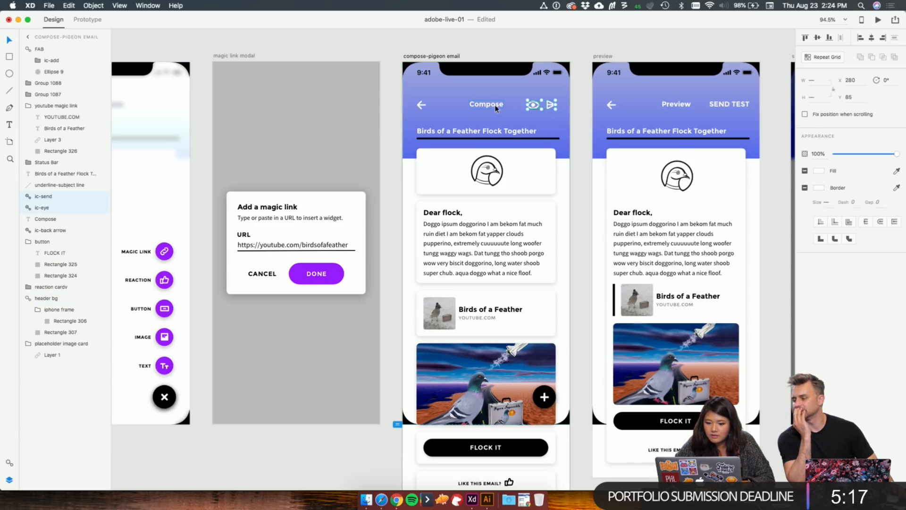
shift+click(486, 104)
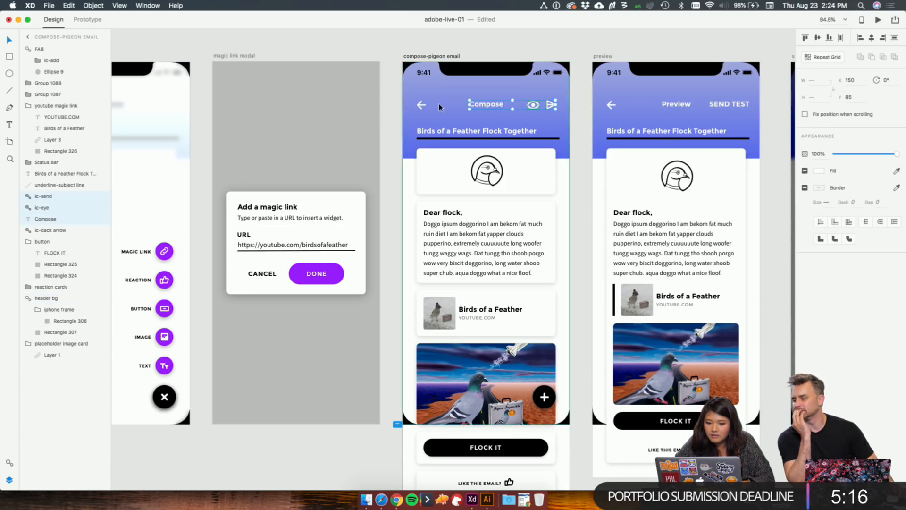
shift+click(439, 132)
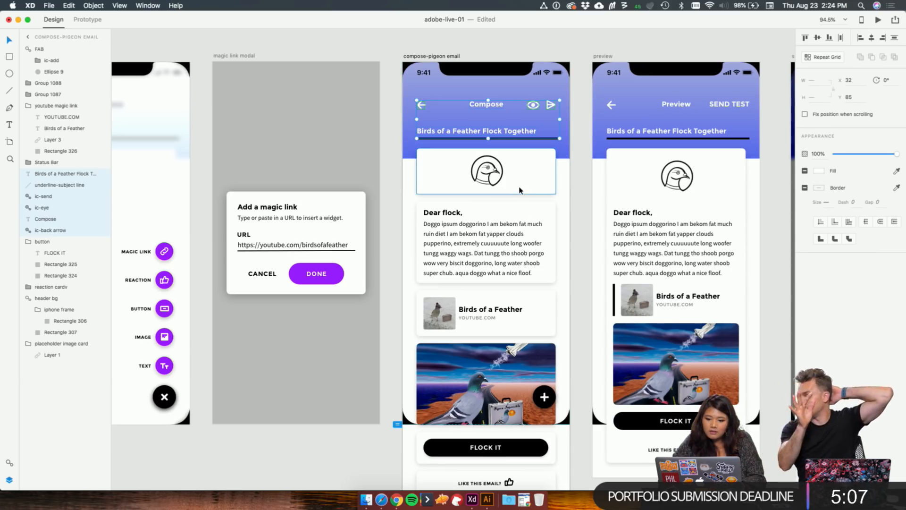
click(581, 180)
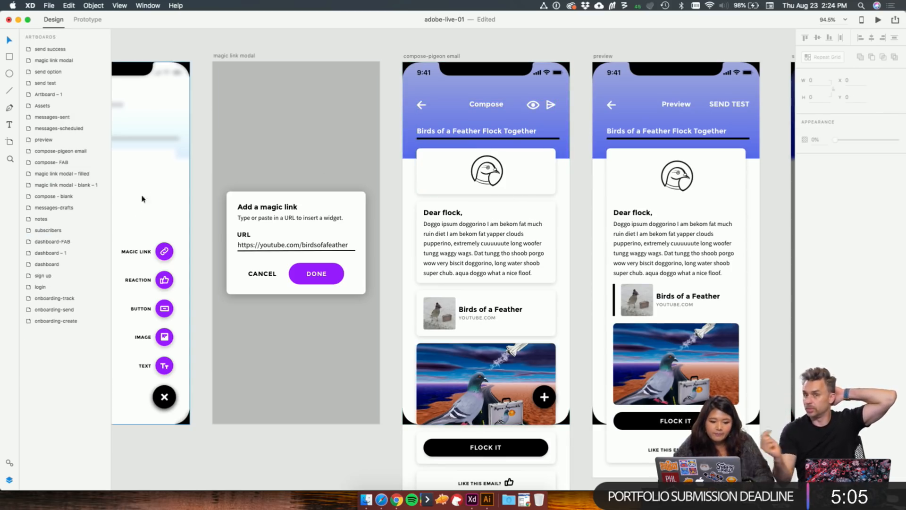
Step: Turn off the fixed position when scrolling for the header bg group on the compose-pigeon email artboard
super+click(445, 101)
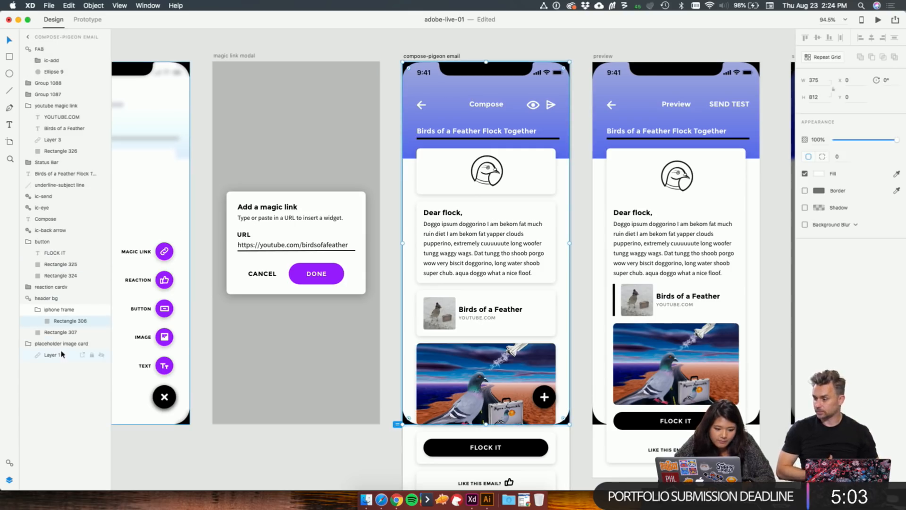
click(52, 298)
click(805, 114)
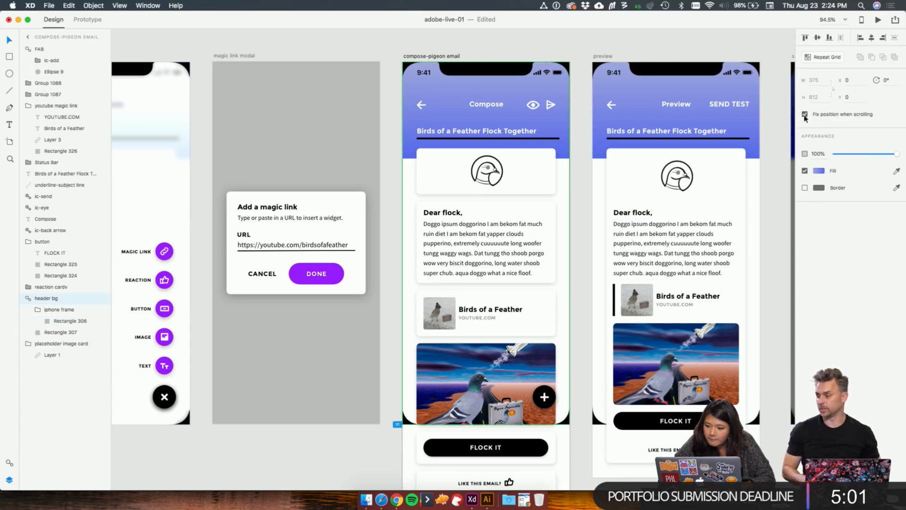
click(805, 115)
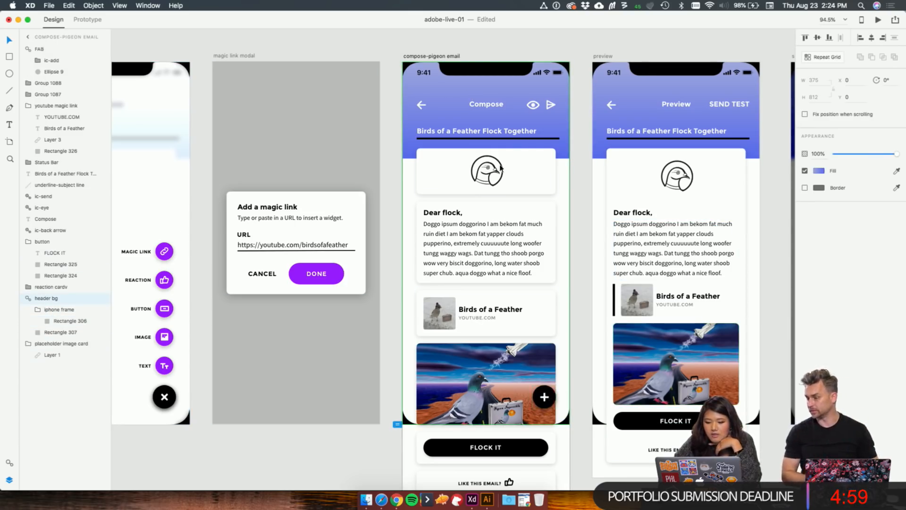
Step: Preview the compose-pigeon email artboard and scroll up and down to check how the header and phone frame move, then close the preview
click(448, 57)
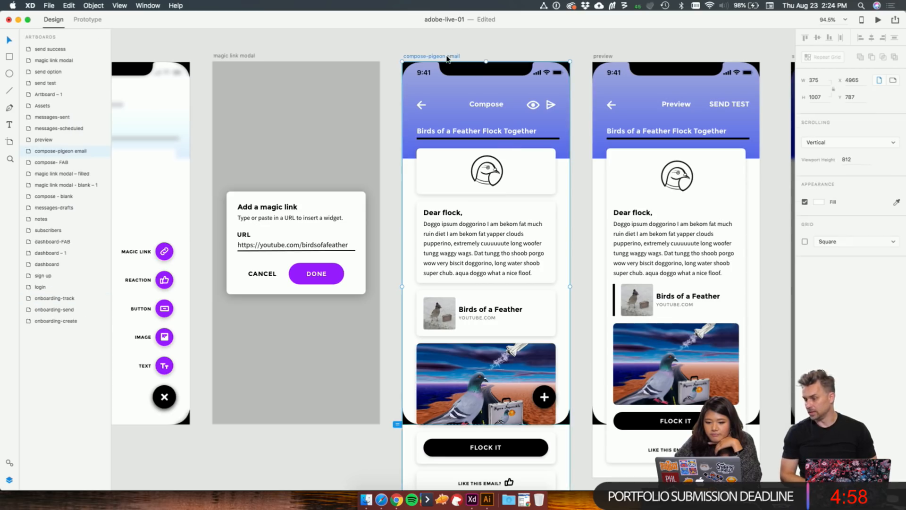
click(879, 20)
scroll(388, 335, down, 5)
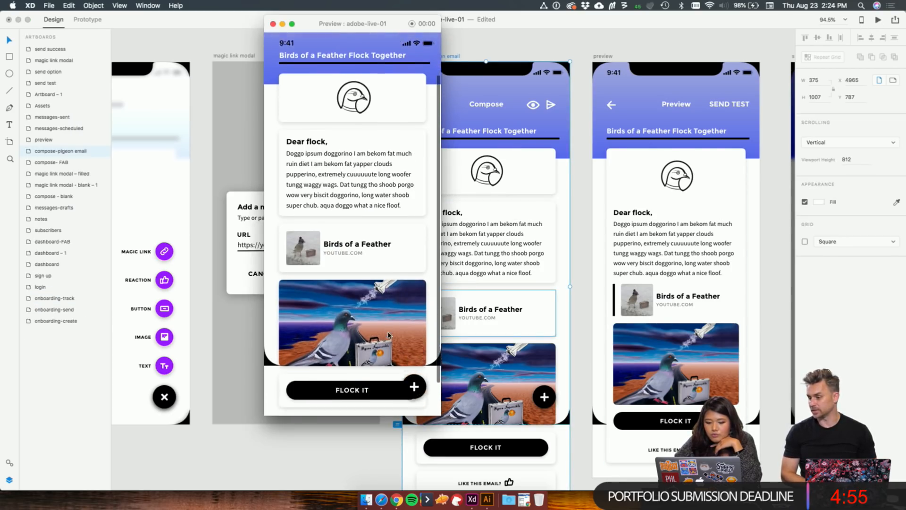
scroll(388, 335, down, 2)
scroll(389, 335, up, 5)
scroll(389, 336, down, 6)
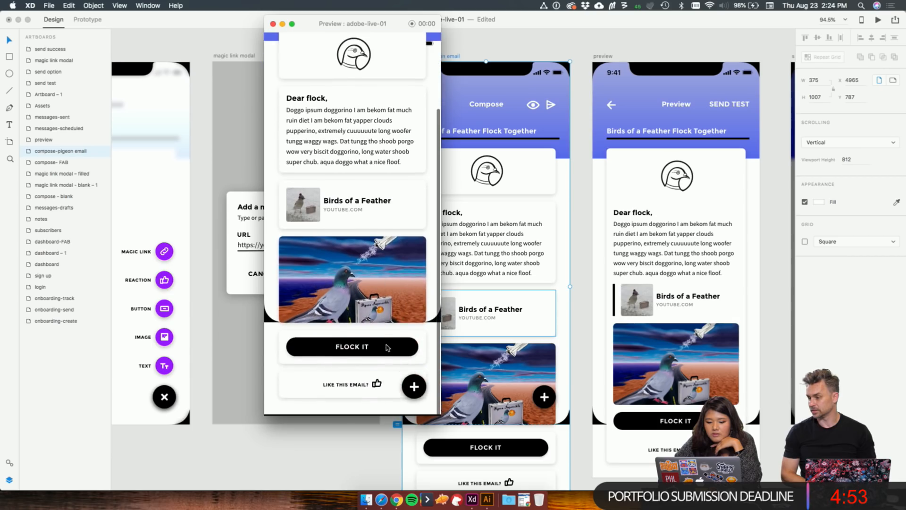
scroll(318, 270, up, 5)
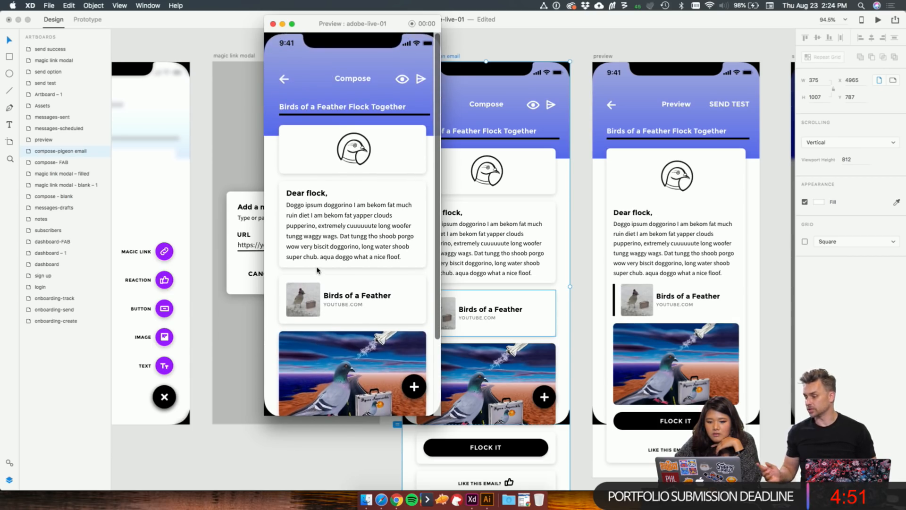
click(272, 24)
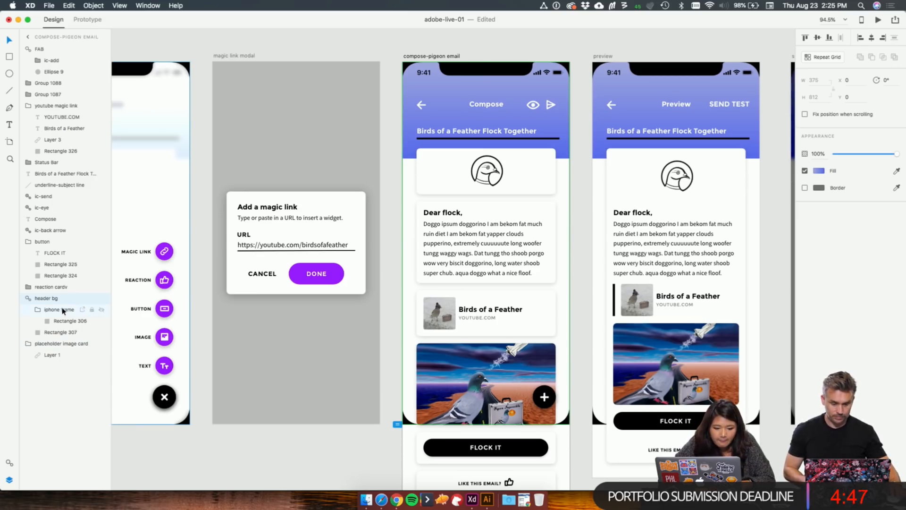
Step: Cut the phone frame rectangle from its iphone frame folder, paste it directly into header bg, and try to move it above all other layers
click(81, 310)
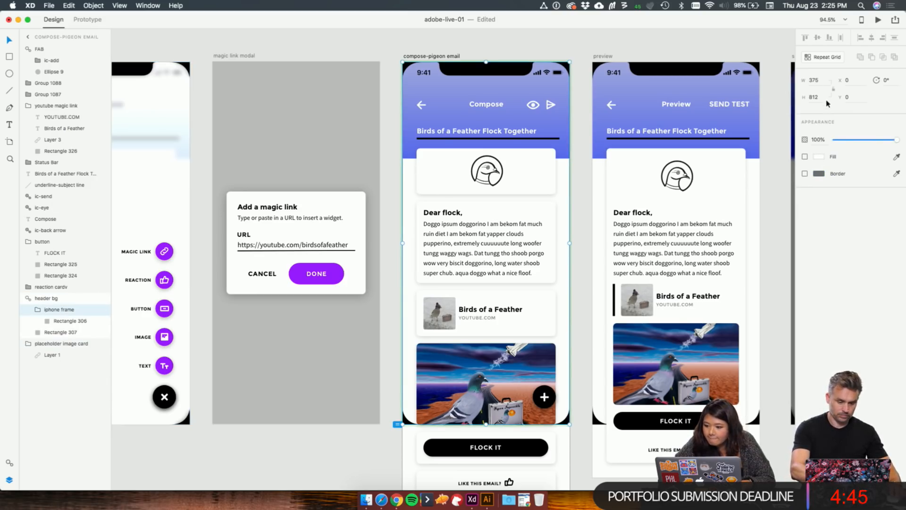
key(Escape)
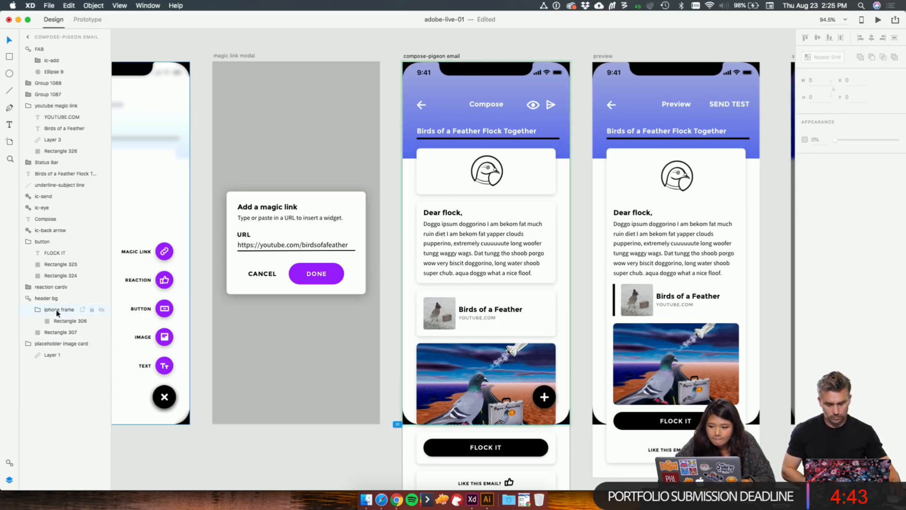
click(64, 322)
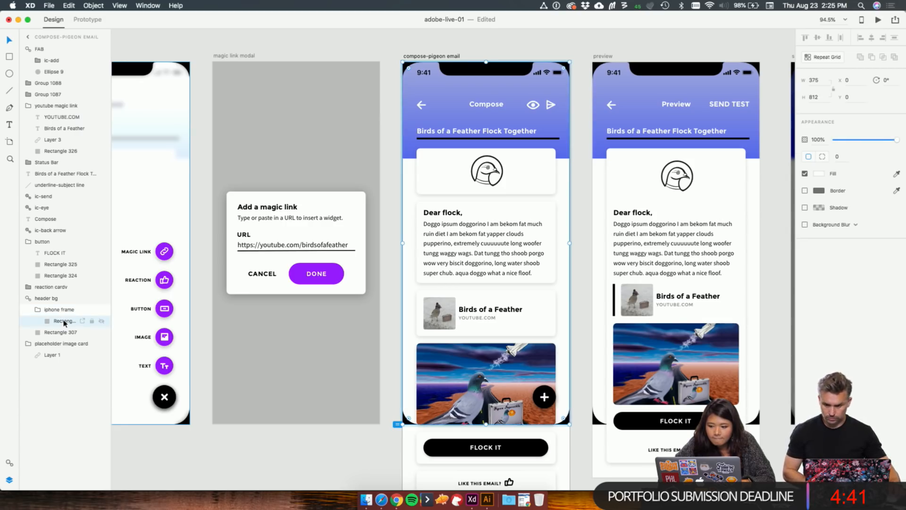
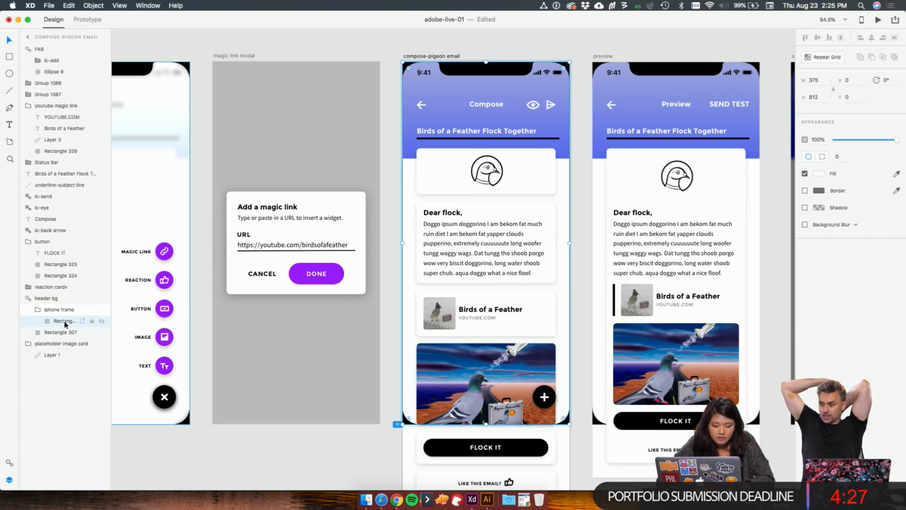
key(Delete)
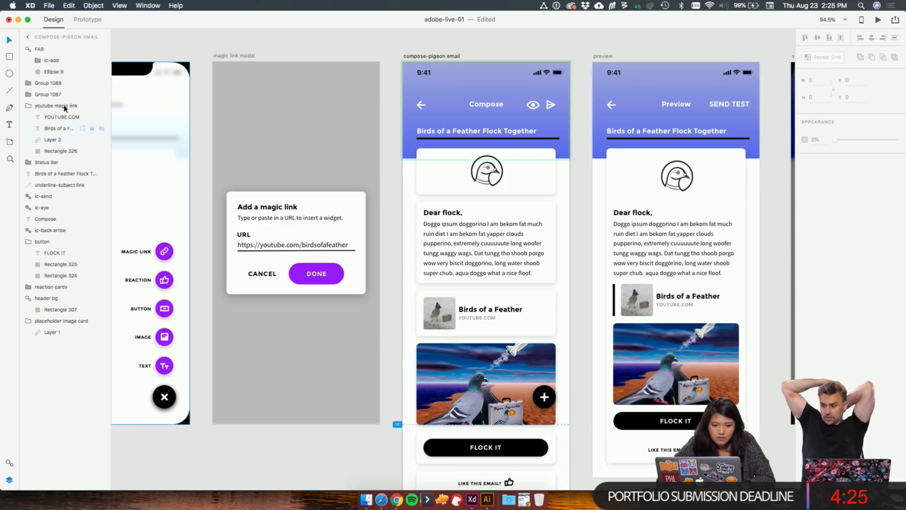
key(ctrl+v)
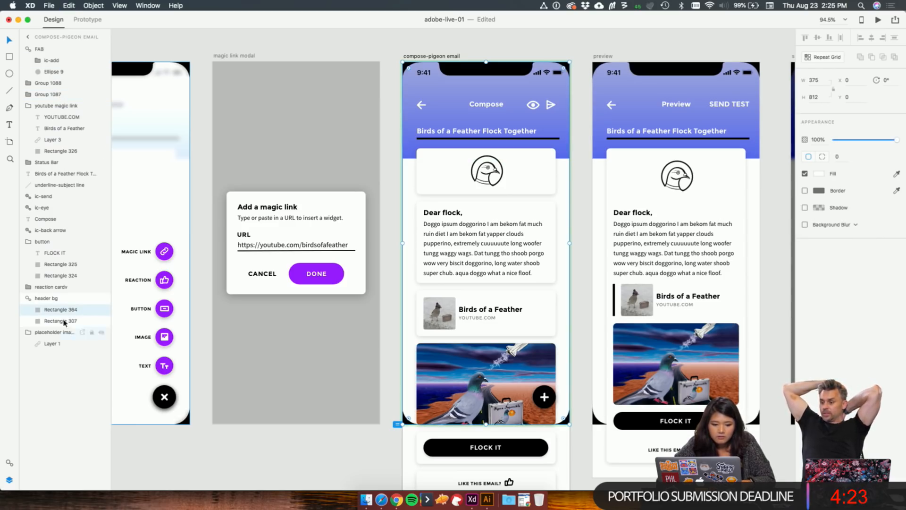
drag(61, 310, 54, 48)
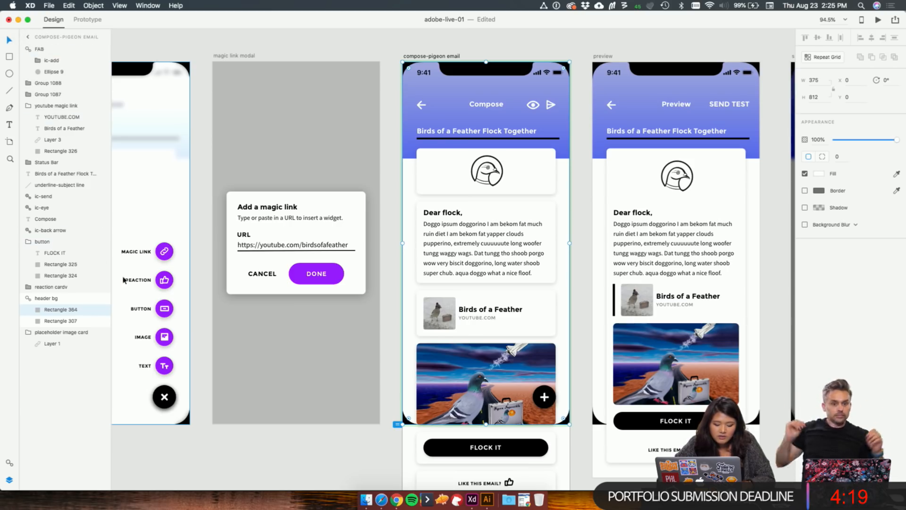
Step: Ungroup the header bg symbol on the compose-pigeon email artboard
right_click(72, 314)
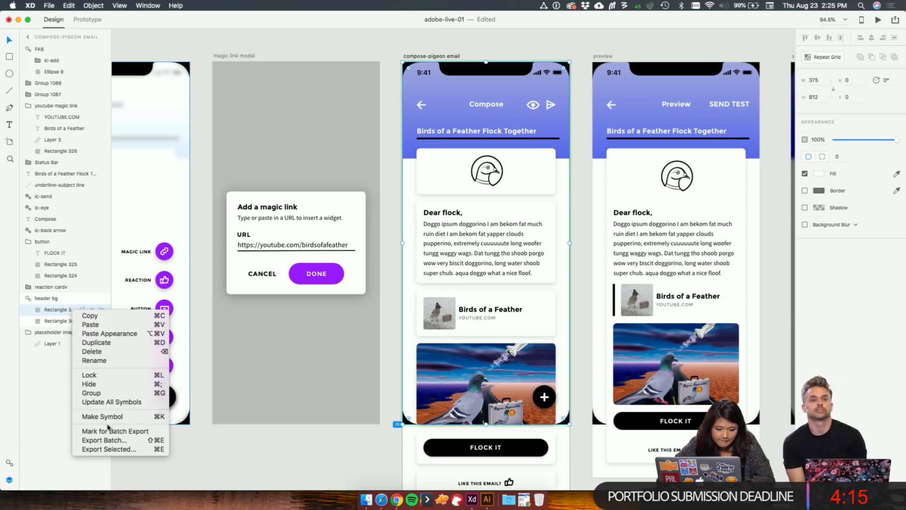
click(50, 396)
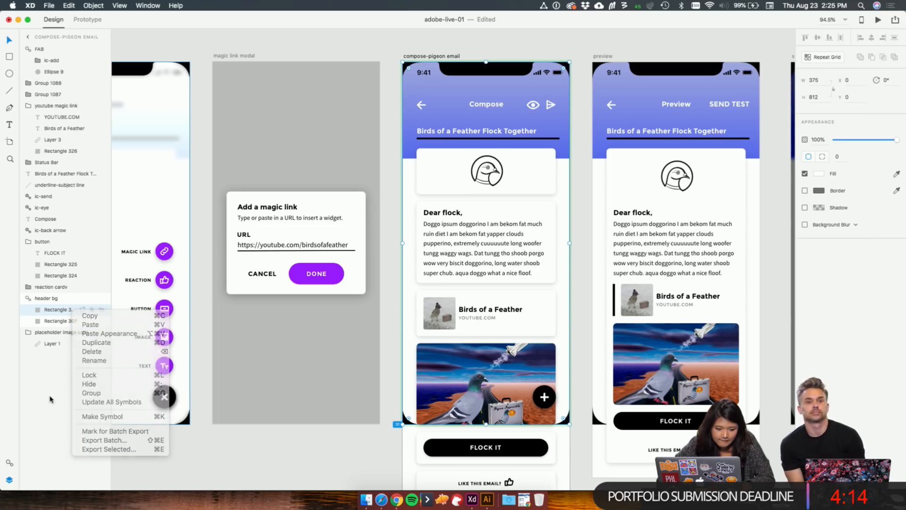
click(45, 299)
right_click(48, 299)
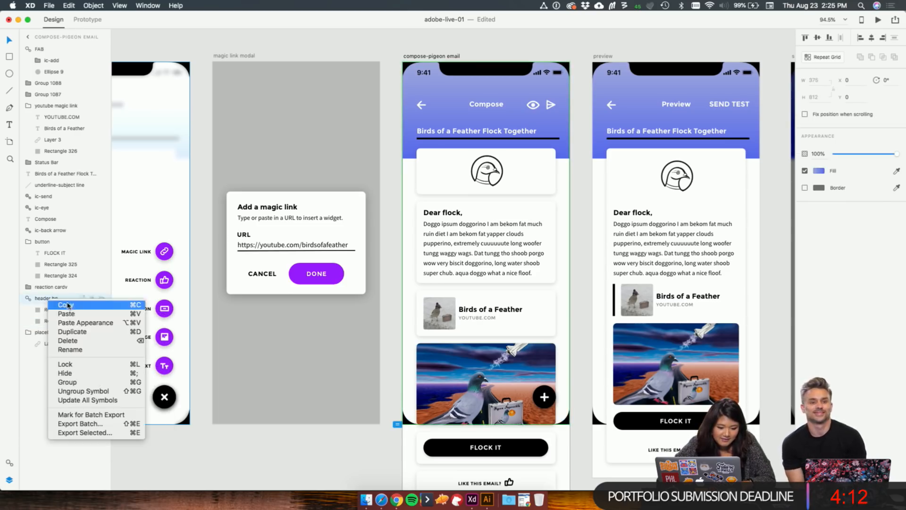
click(92, 391)
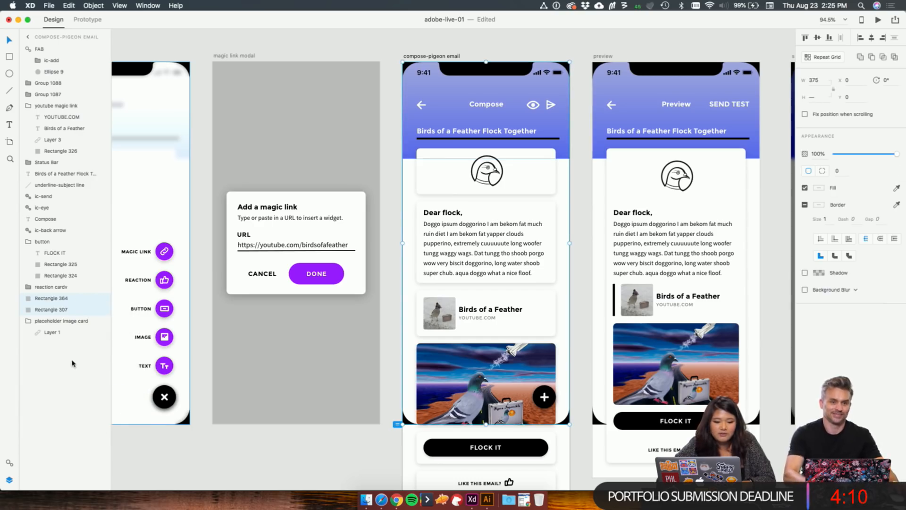
Step: Cut the ungrouped phone frame rectangle and paste it above the FAB layer on the compose-pigeon email artboard
click(47, 298)
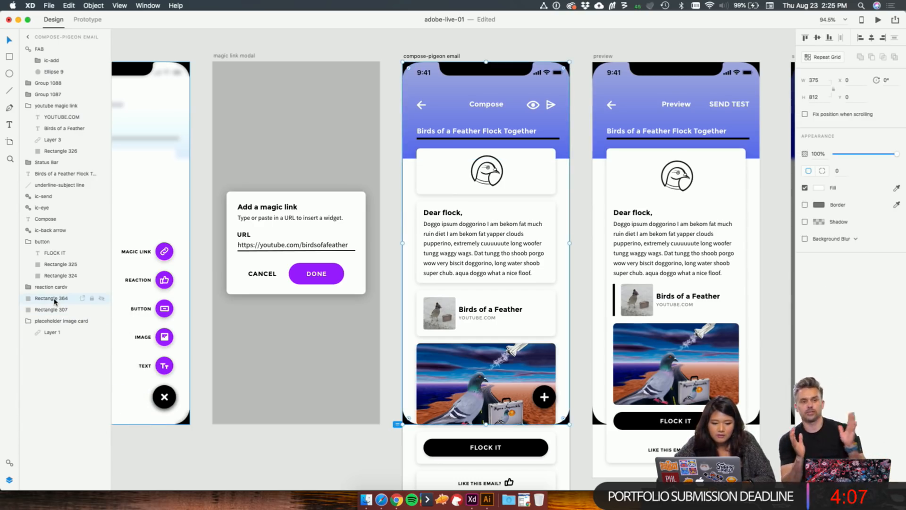
key(Delete)
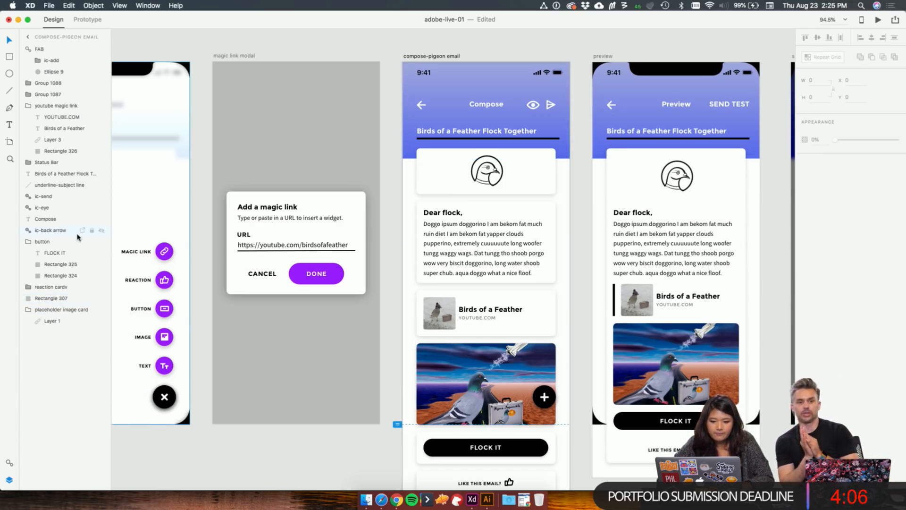
click(41, 49)
key(super+v)
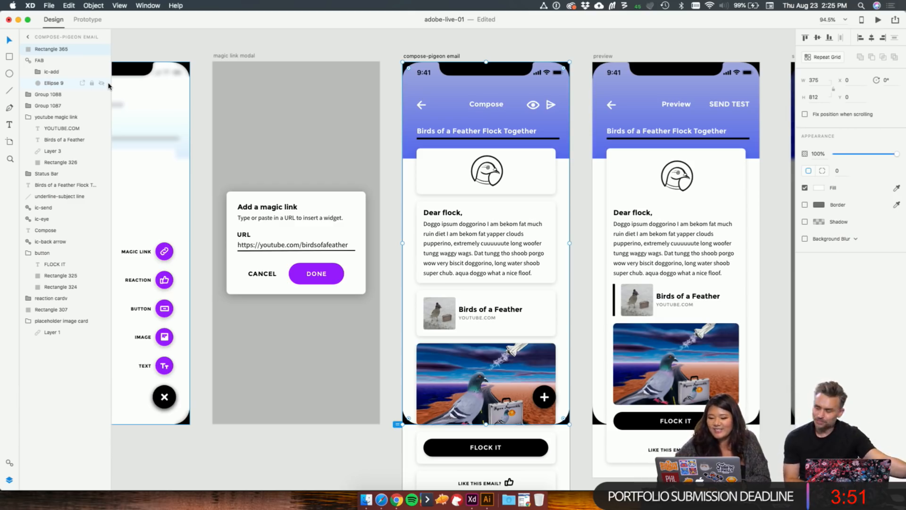
click(575, 201)
Step: Ungroup the header bg symbol on the preview artboard
scroll(575, 201, down, 3)
scroll(567, 294, up, 3)
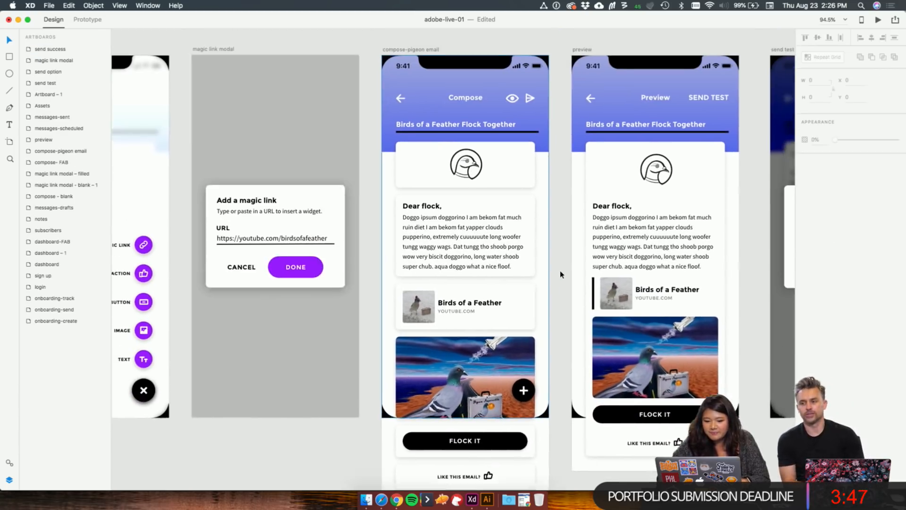
scroll(555, 184, right, 2)
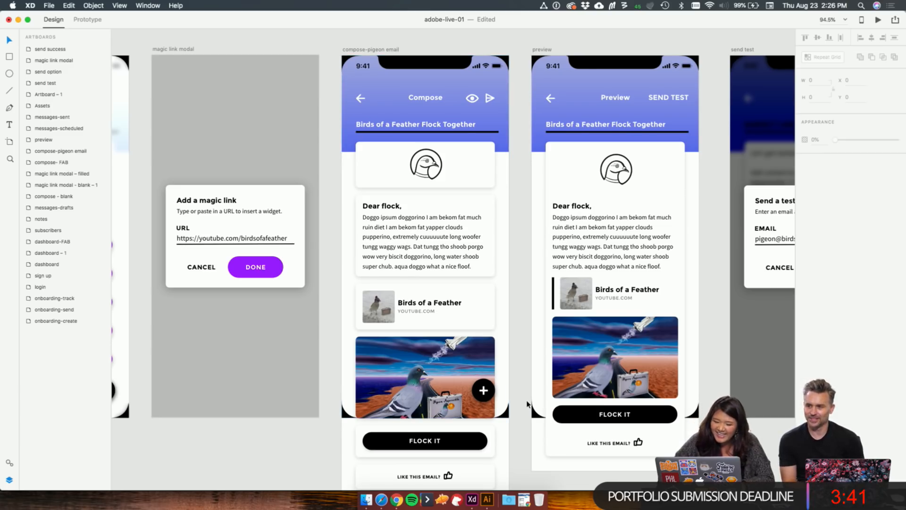
scroll(528, 404, right, 1)
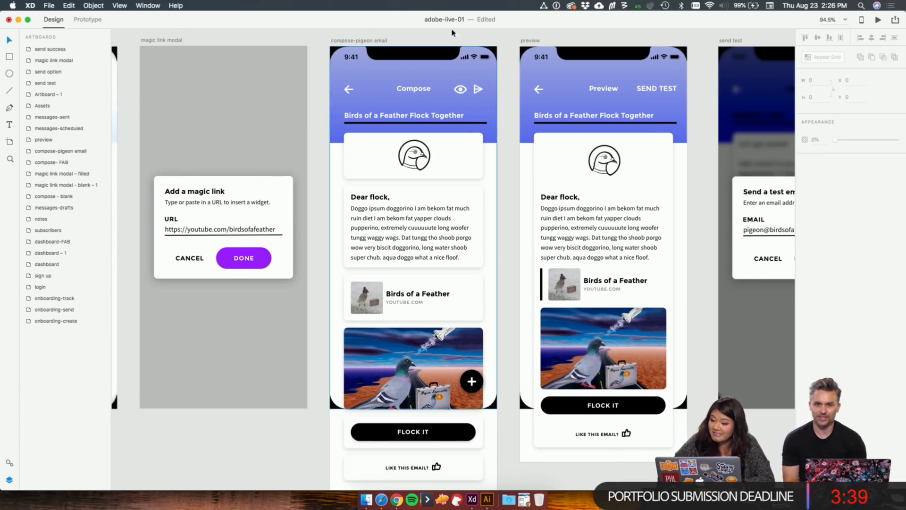
click(682, 407)
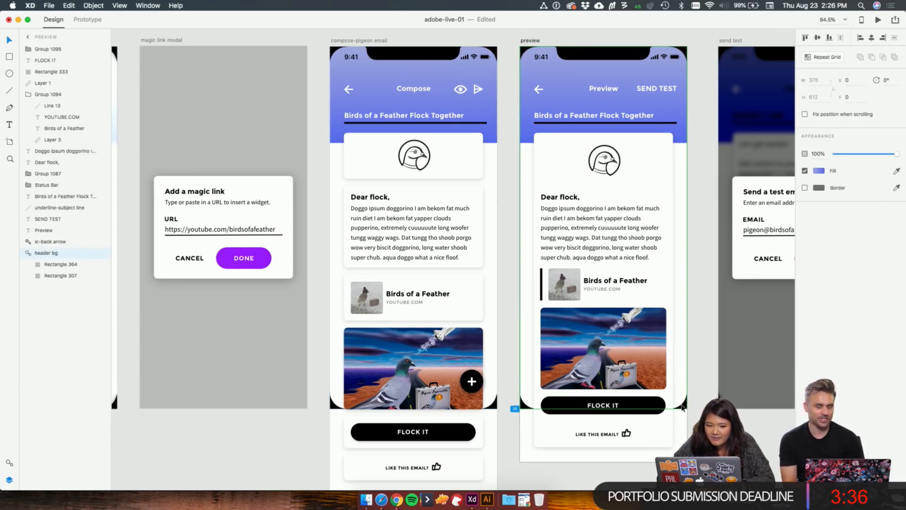
right_click(51, 254)
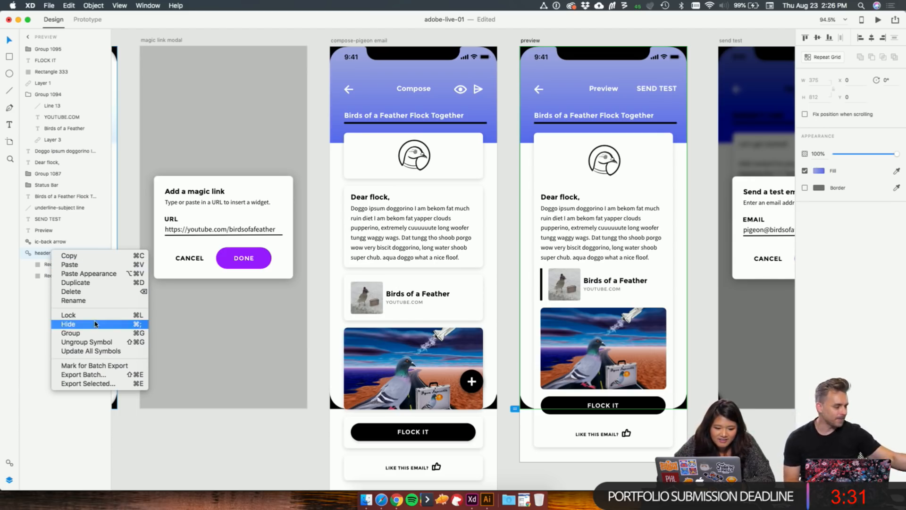
click(105, 343)
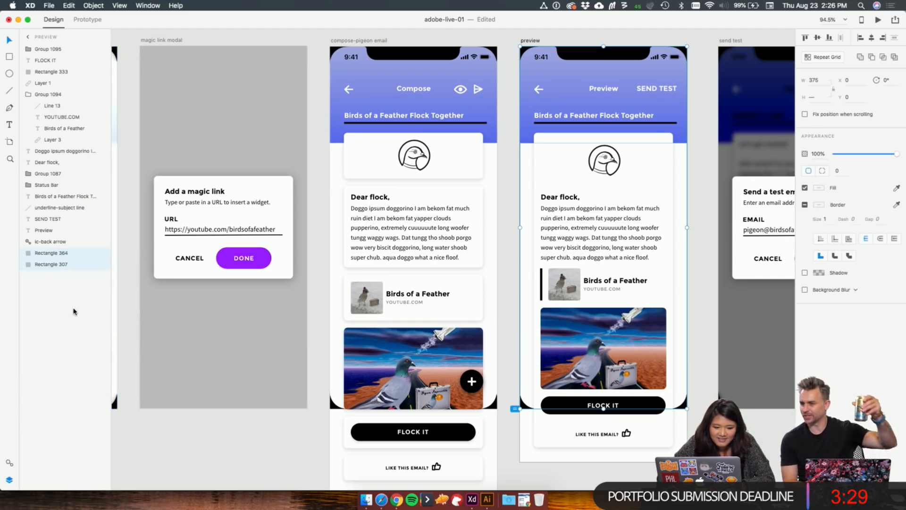
Step: Cut the phone frame rectangle on the preview artboard, paste it above all other layers, and fix its position when scrolling
click(73, 312)
click(47, 255)
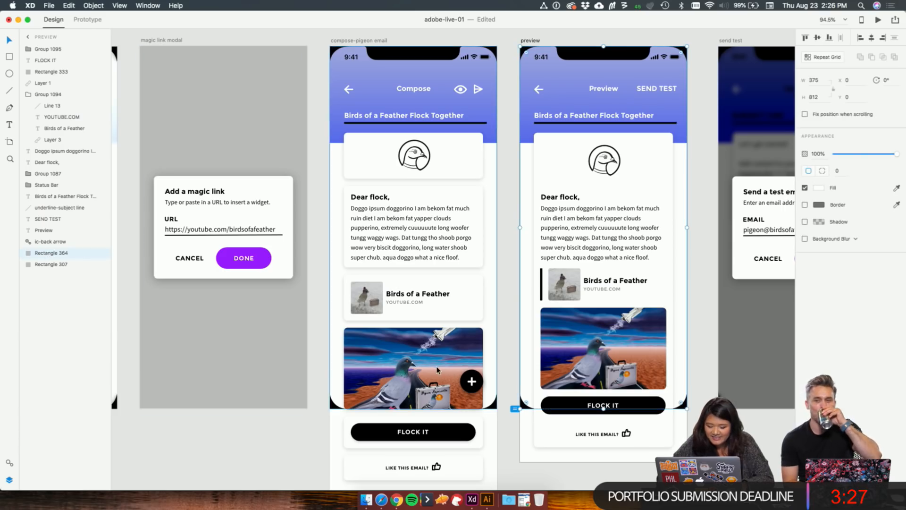
key(Delete)
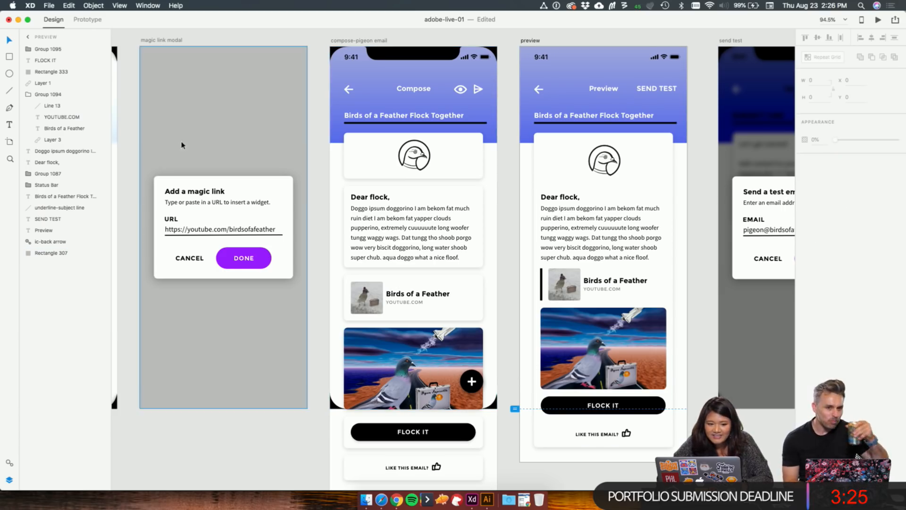
click(50, 52)
key(super+v)
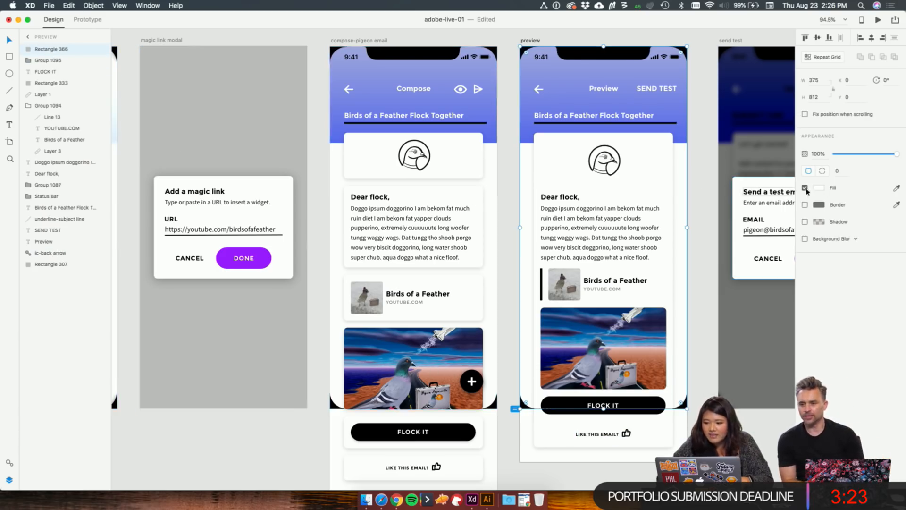
click(805, 115)
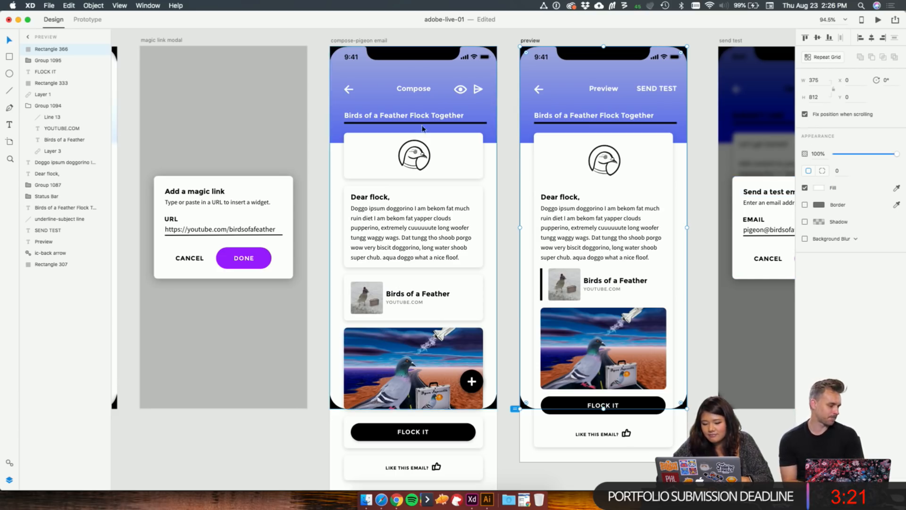
Step: Preview the compose-pigeon email artboard and scroll through it to check how the phone frame behaves, then close the preview
click(357, 41)
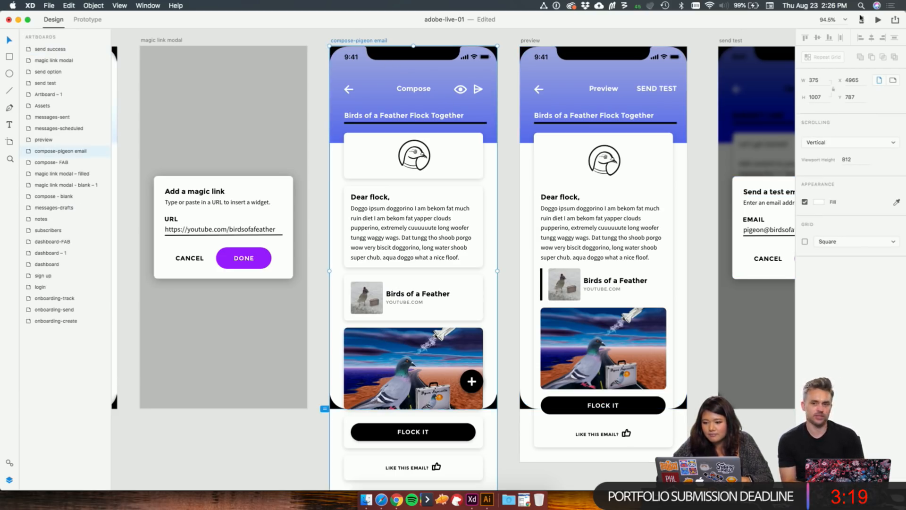
click(878, 21)
scroll(391, 286, down, 3)
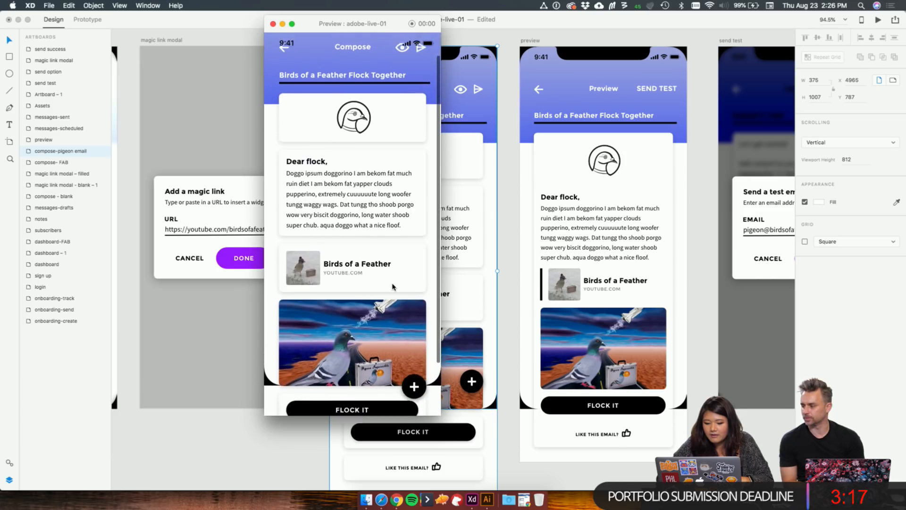
scroll(394, 286, up, 2)
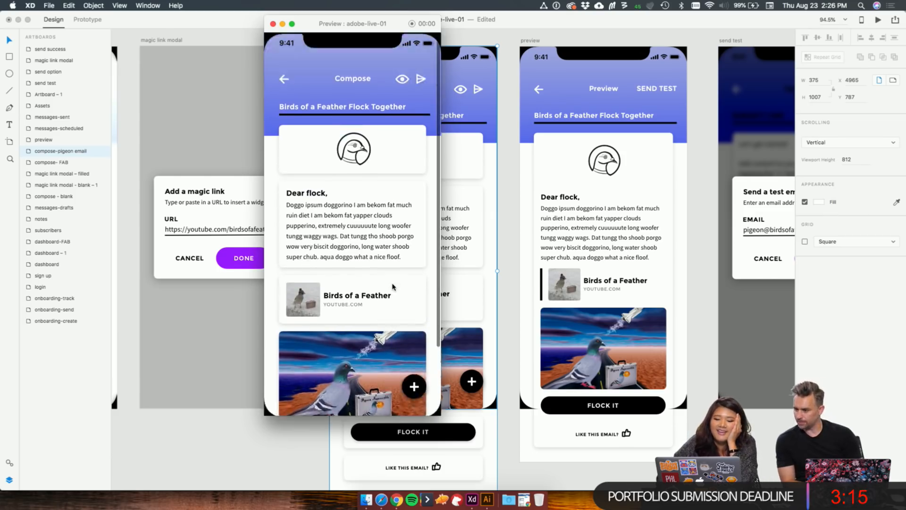
scroll(373, 222, down, 4)
scroll(353, 162, up, 4)
click(273, 25)
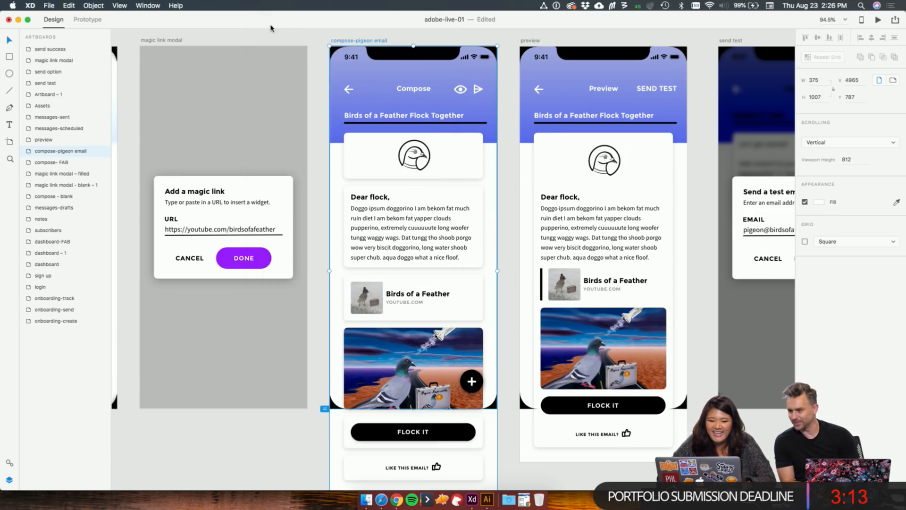
Step: Fix the position of the phone frame rectangle when scrolling on the compose-pigeon email artboard
click(433, 33)
click(435, 52)
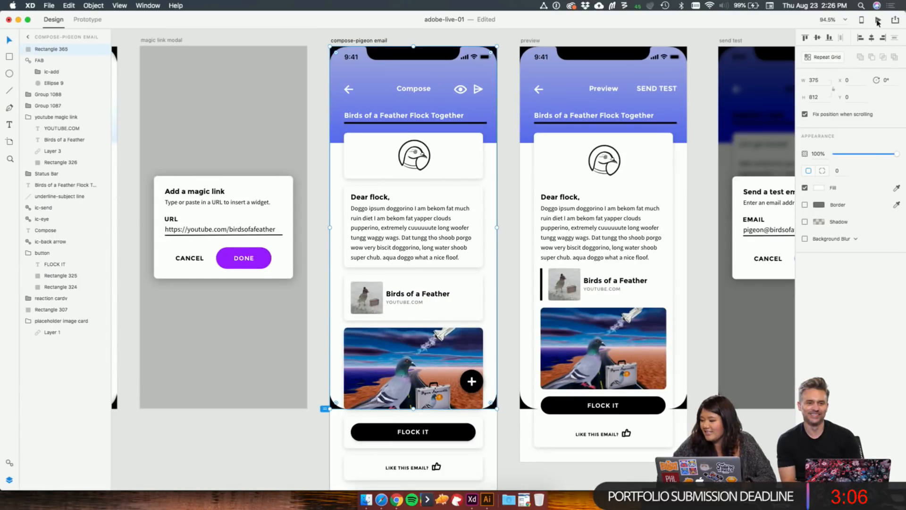
Step: Preview the compose-pigeon email screen again, scroll through its full length to check the frame and status bar, and close the preview
click(878, 20)
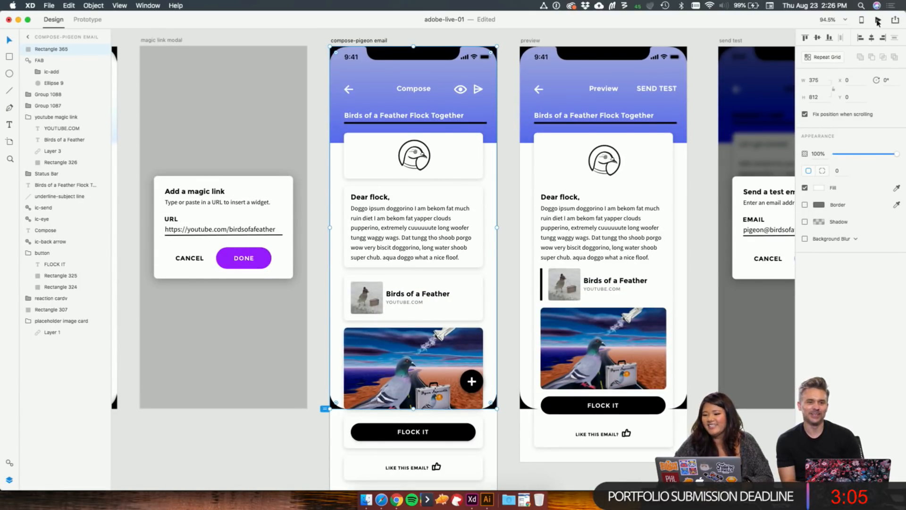
scroll(332, 378, down, 3)
scroll(345, 373, up, 3)
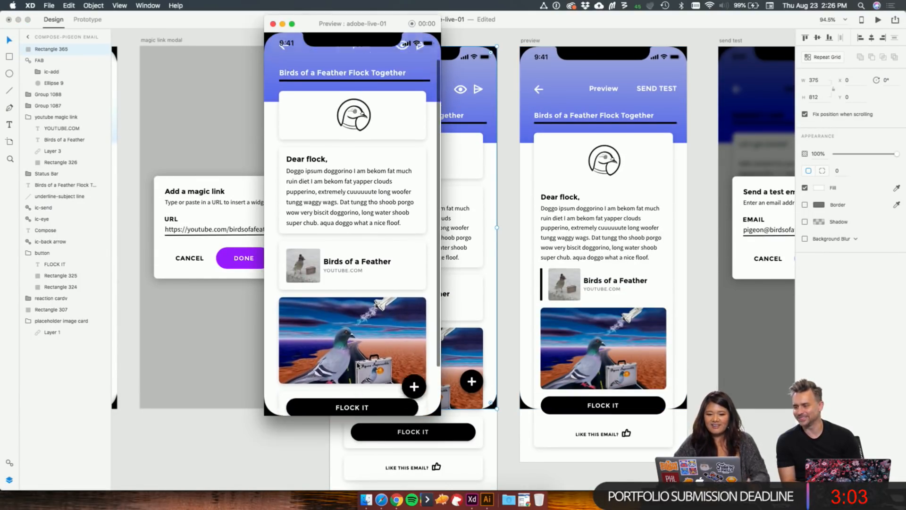
scroll(357, 365, down, 2)
scroll(357, 365, down, 2)
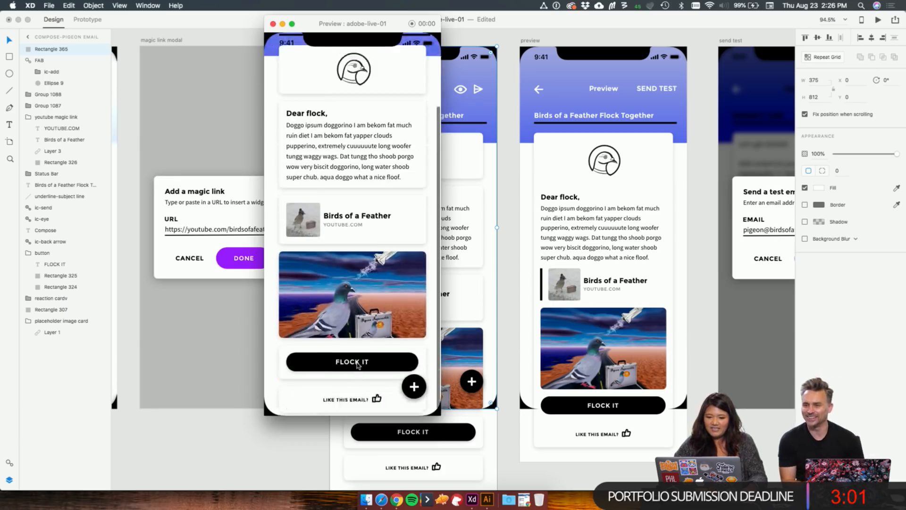
scroll(358, 365, up, 3)
scroll(358, 365, down, 3)
scroll(357, 365, down, 1)
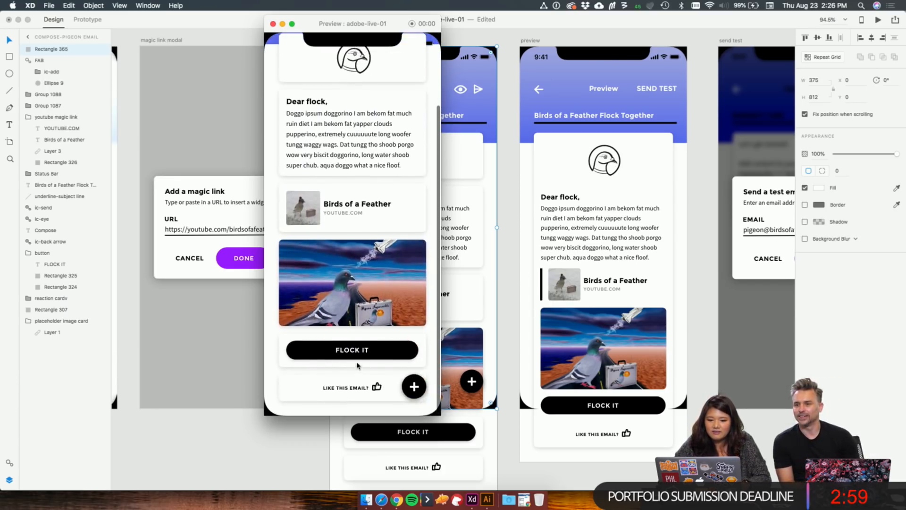
scroll(334, 184, up, 5)
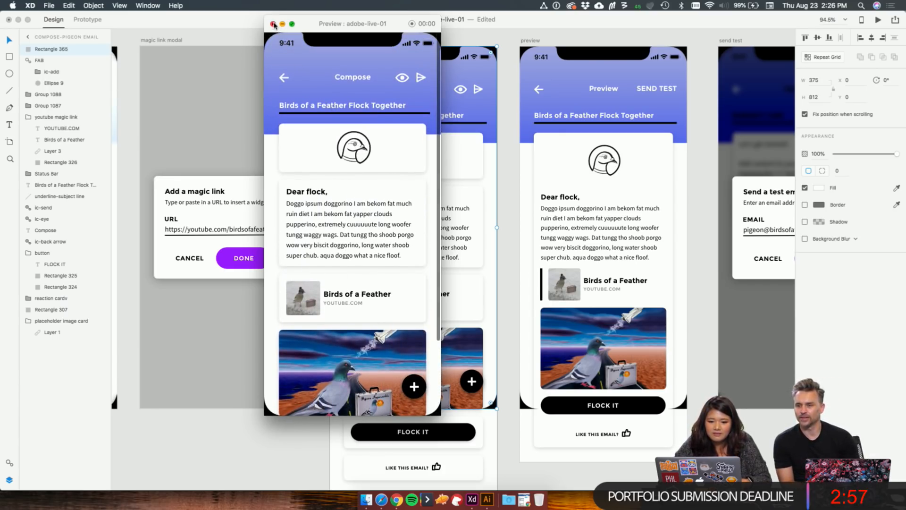
click(272, 24)
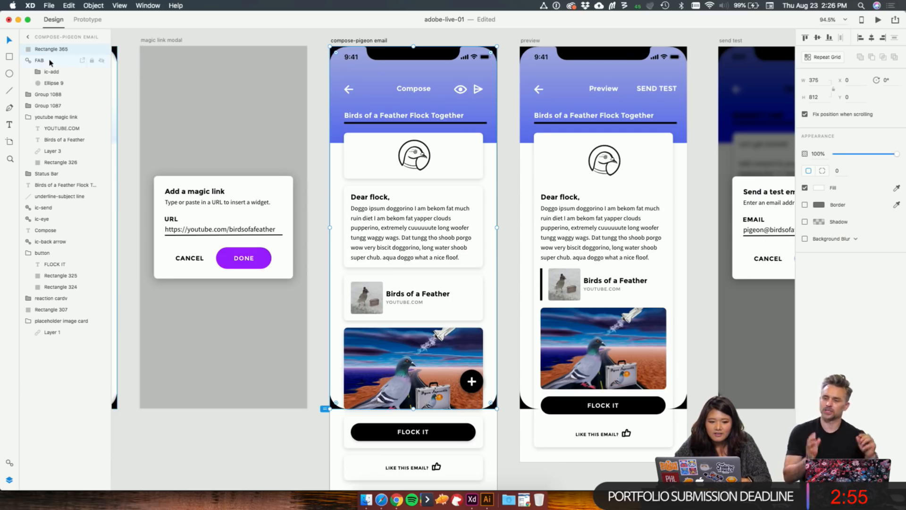
Step: Turn off the fixed scrolling position for the Status Bar group on the compose-pigeon email artboard
click(43, 174)
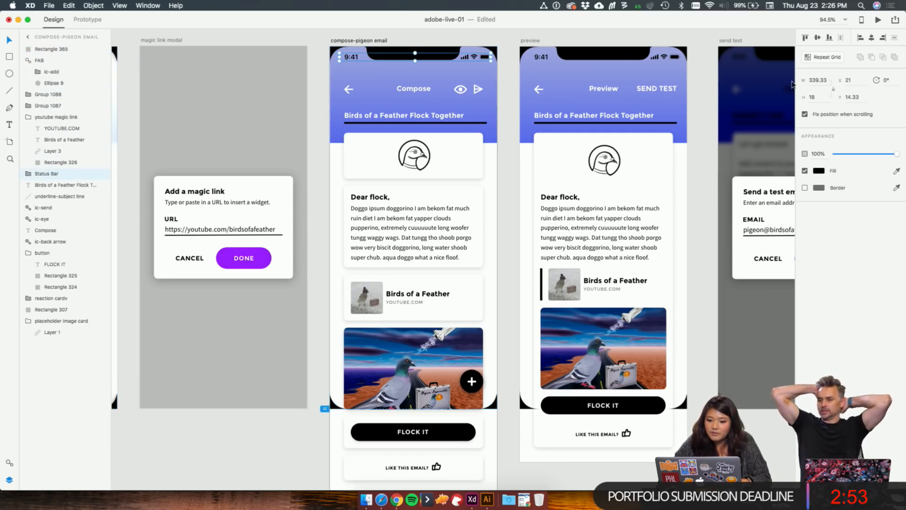
click(805, 114)
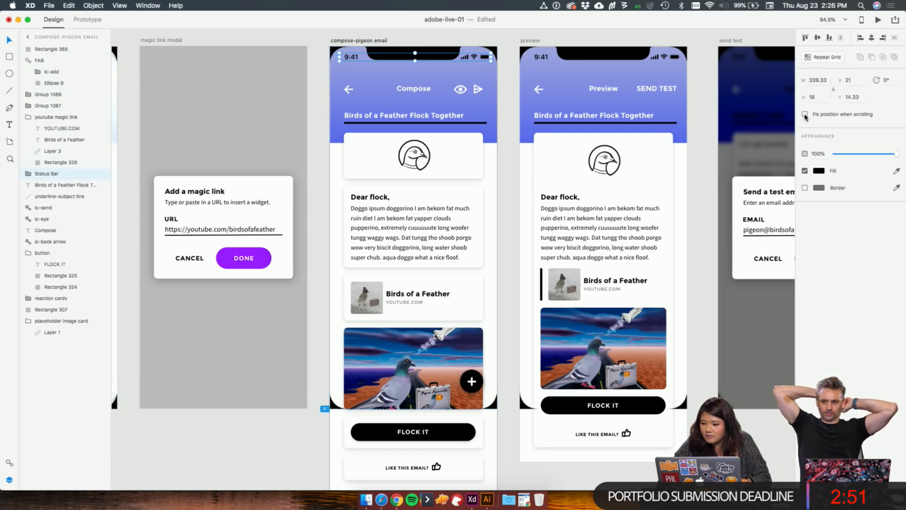
click(694, 102)
Step: Place the paper plane graphic from the Creative Cloud Libraries on the pasteboard beside dashboard-FAB, and move the library window aside
scroll(694, 101, down, 5)
scroll(694, 101, up, 3)
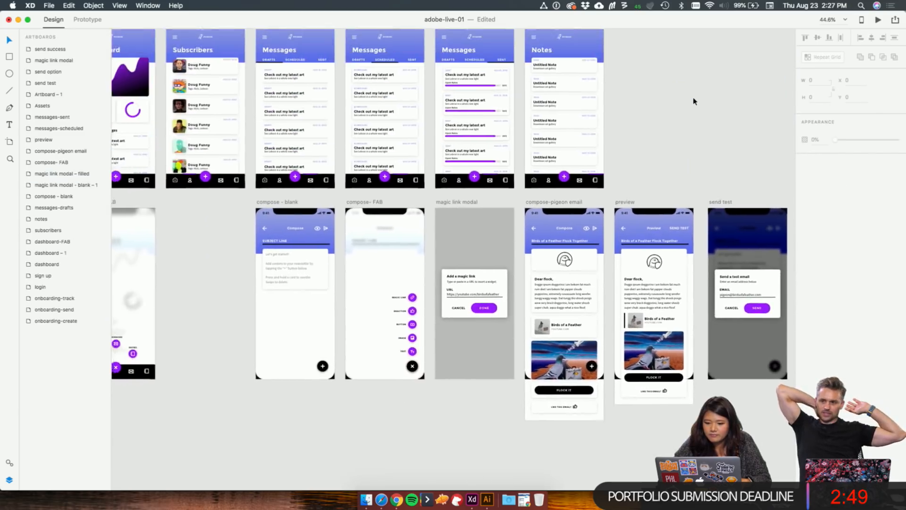
scroll(694, 102, up, 4)
scroll(693, 102, left, 6)
click(49, 5)
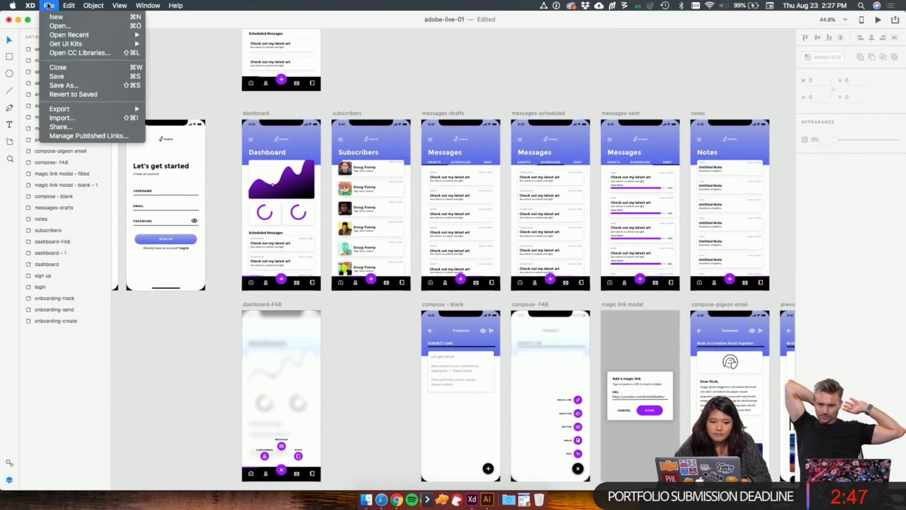
click(63, 55)
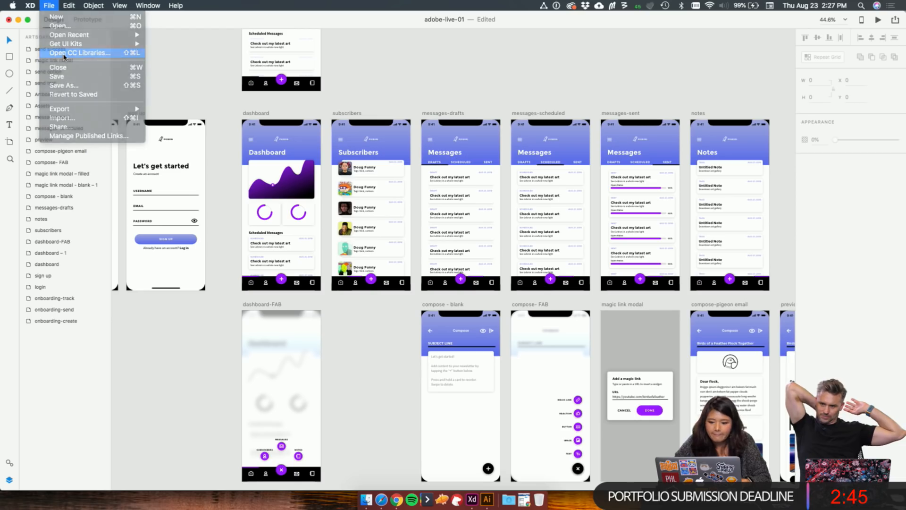
drag(755, 387, 382, 382)
scroll(382, 382, down, 5)
scroll(383, 383, right, 4)
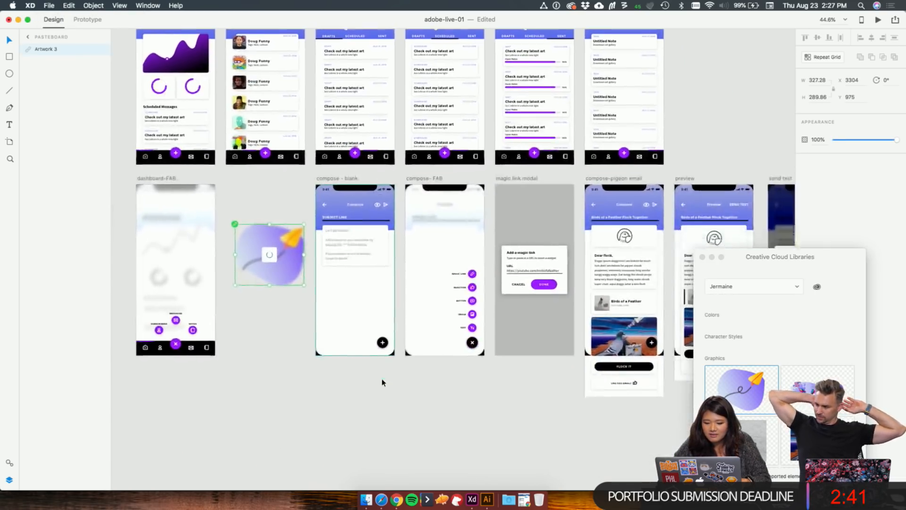
scroll(382, 382, down, 2)
drag(745, 263, 664, 454)
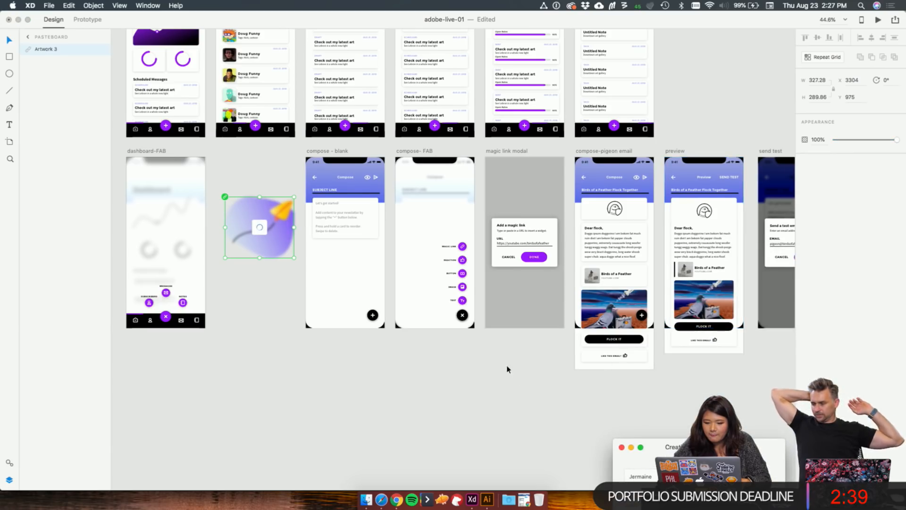
Step: Move the paper plane graphic across the pasteboard to just below the send success artboard
scroll(508, 369, right, 5)
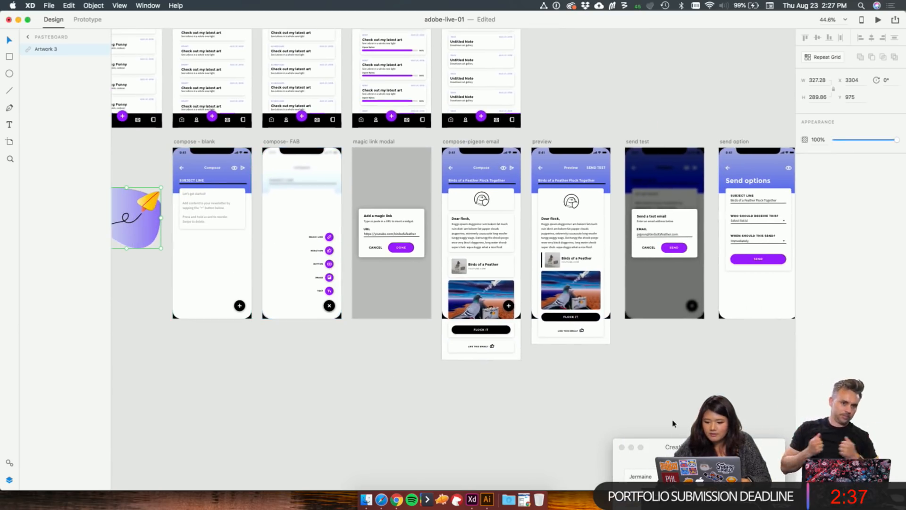
drag(139, 220, 708, 391)
scroll(708, 392, right, 8)
scroll(609, 367, up, 5)
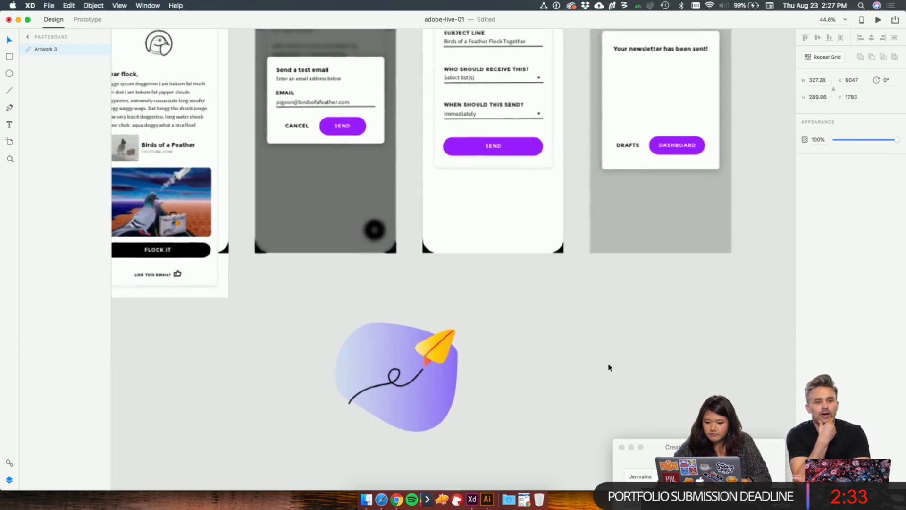
drag(429, 383, 656, 365)
scroll(657, 365, up, 2)
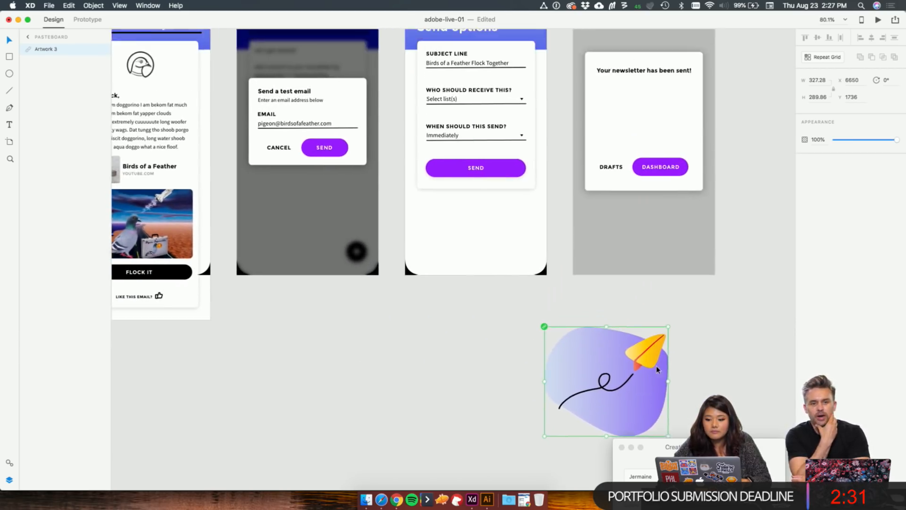
scroll(657, 368, up, 2)
scroll(657, 368, right, 2)
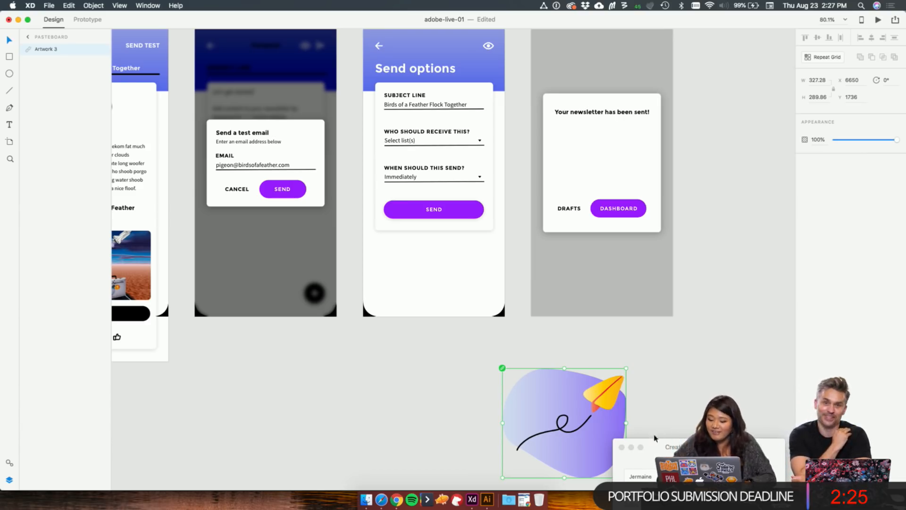
Step: Scale the paper plane graphic to about 175 × 155 and place it between the heading and buttons of the send success modal
drag(626, 368, 598, 393)
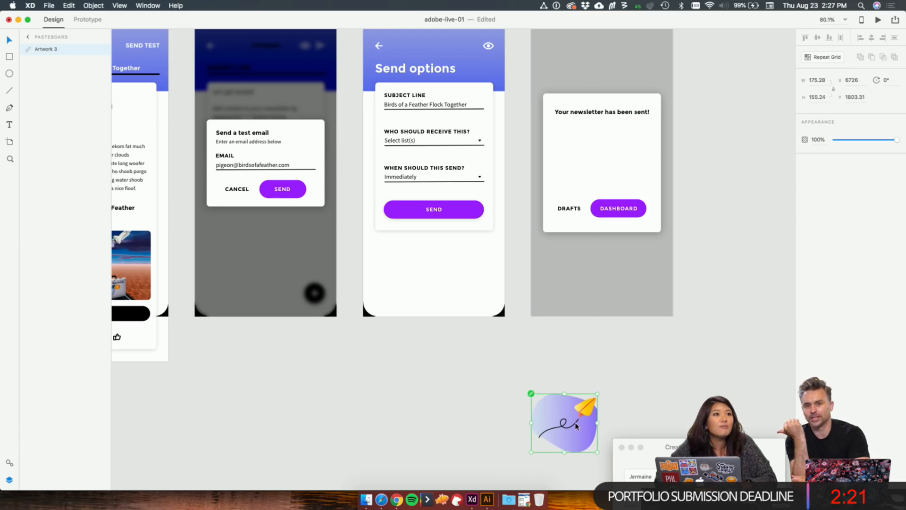
drag(576, 426, 616, 170)
click(714, 168)
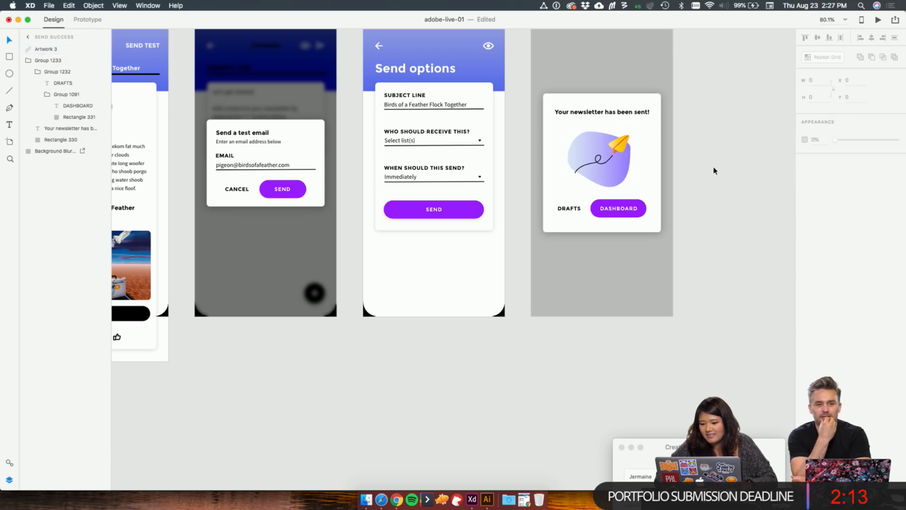
Step: Preview the prototype from the onboarding-create artboard and show the preview in full screen
scroll(713, 171, up, 5)
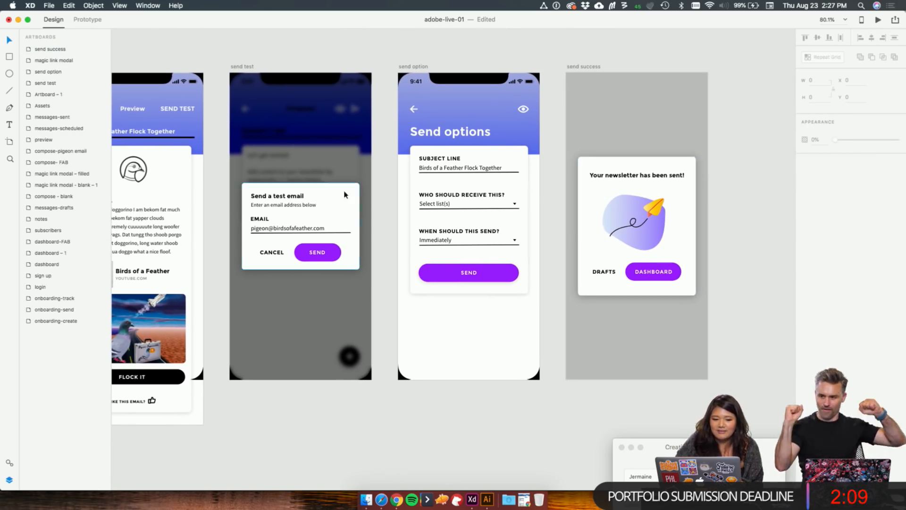
scroll(509, 264, down, 3)
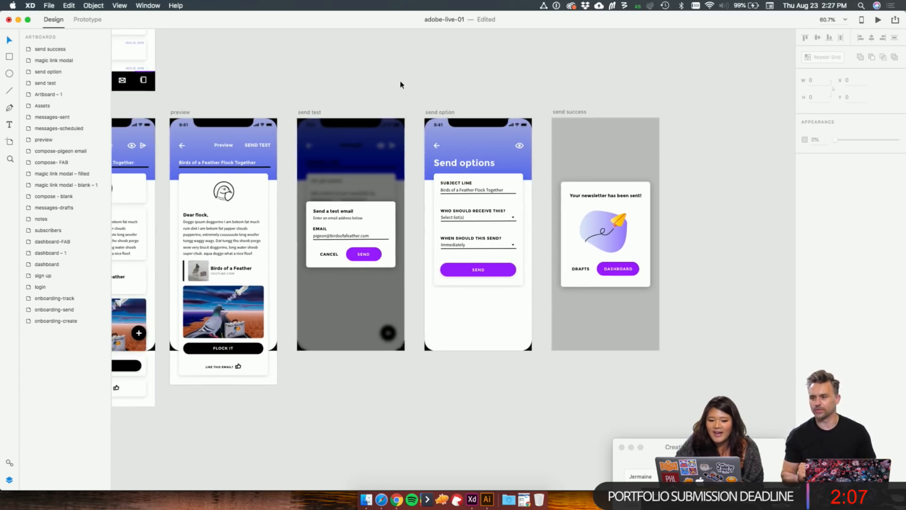
scroll(400, 85, up, 10)
scroll(400, 85, left, 5)
scroll(401, 84, down, 2)
scroll(401, 85, left, 15)
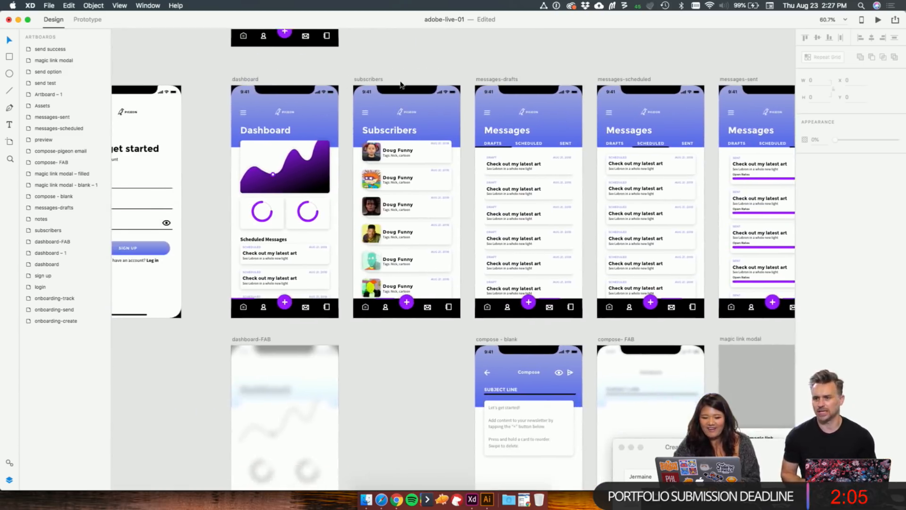
scroll(306, 86, left, 5)
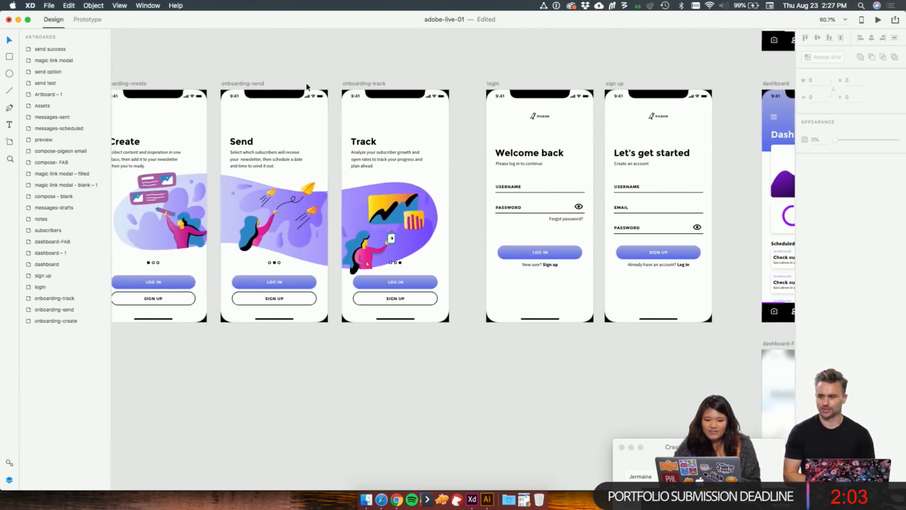
scroll(199, 76, left, 3)
scroll(198, 76, down, 1)
click(182, 62)
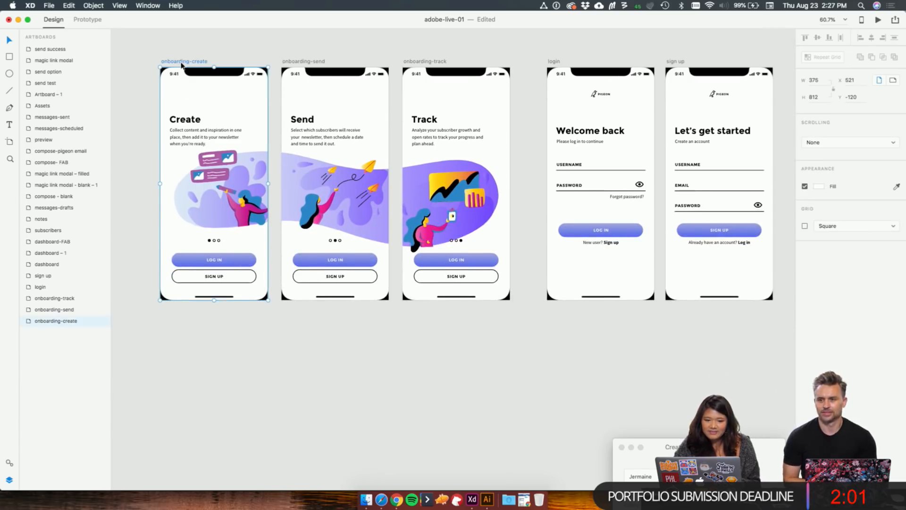
click(878, 21)
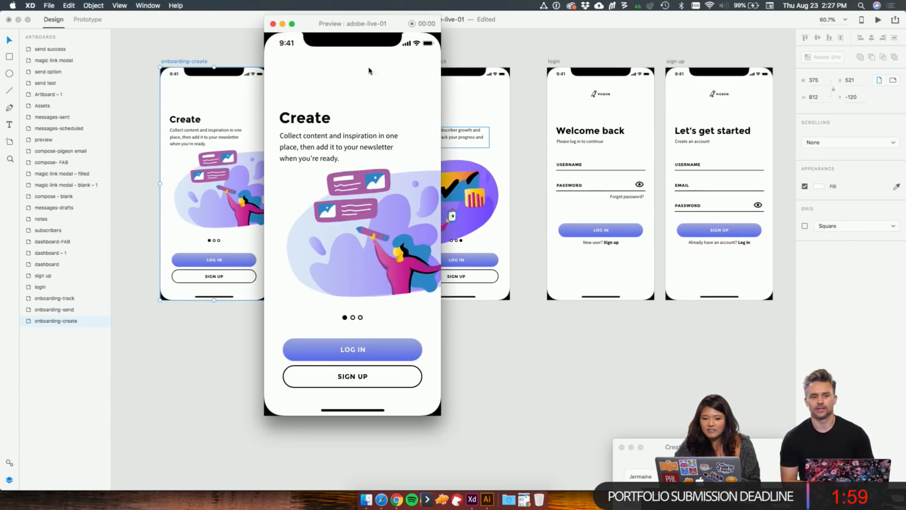
click(292, 25)
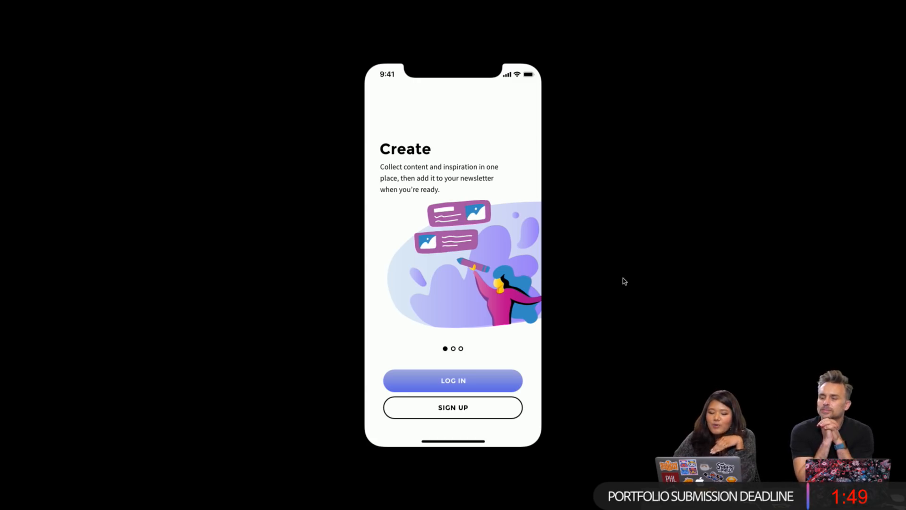
Step: Page forward and back through the Create, Send and Track onboarding screens in the prototype preview
click(532, 264)
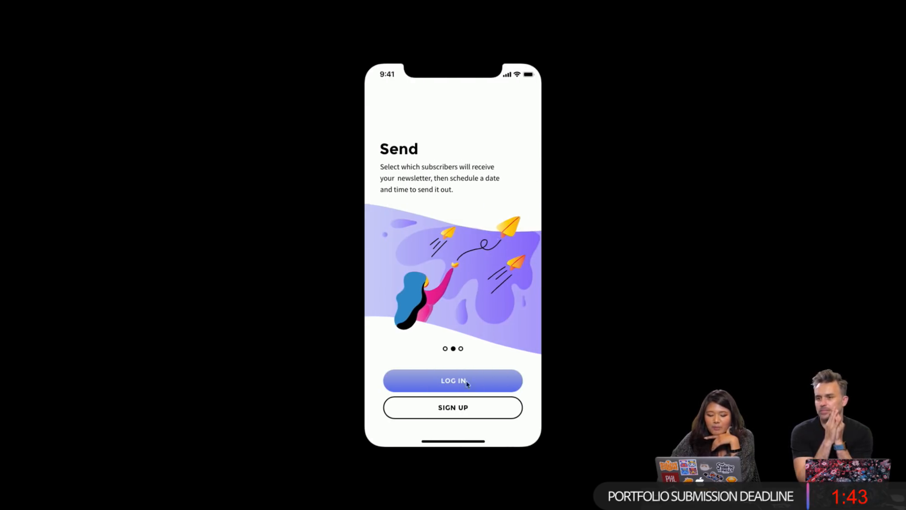
click(522, 309)
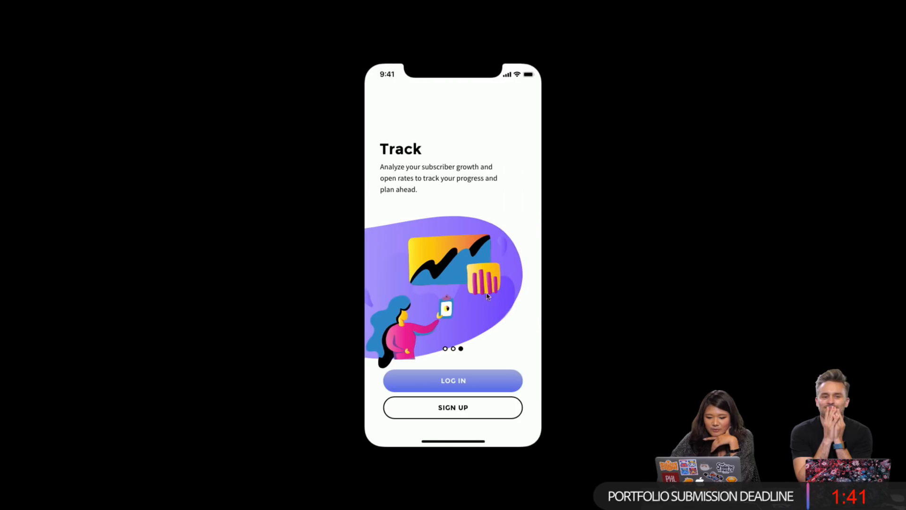
click(389, 275)
click(389, 276)
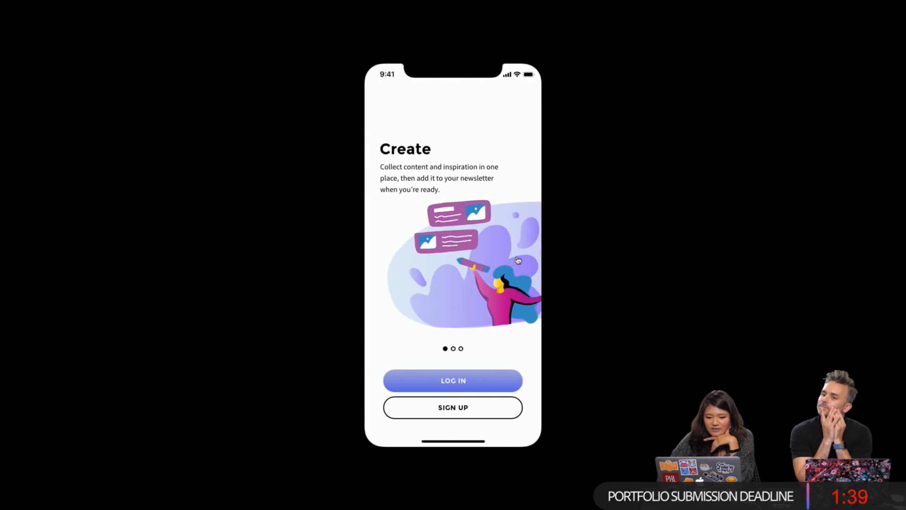
click(534, 261)
click(533, 261)
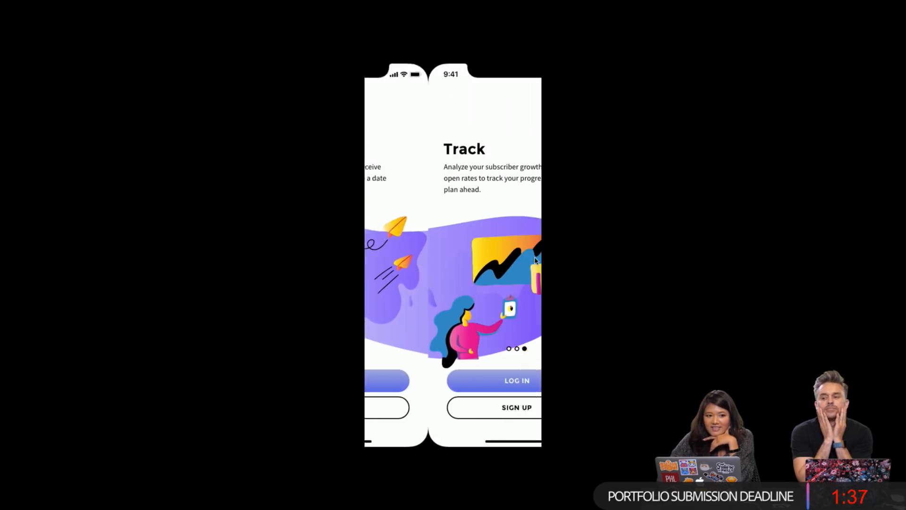
click(383, 254)
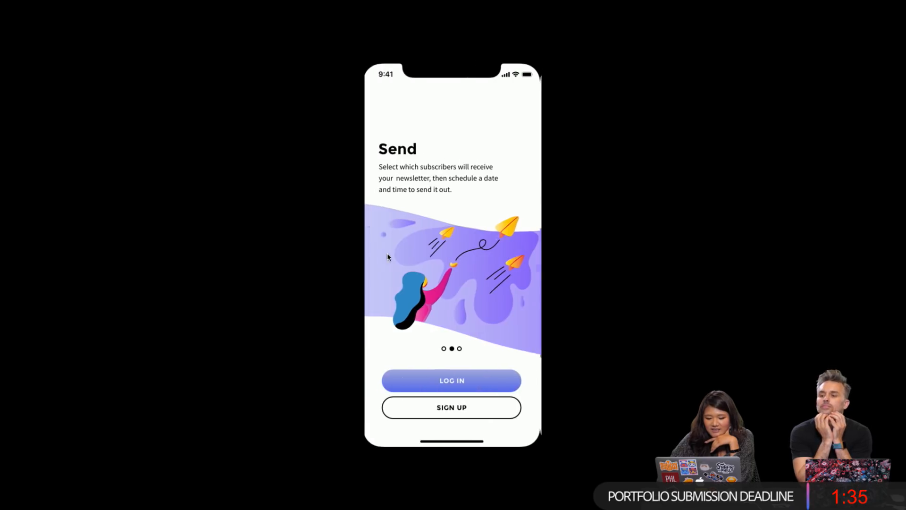
Step: Go through the prototype's login to the dashboard, visit Subscribers, Messages and Notes, and return to the dashboard
click(463, 386)
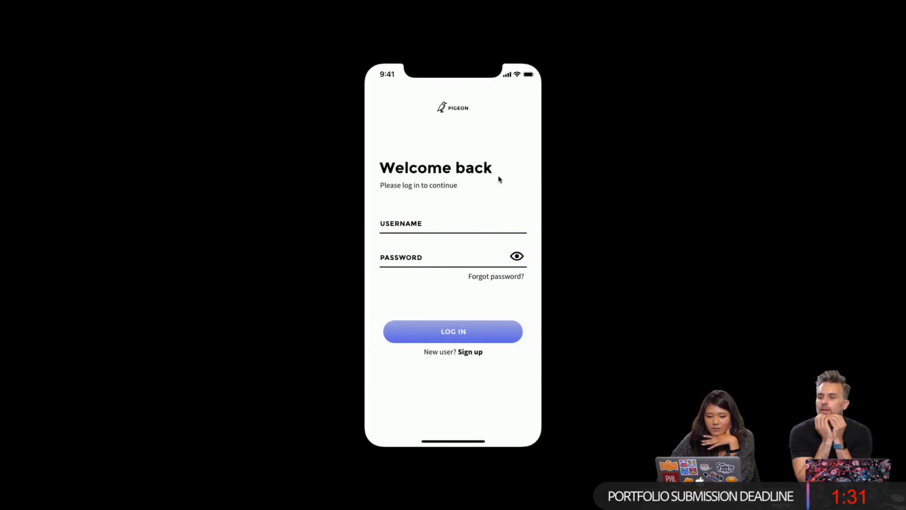
click(452, 335)
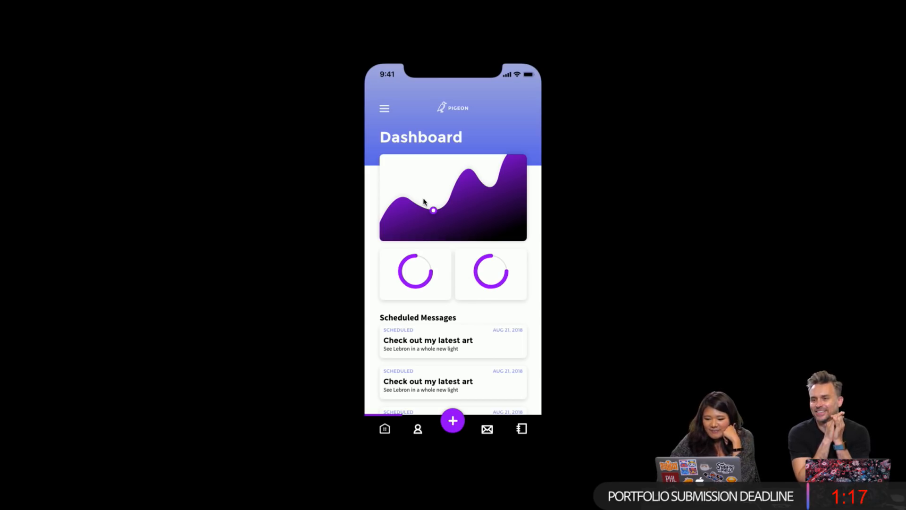
click(419, 431)
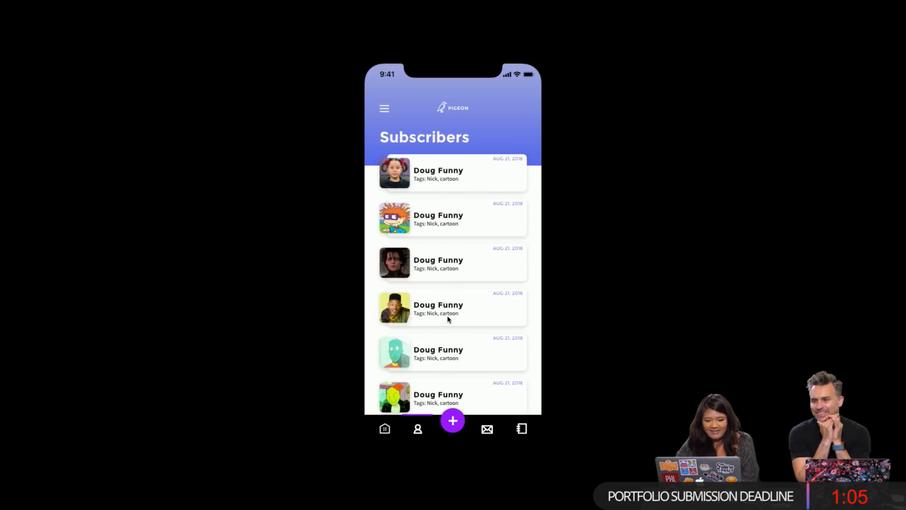
click(487, 432)
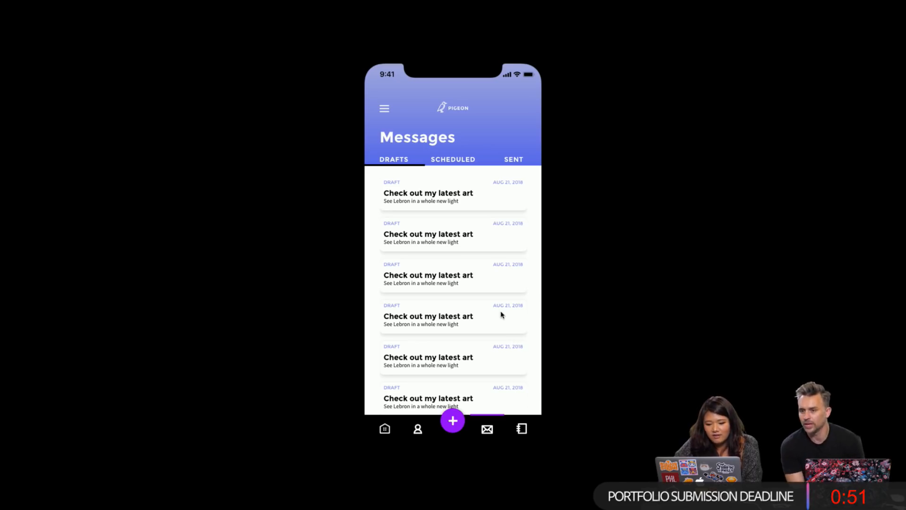
click(521, 430)
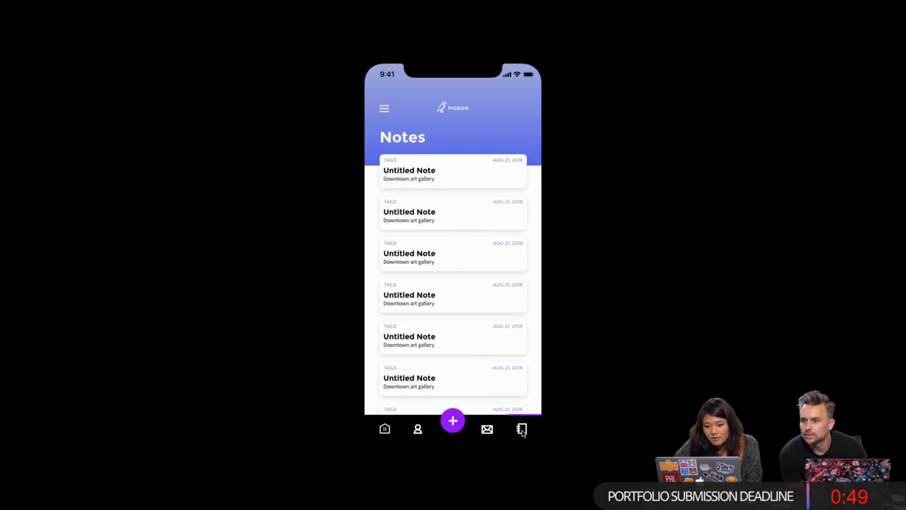
click(386, 431)
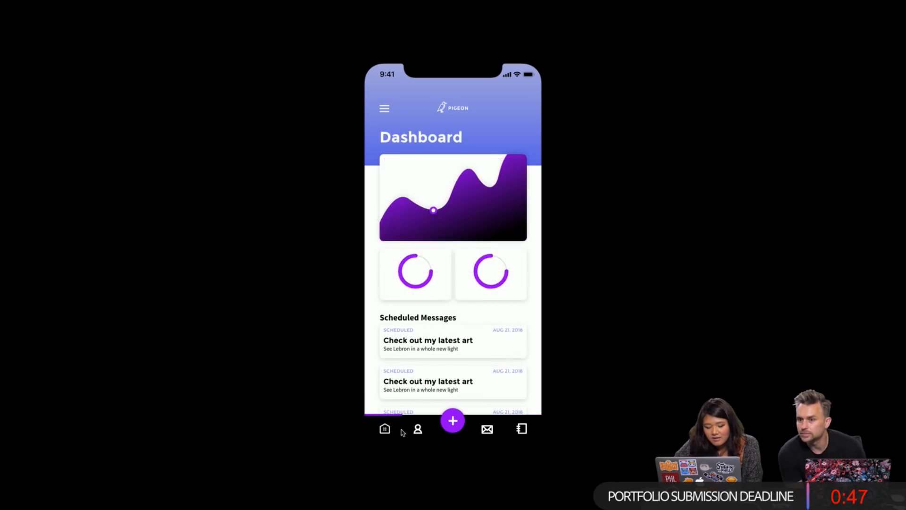
Step: Start a new message from the dashboard's add menu and insert a magic link on the blank Compose screen
click(449, 425)
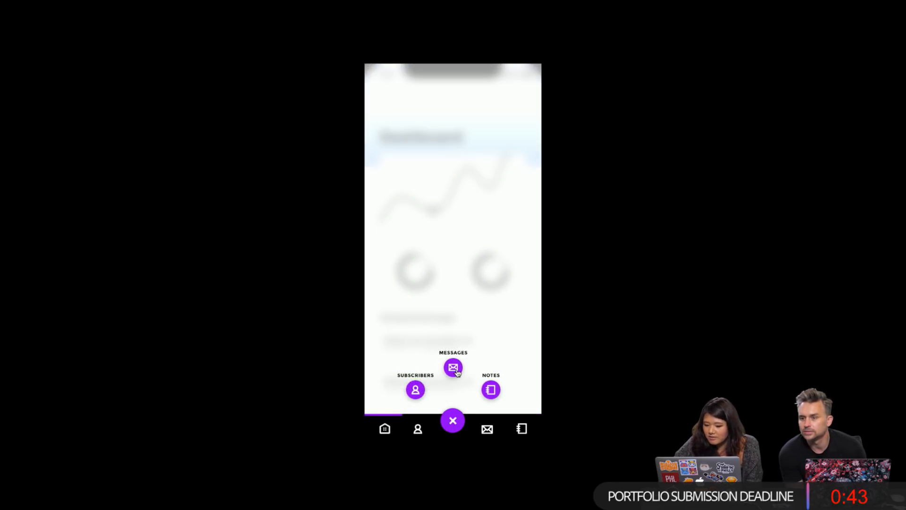
click(456, 371)
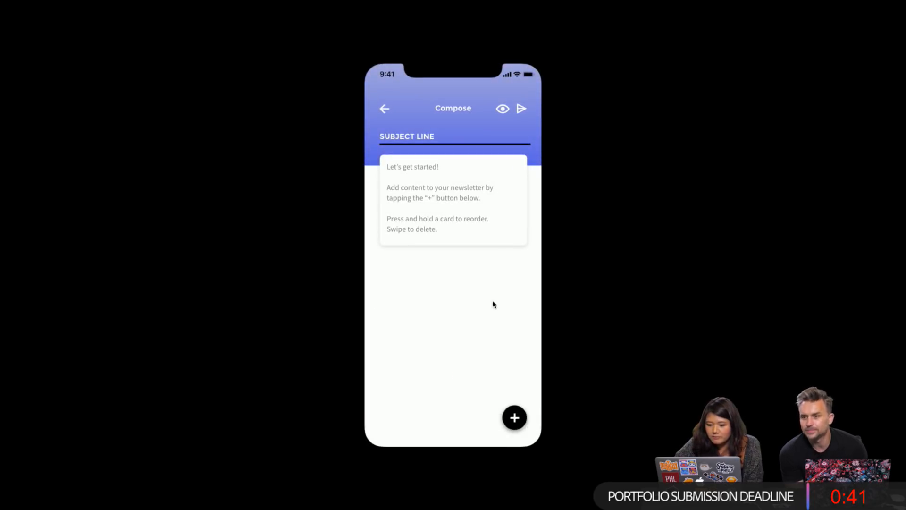
click(515, 419)
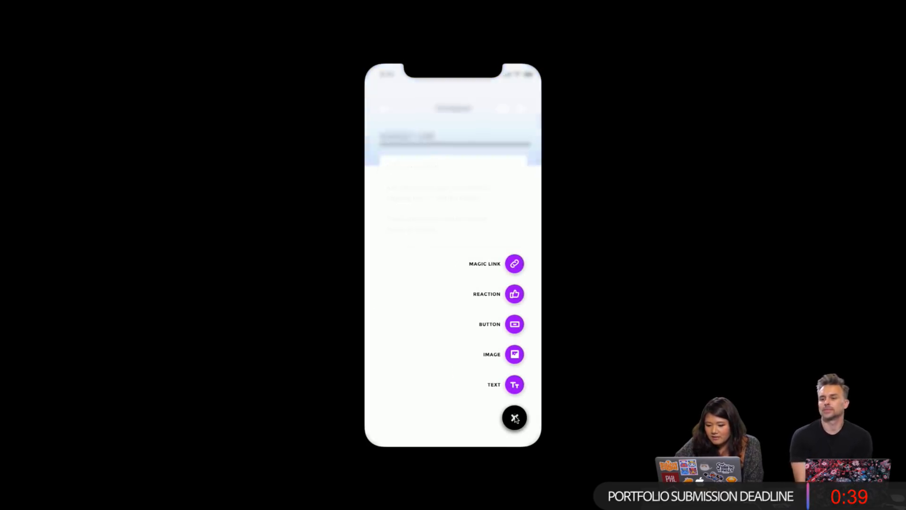
click(516, 263)
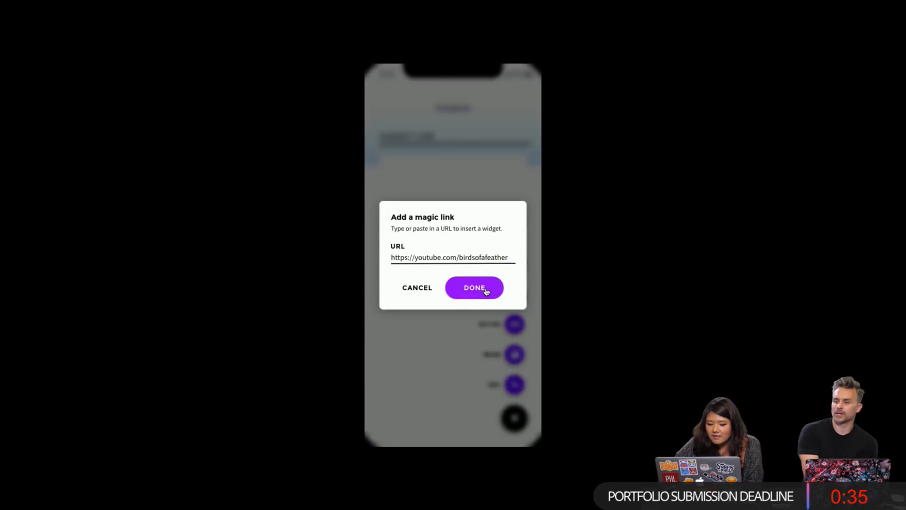
click(485, 289)
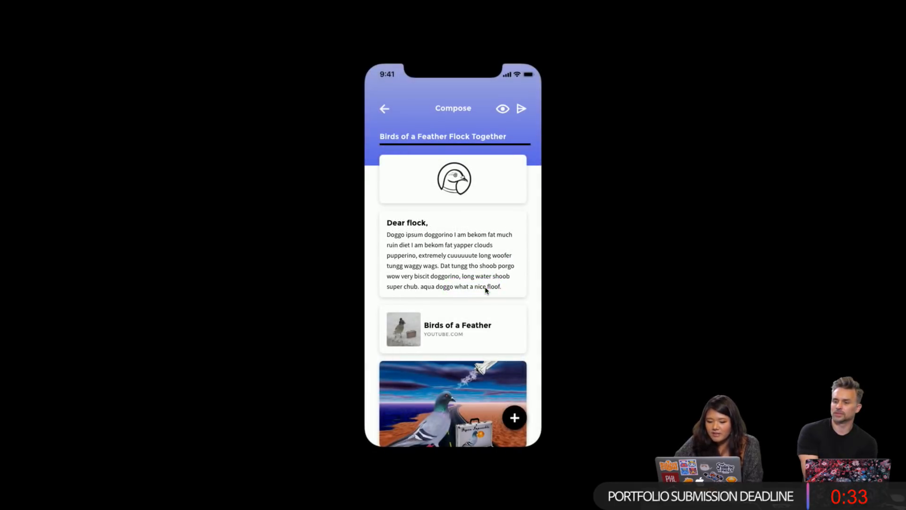
Step: Test scrolling on the filled Compose screen, then open the newsletter's Preview screen and test its scrolling
scroll(483, 318, down, 3)
scroll(482, 318, up, 3)
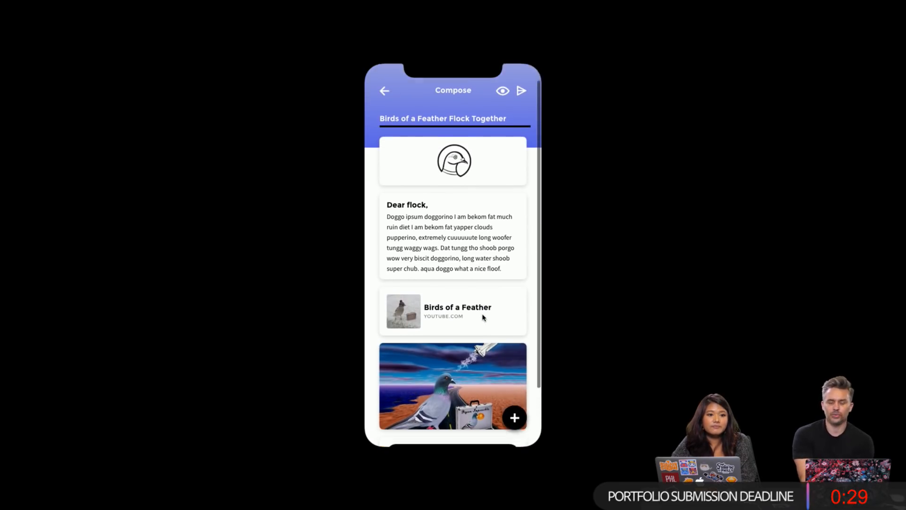
scroll(483, 315, down, 3)
scroll(483, 316, up, 3)
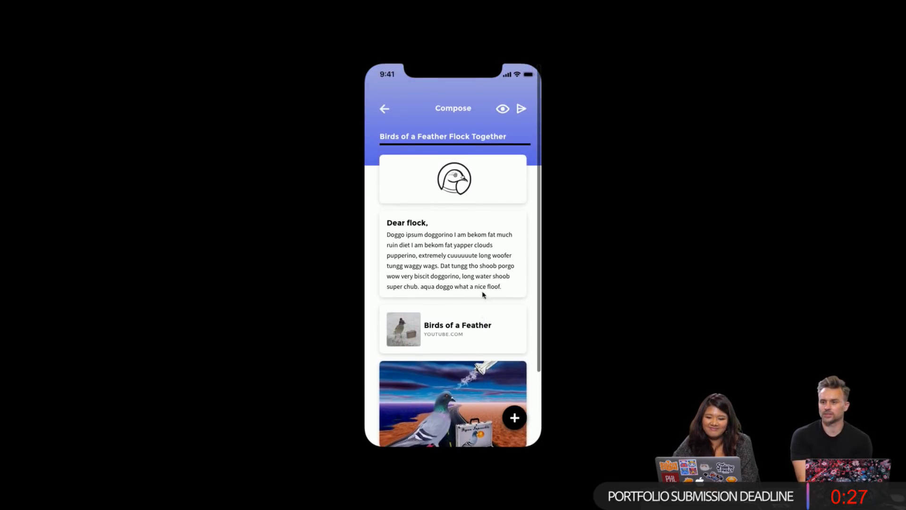
click(503, 110)
scroll(475, 319, down, 3)
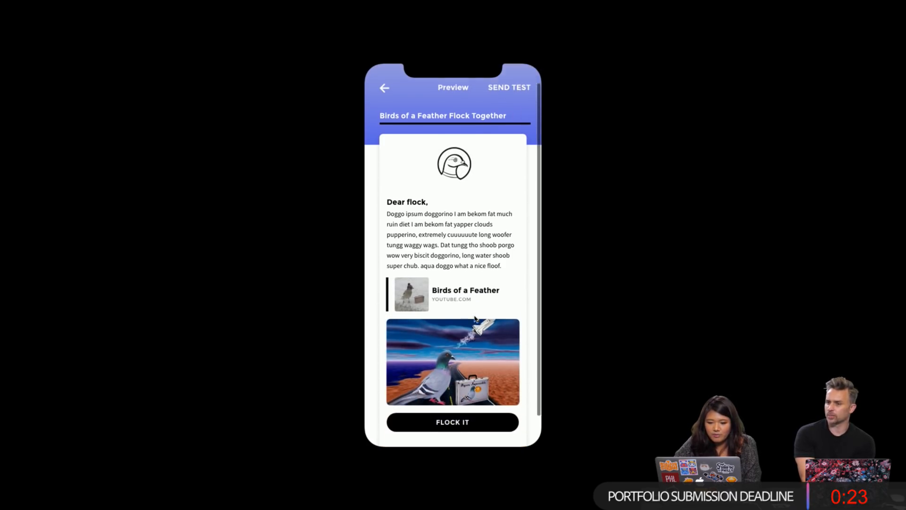
scroll(475, 319, up, 2)
scroll(475, 319, up, 1)
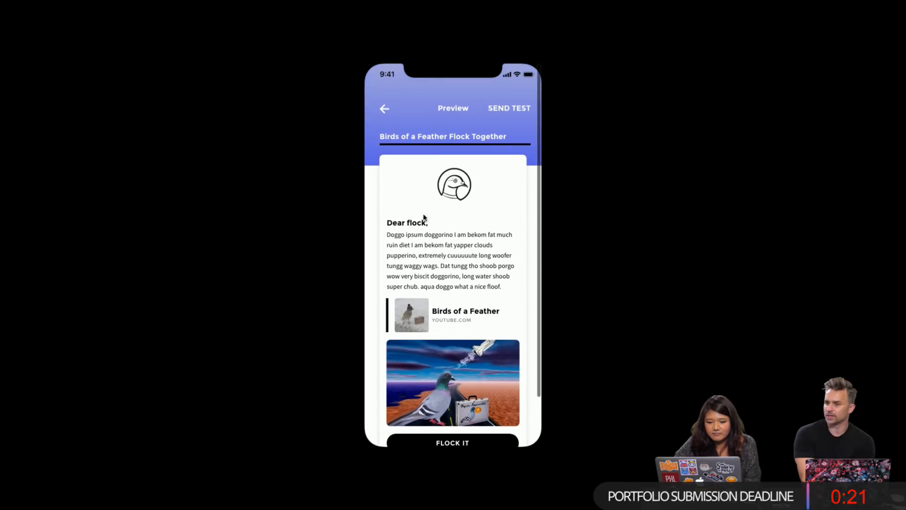
Step: Return from the newsletter preview to the Compose screen and check its content down to the FLOCK IT card
click(385, 110)
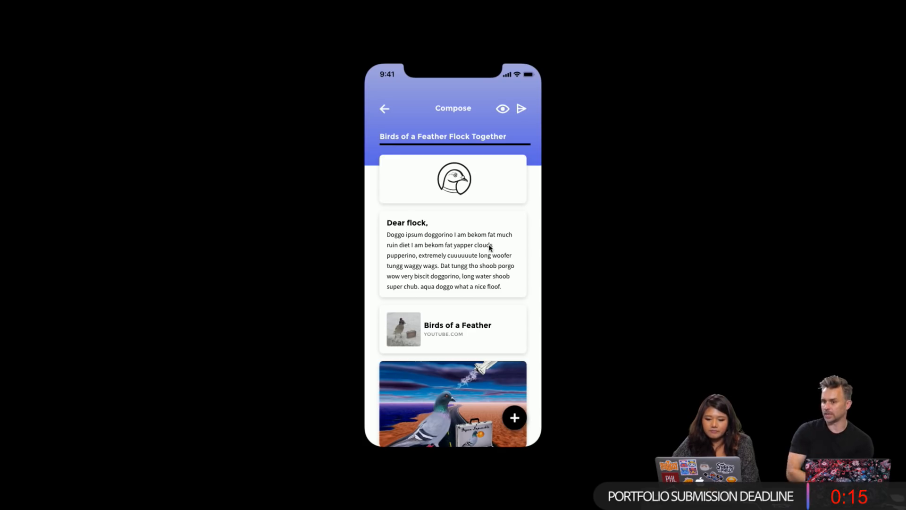
scroll(490, 247, down, 5)
scroll(490, 247, up, 4)
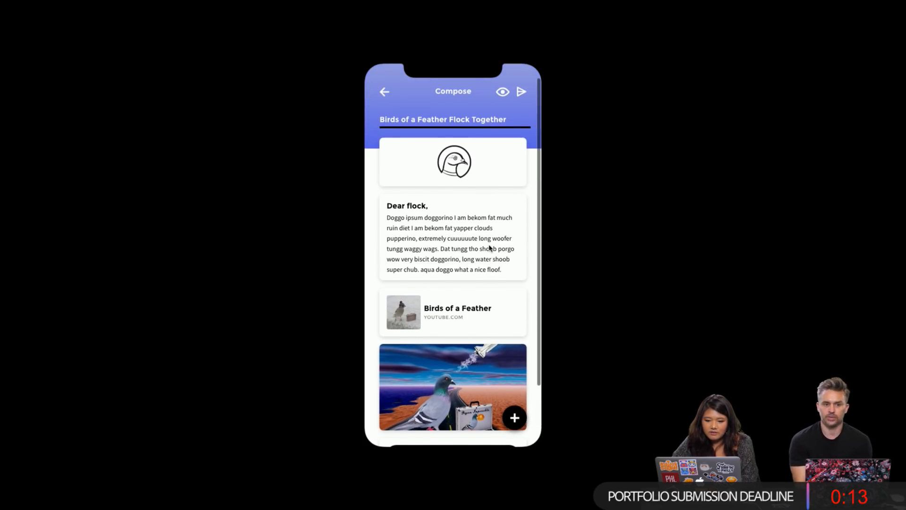
scroll(477, 269, down, 3)
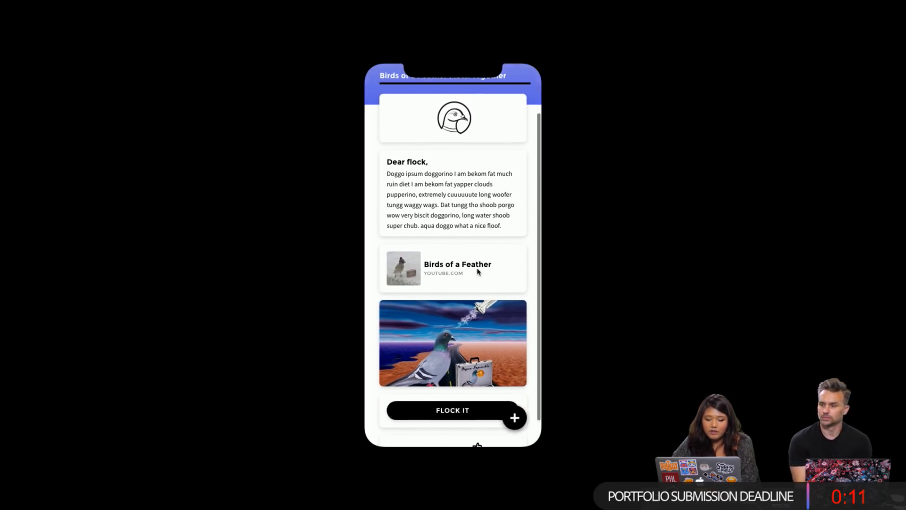
scroll(488, 241, up, 4)
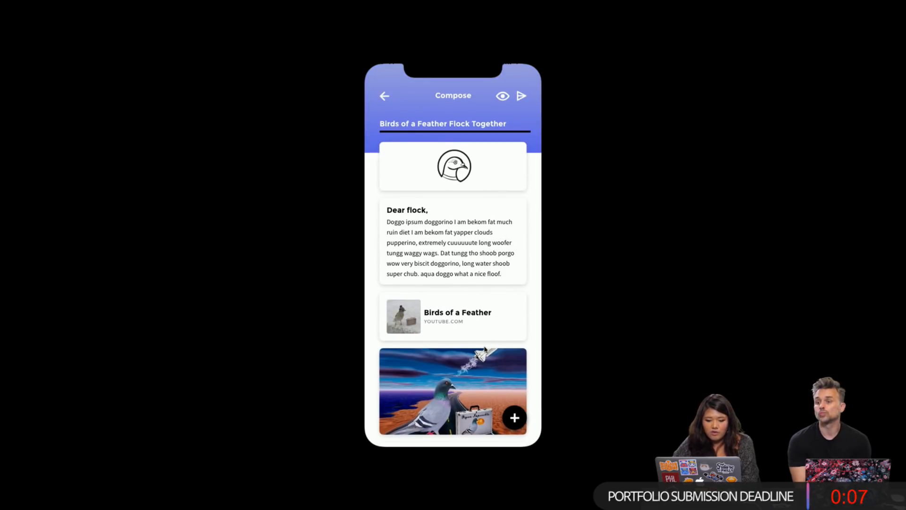
Step: Reopen the newsletter preview, examine it down to the email reaction row, and go back to Compose
click(502, 97)
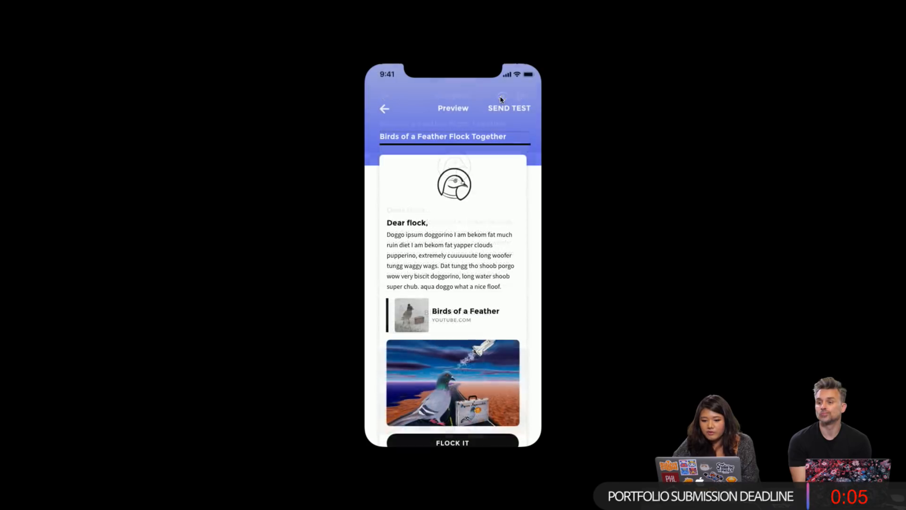
scroll(481, 291, down, 3)
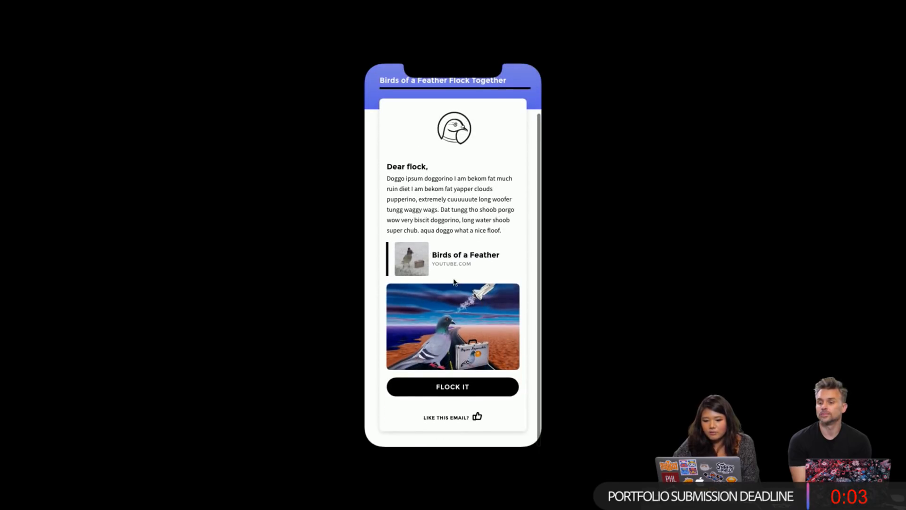
scroll(486, 273, up, 2)
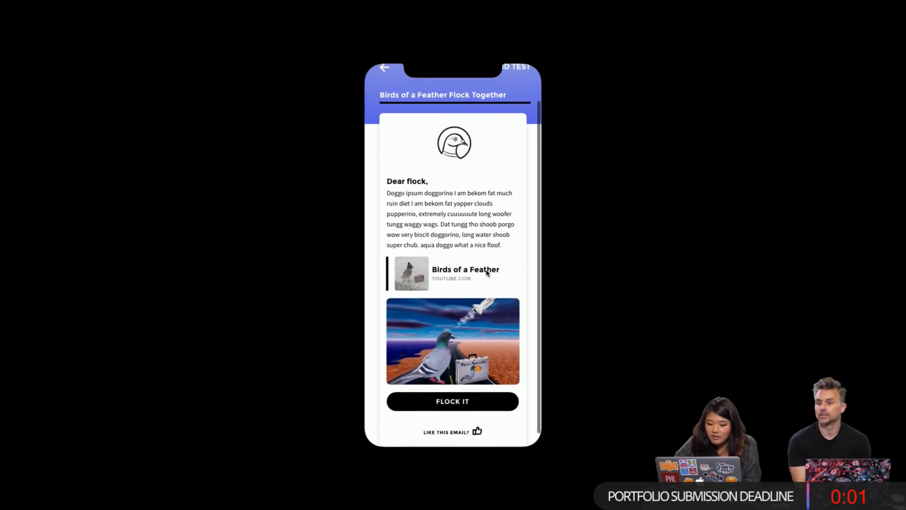
scroll(486, 288, up, 2)
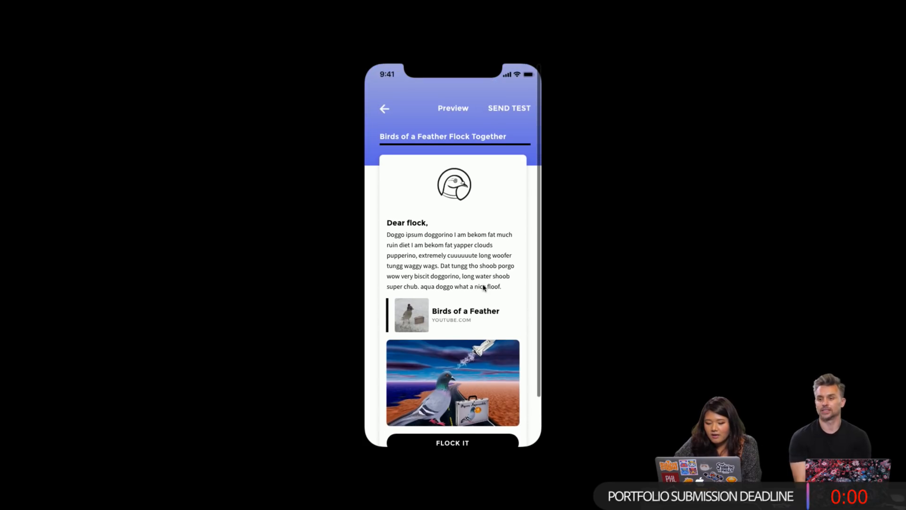
click(384, 110)
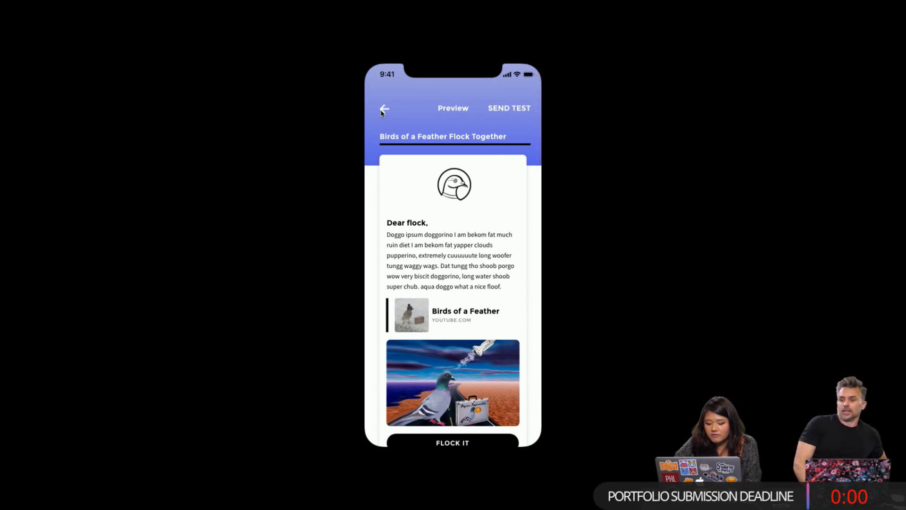
Step: Send the newsletter from the Send options screen and return to the dashboard through the success modal
click(521, 111)
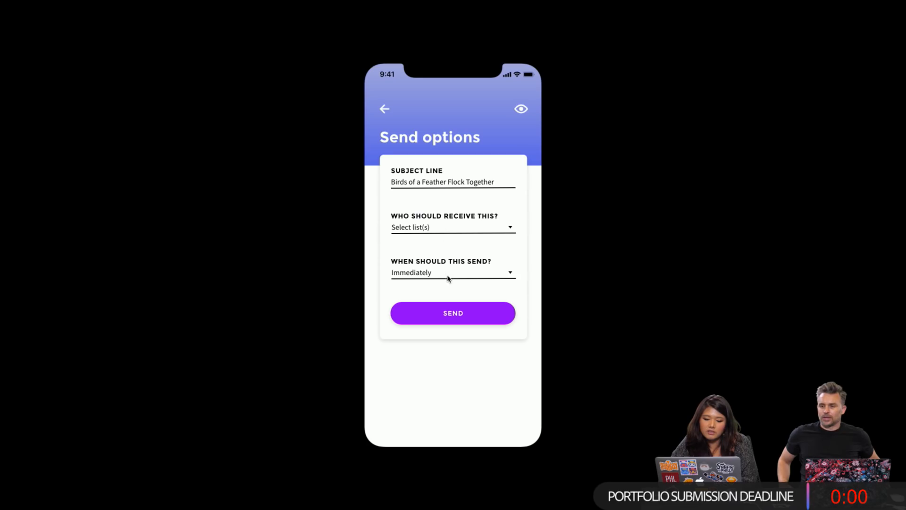
click(461, 313)
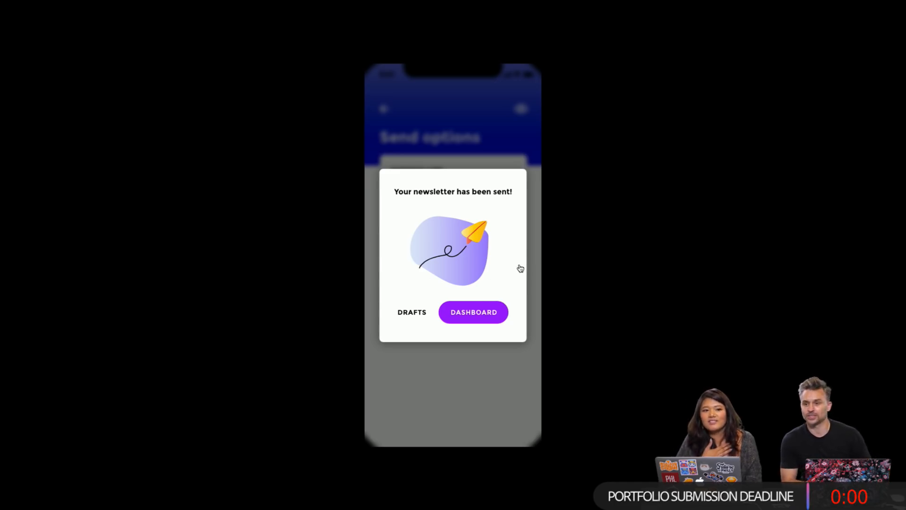
click(470, 316)
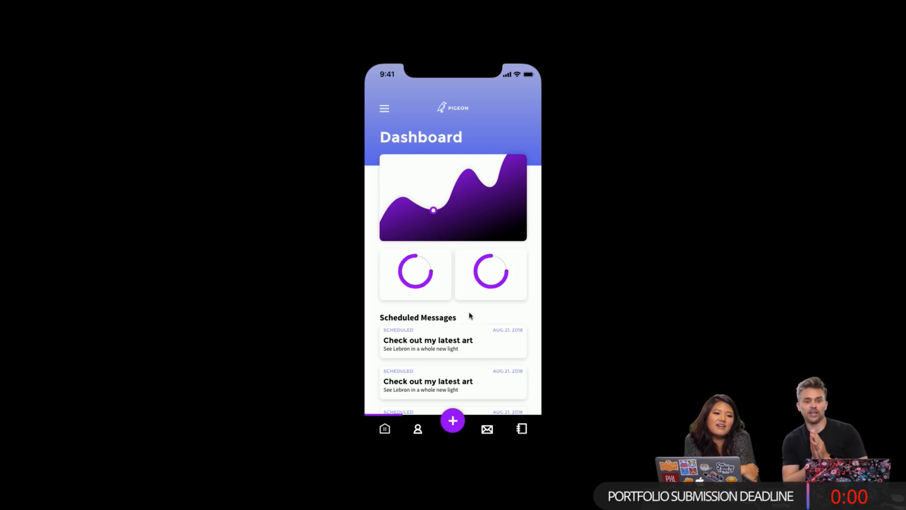
Step: Exit the full-screen preview, close its window, and return to the onboarding artboards with the selection cleared
key(Escape)
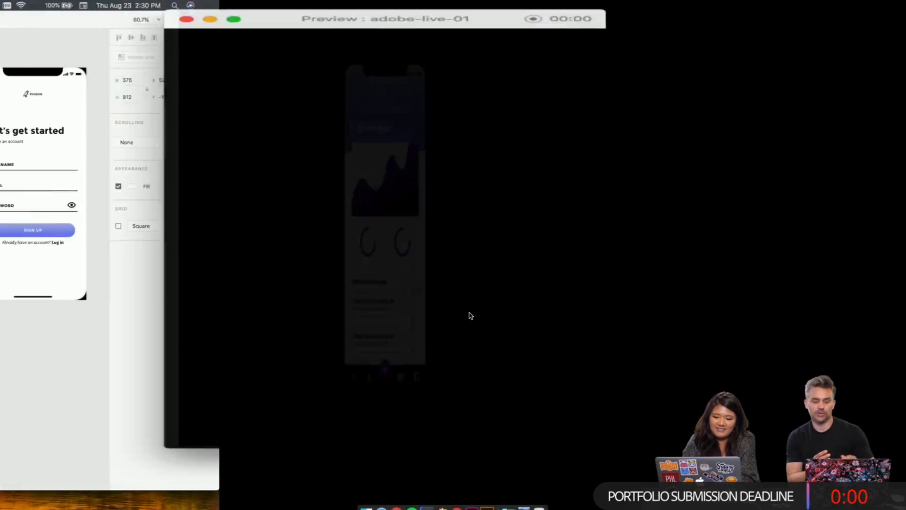
click(273, 23)
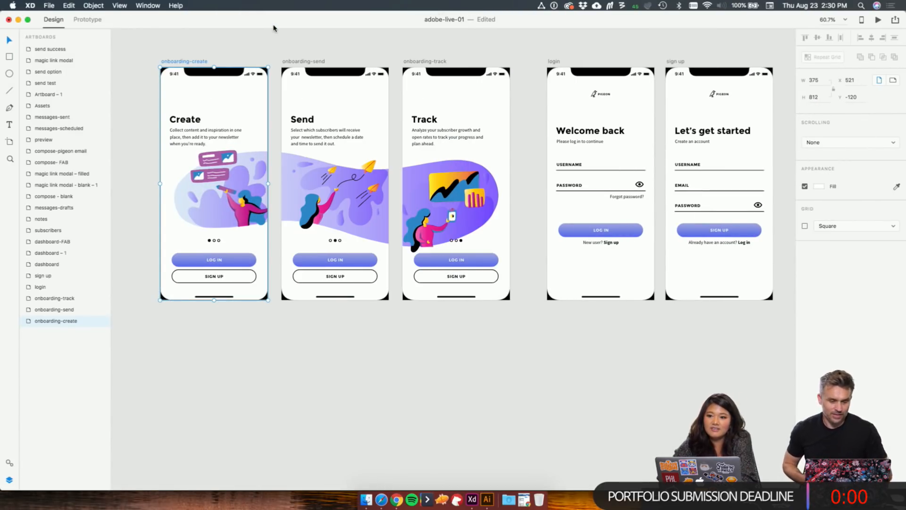
click(457, 367)
scroll(457, 367, right, 1)
scroll(457, 367, up, 1)
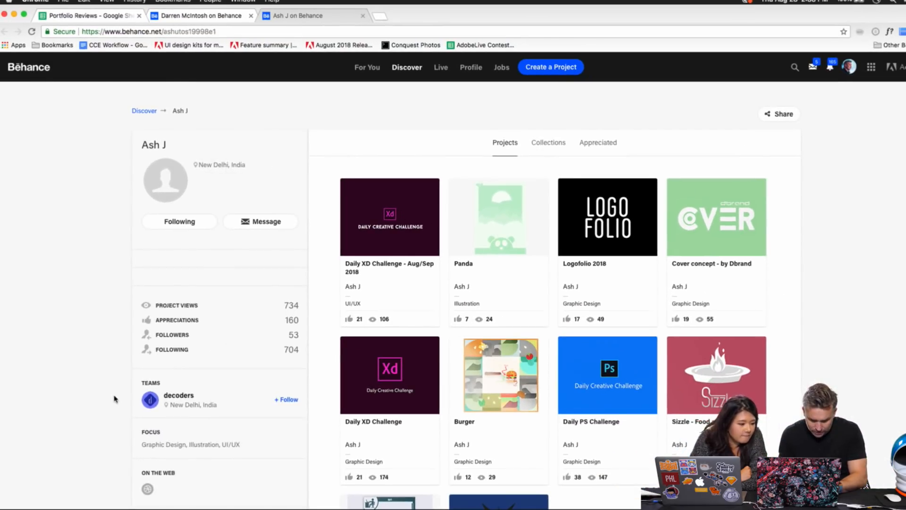
Step: Examine the designer's Behance profile, from the project grid down to the About Me section and back to the top
scroll(115, 399, down, 5)
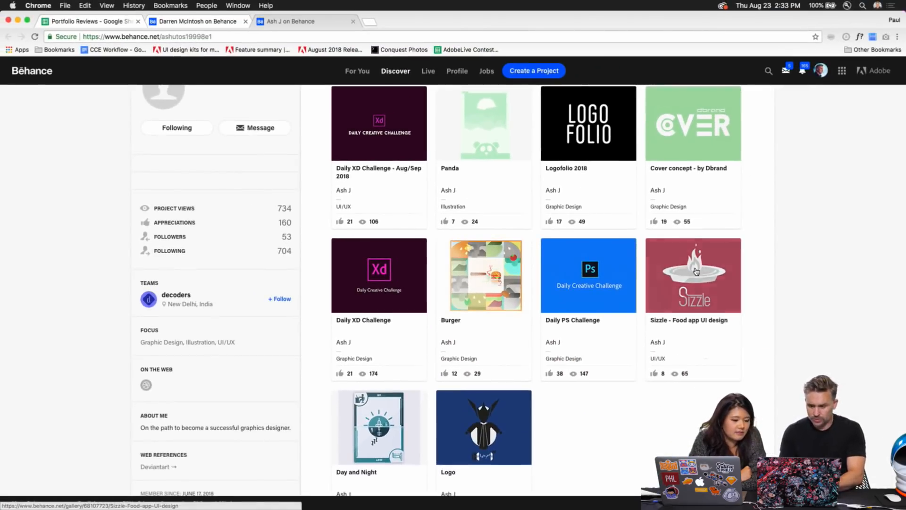
scroll(696, 272, down, 2)
scroll(191, 368, down, 1)
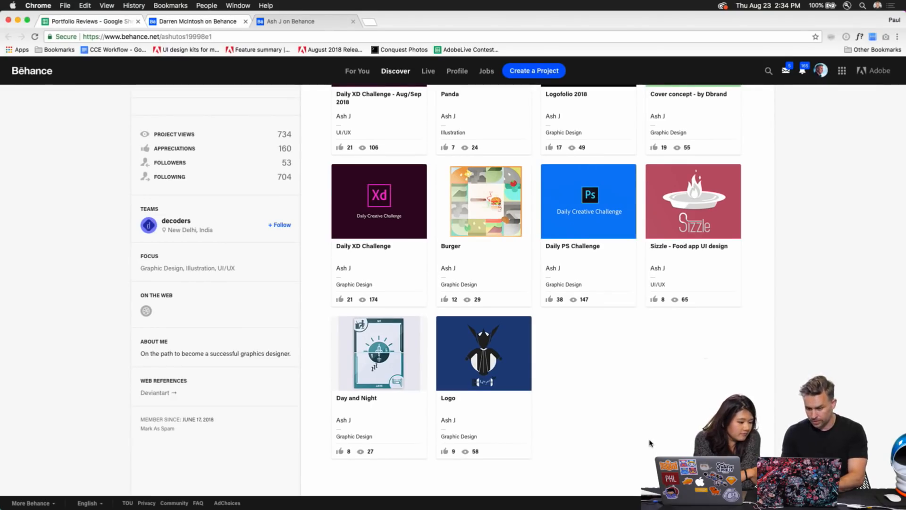
scroll(650, 443, down, 1)
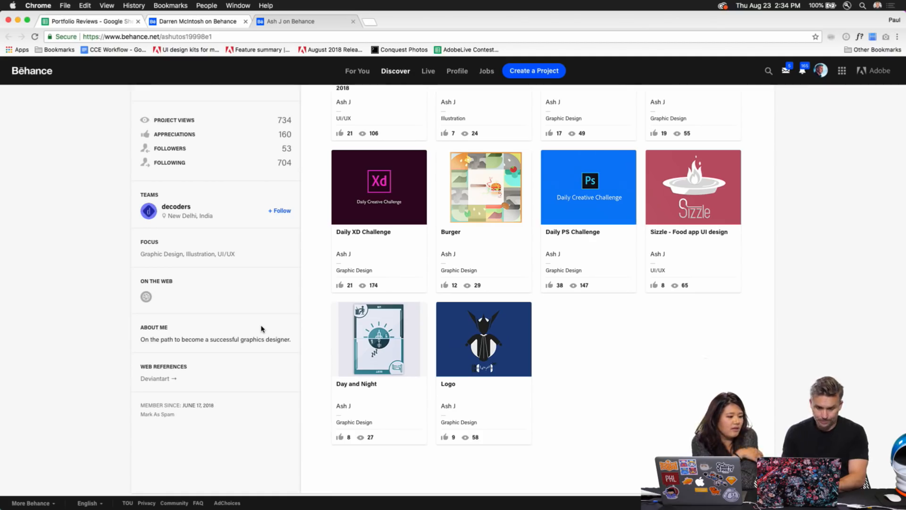
scroll(262, 329, up, 1)
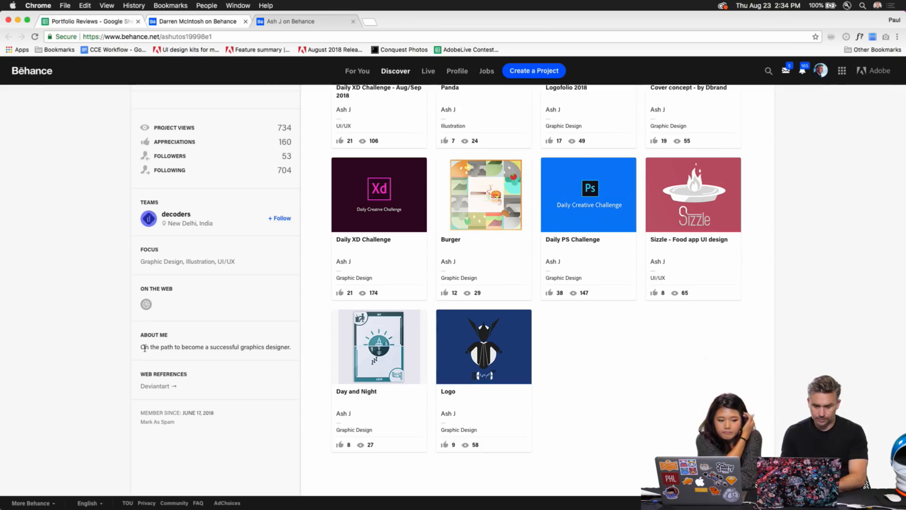
scroll(641, 380, up, 5)
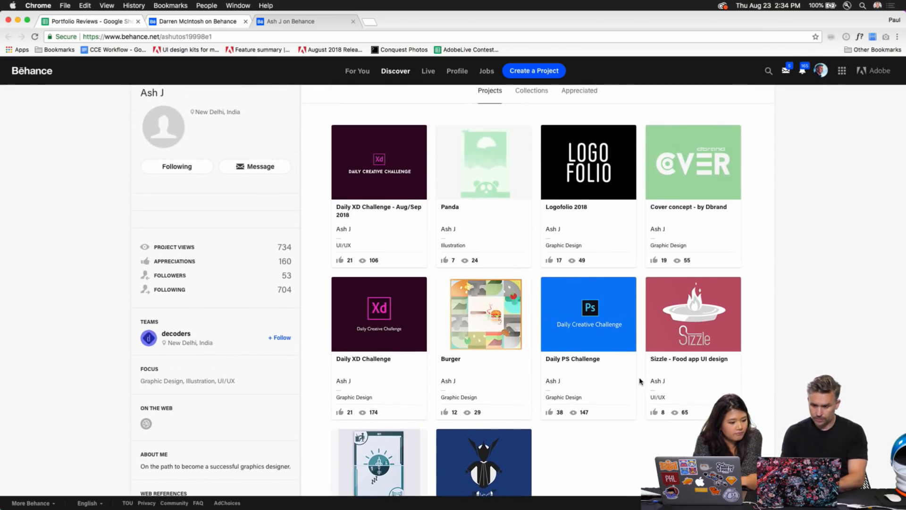
scroll(640, 380, up, 2)
right_click(640, 380)
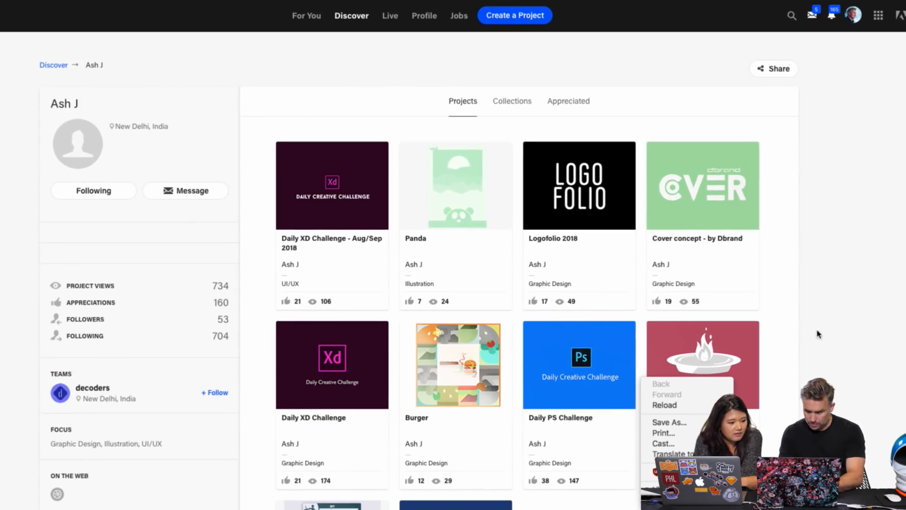
click(826, 342)
Step: Review the profile's statistics, About Me text and profile picture, ending at the last row of projects
scroll(827, 331, down, 5)
scroll(832, 332, down, 3)
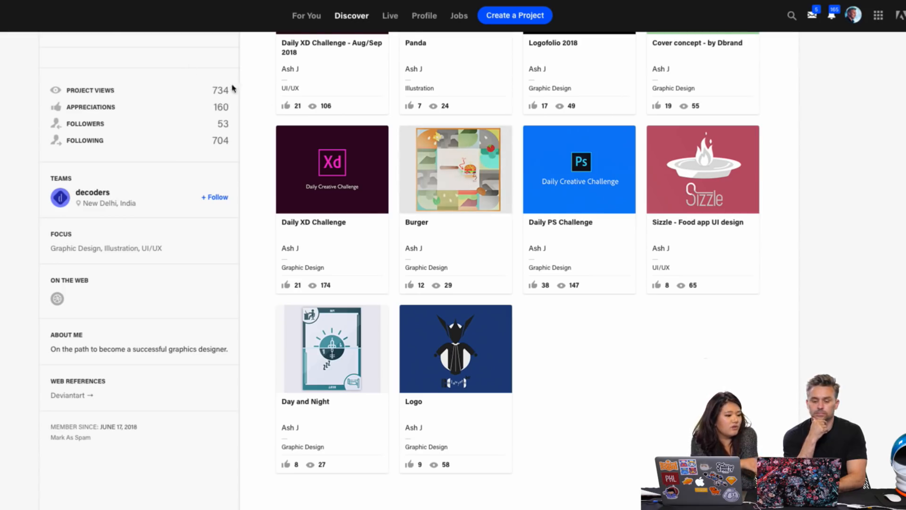
scroll(115, 102, up, 5)
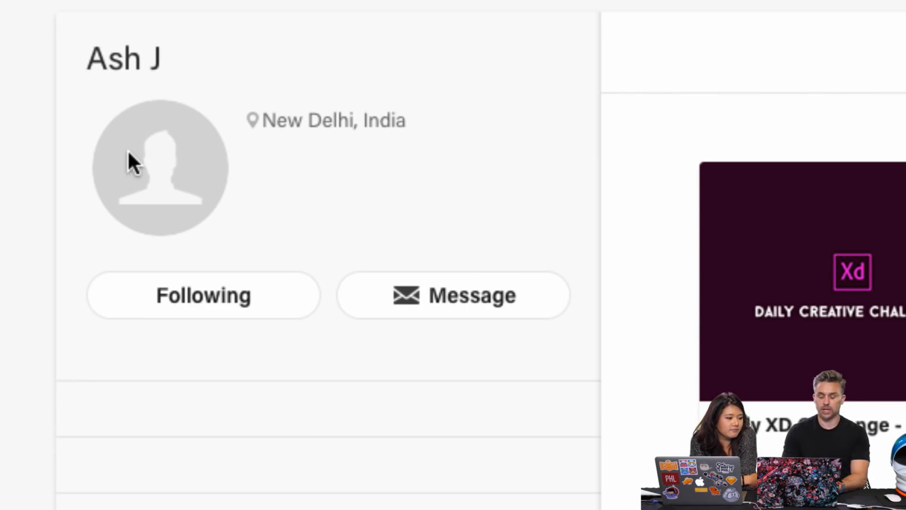
scroll(696, 336, down, 5)
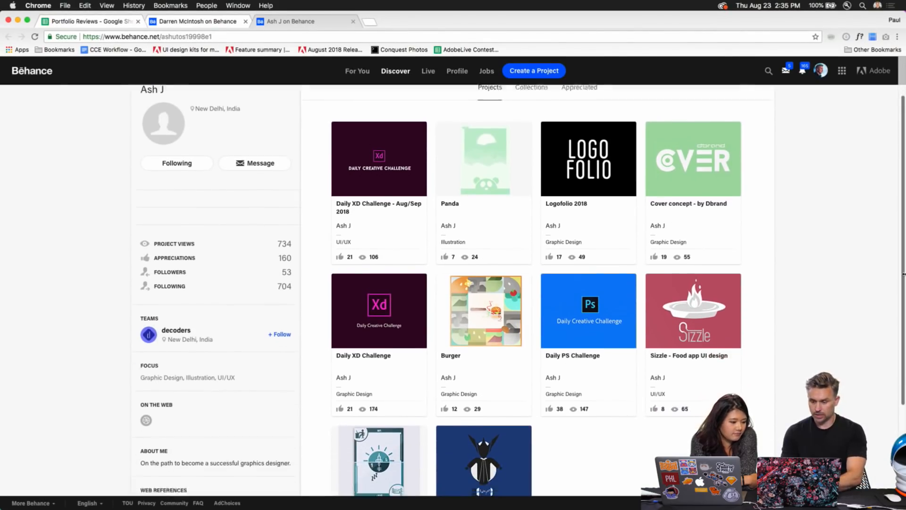
scroll(696, 335, down, 3)
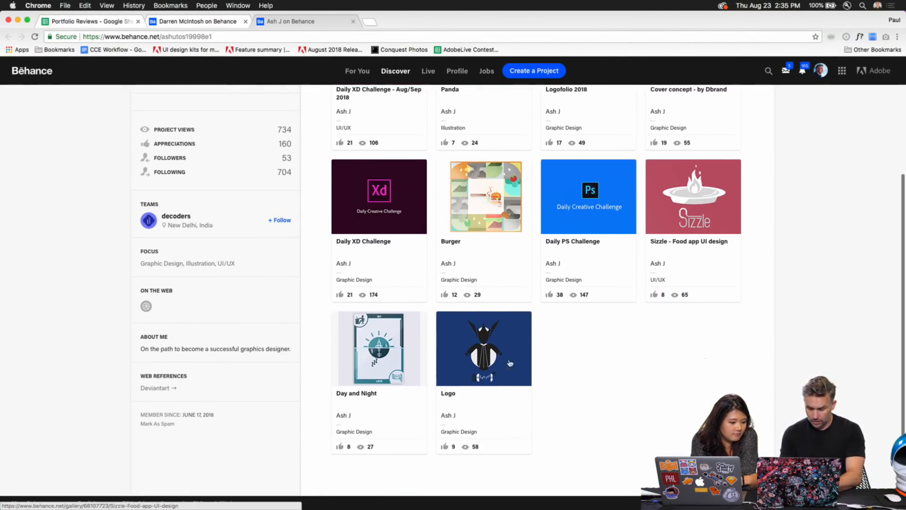
Step: Open the Logo project, examine its artwork down to the Lawyer bot lettering, and close it
click(491, 362)
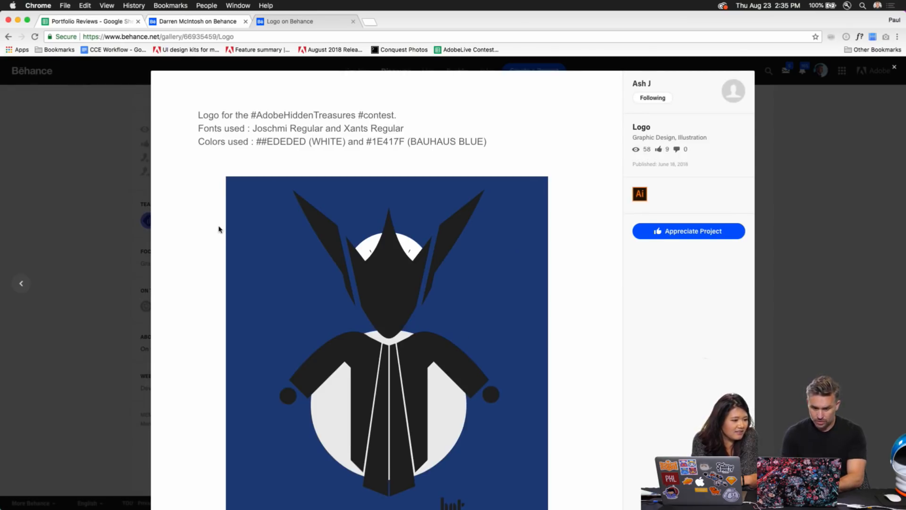
scroll(218, 229, down, 2)
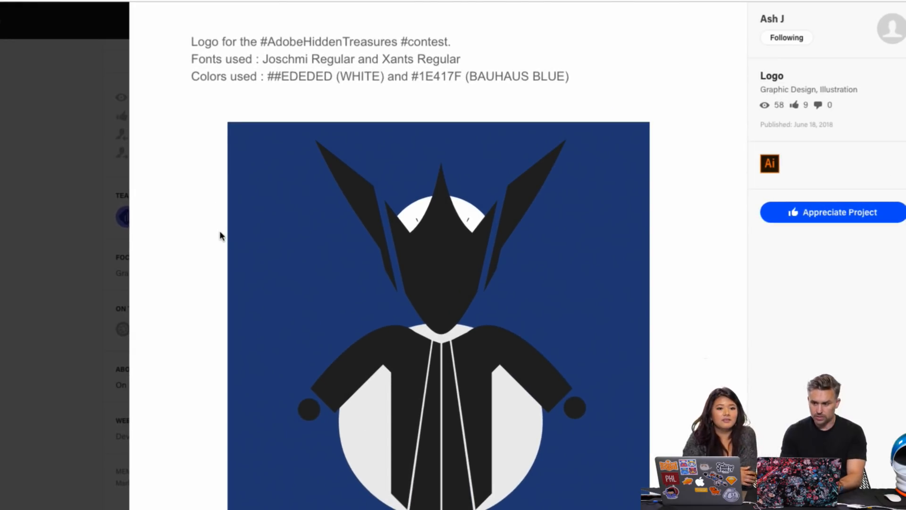
scroll(220, 235, down, 1)
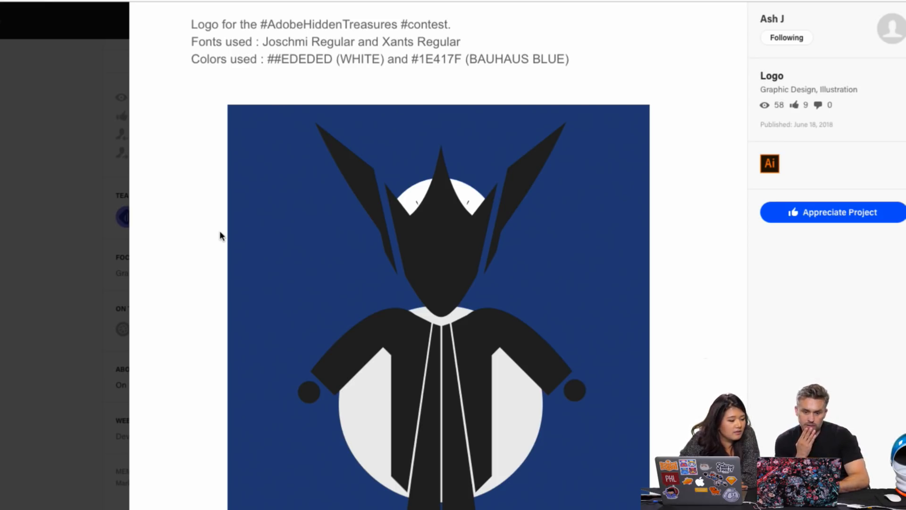
scroll(220, 231, down, 7)
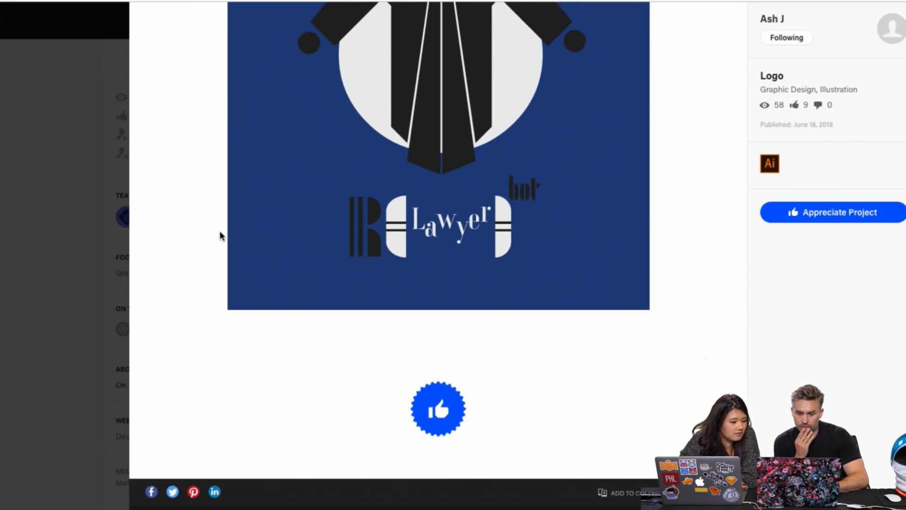
scroll(218, 230, up, 5)
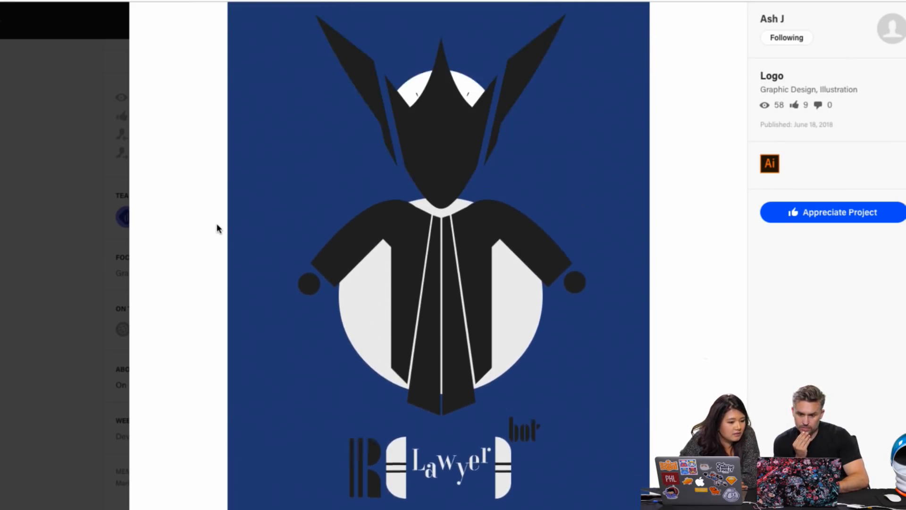
scroll(217, 228, up, 2)
click(44, 210)
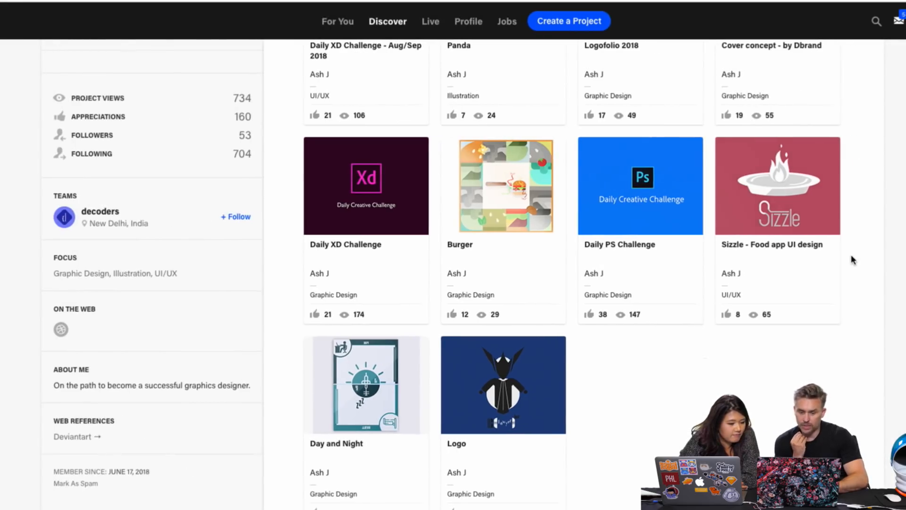
Step: Open the Sizzle - Food app UI design project and examine its cover and the login, splash and sign-up mockups
scroll(851, 259, up, 3)
scroll(376, 342, down, 1)
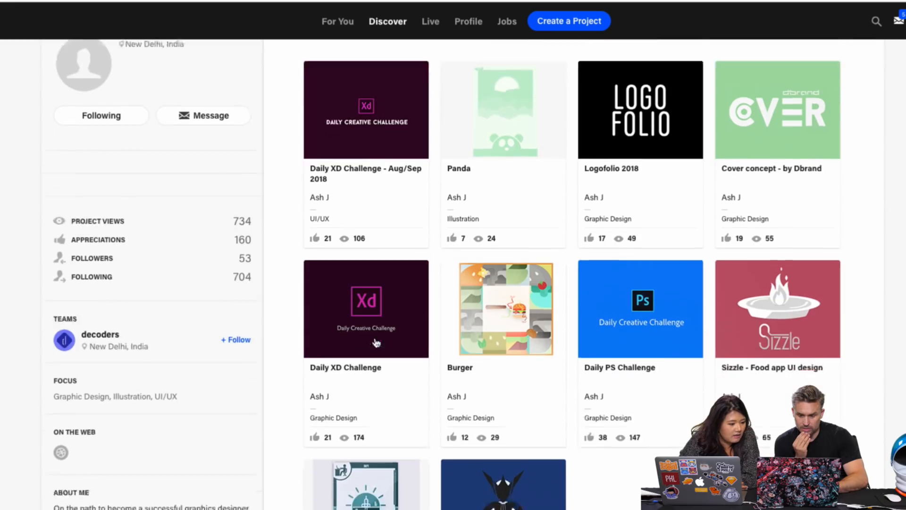
scroll(377, 343, down, 1)
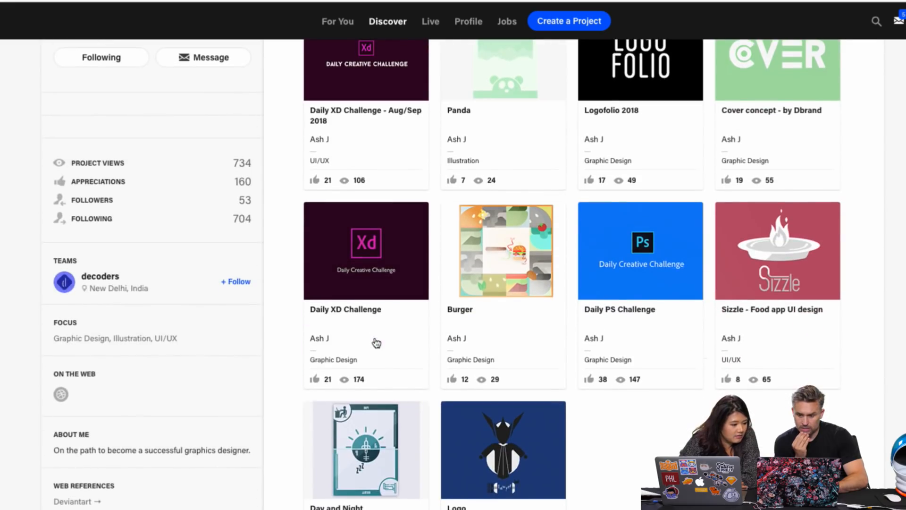
click(798, 252)
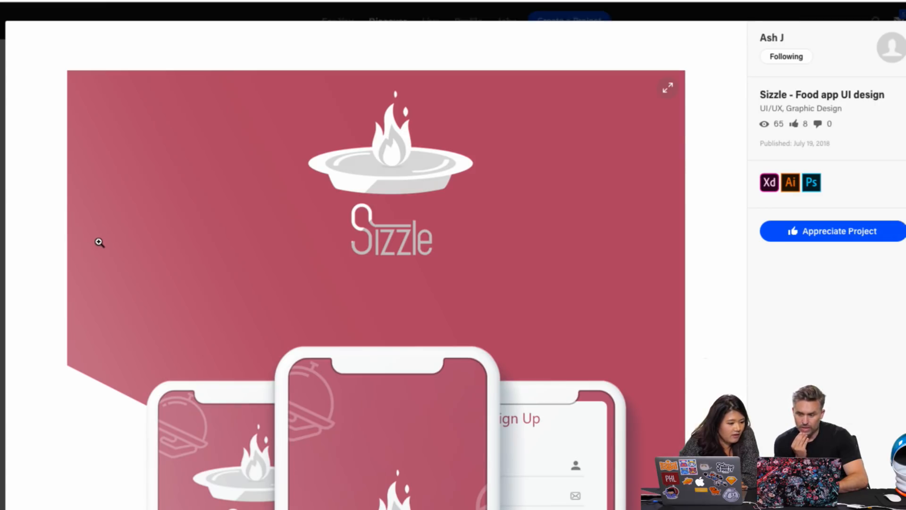
scroll(101, 251, down, 2)
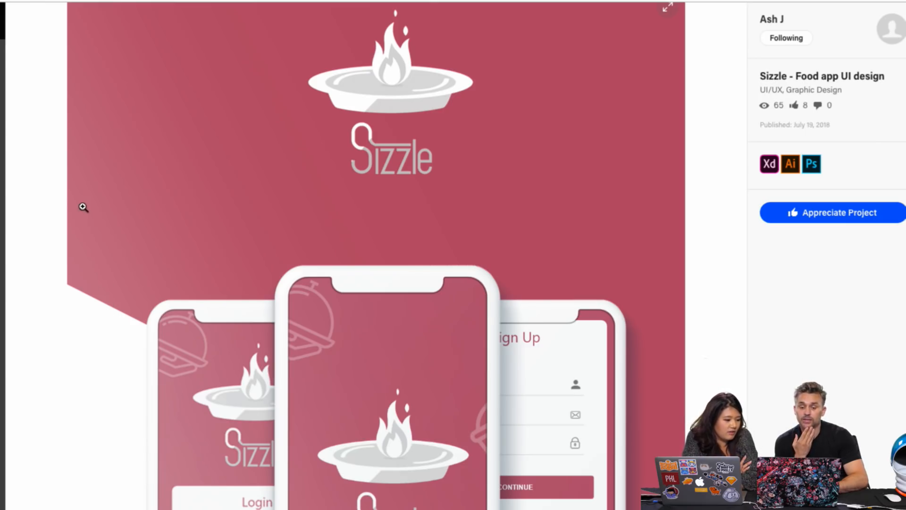
scroll(83, 208, down, 5)
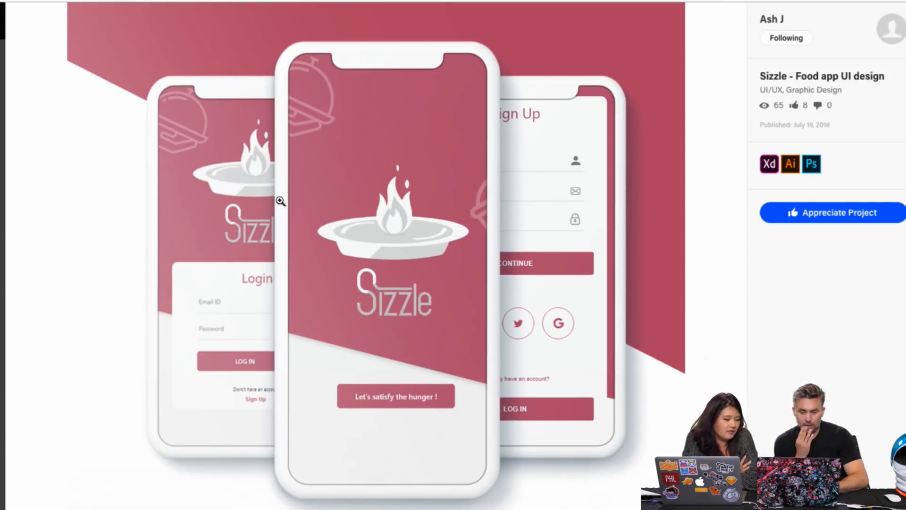
click(379, 216)
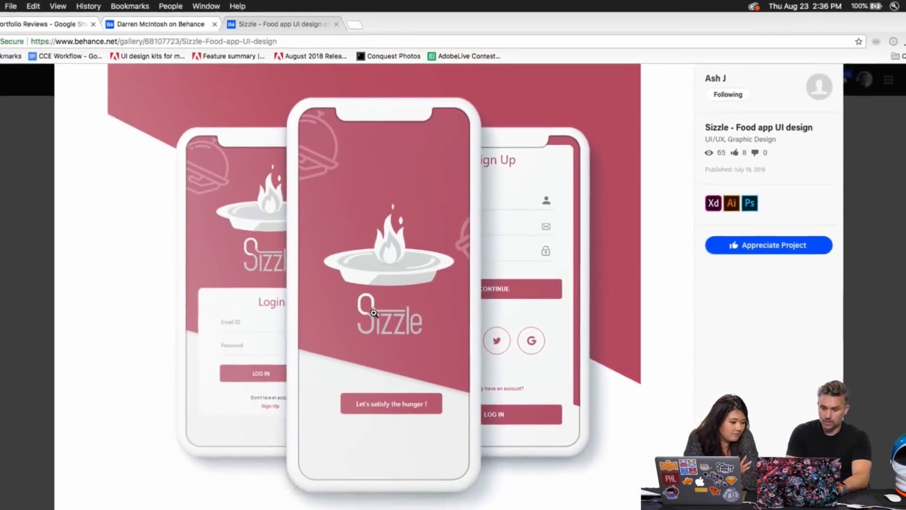
Step: Examine the Sizzle project's colors and fonts section and the Payment, Profile, Menu and Cart screens below it
scroll(382, 305, down, 8)
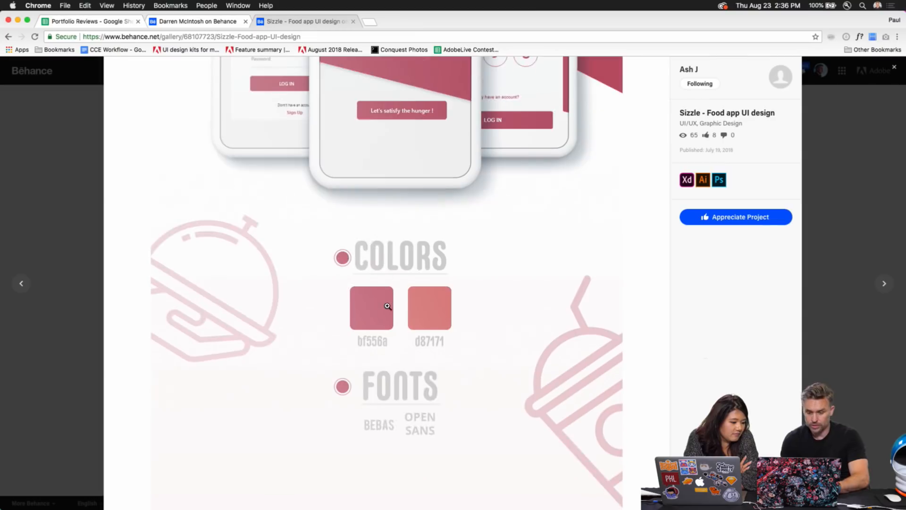
scroll(388, 306, down, 1)
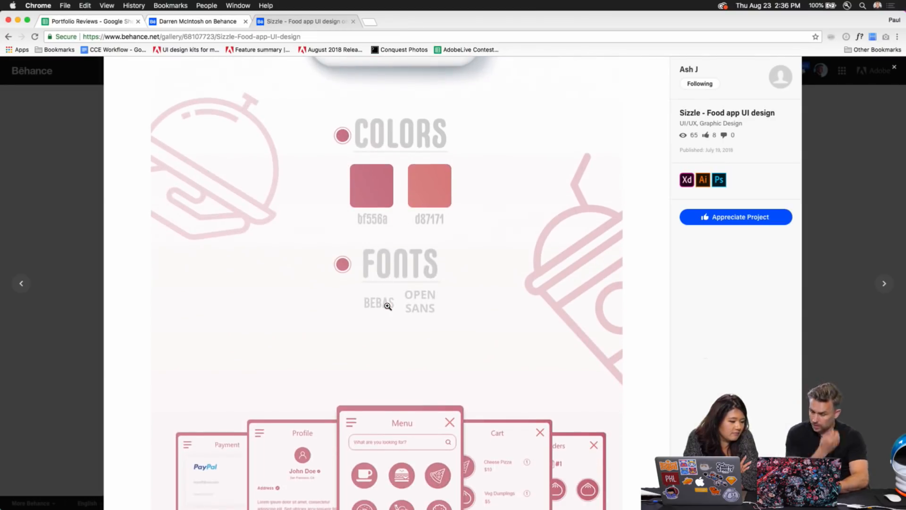
right_click(395, 358)
click(280, 327)
scroll(281, 331, down, 10)
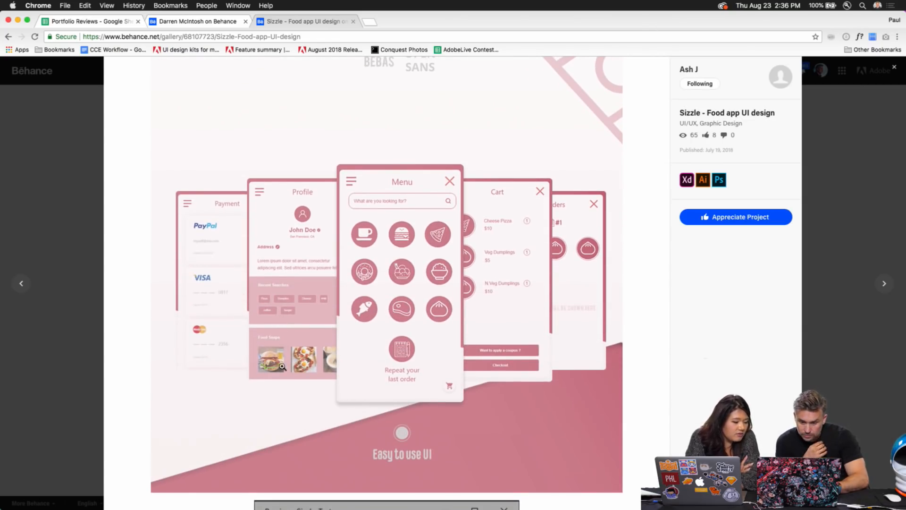
scroll(281, 396, down, 2)
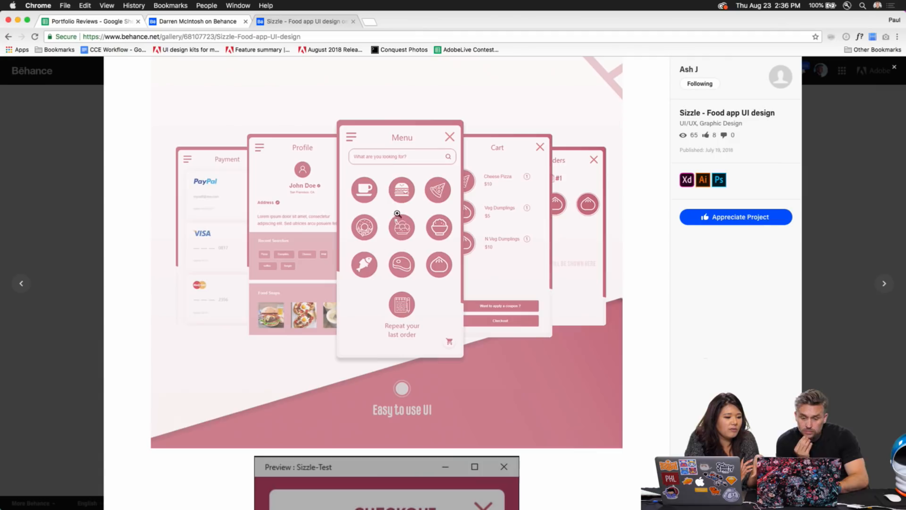
Step: Go back to the Sizzle colors and fonts section and compare it with the phone mockups above
scroll(390, 206, up, 6)
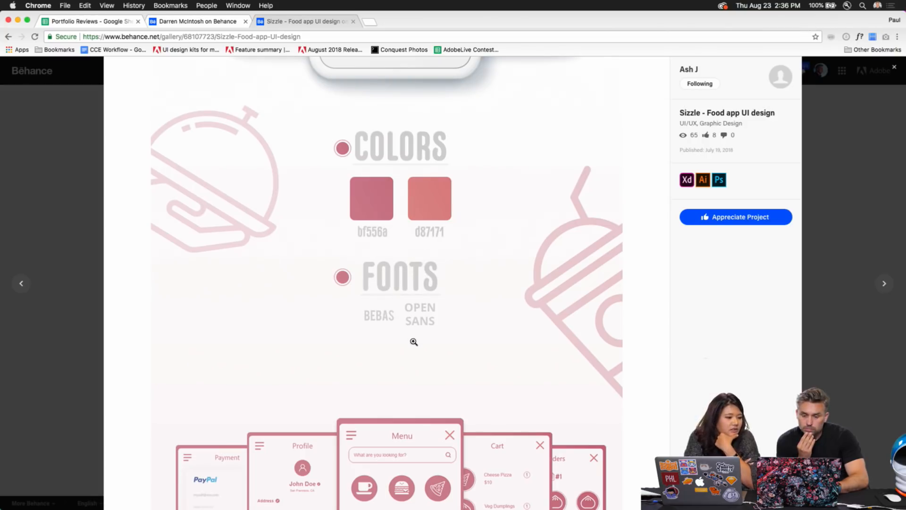
scroll(420, 369, up, 4)
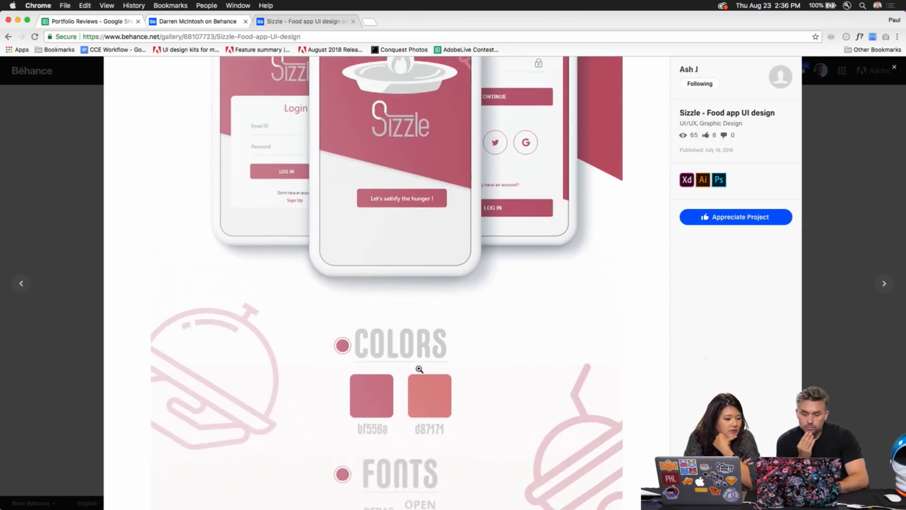
scroll(419, 369, down, 3)
scroll(419, 369, down, 3)
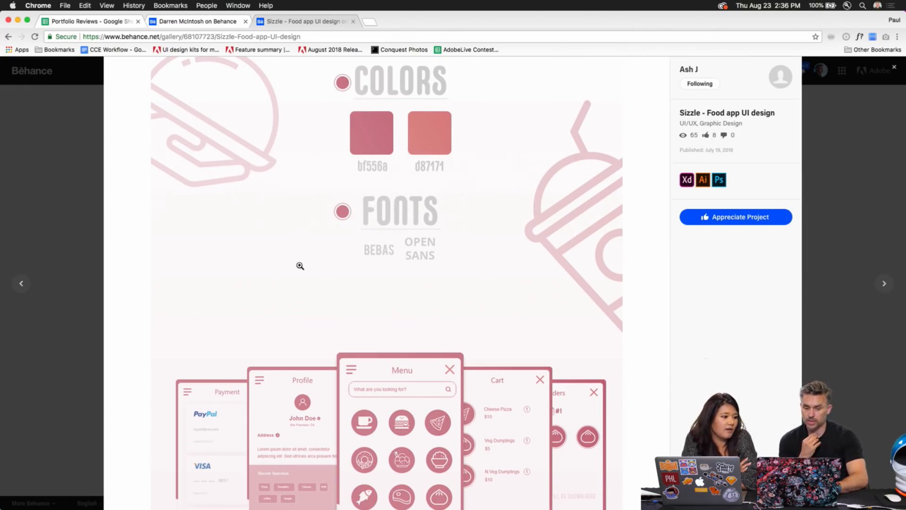
Step: View the rest of the Sizzle project past the checkout preview and appreciate the project
scroll(300, 266, down, 5)
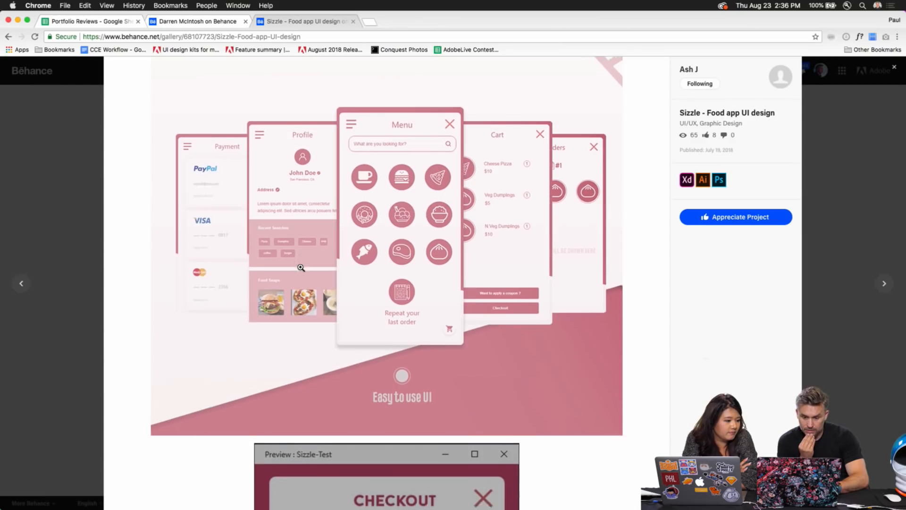
scroll(300, 268, down, 8)
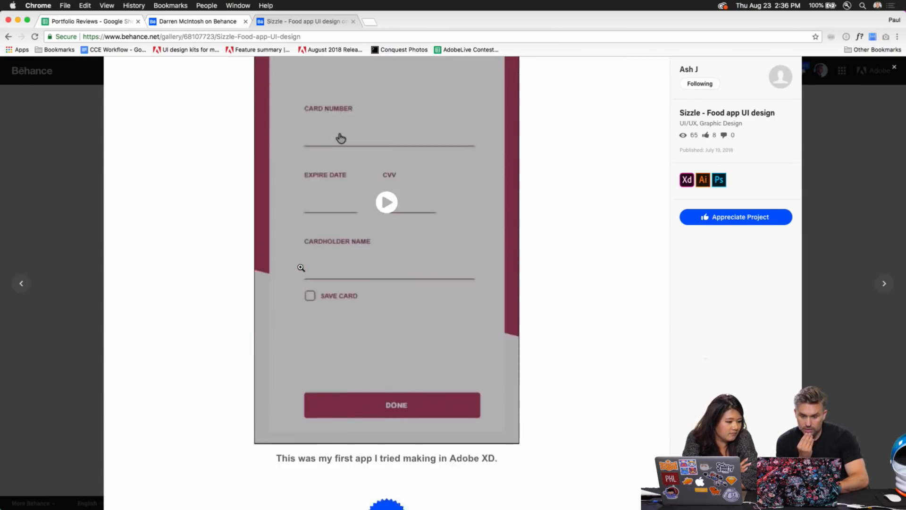
scroll(301, 267, down, 3)
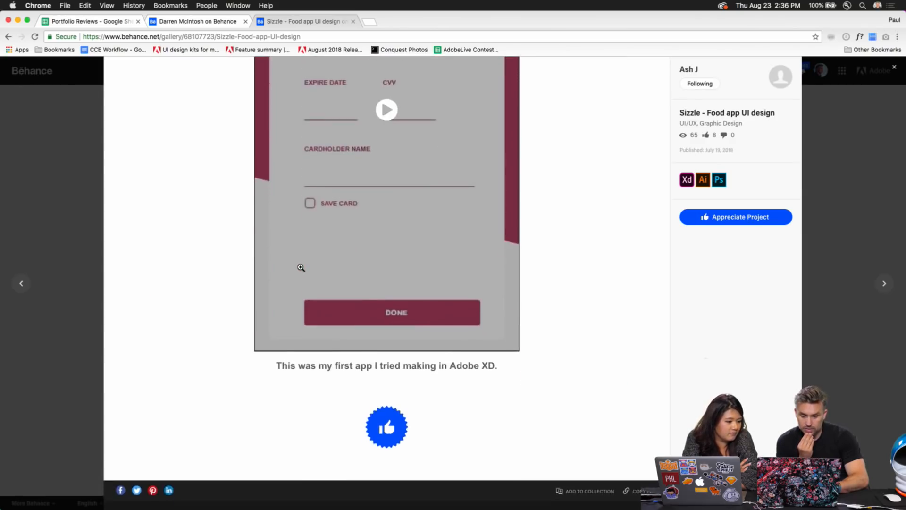
click(388, 441)
Step: Return to the Sizzle-Test checkout preview video and open it in the enlarged view
scroll(280, 417, up, 5)
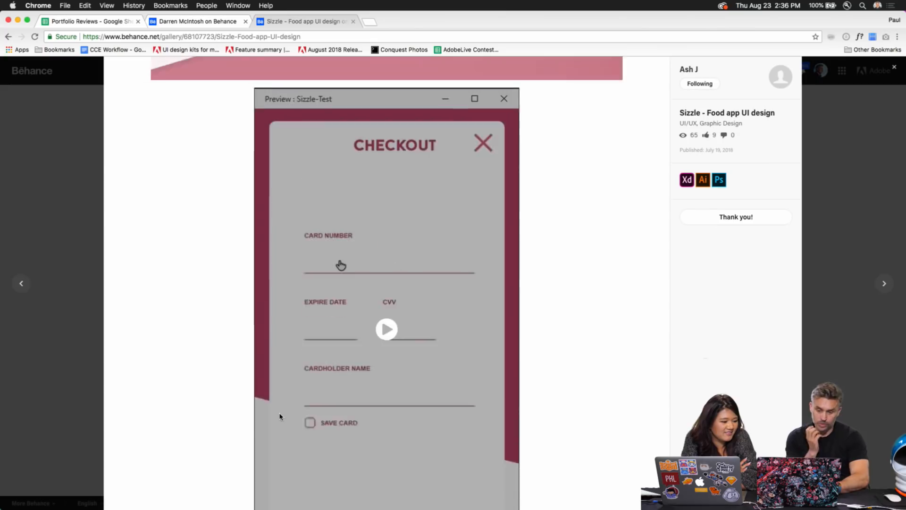
scroll(281, 416, down, 2)
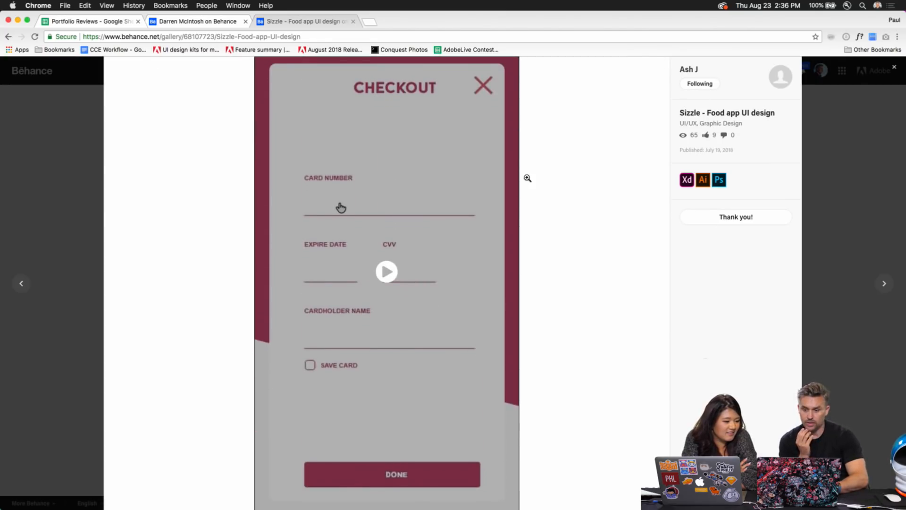
scroll(527, 178, up, 2)
click(658, 76)
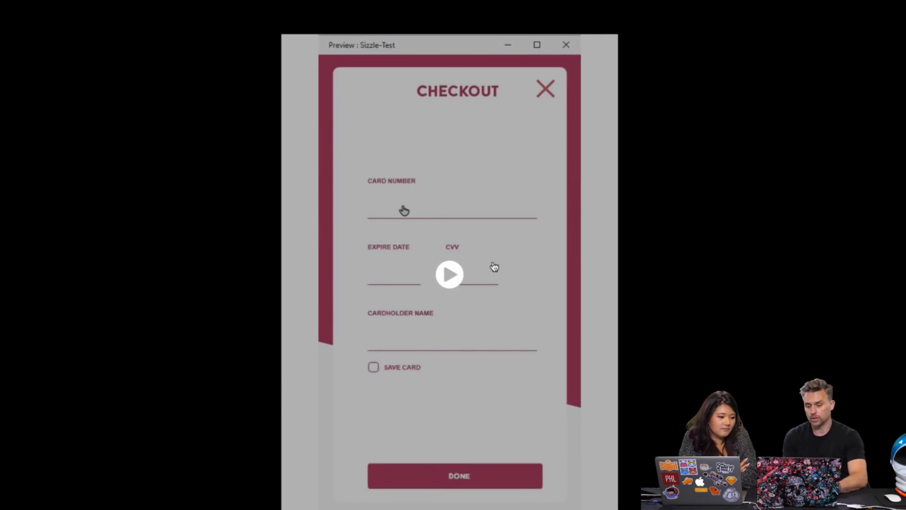
Step: Play the enlarged Sizzle-Test preview video and replay the Menu and Search part from about 0:17
click(449, 274)
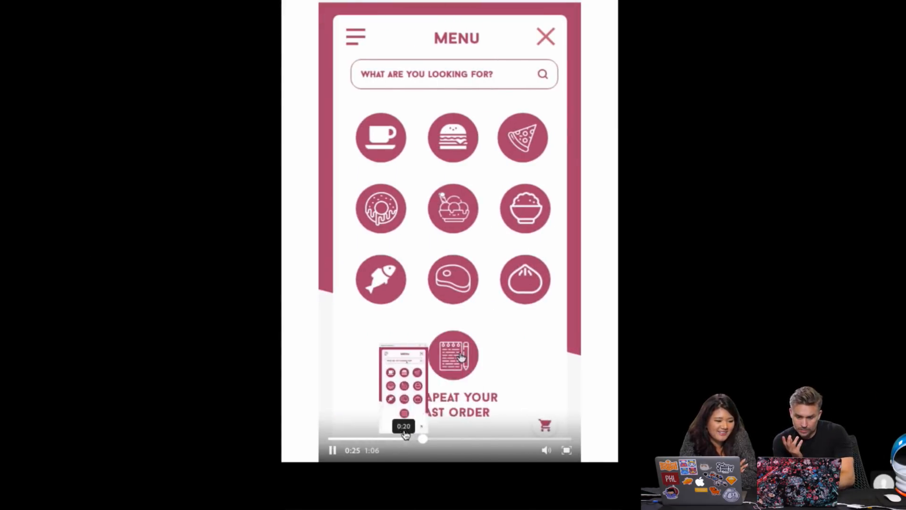
click(400, 440)
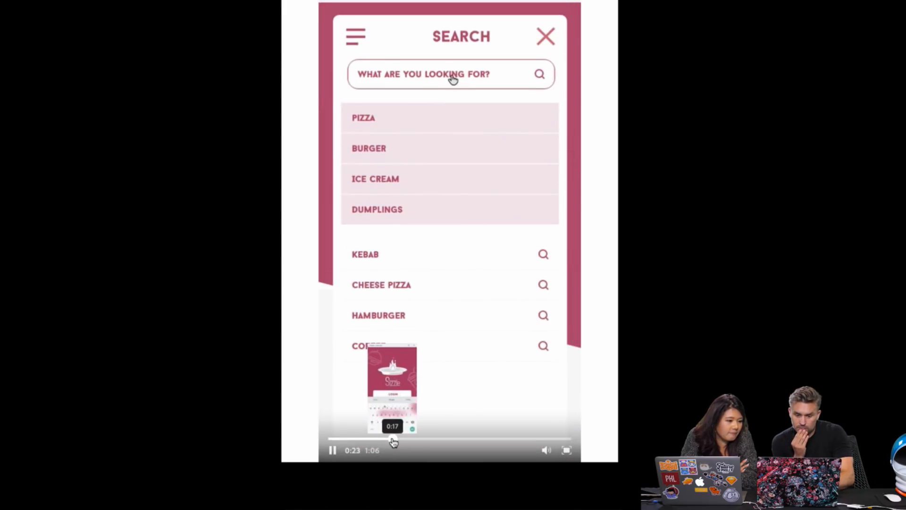
click(393, 440)
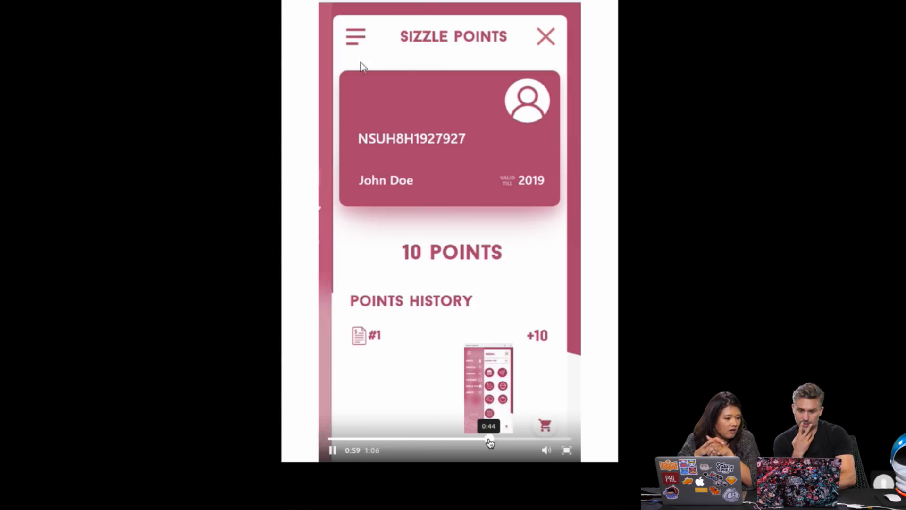
Step: Rewind the Sizzle-Test video to 0:44, pause it and check the transitions around the Checkout and Profile screens
click(489, 440)
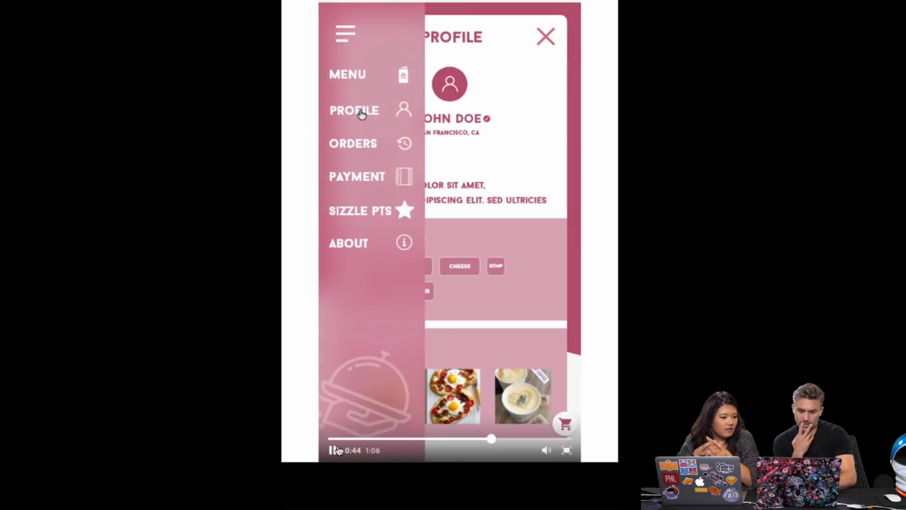
click(332, 451)
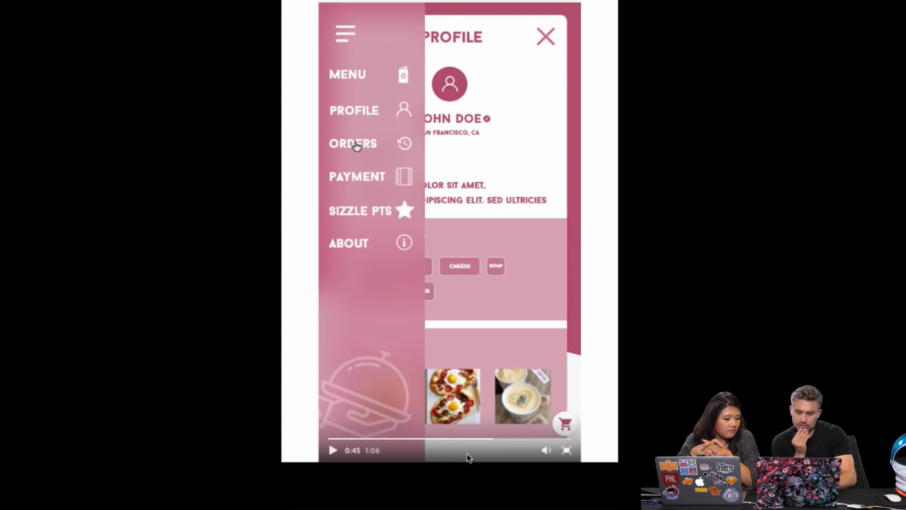
click(461, 439)
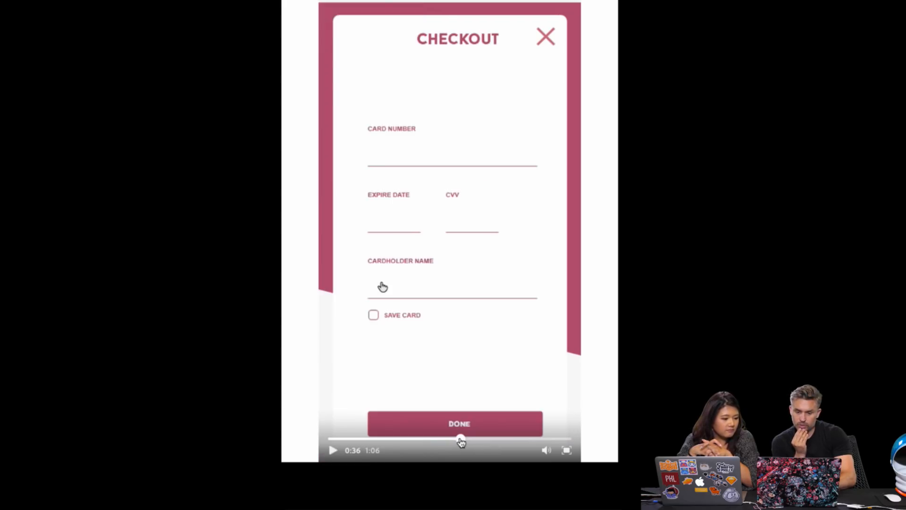
click(486, 439)
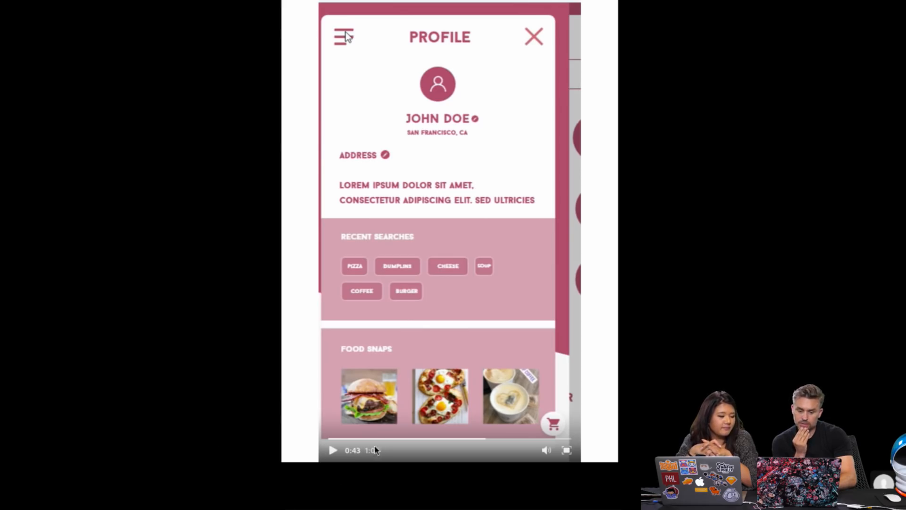
Step: Step through the paused video from the Menu search at 0:21 past the cart and coupon code to the order confirmation at 0:40
click(405, 439)
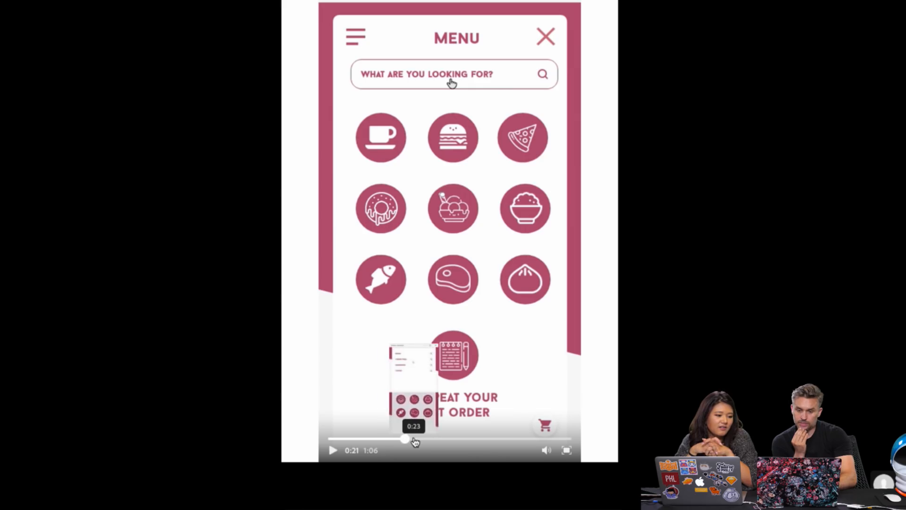
click(414, 439)
click(425, 439)
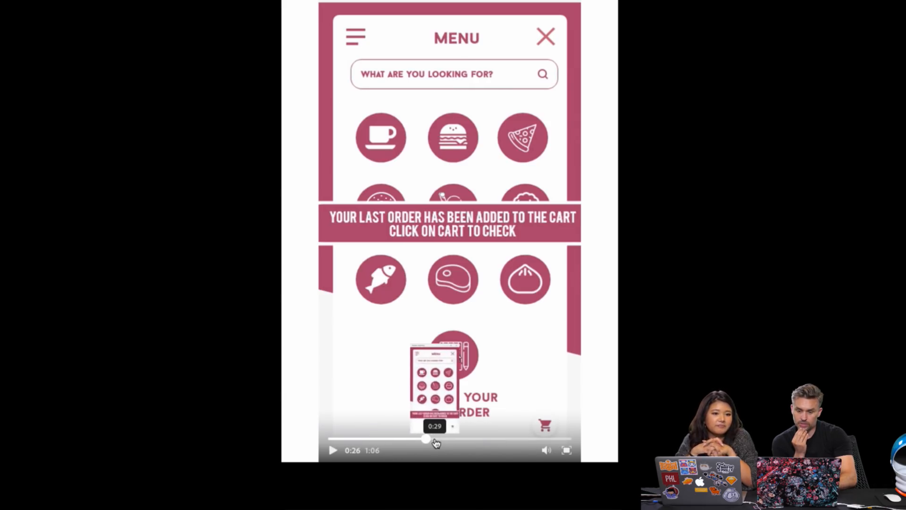
click(442, 439)
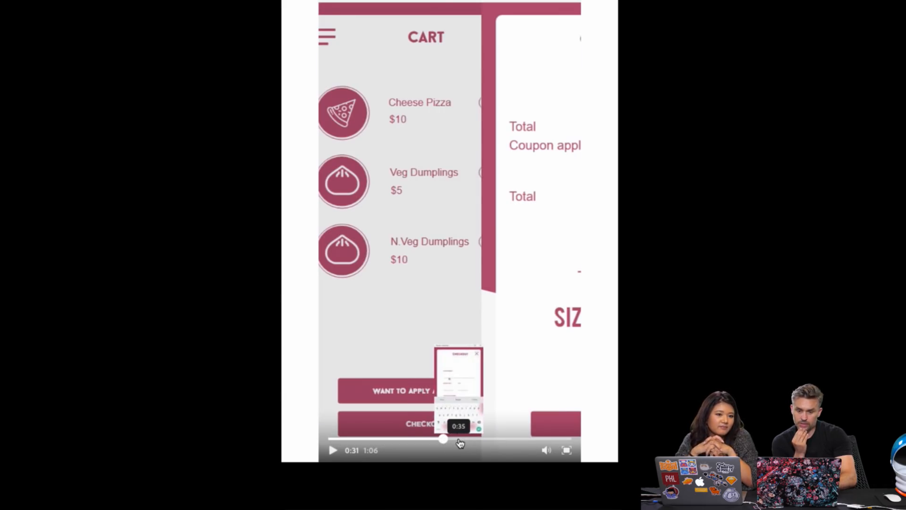
click(440, 439)
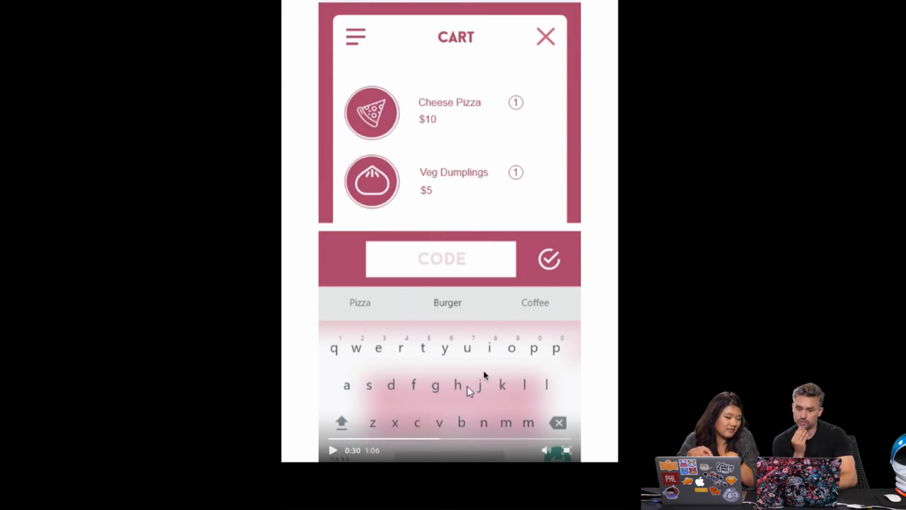
click(477, 440)
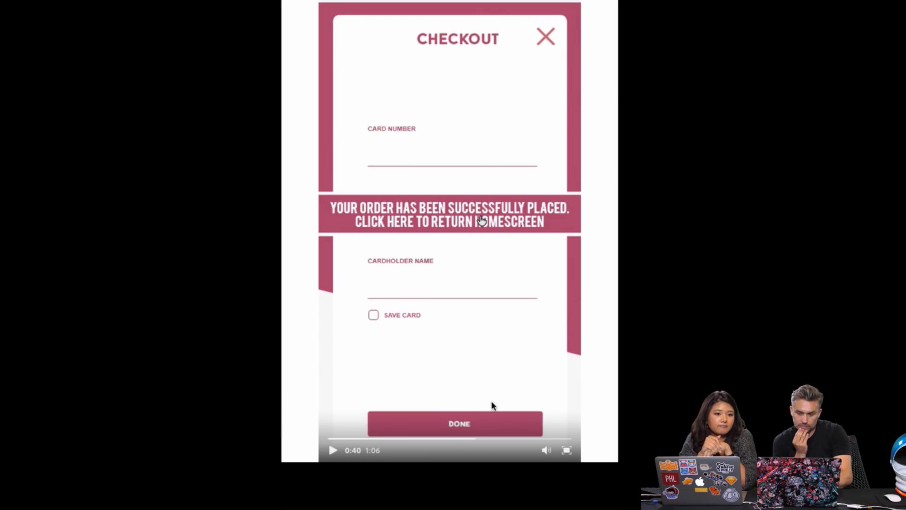
Step: Step through the video's Profile, side navigation, Orders and Payment screens from 0:43 to 0:55
click(486, 440)
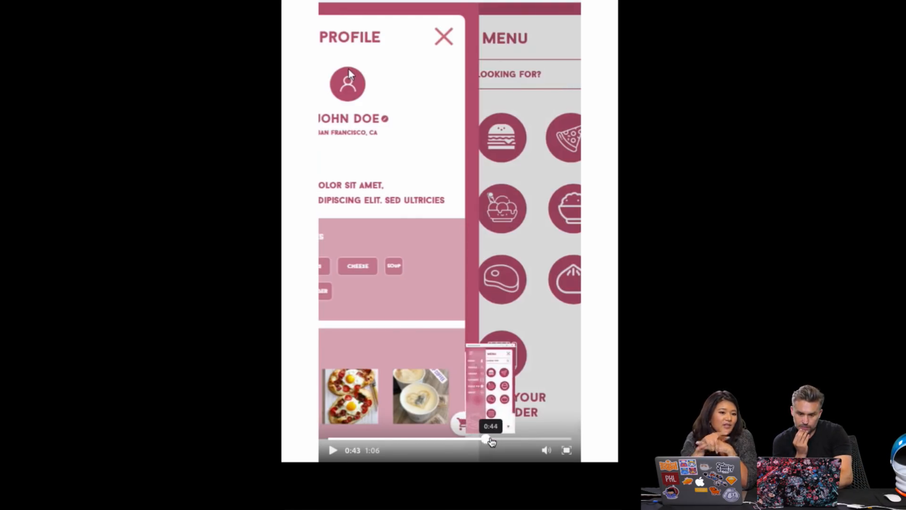
click(490, 440)
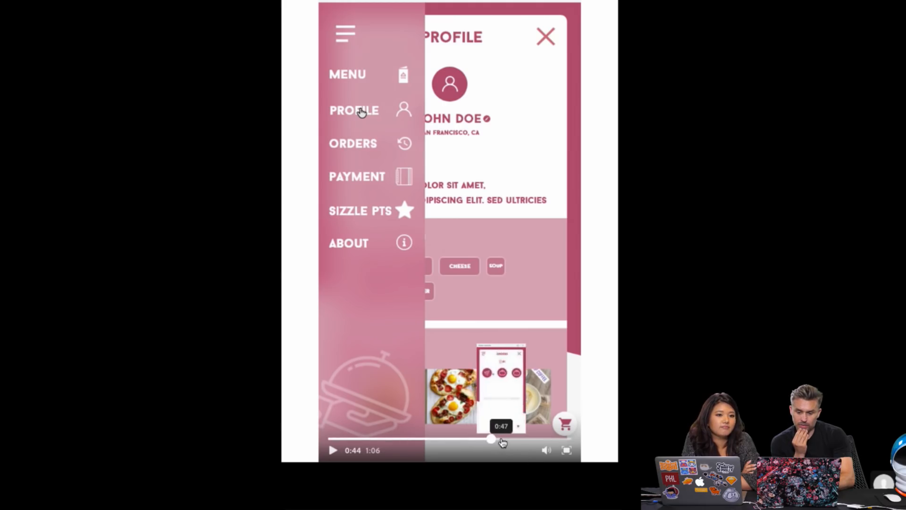
click(502, 439)
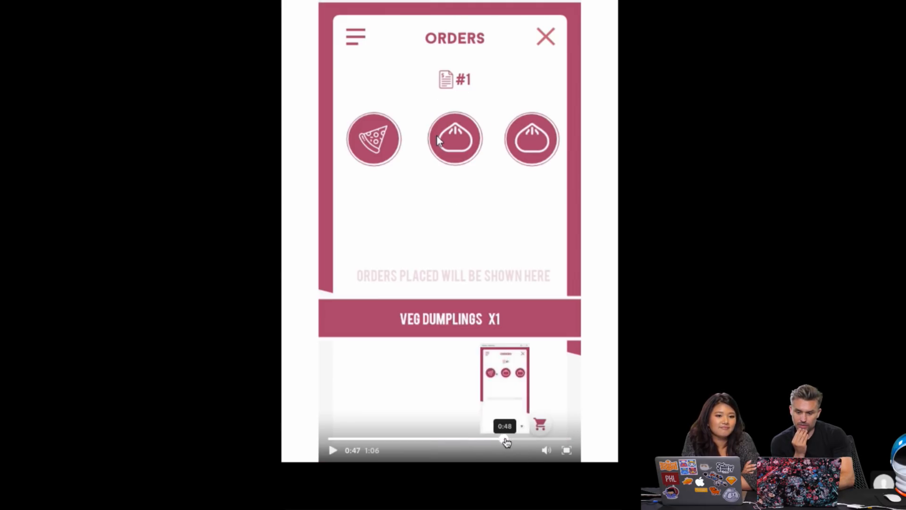
click(514, 440)
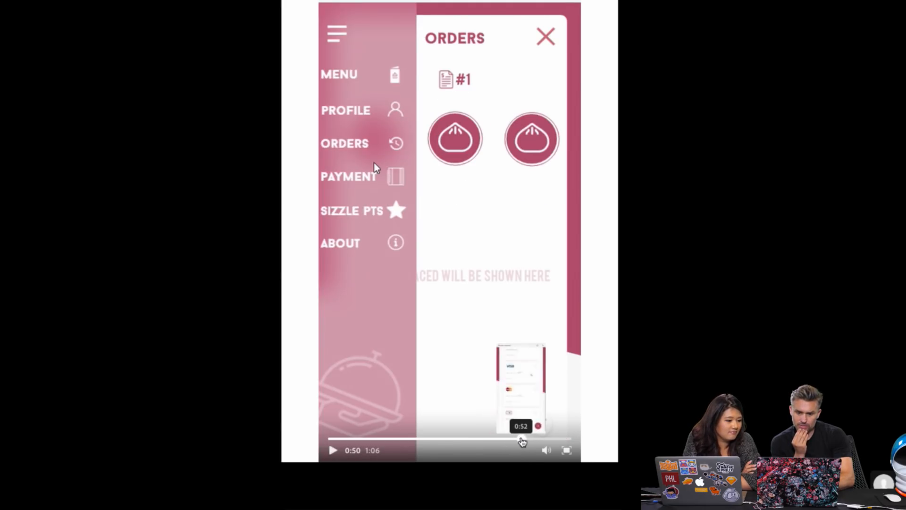
click(522, 440)
click(532, 440)
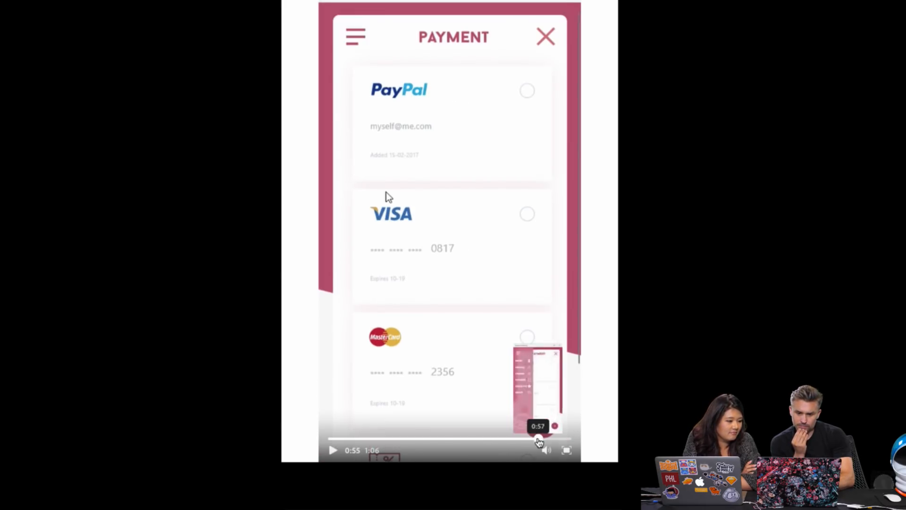
Step: Examine the rest of the video from the side navigation at 0:57 through Sizzle Points back to the Menu screen
click(538, 440)
click(549, 440)
click(556, 440)
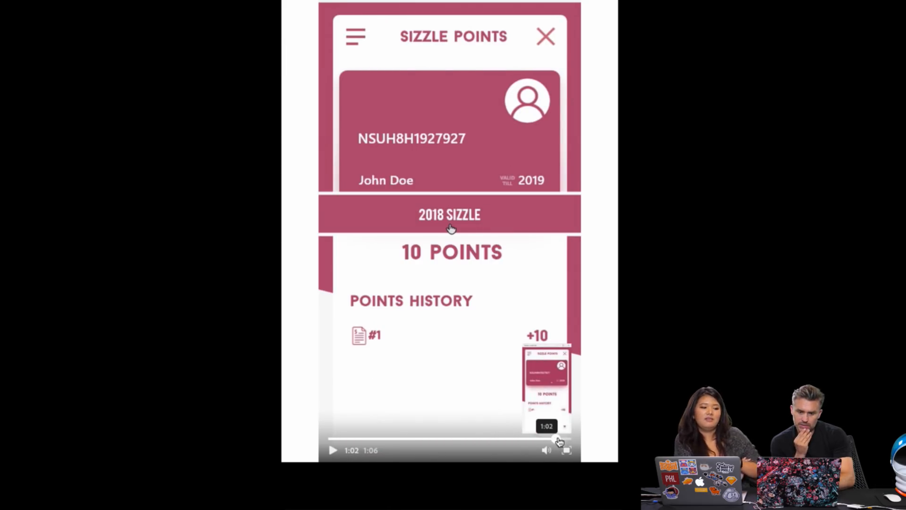
click(563, 440)
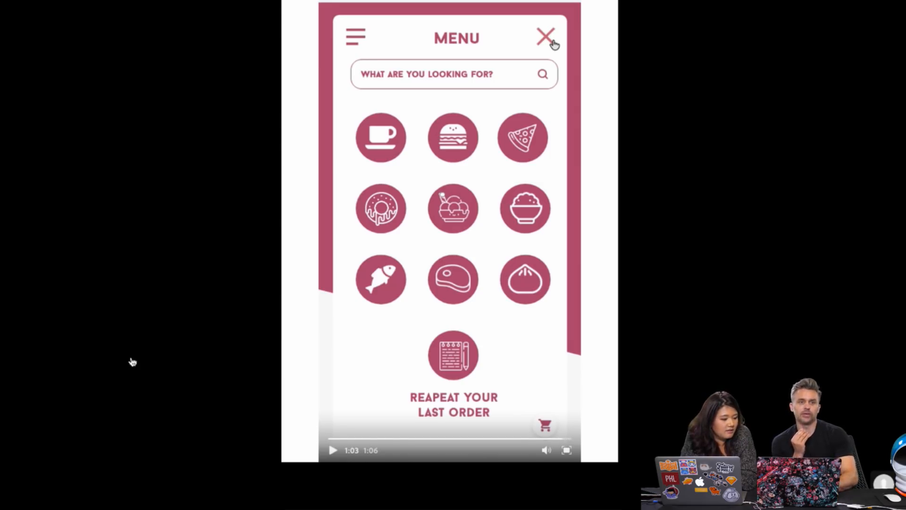
Step: Close the enlarged video and the Sizzle project, and return to the beginning of the designer's profile
scroll(800, 5, up, 1)
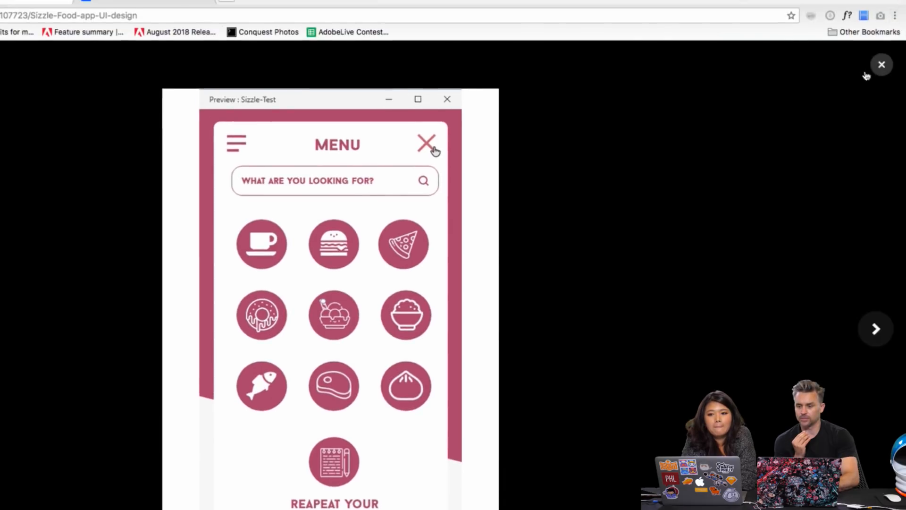
click(880, 66)
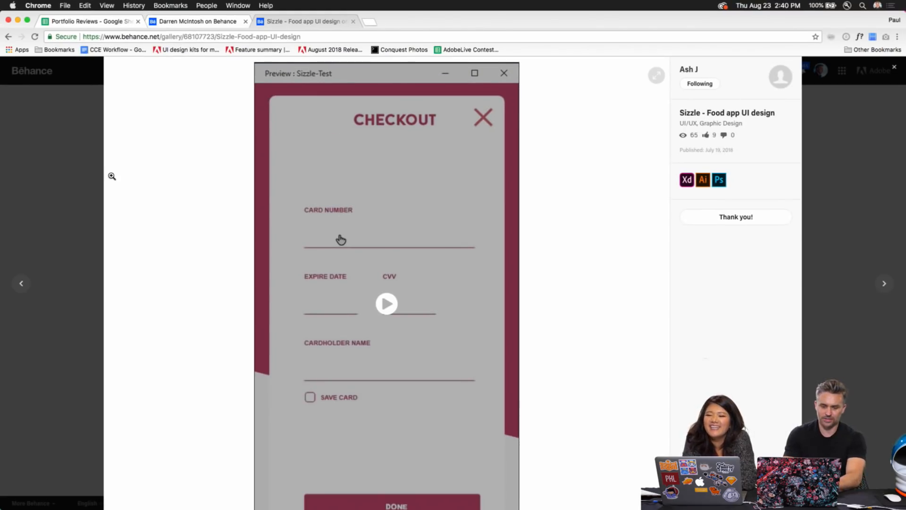
click(62, 162)
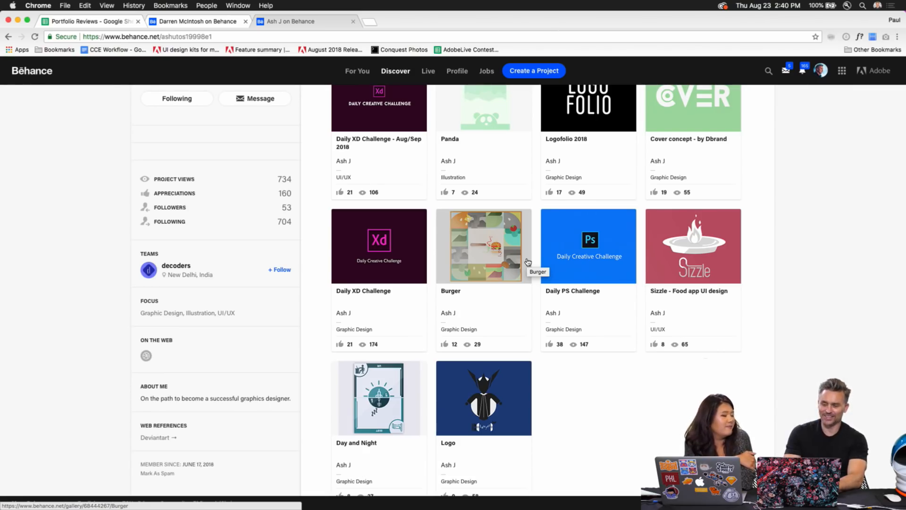
scroll(628, 384, up, 1)
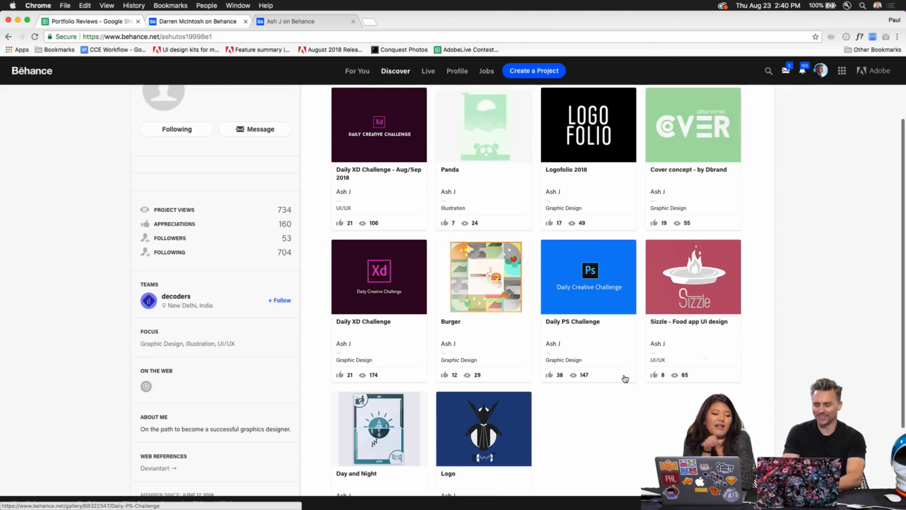
scroll(625, 379, up, 3)
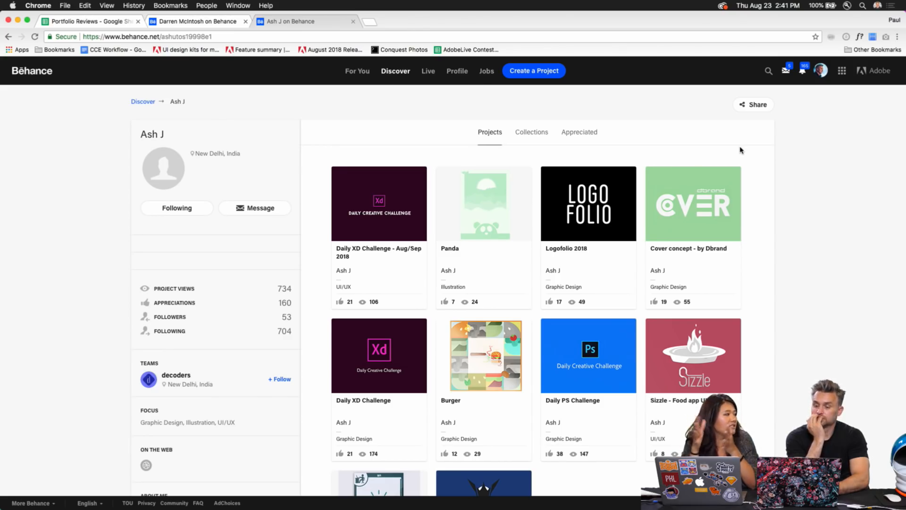
Step: Switch to the Adobe Creative Cloud app, dismiss its notifications and show the Market assets
click(723, 6)
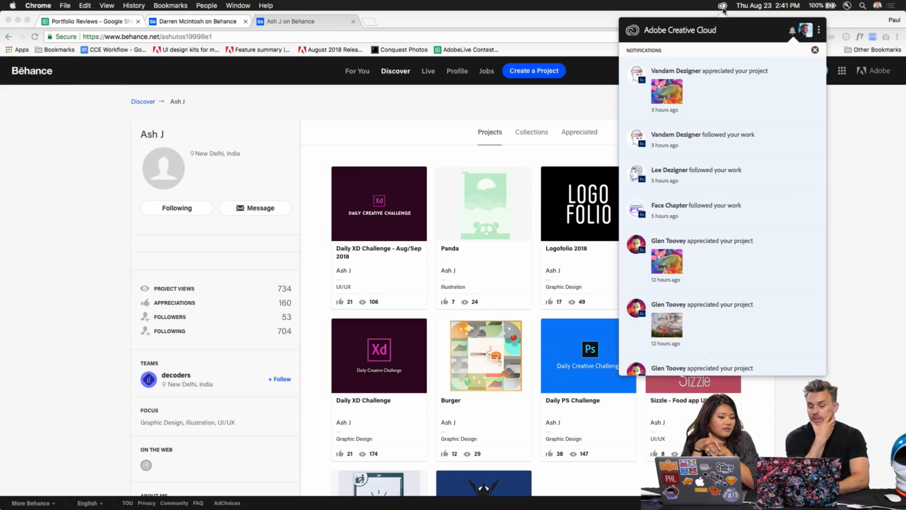
click(816, 50)
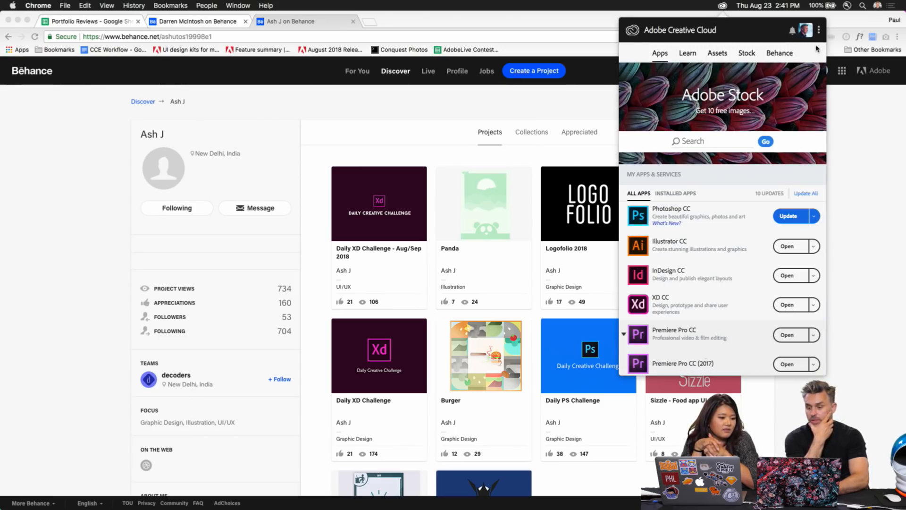
click(715, 55)
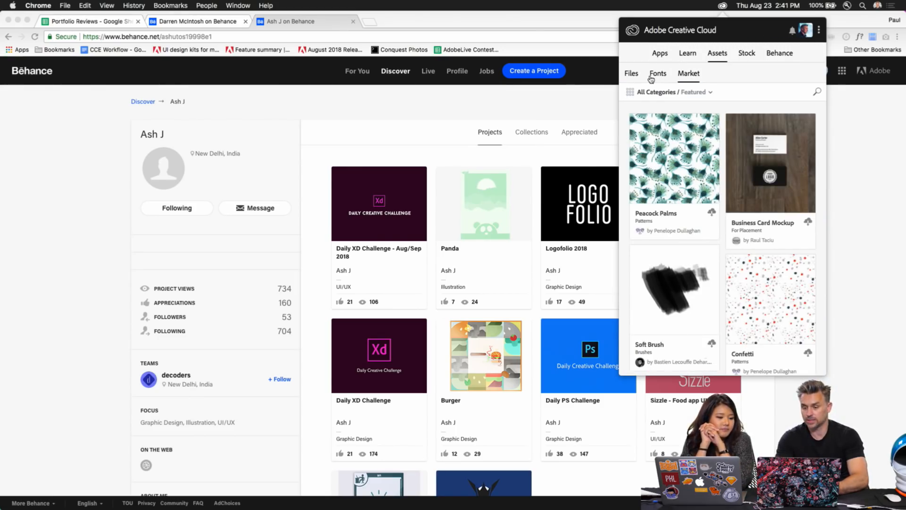
click(817, 92)
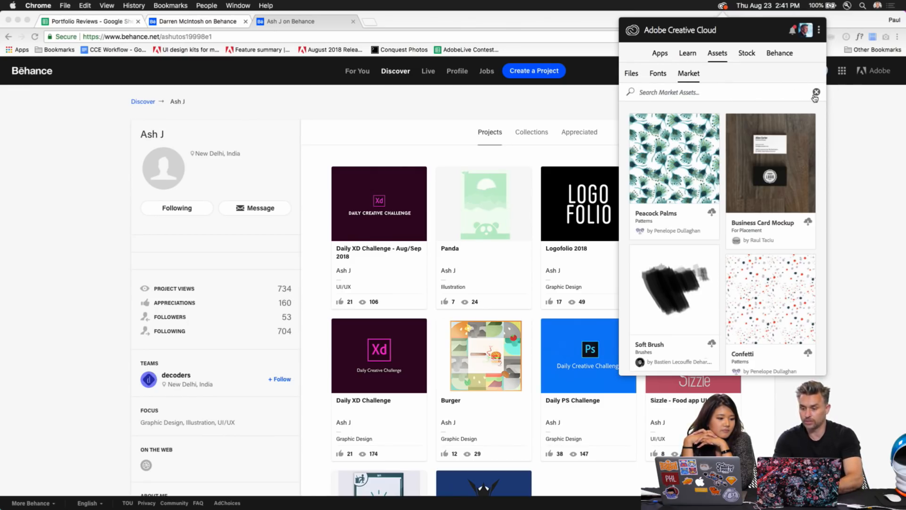
click(816, 93)
Step: Filter the Market assets to the For Placement category, browse its mockups and return to the designer's Behance profile
click(710, 92)
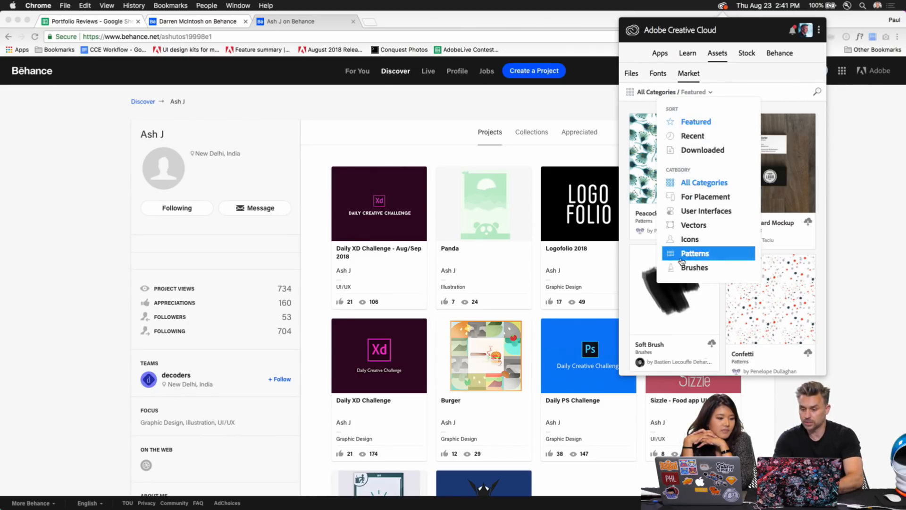
click(694, 197)
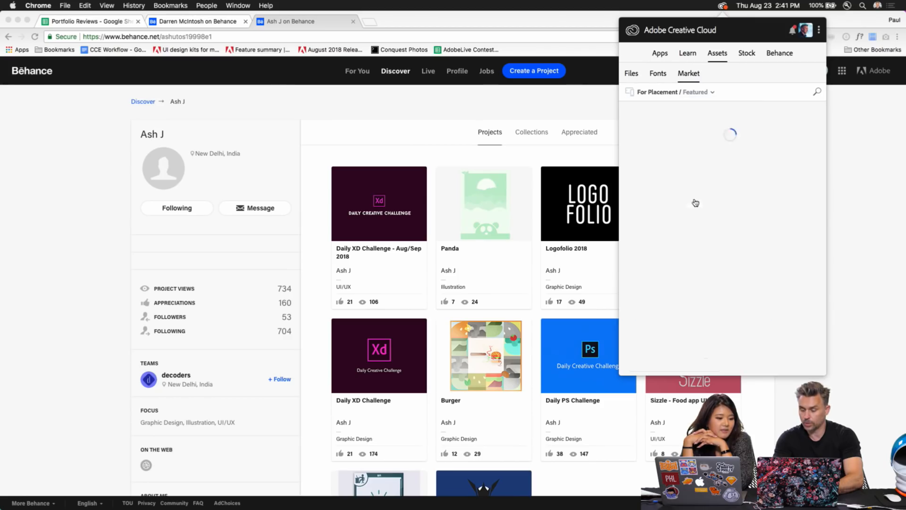
scroll(695, 203, down, 10)
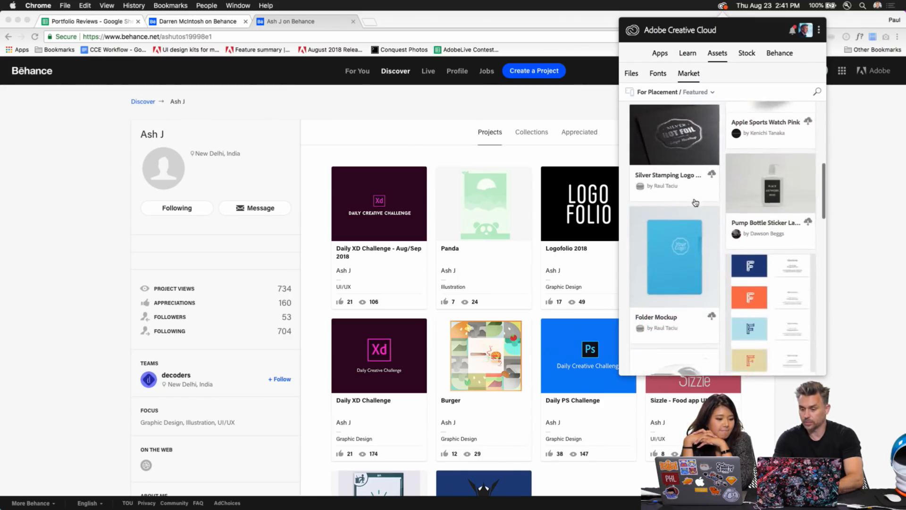
scroll(696, 203, down, 10)
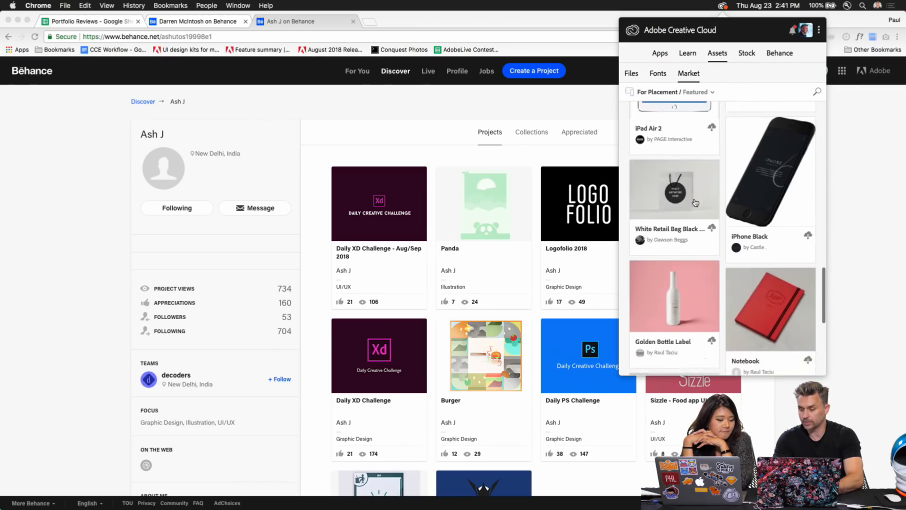
click(312, 177)
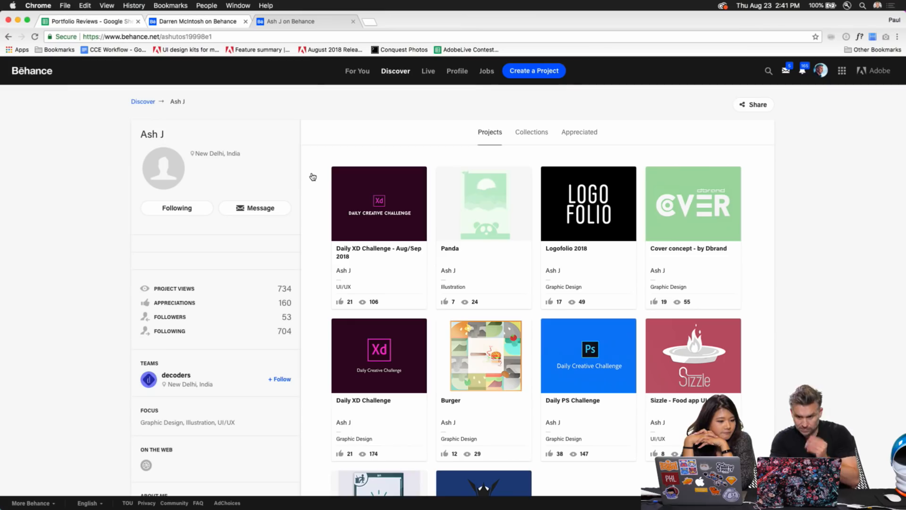
Step: Open the Daily XD Challenge - Aug/Sep 2018 project for a brief look and return to the profile
click(370, 203)
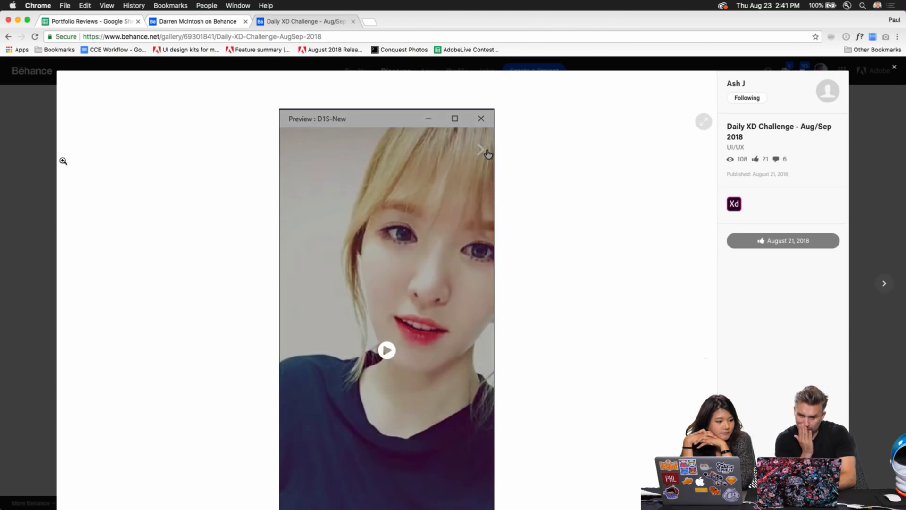
click(28, 135)
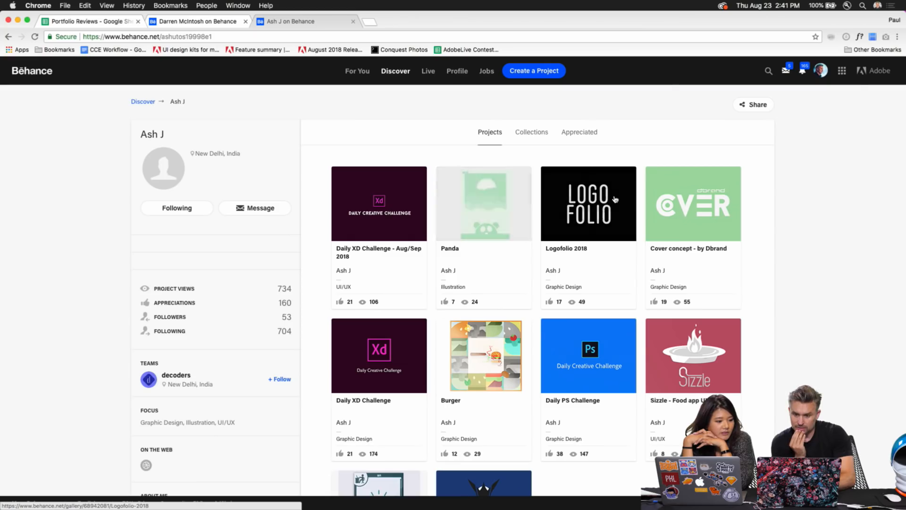
Step: Open the Daily XD Challenge project and examine the Day 1 Poll App screens, including an enlarged view
scroll(615, 199, down, 3)
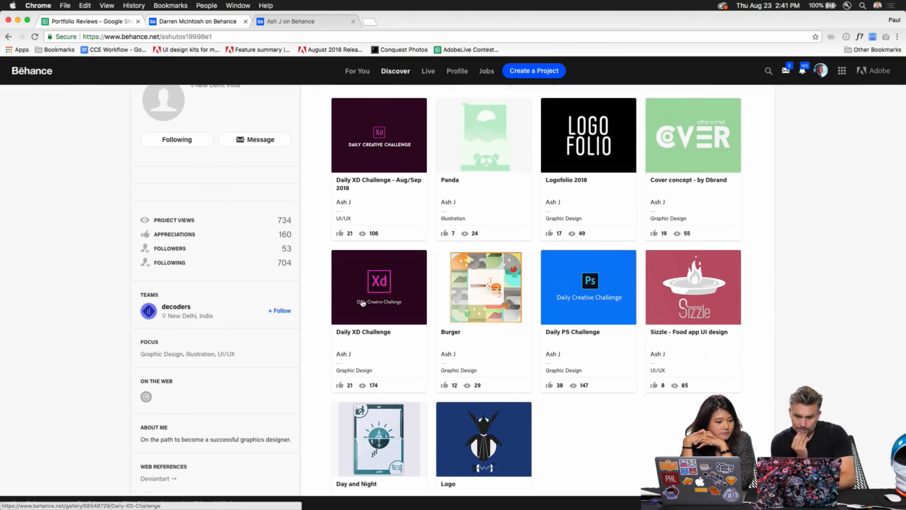
click(359, 300)
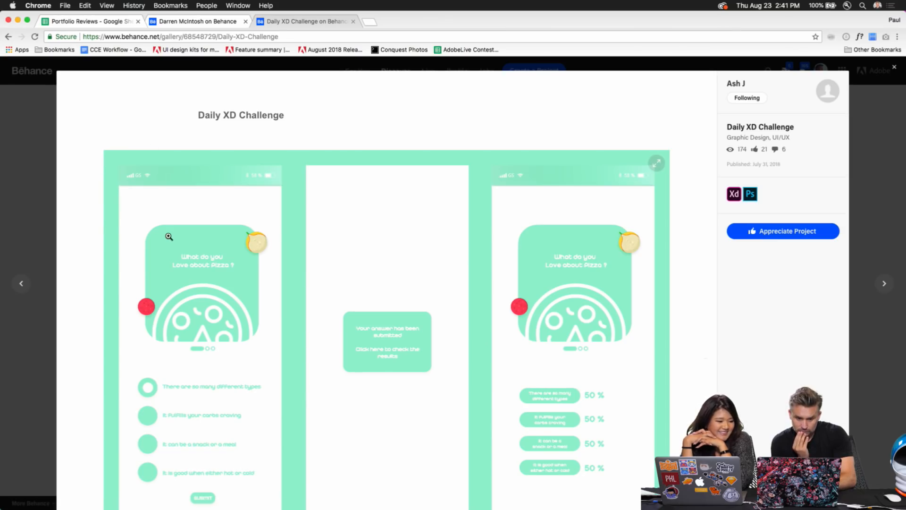
scroll(173, 247, down, 3)
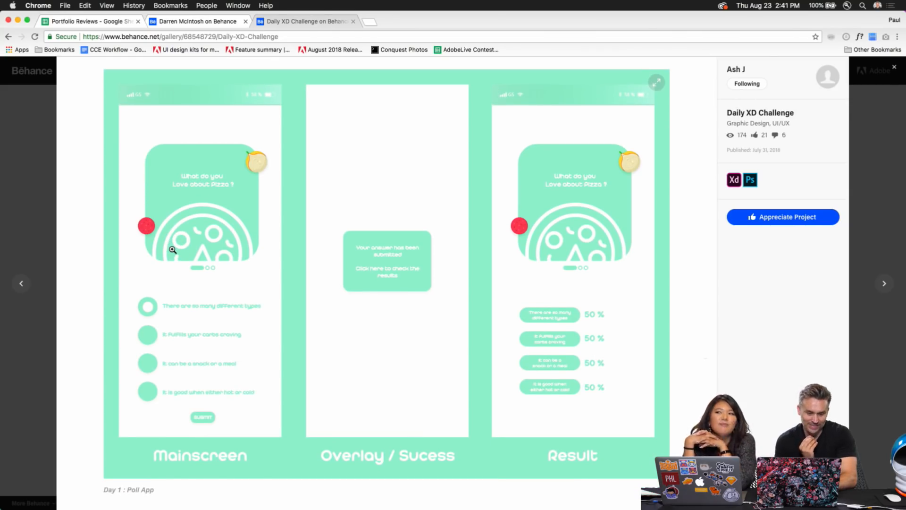
scroll(172, 249, up, 3)
scroll(173, 249, down, 4)
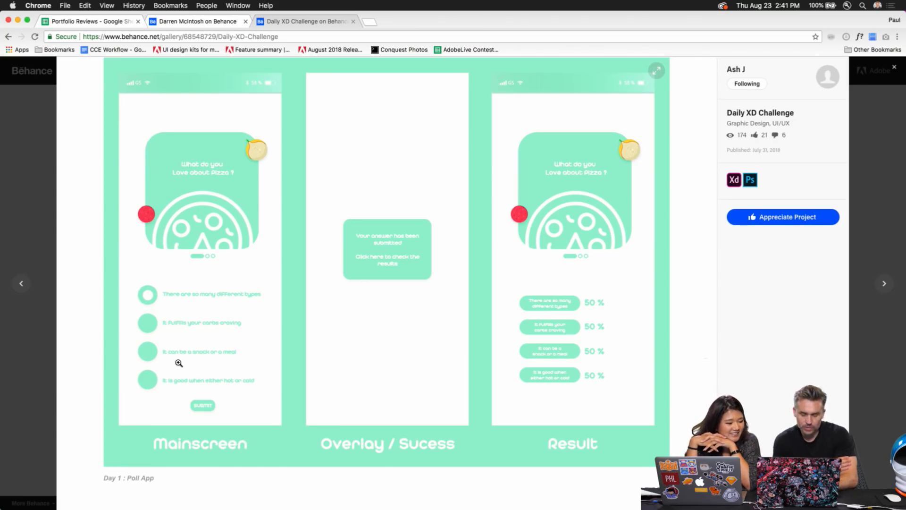
click(206, 290)
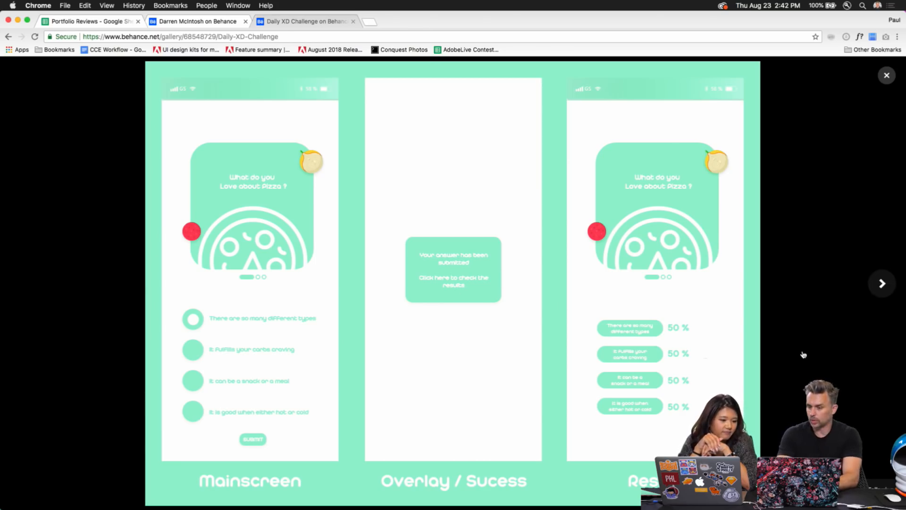
click(887, 75)
Step: Review the Day 2 Crowdfunding design, comparing its Homepage, Donation and After Donation screens
scroll(442, 226, down, 10)
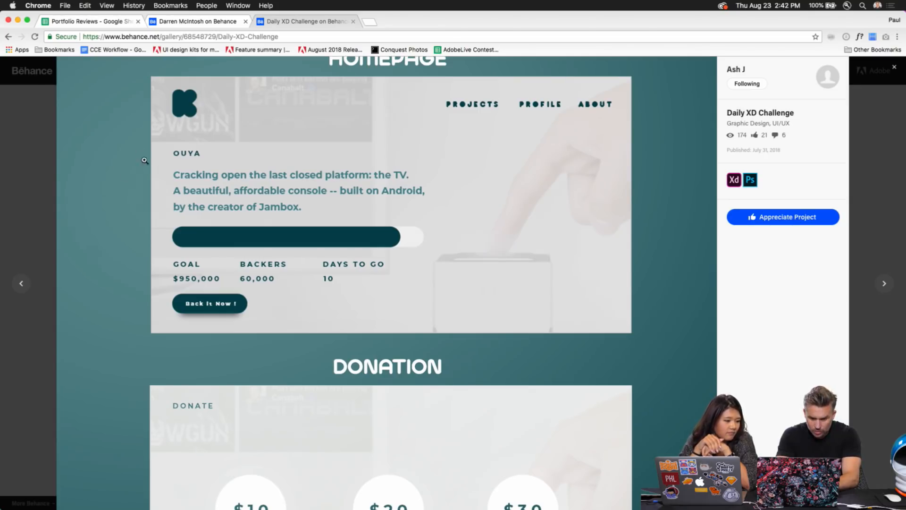
scroll(142, 160, up, 2)
scroll(141, 152, down, 3)
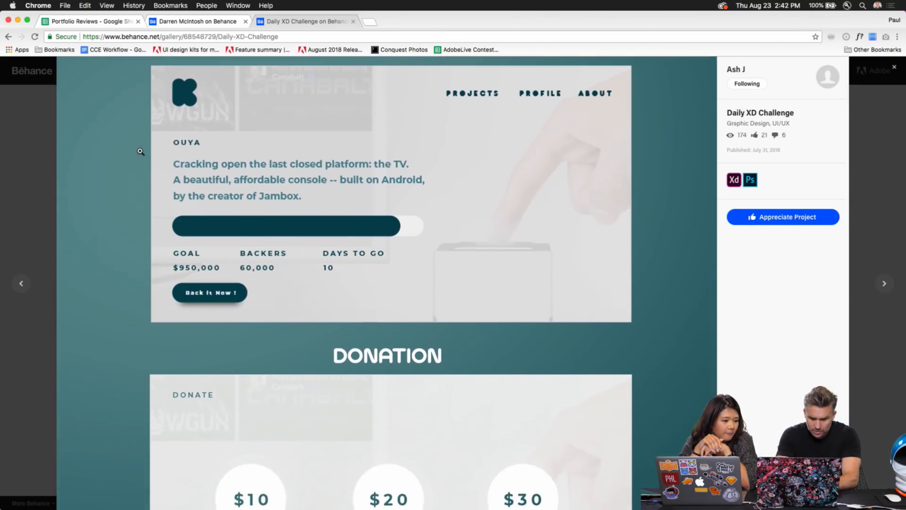
scroll(141, 151, down, 3)
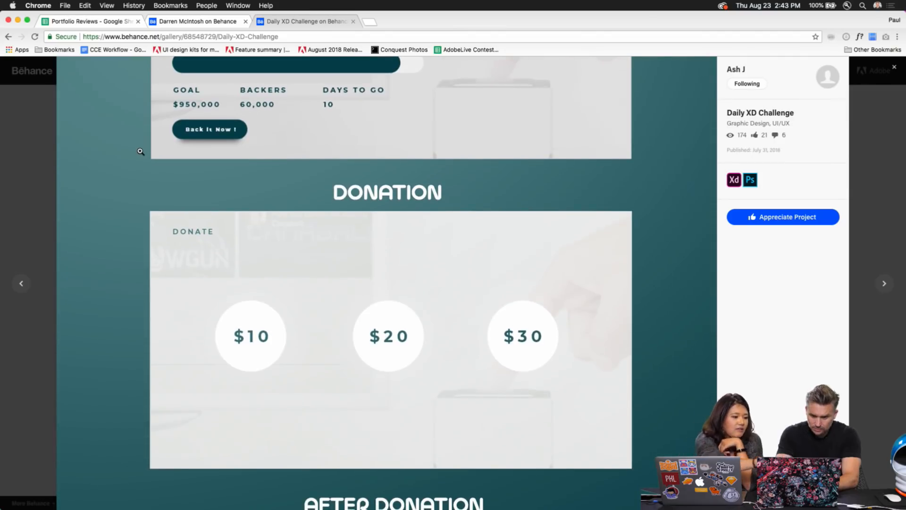
scroll(141, 151, up, 3)
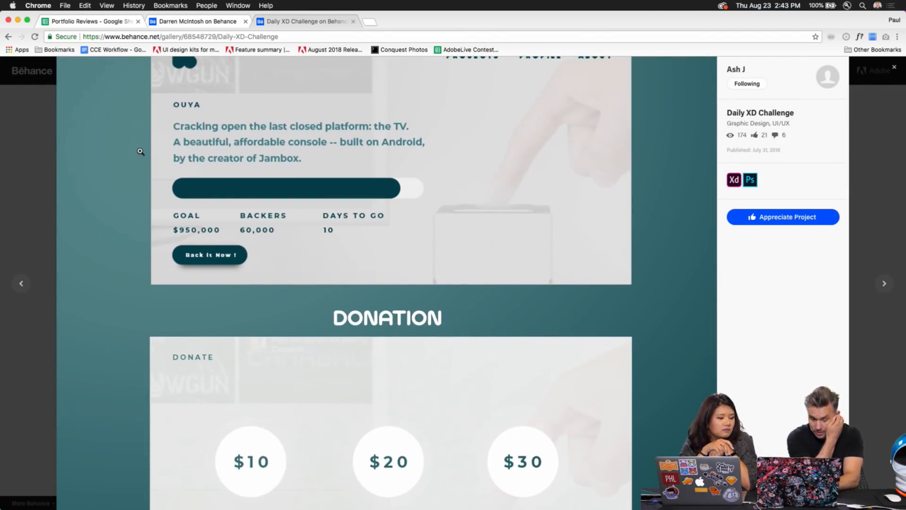
scroll(163, 286, down, 5)
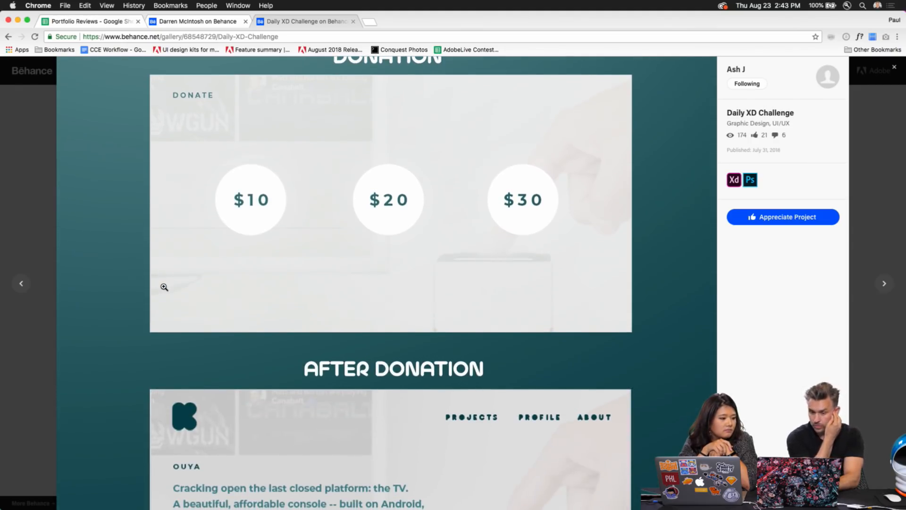
scroll(165, 287, down, 2)
scroll(167, 295, down, 4)
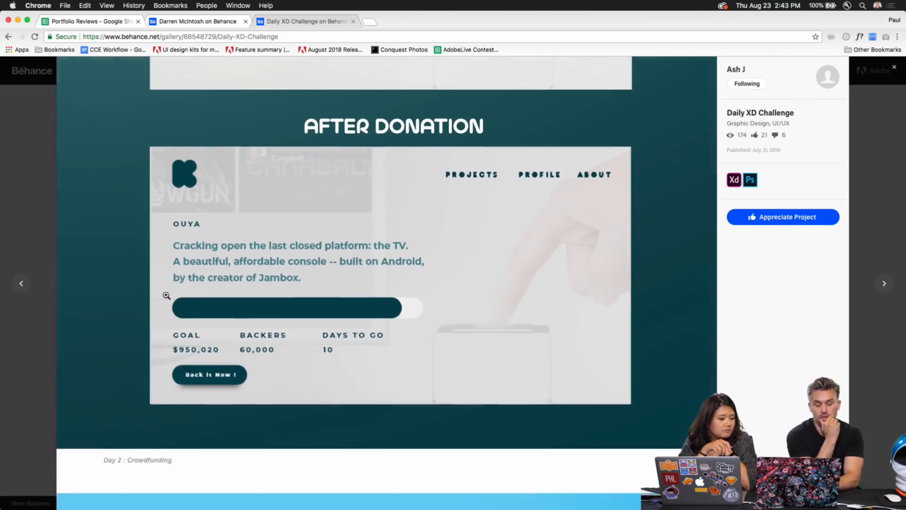
Step: Look over the Skype redesign, from the messages and profile dashboard to the Overlay and Calling screens
scroll(166, 295, down, 3)
scroll(167, 296, down, 6)
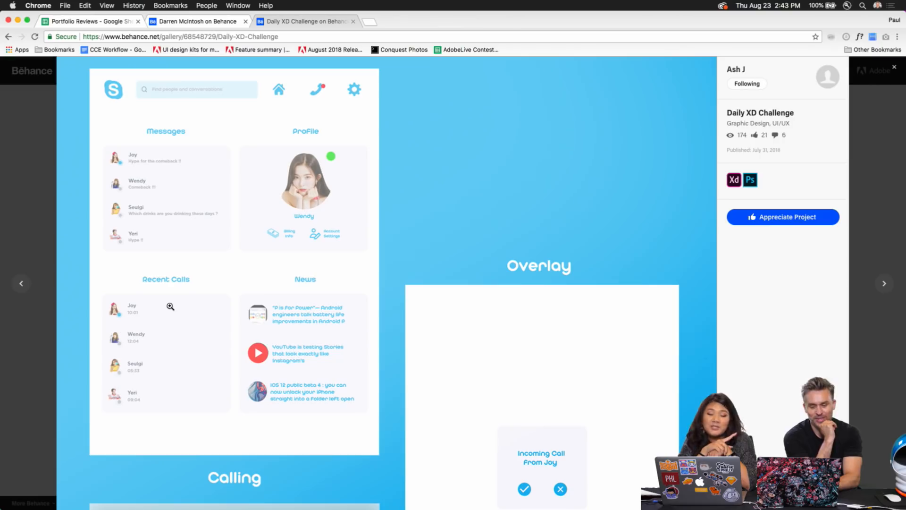
scroll(170, 307, down, 7)
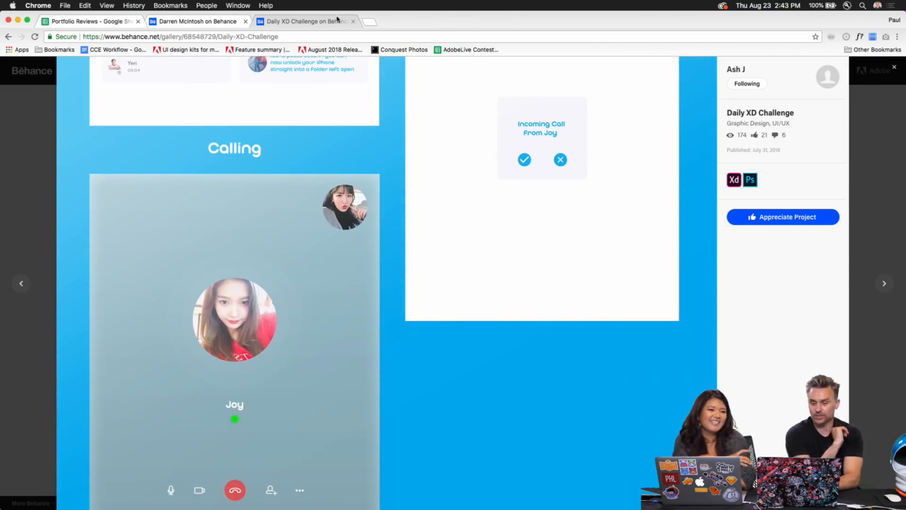
Step: Open the Adobe Typekit website in a new browser tab
click(366, 25)
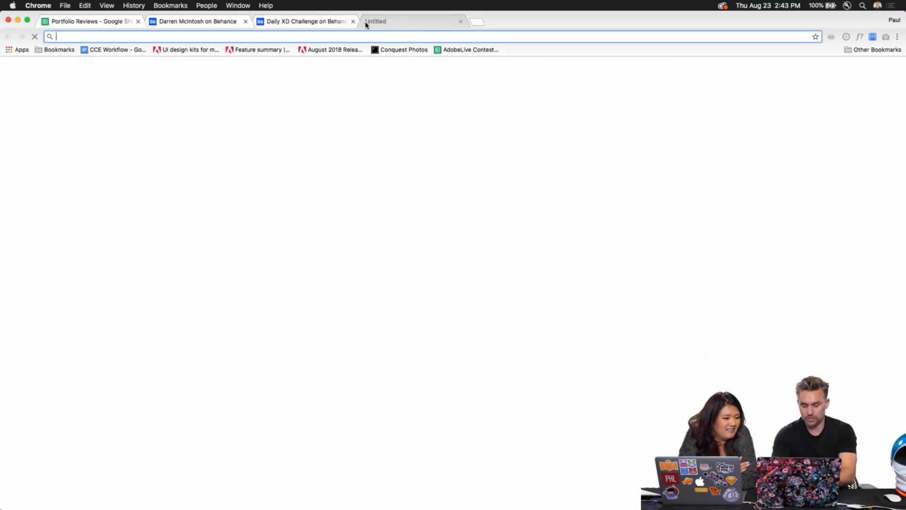
text(type)
key(Return)
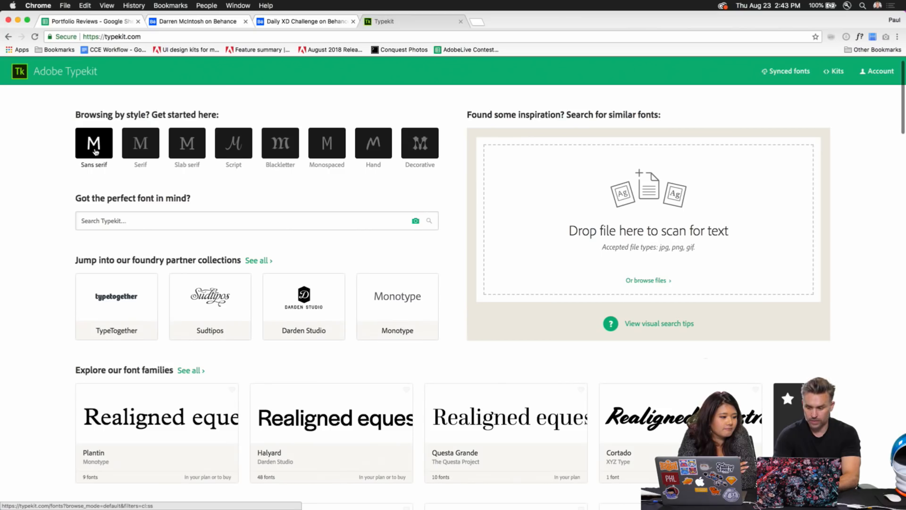
Step: Filter the Typekit fonts to sans serif, first with the Paragraphs recommendation and finally with the Headings recommendation
click(95, 154)
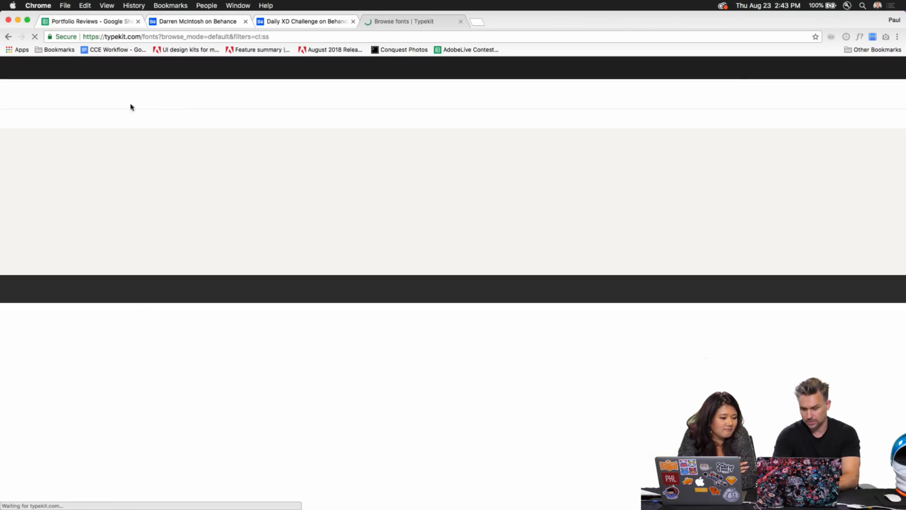
scroll(641, 271, down, 2)
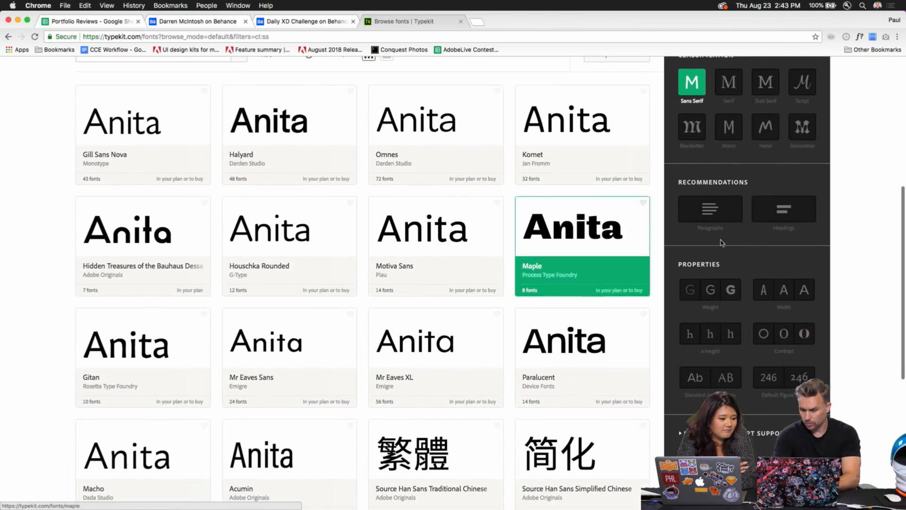
click(697, 218)
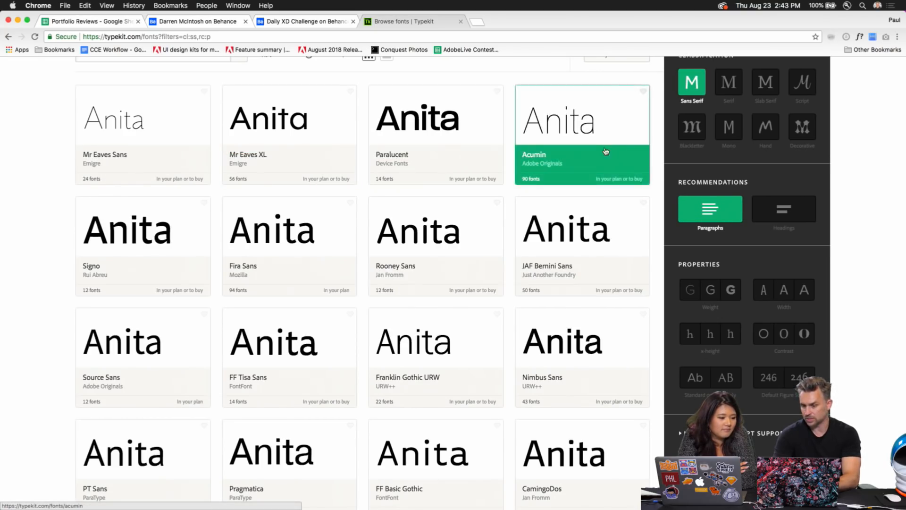
click(784, 209)
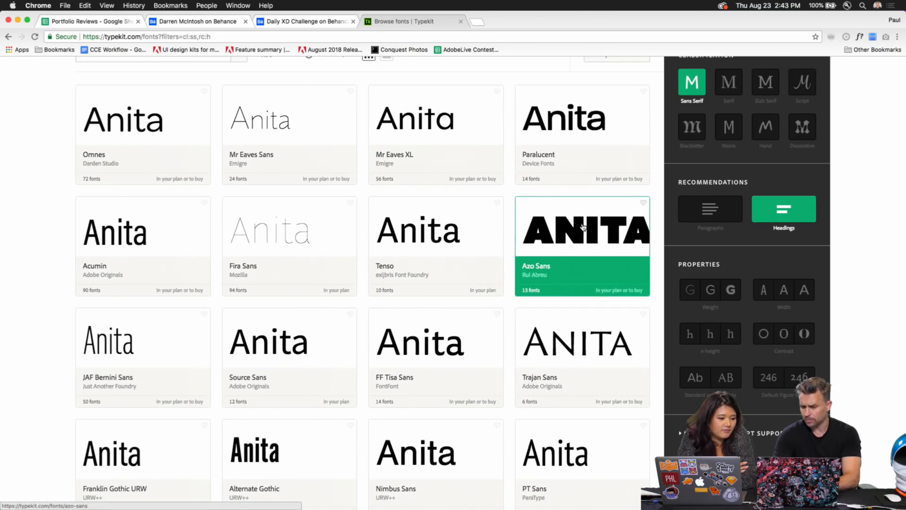
Step: Return to the Daily XD Challenge, view the remaining calling and transport designs, and close it to show the designer's profile
click(279, 23)
scroll(237, 203, down, 6)
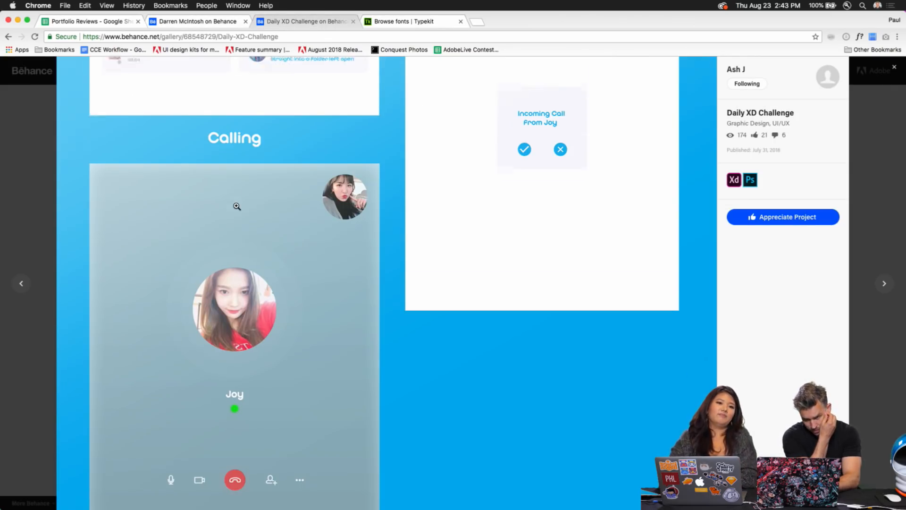
scroll(237, 206, down, 6)
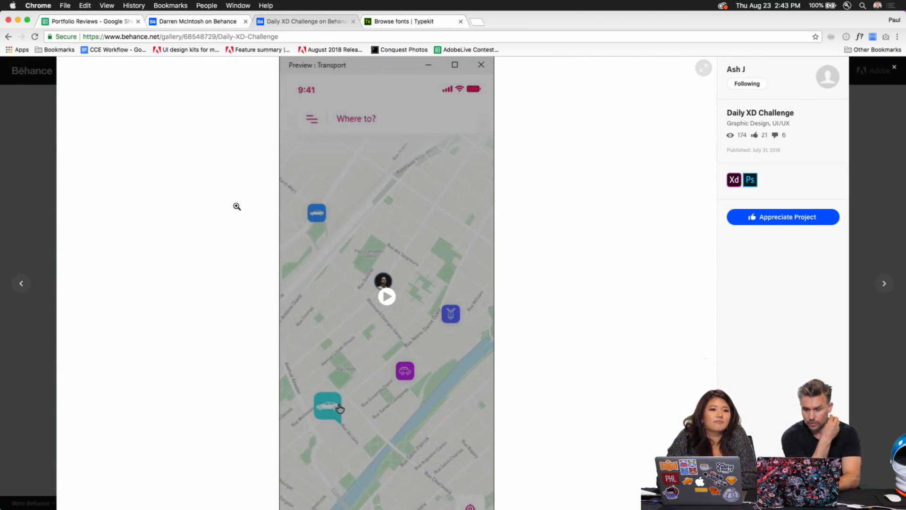
click(888, 128)
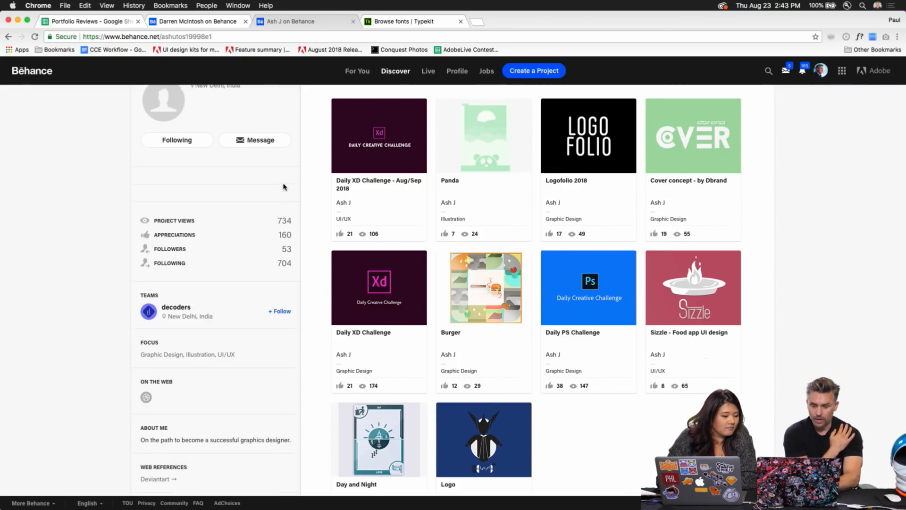
scroll(283, 184, up, 2)
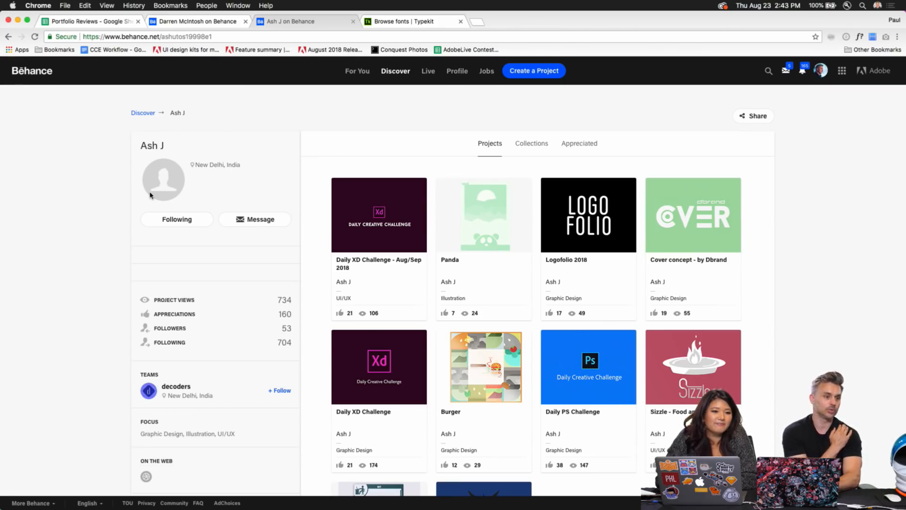
Step: Switch to the freelance graphic designer's open Behance profile, follow the designer and look through the projects
click(176, 22)
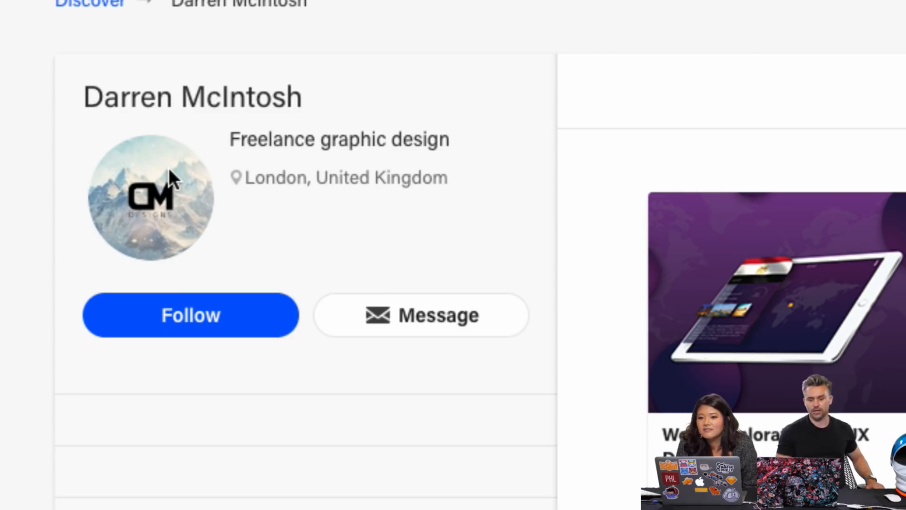
click(163, 330)
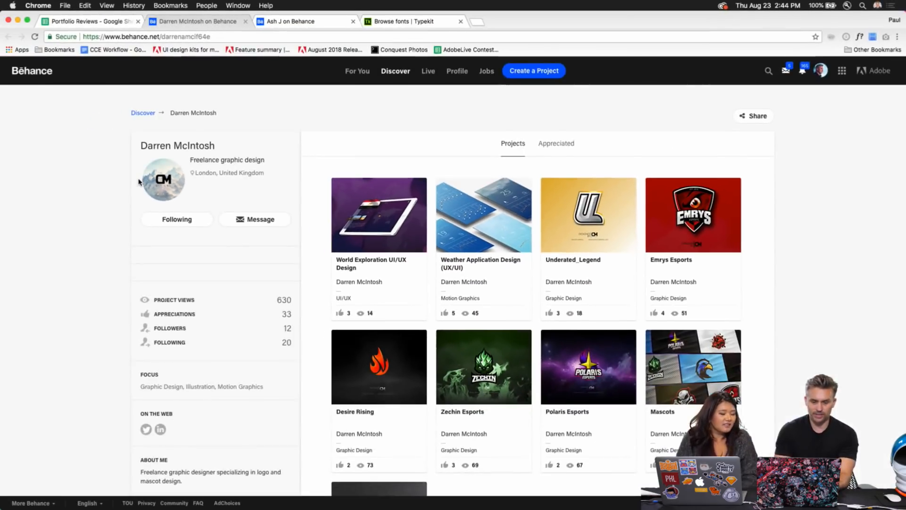
scroll(139, 182, down, 2)
scroll(145, 196, down, 5)
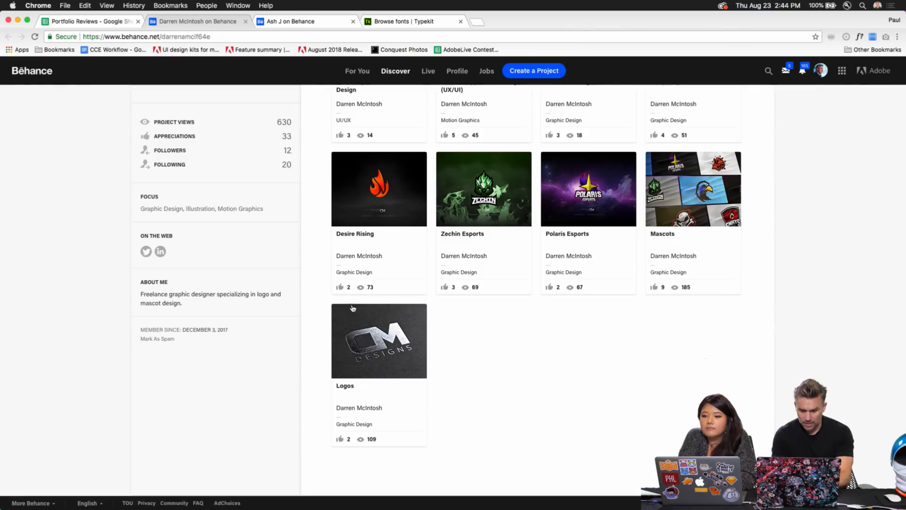
Step: Open the Logos project for a brief look at its first logo and return to the profile
click(370, 339)
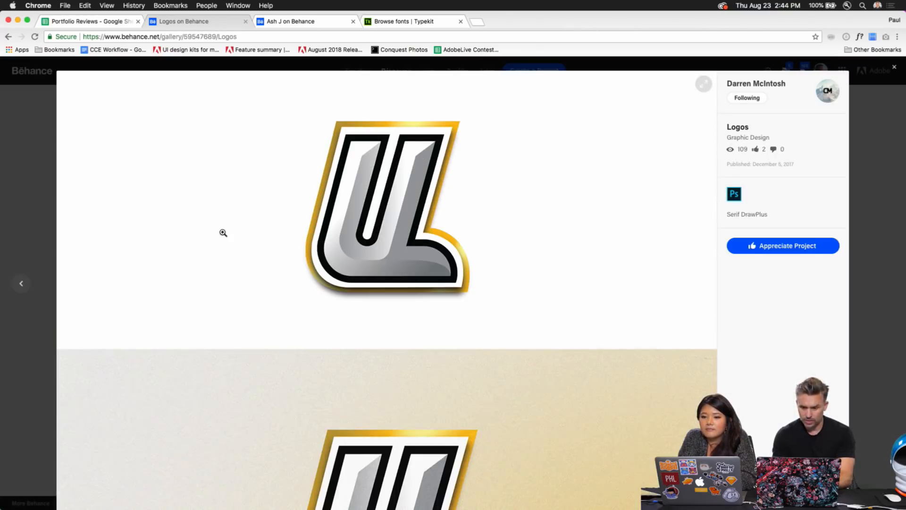
scroll(125, 258, down, 1)
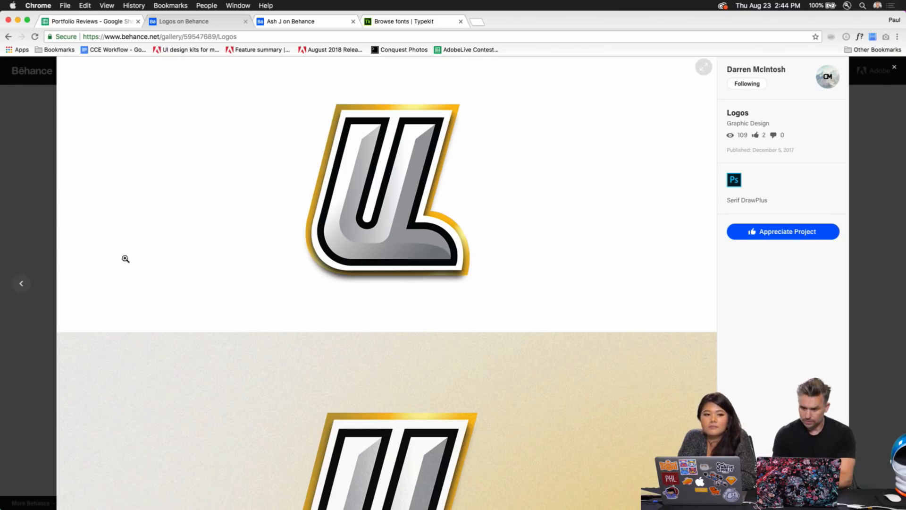
scroll(126, 259, down, 10)
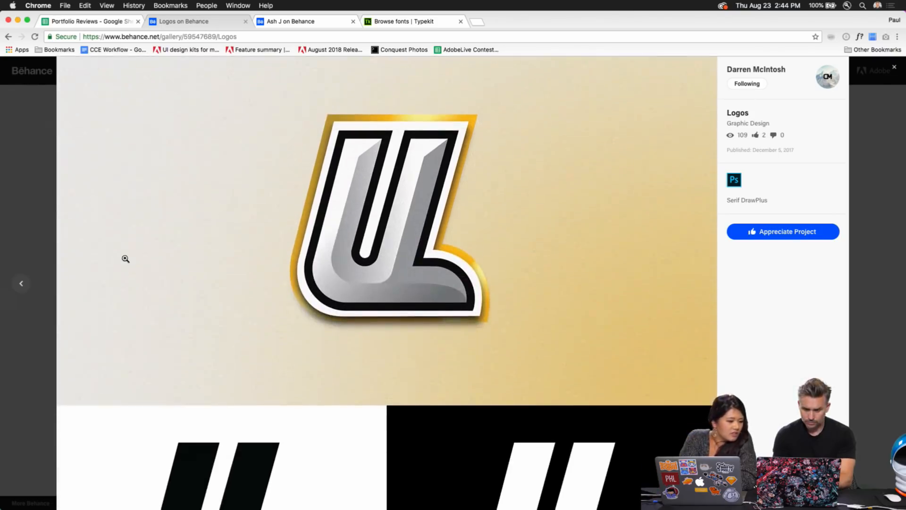
click(32, 243)
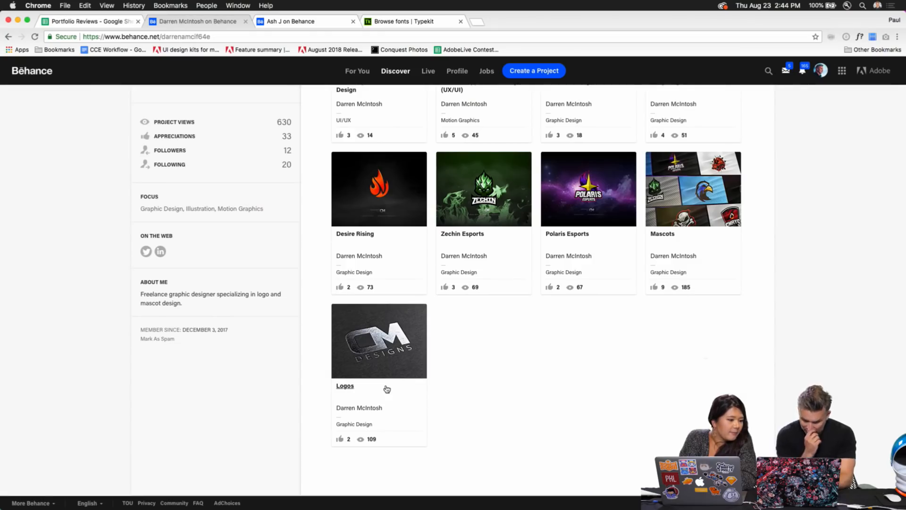
Step: Open the Logos project and examine the metallic UL logo with its one-color versions and card mockup
click(374, 350)
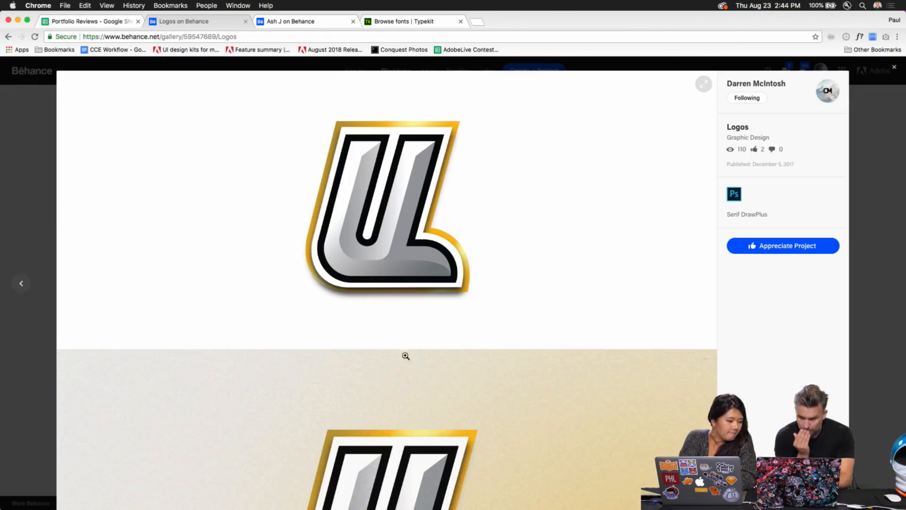
scroll(479, 380, down, 8)
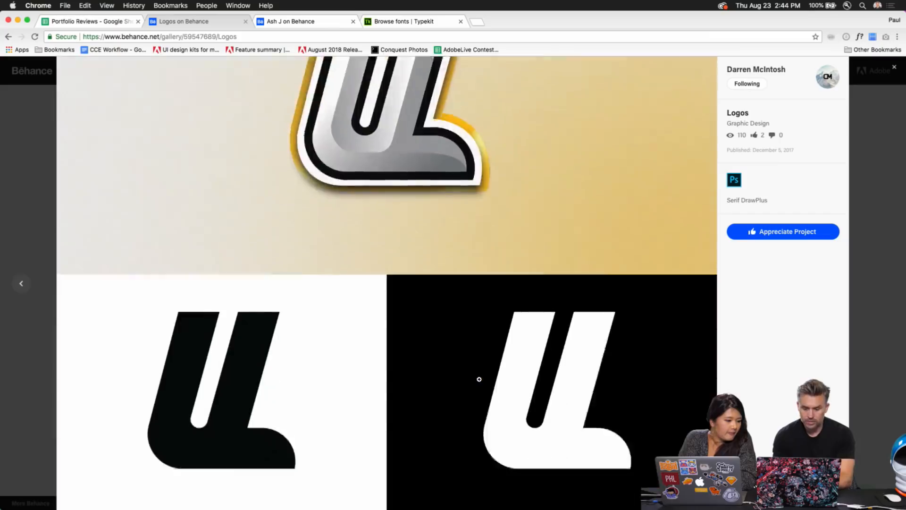
scroll(479, 379, down, 10)
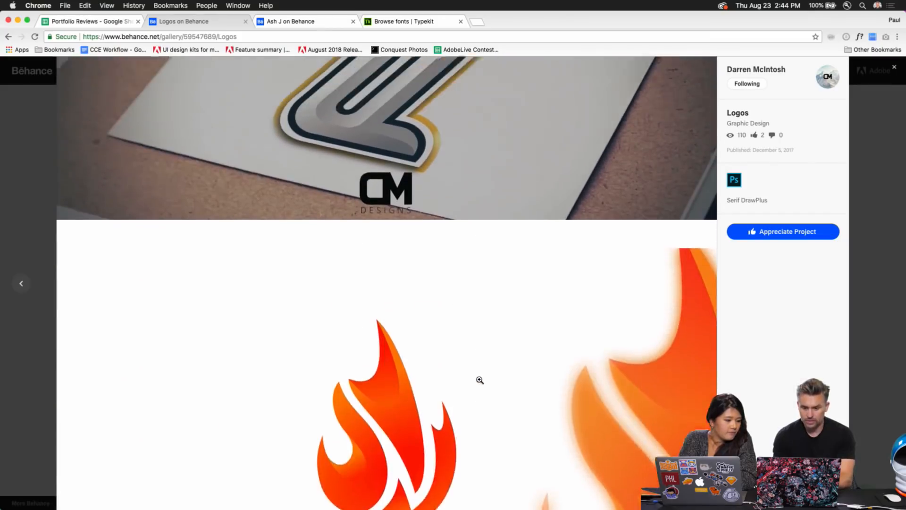
scroll(479, 379, up, 20)
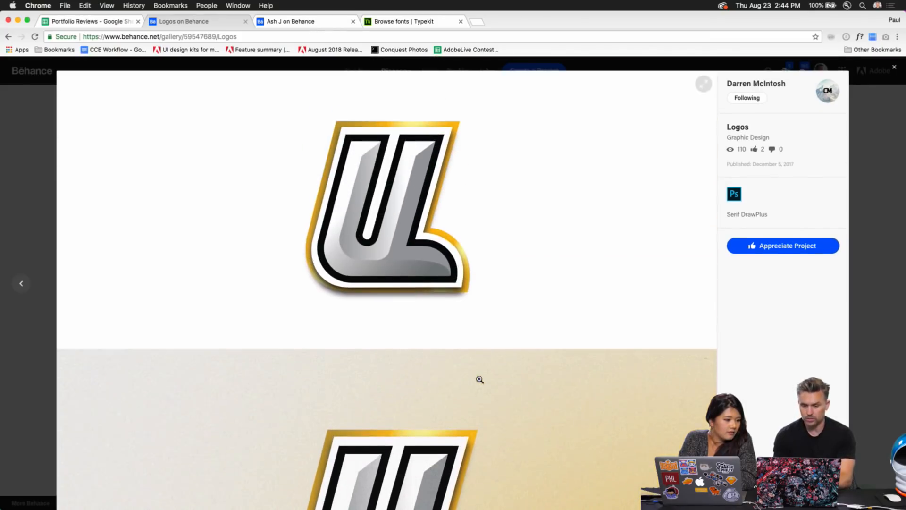
scroll(480, 380, down, 8)
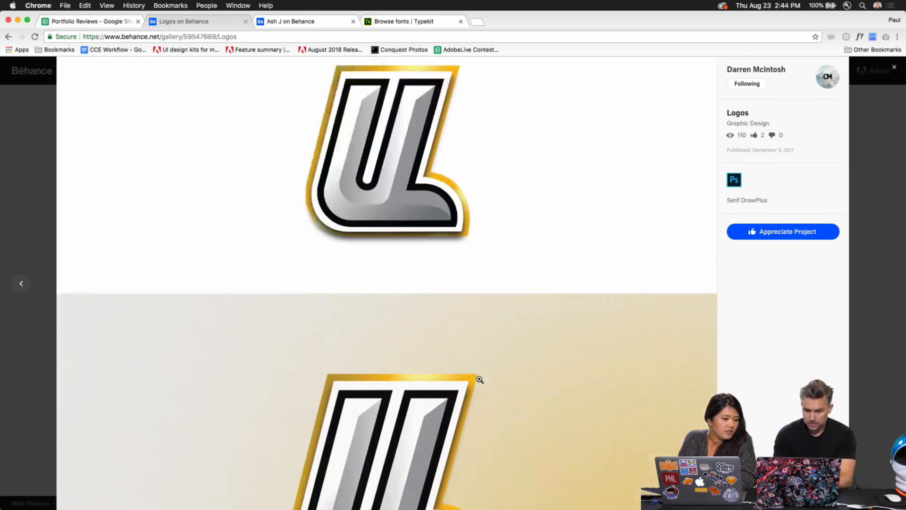
scroll(254, 320, down, 10)
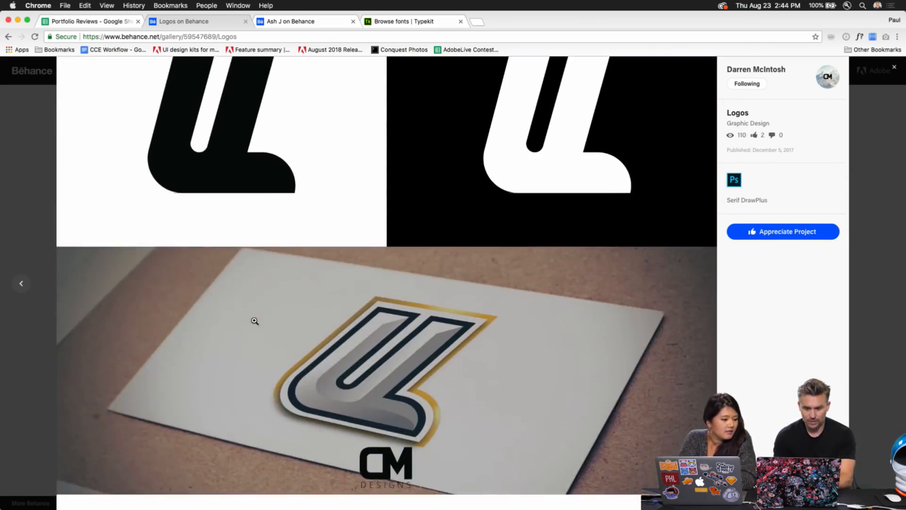
Step: Examine the orange flame logo and its jersey fabric, business card and sign mockups
scroll(254, 320, down, 10)
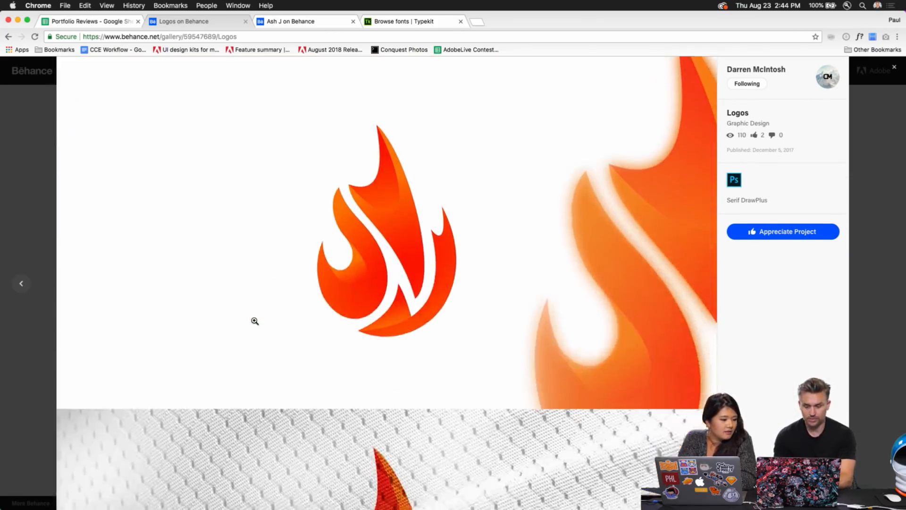
scroll(140, 347, down, 4)
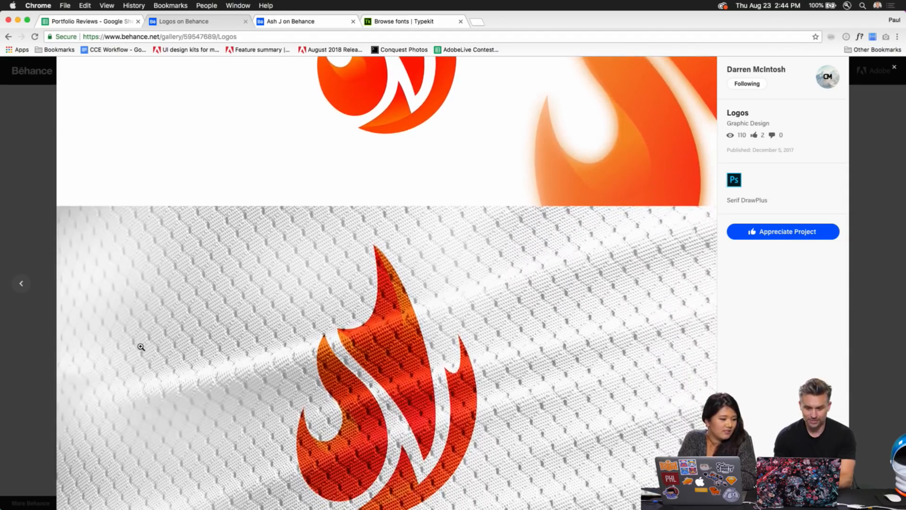
scroll(141, 347, down, 1)
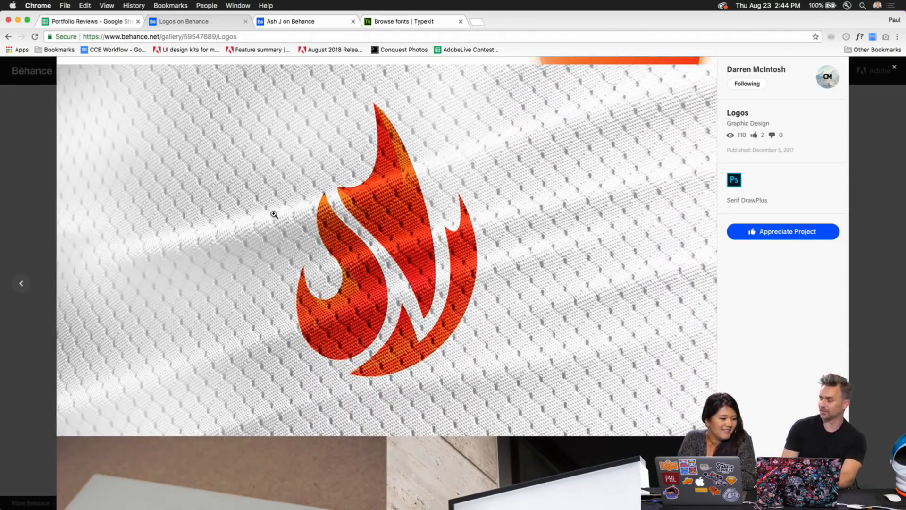
scroll(175, 282, down, 9)
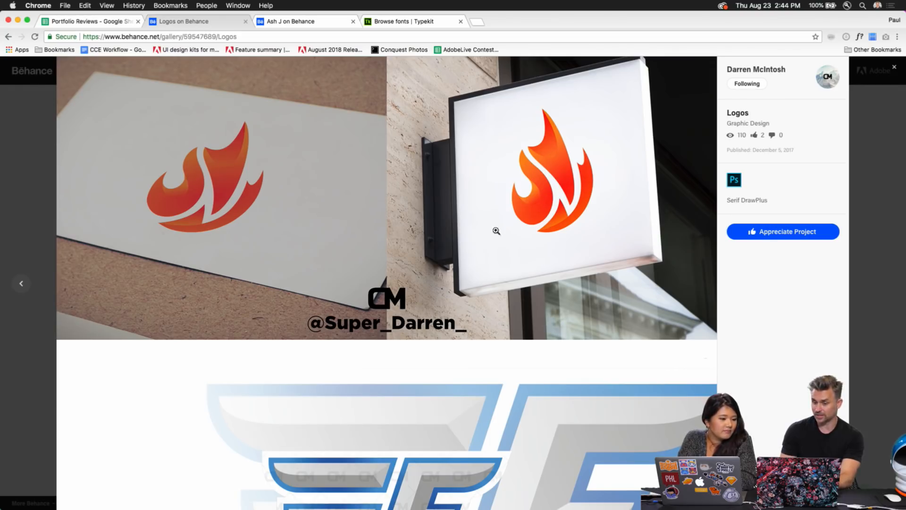
scroll(470, 220, down, 1)
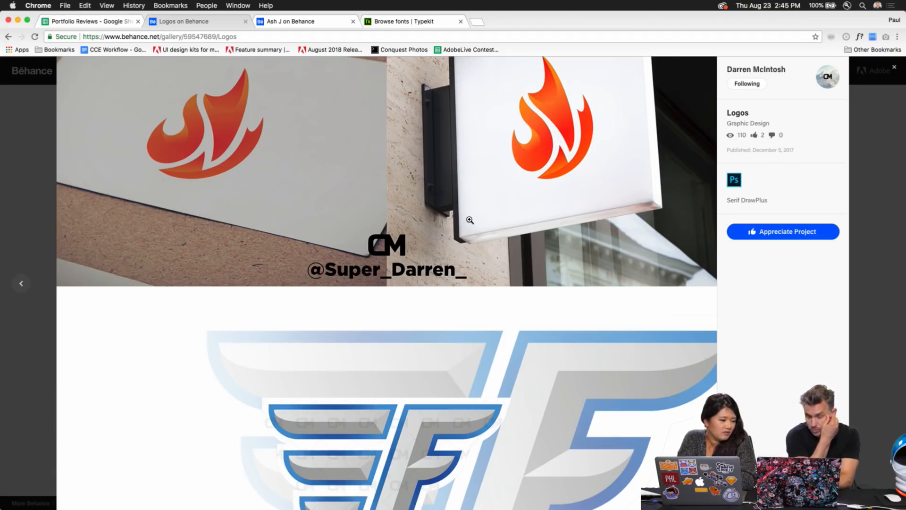
Step: View the winged F logo and its mockups, and close the Logos project to show the designer's profile
scroll(471, 220, down, 7)
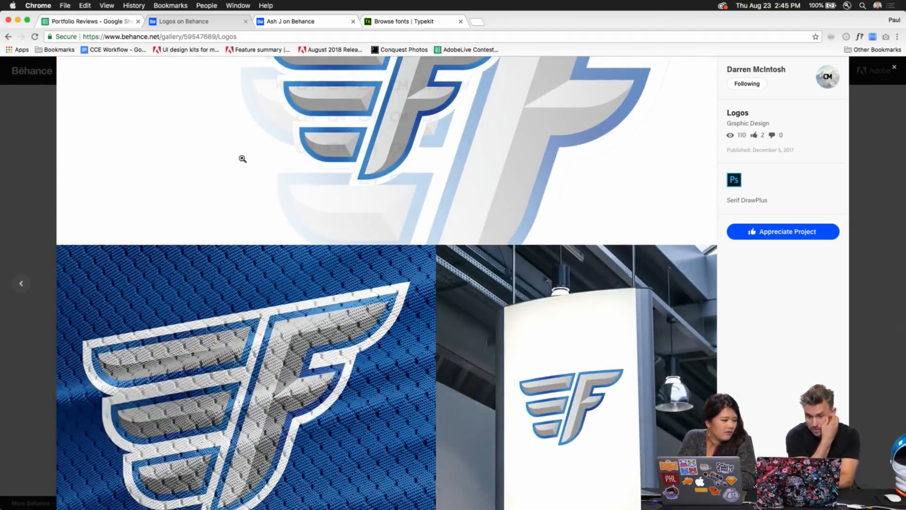
scroll(243, 159, down, 2)
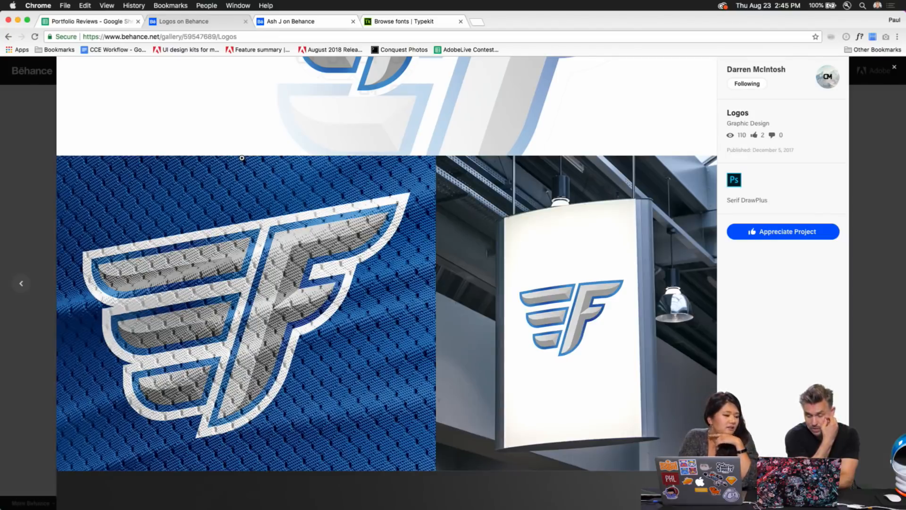
scroll(242, 158, down, 10)
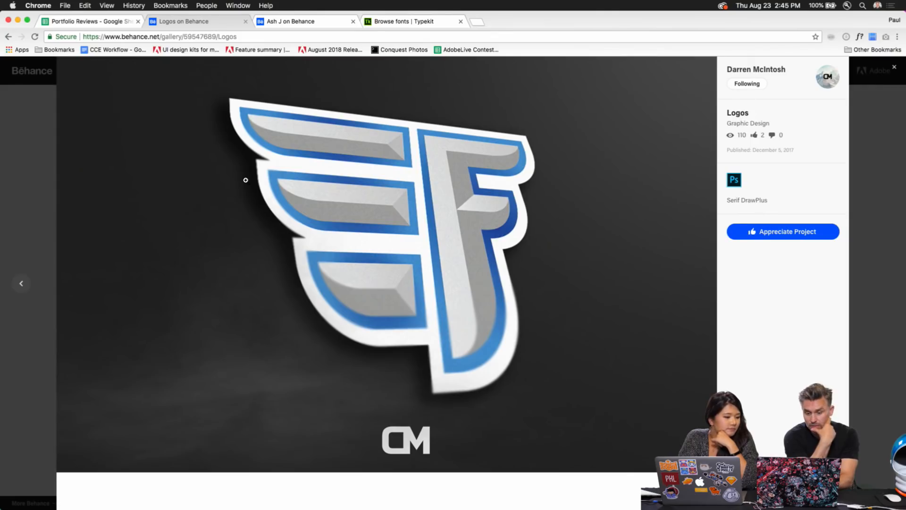
scroll(412, 219, up, 20)
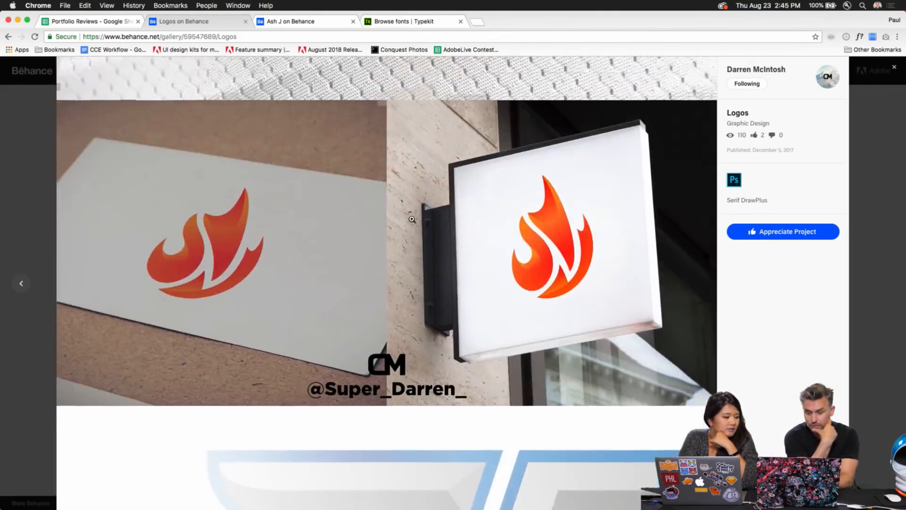
scroll(412, 219, up, 5)
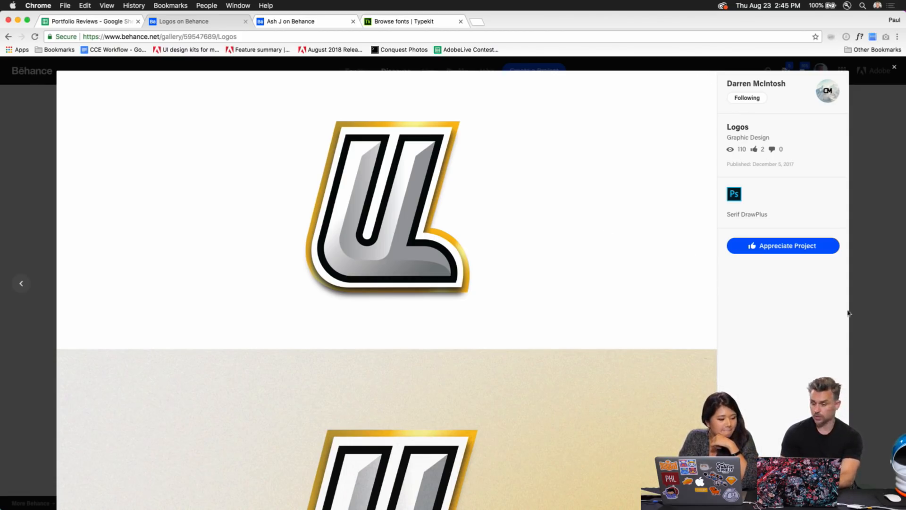
click(881, 314)
scroll(432, 369, up, 4)
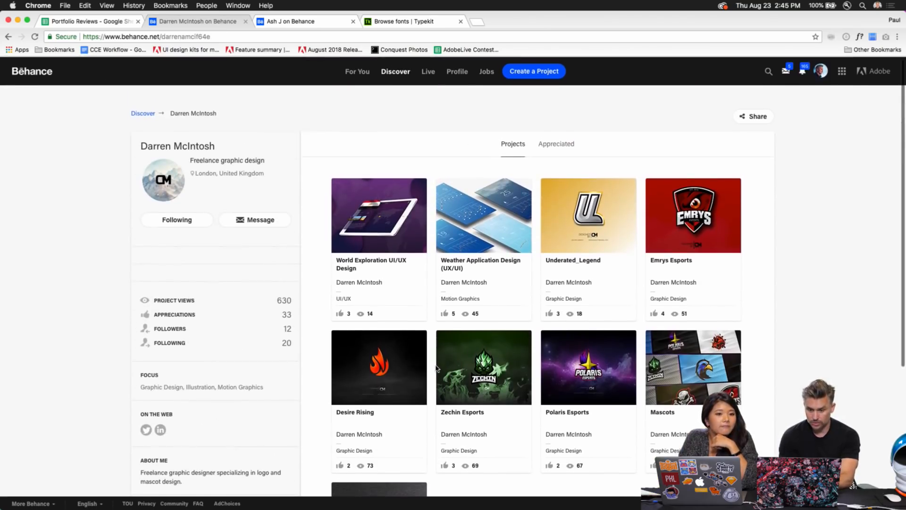
Step: Open the Weather Application Design (UX/UI) project and play its phone animation video
click(462, 235)
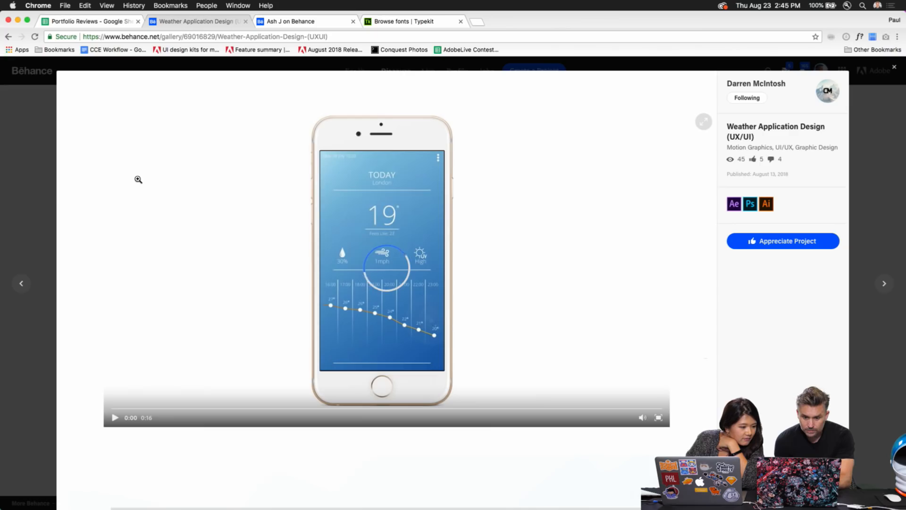
scroll(168, 362, down, 1)
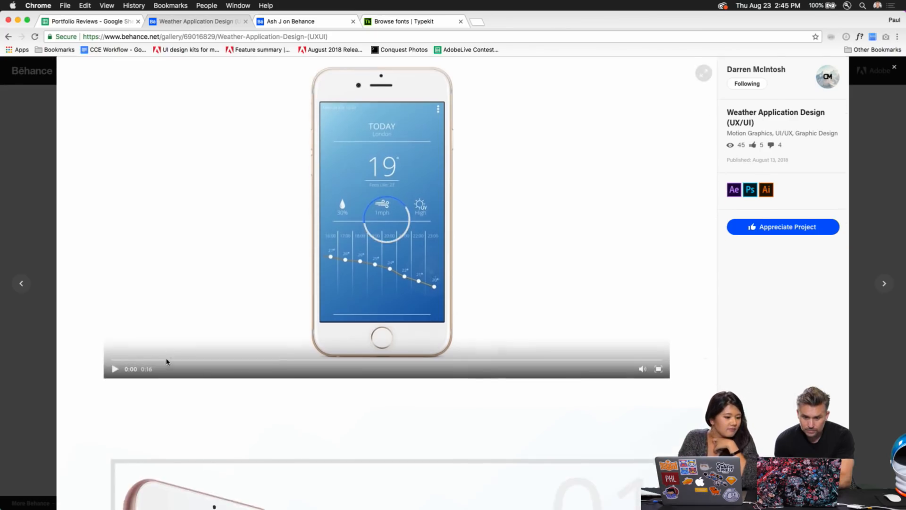
scroll(169, 363, up, 1)
click(168, 363)
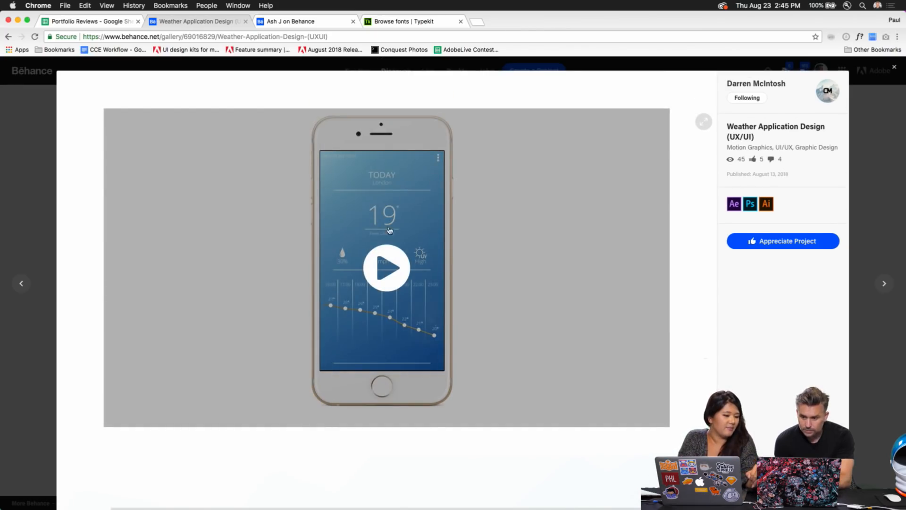
click(386, 250)
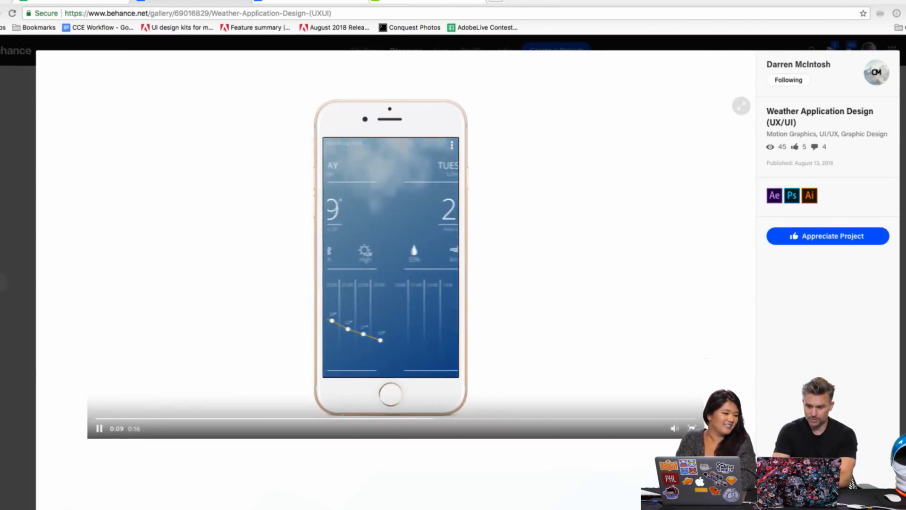
Step: View the weather animation full screen, revisit its opening seconds, and return to the designer's profile
click(696, 428)
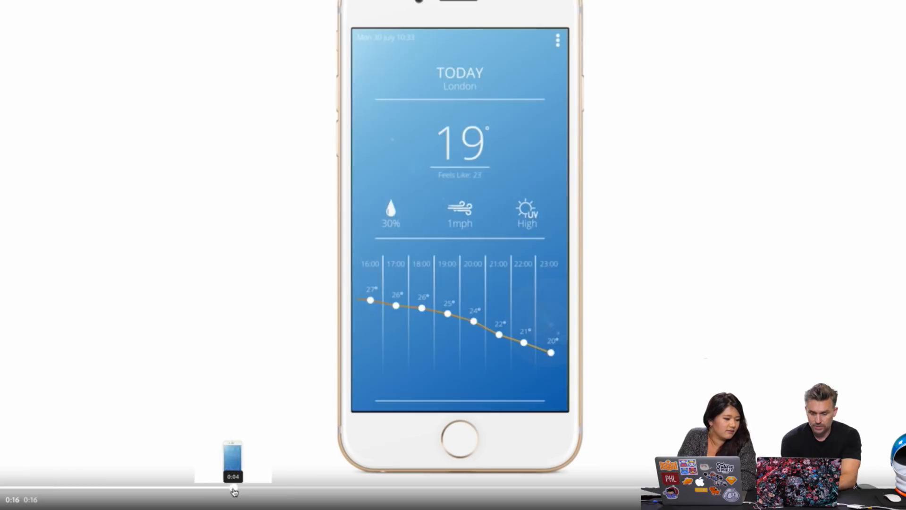
click(194, 488)
click(66, 486)
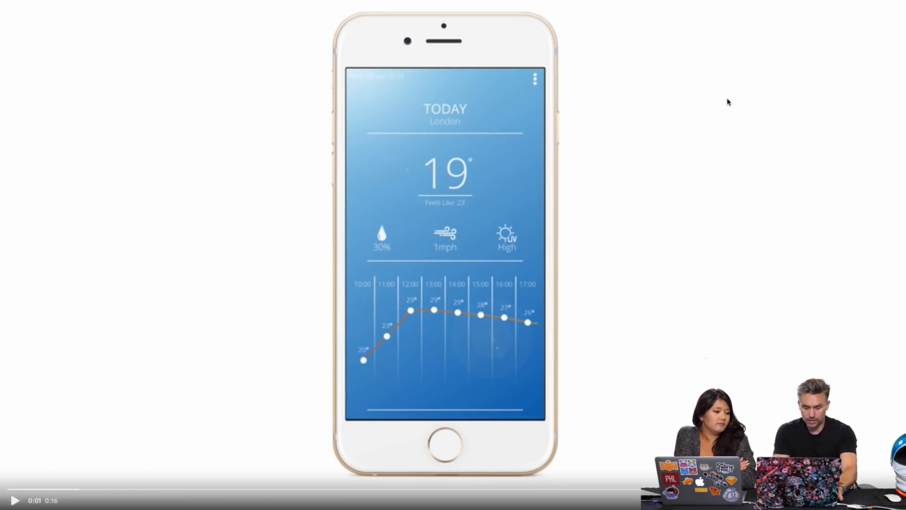
key(Escape)
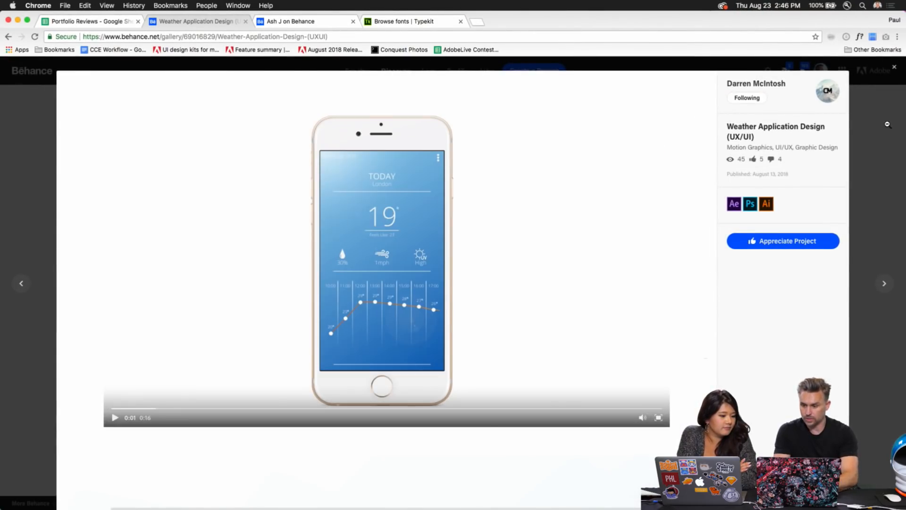
click(888, 124)
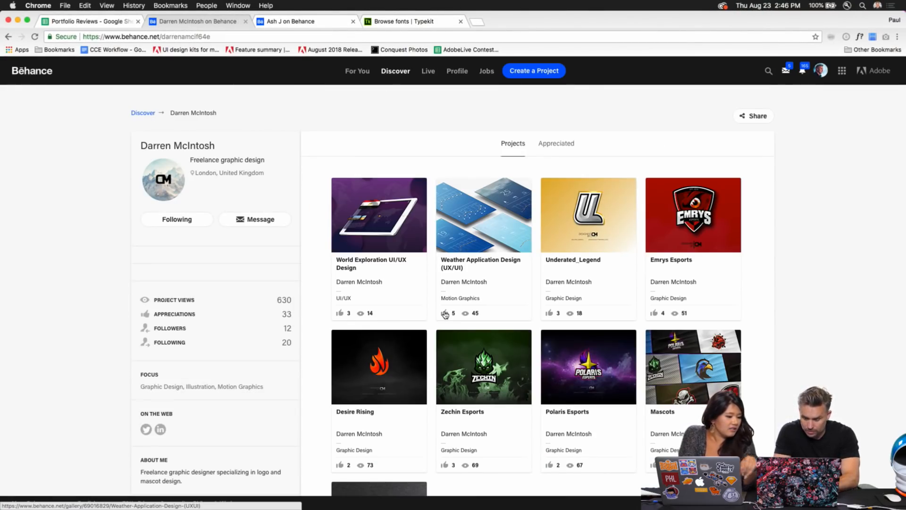
click(485, 207)
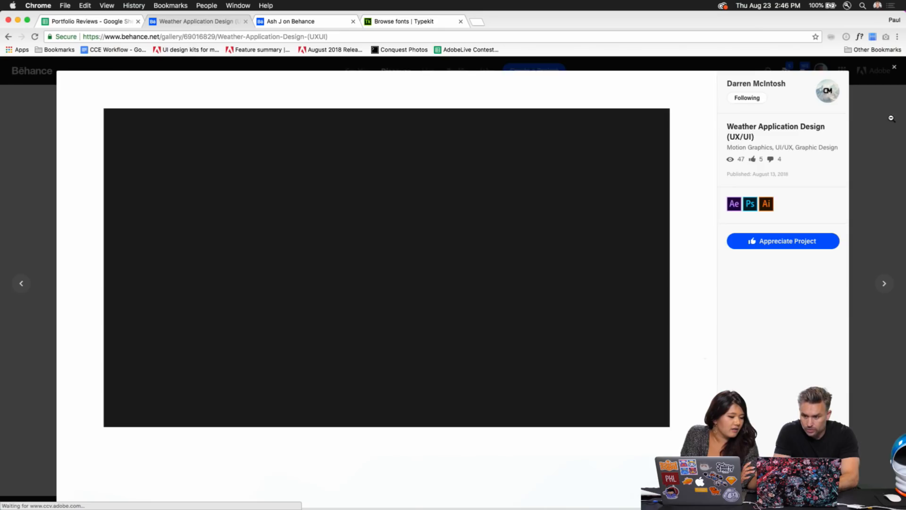
click(891, 119)
Step: Open the Underated_Legend project and study the logo's construction guides and hex color palette
click(586, 214)
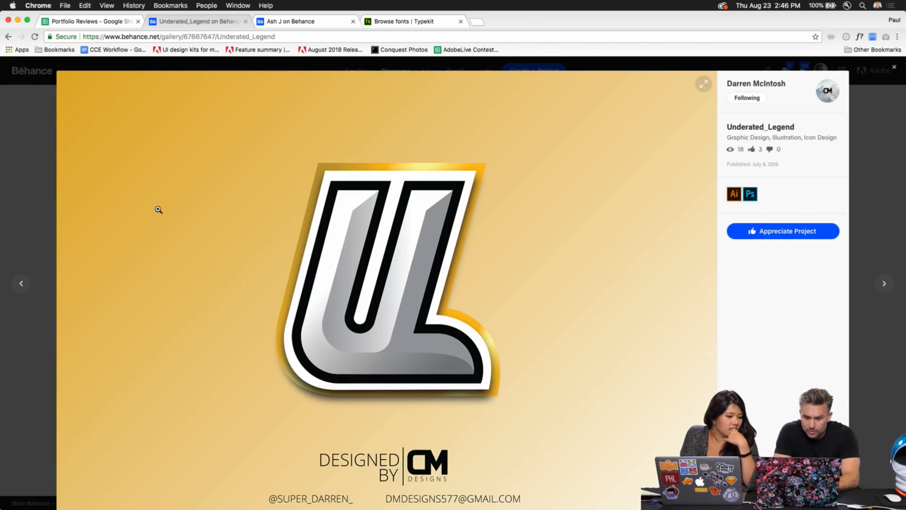
scroll(158, 210, down, 3)
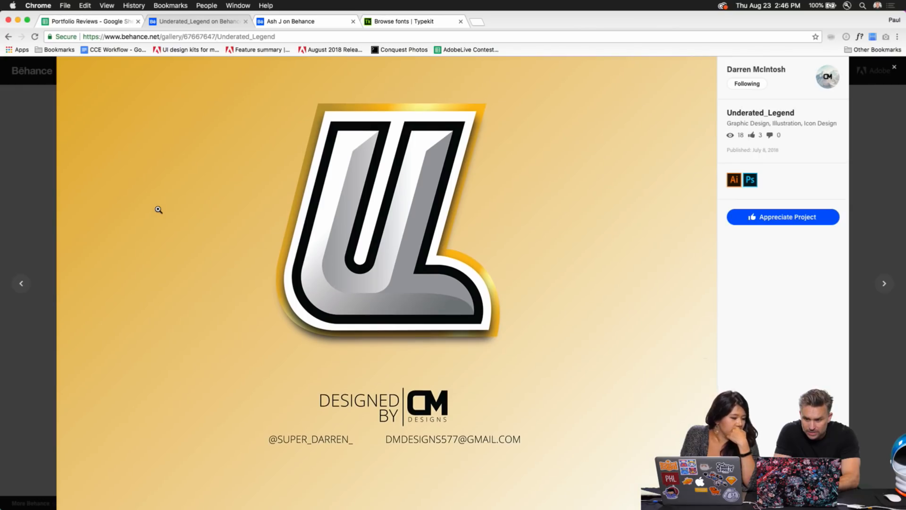
scroll(159, 210, down, 10)
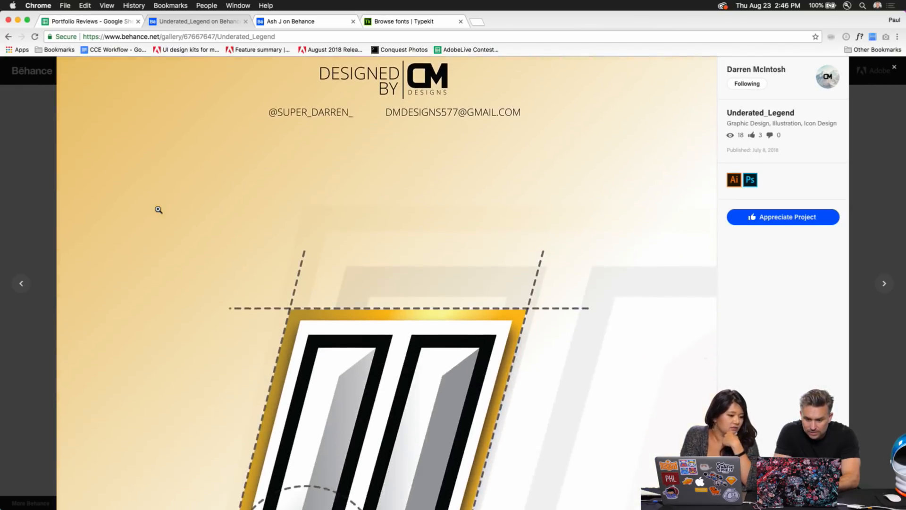
scroll(159, 210, down, 4)
scroll(159, 210, down, 1)
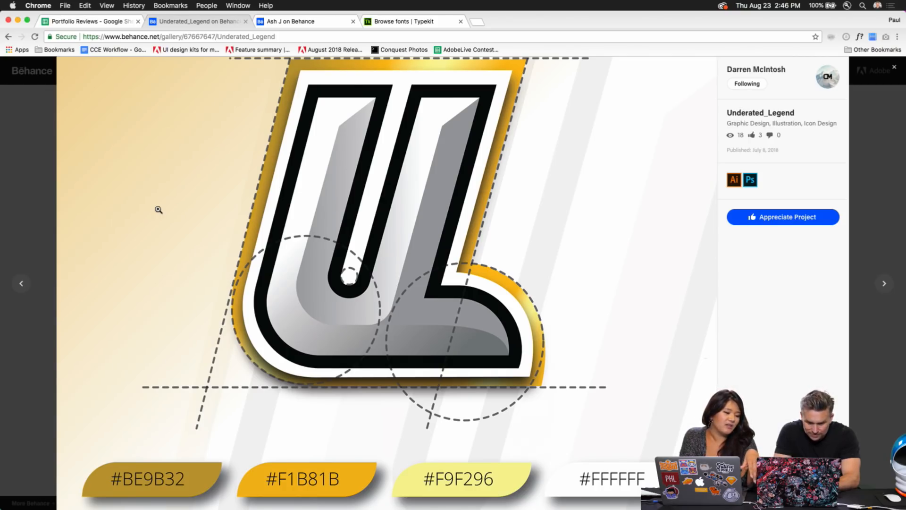
scroll(159, 210, down, 8)
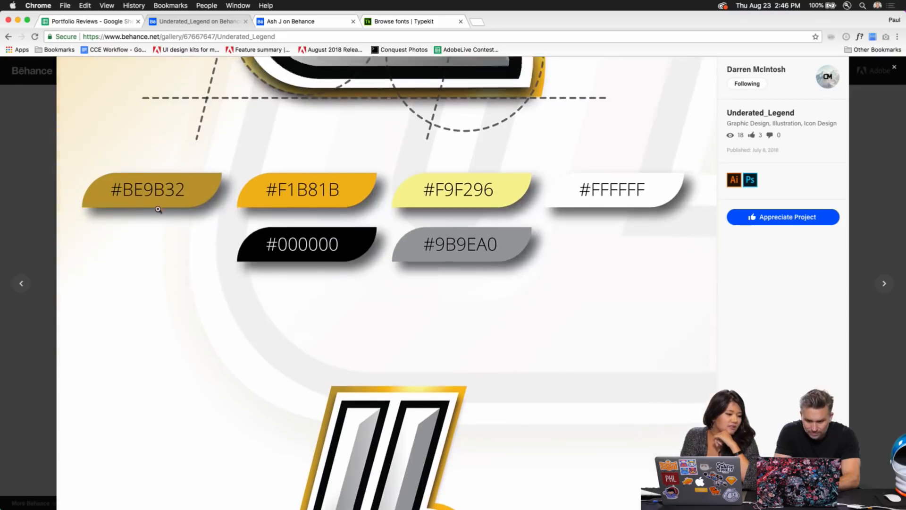
Step: Compare the UL logo's full-color, black-and-white and business card presentations in the Underated_Legend project
scroll(158, 212, down, 7)
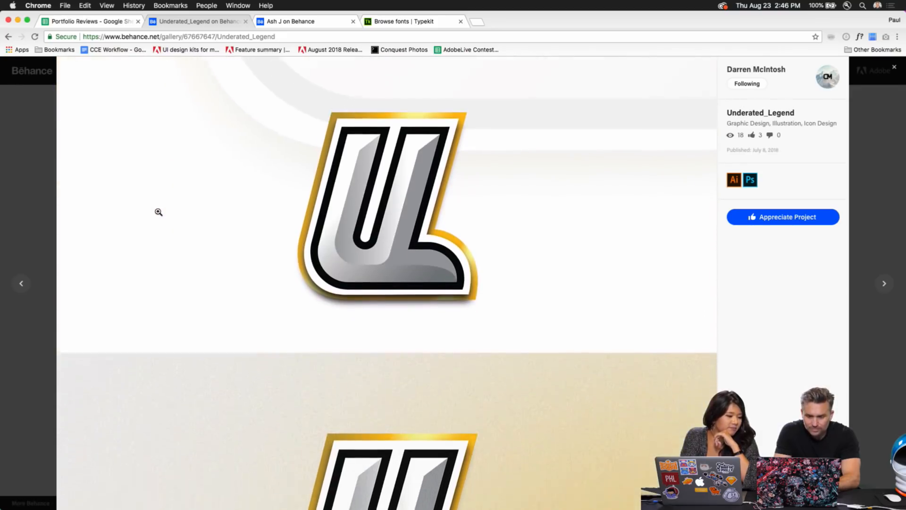
scroll(159, 212, down, 9)
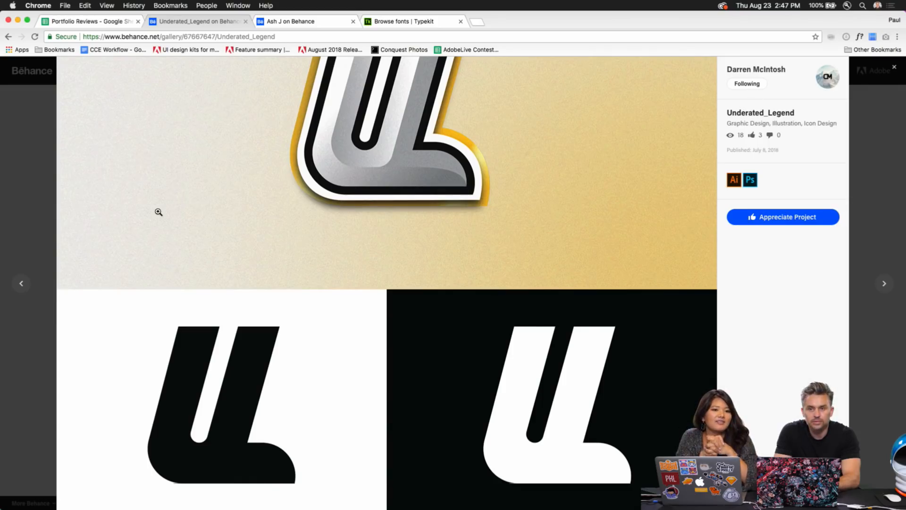
scroll(158, 212, down, 6)
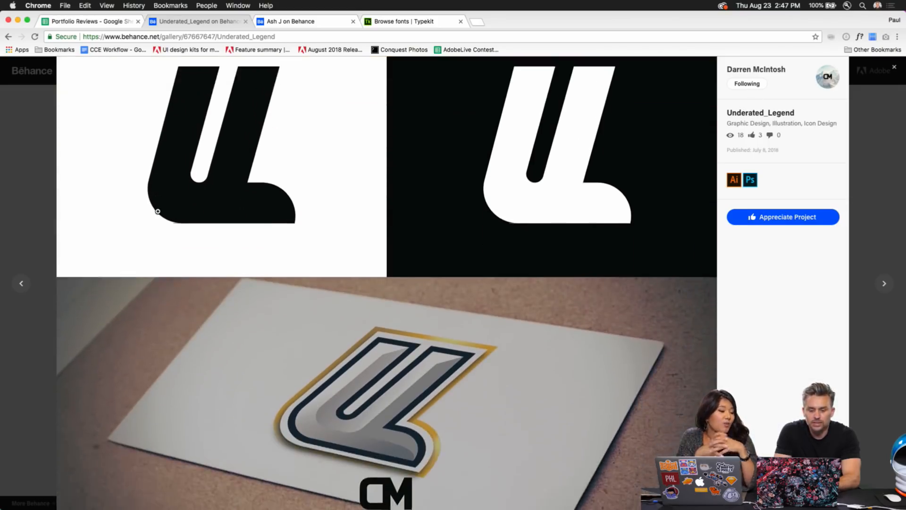
scroll(157, 212, up, 1)
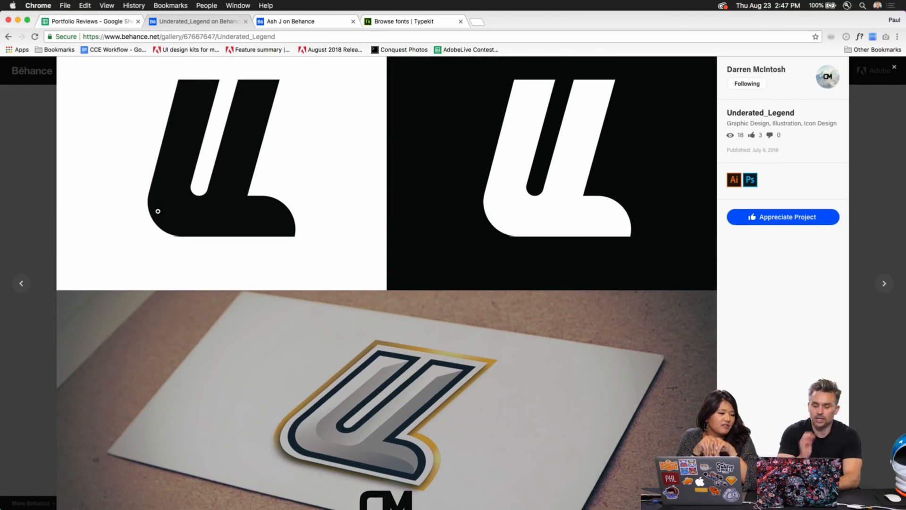
Step: Appreciate the Underated_Legend project from its end section and return to the designer's profile
scroll(158, 211, down, 8)
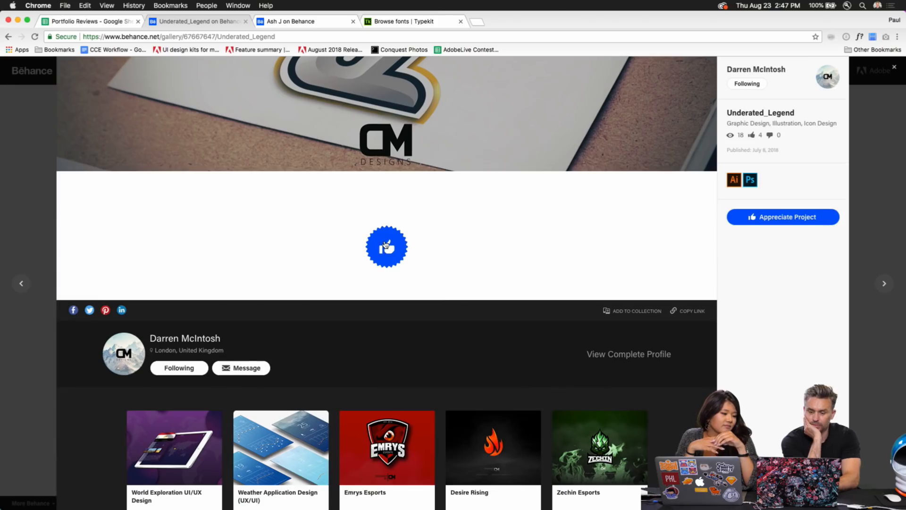
click(385, 245)
click(35, 205)
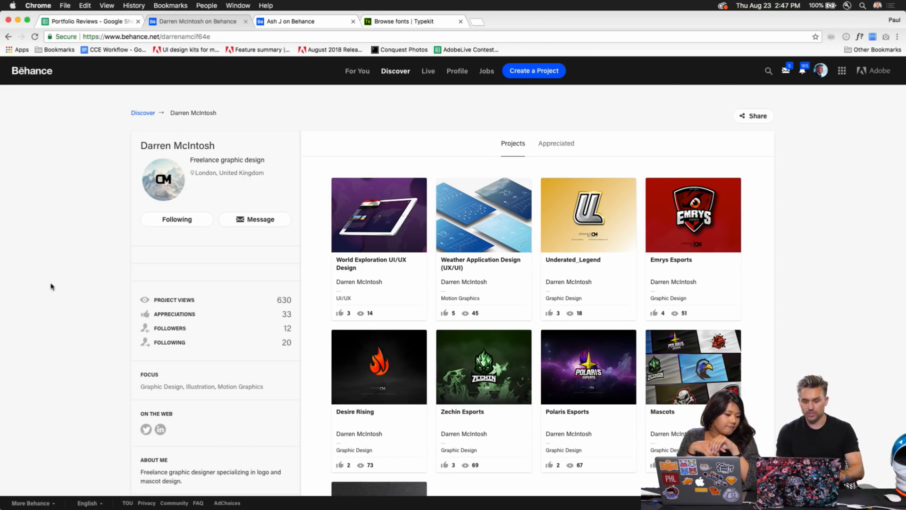
Step: Open the World Exploration UI/UX Design project briefly and close it
click(373, 177)
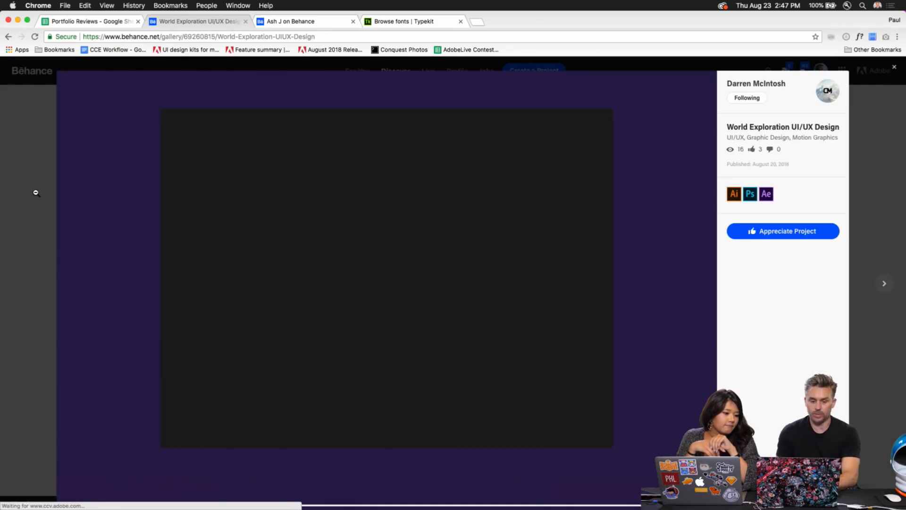
click(36, 194)
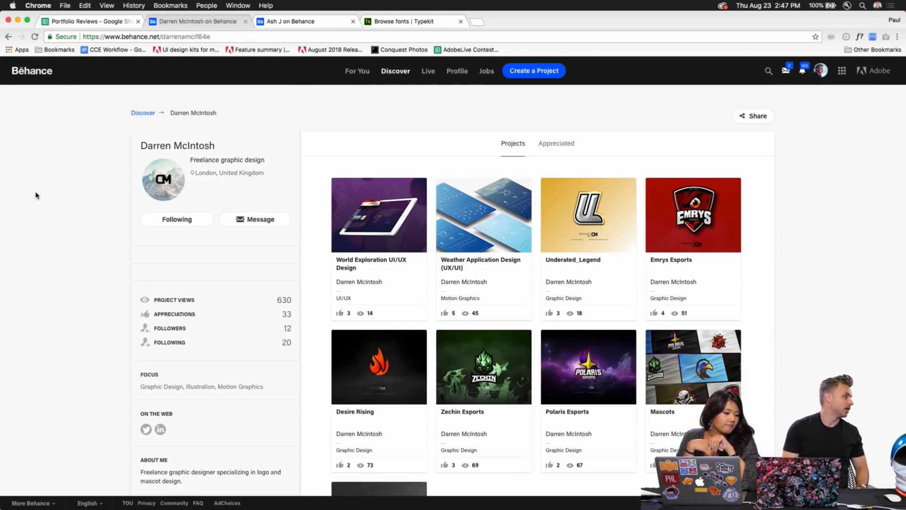